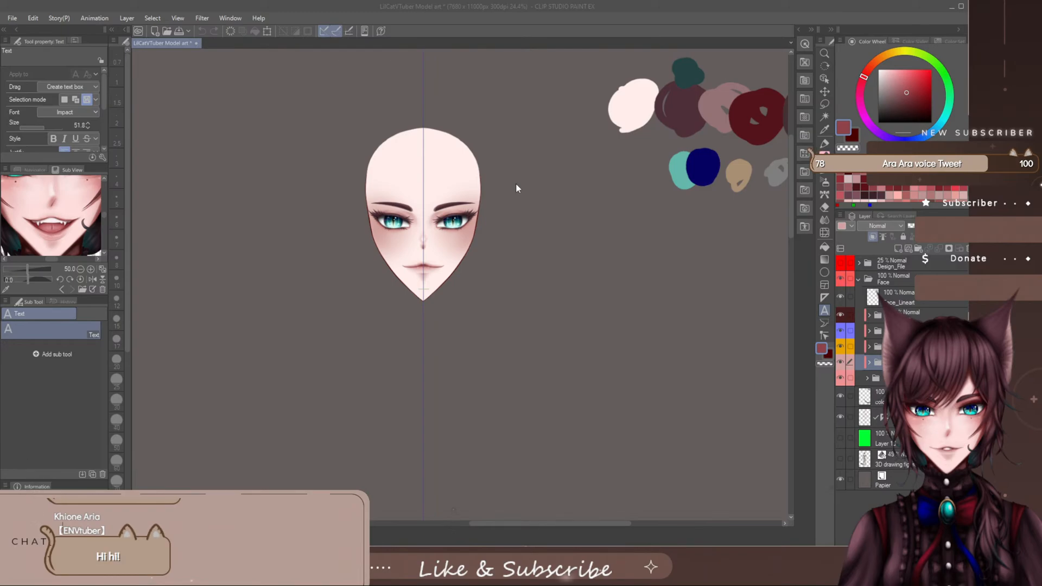
- Switch to the SU-Cream Pencil and add a new raster layer directly above the colour palette layer
click(402, 234)
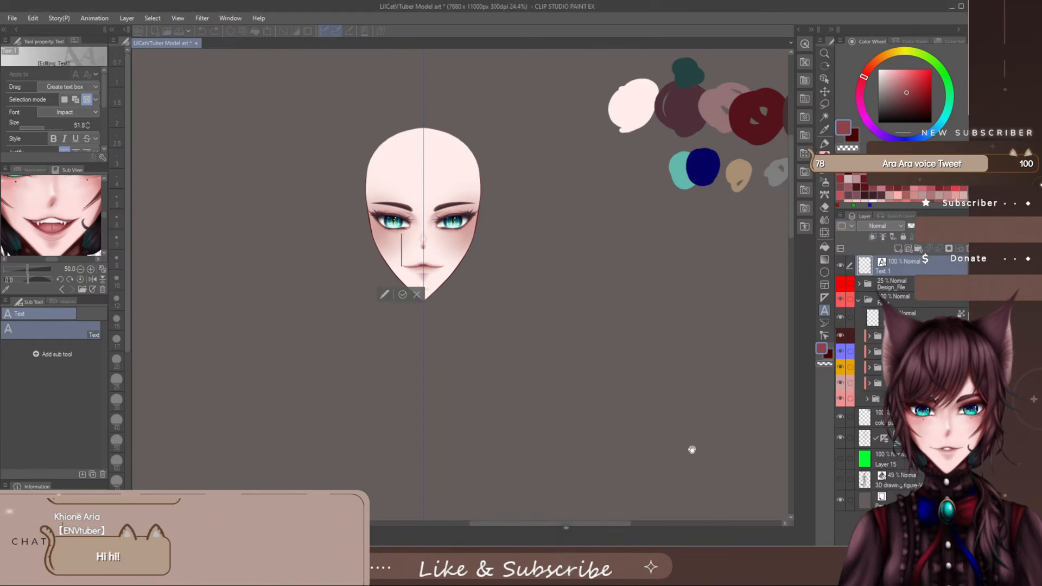
click(416, 294)
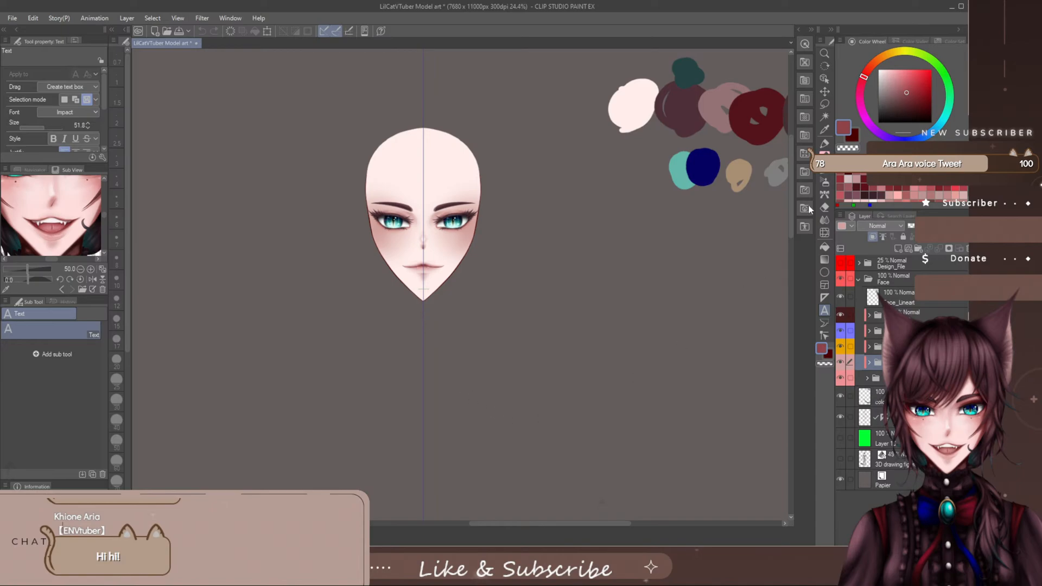
click(824, 186)
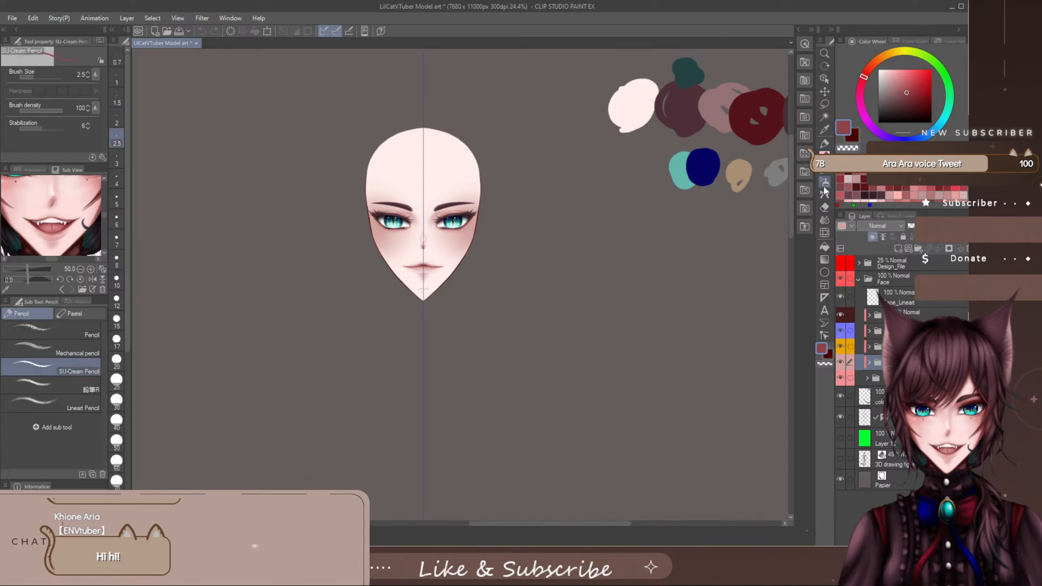
click(868, 398)
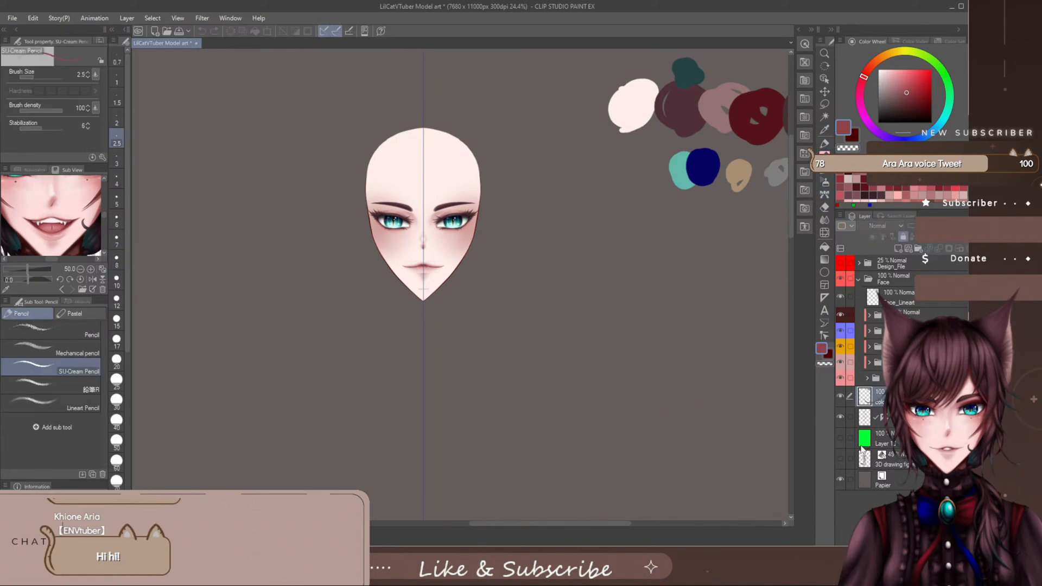
click(900, 248)
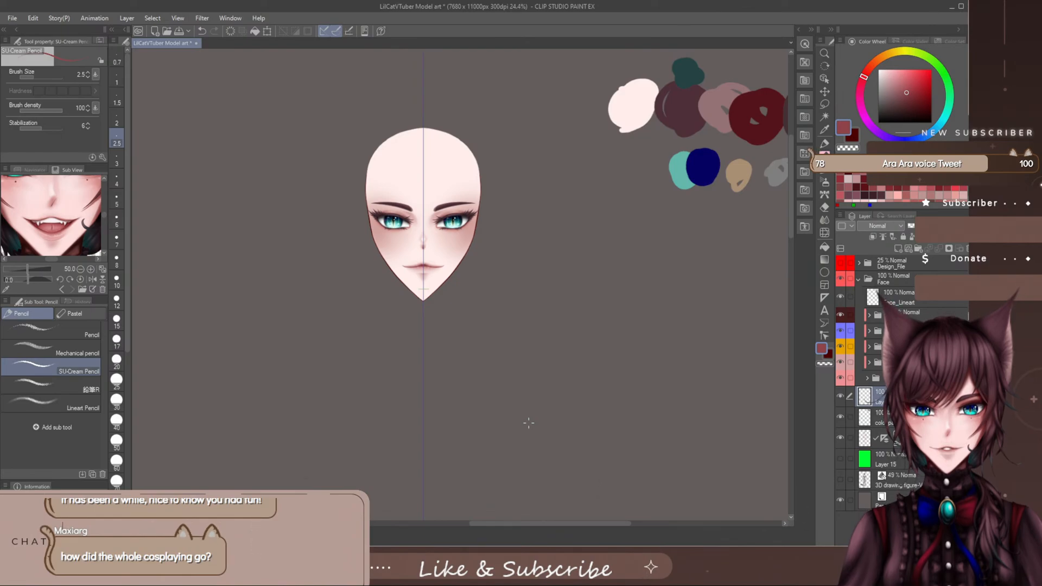
drag(512, 525, 517, 524)
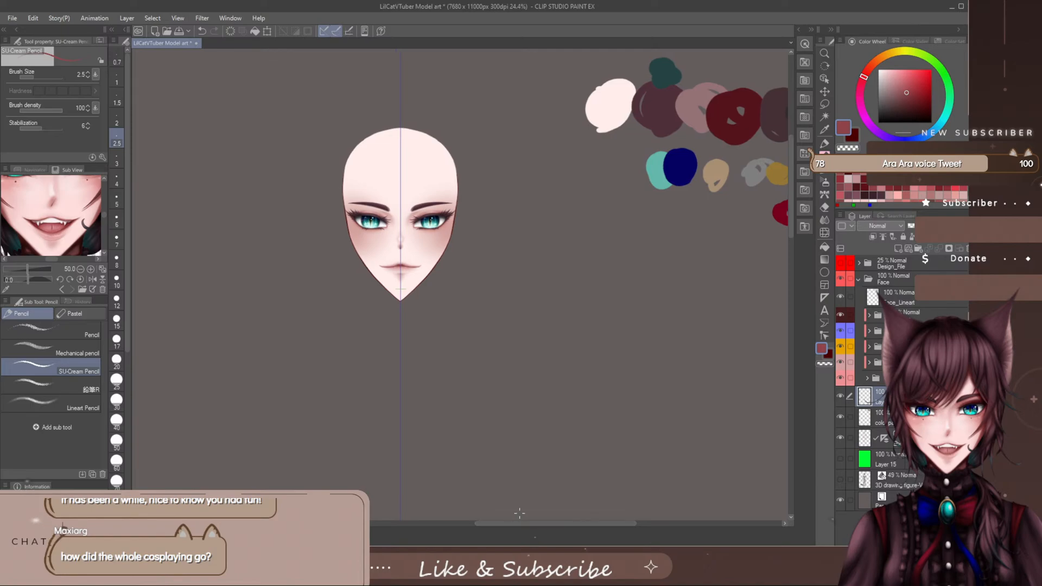
drag(790, 164, 790, 159)
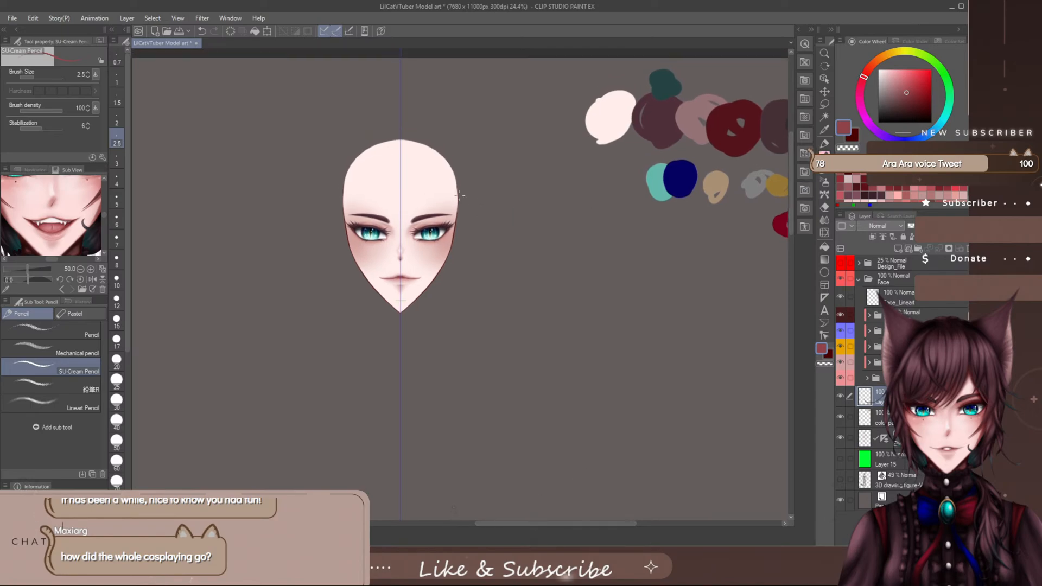
scroll(413, 197, up, 5)
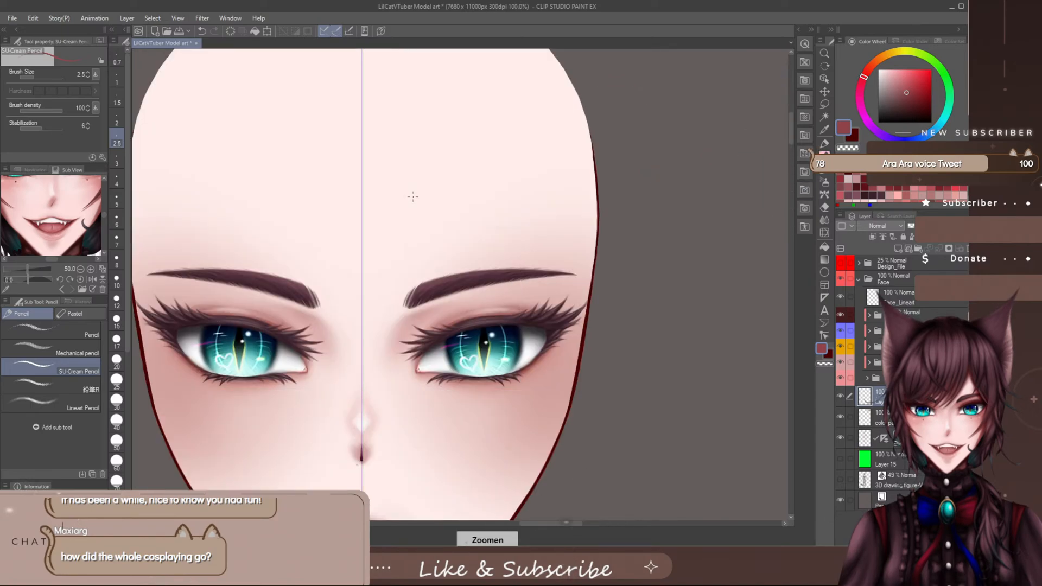
scroll(413, 196, down, 2)
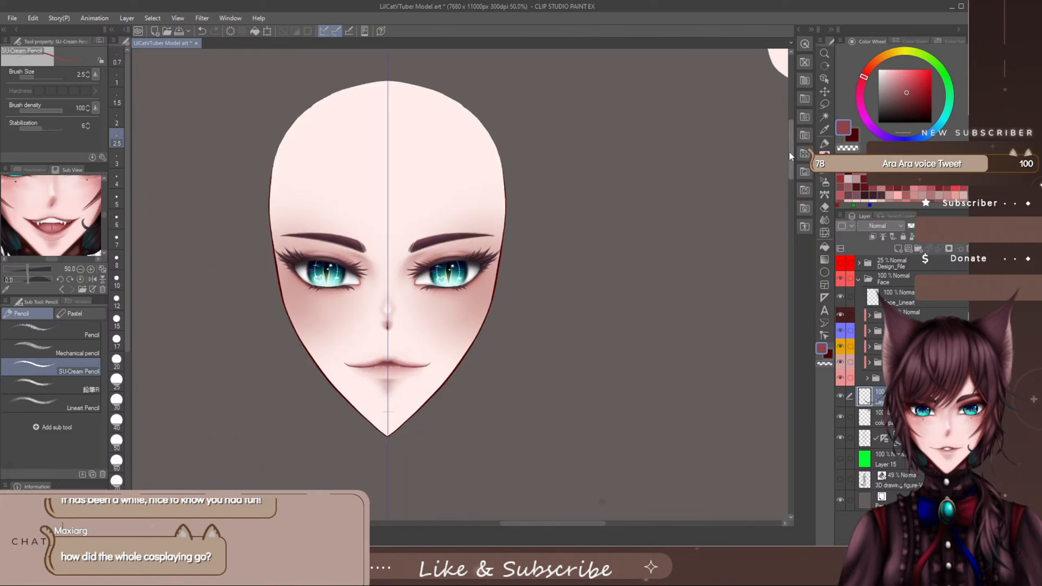
drag(789, 152, 790, 158)
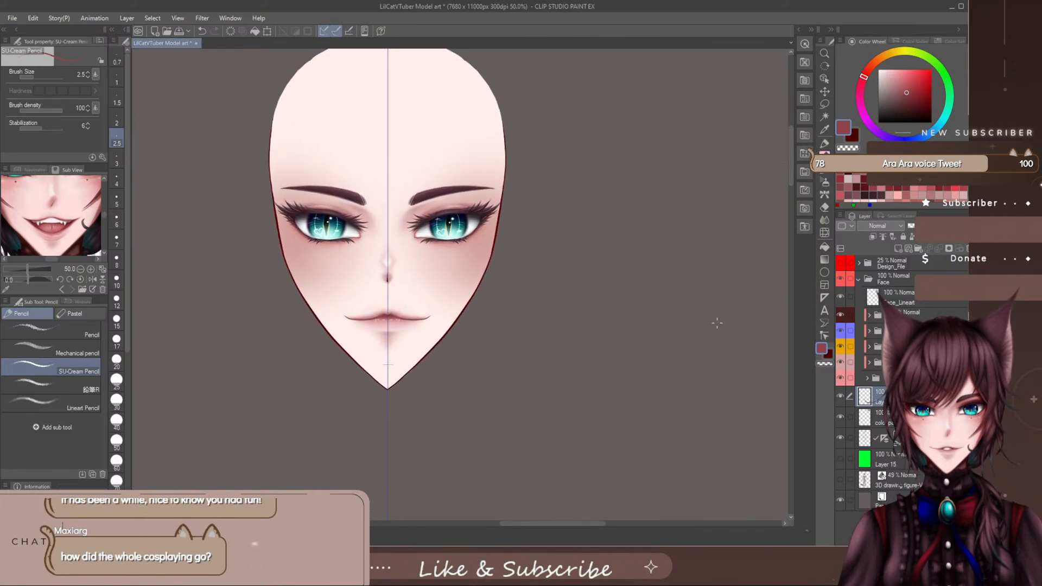
drag(531, 524, 522, 524)
drag(791, 174, 791, 169)
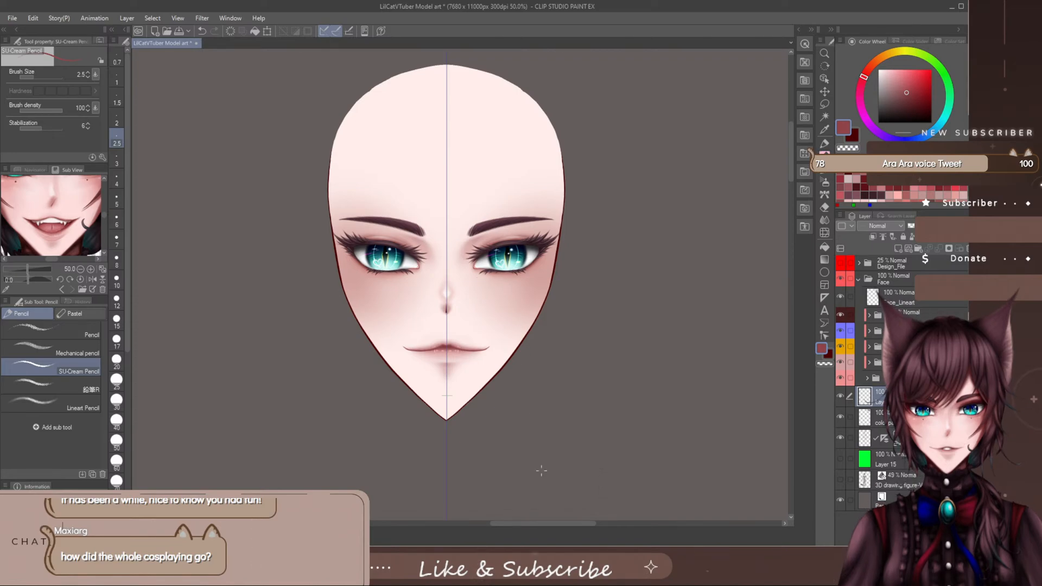
drag(549, 528, 551, 528)
drag(790, 142, 789, 156)
drag(546, 527, 550, 527)
drag(790, 150, 790, 144)
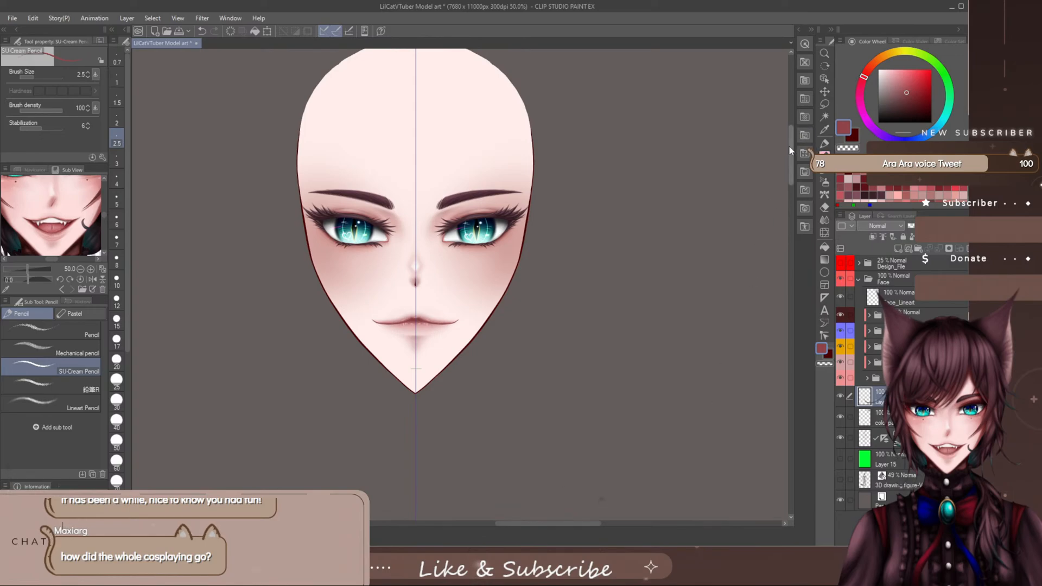
drag(789, 149, 789, 156)
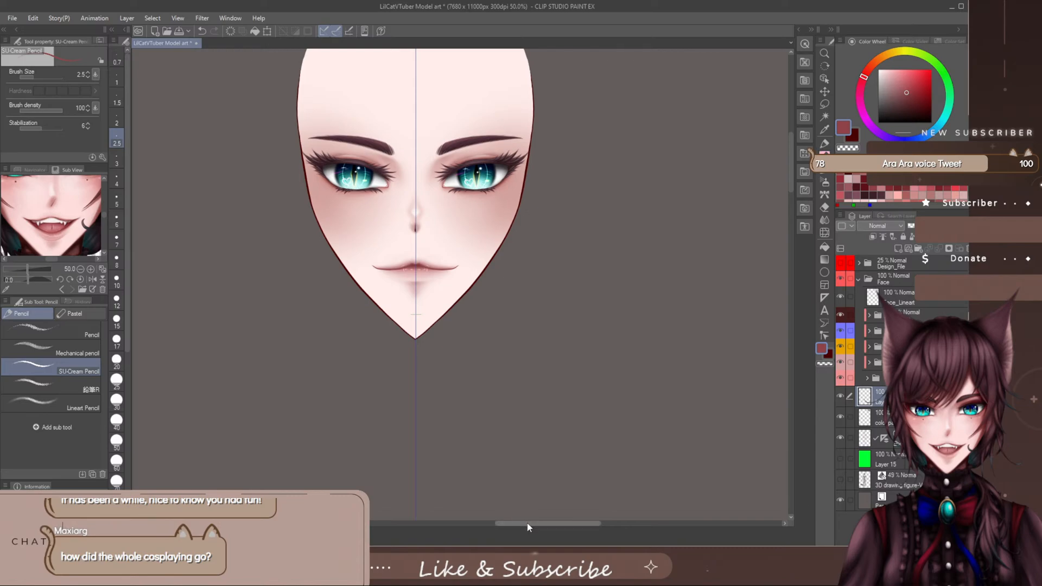
drag(526, 523, 530, 523)
drag(790, 157, 791, 150)
drag(553, 524, 546, 525)
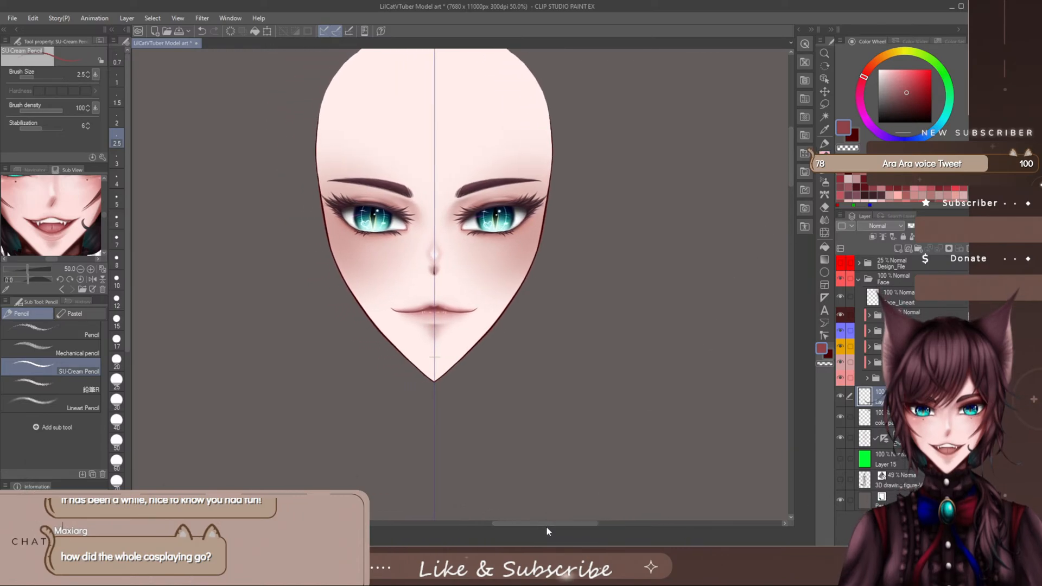
drag(791, 151, 792, 158)
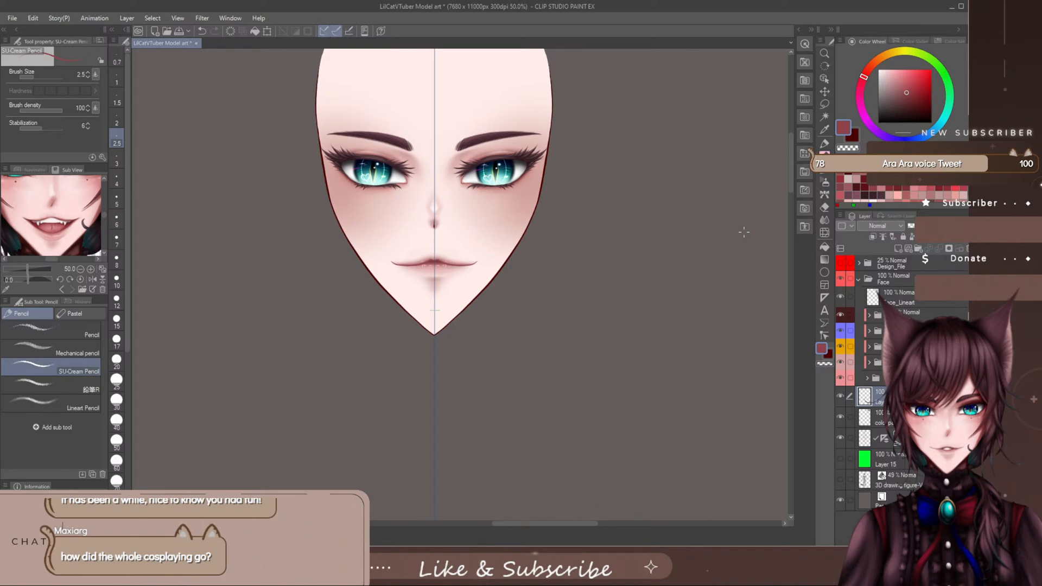
drag(791, 156, 789, 149)
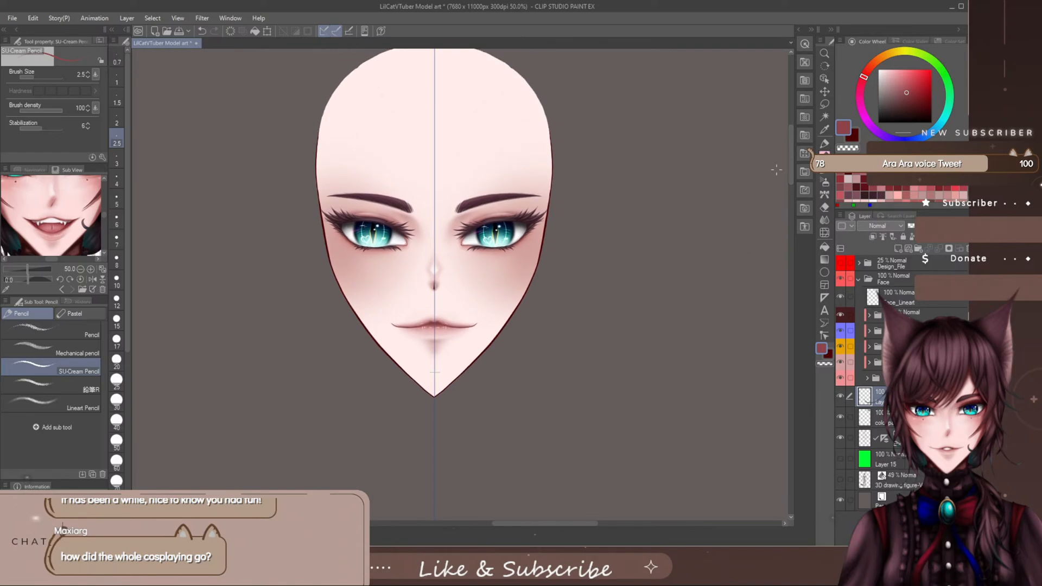
- Try sketching curved reddish guide lines below the chin on the new layer
drag(571, 524, 574, 525)
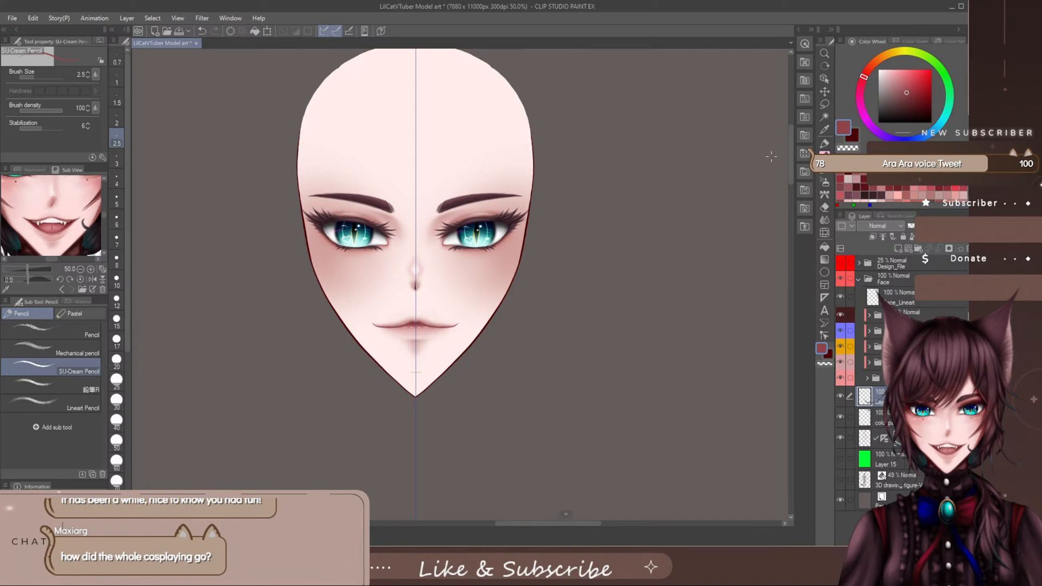
drag(791, 163, 790, 163)
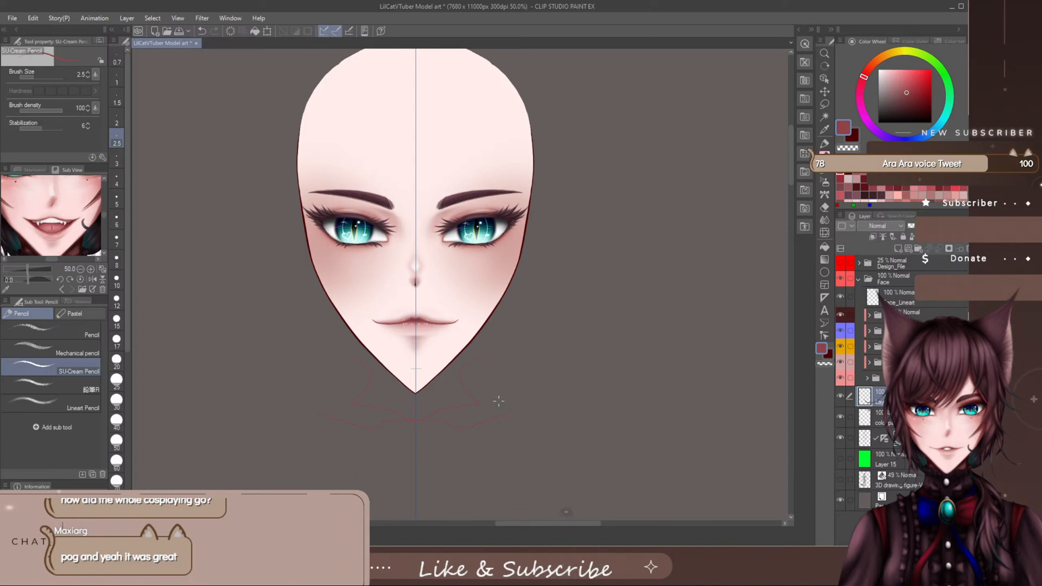
key(ctrl+z)
drag(790, 164, 790, 176)
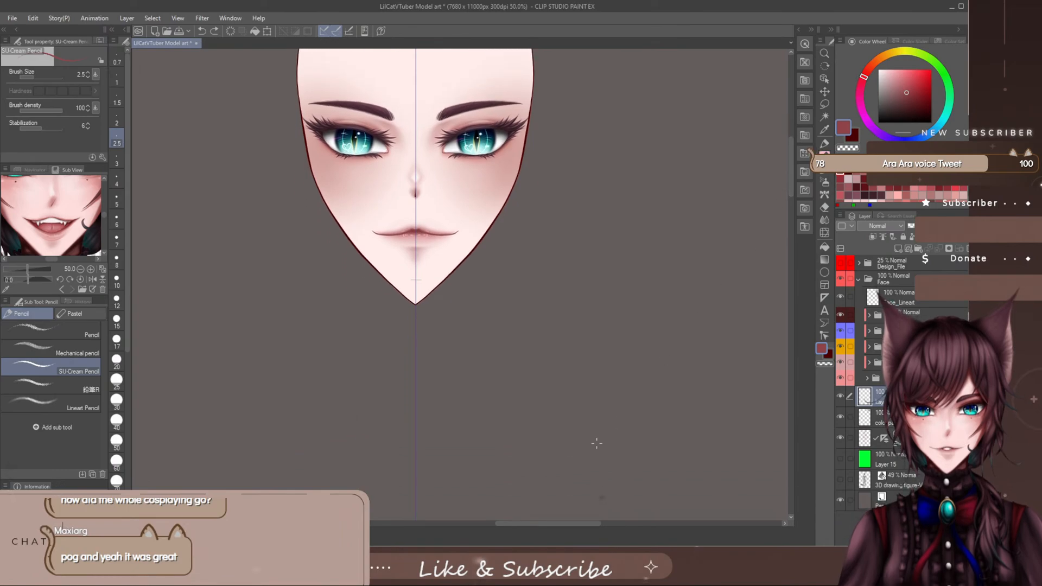
drag(535, 522, 537, 523)
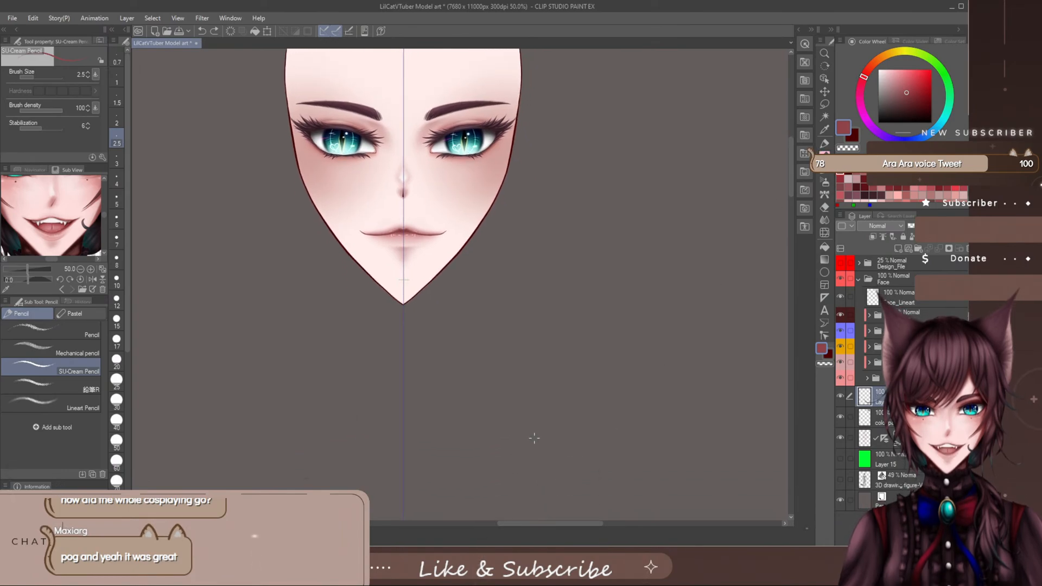
scroll(640, 418, up, 3)
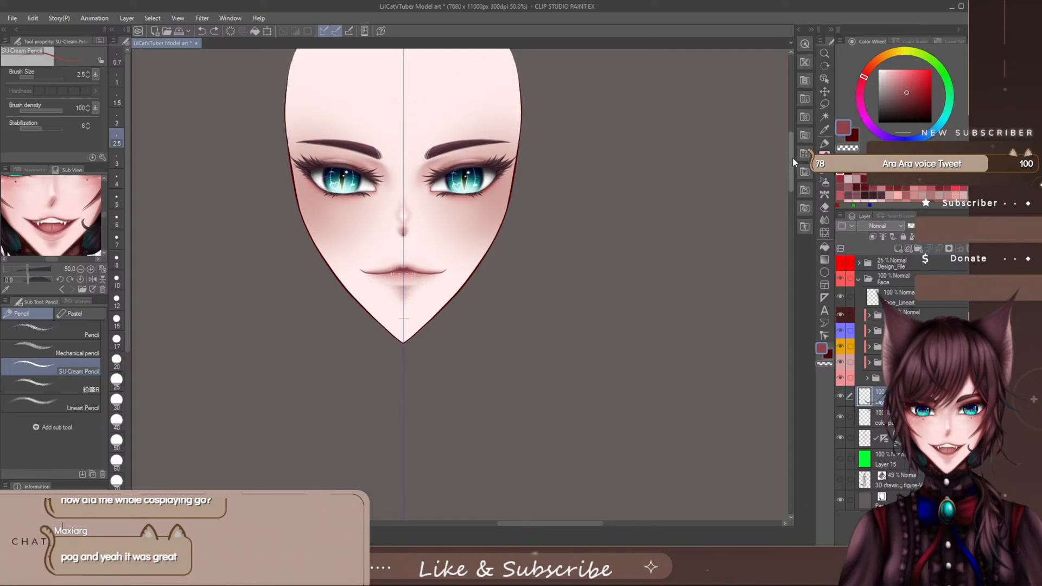
drag(559, 524, 556, 527)
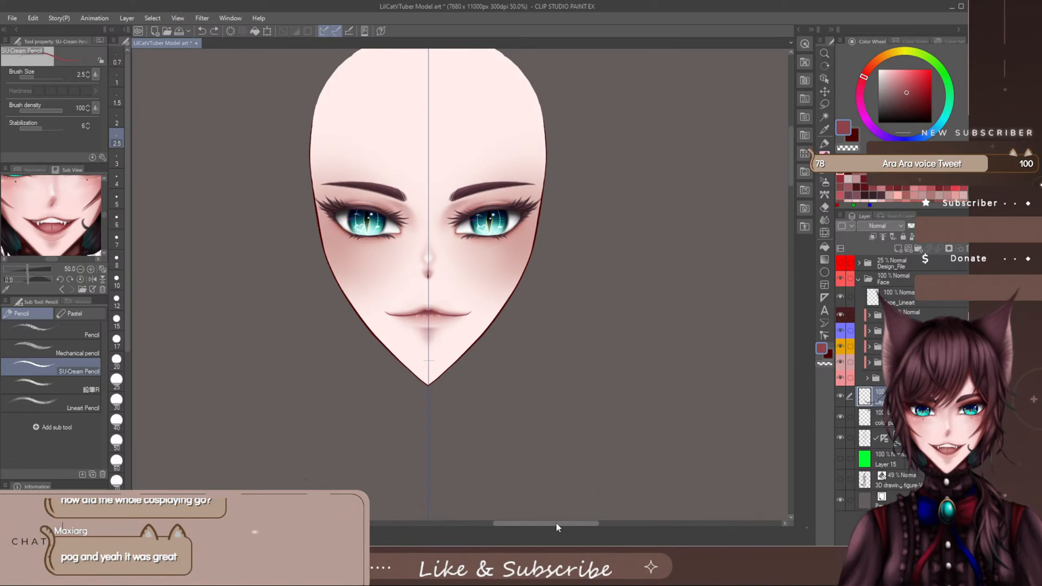
scroll(788, 163, down, 2)
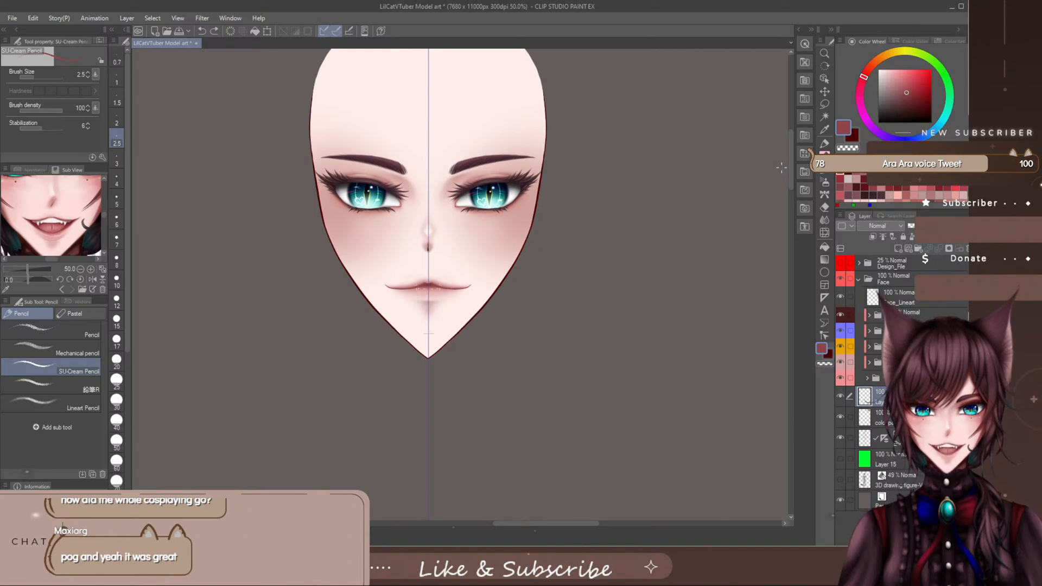
- Sample the pale skin colour from the forehead and lower the opacity of the bottom folder inside the Face folder
drag(789, 159, 790, 158)
alt+click(488, 122)
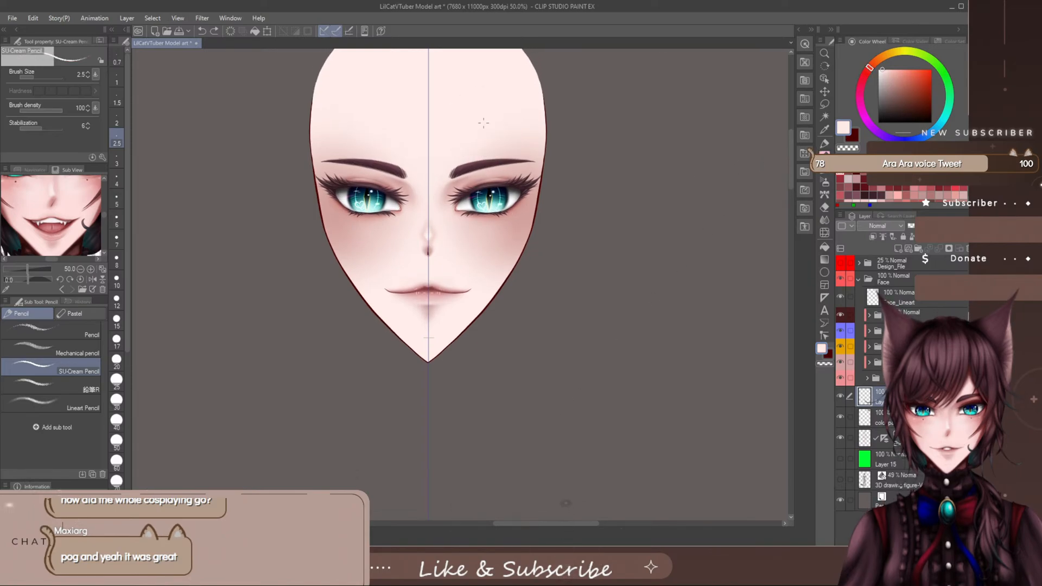
drag(791, 153, 789, 165)
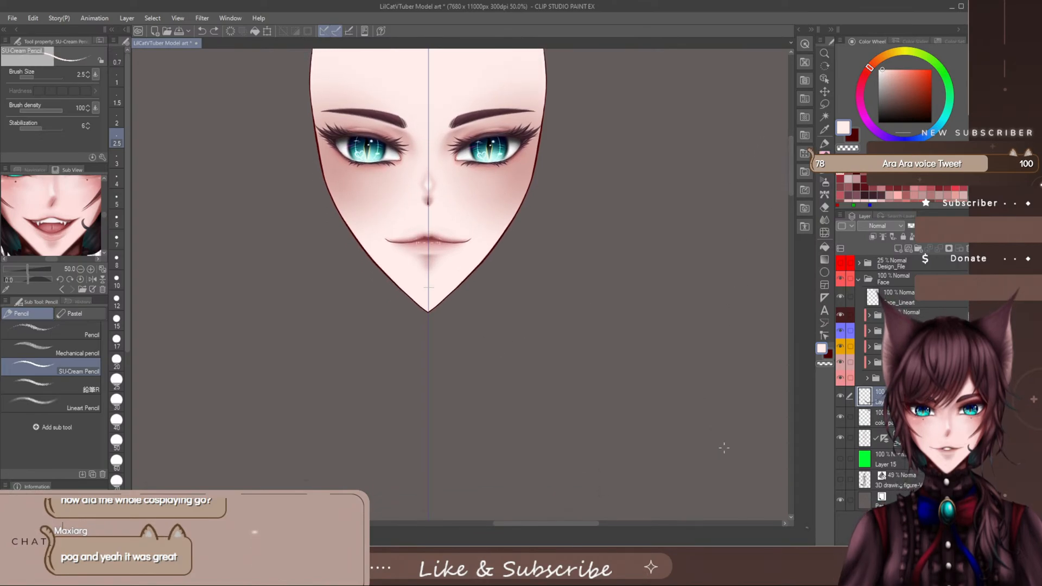
click(906, 378)
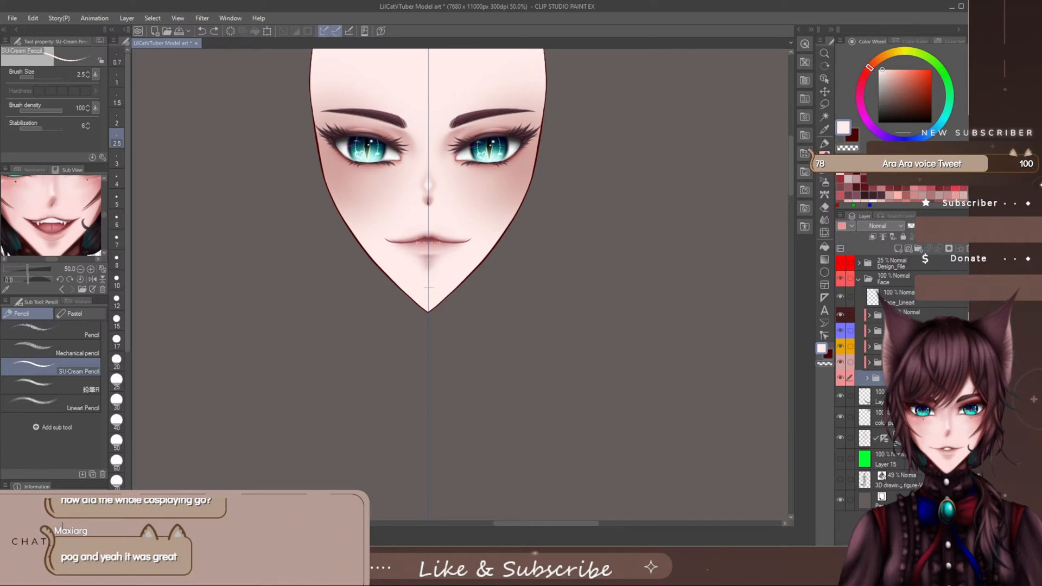
mouse_move(941, 226)
mouse_down()
mouse_move(907, 225)
mouse_move(928, 225)
mouse_up()
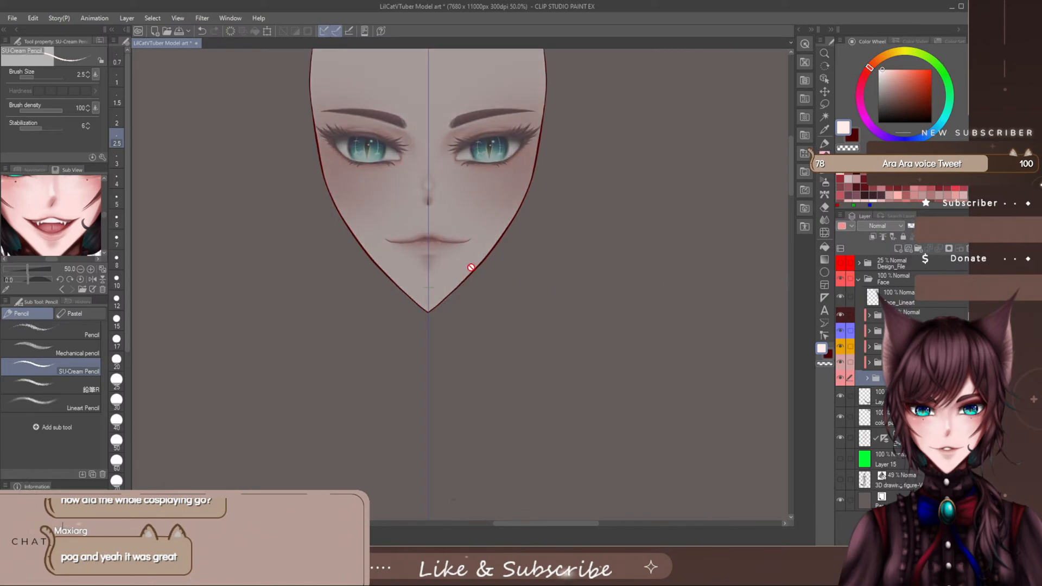
- On the new sketch layer, try symmetrical pale curves from beneath the nose around the mouth and past the jaw, undoing each attempt
click(867, 399)
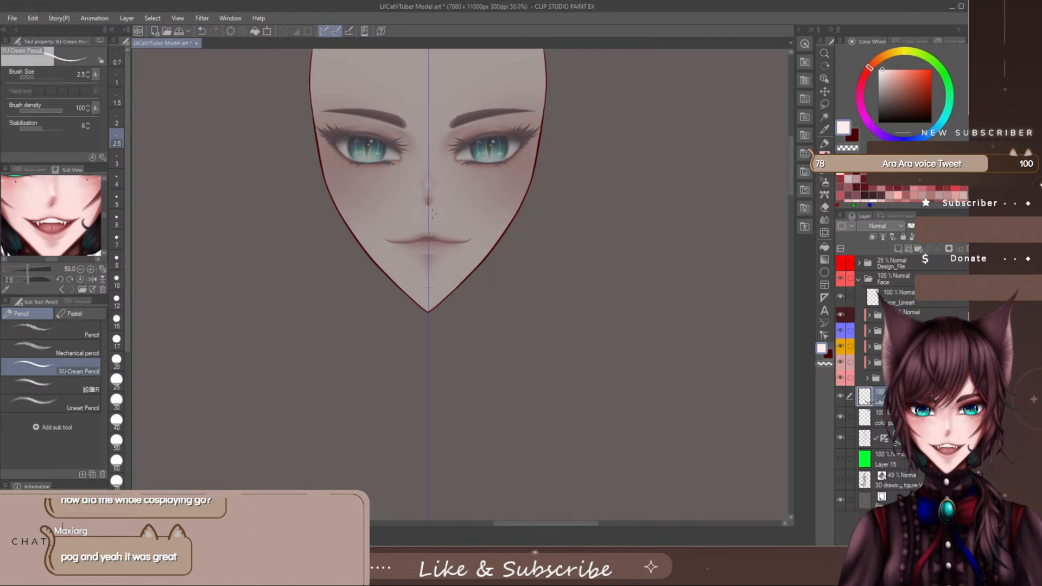
mouse_move(433, 213)
mouse_down()
mouse_move(452, 213)
mouse_move(496, 279)
mouse_move(498, 309)
mouse_up()
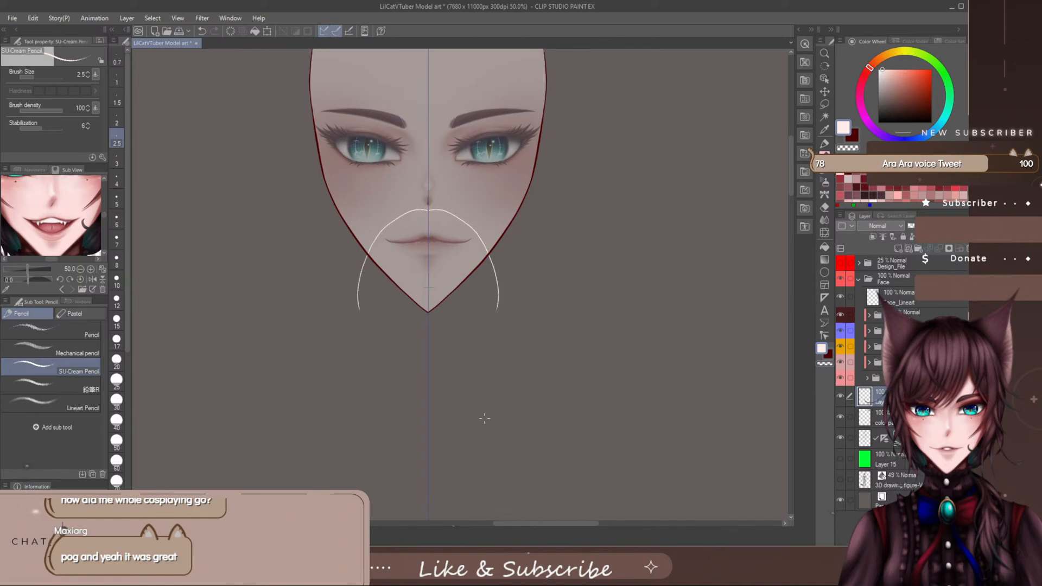
key(ctrl+z)
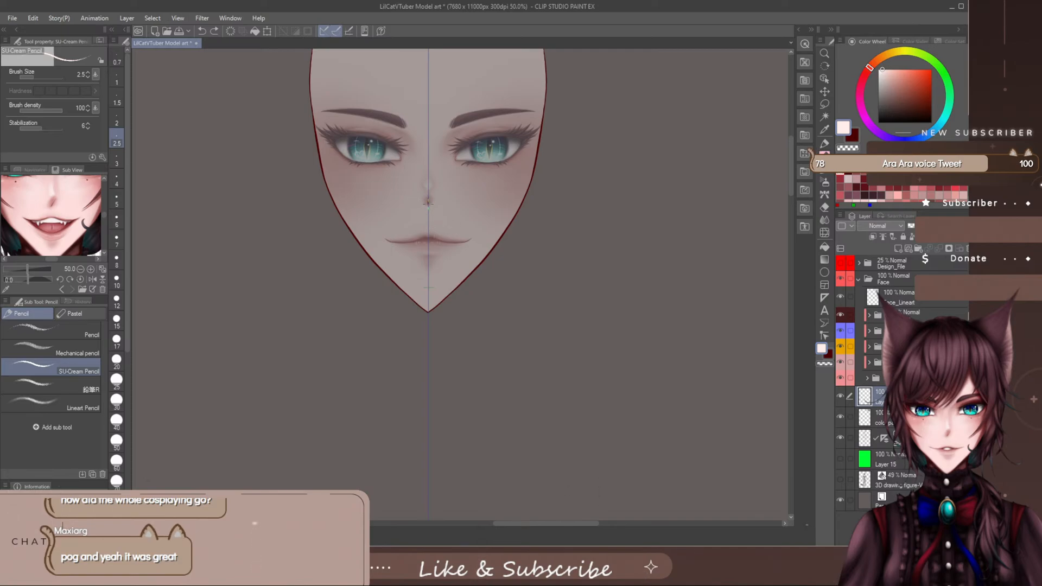
mouse_move(460, 207)
mouse_down()
mouse_move(489, 245)
mouse_move(456, 337)
mouse_up()
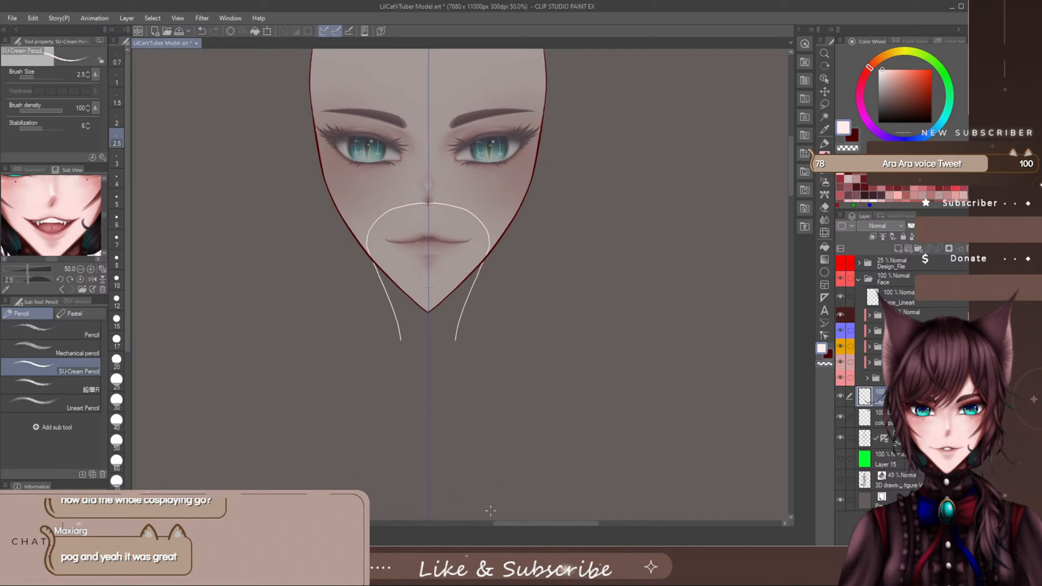
key(ctrl+z)
key(ctrl+z)
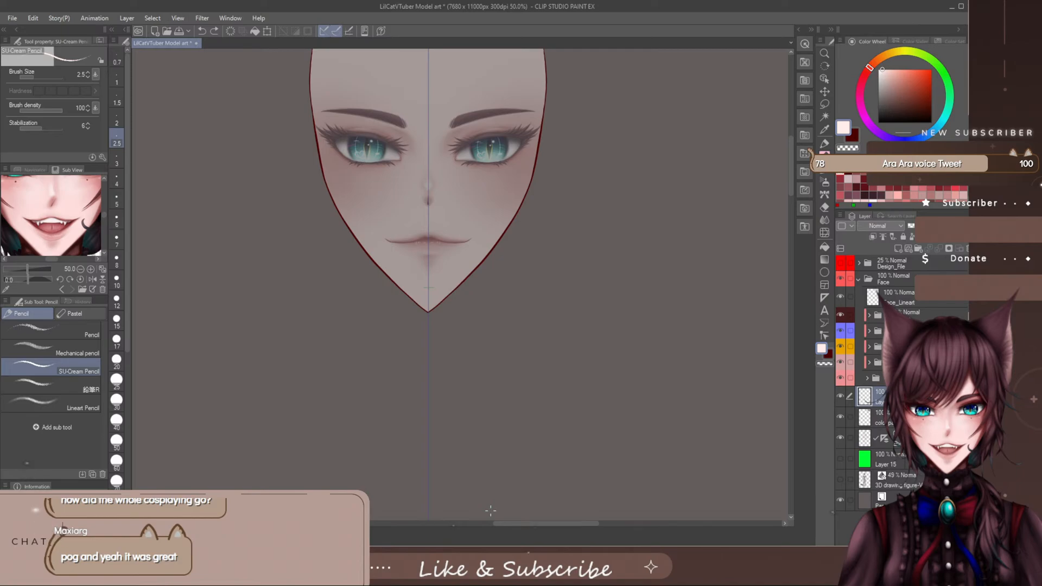
drag(790, 170, 789, 162)
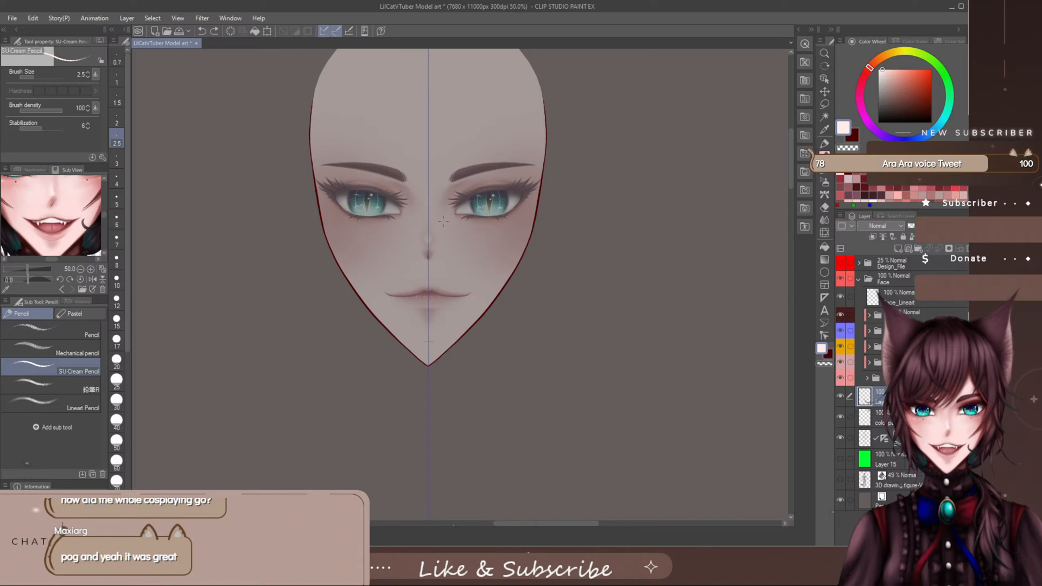
scroll(442, 225, up, 1)
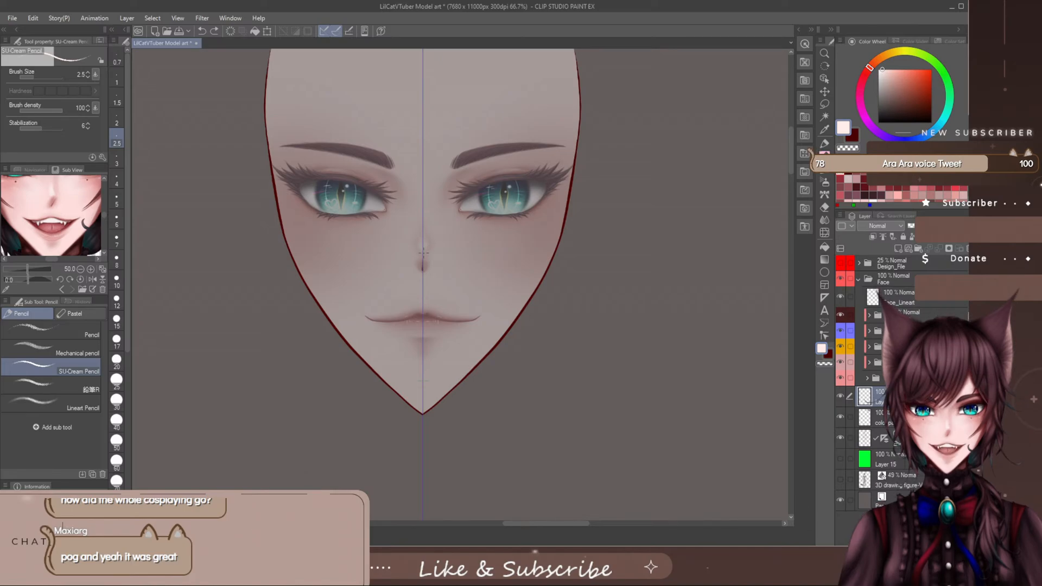
drag(789, 145, 786, 158)
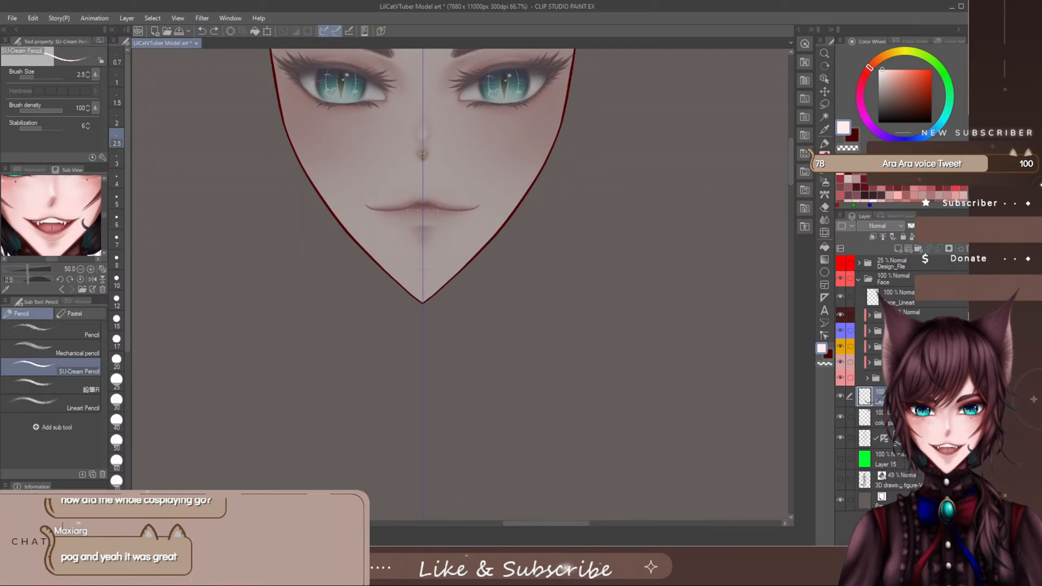
- Sketch a pale arc beneath the nose and symmetrical neck lines curving down and outward from the jaw
drag(412, 155, 444, 158)
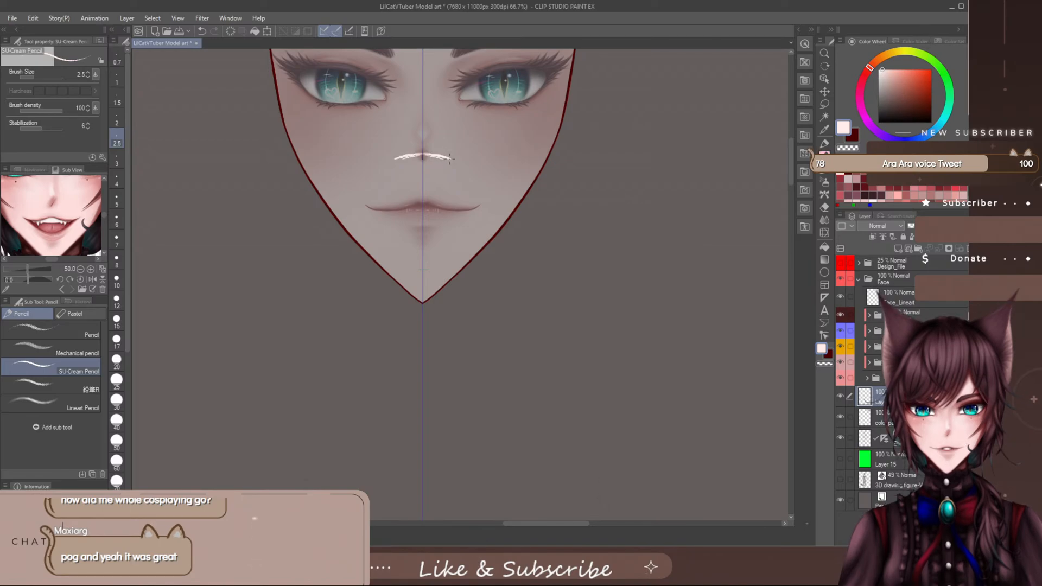
drag(436, 155, 467, 171)
mouse_move(493, 247)
mouse_down()
mouse_move(499, 224)
mouse_move(491, 306)
mouse_up()
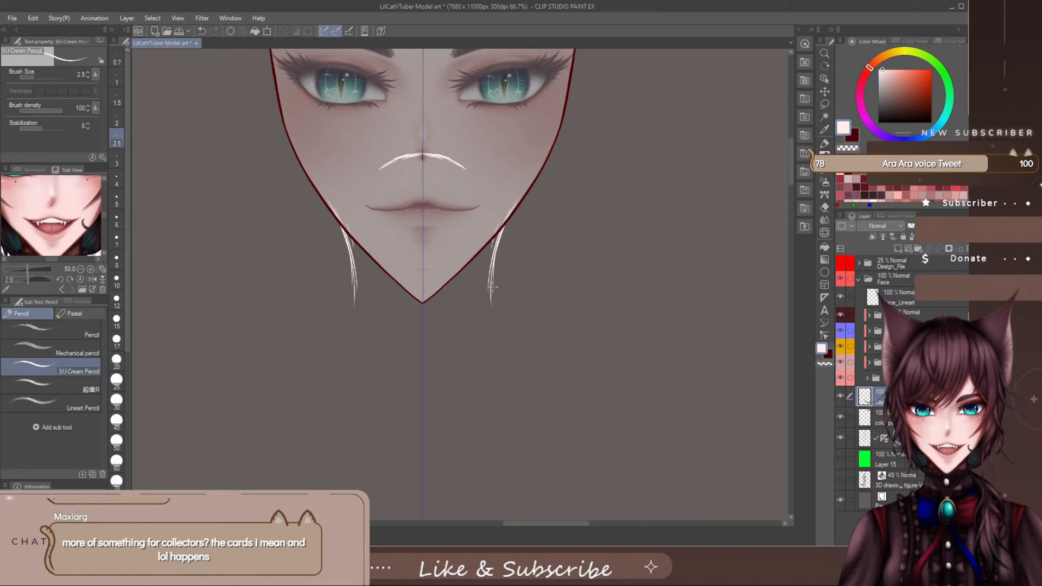
mouse_move(494, 264)
mouse_down()
mouse_move(488, 342)
mouse_move(503, 360)
mouse_up()
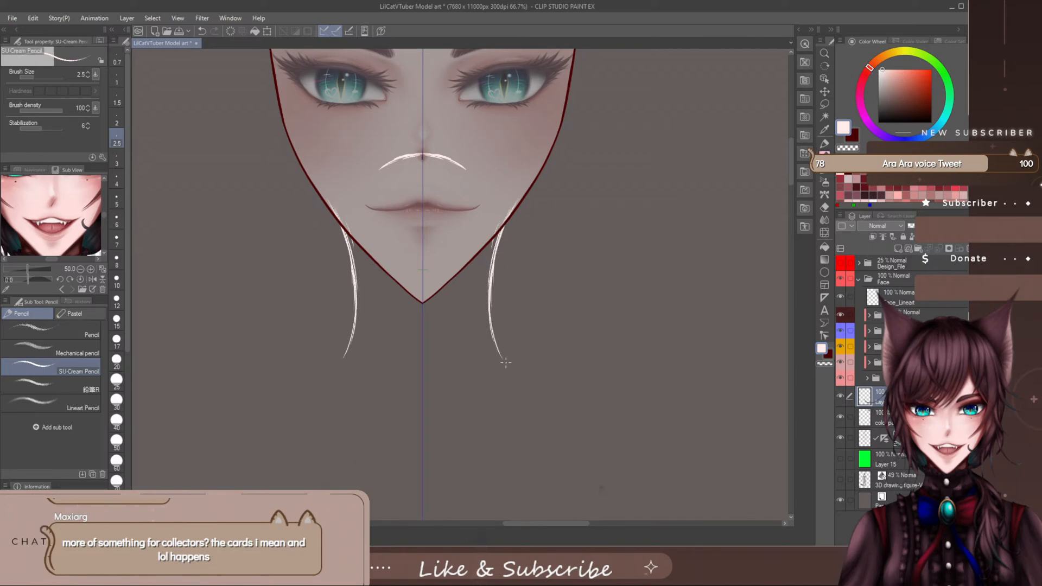
mouse_move(489, 301)
mouse_down()
mouse_move(509, 372)
mouse_move(526, 388)
mouse_up()
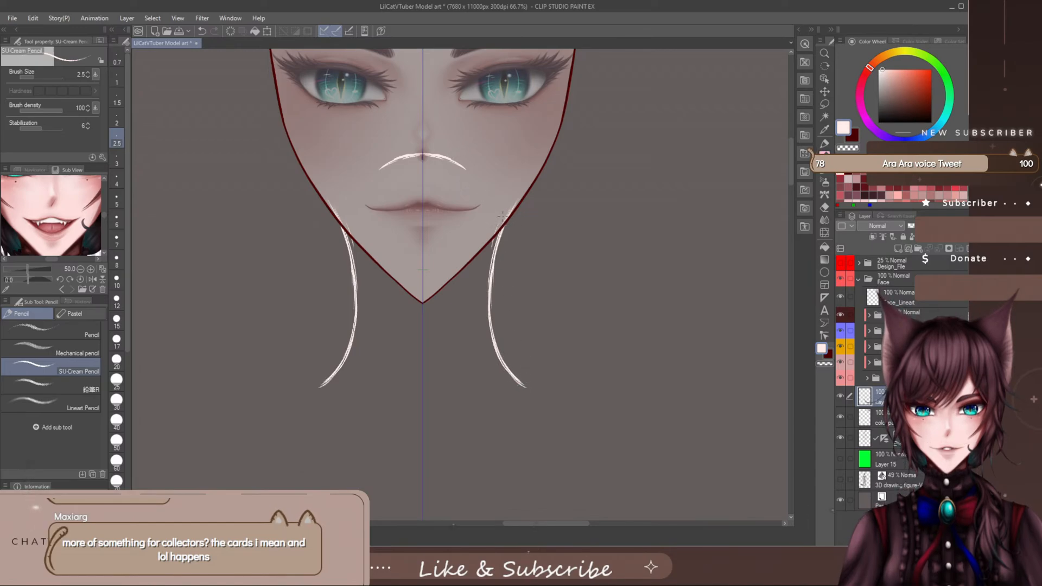
- Erase the pale arc beneath the nose and return to the SU-Cream Pencil
key(e)
mouse_move(420, 156)
mouse_down()
mouse_move(390, 161)
mouse_move(480, 171)
mouse_move(383, 167)
mouse_up()
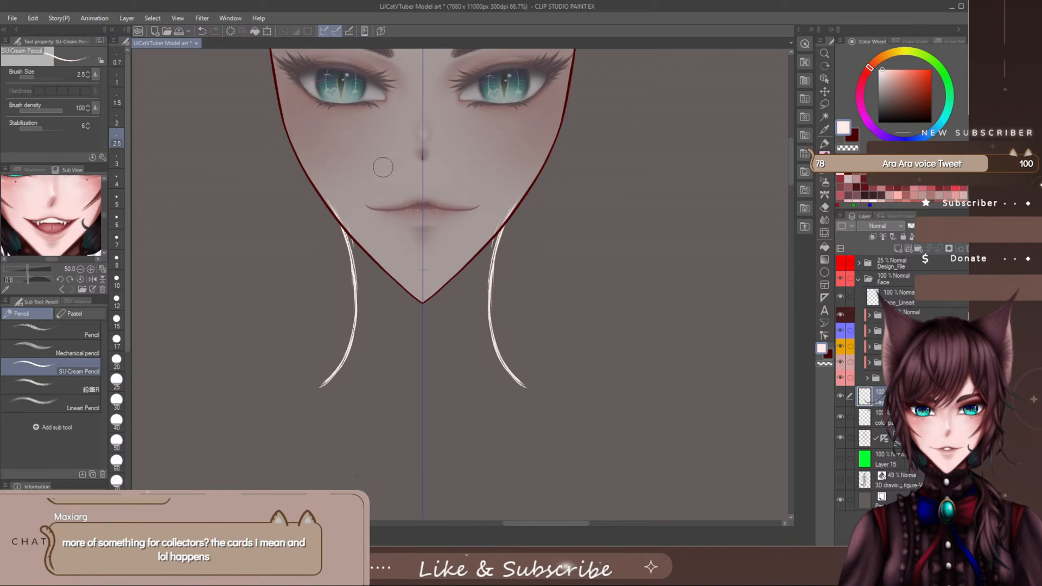
key(p)
- With the size 17 Brush pen, draw a symmetrical arch over the nose bridge and cheeks into the neck lines, clear stray loops, and thicken the neck lines
drag(790, 162, 790, 156)
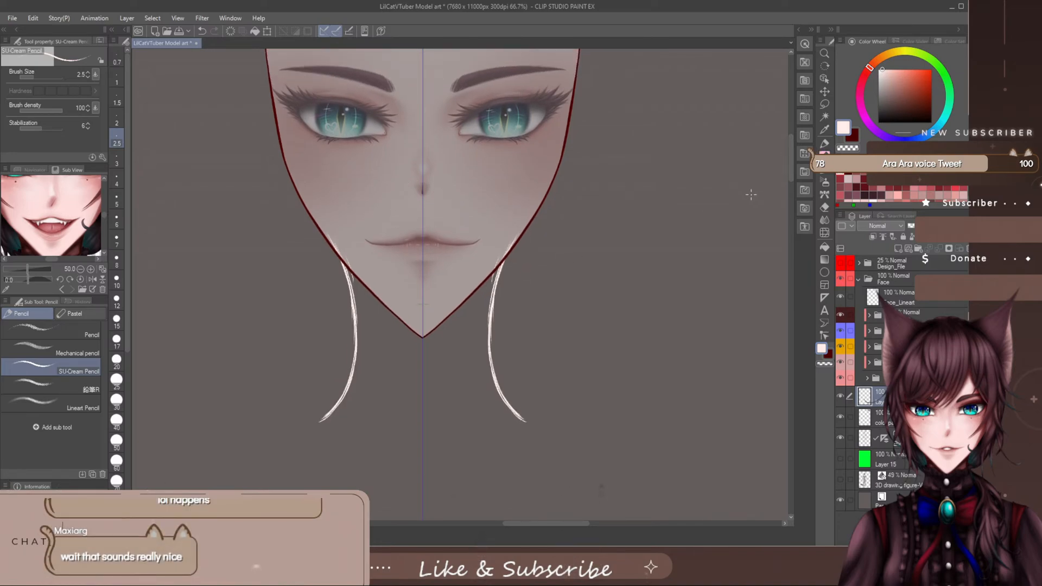
click(825, 170)
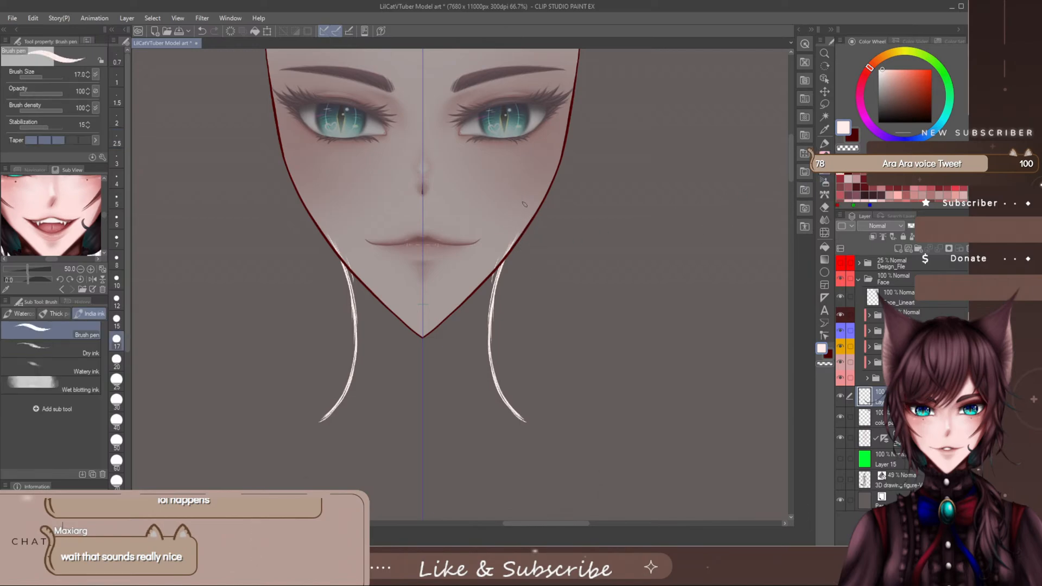
mouse_move(525, 209)
mouse_down()
mouse_move(495, 278)
mouse_move(528, 183)
mouse_move(520, 165)
mouse_move(481, 129)
mouse_move(422, 117)
mouse_move(504, 159)
mouse_move(504, 266)
mouse_up()
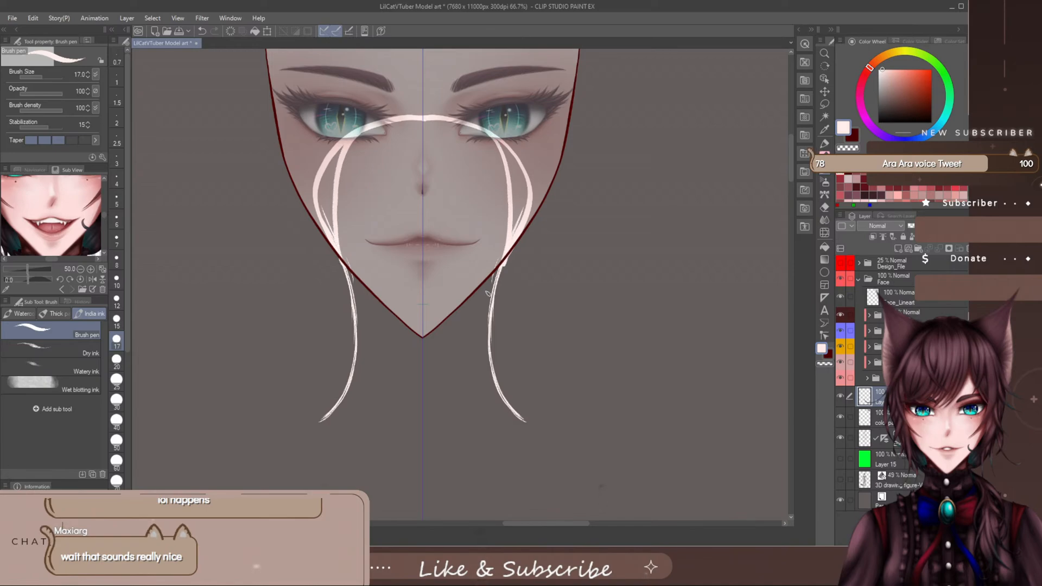
mouse_move(529, 160)
mouse_down()
mouse_move(533, 185)
mouse_move(515, 148)
mouse_up()
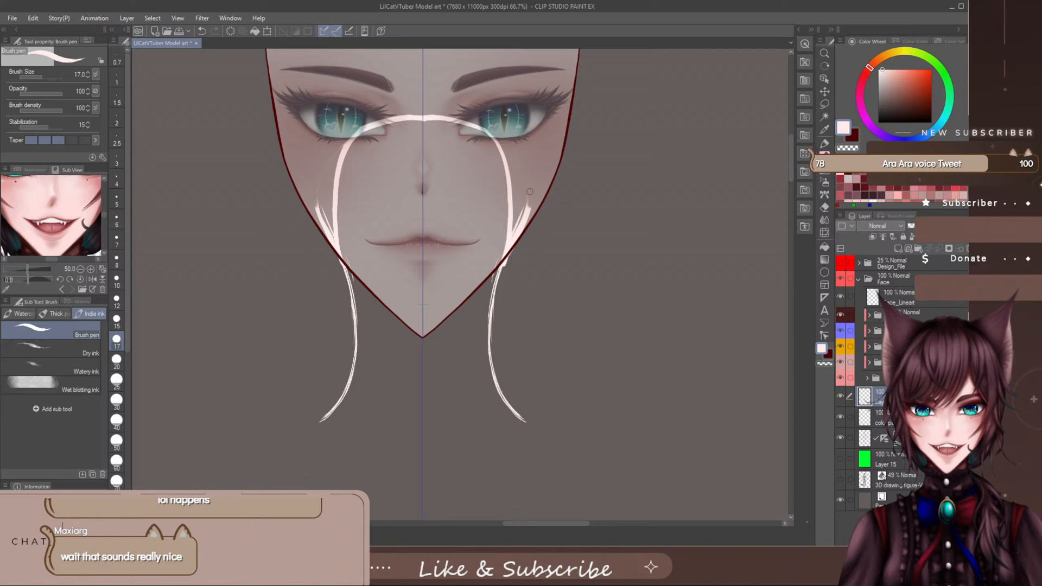
drag(527, 195, 501, 283)
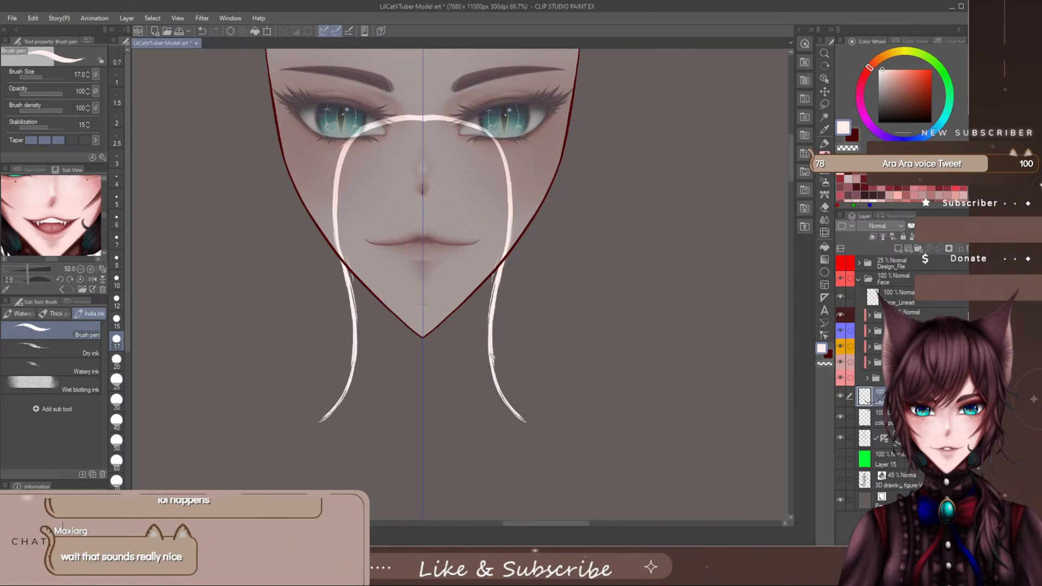
drag(493, 360, 525, 424)
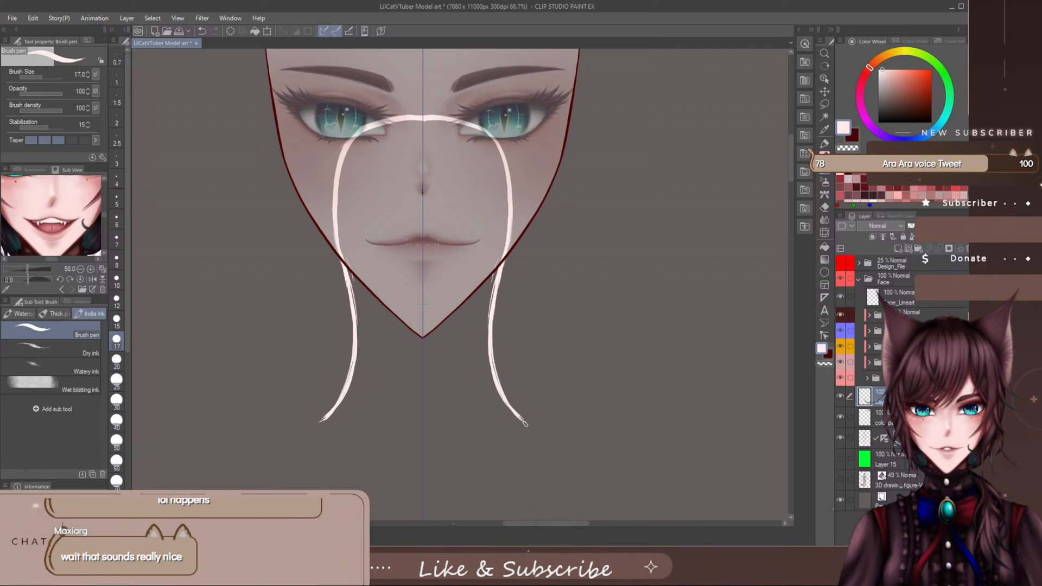
drag(489, 343, 496, 273)
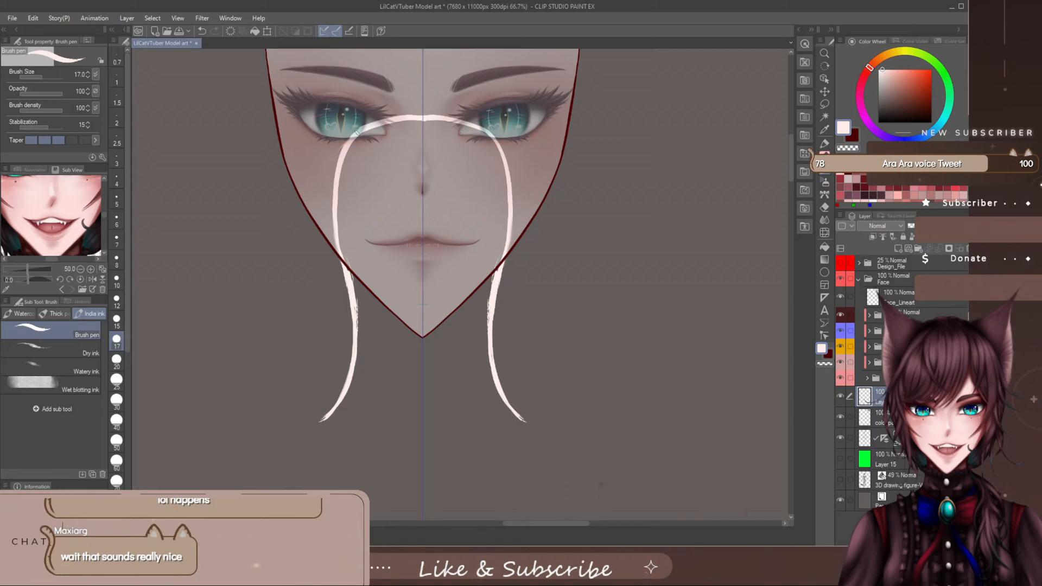
- Thicken the arch along the nose bridge and both cheeks with overlapping Brush pen strokes
mouse_move(335, 174)
mouse_down()
mouse_move(331, 213)
mouse_move(334, 250)
mouse_up()
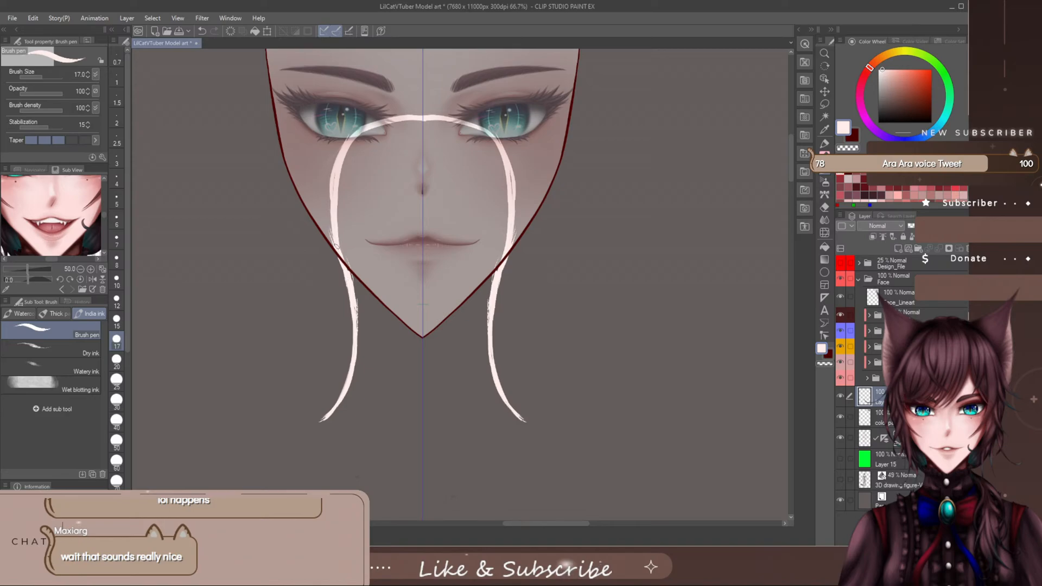
mouse_move(329, 234)
mouse_down()
mouse_move(325, 197)
mouse_move(330, 229)
mouse_move(345, 139)
mouse_up()
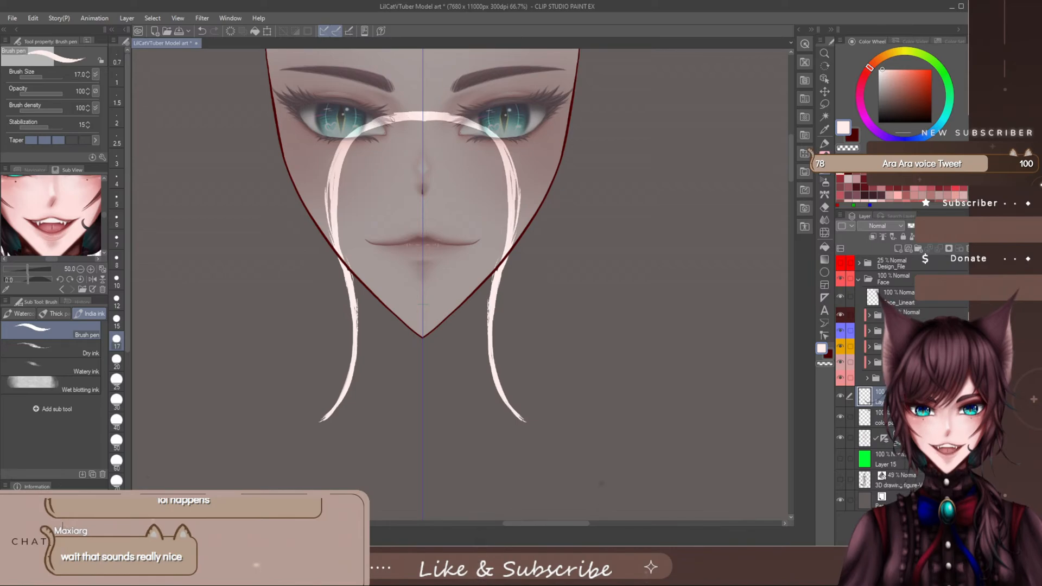
drag(356, 129, 384, 115)
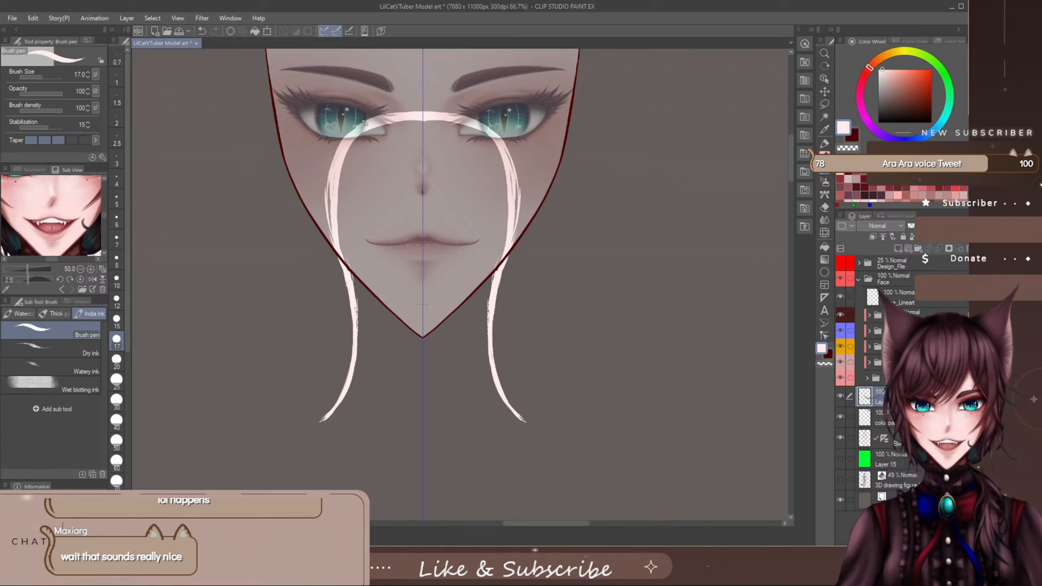
mouse_move(339, 154)
mouse_down()
mouse_move(330, 225)
mouse_move(327, 189)
mouse_up()
drag(342, 153, 332, 196)
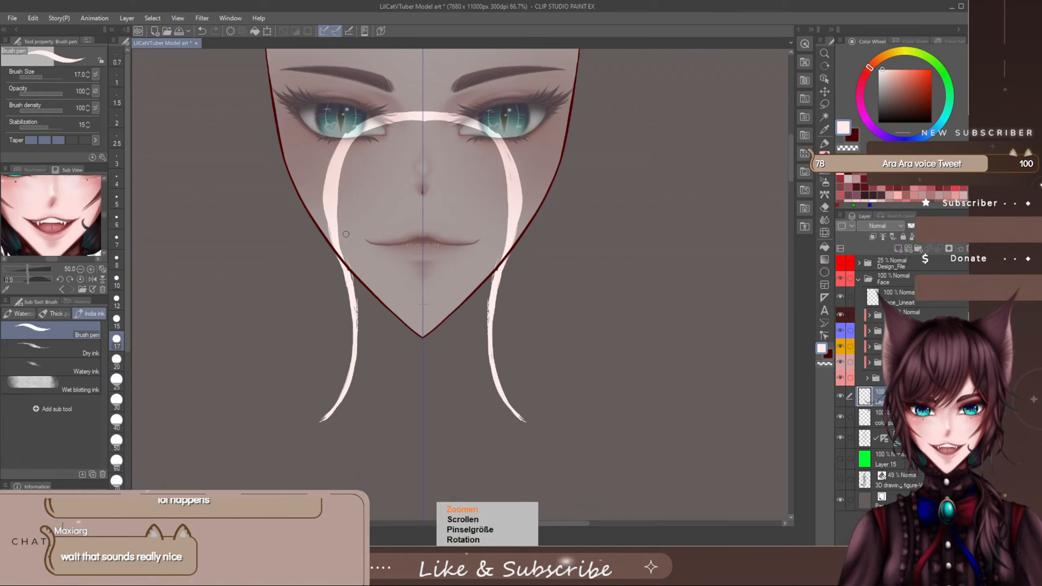
- Smooth the outer edges of the neck bands just below the jaw with the staining marker at size 8
scroll(347, 237, up, 4)
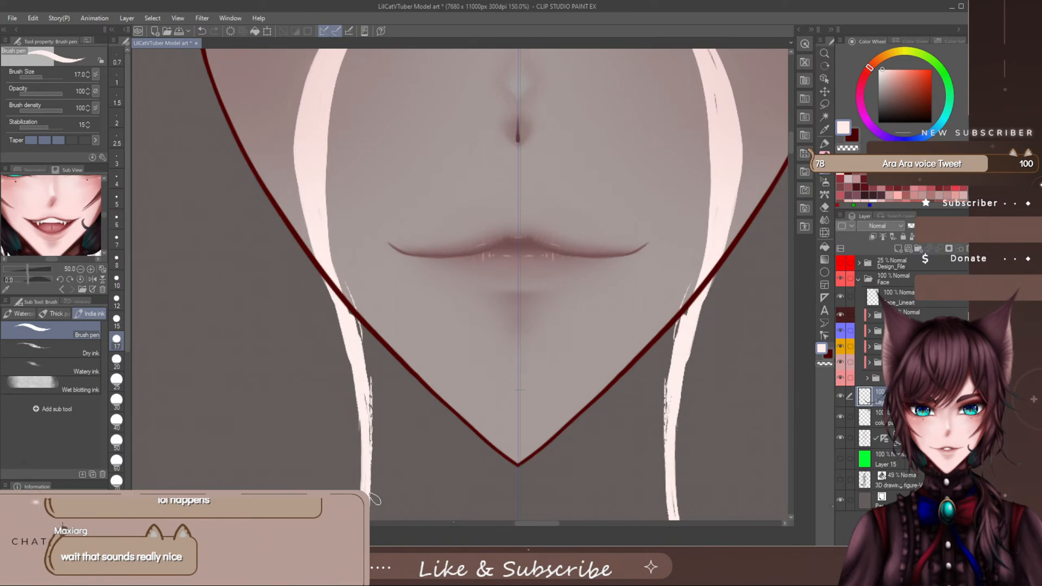
key(p)
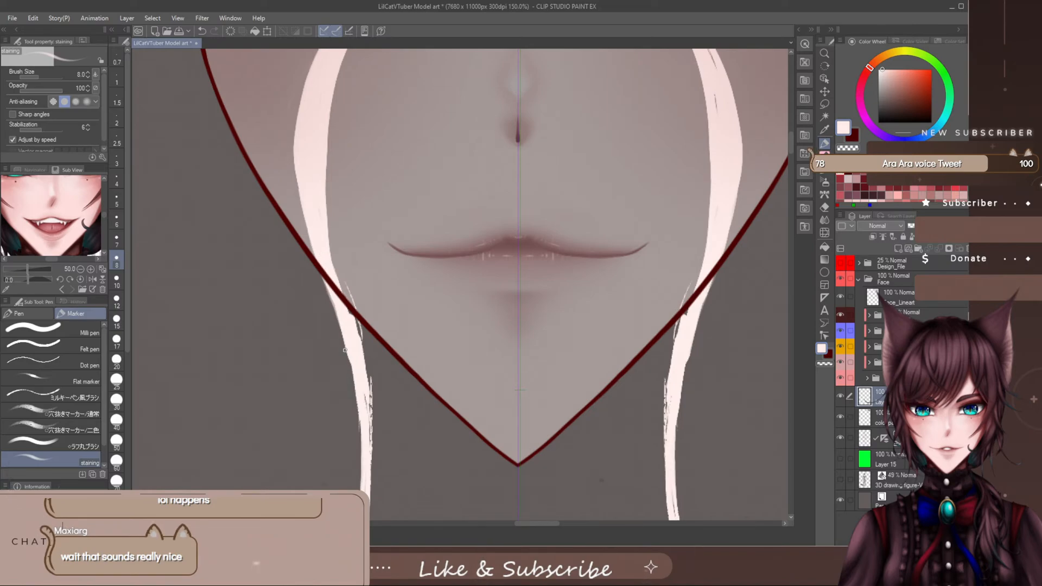
drag(352, 370, 361, 447)
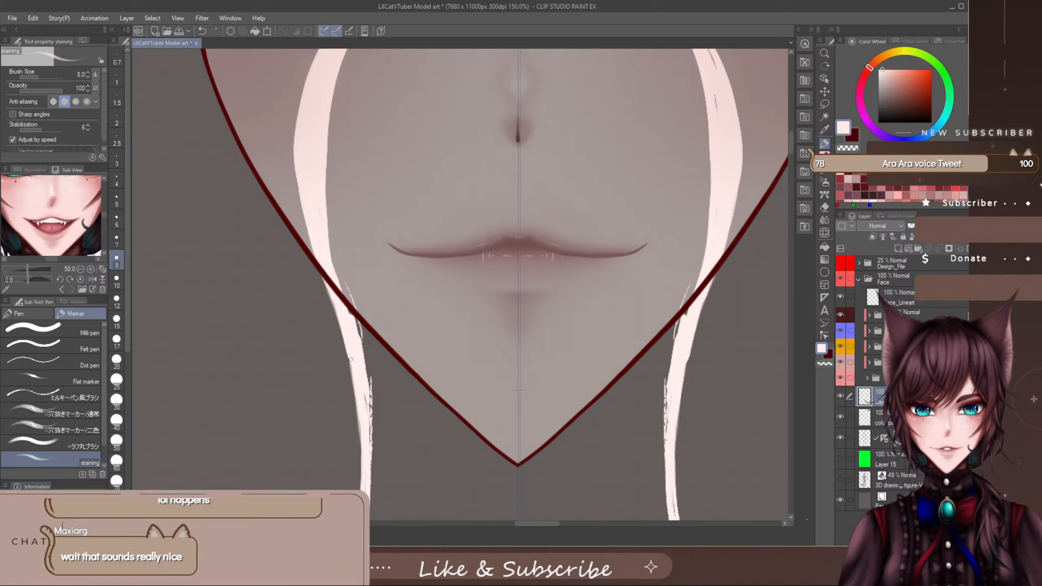
drag(351, 366, 356, 403)
drag(790, 146, 792, 140)
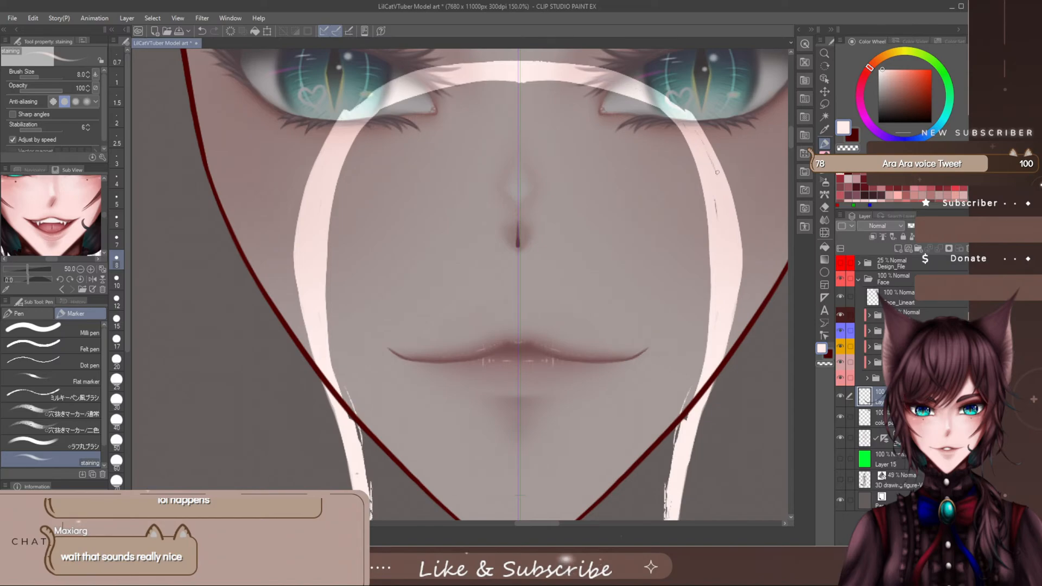
drag(744, 125, 765, 123)
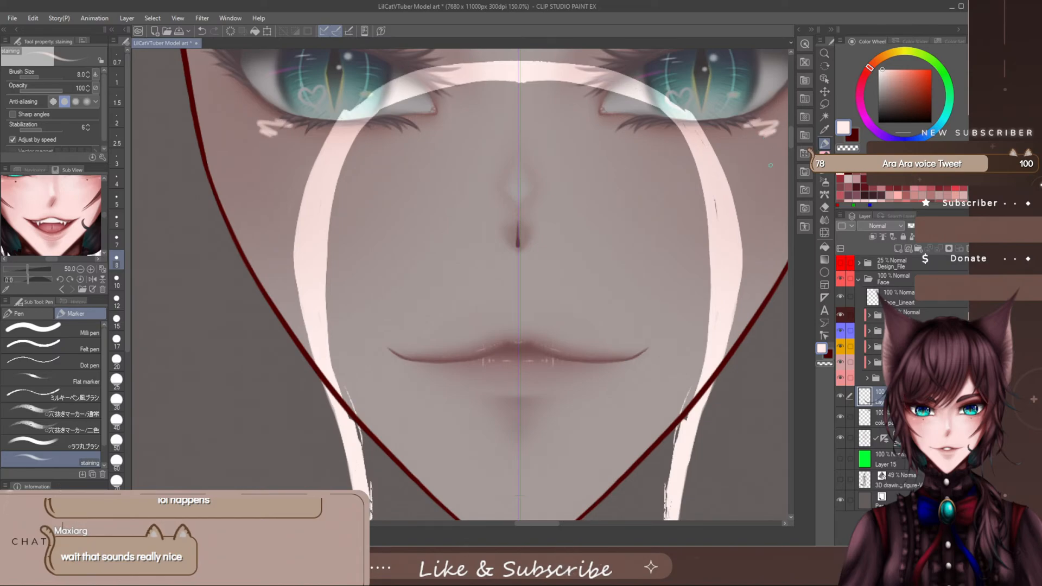
key(ctrl+z)
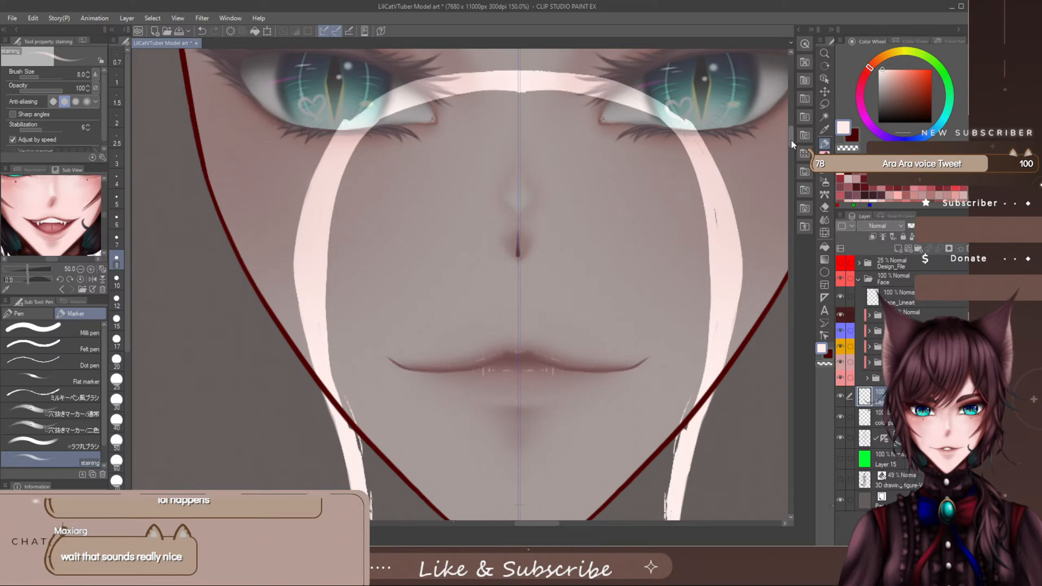
- Clean up the arch's edges where it crosses the eyes and upper cheeks with the staining marker
scroll(790, 139, up, 3)
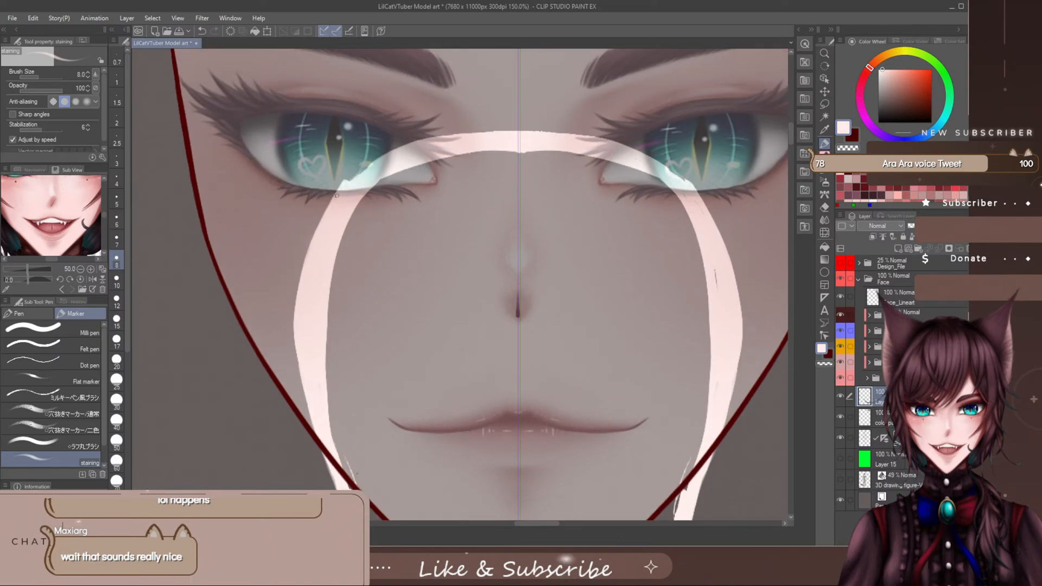
mouse_move(340, 190)
mouse_down()
mouse_move(390, 153)
mouse_move(341, 189)
mouse_up()
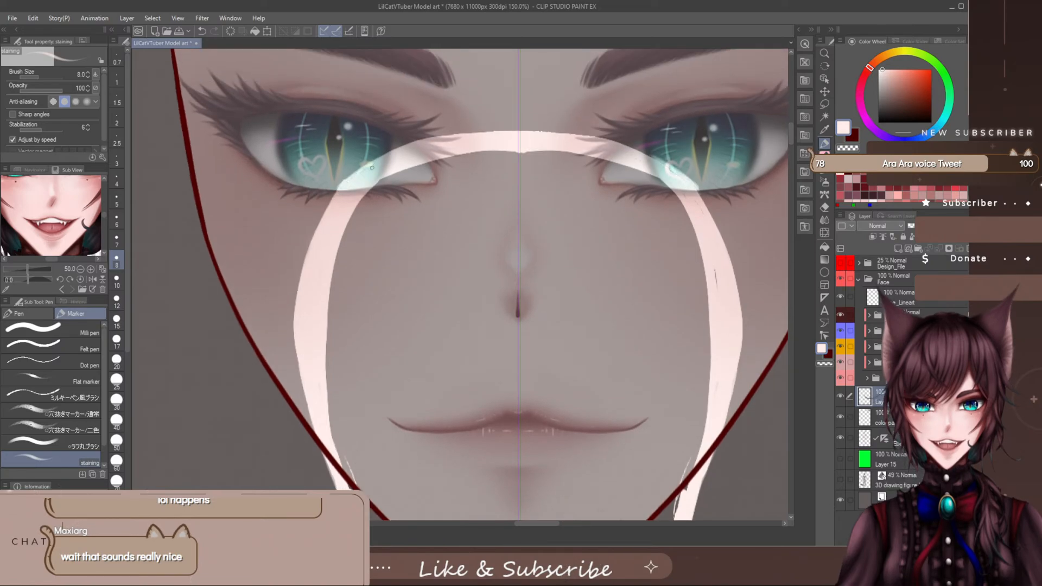
drag(388, 153, 342, 183)
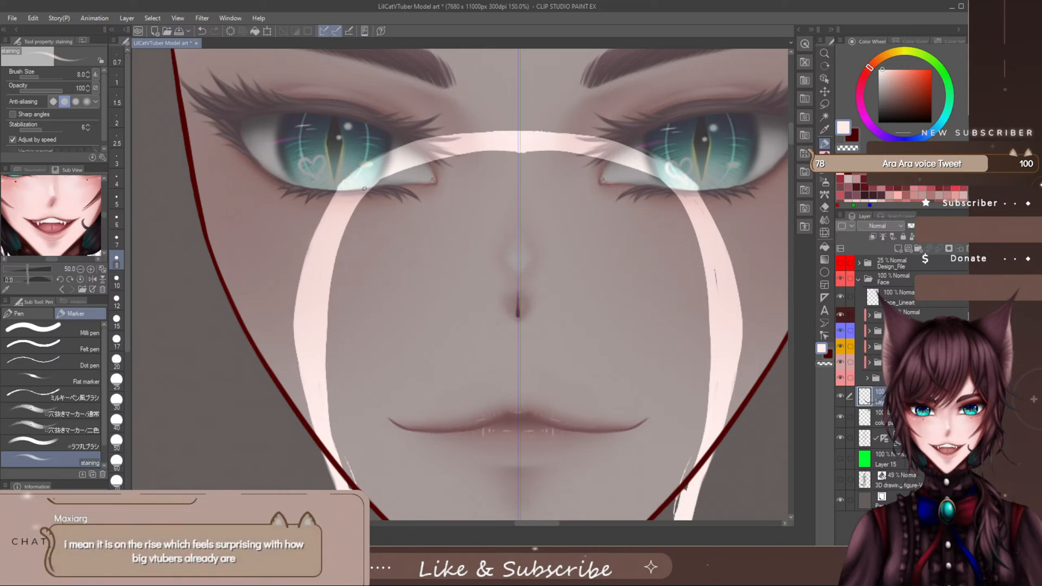
drag(338, 190, 307, 255)
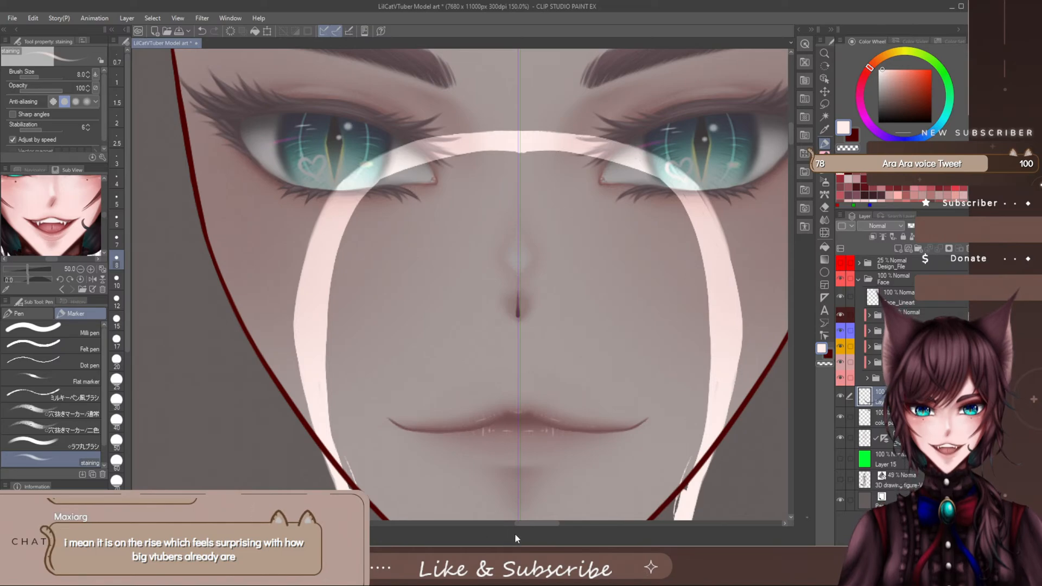
- Enlarge the staining marker to size 30 and widen the inner side of the bands from the cheeks to the jaw
drag(524, 524, 535, 524)
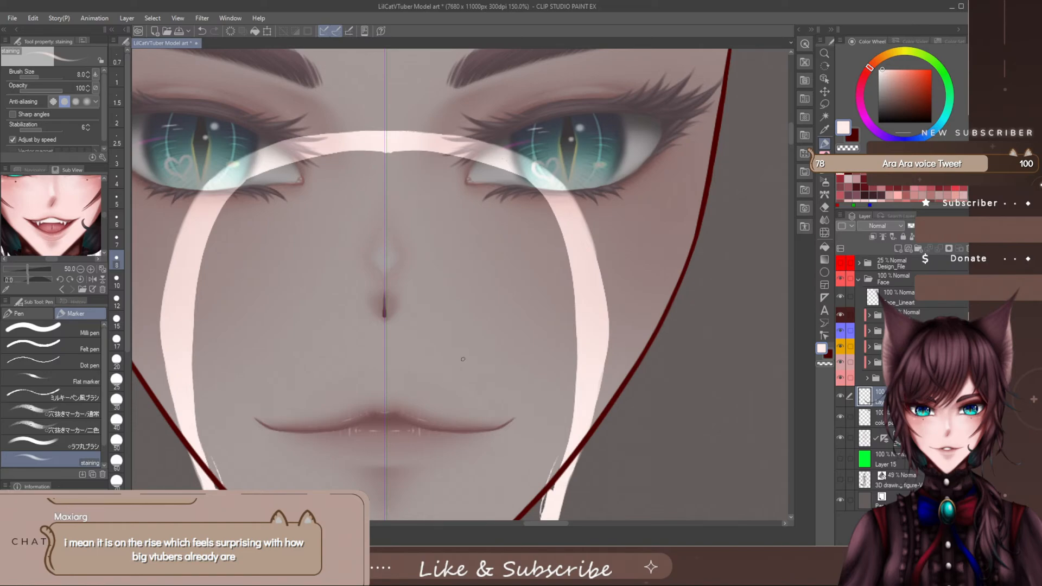
scroll(463, 362, up, 3)
scroll(463, 363, down, 4)
scroll(462, 364, up, 1)
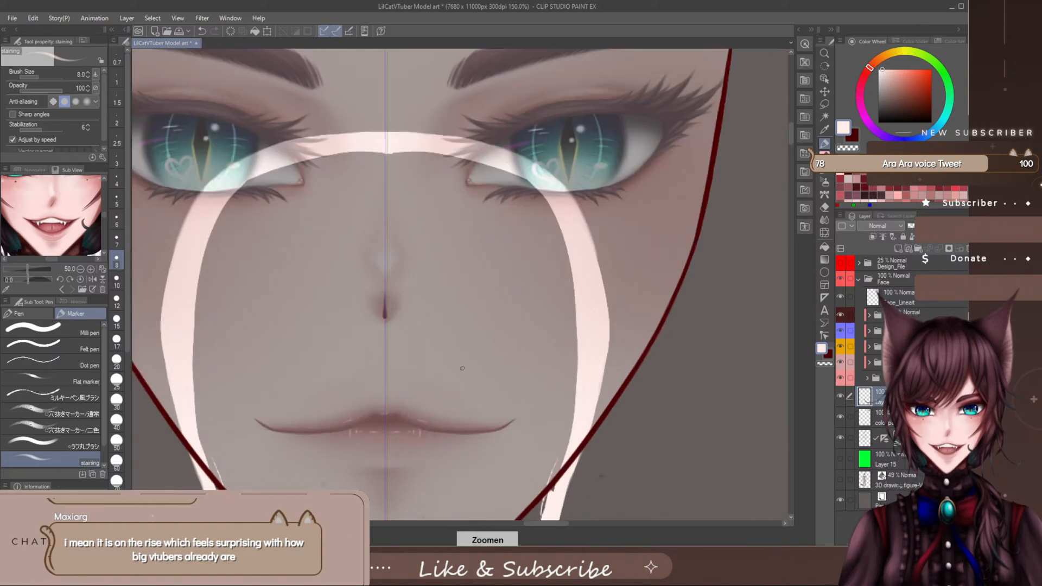
key(])
key(])
key(])
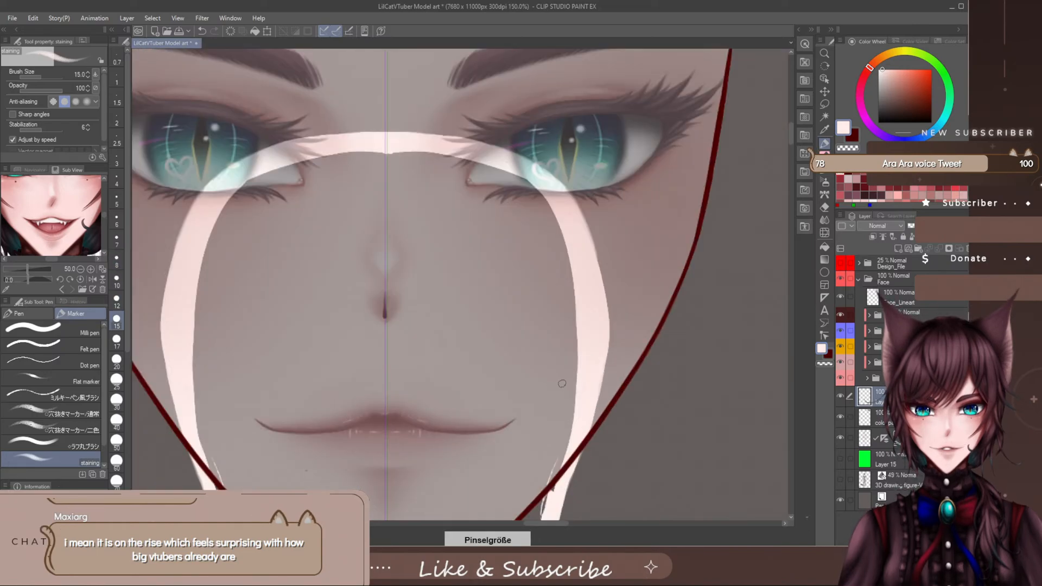
key(])
key(])
key(])
key(])
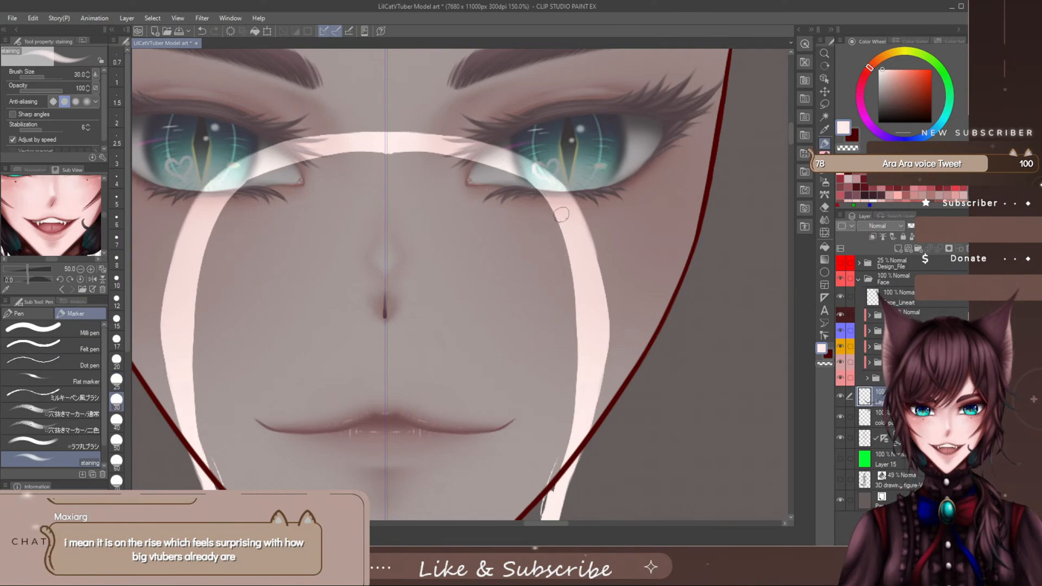
mouse_move(573, 273)
mouse_down()
mouse_move(572, 410)
mouse_move(545, 216)
mouse_move(521, 184)
mouse_move(488, 166)
mouse_move(396, 151)
mouse_move(291, 169)
mouse_move(246, 196)
mouse_move(209, 294)
mouse_move(202, 421)
mouse_move(217, 482)
mouse_up()
- Widen the neck bands symmetrically along their inner edges from the jaw to below the chin
drag(788, 130, 779, 152)
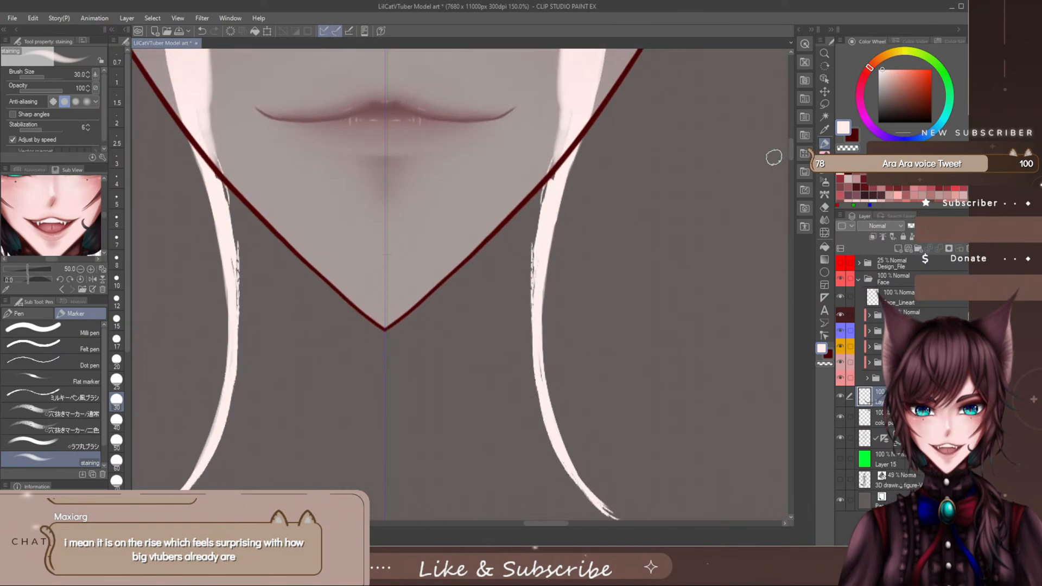
drag(573, 96, 535, 240)
drag(555, 157, 529, 265)
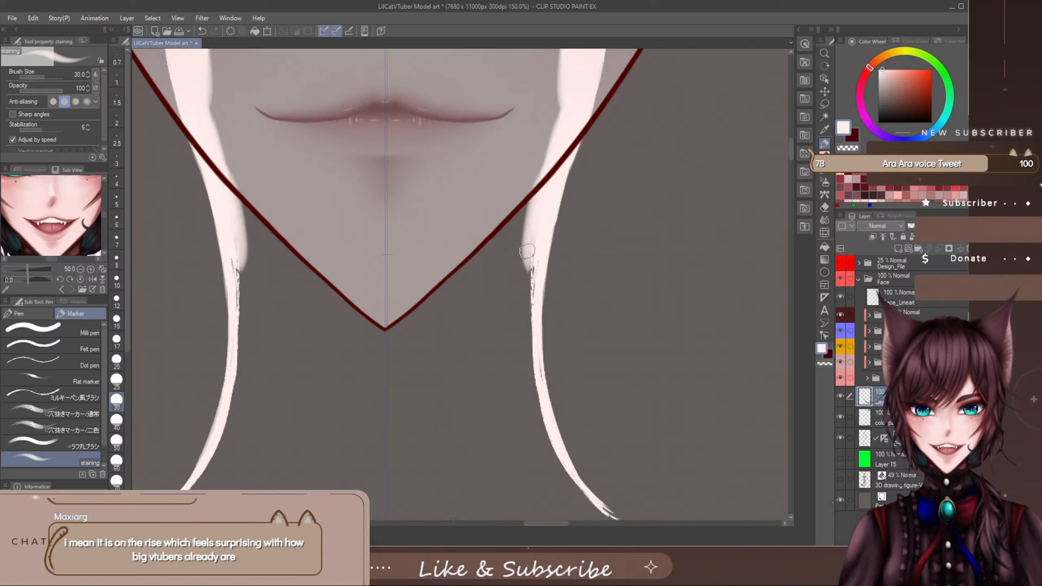
drag(542, 194, 529, 326)
drag(536, 261, 533, 375)
drag(531, 306, 541, 420)
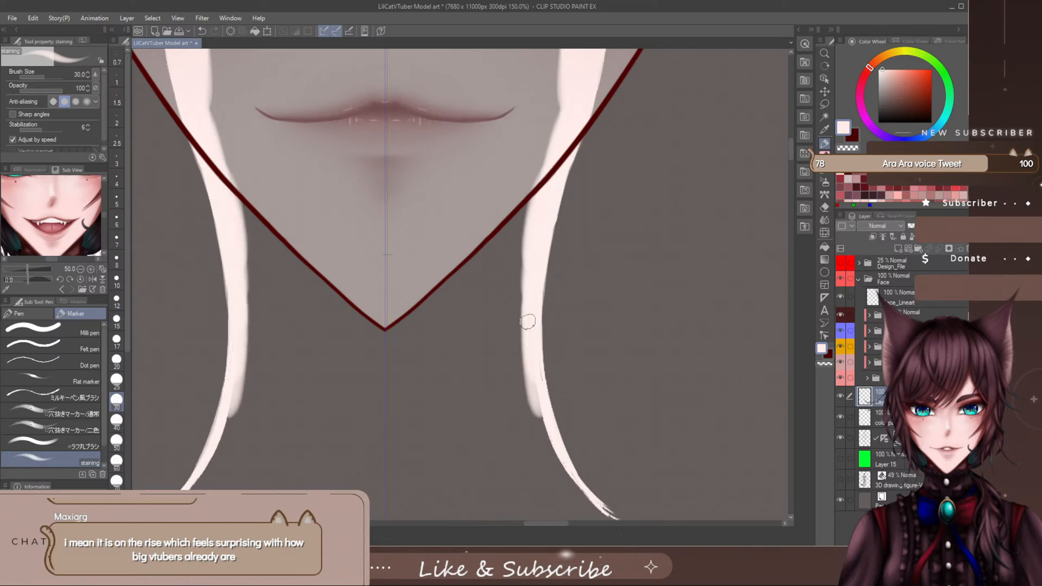
drag(531, 342, 546, 437)
drag(530, 379, 545, 450)
- Extend the thickening along the outward-curving lower ends of both neck bands to their tips
drag(793, 136, 789, 155)
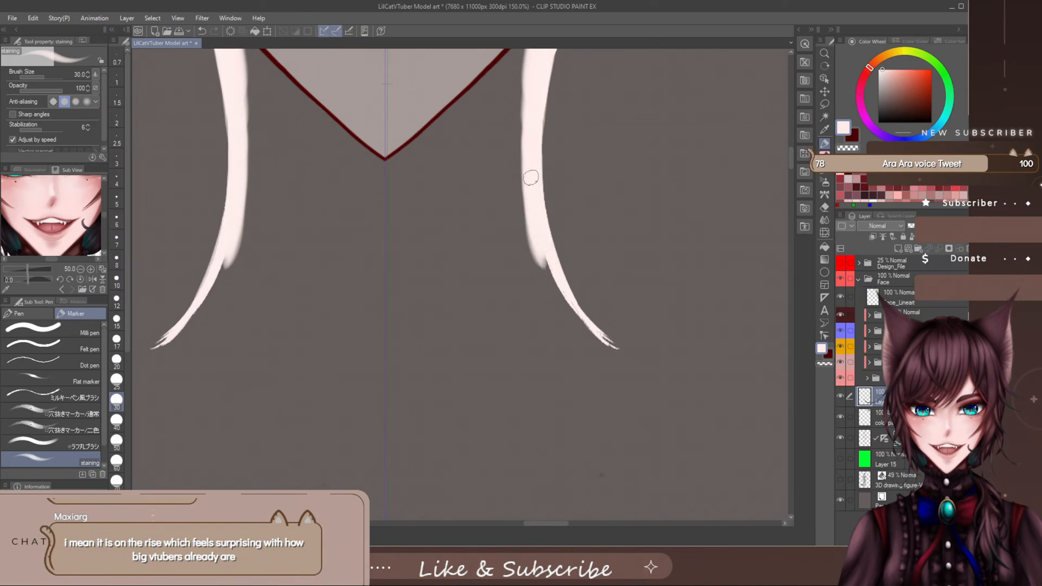
drag(535, 220, 570, 311)
drag(545, 264, 599, 343)
drag(558, 296, 614, 348)
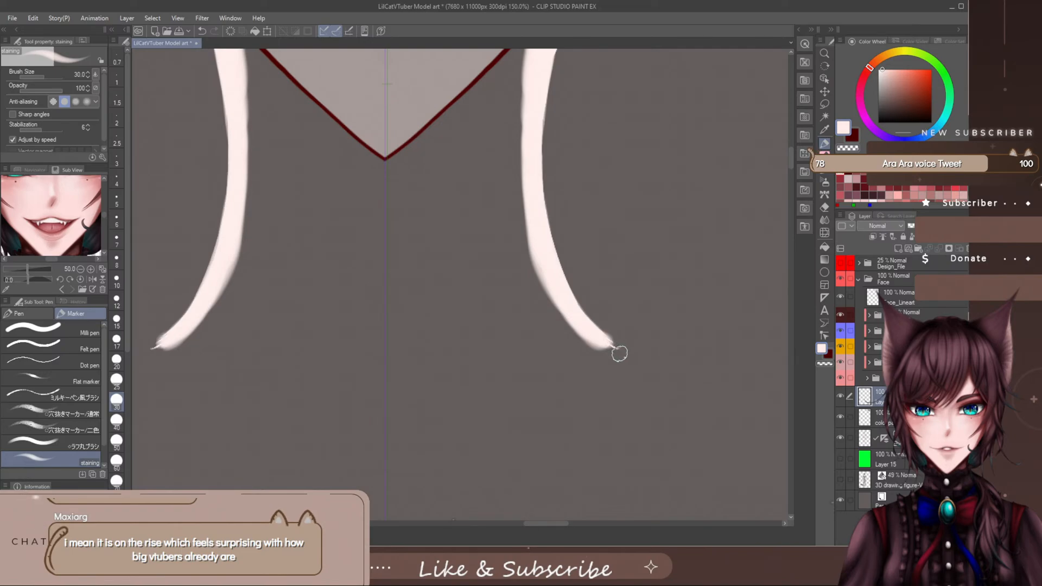
- Reduce the staining marker to size 17 and extend the outer tips of both neck bands symmetrically
key(bracketleft)
key(bracketleft)
key(bracketleft)
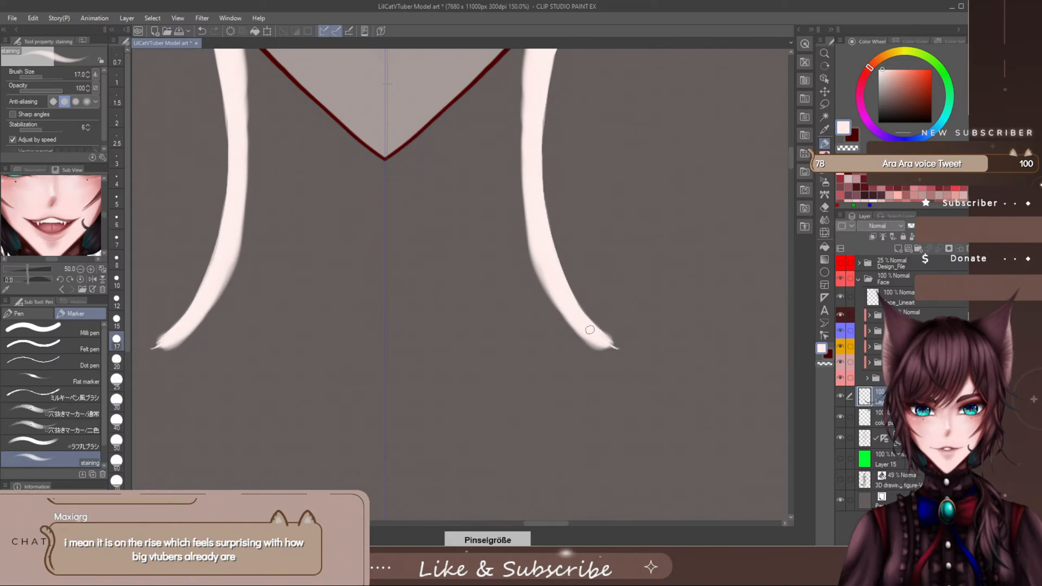
drag(590, 329, 620, 346)
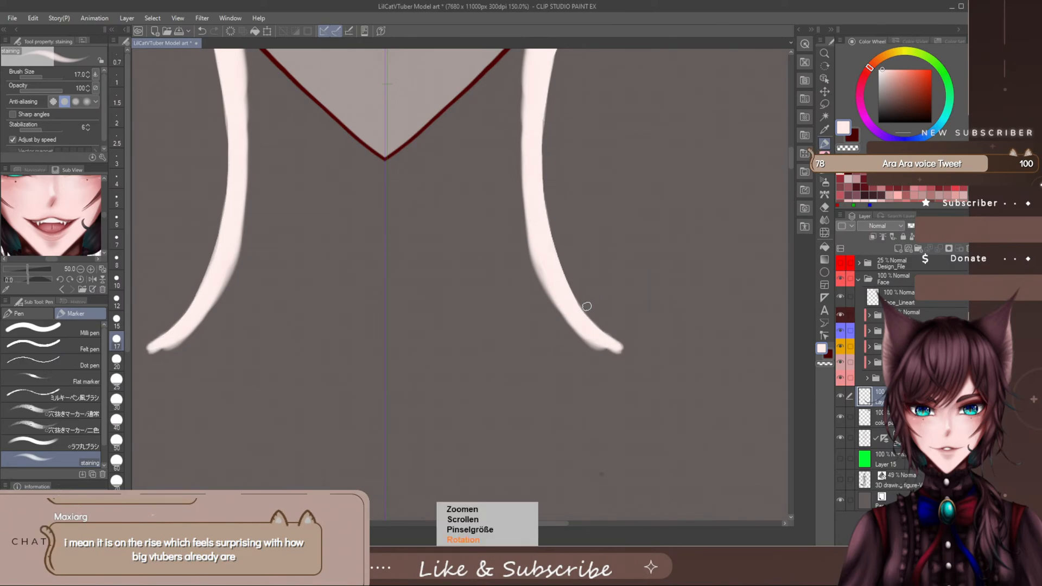
- Compare the neck bands with the reference artwork by briefly showing and hiding the Design_File folder
scroll(582, 303, down, 5)
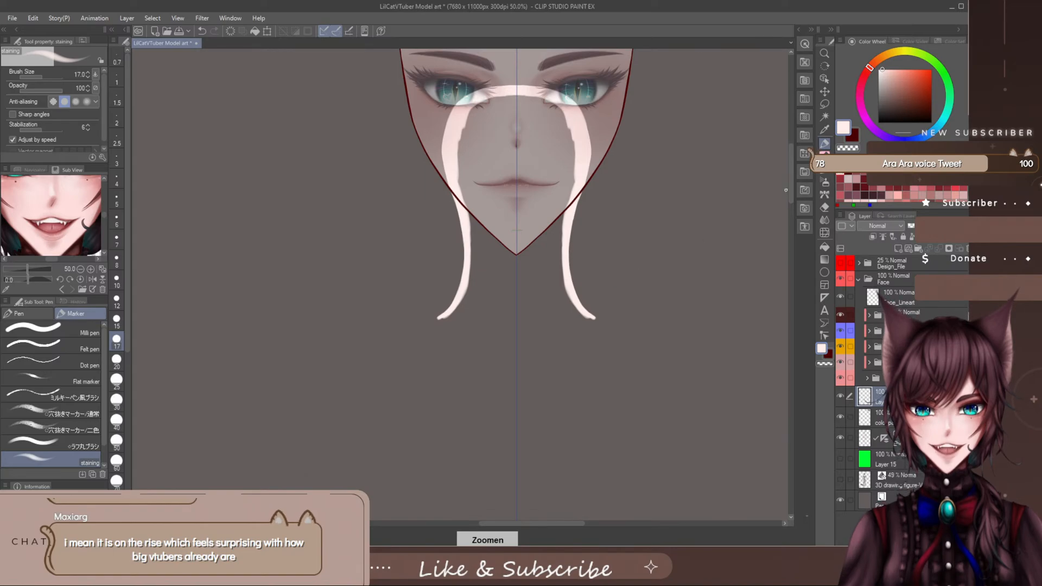
drag(790, 179, 790, 167)
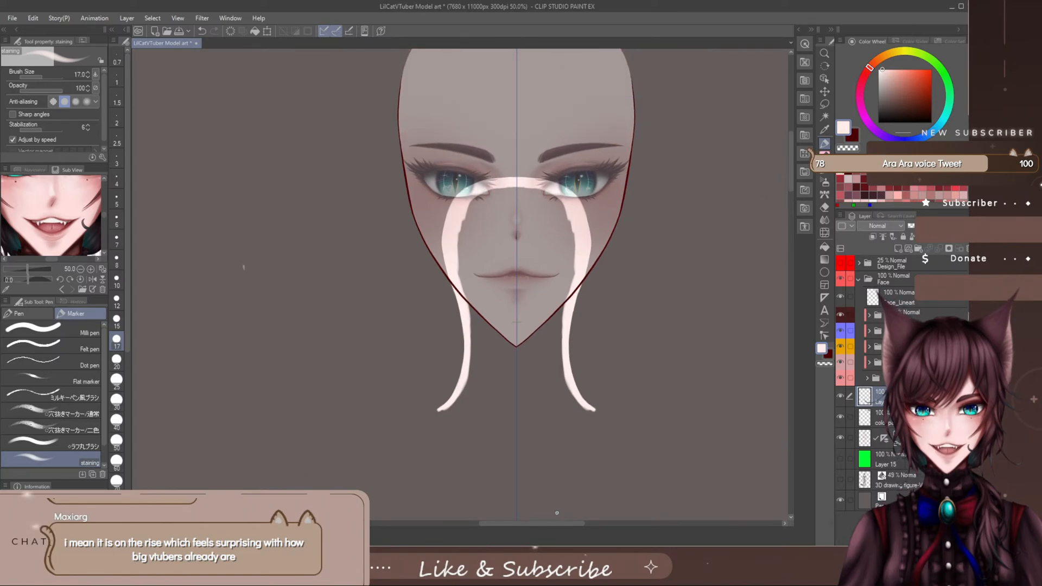
drag(556, 523, 569, 522)
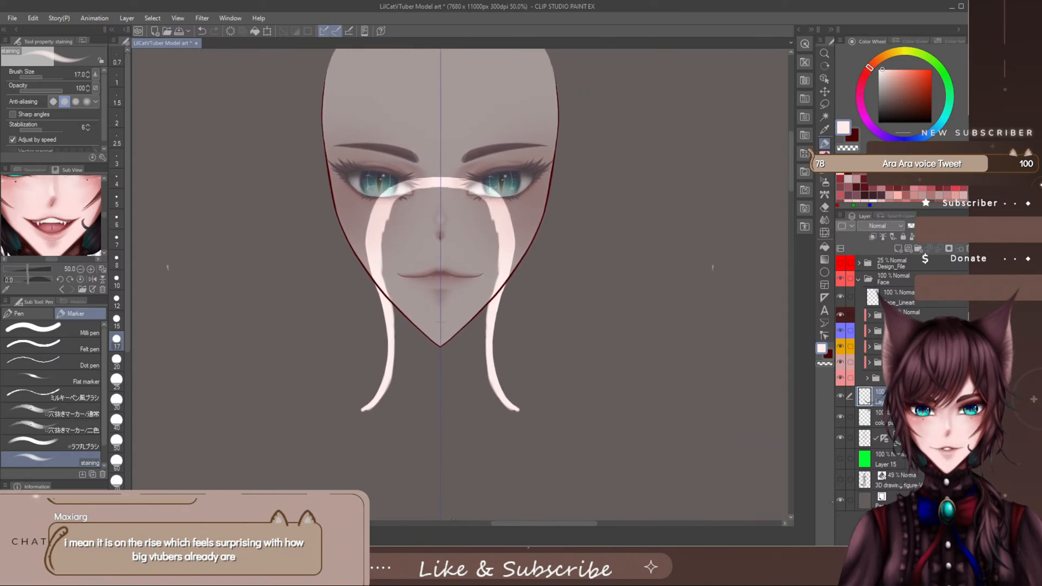
click(841, 263)
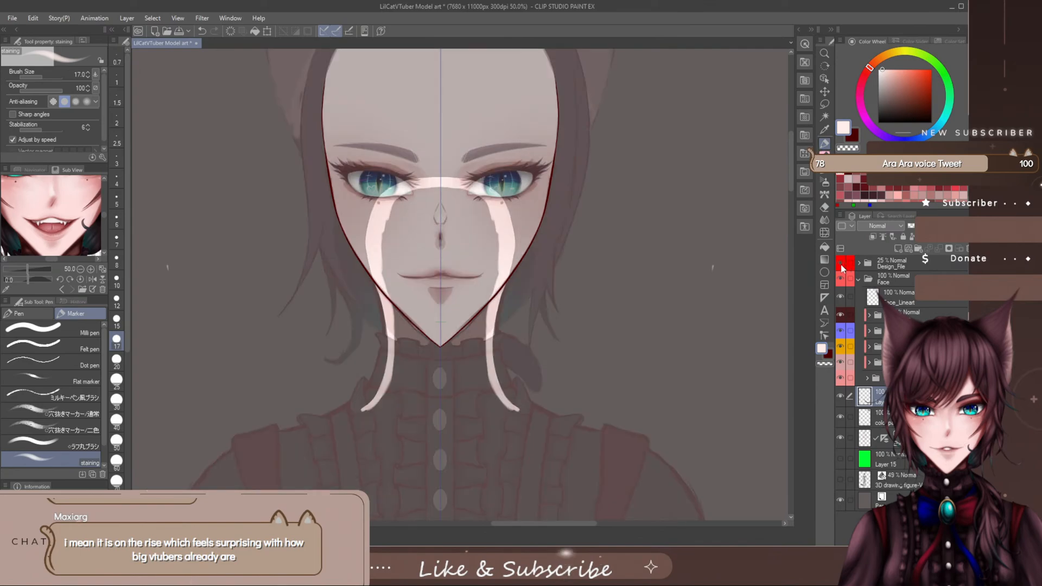
click(841, 265)
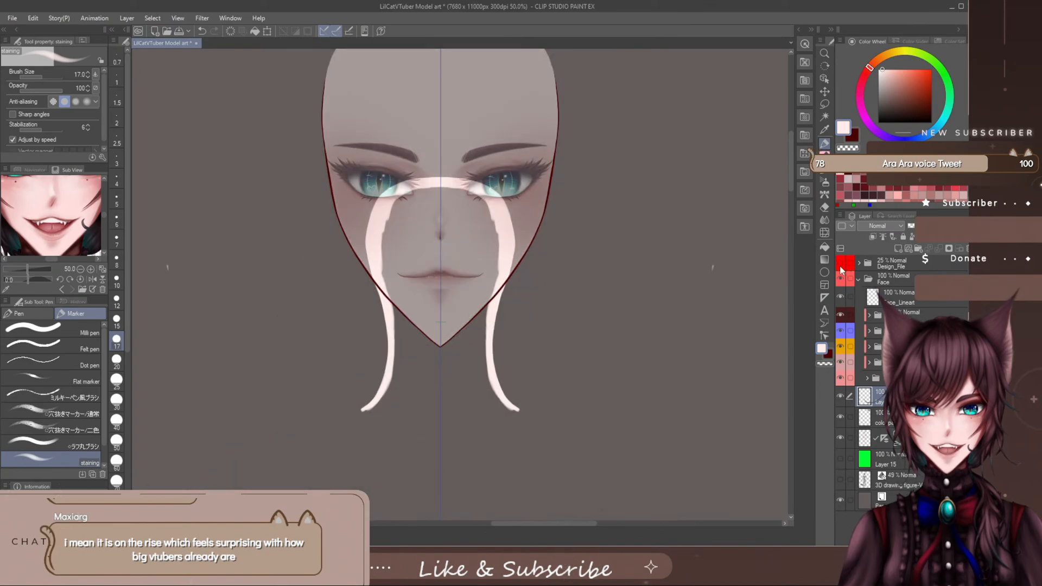
click(840, 264)
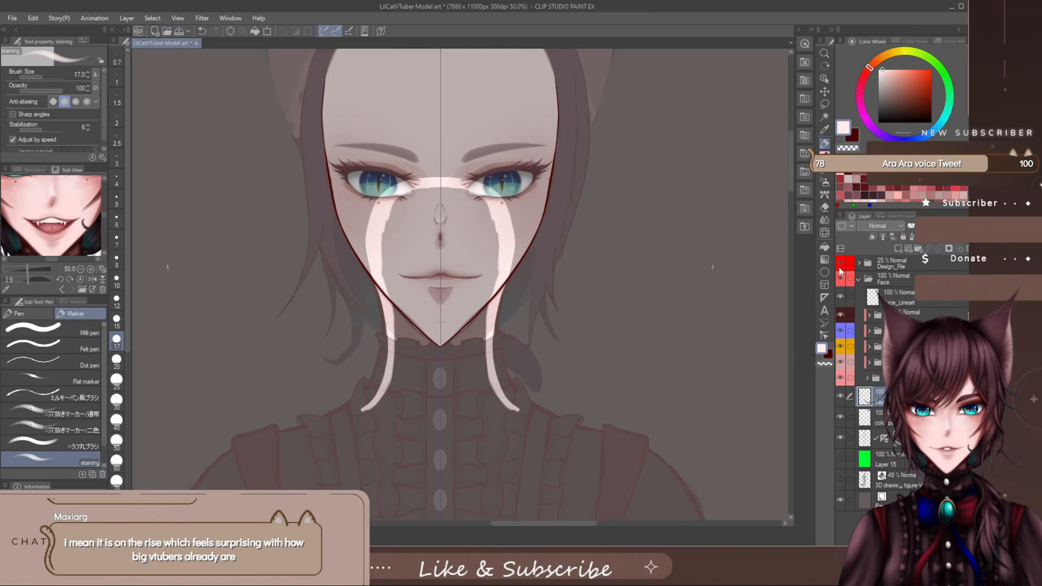
click(841, 267)
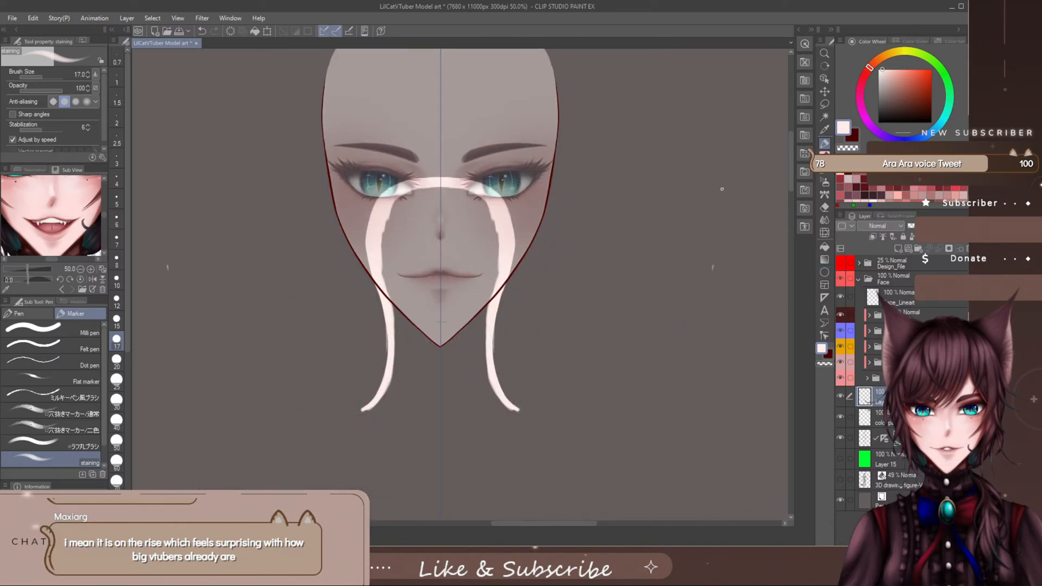
- Fill out and smooth the outer edges of both neck bands from the jawline to below the chin
key(e)
key(p)
key(e)
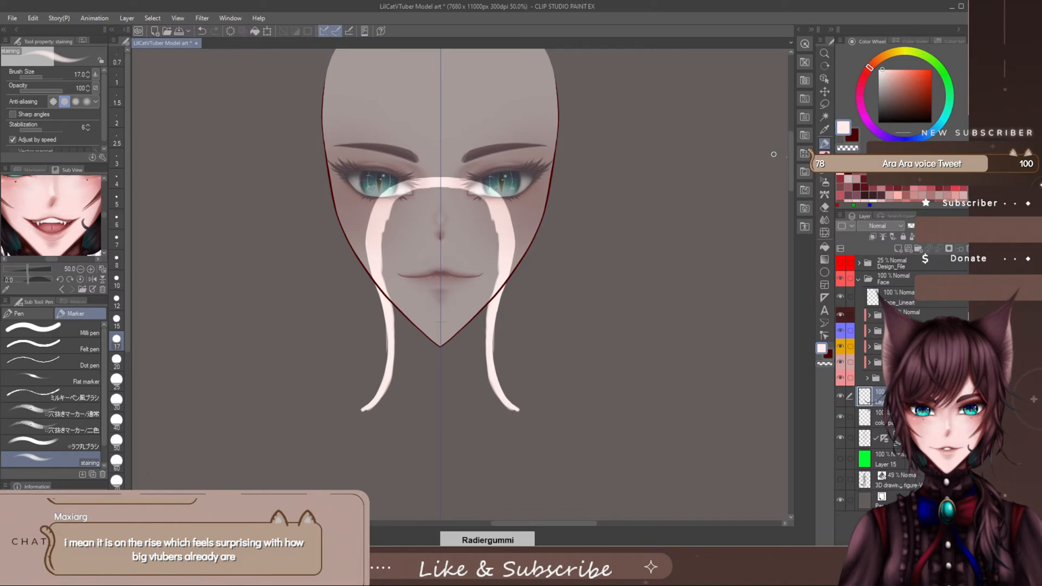
drag(791, 167, 786, 179)
scroll(491, 280, up, 4)
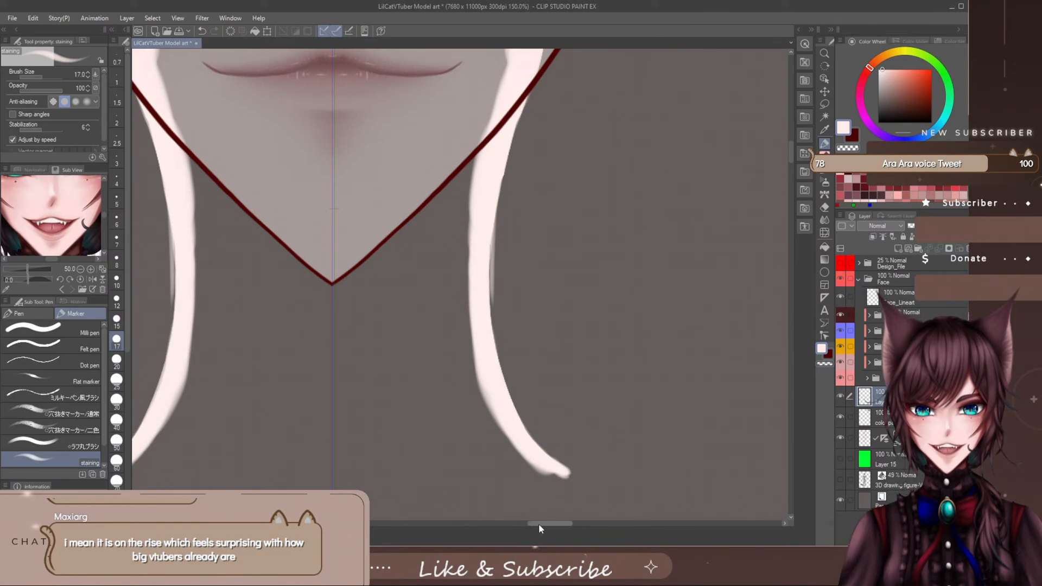
drag(539, 523, 544, 525)
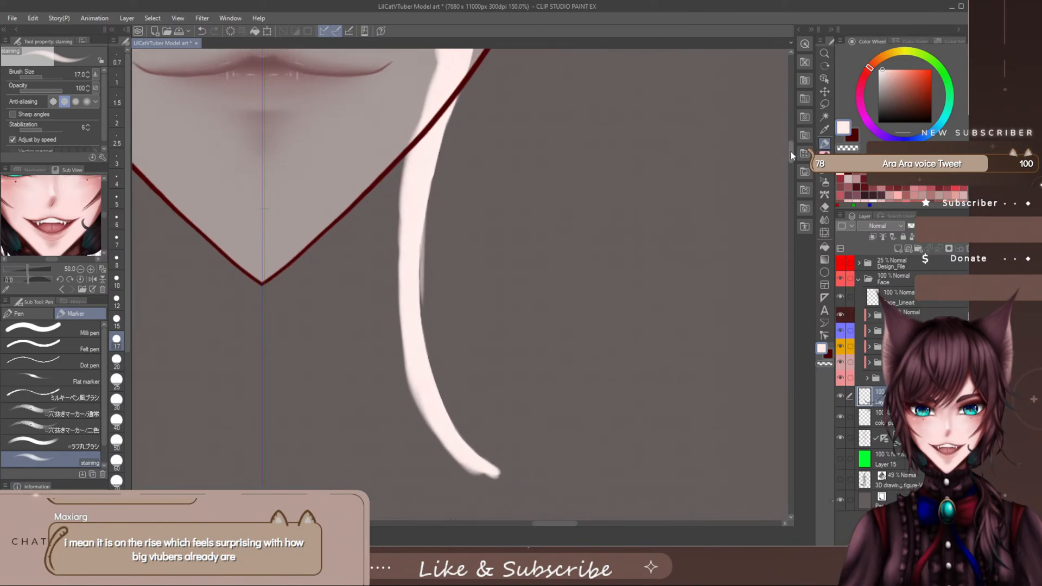
drag(790, 152, 789, 157)
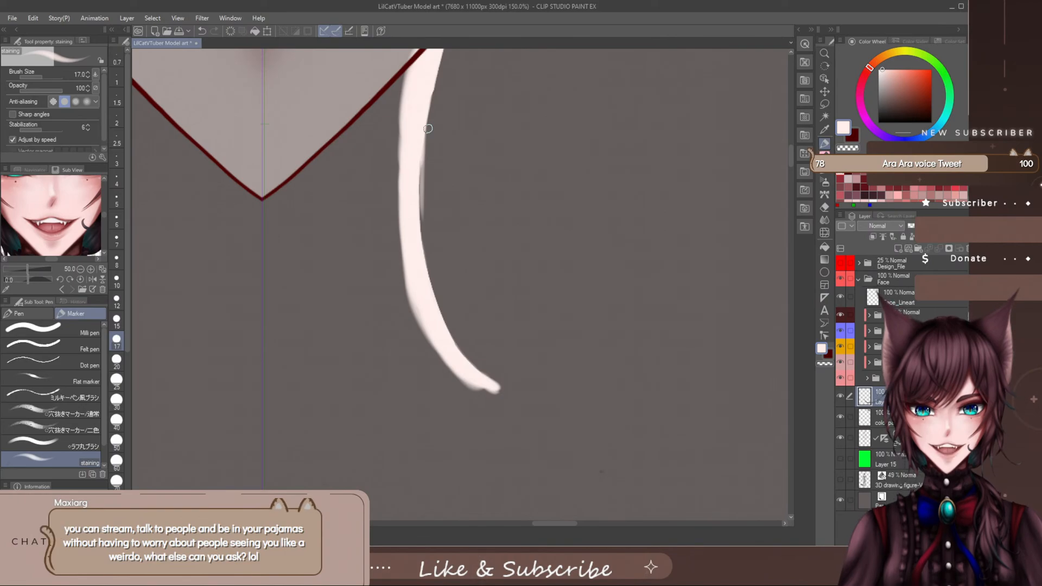
mouse_move(419, 156)
mouse_down()
mouse_move(419, 195)
mouse_move(422, 133)
mouse_move(427, 285)
mouse_up()
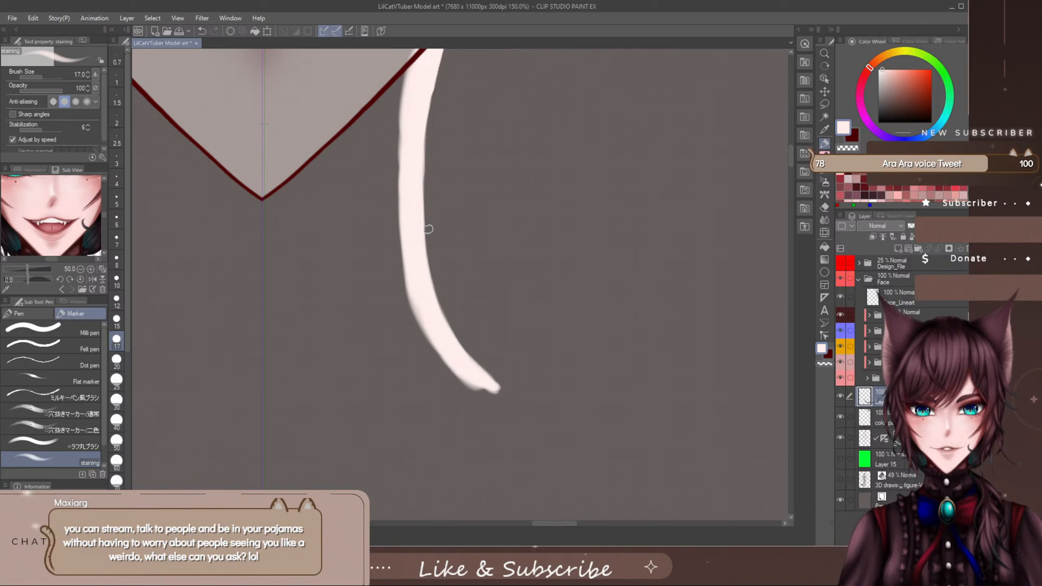
scroll(791, 152, up, 3)
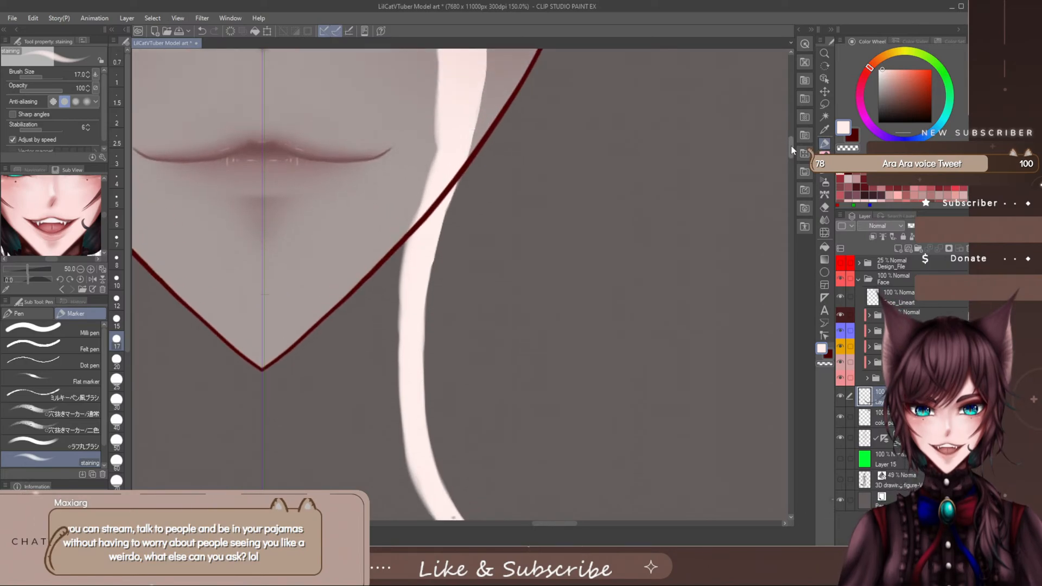
drag(454, 188, 438, 232)
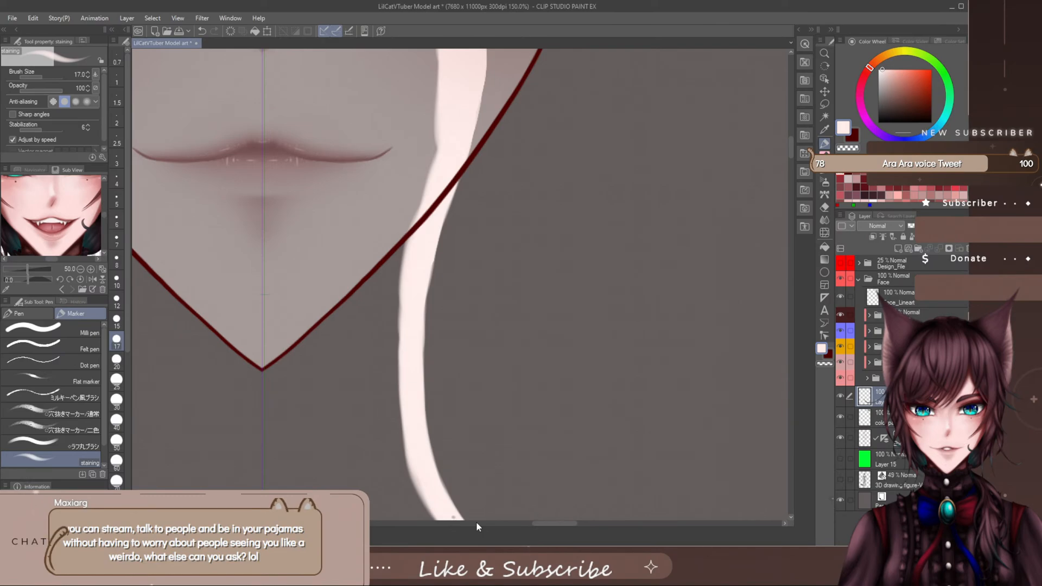
- Close off the neck base with a thin downward-bowed curve from the band tips to the centre line
drag(790, 143, 790, 158)
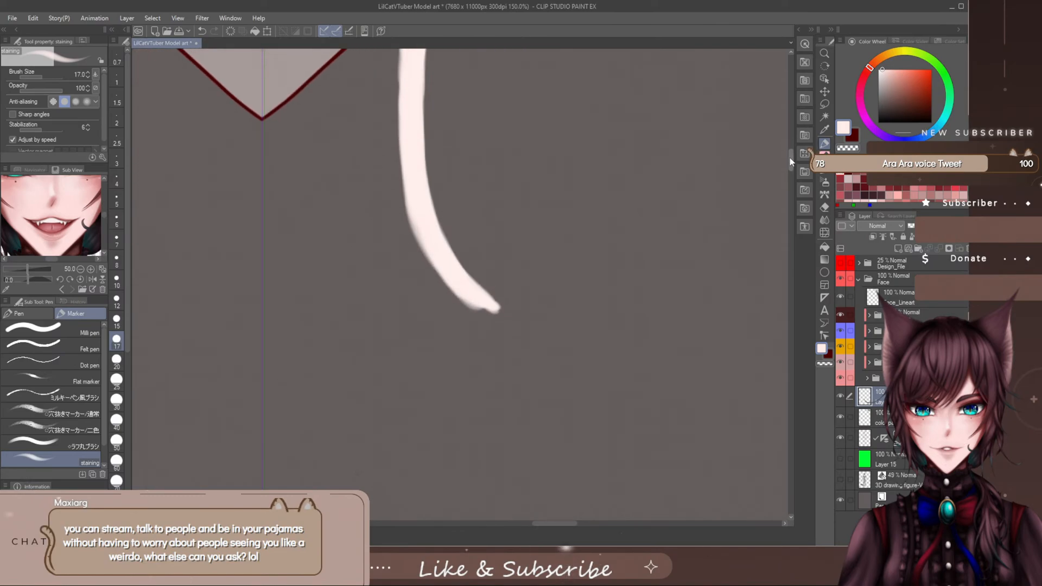
scroll(451, 253, down, 4)
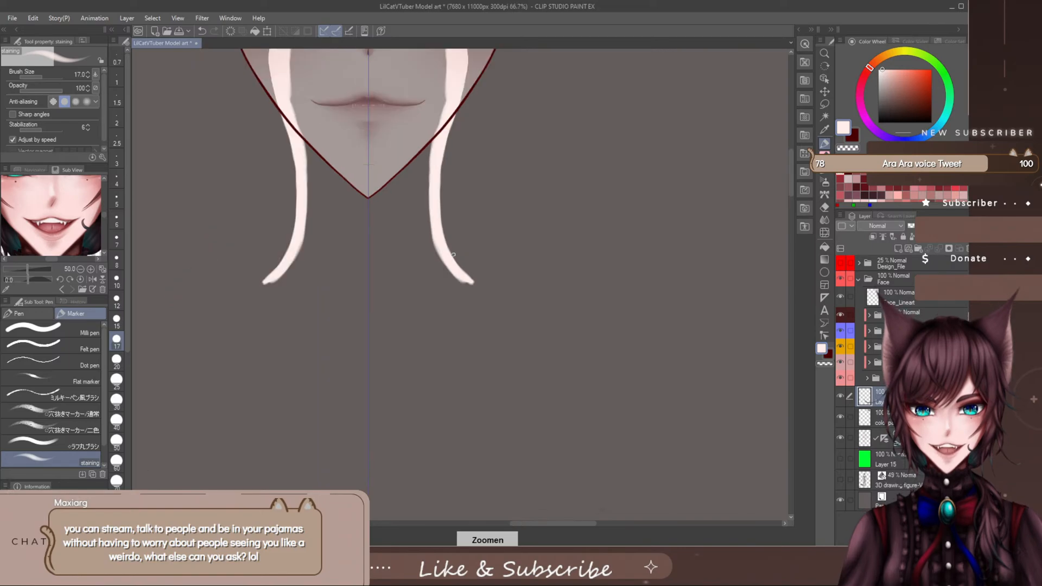
scroll(786, 184, up, 3)
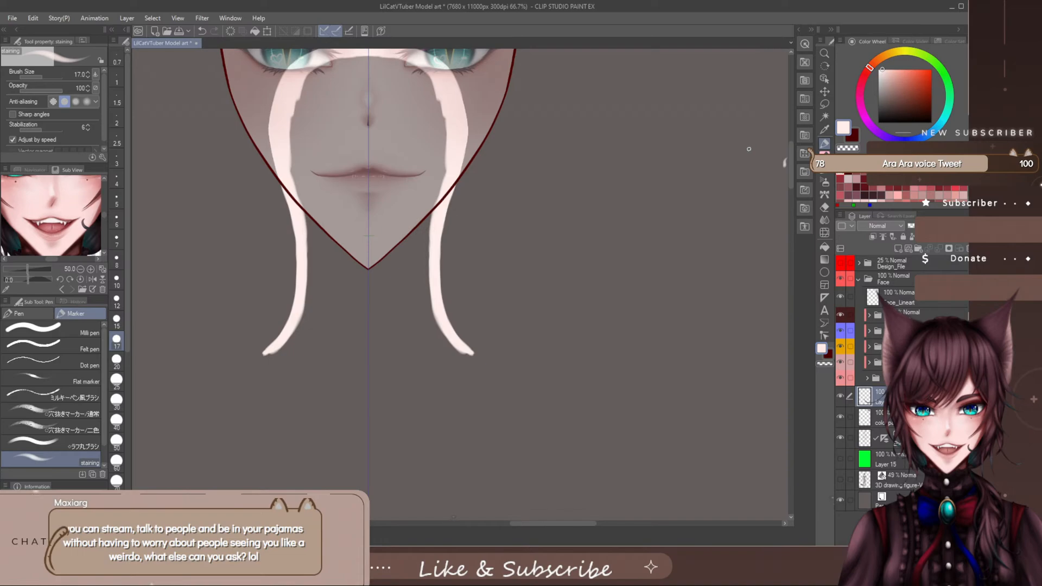
key(e)
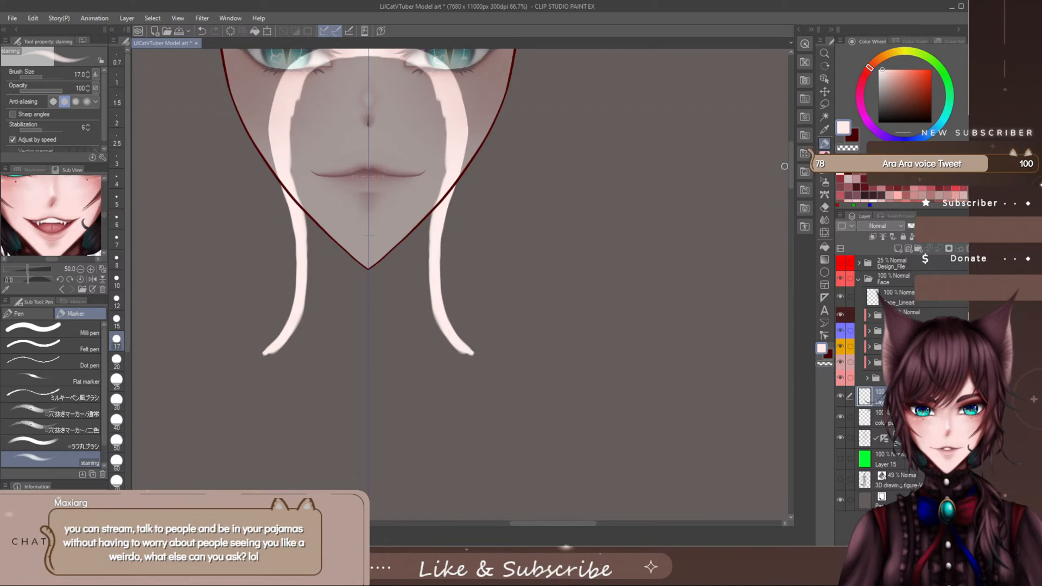
drag(582, 523, 575, 527)
key(p)
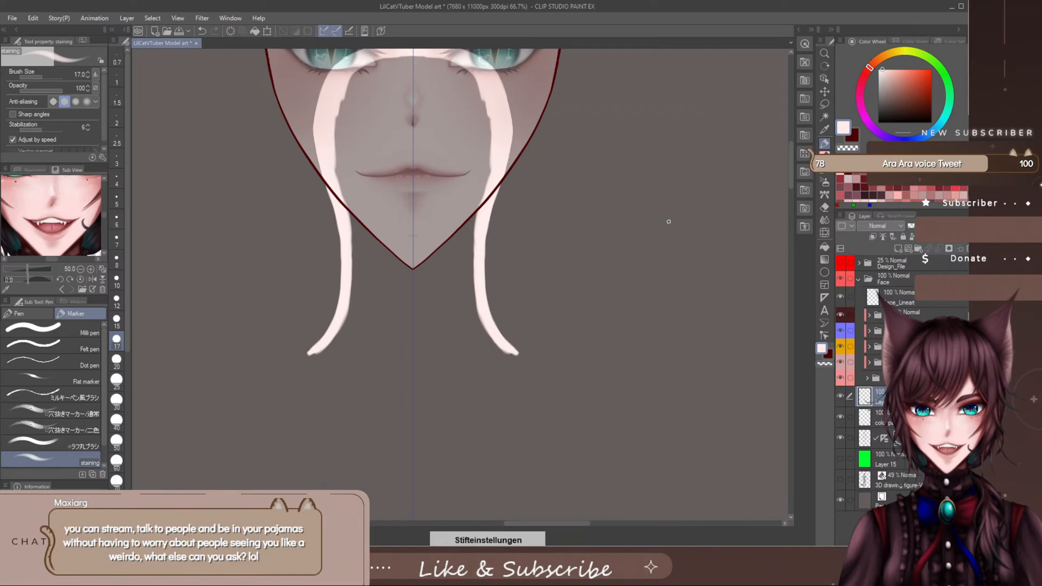
drag(793, 170, 789, 183)
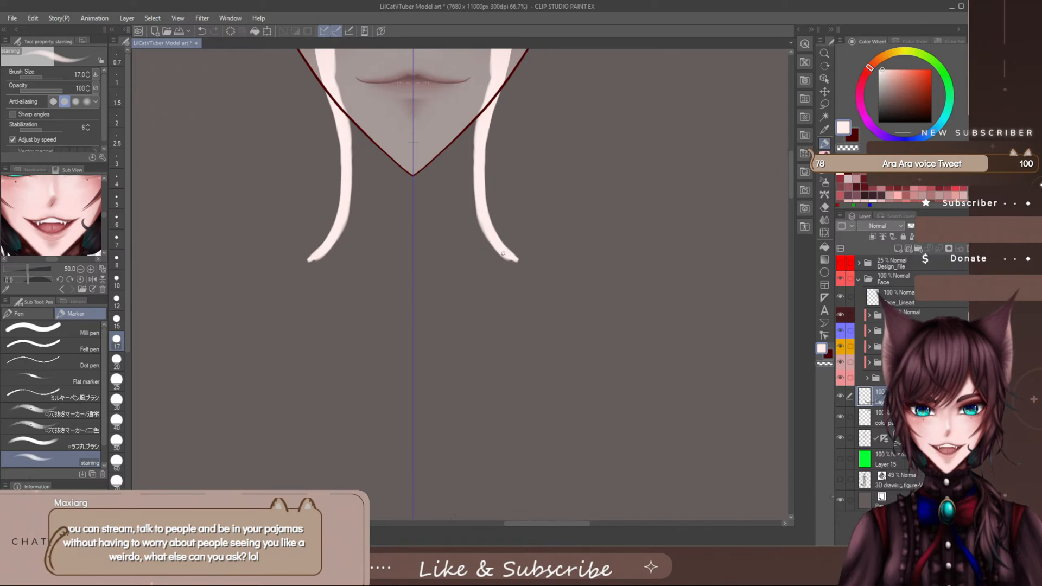
scroll(504, 247, up, 1)
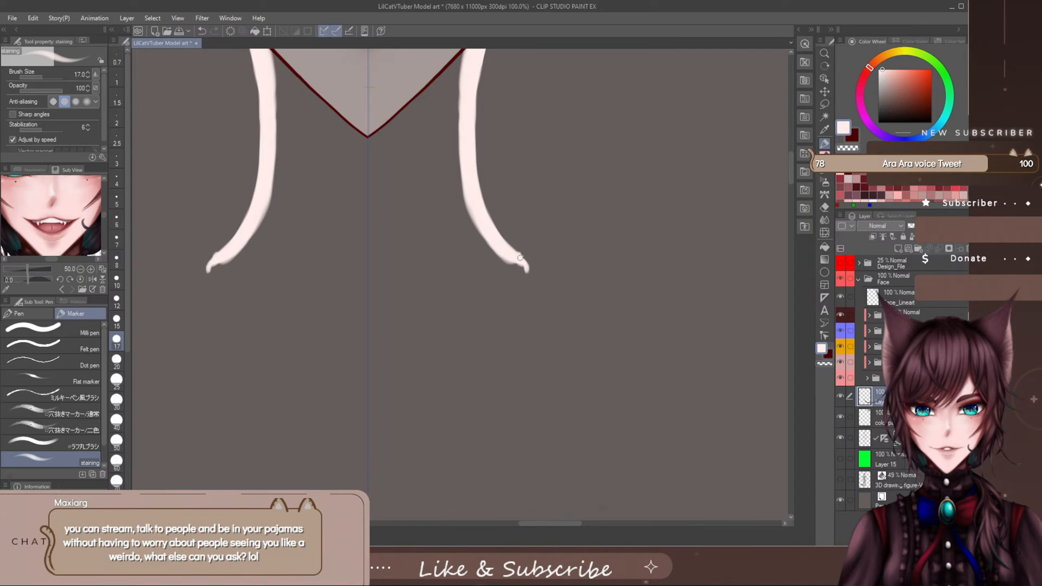
mouse_move(525, 267)
mouse_down()
mouse_move(526, 276)
mouse_move(405, 325)
mouse_move(367, 326)
mouse_up()
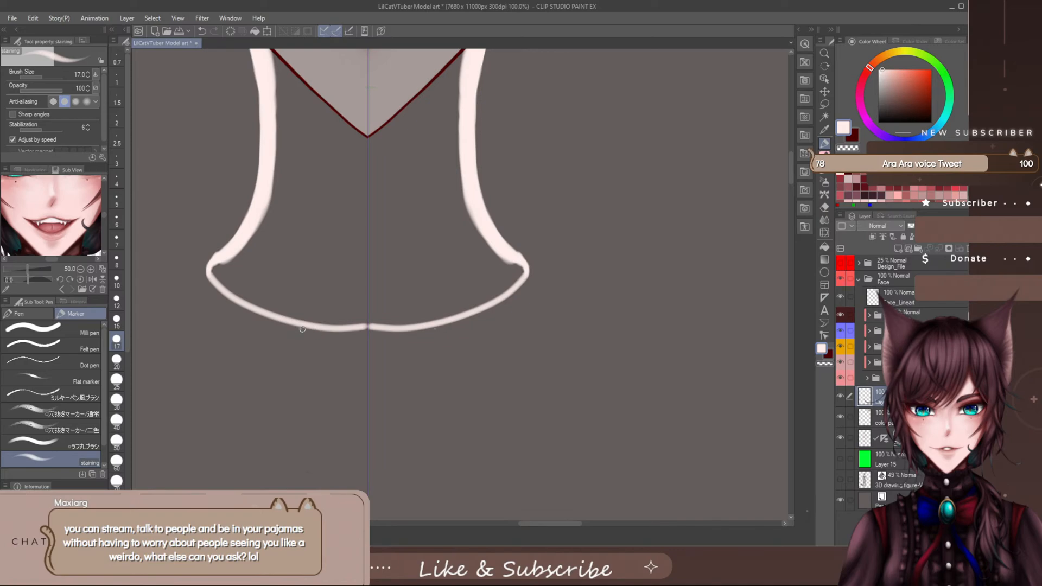
- Thicken the lower edge of the curve at the neck base with symmetrical strokes
mouse_move(302, 329)
mouse_down()
mouse_move(369, 332)
mouse_move(300, 329)
mouse_move(368, 335)
mouse_up()
mouse_move(356, 334)
mouse_down()
mouse_move(300, 328)
mouse_move(363, 333)
mouse_move(288, 324)
mouse_up()
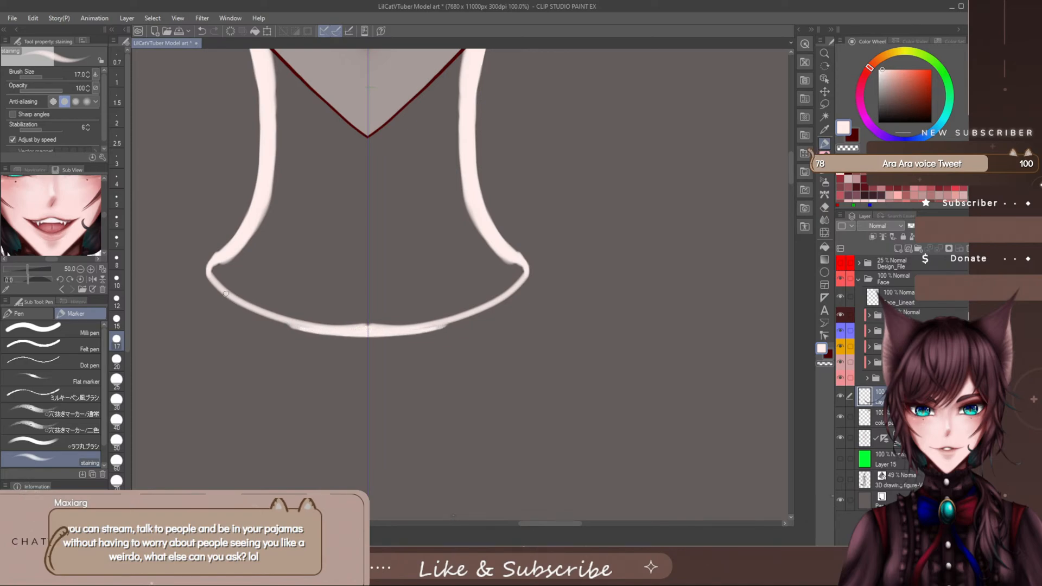
drag(223, 293, 310, 329)
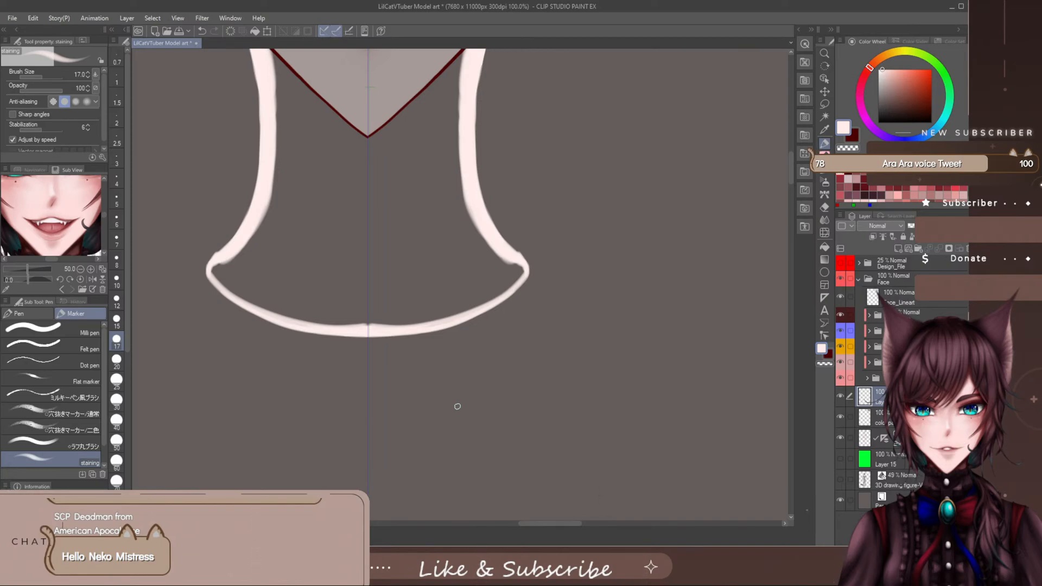
- Enlarge the staining marker to size 70 and fill the whole outlined shape from the nose bridge to the neck base
drag(791, 163, 795, 143)
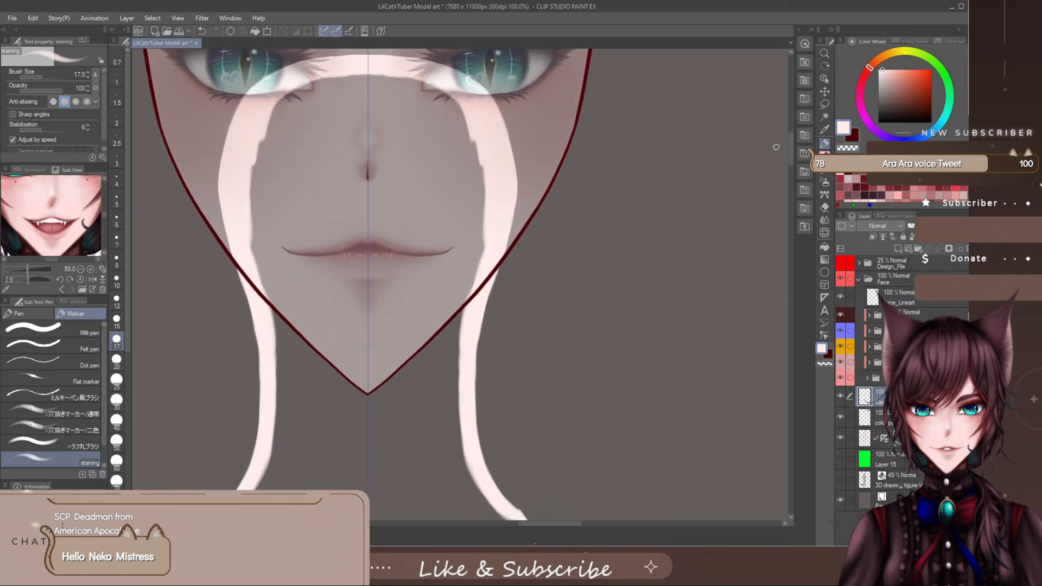
scroll(395, 236, down, 2)
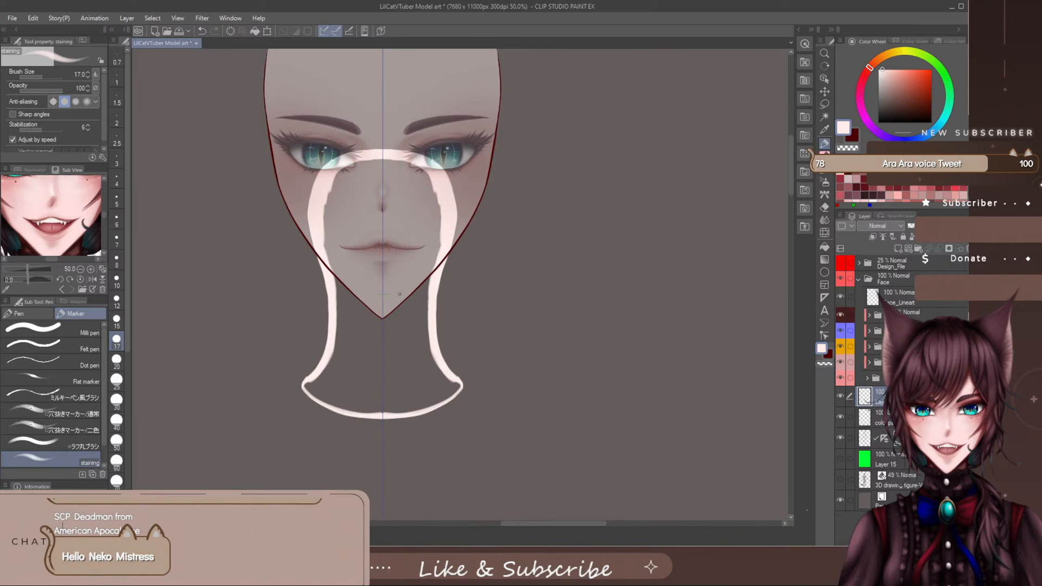
drag(790, 175, 790, 173)
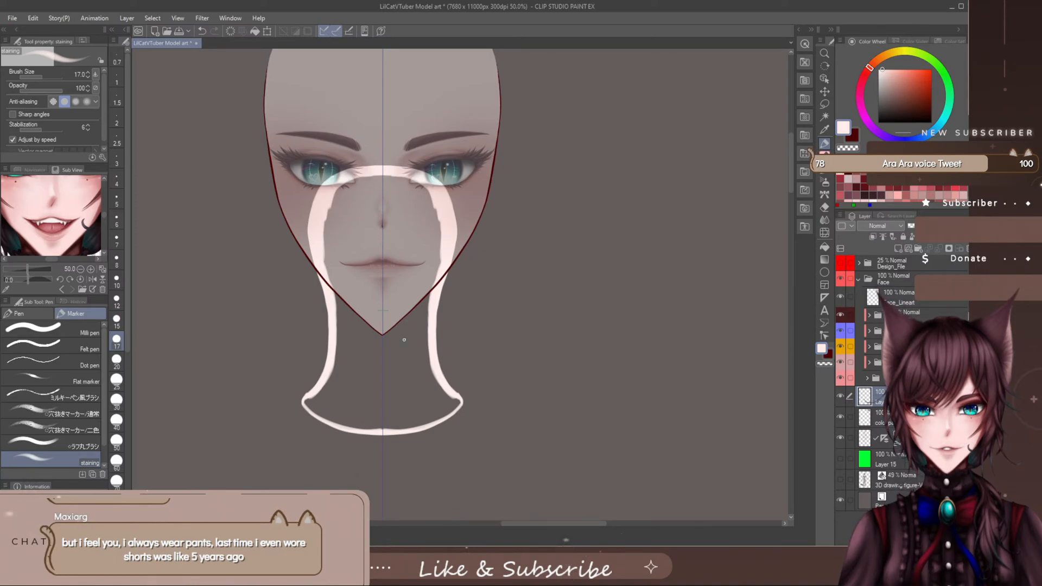
key(bracketright)
key(bracketright)
key(bracketright)
key(bracketright)
key(bracketright)
key(bracketright)
key(bracketright)
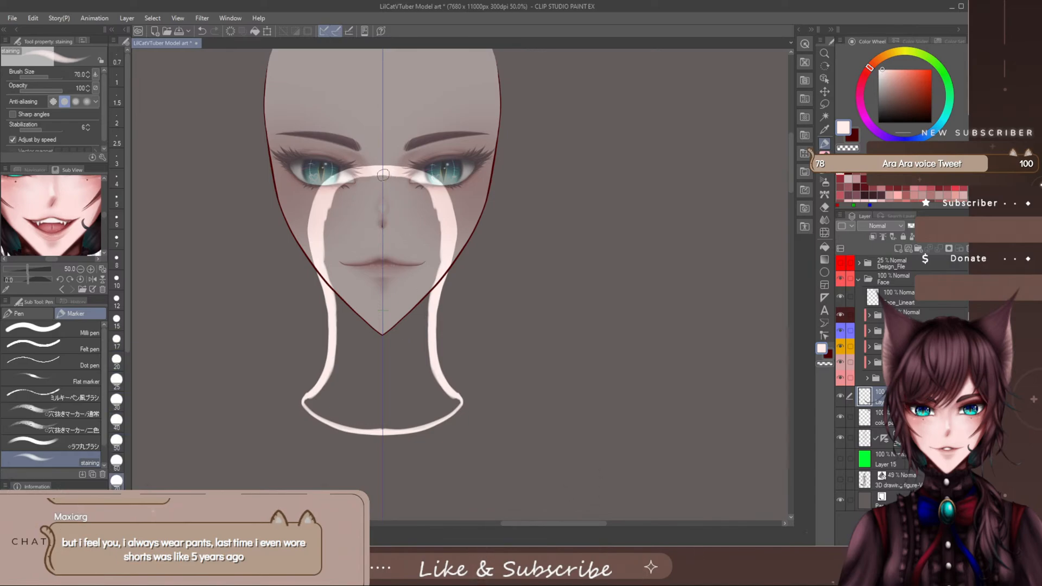
mouse_move(383, 174)
mouse_down()
mouse_move(380, 190)
mouse_move(418, 198)
mouse_move(348, 209)
mouse_move(381, 186)
mouse_move(332, 228)
mouse_move(325, 252)
mouse_move(334, 267)
mouse_move(383, 207)
mouse_move(380, 293)
mouse_move(368, 224)
mouse_move(361, 290)
mouse_up()
mouse_move(337, 237)
mouse_down()
mouse_move(347, 325)
mouse_move(355, 300)
mouse_move(341, 339)
mouse_up()
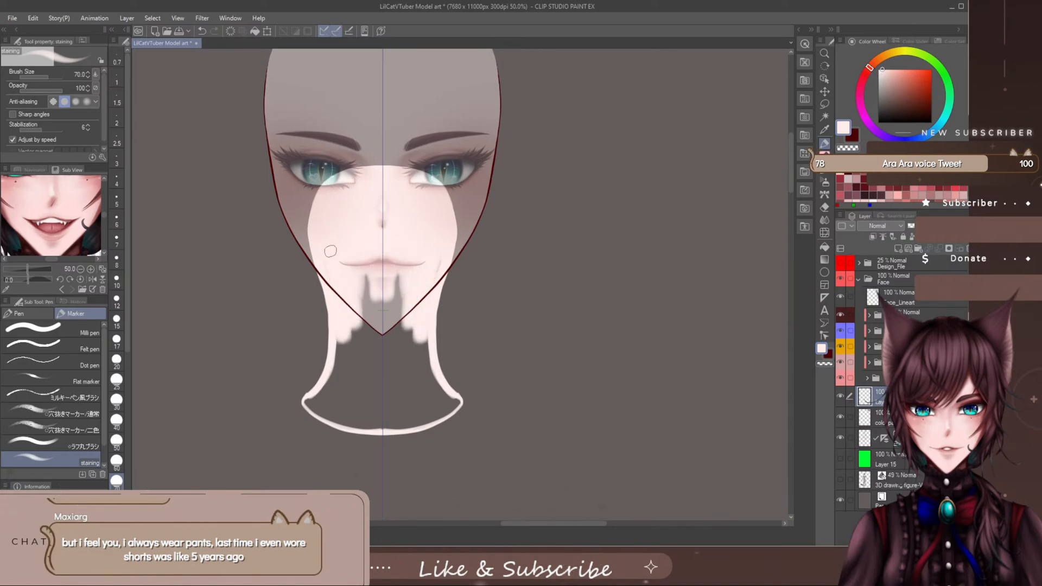
mouse_move(356, 289)
mouse_down()
mouse_move(359, 339)
mouse_move(374, 293)
mouse_move(374, 356)
mouse_move(361, 374)
mouse_move(339, 361)
mouse_move(307, 406)
mouse_move(337, 382)
mouse_move(388, 398)
mouse_up()
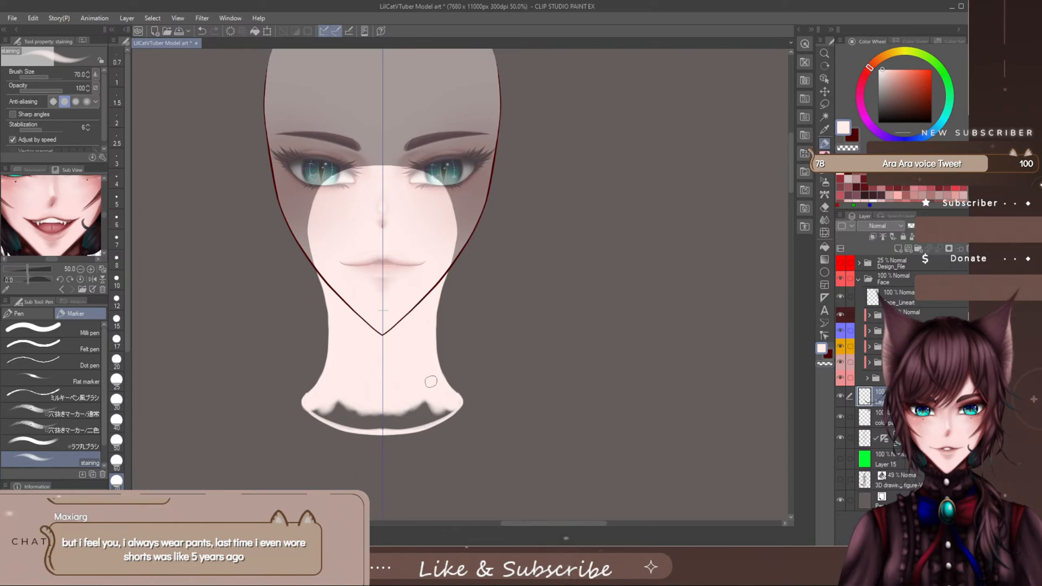
mouse_move(323, 409)
mouse_down()
mouse_move(361, 416)
mouse_move(335, 400)
mouse_move(338, 414)
mouse_move(325, 417)
mouse_move(380, 427)
mouse_move(370, 427)
mouse_move(352, 417)
mouse_move(396, 408)
mouse_up()
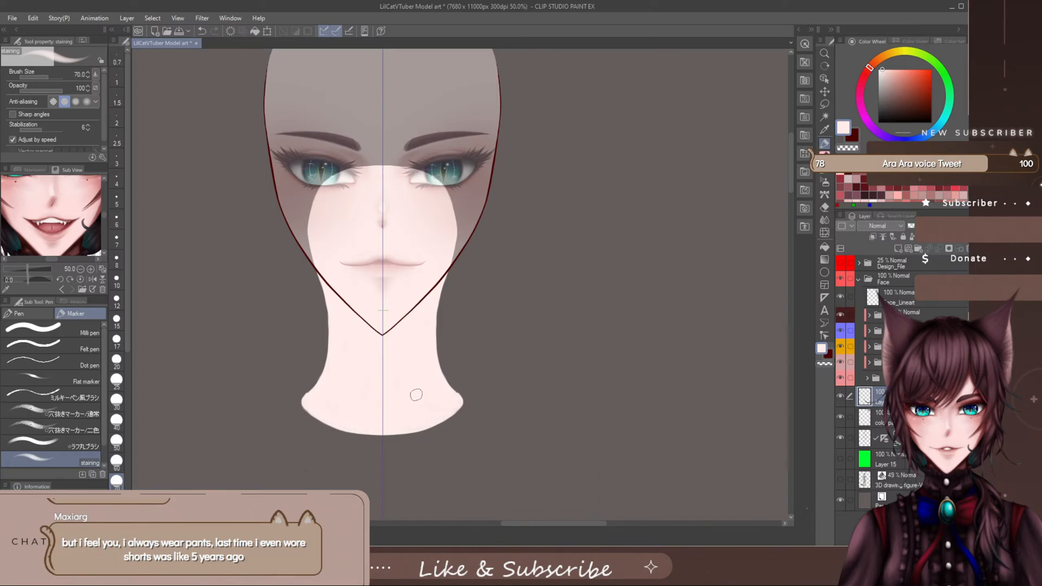
key(e)
key(])
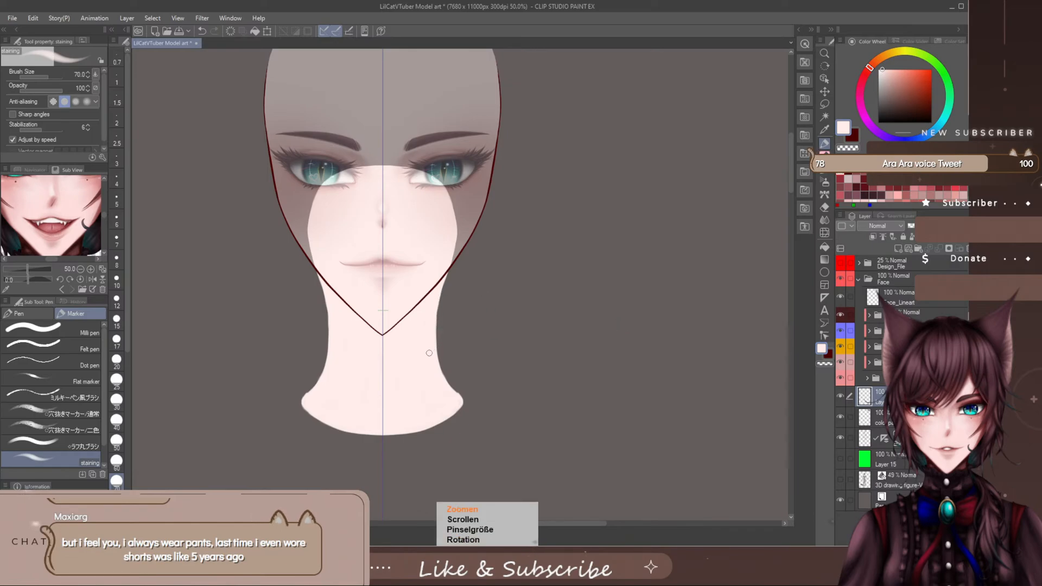
scroll(439, 319, up, 1)
scroll(440, 319, up, 1)
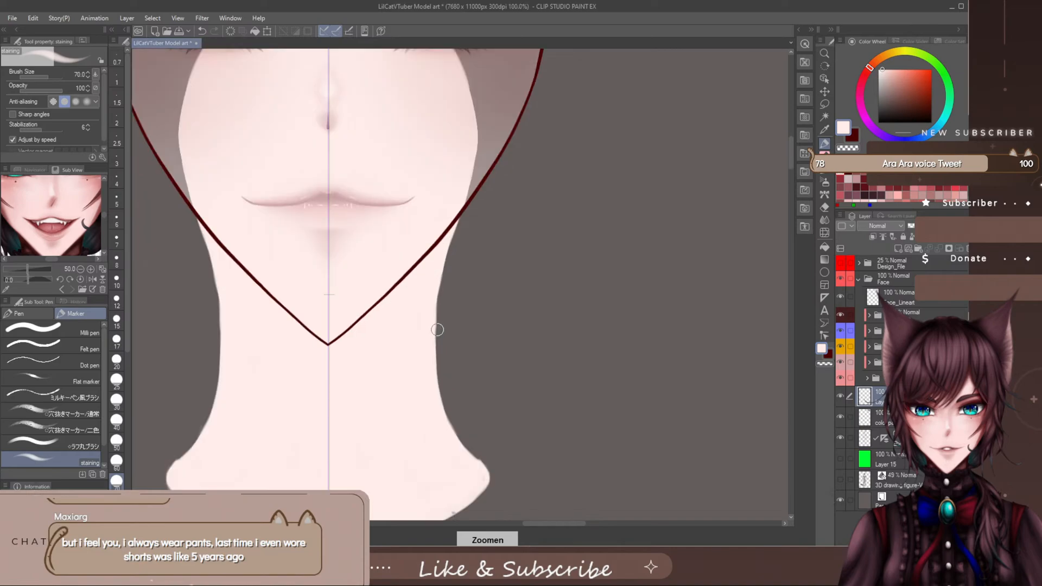
- Smooth the neck's side edges below the jaw and round off the flared tips of its base
drag(790, 149, 787, 163)
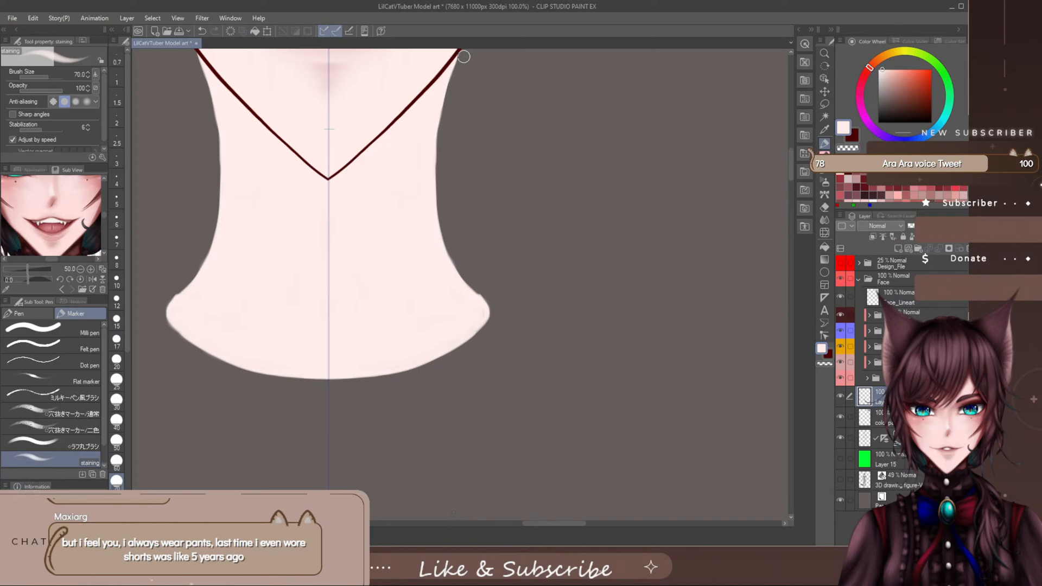
mouse_move(446, 109)
mouse_down()
mouse_move(444, 138)
mouse_move(451, 97)
mouse_move(442, 197)
mouse_move(442, 162)
mouse_move(440, 183)
mouse_up()
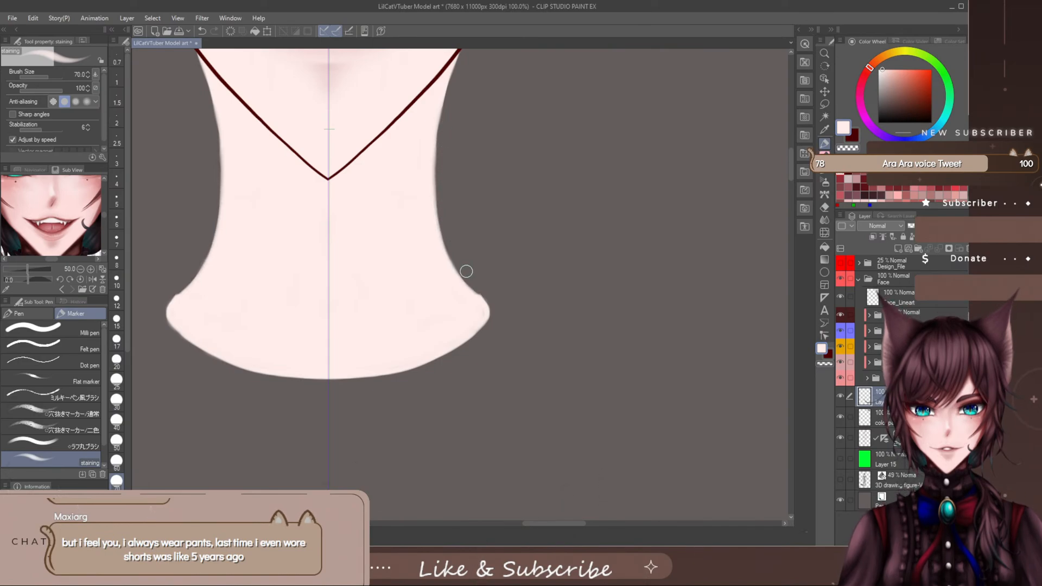
drag(475, 281, 495, 321)
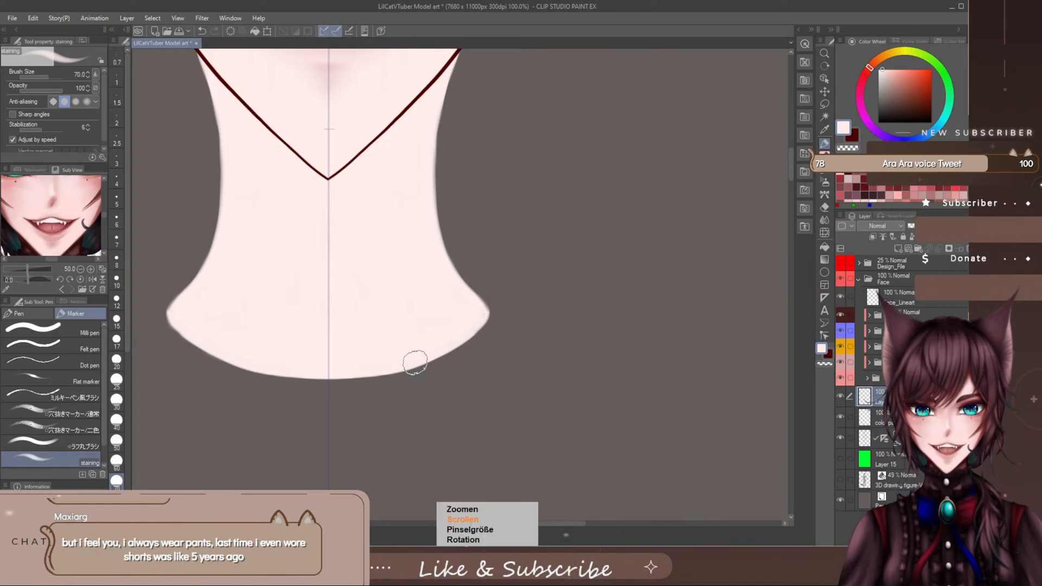
- Refine the neck's outer edges with the staining marker at size 17 and save the file
key(bracketleft)
key(bracketleft)
key(bracketleft)
key(bracketleft)
key(bracketleft)
key(bracketleft)
key(bracketleft)
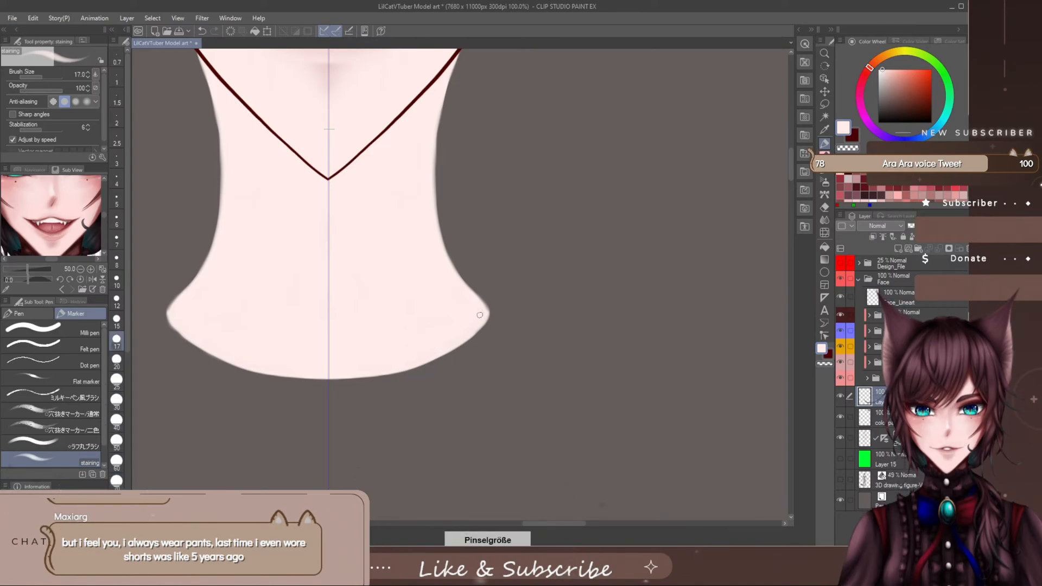
key(ctrl+s)
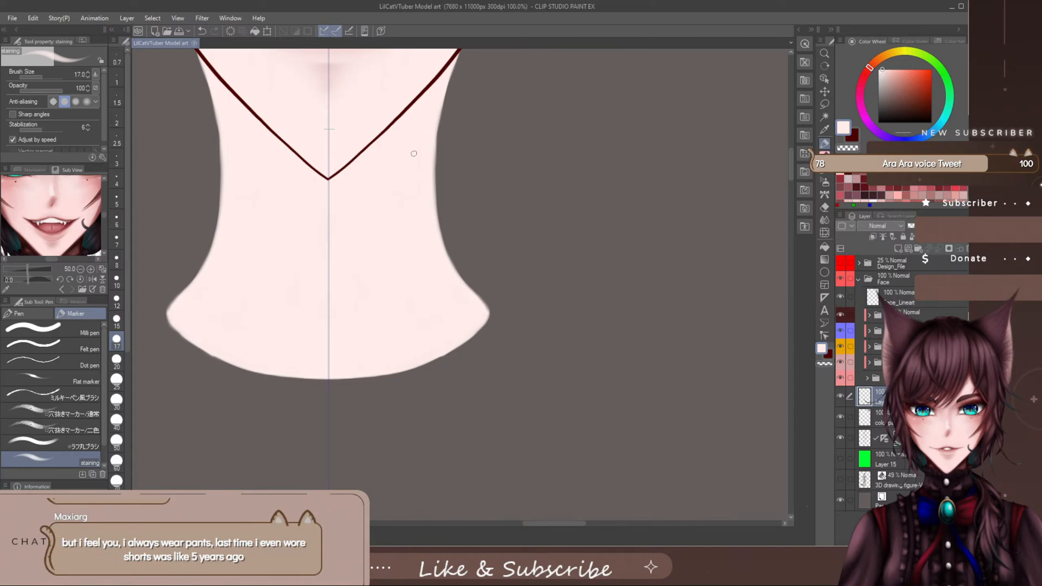
mouse_move(434, 142)
mouse_down()
mouse_move(439, 108)
mouse_move(437, 227)
mouse_move(462, 286)
mouse_move(458, 275)
mouse_up()
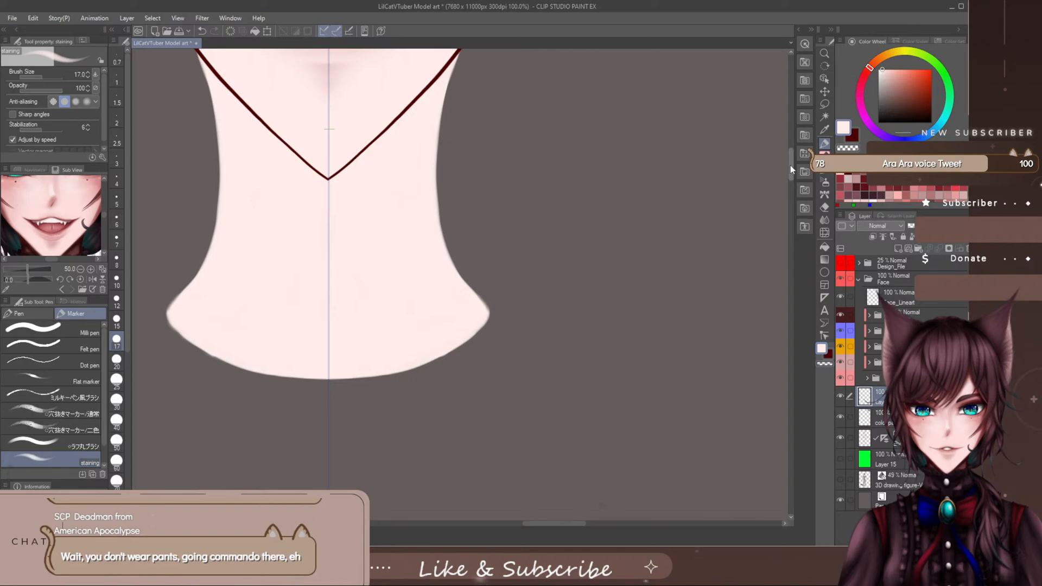
drag(790, 165, 791, 148)
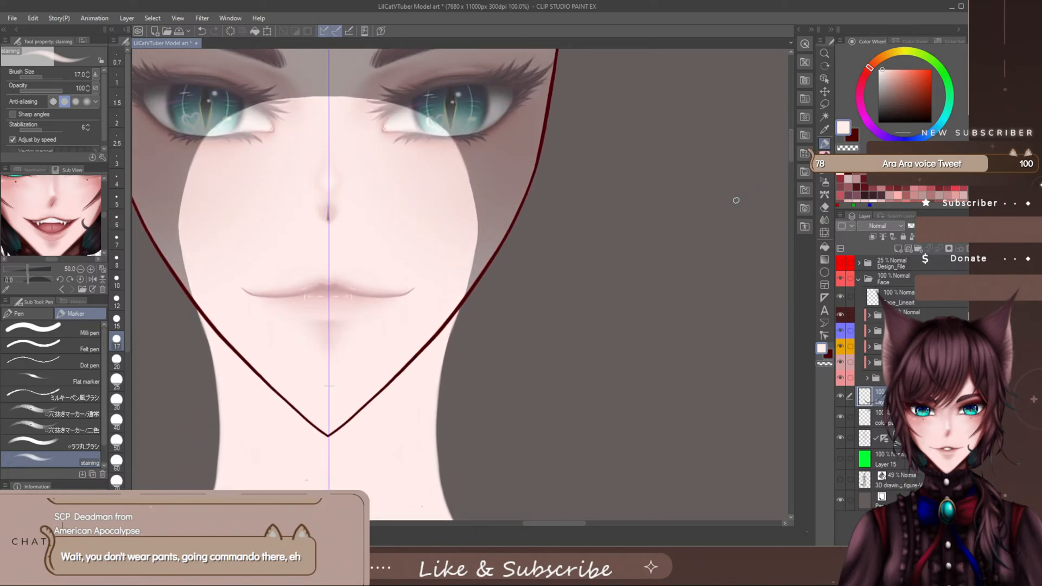
key(bracketleft)
key(bracketleft)
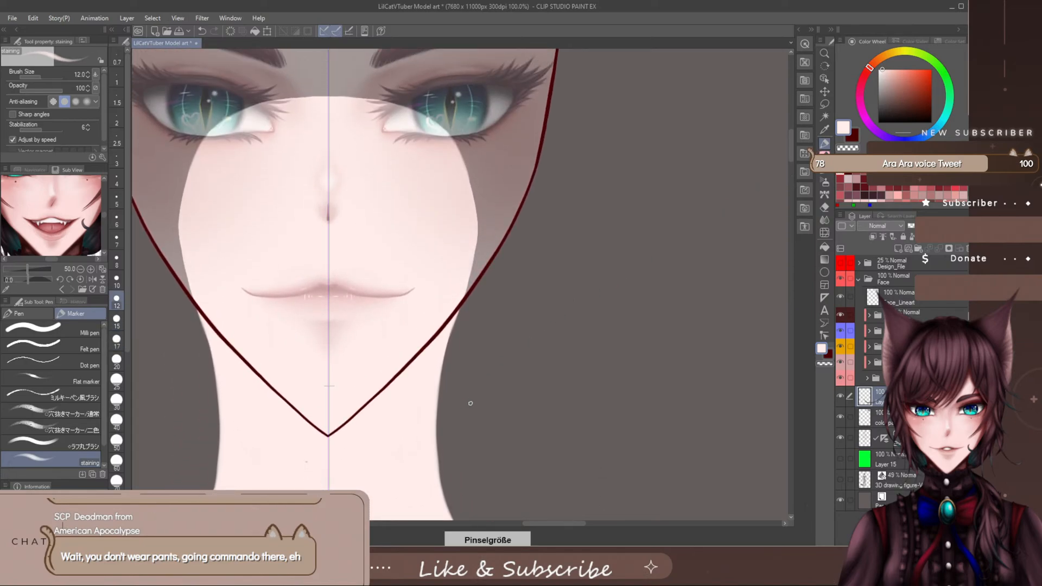
key(bracketright)
key(bracketright)
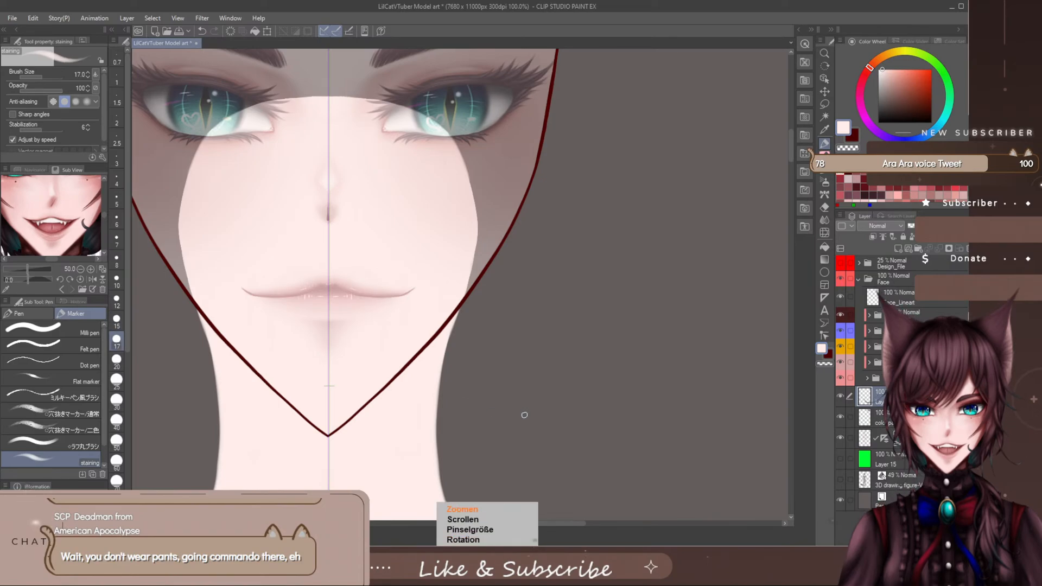
- Move the neck layer slightly upward beneath the face
scroll(521, 412, down, 5)
drag(789, 164, 789, 177)
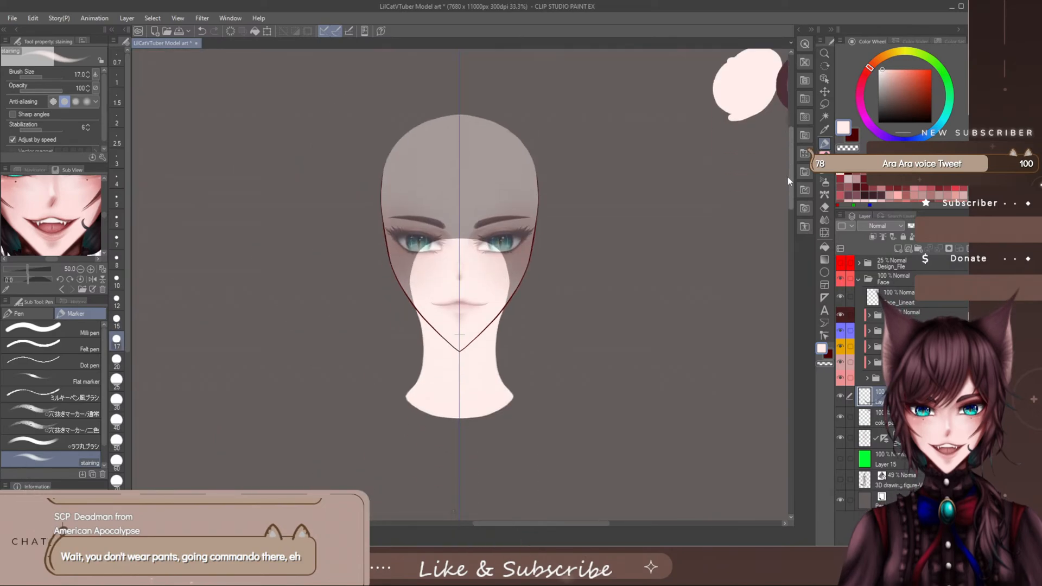
drag(577, 523, 587, 526)
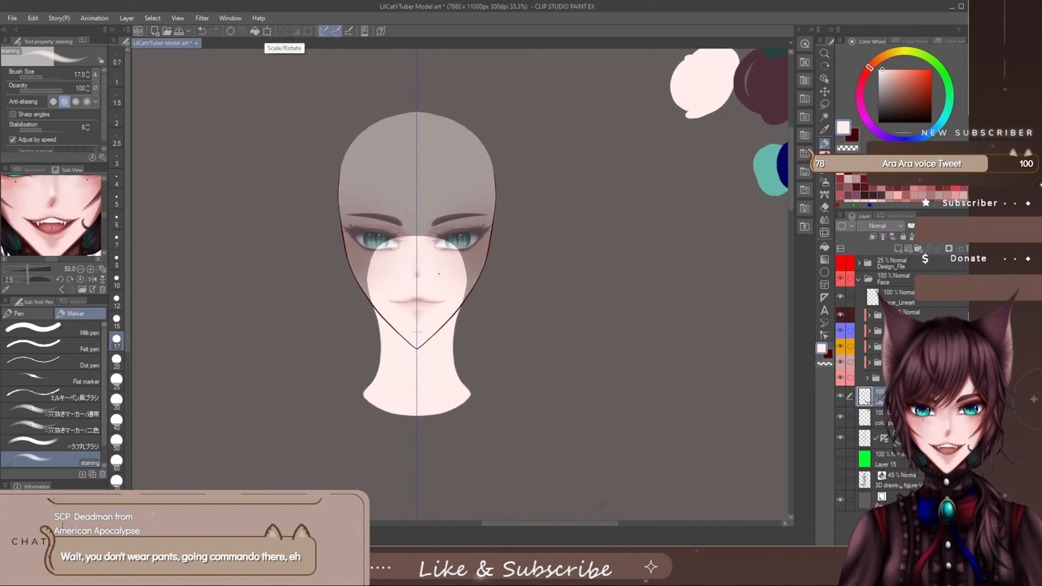
click(822, 93)
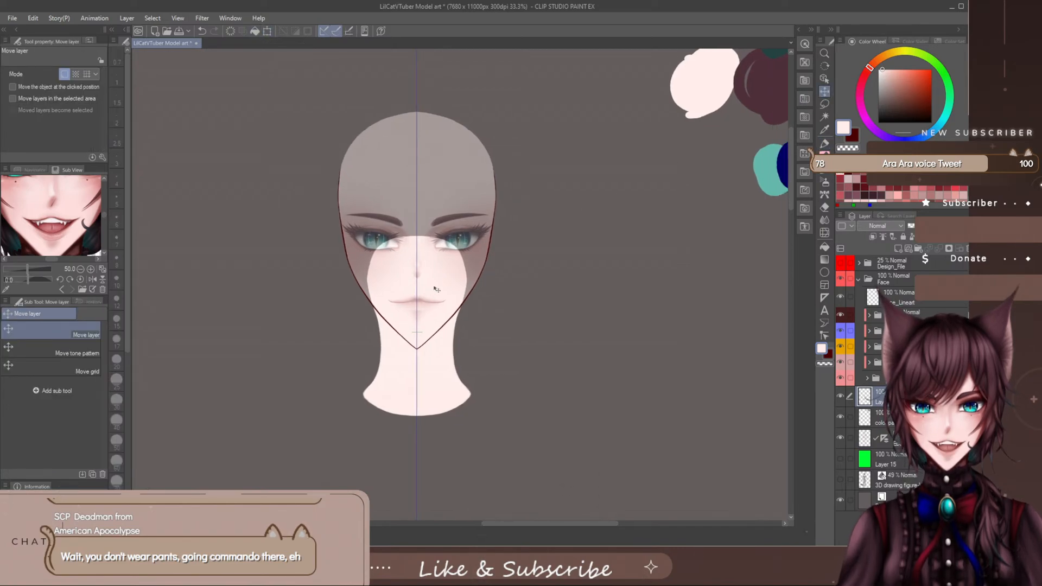
drag(434, 296, 433, 291)
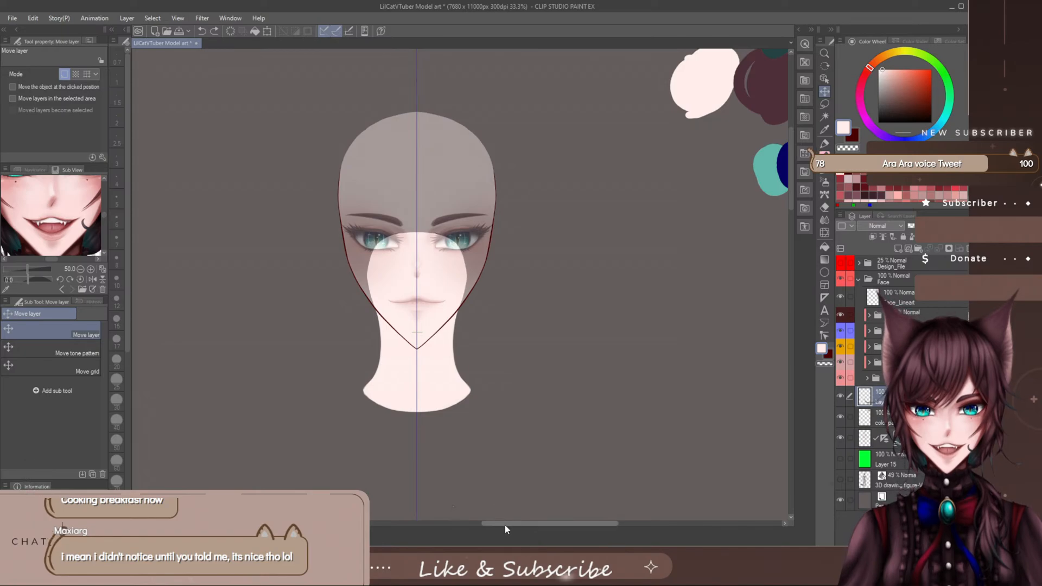
- Rename the layer holding the neck shape and add a new layer clipped to it
drag(505, 524, 512, 524)
drag(790, 157, 790, 177)
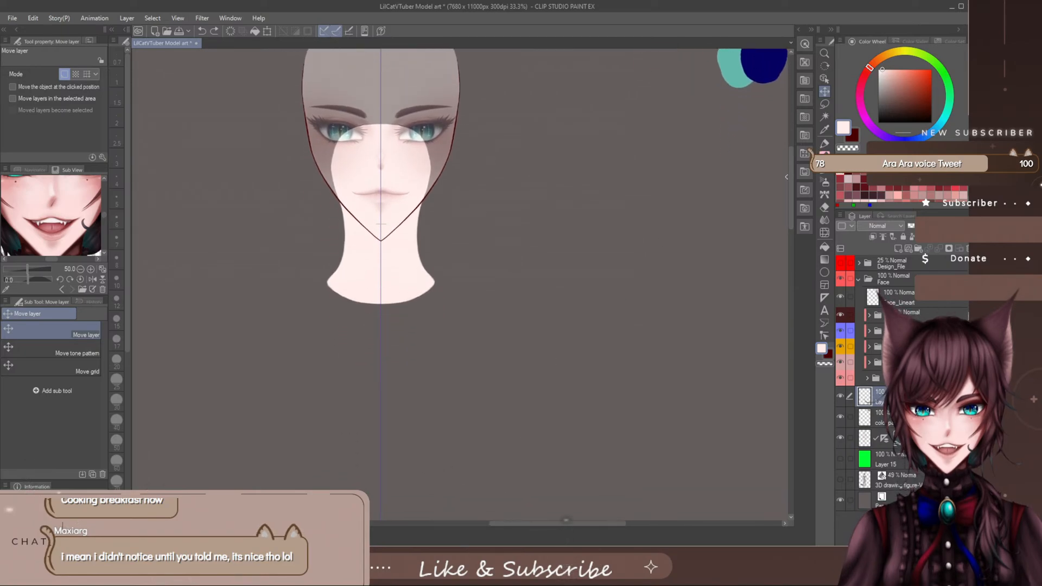
key(ctrl+plus)
key(ctrl+plus)
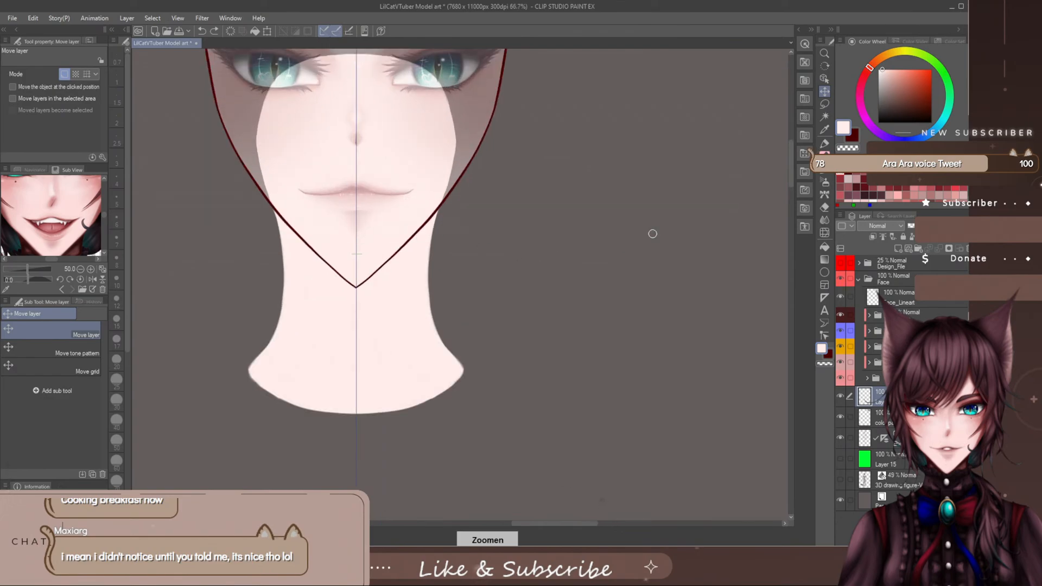
drag(791, 169, 790, 154)
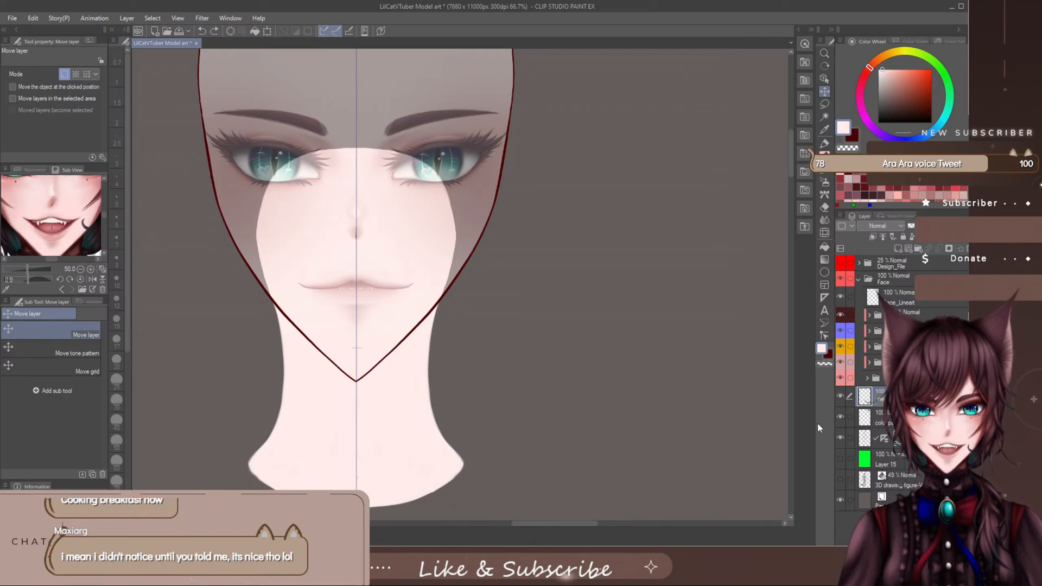
key(Return)
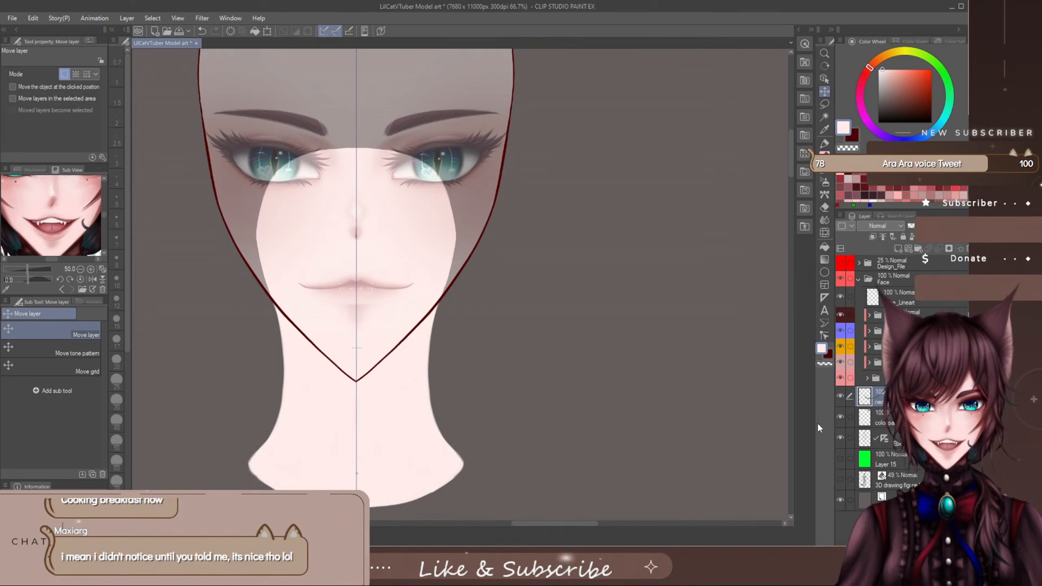
click(899, 249)
click(871, 237)
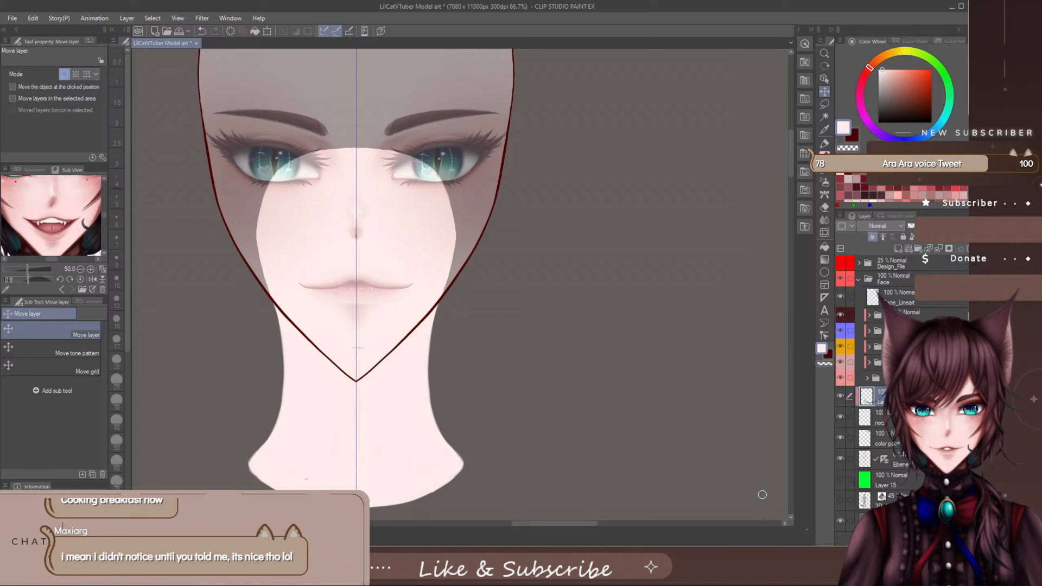
- Paint a muted dark red shadow over the upper neck shape down to below the jaw with the staining marker at size 170
click(840, 179)
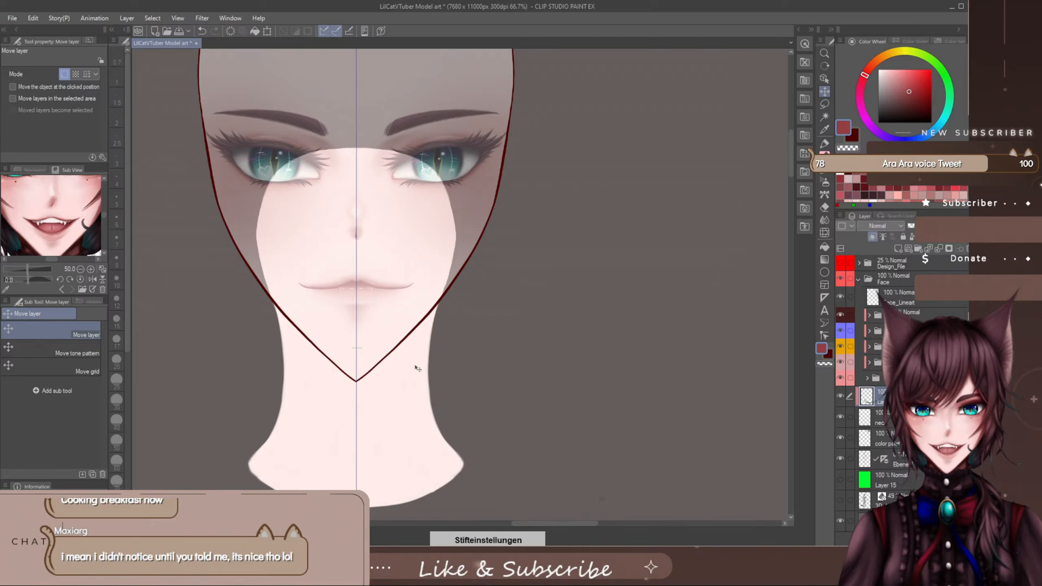
click(824, 145)
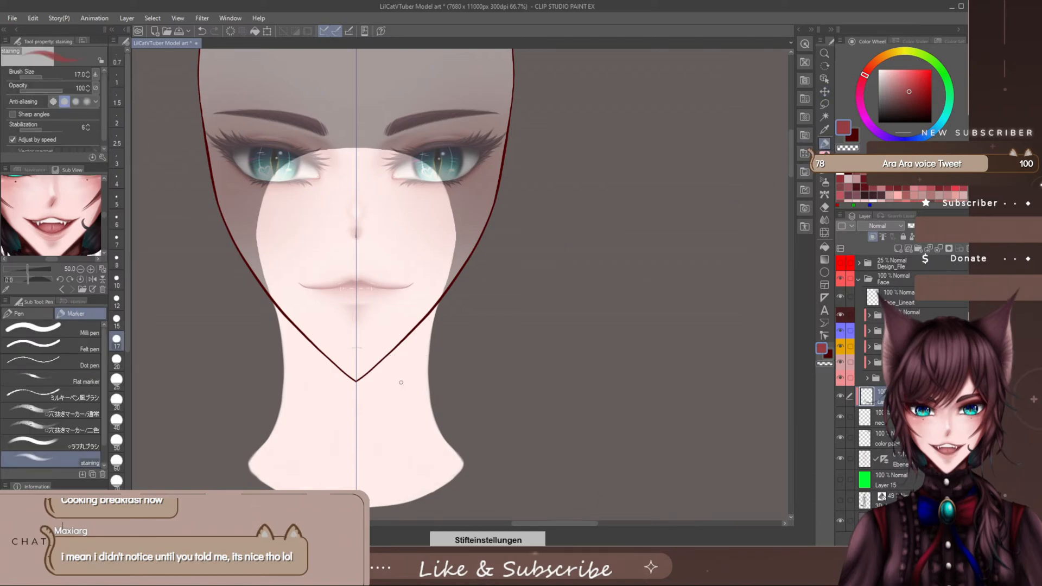
scroll(403, 383, up, 2)
scroll(403, 383, down, 2)
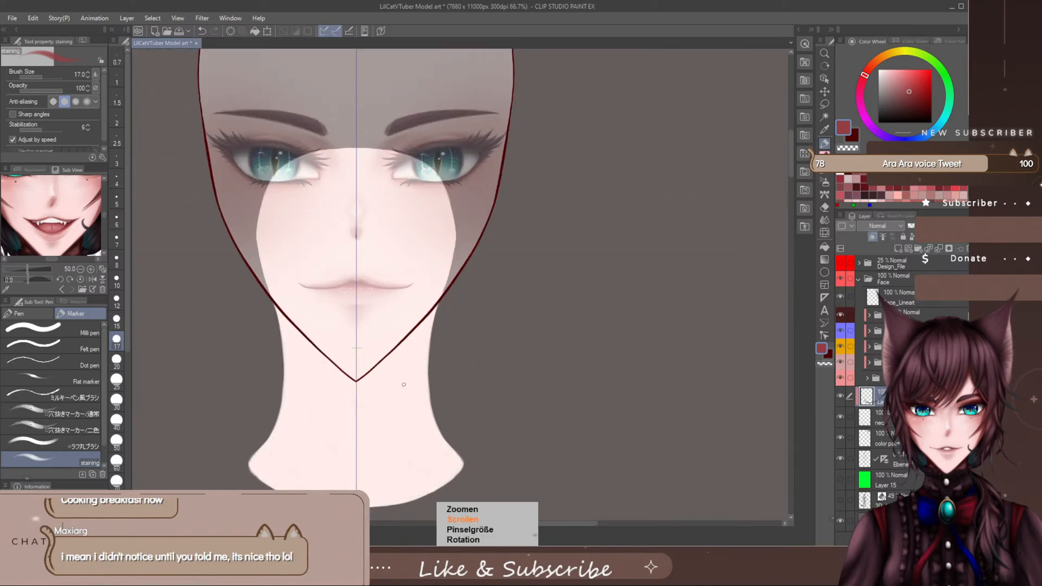
key(bracketright)
key(bracketright)
key(bracketright)
key(bracketright)
key(bracketright)
key(bracketright)
key(bracketright)
key(bracketright)
key(bracketright)
key(bracketright)
key(bracketright)
key(bracketright)
key(bracketright)
key(bracketright)
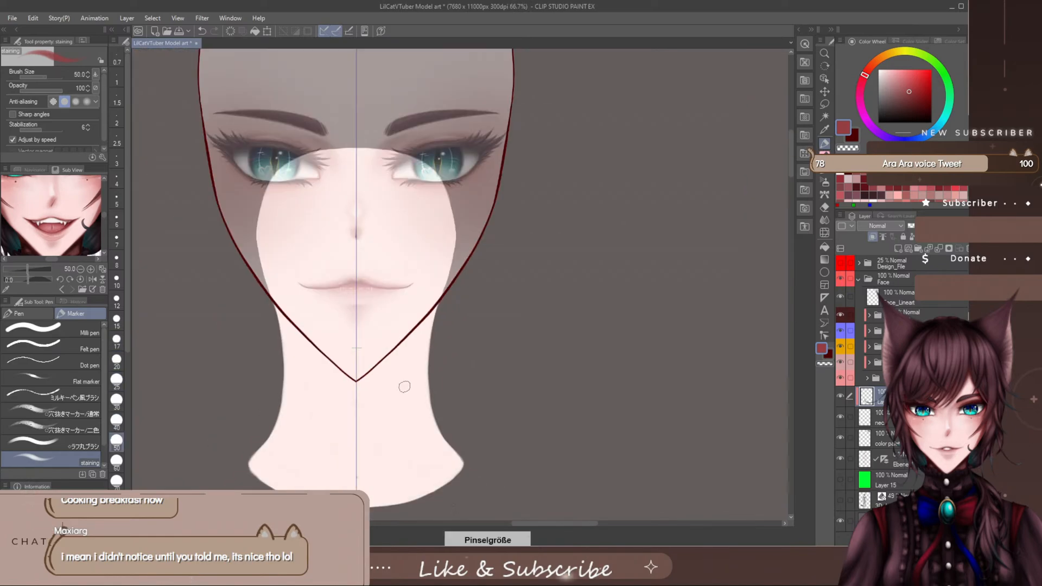
key(bracketleft)
key(bracketleft)
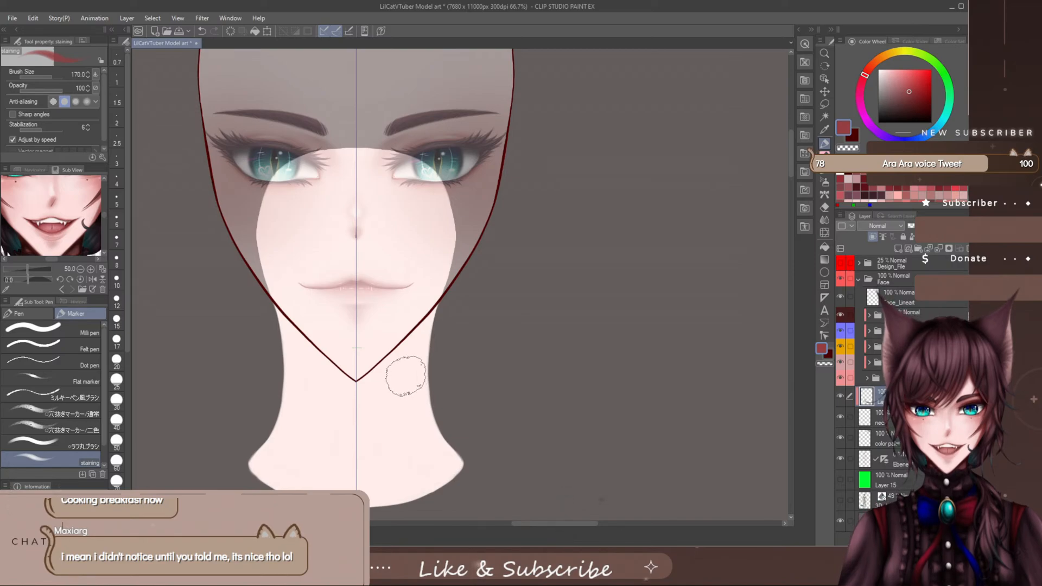
mouse_move(338, 132)
mouse_down()
mouse_move(293, 162)
mouse_move(348, 135)
mouse_move(246, 318)
mouse_move(264, 241)
mouse_move(358, 148)
mouse_move(261, 297)
mouse_move(333, 275)
mouse_move(329, 311)
mouse_move(264, 371)
mouse_move(354, 331)
mouse_move(311, 298)
mouse_up()
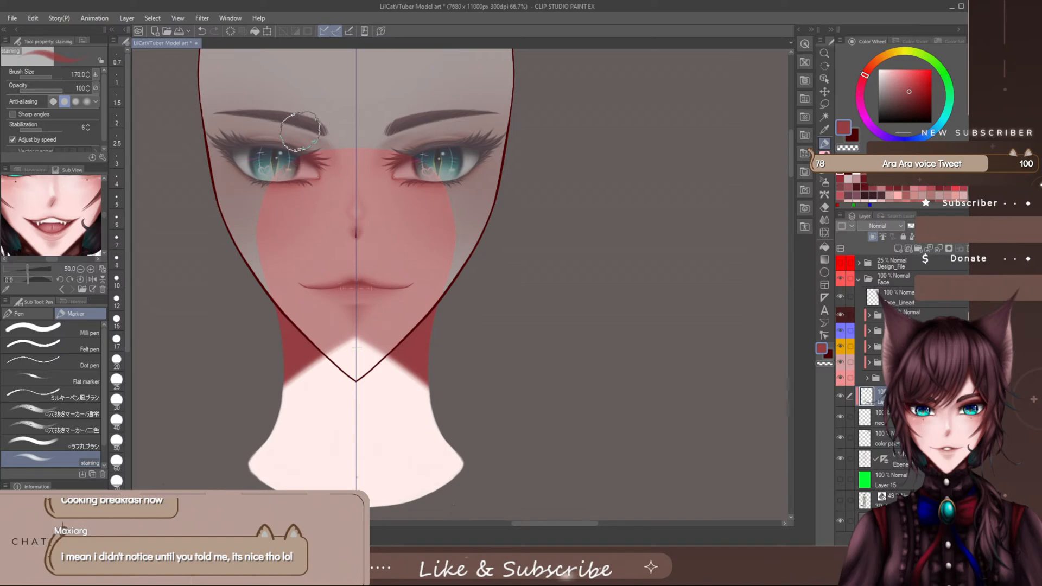
- Even out the shadow's lower edge into an arch running from the neck sides up to the centre line behind the chin
mouse_move(268, 382)
mouse_down()
mouse_move(355, 338)
mouse_move(348, 342)
mouse_up()
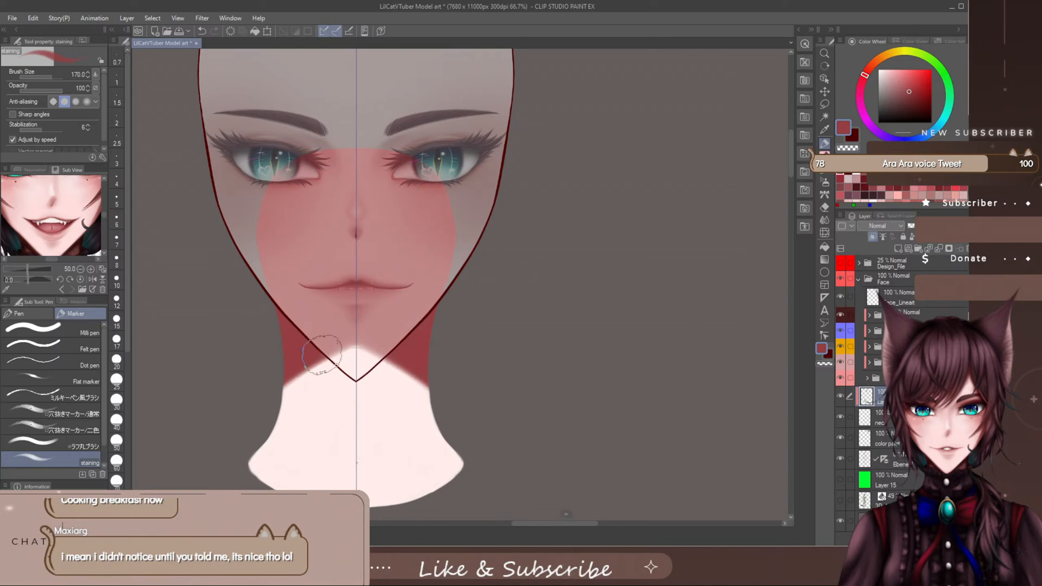
drag(238, 407, 355, 349)
drag(282, 383, 350, 347)
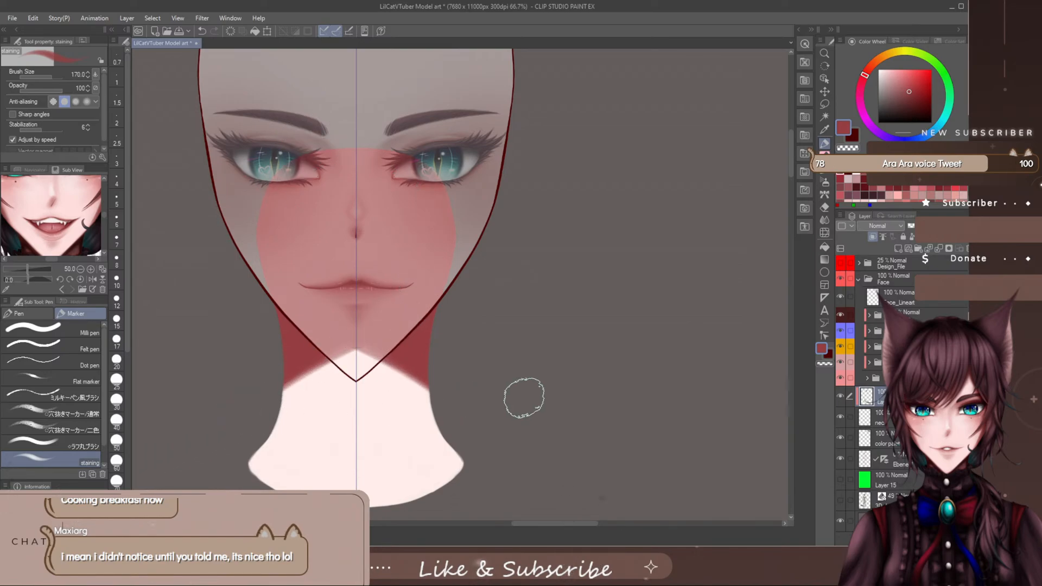
- Set the shadow layer's blend mode to Multiply and blur the shadow's lower edge with a size 150 blending brush
click(895, 225)
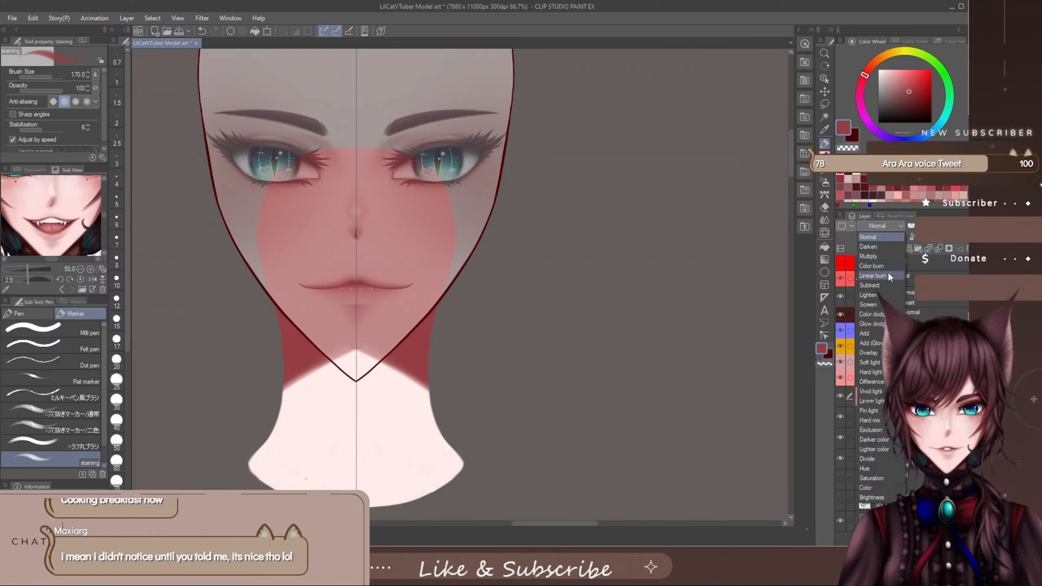
click(874, 265)
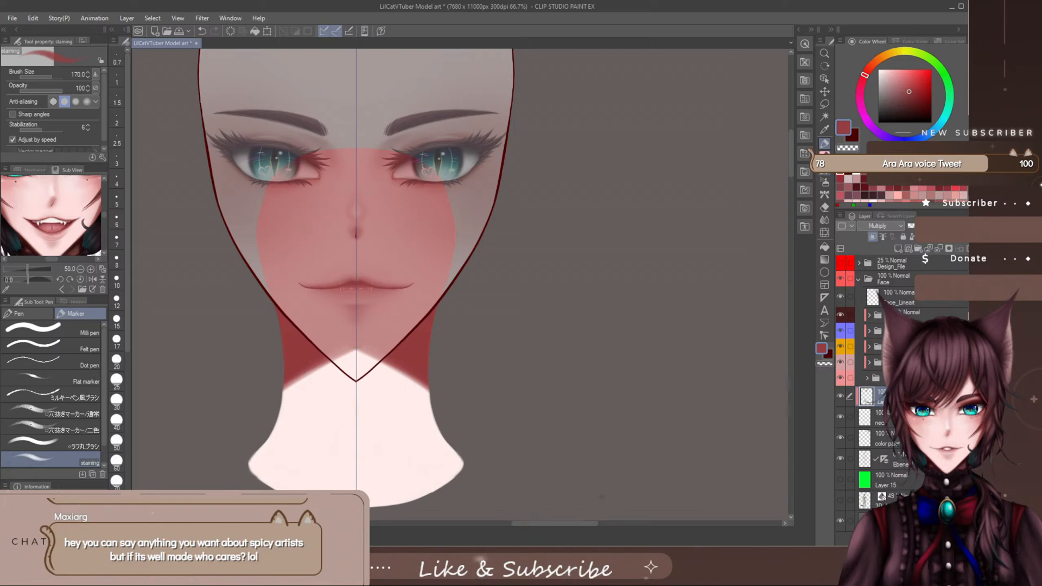
click(824, 220)
key(bracketright)
key(bracketright)
key(bracketright)
key(bracketright)
key(bracketright)
key(bracketright)
key(bracketright)
key(bracketright)
key(bracketright)
key(bracketright)
key(bracketright)
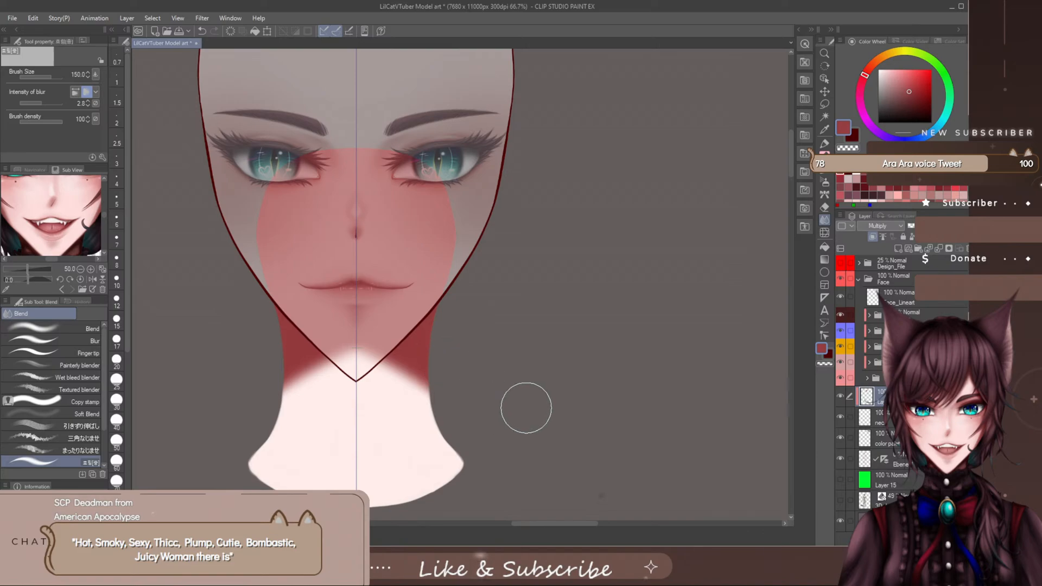
- Fade the lower edge of the neck shadow beneath the jaw with a greatly enlarged soft eraser
click(825, 206)
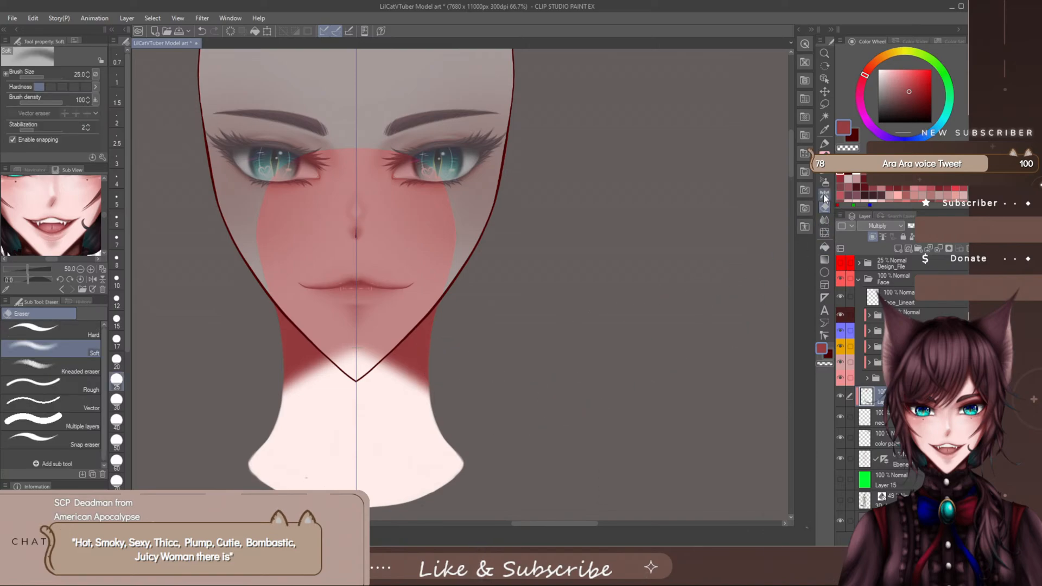
key(p)
key(e)
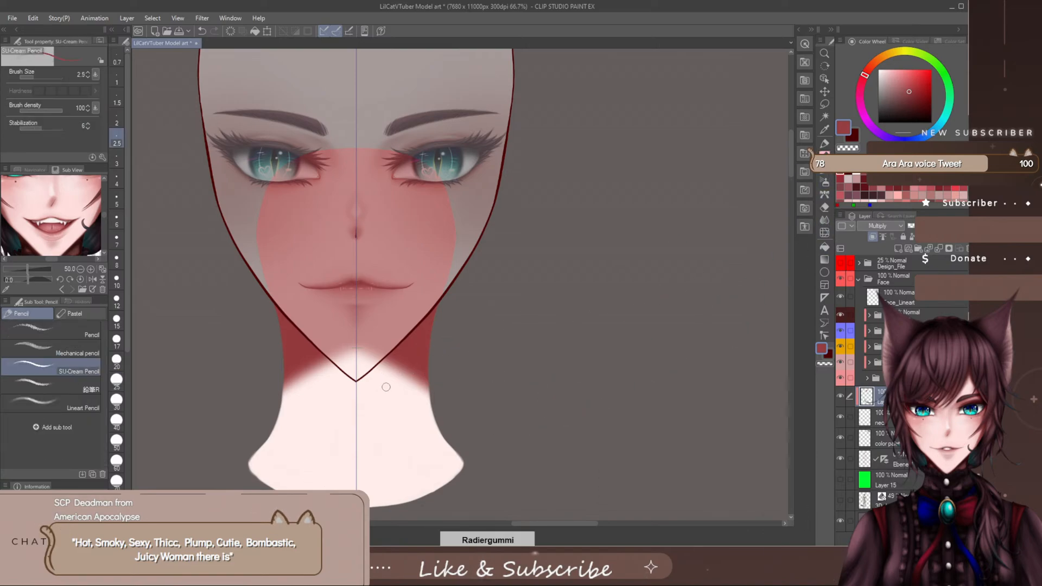
key(bracketright)
key(bracketright)
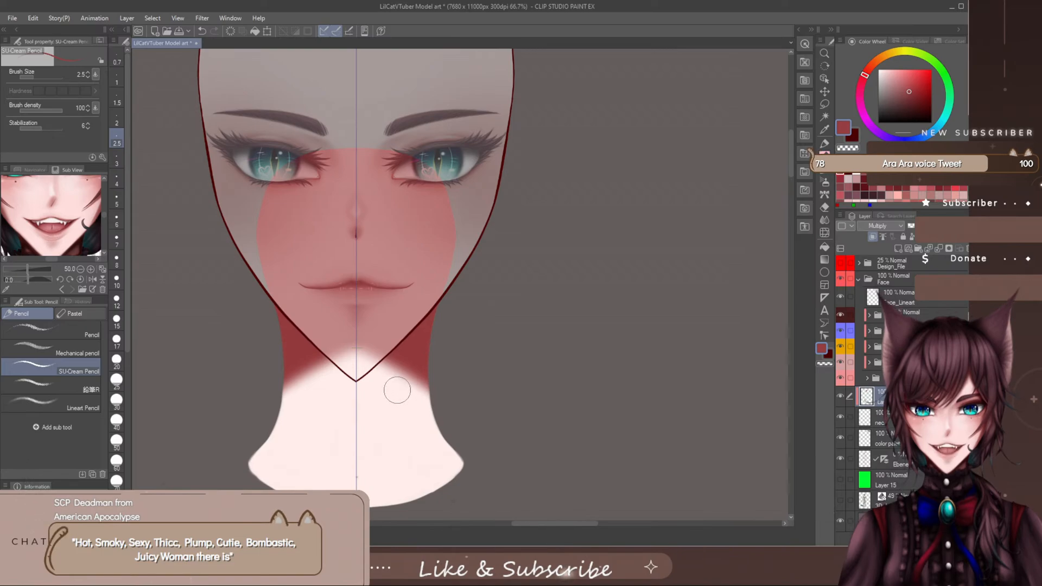
key(bracketright)
key(bracketright)
key(bracketright)
key(bracketright)
key(bracketright)
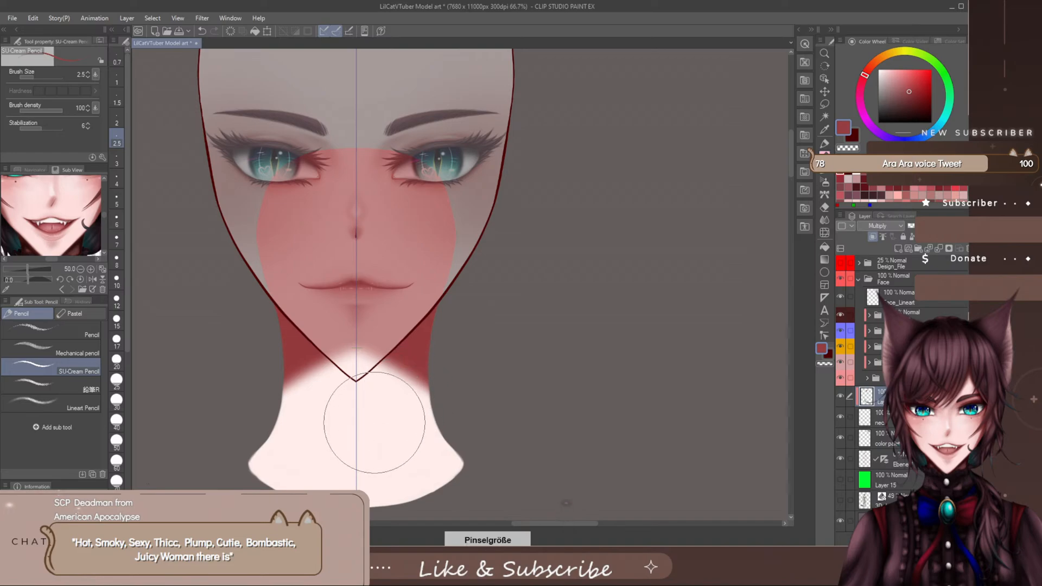
drag(345, 430, 433, 447)
mouse_move(318, 413)
mouse_down()
mouse_move(423, 433)
mouse_move(294, 414)
mouse_move(421, 474)
mouse_up()
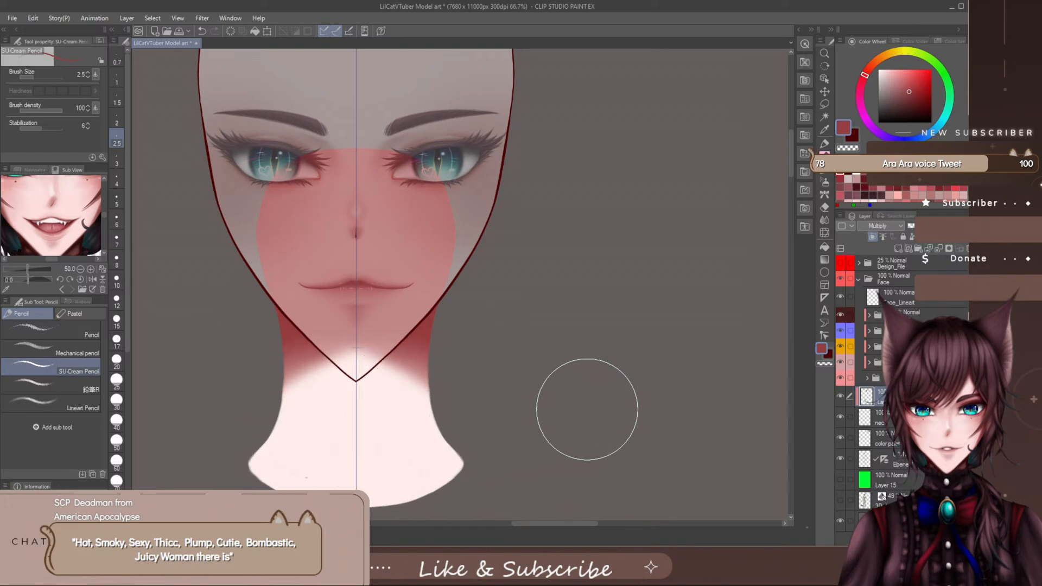
- Try to smooth the neck shadow around the chin with a greatly enlarged Blend brush
click(823, 221)
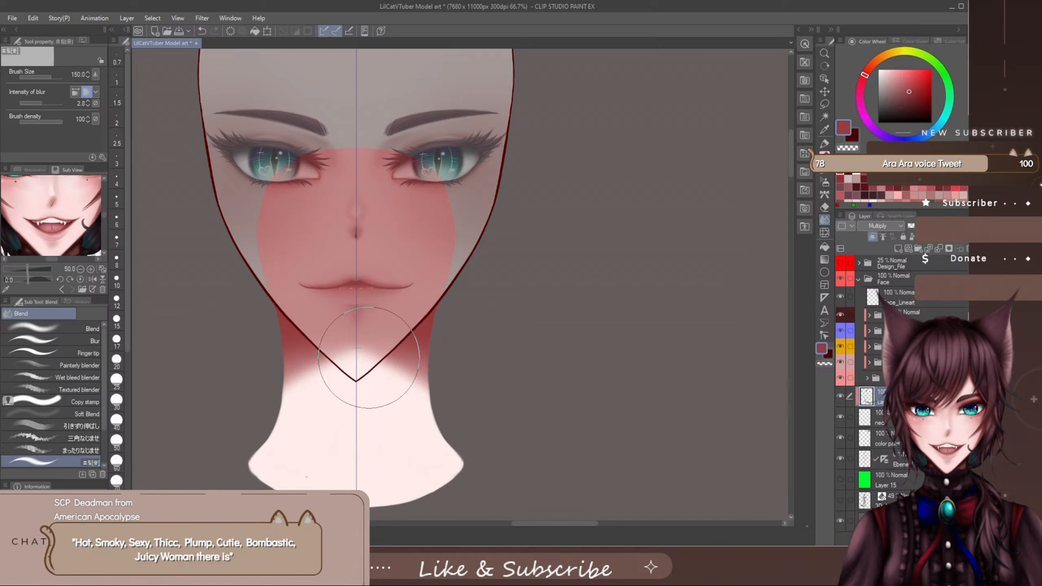
click(67, 327)
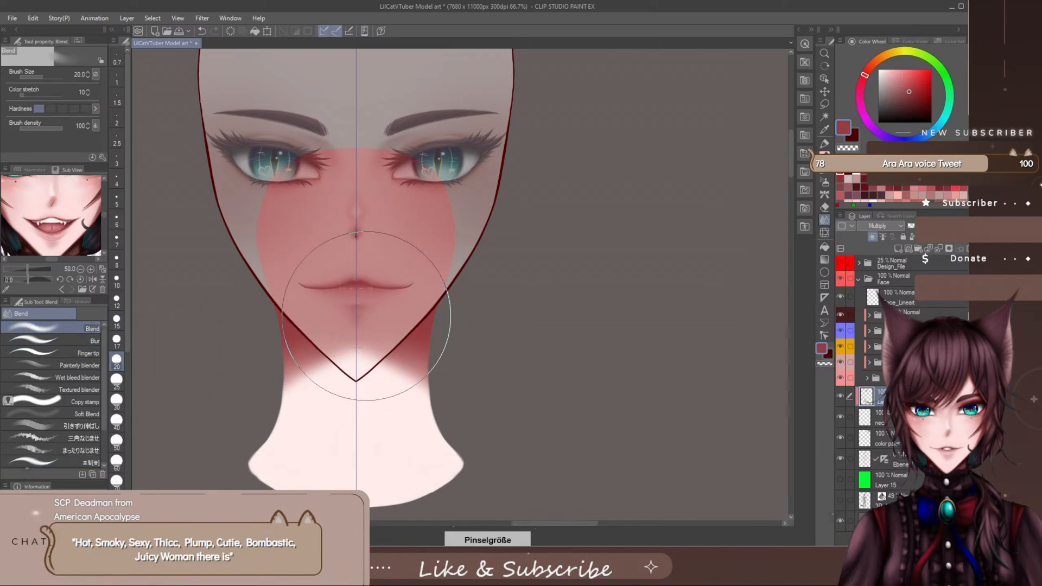
drag(368, 286, 355, 389)
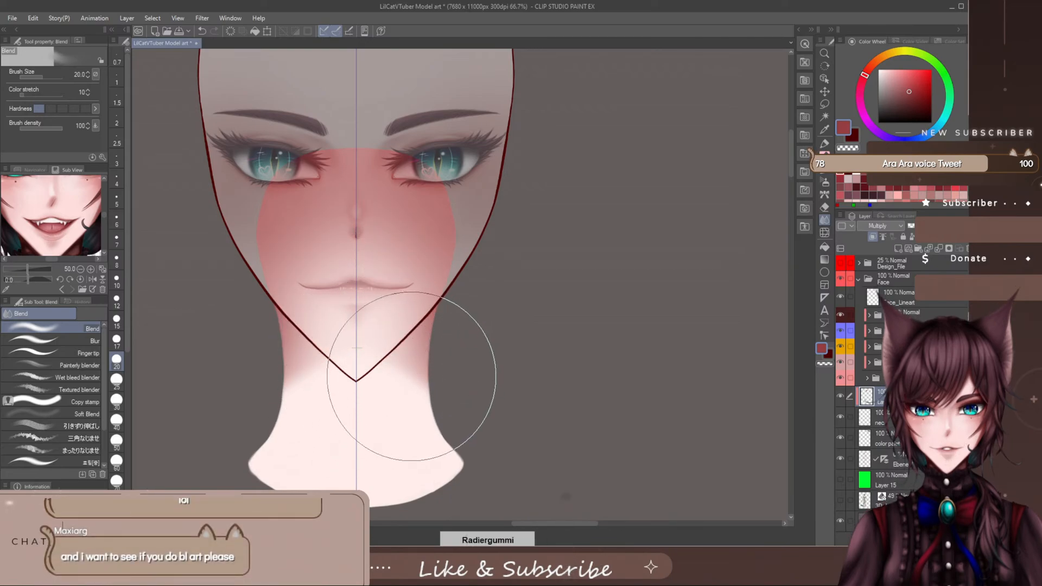
key(ctrl+z)
- Try to pull the shadow straight down below the chin with the Blend brush at size 200
key(bracketleft)
key(bracketleft)
key(bracketleft)
key(bracketleft)
key(bracketleft)
key(bracketleft)
key(bracketleft)
key(bracketleft)
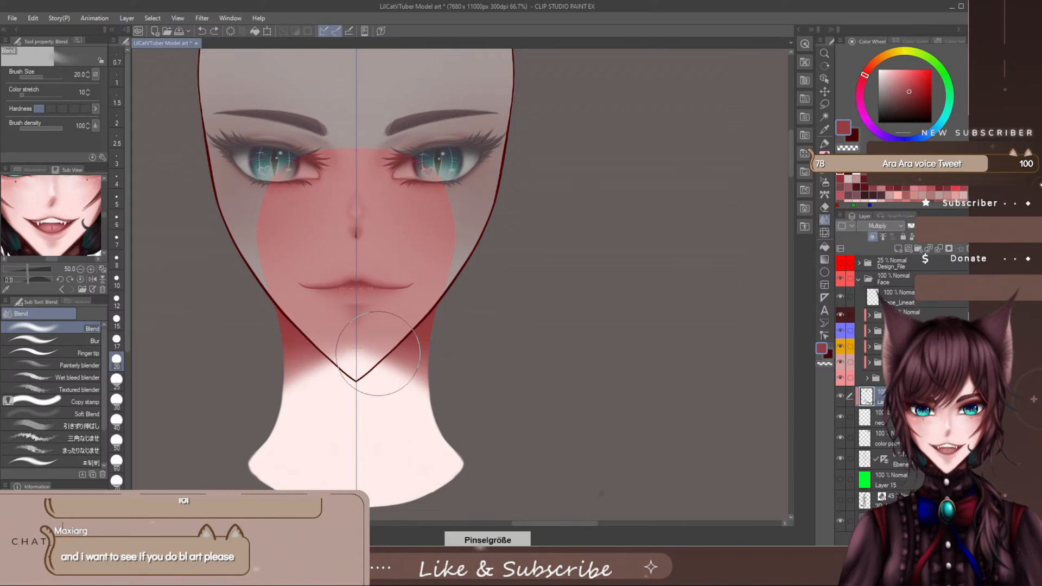
key(bracketright)
key(bracketright)
key(bracketright)
key(bracketright)
key(bracketright)
key(bracketright)
key(bracketright)
key(bracketright)
key(bracketright)
key(bracketright)
key(bracketright)
key(bracketright)
key(bracketright)
key(bracketright)
key(bracketright)
key(bracketright)
key(bracketright)
key(bracketright)
key(bracketright)
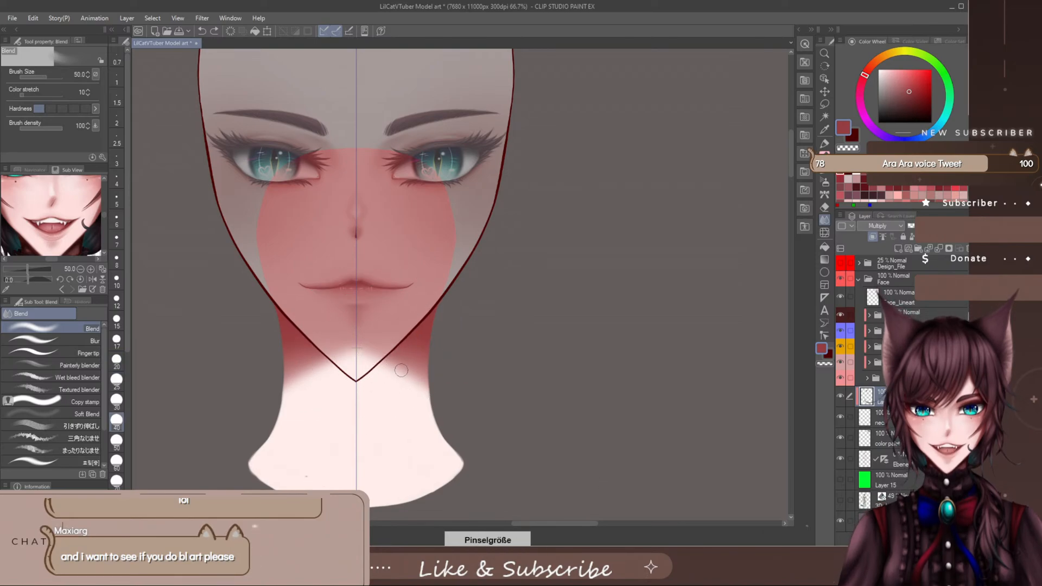
key(bracketleft)
key(bracketleft)
key(bracketleft)
key(bracketleft)
key(bracketleft)
key(bracketleft)
key(bracketleft)
drag(359, 296, 359, 390)
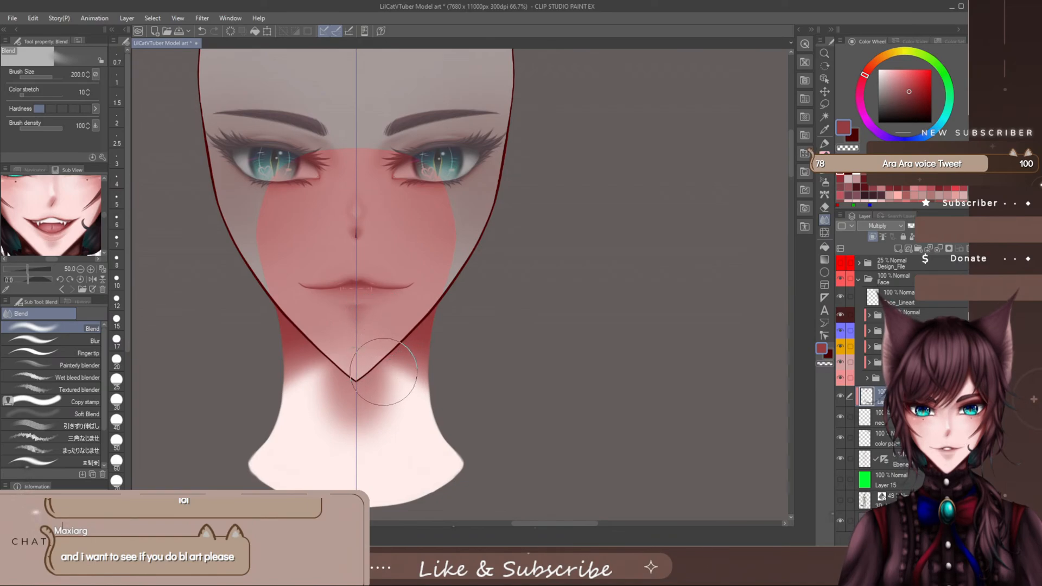
key(ctrl+z)
- Try to spread the neck shadow downward with the Blend brush at size 700
key(bracketright)
key(bracketright)
key(bracketright)
key(bracketright)
key(bracketright)
key(bracketright)
mouse_move(359, 324)
mouse_down()
mouse_move(355, 347)
mouse_move(360, 310)
mouse_move(356, 377)
mouse_move(361, 293)
mouse_move(355, 375)
mouse_up()
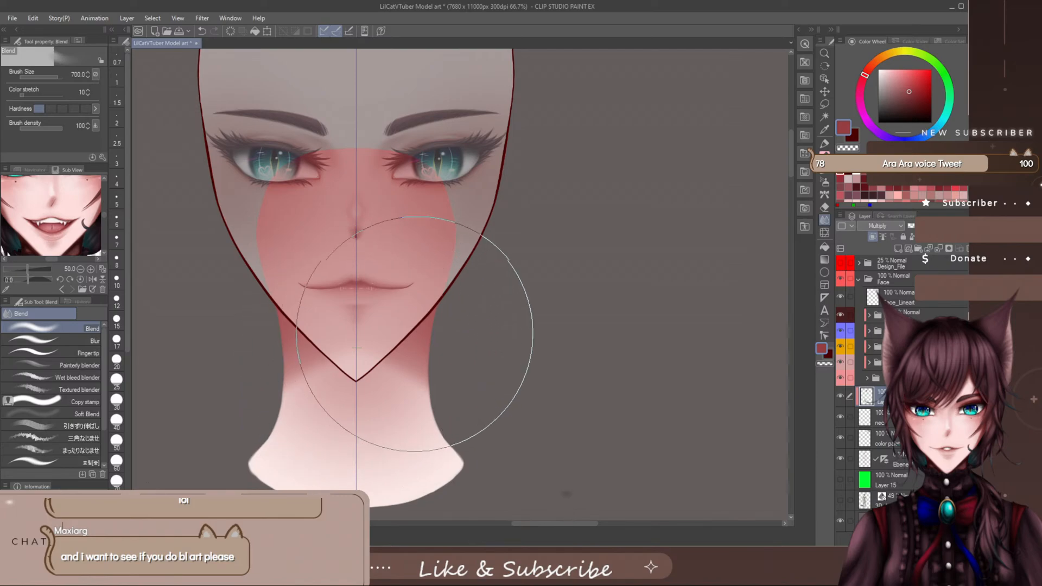
key(bracketleft)
key(bracketleft)
key(bracketleft)
key(bracketleft)
key(bracketleft)
key(bracketleft)
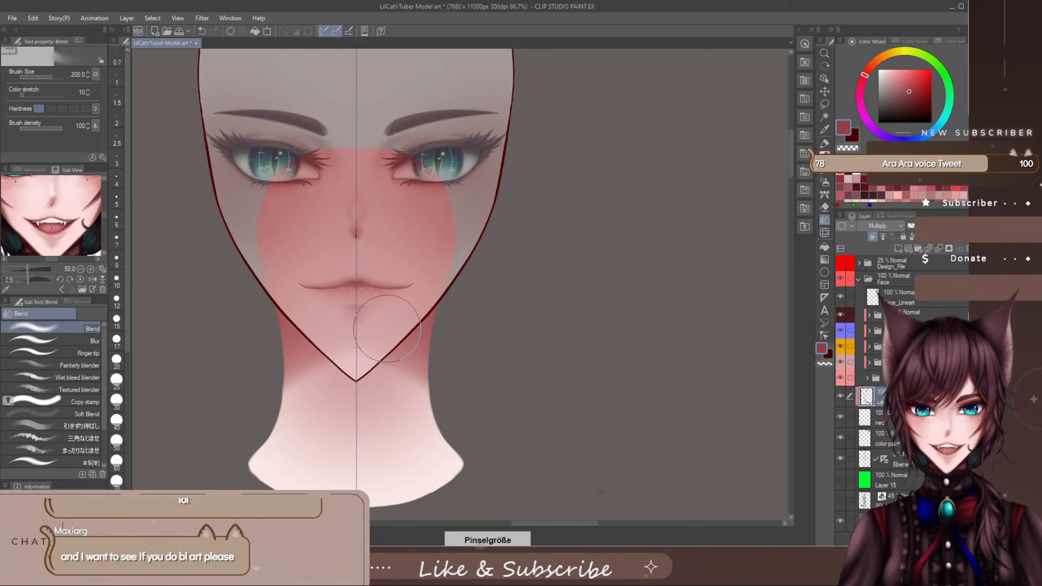
key(ctrl+z)
key(ctrl+z)
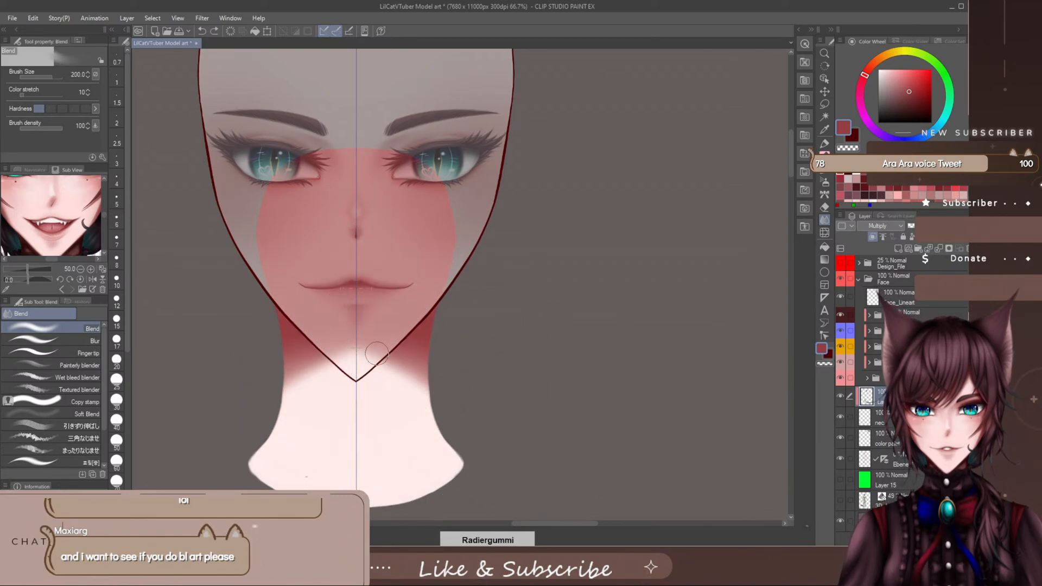
- Blend the neck shadow into a soft gradient below the jaw with the Blend brush at size 400 and save the drawing
key(bracketright)
key(bracketright)
key(bracketright)
mouse_move(367, 355)
mouse_down()
mouse_move(385, 296)
mouse_move(404, 357)
mouse_move(426, 295)
mouse_move(429, 379)
mouse_move(435, 304)
mouse_move(387, 328)
mouse_up()
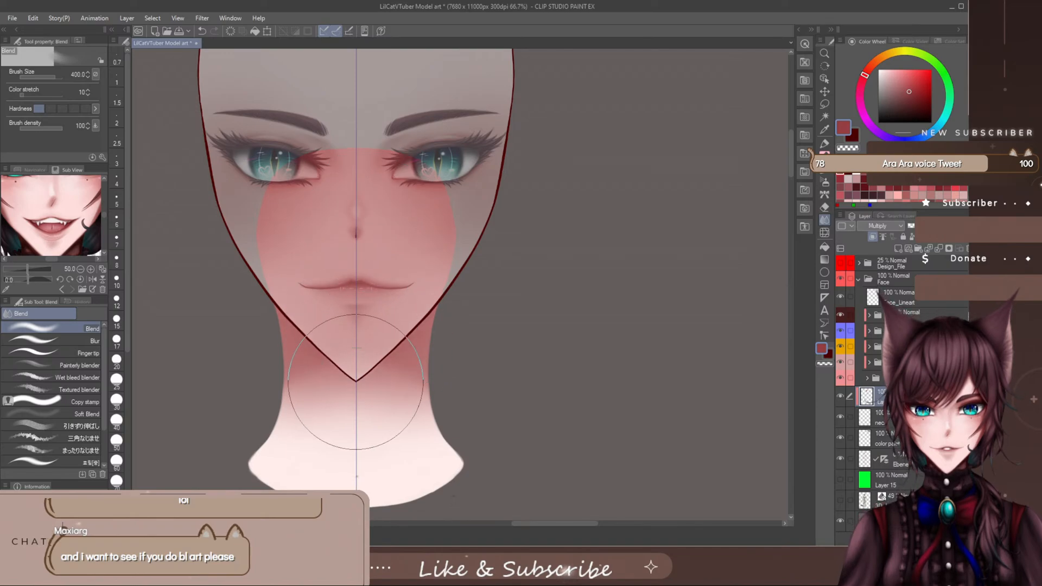
key(e)
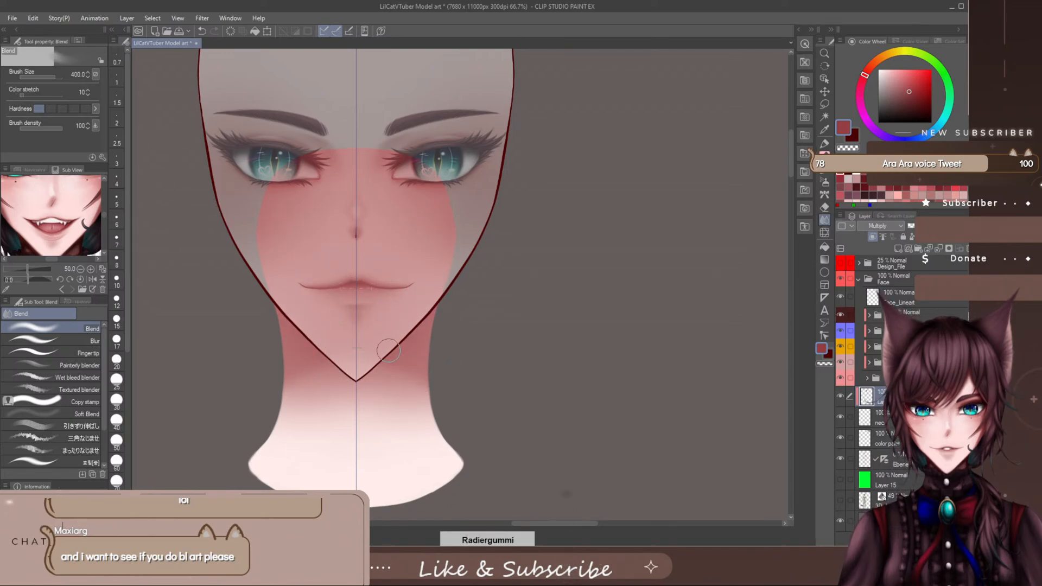
key(bracketleft)
key(bracketleft)
key(bracketleft)
key(bracketleft)
key(ctrl+s)
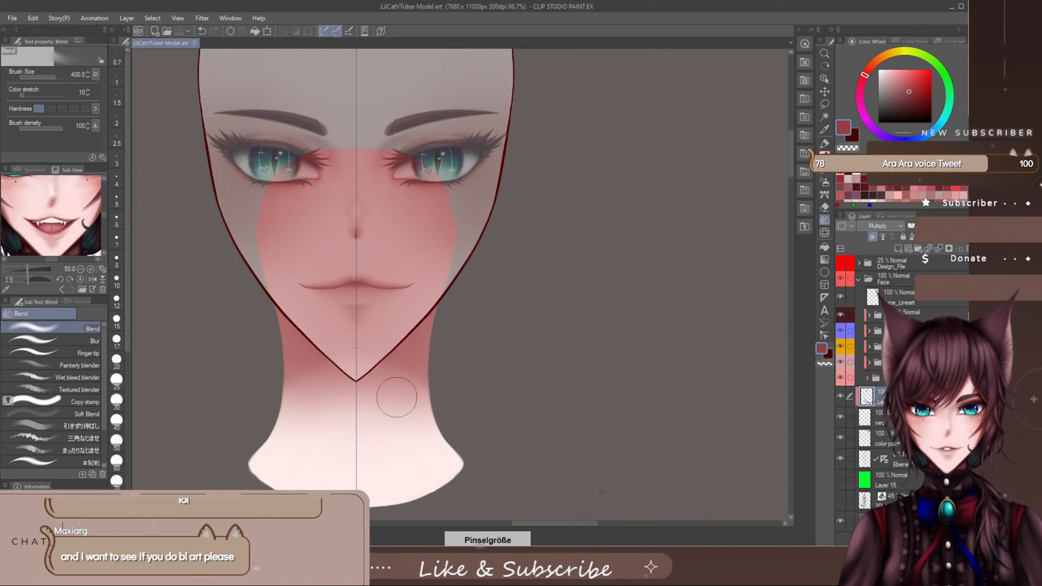
- Clear the neck shadow from the Multiply layer and reduce the Blend brush to size 120
key(bracketright)
key(bracketright)
key(bracketright)
key(bracketright)
key(bracketright)
key(bracketright)
key(bracketright)
key(bracketright)
mouse_move(384, 320)
mouse_down()
mouse_move(403, 309)
mouse_move(403, 292)
mouse_move(369, 298)
mouse_move(291, 379)
mouse_move(269, 314)
mouse_move(433, 341)
mouse_up()
key(j)
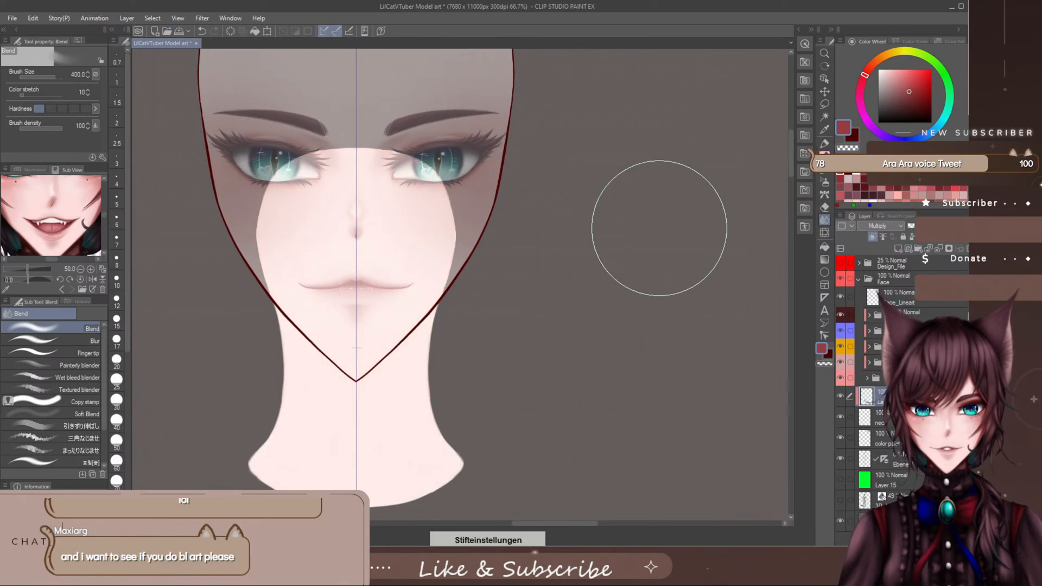
key(bracketleft)
key(bracketleft)
key(bracketleft)
key(bracketleft)
key(bracketleft)
key(bracketleft)
key(e)
key(bracketleft)
key(bracketleft)
key(bracketleft)
key(bracketleft)
key(bracketleft)
key(bracketleft)
key(bracketleft)
key(bracketleft)
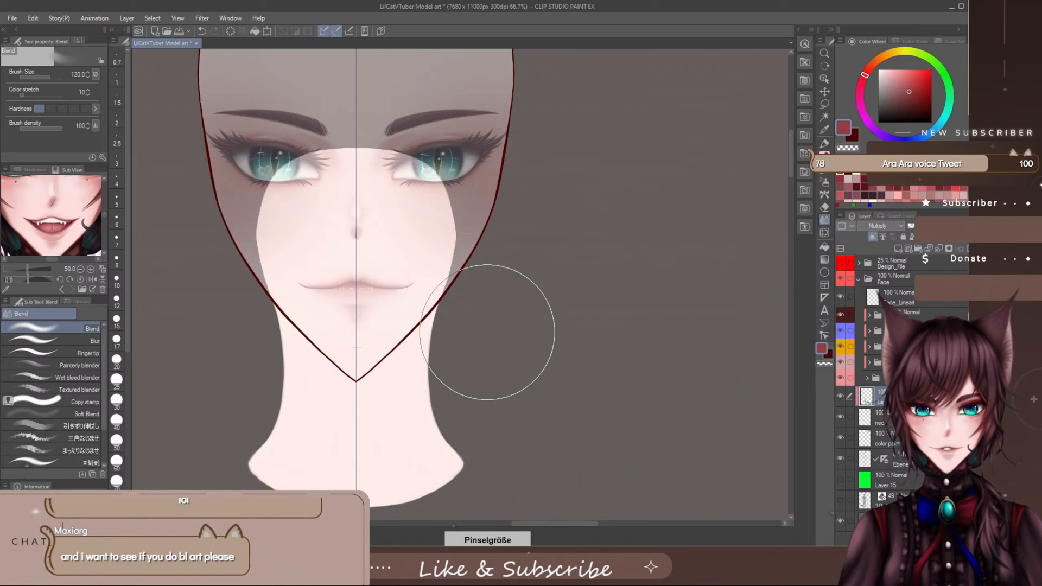
key(bracketleft)
key(bracketleft)
key(bracketleft)
key(bracketleft)
key(bracketleft)
key(bracketleft)
key(j)
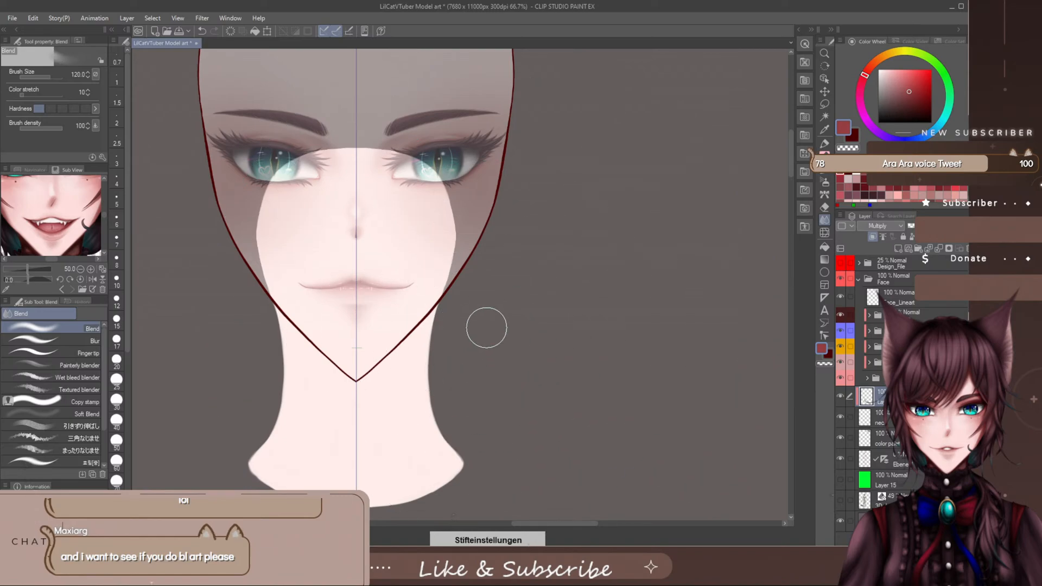
- Paint a muted dark red shadow across the upper neck, arching up behind the chin, with the staining marker at size 500
click(821, 144)
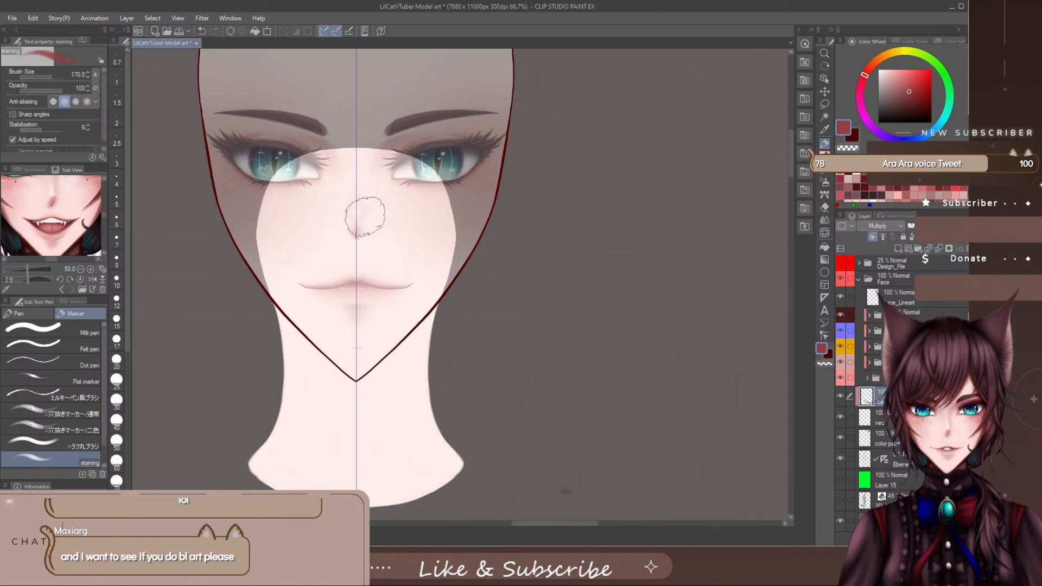
key(bracketright)
key(bracketright)
key(bracketright)
key(bracketright)
key(bracketright)
key(bracketright)
mouse_move(523, 188)
mouse_down()
mouse_move(322, 204)
mouse_move(239, 194)
mouse_move(267, 268)
mouse_move(384, 221)
mouse_move(268, 315)
mouse_move(321, 287)
mouse_up()
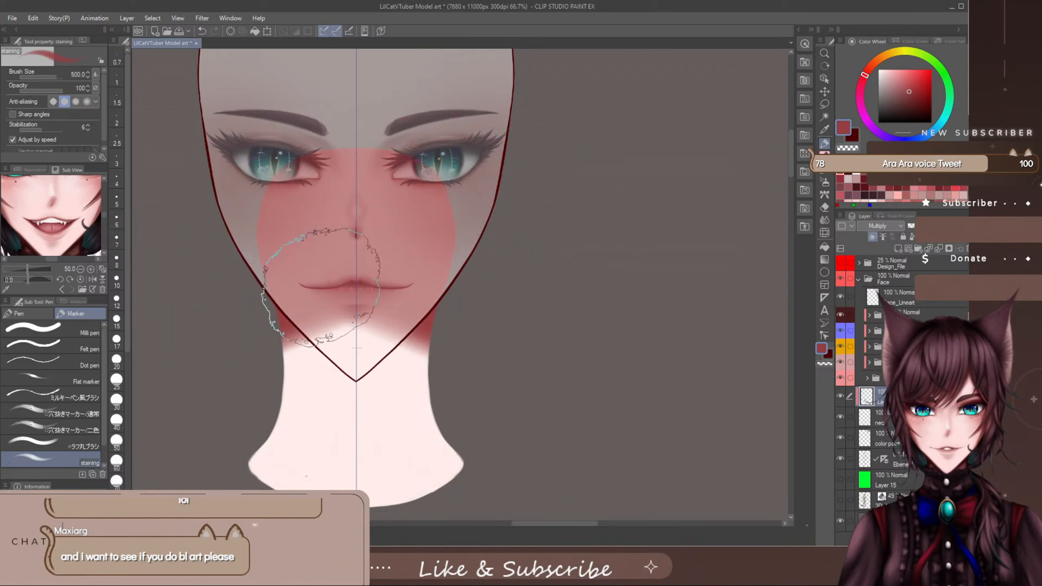
- Extend the shadow below the jawline into a rounded point under the chin with the size 500 staining marker
key(bracketright)
key(bracketright)
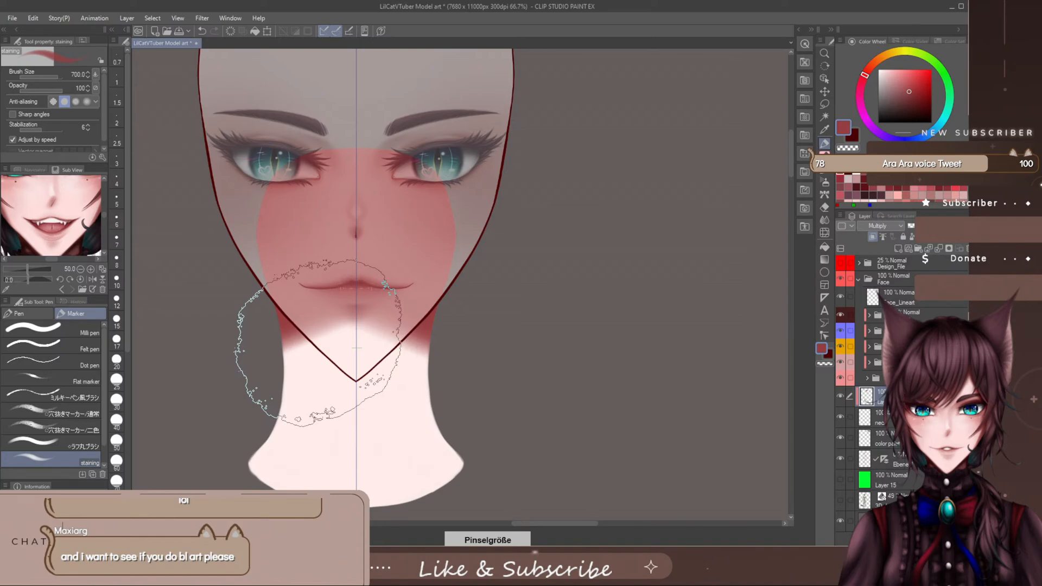
key(bracketleft)
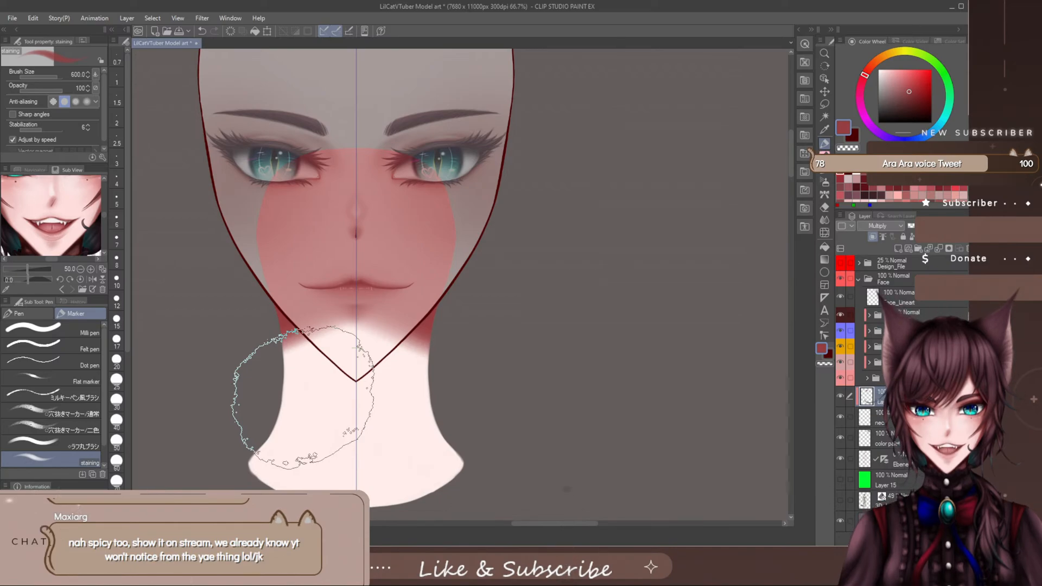
key(bracketleft)
key(bracketleft)
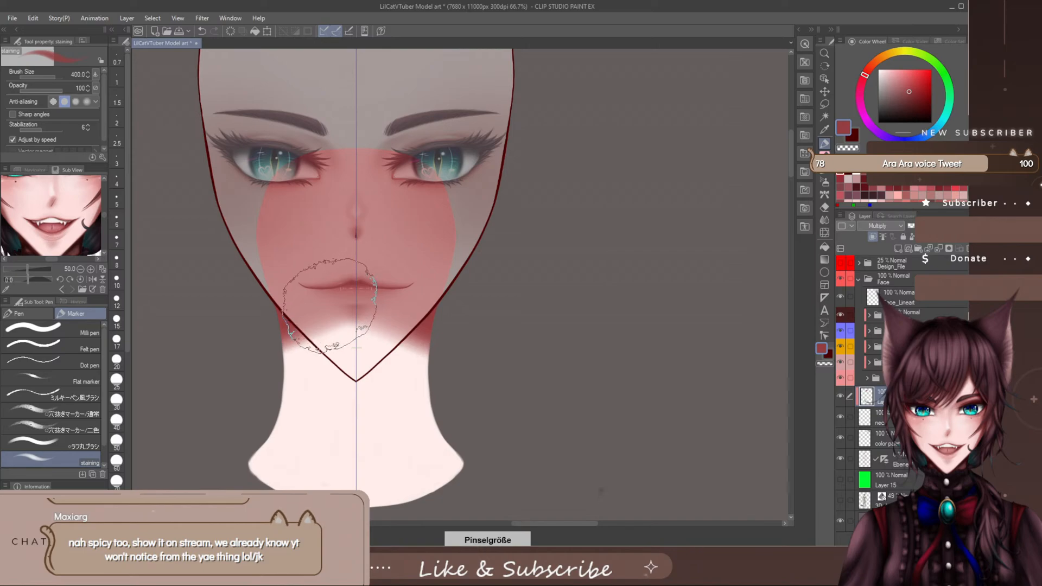
key(bracketright)
mouse_move(303, 285)
mouse_down()
mouse_move(328, 342)
mouse_move(292, 261)
mouse_move(342, 345)
mouse_up()
mouse_move(298, 256)
mouse_down()
mouse_move(343, 359)
mouse_move(308, 263)
mouse_move(342, 335)
mouse_move(264, 254)
mouse_move(338, 368)
mouse_move(248, 249)
mouse_move(337, 372)
mouse_move(248, 267)
mouse_move(340, 363)
mouse_move(313, 315)
mouse_move(327, 325)
mouse_move(354, 380)
mouse_move(303, 340)
mouse_move(300, 300)
mouse_move(343, 375)
mouse_up()
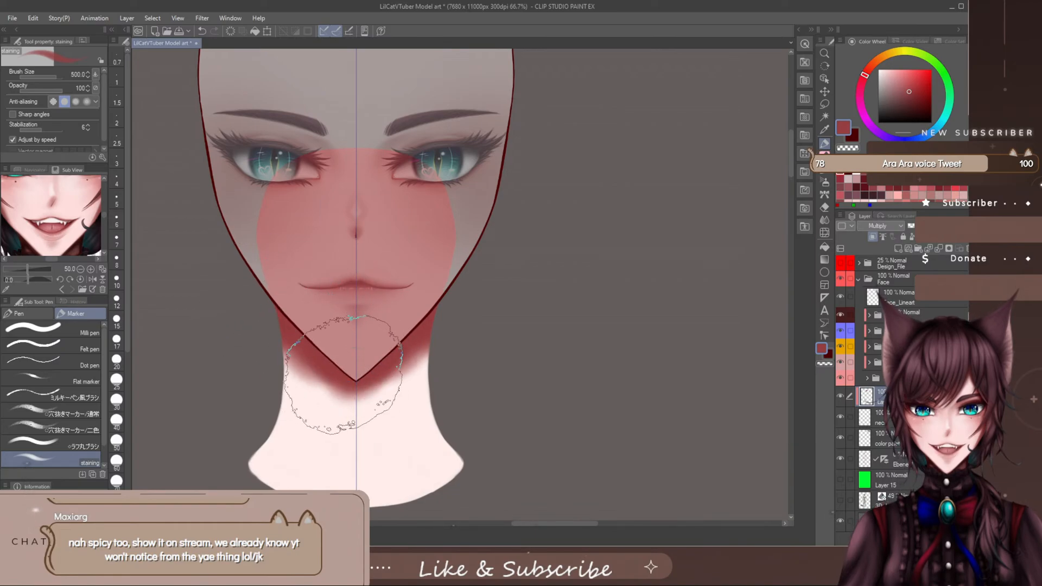
mouse_move(261, 294)
mouse_down()
mouse_move(347, 353)
mouse_move(299, 317)
mouse_move(311, 374)
mouse_up()
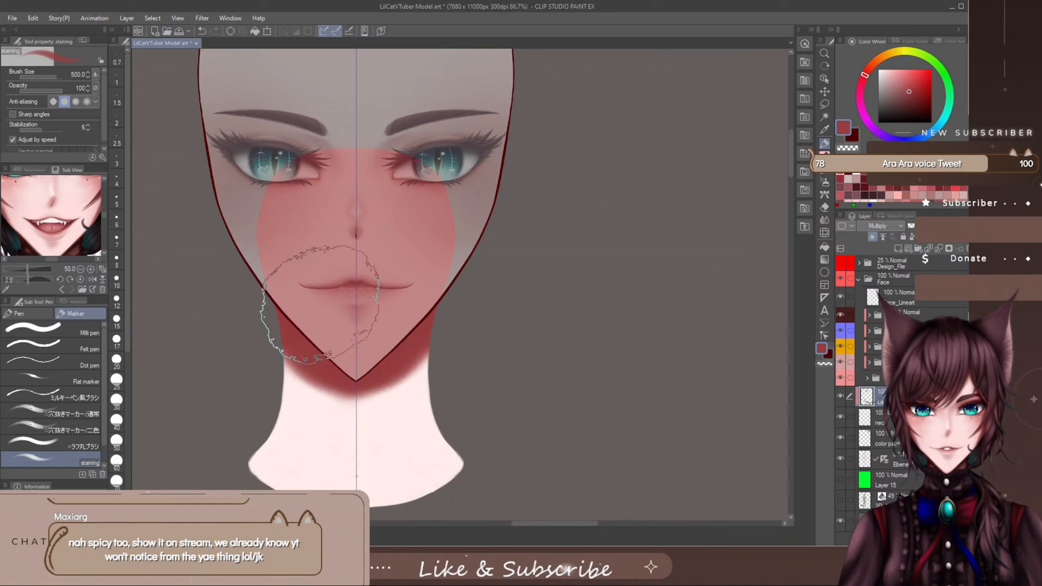
drag(320, 305, 351, 378)
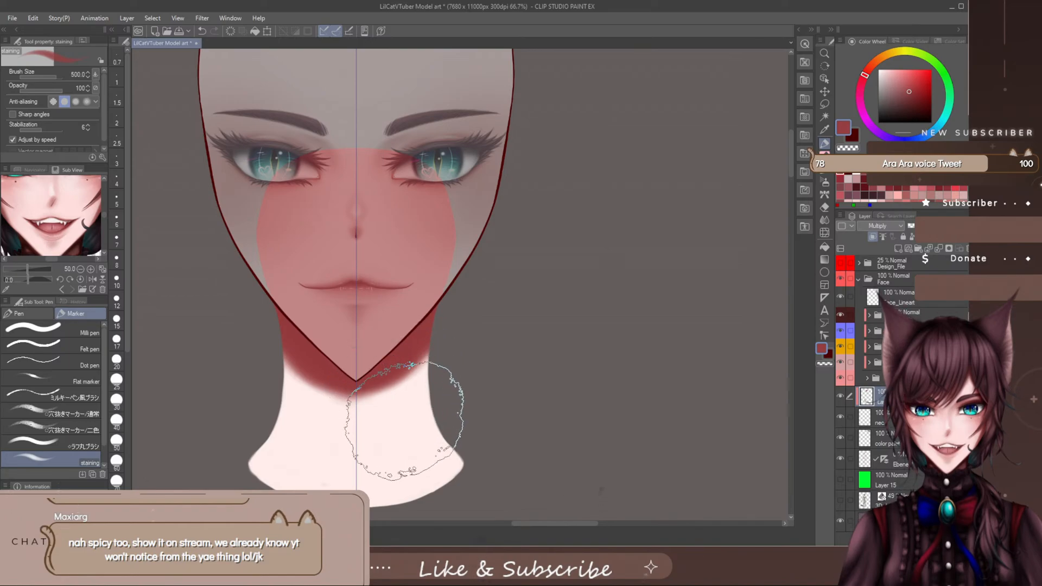
- Soften the lower edge of the chin shadow along the neck with an enlarged soft eraser
key(e)
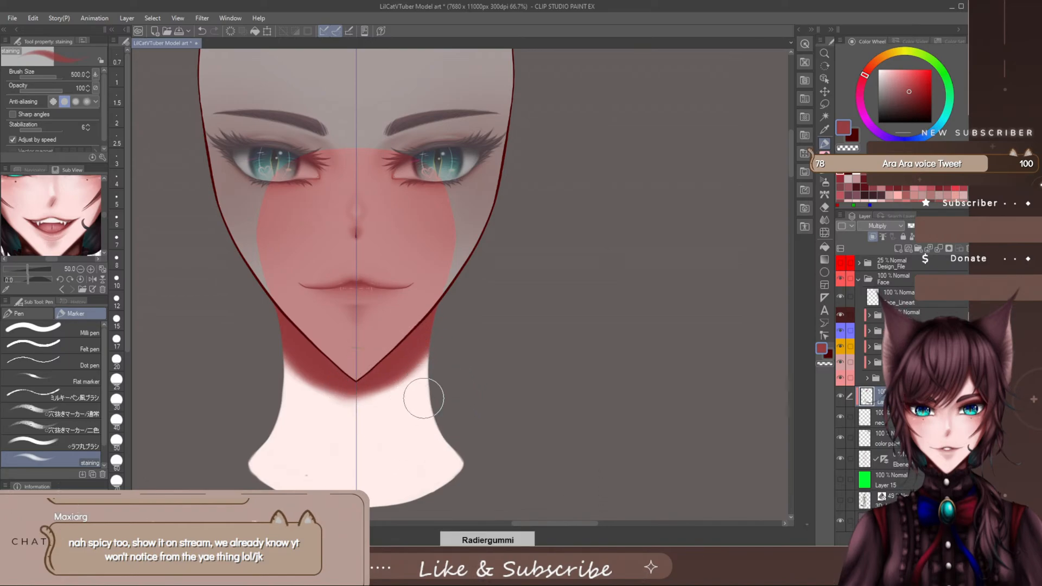
key(])
key(])
mouse_move(447, 384)
mouse_down()
mouse_move(383, 421)
mouse_move(415, 421)
mouse_move(372, 453)
mouse_up()
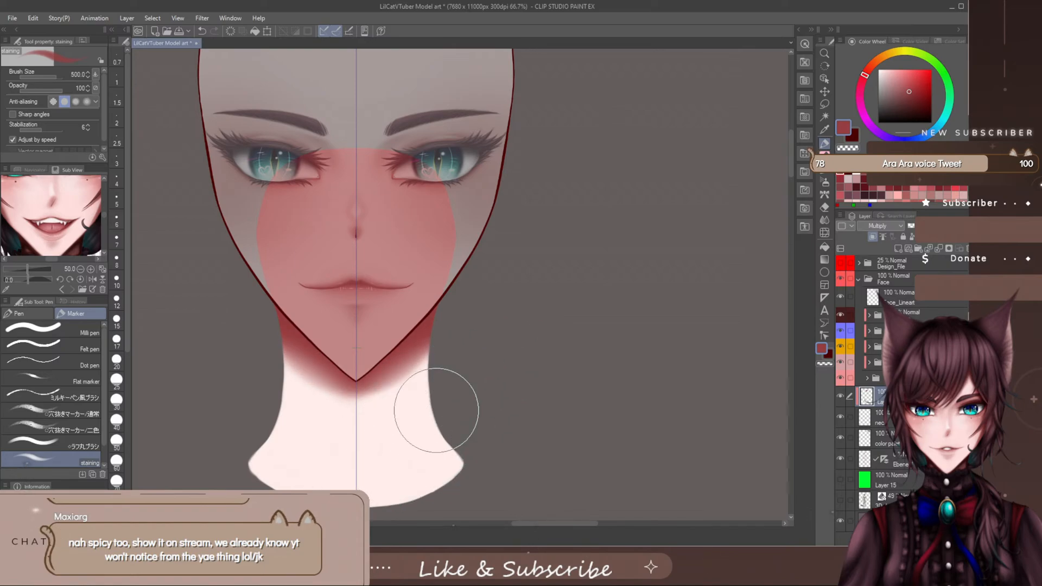
- Temporarily lower the shadow layer's opacity, sample the lighter red from the neck shadow as the drawing colour, and restore 100% opacity
click(826, 223)
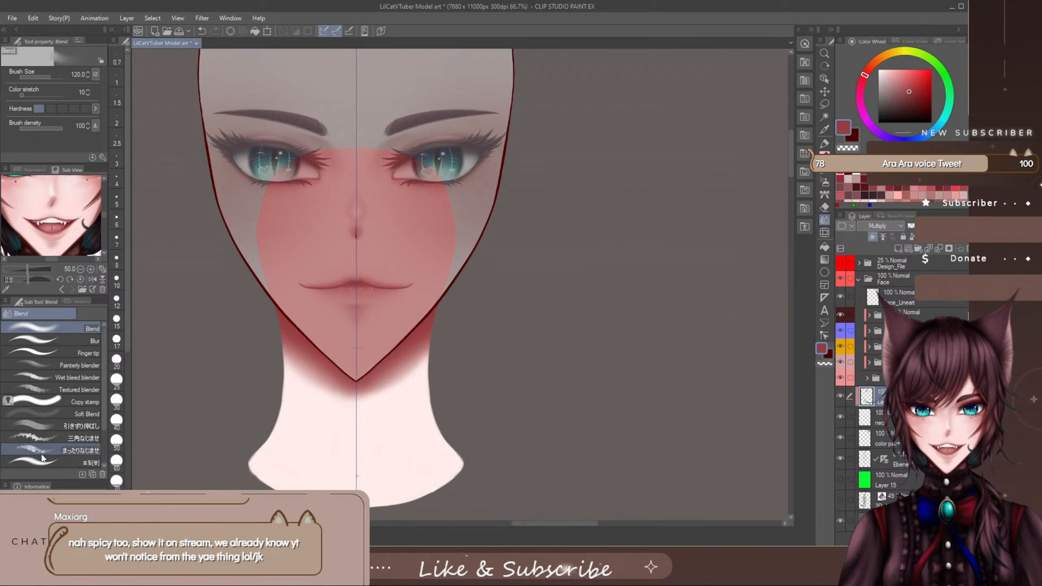
click(73, 460)
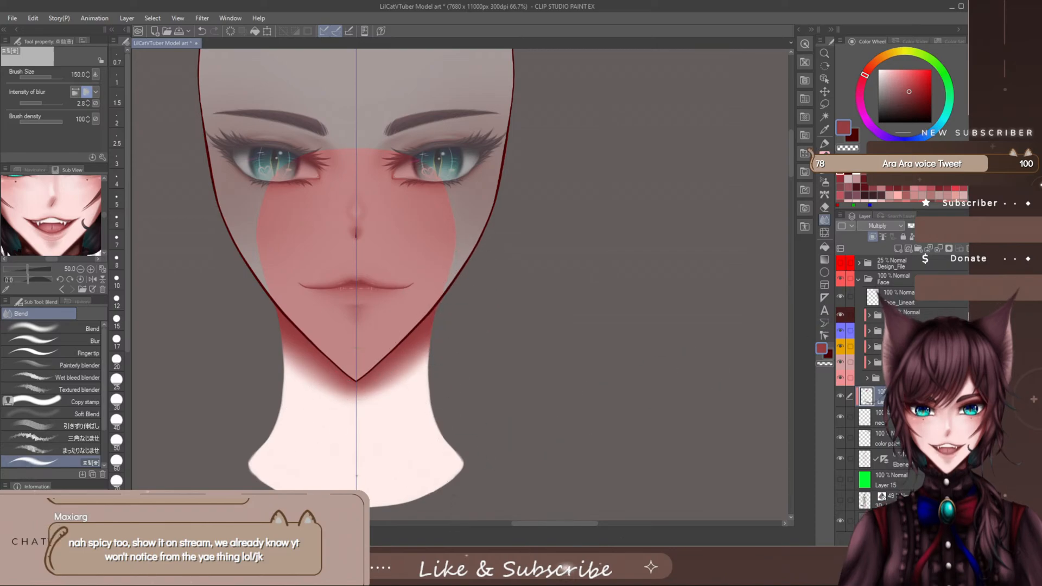
drag(948, 227, 943, 226)
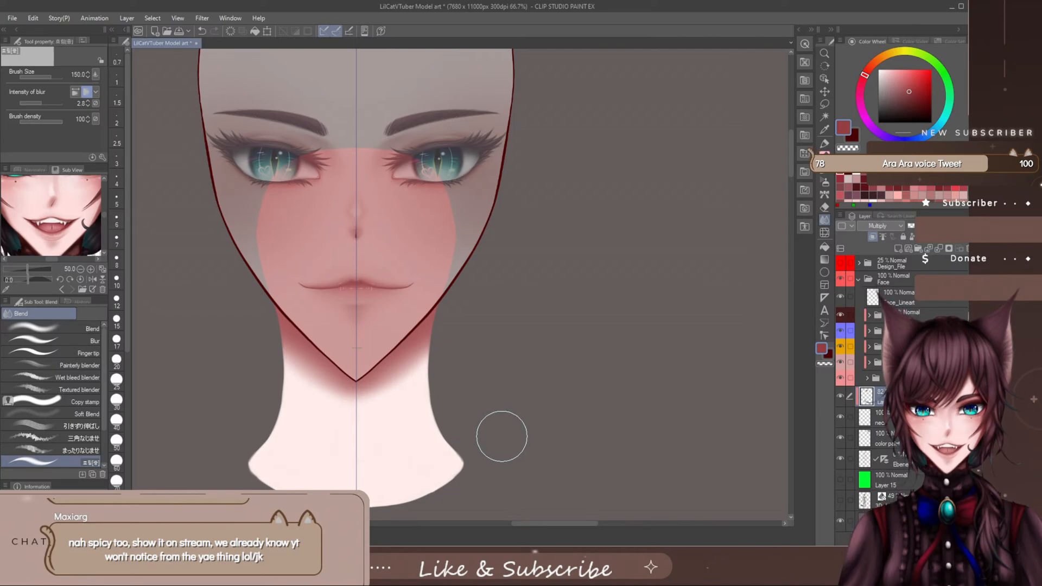
alt+click(420, 341)
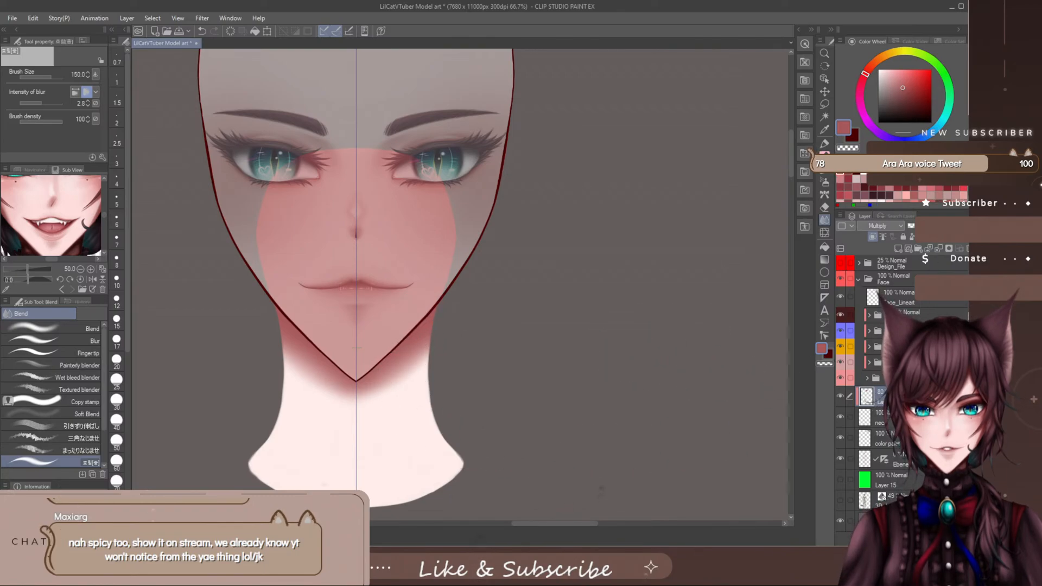
drag(941, 226, 949, 226)
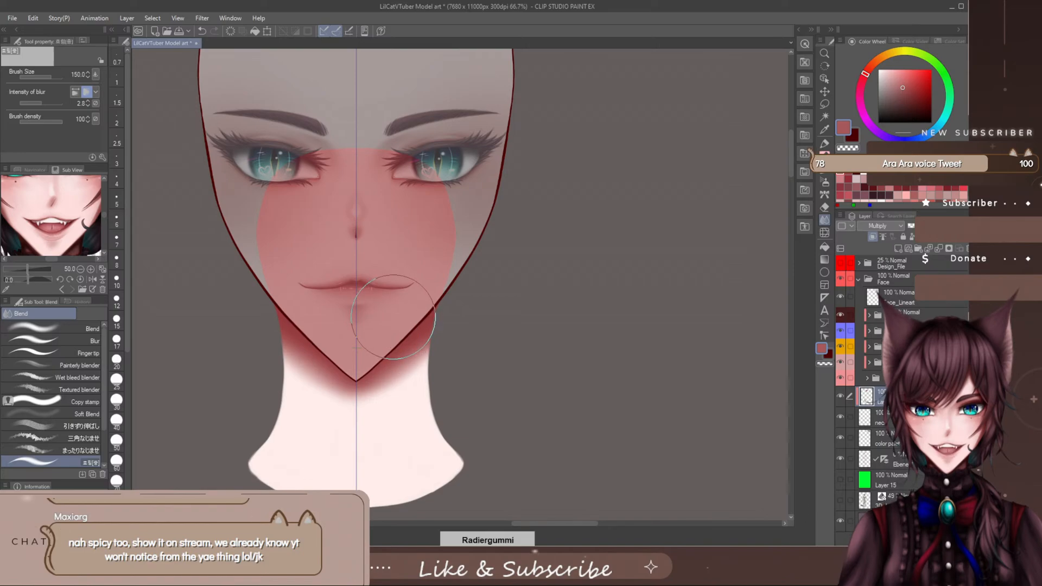
- Clear the painted shadow from the Multiply layer and enlarge the blur brush to size 300
mouse_move(422, 278)
mouse_down()
mouse_move(482, 313)
mouse_move(583, 293)
mouse_up()
drag(433, 220, 313, 357)
key(Delete)
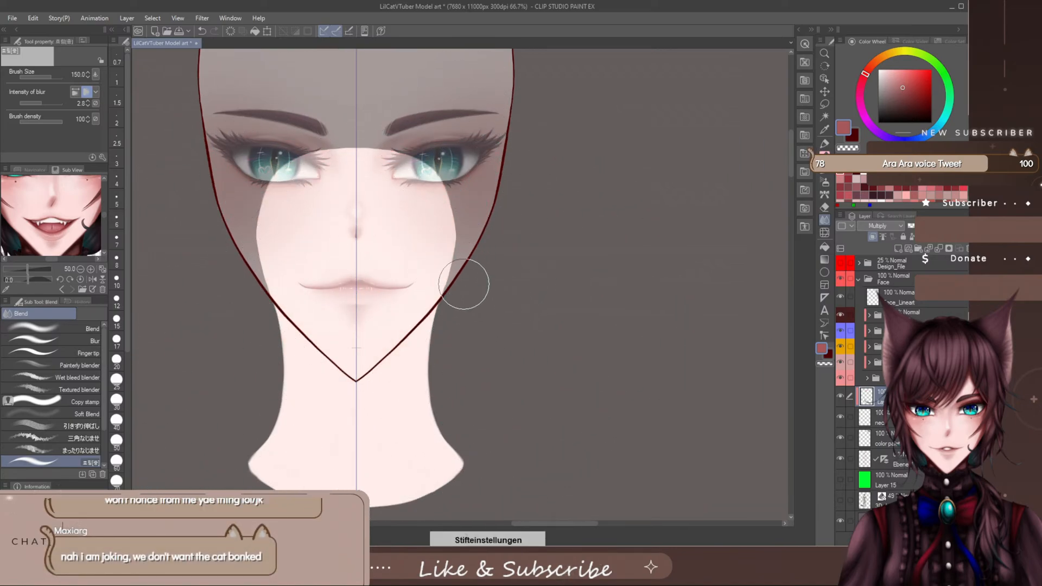
key(bracketright)
key(bracketright)
key(bracketright)
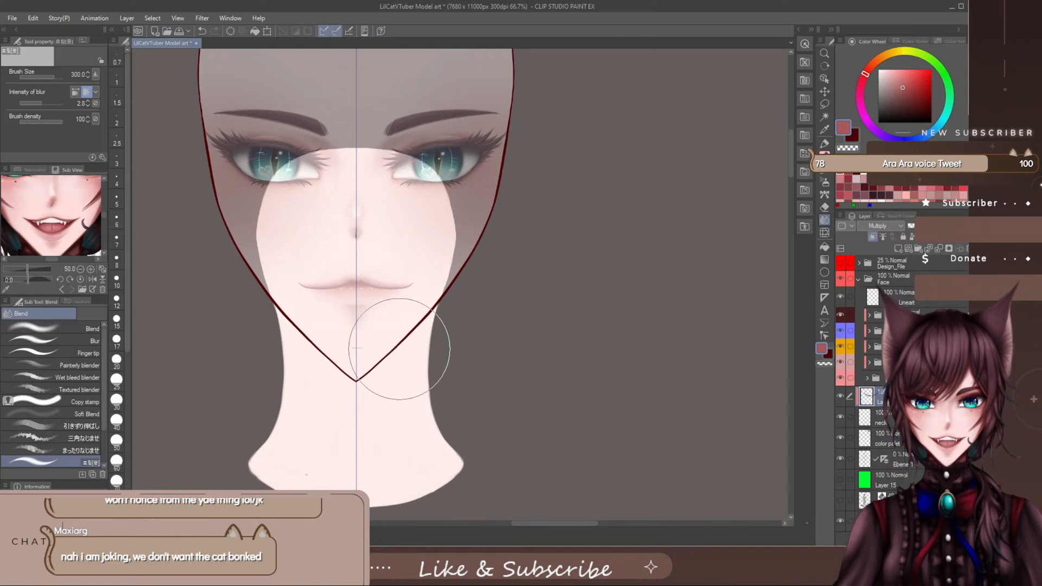
- Paint a lighter muted red shadow over the upper neck to below the chin with the staining marker at size 500
click(824, 143)
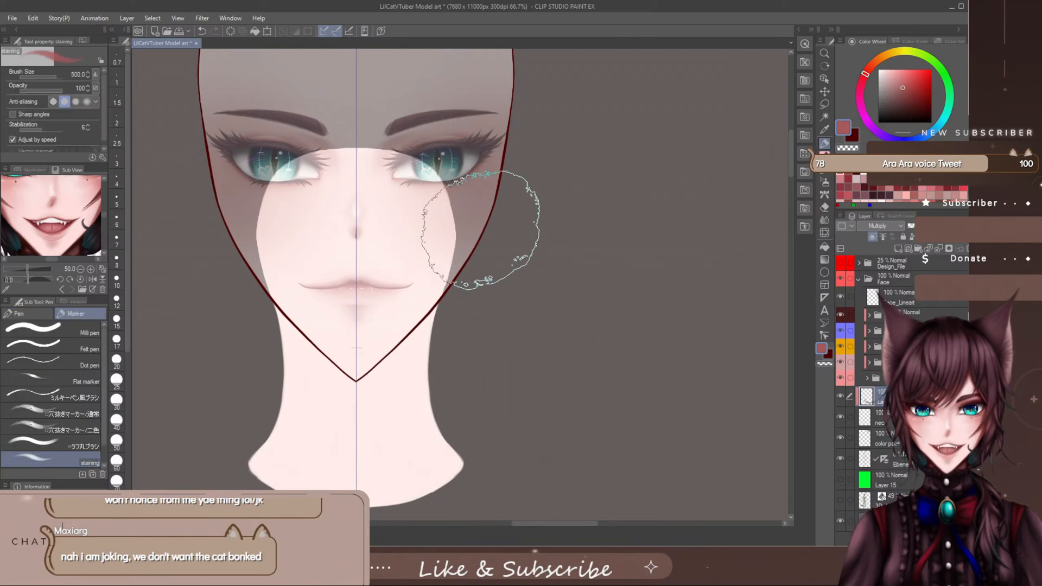
mouse_move(481, 233)
mouse_down()
mouse_move(320, 202)
mouse_move(428, 176)
mouse_move(310, 298)
mouse_move(322, 187)
mouse_move(428, 247)
mouse_move(365, 307)
mouse_move(425, 241)
mouse_move(431, 299)
mouse_move(321, 262)
mouse_move(450, 275)
mouse_move(317, 321)
mouse_move(471, 272)
mouse_move(444, 254)
mouse_up()
drag(434, 363, 309, 379)
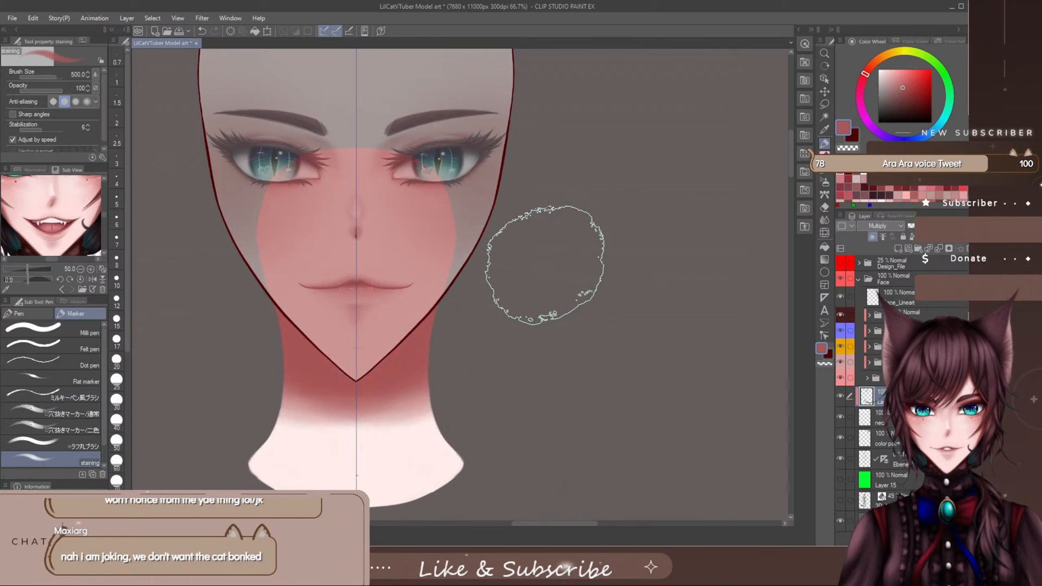
- Fade the sides and lower edge of the neck shadow into a soft point beneath the chin with the large soft eraser
key(e)
mouse_move(459, 391)
mouse_down()
mouse_move(437, 391)
mouse_move(454, 371)
mouse_move(460, 387)
mouse_move(414, 410)
mouse_up()
mouse_move(534, 354)
mouse_down()
mouse_move(411, 456)
mouse_move(349, 474)
mouse_up()
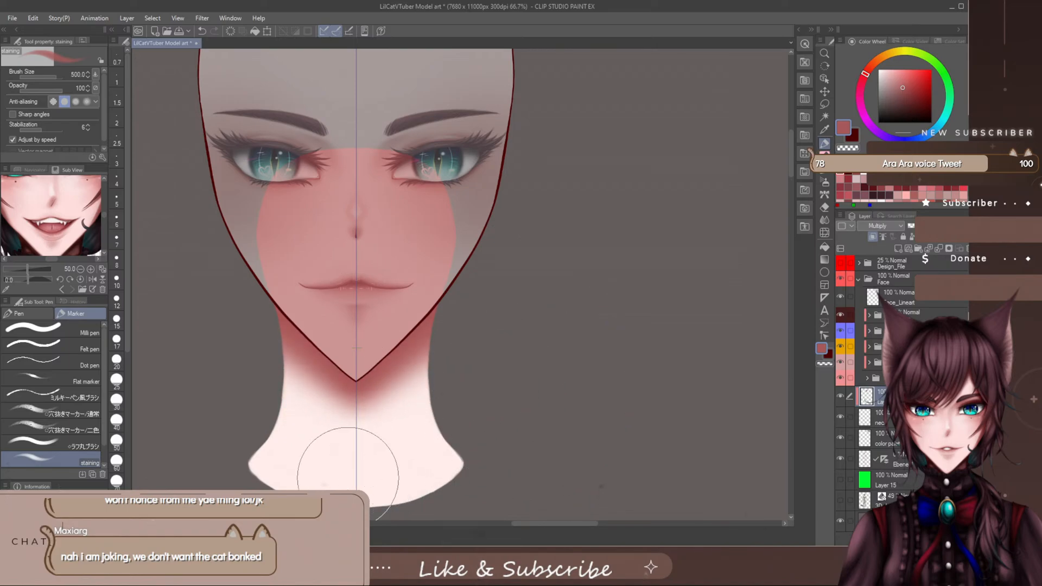
- Create a new layer directly above the neck layer and reduce the staining marker to size 80
drag(586, 298, 413, 444)
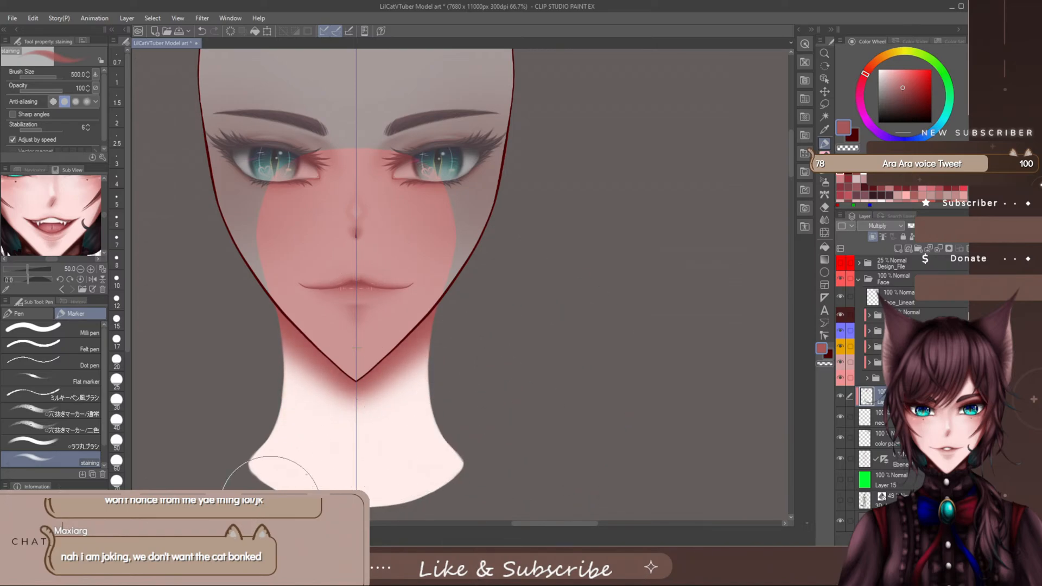
mouse_move(218, 537)
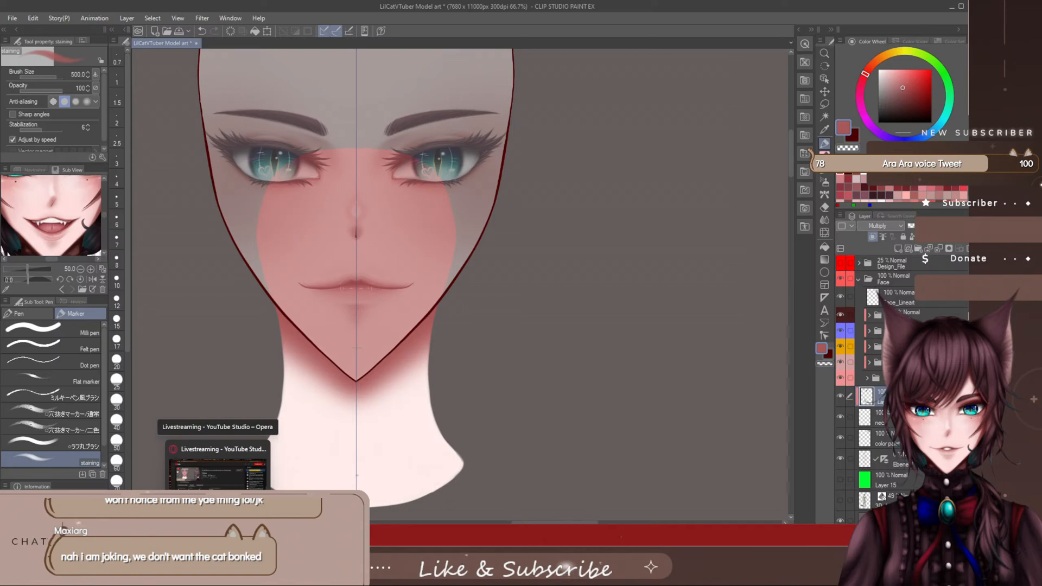
click(875, 417)
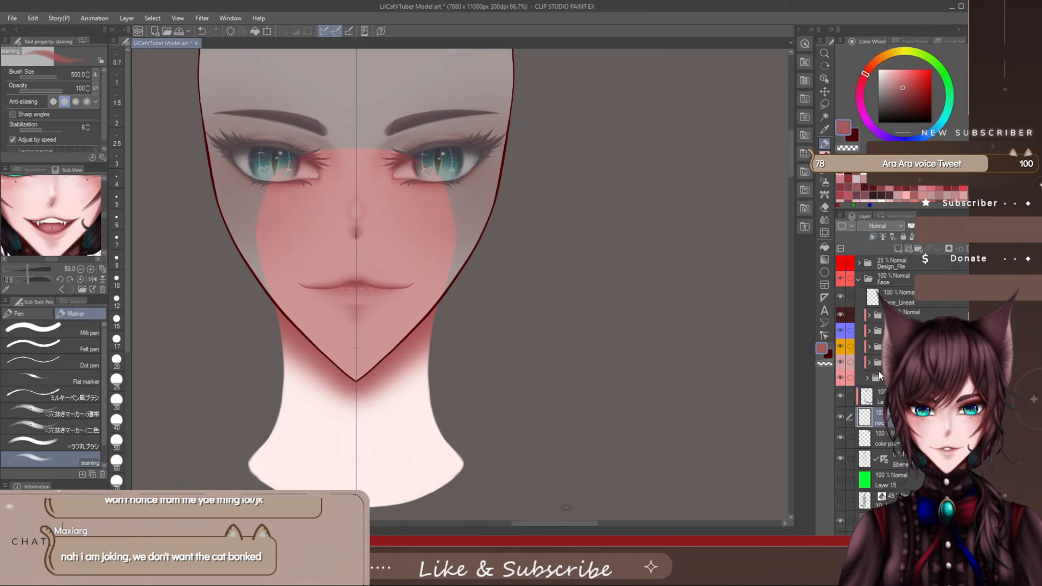
click(898, 248)
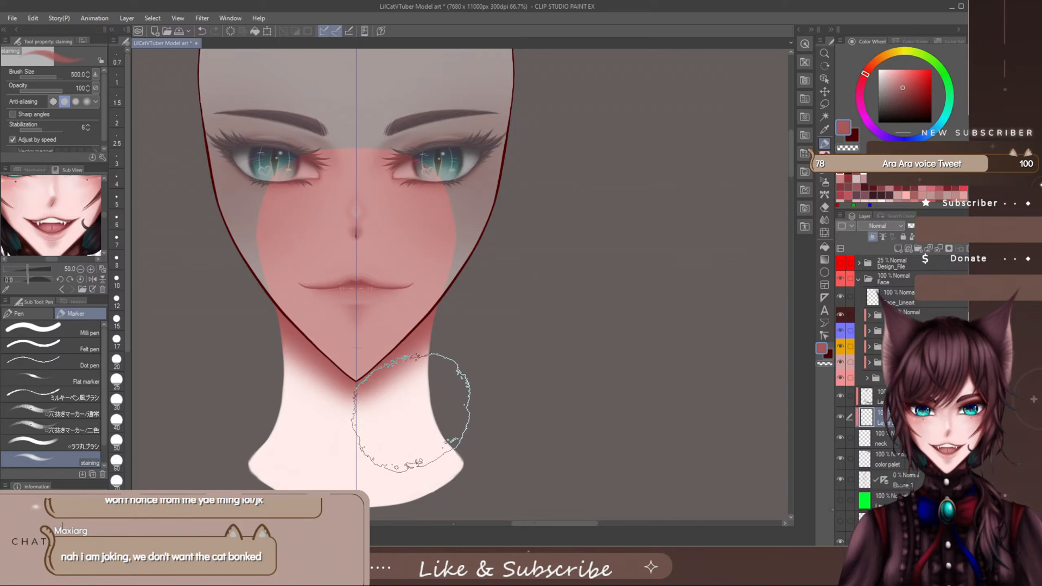
key(bracketleft)
key(bracketleft)
key(bracketleft)
key(bracketleft)
key(bracketleft)
key(bracketleft)
key(bracketleft)
key(bracketleft)
key(bracketleft)
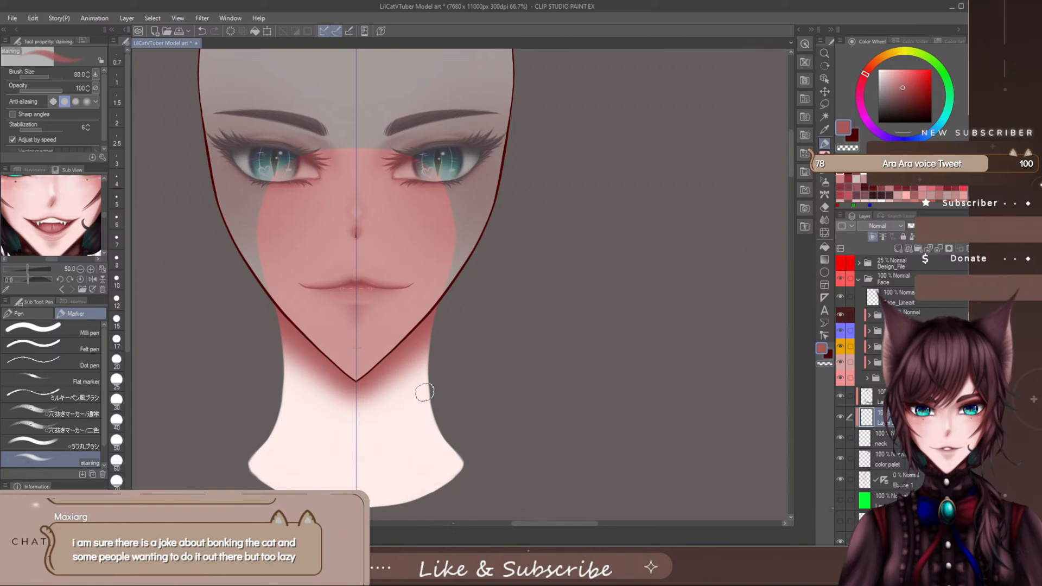
- Try painting the neck muscles as mirrored red strokes converging in a V from the jaw to the base of the neck
drag(408, 345, 382, 437)
drag(391, 380, 362, 462)
drag(371, 450, 362, 461)
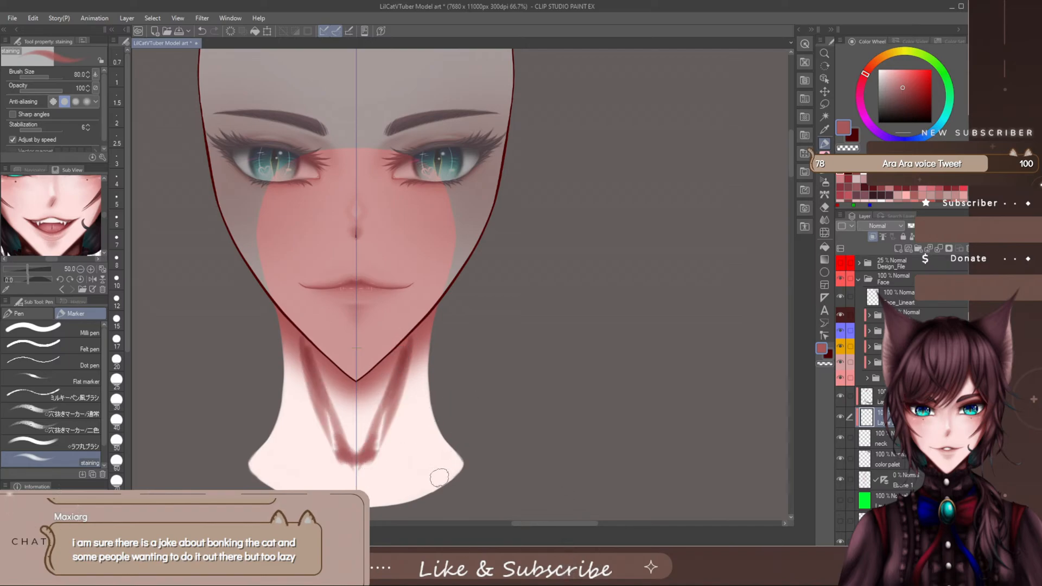
- Undo the V-shaped neck muscle strokes
key(ctrl+z)
key(ctrl+z)
key(ctrl+z)
key(ctrl+z)
key(ctrl+z)
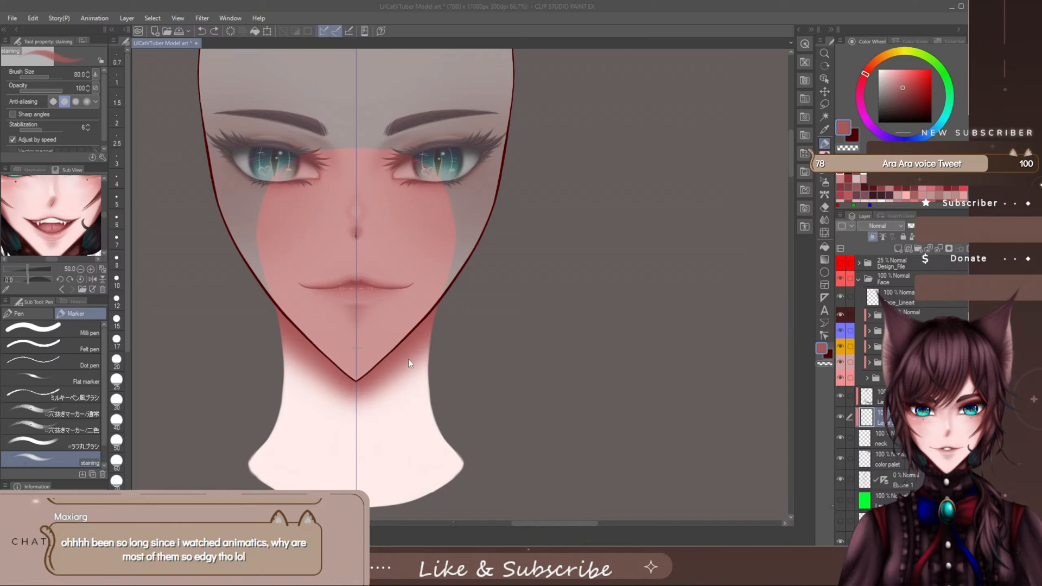
- Reduce the staining marker's brush size to 50 for finer neck detail
click(412, 375)
key(bracketleft)
key(bracketleft)
key(bracketleft)
key(bracketleft)
key(bracketleft)
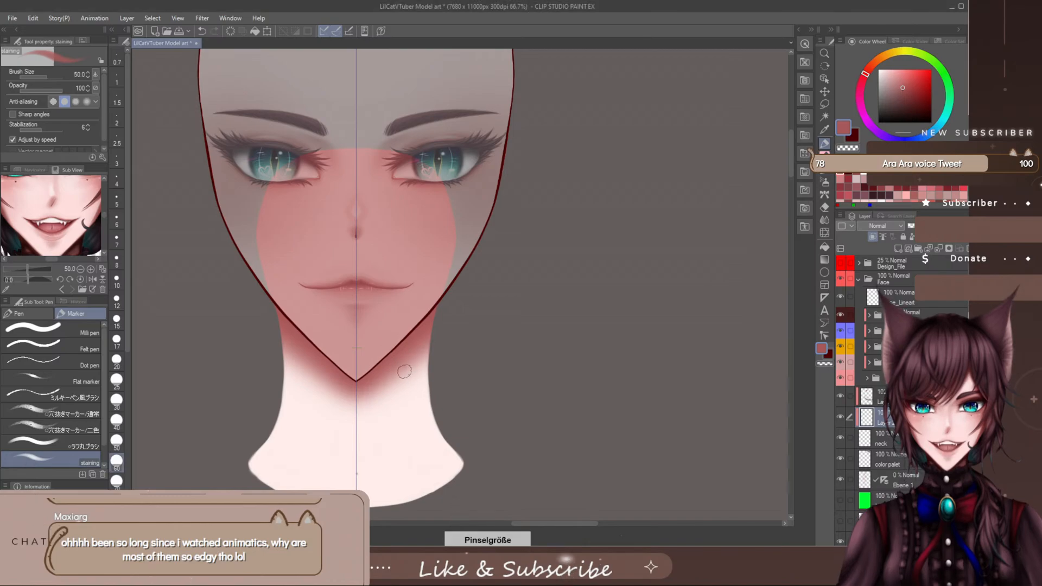
key(bracketright)
key(bracketright)
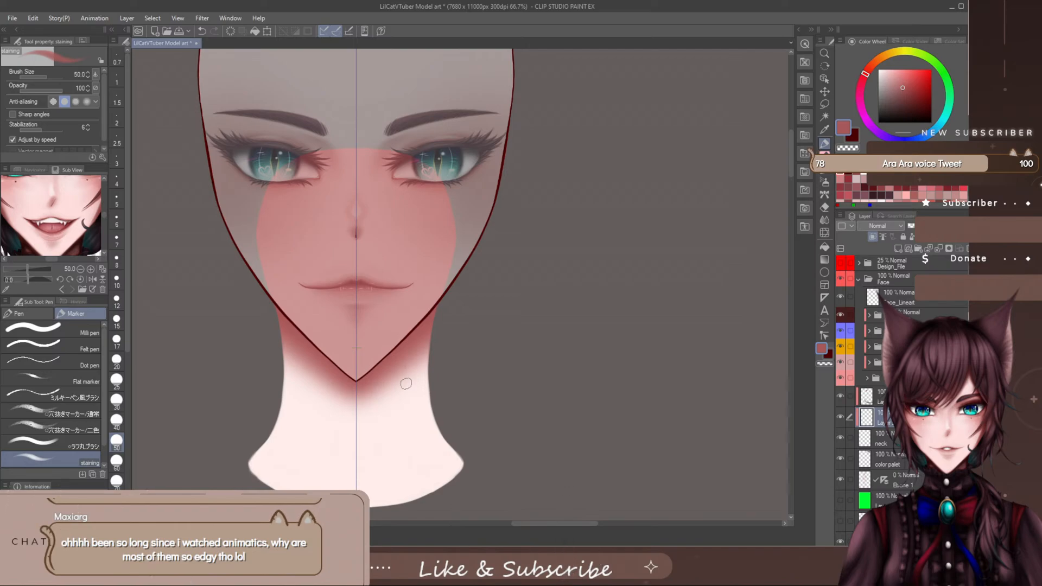
- Try short mirrored muscle strokes from below the jaw towards the centre of the neck, and undo them
drag(790, 146, 786, 168)
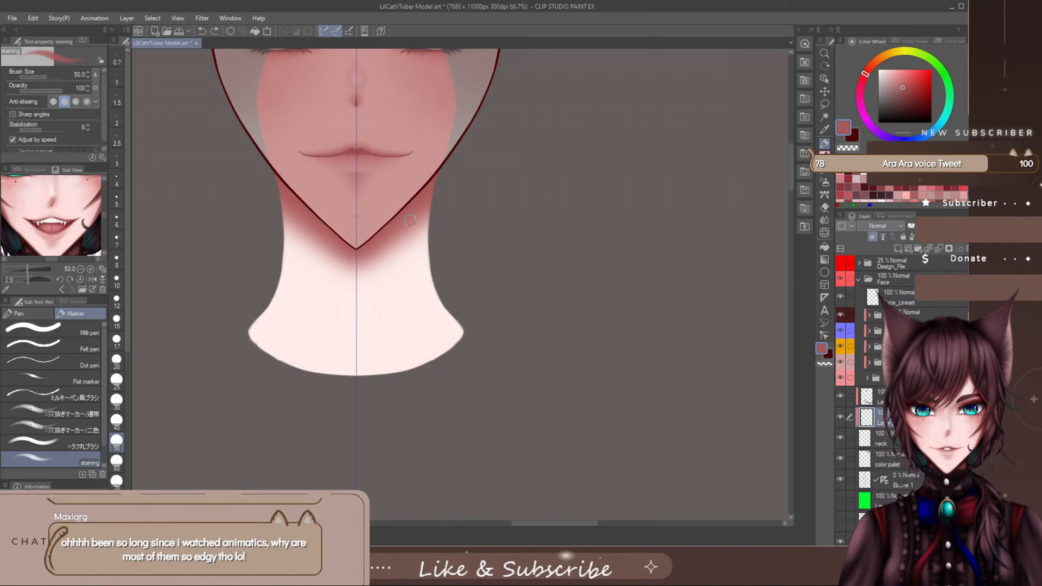
drag(411, 219, 397, 270)
key(ctrl+z)
key(ctrl+z)
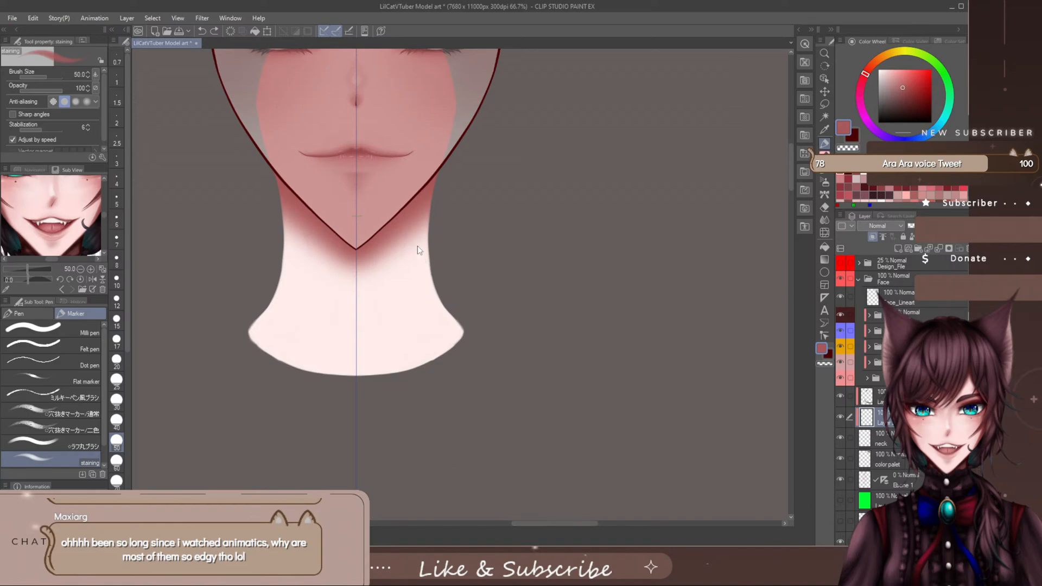
key(e)
drag(409, 240, 381, 263)
drag(604, 523, 583, 522)
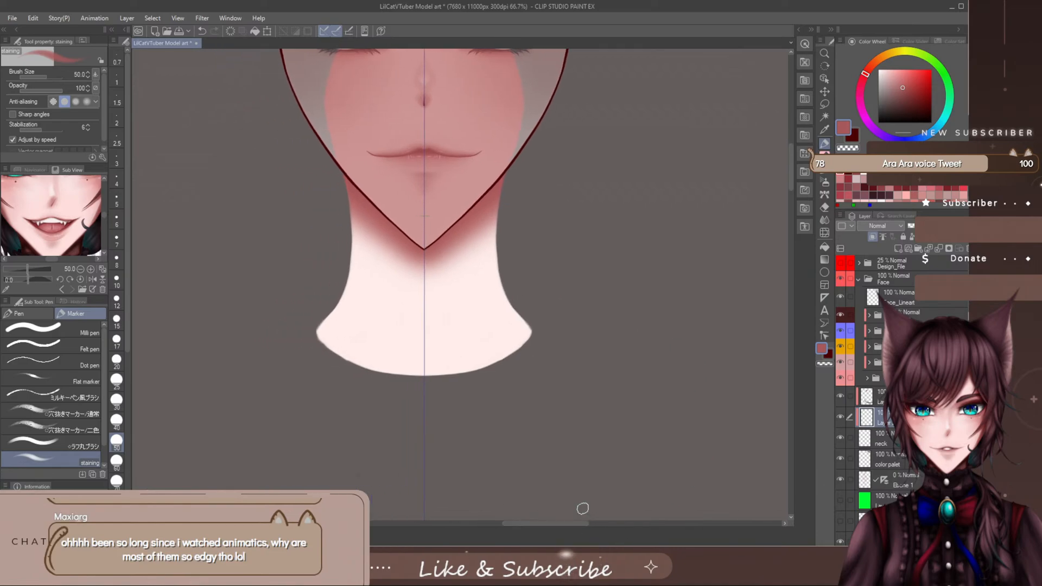
- Try shading the outer side edges of the neck and a short inner stroke beneath the jaw, and undo both
scroll(749, 197, up, 5)
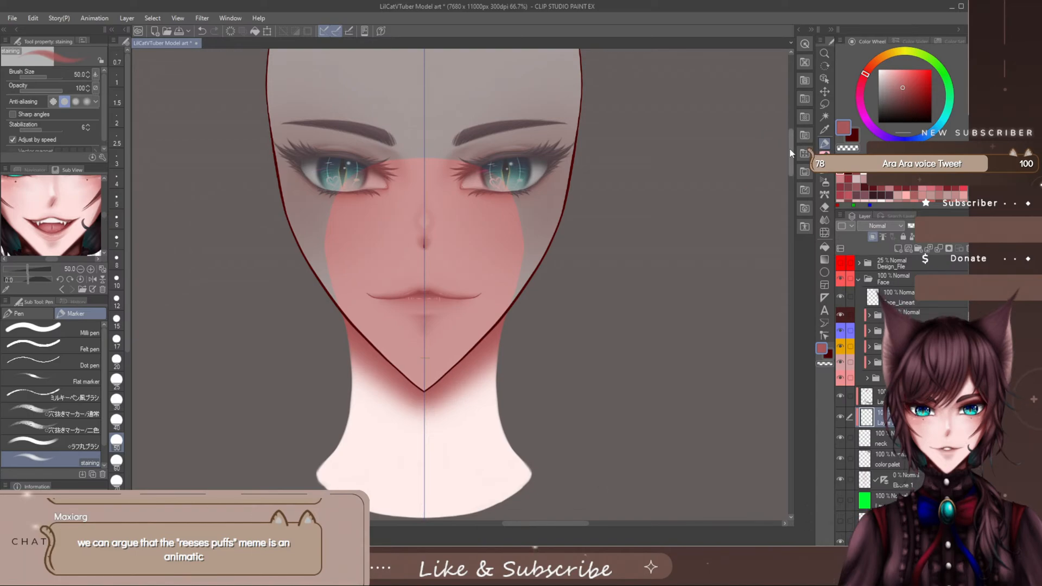
scroll(749, 197, down, 5)
mouse_move(491, 205)
mouse_down()
mouse_move(498, 261)
mouse_move(514, 159)
mouse_move(509, 298)
mouse_up()
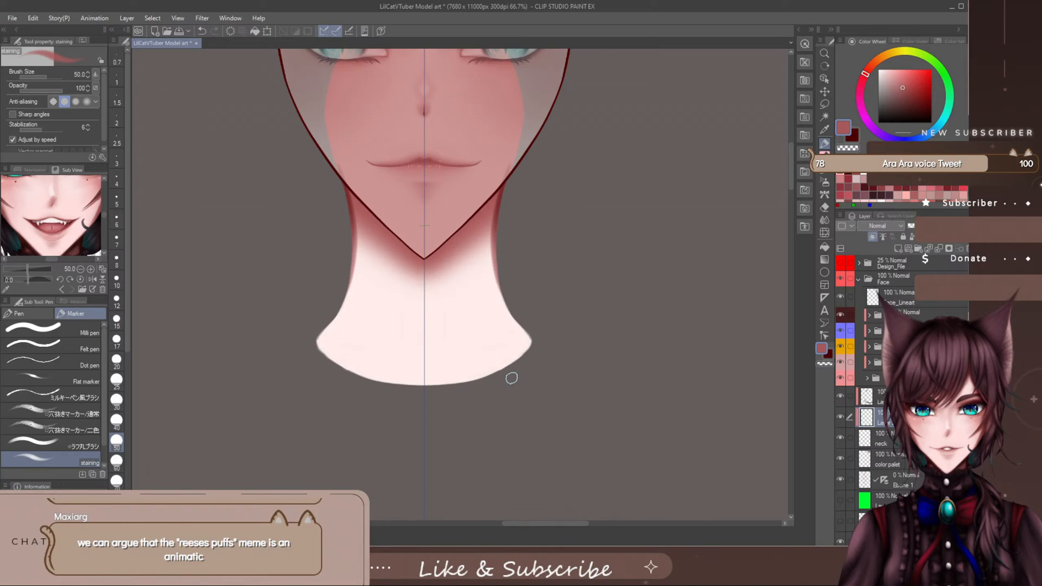
key(ctrl+z)
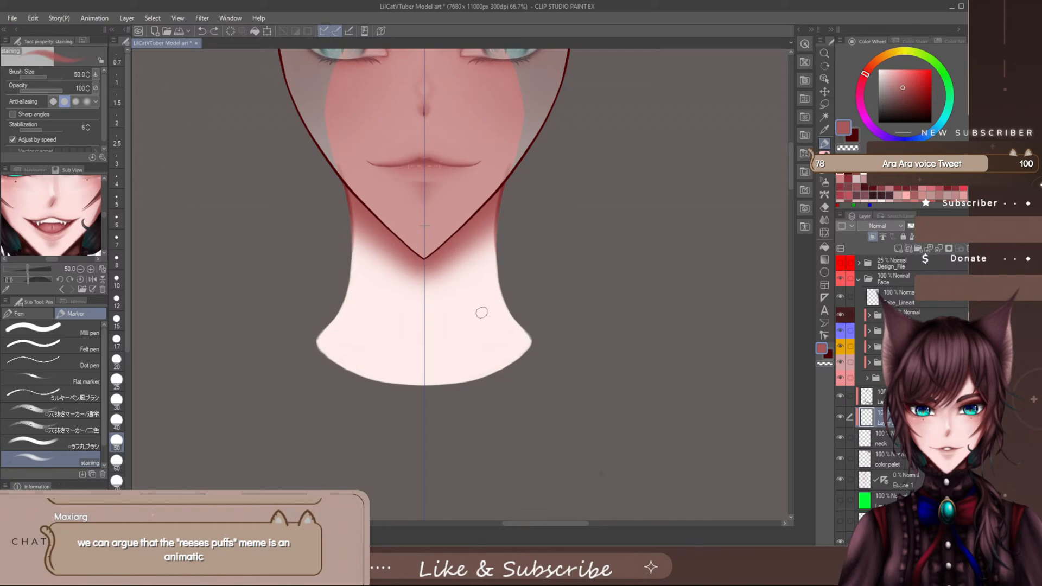
key(ctrl+z)
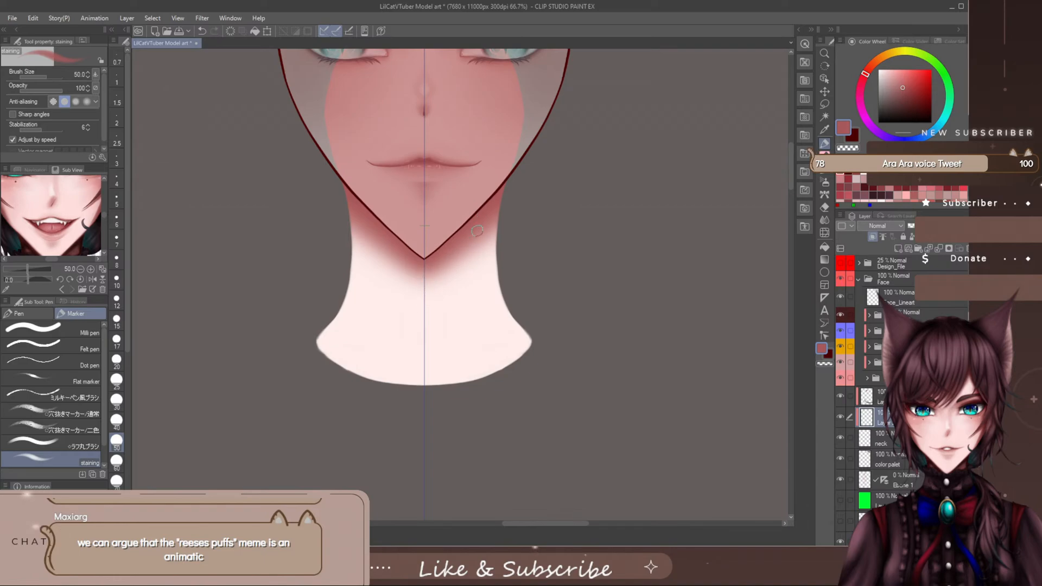
drag(473, 235, 470, 269)
key(ctrl+z)
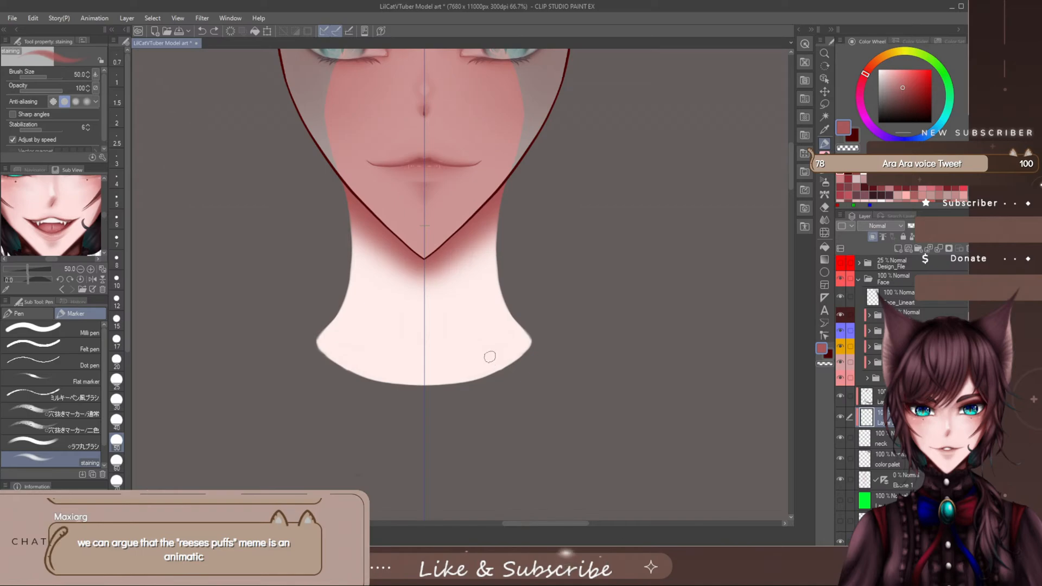
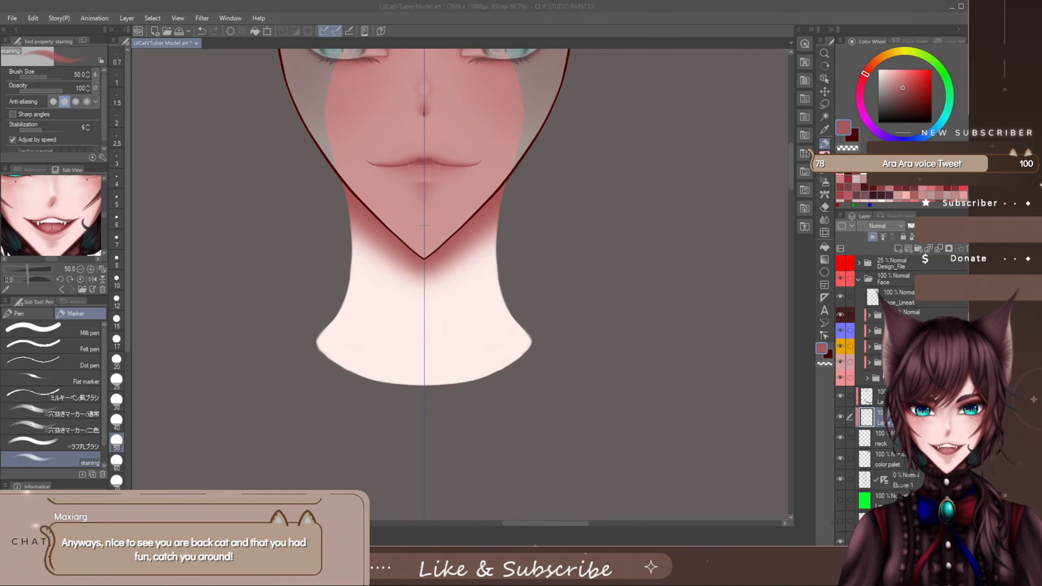
- Restore the face's base skin folder to full opacity, leaving the neck below the jaw in view
click(872, 379)
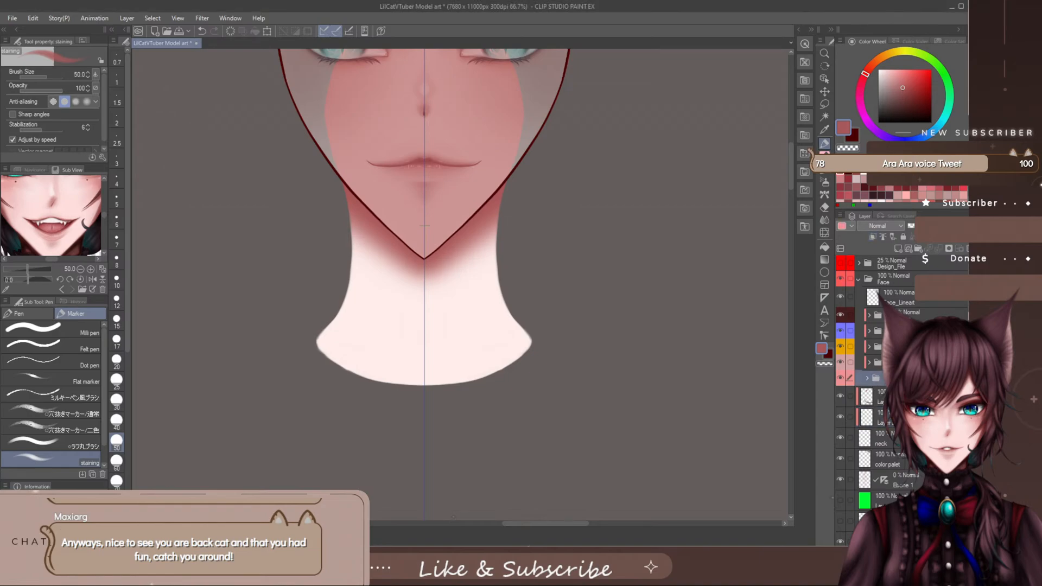
click(948, 226)
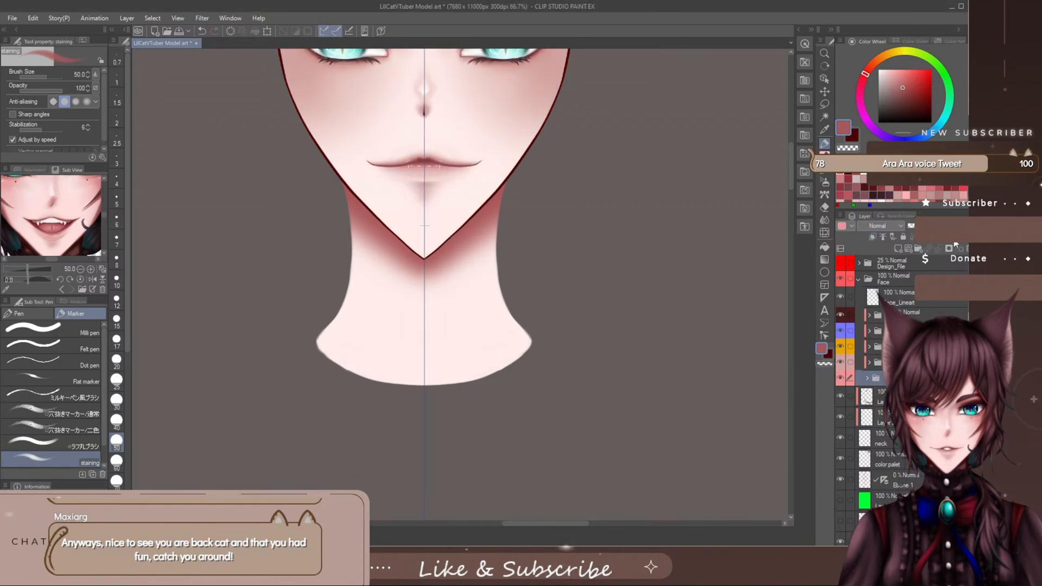
scroll(790, 167, up, 4)
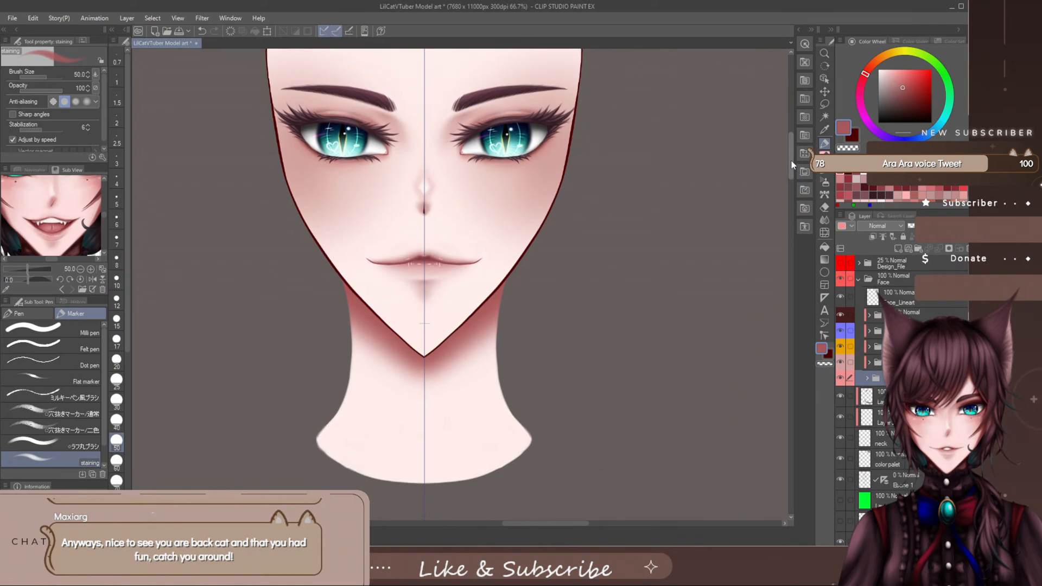
drag(792, 166, 790, 164)
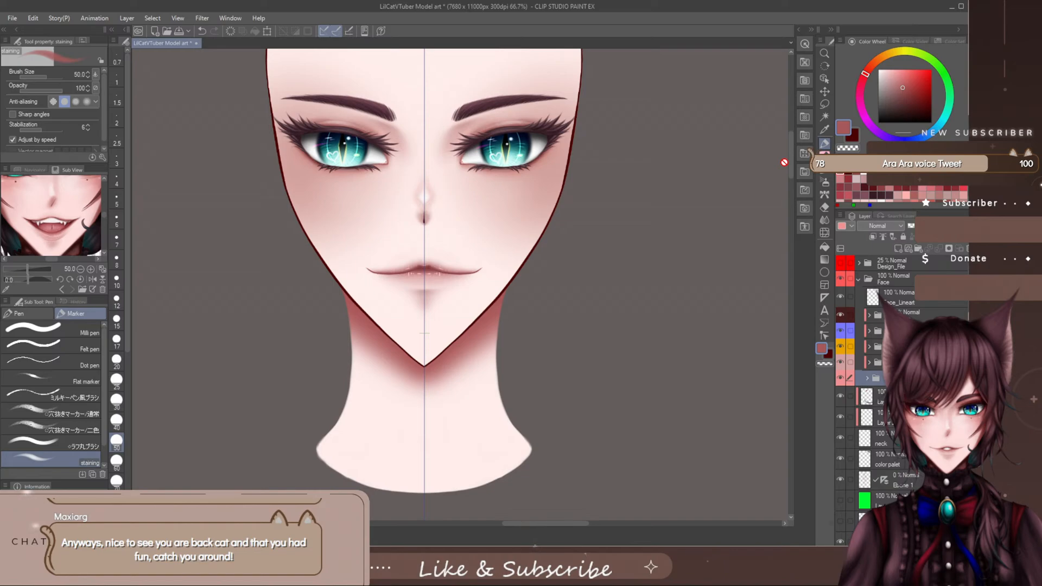
- Toggle the Multiply jaw shadow off and on to compare it, and reselect the neck detail layer beneath it
click(866, 397)
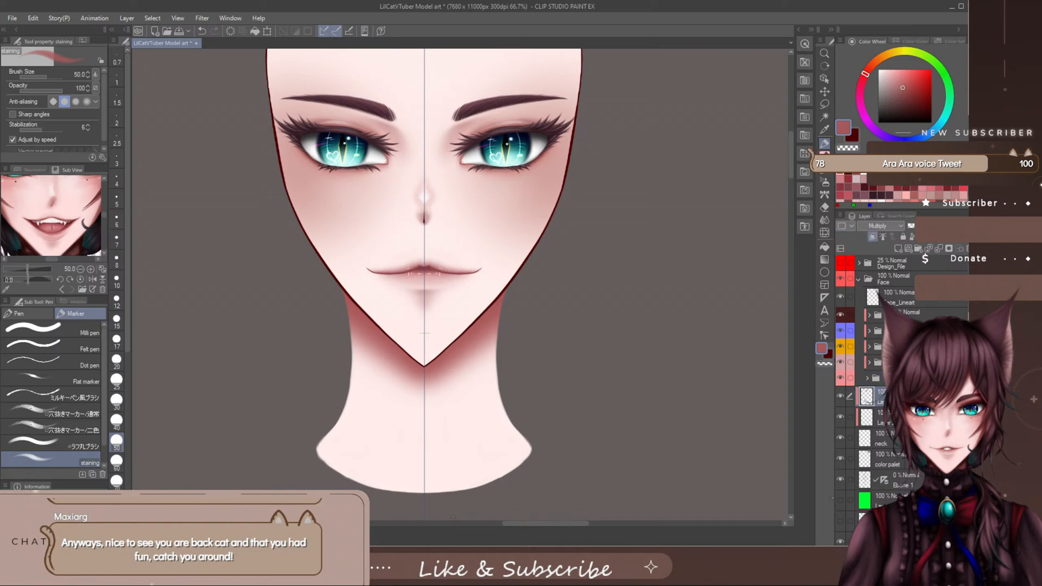
click(840, 396)
click(840, 396)
click(867, 417)
- Try mirrored test scribbles in the current red on the lower neck, and undo them
drag(423, 428, 487, 445)
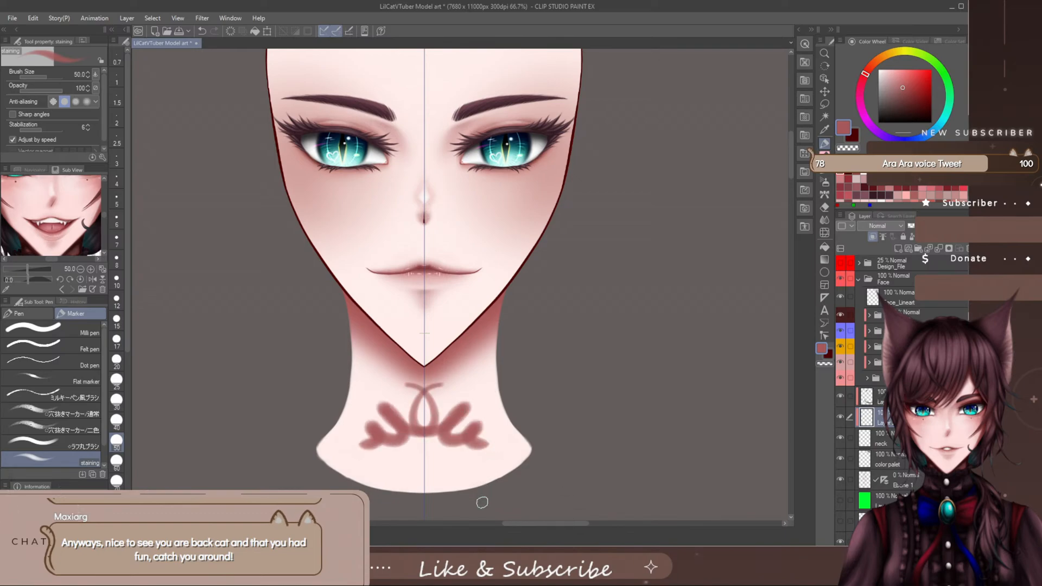
key(ctrl+z)
mouse_move(468, 412)
mouse_down()
mouse_move(452, 433)
mouse_move(473, 424)
mouse_up()
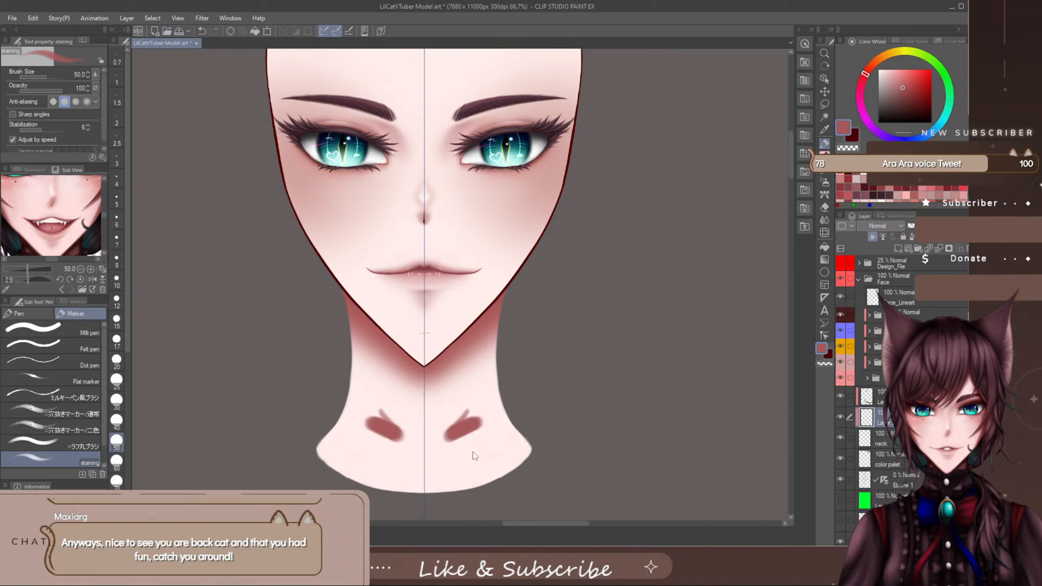
key(ctrl+z)
- Choose a lighter, less saturated red for the staining marker, testing it on the lower neck and undoing the test strokes
click(903, 83)
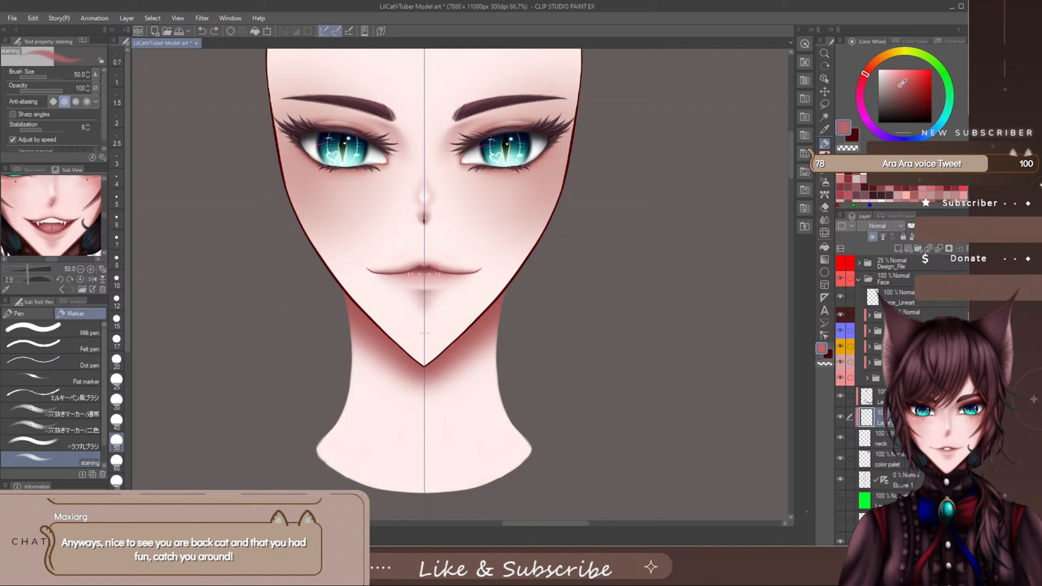
drag(463, 403, 461, 431)
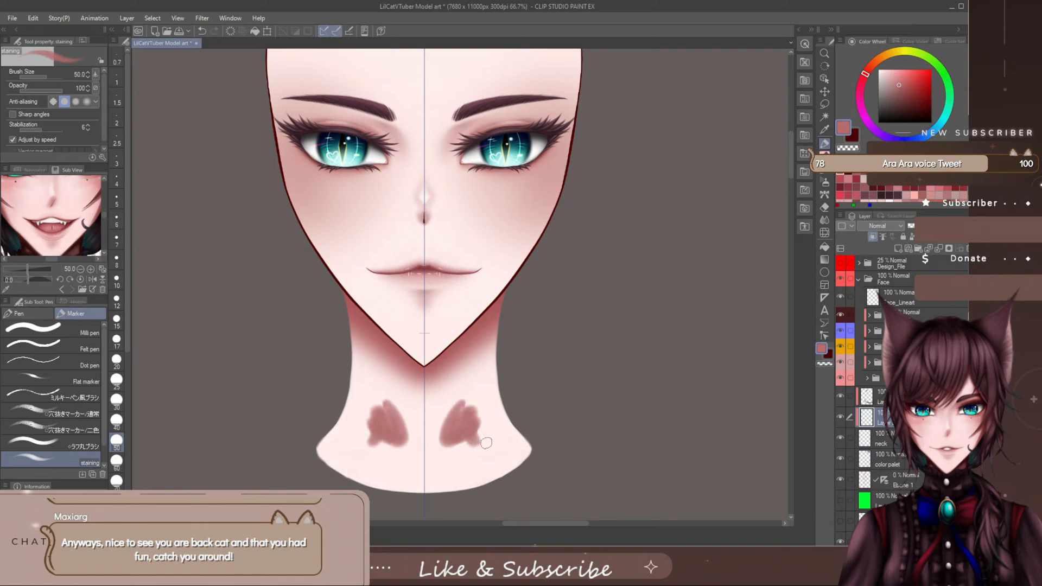
key(ctrl+z)
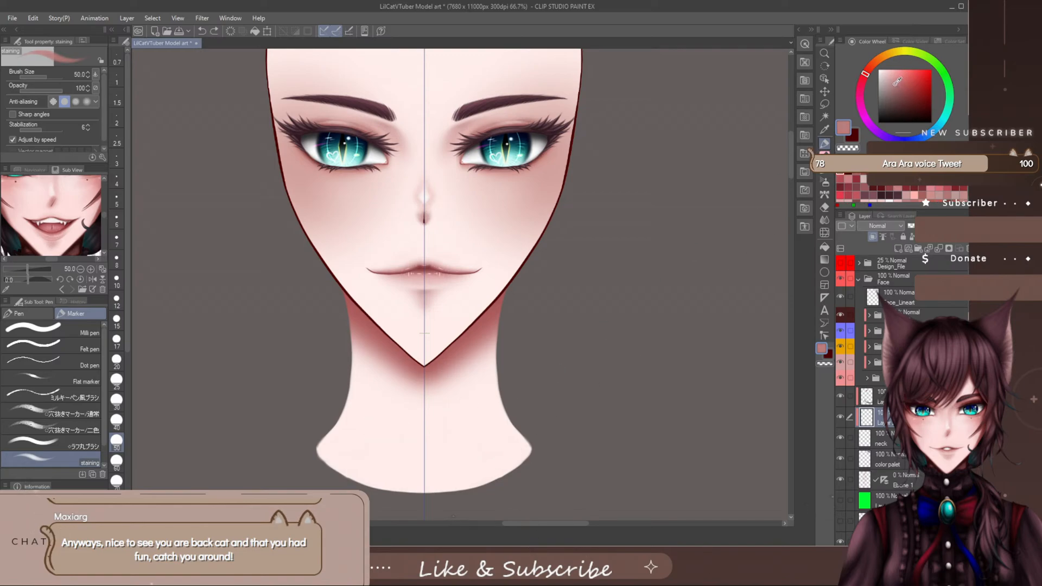
drag(472, 426, 505, 461)
key(ctrl+z)
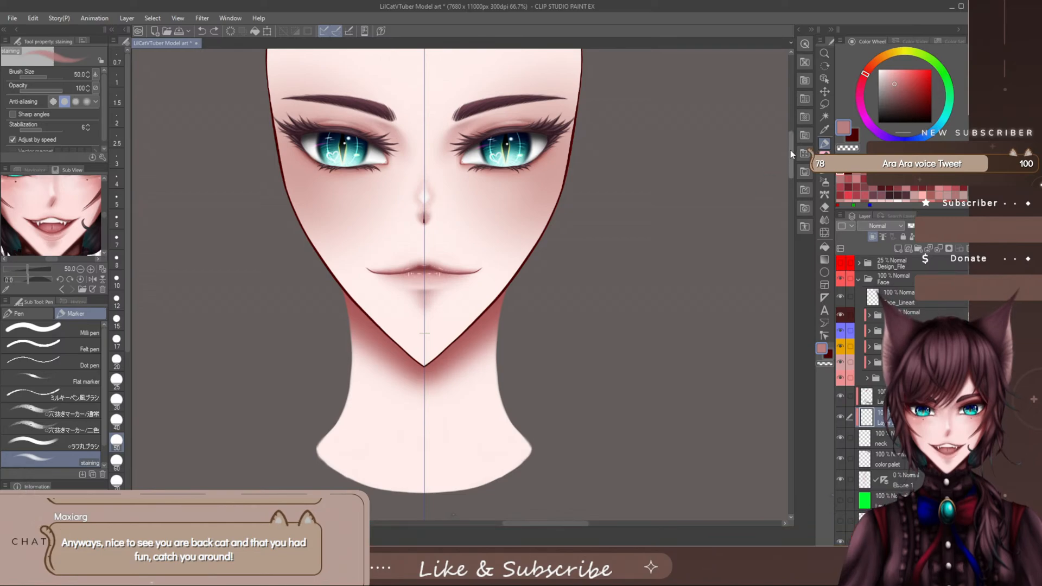
- Try thin mirrored muscle strokes running from beneath the jaw down the inner neck, and undo them
drag(790, 150, 790, 159)
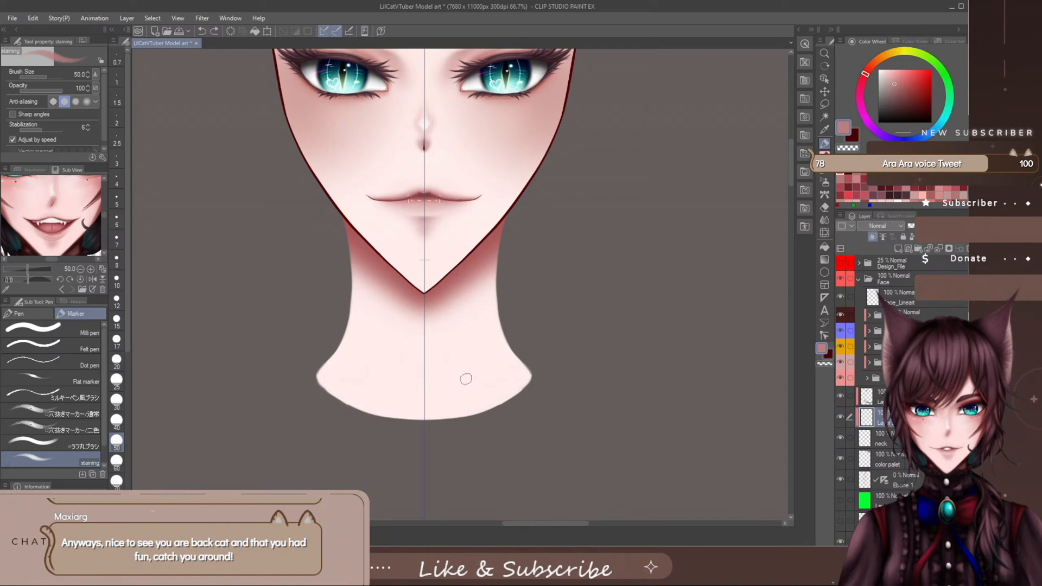
drag(464, 306, 468, 278)
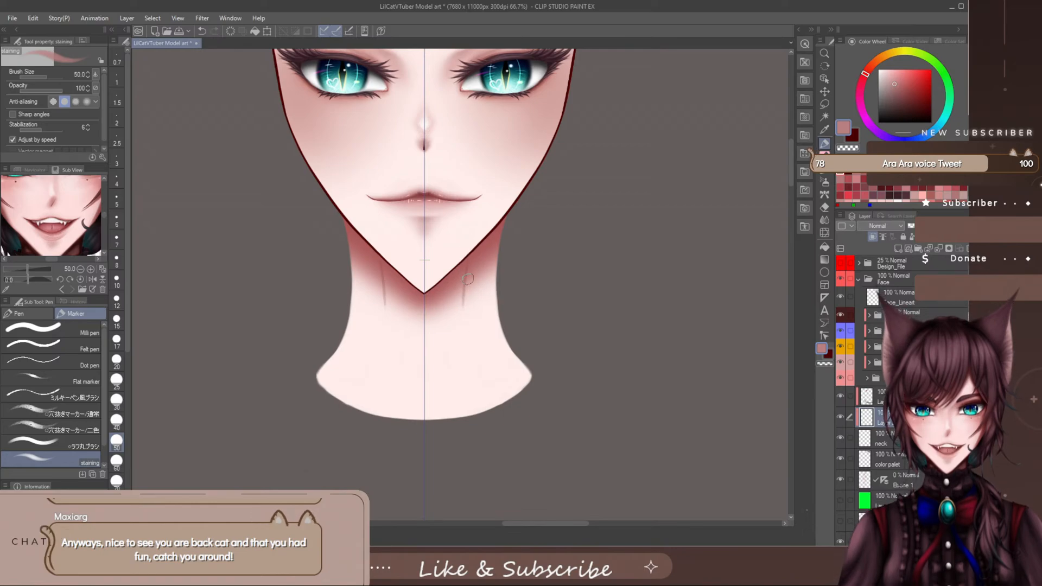
drag(482, 231, 461, 329)
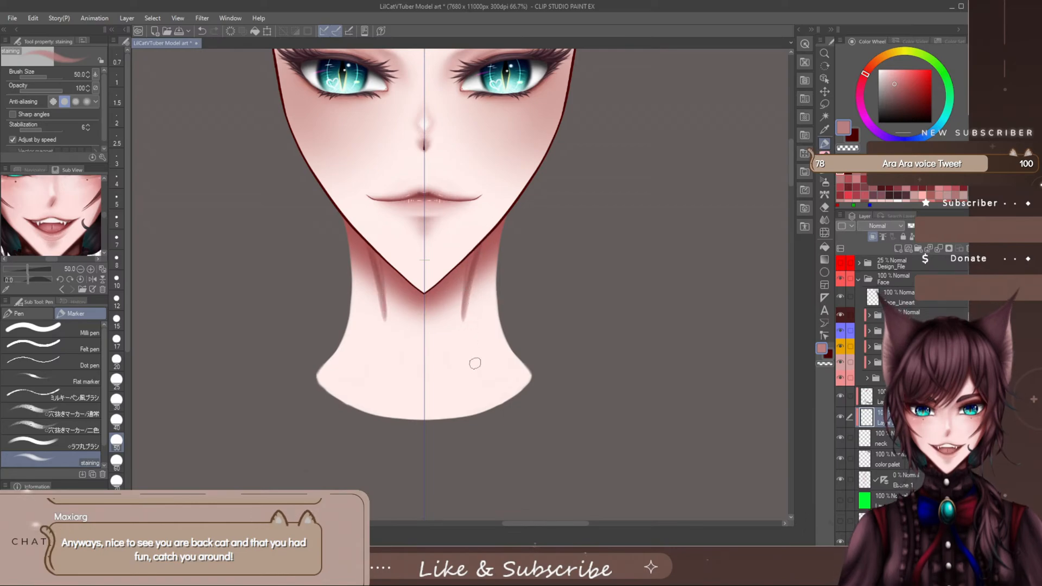
key(ctrl+z)
key(ctrl+z)
key(ctrl+z)
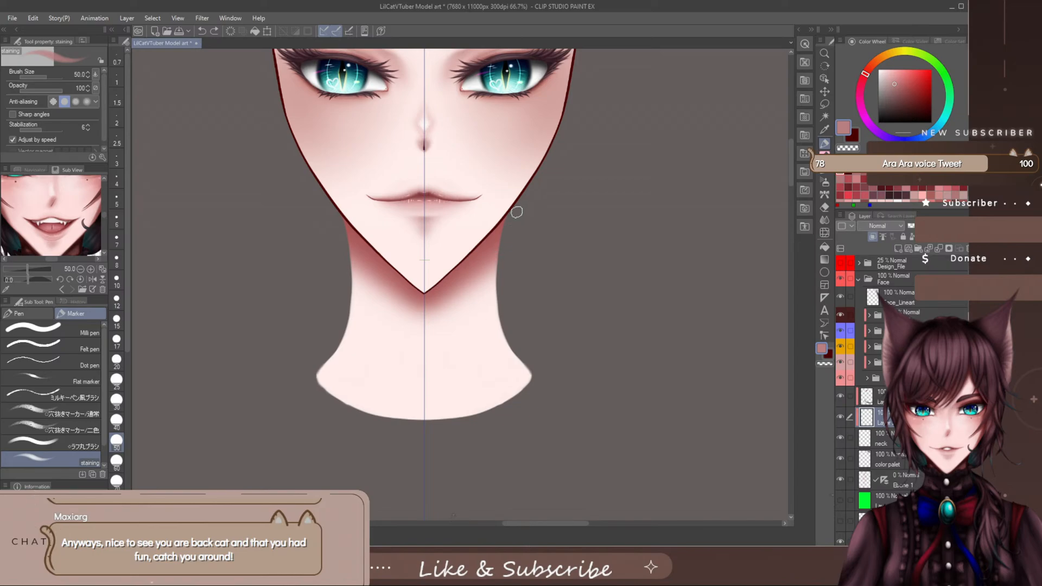
- Try shading the outer neck directly under the jawline and a short stroke beneath the chin, and undo both
drag(460, 270, 505, 219)
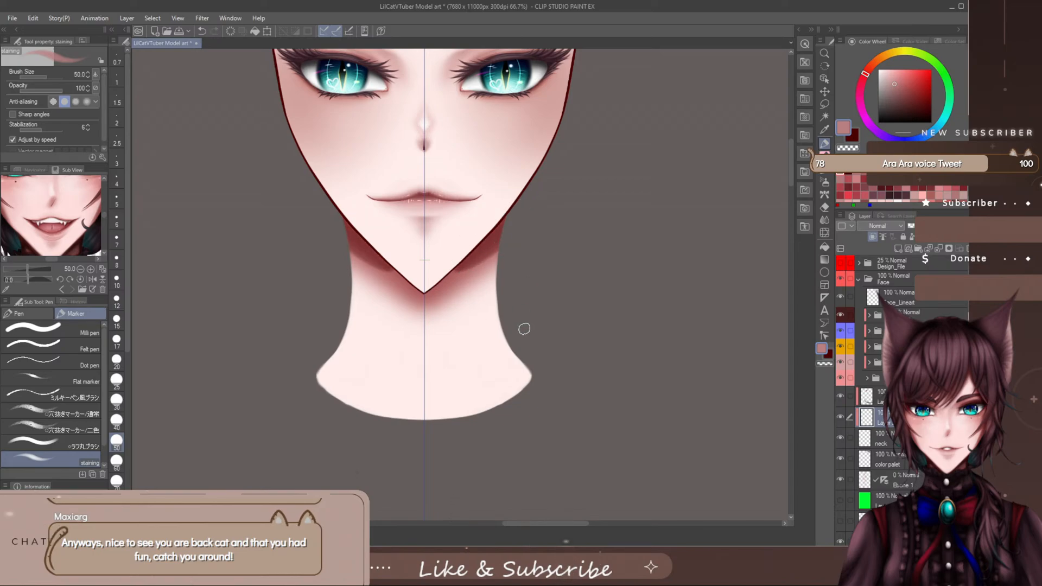
key(ctrl+z)
drag(789, 166, 791, 158)
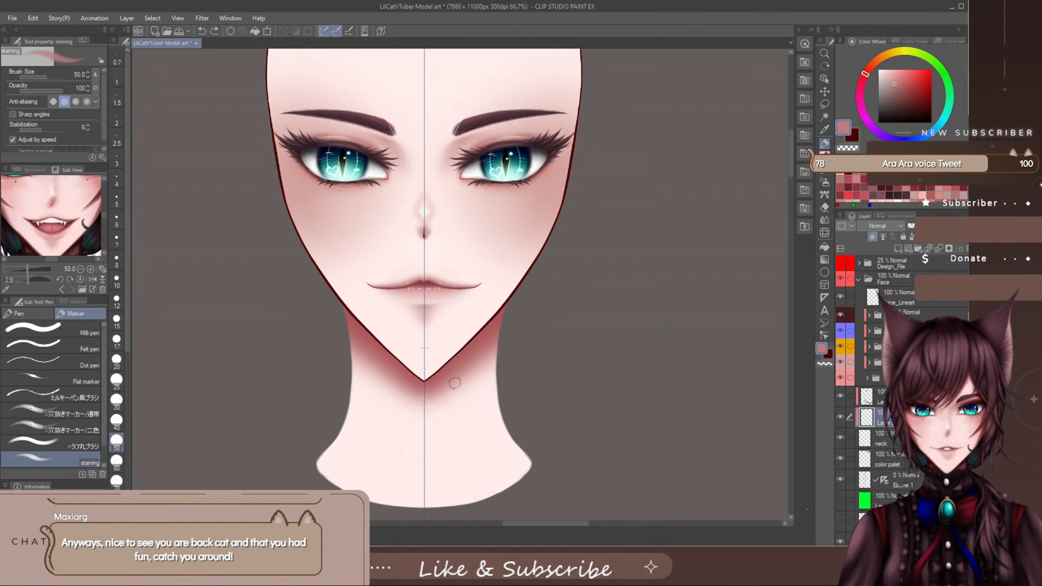
mouse_move(430, 398)
mouse_down()
mouse_move(425, 413)
mouse_move(435, 386)
mouse_up()
key(ctrl+z)
key(ctrl+z)
- Try slanted mirrored muscle strokes from the sides of the jaw, check the reference image's neck area, and undo the strokes
mouse_move(485, 334)
mouse_down()
mouse_move(475, 360)
mouse_move(485, 330)
mouse_move(468, 390)
mouse_up()
drag(104, 215, 103, 219)
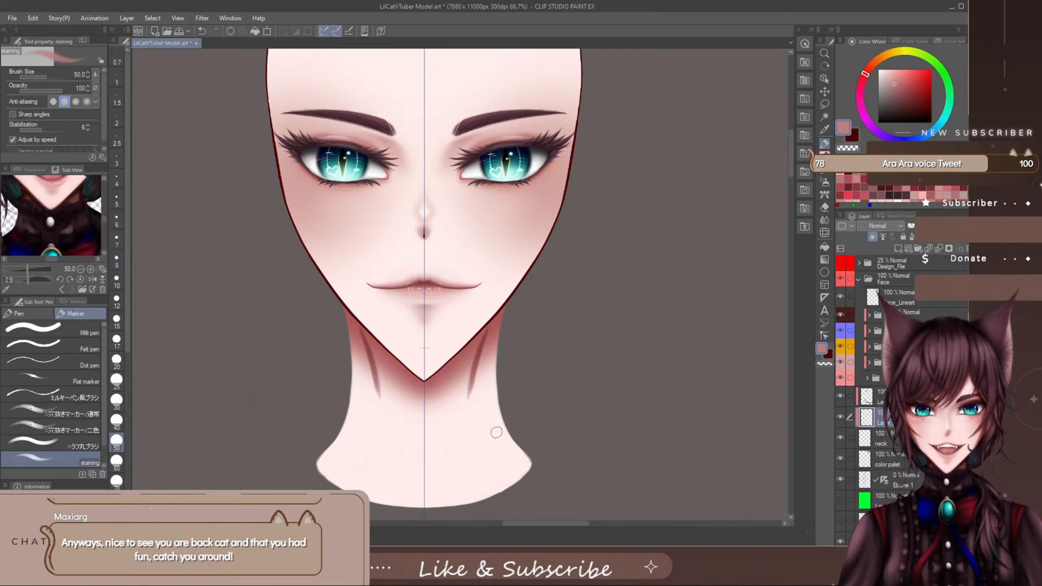
key(ctrl+z)
key(ctrl+z)
key(ctrl+z)
key(ctrl+z)
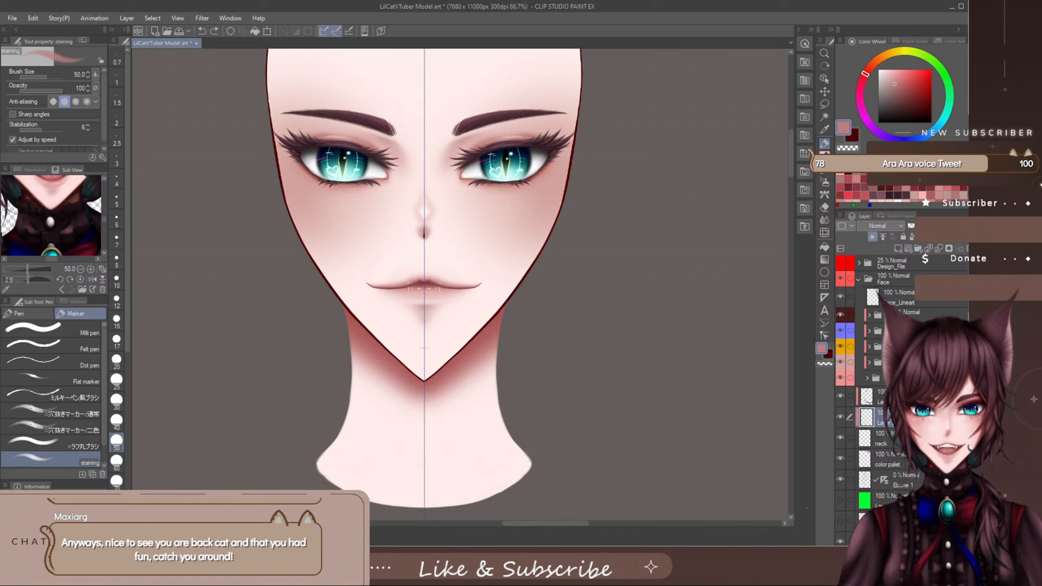
- Expand the Mouth folder and hide the upper and lower lip base layers and their line layers to expose the open mouth
click(870, 362)
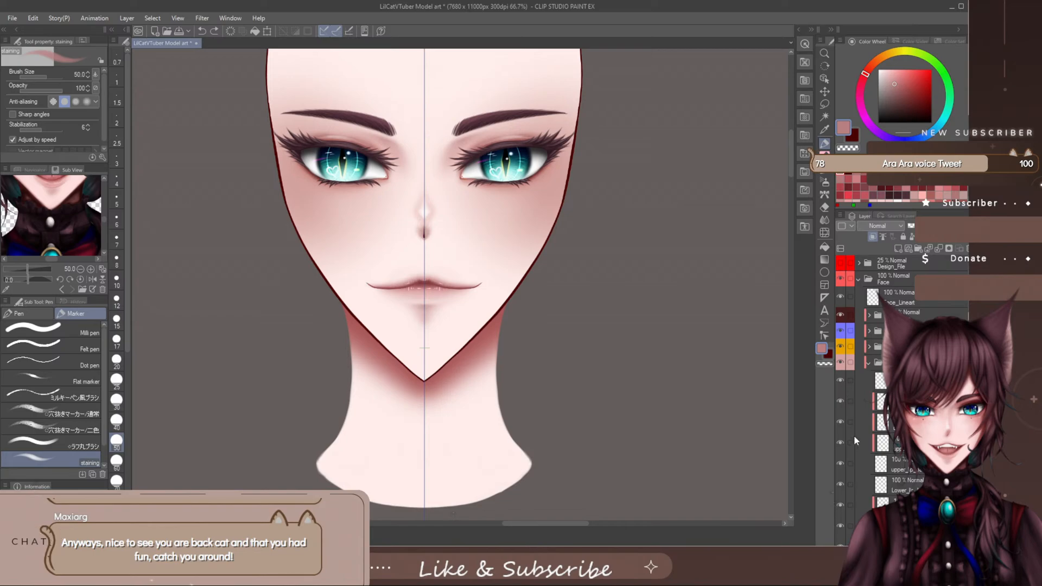
click(839, 462)
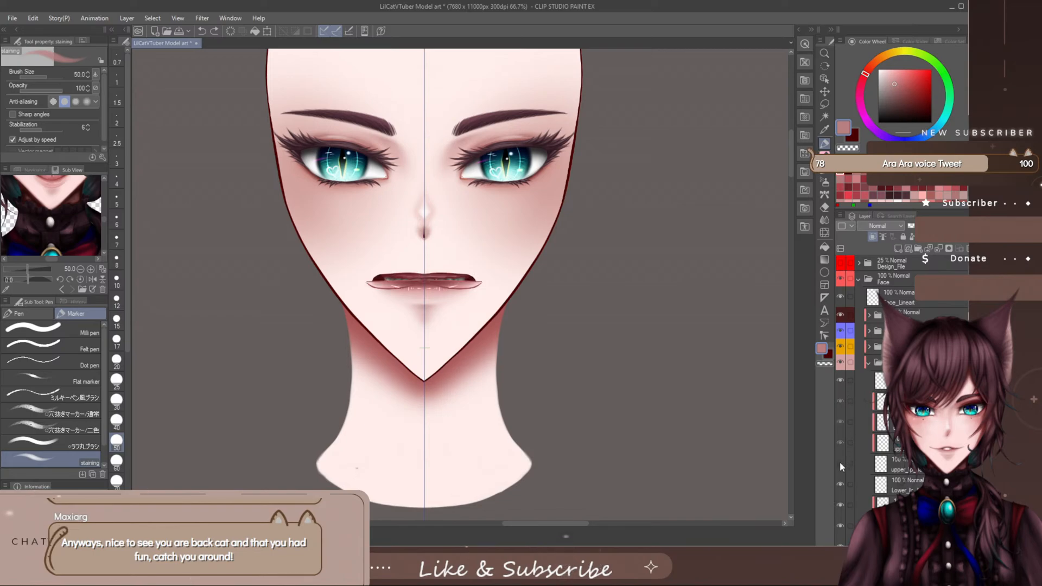
scroll(839, 461, down, 3)
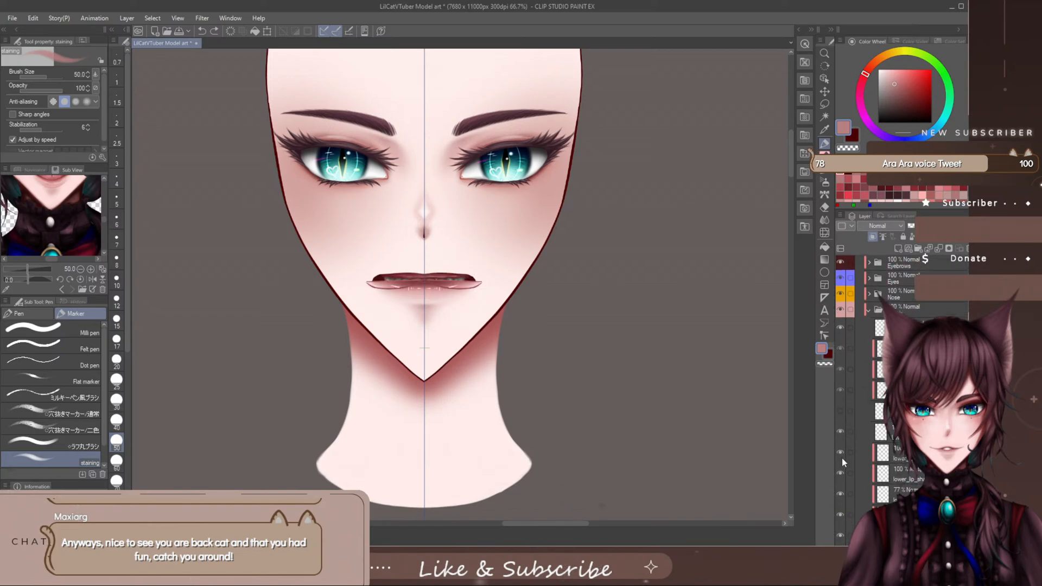
click(841, 429)
scroll(842, 429, down, 3)
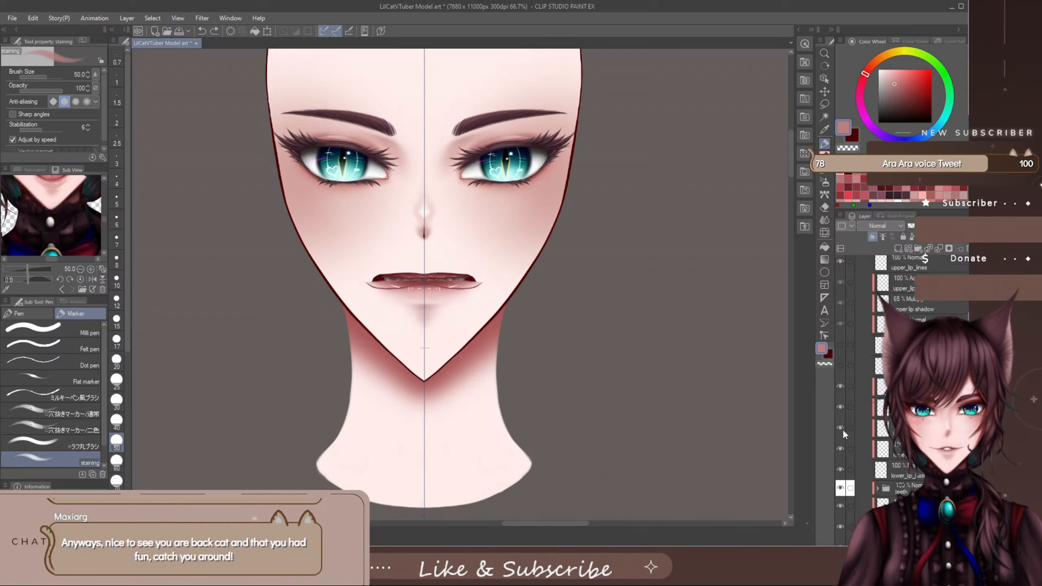
click(841, 473)
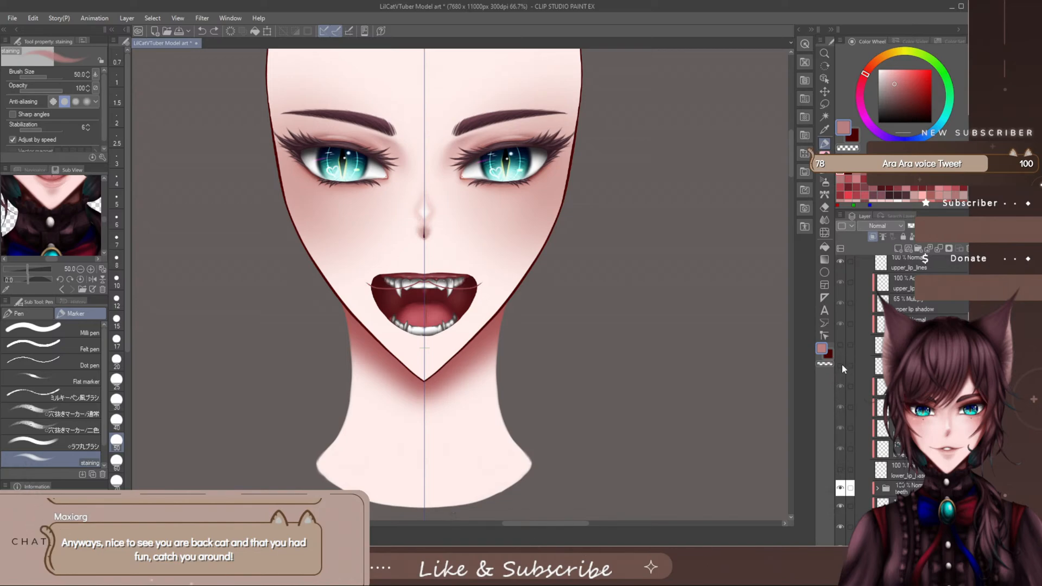
scroll(842, 363, up, 2)
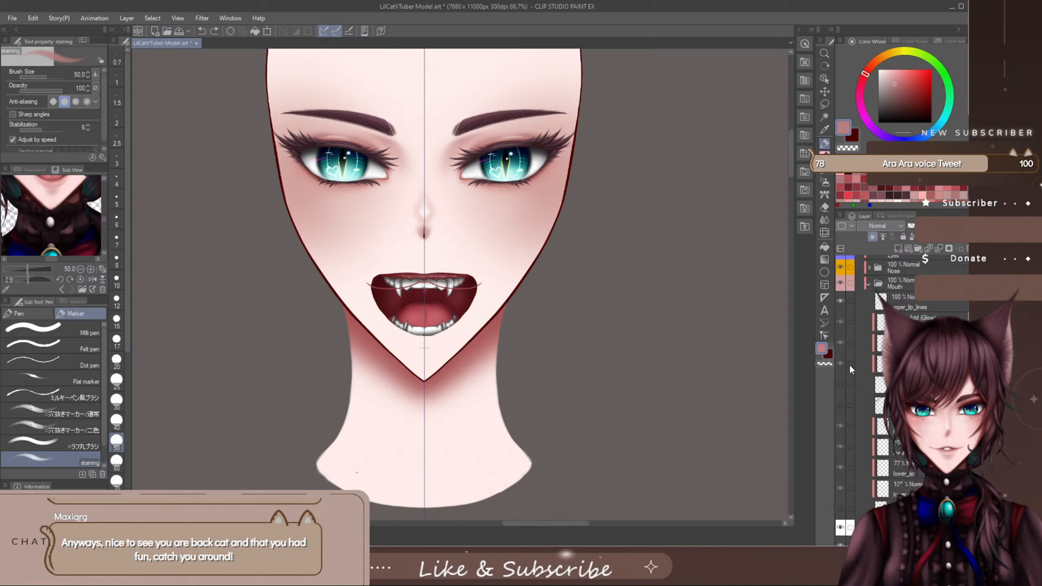
click(839, 301)
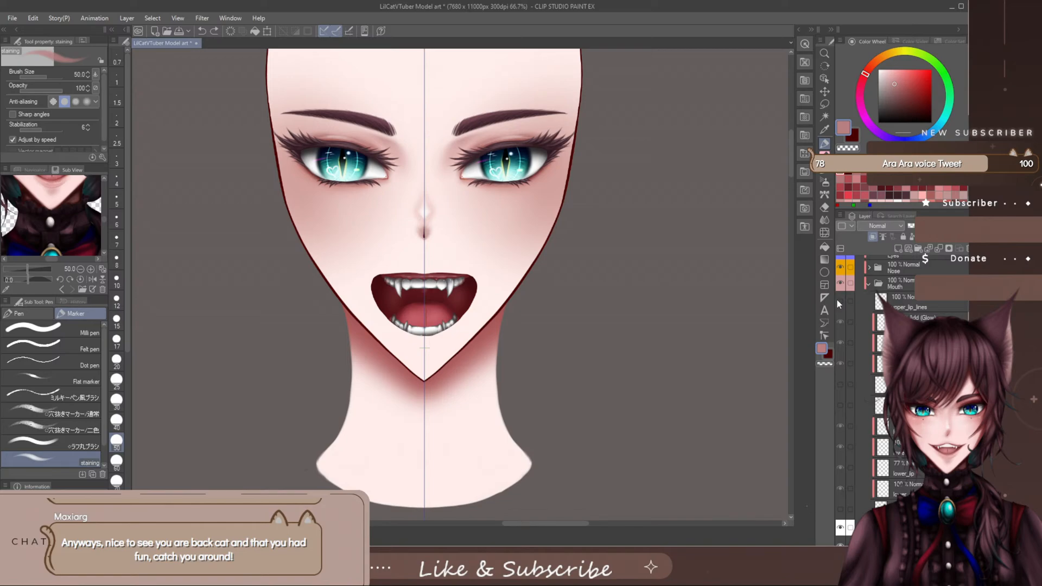
- Examine the fangs, tongue and open mouth up close, and show the upper lip lines and both lip base layers again
scroll(443, 320, up, 5)
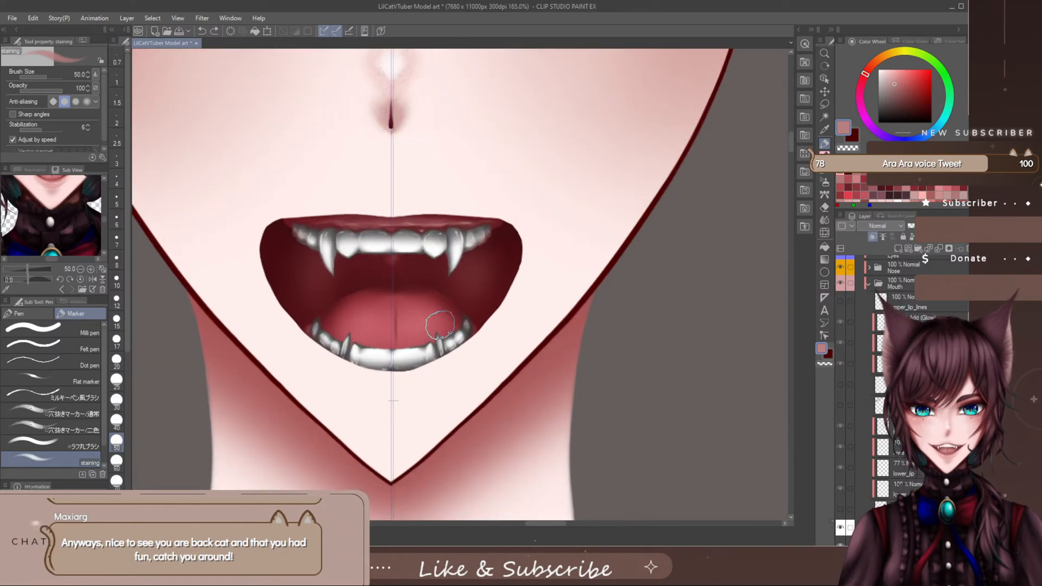
scroll(439, 325, up, 2)
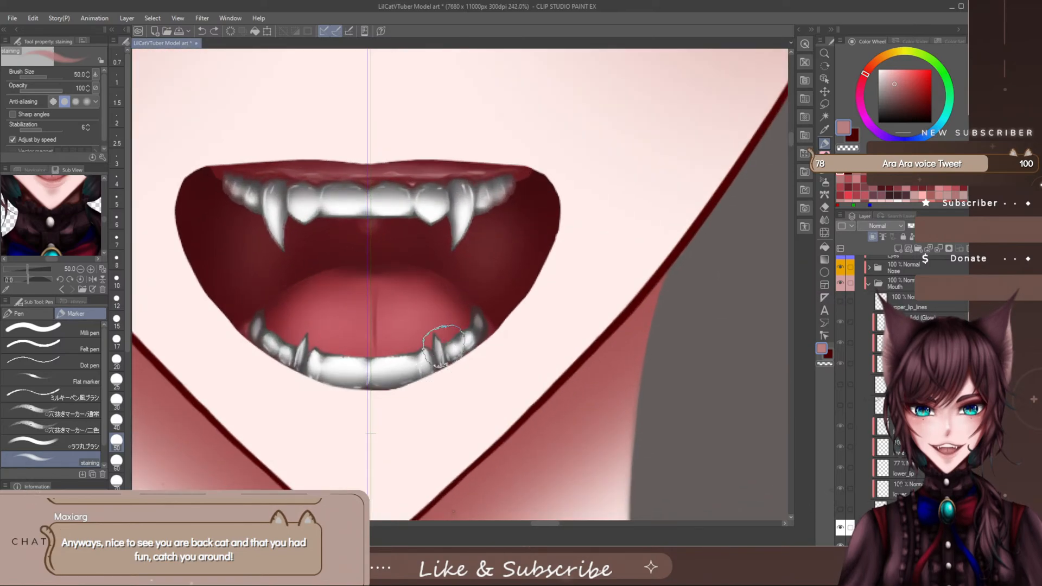
scroll(431, 340, down, 6)
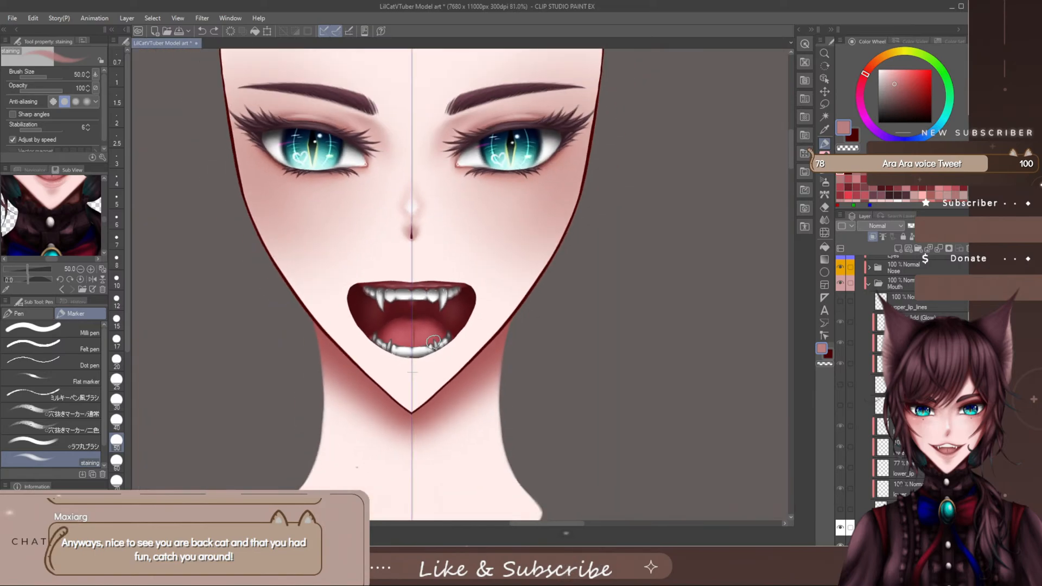
scroll(433, 342, down, 2)
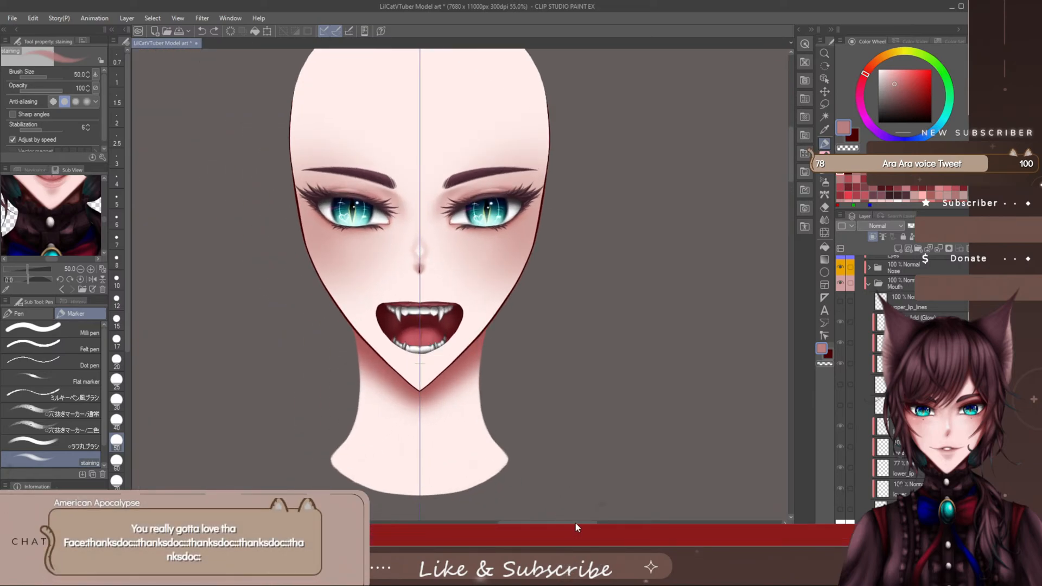
drag(575, 522, 571, 520)
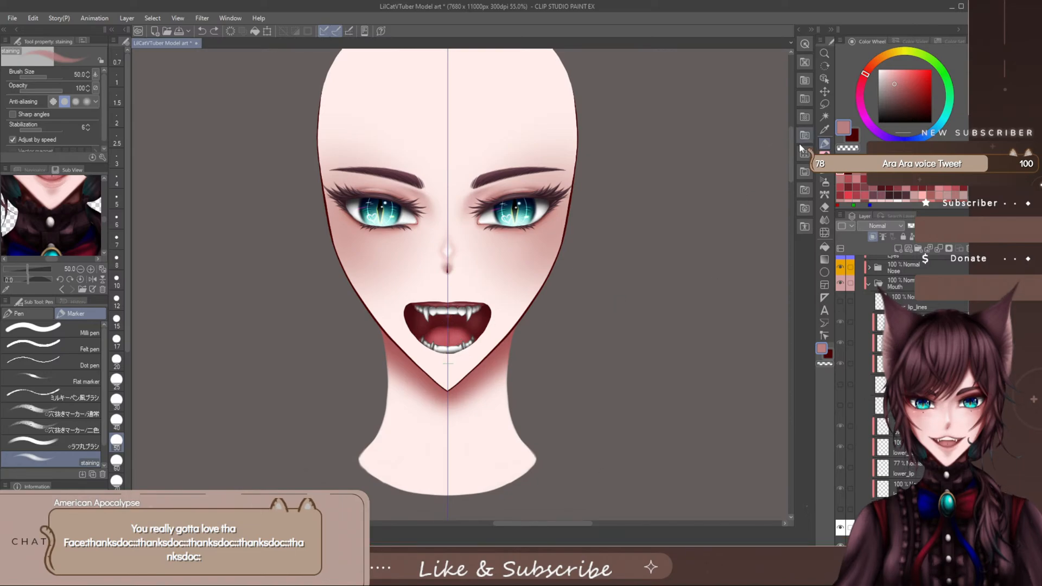
drag(790, 153, 792, 161)
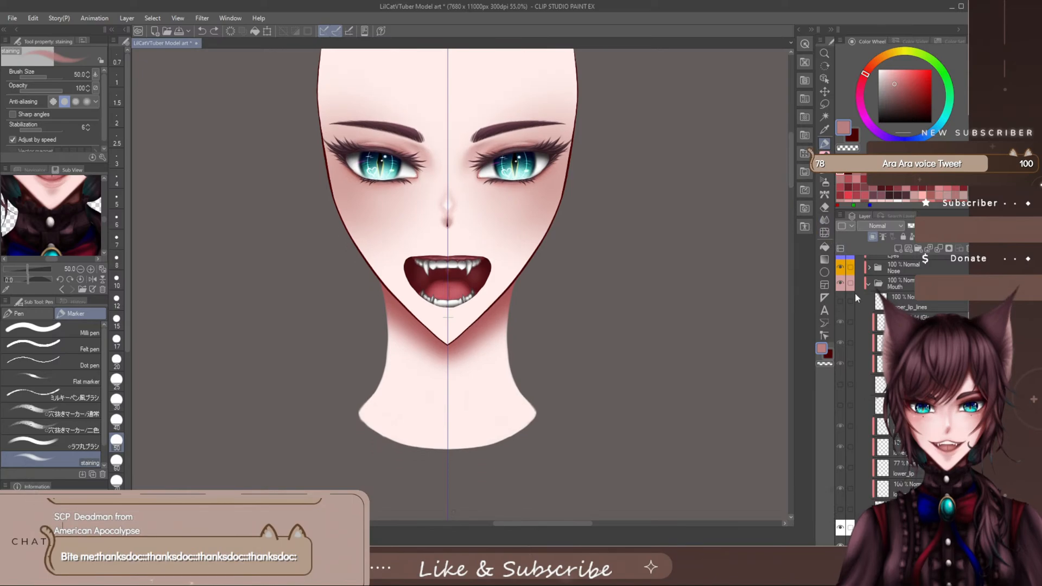
click(840, 301)
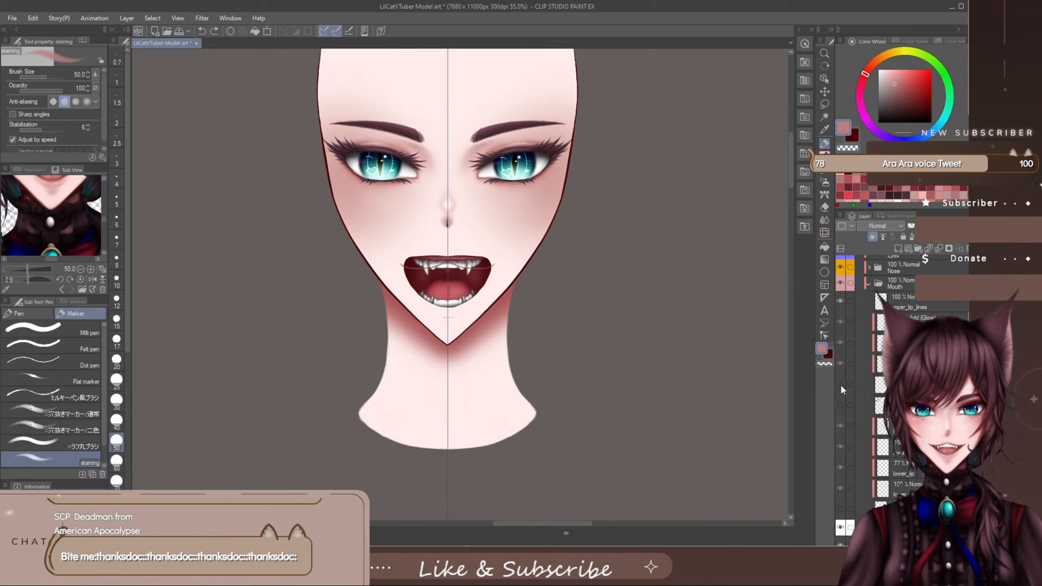
click(841, 385)
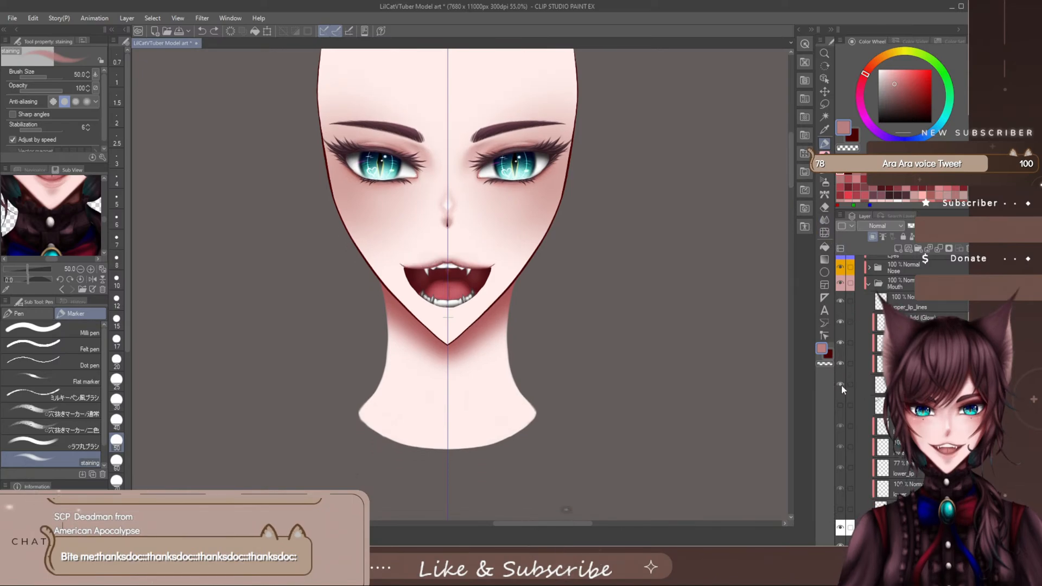
click(840, 505)
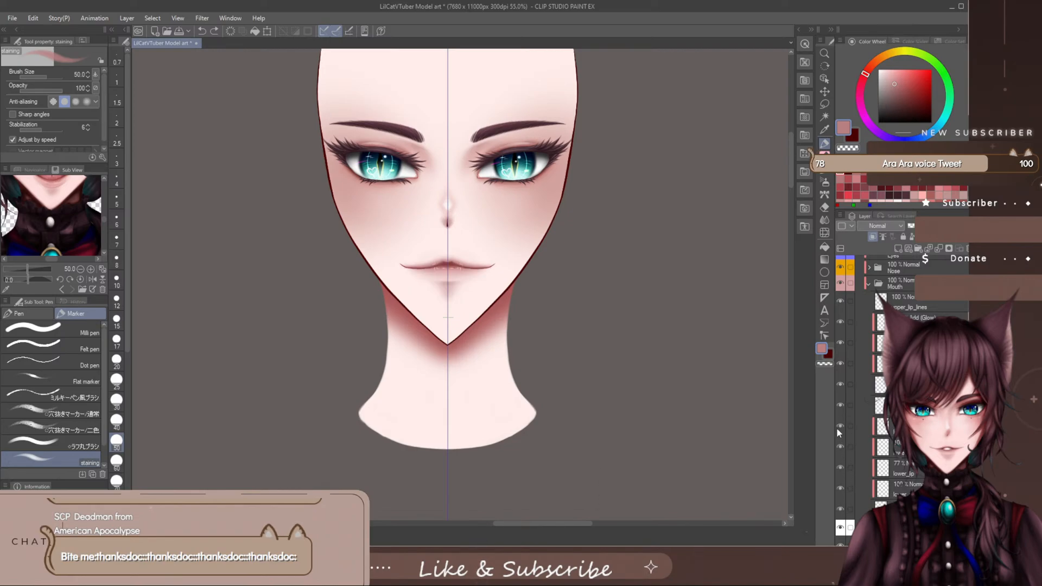
- Collapse the Mouth folder in the layer list
scroll(513, 374, up, 2)
scroll(855, 467, down, 3)
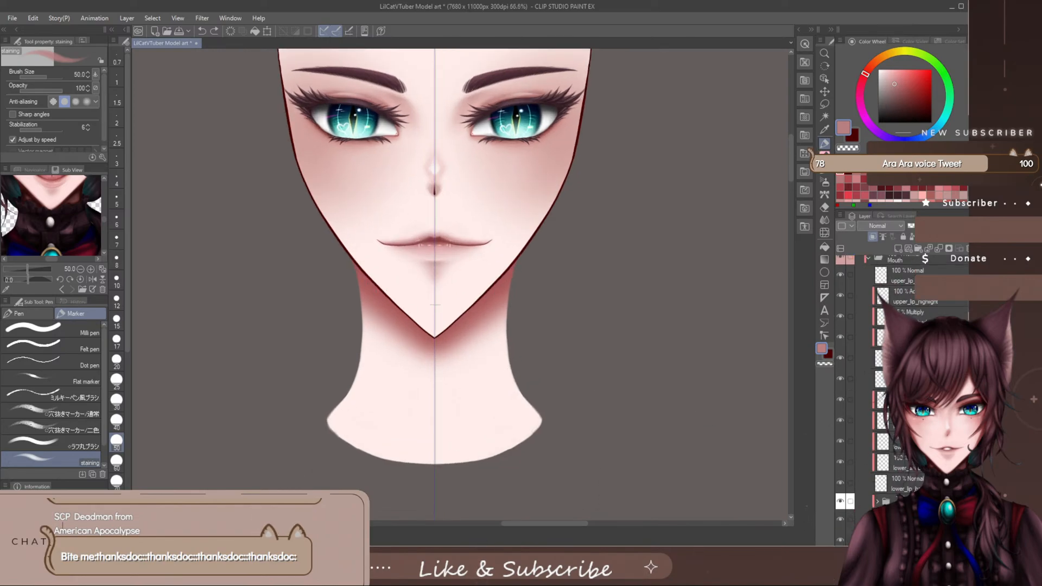
scroll(850, 276, up, 5)
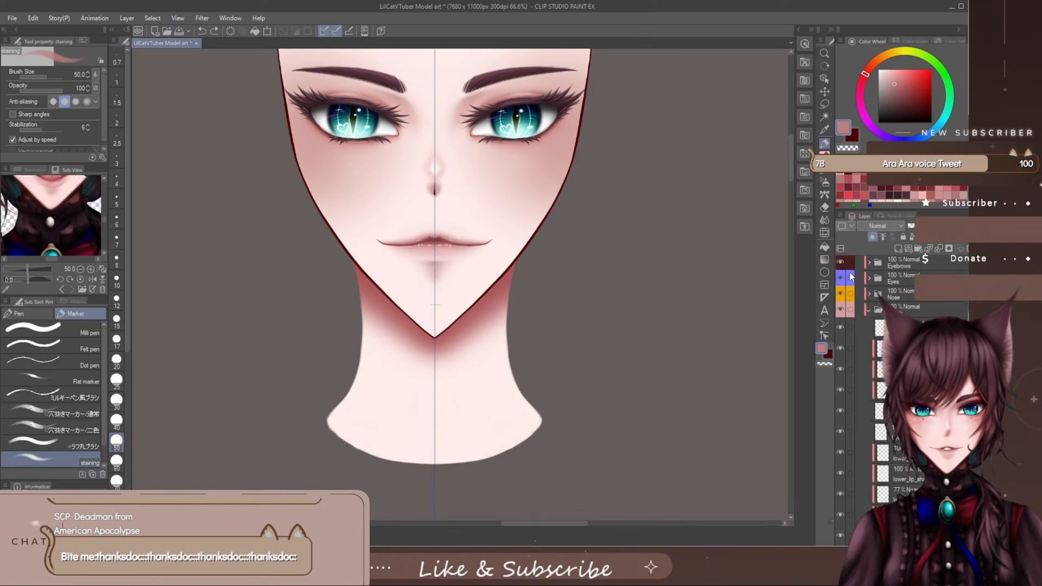
click(871, 308)
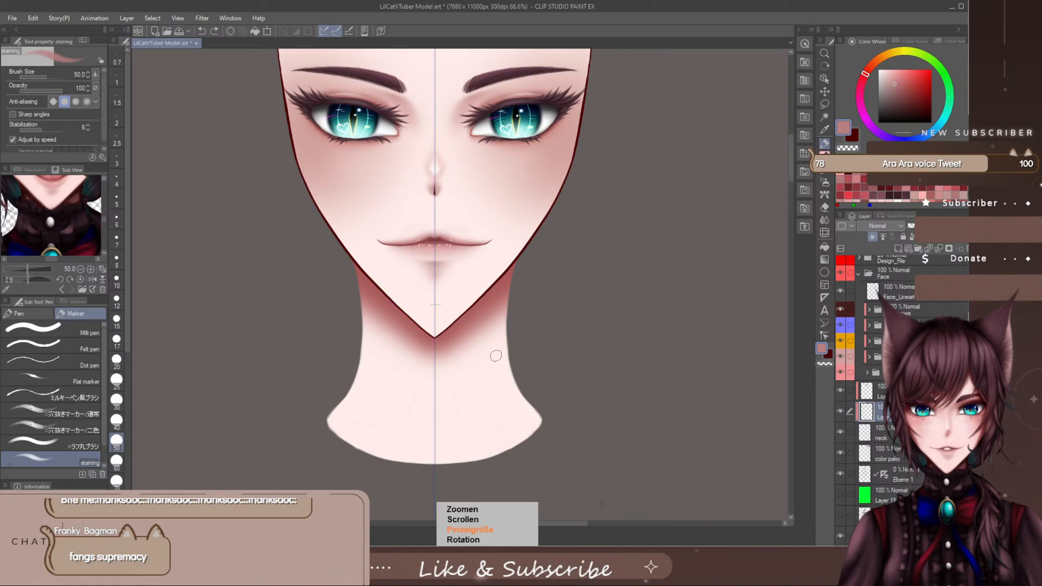
- Enlarge the staining brush to 200, try shading the neck broadly beneath the jaw, and undo the shading
key(])
key(])
key(])
key(])
key(])
key(])
key(])
key(])
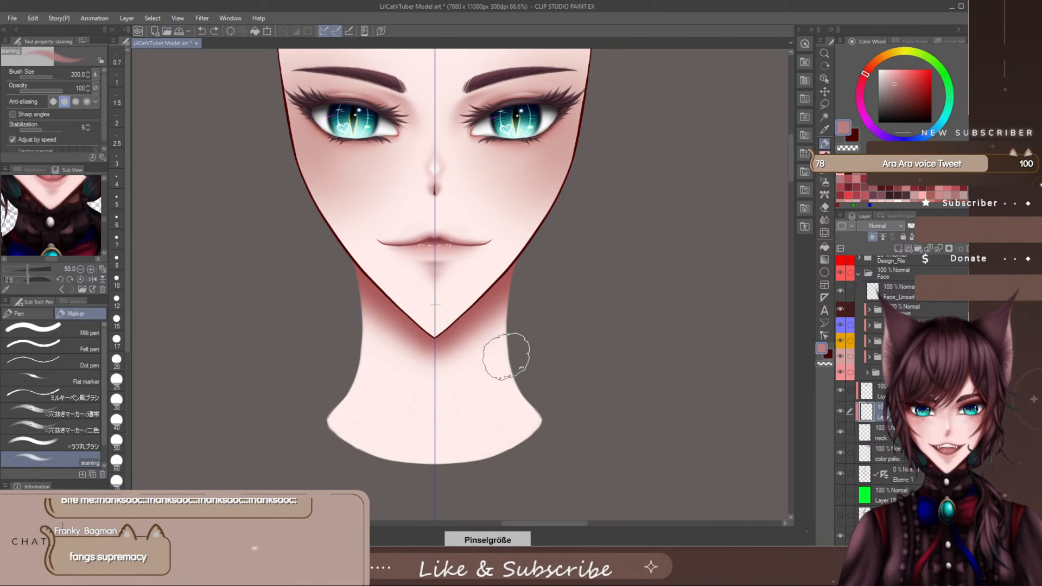
mouse_move(510, 263)
mouse_down()
mouse_move(512, 345)
mouse_move(472, 251)
mouse_move(513, 378)
mouse_move(448, 253)
mouse_move(516, 380)
mouse_move(448, 274)
mouse_move(491, 312)
mouse_move(449, 242)
mouse_move(482, 264)
mouse_move(508, 364)
mouse_move(431, 222)
mouse_move(473, 351)
mouse_move(453, 376)
mouse_move(444, 341)
mouse_up()
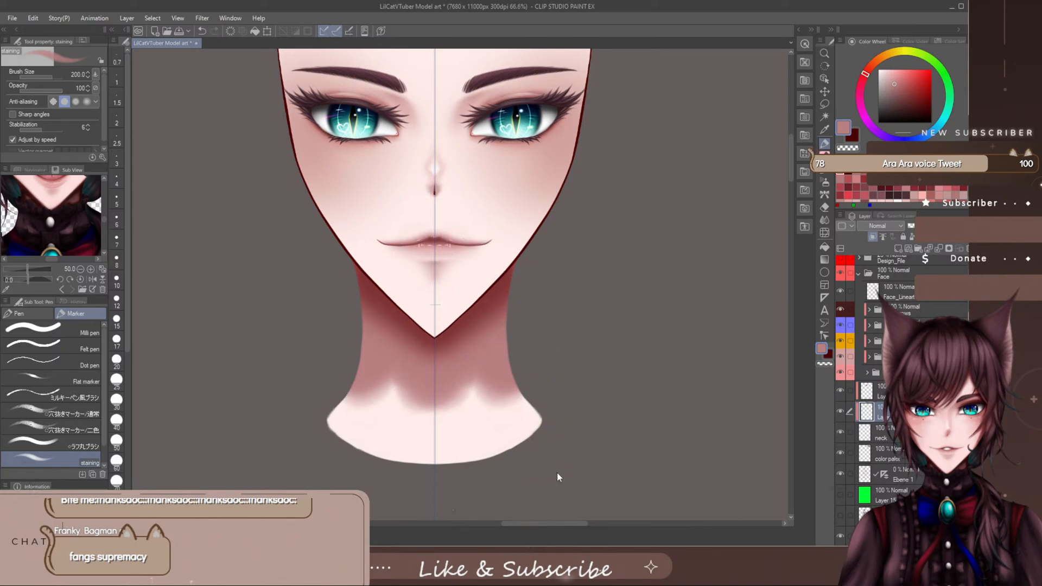
key(ctrl+z)
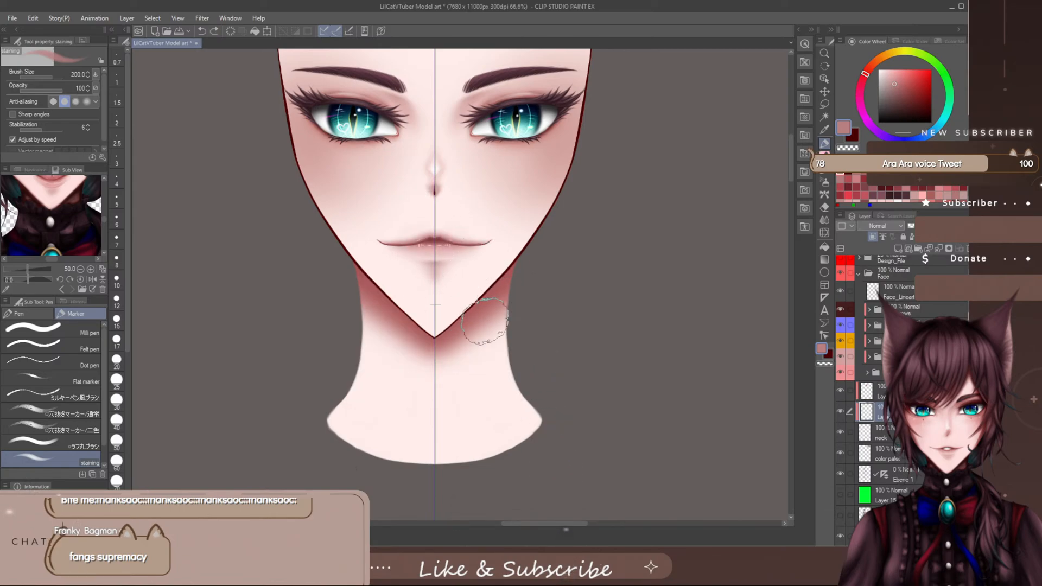
- Pick a lighter pink and extend the soft shadow beneath the jaw, undoing the excess shading over the lower neck
click(891, 81)
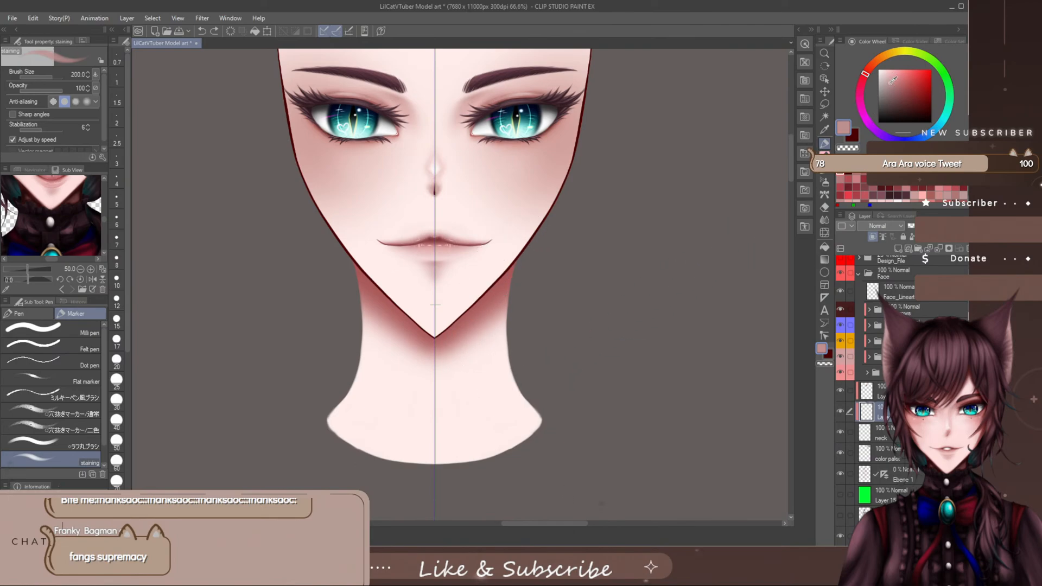
mouse_move(504, 304)
mouse_down()
mouse_move(523, 275)
mouse_move(512, 380)
mouse_move(477, 279)
mouse_move(409, 319)
mouse_up()
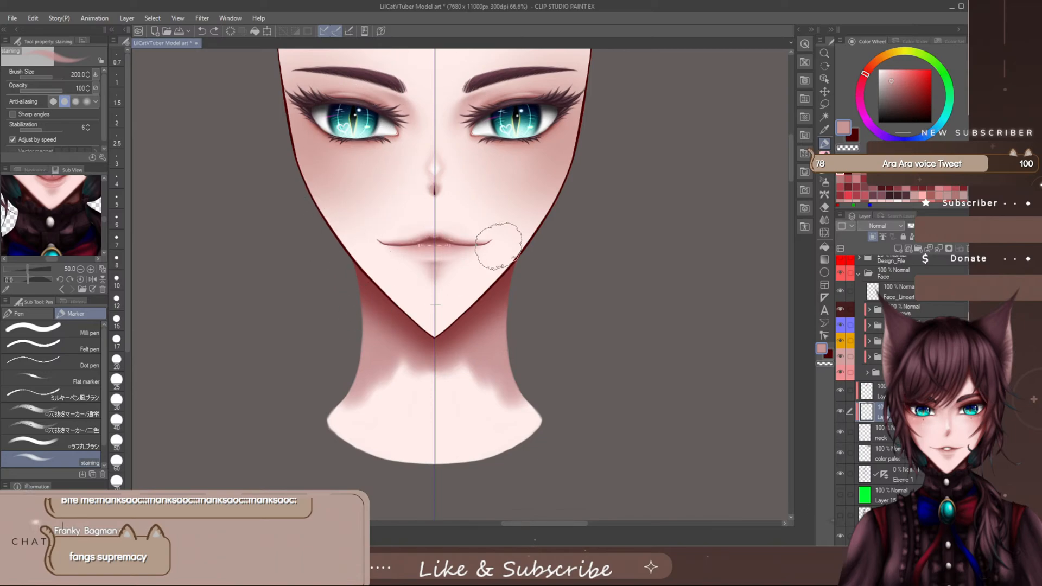
mouse_move(444, 361)
mouse_down()
mouse_move(504, 356)
mouse_move(552, 332)
mouse_move(429, 399)
mouse_move(386, 378)
mouse_move(339, 388)
mouse_move(589, 370)
mouse_move(430, 396)
mouse_move(406, 412)
mouse_move(576, 356)
mouse_up()
mouse_move(460, 429)
mouse_down()
mouse_move(494, 447)
mouse_move(554, 446)
mouse_move(583, 424)
mouse_move(564, 406)
mouse_move(488, 474)
mouse_move(451, 480)
mouse_move(534, 410)
mouse_up()
key(ctrl+z)
key(ctrl+z)
key(ctrl+z)
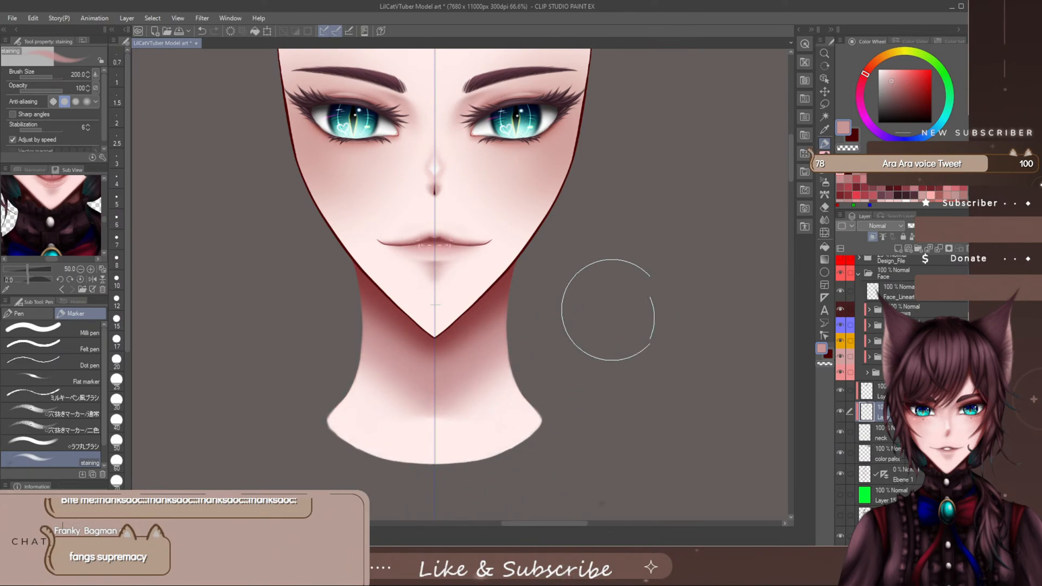
key(ctrl+z)
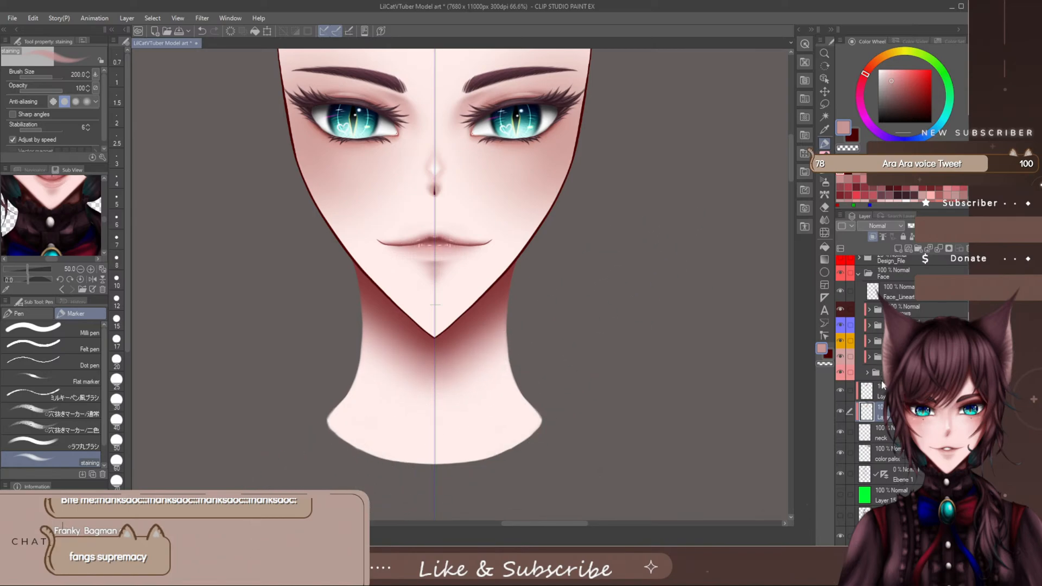
- Merge the upper neck shadow layer with the shading layer below it and check the whole head
click(876, 390)
click(938, 249)
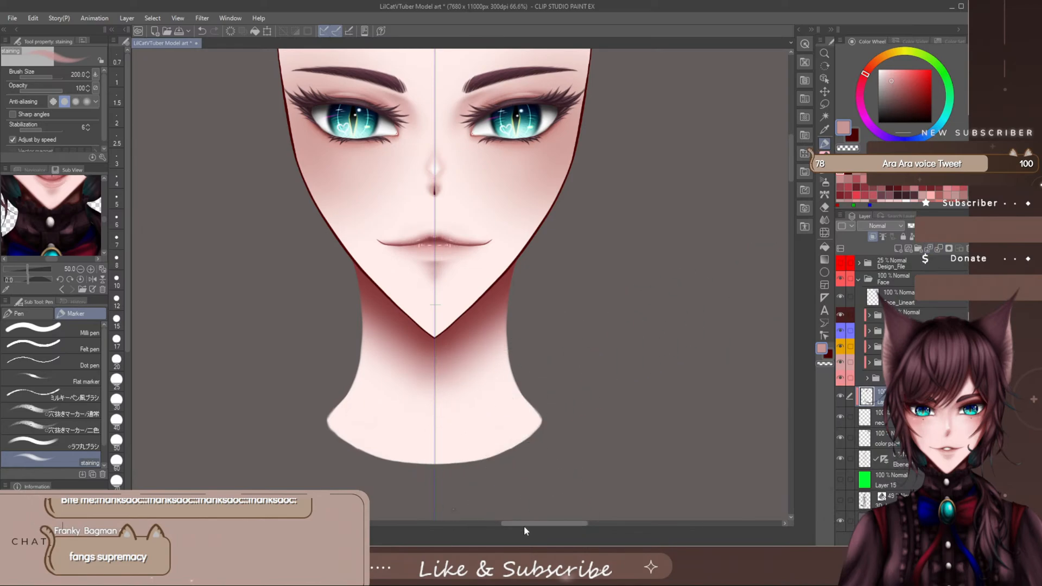
drag(523, 525, 518, 525)
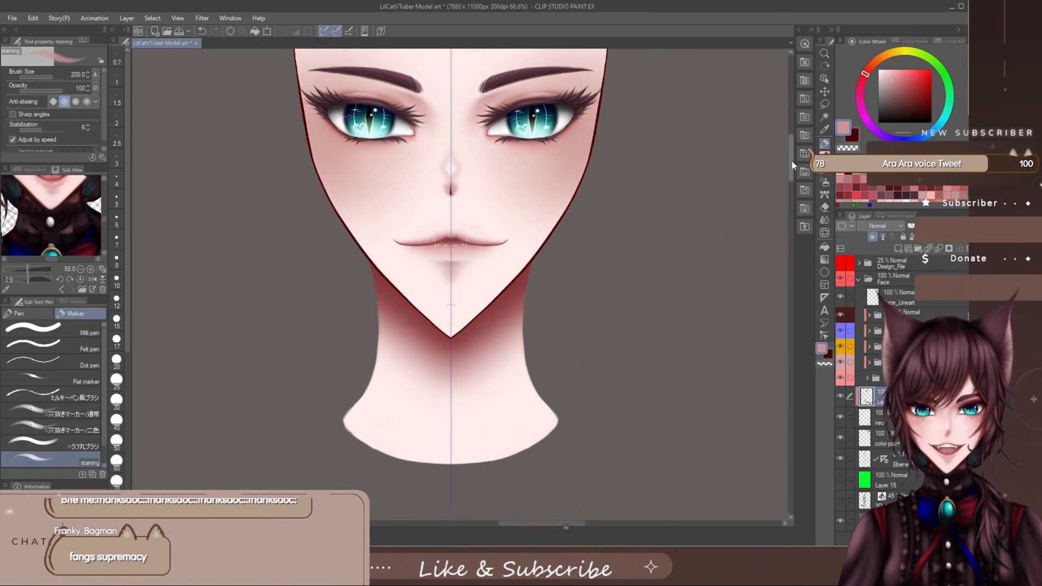
drag(792, 160, 793, 151)
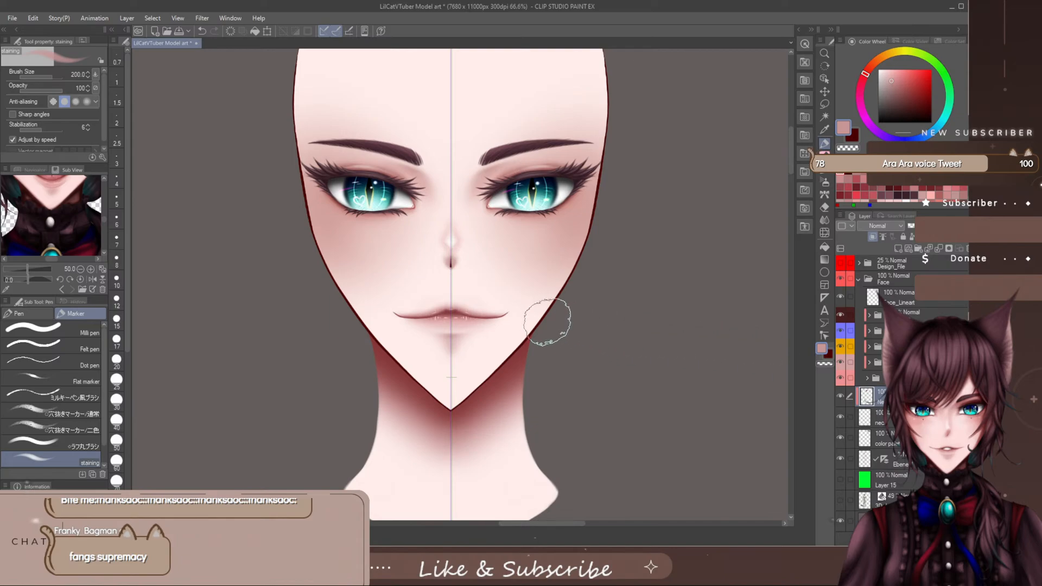
scroll(532, 329, down, 3)
scroll(520, 364, down, 1)
drag(516, 523, 522, 523)
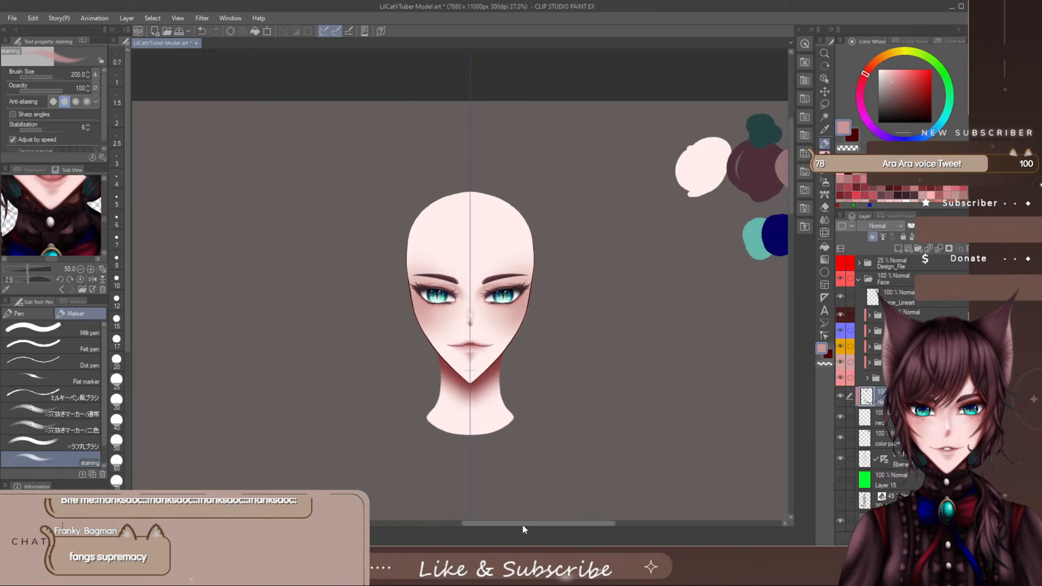
scroll(517, 408, up, 3)
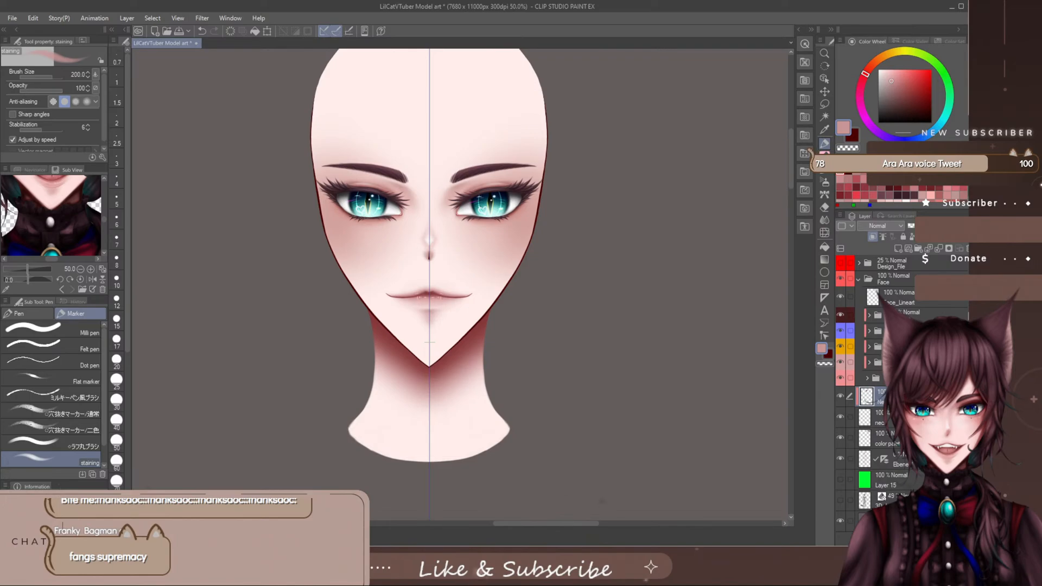
- Hide the head base folder, smooth the streaks in the red neck shadow with the Blend tool at size 120, and show the folder again
click(840, 379)
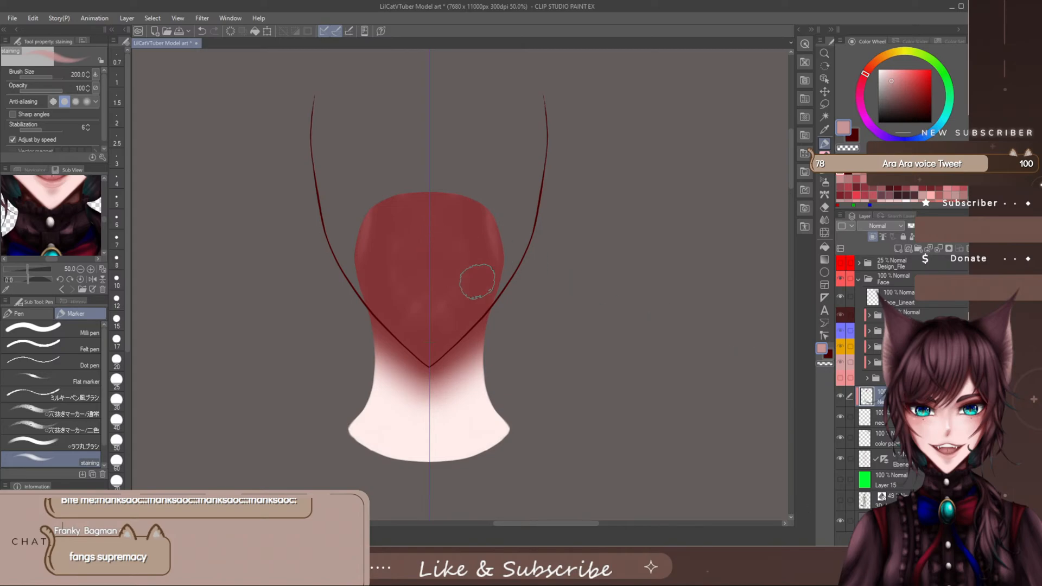
click(824, 220)
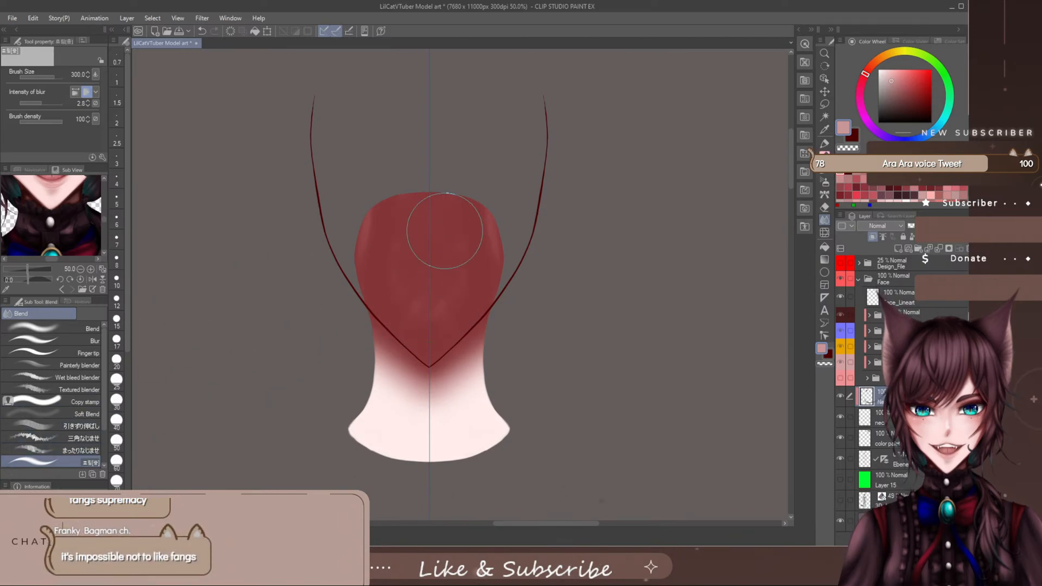
click(60, 329)
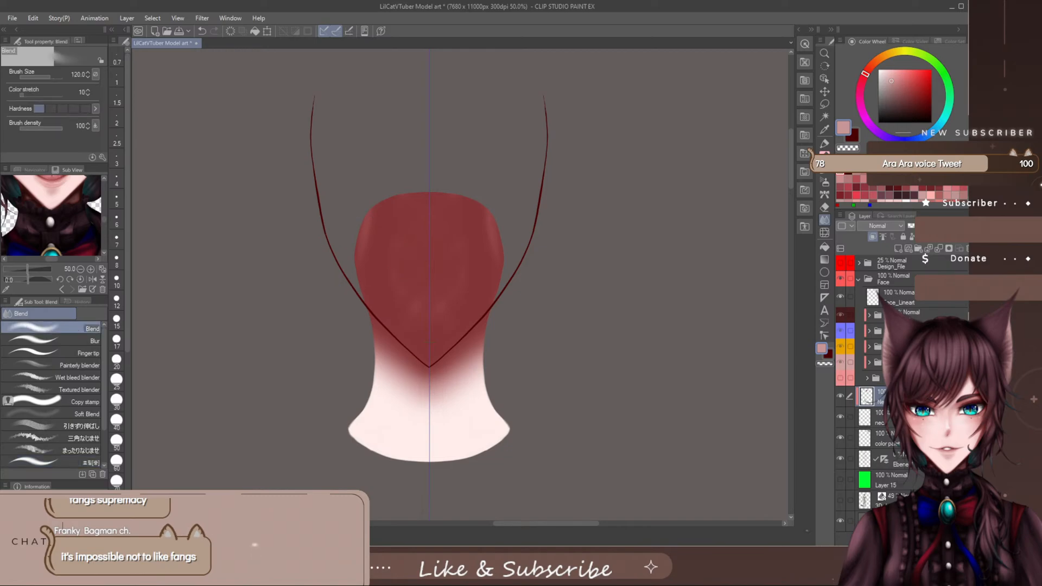
mouse_move(365, 251)
mouse_down()
mouse_move(368, 222)
mouse_move(367, 262)
mouse_up()
mouse_move(474, 194)
mouse_down()
mouse_move(485, 262)
mouse_move(485, 243)
mouse_move(455, 290)
mouse_move(486, 213)
mouse_move(453, 312)
mouse_move(437, 289)
mouse_move(455, 207)
mouse_move(425, 320)
mouse_move(411, 214)
mouse_move(405, 319)
mouse_up()
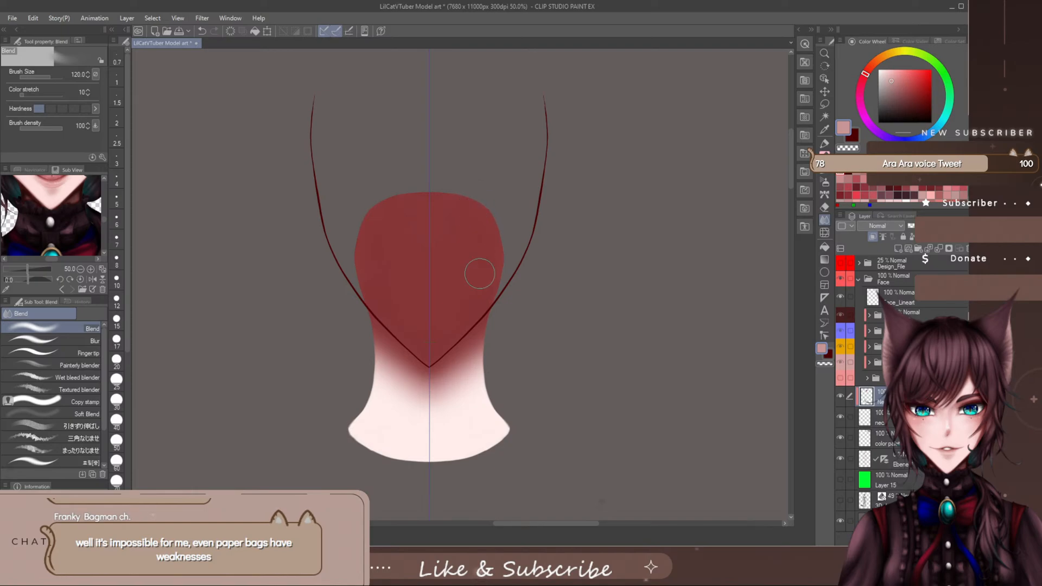
click(93, 462)
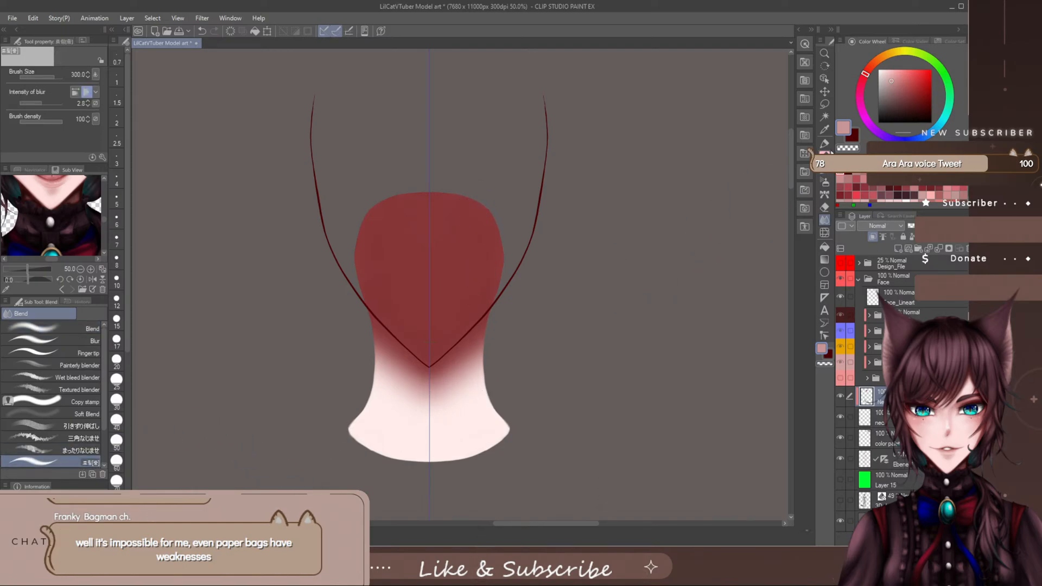
key(p)
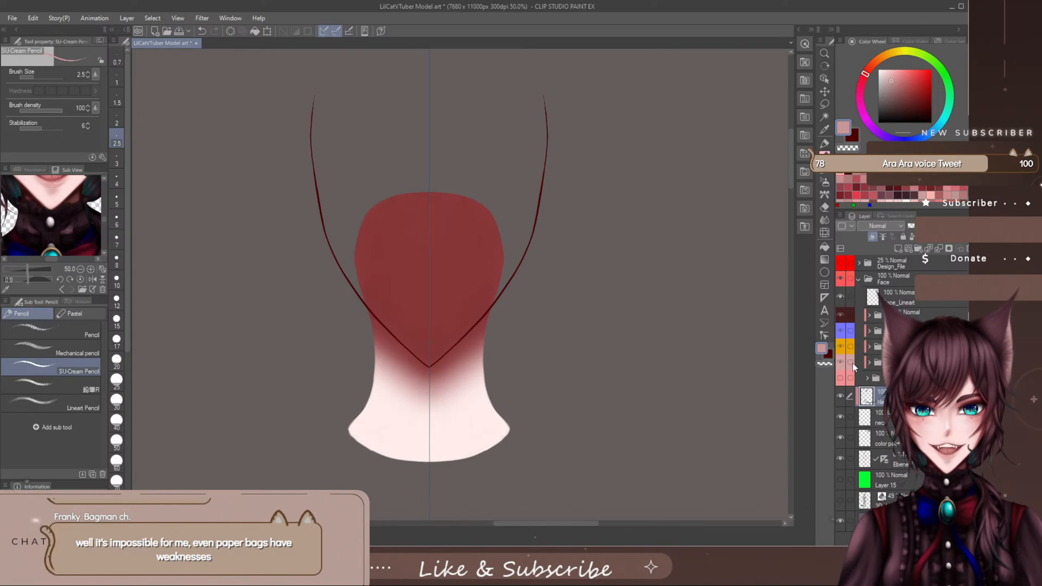
click(842, 378)
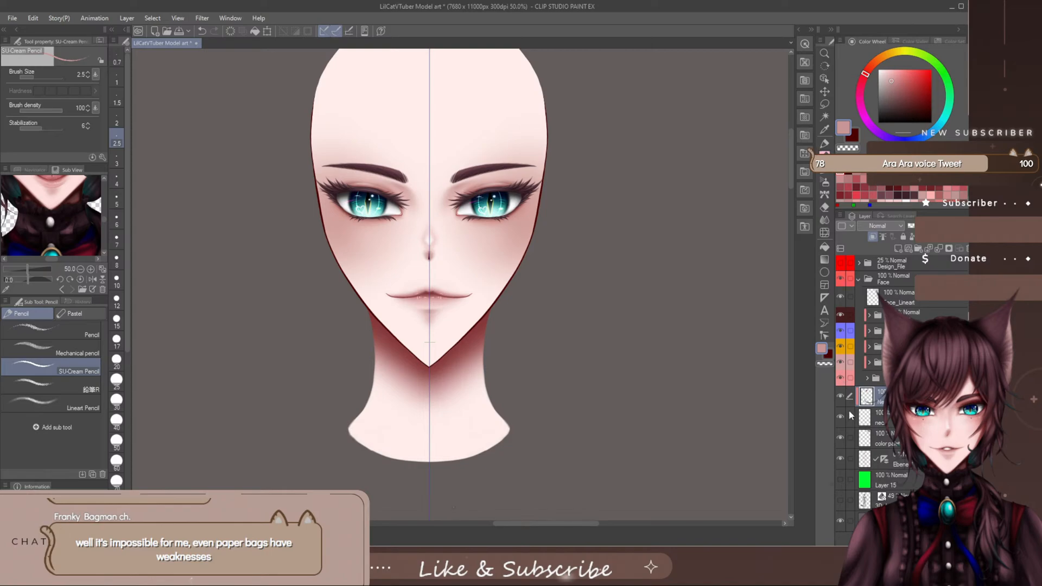
- Expand the Mouth folder, hide the lip base and line layers to open the mouth with its fangs, and collapse the folder
click(869, 362)
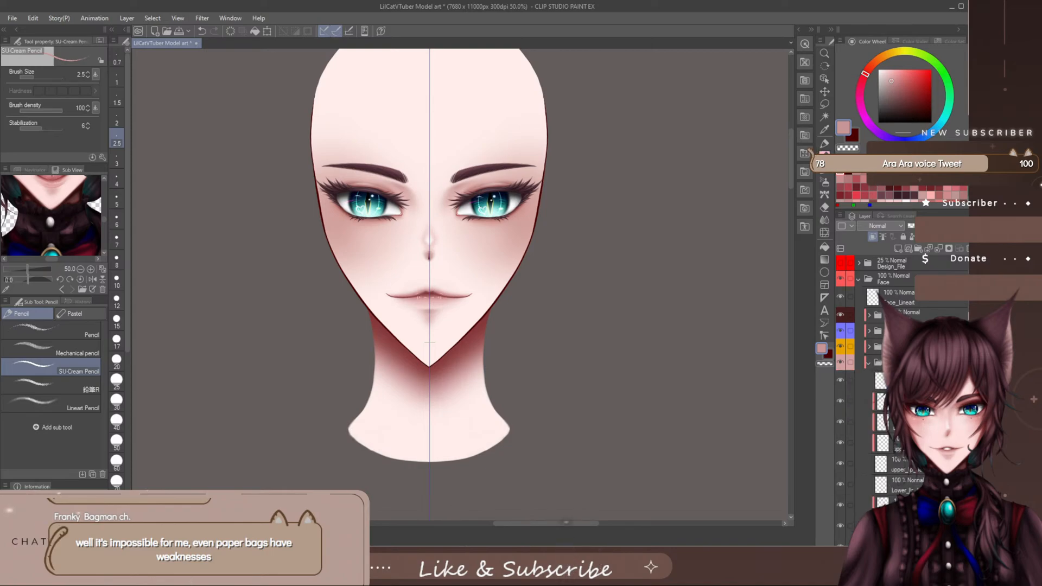
scroll(901, 380, down, 2)
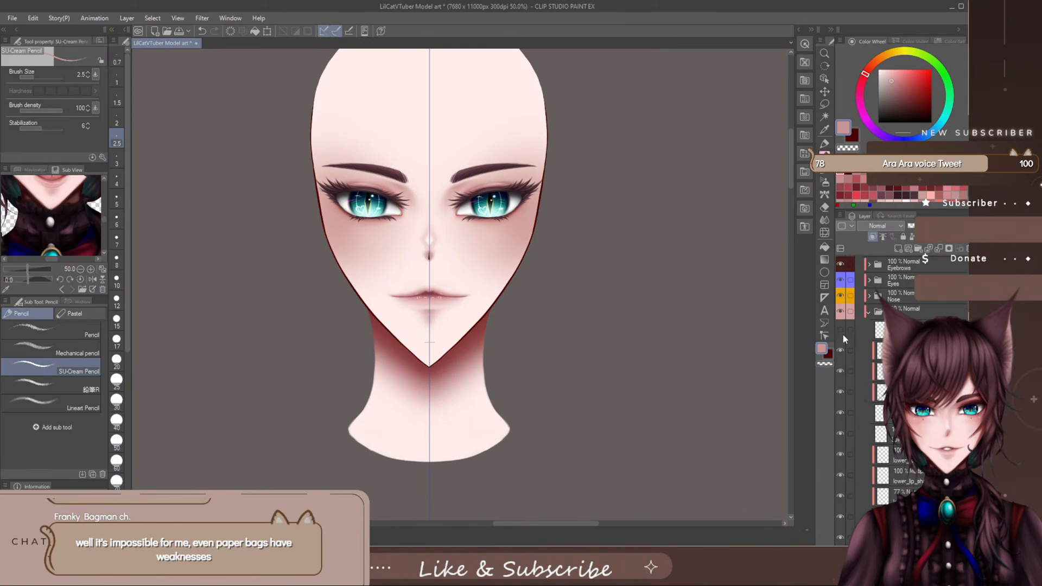
drag(843, 335, 840, 390)
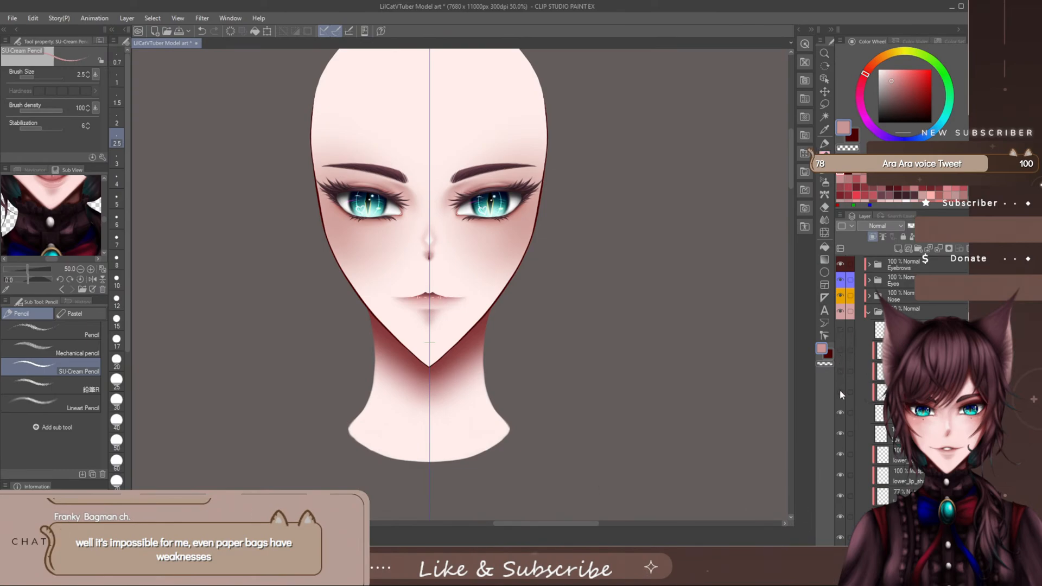
drag(843, 340, 839, 393)
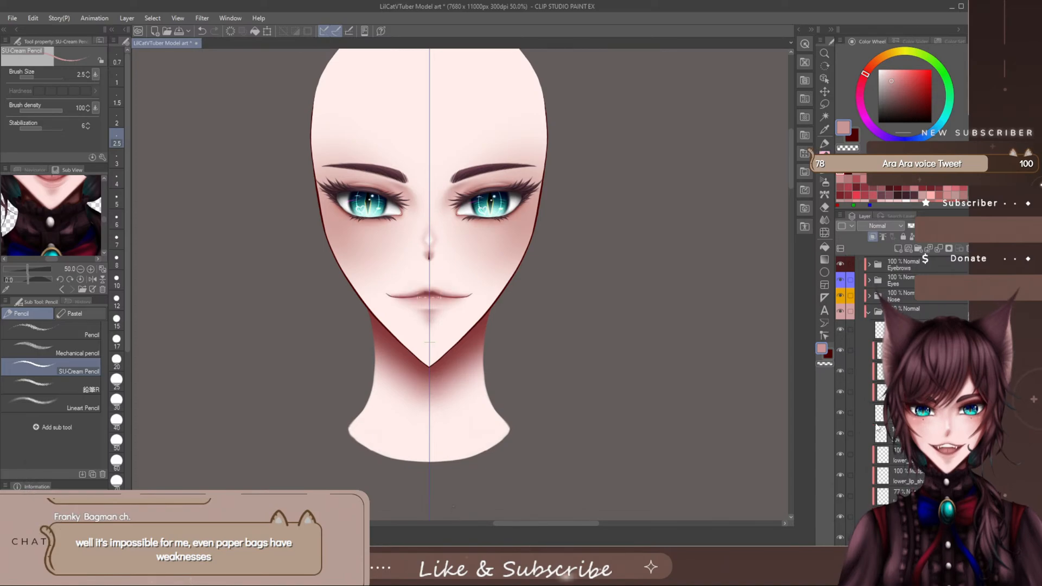
click(841, 412)
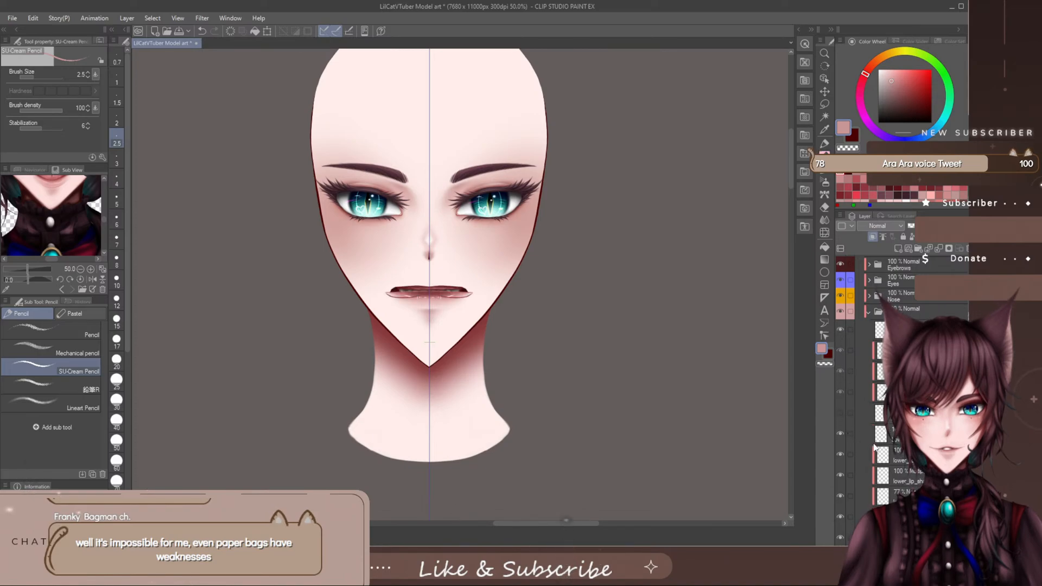
click(842, 330)
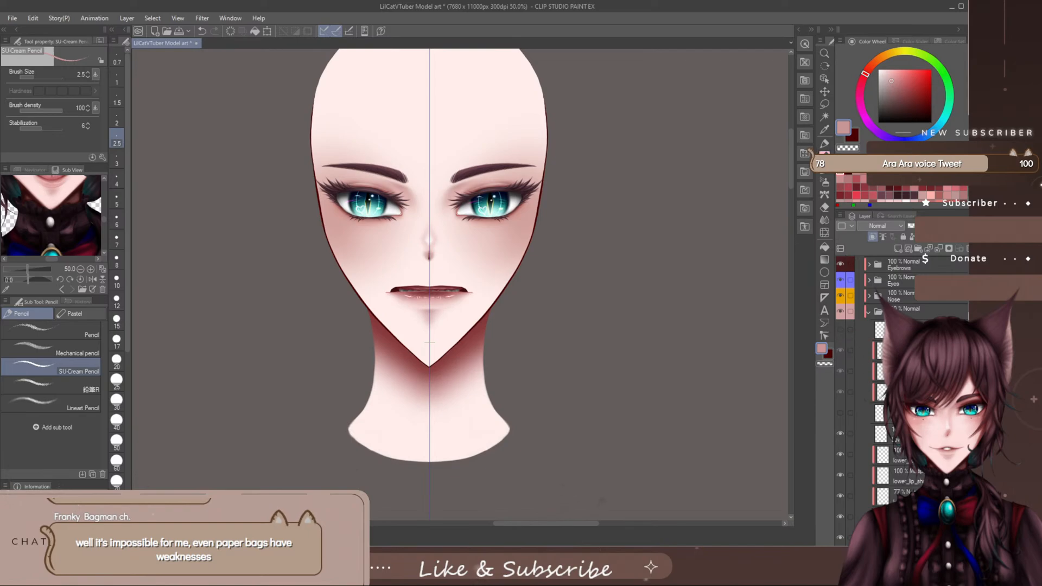
scroll(863, 401, down, 8)
click(842, 412)
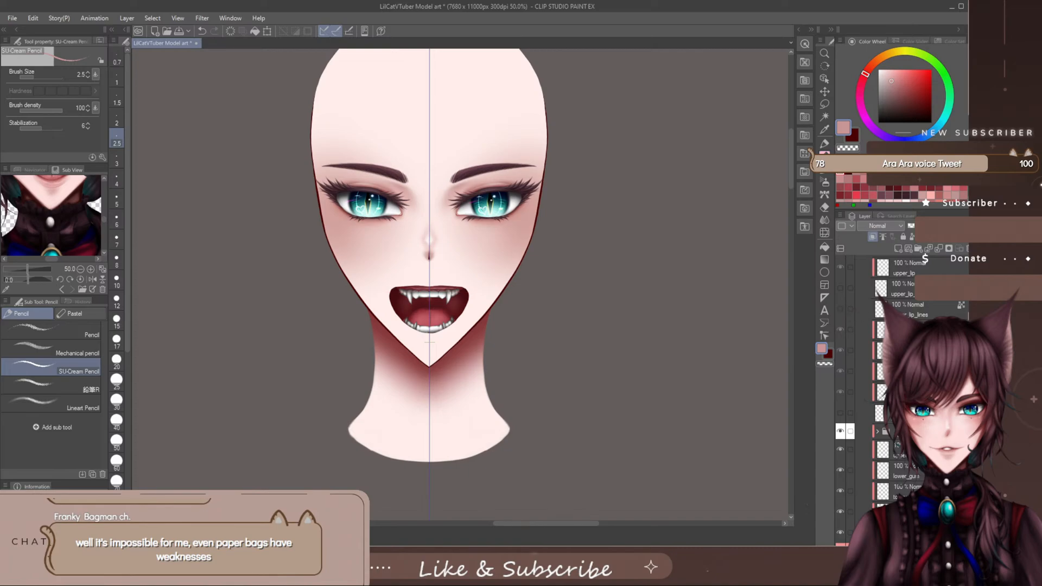
scroll(863, 380, up, 3)
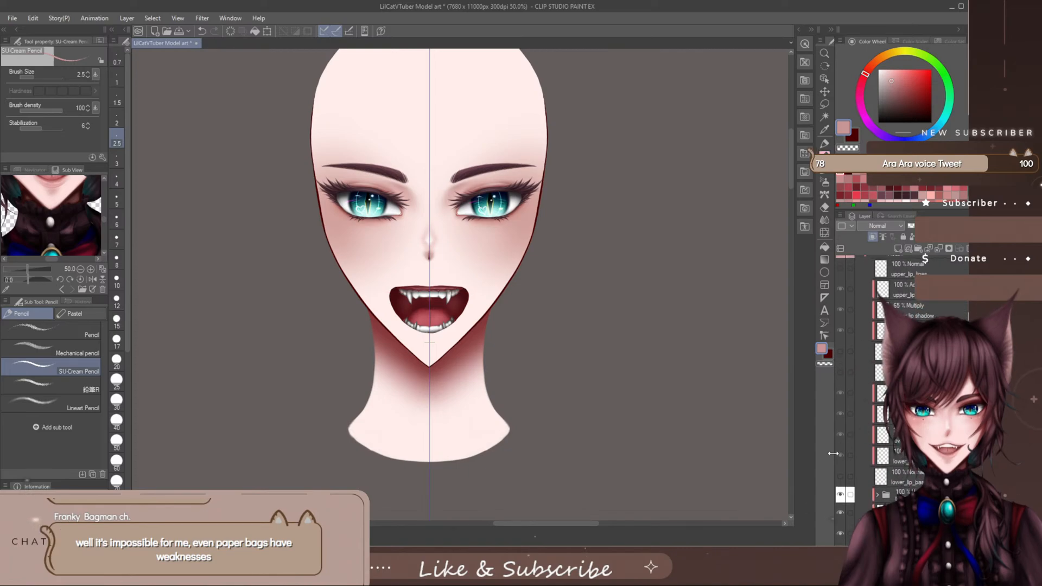
scroll(850, 321, up, 8)
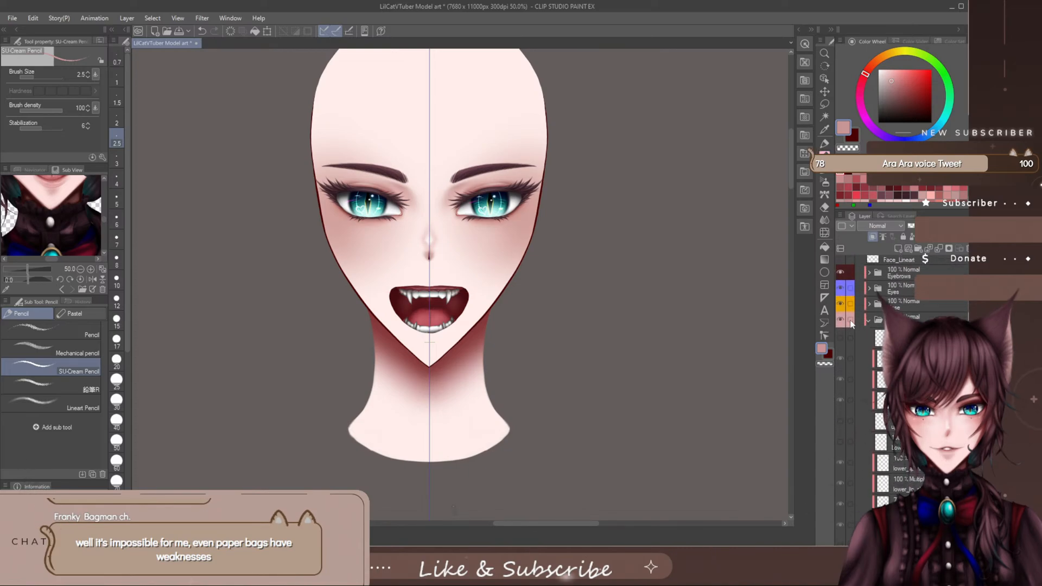
scroll(868, 321, up, 3)
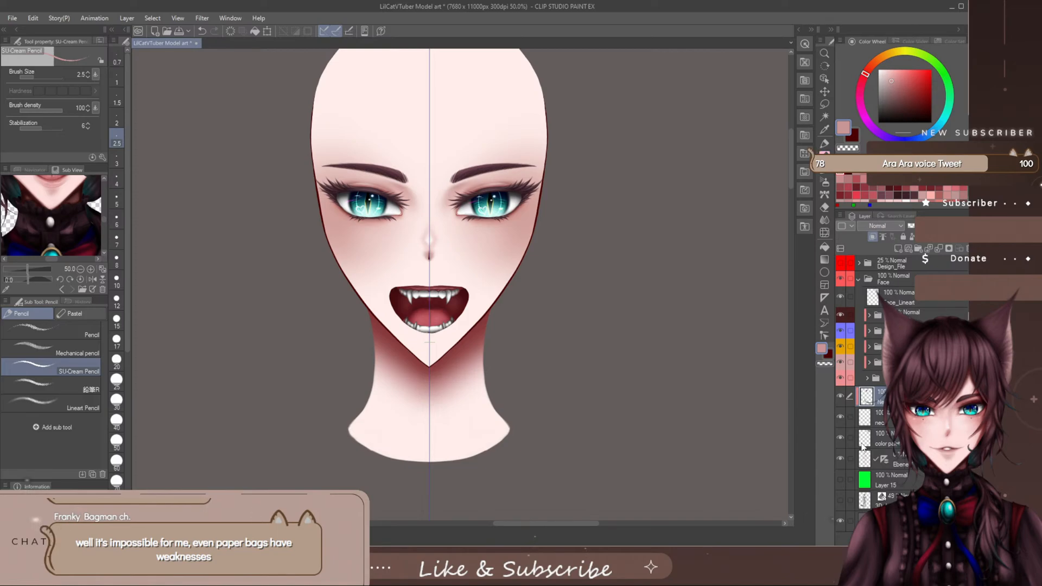
- Add a new layer above the merged neck shading layer and swap to the dark red colour for the SU-Cream Pencil
drag(790, 171, 790, 173)
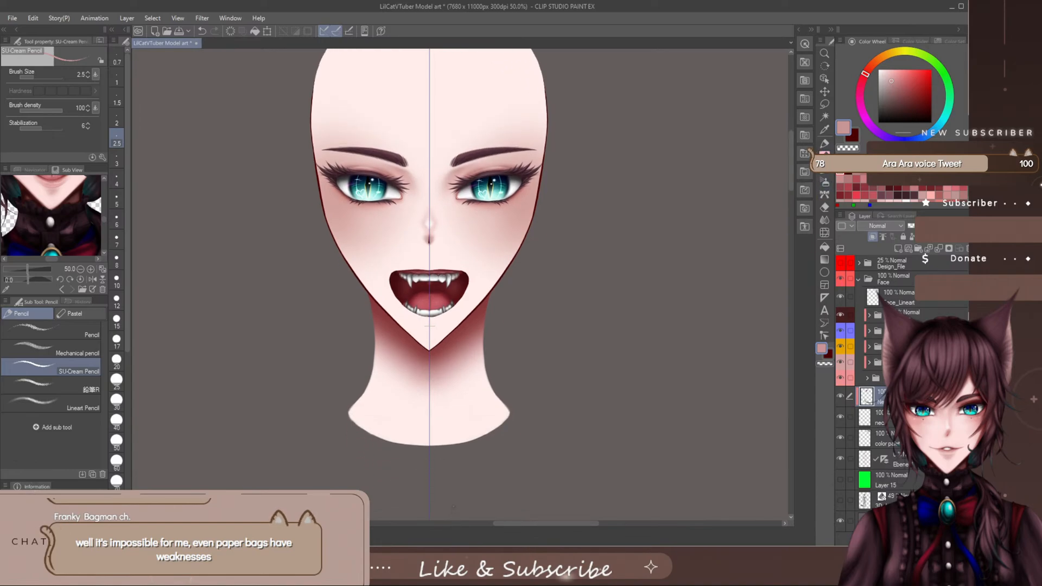
click(899, 249)
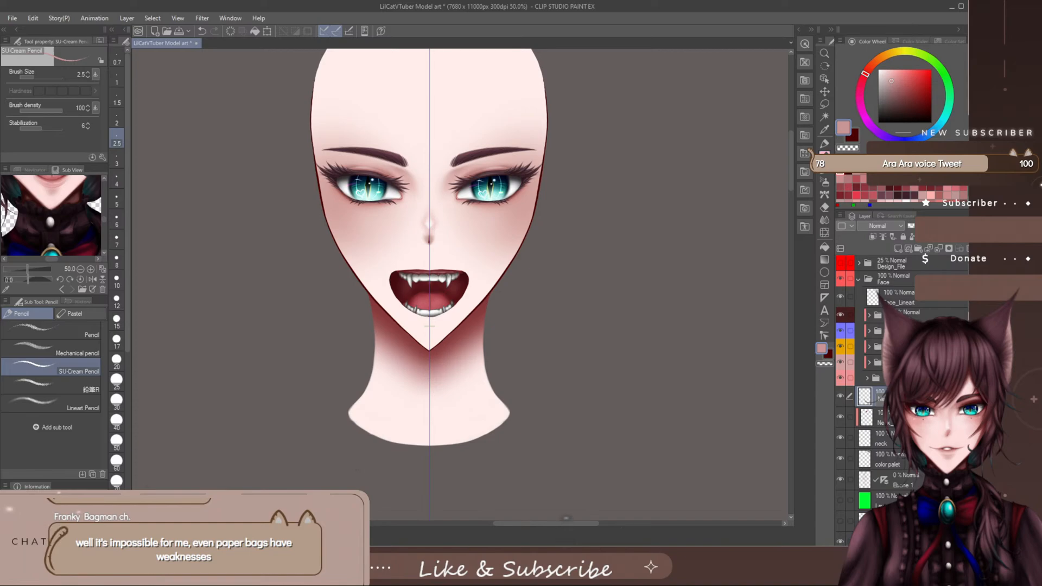
key(x)
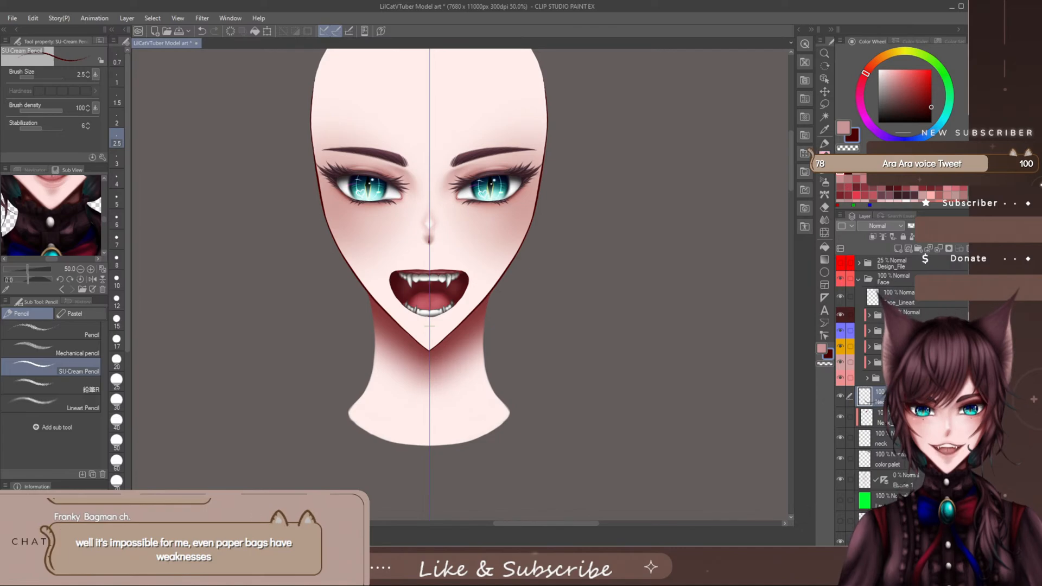
click(917, 378)
drag(946, 226, 929, 226)
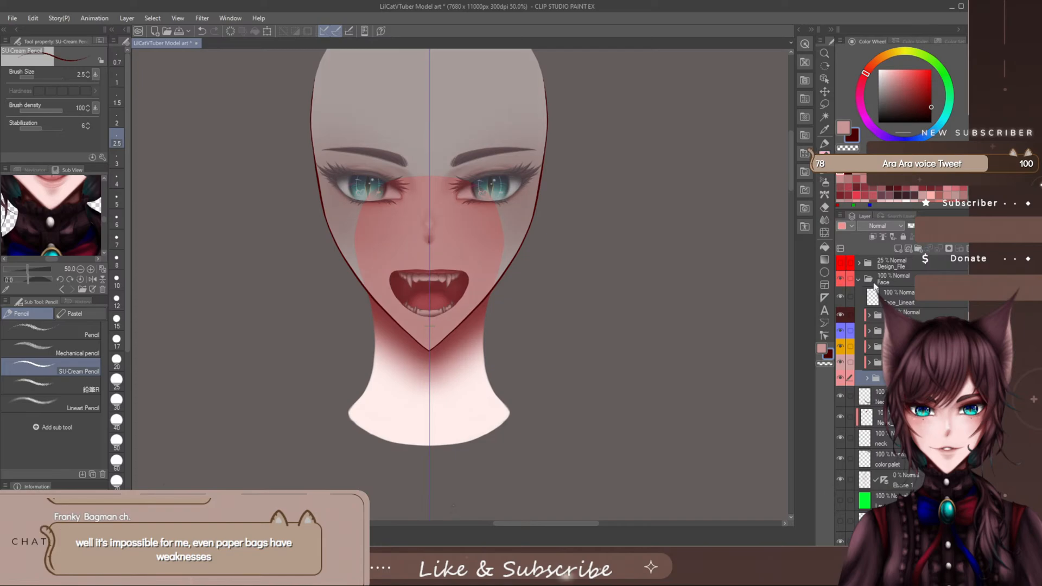
drag(929, 226, 950, 227)
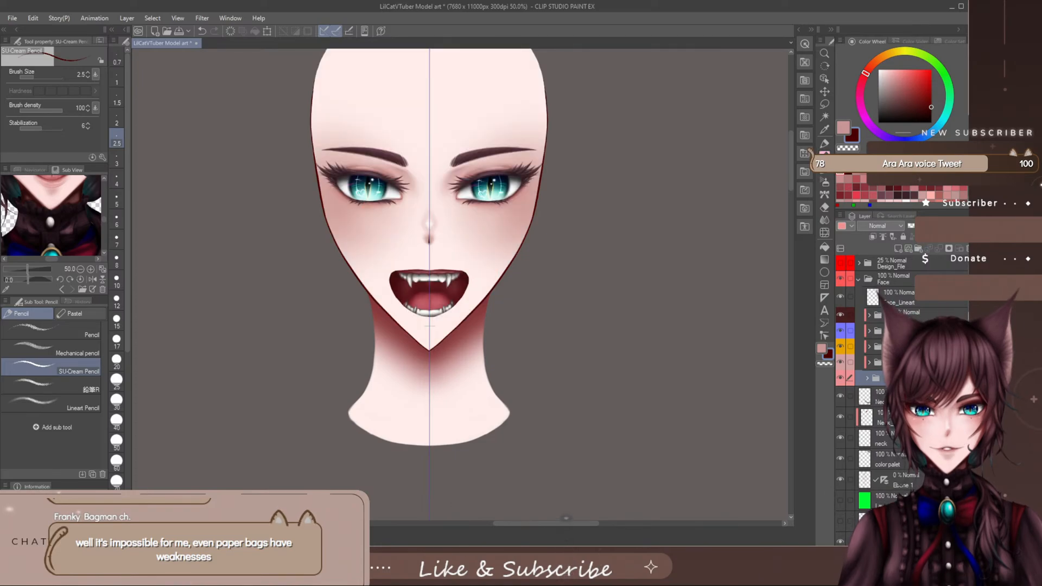
- Hide the head base folder and select the neck line art layer above the neck shadow layer
click(841, 379)
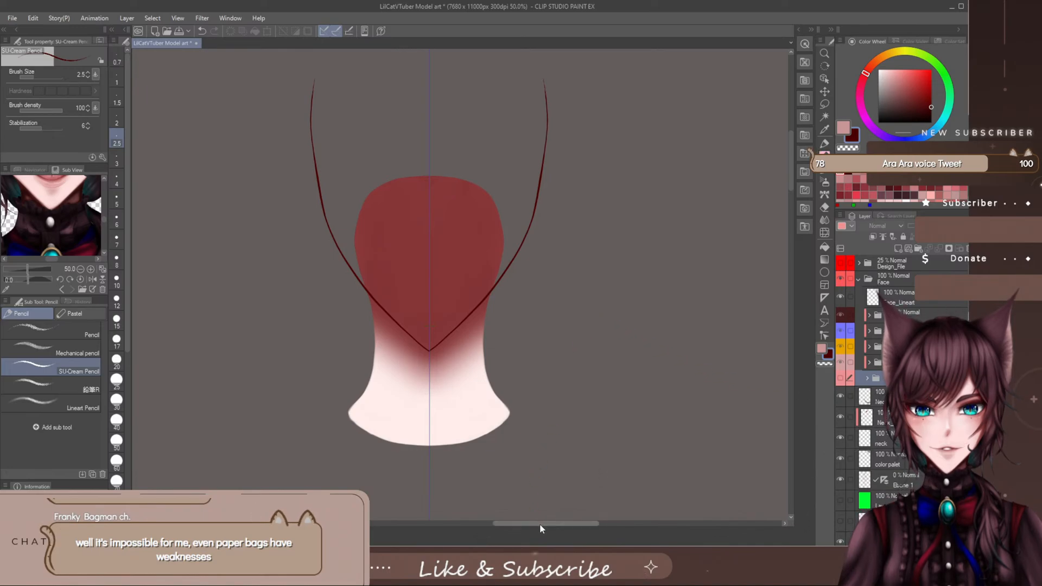
drag(540, 524, 547, 524)
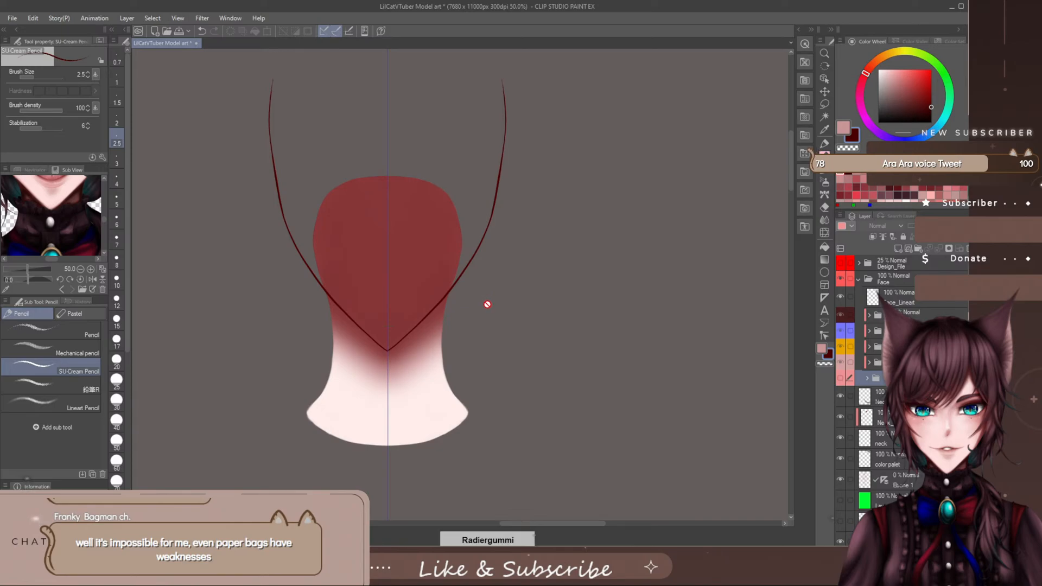
click(880, 396)
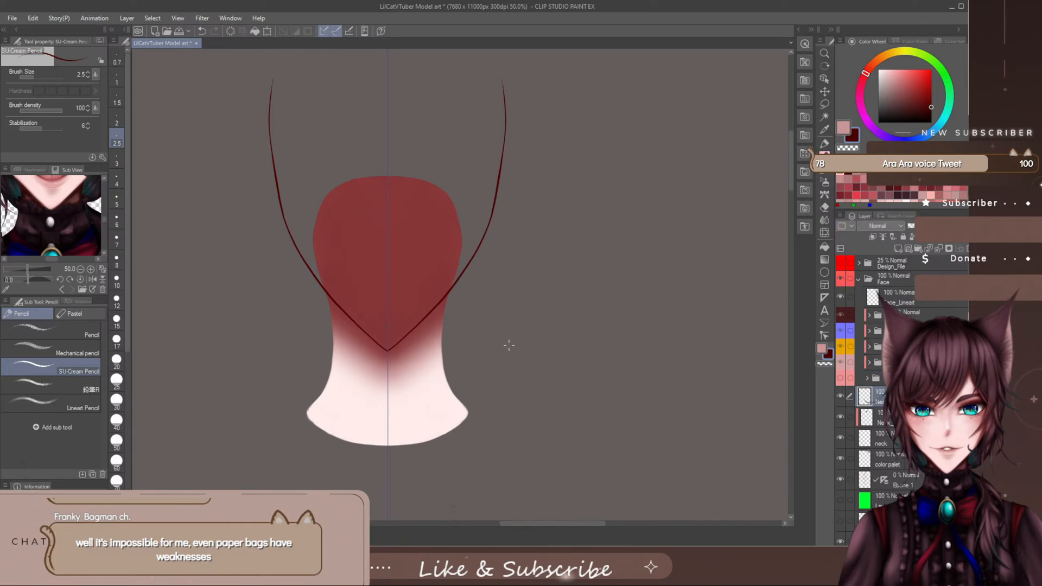
- Try out SU-Cream Pencil strokes beside the neck at brush sizes 2.5 and 8
mouse_move(453, 289)
mouse_down()
mouse_move(457, 331)
mouse_move(471, 359)
mouse_up()
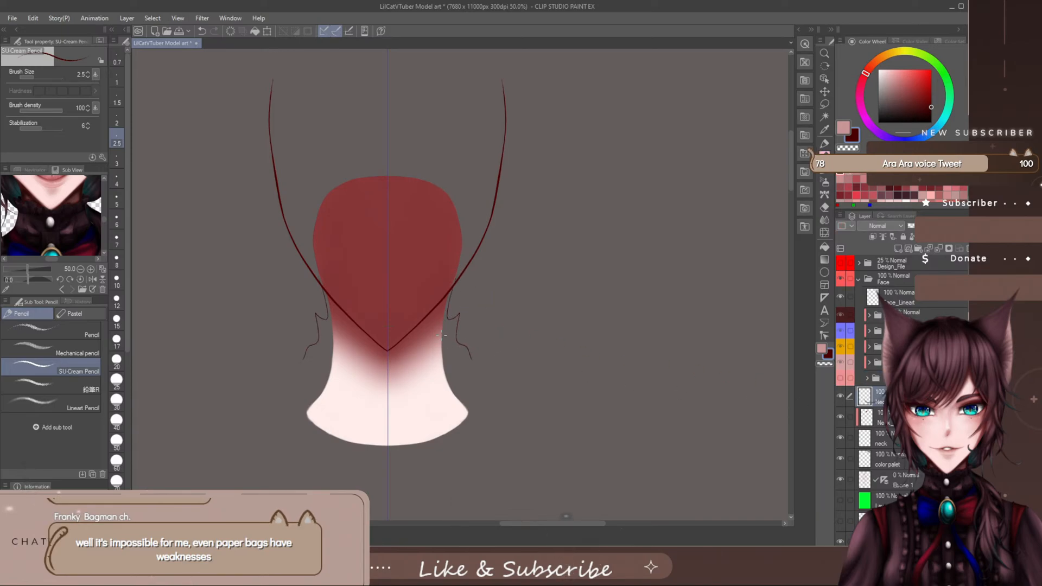
key(])
key(])
key(])
key(])
key(])
key(])
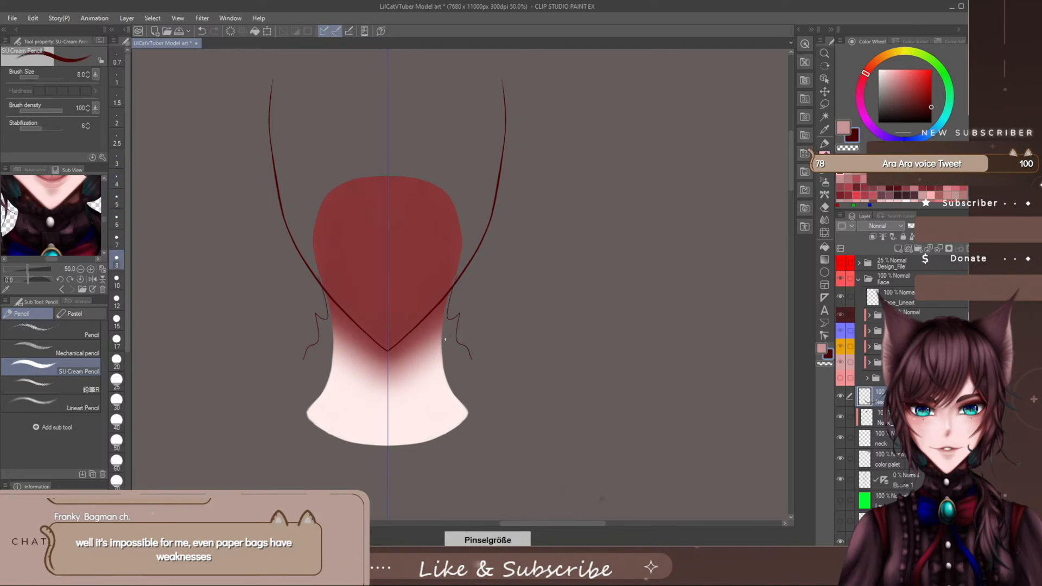
mouse_move(483, 291)
mouse_down()
mouse_move(501, 331)
mouse_move(536, 355)
mouse_up()
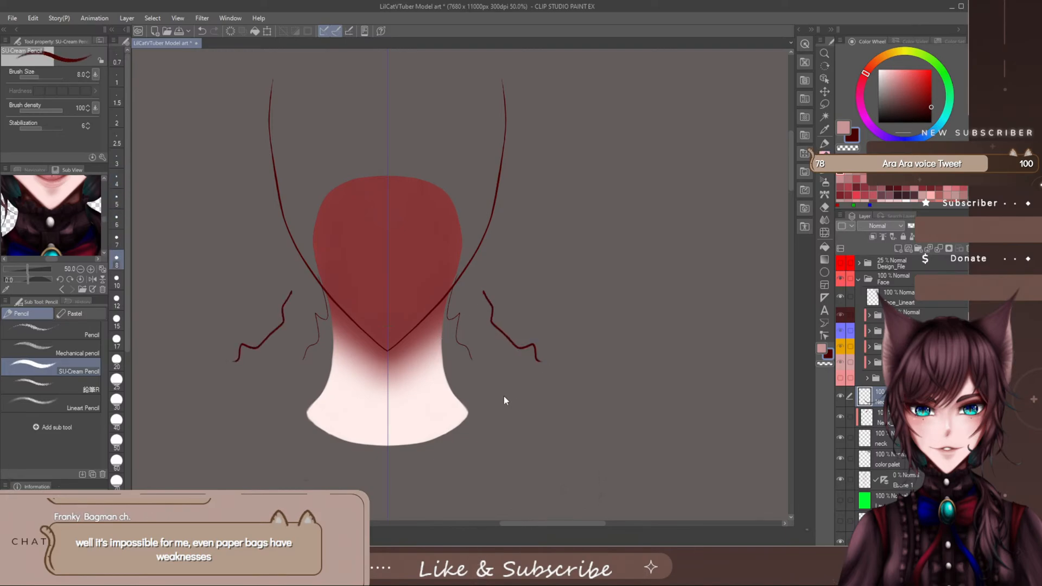
key(ctrl+z)
key(ctrl+z)
- Try outlining the side of the neck with the SU-Cream Pencil at size 10
key(bracketleft)
key(bracketleft)
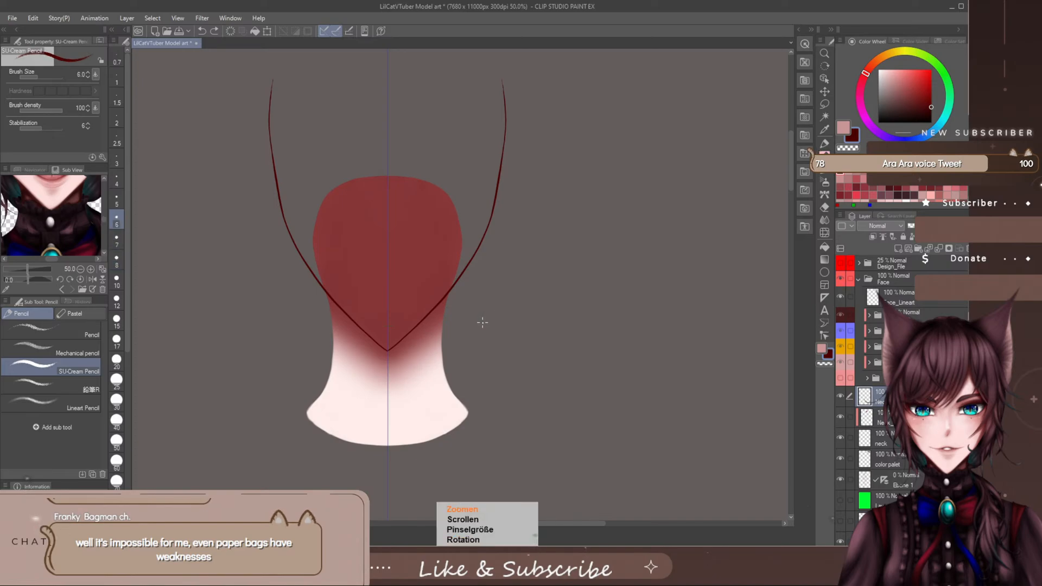
scroll(482, 320, up, 2)
scroll(486, 355, down, 5)
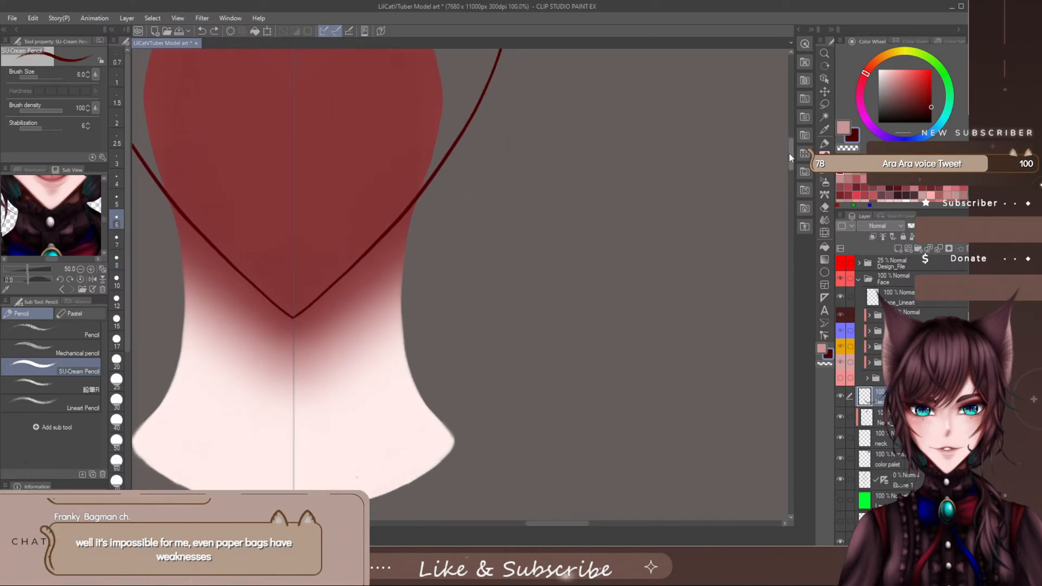
scroll(403, 219, up, 1)
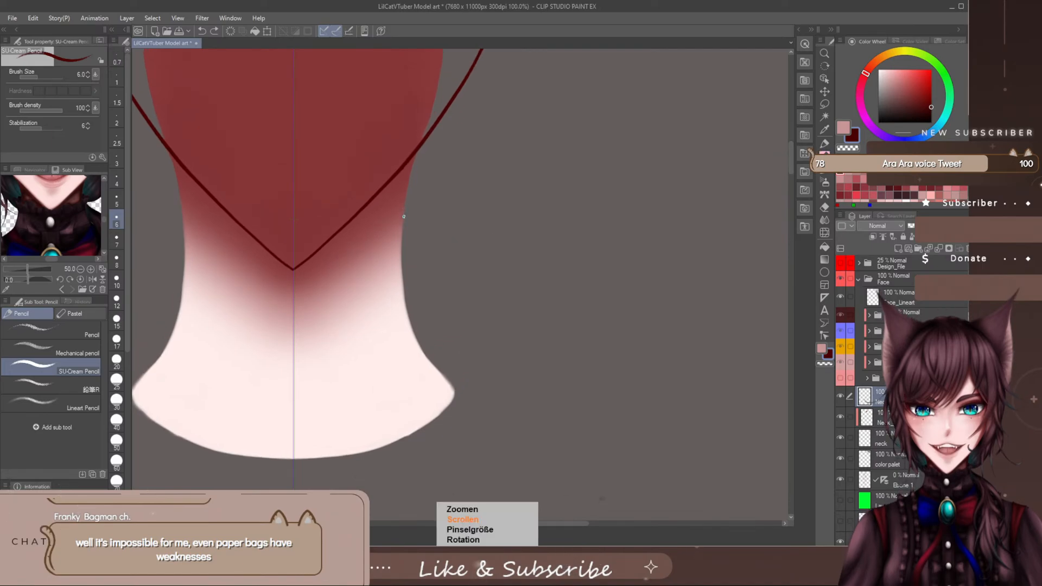
key(bracketright)
key(bracketright)
key(bracketright)
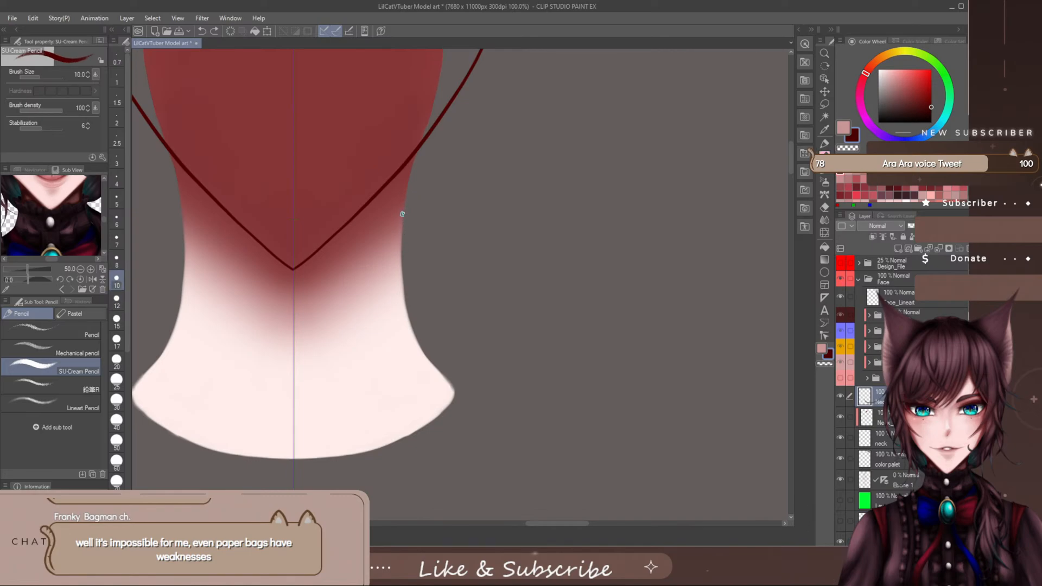
mouse_move(404, 214)
mouse_down()
mouse_move(407, 313)
mouse_move(449, 380)
mouse_up()
key(ctrl+z)
- Set the SU-Cream Pencil to size 7 and outline both sides of the neck from below the jaw to the flared base
key(bracketleft)
key(bracketleft)
key(bracketleft)
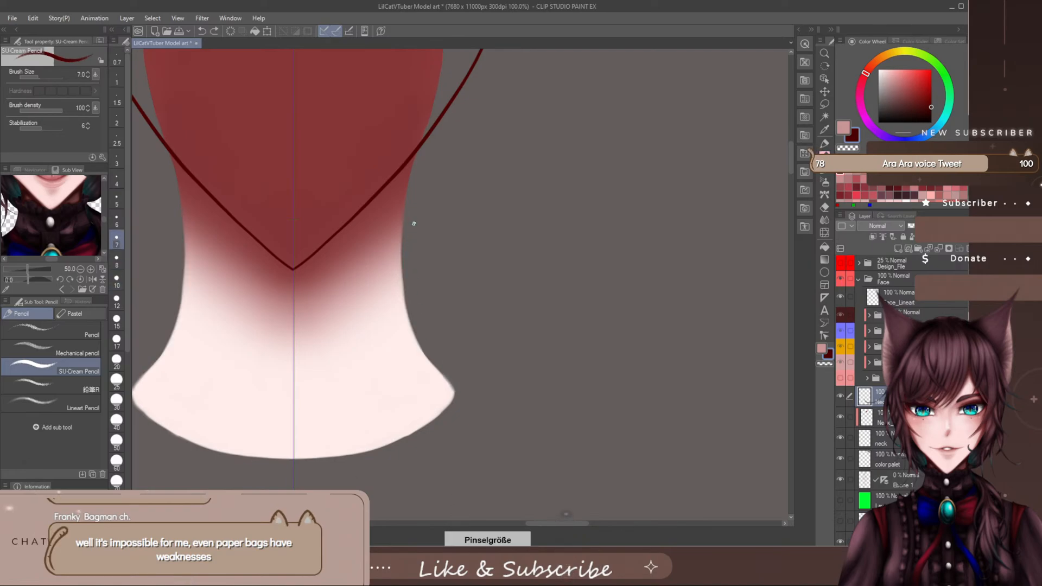
key(bracketright)
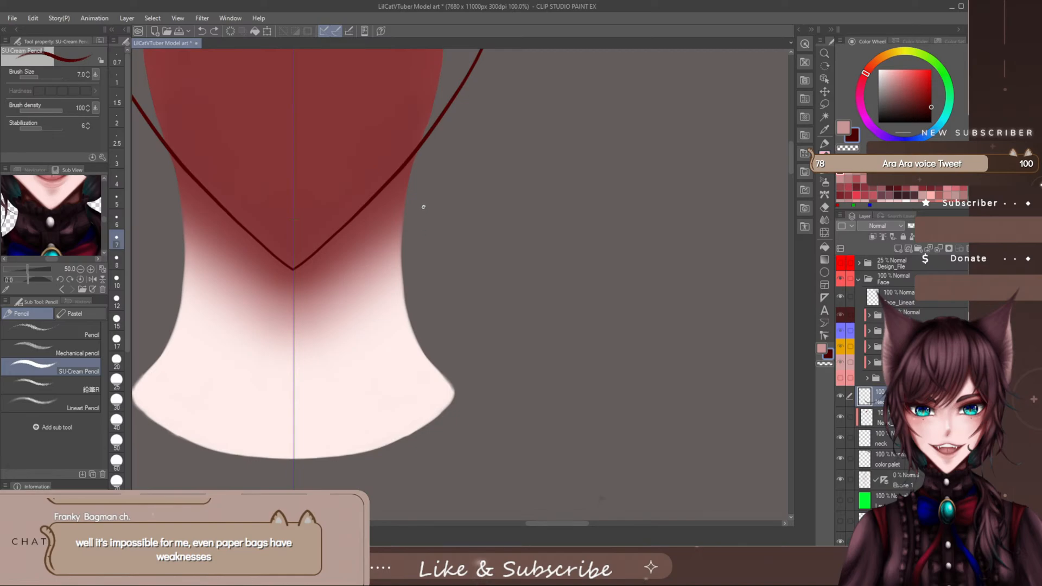
mouse_move(432, 199)
mouse_down()
mouse_move(432, 227)
mouse_move(495, 277)
mouse_up()
key(ctrl+z)
mouse_move(401, 247)
mouse_down()
mouse_move(412, 328)
mouse_move(447, 380)
mouse_up()
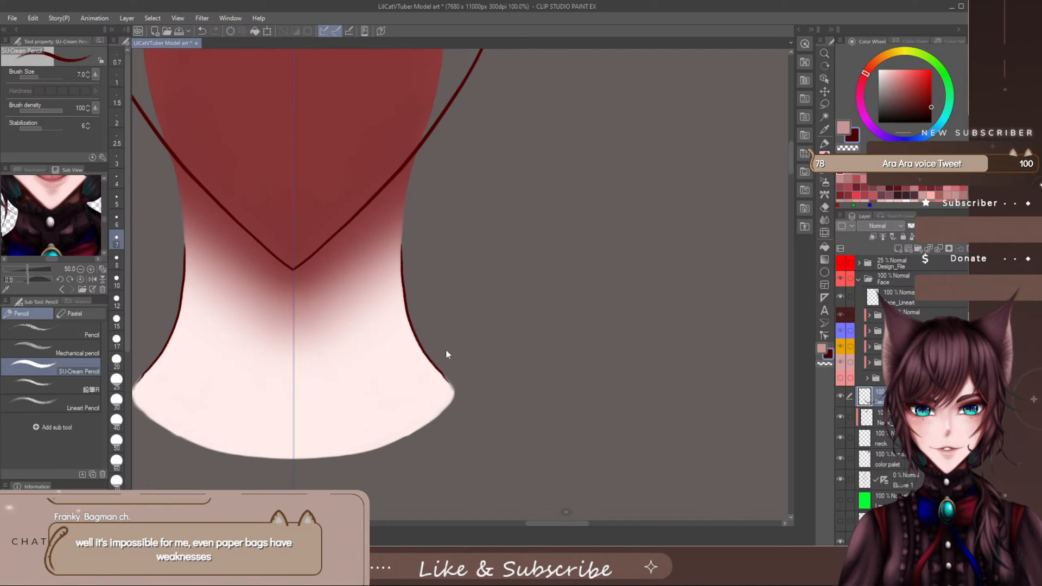
key(ctrl+z)
mouse_move(403, 233)
mouse_down()
mouse_move(404, 303)
mouse_move(447, 380)
mouse_up()
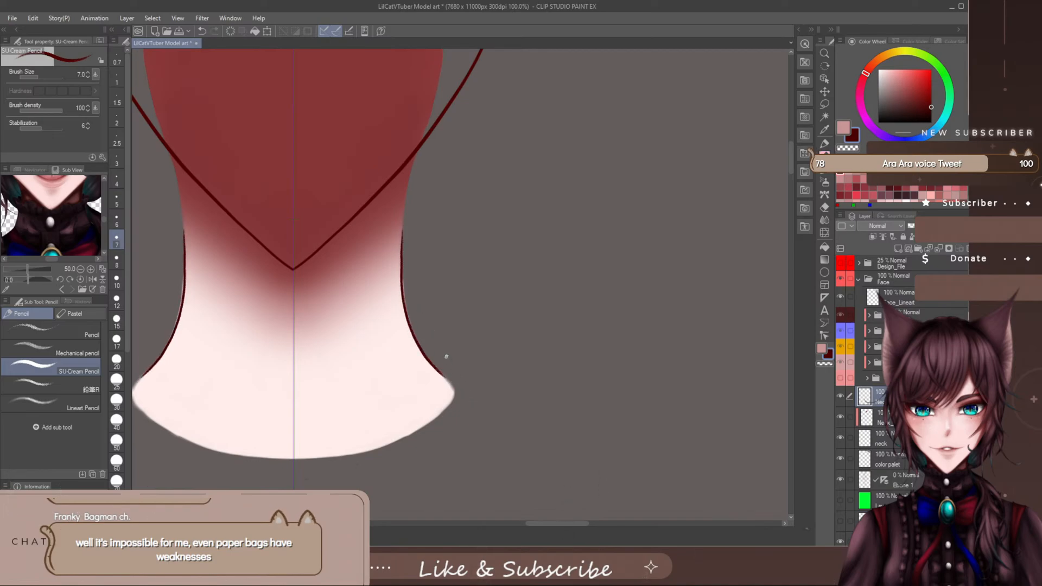
key(ctrl+z)
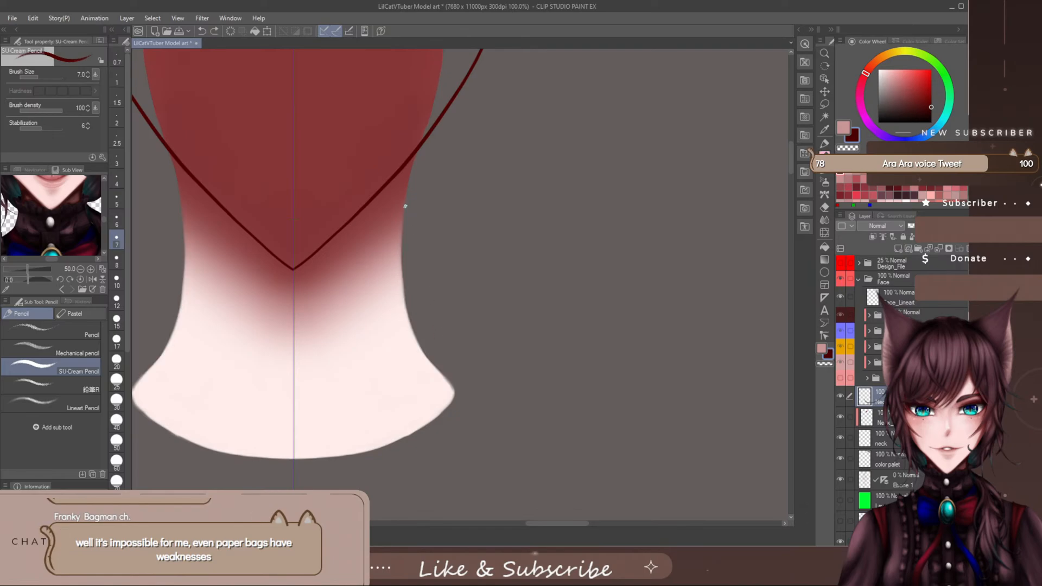
mouse_move(402, 218)
mouse_down()
mouse_move(413, 331)
mouse_move(449, 381)
mouse_up()
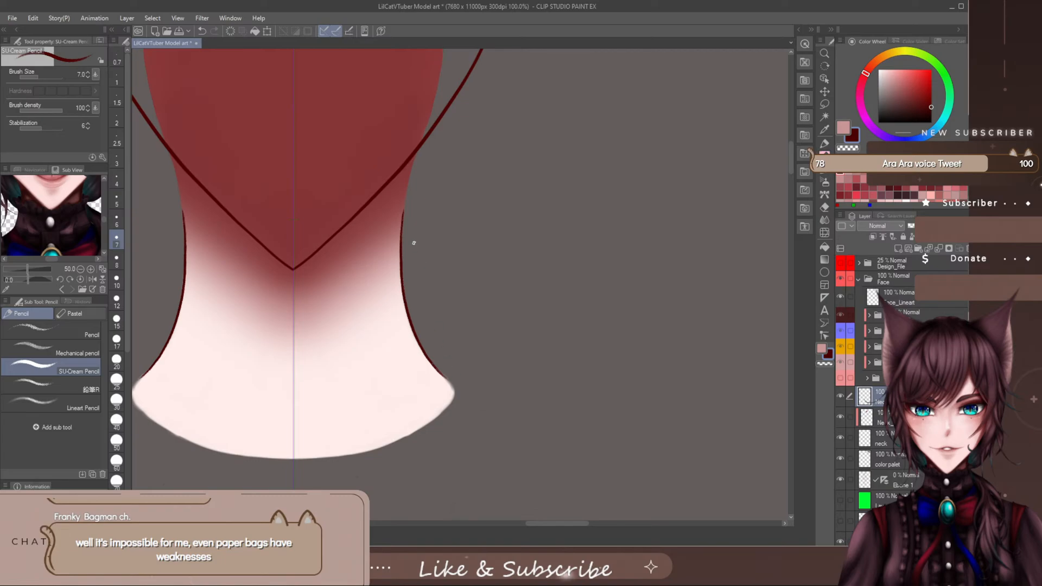
- Extend the neck outline upward along the edge of the red shadow past the jaw and show the head base folder again
drag(790, 155, 785, 144)
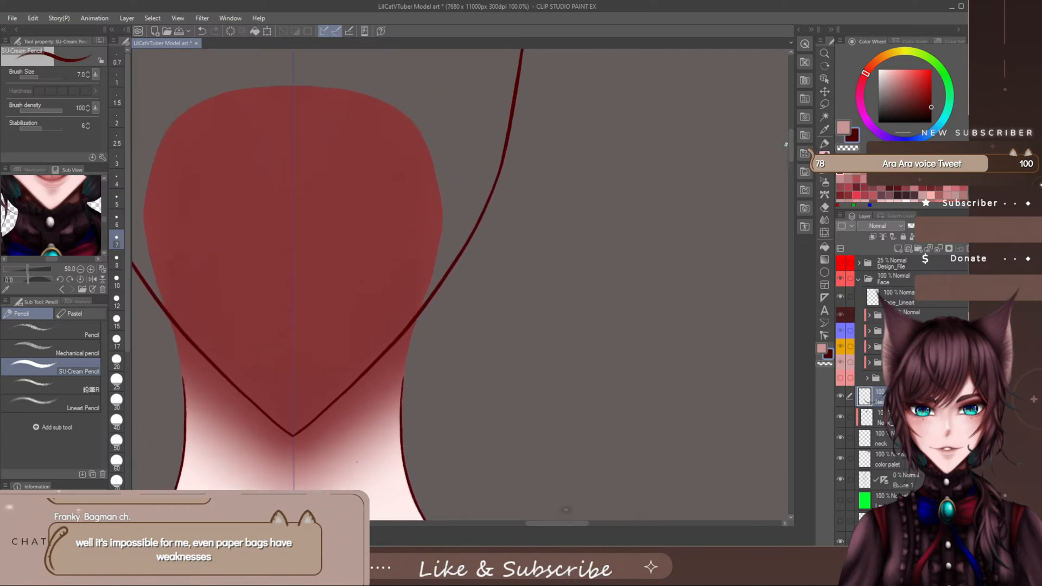
drag(403, 388, 472, 174)
key(ctrl+z)
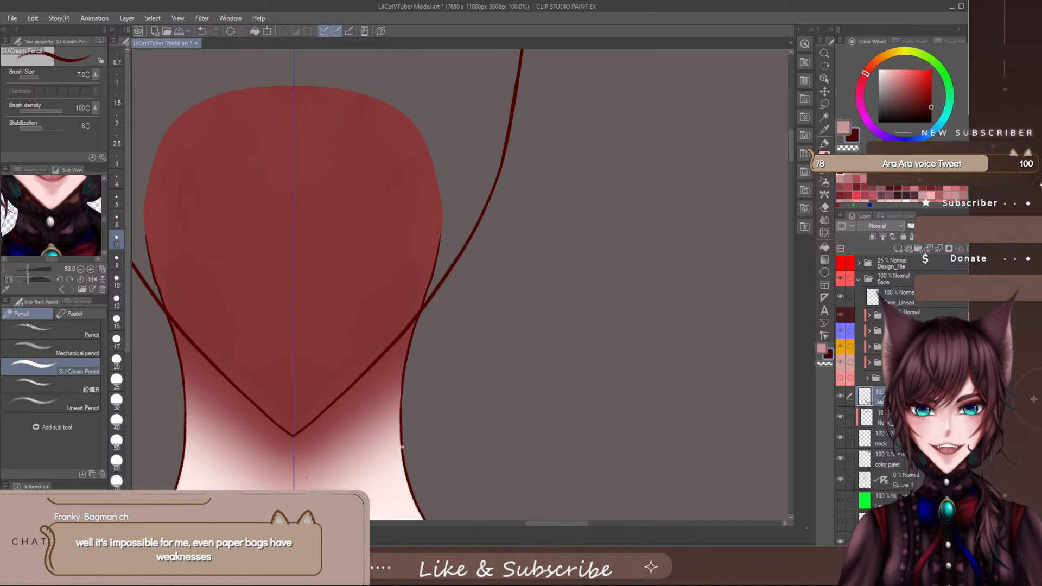
click(840, 384)
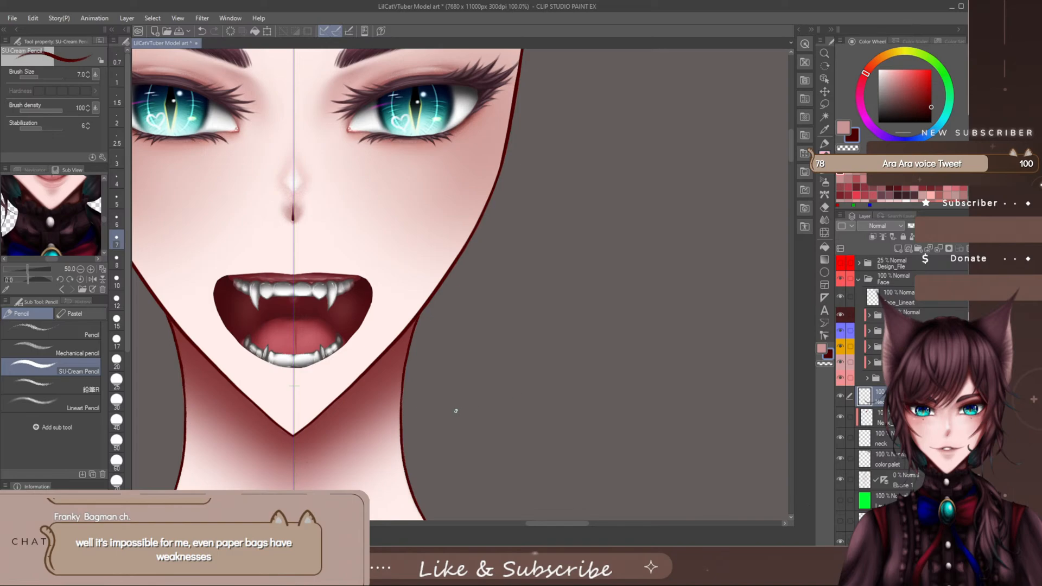
key(bracketleft)
key(bracketleft)
key(bracketright)
key(bracketright)
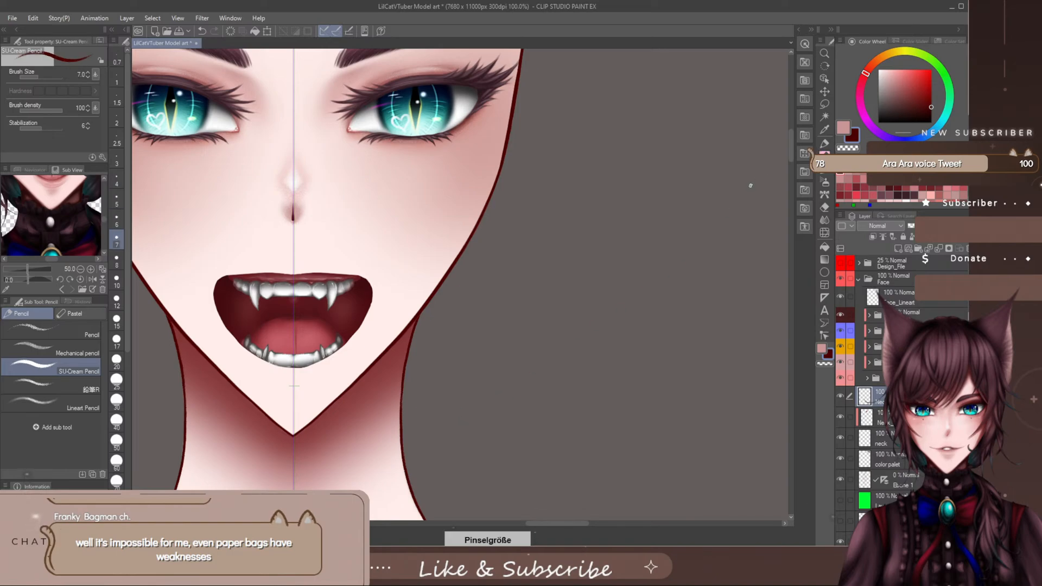
- Check the new neck outline against the whole head and the open mouth
scroll(651, 298, down, 3)
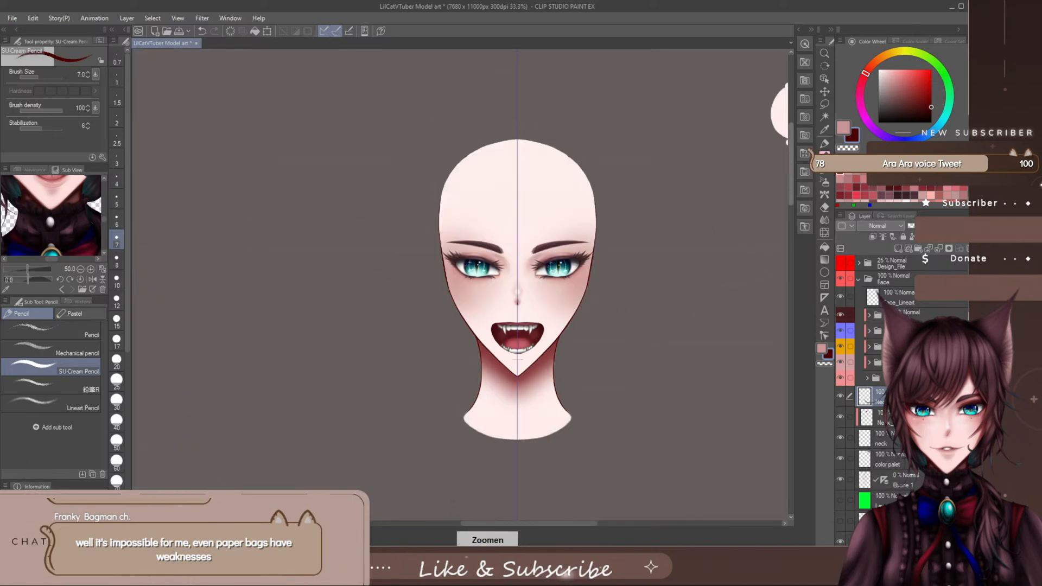
scroll(569, 489, down, 3)
drag(577, 522, 549, 523)
scroll(537, 515, up, 2)
drag(788, 151, 790, 170)
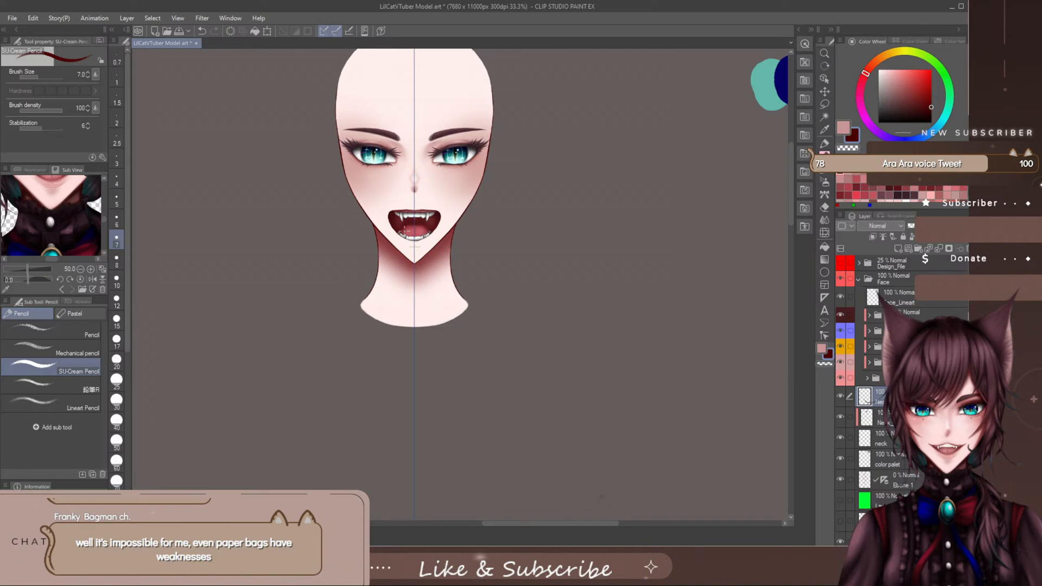
- Pick up the white of the lower front teeth as the drawing colour for the SU-Cream Pencil
scroll(407, 232, up, 5)
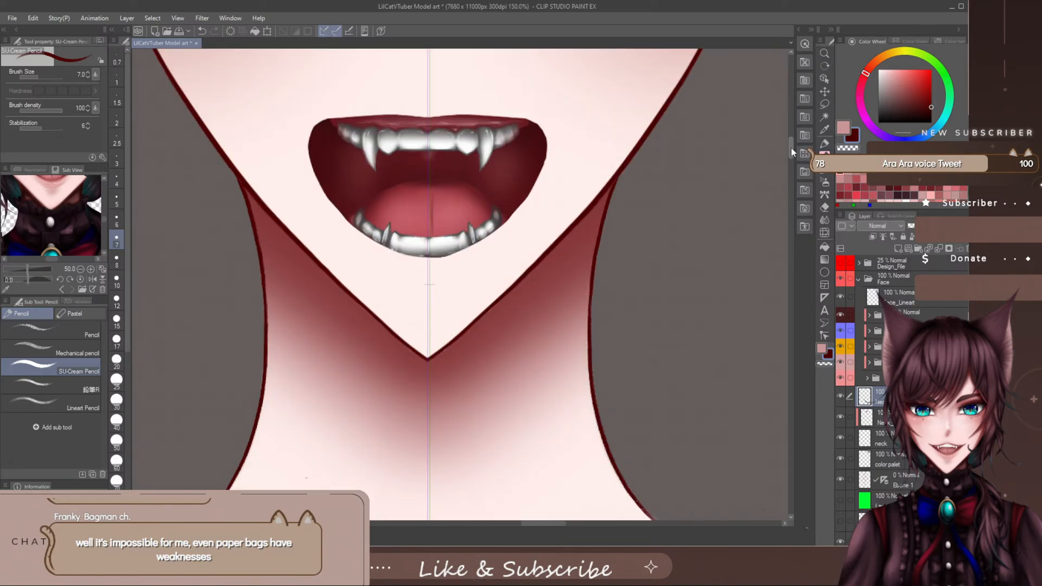
scroll(480, 301, up, 5)
scroll(480, 301, down, 2)
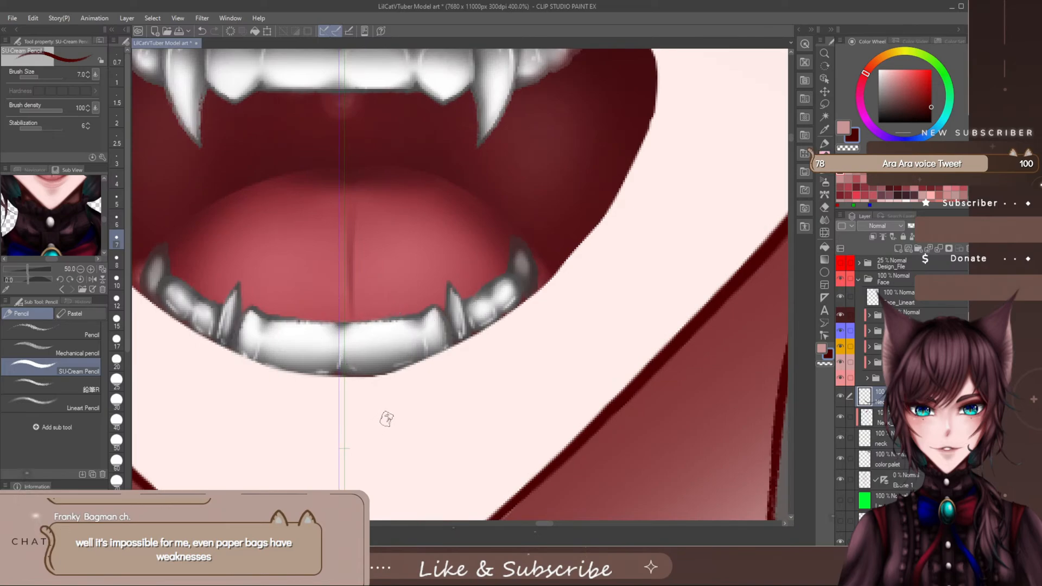
alt+click(392, 325)
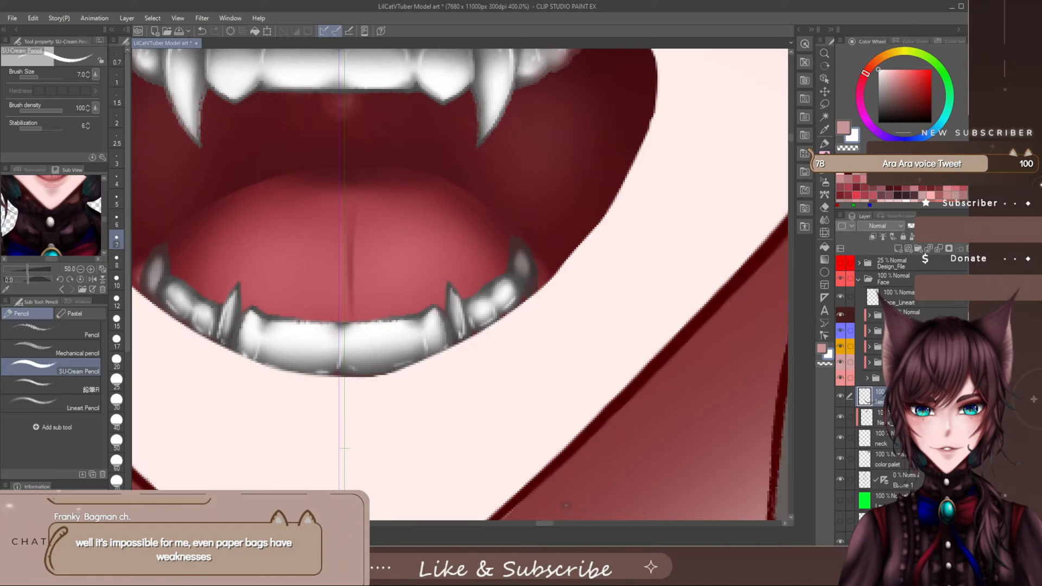
- Open the mouth's layer folders down to the teeth folder and select the layer of the lower fang on the image's right side
click(869, 363)
scroll(890, 380, down, 5)
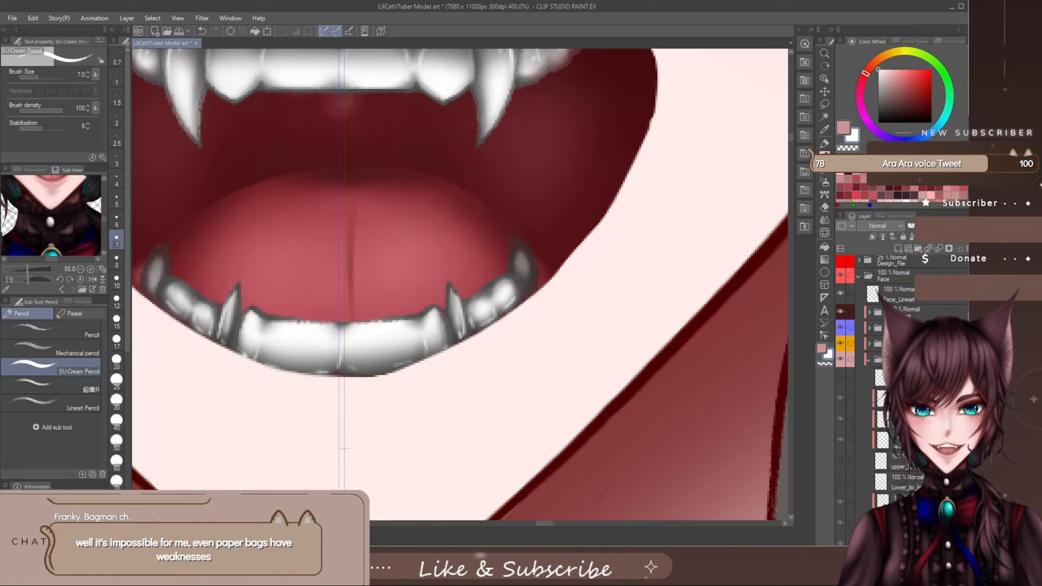
scroll(890, 380, down, 3)
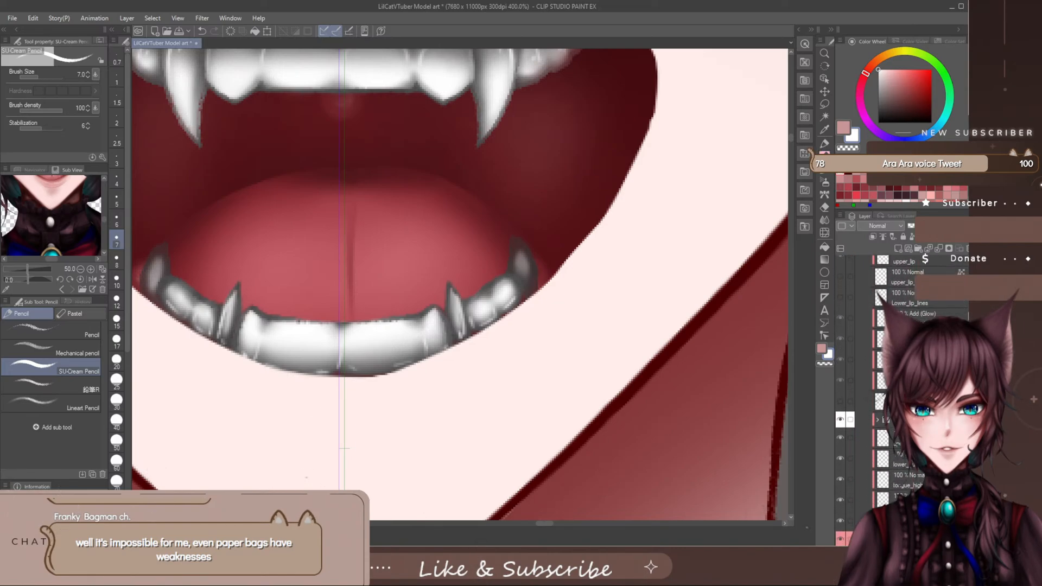
scroll(890, 380, down, 5)
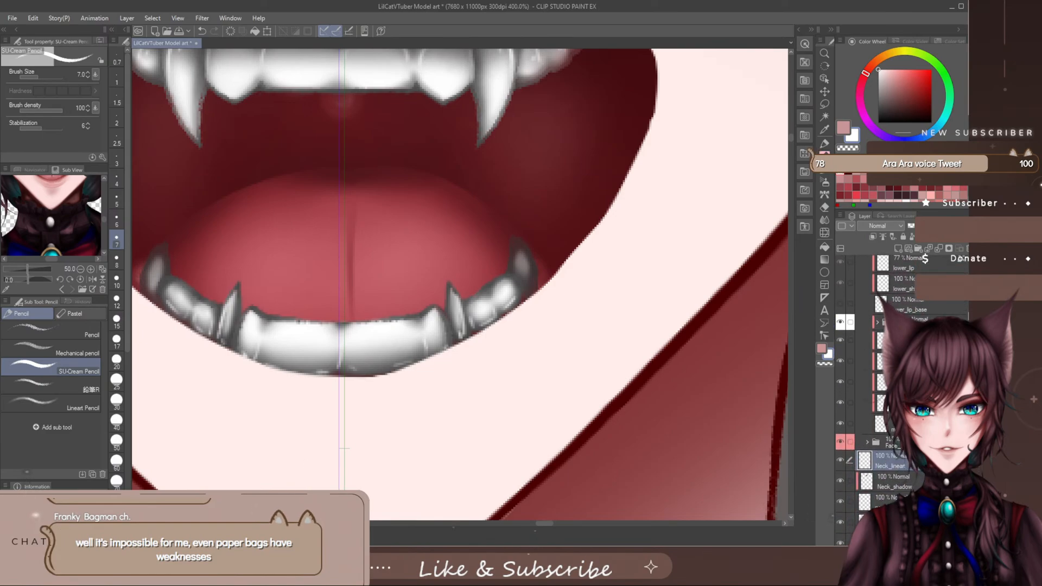
scroll(890, 380, up, 4)
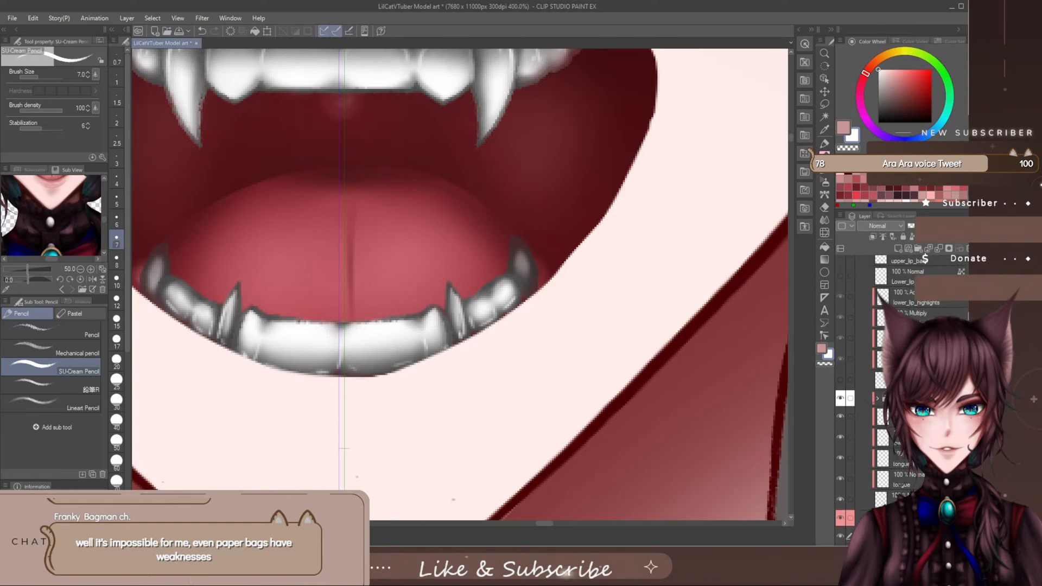
scroll(890, 380, down, 4)
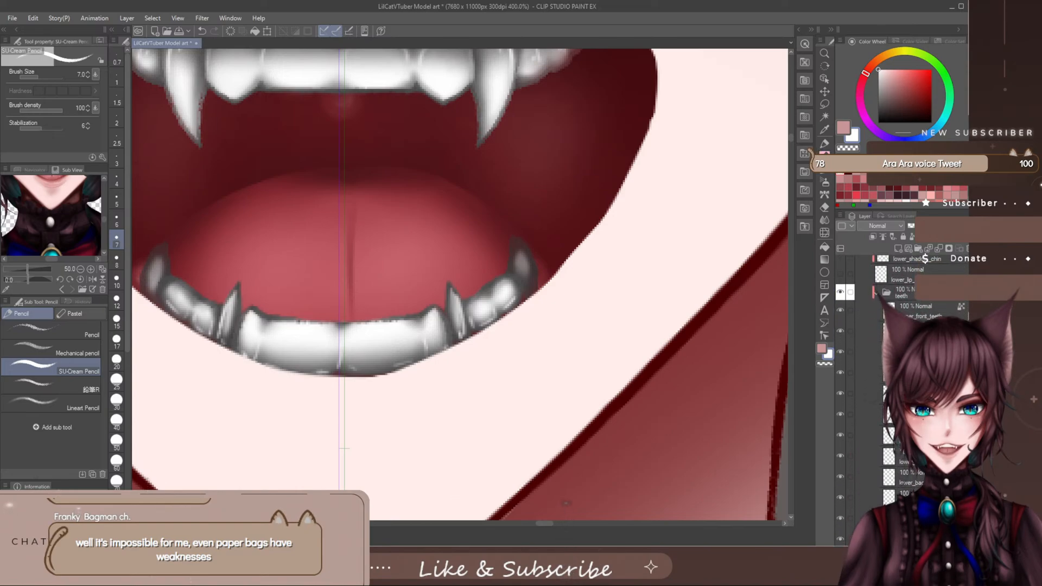
scroll(890, 379, down, 4)
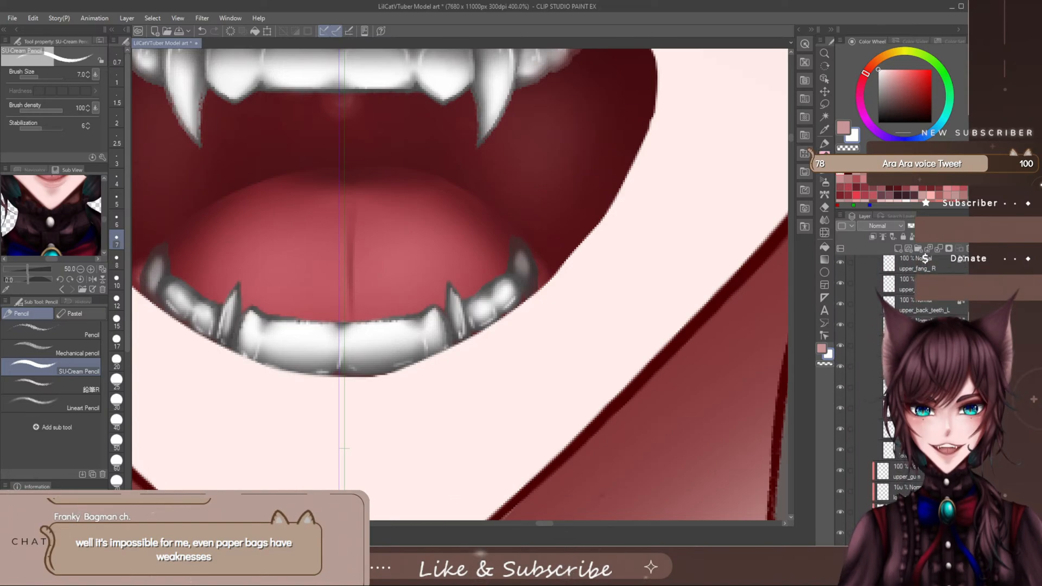
scroll(901, 380, up, 3)
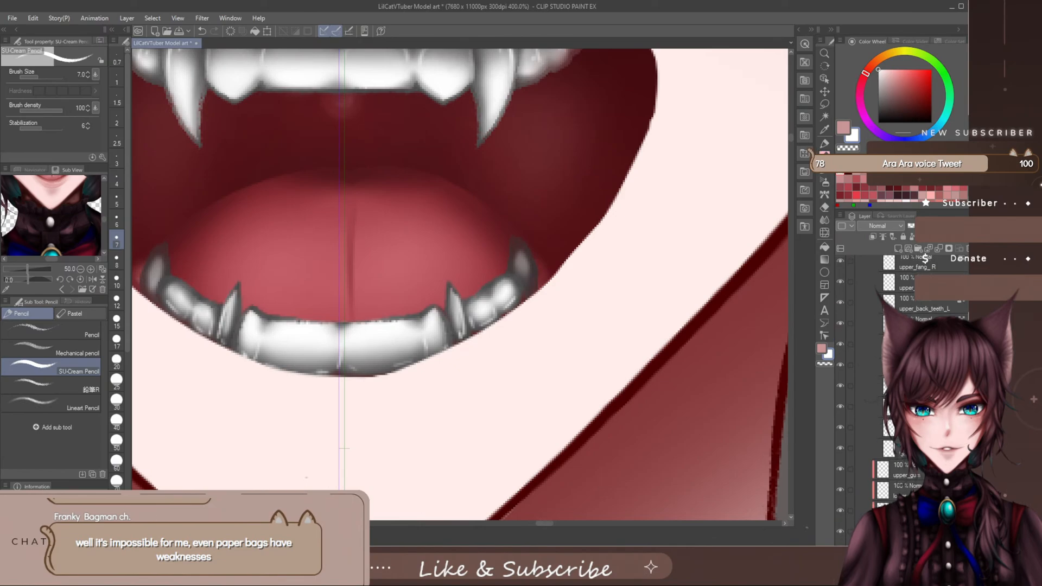
scroll(901, 380, down, 3)
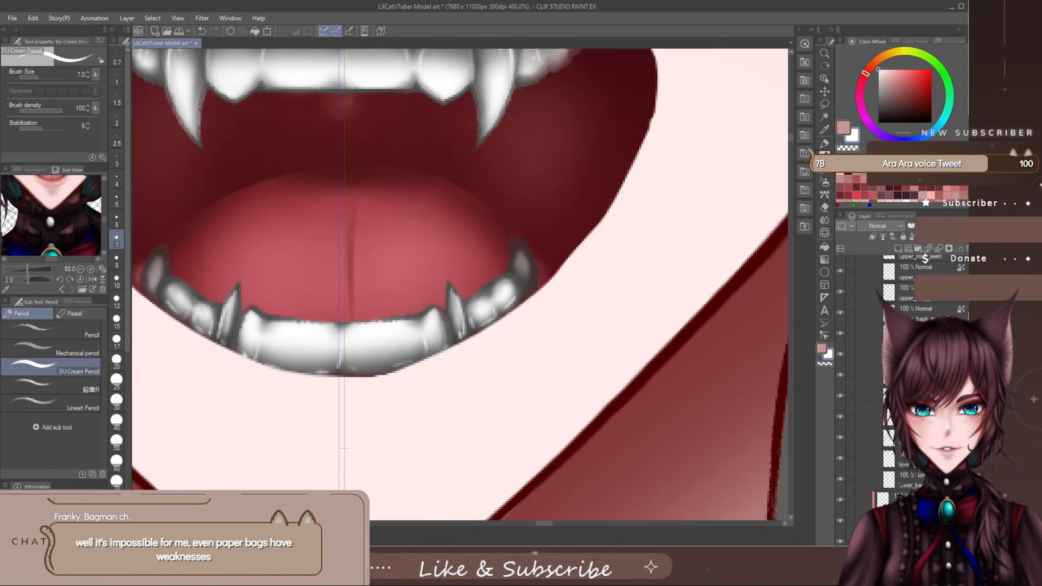
scroll(901, 380, down, 2)
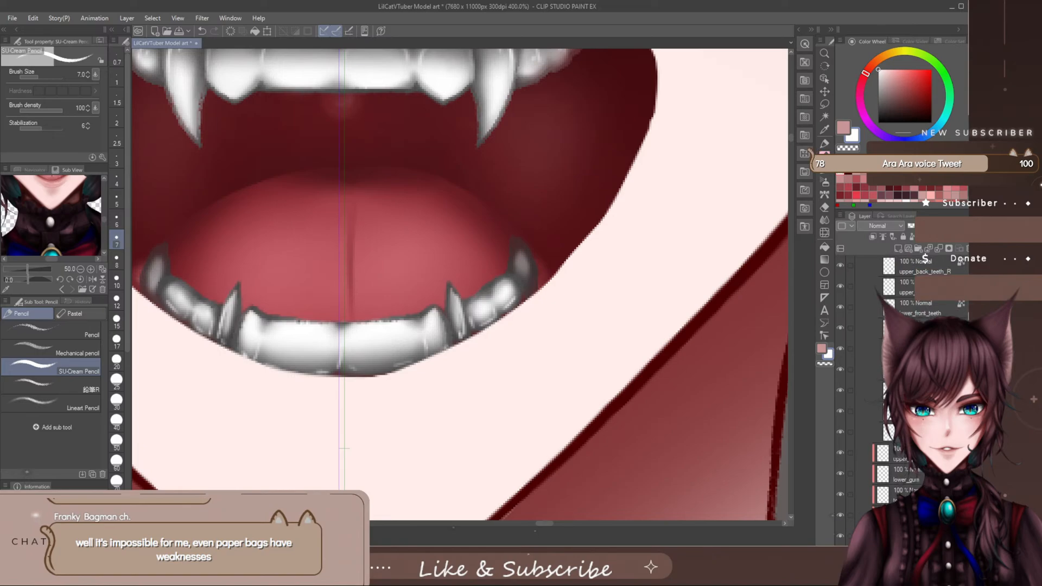
click(868, 328)
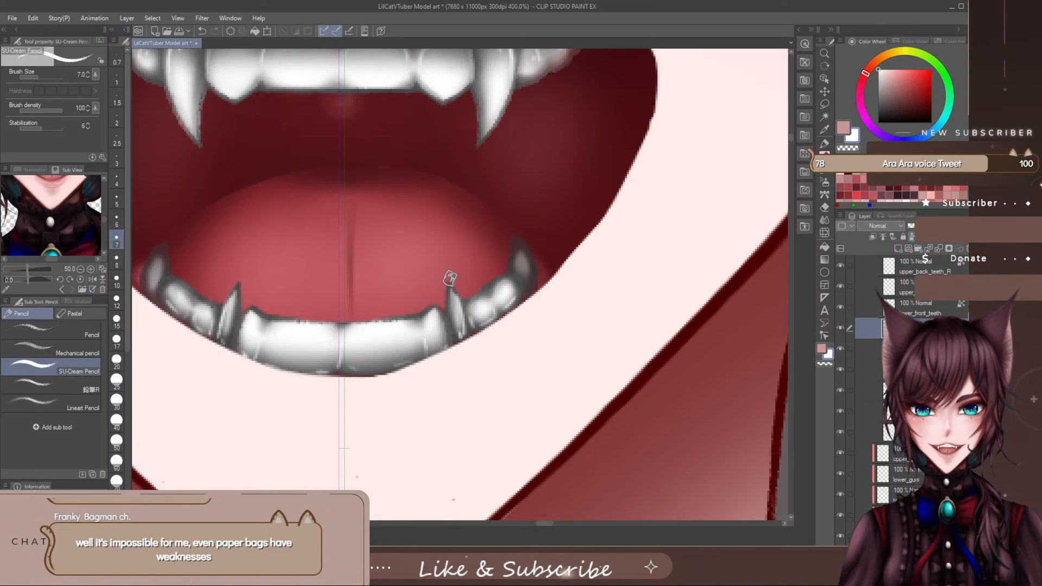
- Brighten both lower fangs with fine white strokes, each on its own layer, and save the file
drag(449, 281, 456, 298)
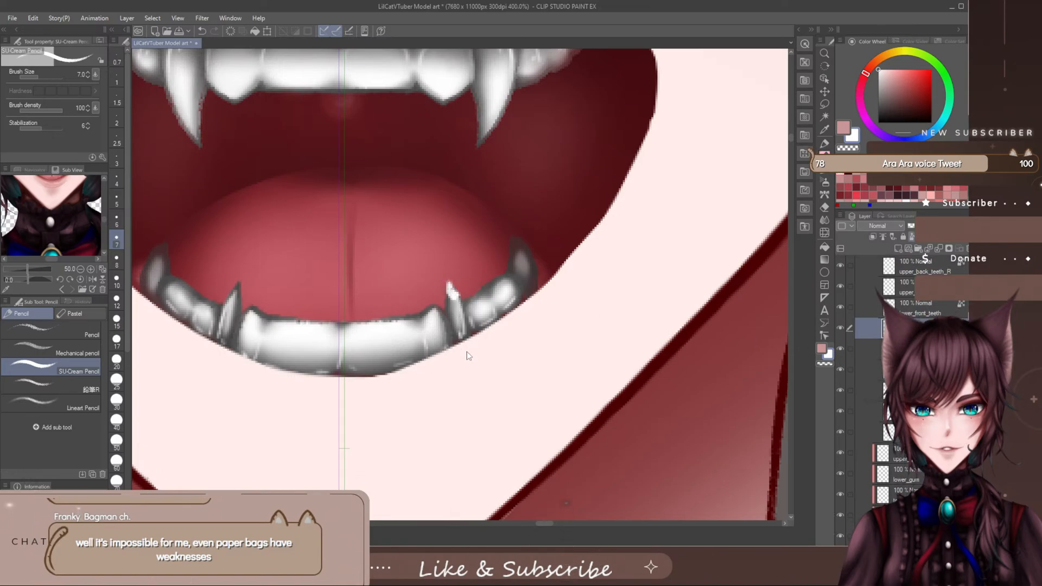
key(ctrl+z)
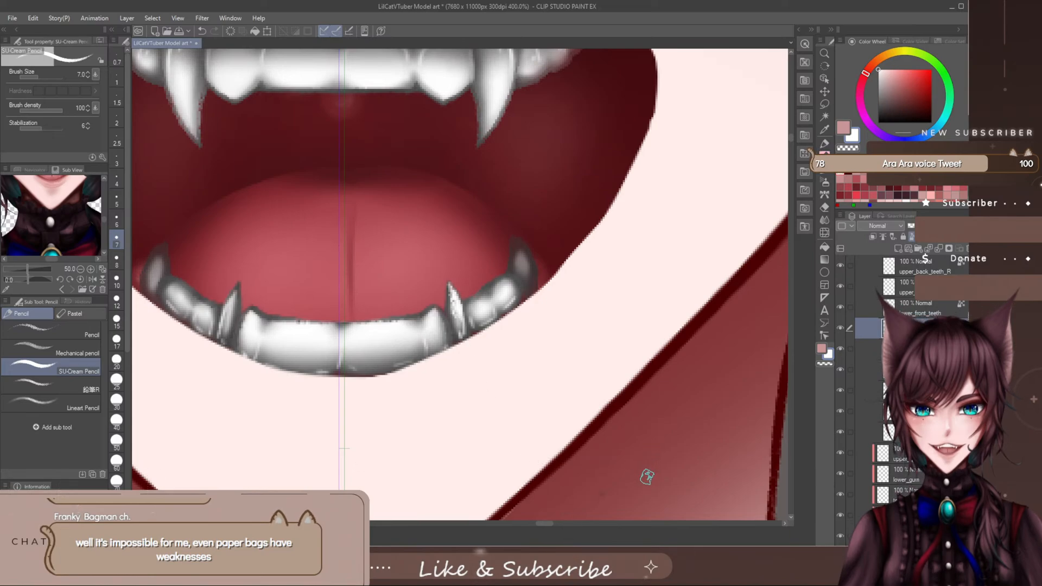
click(870, 349)
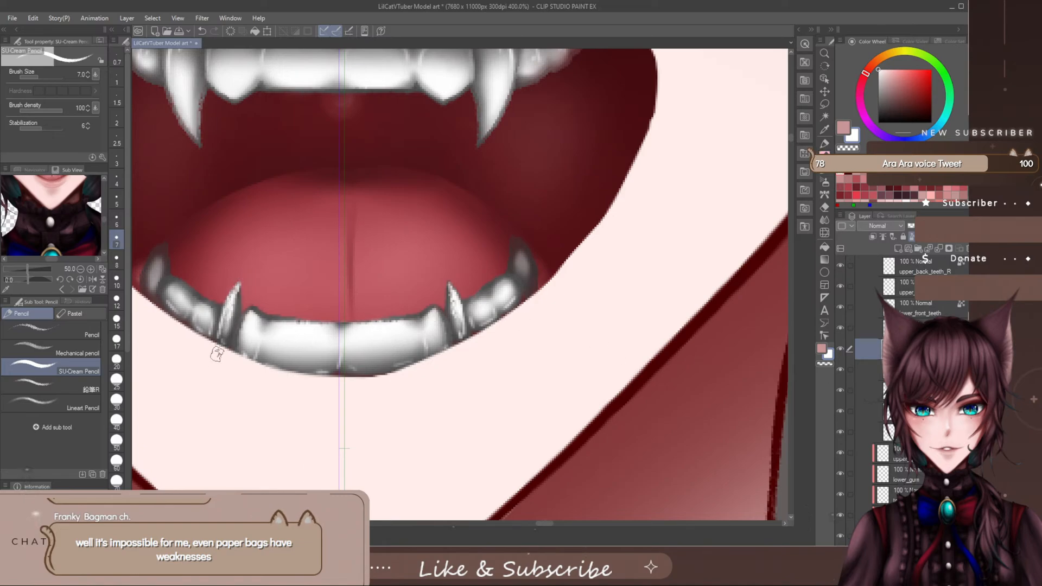
key(ctrl+s)
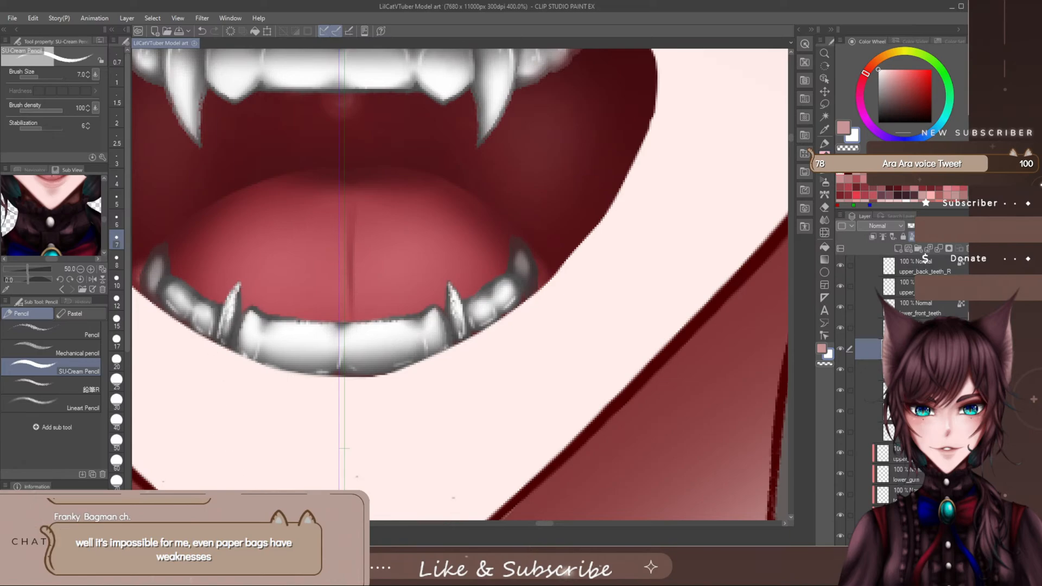
- Collapse the teeth folder and check the brightened fangs, open mouth and neck against the whole head at several magnifications
scroll(565, 428, down, 6)
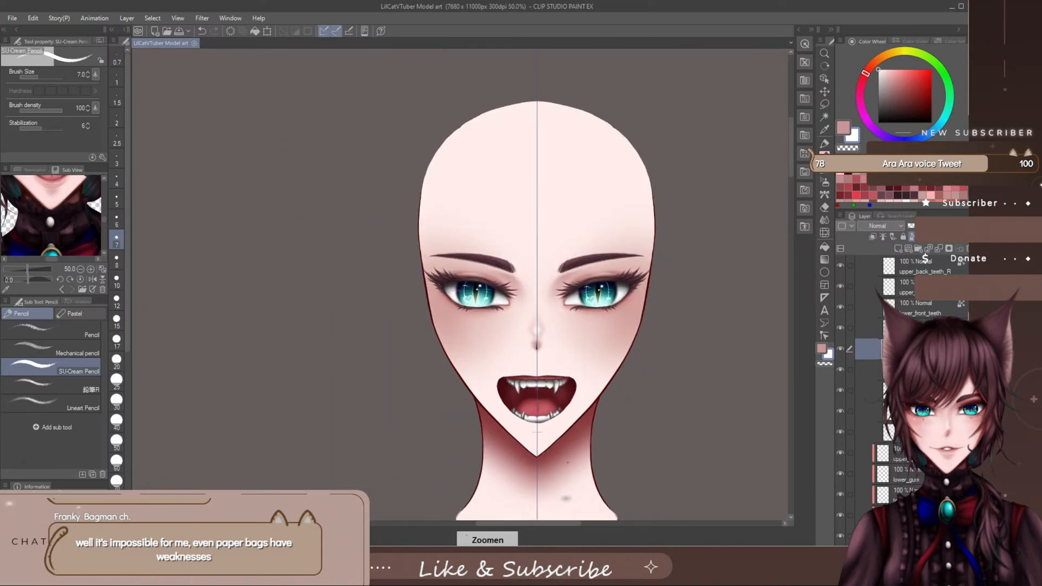
drag(563, 524, 581, 530)
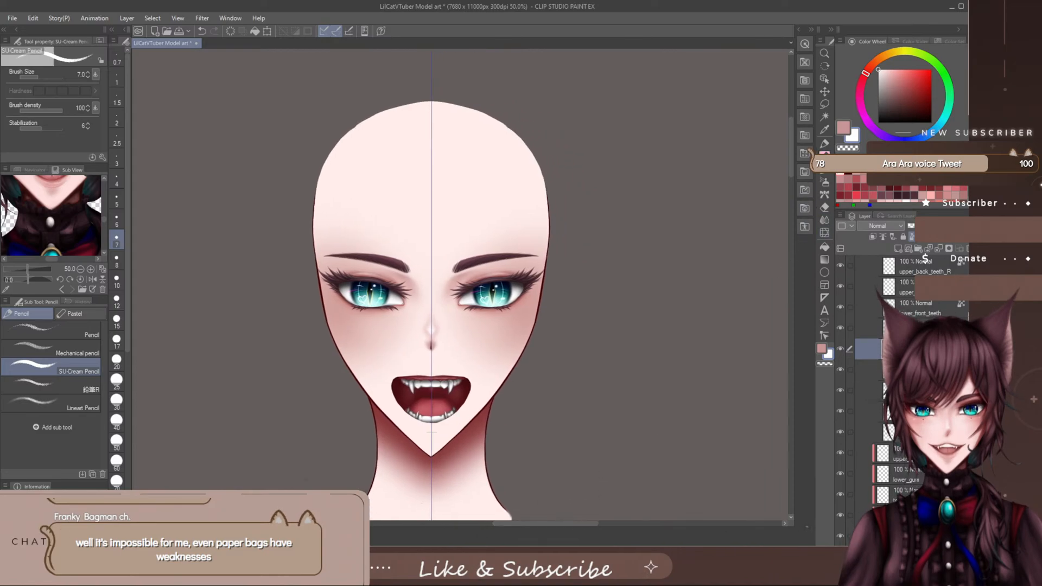
scroll(895, 379, up, 4)
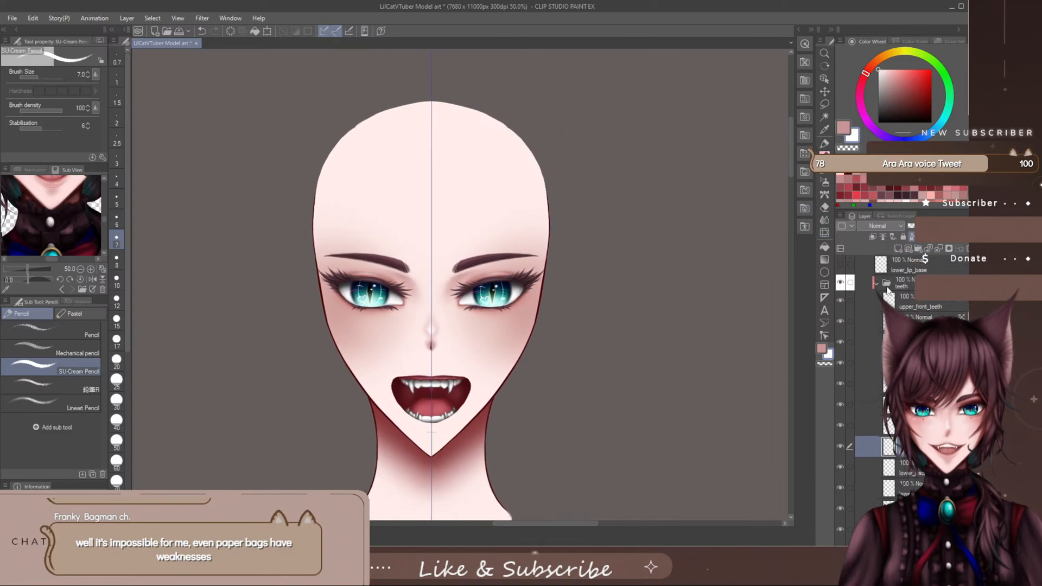
click(887, 288)
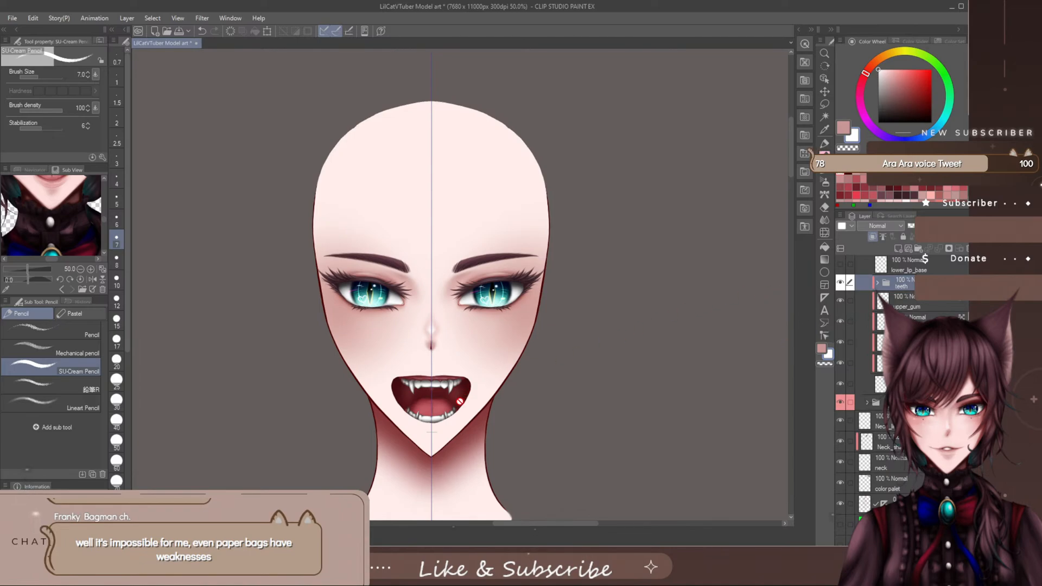
scroll(441, 462, down, 1)
scroll(776, 157, up, 1)
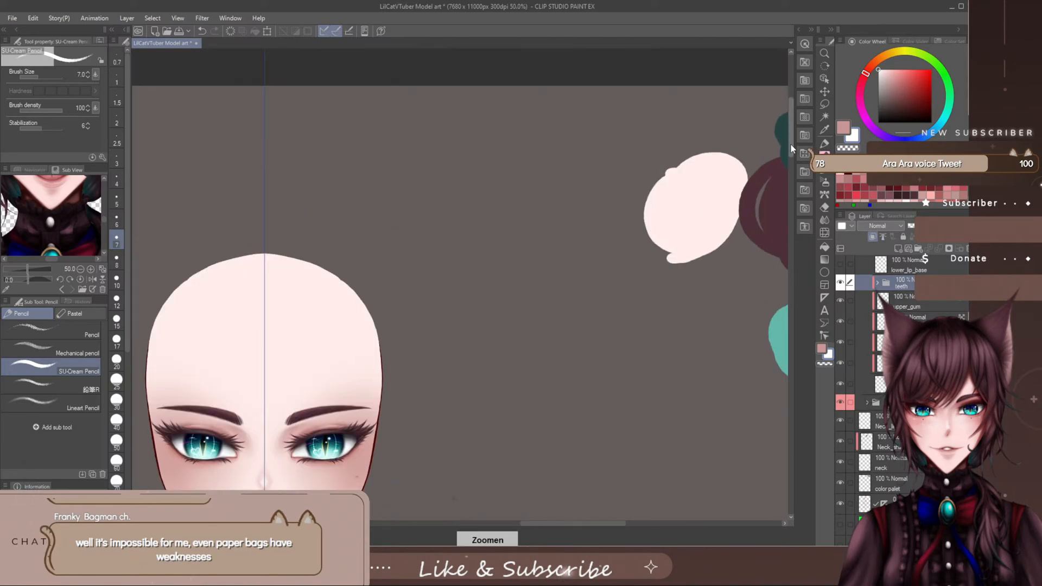
drag(790, 145, 789, 158)
drag(592, 523, 568, 526)
drag(790, 152, 787, 170)
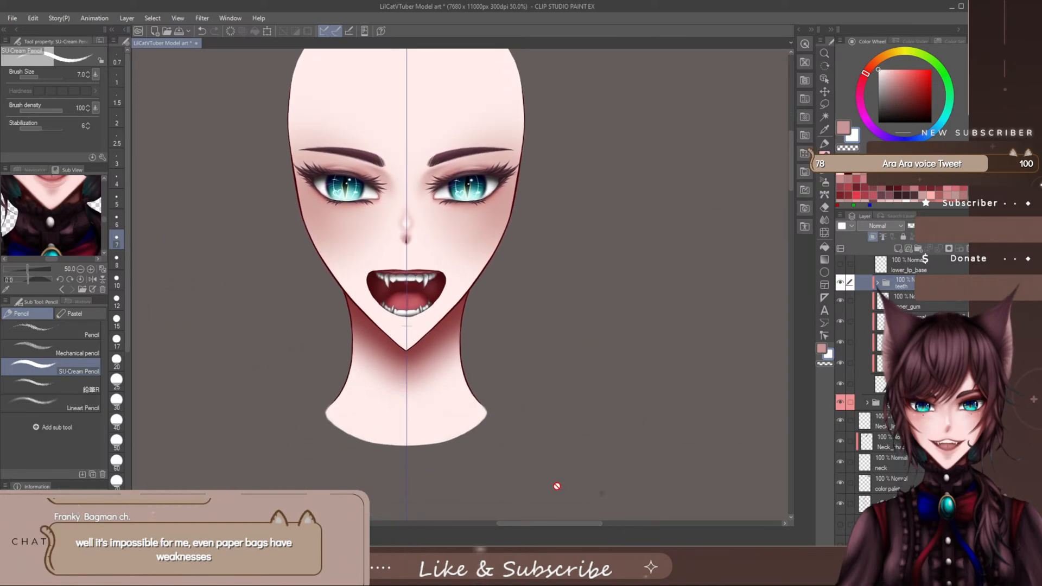
drag(571, 522, 566, 527)
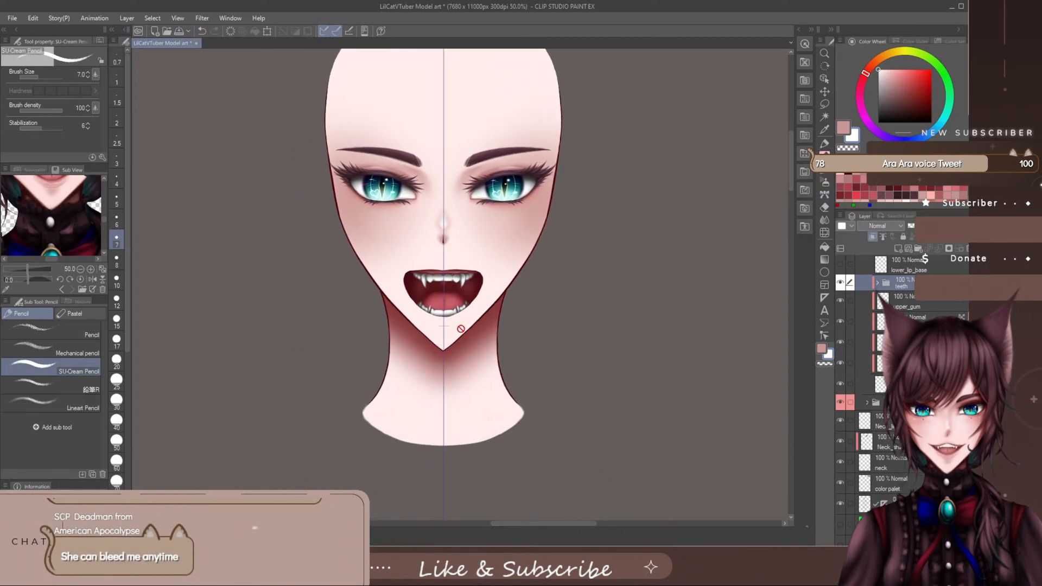
scroll(458, 331, up, 5)
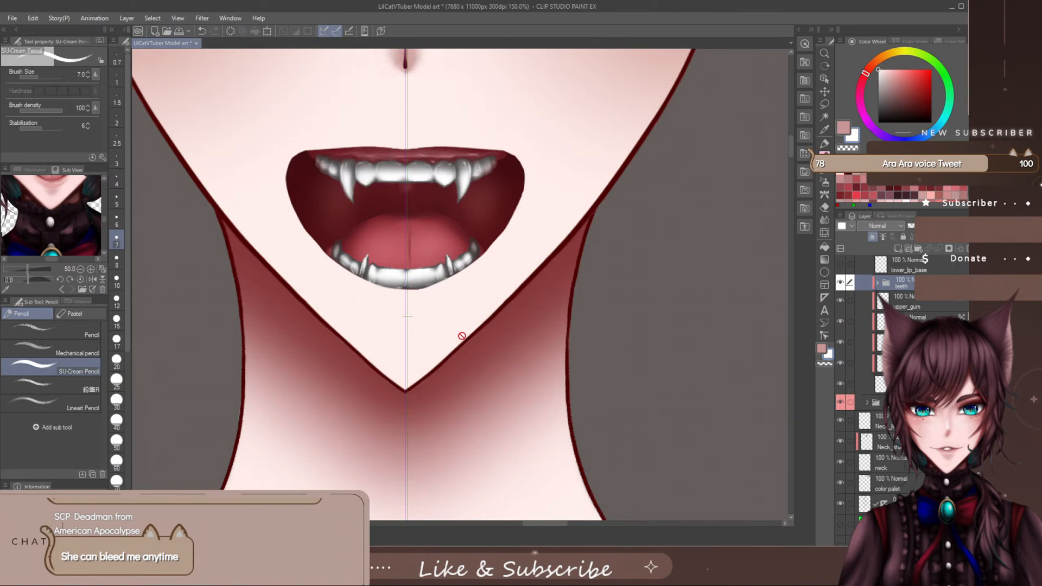
scroll(461, 335, down, 5)
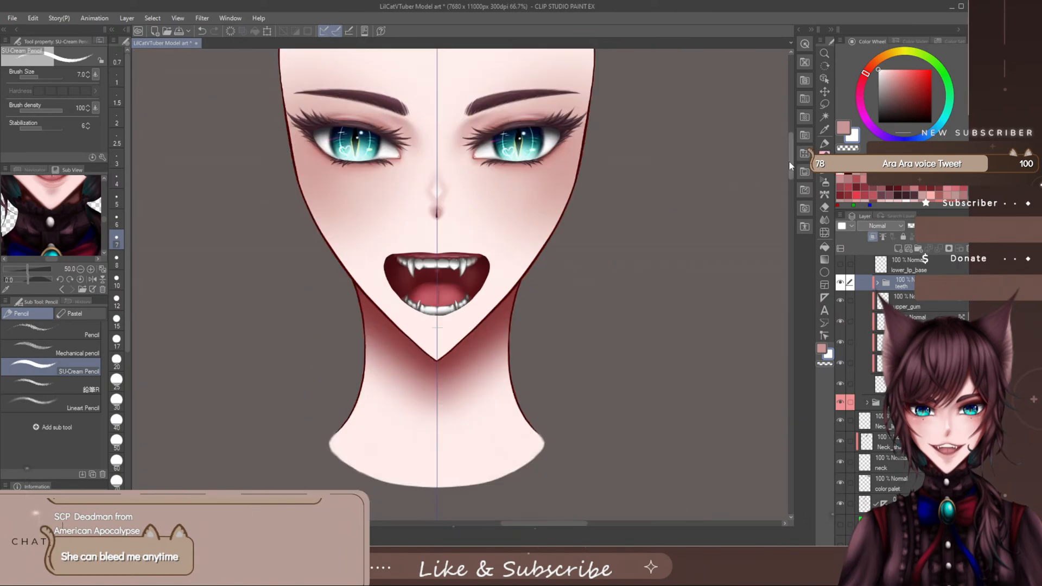
drag(792, 165, 793, 164)
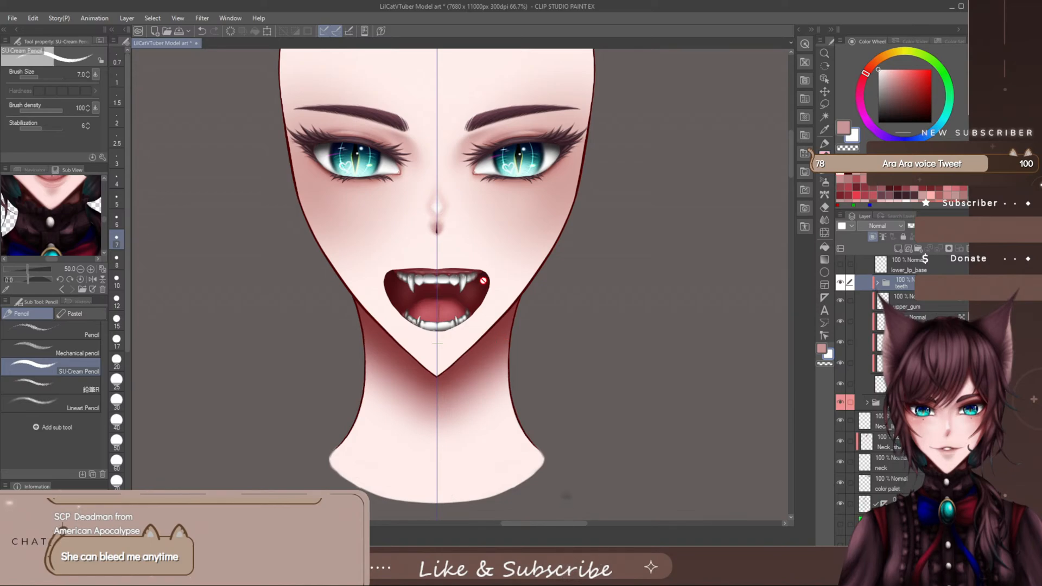
scroll(469, 307, up, 2)
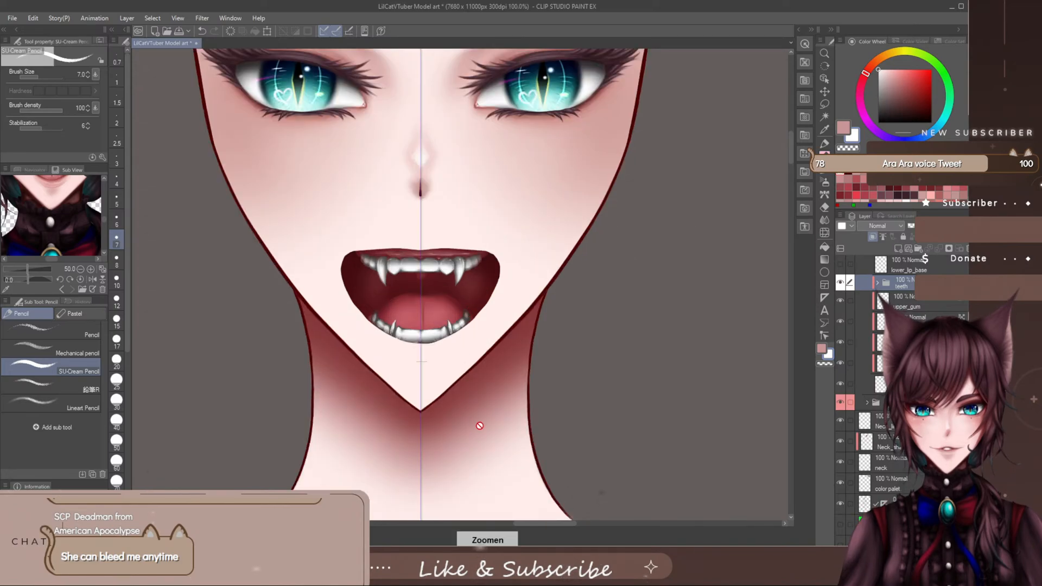
scroll(483, 433, down, 1)
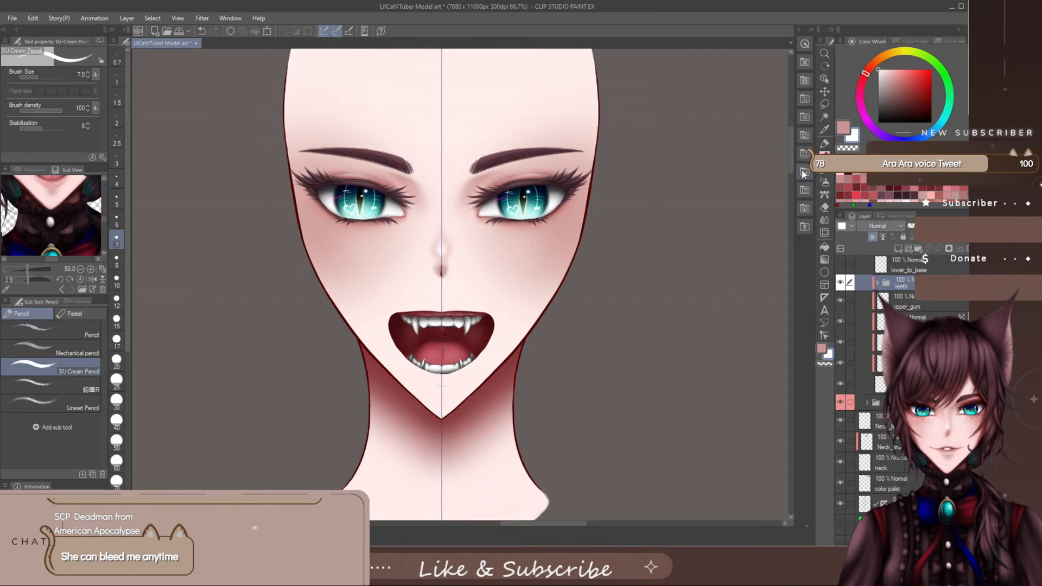
drag(790, 162, 793, 164)
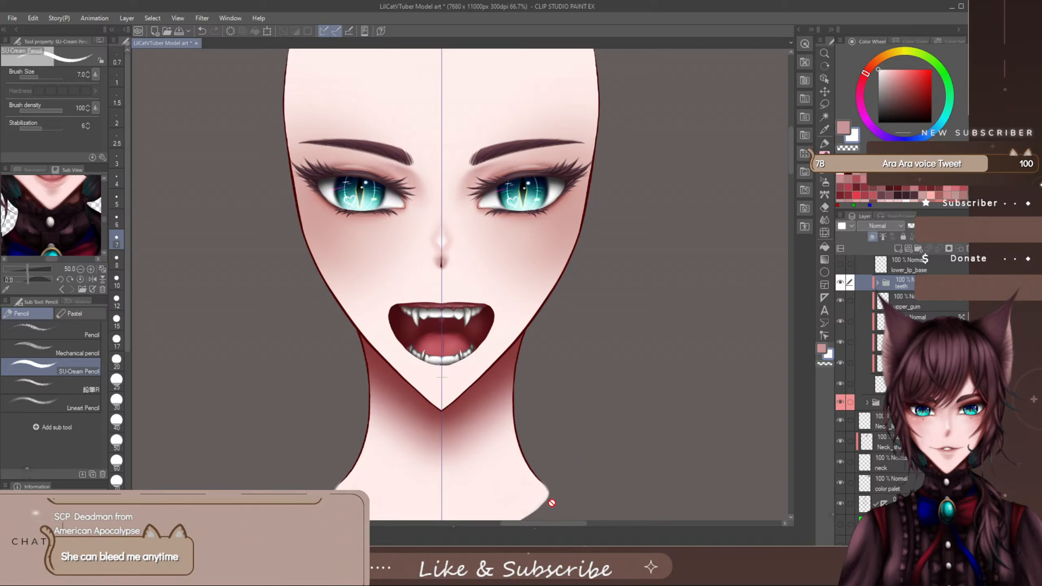
scroll(598, 429, down, 2)
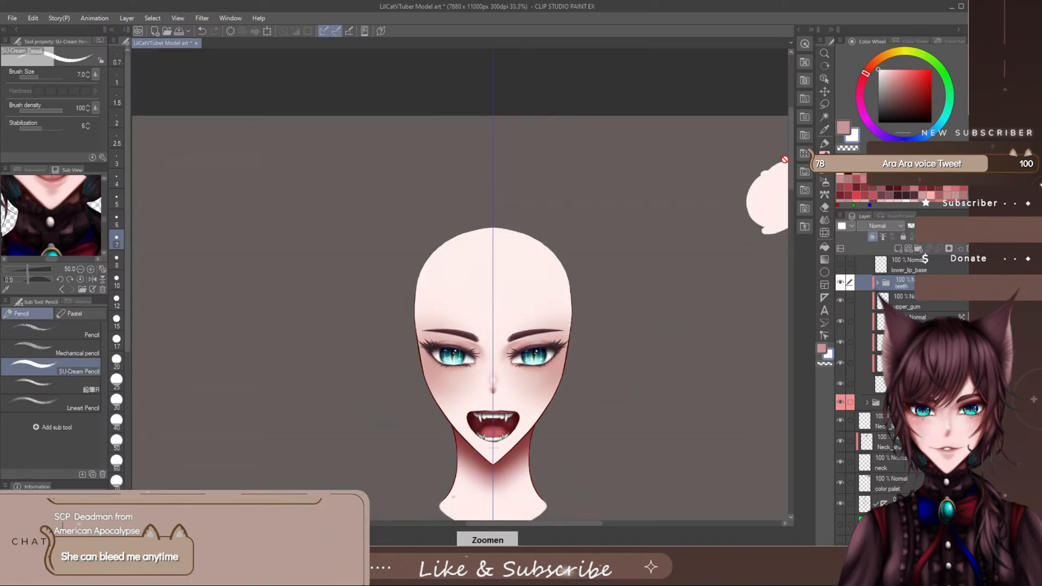
drag(790, 161, 790, 218)
drag(569, 526, 578, 526)
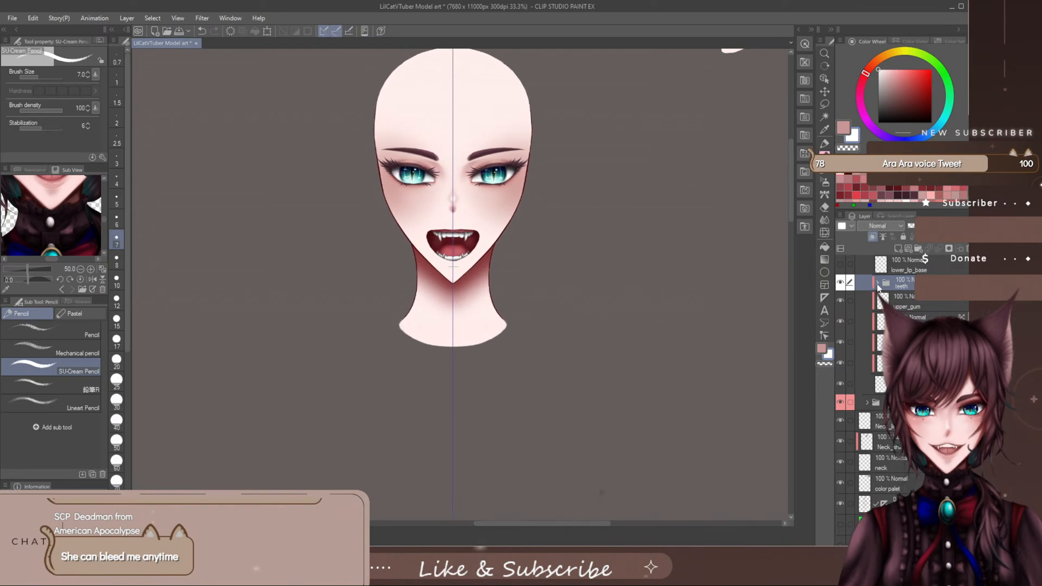
- Select the lower fang layer on the image's left side in the teeth folder and rotate the fang slightly so its tip tilts outward
click(877, 283)
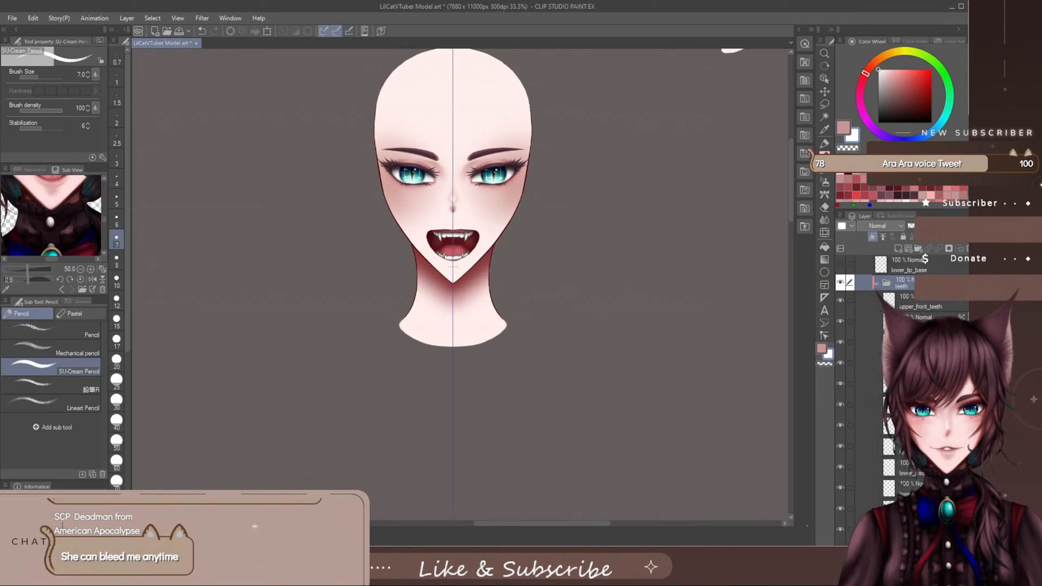
scroll(901, 326, down, 1)
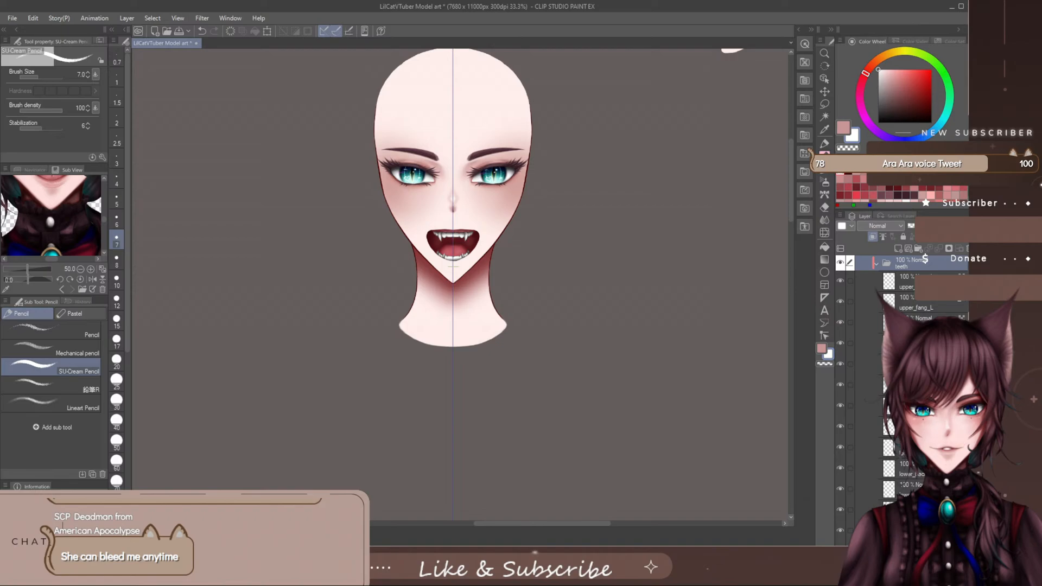
scroll(901, 326, down, 2)
click(901, 406)
scroll(448, 240, up, 2)
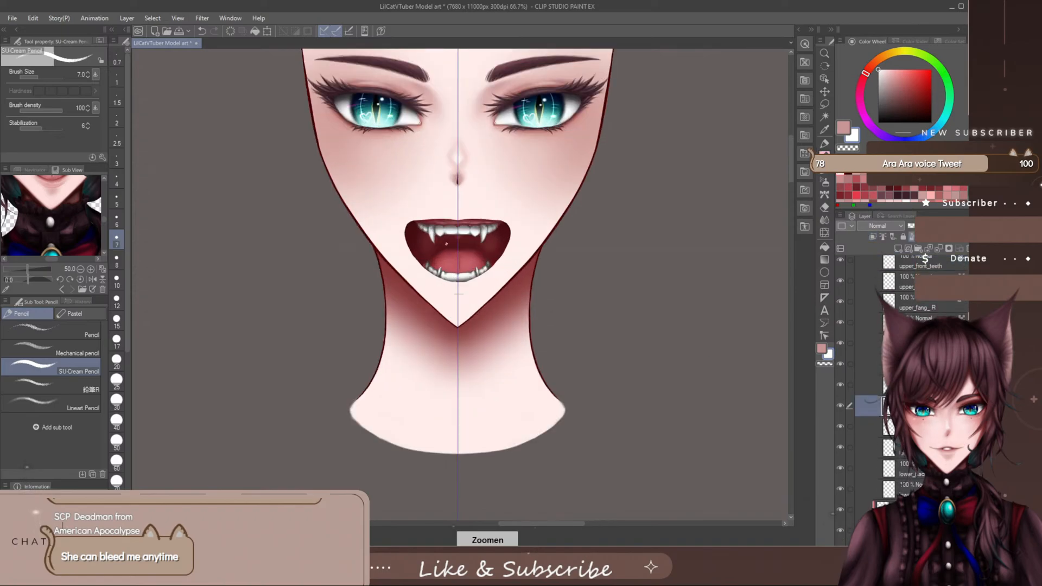
scroll(446, 244, up, 3)
click(268, 30)
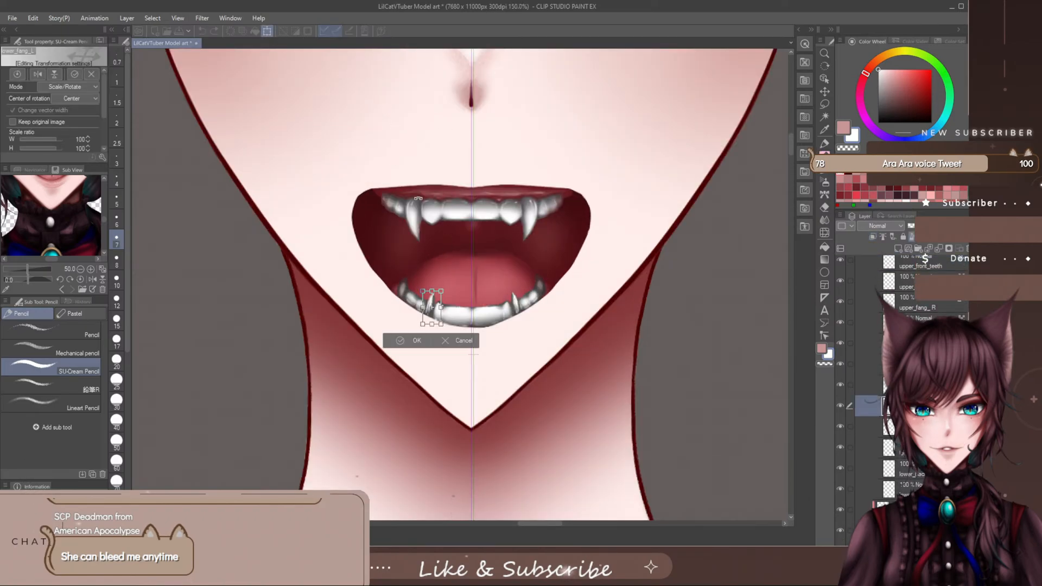
mouse_move(446, 284)
mouse_down()
mouse_move(467, 322)
mouse_move(458, 352)
mouse_move(431, 352)
mouse_move(416, 280)
mouse_move(459, 282)
mouse_move(463, 294)
mouse_up()
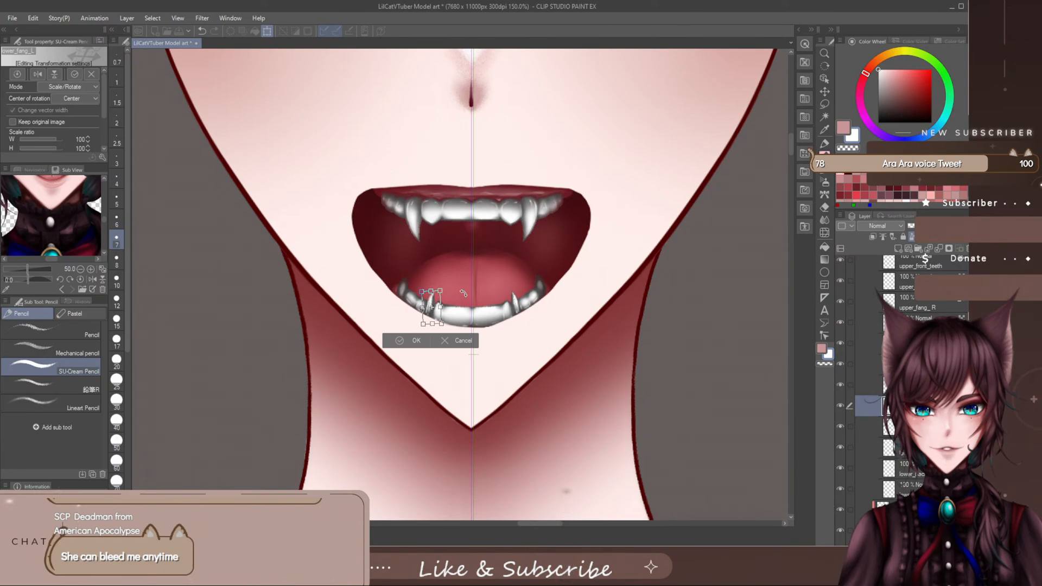
drag(488, 291, 488, 287)
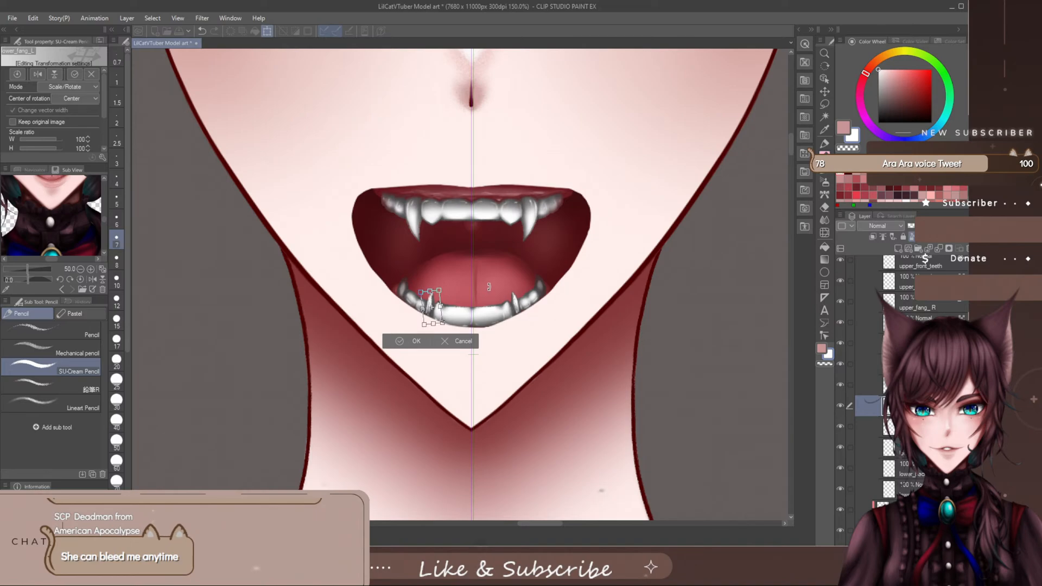
click(416, 342)
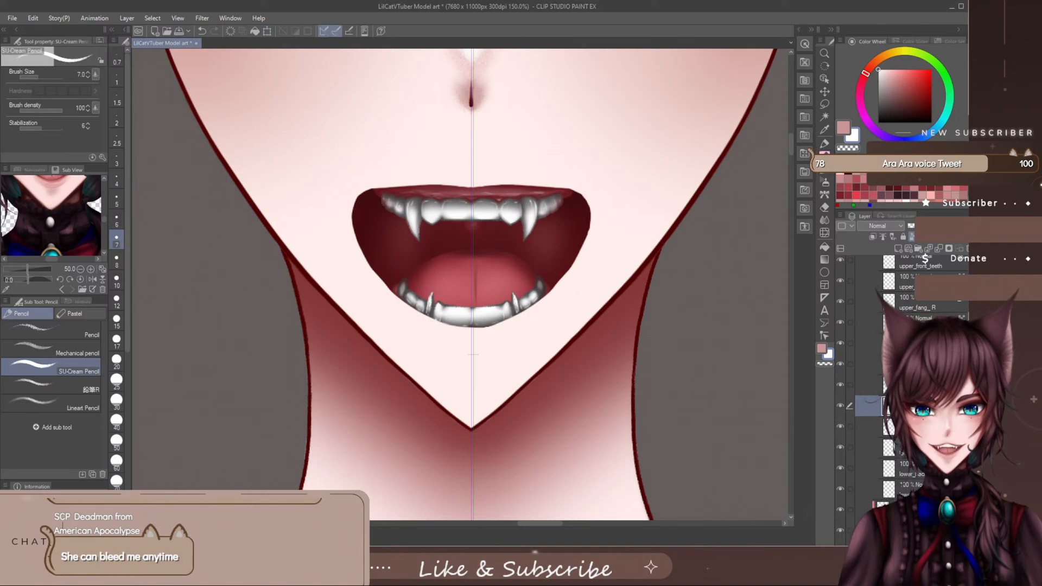
- Rotate the lower fang on the image's right side slightly outward to match the opposite one
click(869, 385)
key(ctrl+t)
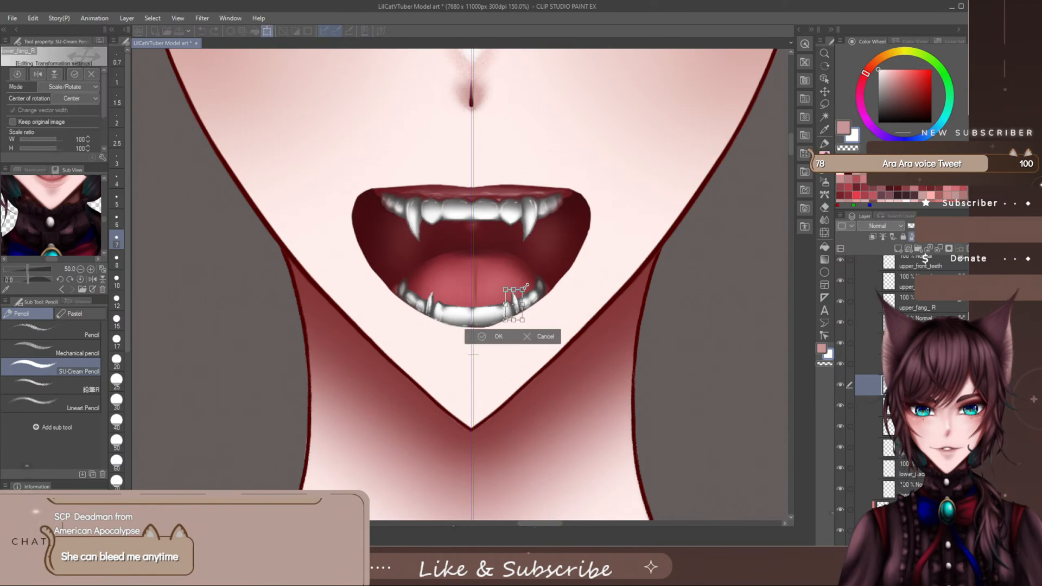
drag(536, 284, 539, 284)
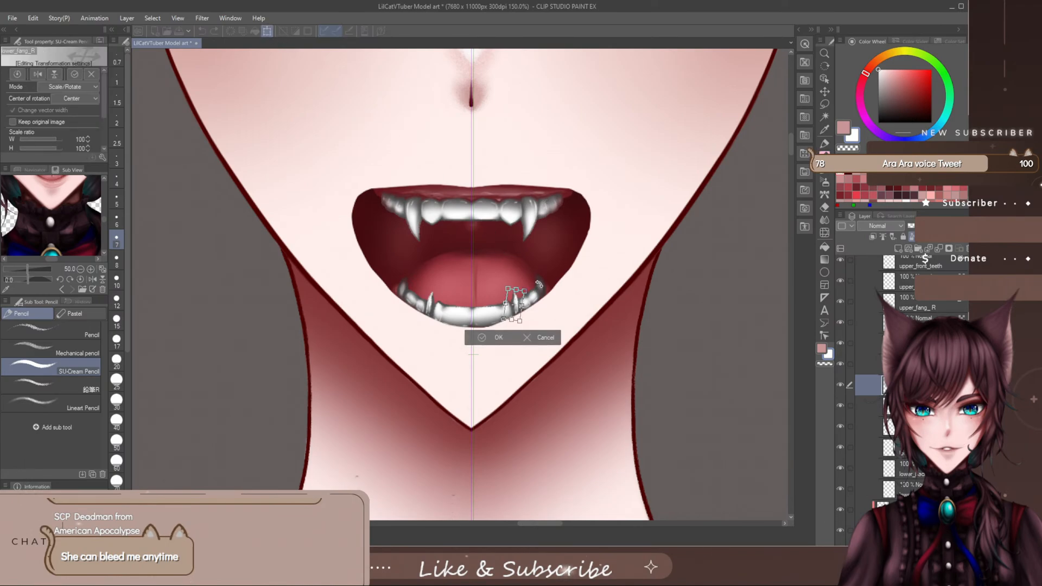
click(501, 339)
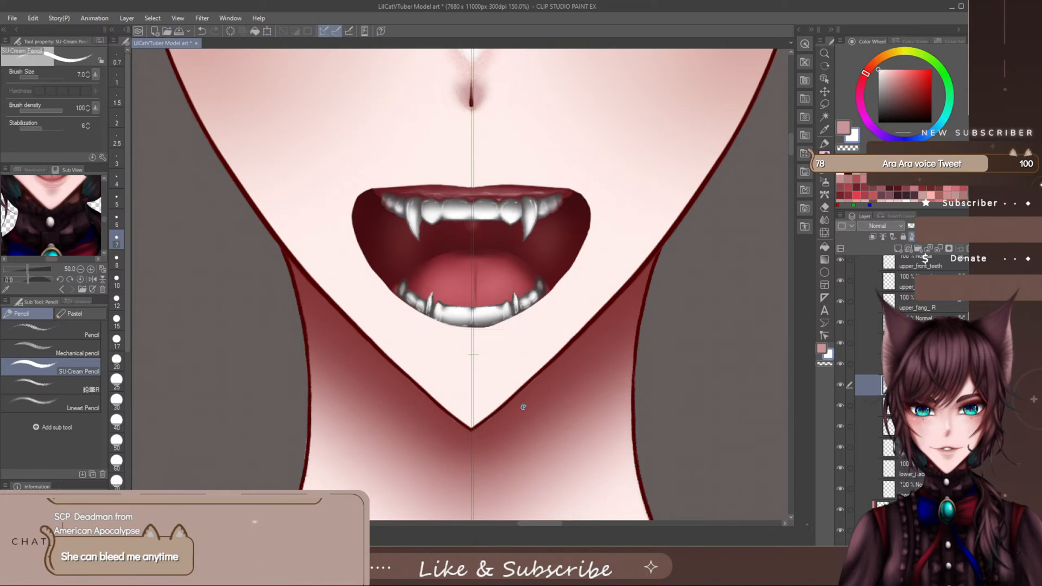
- Reselect the lower fang layer on the image's left side and nudge the fang slightly down towards the centre
key(ctrl+minus)
key(ctrl+minus)
key(ctrl+minus)
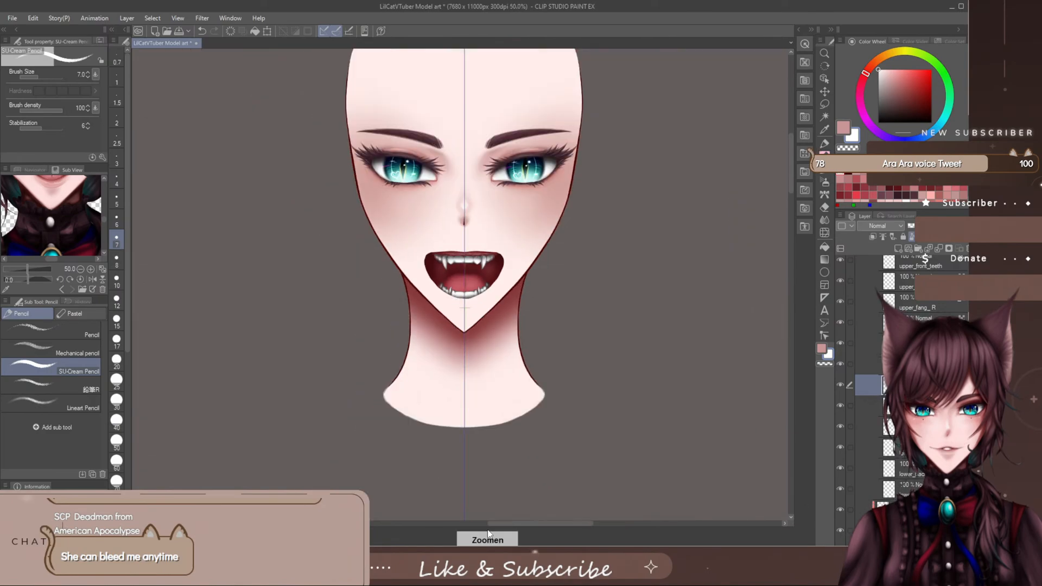
key(ctrl+plus)
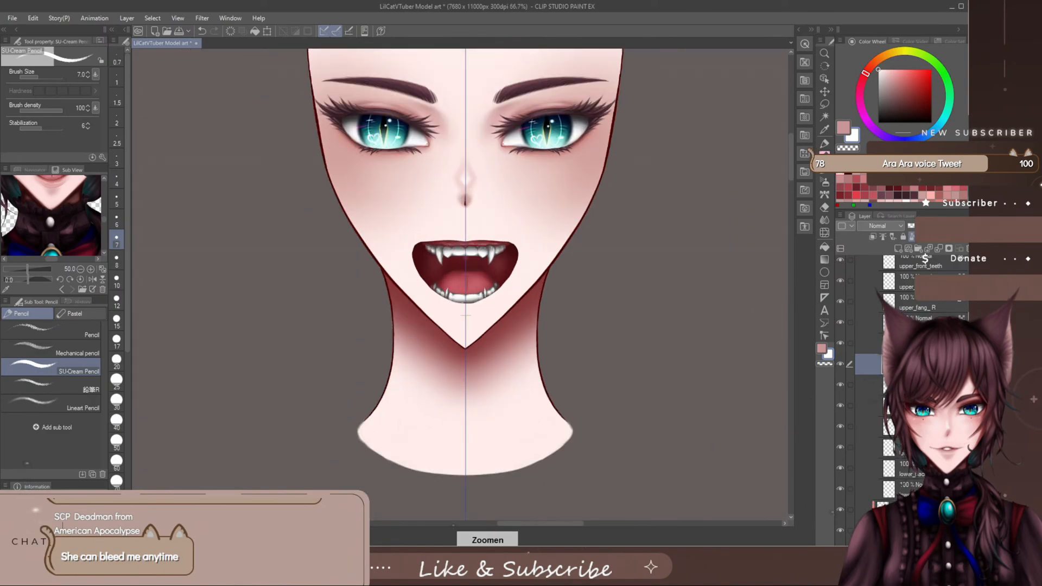
click(869, 406)
key(ctrl+plus)
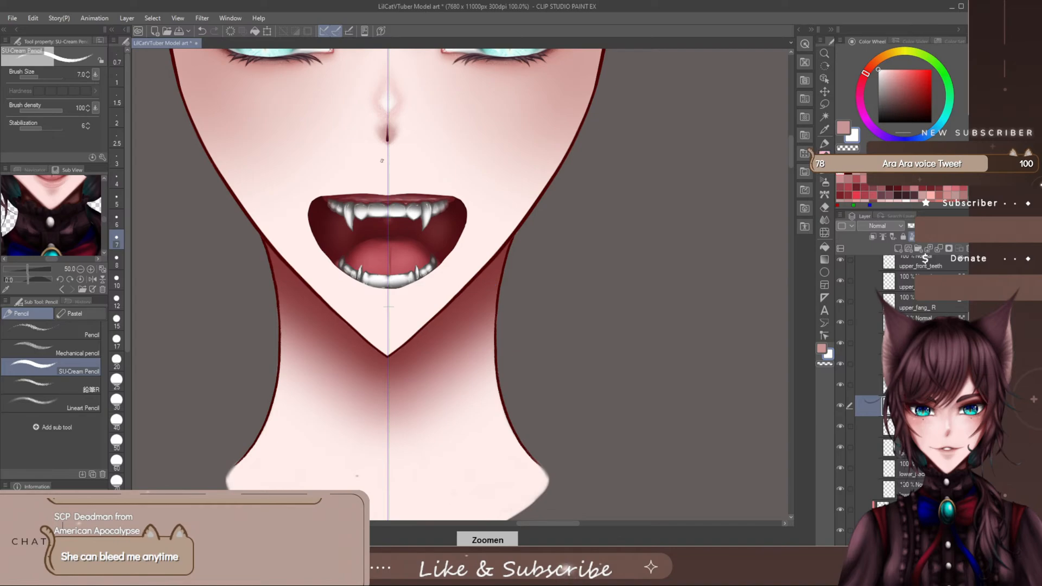
key(ctrl+t)
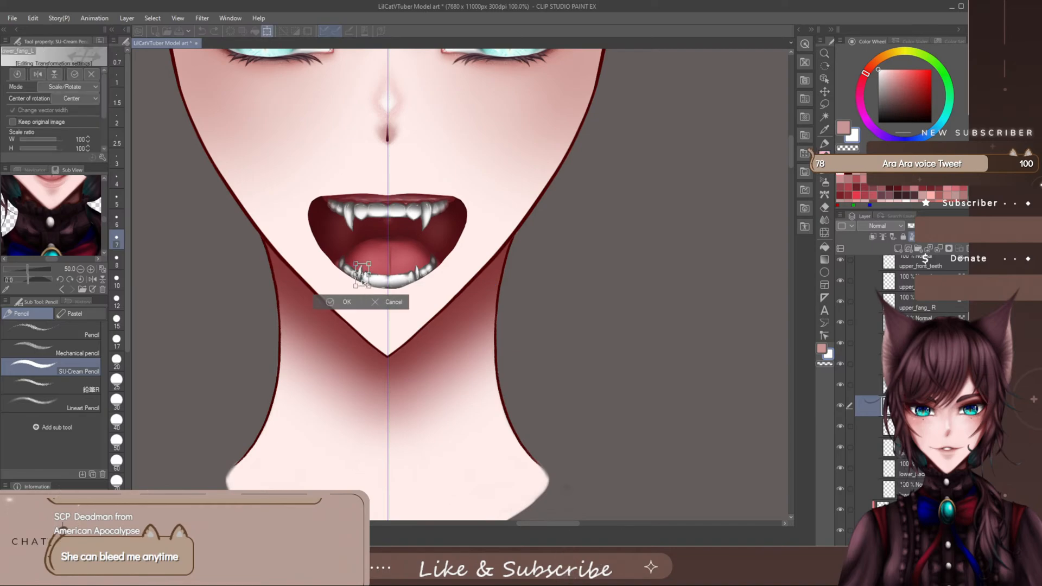
drag(364, 282, 364, 283)
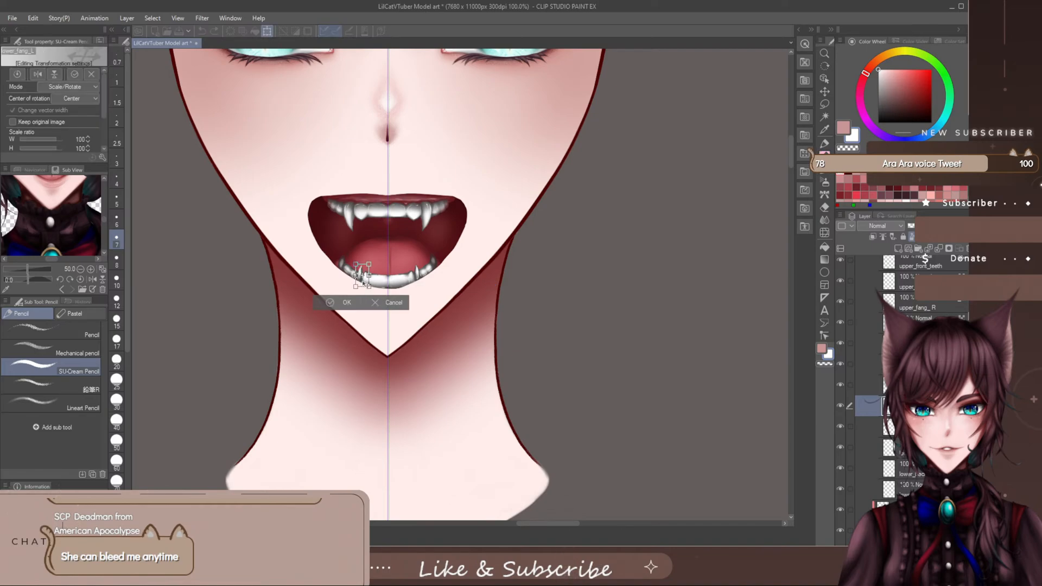
click(348, 304)
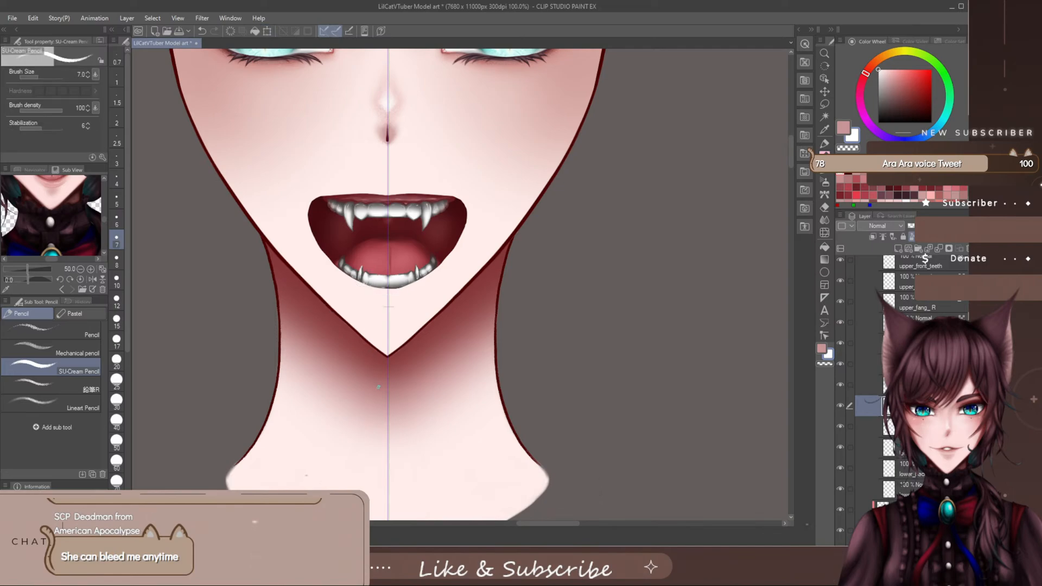
- Collapse the teeth and mouth folders and check the adjusted fangs against the whole head
scroll(378, 387, down, 3)
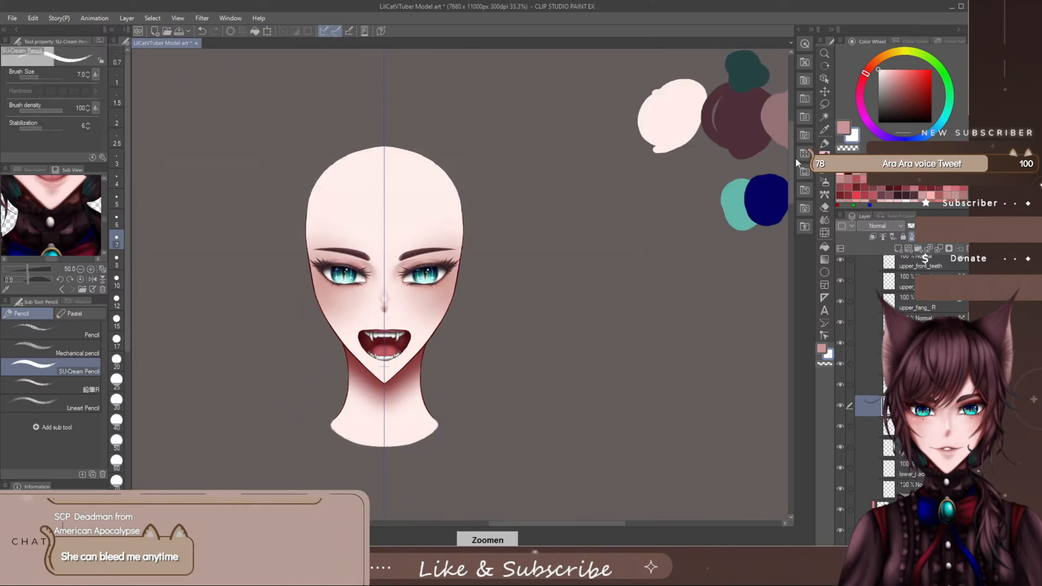
drag(790, 159, 790, 178)
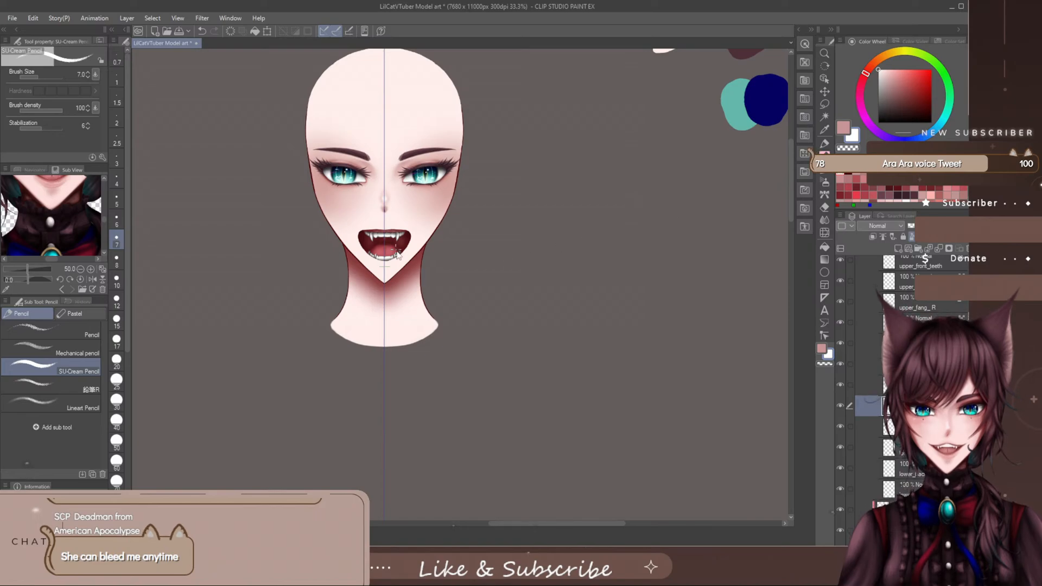
scroll(398, 254, up, 1)
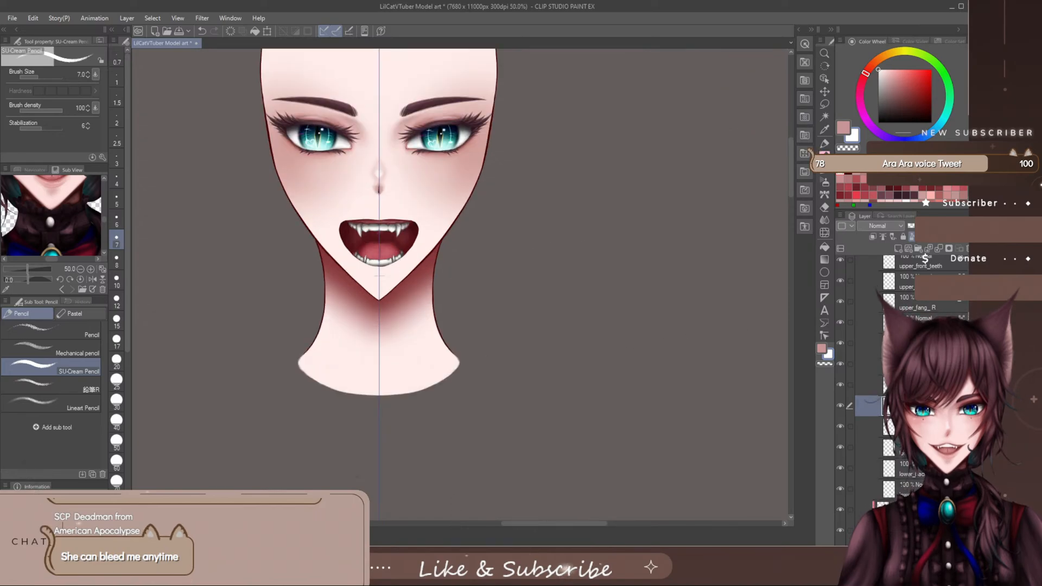
scroll(878, 358, up, 4)
click(877, 362)
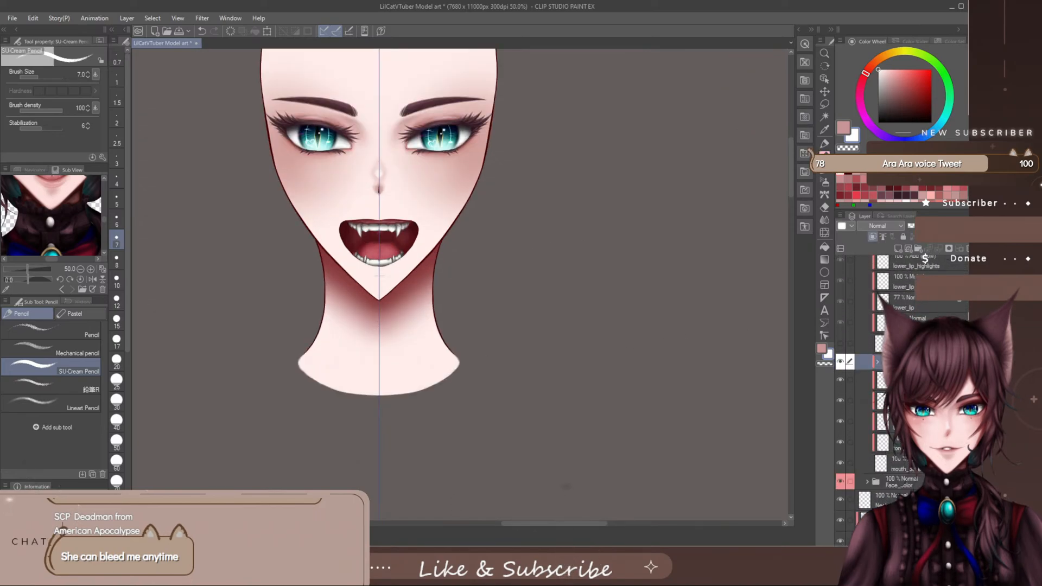
scroll(878, 326, up, 5)
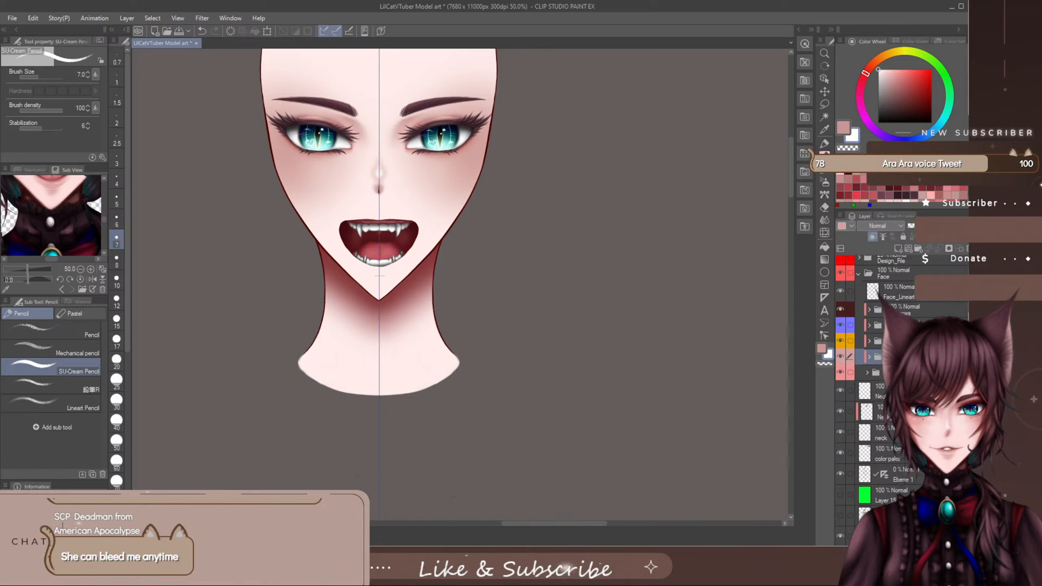
scroll(499, 246, down, 2)
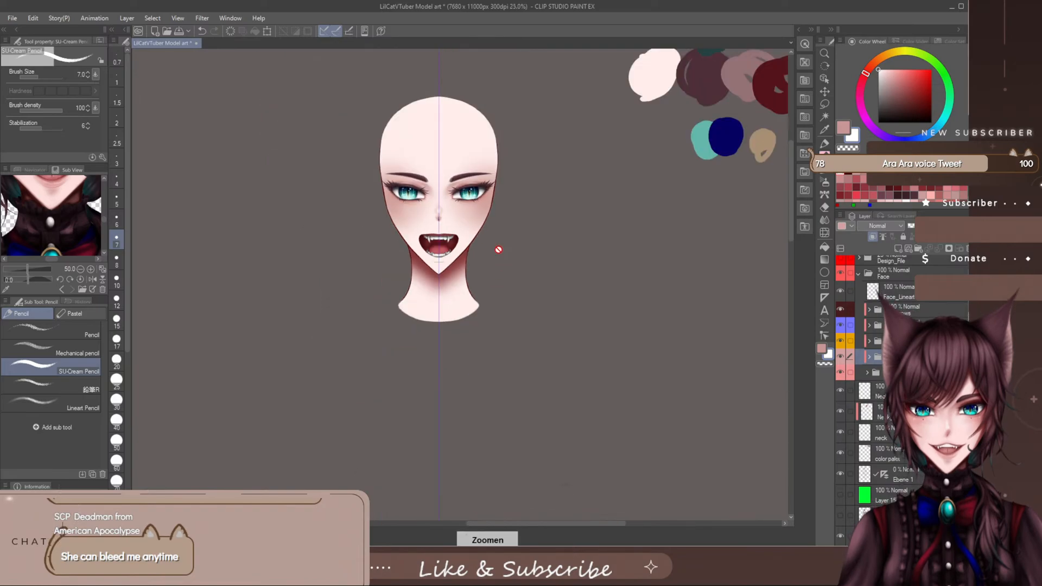
drag(791, 176, 790, 173)
drag(563, 525, 569, 533)
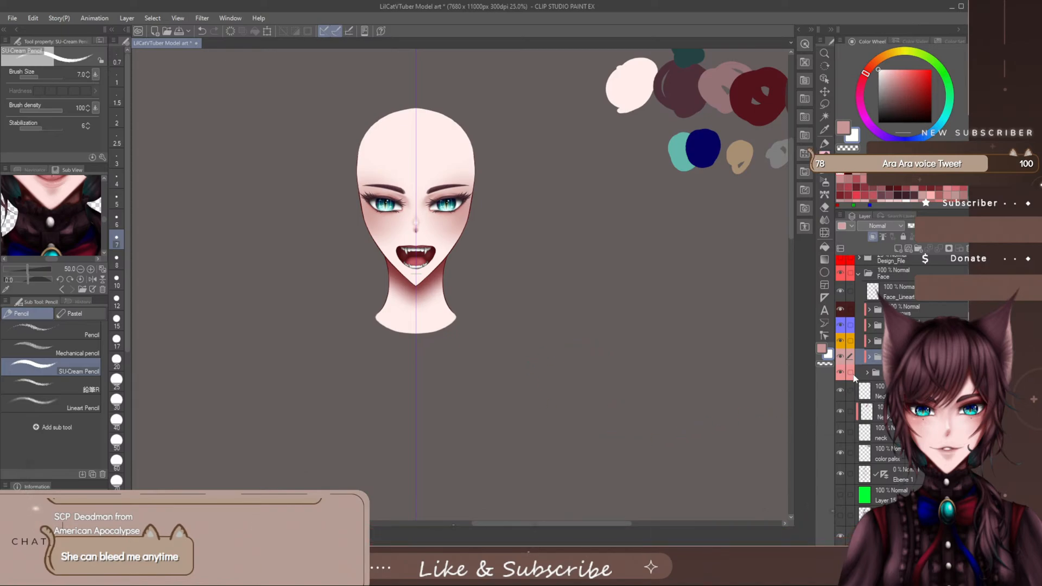
- Select the topmost neck layer, undo the extra layer added above it, and save the file
click(880, 396)
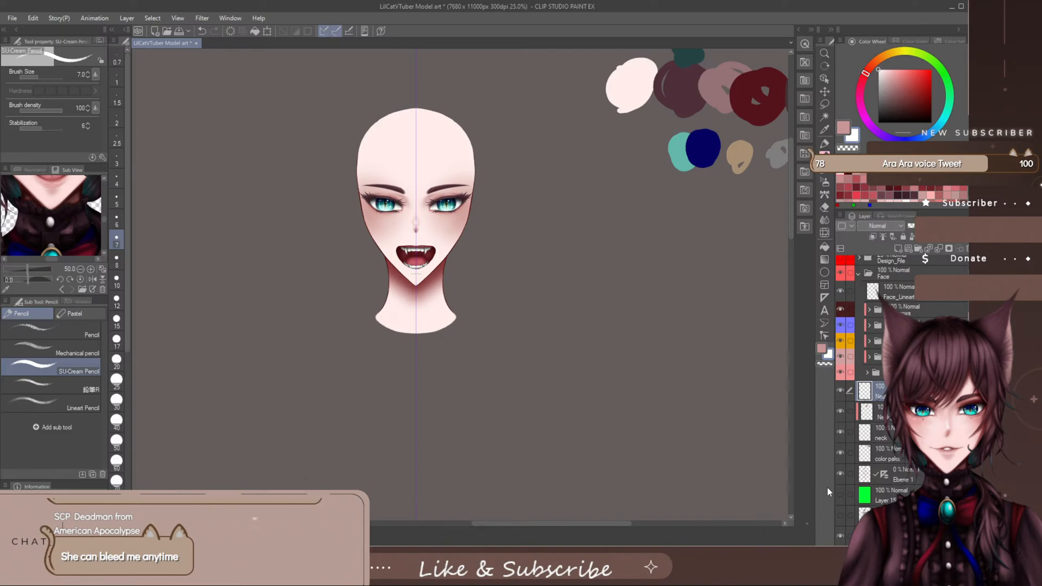
key(ctrl+shift+n)
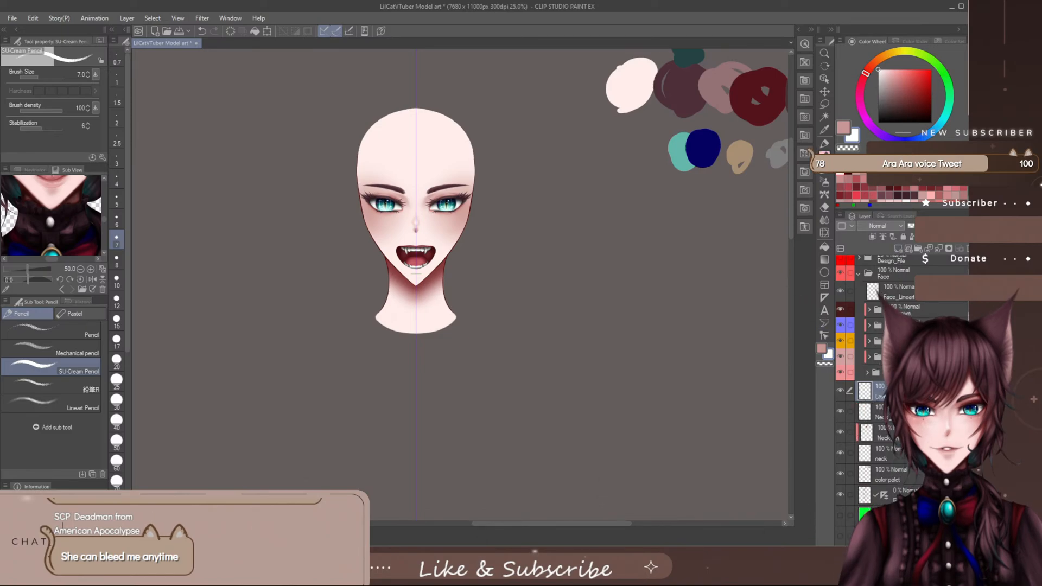
key(ctrl+z)
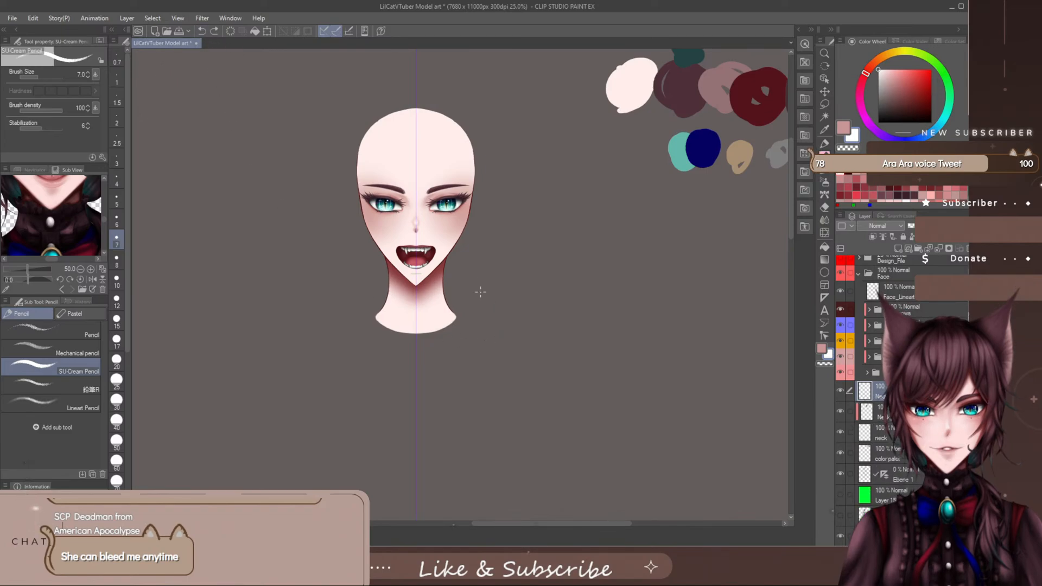
click(180, 31)
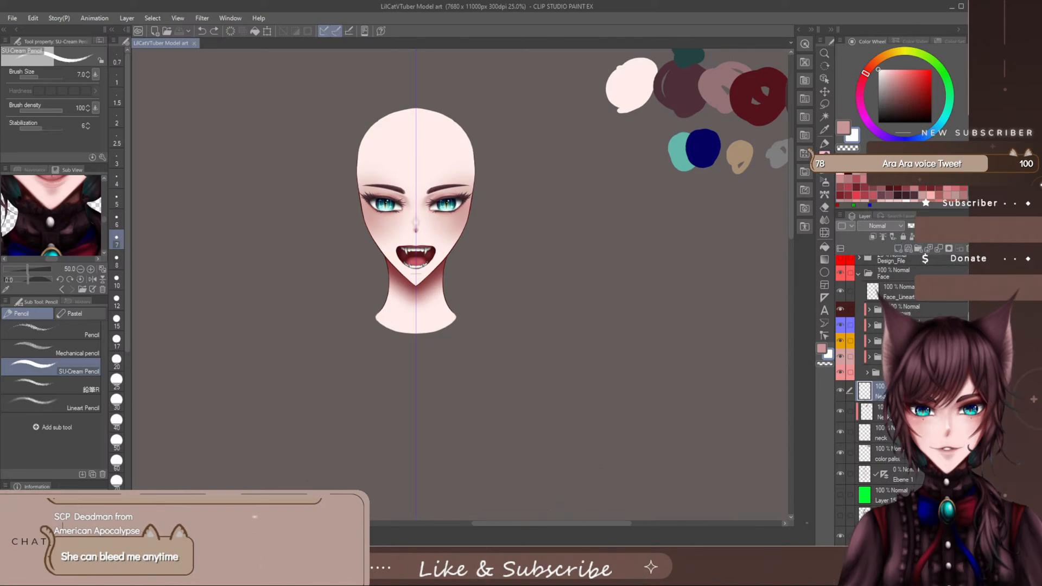
- Create a folder above the neck layers, move the three neck layers into it, and collapse the folder
click(919, 249)
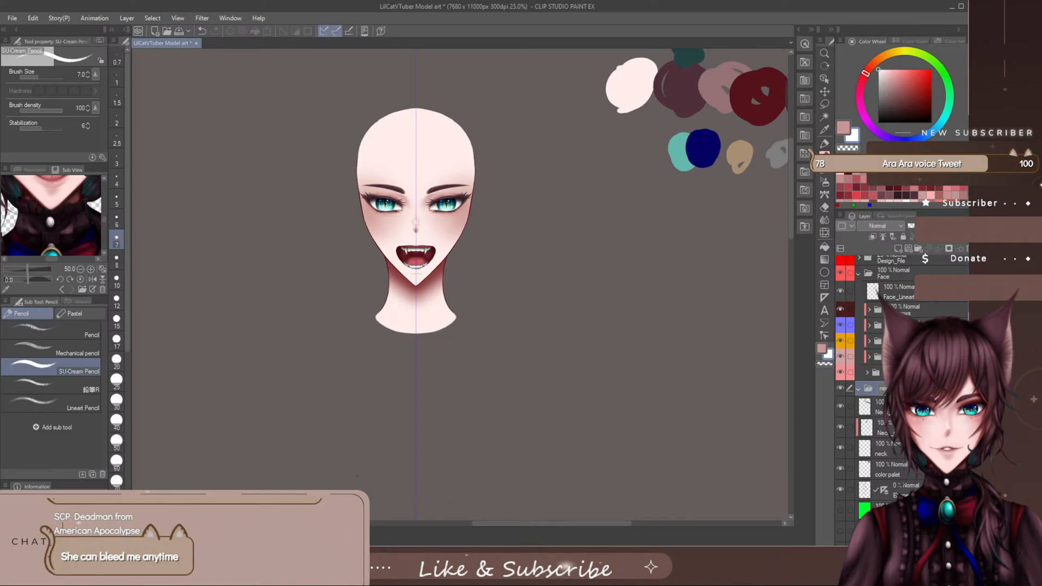
drag(874, 406, 872, 389)
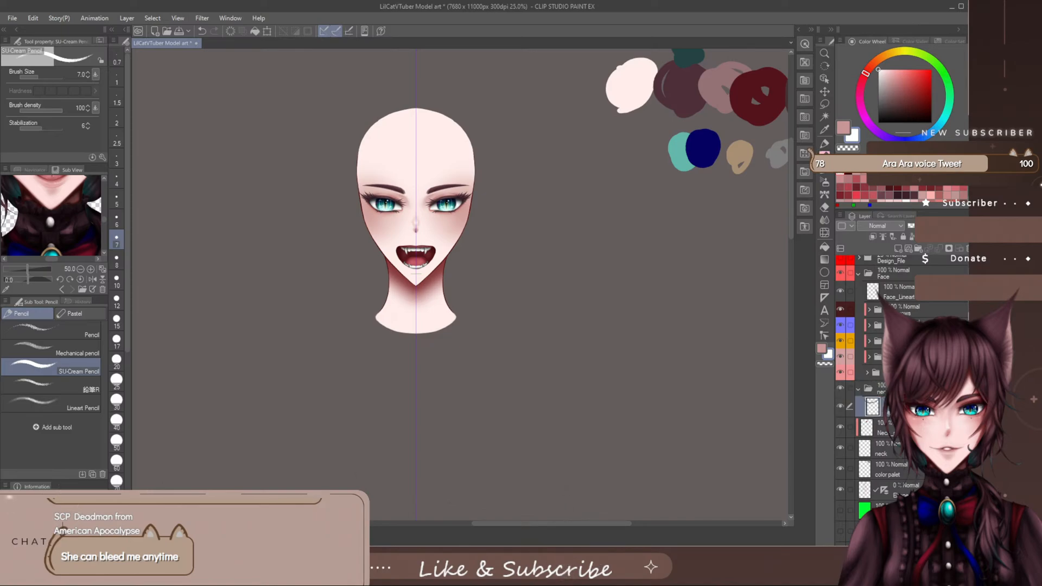
drag(874, 427, 873, 415)
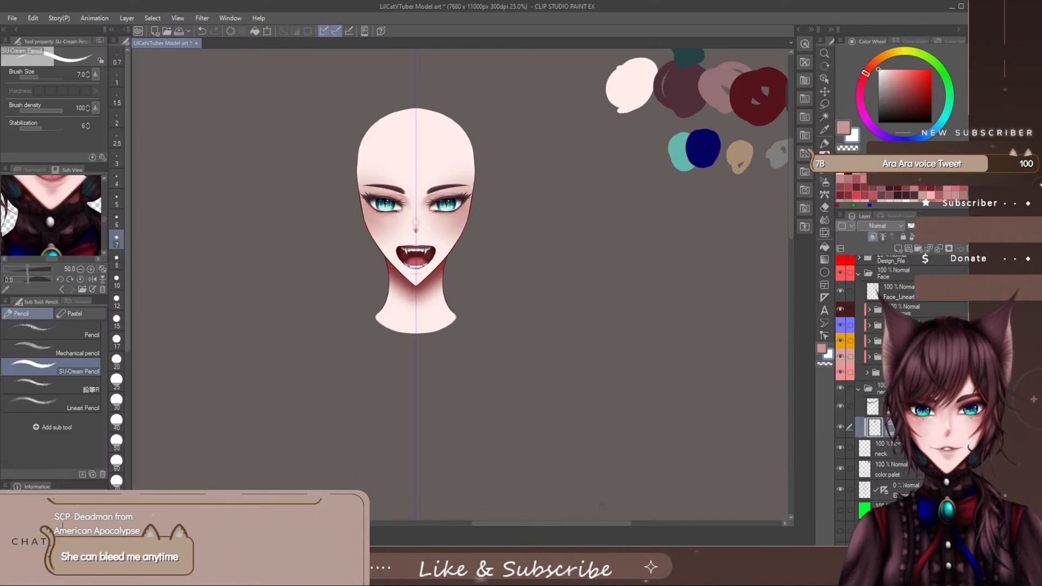
drag(883, 451, 886, 435)
click(859, 392)
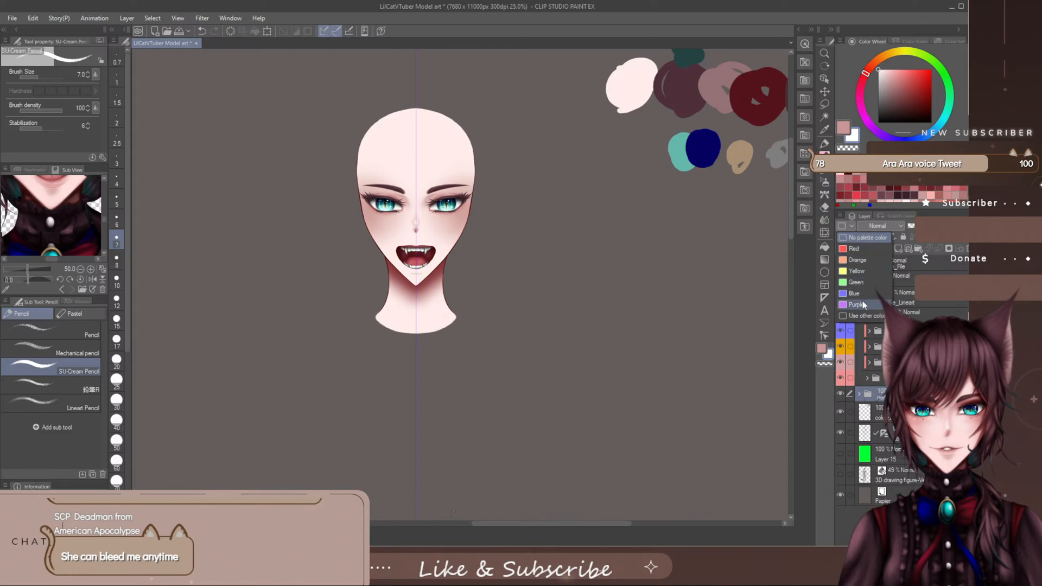
- Mark the neck folder with a custom red palette colour and add a new layer above it
click(852, 248)
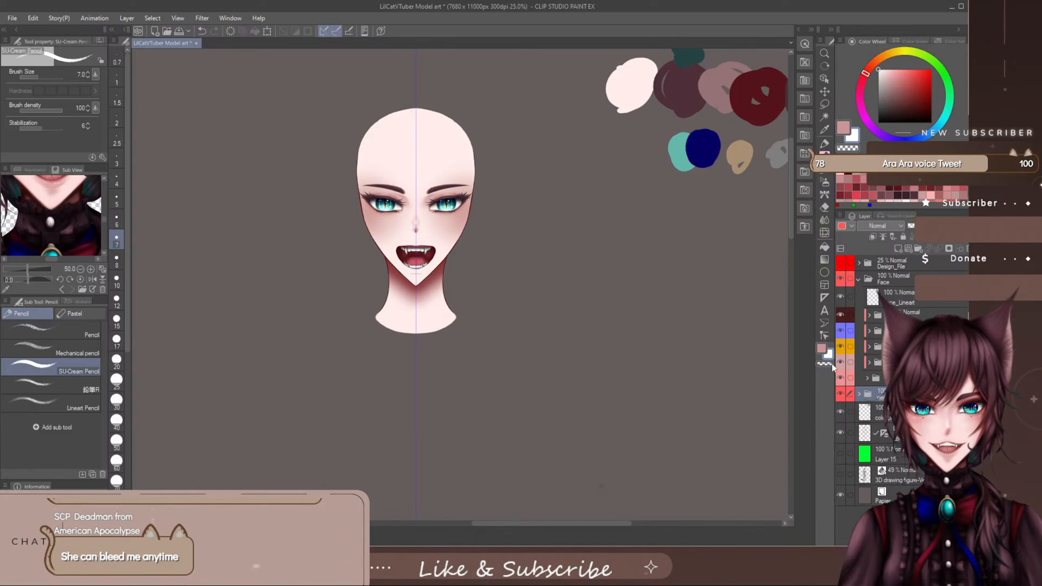
click(849, 228)
click(866, 315)
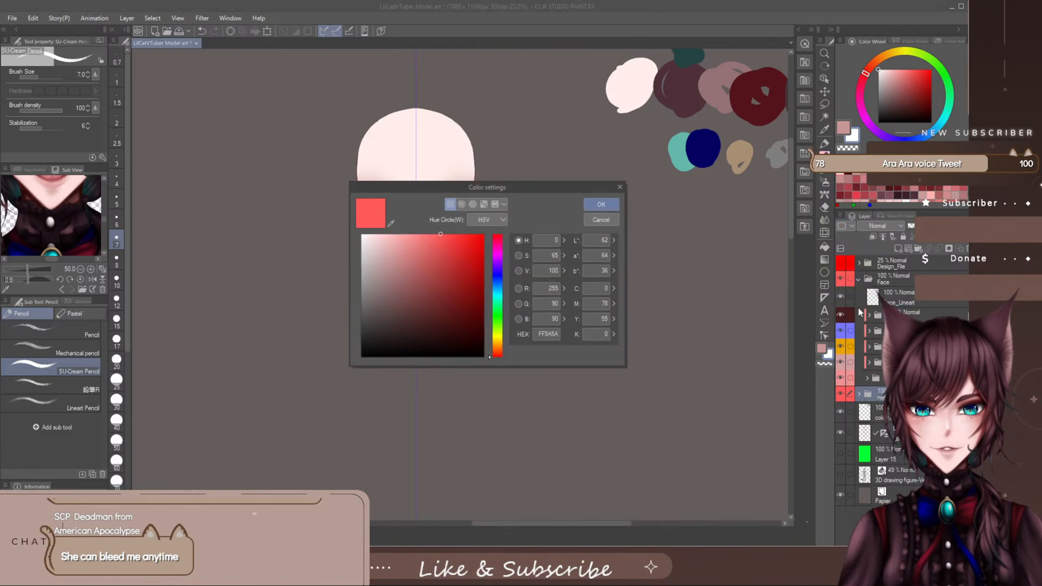
click(445, 239)
click(601, 205)
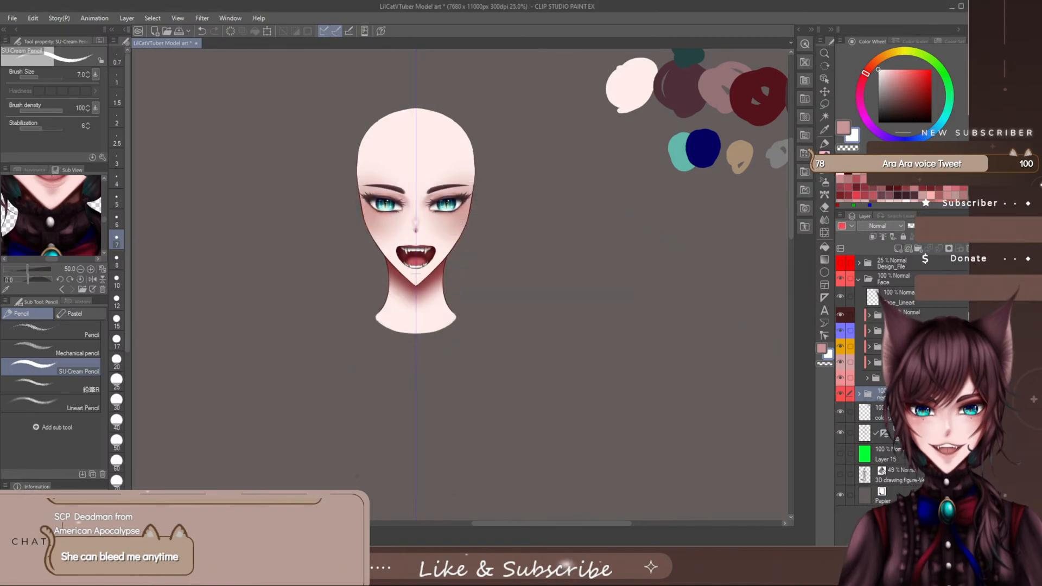
click(898, 249)
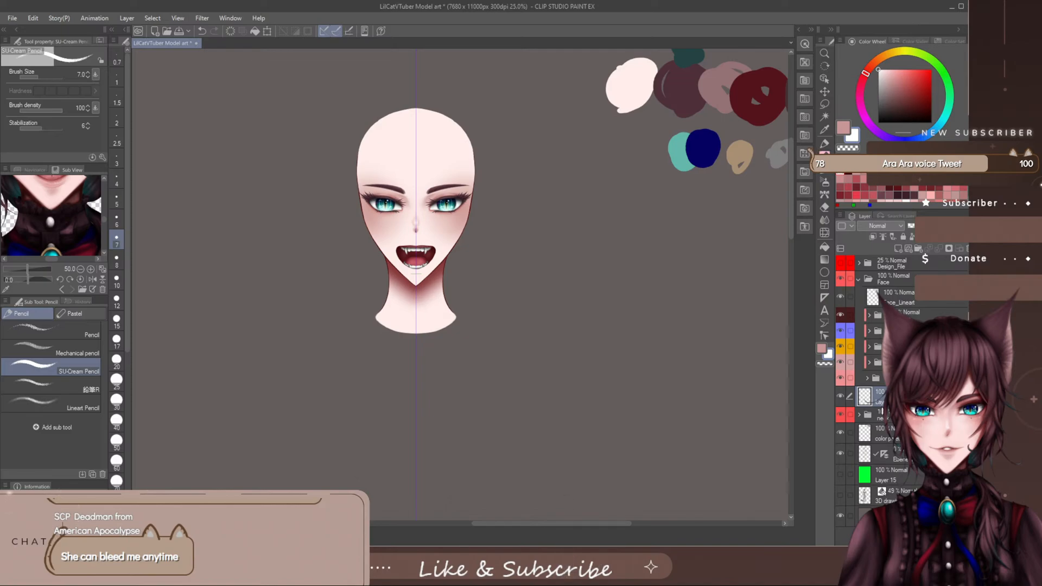
- Show the faint Design_File reference over the model and choose dark red as the line colour
click(840, 264)
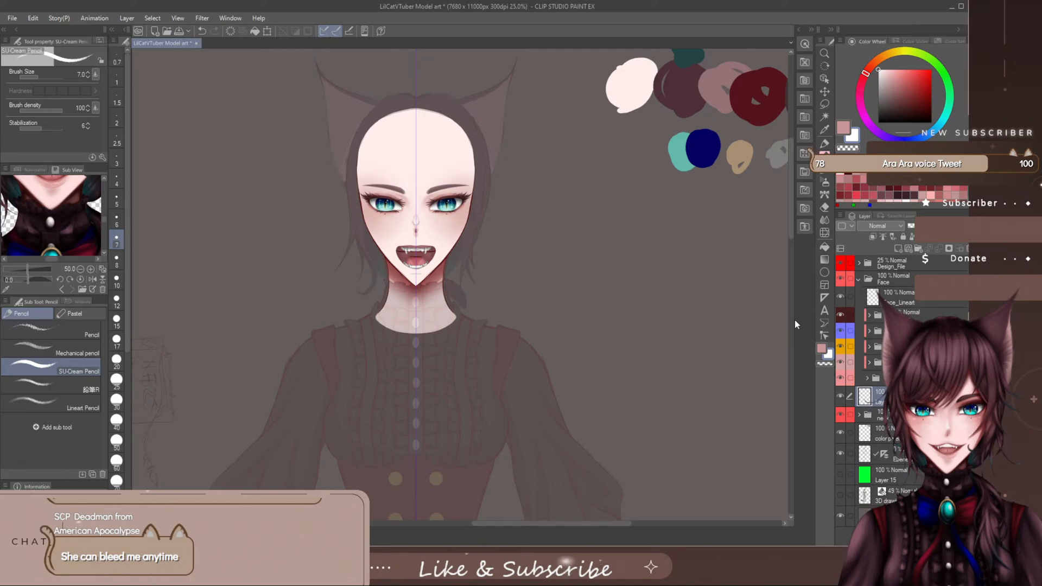
drag(790, 144, 784, 171)
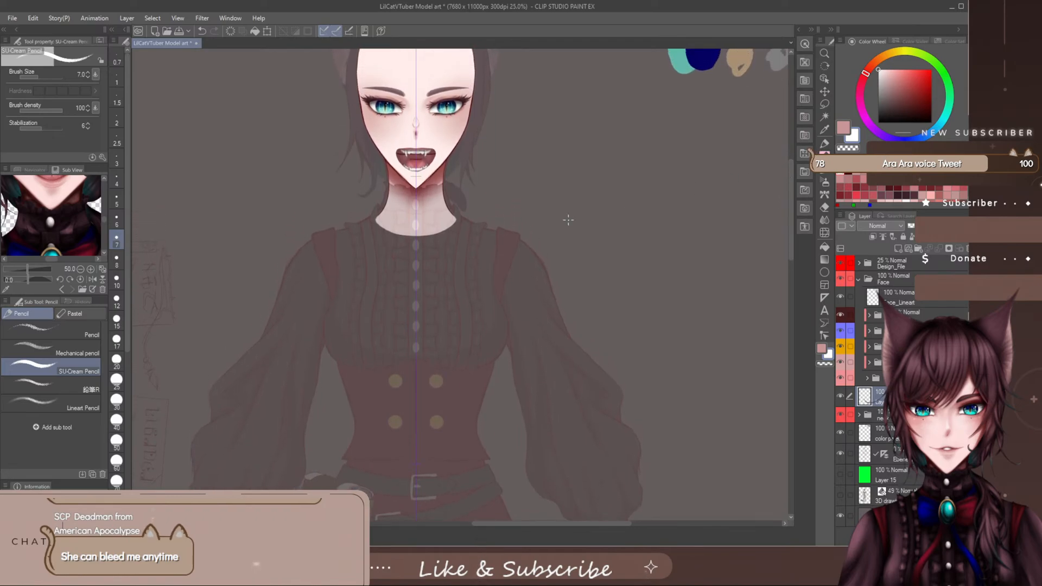
scroll(391, 224, up, 1)
scroll(391, 224, up, 1)
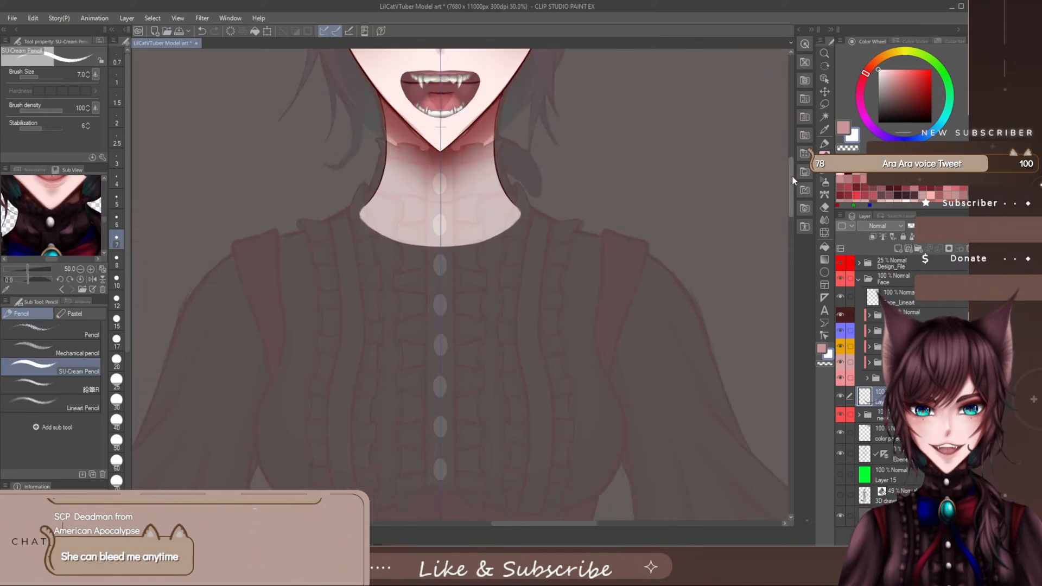
drag(794, 179, 793, 172)
click(847, 169)
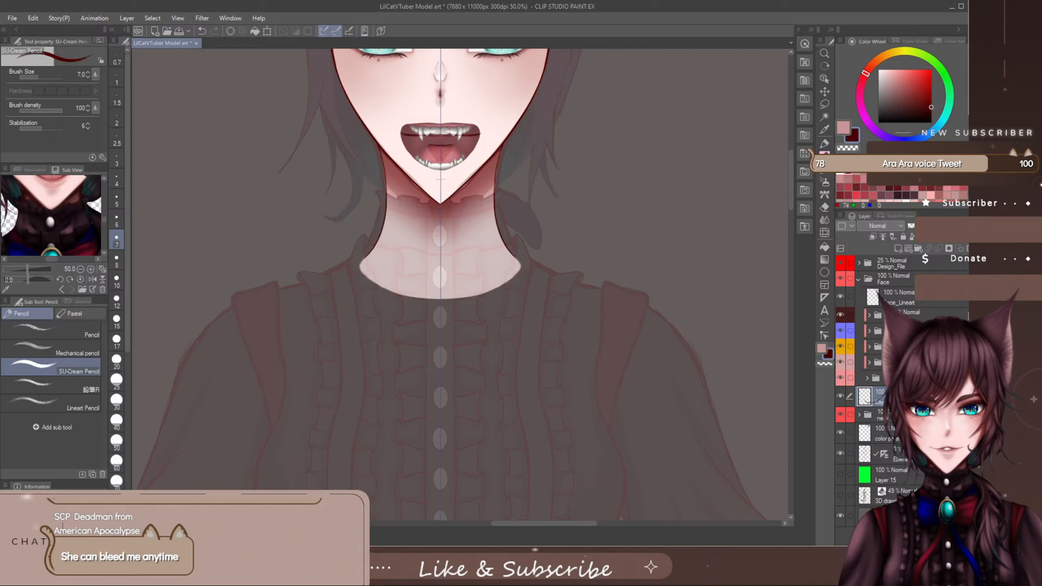
- Try a first stroke on the collar's upper edge under the chin, undo it, and set the brush size to 5
drag(529, 524, 536, 524)
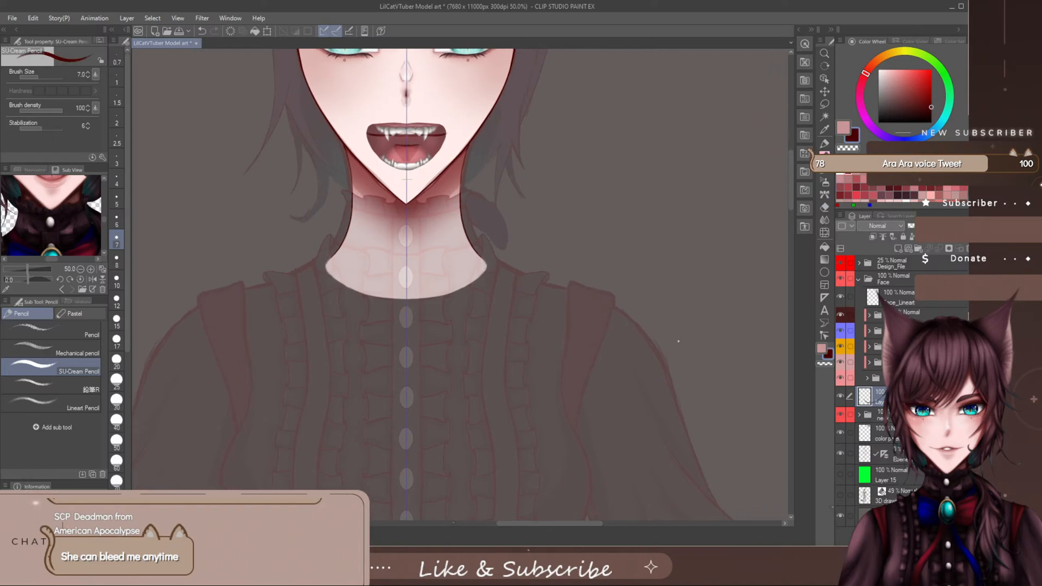
drag(790, 158, 791, 155)
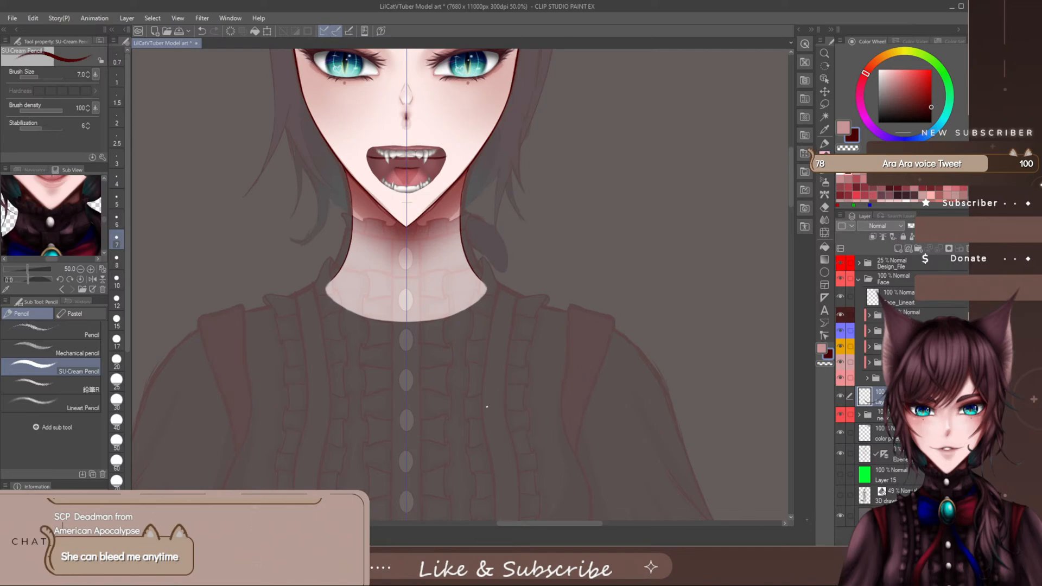
scroll(413, 237, up, 3)
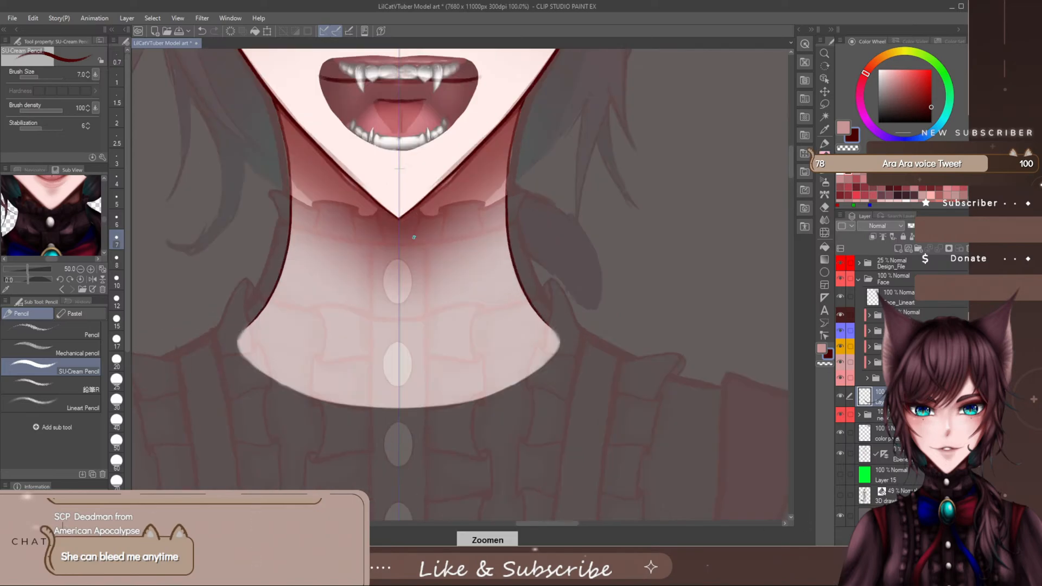
drag(792, 163, 793, 156)
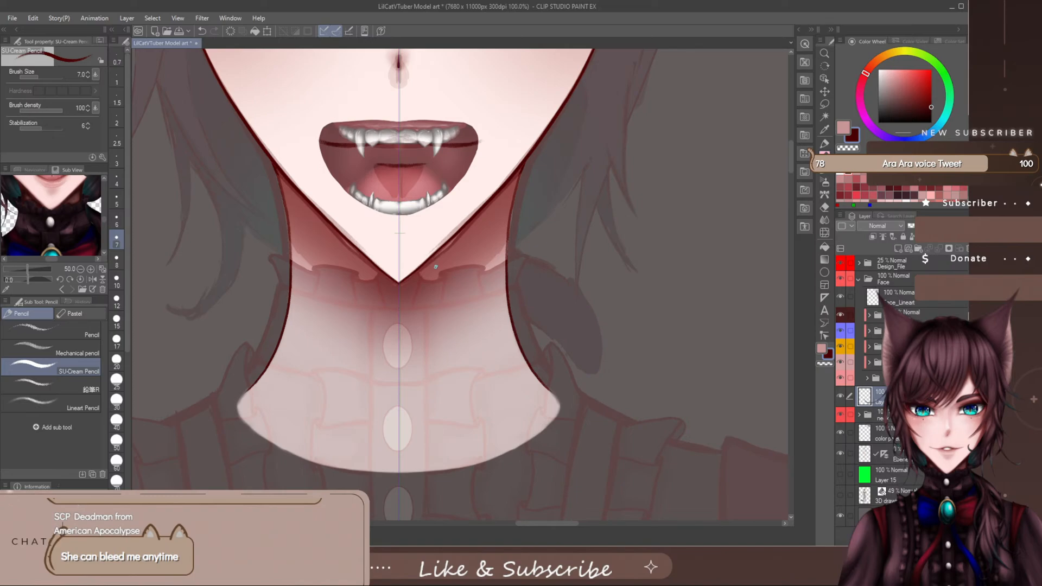
drag(384, 278, 381, 292)
key(ctrl+z)
key(bracketleft)
key(bracketleft)
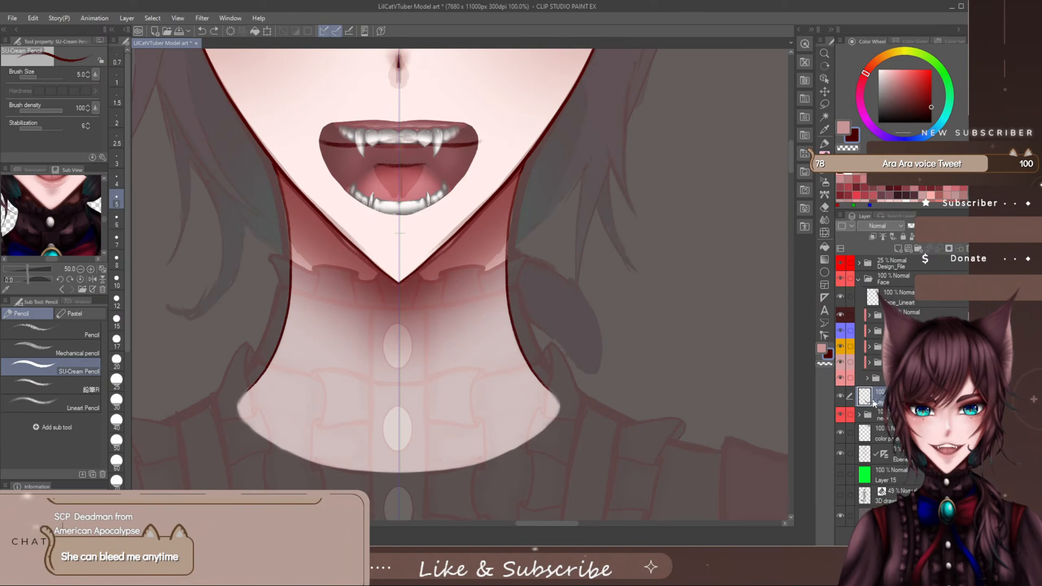
- Hide the lowest subfolder in the Face folder so the collar sketch beneath the chin can be traced
click(841, 380)
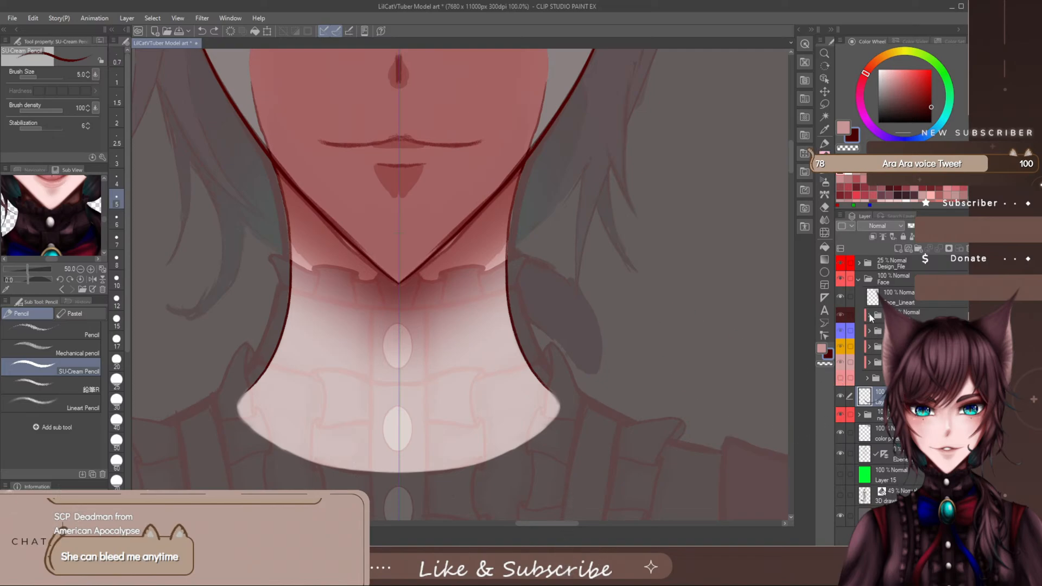
click(841, 297)
click(842, 298)
click(842, 298)
click(842, 298)
click(842, 377)
click(843, 377)
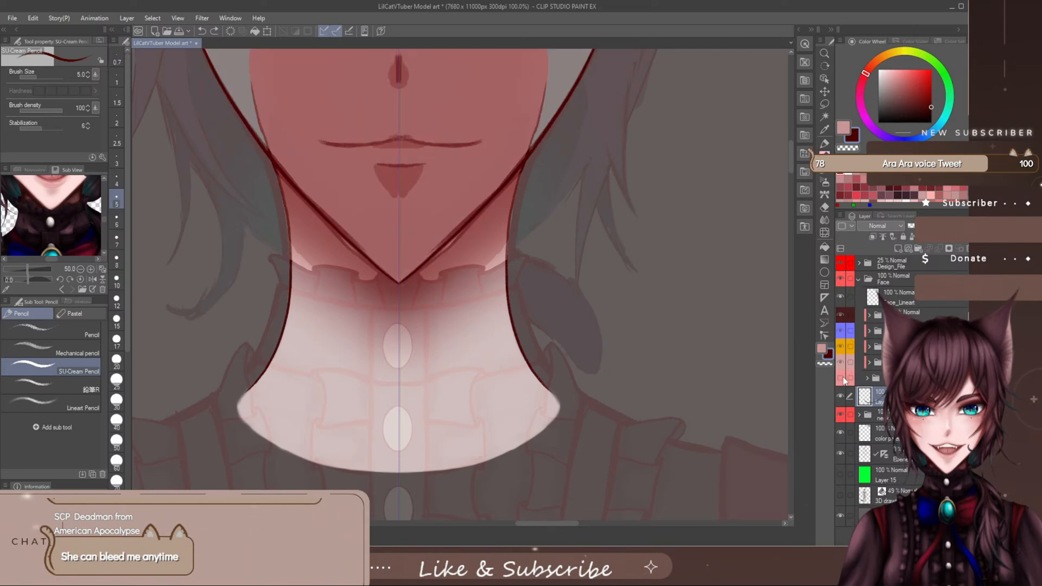
click(842, 377)
click(843, 378)
click(844, 378)
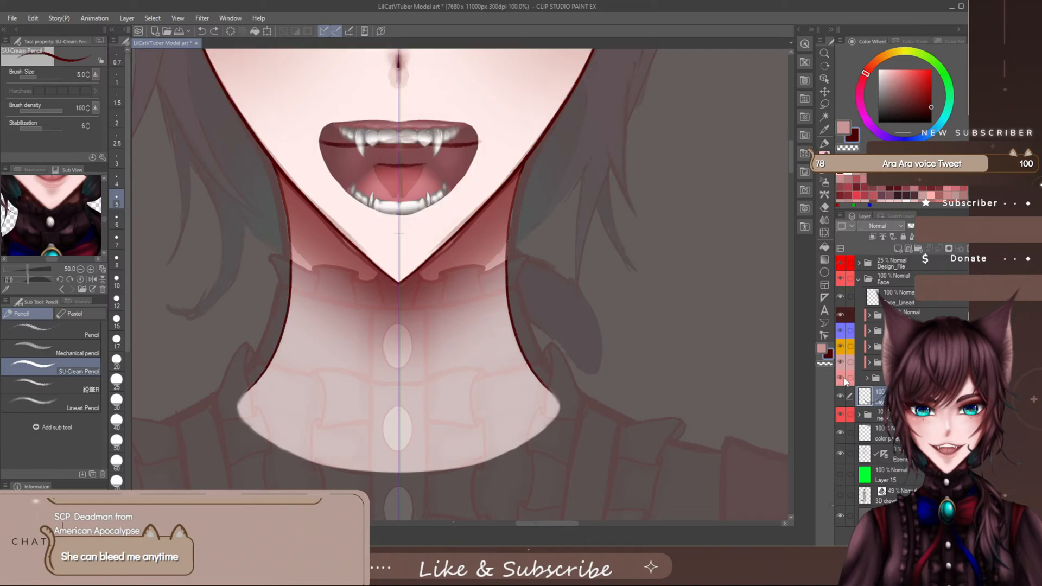
click(843, 379)
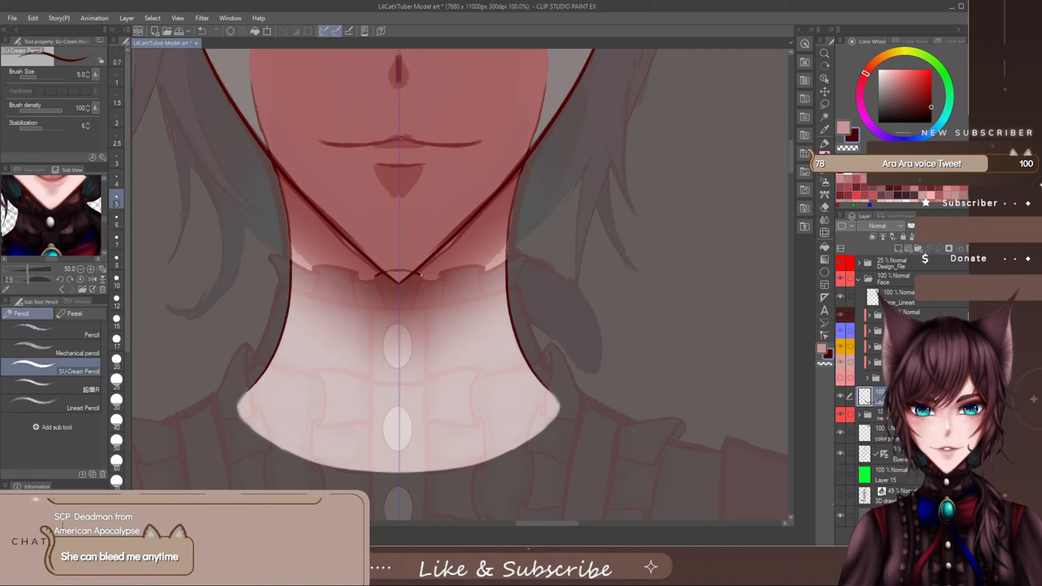
- Outline the centre collar ruffle beneath the chin and a mirrored ruffle on each side of it
drag(421, 275, 424, 291)
drag(422, 293, 420, 306)
drag(440, 271, 442, 302)
key(ctrl+z)
key(ctrl+z)
drag(438, 274, 438, 305)
drag(480, 264, 482, 288)
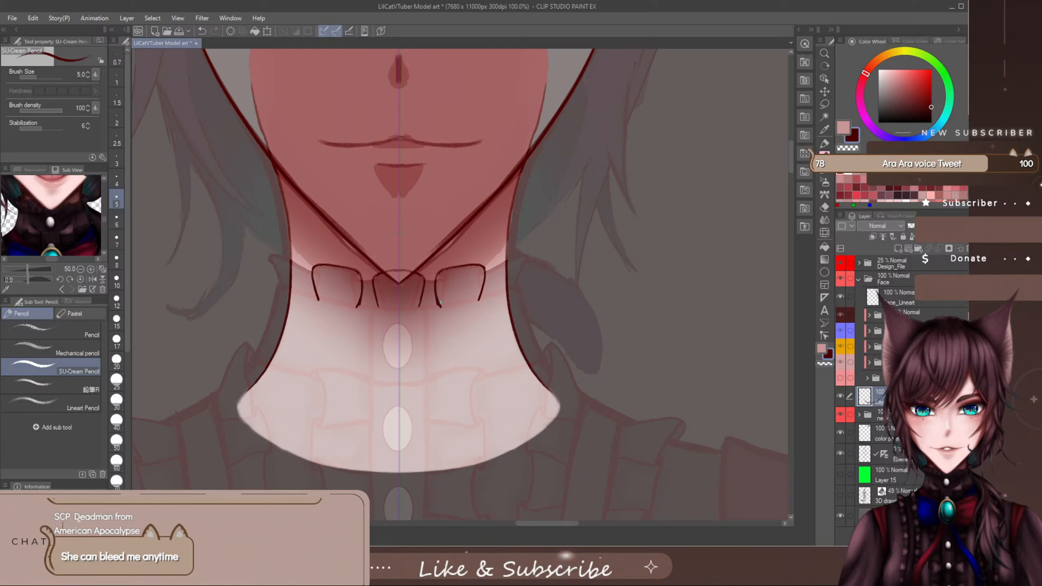
- Erase the two side ruffle outlines with a smaller eraser, keeping the centre ruffle
key(e)
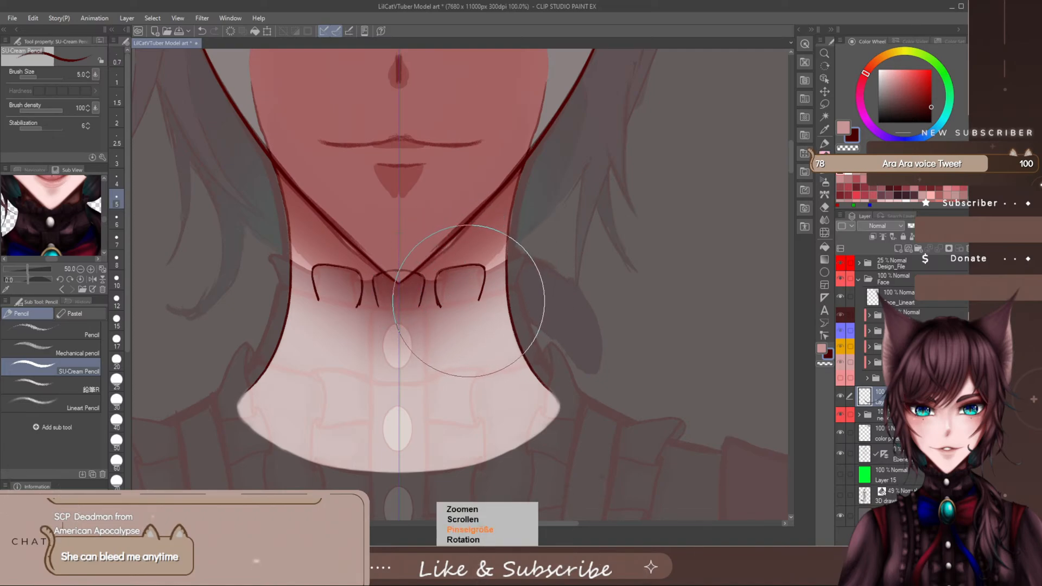
key(bracketleft)
key(bracketleft)
key(bracketleft)
key(bracketleft)
key(bracketleft)
key(bracketleft)
key(bracketleft)
key(bracketleft)
mouse_move(492, 286)
mouse_down()
mouse_move(477, 296)
mouse_move(466, 275)
mouse_move(475, 268)
mouse_move(446, 272)
mouse_move(456, 308)
mouse_up()
key(p)
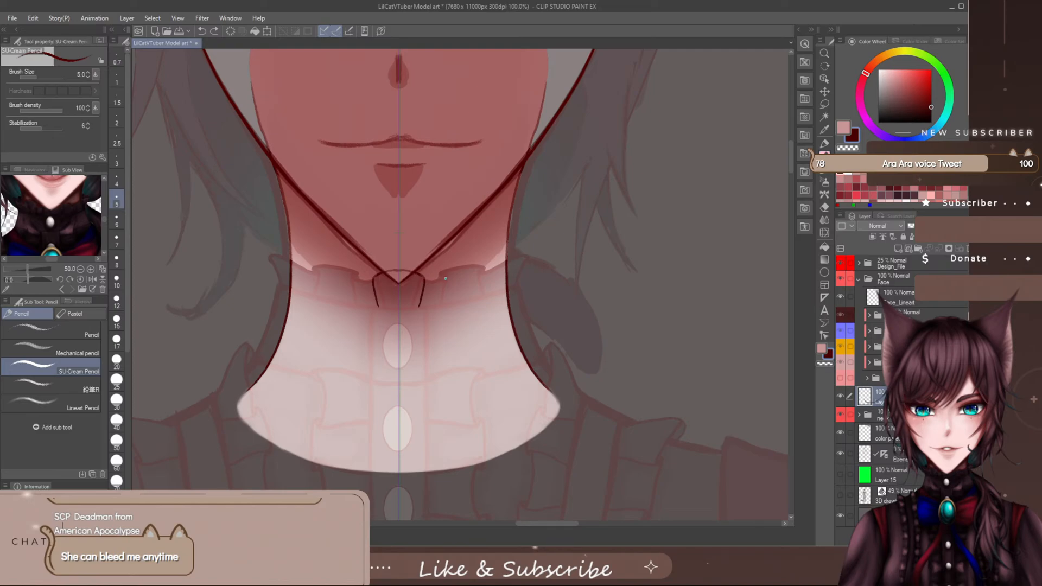
- Redraw the side ruffles slightly farther from the centre, erasing their first outer edges and redrawing them a little wider
drag(445, 277, 446, 287)
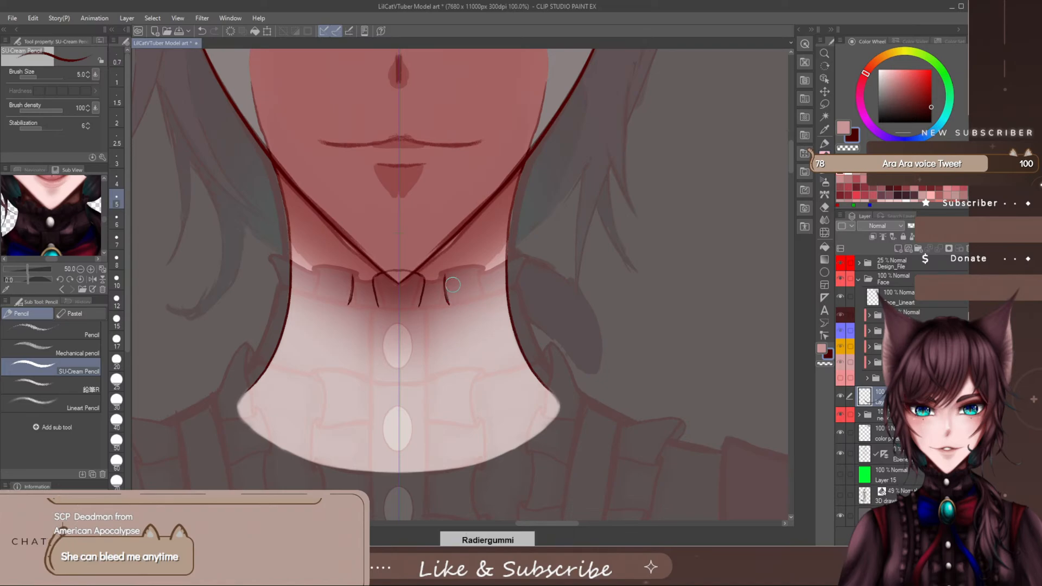
key(ctrl+z)
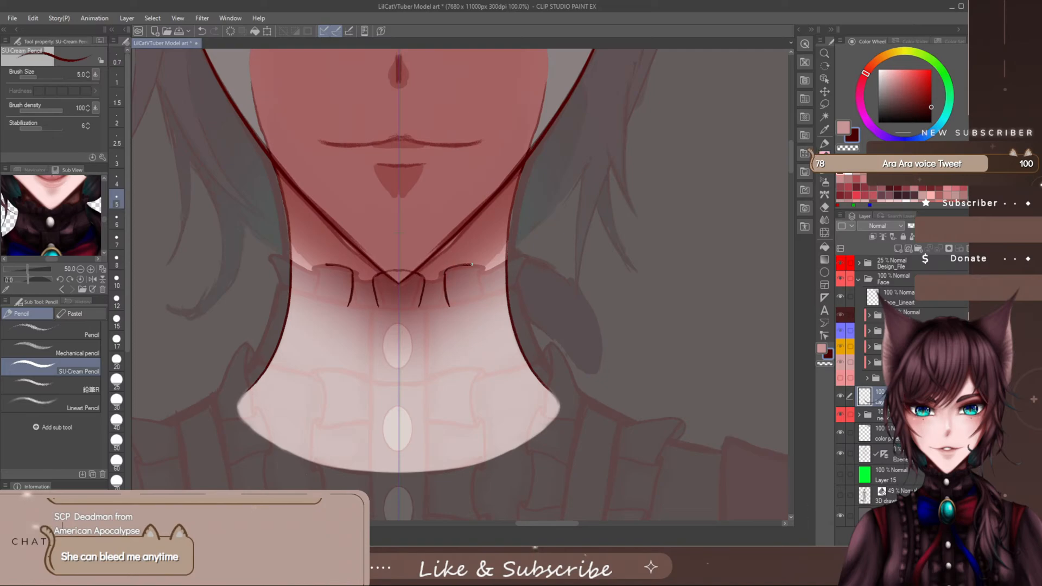
drag(484, 267, 485, 288)
drag(313, 268, 312, 288)
key(e)
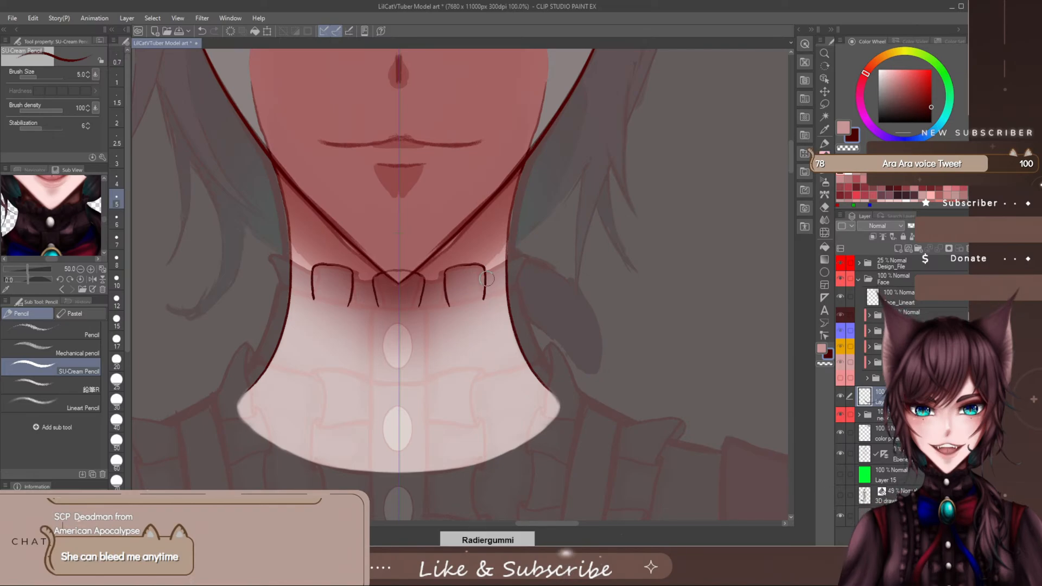
mouse_move(487, 271)
mouse_down()
mouse_move(461, 262)
mouse_move(485, 301)
mouse_up()
key(p)
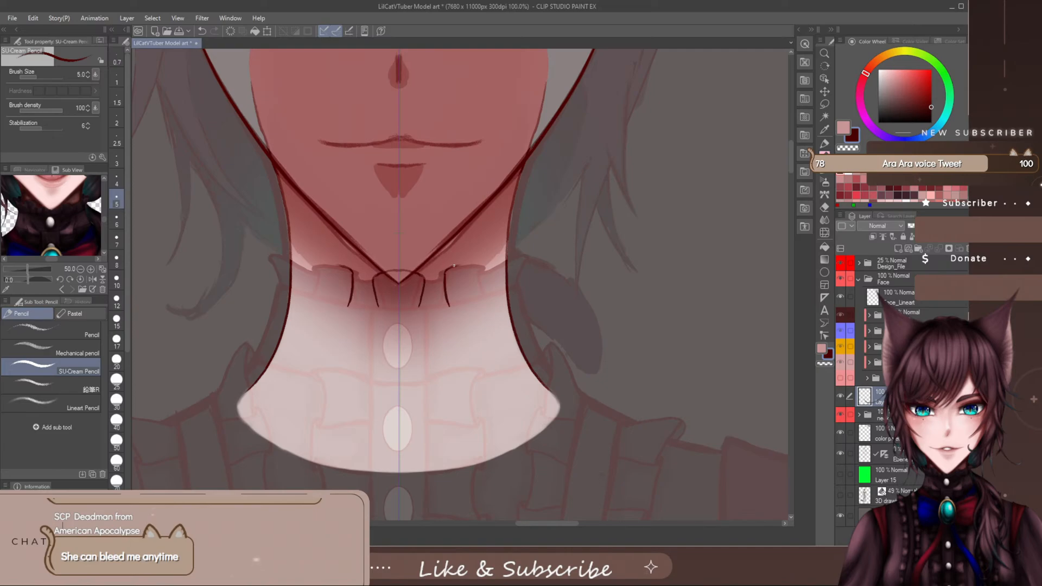
mouse_move(461, 266)
mouse_down()
mouse_move(491, 280)
mouse_move(487, 299)
mouse_up()
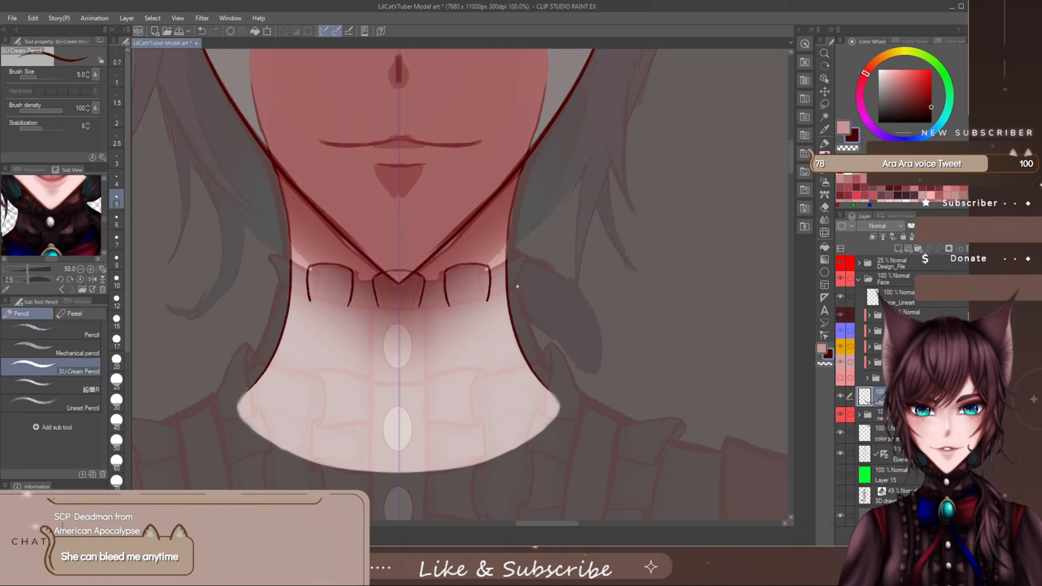
- Draw the pointed, folded collar tips just outside both sides of the neck
drag(518, 284, 527, 259)
key(ctrl+z)
key(ctrl+z)
key(ctrl+y)
key(ctrl+y)
- Check the collar lines by toggling the lowest Face subfolder, the Design_File reference and the neck folder
click(840, 381)
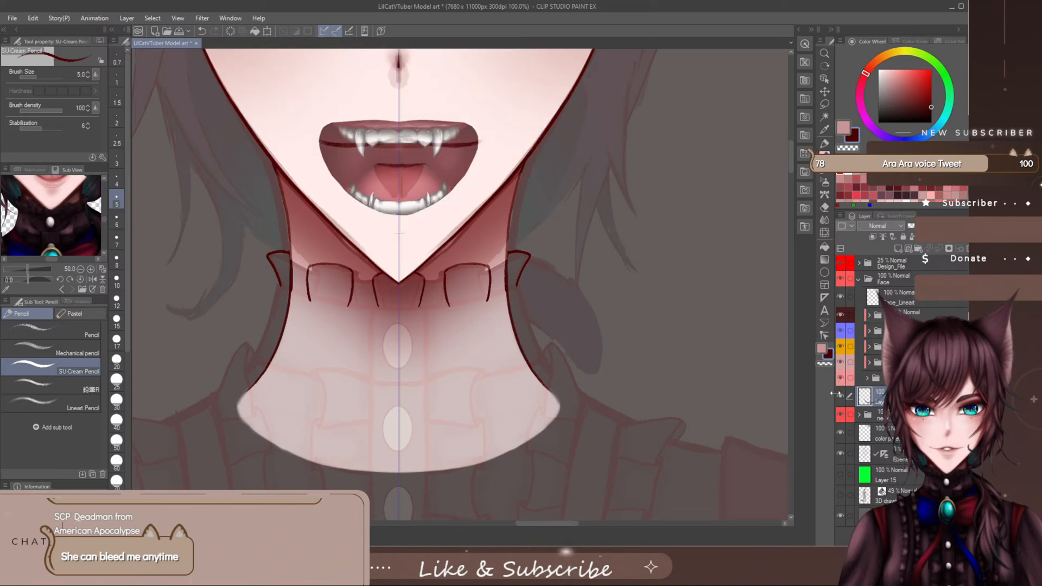
click(840, 381)
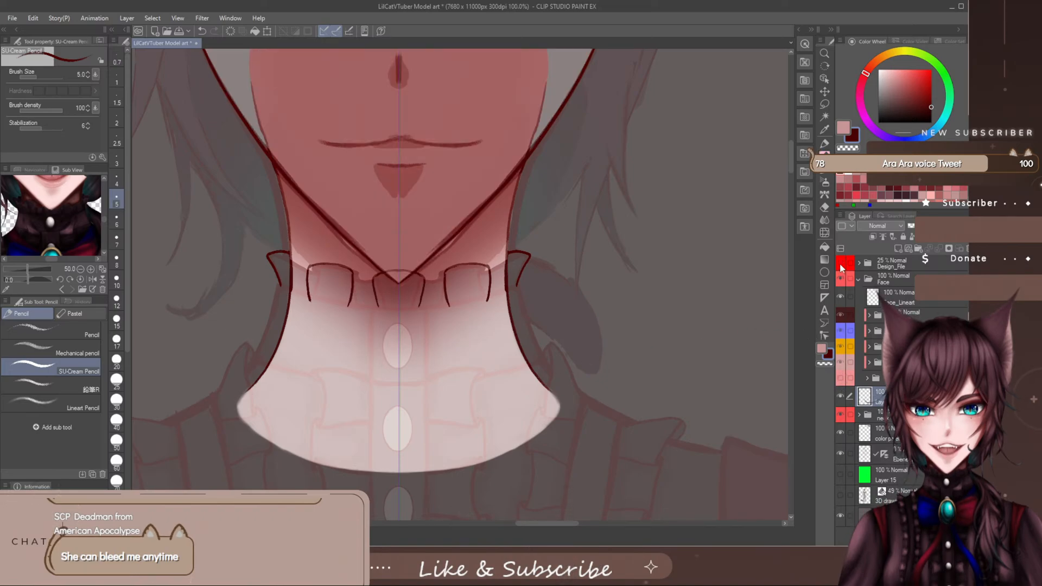
click(841, 266)
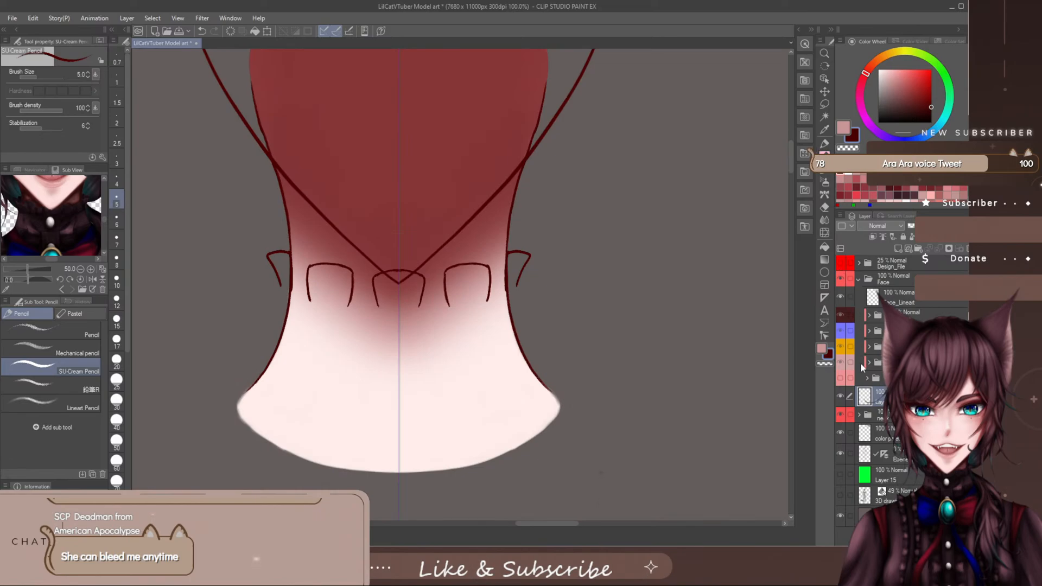
click(841, 415)
click(842, 416)
click(842, 265)
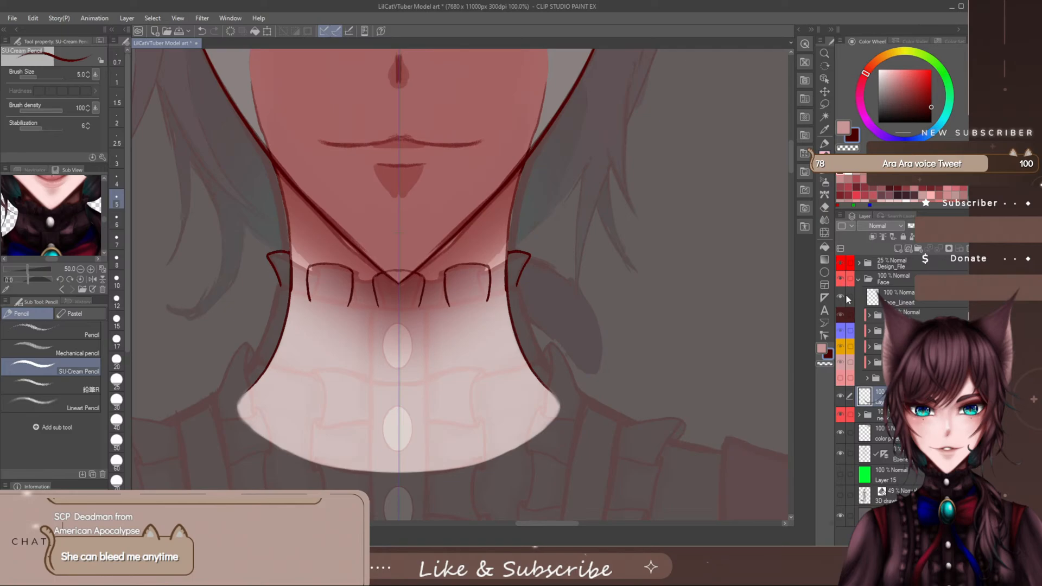
click(848, 383)
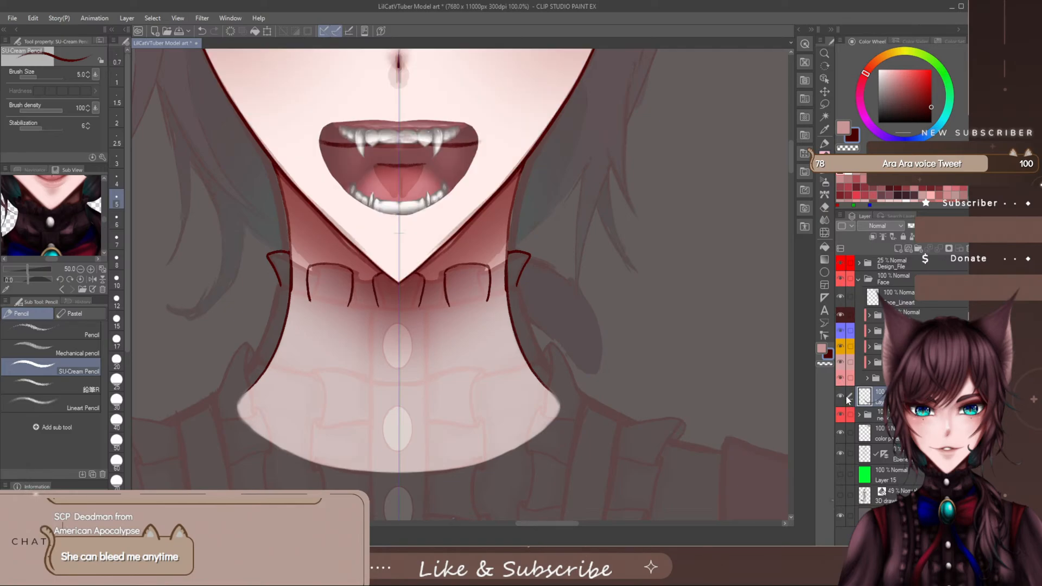
click(840, 379)
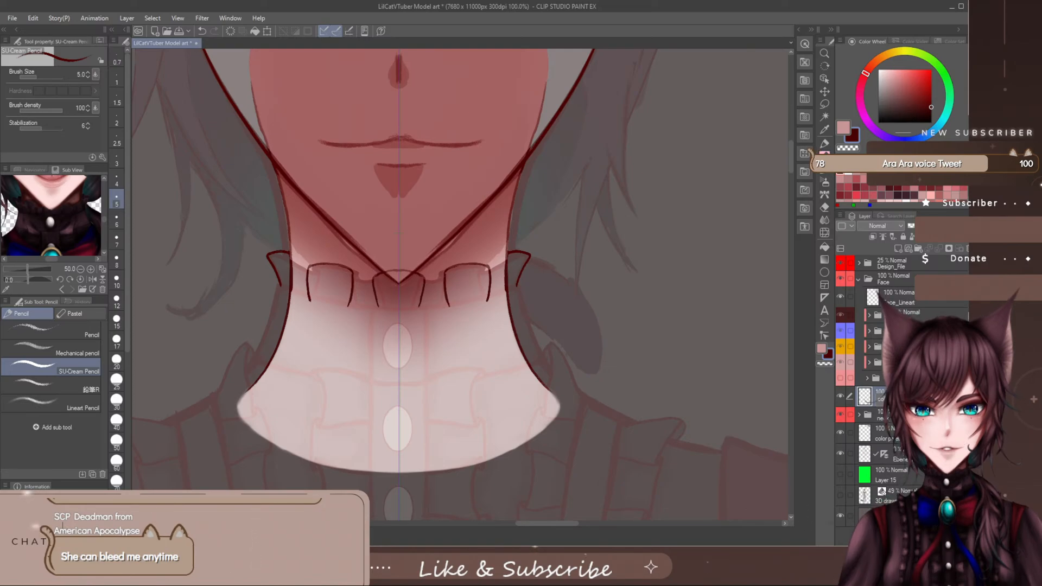
- Add a new layer above the first collar layer, name it as another collar layer, and set the brush size to 5
click(898, 249)
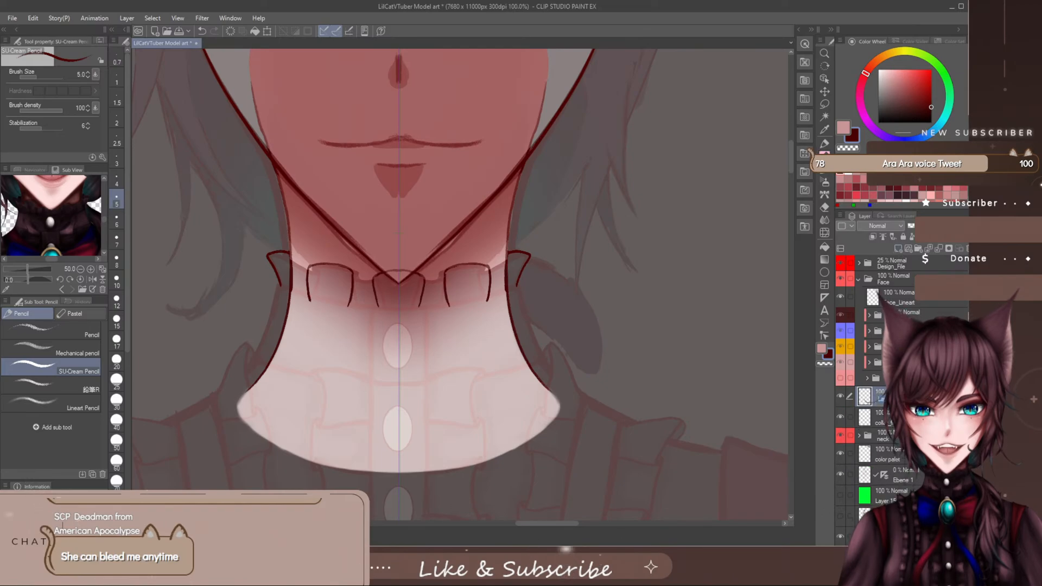
text(col)
key(Return)
key(bracketright)
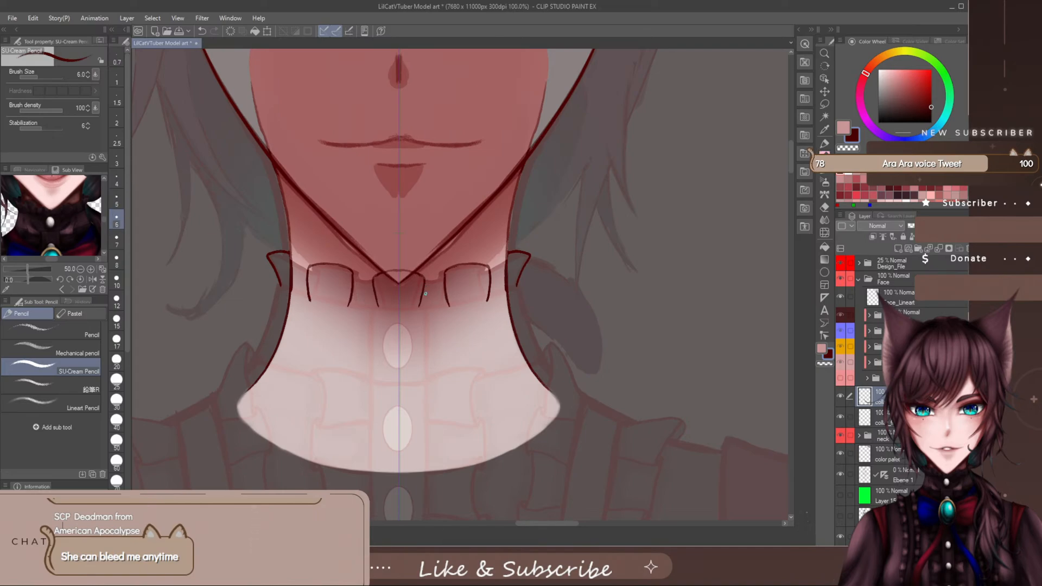
key(bracketleft)
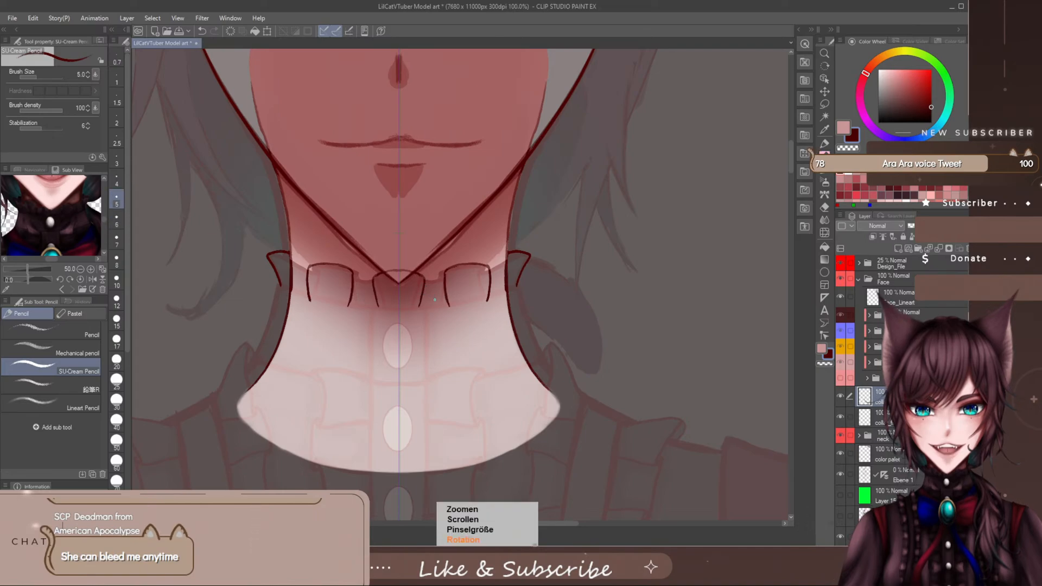
- Draw mirrored inner fold lines in the centre ruffle and connect it to the side ruffles with curved edges
scroll(435, 301, up, 2)
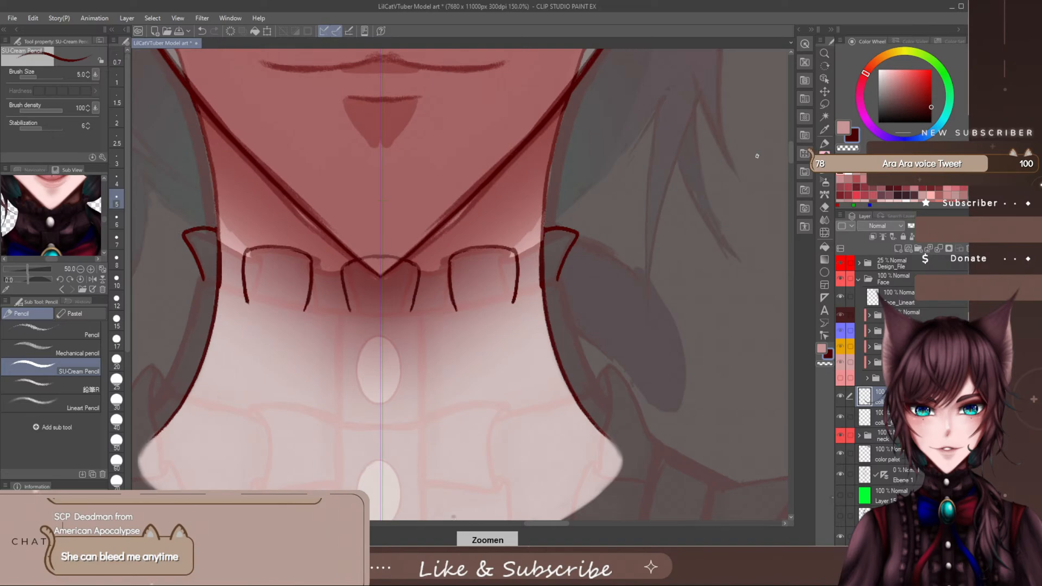
scroll(788, 147, up, 2)
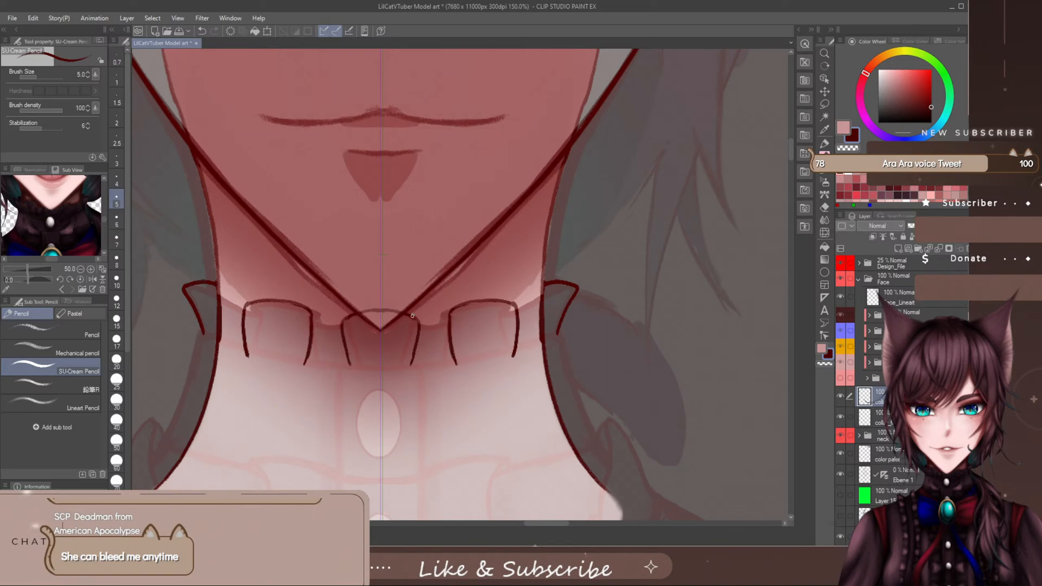
drag(399, 320, 398, 367)
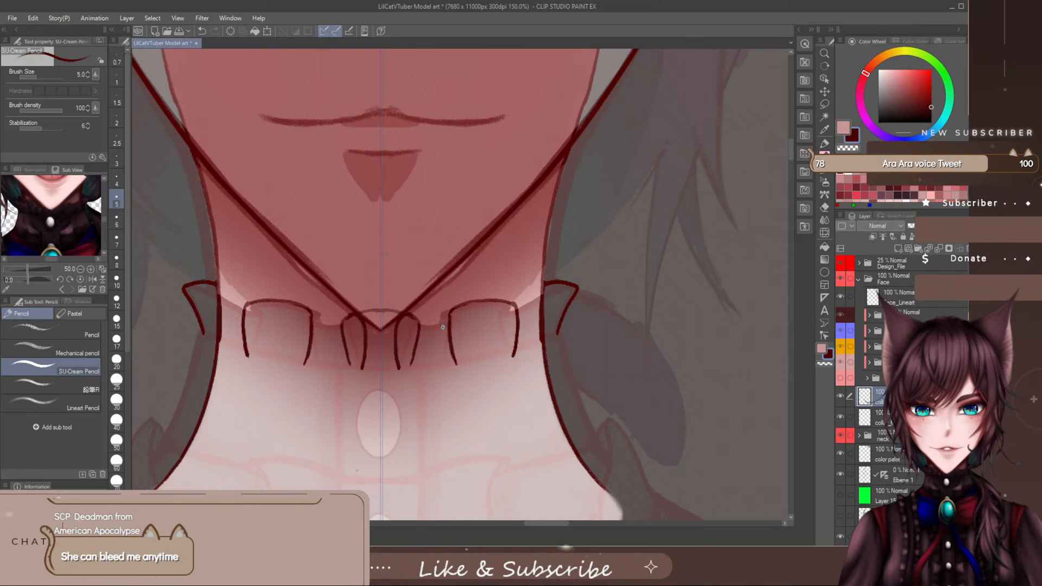
key(ctrl+z)
drag(398, 331, 400, 368)
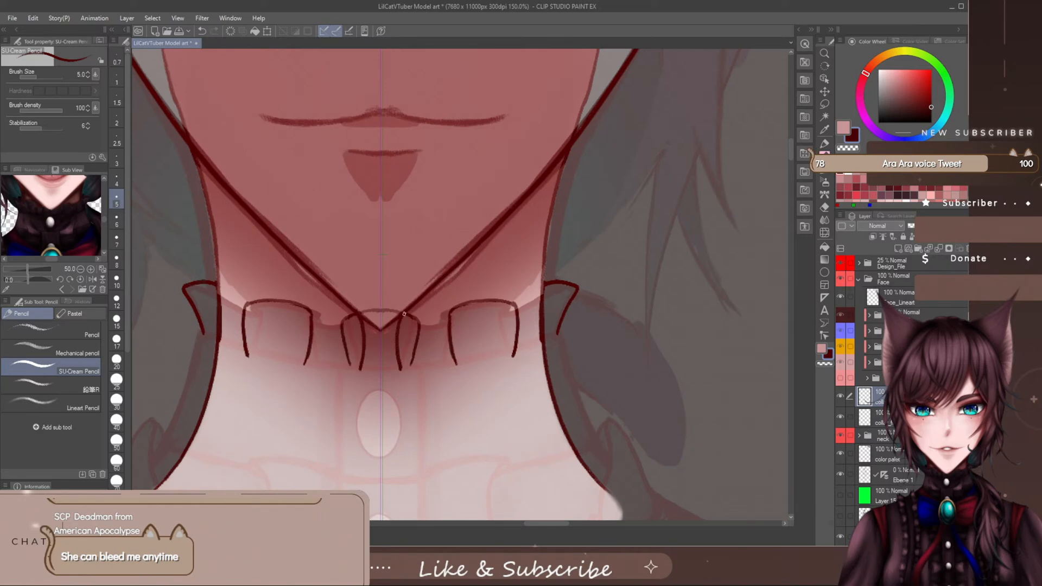
drag(414, 319, 455, 322)
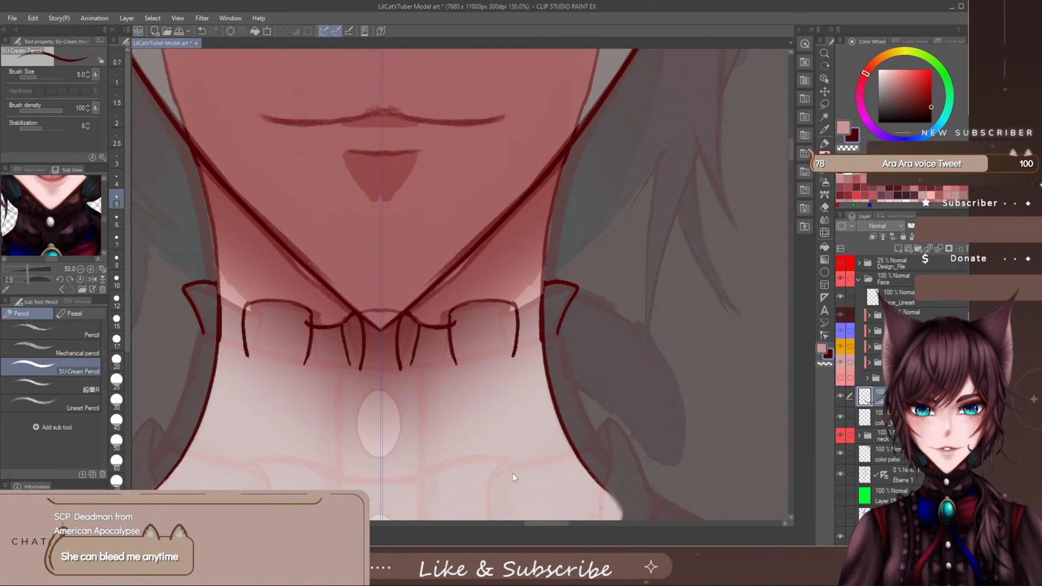
- Undo the connecting edges and inner fold lines last drawn on the centre ruffle
key(ctrl+z)
key(ctrl+z)
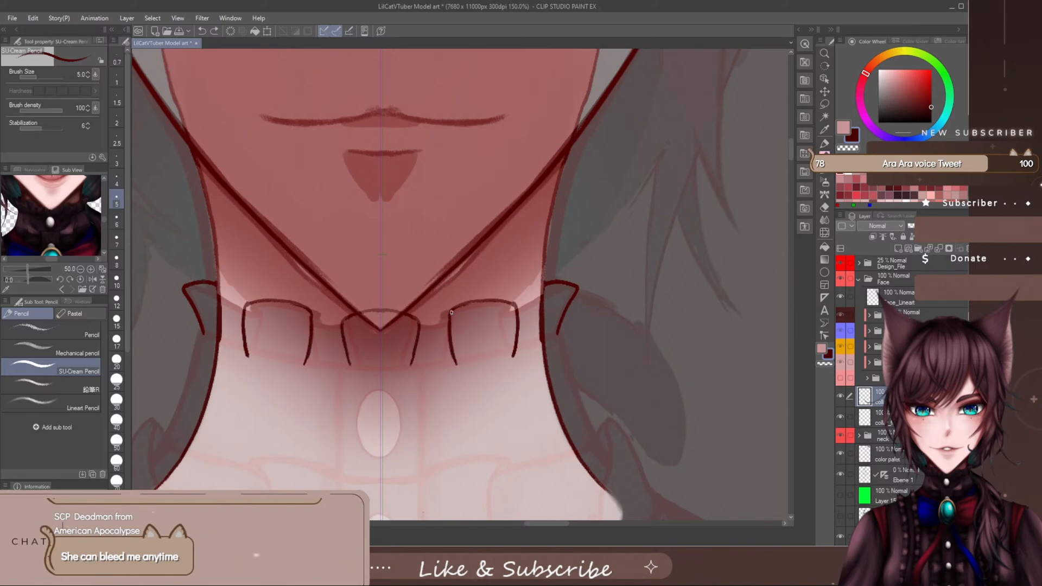
drag(466, 307, 467, 325)
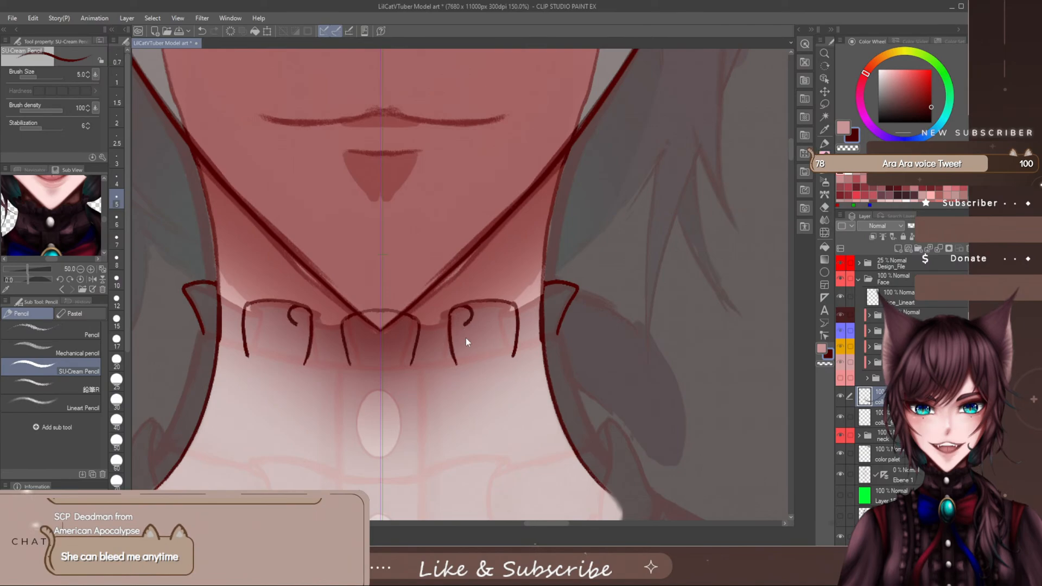
key(ctrl+z)
key(ctrl+z)
key(ctrl+z)
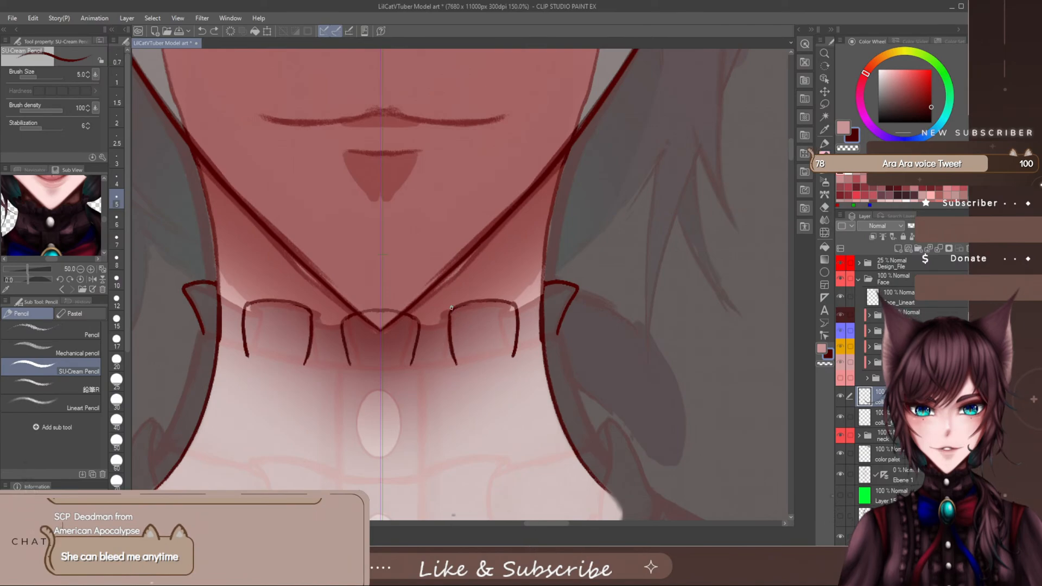
mouse_move(451, 307)
mouse_down()
mouse_move(468, 313)
mouse_move(453, 326)
mouse_move(402, 320)
mouse_move(433, 348)
mouse_up()
key(ctrl+z)
key(ctrl+z)
key(ctrl+z)
- Draw mirrored curved edges joining the centre and side ruffles, and add a vertical inner fold line to each ruffle
drag(414, 324, 466, 307)
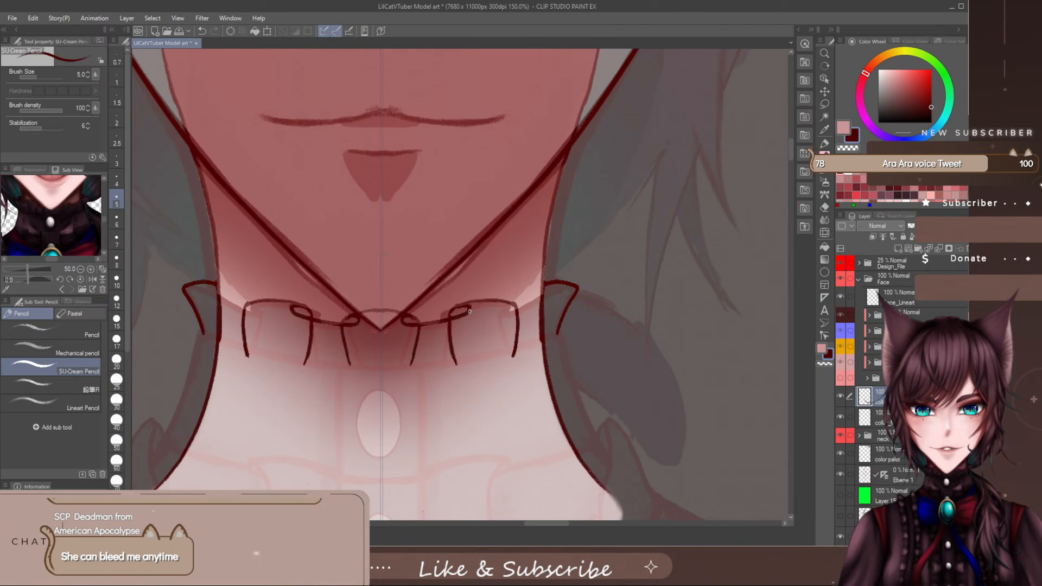
drag(469, 327, 471, 361)
drag(404, 318, 406, 365)
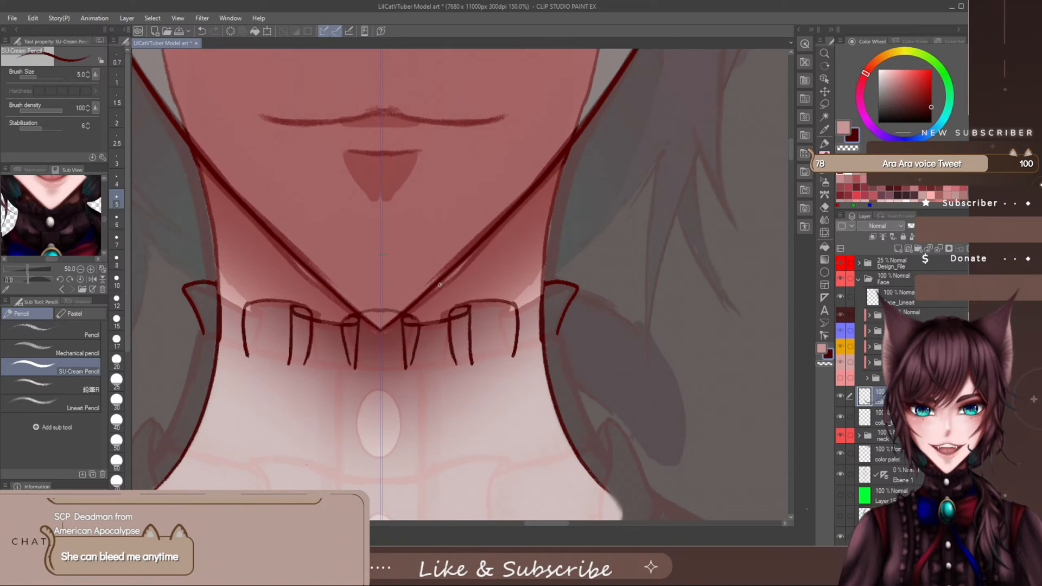
- Erase the edges joining the centre and side ruffles and redraw them as deeper mirrored curves between the fold lines
key(e)
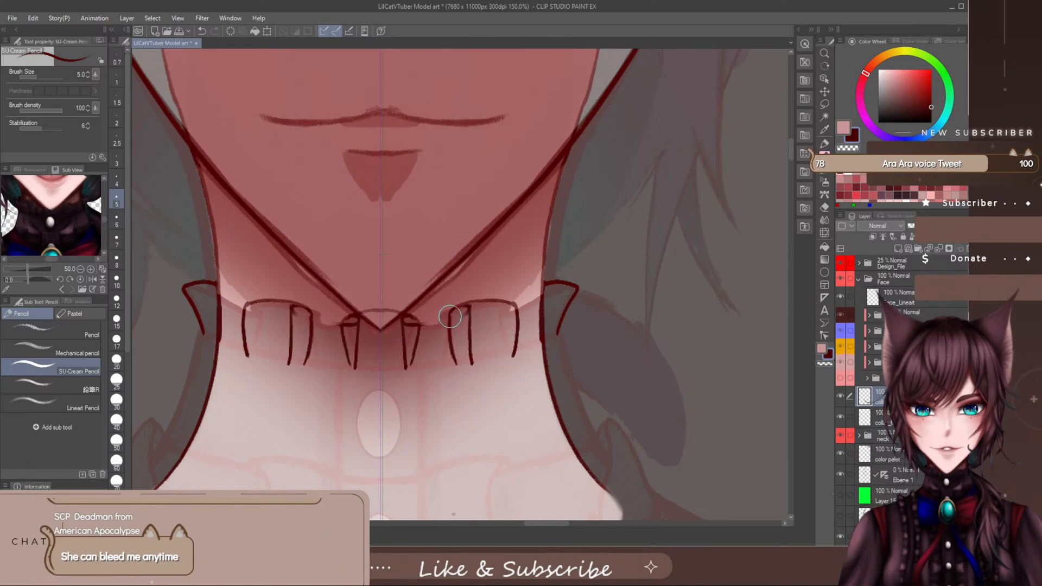
key(p)
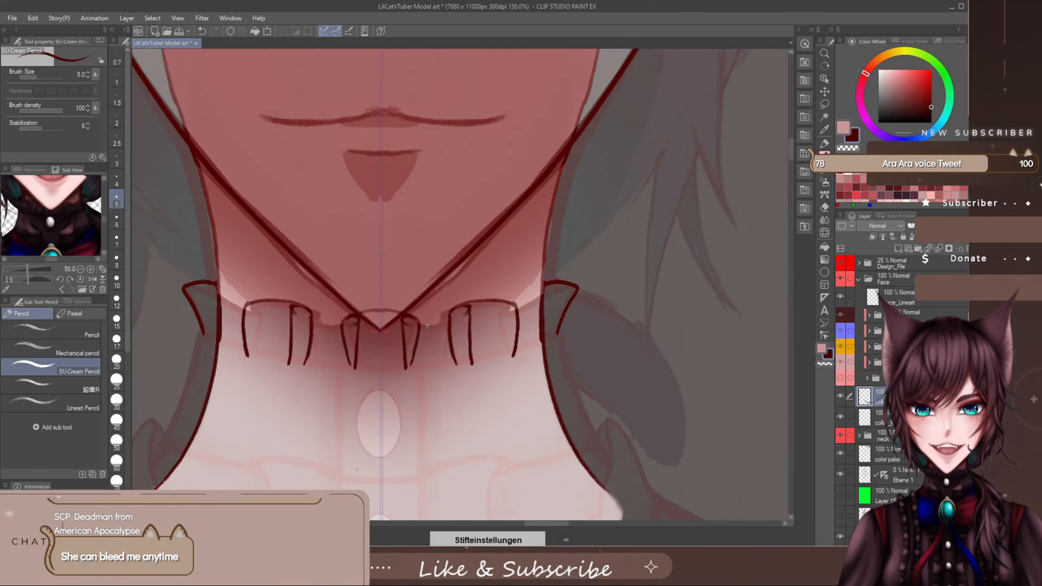
key(e)
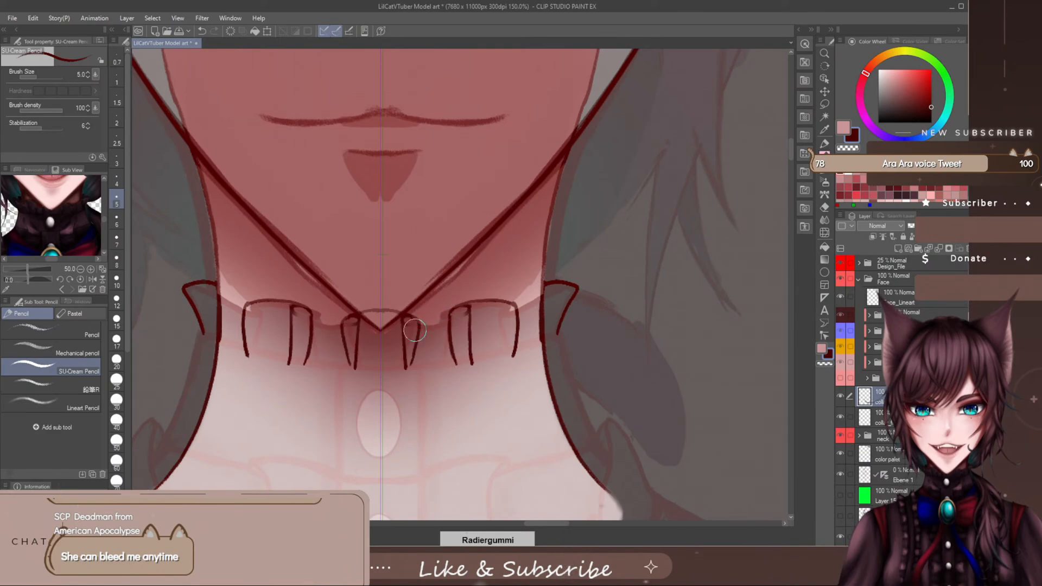
scroll(416, 328, down, 1)
scroll(416, 328, up, 2)
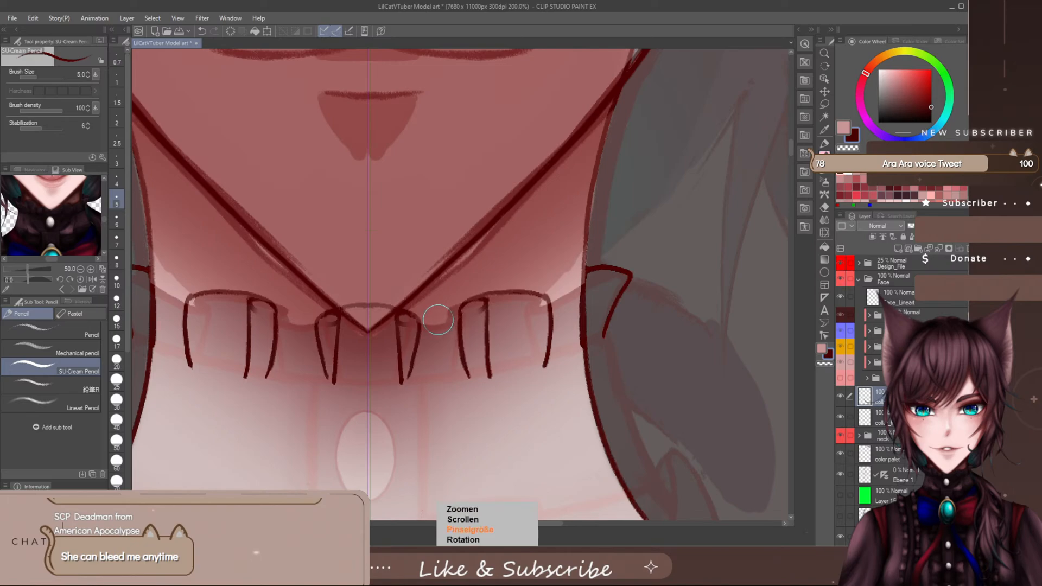
key(bracketleft)
key(bracketleft)
key(bracketleft)
key(bracketleft)
key(bracketleft)
key(bracketleft)
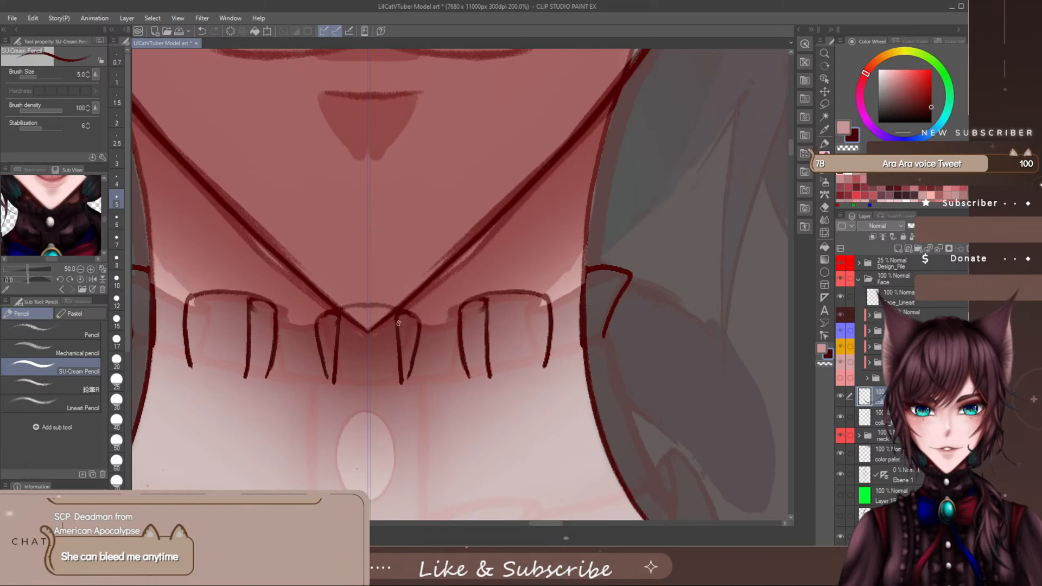
drag(410, 331, 424, 336)
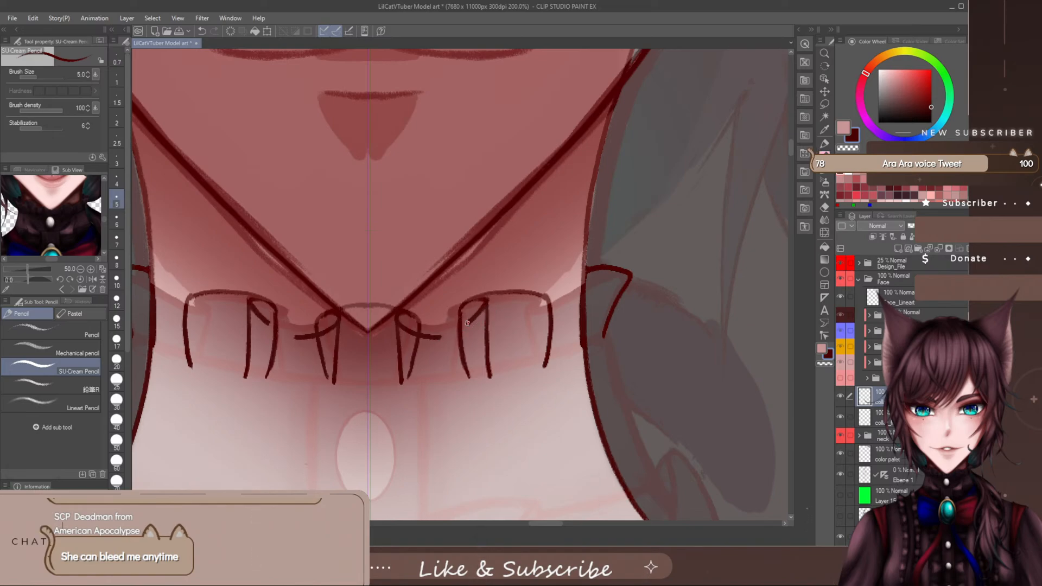
drag(466, 323, 438, 336)
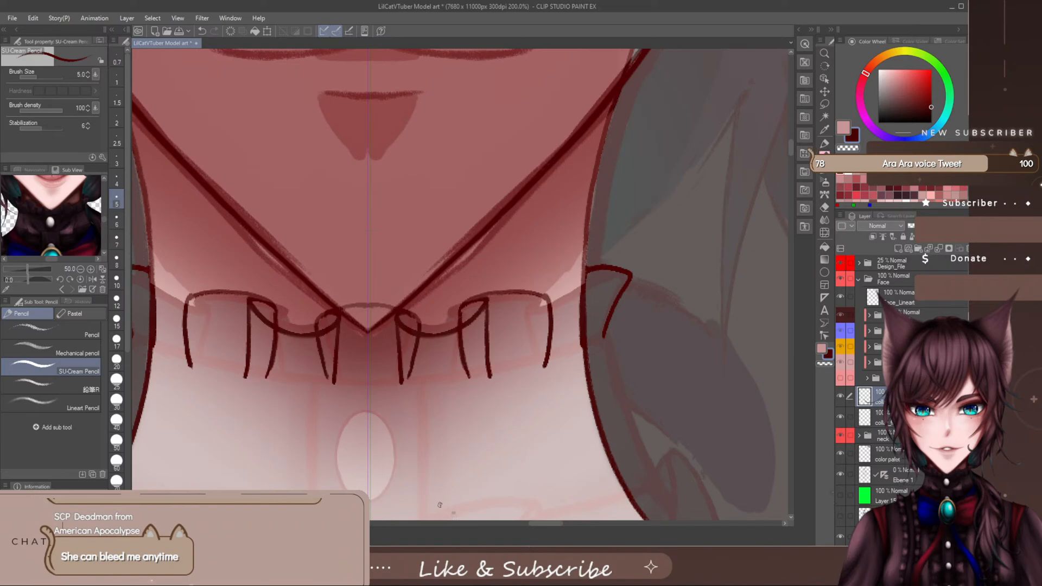
- With brush size 5, draw mirrored curled edges from the outer ends of the side ruffles to the pointed collar tips
key(bracketleft)
key(bracketleft)
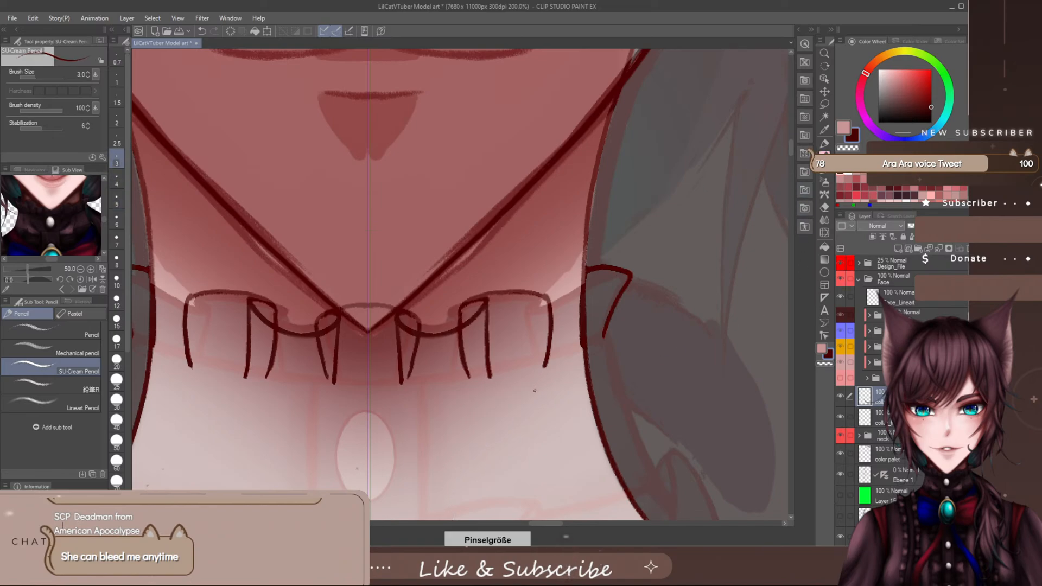
key(bracketright)
key(bracketright)
key(bracketright)
key(bracketleft)
key(bracketleft)
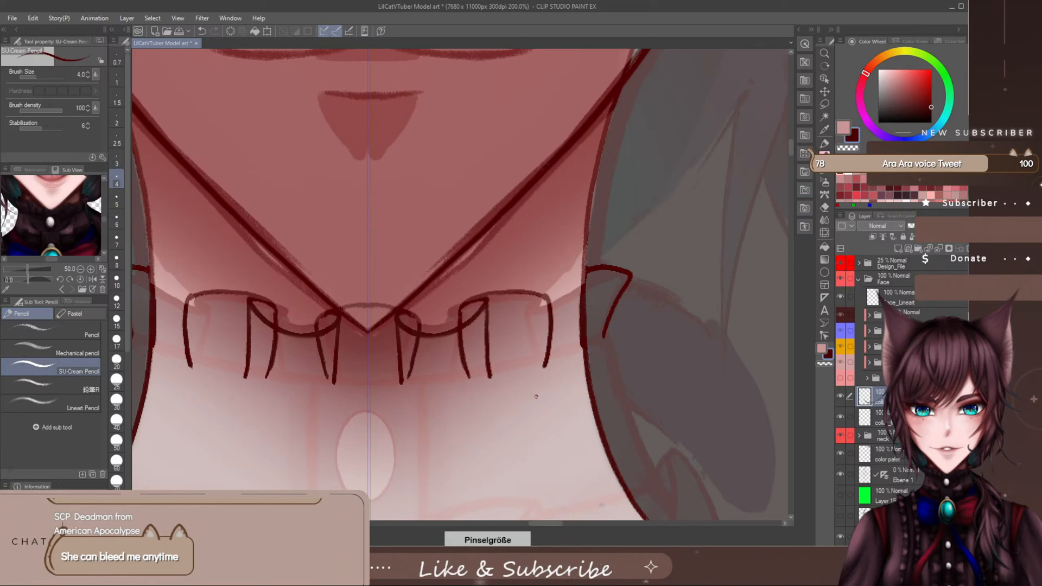
key(bracketright)
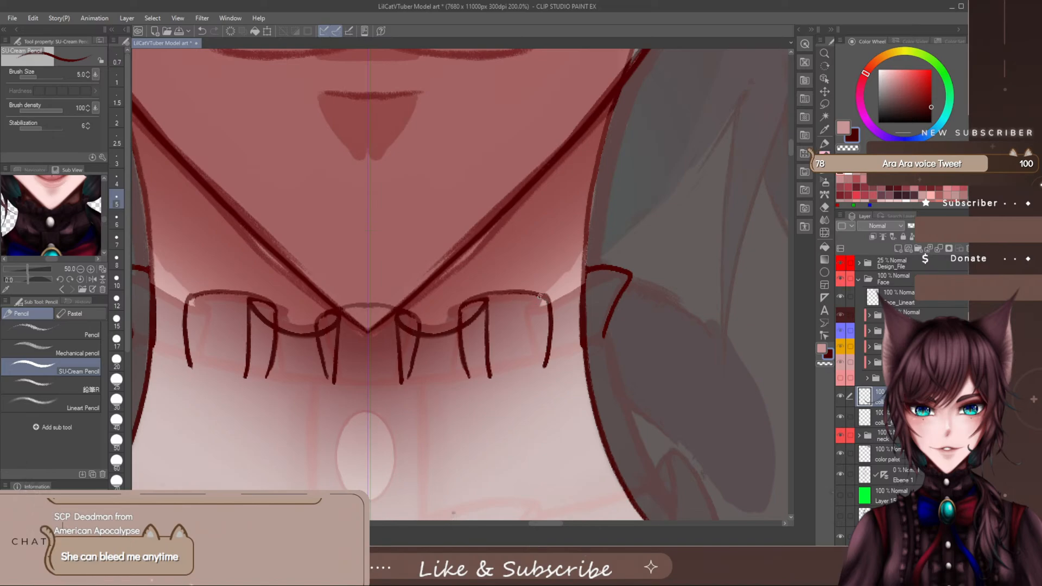
drag(540, 296, 529, 317)
key(ctrl+z)
mouse_move(527, 304)
mouse_down()
mouse_move(594, 300)
mouse_move(620, 280)
mouse_up()
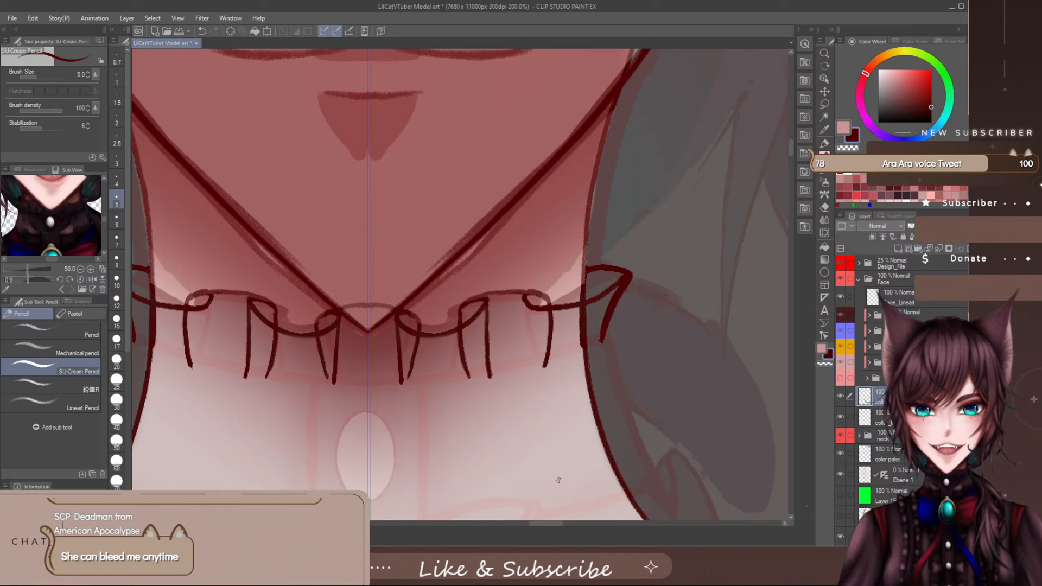
- Add a new layer directly above the first collar layer
drag(550, 525, 544, 523)
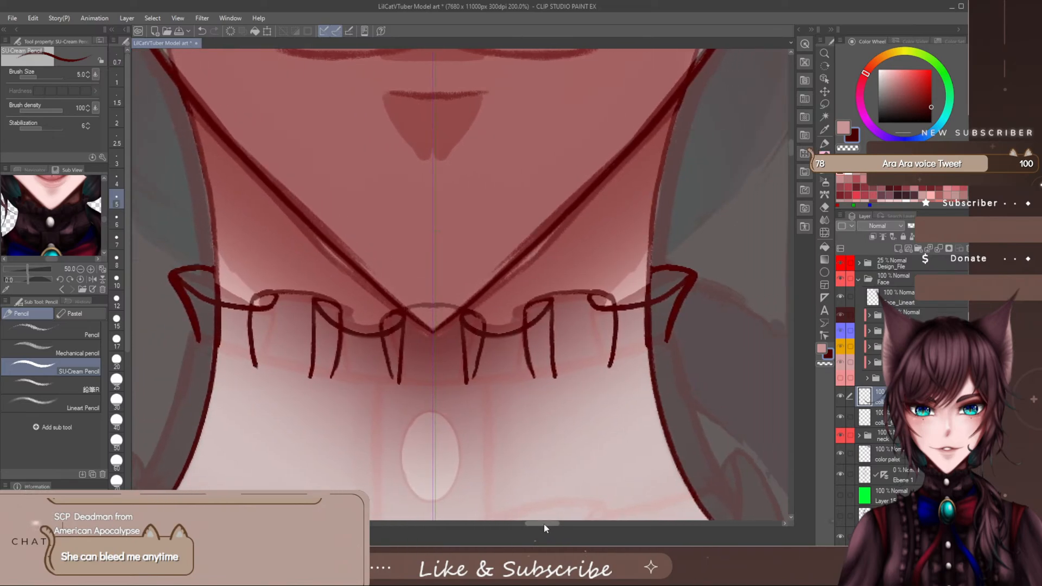
click(893, 418)
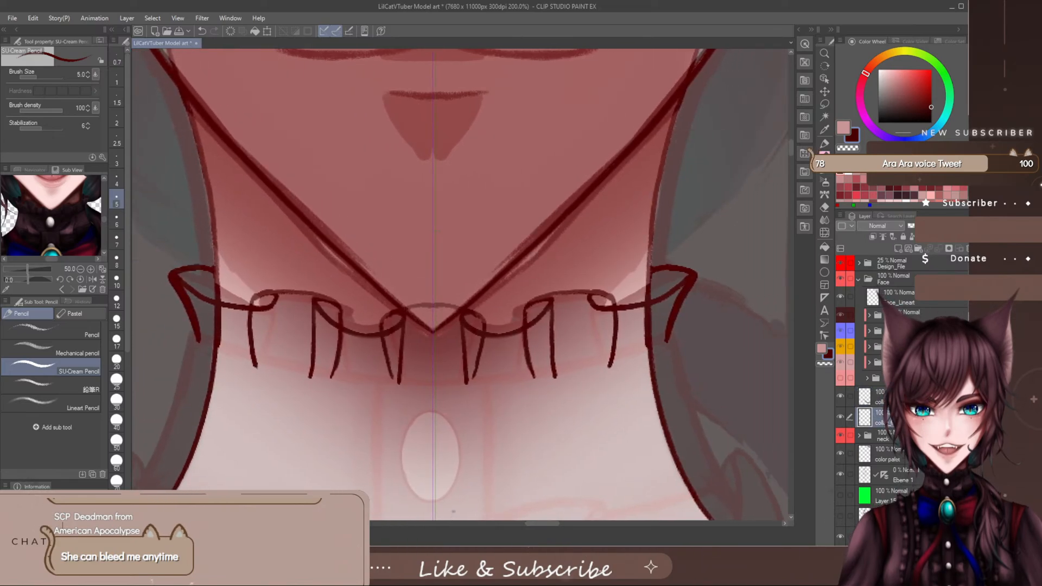
click(897, 250)
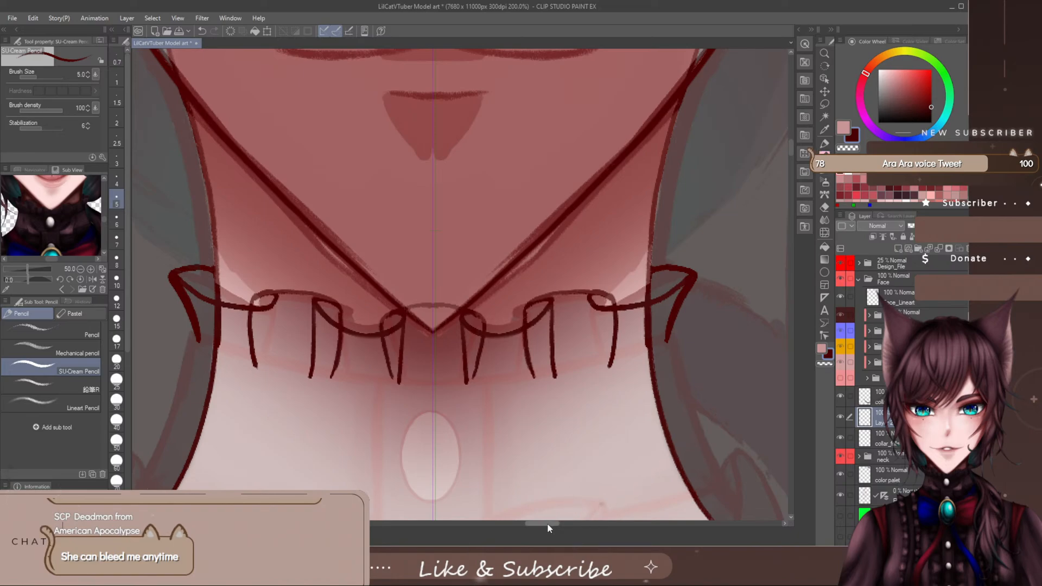
- Zoom the Sub View reference out to 12.5 to examine the outfit, floating the palette temporarily and docking it again
drag(106, 216, 103, 227)
drag(72, 170, 194, 150)
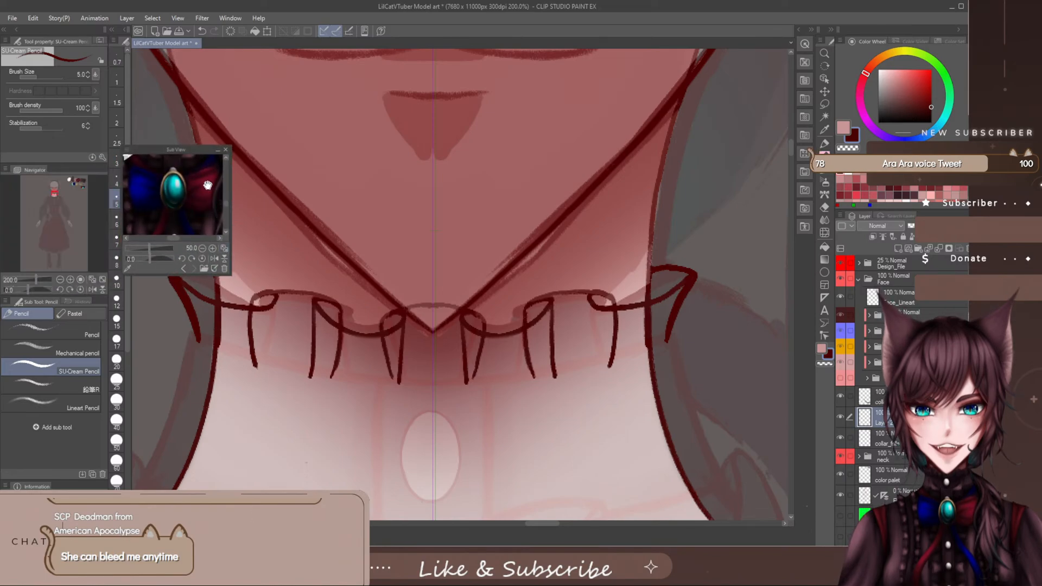
drag(150, 248, 140, 247)
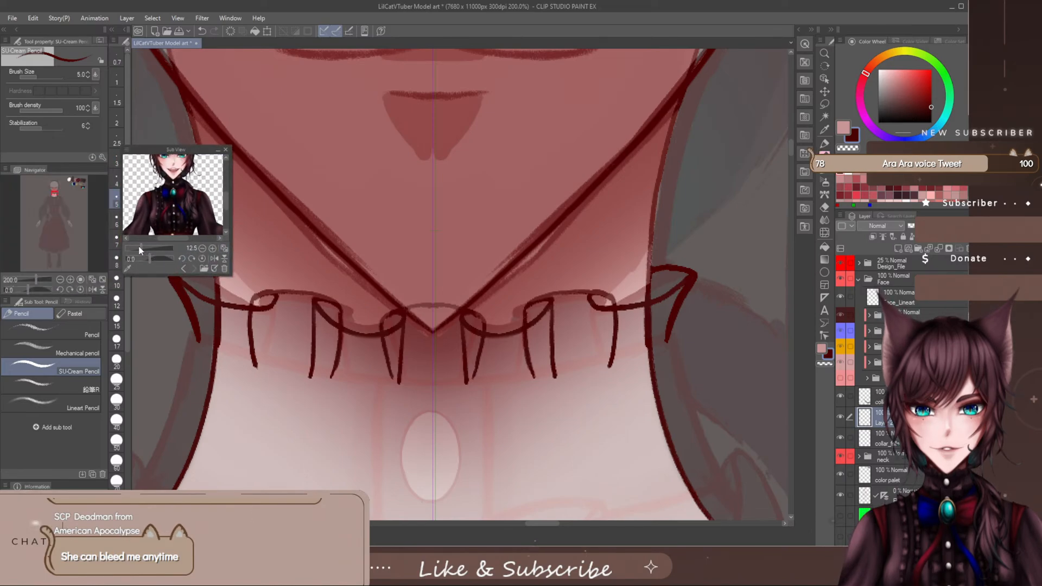
click(207, 269)
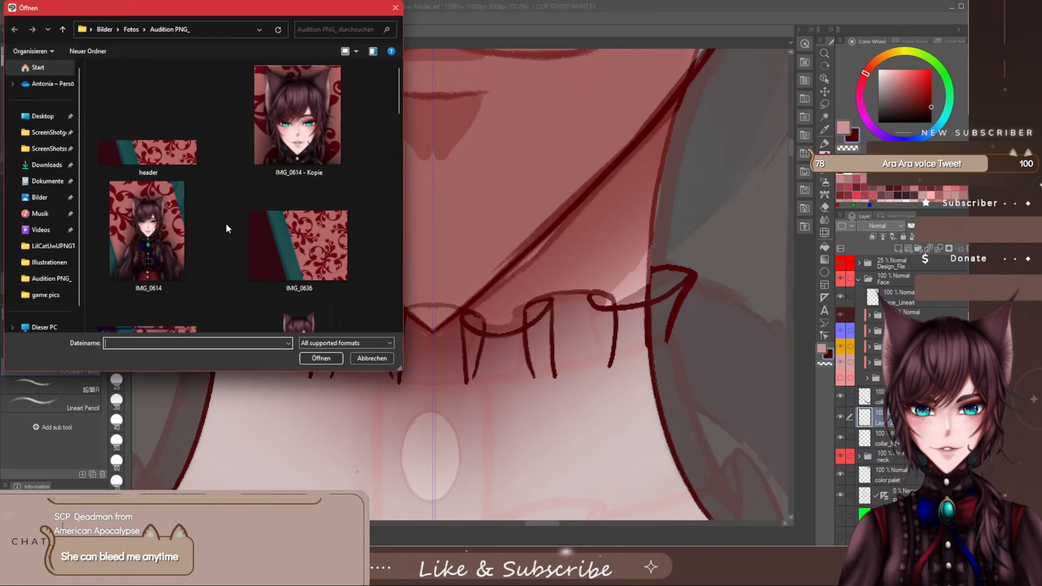
click(396, 8)
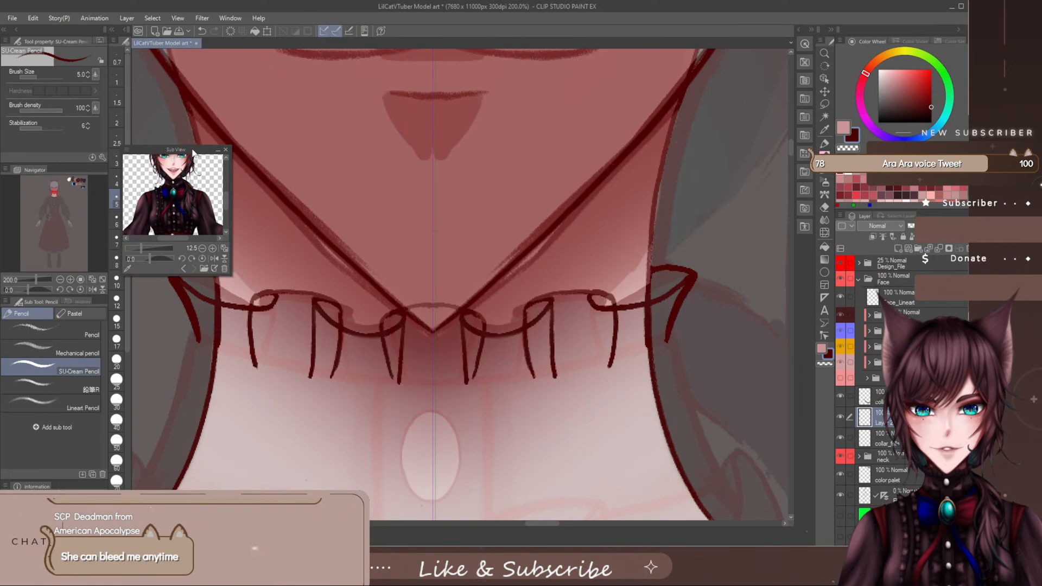
drag(192, 150, 215, 130)
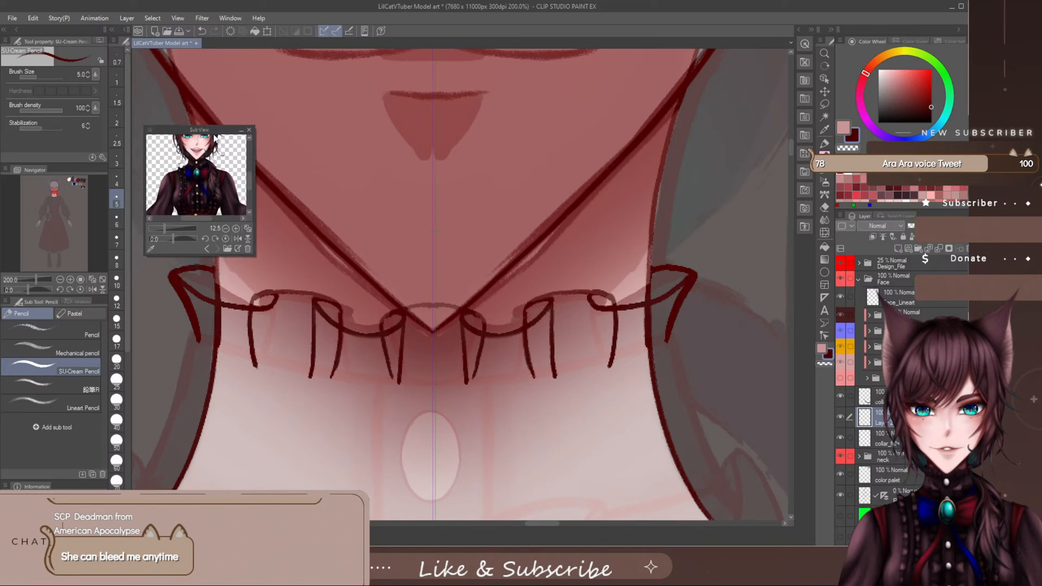
drag(253, 255, 328, 307)
drag(246, 130, 60, 173)
- Raise the Design_File folder to 100% opacity, sample the dark plum sleeve colour from it, and lower the folder to 34%
scroll(431, 244, down, 8)
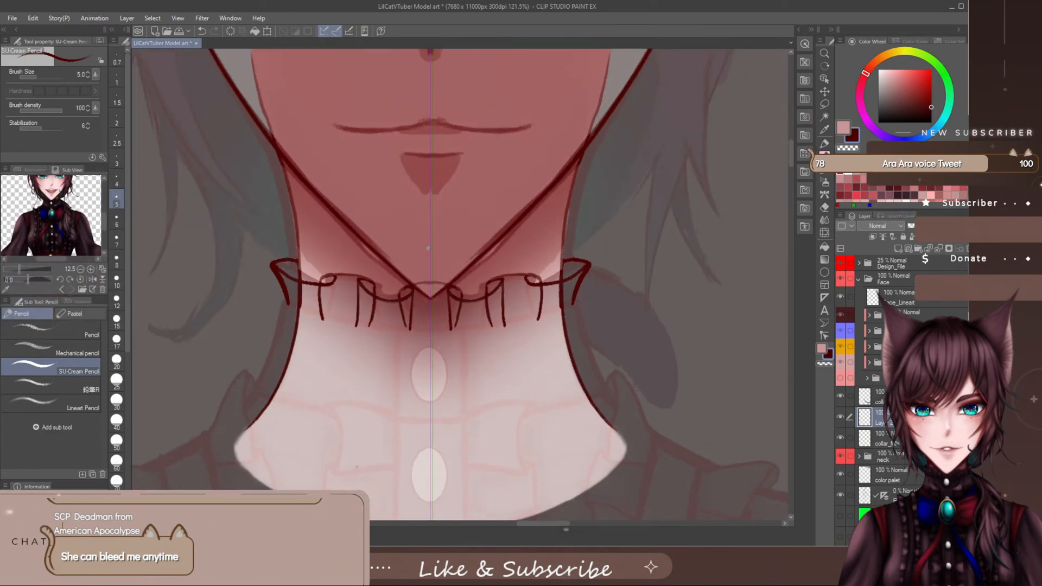
scroll(431, 244, down, 2)
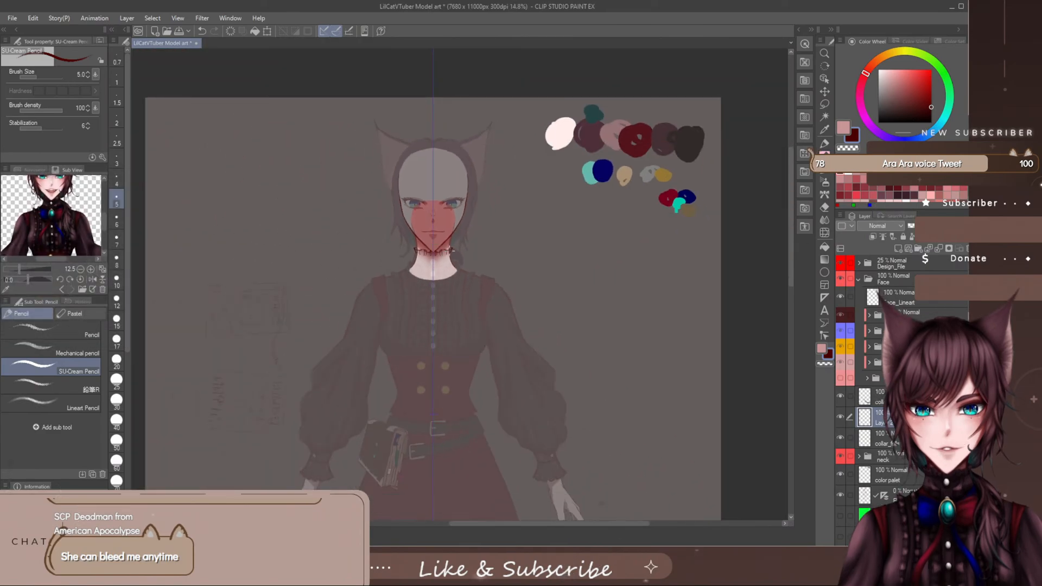
click(924, 265)
drag(924, 225, 950, 226)
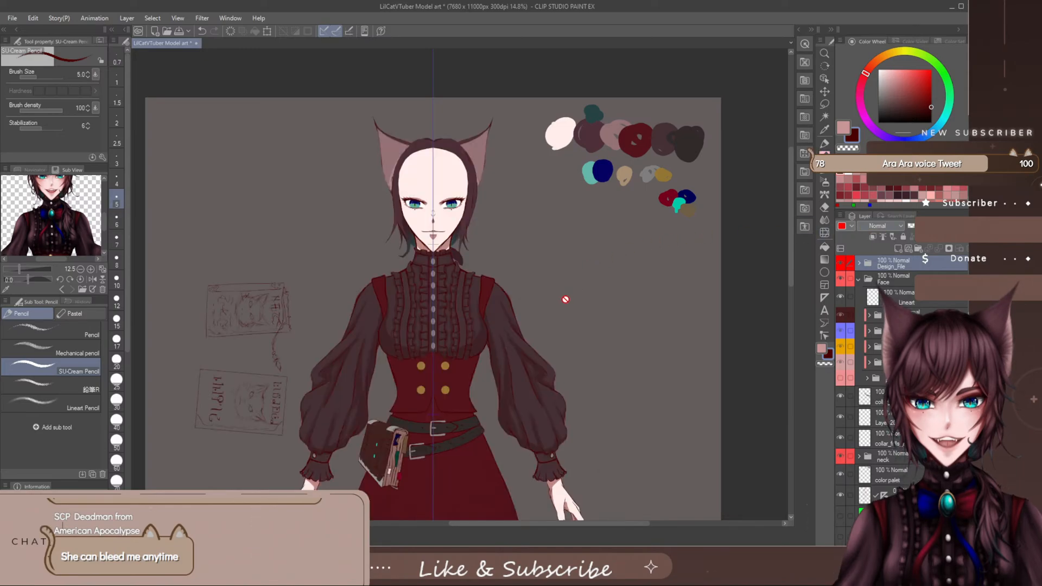
alt+click(495, 309)
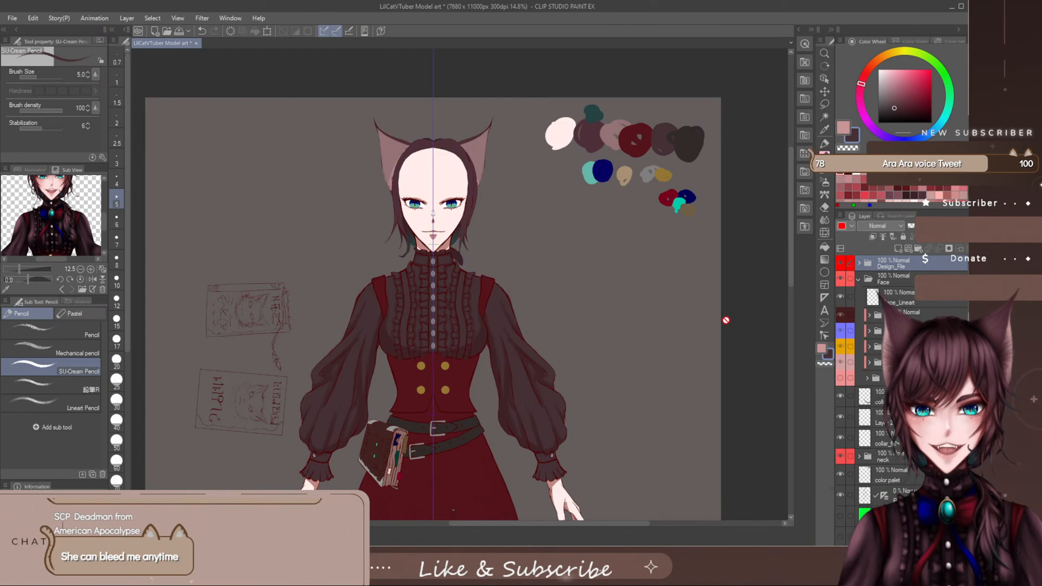
drag(946, 227, 928, 226)
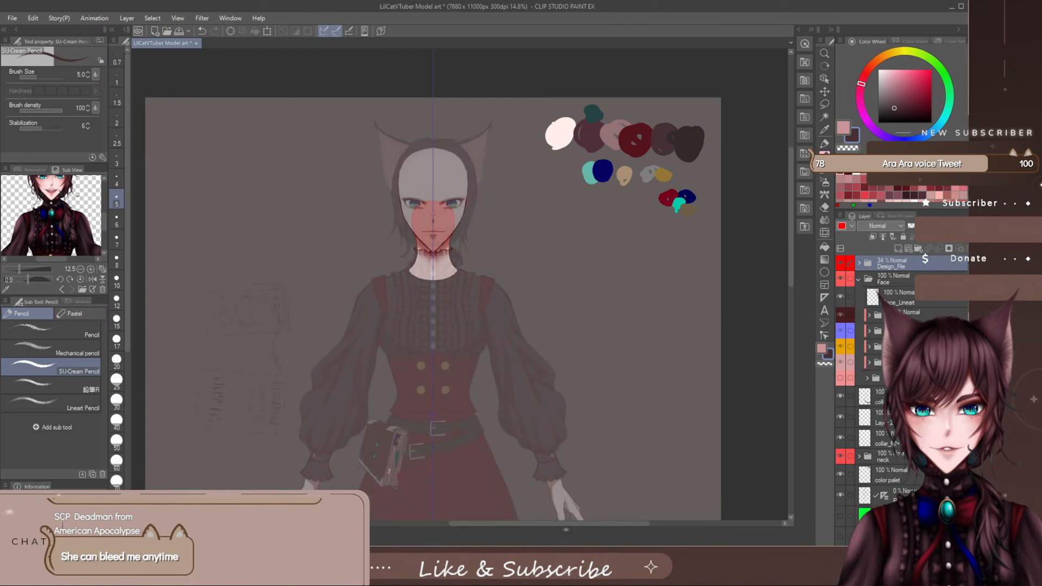
- Select the new layer above the first collar layer and switch to the staining marker
scroll(873, 405, down, 1)
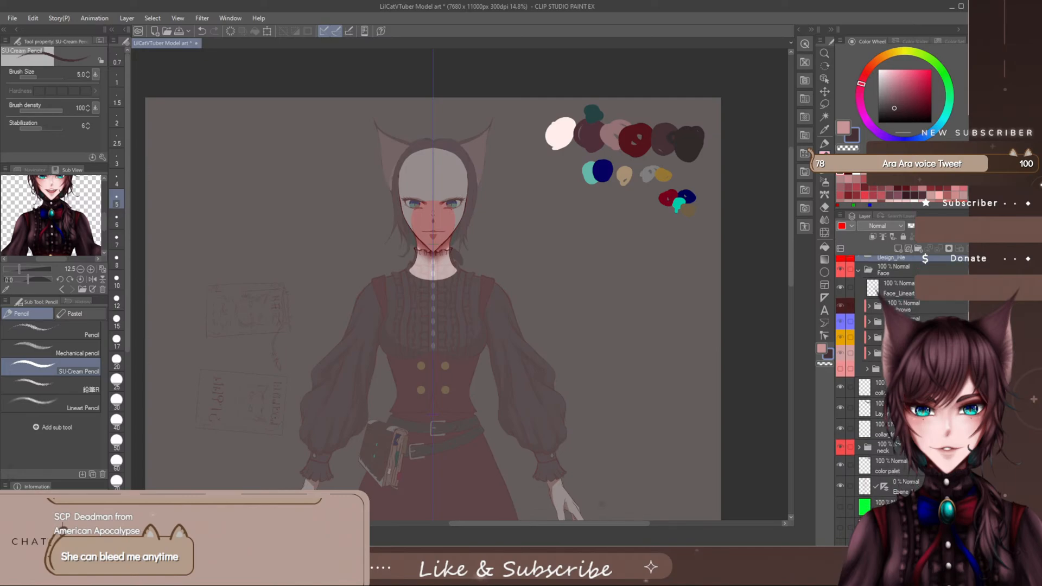
click(874, 404)
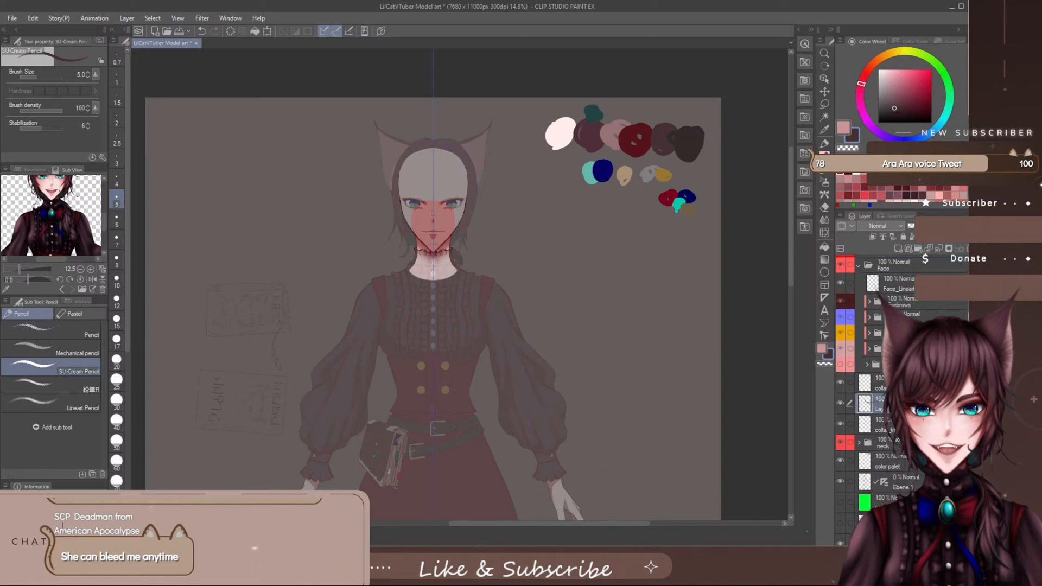
key(bracketright)
key(bracketright)
key(bracketleft)
key(bracketleft)
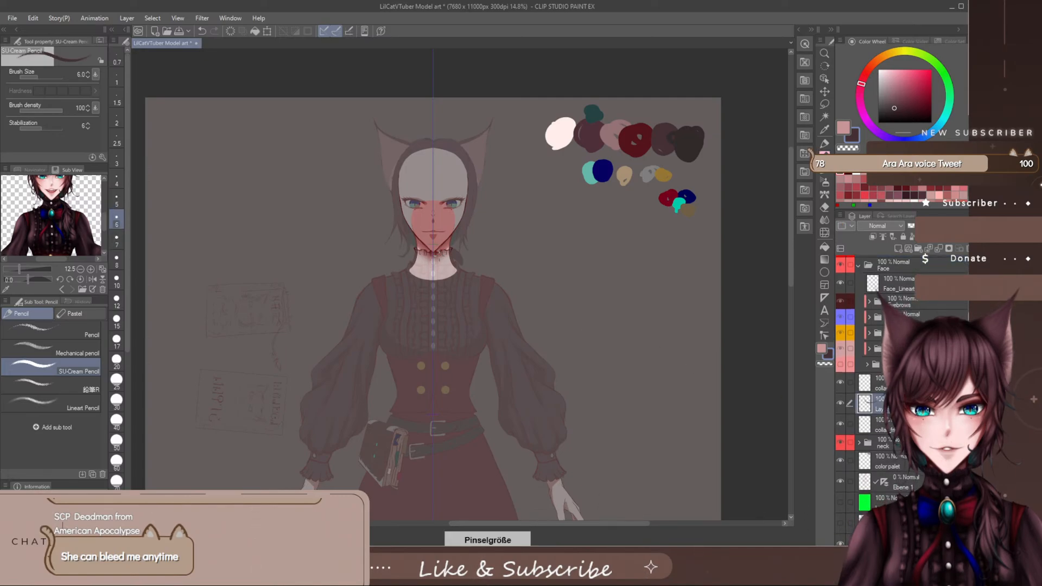
key(p)
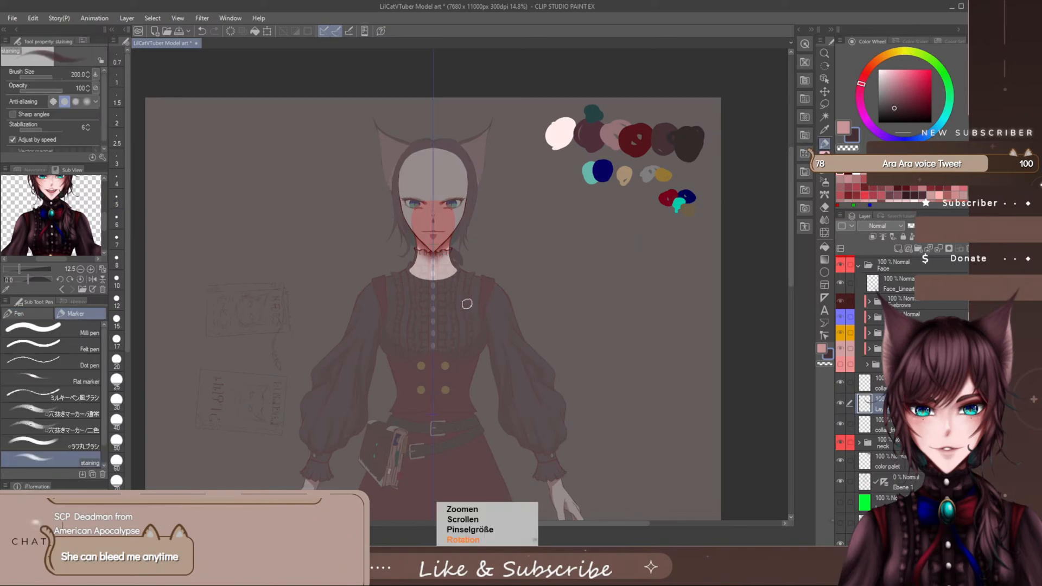
- With the staining marker at brush size 15, fill the mirrored ruffle folds beside the chin tip with the dark plum colour
scroll(441, 309, up, 8)
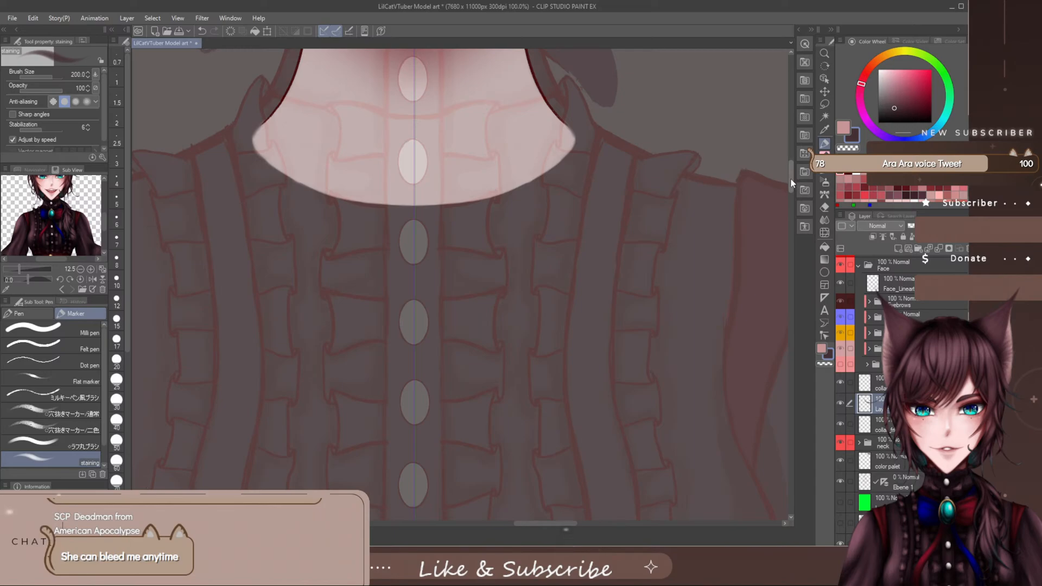
drag(791, 184, 795, 162)
scroll(429, 305, up, 1)
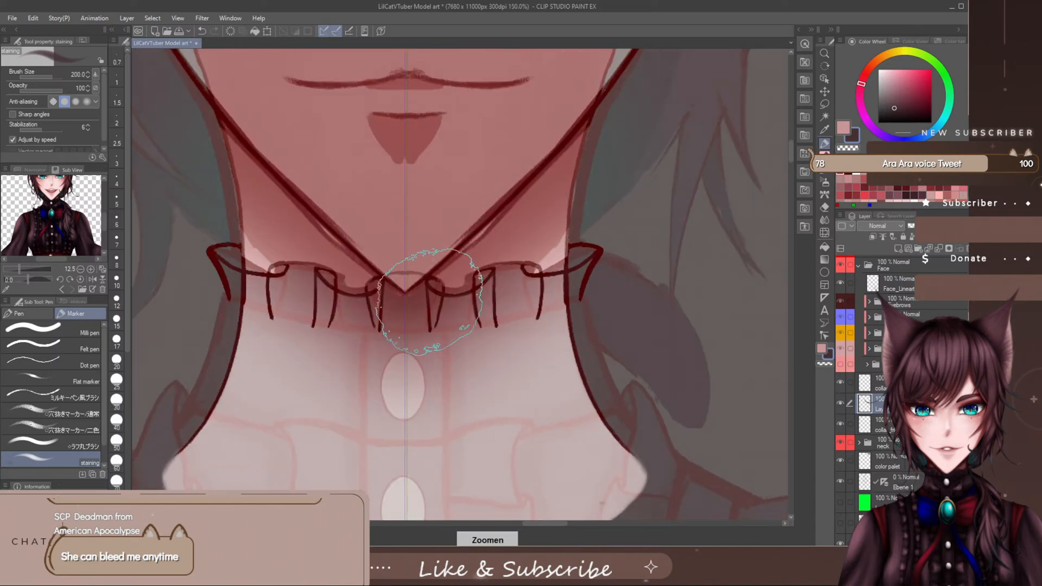
key([)
key([)
key([)
key([)
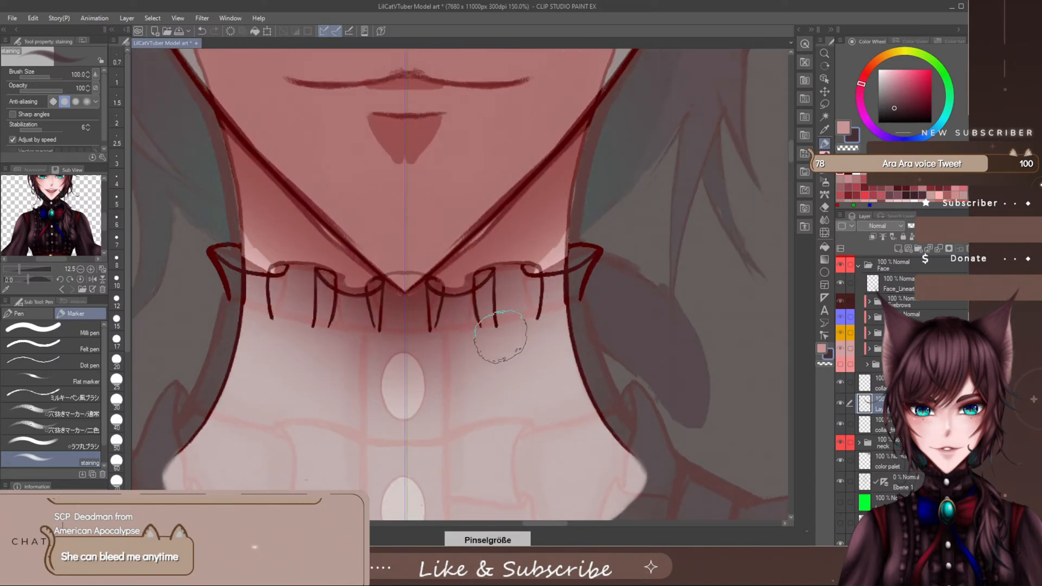
key([)
key([)
key([)
key([)
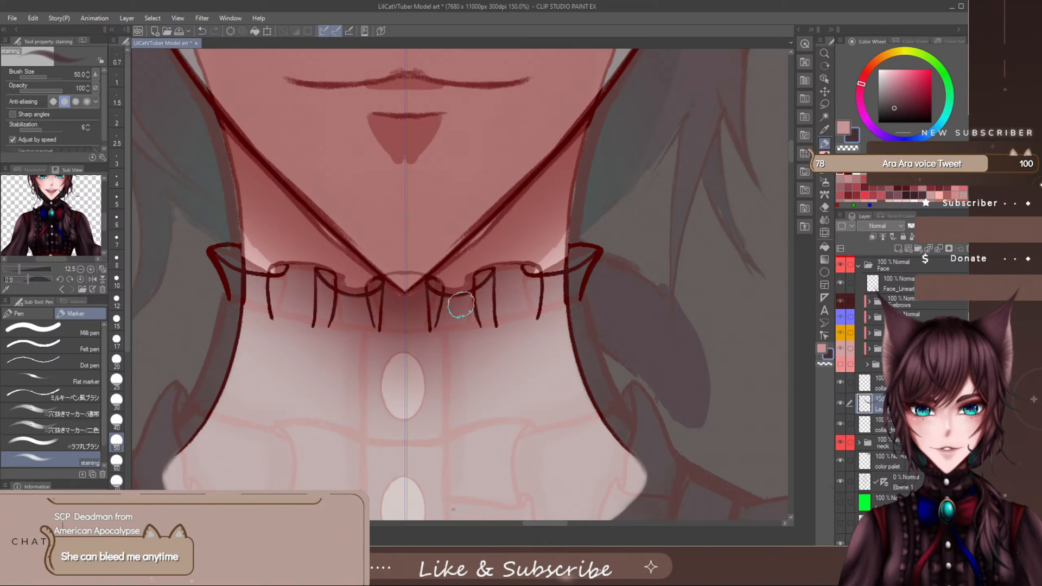
key([)
key([)
key([)
key([)
key([)
key([)
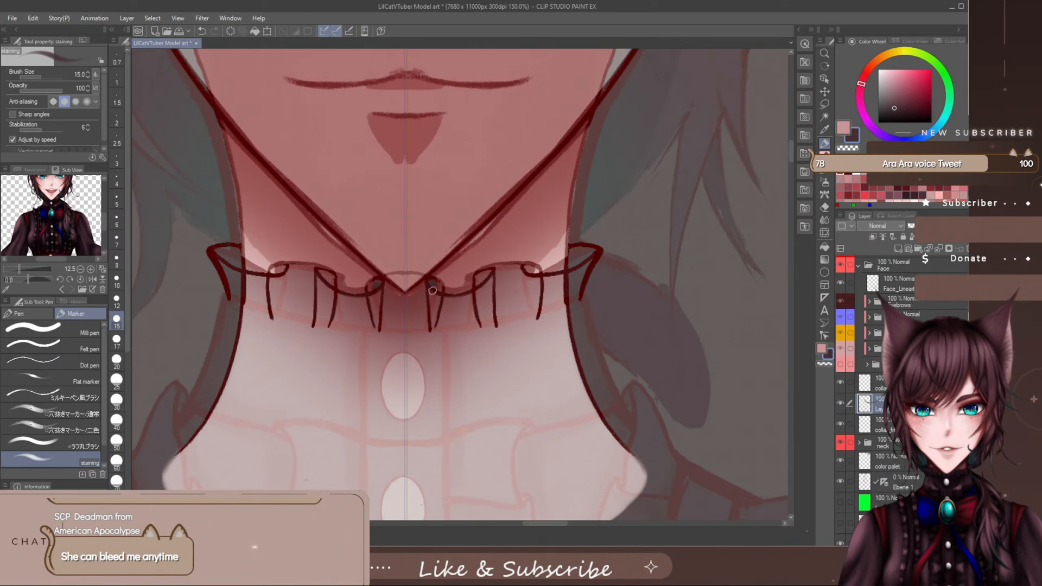
mouse_move(433, 290)
mouse_down()
mouse_move(433, 322)
mouse_move(431, 295)
mouse_up()
mouse_move(437, 326)
mouse_down()
mouse_move(478, 332)
mouse_move(459, 344)
mouse_move(509, 293)
mouse_move(511, 331)
mouse_move(490, 334)
mouse_move(485, 322)
mouse_move(437, 326)
mouse_move(432, 288)
mouse_up()
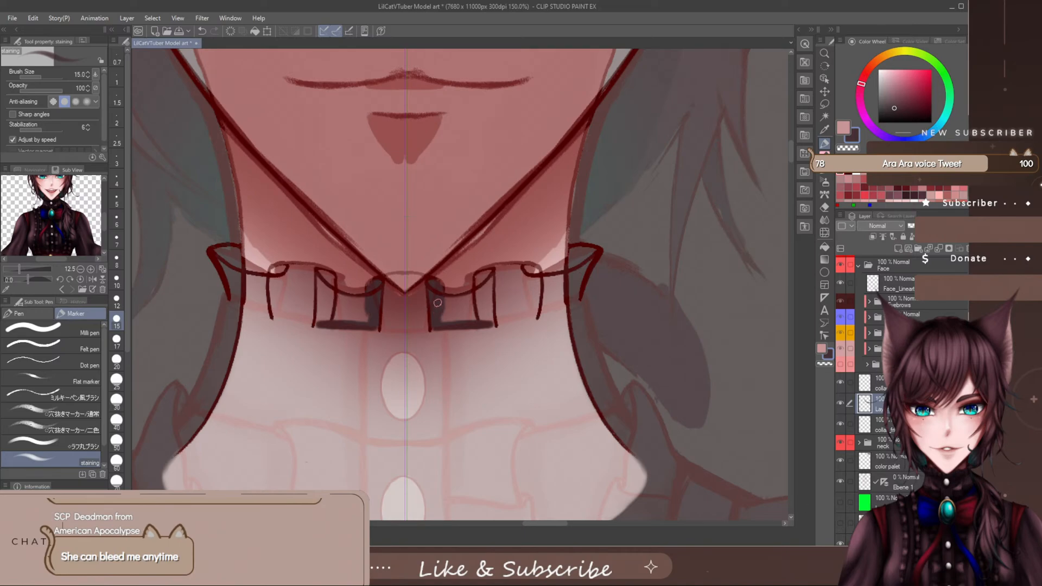
mouse_move(440, 319)
mouse_down()
mouse_move(474, 294)
mouse_move(487, 270)
mouse_move(476, 295)
mouse_move(488, 315)
mouse_up()
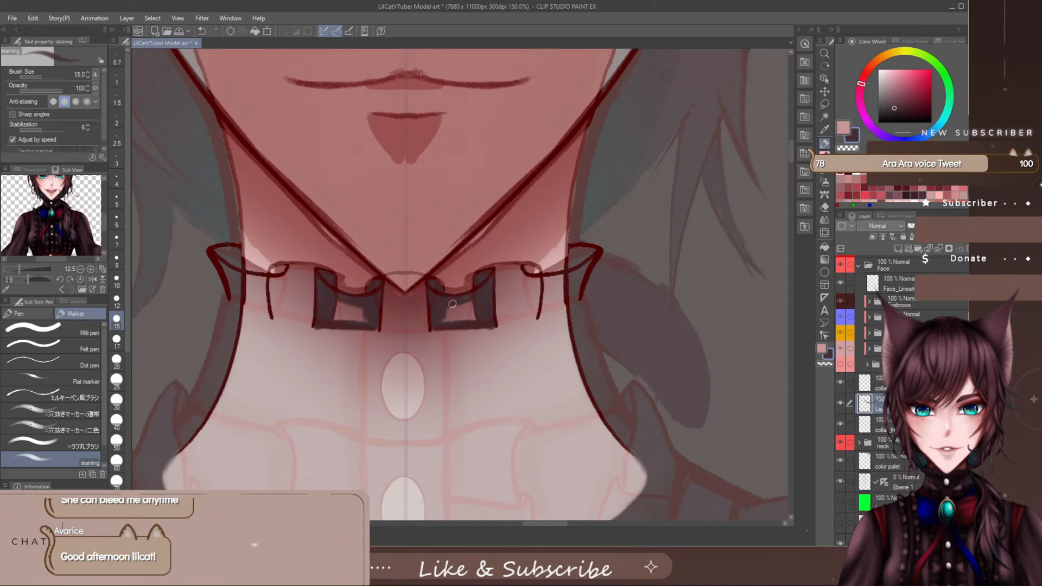
mouse_move(452, 304)
mouse_down()
mouse_move(459, 315)
mouse_move(445, 324)
mouse_up()
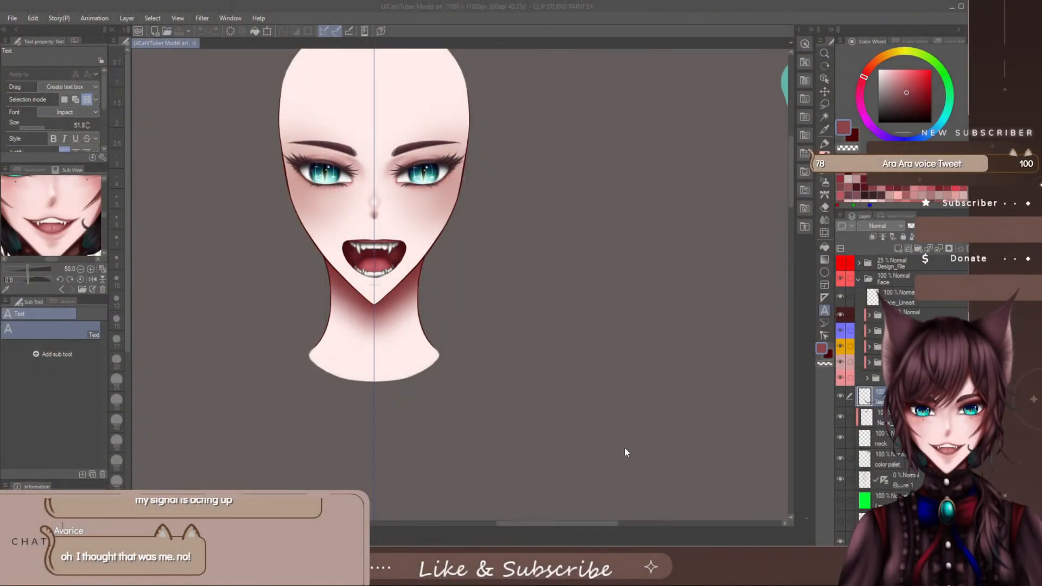
- Show the Design_File reference folder over the model, and choose the dark red secondary colour and the SU-Cream Pencil
scroll(407, 278, up, 3)
scroll(407, 278, down, 3)
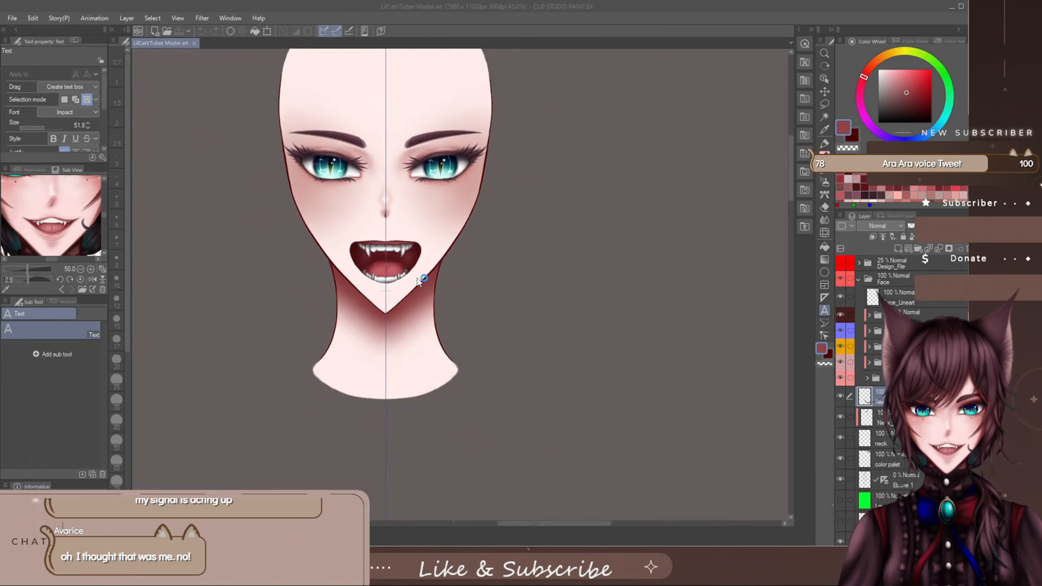
scroll(419, 281, up, 2)
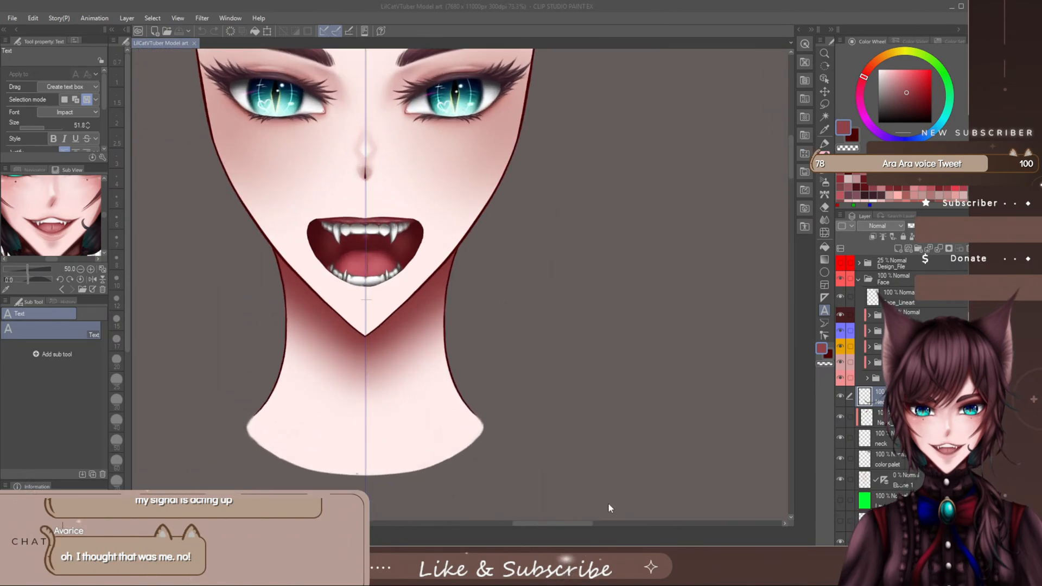
drag(590, 525, 586, 526)
click(840, 263)
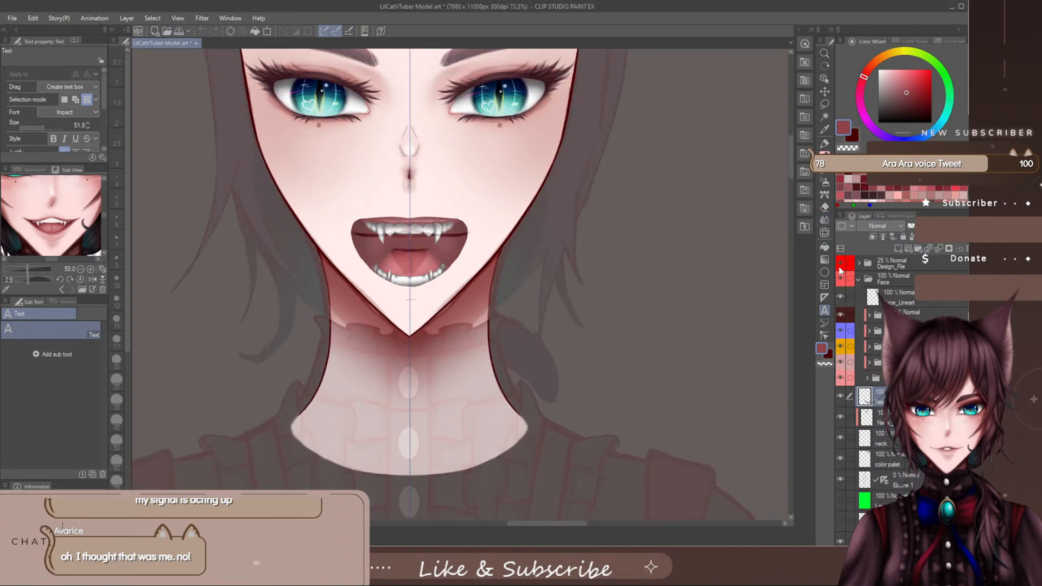
click(855, 137)
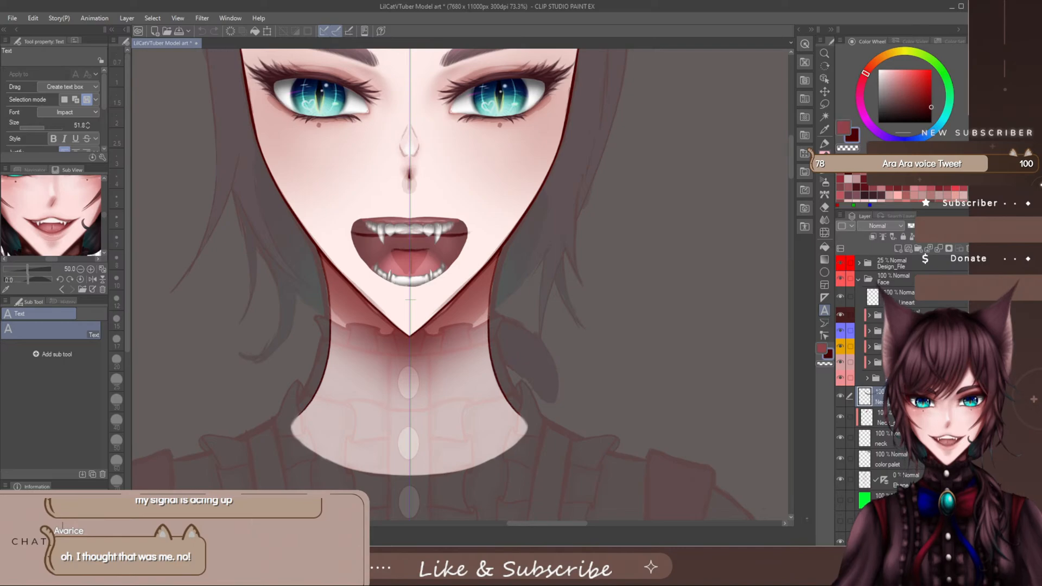
click(824, 156)
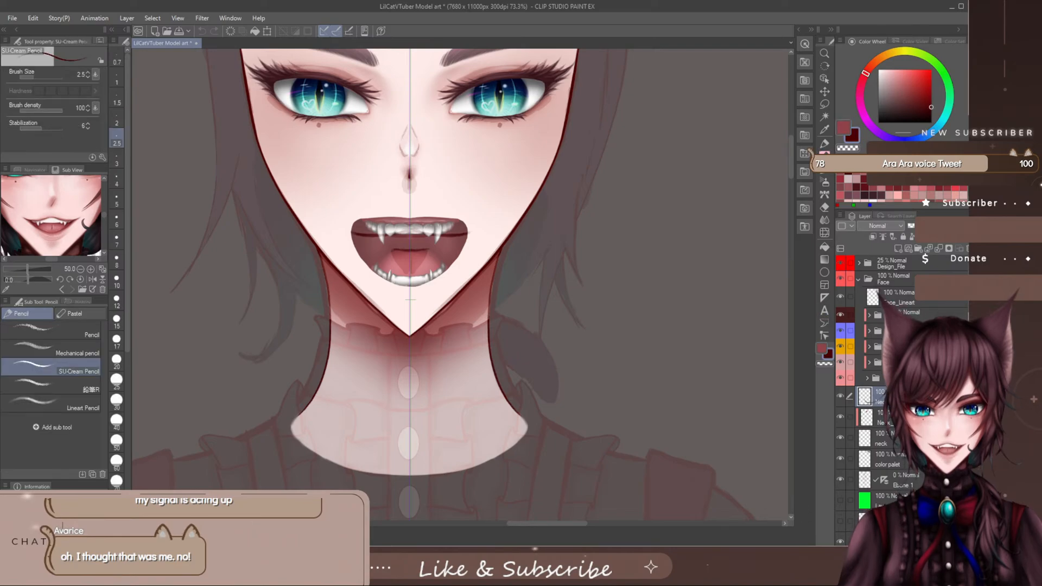
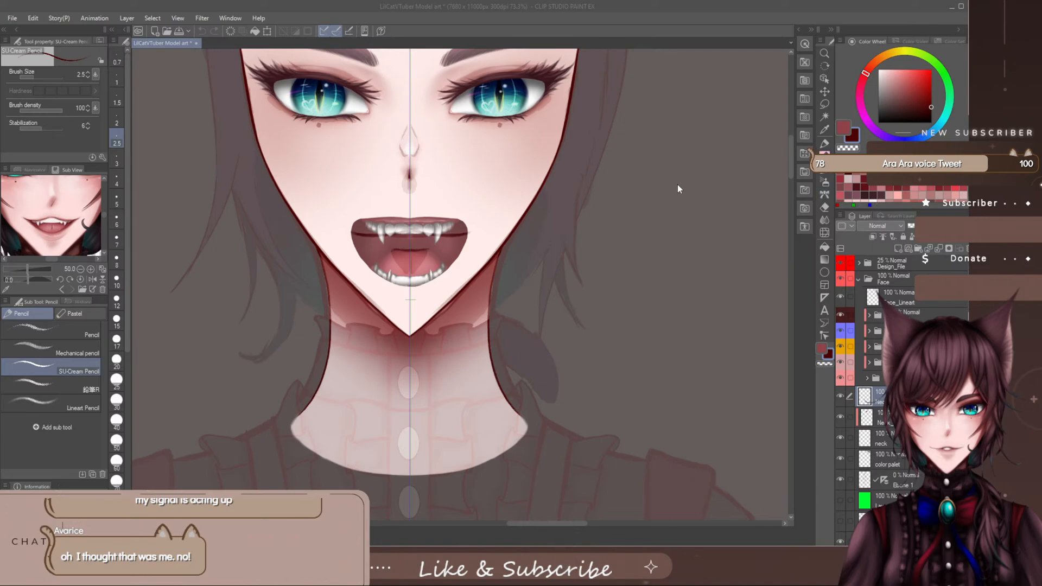
- Create a new folder for the neck, name it, move the neck layers into it and collapse it
click(617, 421)
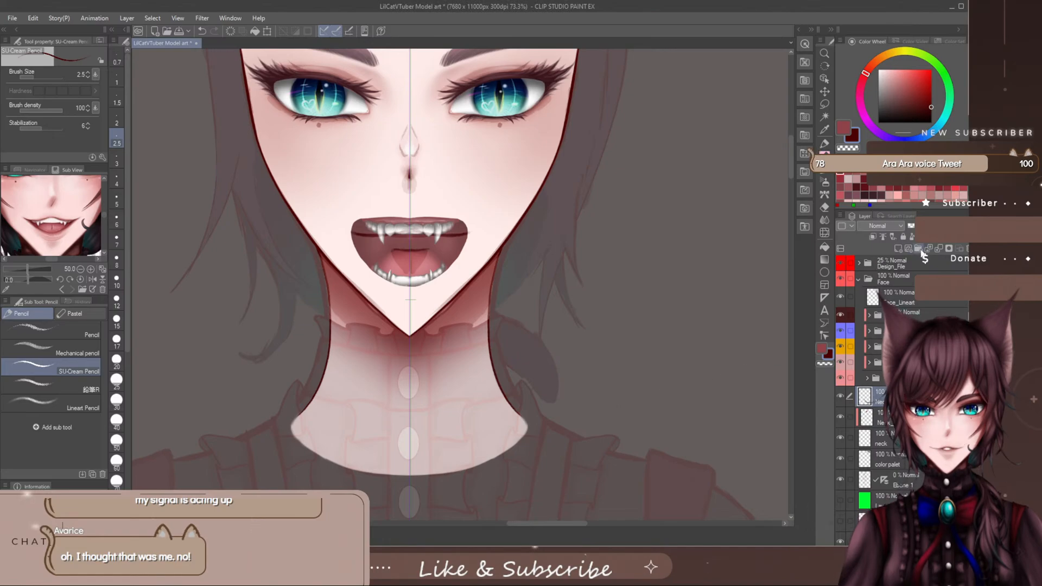
click(919, 249)
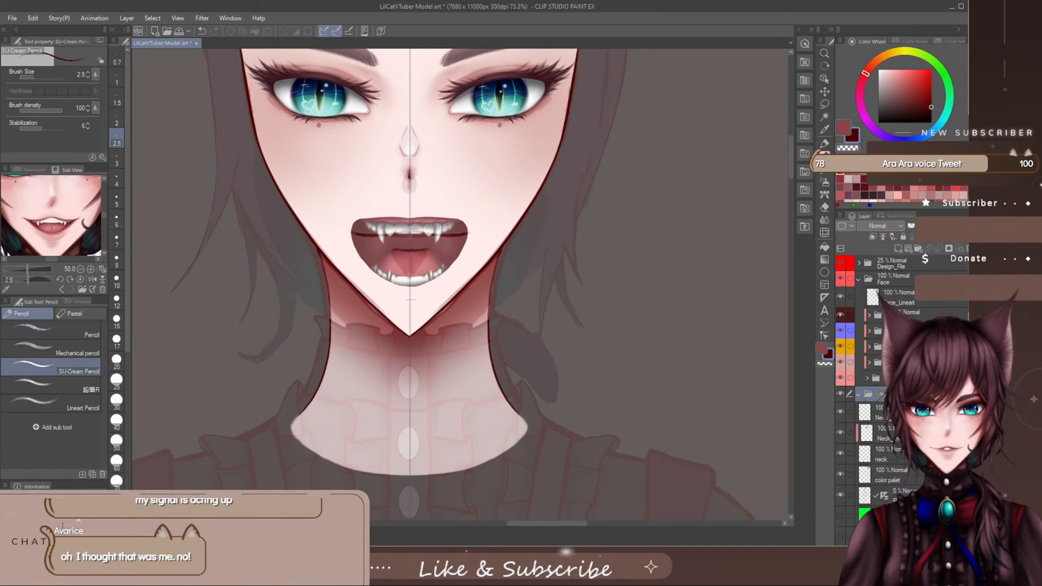
text(ne)
mouse_move(880, 413)
mouse_down()
mouse_move(880, 398)
mouse_move(880, 417)
mouse_up()
drag(881, 455, 880, 434)
click(859, 395)
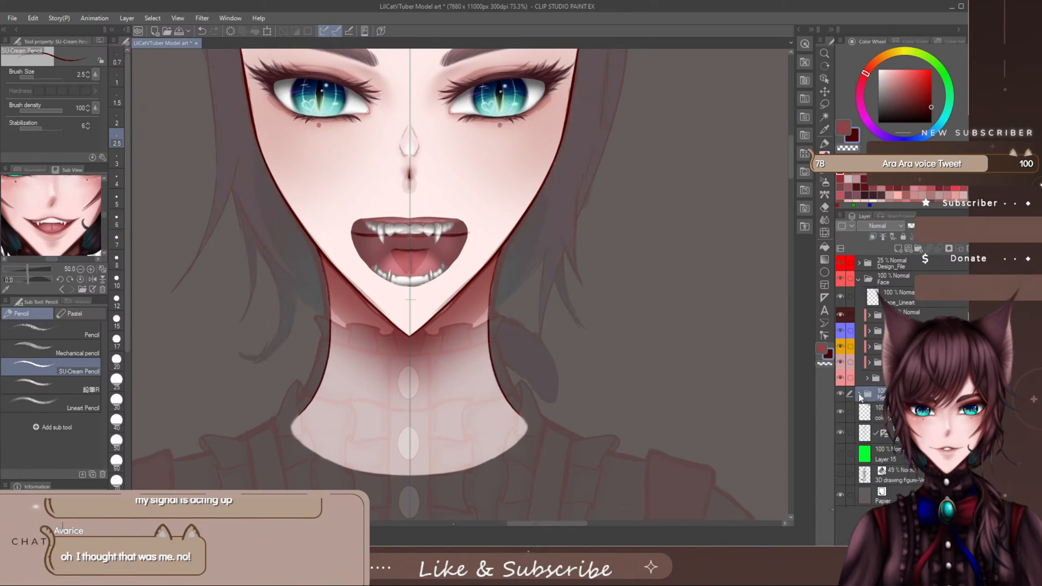
- Give the neck folder a custom light red layer colour and add a new layer above the folder
click(851, 226)
click(842, 247)
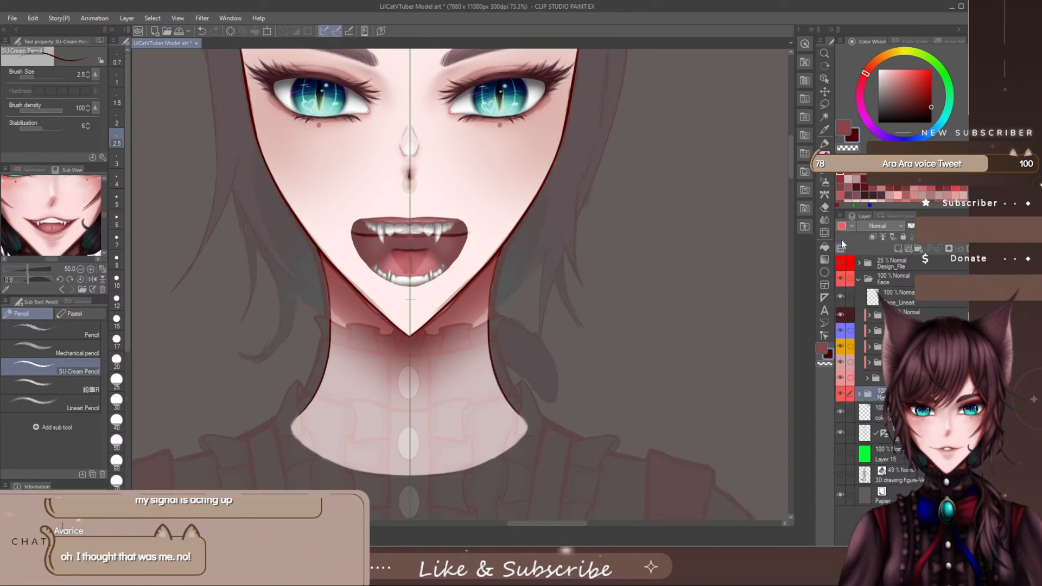
click(851, 226)
click(862, 319)
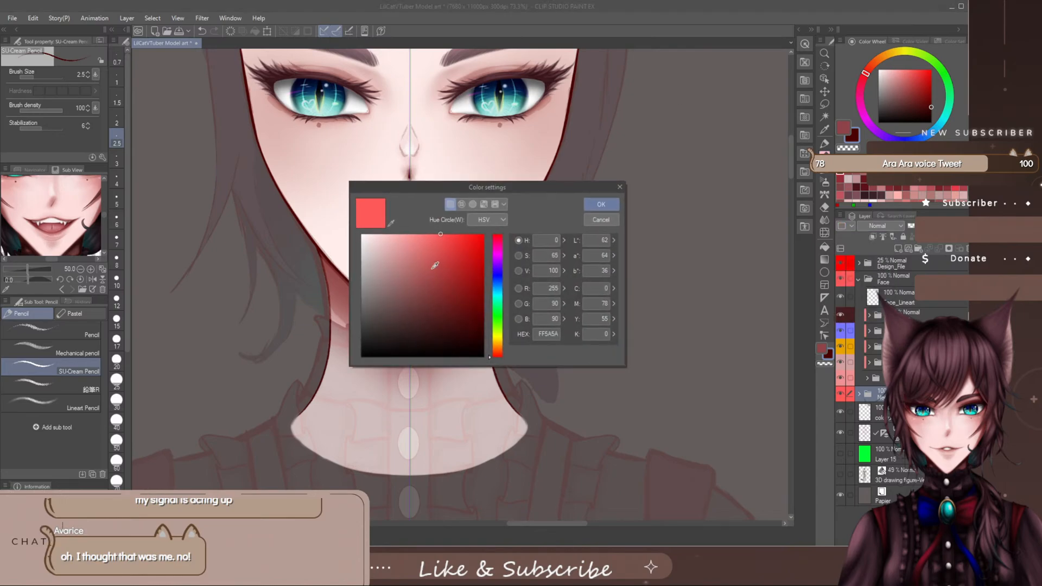
click(449, 236)
click(601, 204)
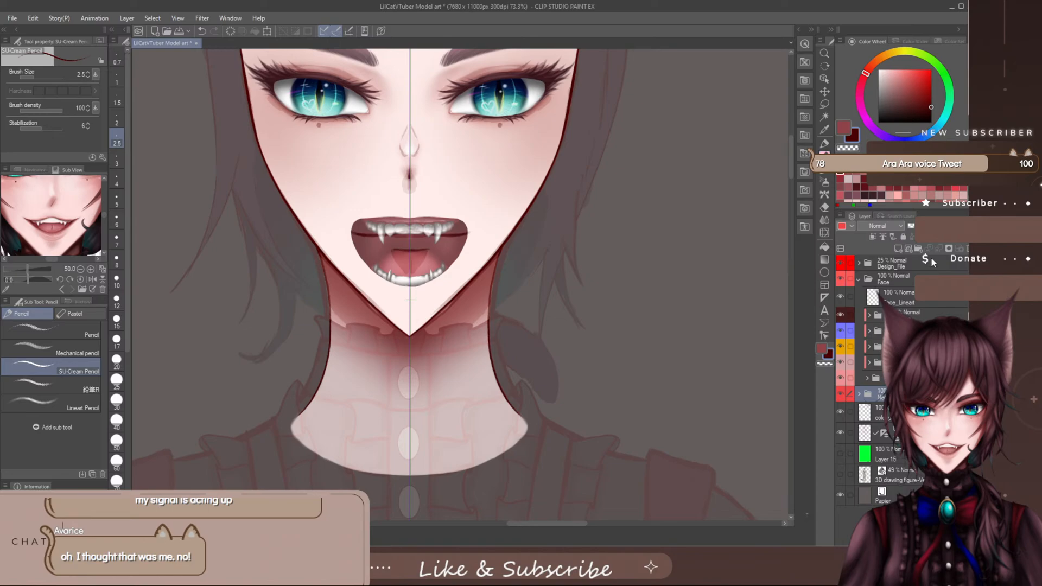
click(898, 248)
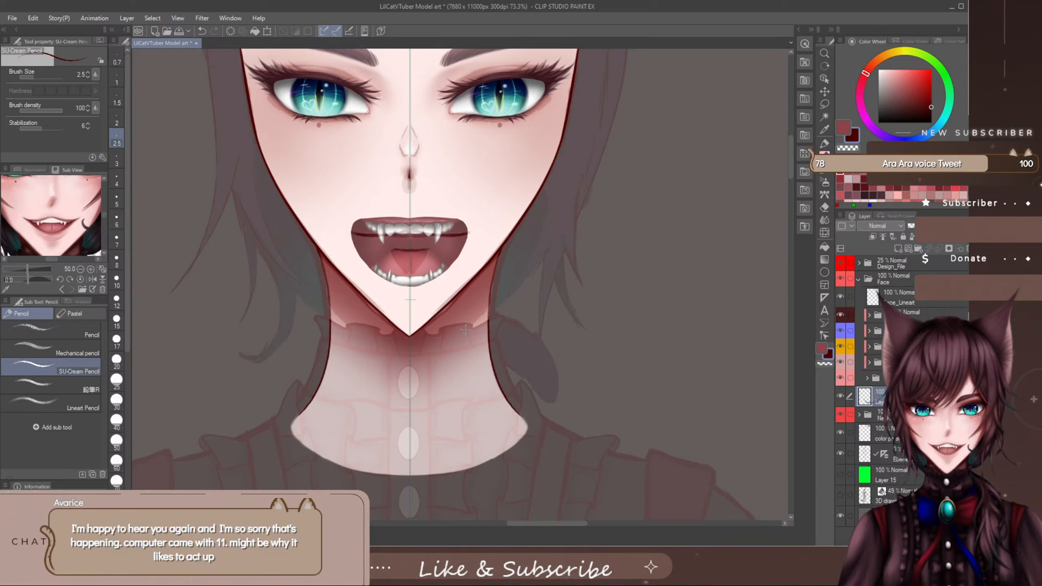
mouse_move(450, 326)
mouse_down()
mouse_move(439, 363)
mouse_move(492, 379)
mouse_up()
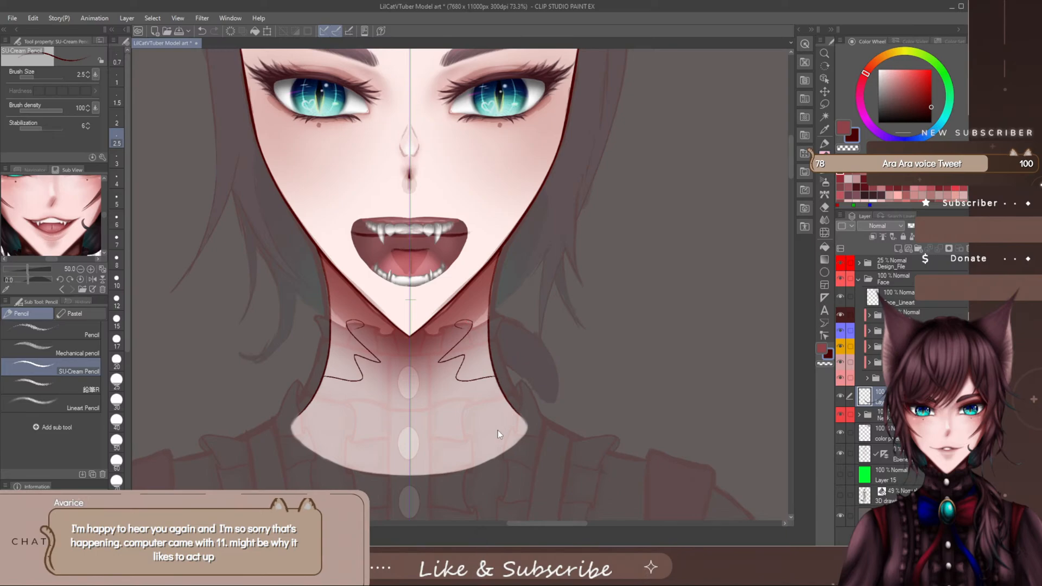
click(483, 351)
key(ctrl+z)
key(ctrl+z)
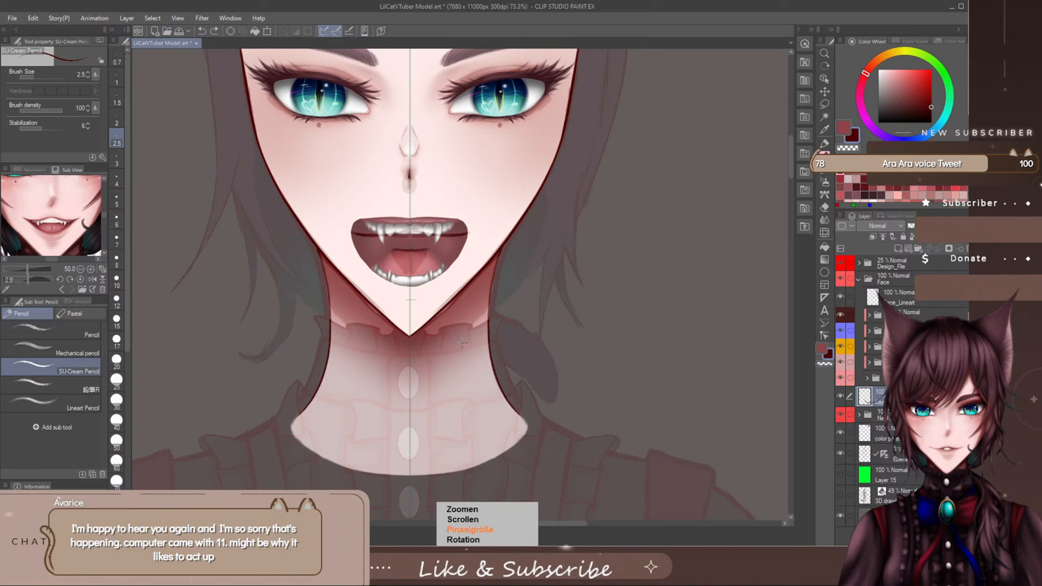
scroll(461, 344, up, 1)
scroll(459, 342, up, 2)
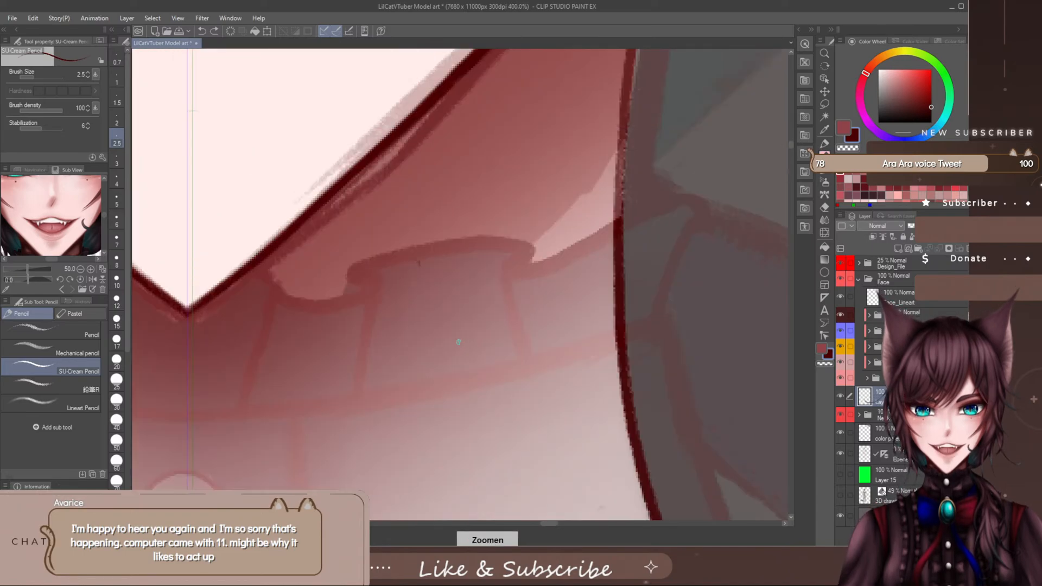
scroll(458, 342, down, 1)
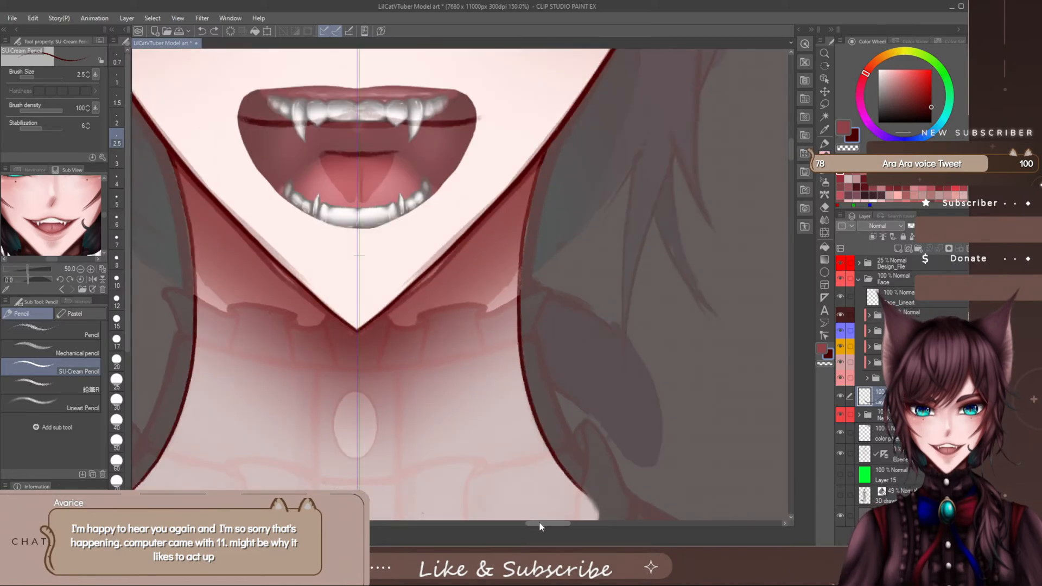
drag(538, 522, 530, 522)
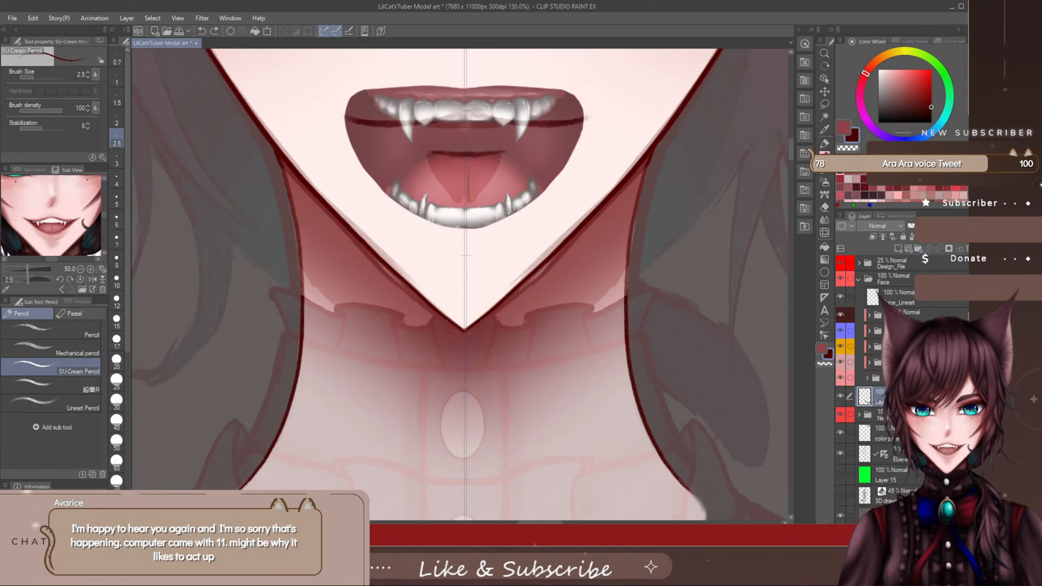
mouse_move(532, 342)
mouse_down()
mouse_move(561, 391)
mouse_move(609, 405)
mouse_up()
key(ctrl+z)
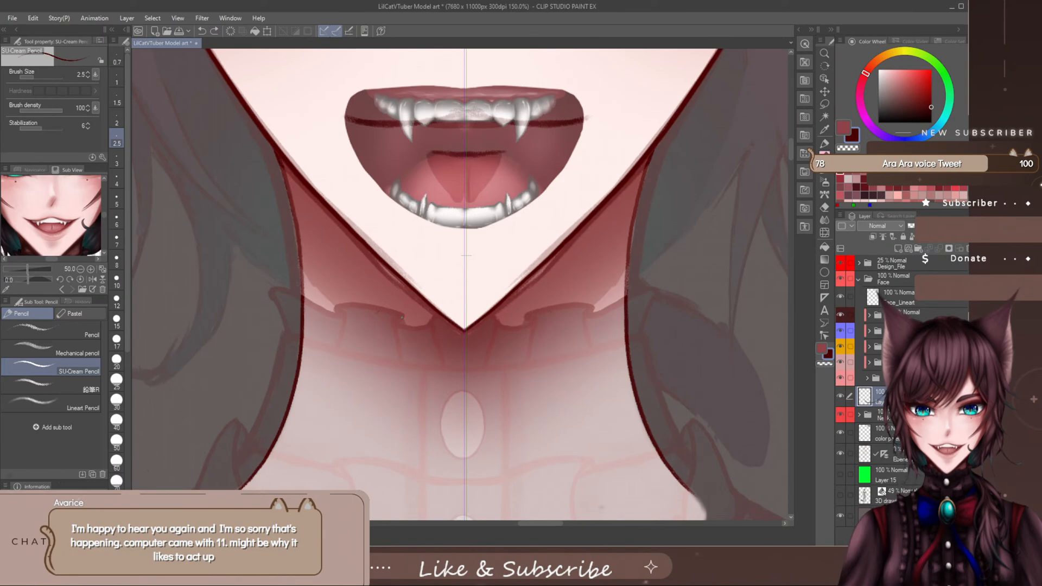
drag(399, 313, 393, 326)
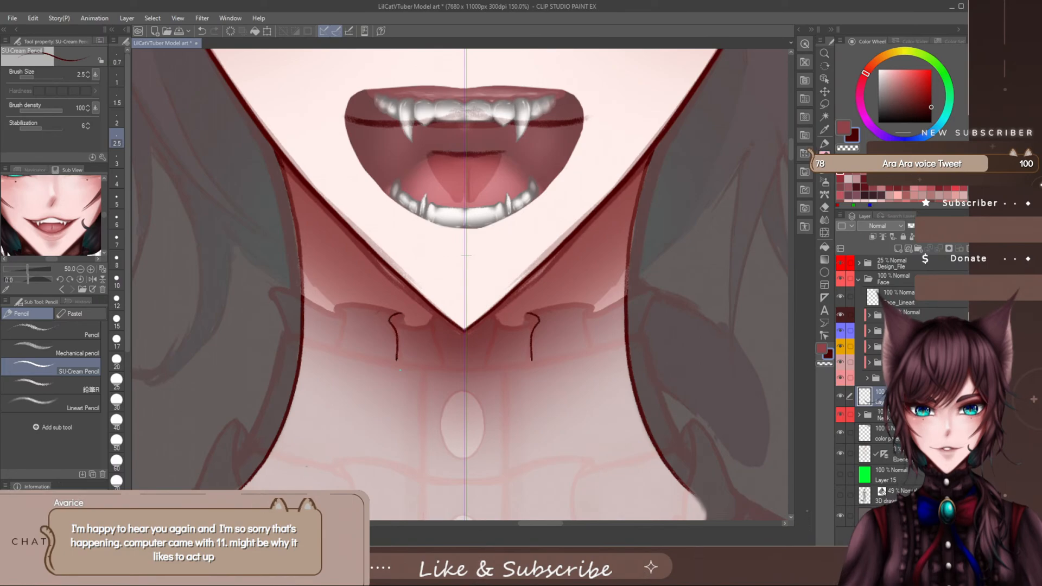
key(ctrl+z)
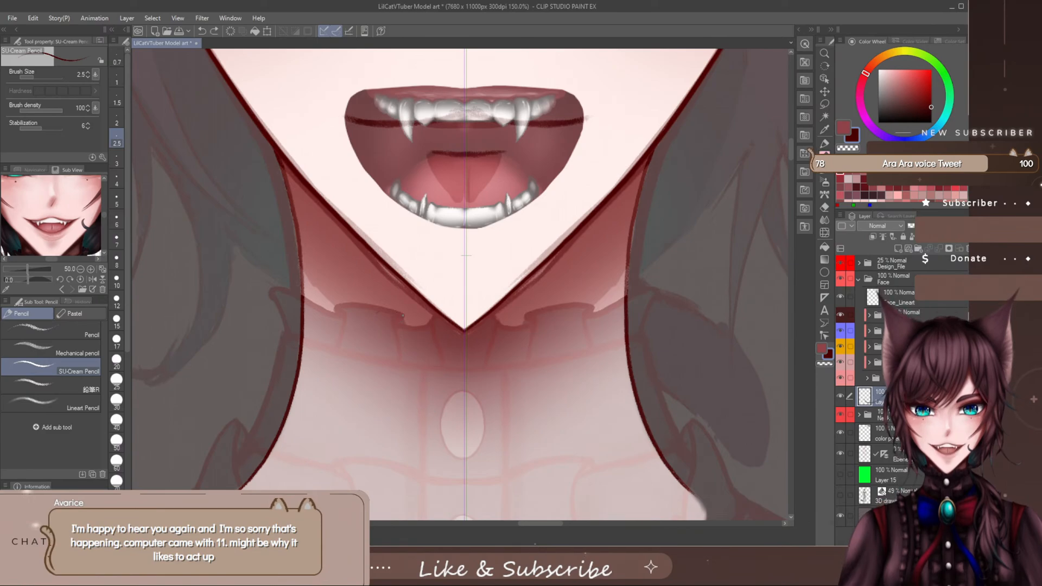
drag(395, 324, 439, 325)
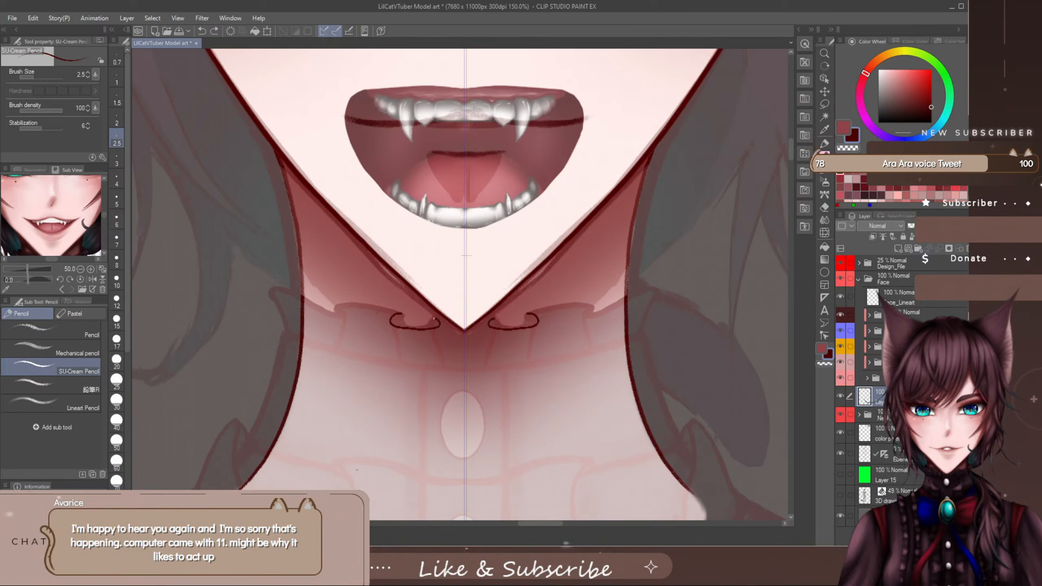
key(ctrl+z)
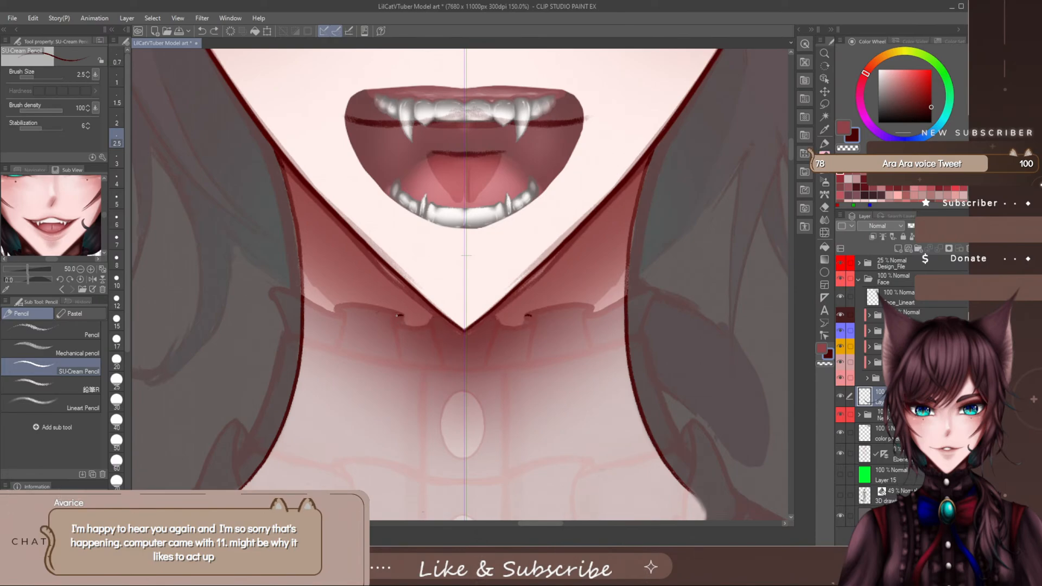
- With the SU-Cream Pencil, draw the mirrored small ruffle folds beside the chin tip: curved upper edges with two side lines each
drag(401, 325, 426, 326)
key(ctrl+z)
drag(402, 319, 439, 327)
key(e)
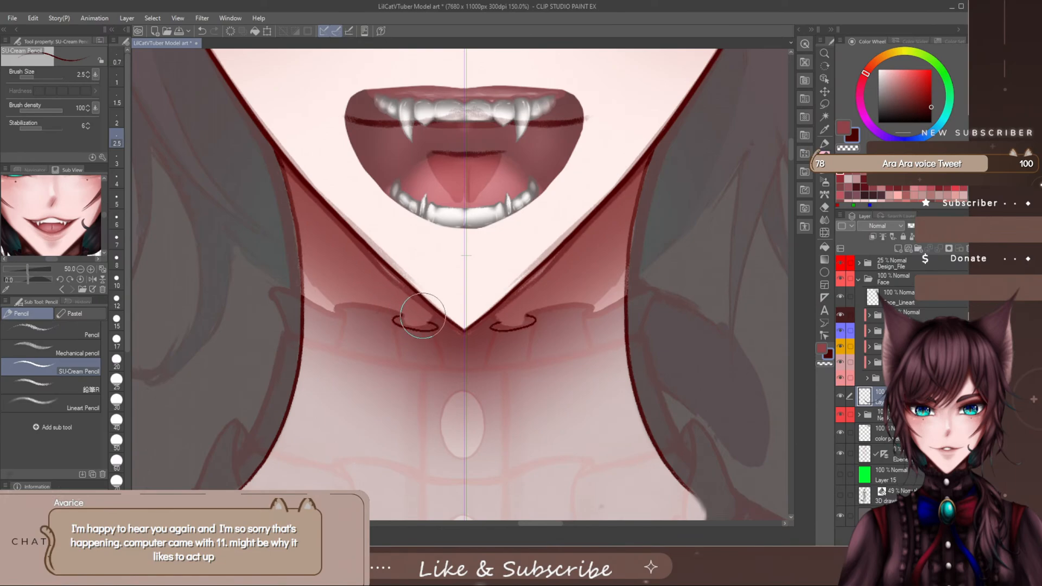
key([)
key([)
key([)
key([)
key([)
key([)
key([)
key([)
key(p)
key(e)
key(p)
drag(396, 338, 400, 355)
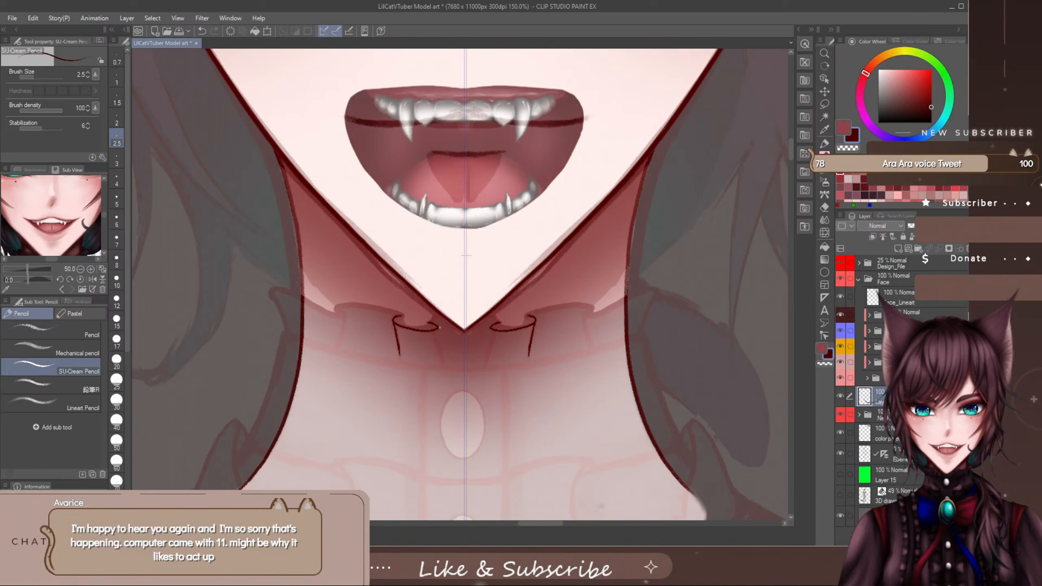
drag(438, 327, 436, 343)
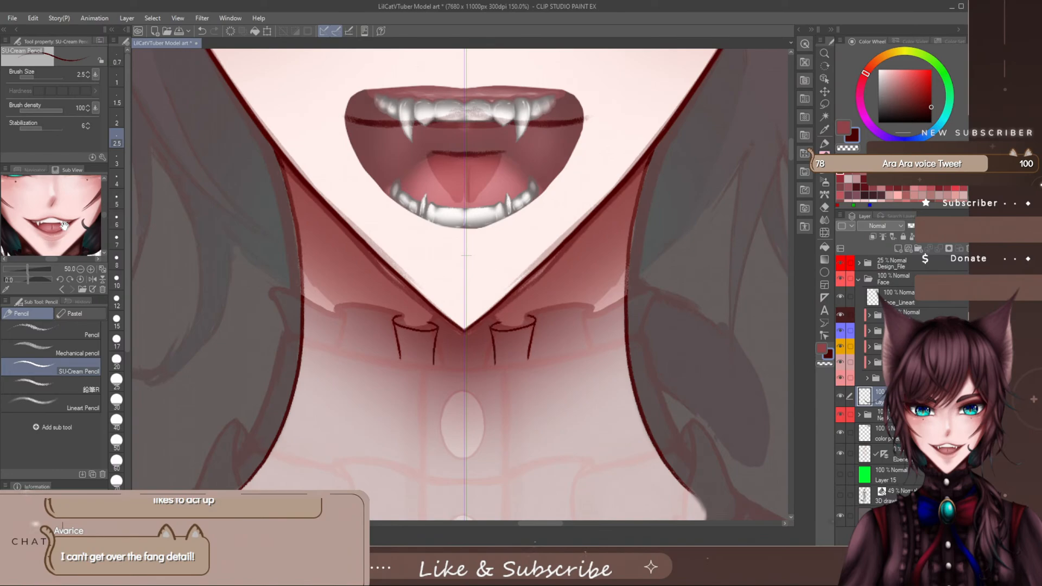
- At brush size 5, draw the mirrored outer ruffle folds at the neck's sides, with a slanted upper edge and both side lines
drag(546, 523, 551, 526)
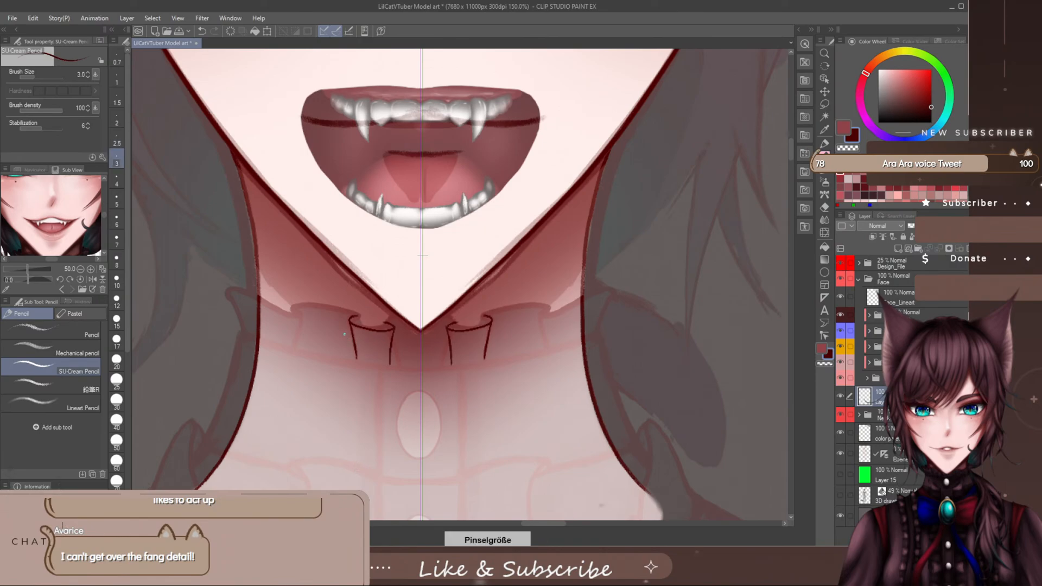
key(bracketright)
key(bracketright)
key(bracketright)
key(bracketright)
key(bracketright)
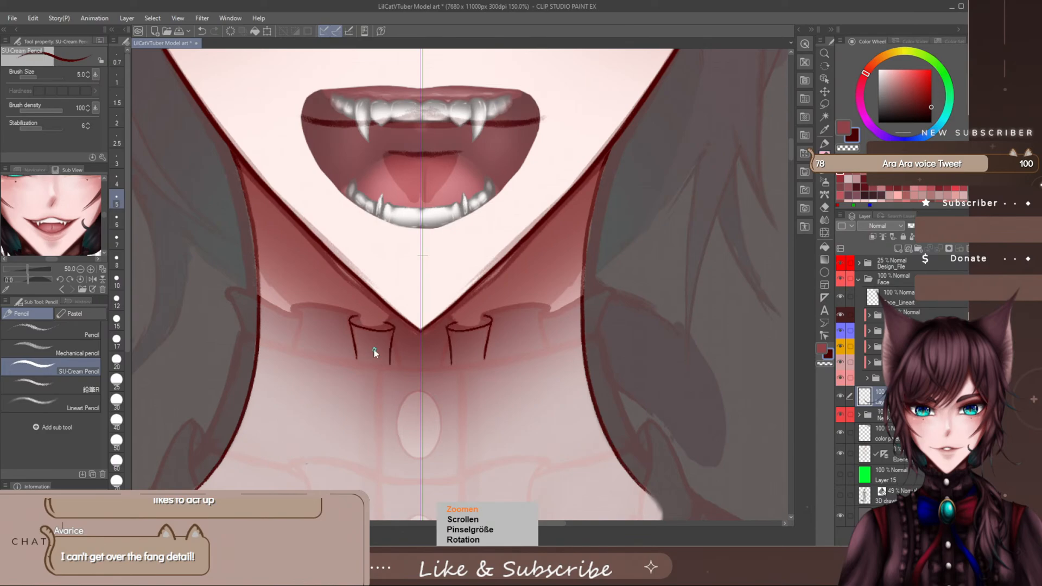
scroll(374, 349, up, 3)
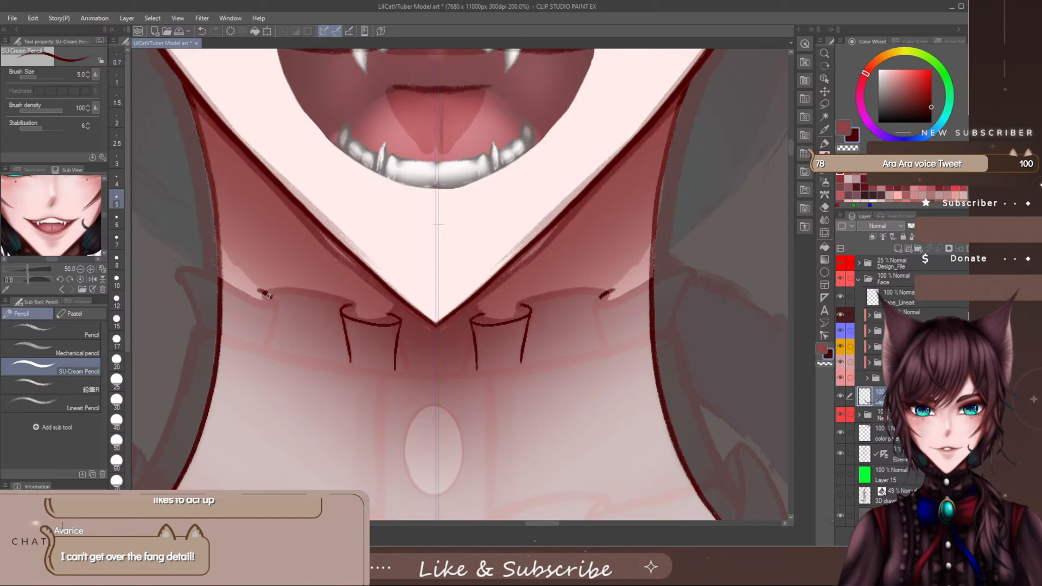
drag(273, 302, 178, 260)
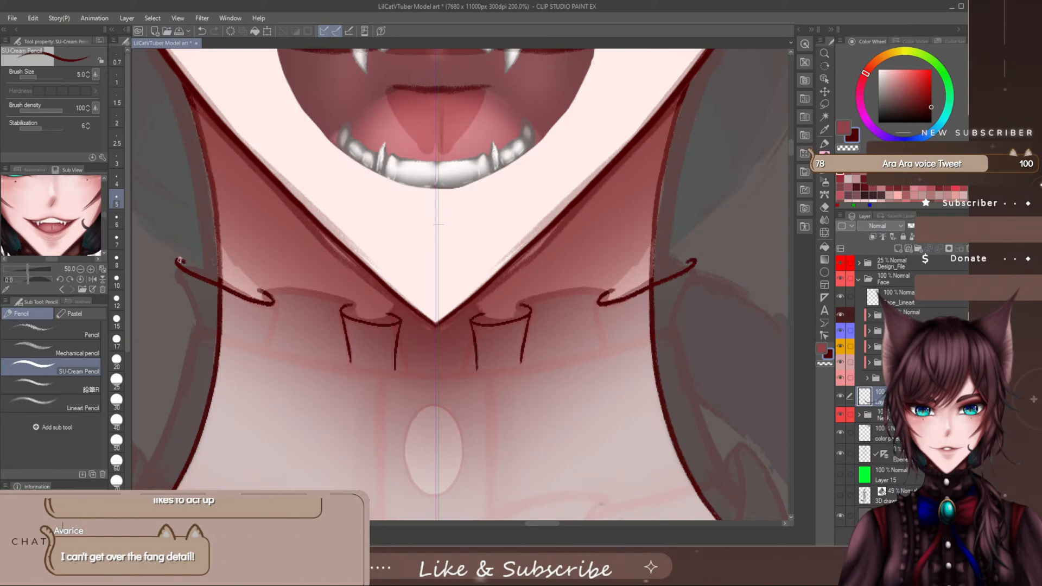
drag(174, 260, 199, 330)
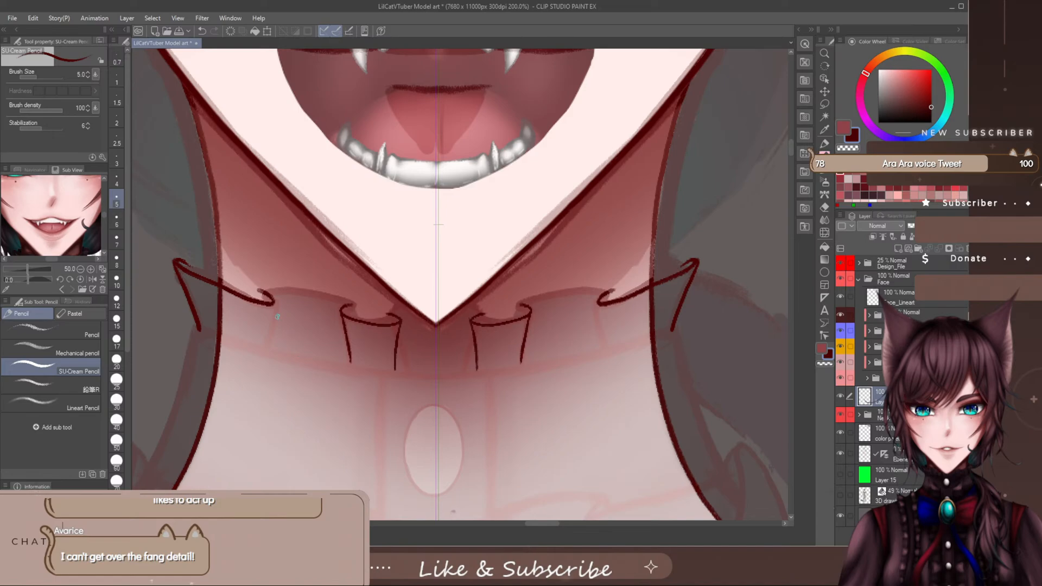
drag(272, 300, 256, 346)
key(ctrl+z)
drag(272, 298, 268, 344)
- Add a new layer between the collar line layer and the neck folder, and name it as a collar layer
click(879, 415)
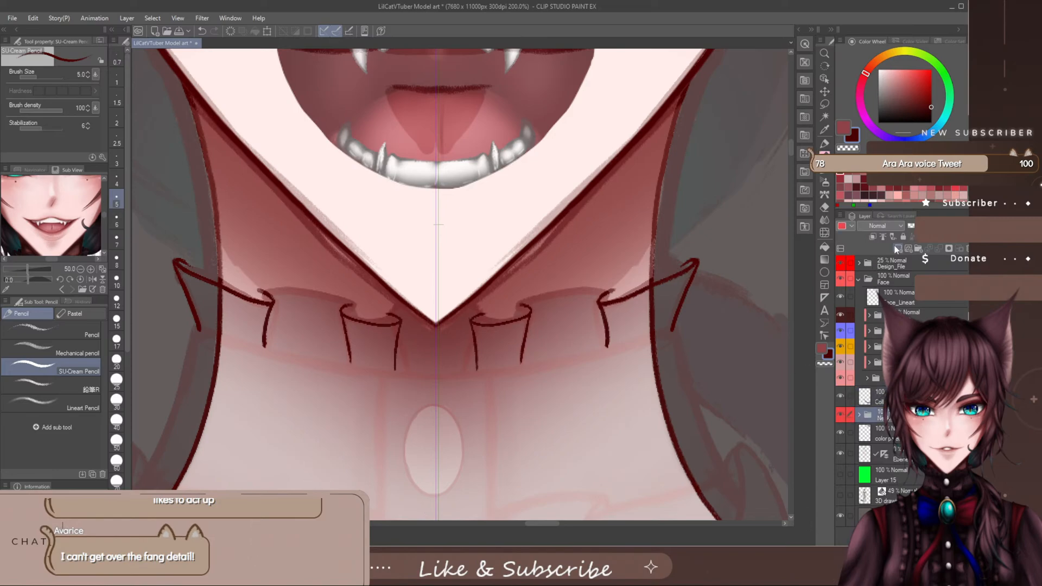
click(898, 248)
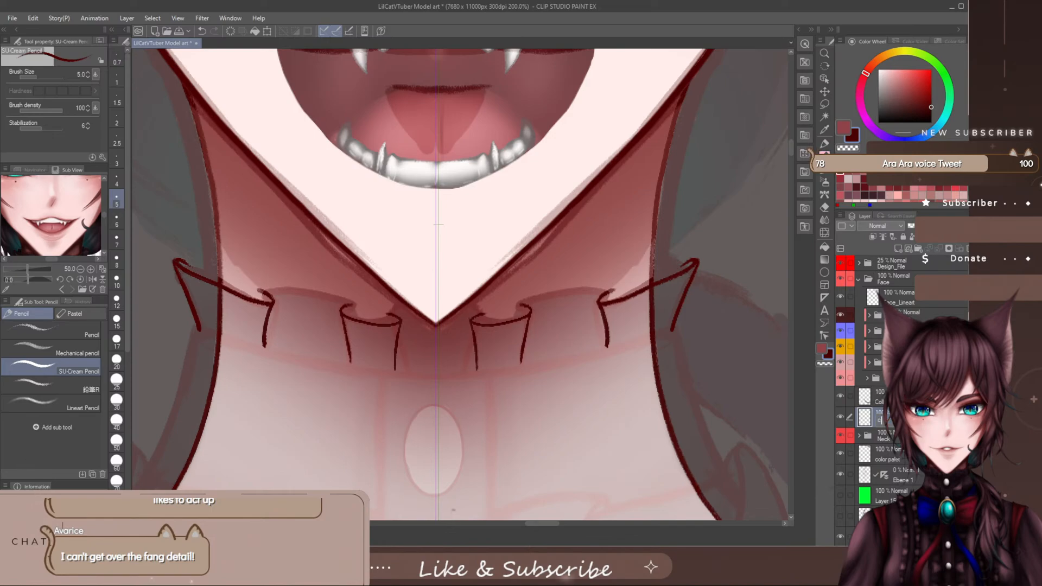
text(o)
text(ll)
- Draw the mirrored ruffle edges connecting the chin folds to the outer folds, with a side line beside the outer folds
mouse_move(518, 311)
mouse_down()
mouse_move(537, 293)
mouse_move(611, 290)
mouse_up()
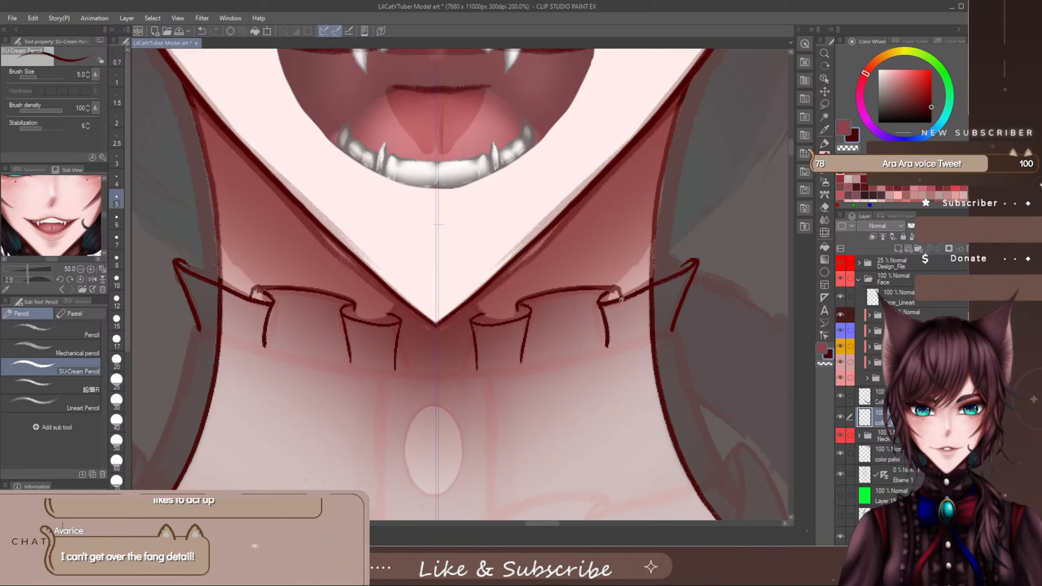
drag(618, 291, 618, 336)
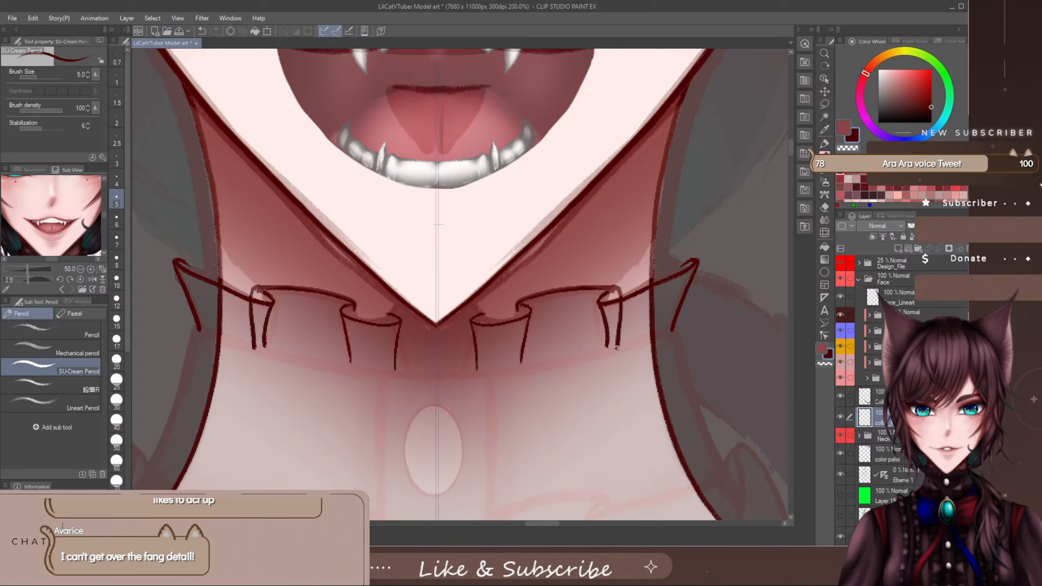
key(e)
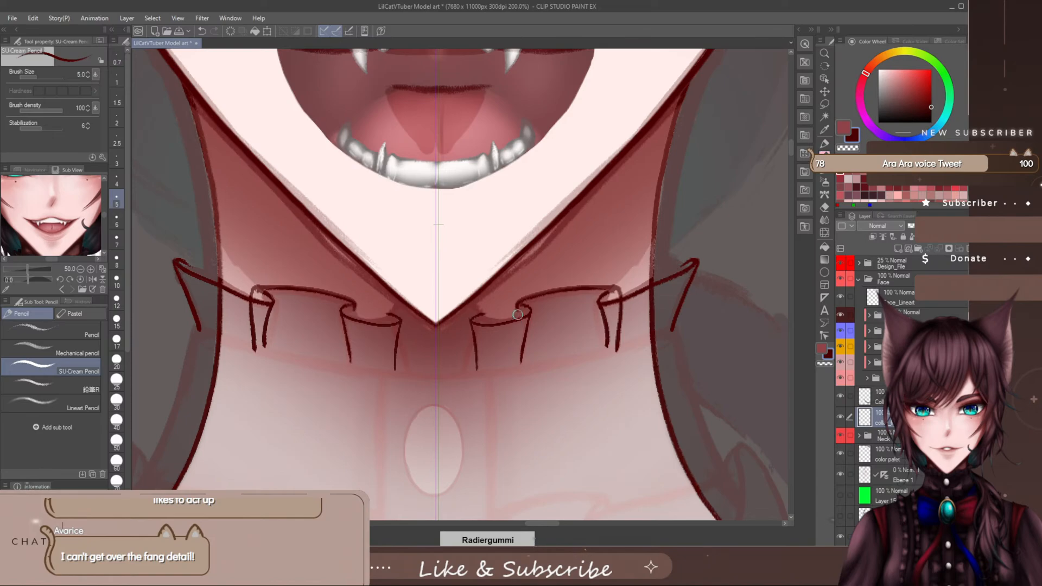
key(p)
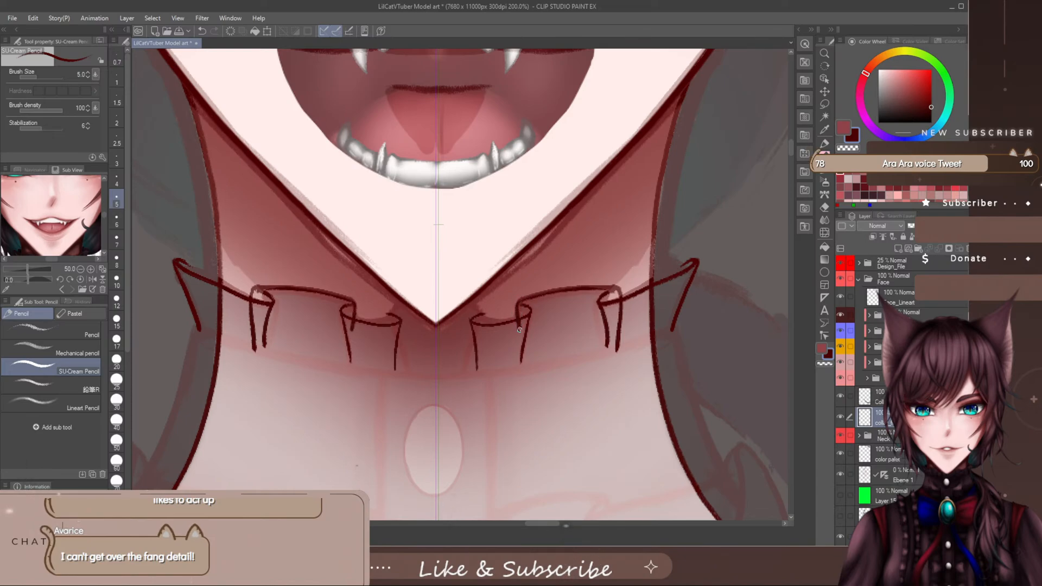
- Erase the mirrored side lines beside the chin folds and clean up the inner ends of the connecting ruffle edges
mouse_move(519, 329)
mouse_down()
mouse_move(531, 363)
mouse_move(517, 324)
mouse_up()
key(e)
key(p)
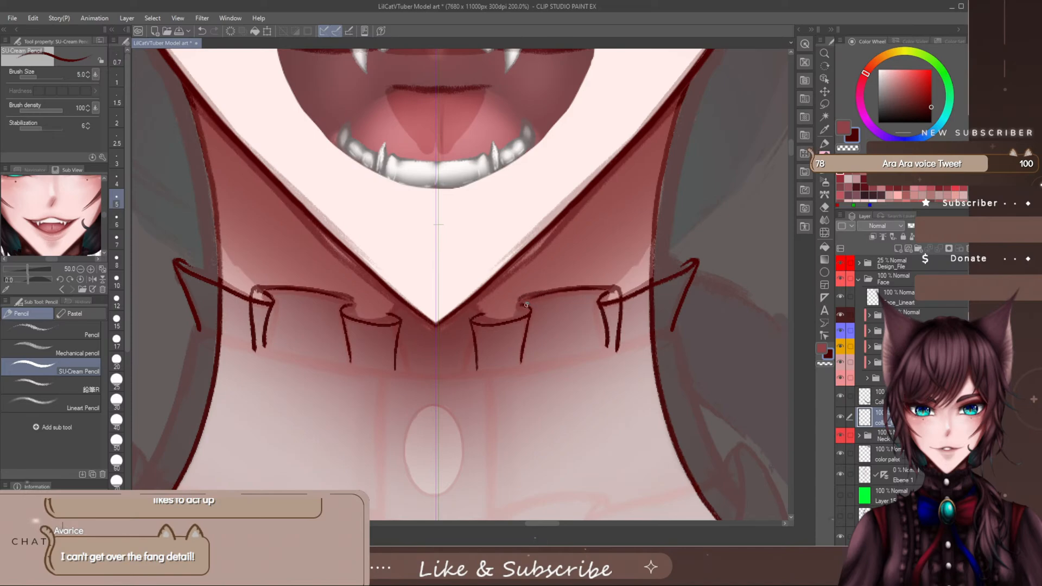
key(e)
mouse_move(522, 300)
mouse_down()
mouse_move(550, 290)
mouse_move(506, 321)
mouse_move(509, 354)
mouse_up()
key(p)
key(e)
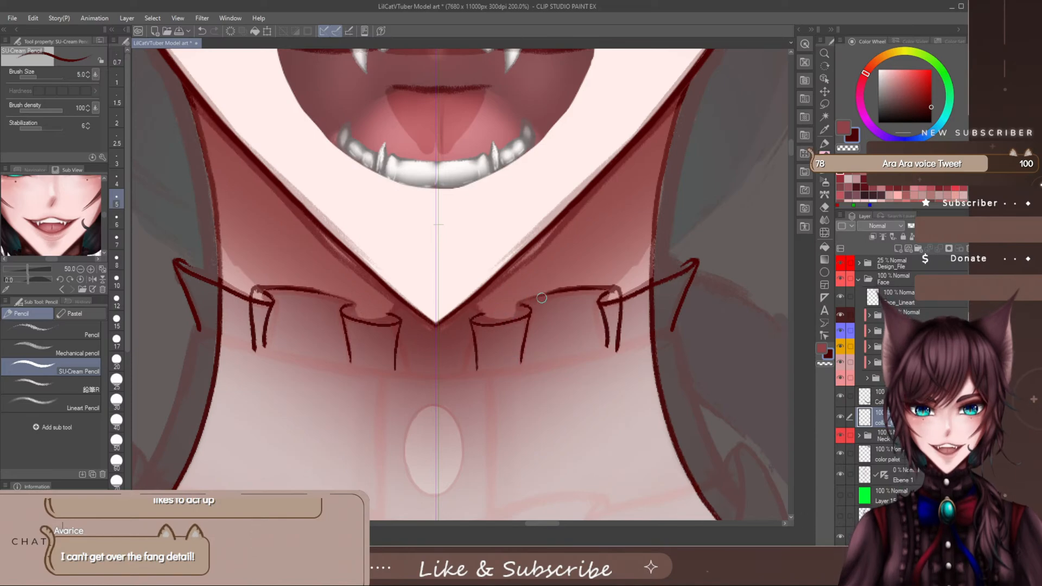
key(p)
mouse_move(576, 288)
mouse_down()
mouse_move(515, 302)
mouse_move(516, 346)
mouse_up()
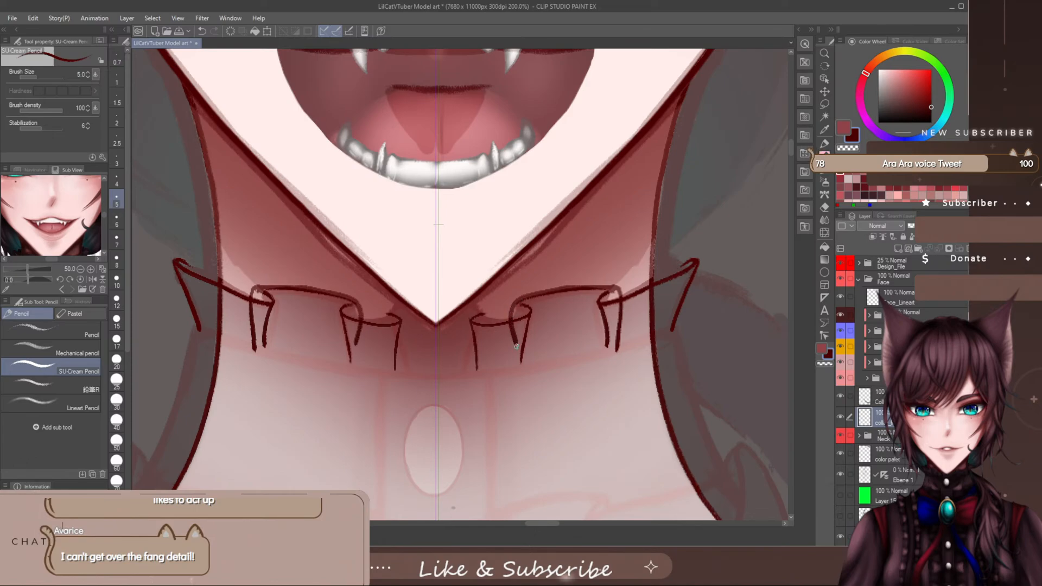
key(ctrl+z)
key(ctrl+z)
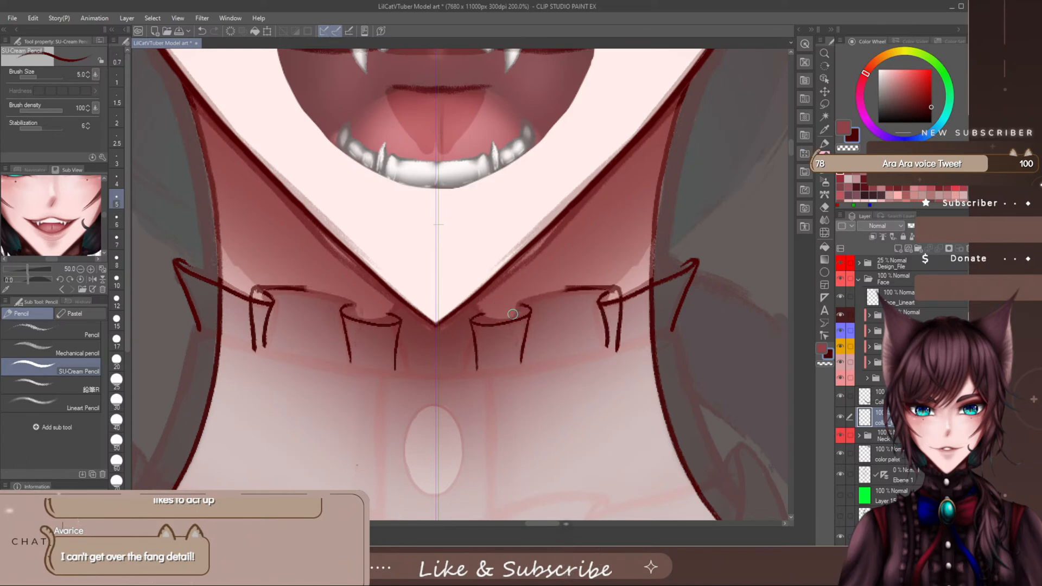
- At brush size 4, redraw the mirrored ruffle edges between the chin folds and outer folds, with a straight side line beside each chin fold
key(p)
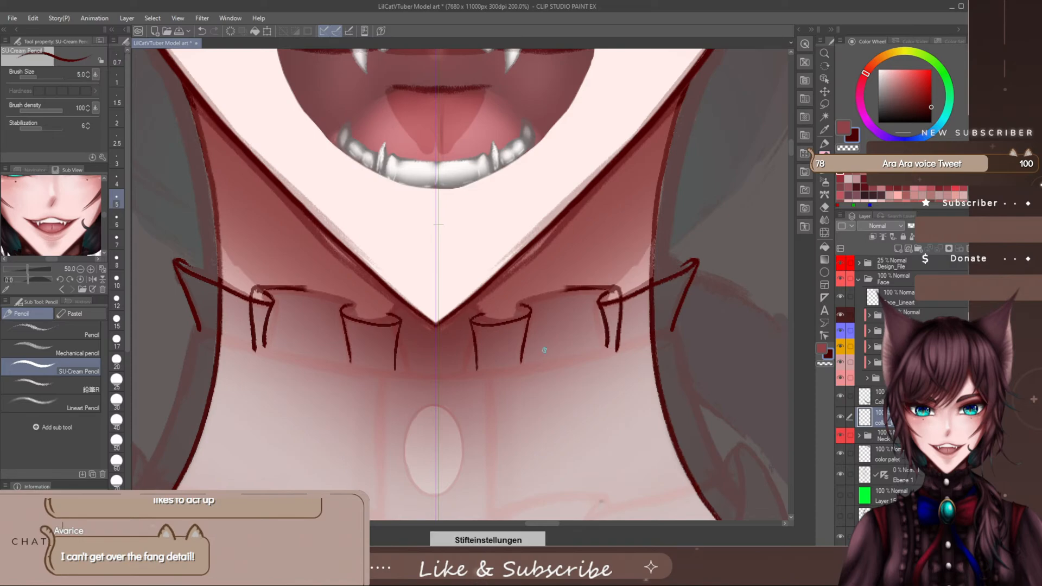
key(bracketleft)
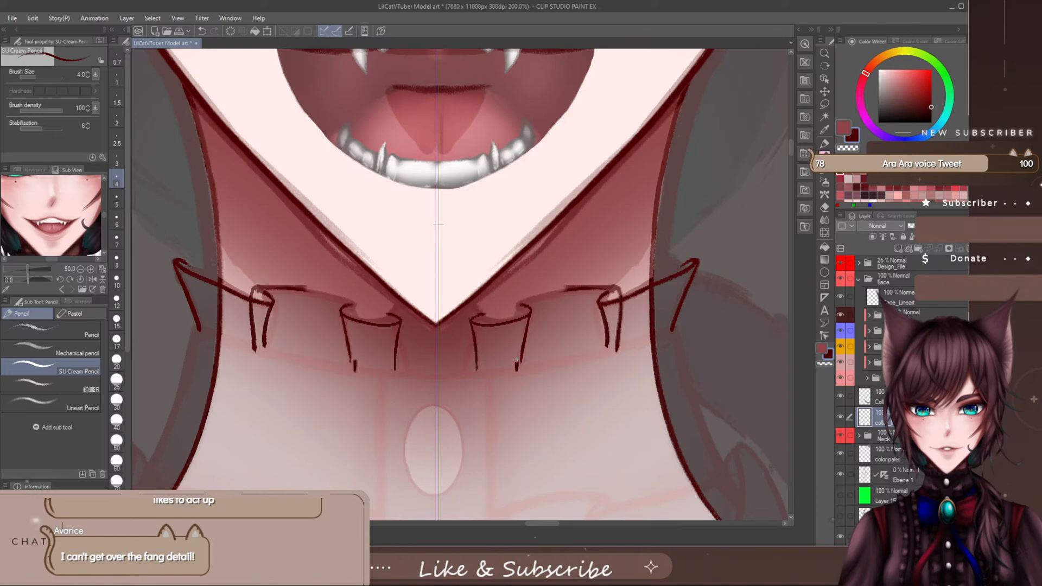
drag(516, 360, 516, 307)
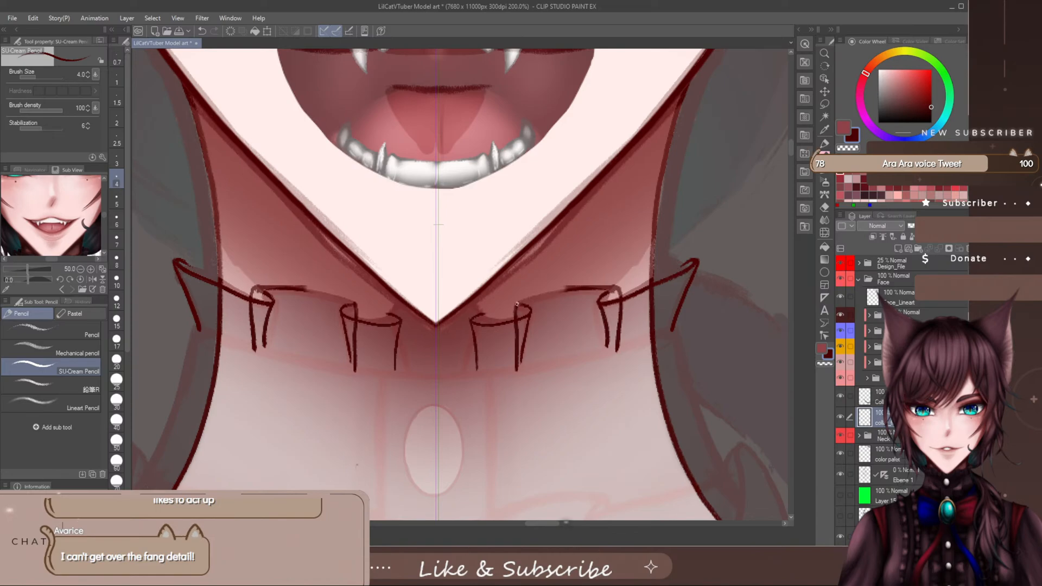
drag(525, 300, 586, 284)
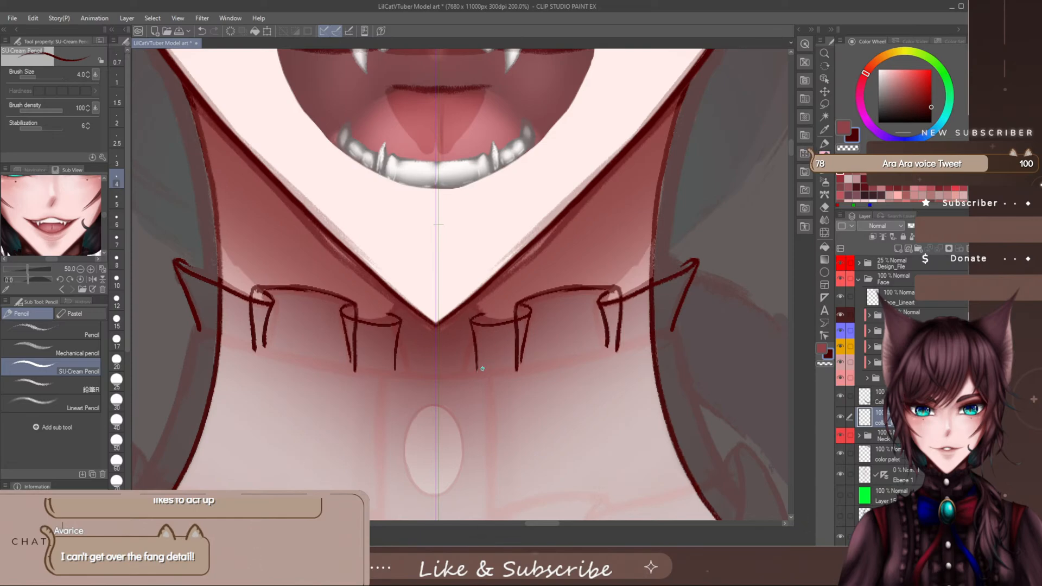
- Draw the mirrored innermost ruffle edges beside the chin tip, each curling over the small fold and running down as a side line
drag(481, 369, 485, 311)
key(ctrl+z)
mouse_move(471, 311)
mouse_down()
mouse_move(486, 313)
mouse_move(490, 366)
mouse_up()
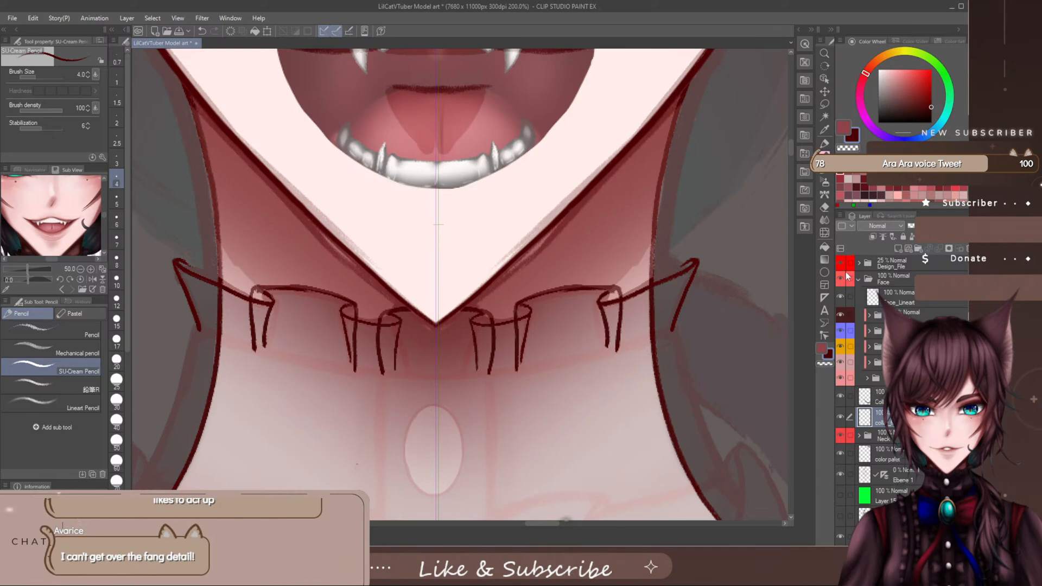
click(840, 379)
click(841, 379)
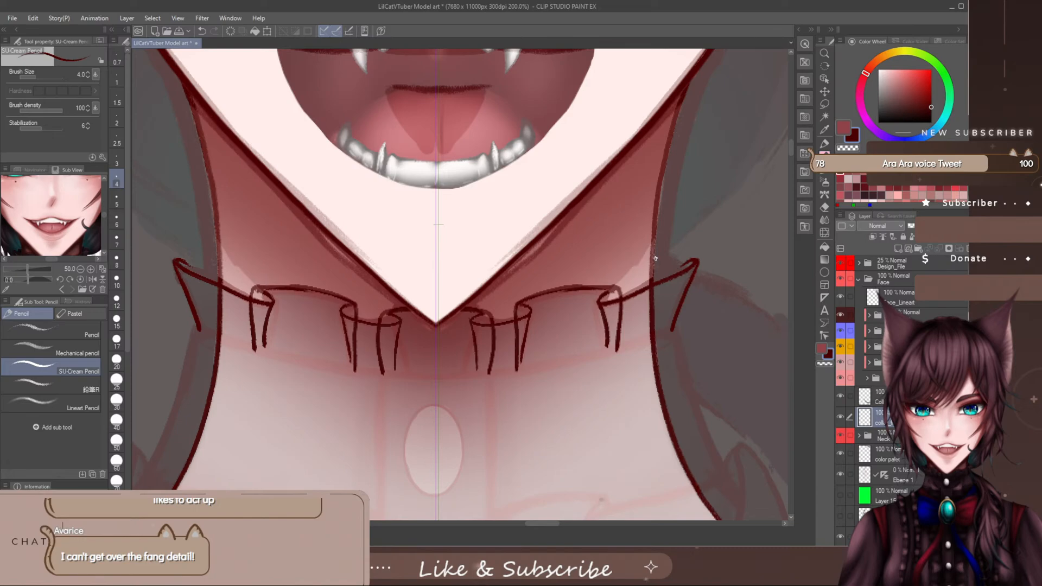
drag(655, 258, 686, 252)
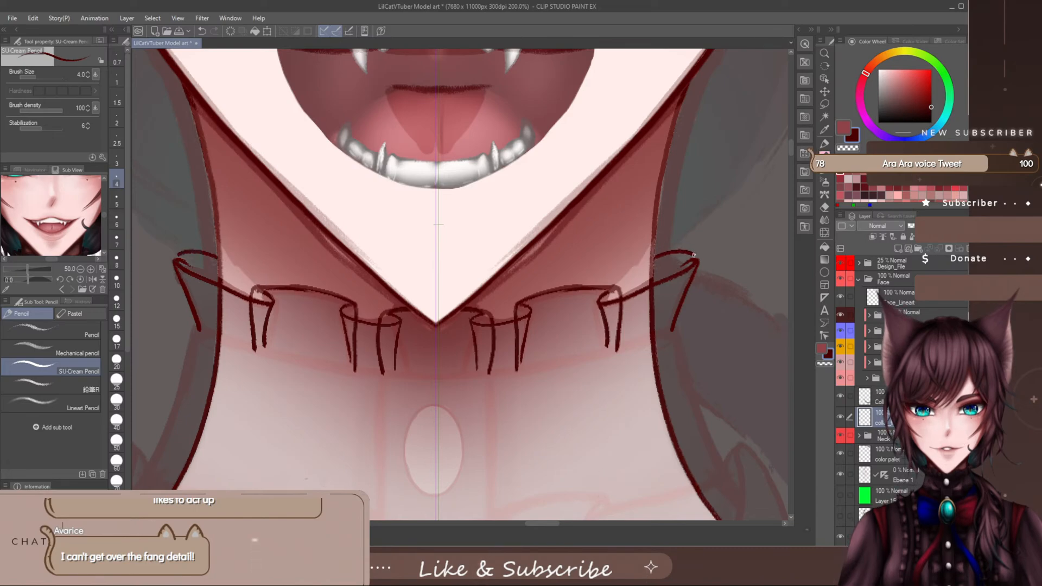
key(ctrl+z)
mouse_move(650, 268)
mouse_down()
mouse_move(692, 260)
mouse_move(683, 285)
mouse_move(695, 259)
mouse_move(667, 331)
mouse_up()
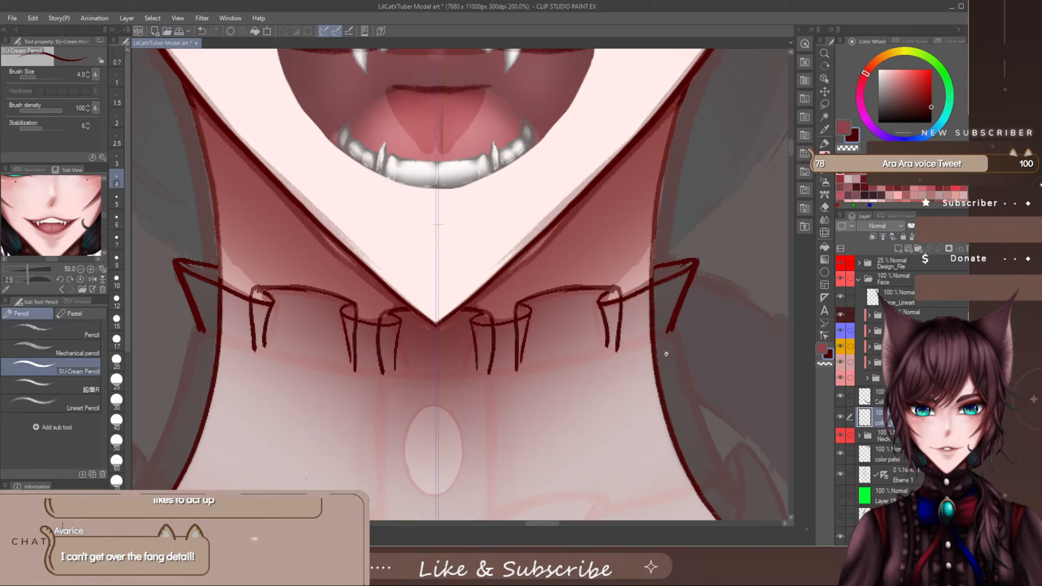
key(ctrl+z)
key(ctrl+z)
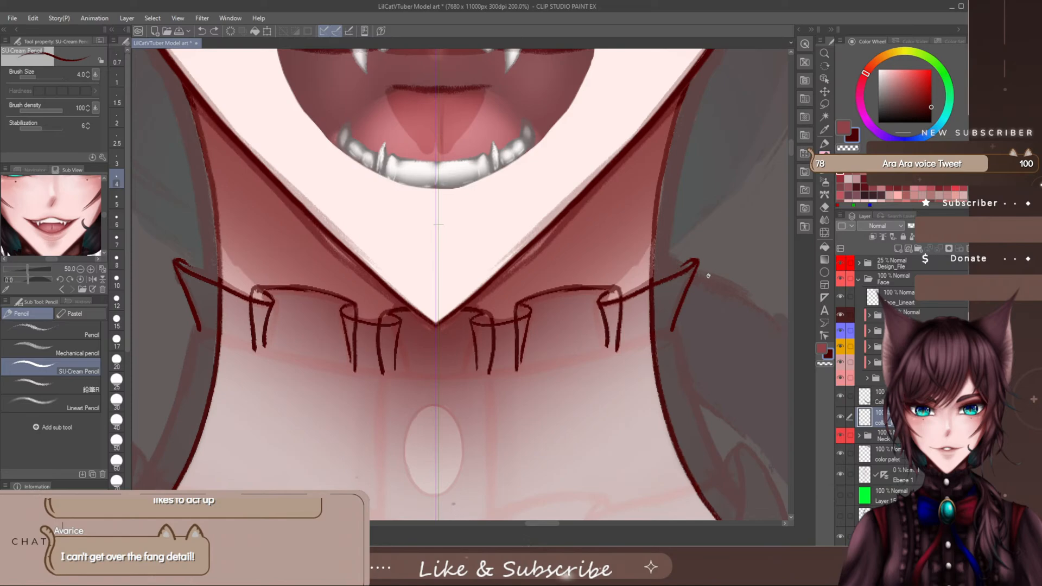
- Draw the mirrored back folds behind the outer ruffles, with a short upper edge and a slanted outer line, and save the file
mouse_move(708, 275)
mouse_down()
mouse_move(653, 268)
mouse_move(705, 275)
mouse_move(677, 323)
mouse_up()
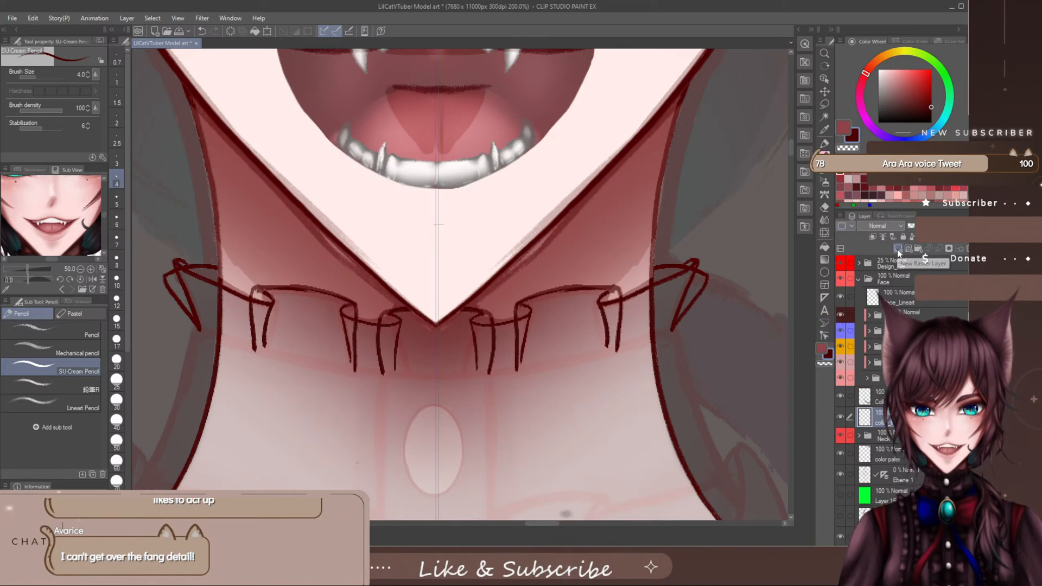
click(181, 31)
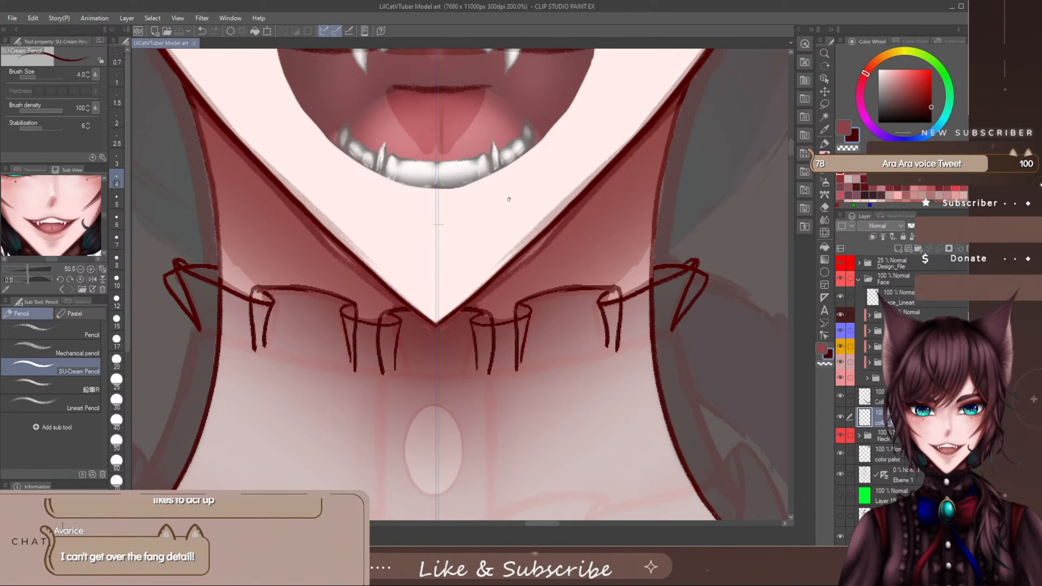
- Add a new raster layer between the collar line layer and the collar frills layer, and name it as a collar layer
click(897, 249)
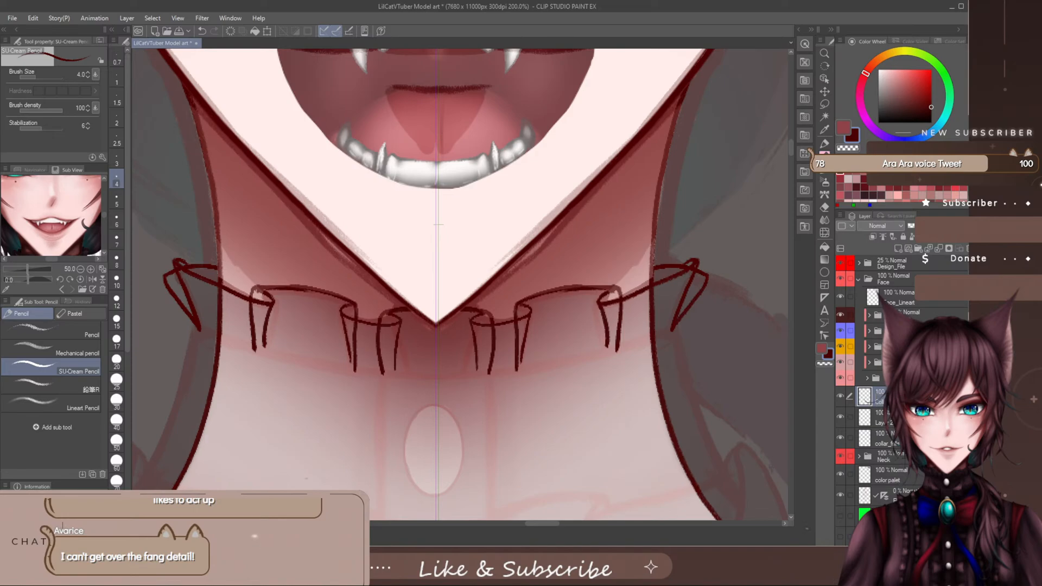
click(888, 417)
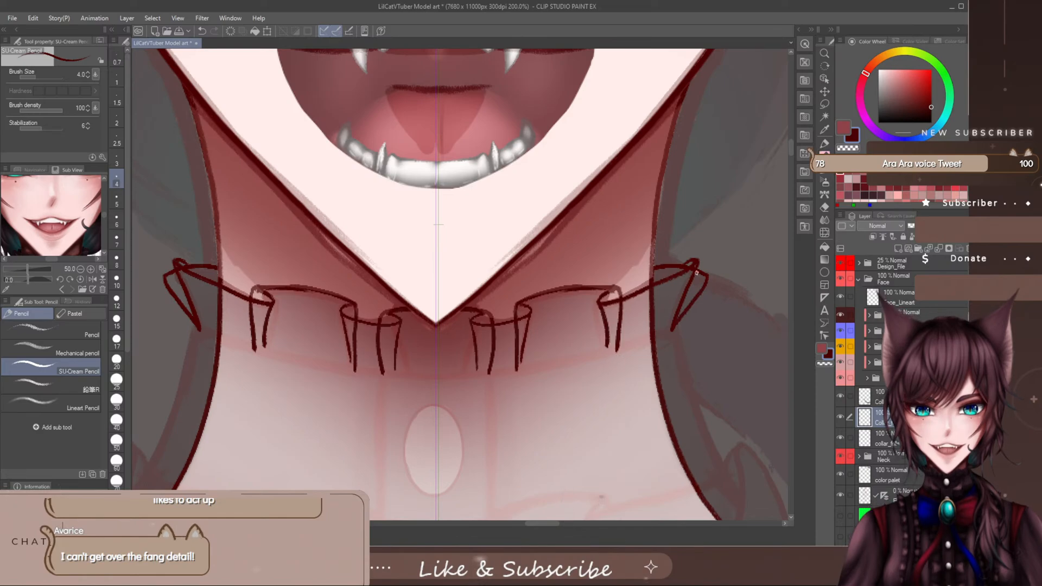
- Sample the dark collar colour from the Design_File folder at 100% opacity, dim the folder to 32%, and reselect the new collar layer
click(844, 129)
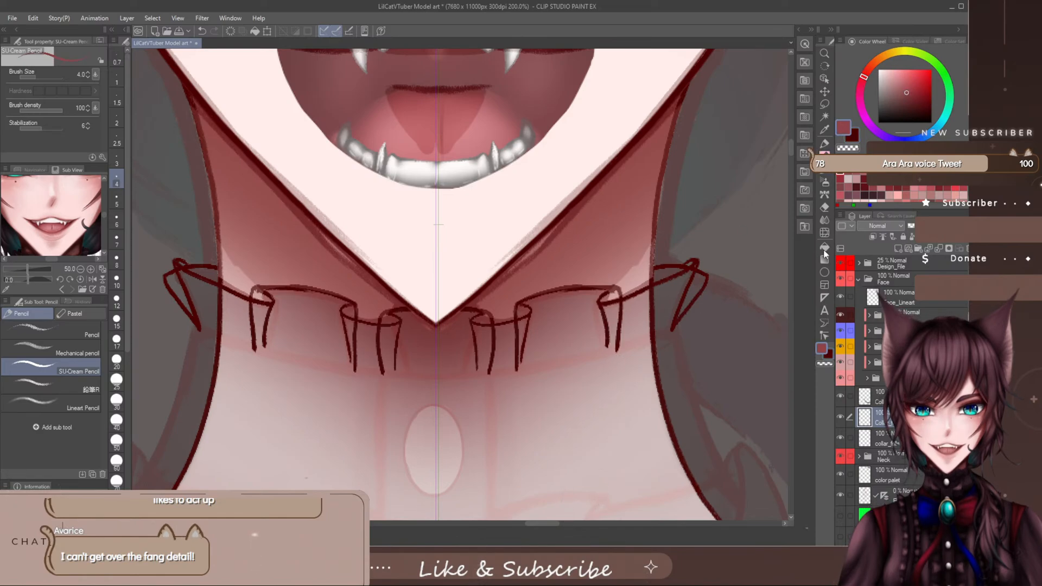
click(905, 266)
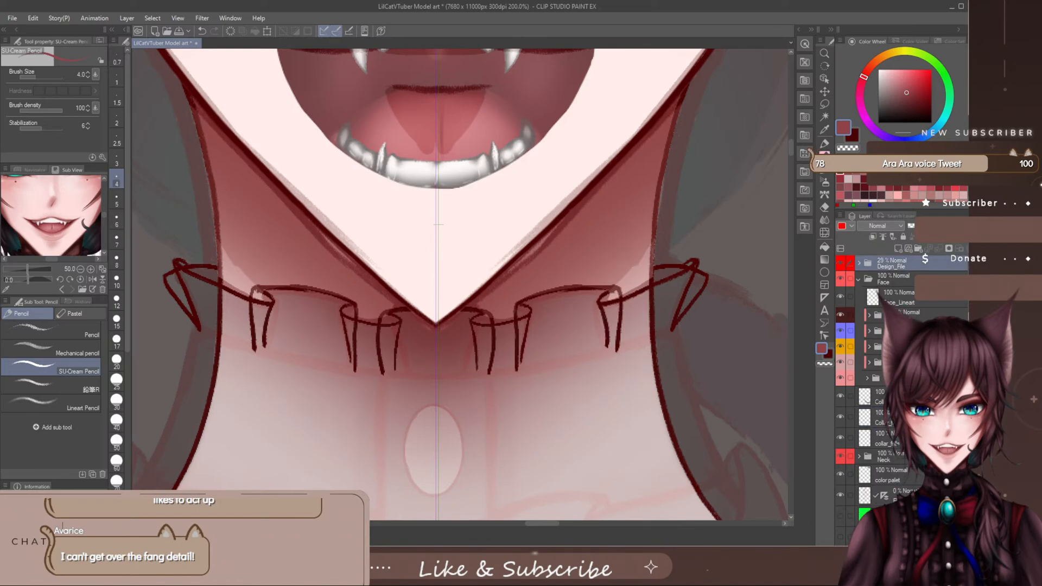
click(949, 226)
alt+click(558, 432)
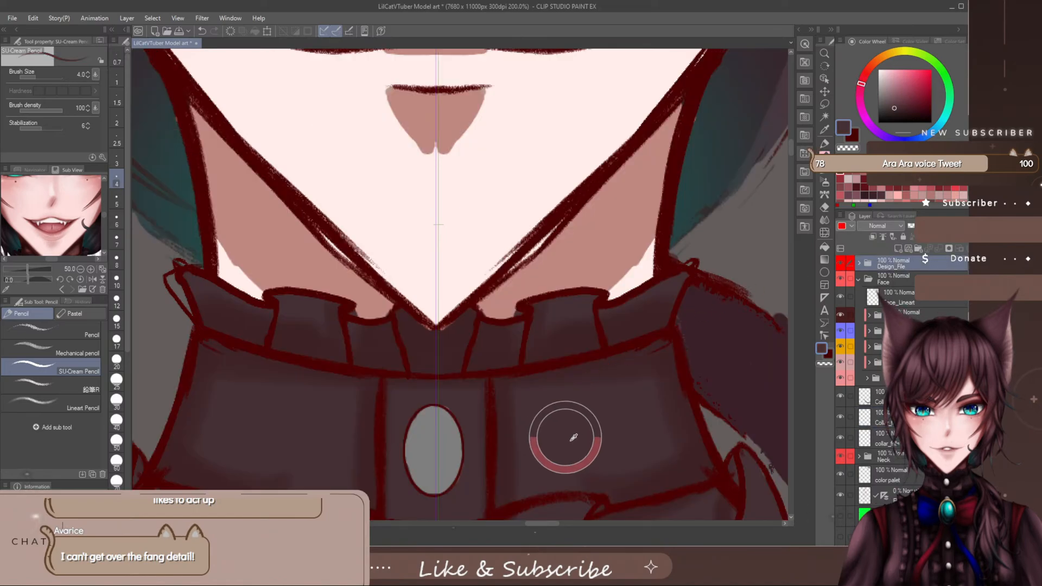
drag(948, 225, 927, 225)
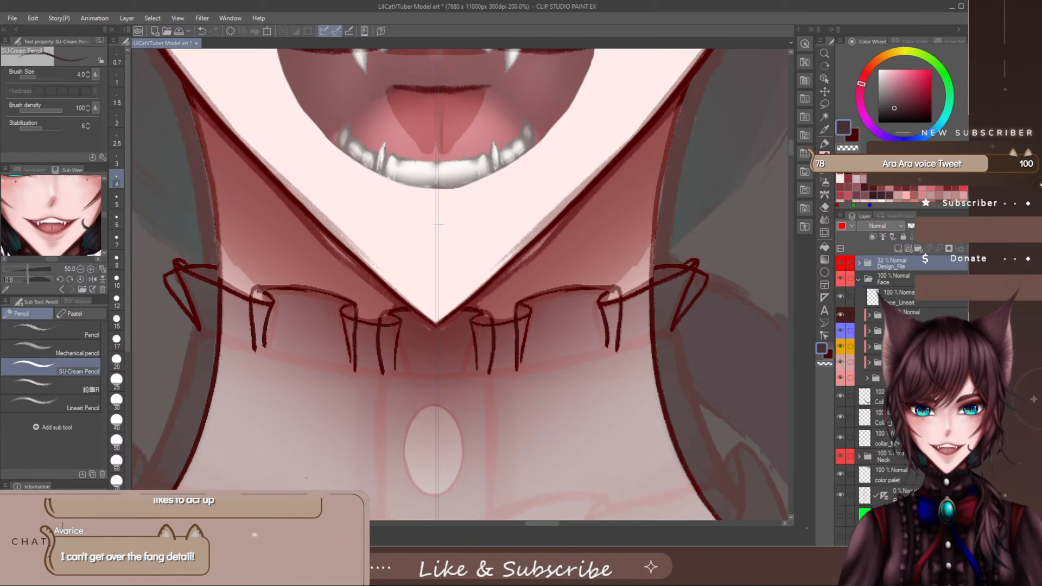
click(874, 417)
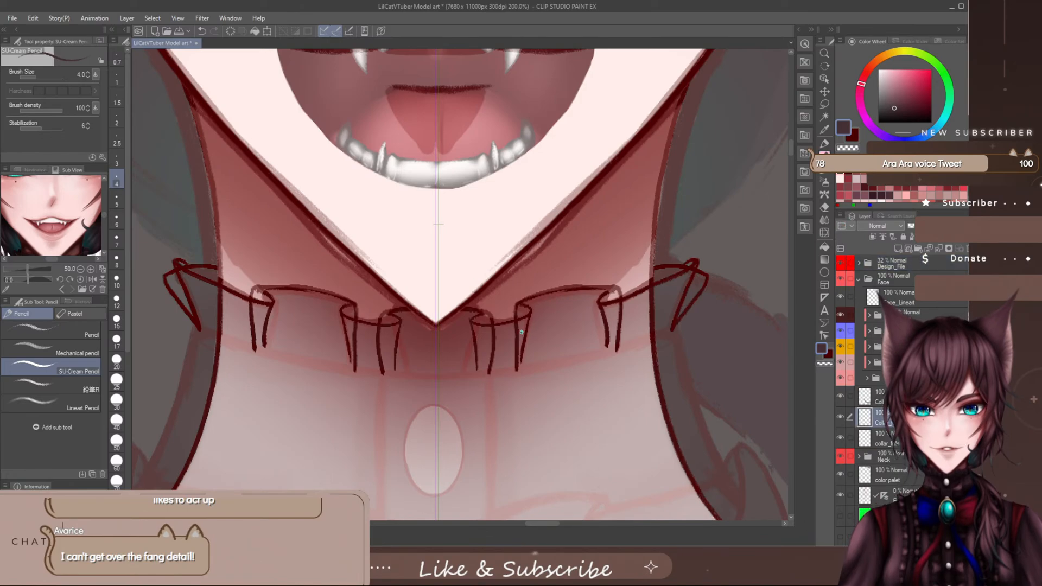
- With the staining marker at brush size 8, paint the mirrored small chin folds and the outer front folds in the dark collar colour
key(e)
key(p)
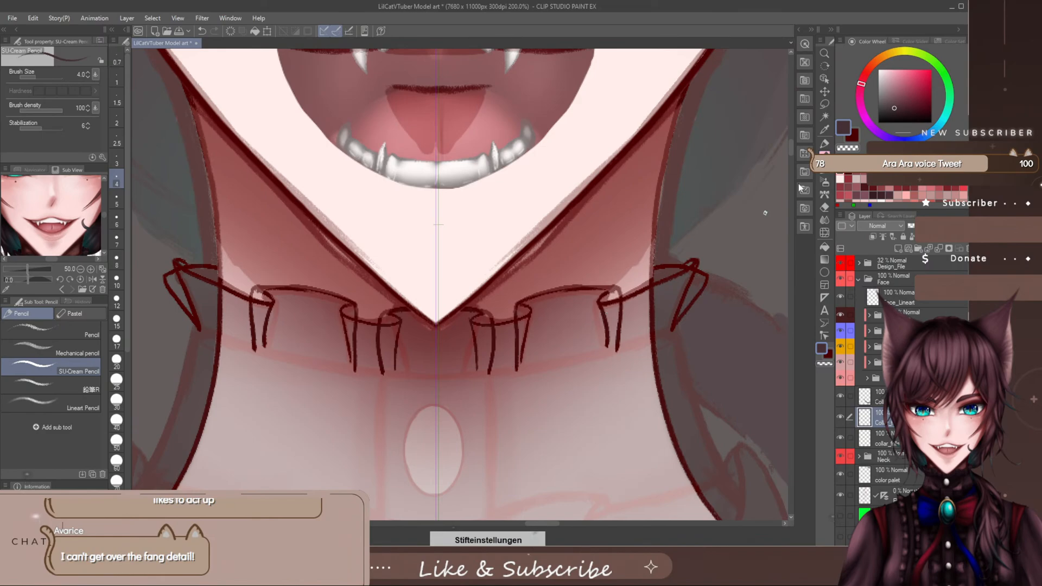
key(p)
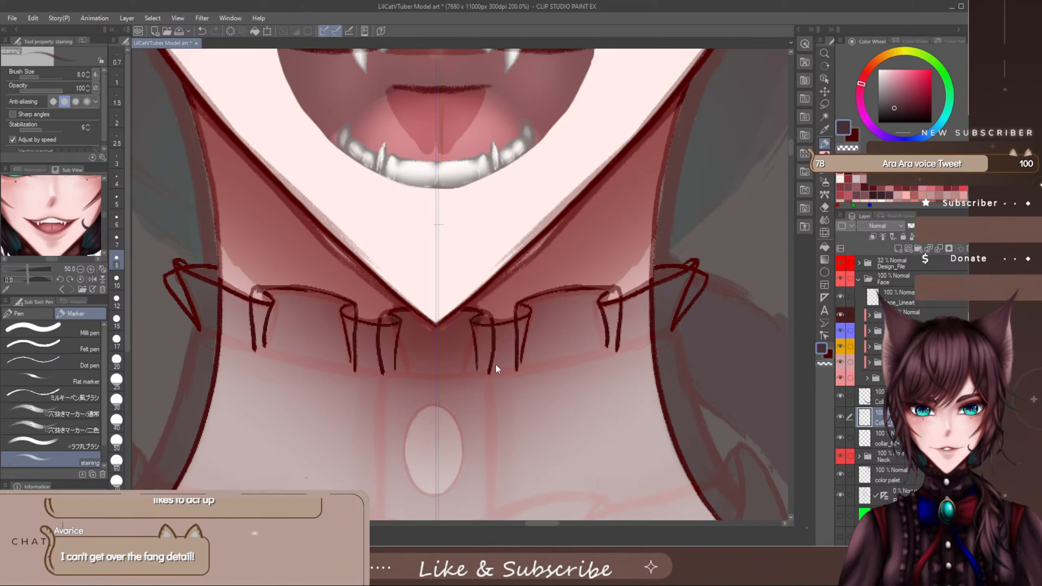
key(ctrl+z)
mouse_move(478, 334)
mouse_down()
mouse_move(479, 367)
mouse_move(487, 345)
mouse_move(489, 370)
mouse_move(521, 335)
mouse_move(518, 363)
mouse_move(528, 317)
mouse_move(475, 324)
mouse_move(529, 315)
mouse_move(519, 341)
mouse_move(480, 335)
mouse_up()
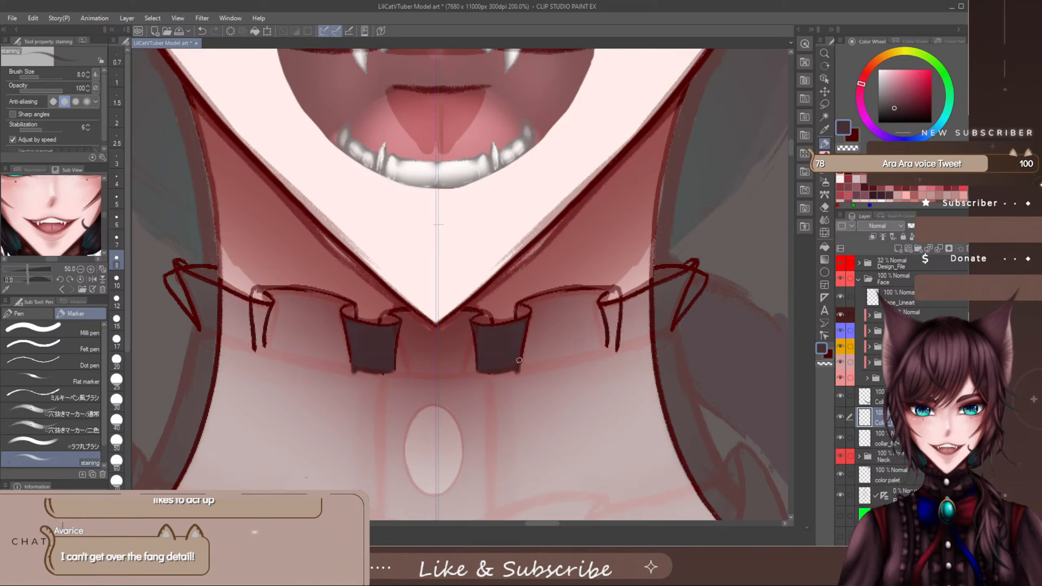
drag(514, 372, 479, 373)
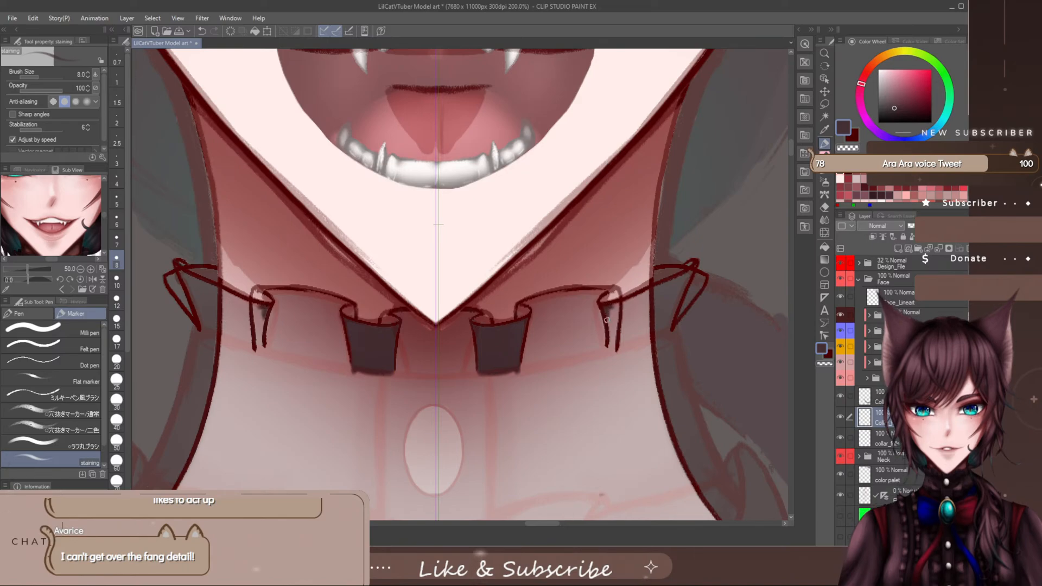
mouse_move(607, 313)
mouse_down()
mouse_move(610, 342)
mouse_move(612, 309)
mouse_move(689, 269)
mouse_move(641, 300)
mouse_move(673, 281)
mouse_move(660, 307)
mouse_move(681, 292)
mouse_move(669, 330)
mouse_move(612, 348)
mouse_move(613, 318)
mouse_move(634, 304)
mouse_move(629, 321)
mouse_move(663, 307)
mouse_move(658, 325)
mouse_move(667, 324)
mouse_move(630, 337)
mouse_move(613, 321)
mouse_move(631, 341)
mouse_move(620, 342)
mouse_up()
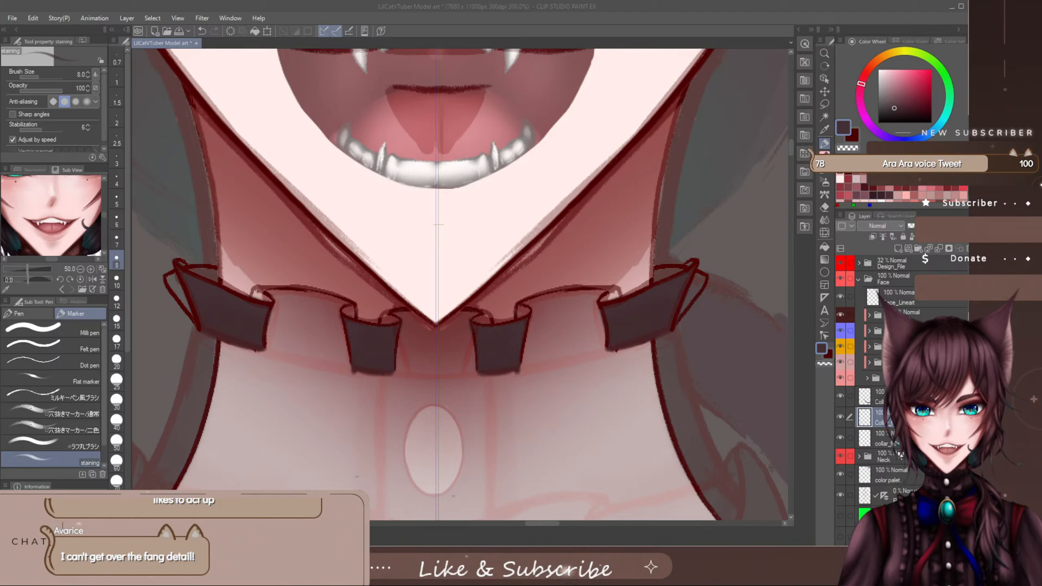
- Add a new raster layer directly above the Neck folder and name it collar_frills_in
click(881, 456)
click(898, 247)
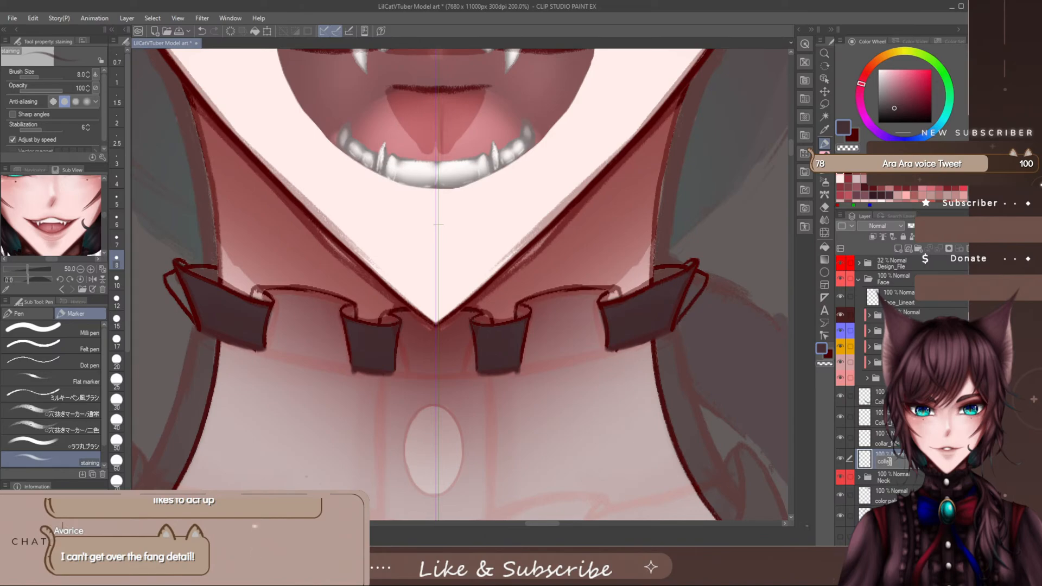
click(889, 461)
text(collar_frills_in)
key(Return)
- Hide the front folds' colour layer and outline the mirrored recessed frills beside the small chin folds with the size 8 staining marker
click(840, 417)
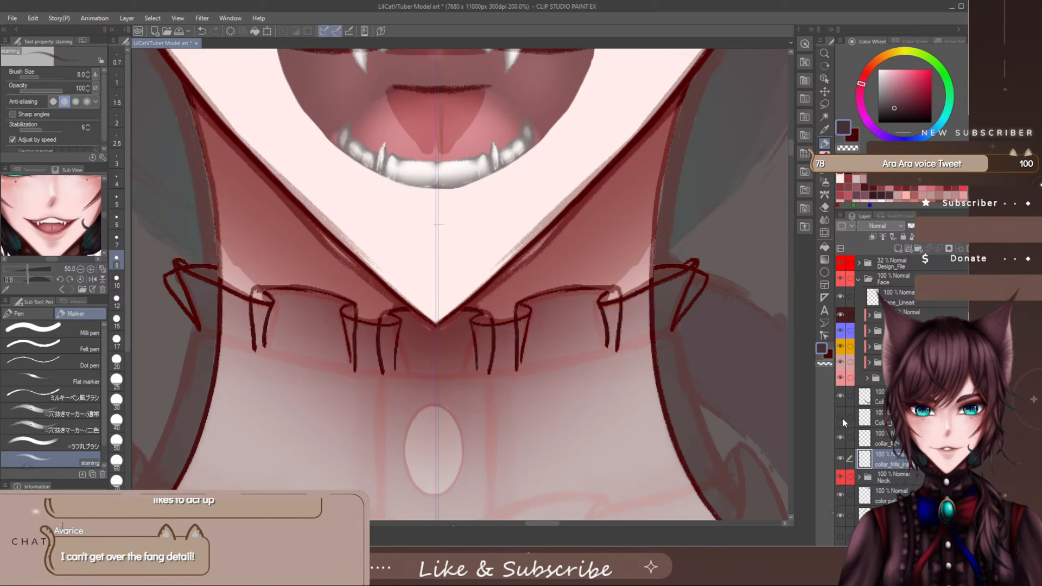
drag(526, 304, 518, 367)
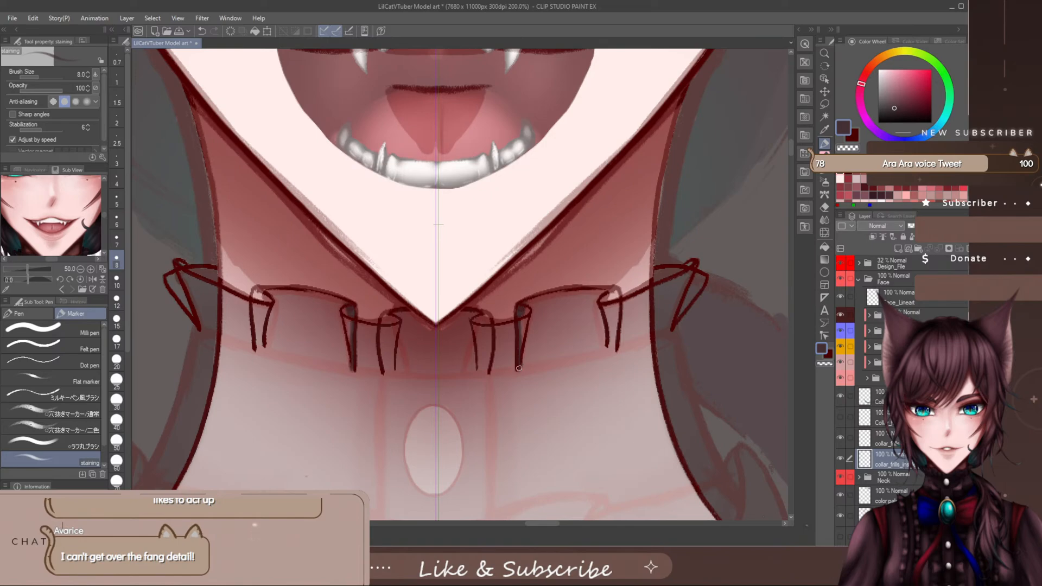
mouse_move(518, 370)
mouse_down()
mouse_move(617, 348)
mouse_move(521, 367)
mouse_move(616, 349)
mouse_move(549, 368)
mouse_move(597, 357)
mouse_up()
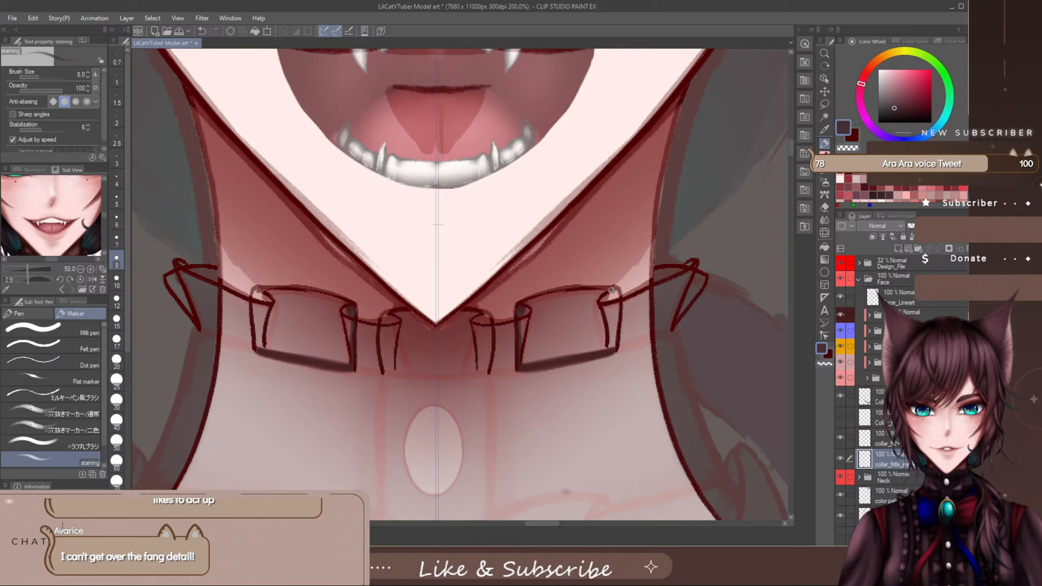
drag(616, 308, 614, 336)
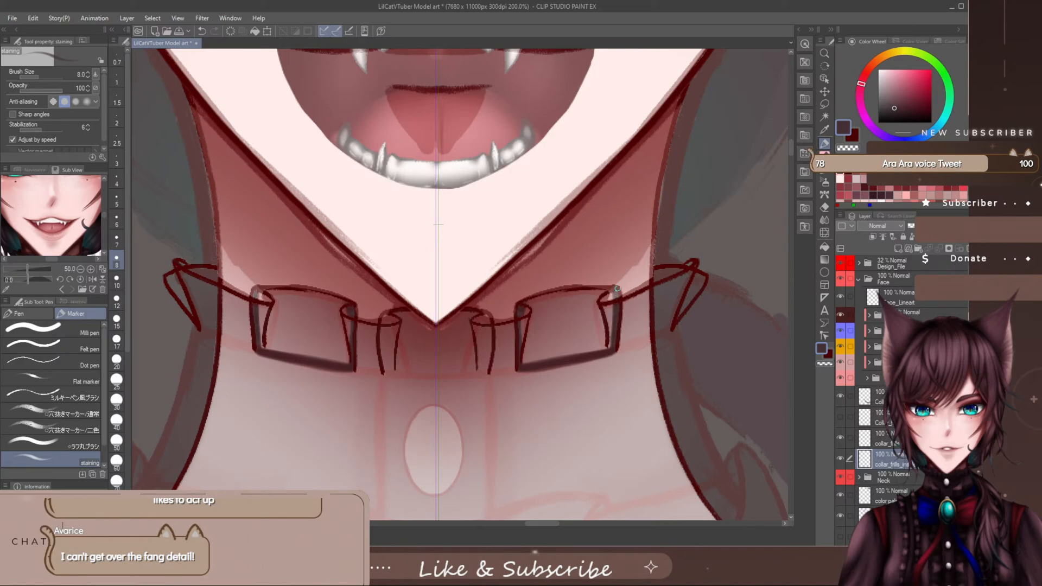
scroll(790, 152, down, 5)
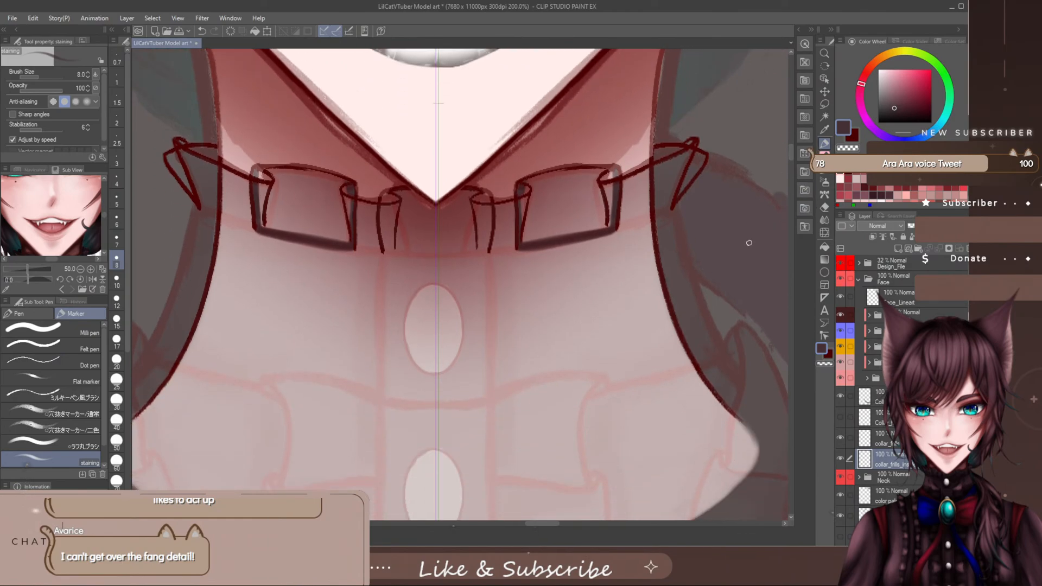
scroll(793, 147, up, 5)
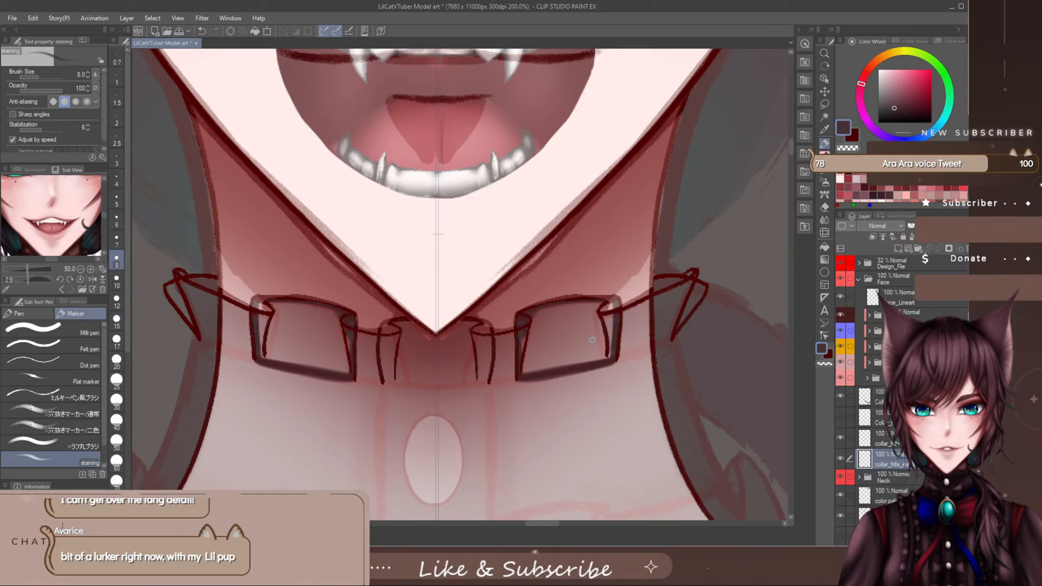
scroll(592, 340, up, 1)
scroll(591, 344, down, 1)
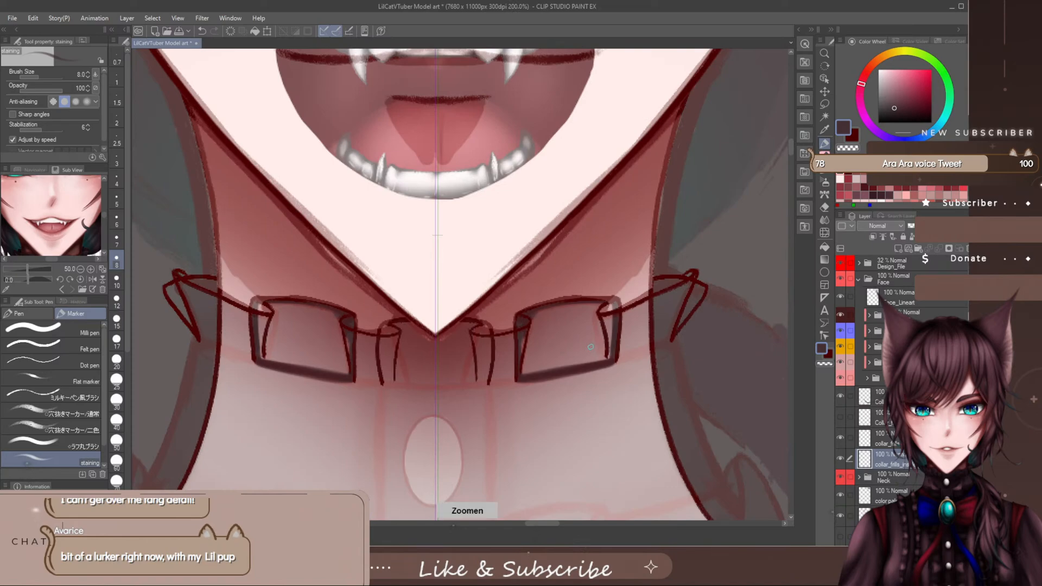
- Fill the mirrored recessed frills and the centre panel under the chin with the dark collar colour at brush size 17
key(bracketright)
key(bracketright)
key(bracketright)
key(bracketright)
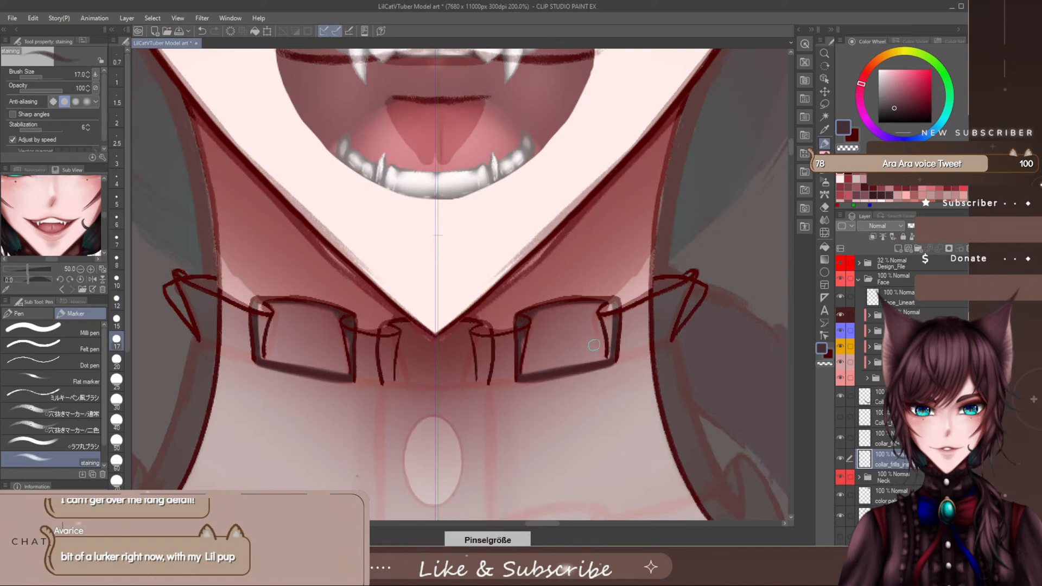
mouse_move(546, 315)
mouse_down()
mouse_move(522, 372)
mouse_move(573, 361)
mouse_move(526, 370)
mouse_move(580, 344)
mouse_move(598, 353)
mouse_move(611, 340)
mouse_move(606, 357)
mouse_move(610, 313)
mouse_move(584, 311)
mouse_move(602, 305)
mouse_move(548, 311)
mouse_move(531, 351)
mouse_move(597, 325)
mouse_move(600, 349)
mouse_move(598, 315)
mouse_up()
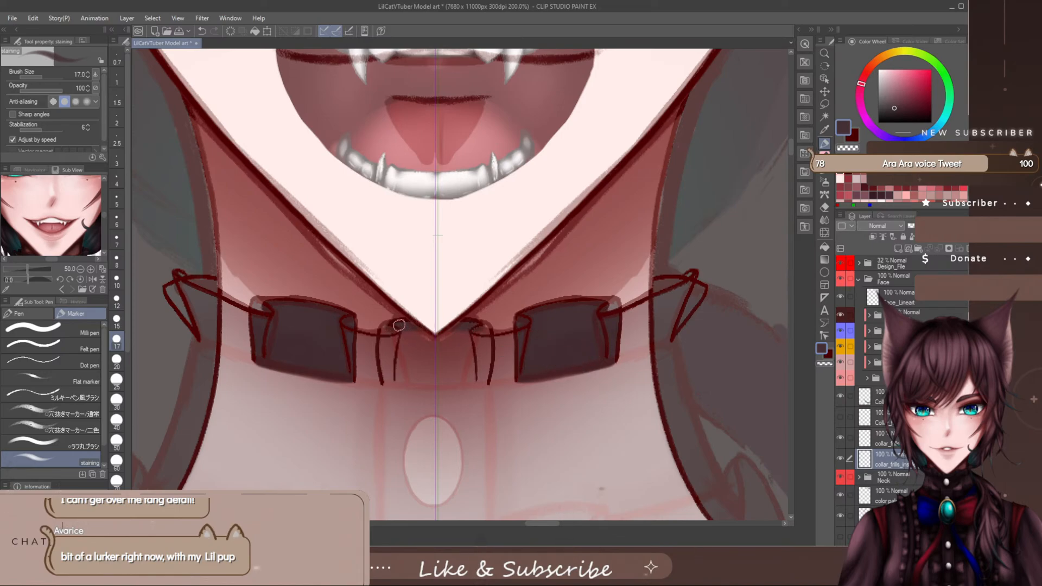
mouse_move(387, 326)
mouse_down()
mouse_move(386, 380)
mouse_move(384, 362)
mouse_move(390, 381)
mouse_move(441, 368)
mouse_up()
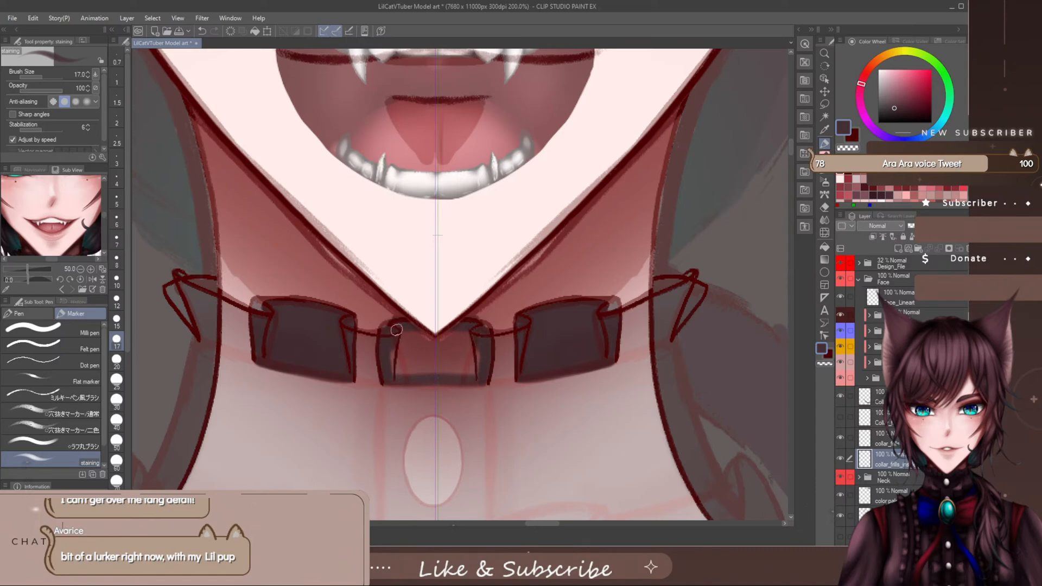
mouse_move(395, 335)
mouse_down()
mouse_move(396, 358)
mouse_move(414, 373)
mouse_move(438, 369)
mouse_up()
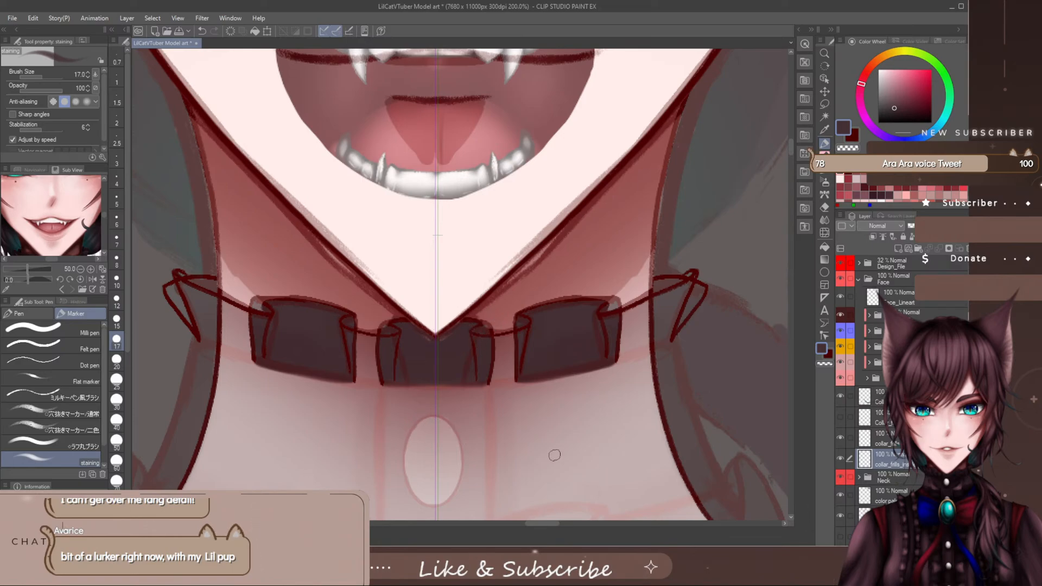
- Colour the recessed frills at the collar's outer ends, then show the front folds' colour layer again and select it
drag(553, 523, 561, 525)
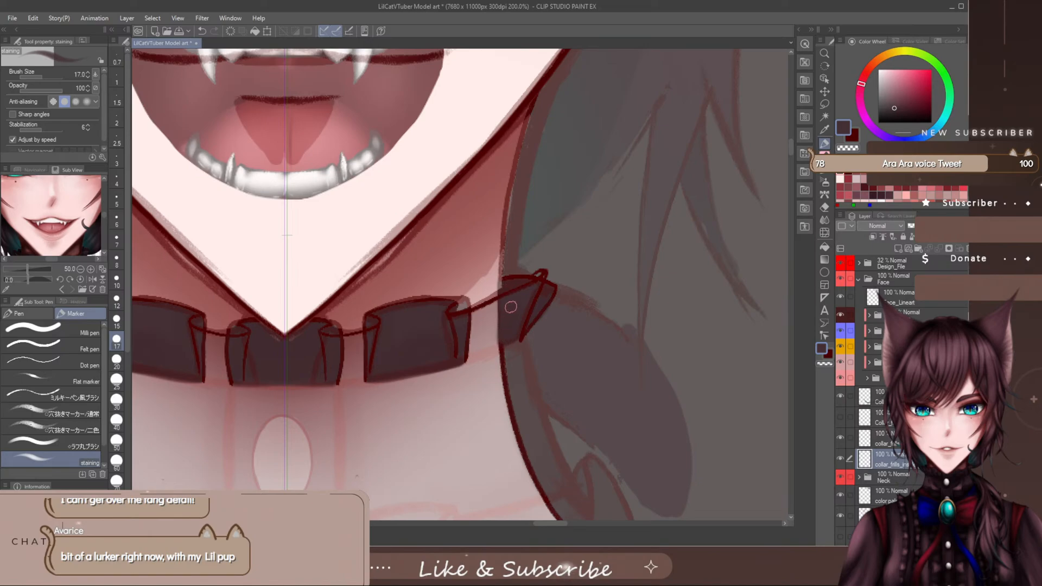
key(e)
drag(548, 525, 546, 522)
click(841, 417)
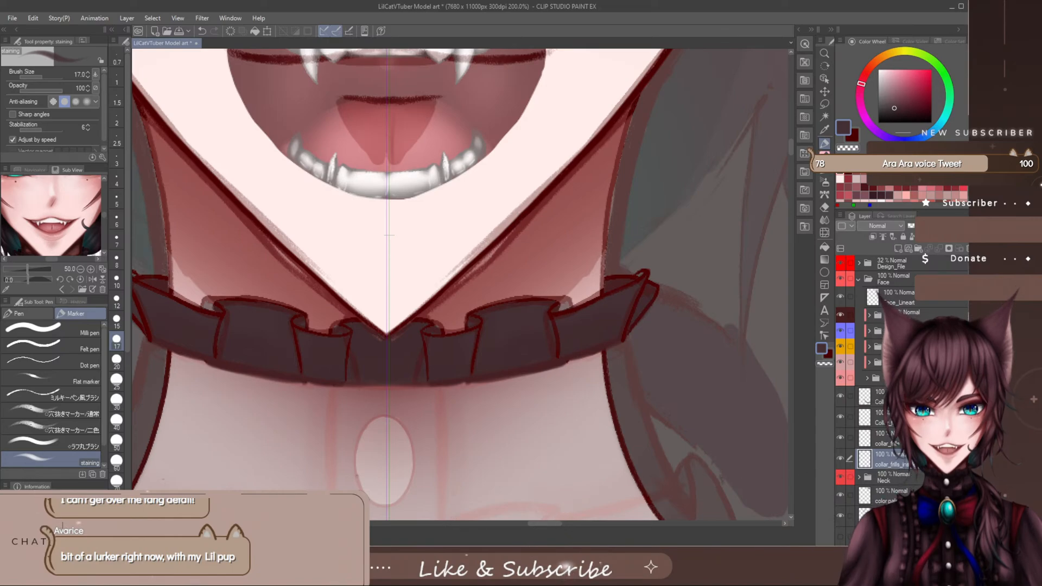
click(880, 417)
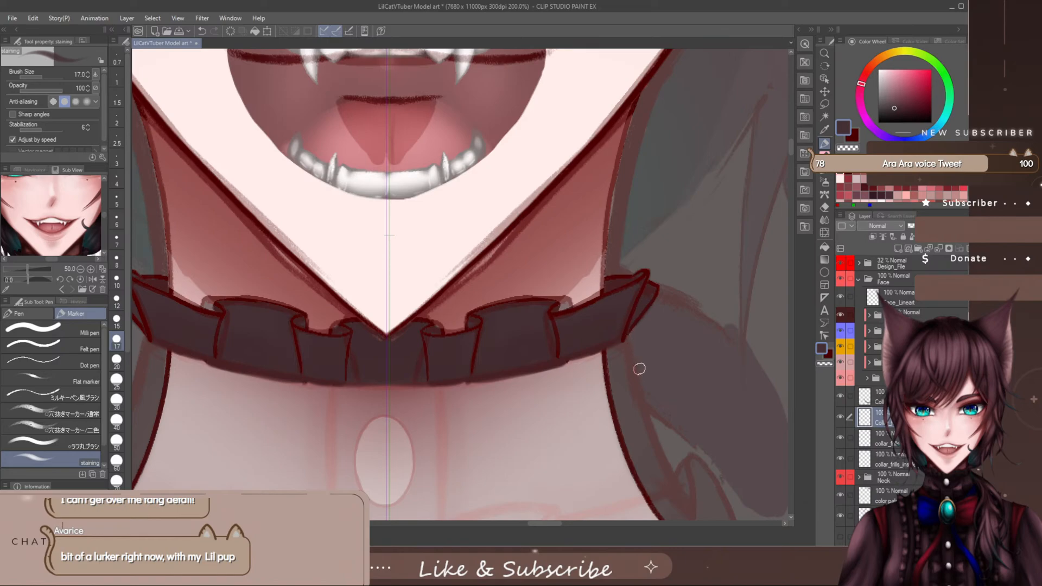
- Examine the coloured collar against the whole face, neck and clothing sketch
drag(550, 523, 546, 524)
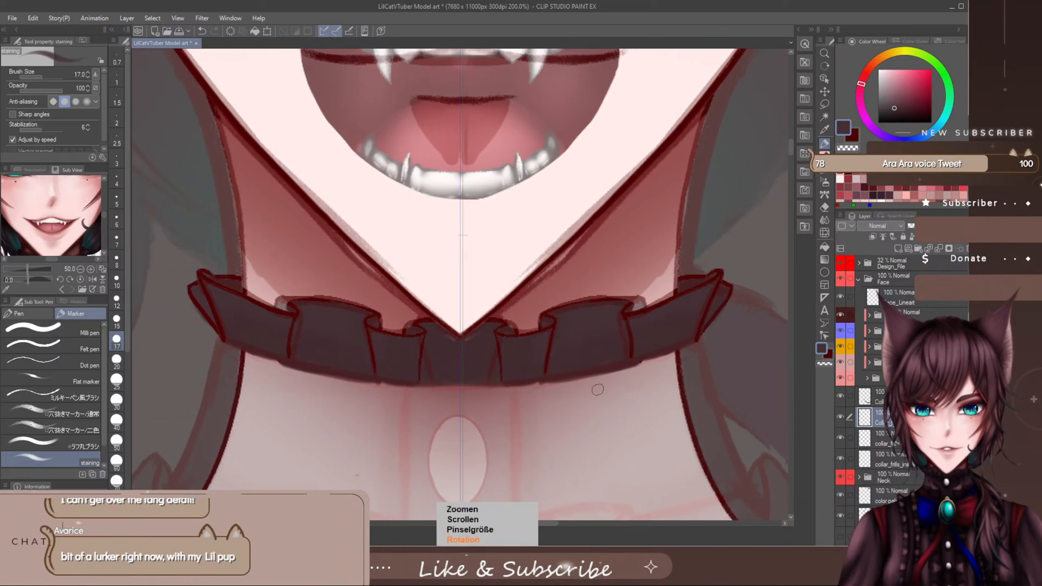
scroll(596, 402, down, 5)
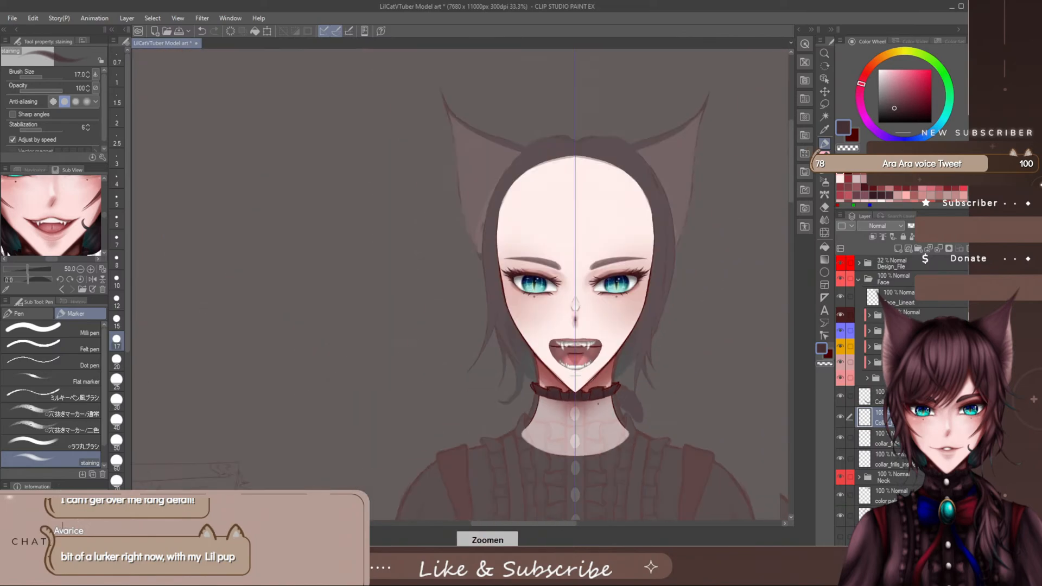
scroll(592, 465, up, 1)
drag(569, 525, 589, 525)
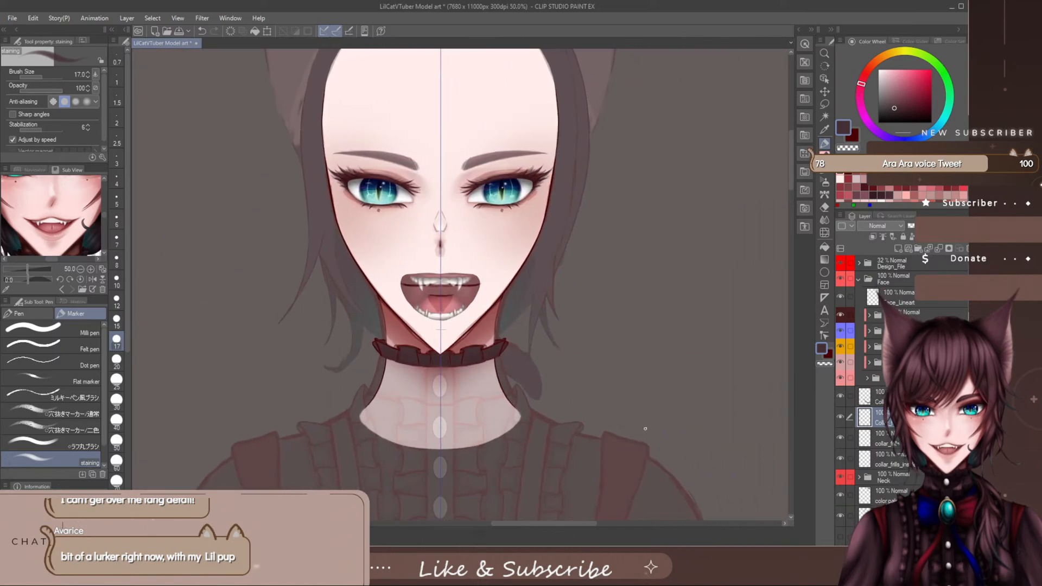
drag(787, 173, 789, 186)
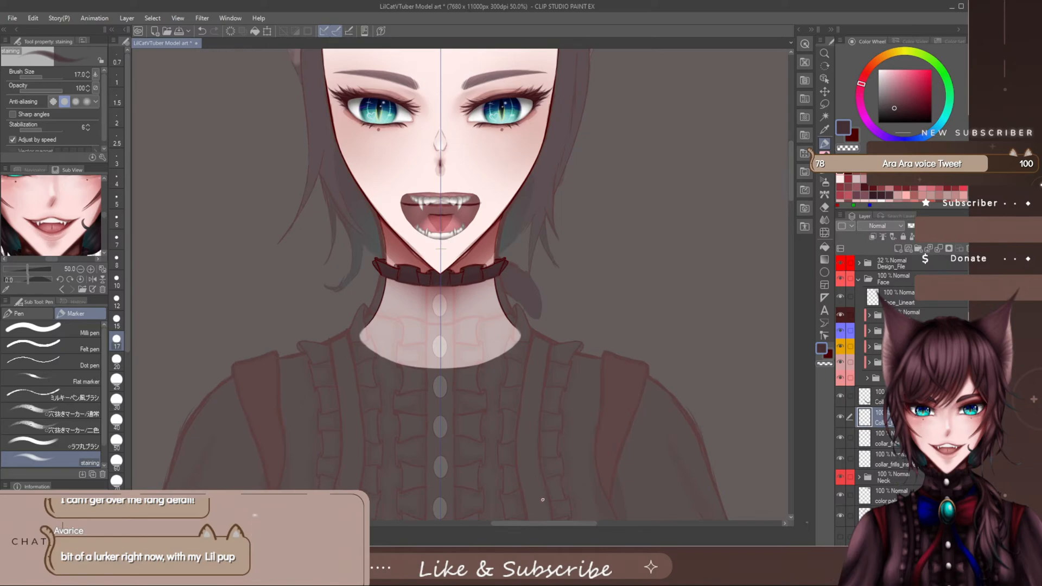
scroll(442, 296, up, 4)
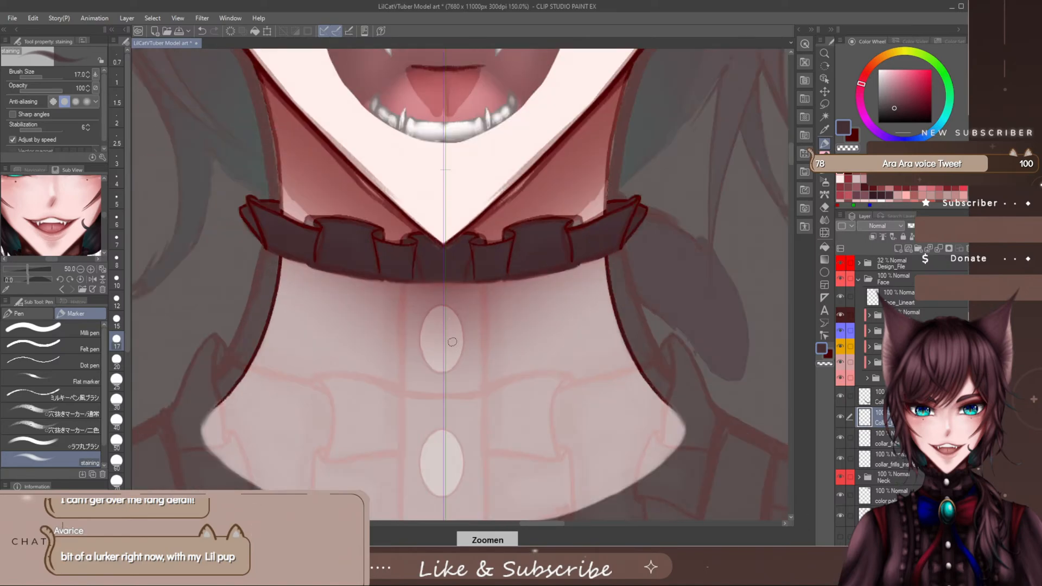
scroll(462, 370, up, 1)
scroll(524, 518, down, 1)
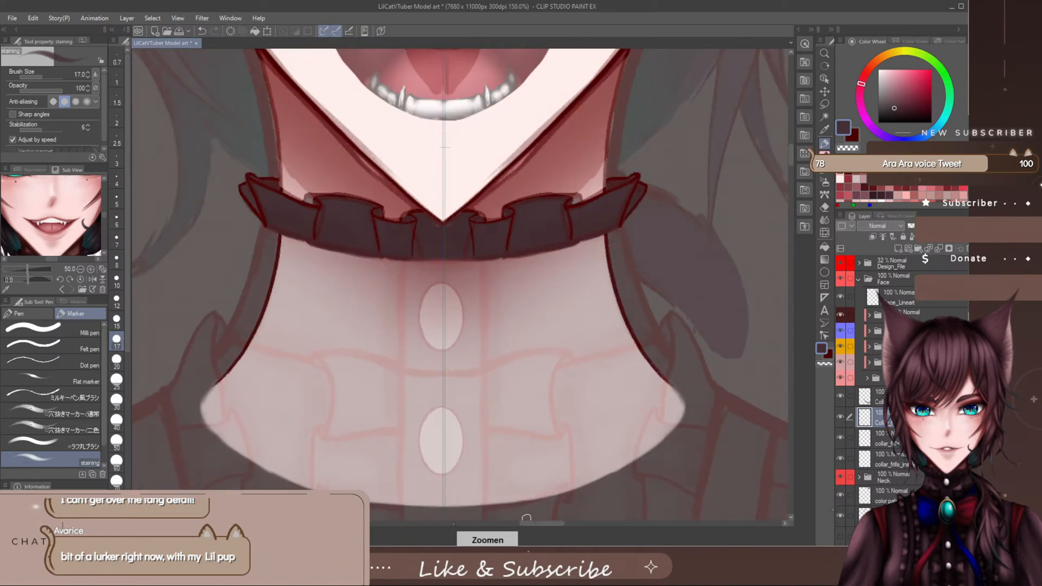
drag(790, 166, 792, 150)
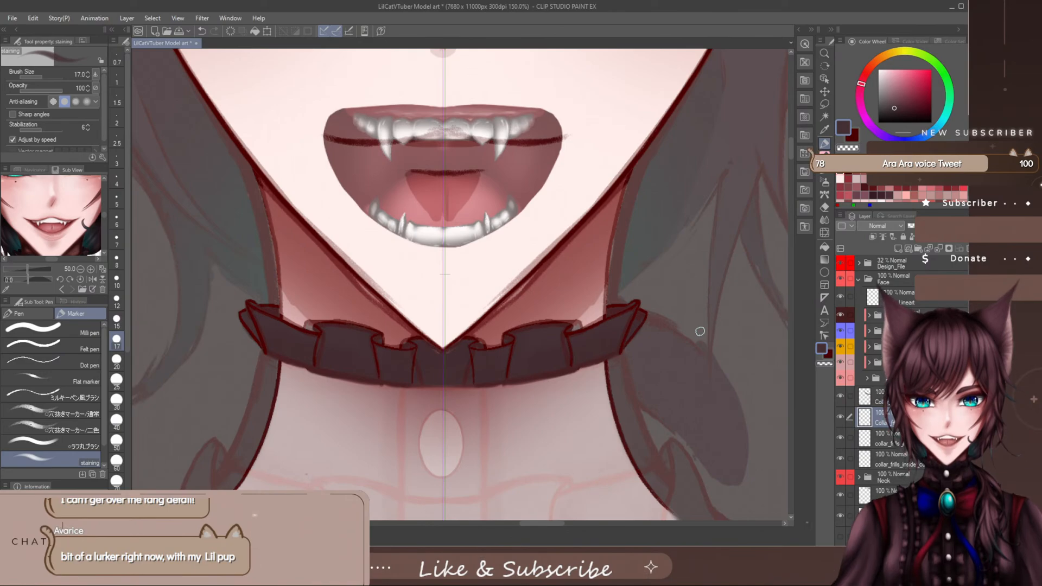
- Select the collar line and front colour layers together and liquify the small chin folds' outer edges outward at brush size 80
click(897, 397)
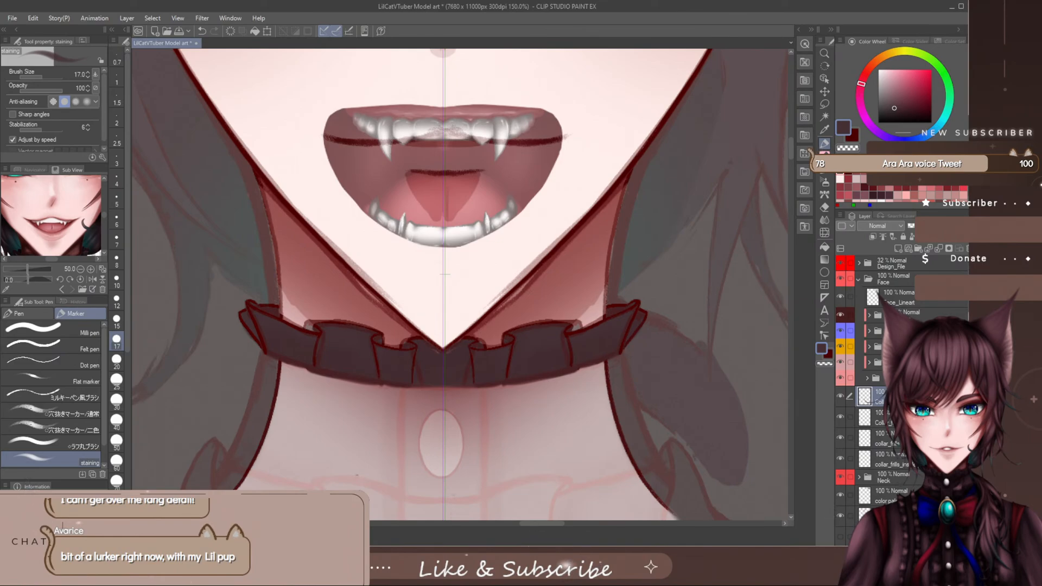
ctrl+click(896, 417)
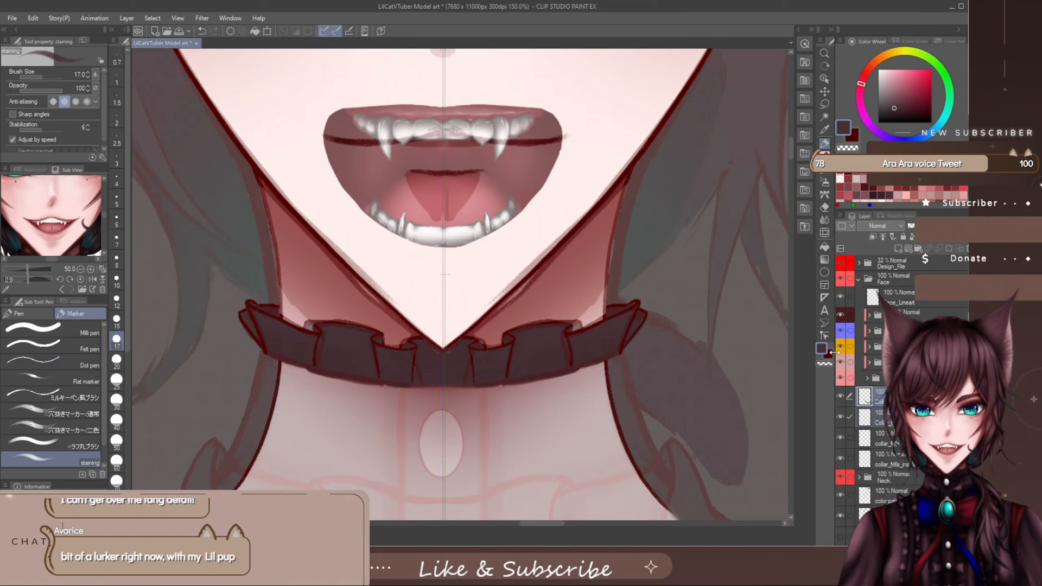
click(825, 231)
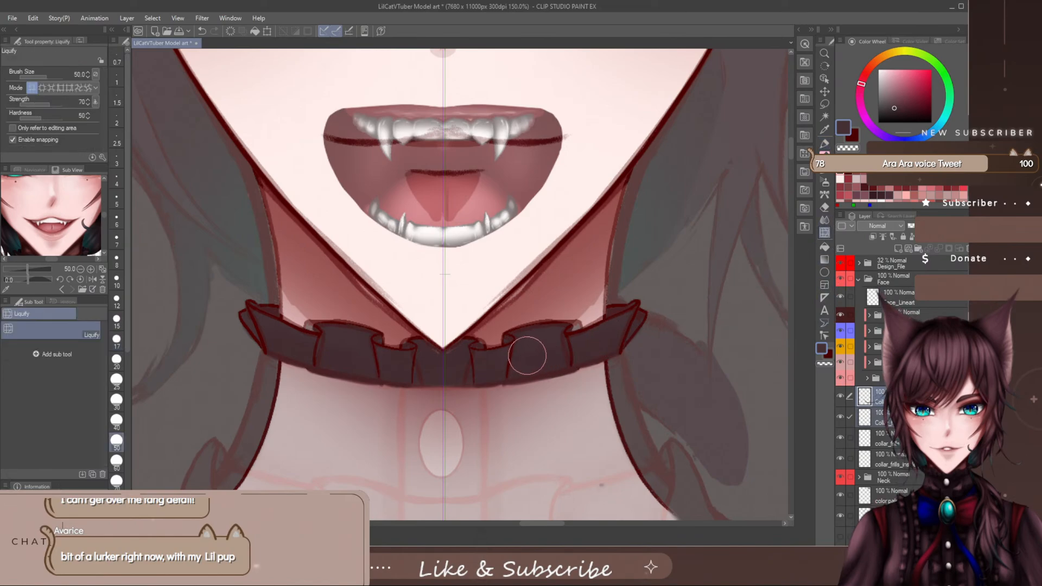
scroll(510, 370, up, 1)
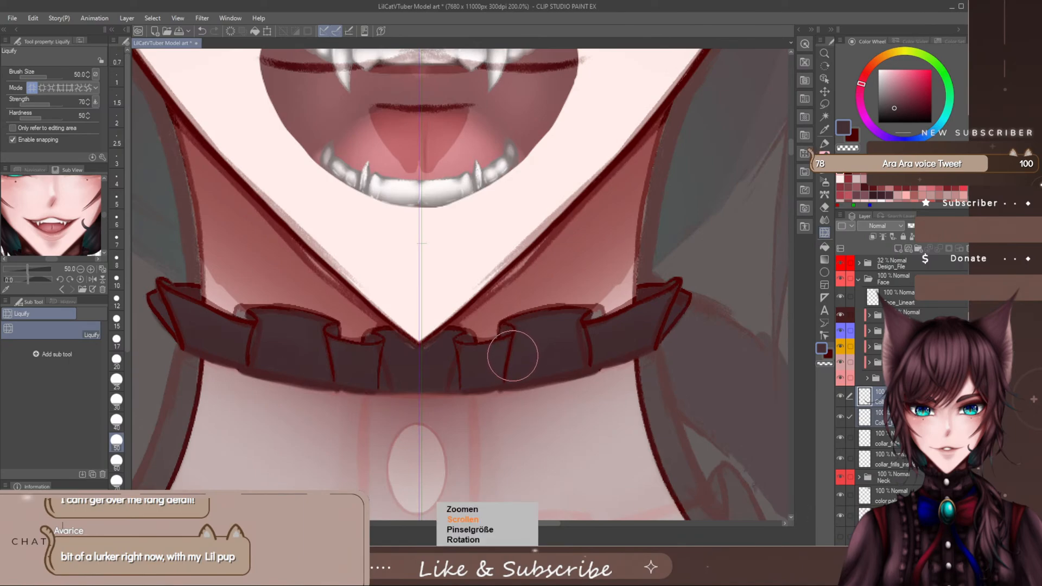
key(bracketright)
key(bracketright)
key(bracketright)
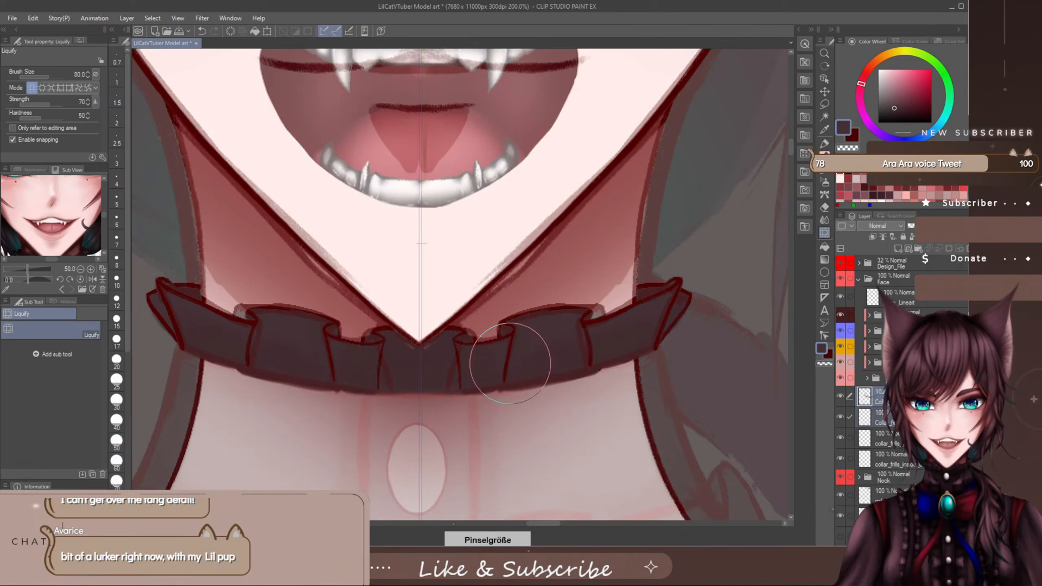
drag(509, 361, 519, 356)
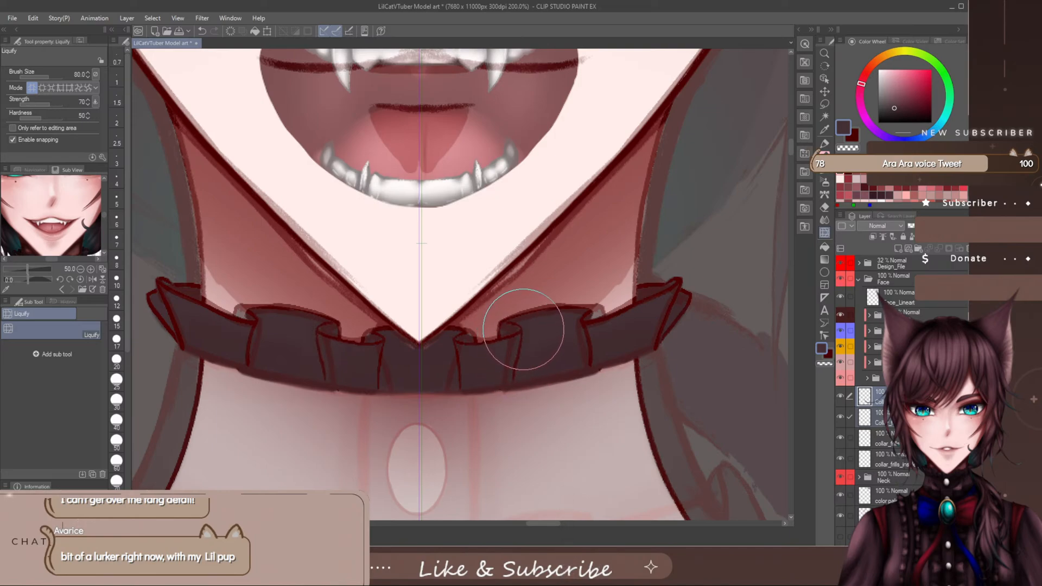
- Refine the chin folds' top curls with Liquify at brush size 20 and their lower outer edges at size 50
key(bracketleft)
key(bracketleft)
key(bracketleft)
key(bracketleft)
key(bracketleft)
key(bracketleft)
key(bracketleft)
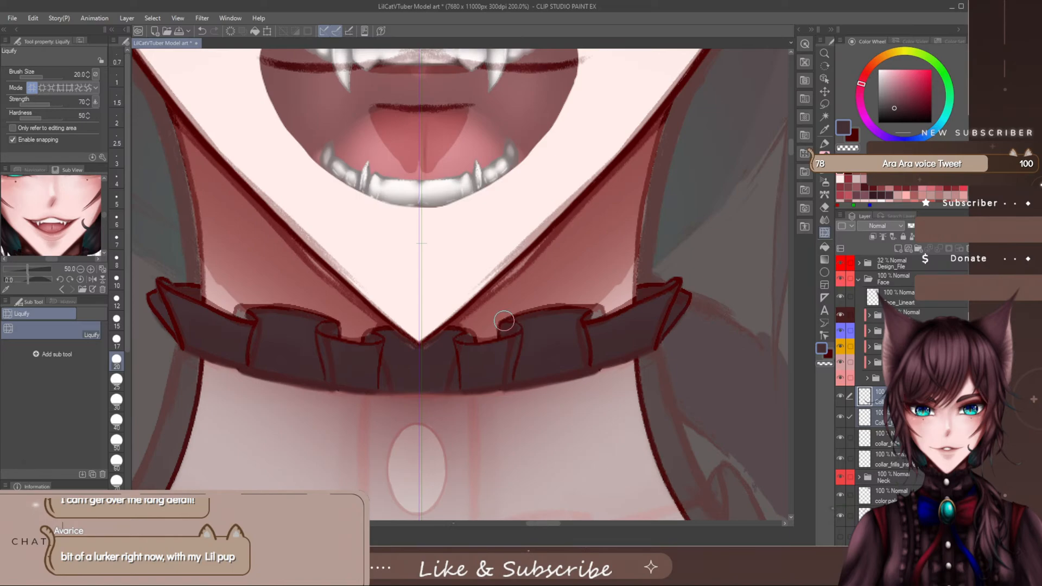
key(bracketright)
key(bracketright)
key(bracketright)
key(bracketright)
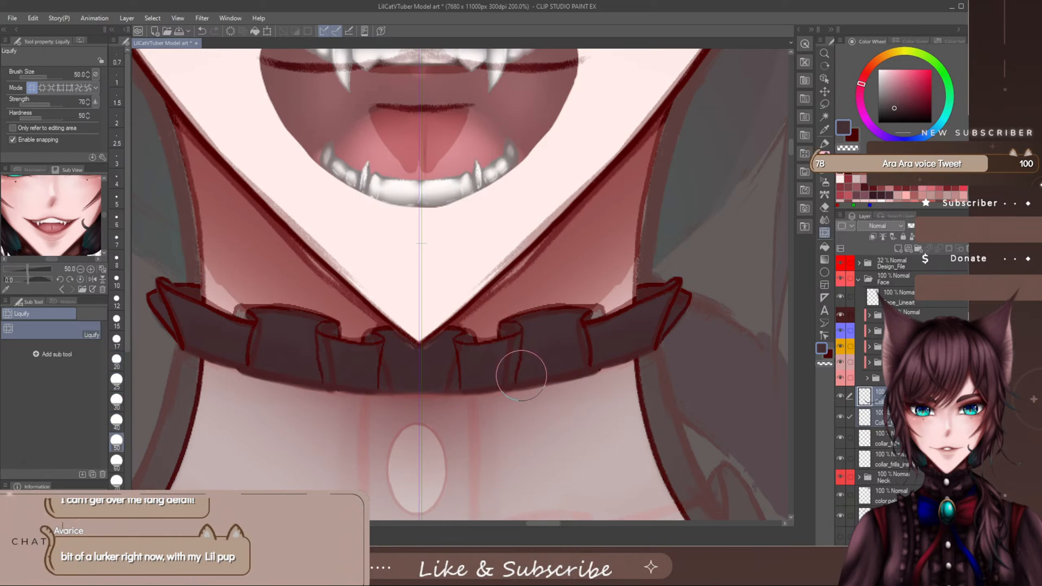
drag(528, 361, 524, 365)
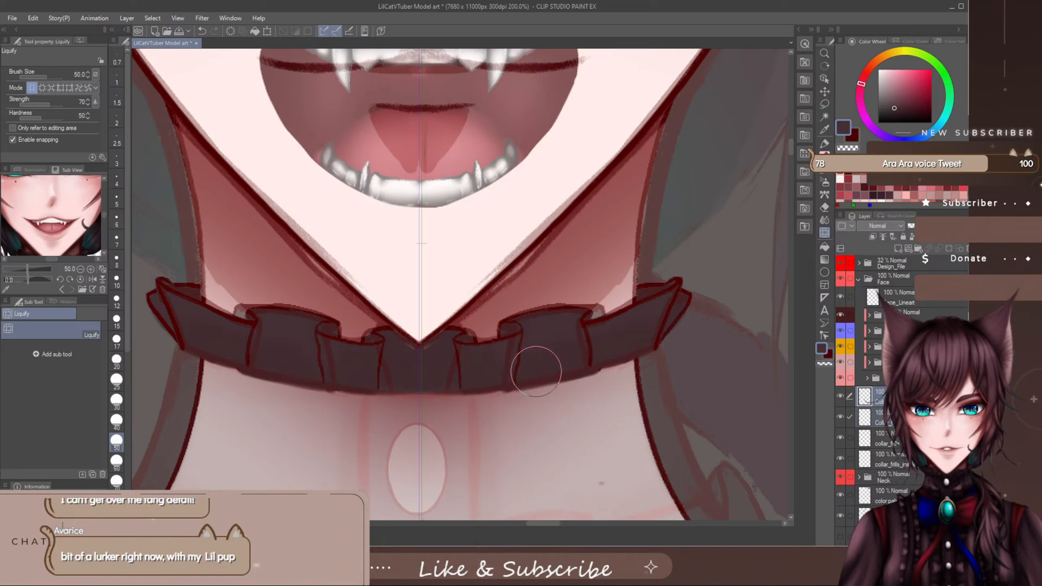
- Reshape the chin folds' inner edges toward the centre with Liquify, using brush sizes 25, 30 and 17
key(bracketleft)
key(bracketleft)
key(bracketleft)
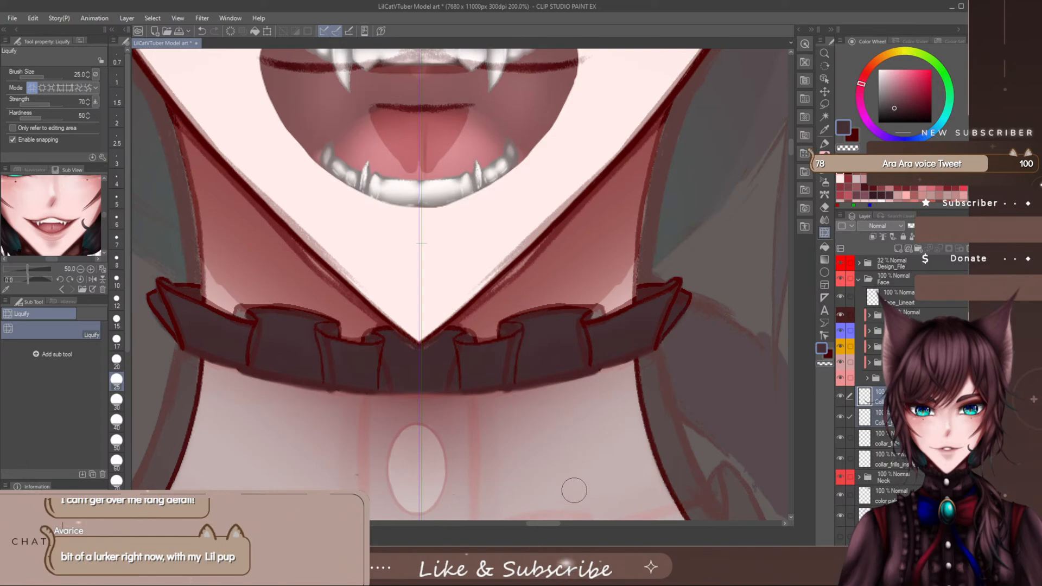
key(bracketright)
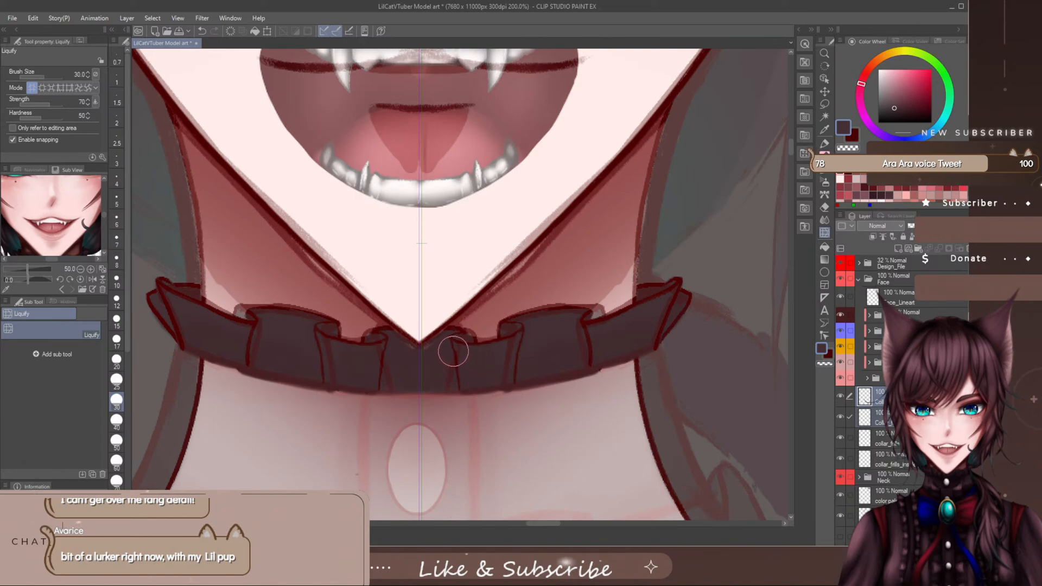
key(bracketleft)
key(bracketleft)
key(bracketleft)
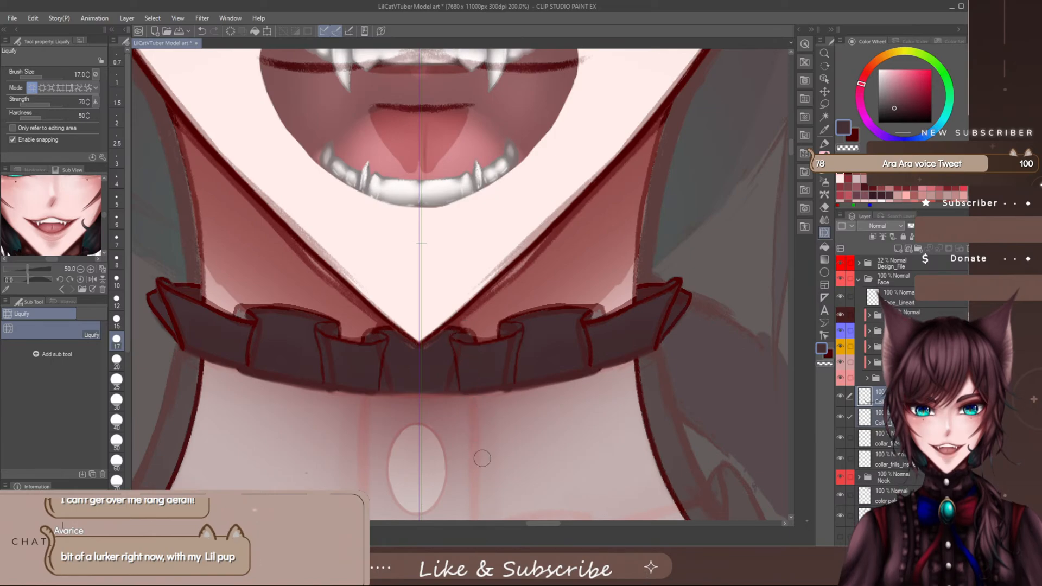
scroll(546, 476, down, 5)
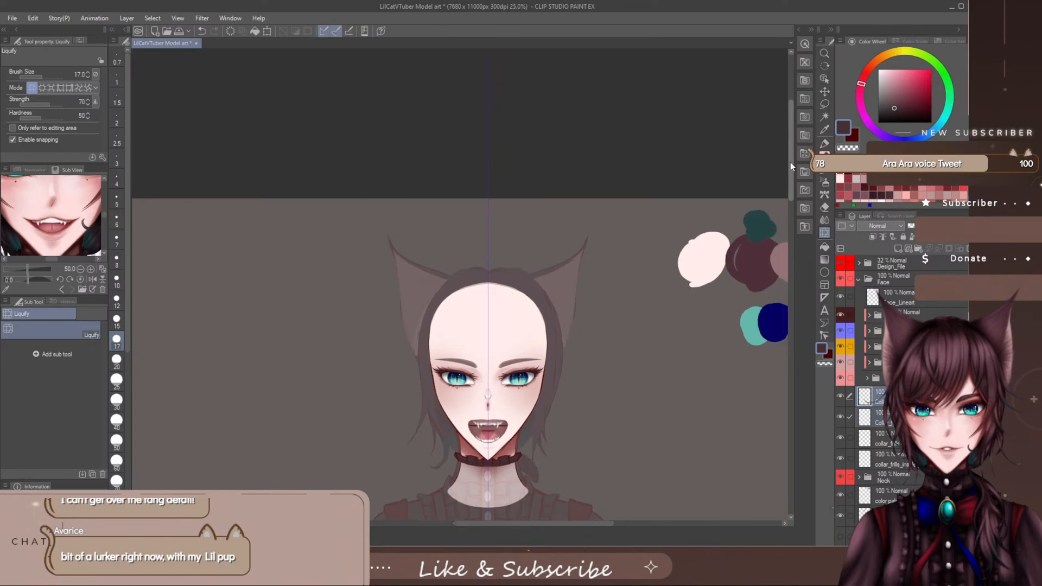
scroll(790, 162, down, 5)
scroll(497, 313, up, 3)
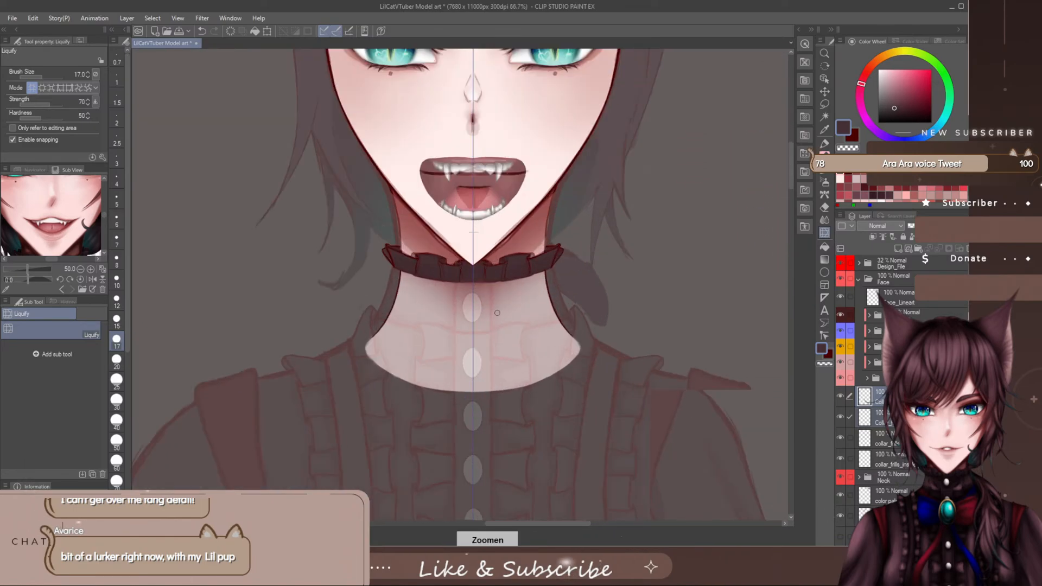
- Create a collar folder above the Neck group and move the collar line, front colour and frill layers into it
scroll(497, 316, up, 1)
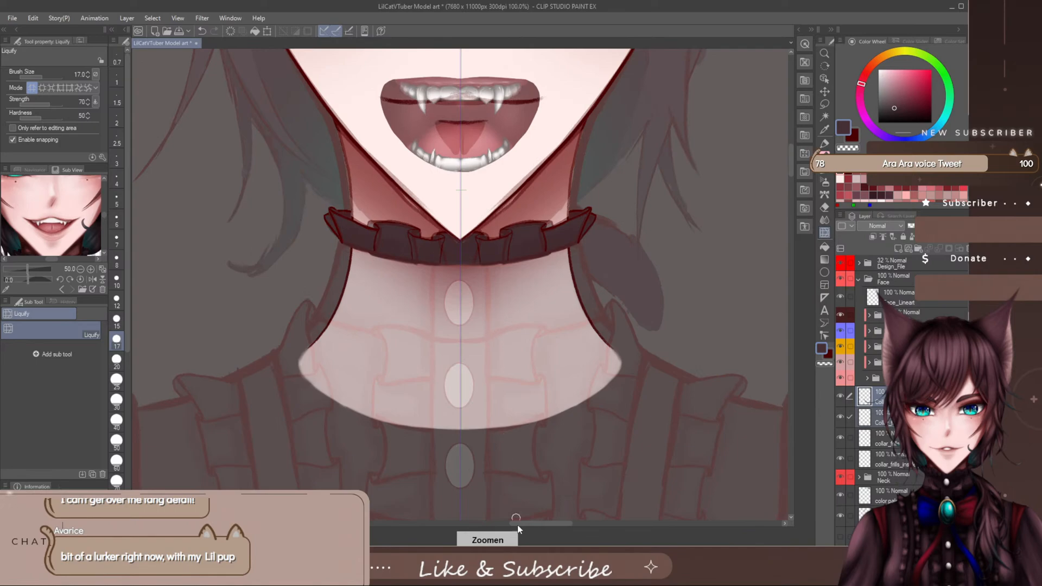
drag(524, 524, 530, 525)
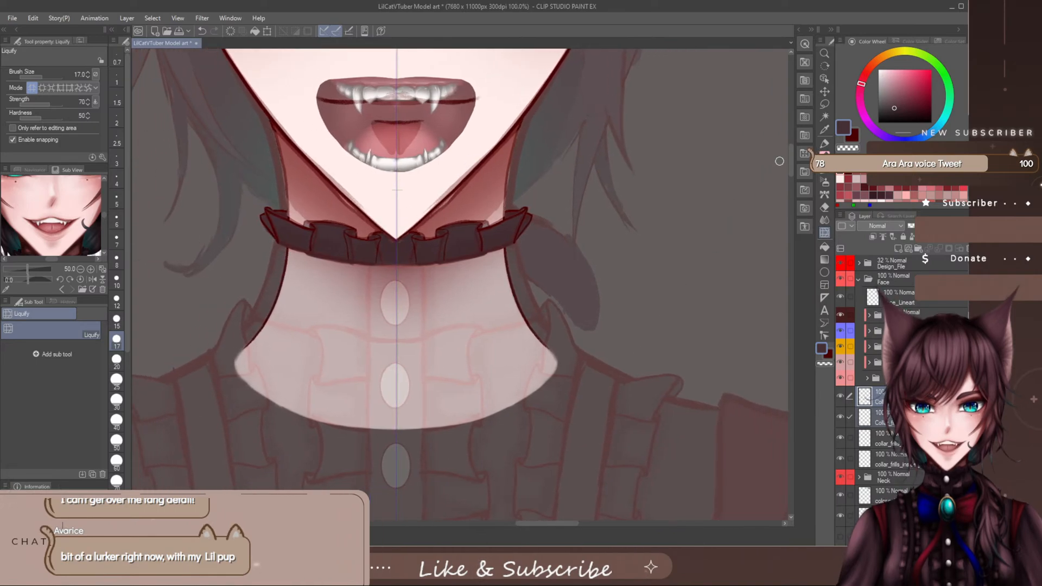
drag(789, 162, 790, 157)
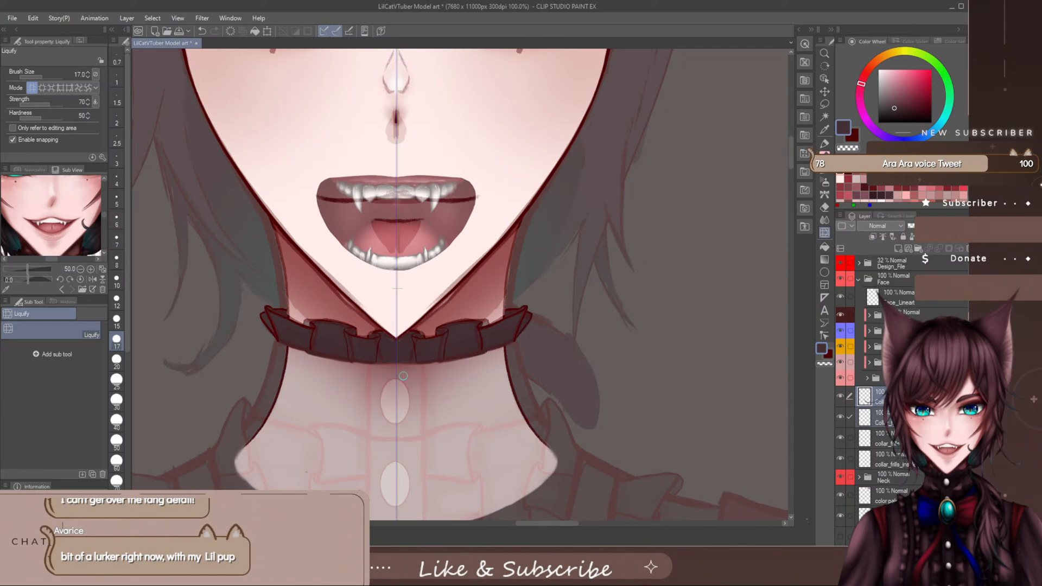
scroll(792, 168, down, 5)
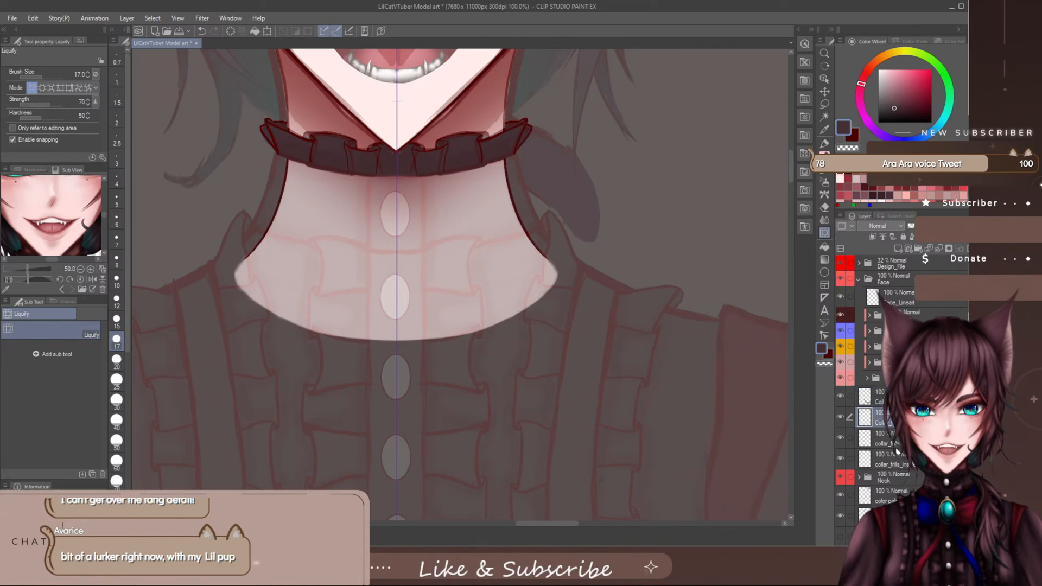
click(875, 438)
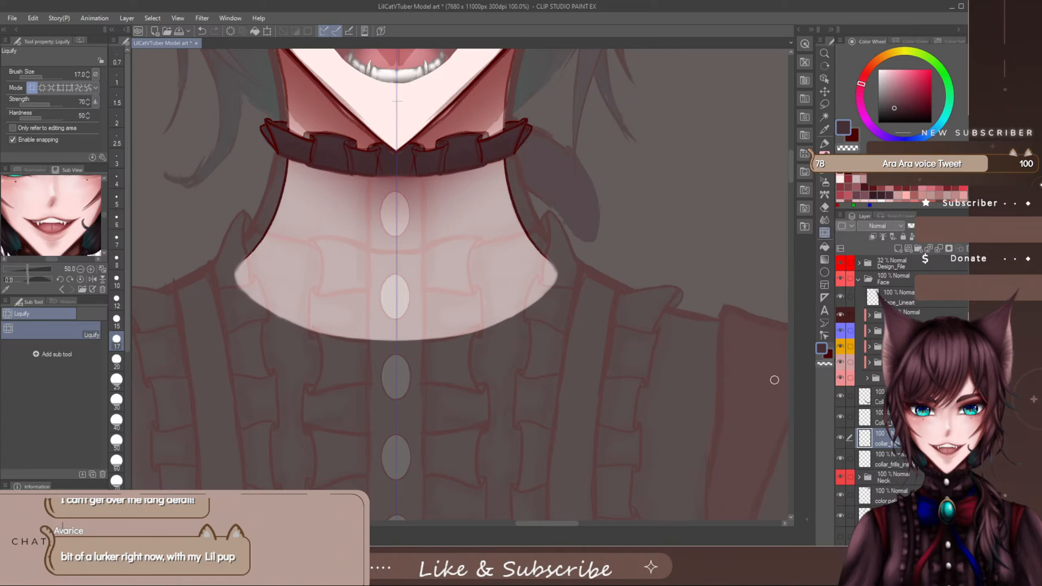
click(875, 397)
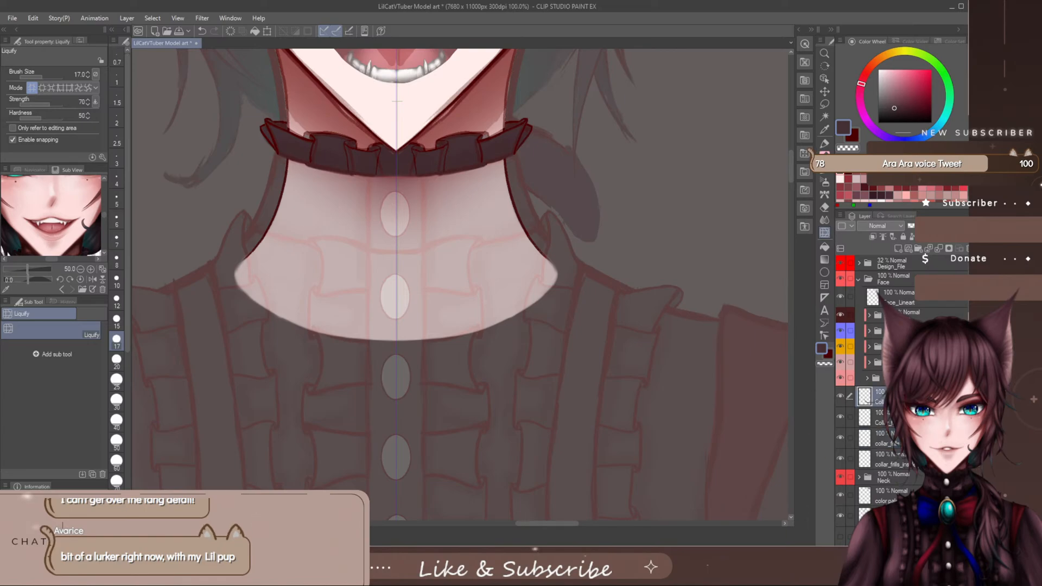
click(921, 248)
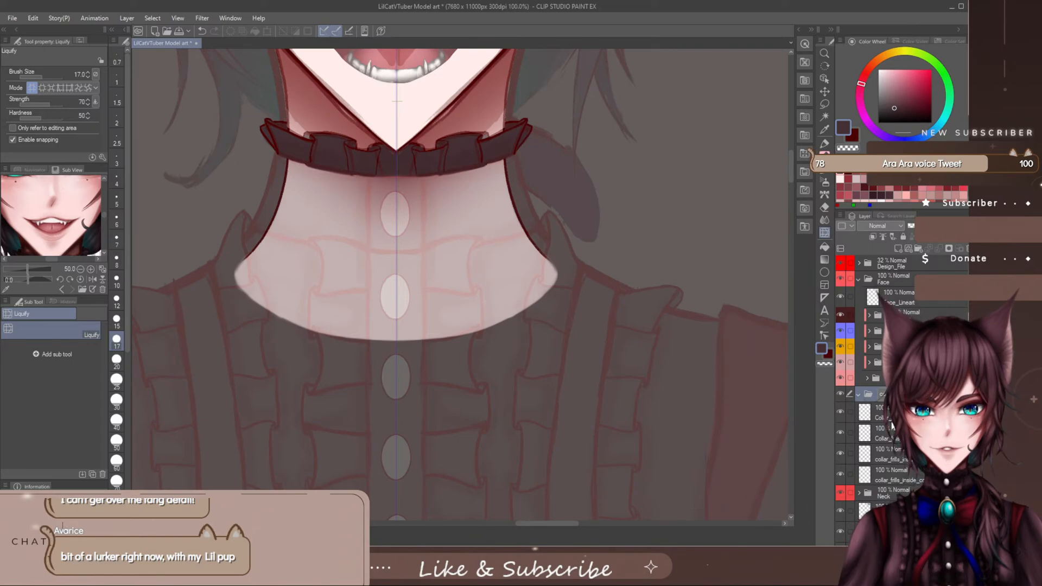
drag(876, 416, 872, 397)
drag(877, 433, 873, 462)
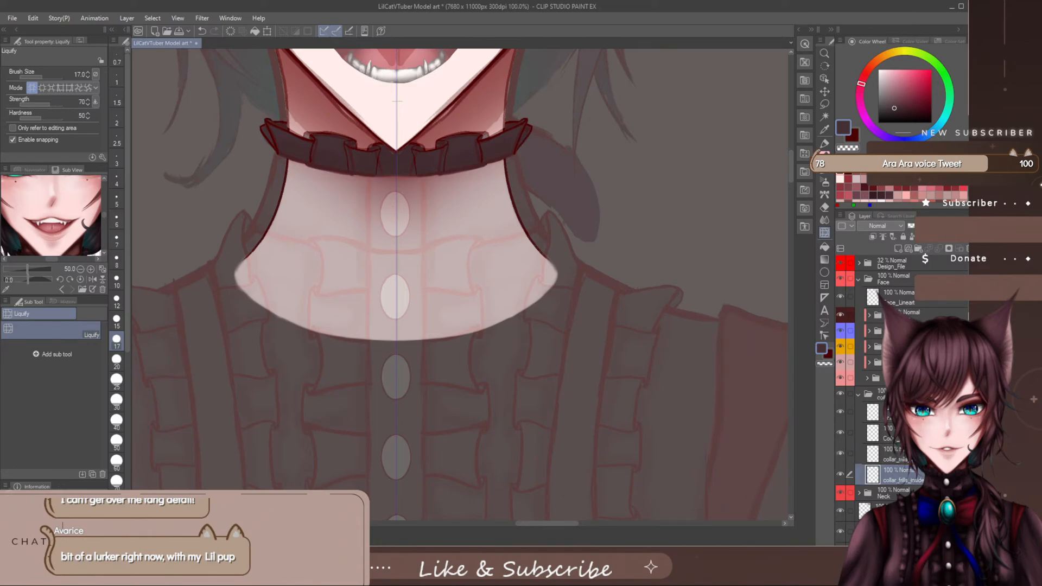
- Add a layer at the top of the collar folder and draw the neckband's side edges in dark red with SU-Cream Pencil, size 10
click(874, 413)
click(898, 249)
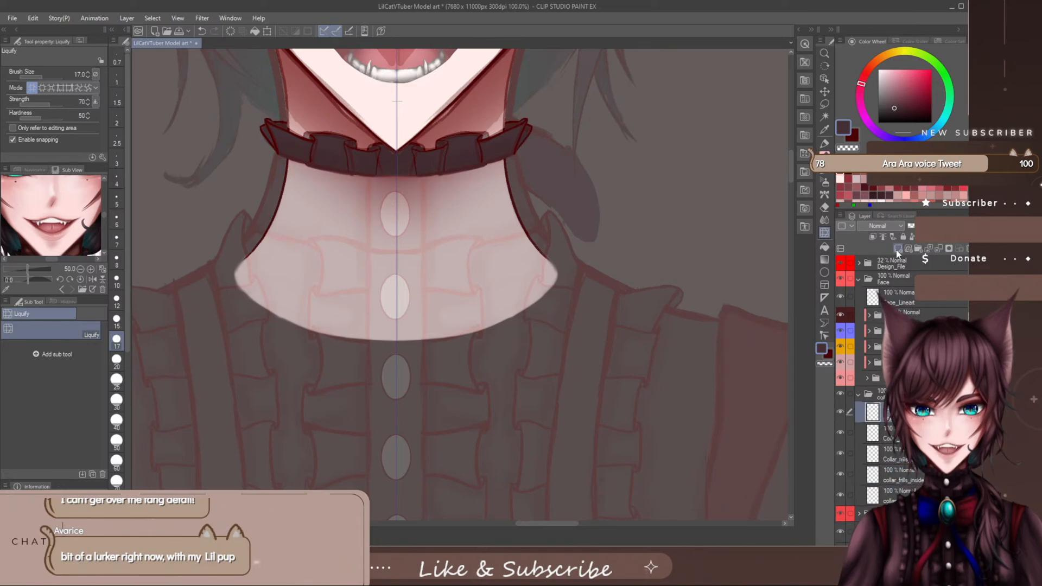
scroll(411, 217, up, 4)
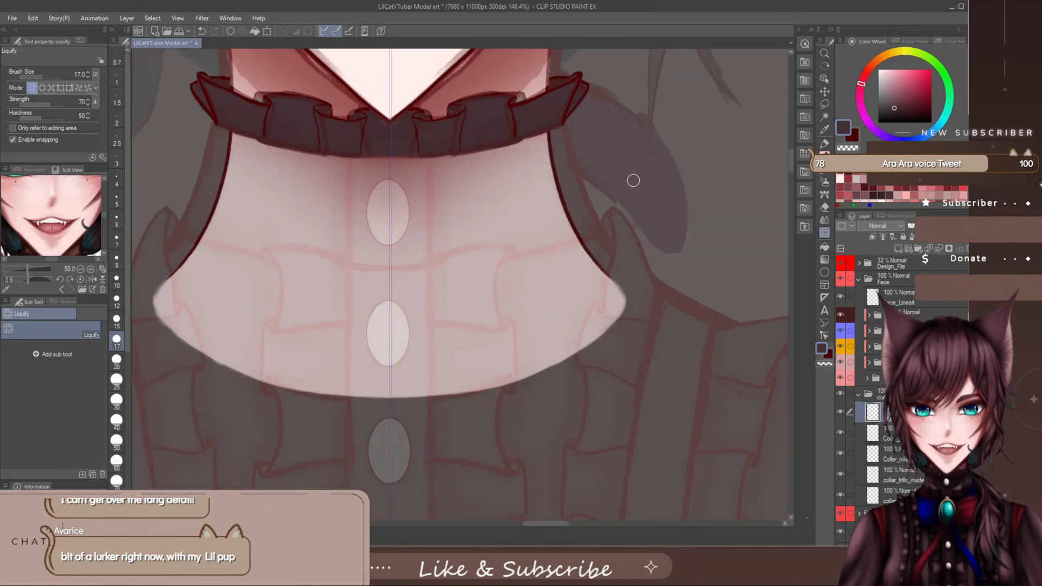
drag(790, 165, 790, 161)
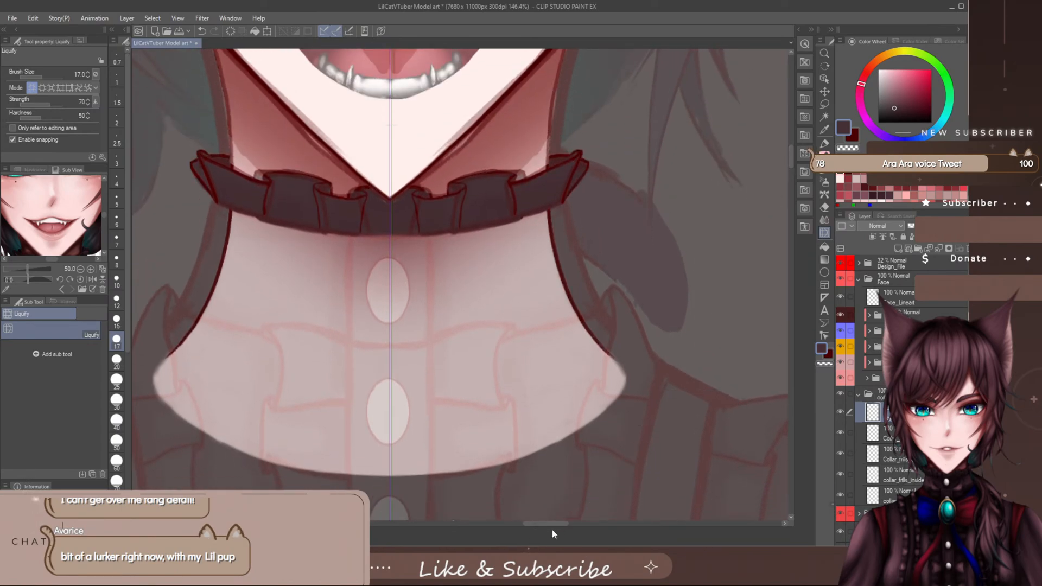
drag(550, 523, 549, 522)
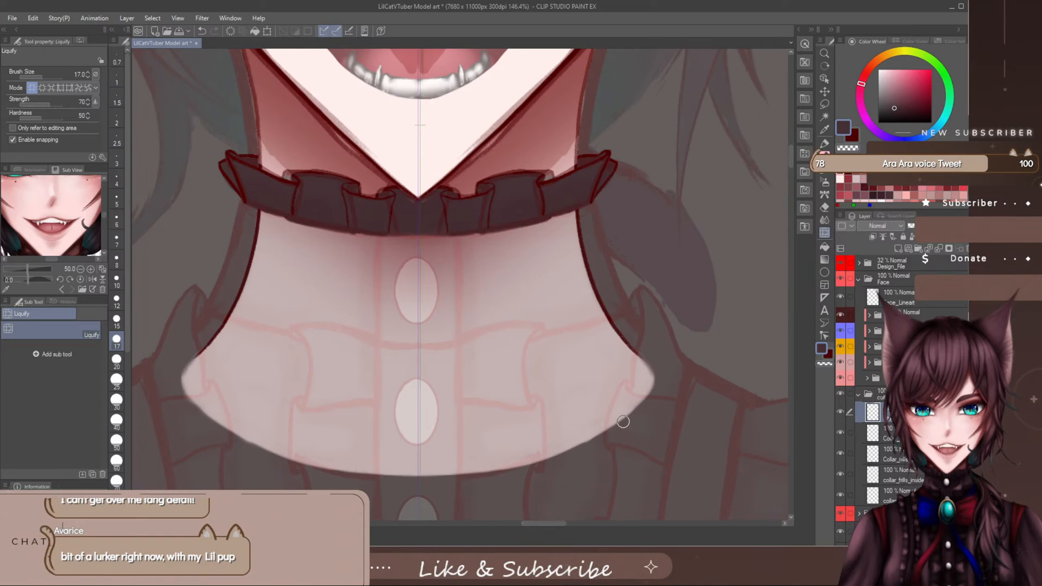
click(854, 137)
click(824, 157)
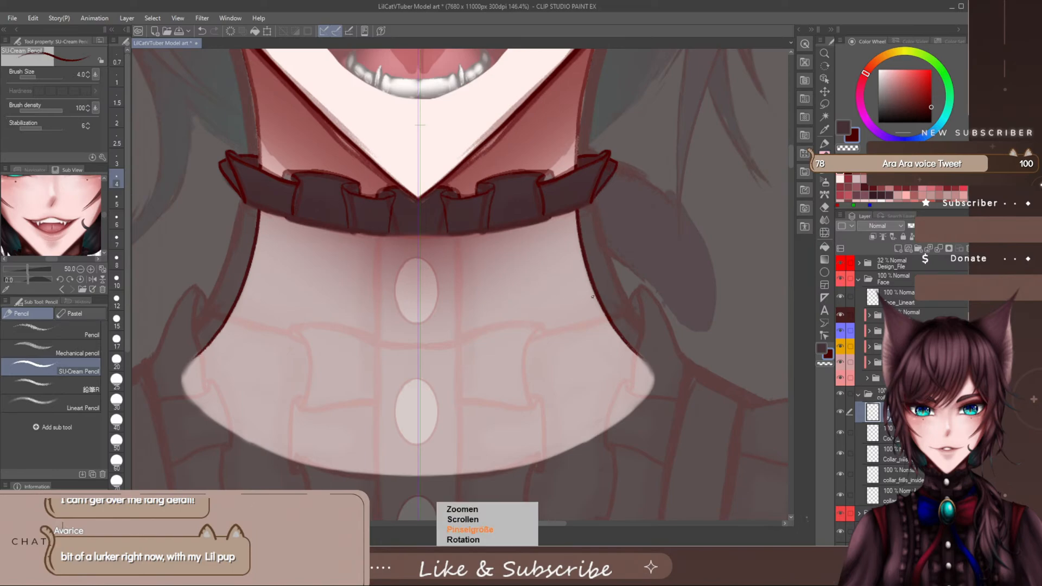
key(])
key(])
key(])
key(])
key(])
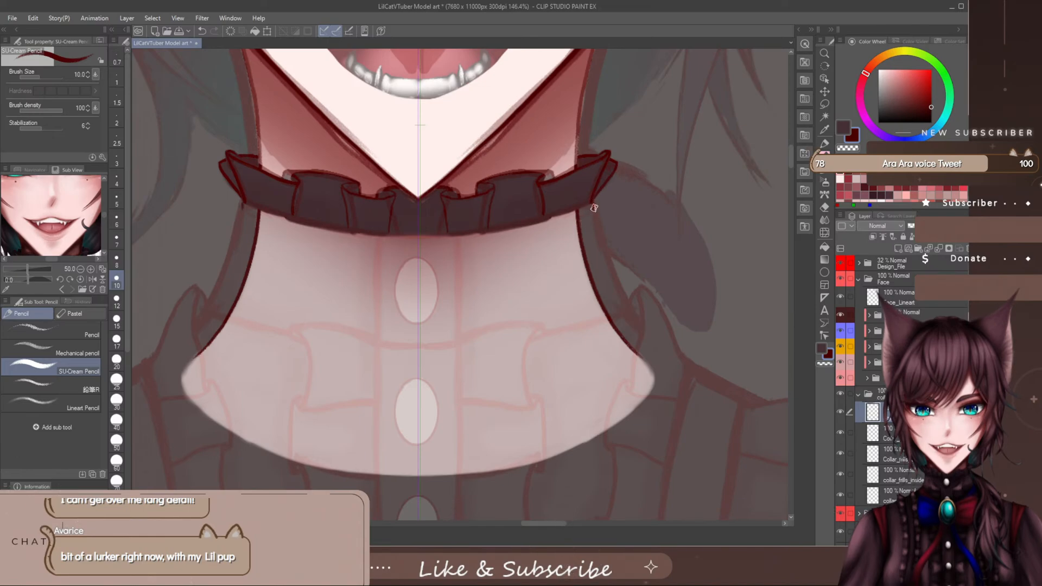
drag(593, 202, 598, 249)
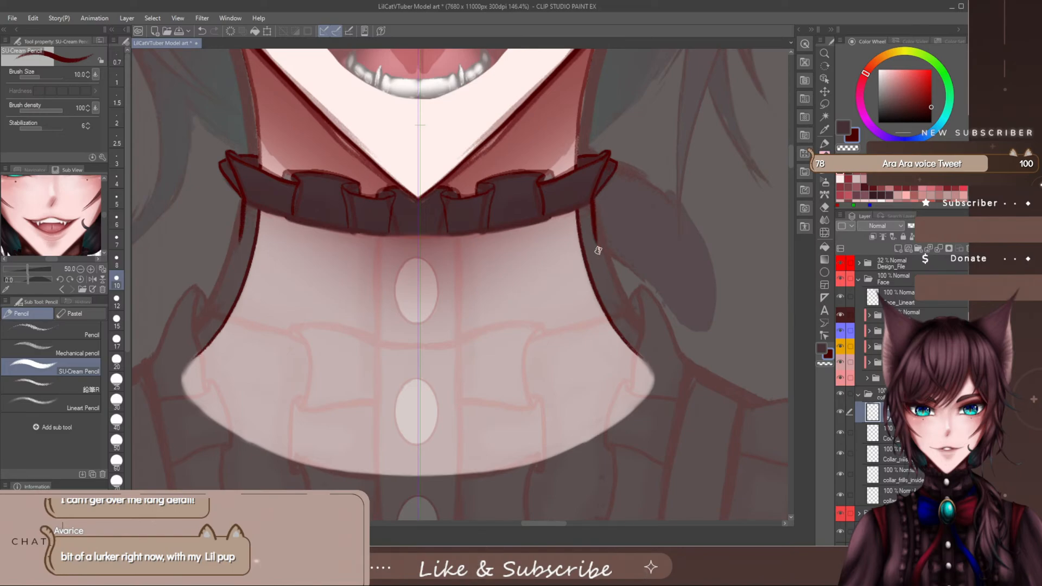
mouse_move(593, 202)
mouse_down()
mouse_move(604, 285)
mouse_move(623, 314)
mouse_up()
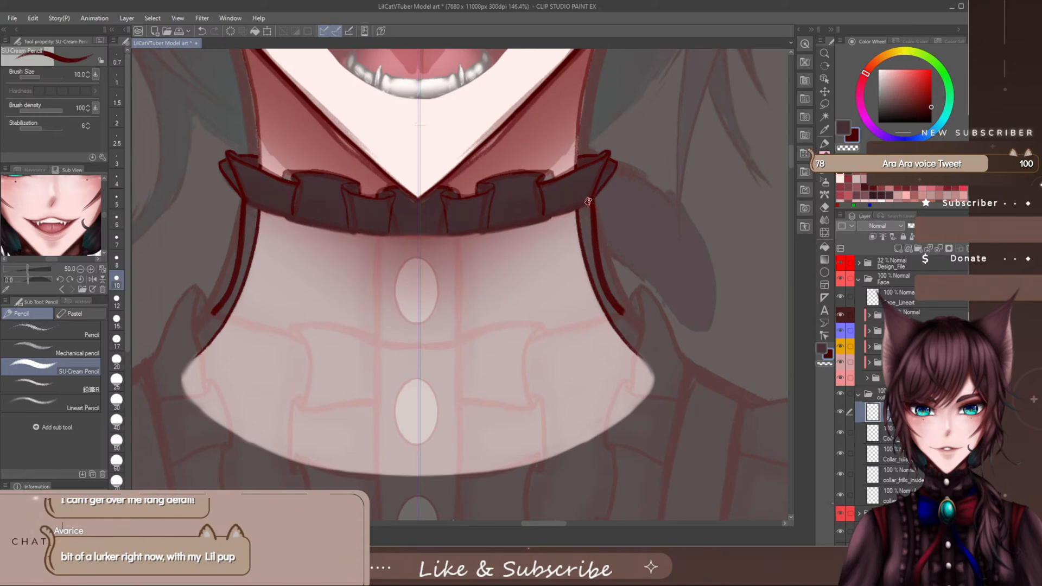
- Draw the neckband's upper edge just inside the ruffle's lower border, joining both side lines, with the pencil at size 6
drag(588, 201, 418, 235)
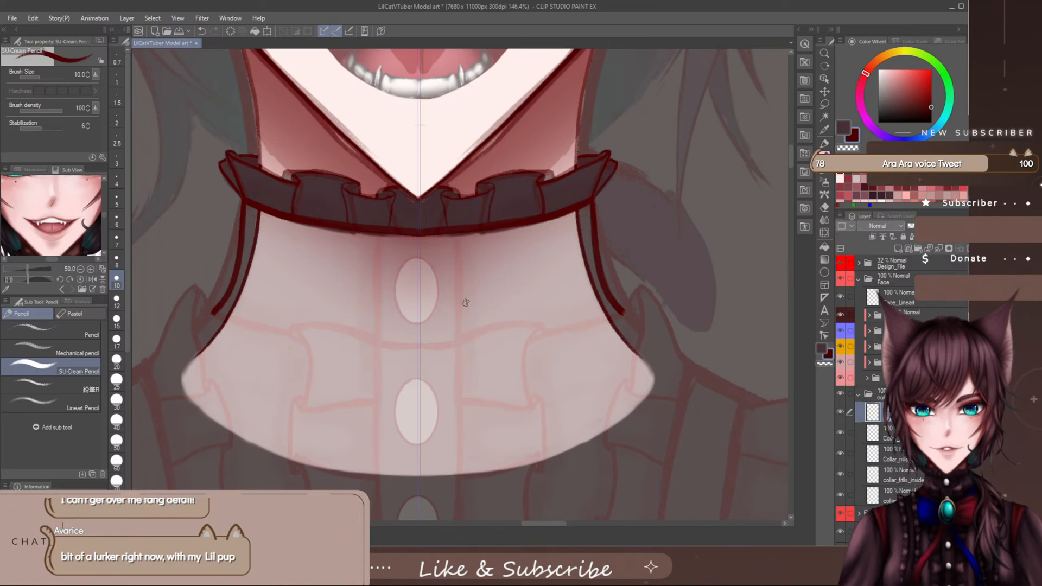
key(ctrl+z)
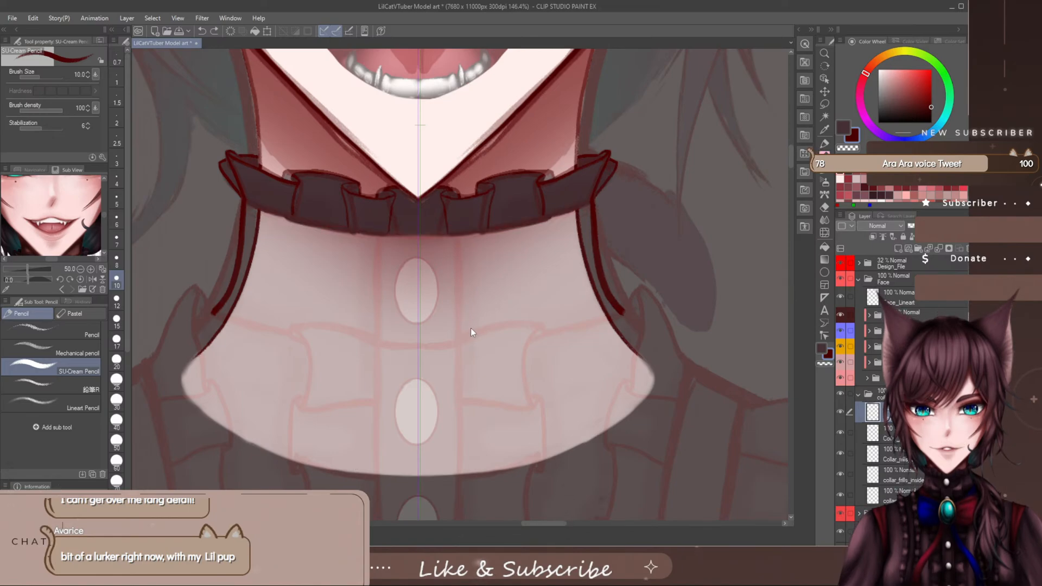
click(116, 220)
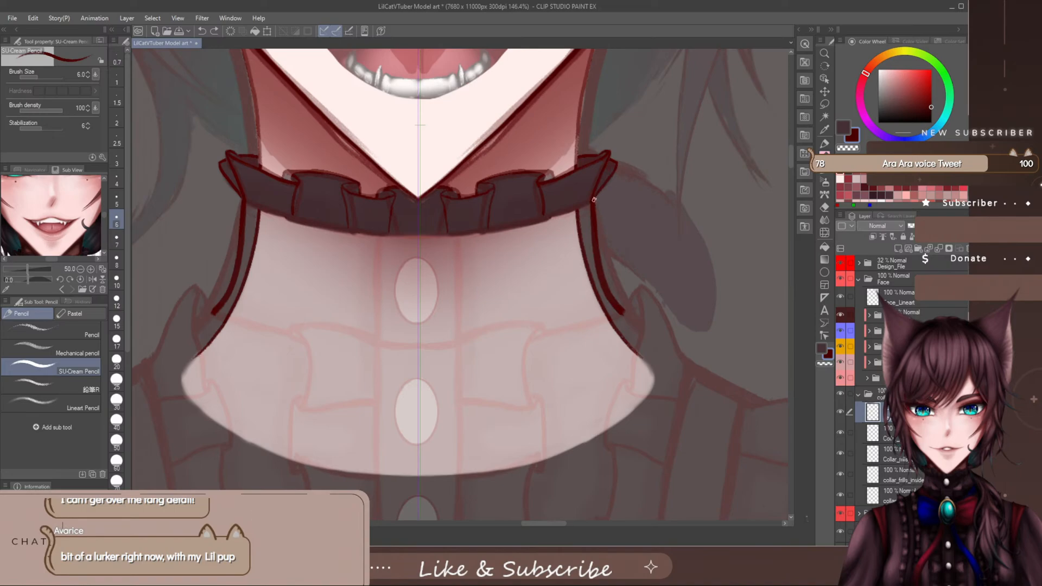
drag(592, 201, 422, 233)
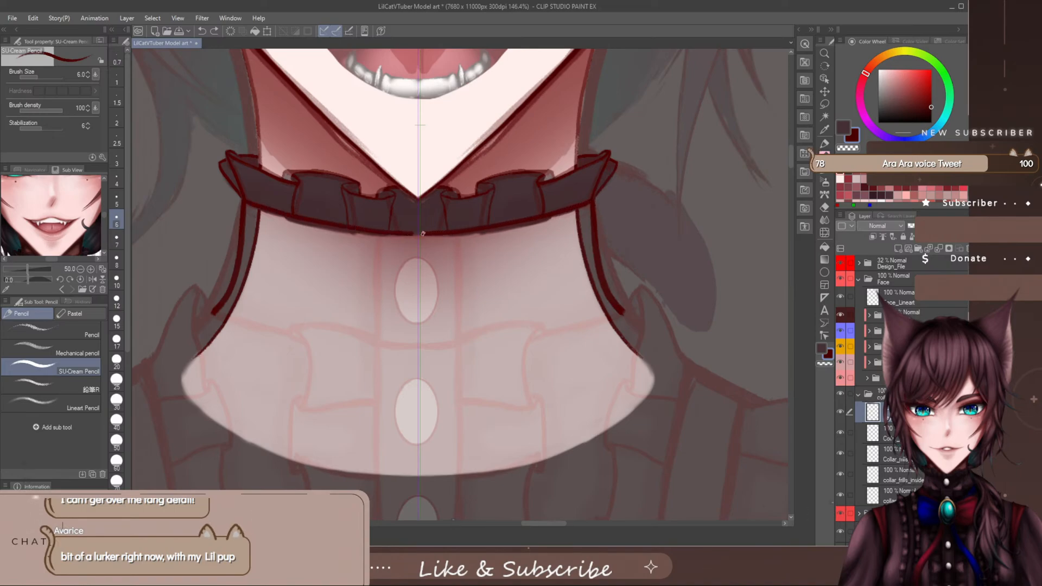
key(ctrl+z)
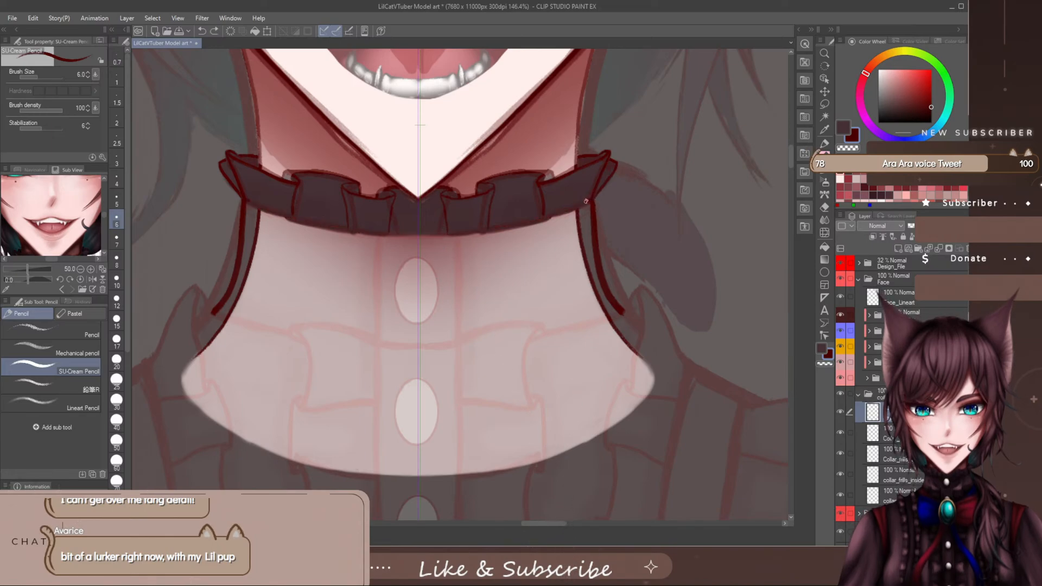
drag(586, 202, 419, 231)
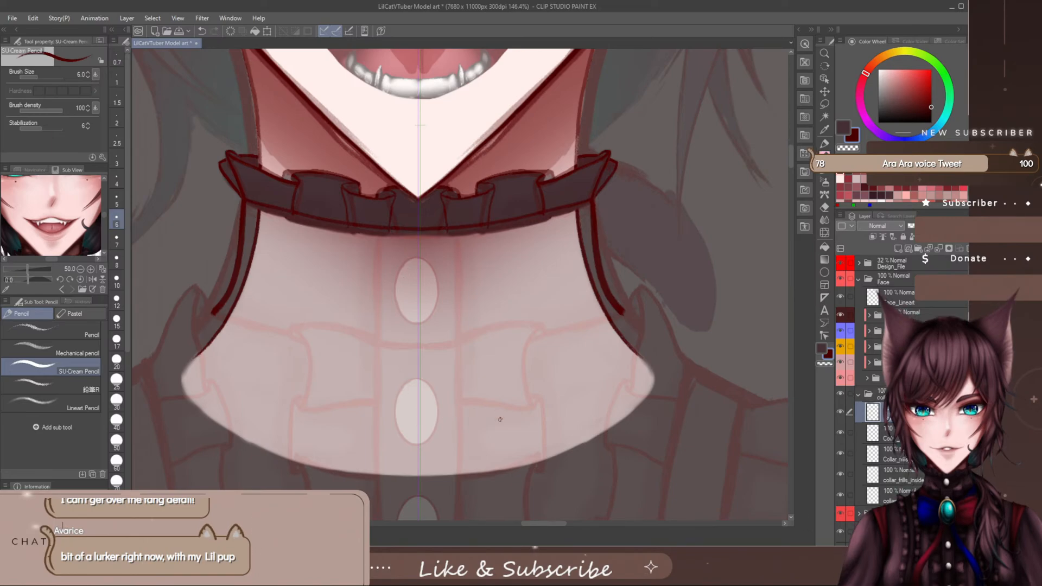
- Thin the neckband's side lines with the eraser and draw its curved lower edge across the neck
key(e)
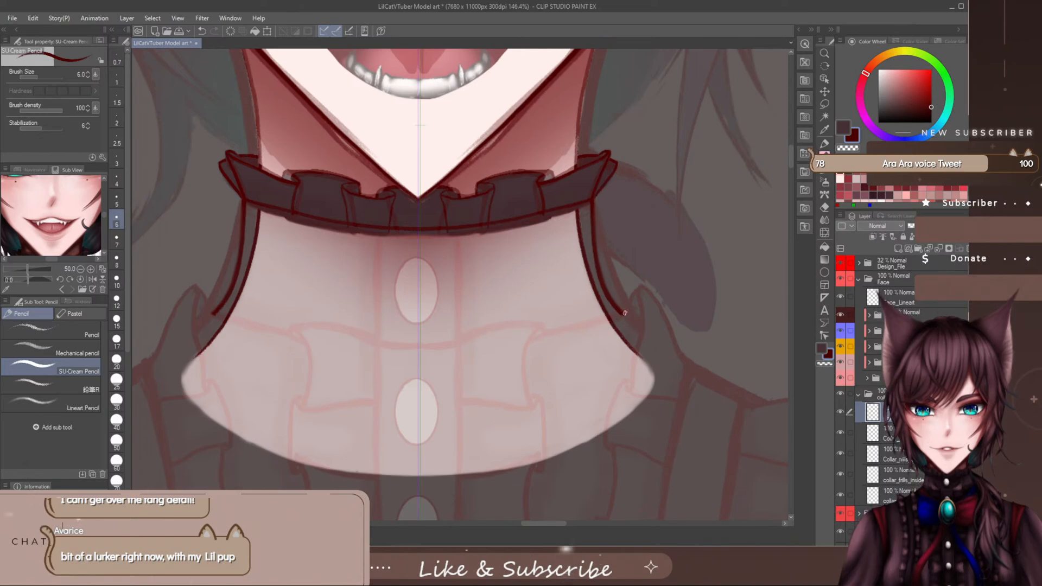
mouse_move(625, 313)
mouse_down()
mouse_move(512, 339)
mouse_move(418, 345)
mouse_up()
key(ctrl+z)
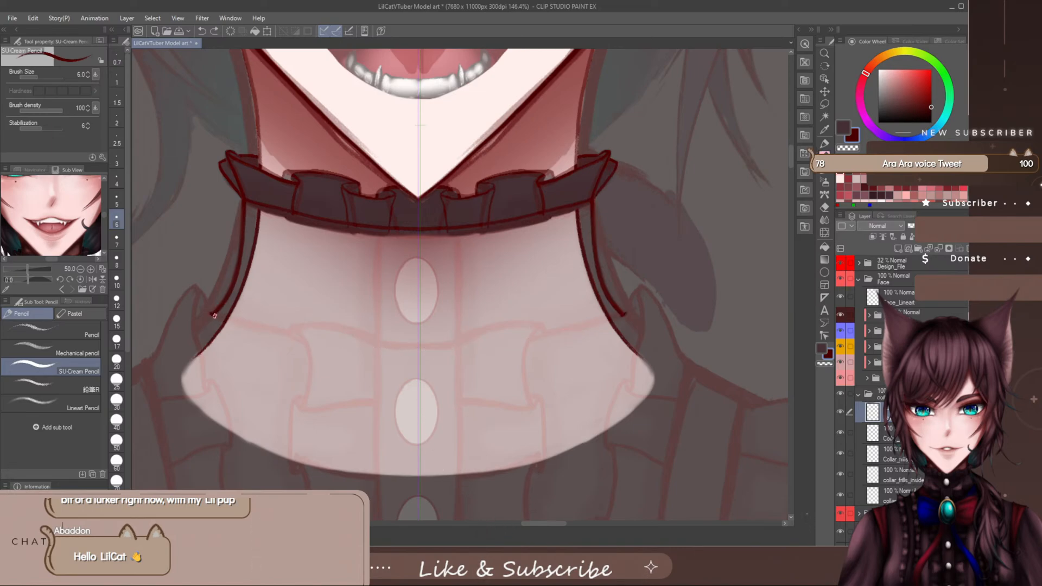
mouse_move(214, 315)
mouse_down()
mouse_move(292, 347)
mouse_move(420, 361)
mouse_up()
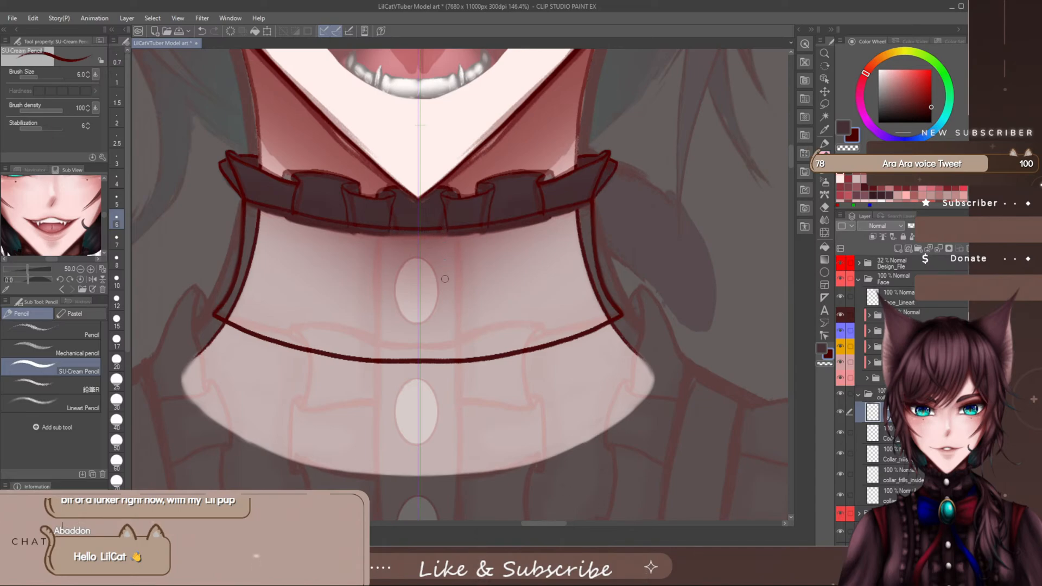
- Draw the mirrored vertical lines of the button strip between the neckband's upper and lower edges
key(space)
drag(446, 231, 453, 362)
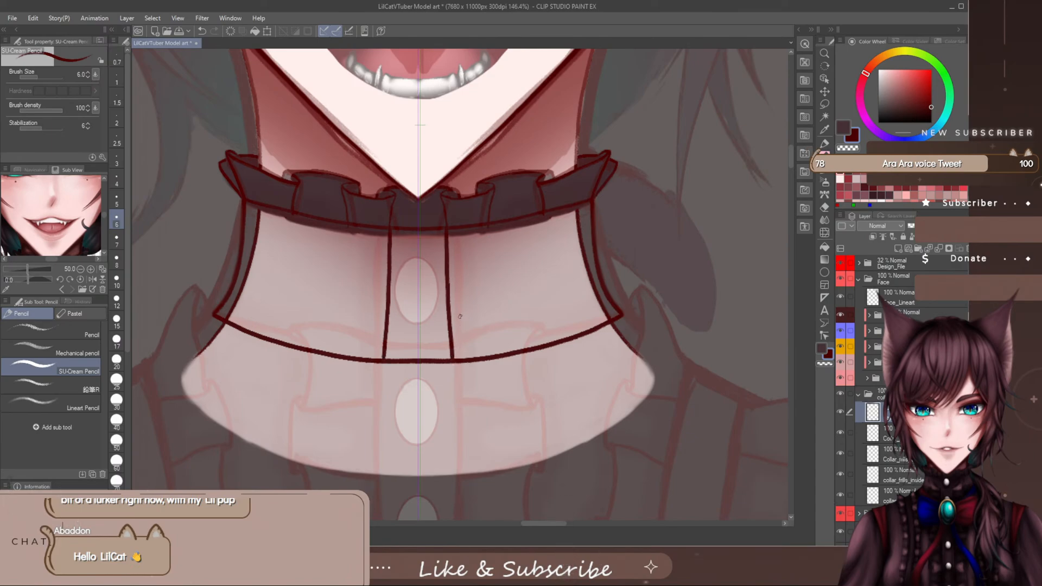
key(ctrl+z)
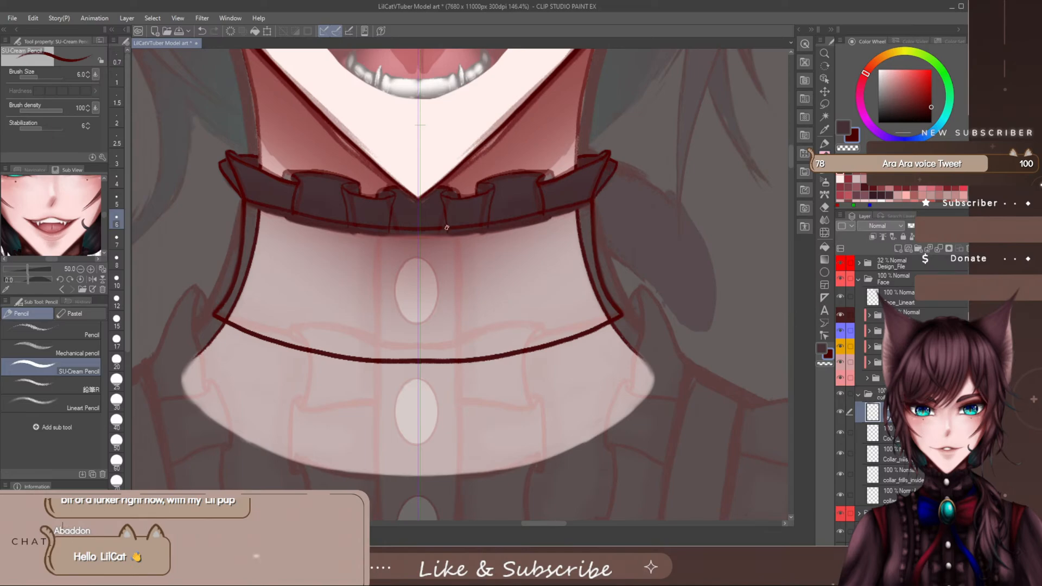
drag(446, 228, 450, 360)
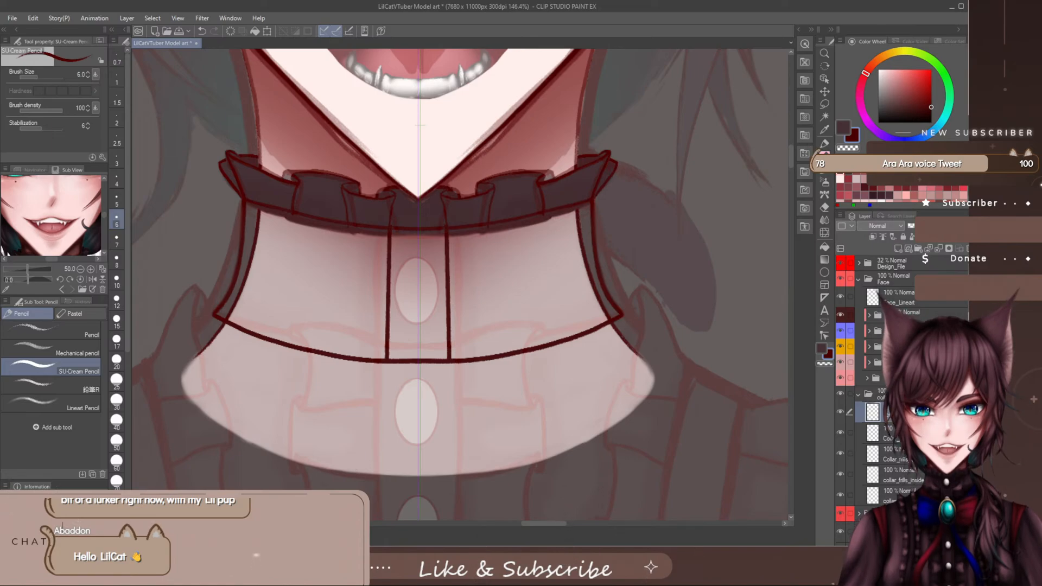
- Add a colour layer directly beneath the neckband line layer and rename it
click(899, 433)
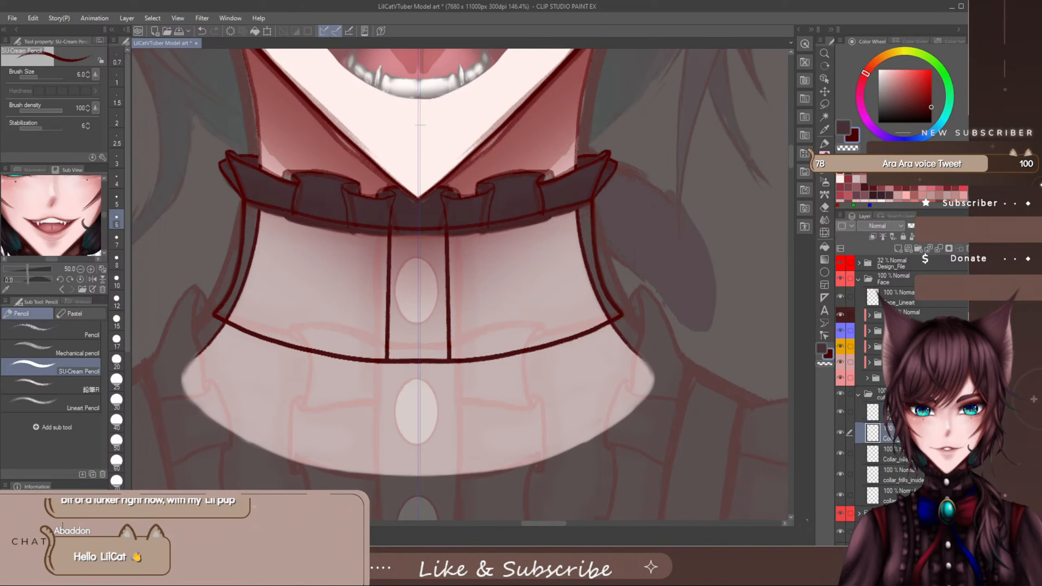
click(898, 248)
double_click(896, 437)
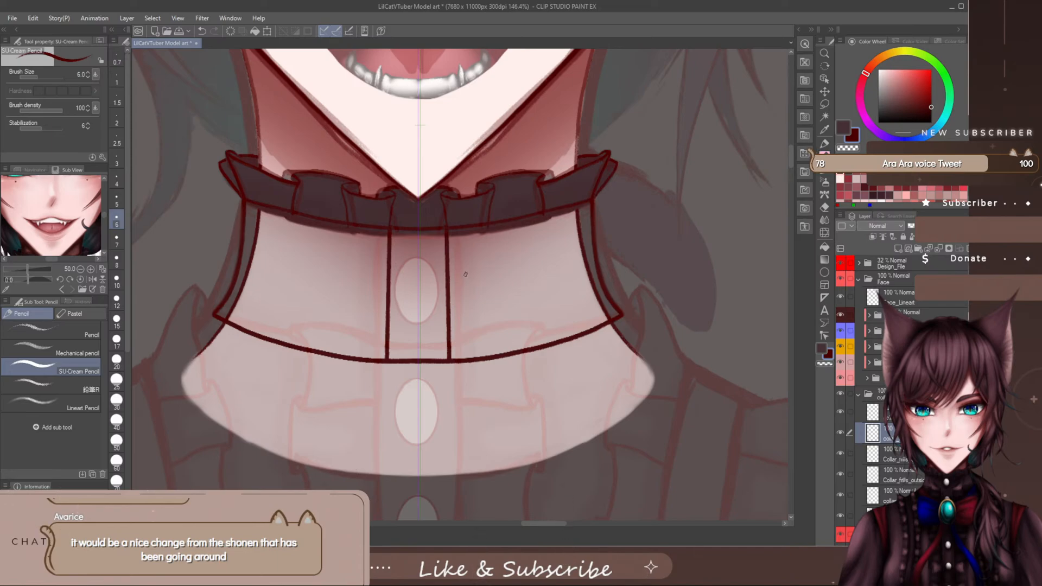
- Trace the neckband's upper, side and lower borders in dark plum with the staining marker at size 10
key(bracketright)
key(bracketleft)
click(845, 128)
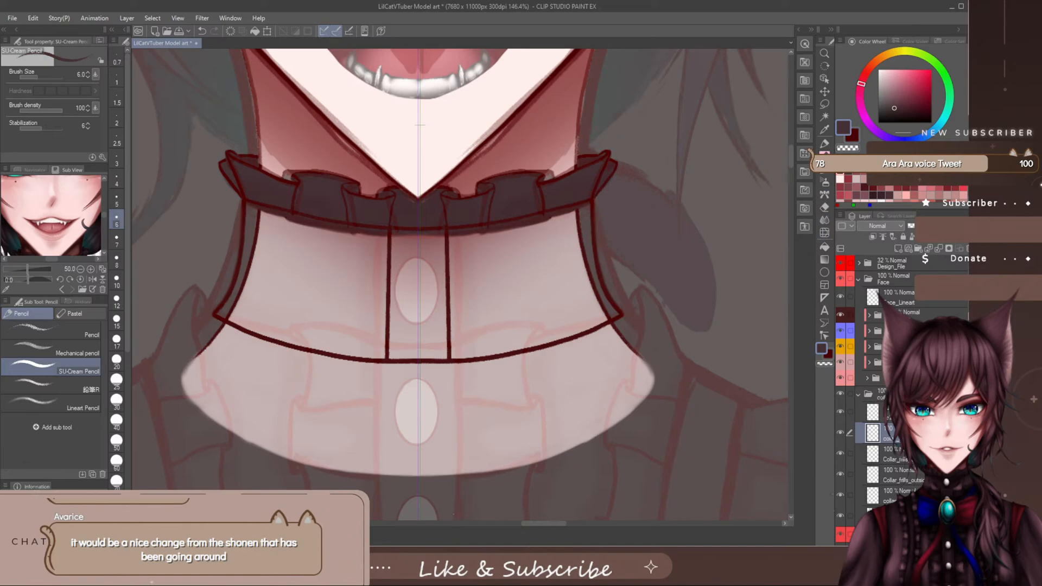
click(825, 143)
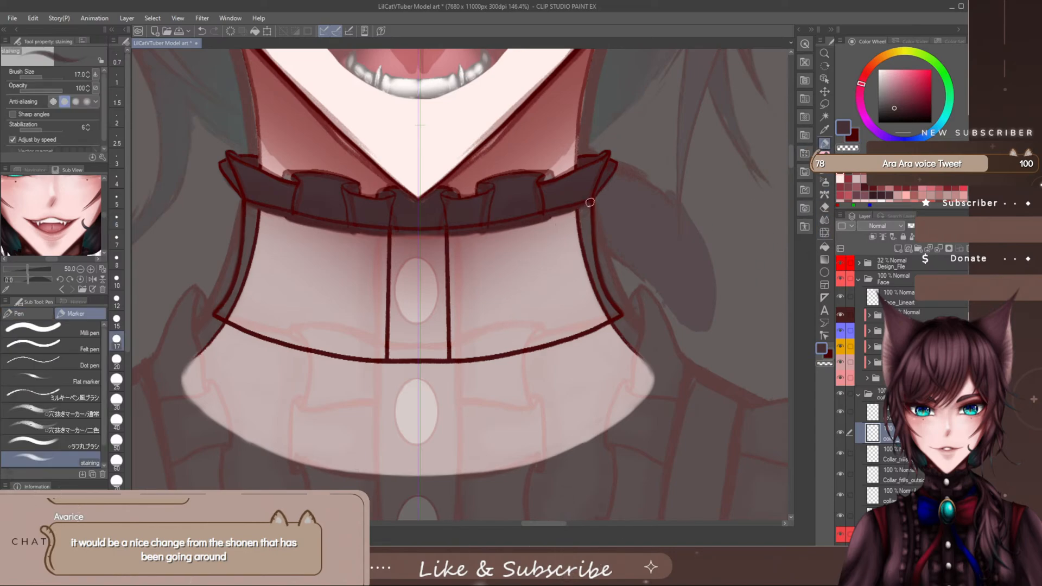
drag(590, 202, 467, 228)
key(ctrl+z)
key(bracketleft)
key(bracketleft)
key(bracketleft)
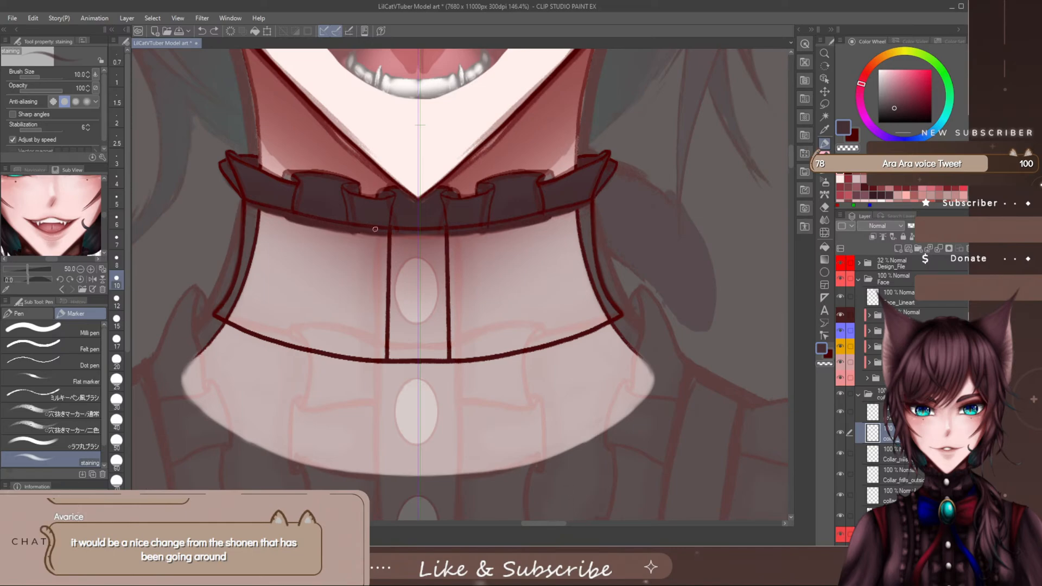
drag(422, 230, 422, 235)
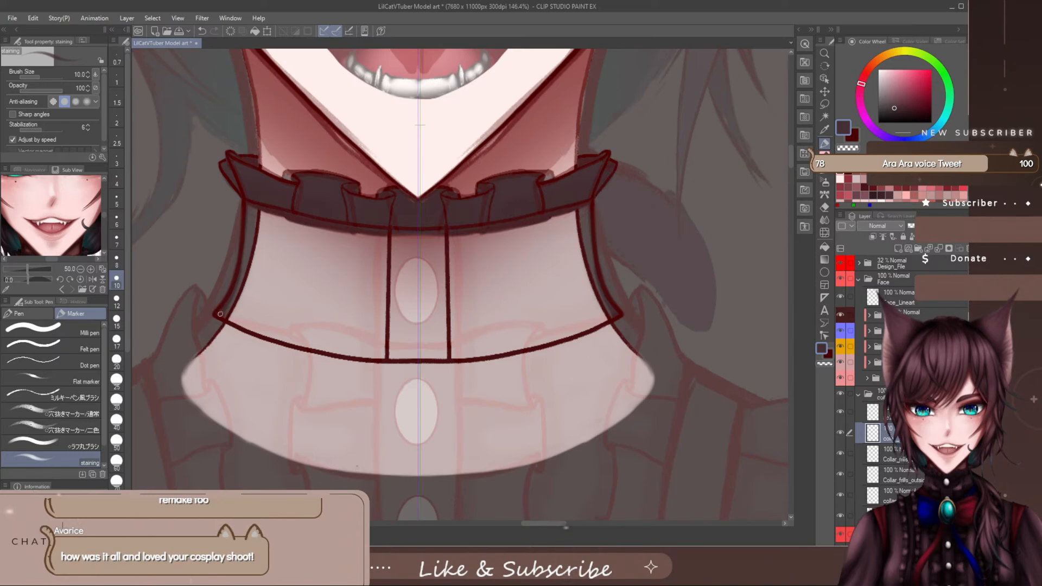
mouse_move(232, 322)
mouse_down()
mouse_move(335, 355)
mouse_move(422, 359)
mouse_up()
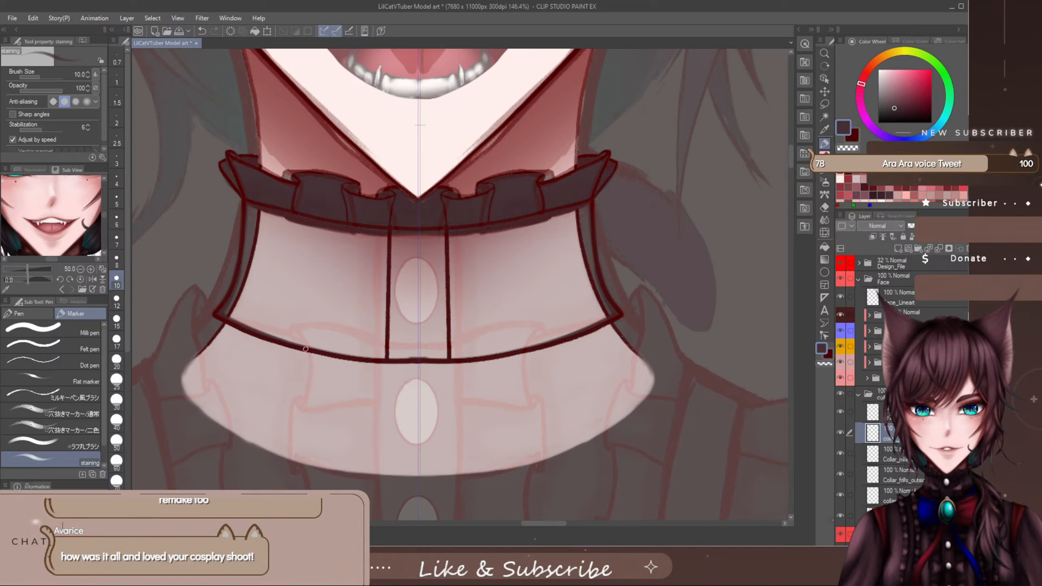
drag(306, 349, 365, 359)
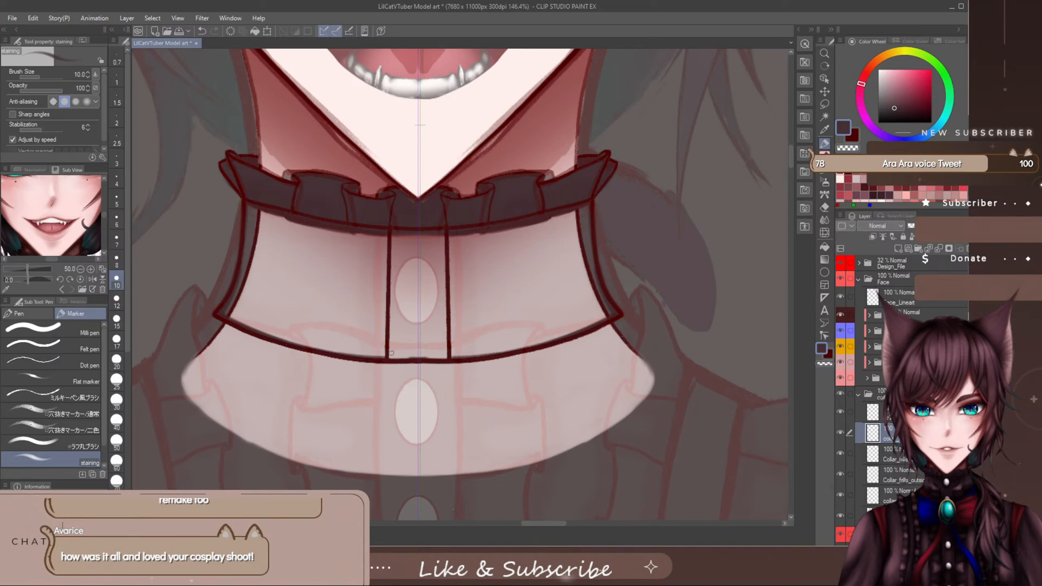
- Thicken the plum colour inside the neckband's side and lower borders with the staining marker at size 17
key(bracketright)
key(bracketright)
key(bracketright)
key(bracketright)
key(bracketright)
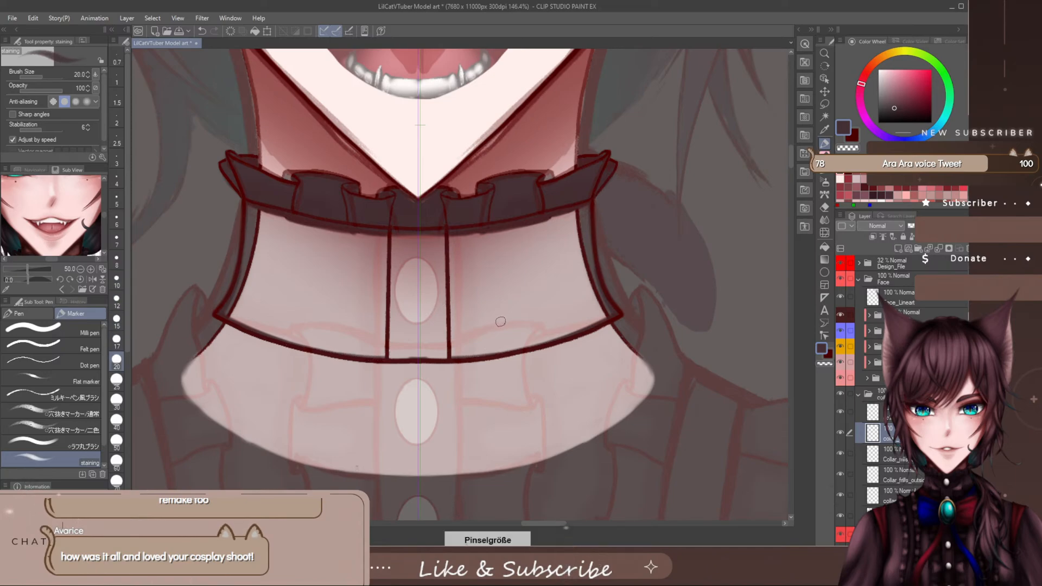
key(bracketleft)
key(bracketleft)
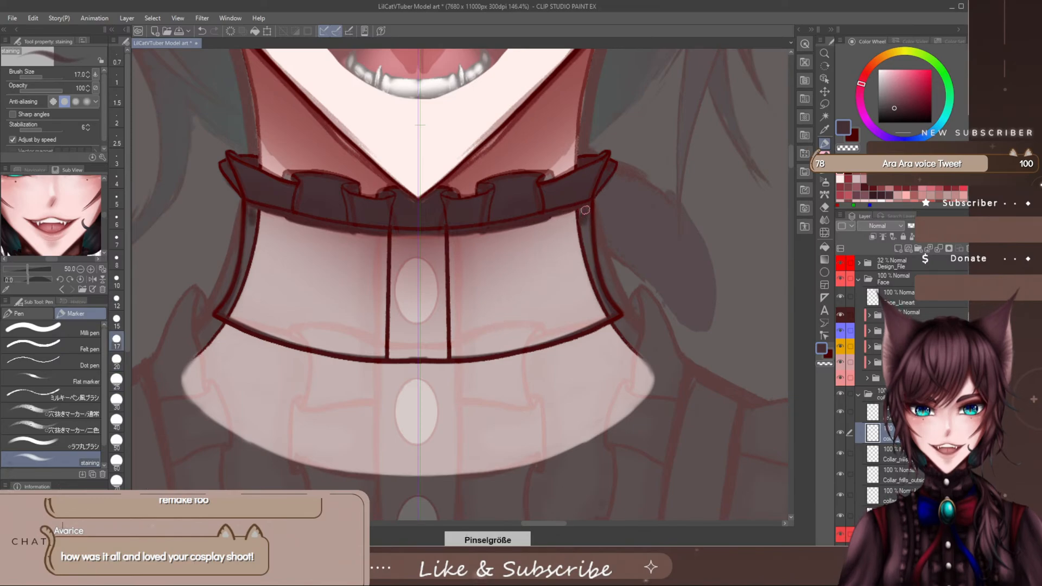
mouse_move(586, 218)
mouse_down()
mouse_move(590, 279)
mouse_move(608, 311)
mouse_move(614, 282)
mouse_move(589, 319)
mouse_move(606, 313)
mouse_move(576, 327)
mouse_move(612, 311)
mouse_move(543, 340)
mouse_move(566, 332)
mouse_move(417, 352)
mouse_move(522, 347)
mouse_up()
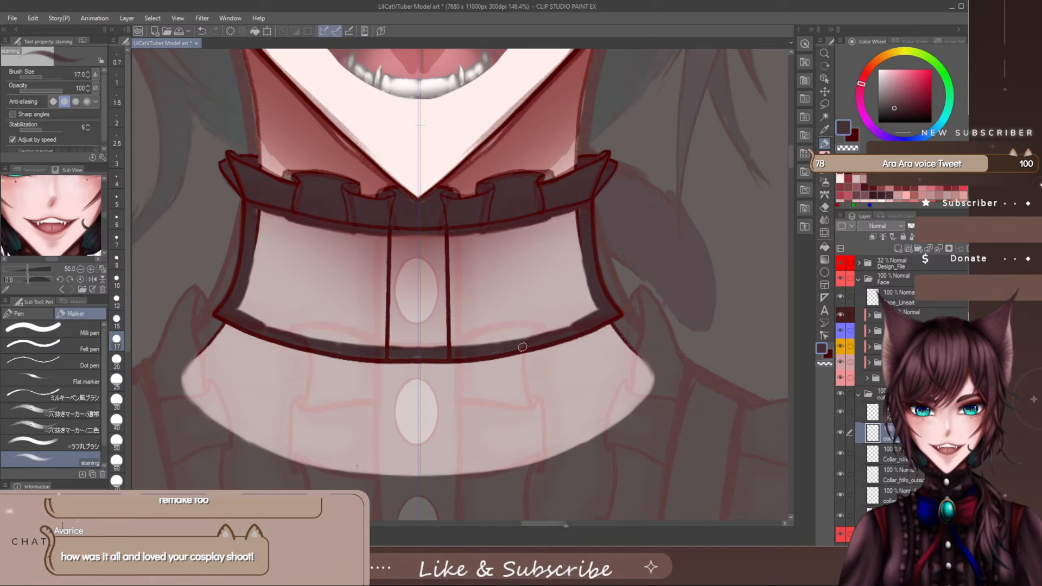
drag(588, 323, 421, 357)
drag(534, 329, 486, 342)
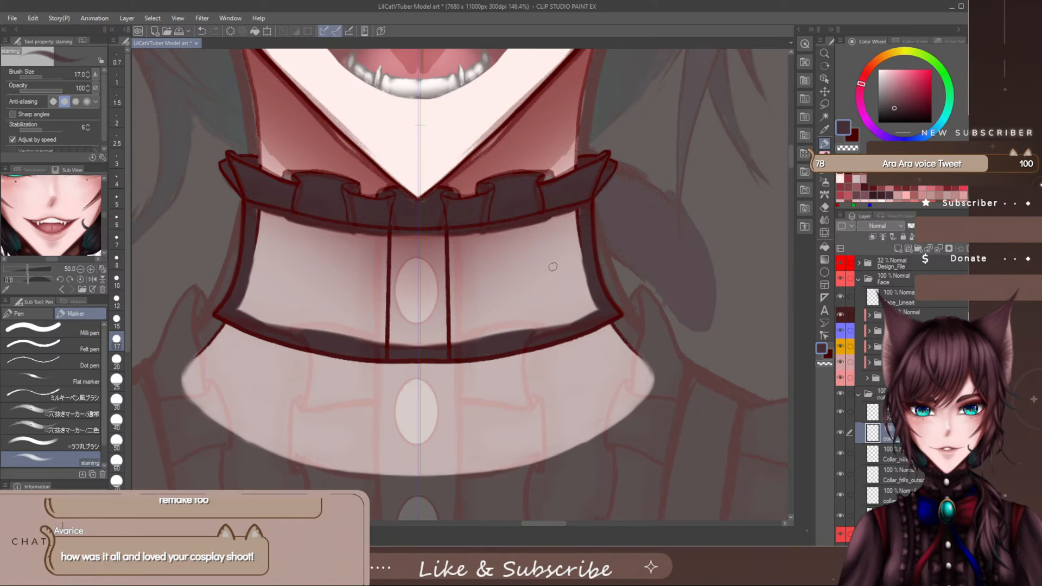
- Widen the plum colour beneath the neckband's upper edge at brush size 30 and hide the Design_File reference
key(bracketright)
key(bracketright)
key(bracketright)
mouse_move(575, 217)
mouse_down()
mouse_move(410, 242)
mouse_move(522, 240)
mouse_move(514, 243)
mouse_move(458, 241)
mouse_move(565, 221)
mouse_up()
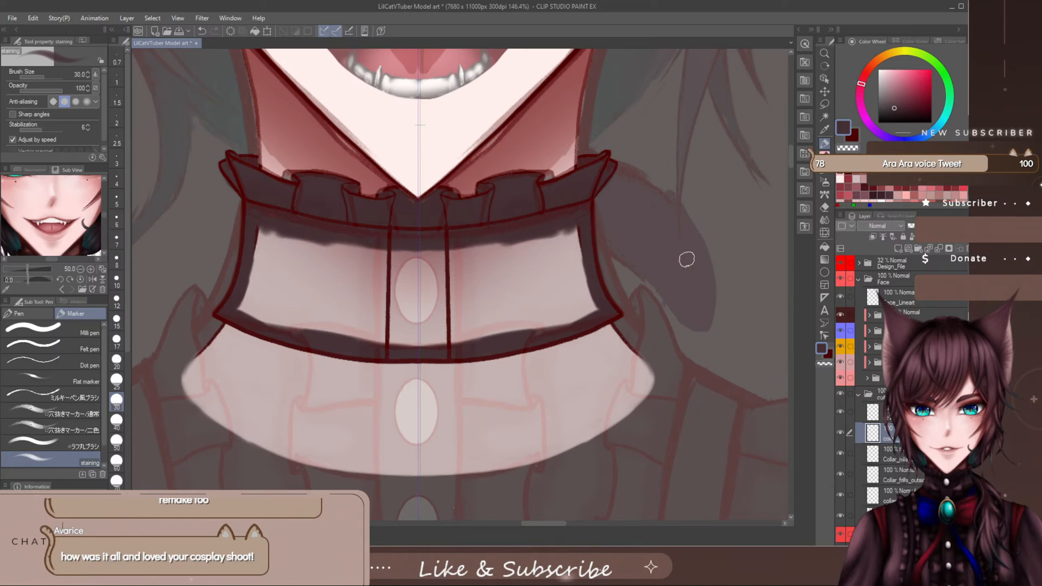
click(840, 265)
mouse_move(468, 250)
mouse_down()
mouse_move(518, 234)
mouse_move(453, 252)
mouse_up()
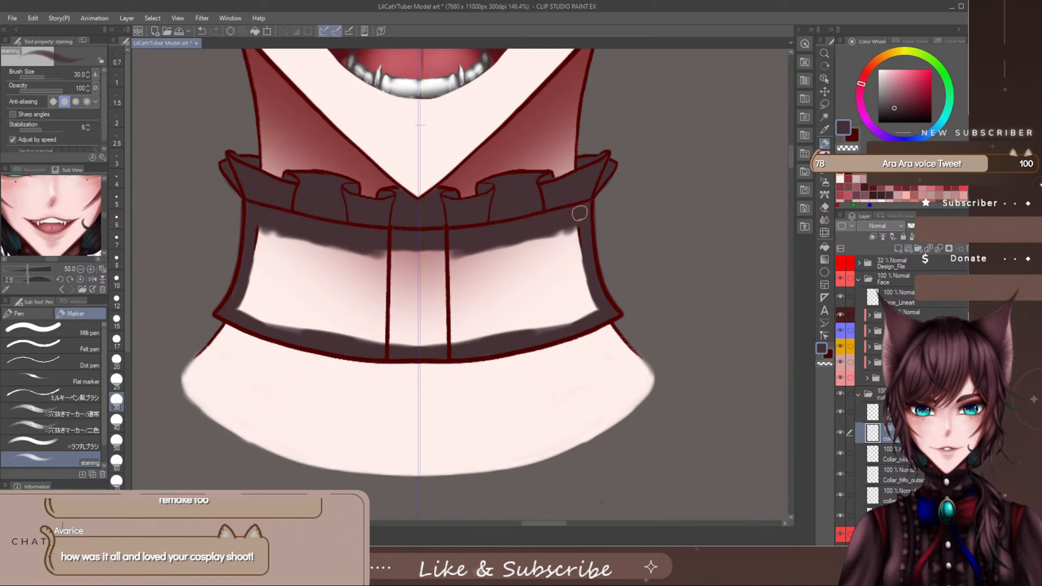
- Fill the neckband's remaining interior with plum, working inward from the sides at size 30 and finishing at size 60
mouse_move(571, 223)
mouse_down()
mouse_move(570, 276)
mouse_move(585, 262)
mouse_move(573, 316)
mouse_move(533, 295)
mouse_move(527, 322)
mouse_move(552, 333)
mouse_move(578, 310)
mouse_move(589, 315)
mouse_move(583, 279)
mouse_move(576, 343)
mouse_move(581, 312)
mouse_move(485, 349)
mouse_move(457, 343)
mouse_move(459, 330)
mouse_move(494, 330)
mouse_move(530, 300)
mouse_up()
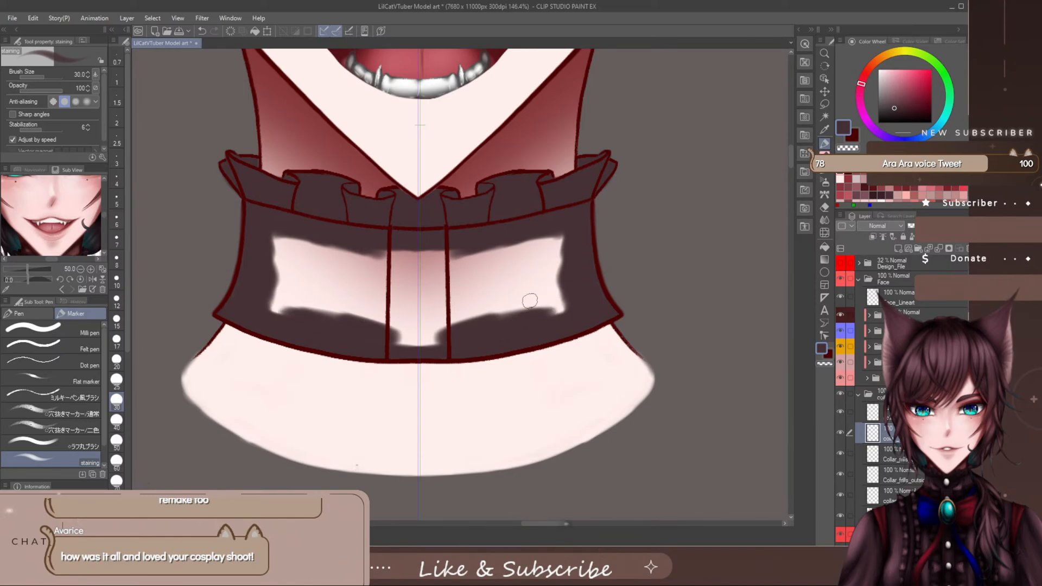
key(])
key(])
key(])
mouse_move(533, 265)
mouse_down()
mouse_move(525, 298)
mouse_move(539, 299)
mouse_move(555, 243)
mouse_move(557, 323)
mouse_move(555, 242)
mouse_move(432, 248)
mouse_move(415, 260)
mouse_move(451, 276)
mouse_move(557, 269)
mouse_move(540, 245)
mouse_move(524, 247)
mouse_move(521, 305)
mouse_move(449, 325)
mouse_up()
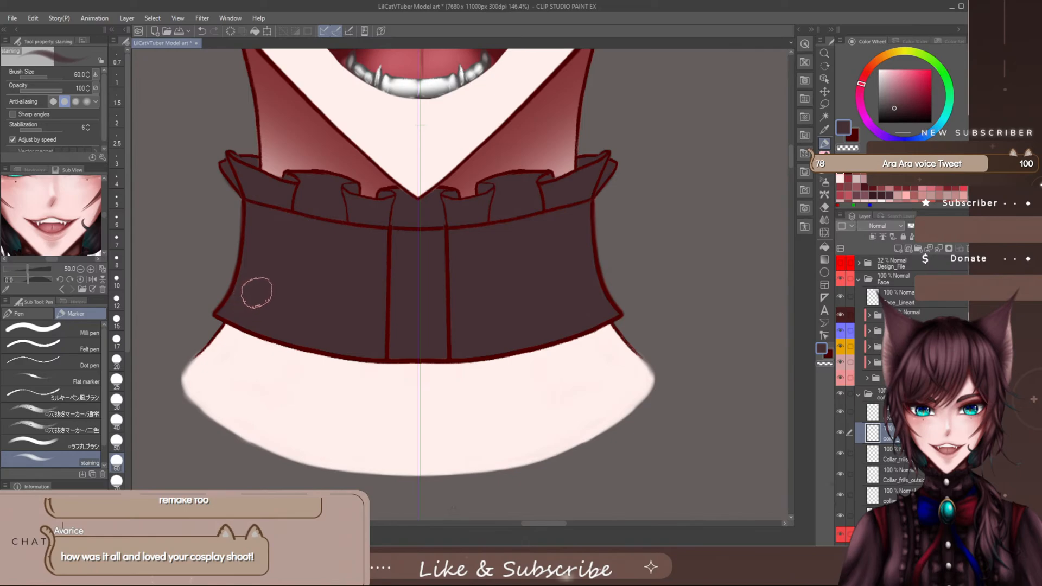
- Hide the collar ruffle layers, save the file, and touch up the neckband colour's lower corner with the Milli pen at size 15
key(bracketleft)
key(bracketleft)
key(bracketleft)
key(bracketleft)
key(bracketleft)
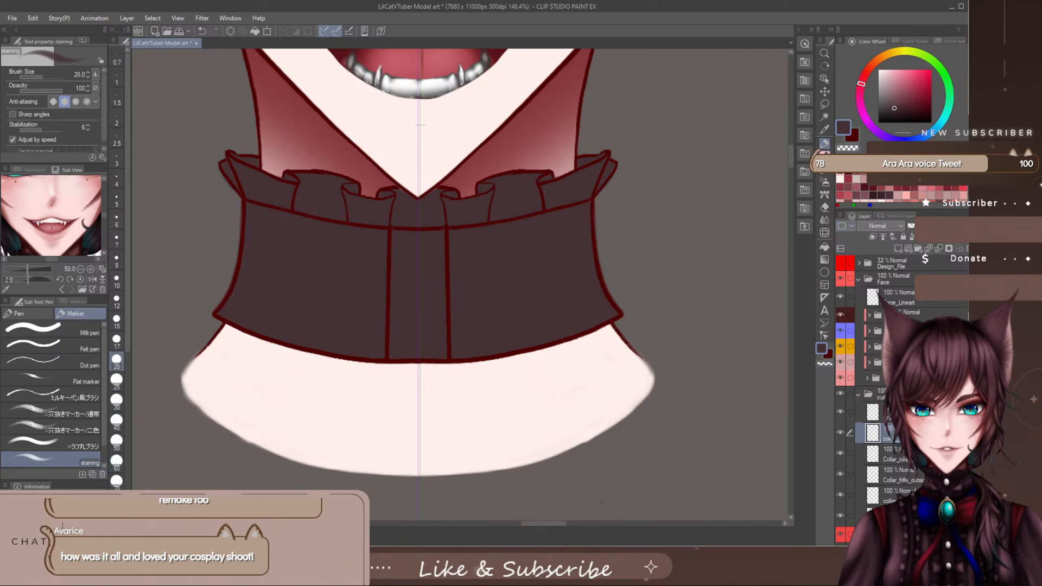
click(65, 329)
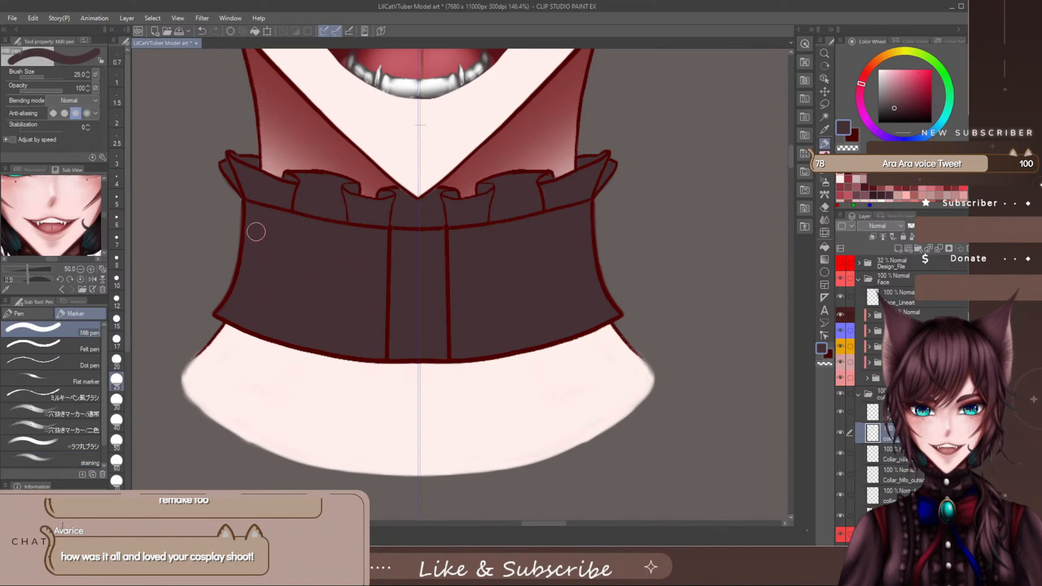
key(bracketleft)
key(bracketleft)
key(bracketleft)
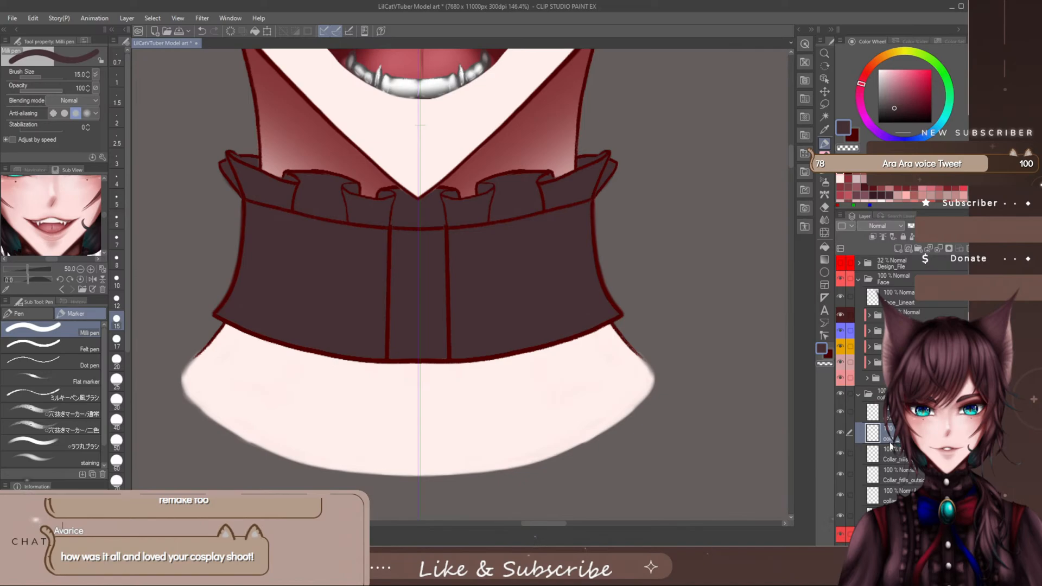
drag(839, 457, 839, 513)
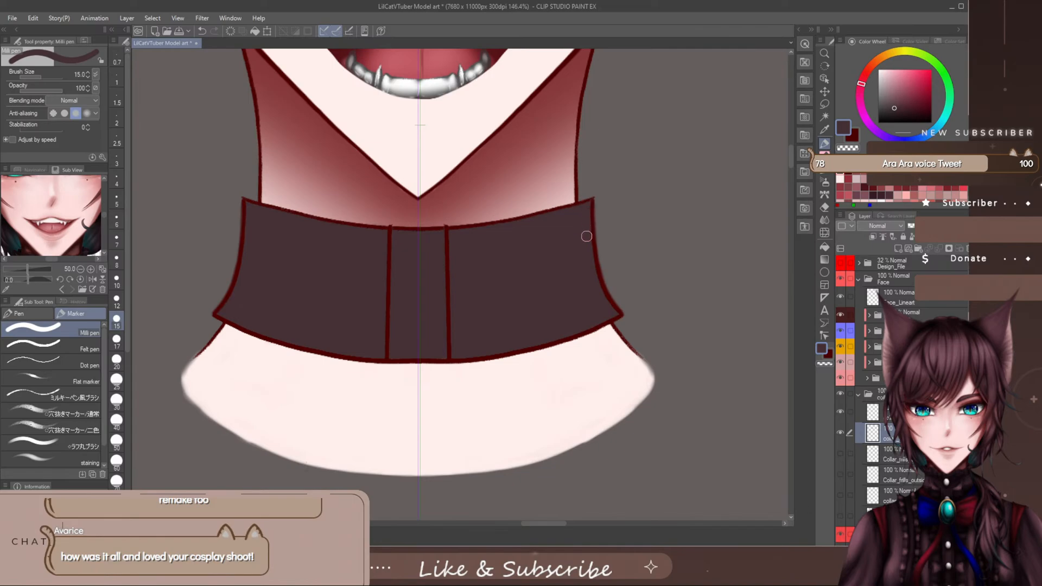
key(ctrl+s)
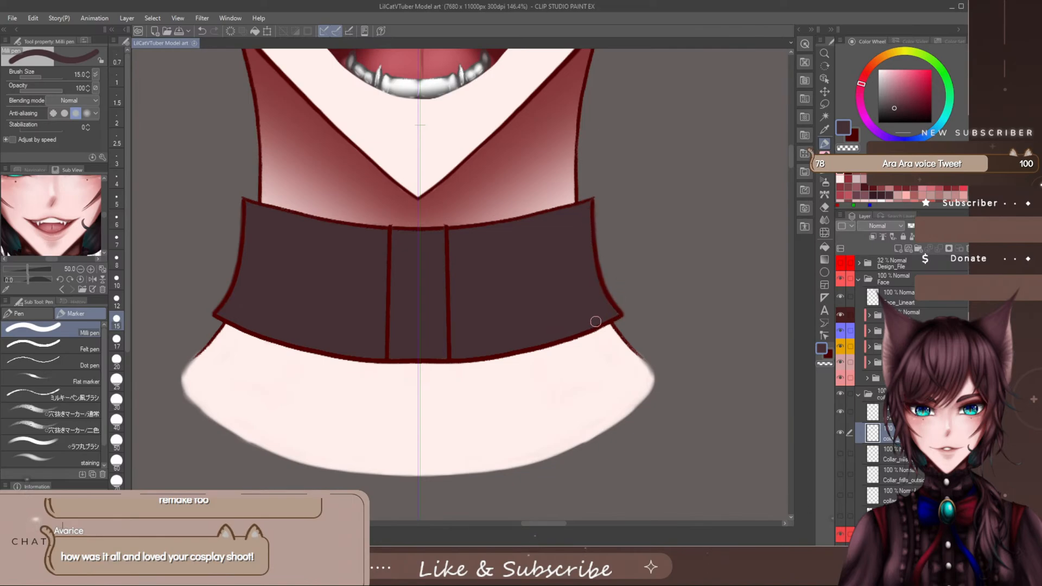
drag(613, 312, 587, 325)
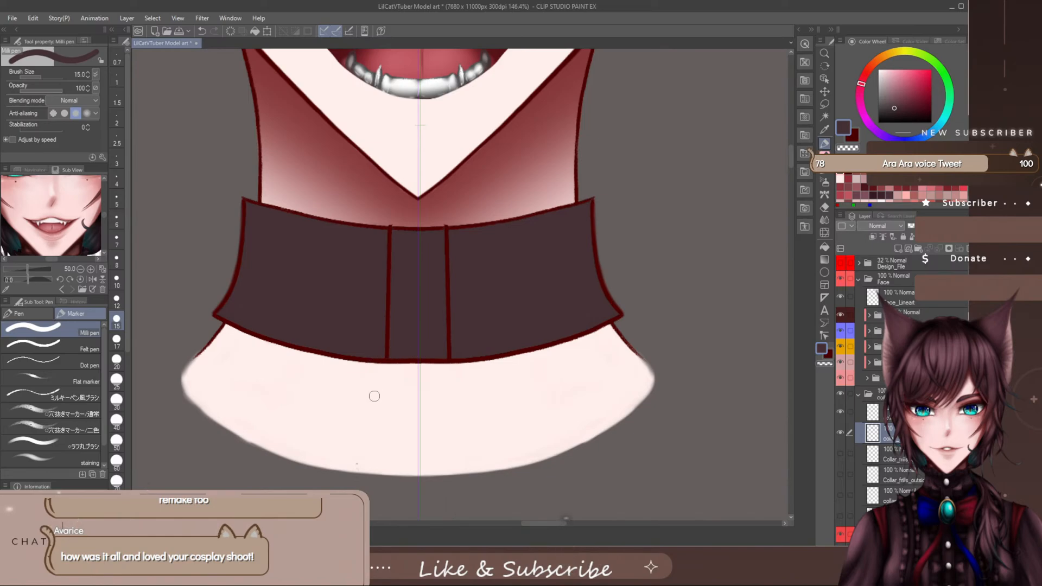
- Make the collar ruffle layers visible again and check the coloured collar against the whole head
click(839, 453)
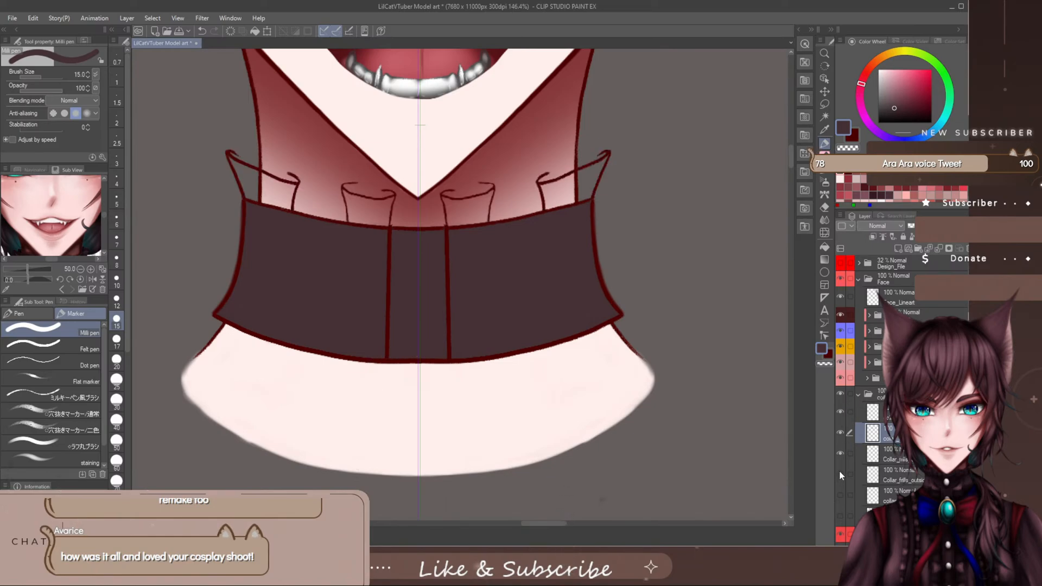
click(840, 474)
click(840, 494)
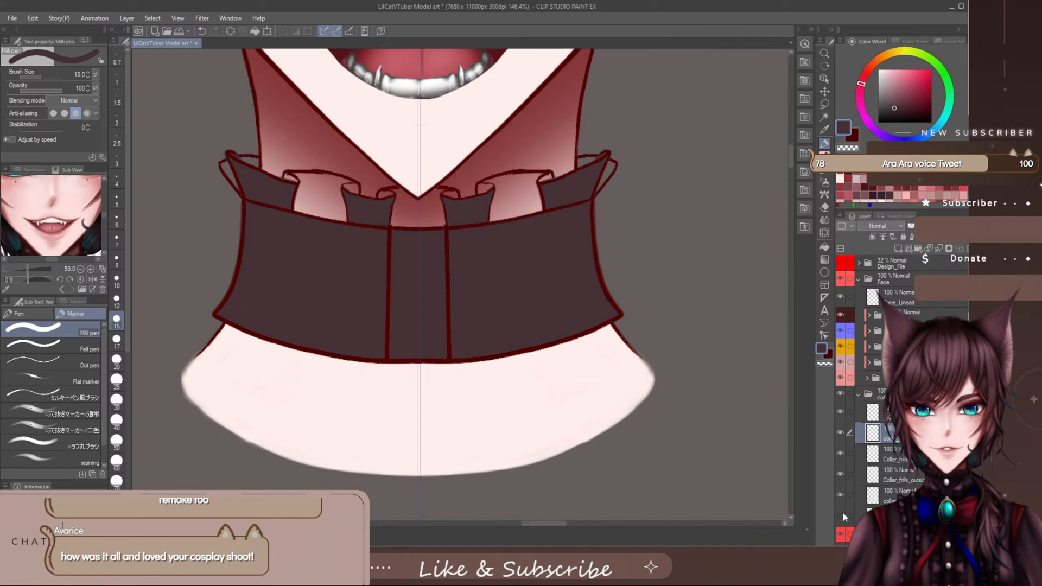
click(842, 514)
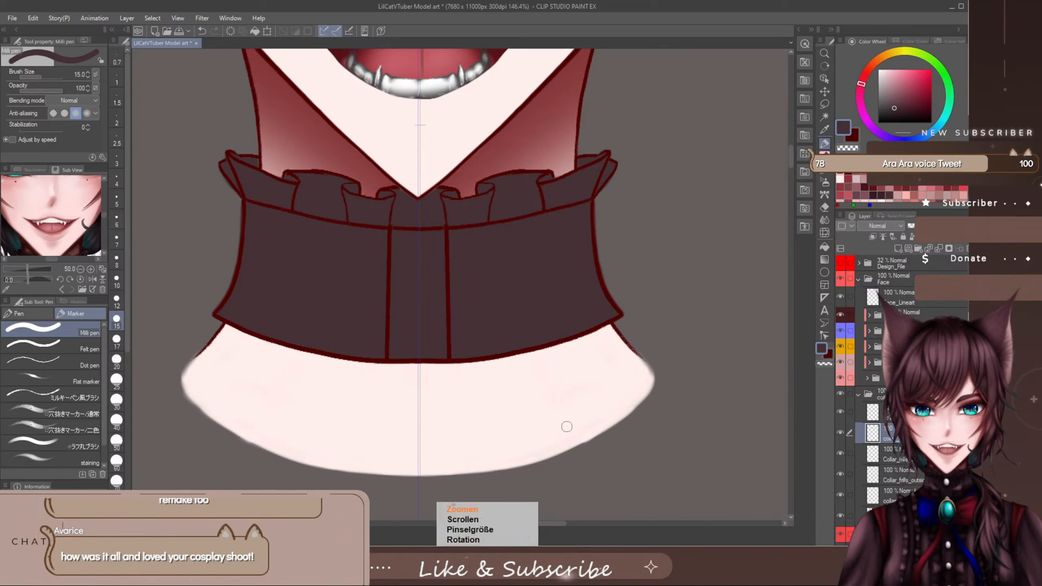
scroll(567, 427, down, 8)
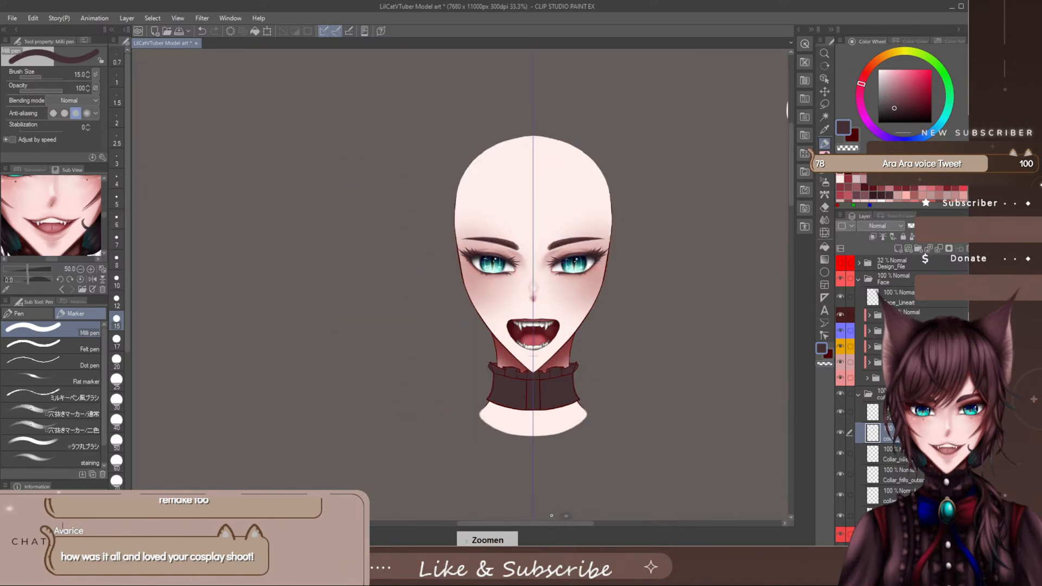
drag(559, 526, 572, 526)
drag(790, 152, 792, 168)
drag(584, 523, 587, 527)
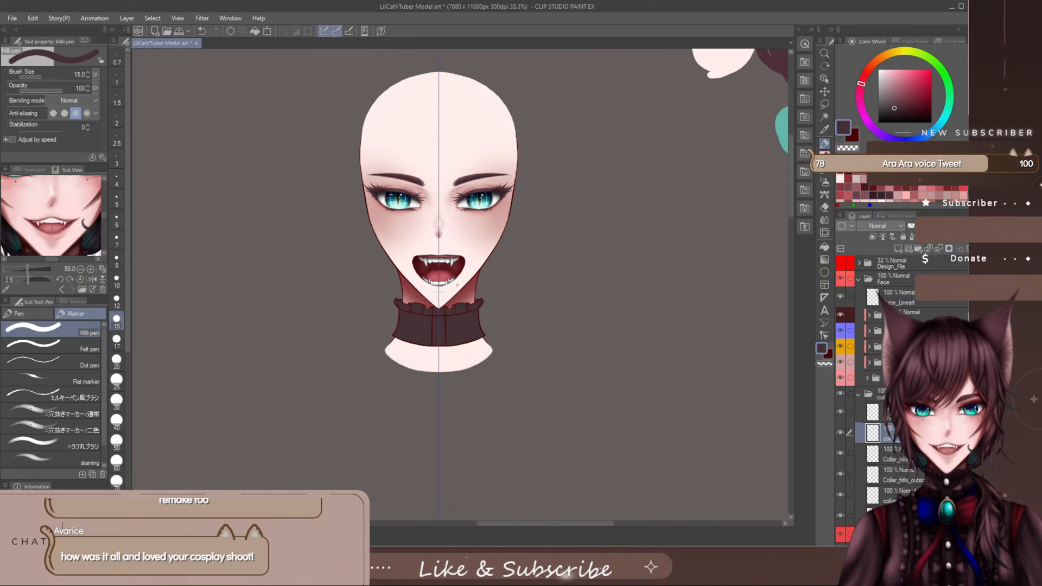
scroll(457, 301, up, 3)
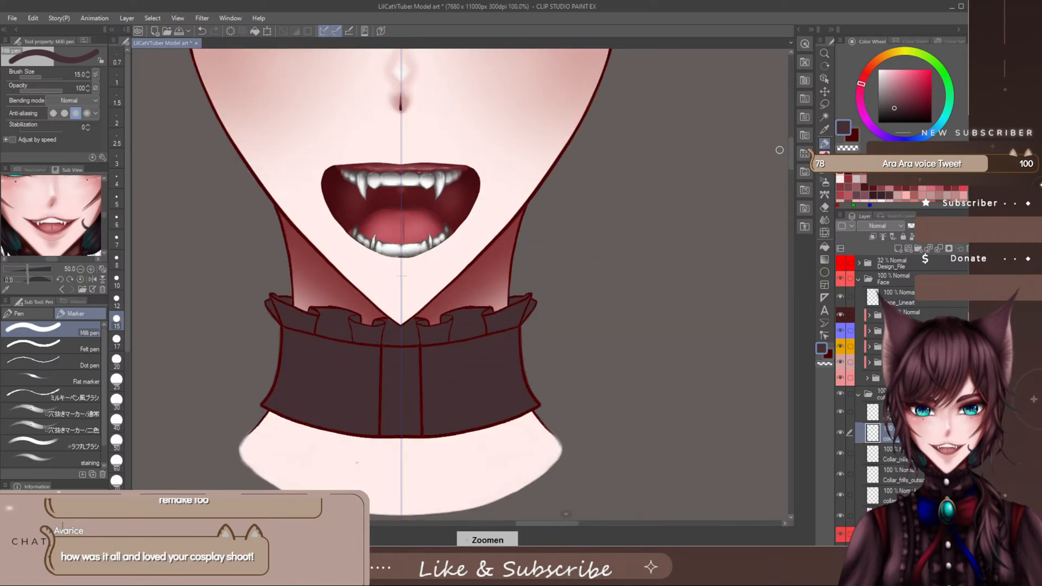
drag(791, 159, 791, 176)
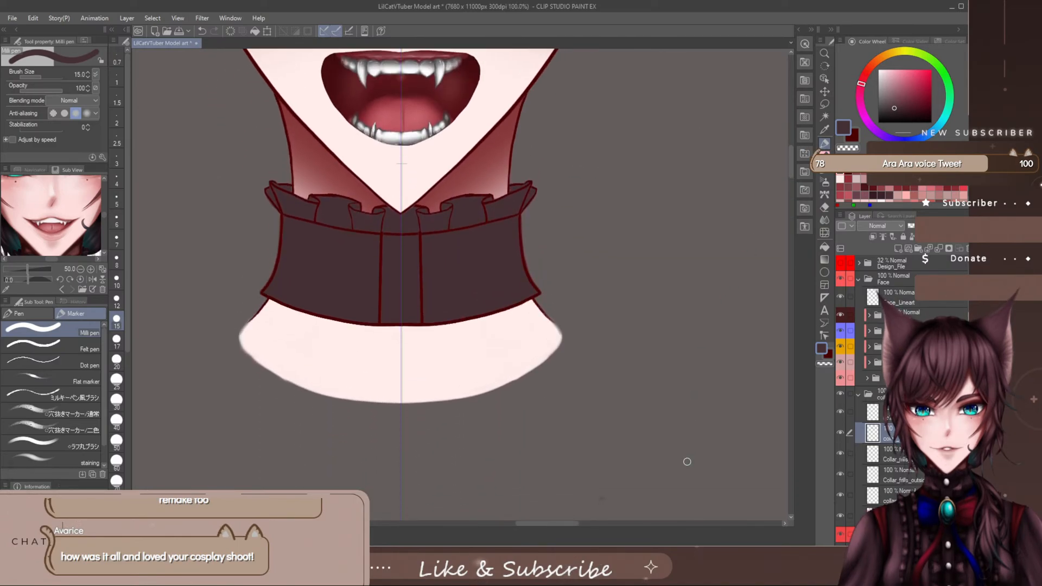
- Show the Design_File reference, collapse the collar folder and set its palette colour to Purple
click(840, 263)
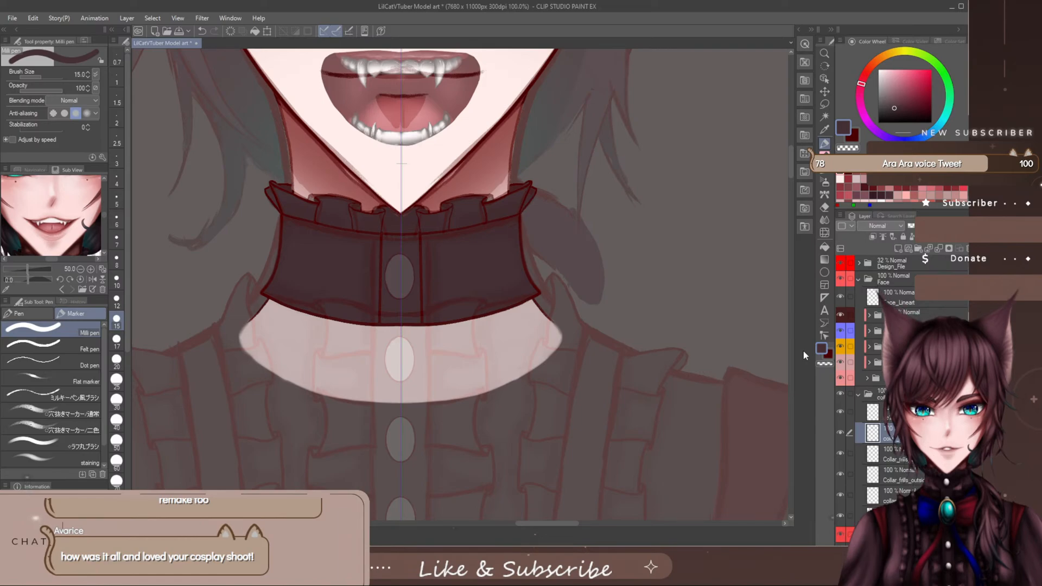
click(858, 395)
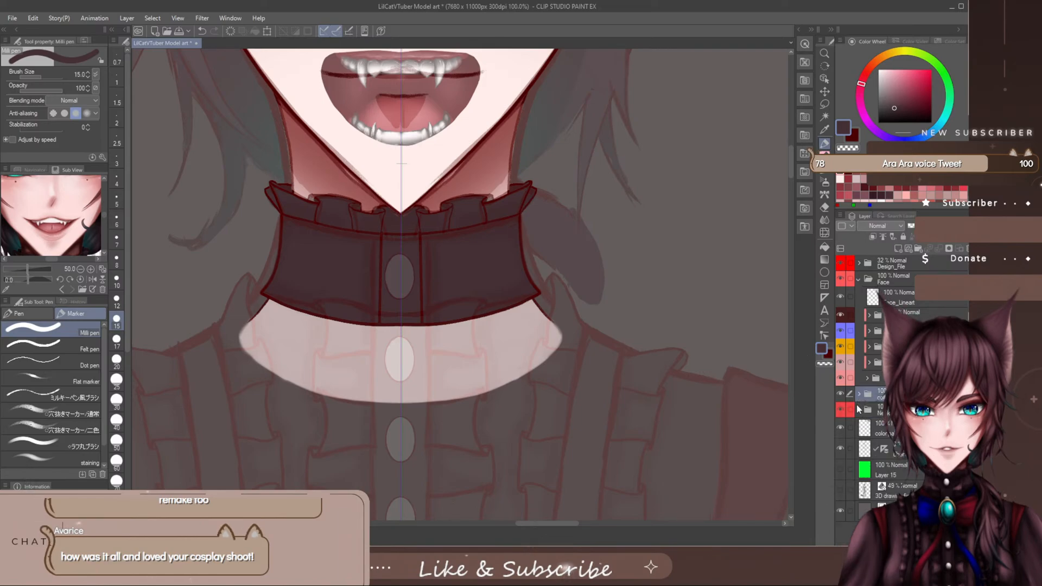
click(850, 227)
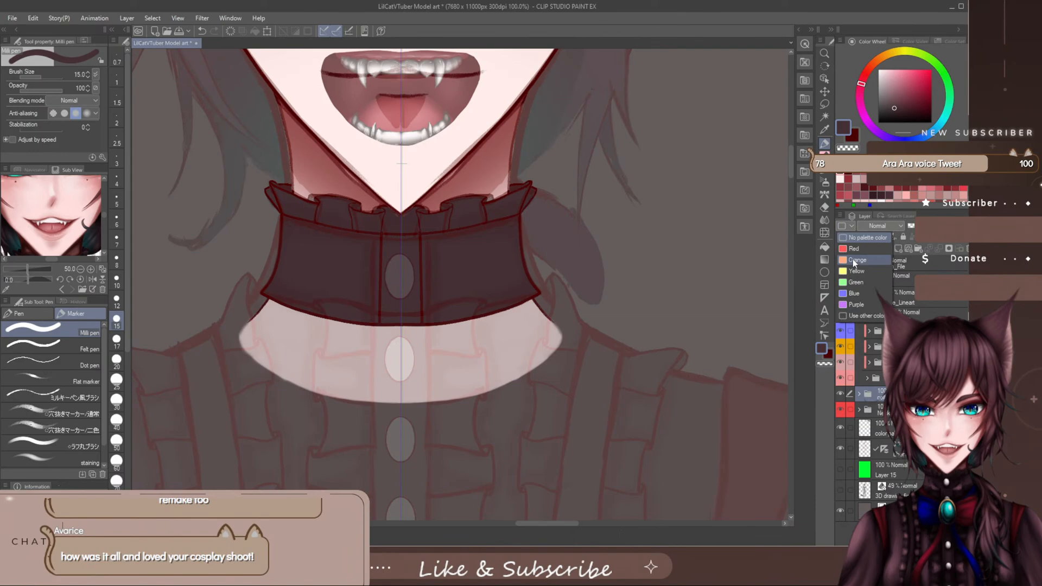
click(861, 293)
click(851, 227)
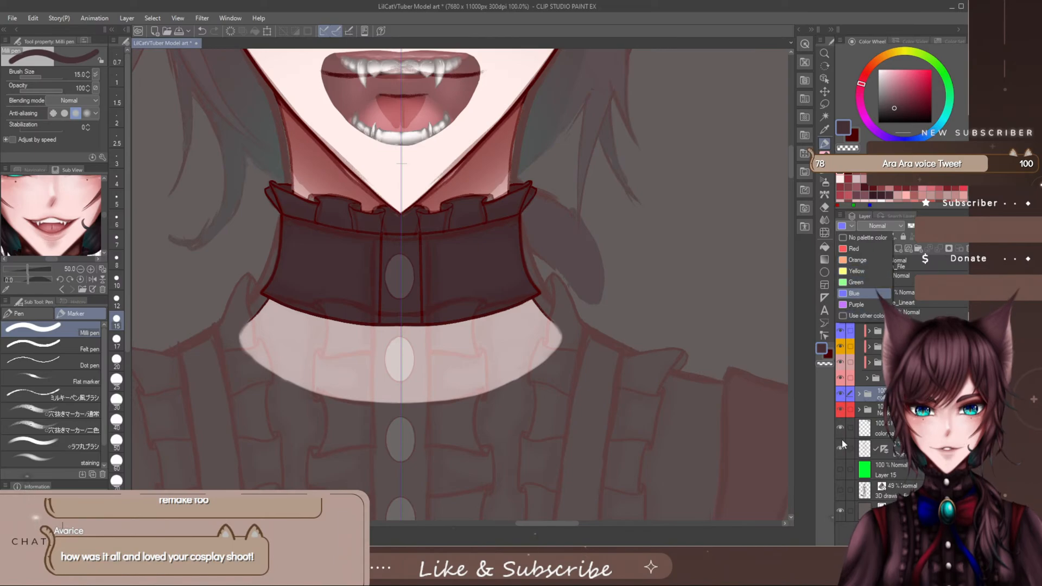
click(860, 305)
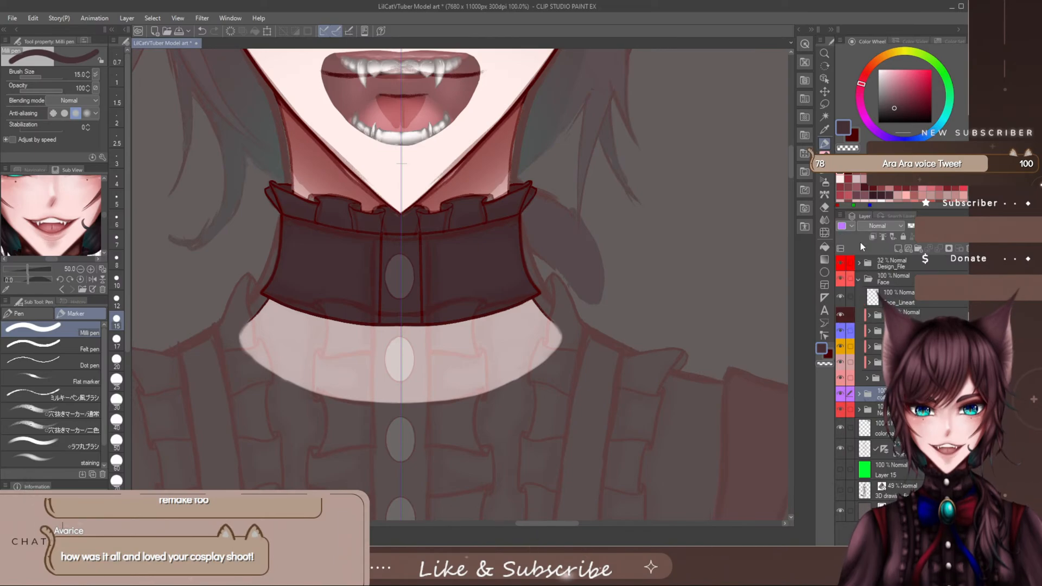
click(851, 227)
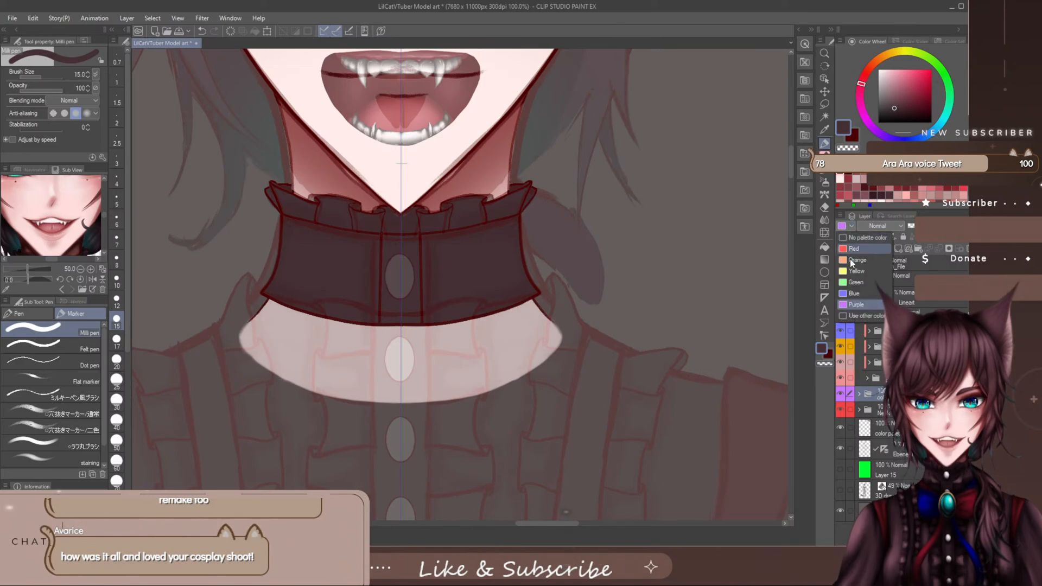
click(883, 398)
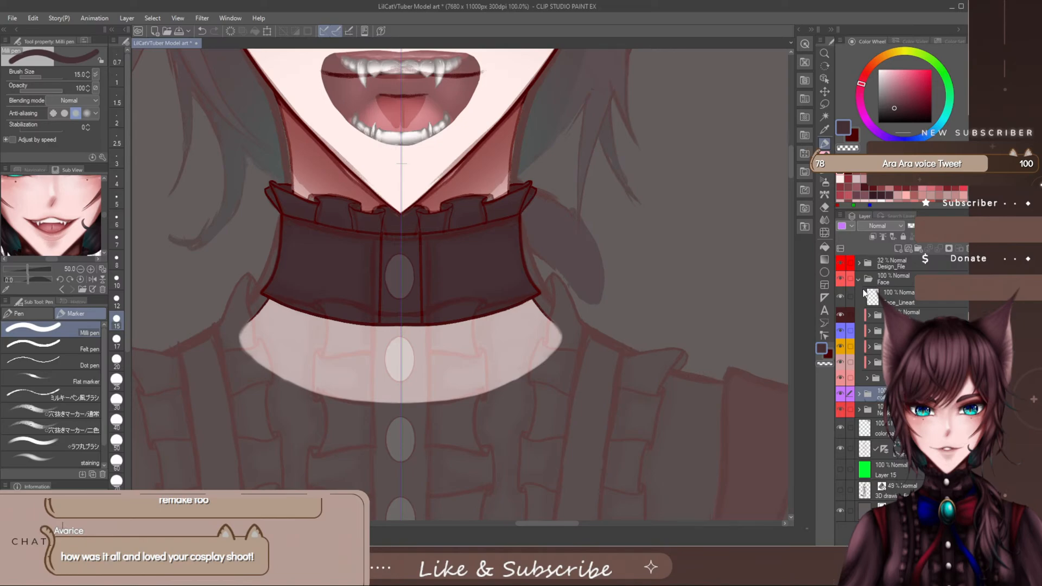
- Examine the blouse, sleeves and corset of the Design_File reference below the coloured collar
drag(556, 523, 549, 523)
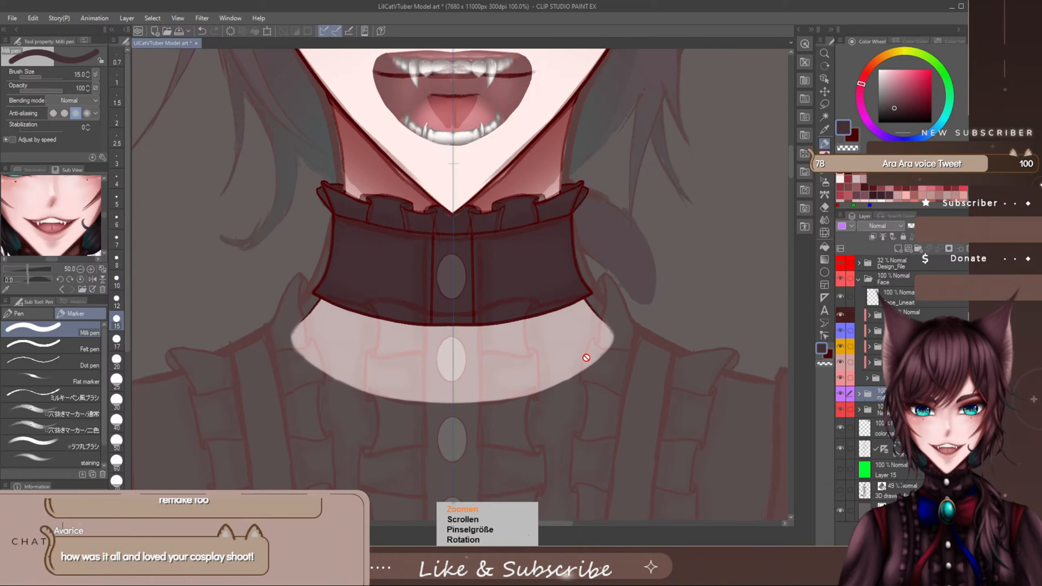
scroll(586, 354, down, 4)
drag(790, 162, 788, 199)
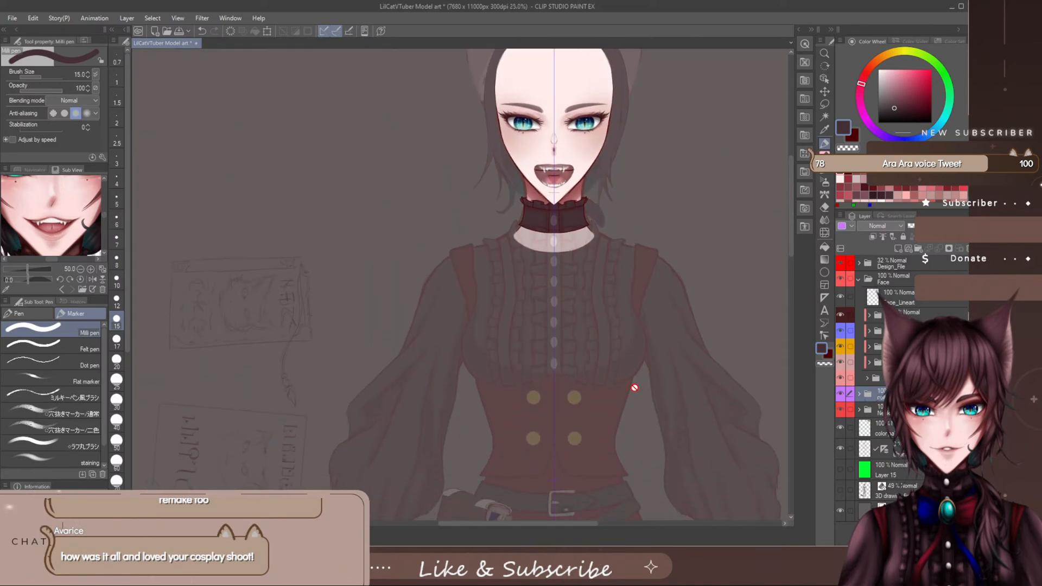
drag(559, 524, 598, 532)
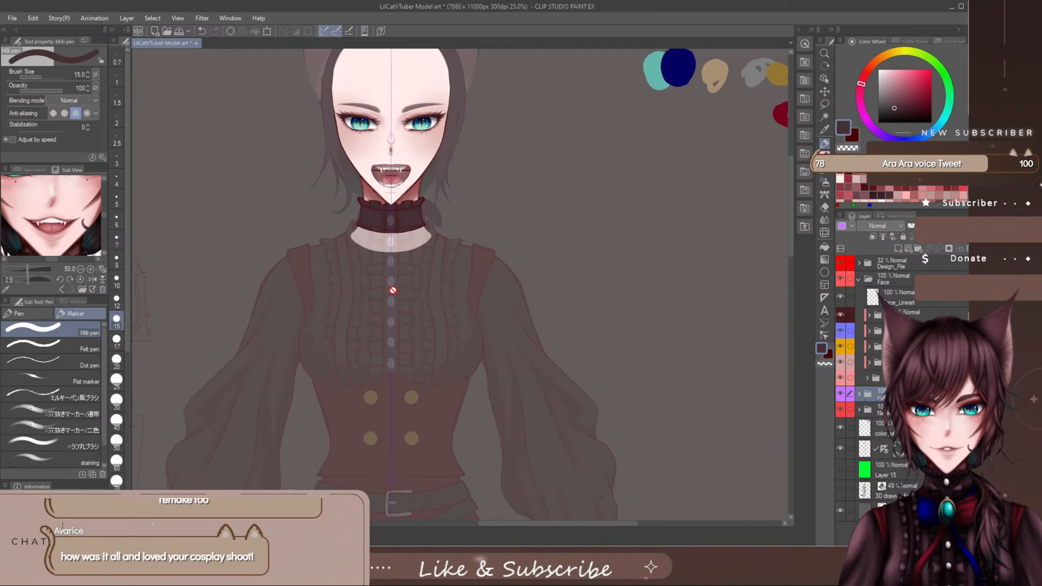
scroll(372, 283, up, 3)
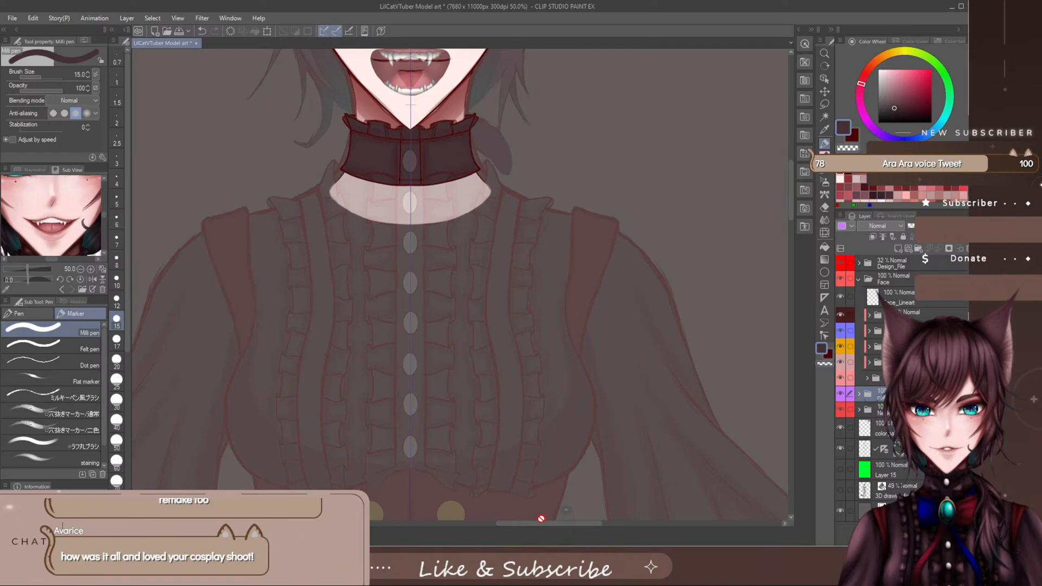
drag(543, 524, 539, 524)
drag(792, 183, 790, 177)
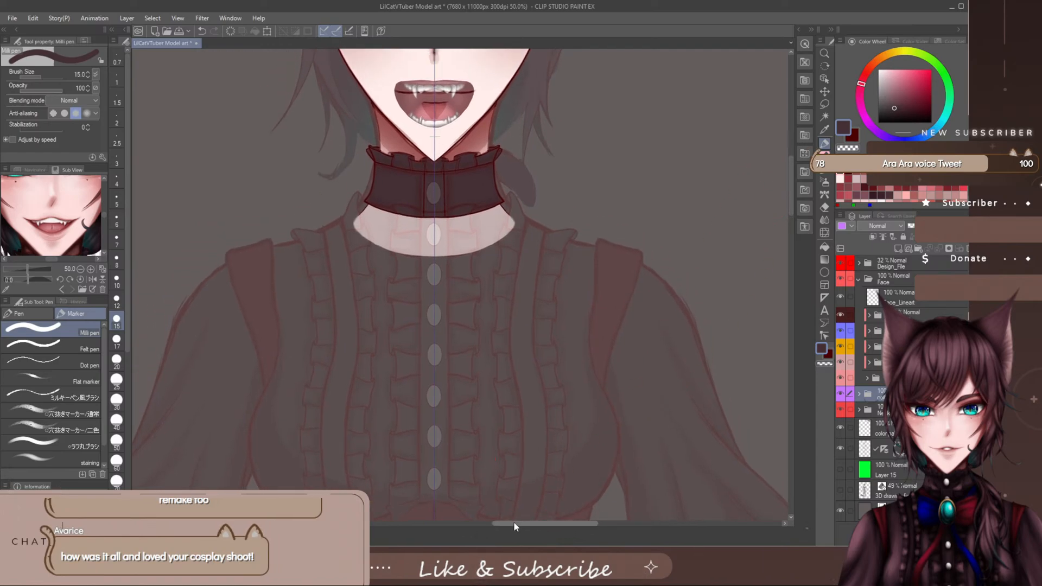
drag(790, 172, 790, 179)
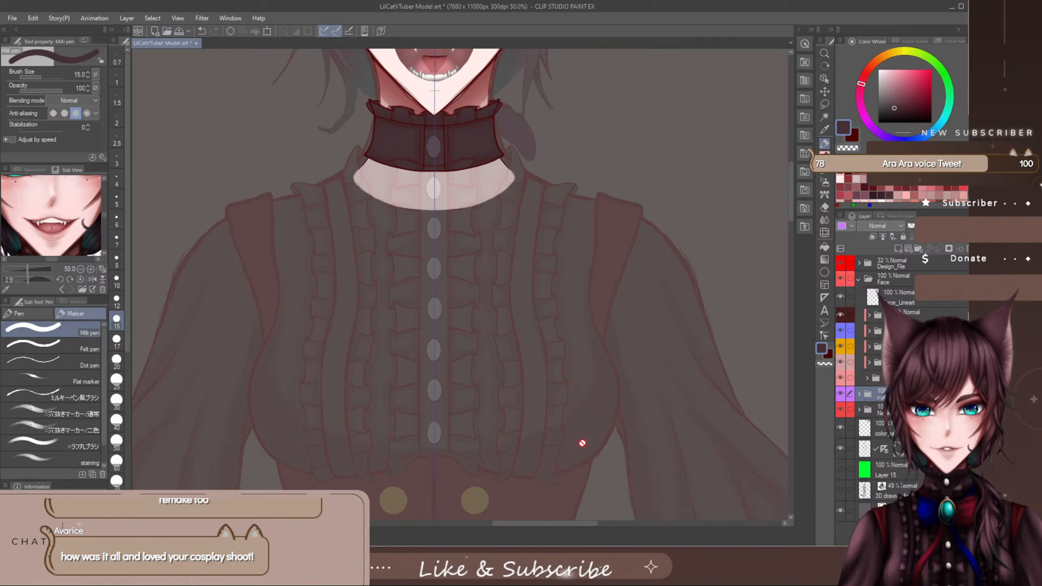
- Add a new raster layer for the blouse, move the purple collar folder into the Face folder above it, and select the new layer
click(898, 248)
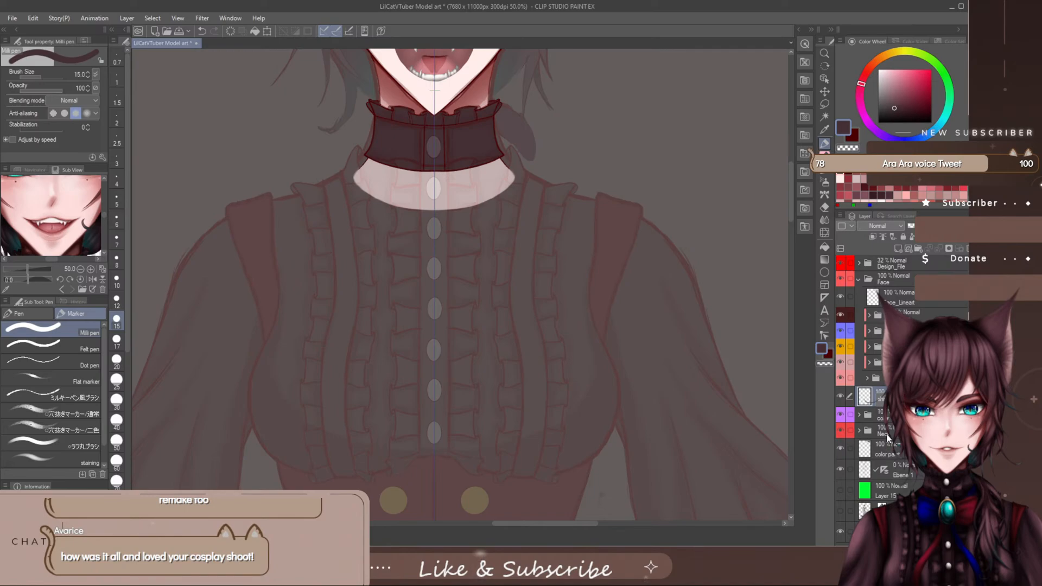
drag(875, 415, 875, 386)
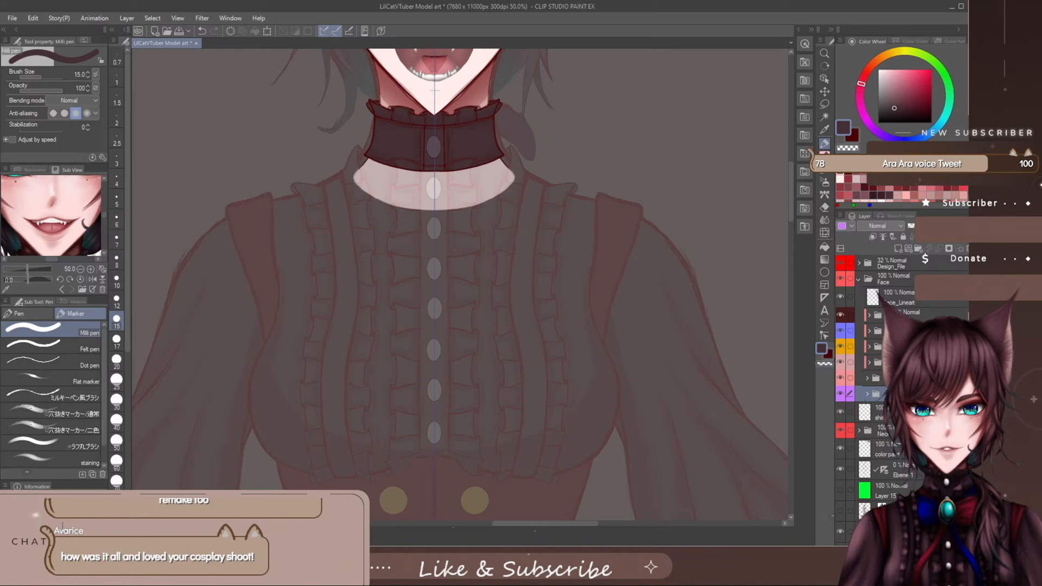
click(878, 413)
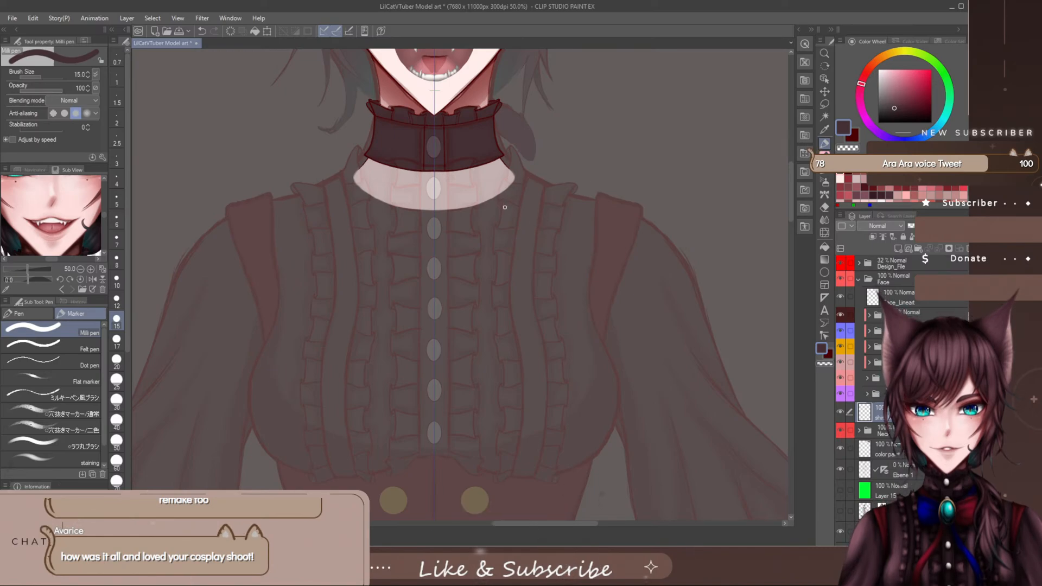
- Outline the blouse's neckline under the neckband and both shoulder slopes in plum with the Milli pen at size 40, checking the collar folder's visibility
key(bracketright)
key(bracketright)
key(bracketright)
key(bracketright)
key(bracketright)
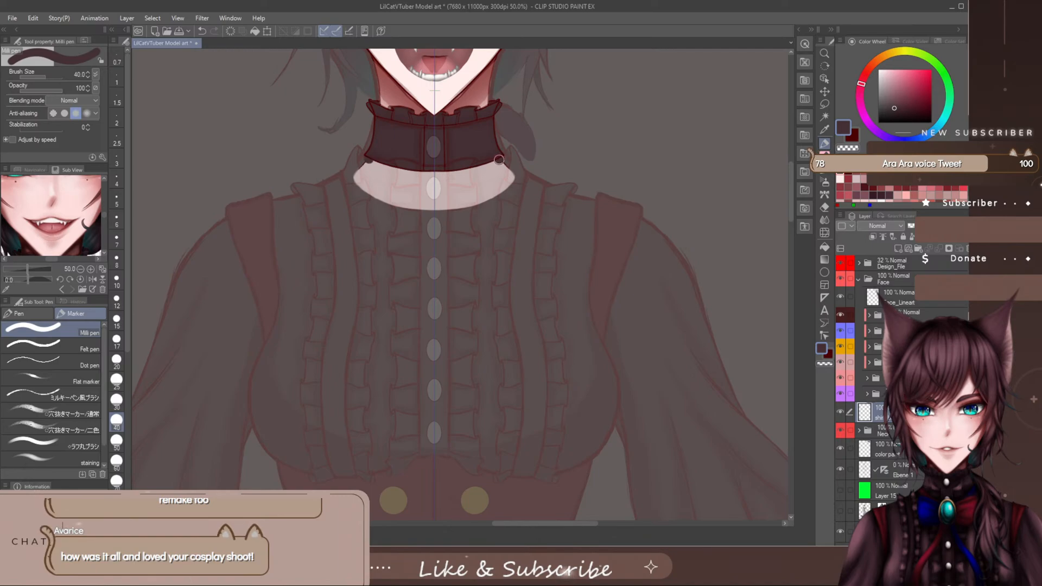
drag(498, 160, 437, 172)
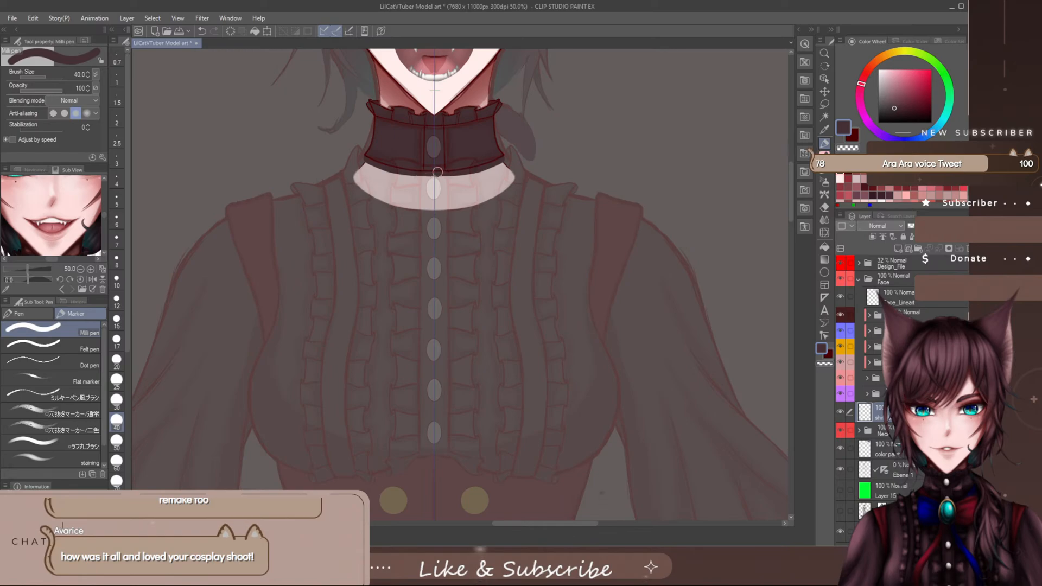
click(841, 394)
click(842, 395)
drag(503, 163, 598, 203)
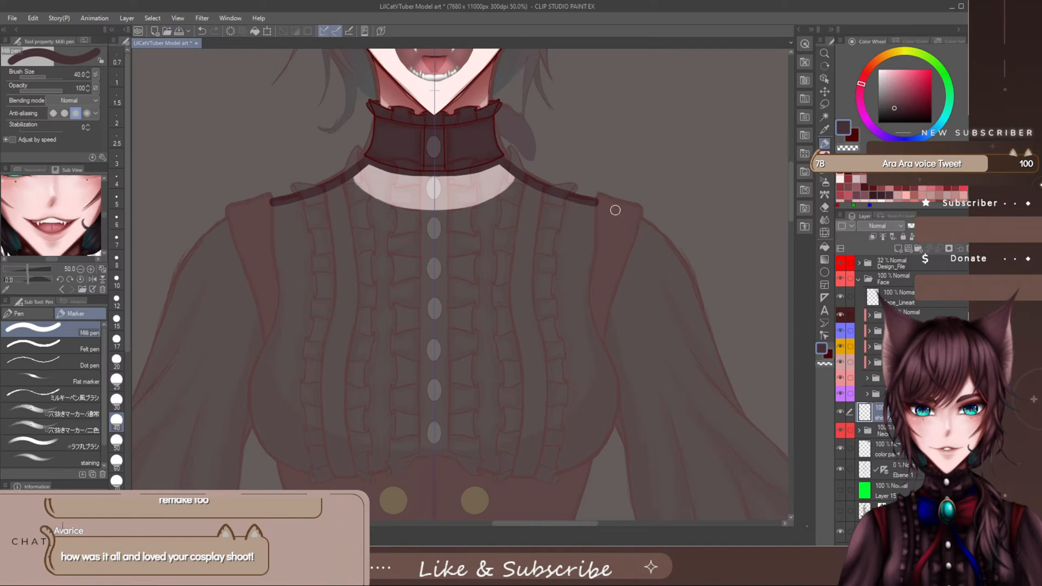
drag(621, 212, 594, 201)
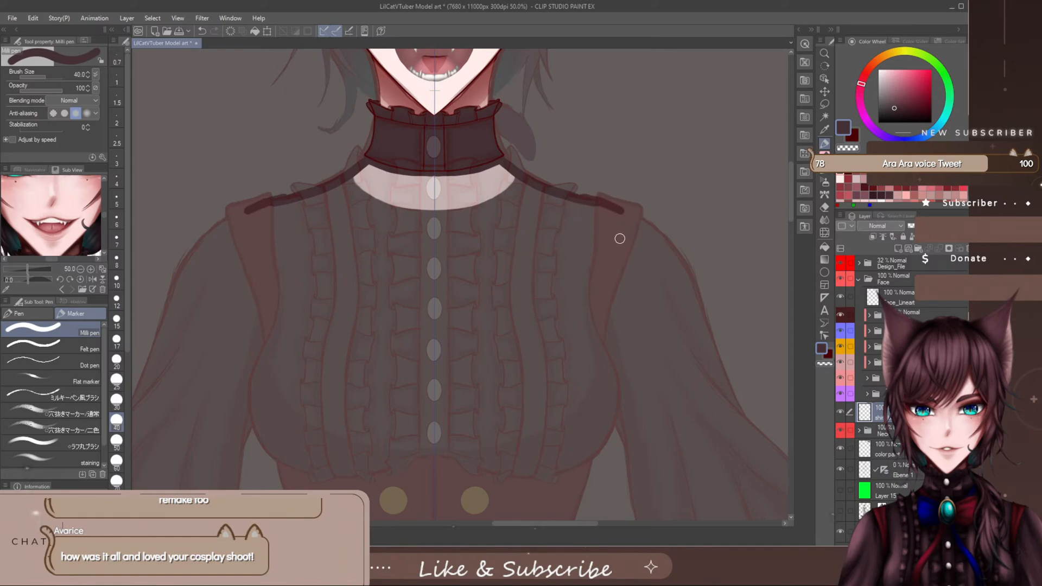
key(e)
key(ctrl+z)
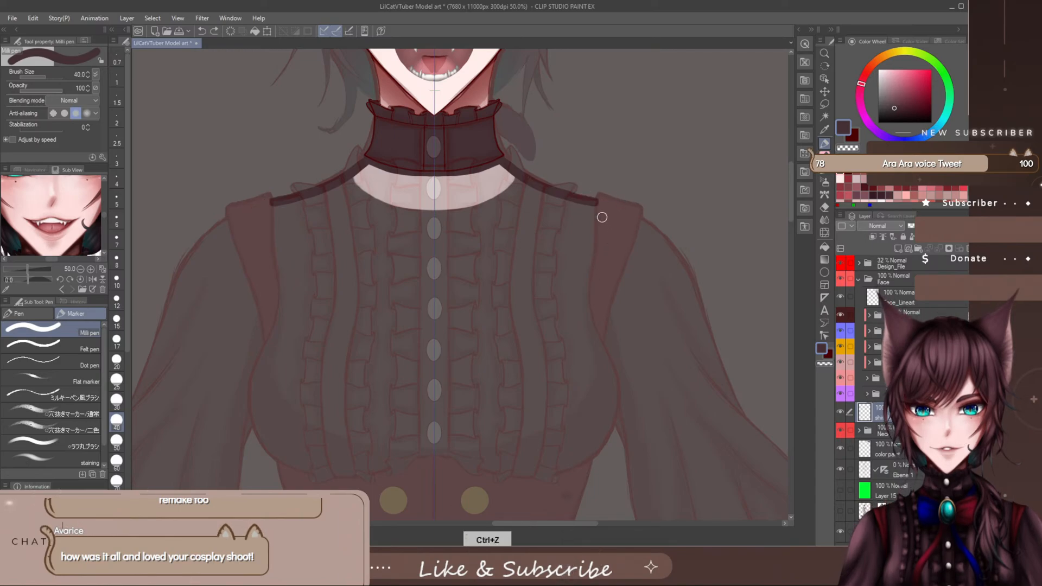
- Extend the mirrored shoulder outline across the top of the reddish shoulder straps
scroll(612, 211, up, 4)
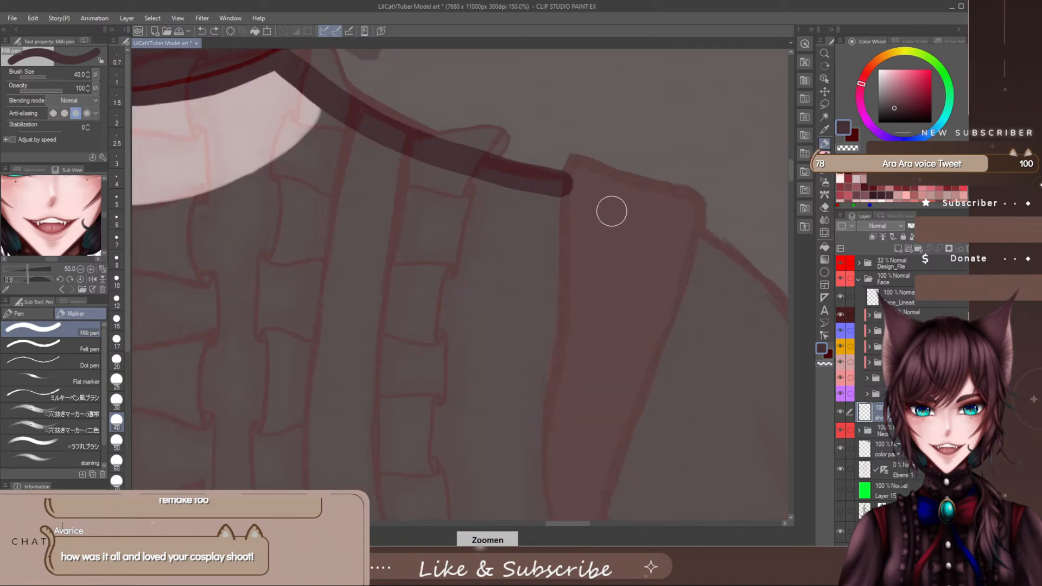
drag(572, 525, 588, 526)
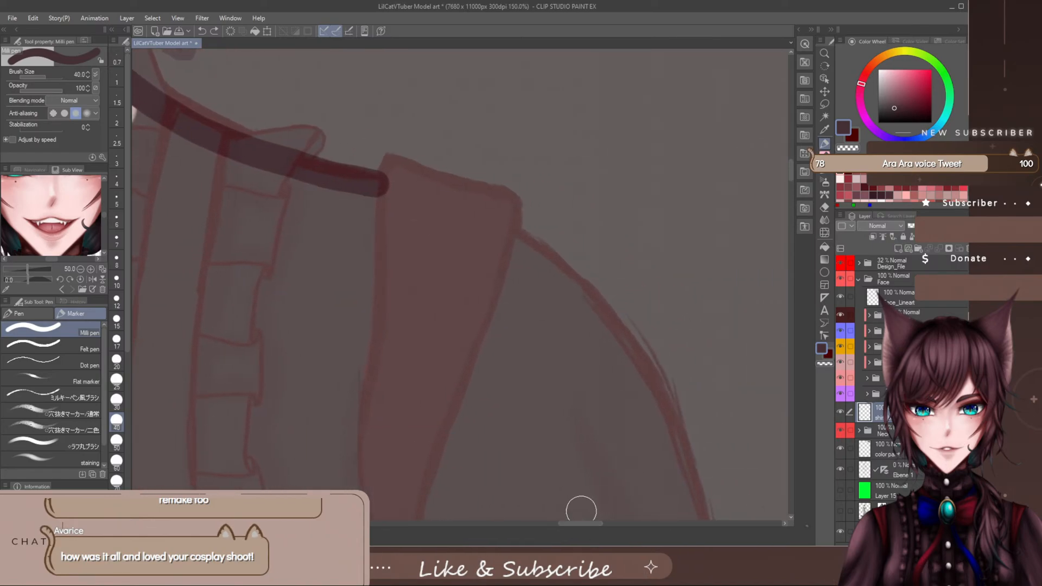
drag(373, 185, 472, 216)
- Outline the blouse's sides from the shoulder straps down to the underbust and close the shape along the corset's upper edge
scroll(480, 262, down, 4)
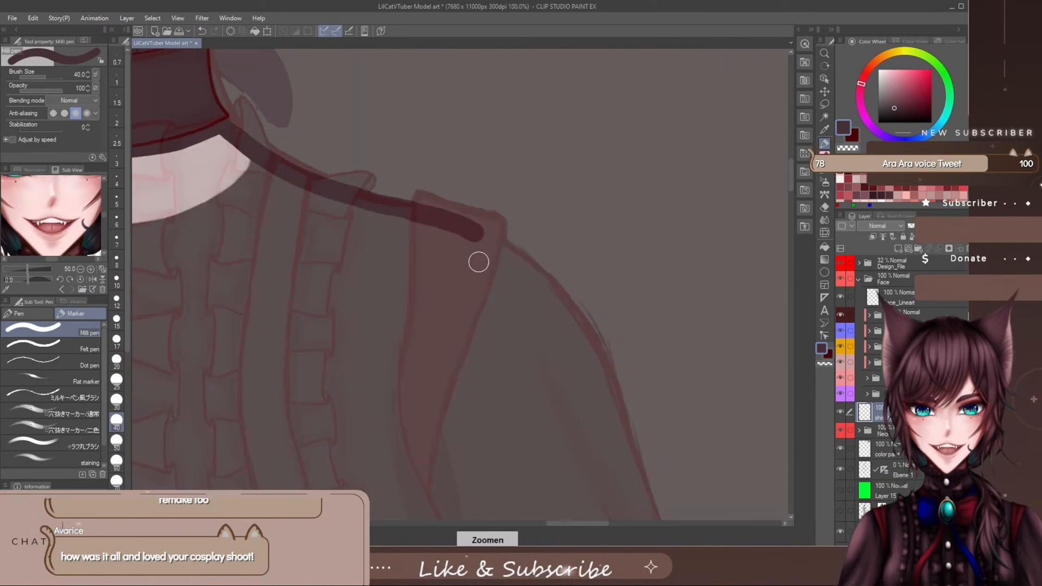
scroll(490, 272, up, 2)
scroll(490, 271, down, 2)
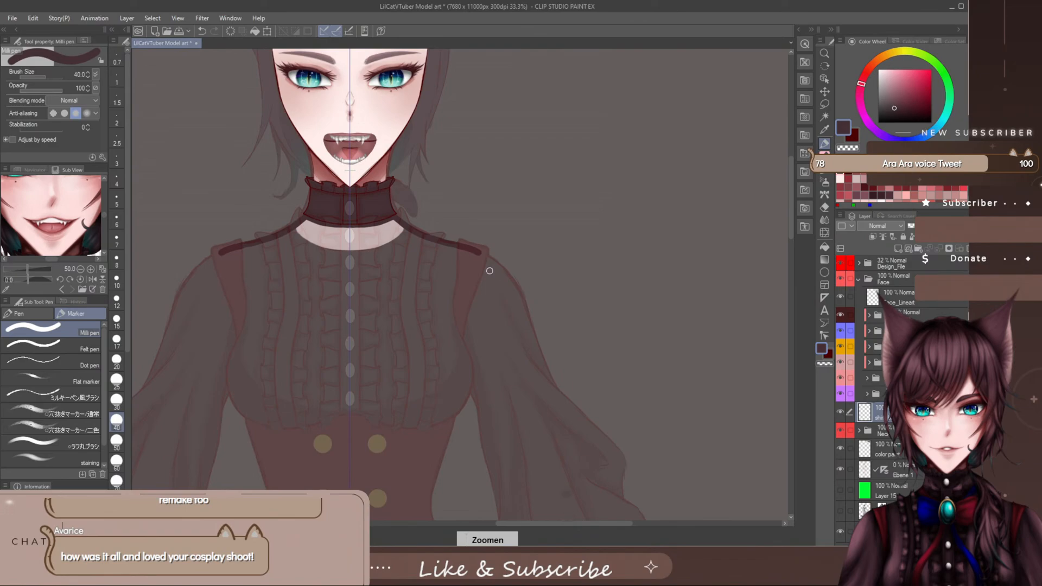
scroll(489, 270, up, 2)
scroll(668, 190, down, 2)
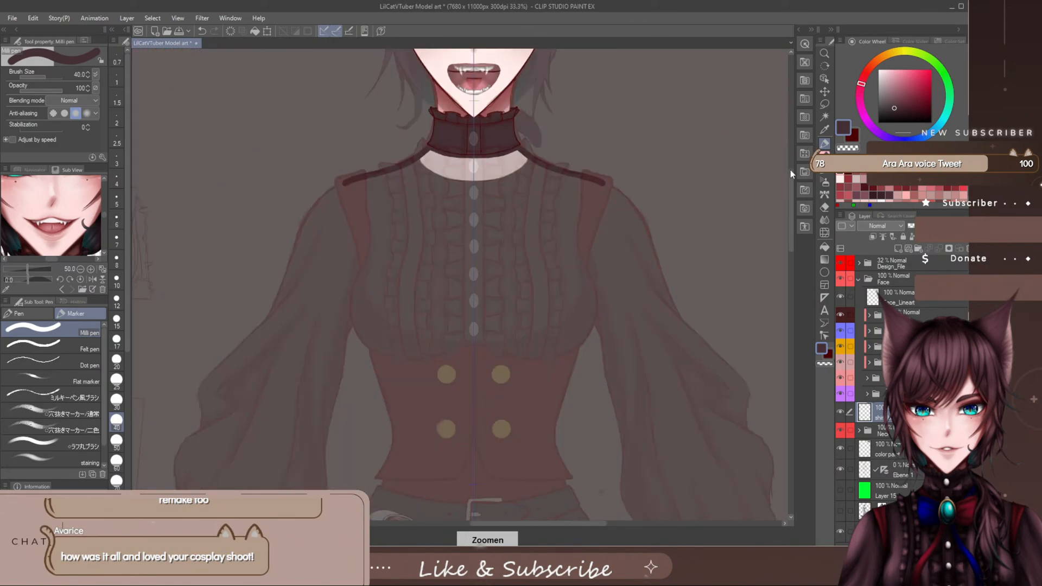
scroll(665, 364, up, 1)
drag(538, 521, 546, 525)
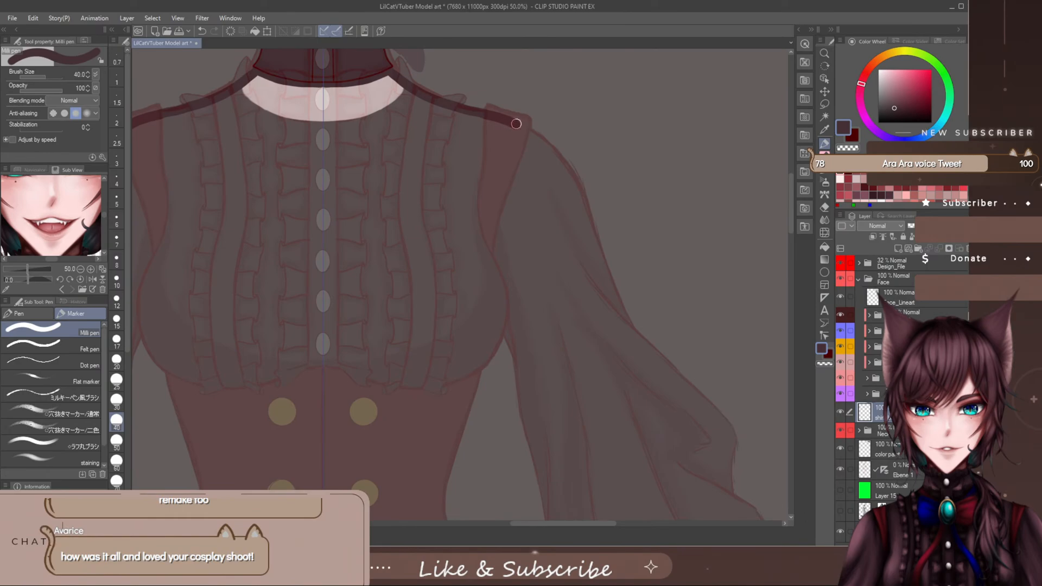
drag(516, 124, 467, 366)
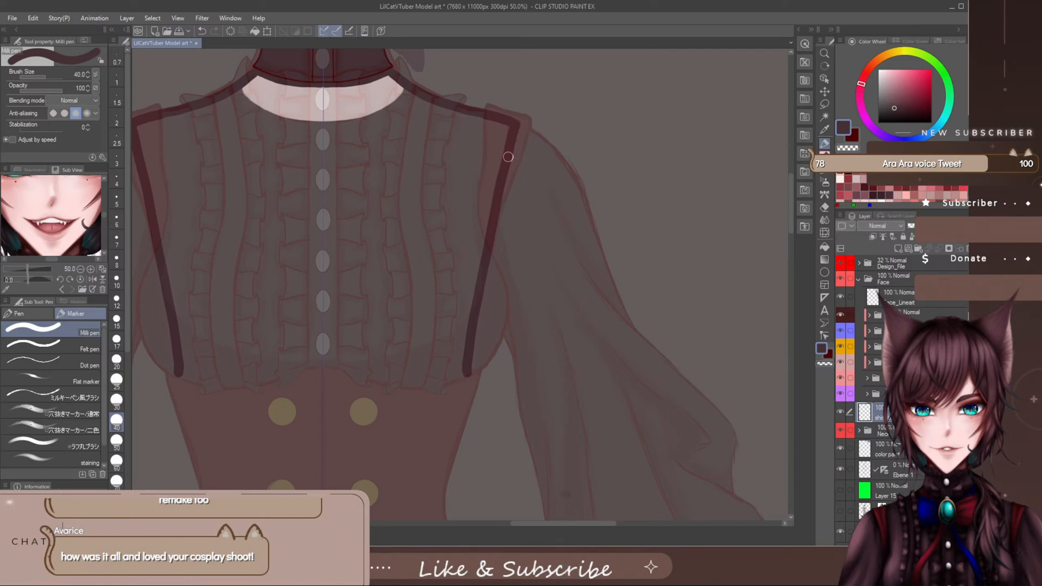
mouse_move(508, 157)
mouse_down()
mouse_move(484, 262)
mouse_move(478, 371)
mouse_up()
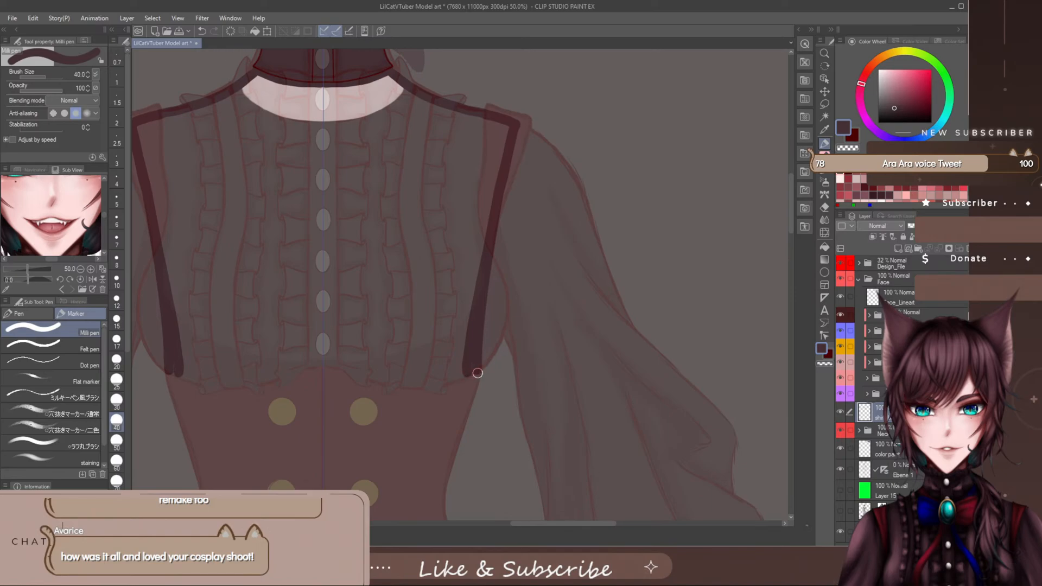
drag(472, 374, 322, 378)
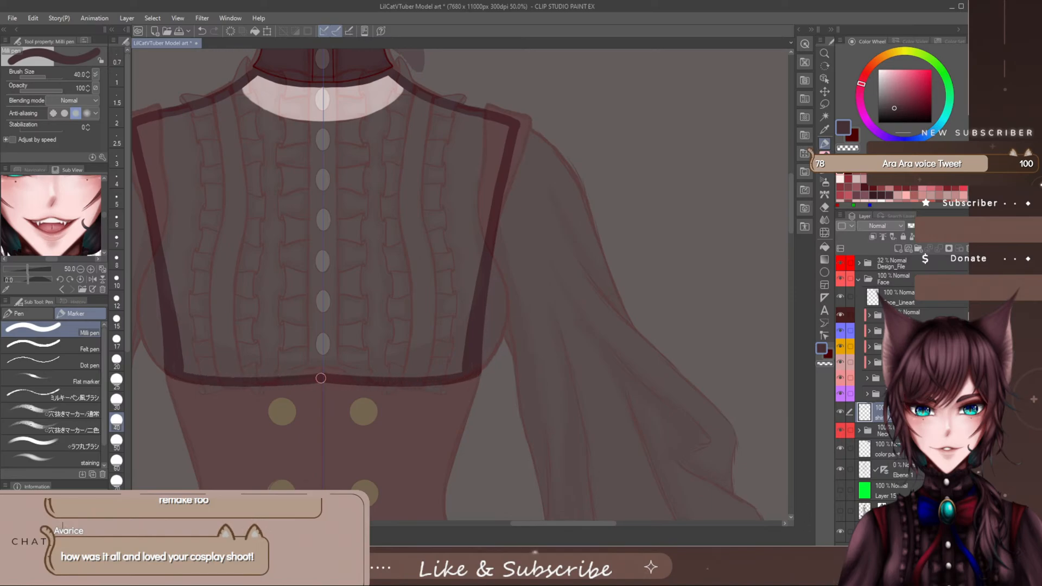
drag(522, 523, 512, 524)
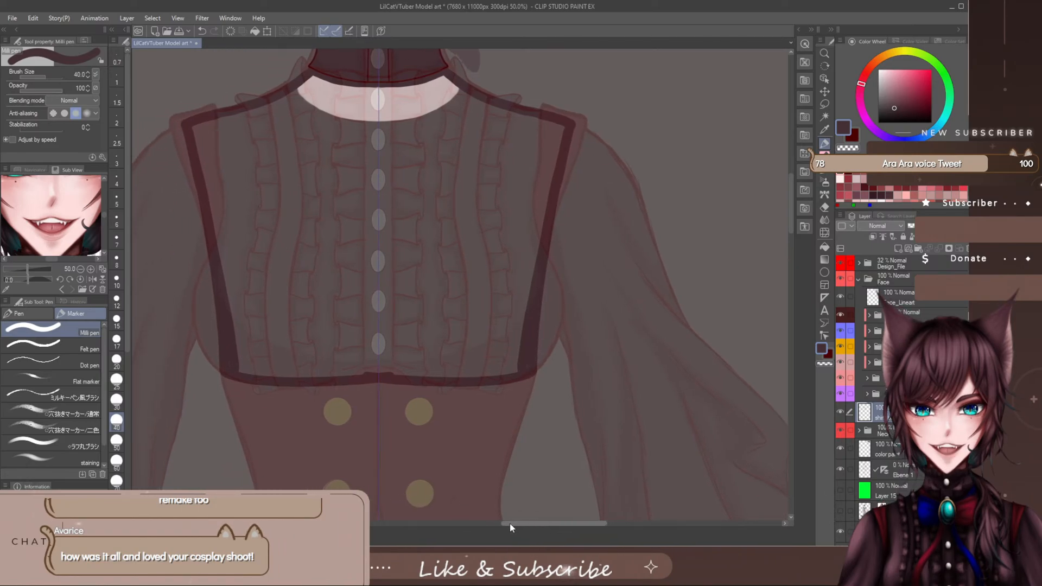
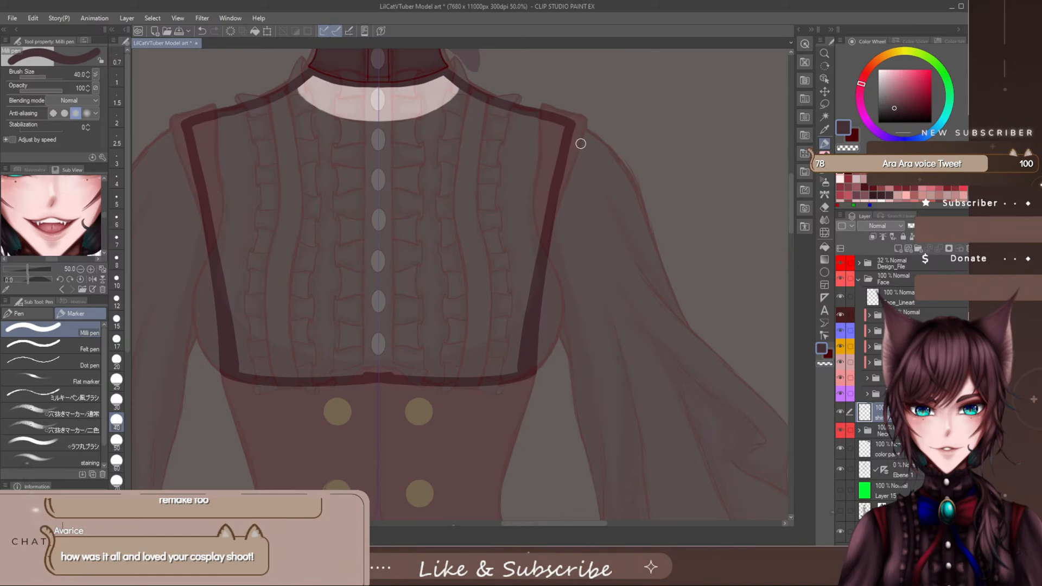
- Redraw the blouse's mirrored armhole lines further inward, erase the old outer corners over the shoulder straps, and save the file
click(548, 128)
drag(548, 128, 534, 306)
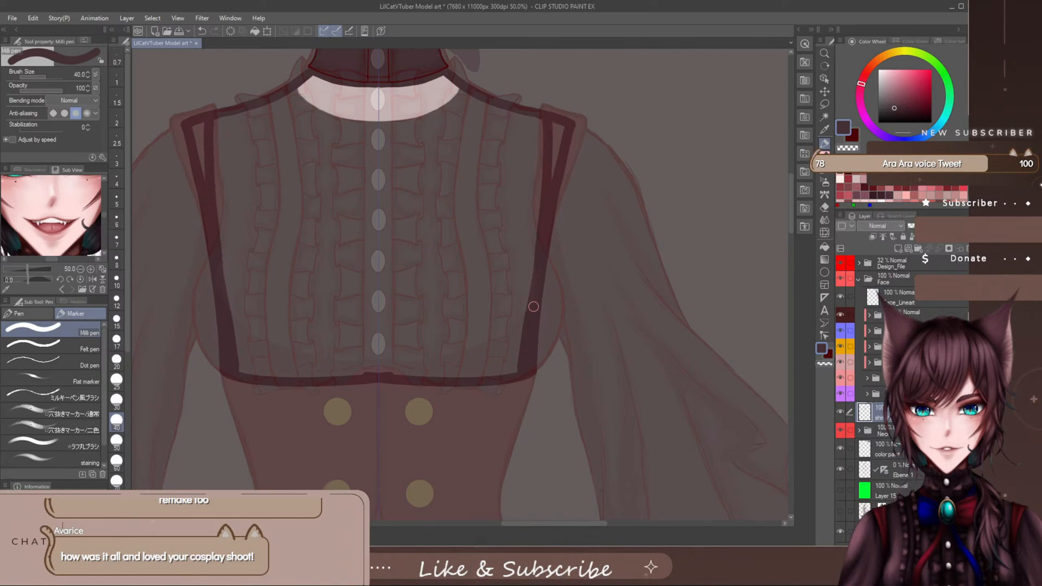
key(e)
drag(562, 121, 571, 134)
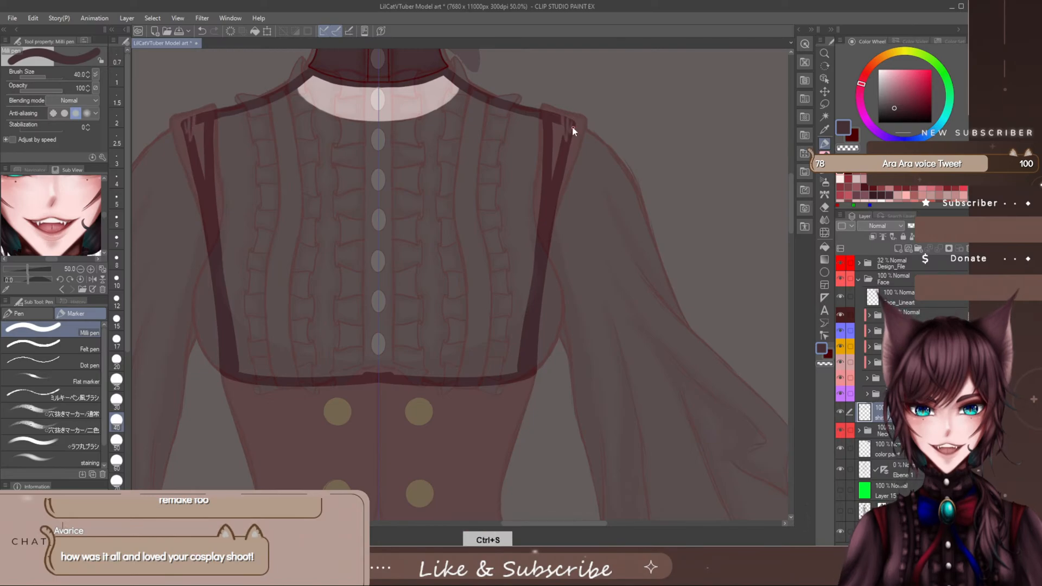
key(ctrl+s)
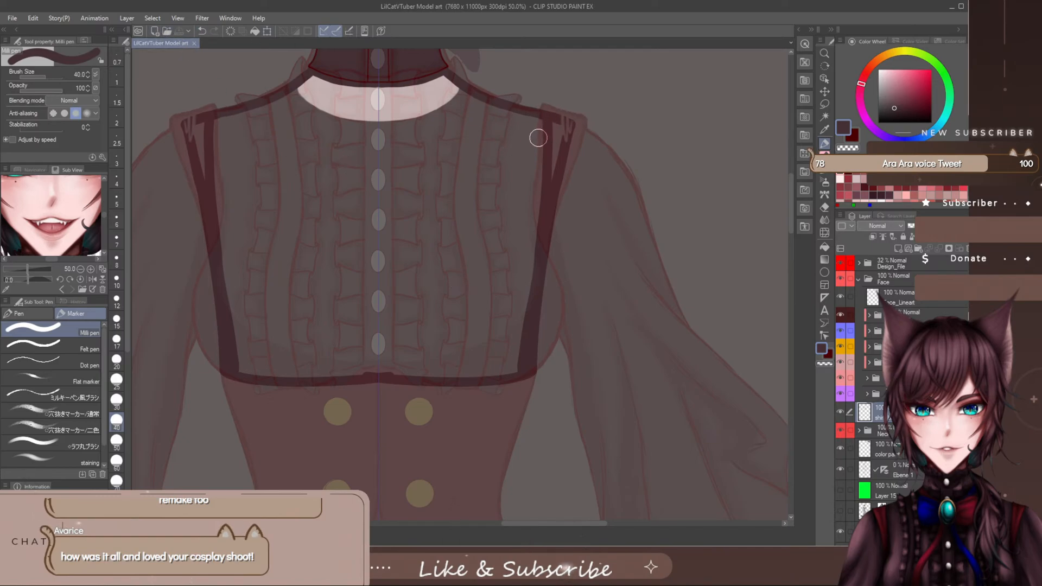
drag(553, 98, 551, 140)
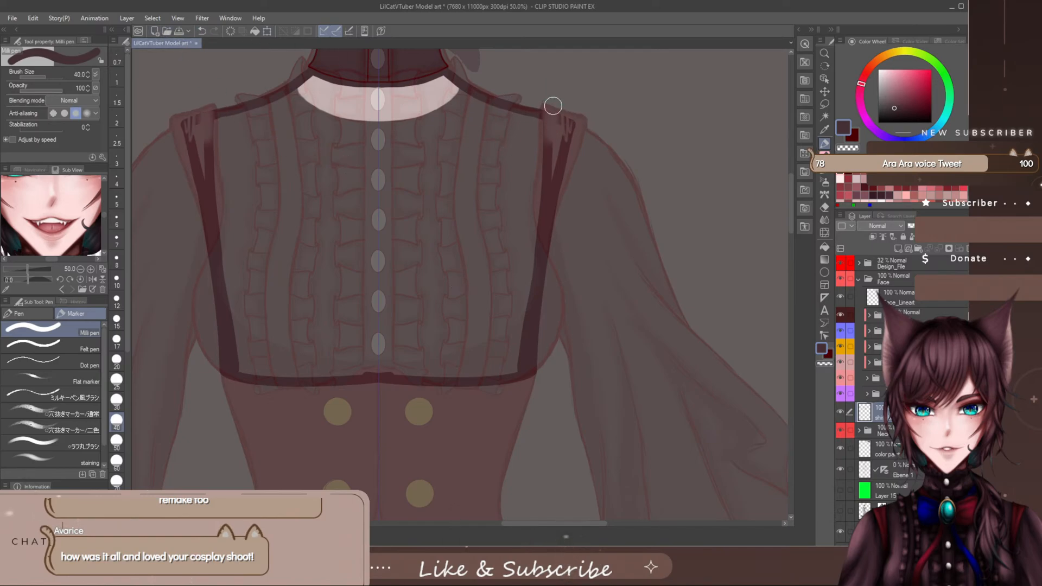
click(180, 34)
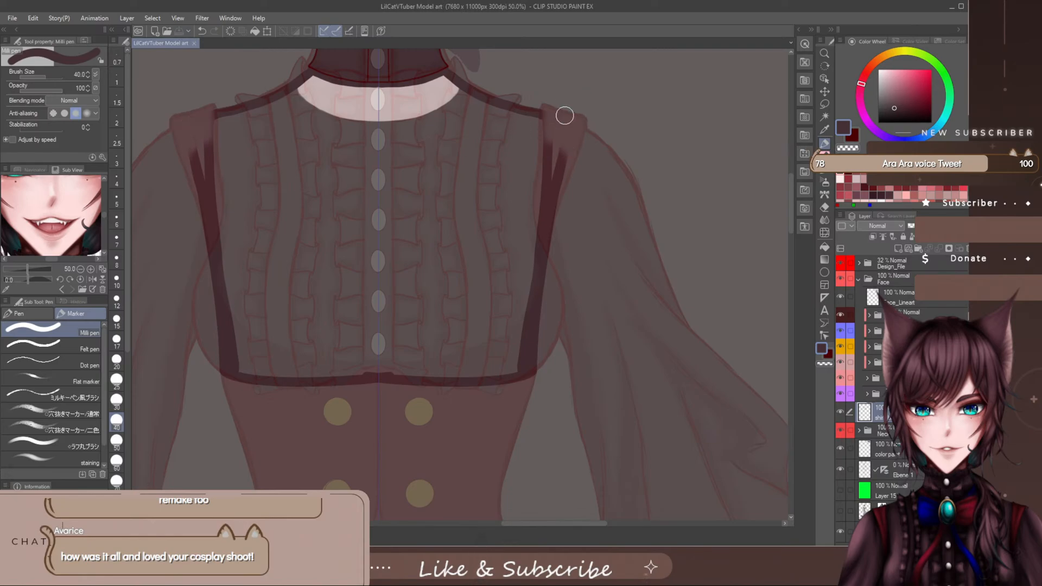
drag(564, 115, 566, 142)
drag(565, 178, 565, 186)
- Clean up the armhole lines beside the shoulder straps with a smaller brush and reconnect them to the shoulder line
key([)
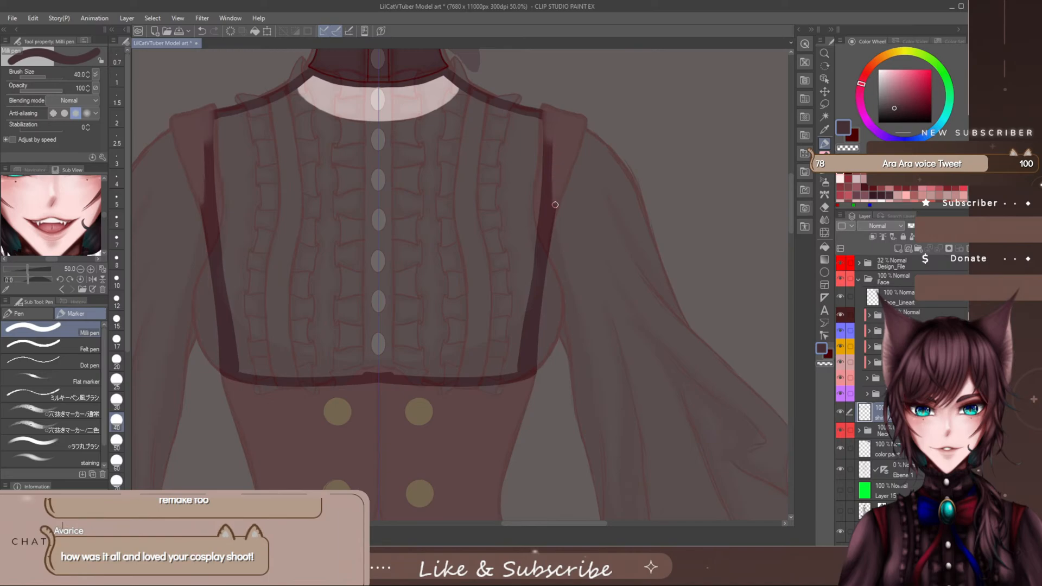
drag(555, 204, 550, 259)
drag(543, 112, 547, 145)
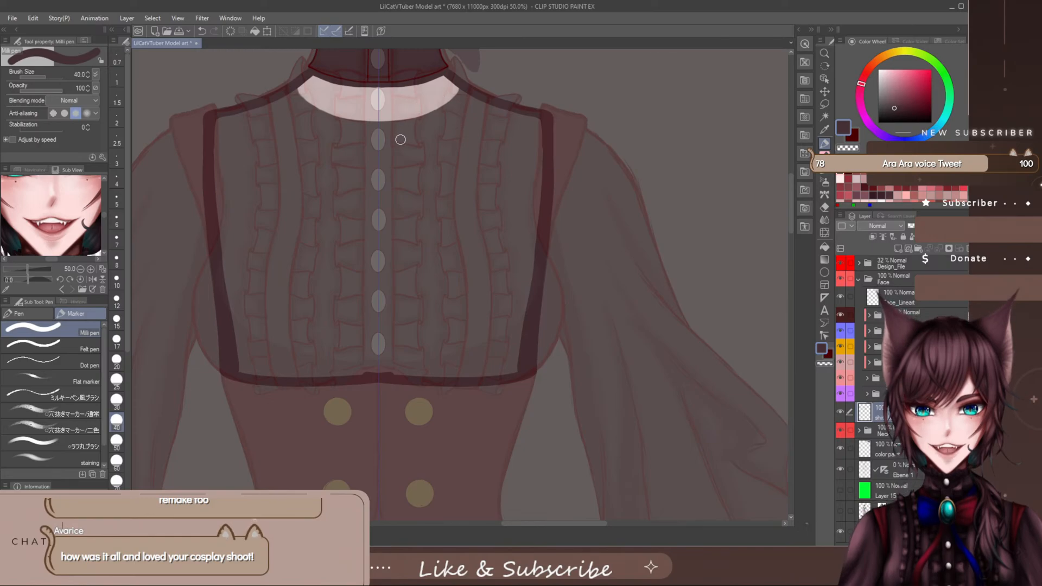
- Fill most of the blouse interior with plum, using the Milli pen at size 120
key(])
key(])
key(])
key(])
key(])
key(])
key(])
key(])
key(])
key(])
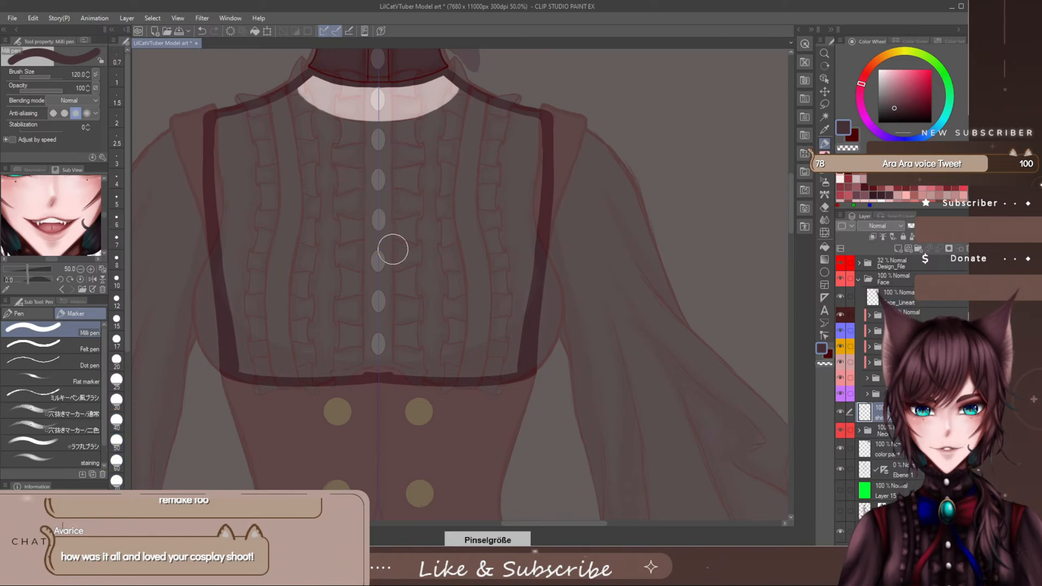
mouse_move(422, 270)
mouse_down()
mouse_move(404, 304)
mouse_move(328, 263)
mouse_move(402, 319)
mouse_move(397, 346)
mouse_move(391, 340)
mouse_move(479, 349)
mouse_move(494, 340)
mouse_move(512, 145)
mouse_move(442, 112)
mouse_move(384, 119)
mouse_move(398, 121)
mouse_up()
- Fill the narrow gaps at the neckline, shoulder corners and side edges with plum, using the Milli pen at size 60
key(bracketleft)
key(bracketleft)
key(bracketleft)
key(bracketleft)
key(bracketleft)
key(bracketleft)
key(bracketleft)
key(bracketleft)
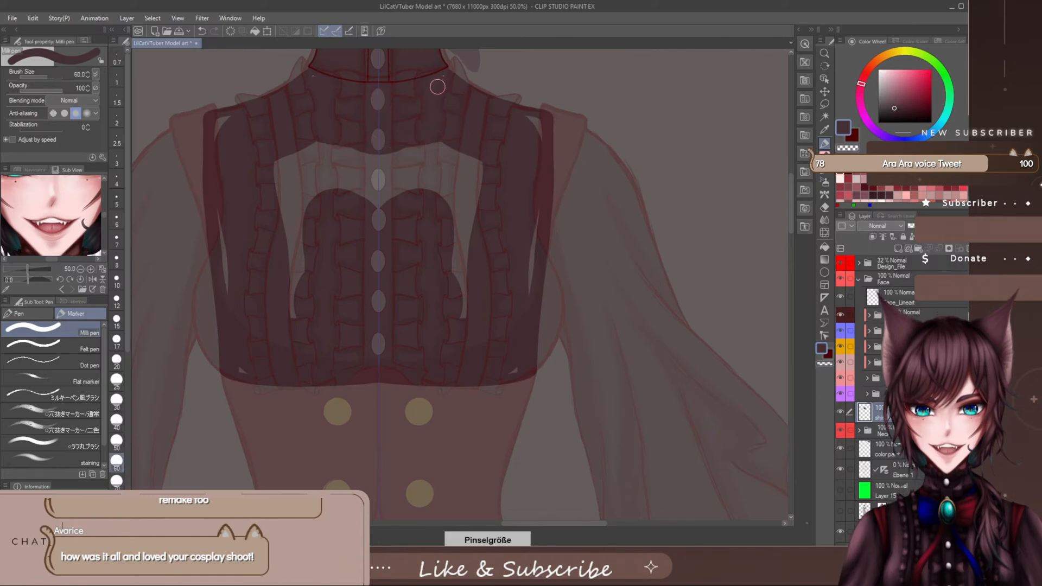
drag(436, 87, 441, 83)
mouse_move(538, 130)
mouse_down()
mouse_move(527, 119)
mouse_move(537, 133)
mouse_up()
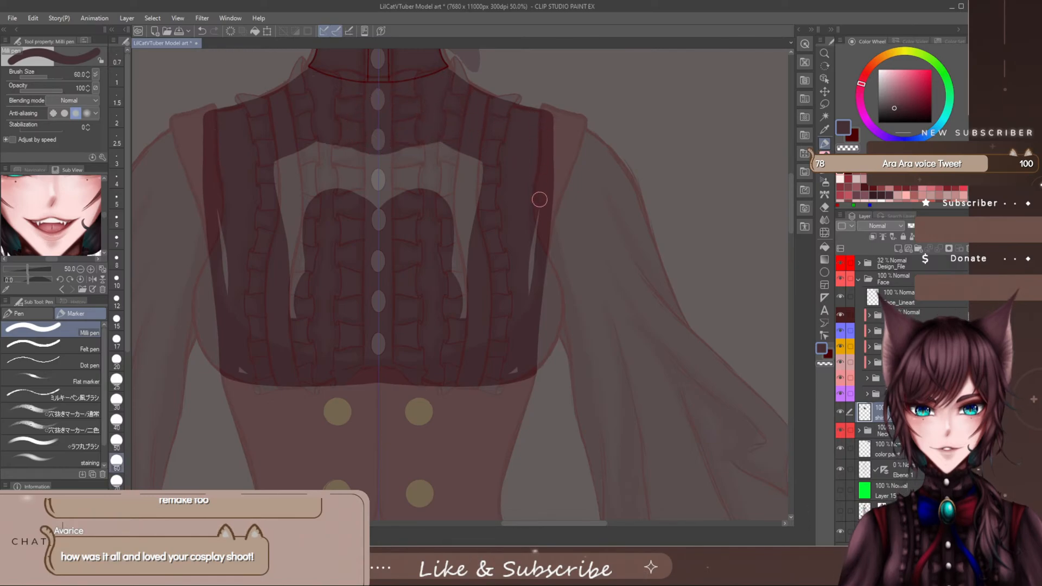
drag(539, 200, 526, 305)
- Cover the remaining unpainted area in the middle of the chest with plum, using the Milli pen at size 170
key(bracketright)
key(bracketright)
key(bracketright)
key(bracketright)
key(bracketright)
key(bracketright)
mouse_move(454, 193)
mouse_down()
mouse_move(417, 234)
mouse_move(388, 143)
mouse_up()
mouse_move(413, 264)
mouse_down()
mouse_move(474, 141)
mouse_move(467, 302)
mouse_move(459, 283)
mouse_move(477, 328)
mouse_up()
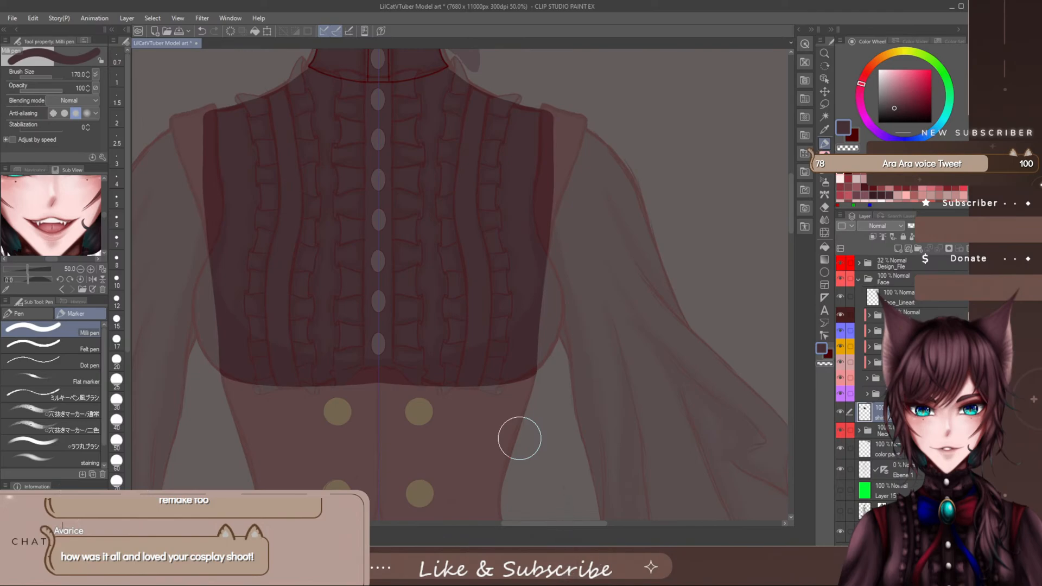
- Trim the blouse's armhole edges along the shoulder straps, finishing with the Rough eraser at size 100
mouse_move(790, 203)
mouse_down()
mouse_move(790, 180)
mouse_move(786, 196)
mouse_up()
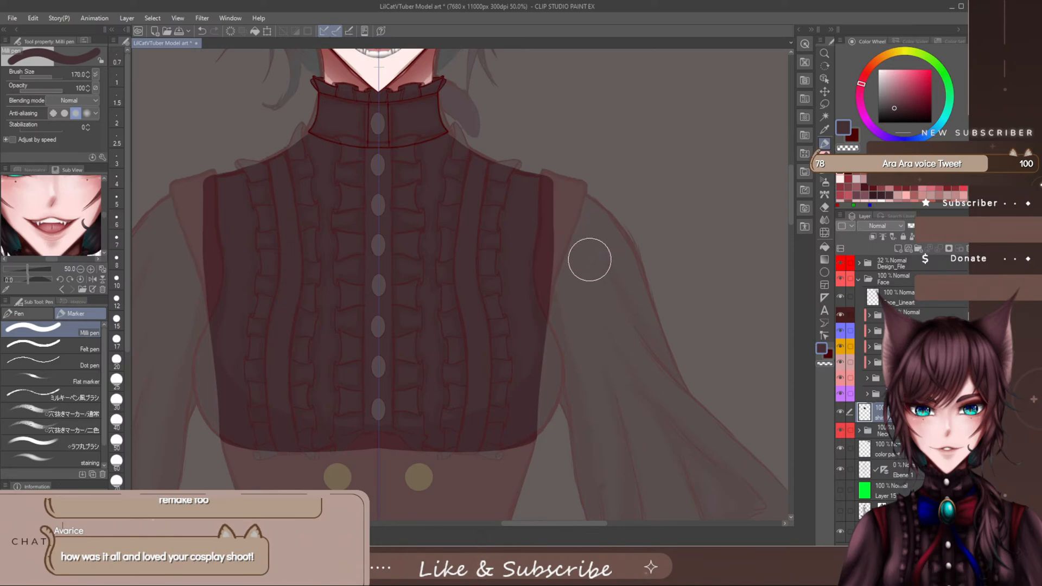
key(e)
key(])
key(])
key(])
key(])
key(])
key(])
key(])
key(])
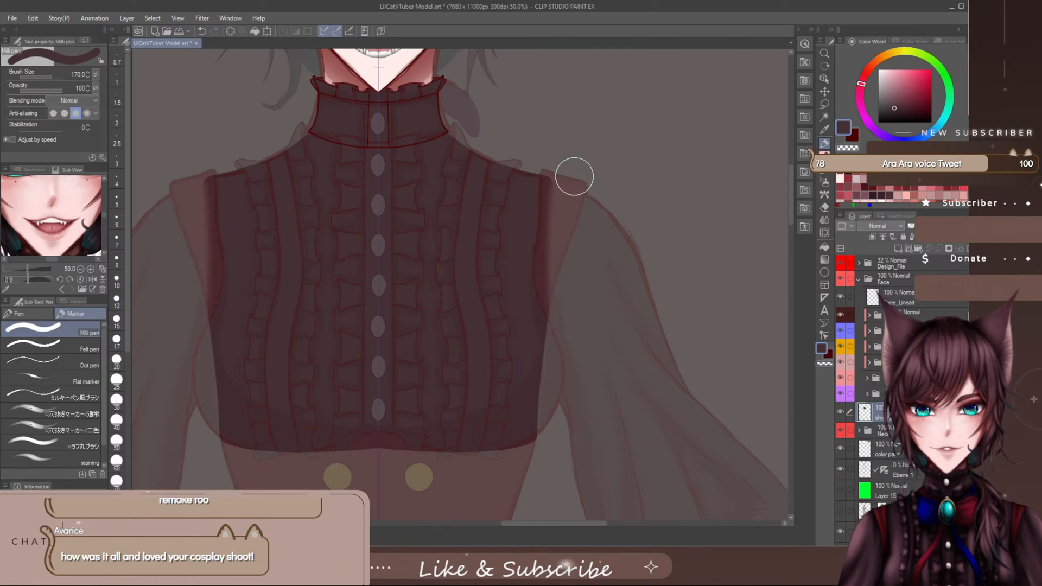
click(824, 207)
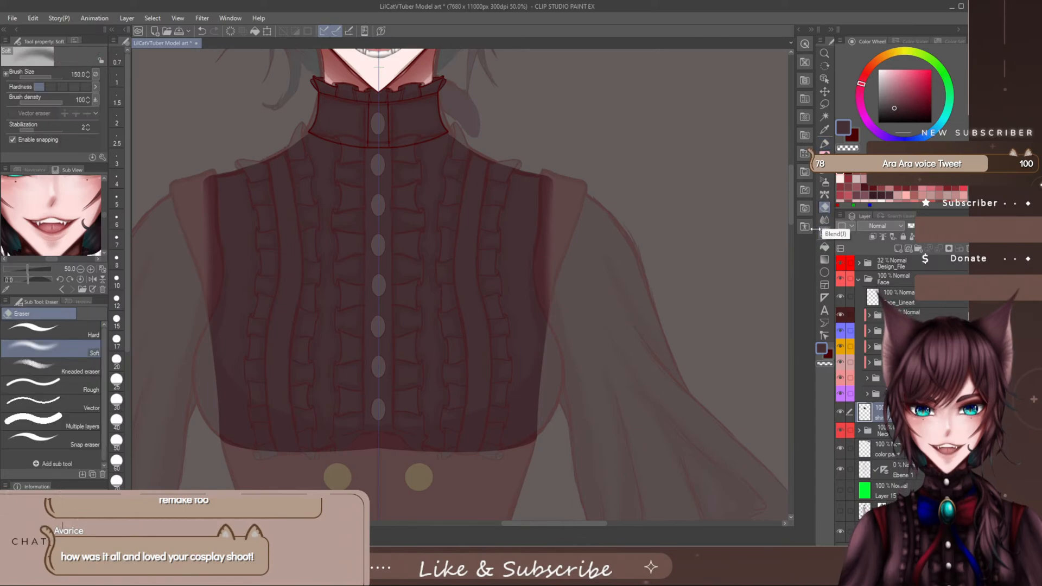
click(92, 389)
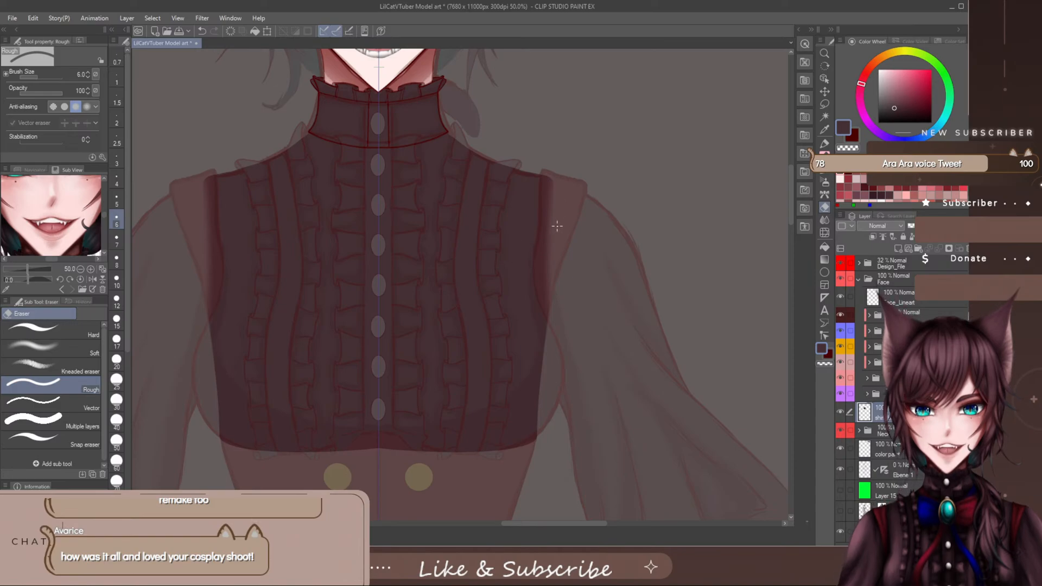
key(])
key(])
key(])
key(])
key(])
key(])
key(])
key(])
key(])
key(])
key(])
key(])
key(])
key(])
key(])
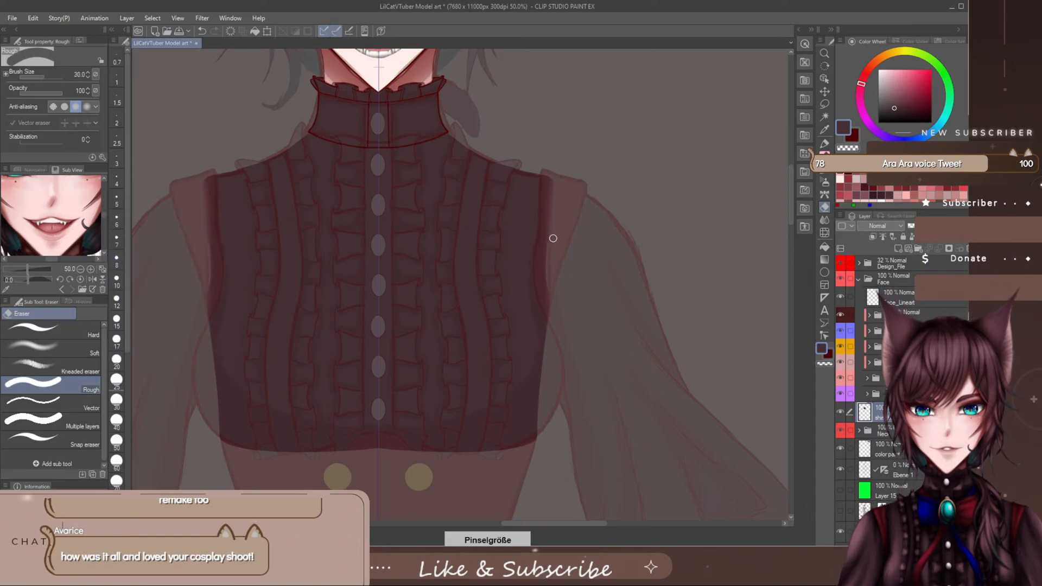
drag(559, 218, 561, 261)
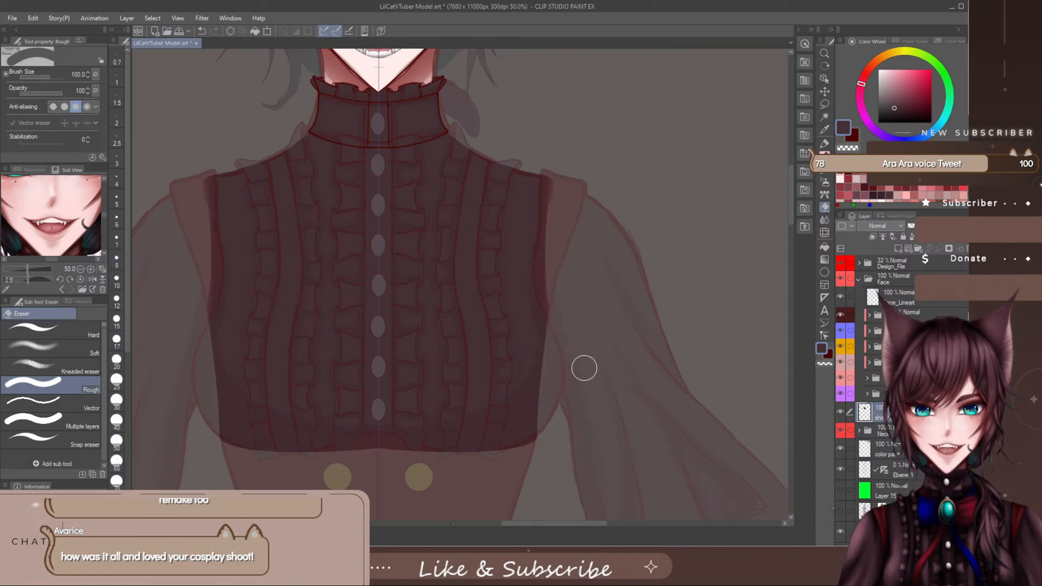
key(p)
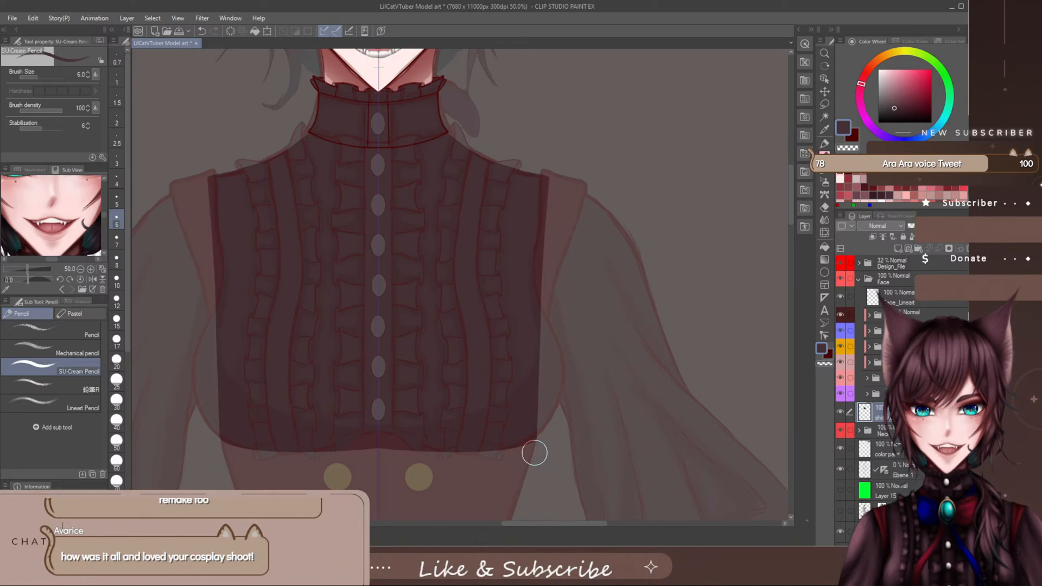
scroll(790, 187, up, 3)
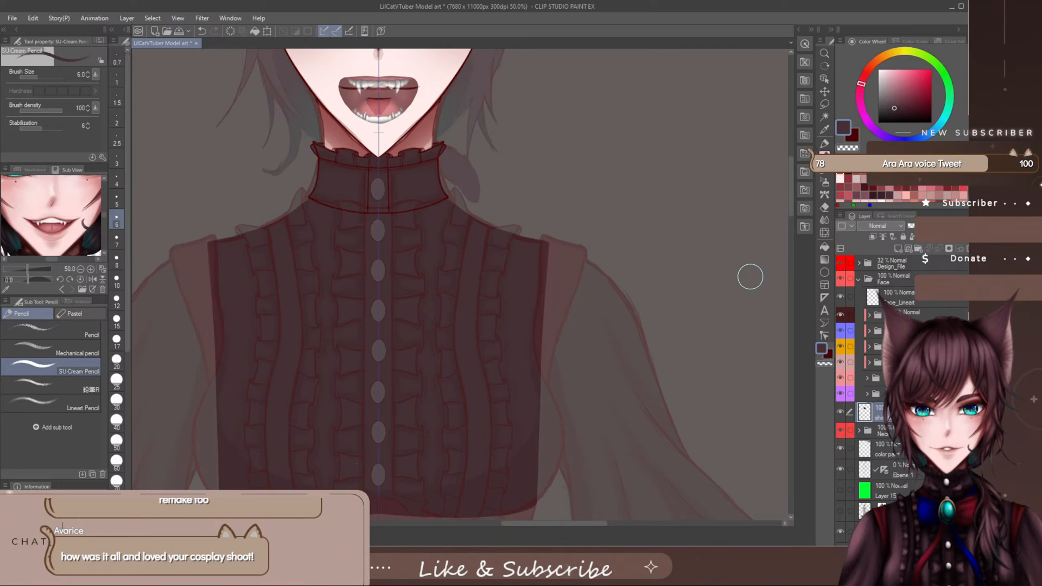
scroll(790, 184, down, 3)
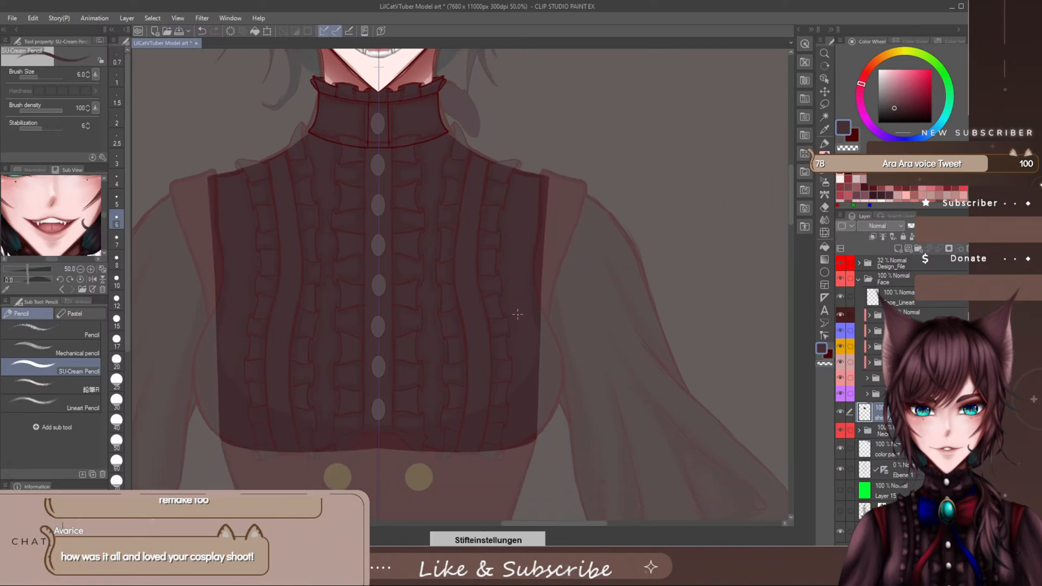
key(bracketright)
key(bracketright)
key(bracketright)
key(bracketright)
key(bracketright)
key(bracketright)
key(bracketright)
key(bracketright)
key(bracketright)
key(bracketright)
key(bracketright)
key(bracketright)
key(bracketright)
key(bracketright)
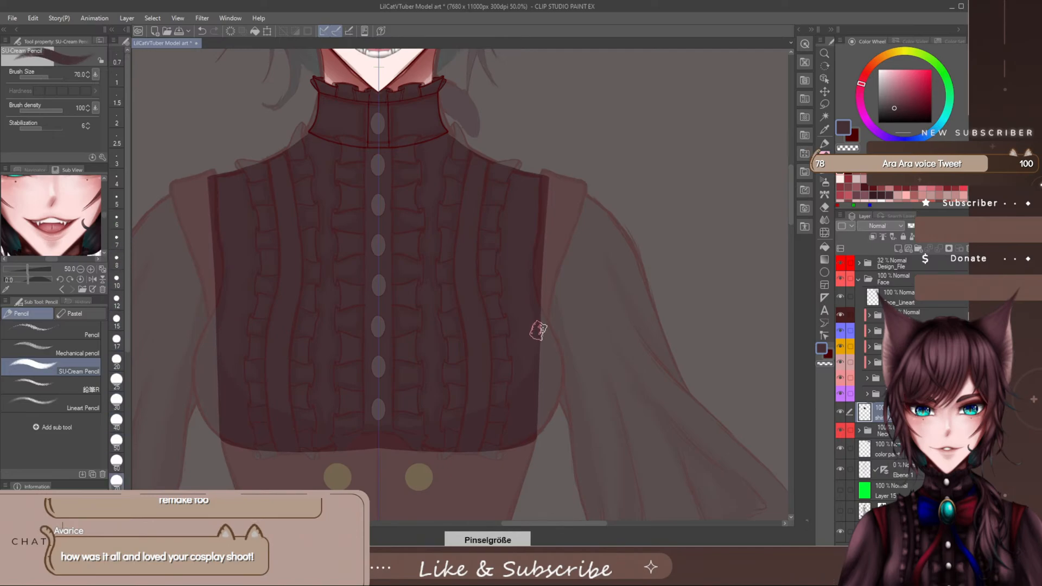
key(bracketleft)
key(bracketleft)
key(bracketleft)
key(bracketleft)
key(bracketleft)
key(bracketleft)
key(bracketleft)
- Widen the blouse fill around the bust with the Milli pen at size 120 and trim its side curves and lower corners
click(824, 144)
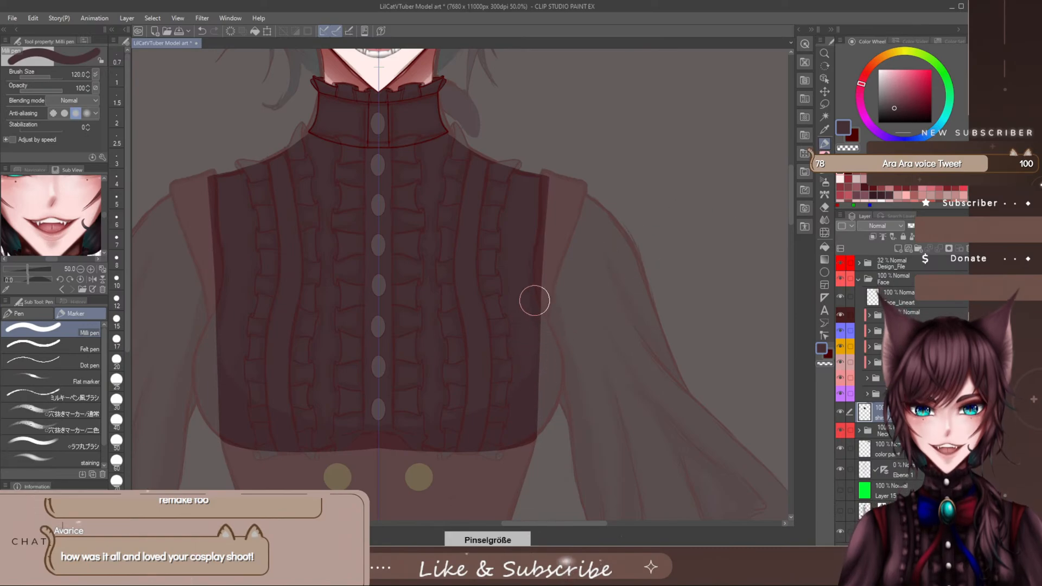
key(bracketright)
mouse_move(528, 281)
mouse_down()
mouse_move(540, 385)
mouse_move(531, 429)
mouse_move(487, 442)
mouse_move(357, 434)
mouse_up()
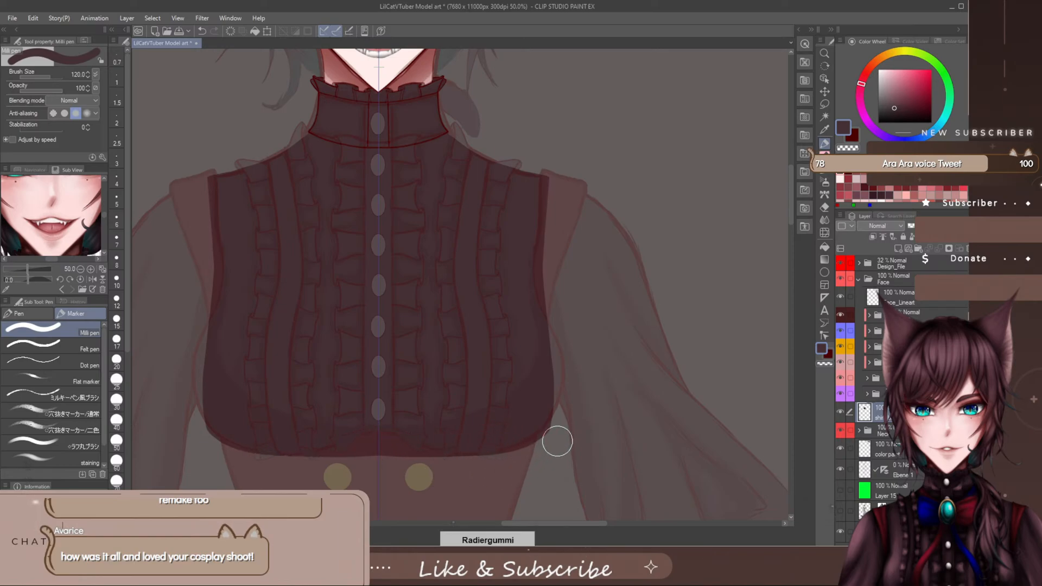
drag(569, 393, 534, 464)
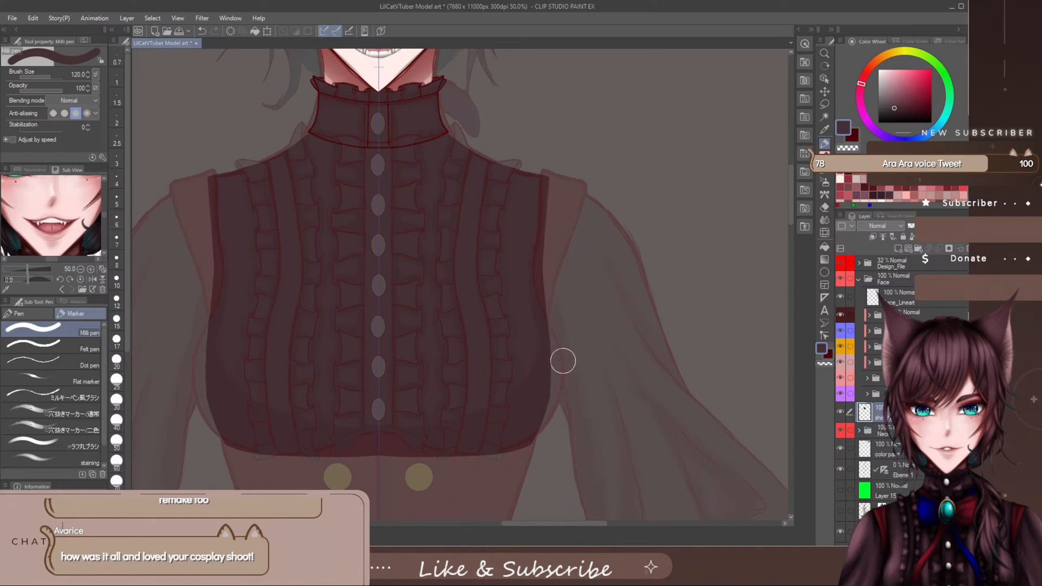
drag(563, 360, 550, 455)
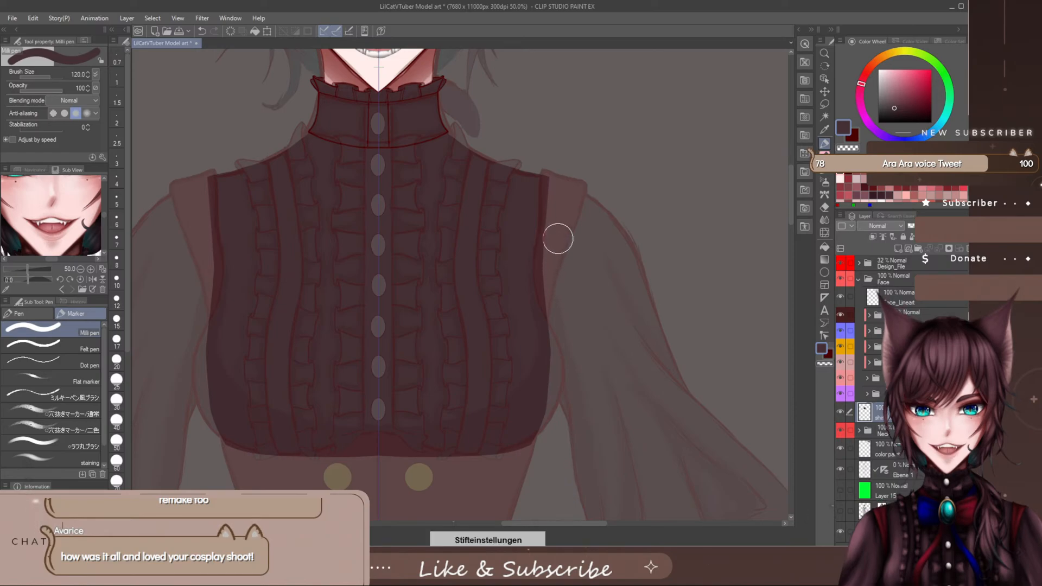
- Widen the blouse's sides beneath the shoulder straps and extend its lower edge below the underbust line
drag(546, 191, 530, 367)
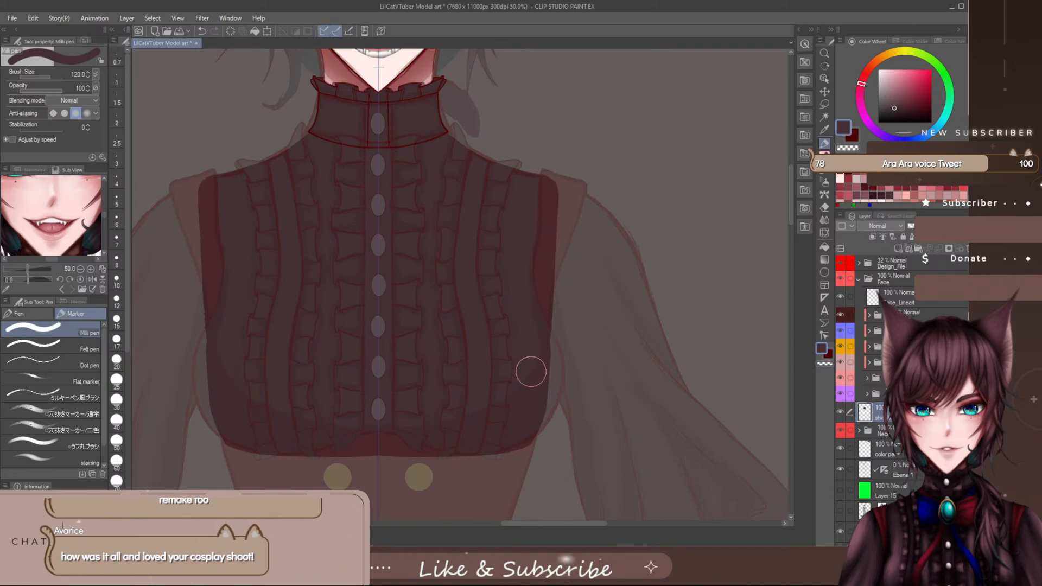
drag(540, 263, 528, 410)
mouse_move(537, 293)
mouse_down()
mouse_move(529, 410)
mouse_move(518, 445)
mouse_up()
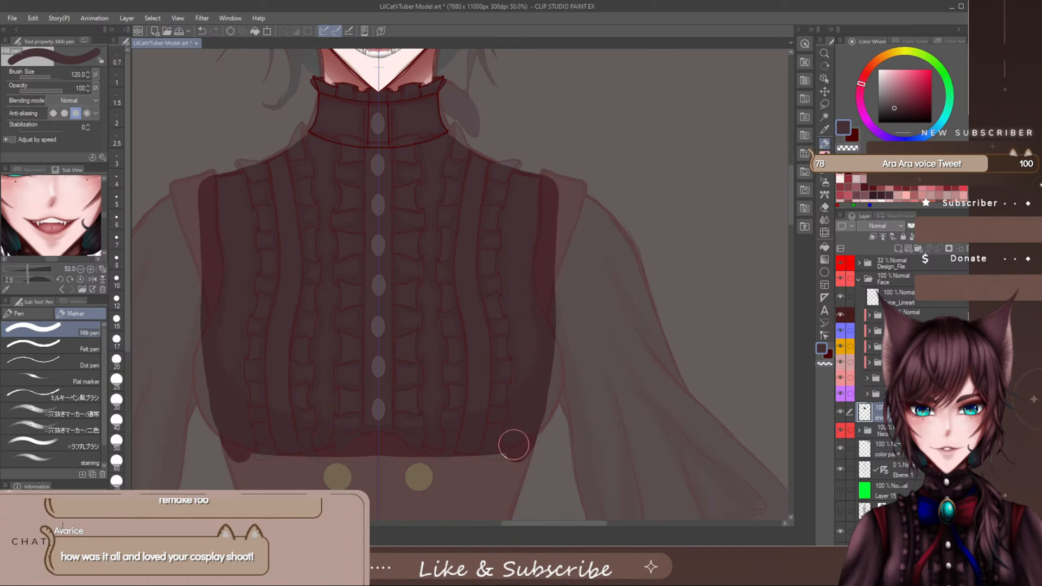
mouse_move(531, 383)
mouse_down()
mouse_move(520, 454)
mouse_move(368, 460)
mouse_up()
- Trim the blouse's sides to a smooth taper from the shoulders down and try rounding its lower corners, undoing unwanted strokes
drag(558, 401, 526, 492)
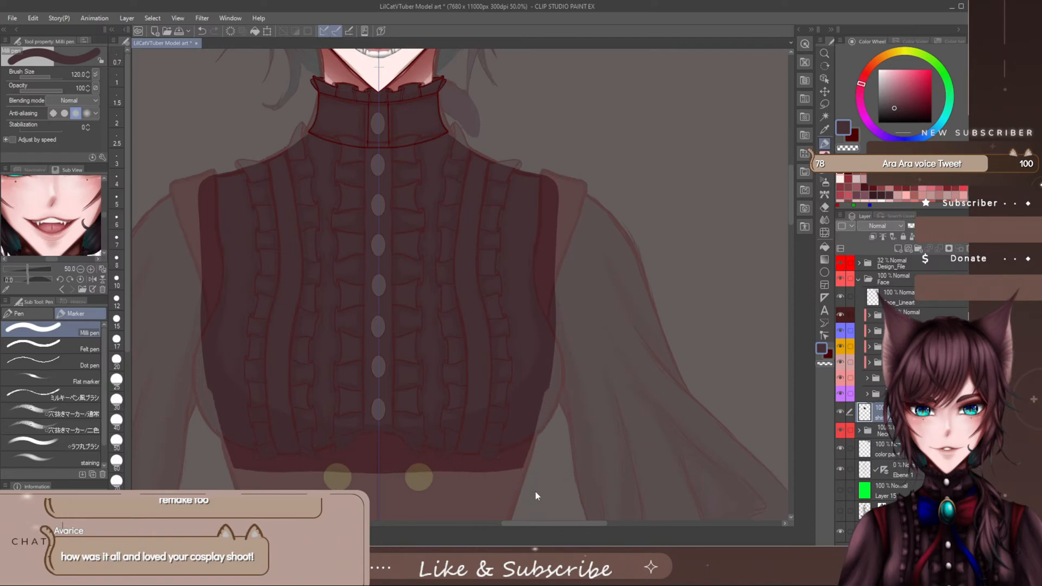
key(ctrl+z)
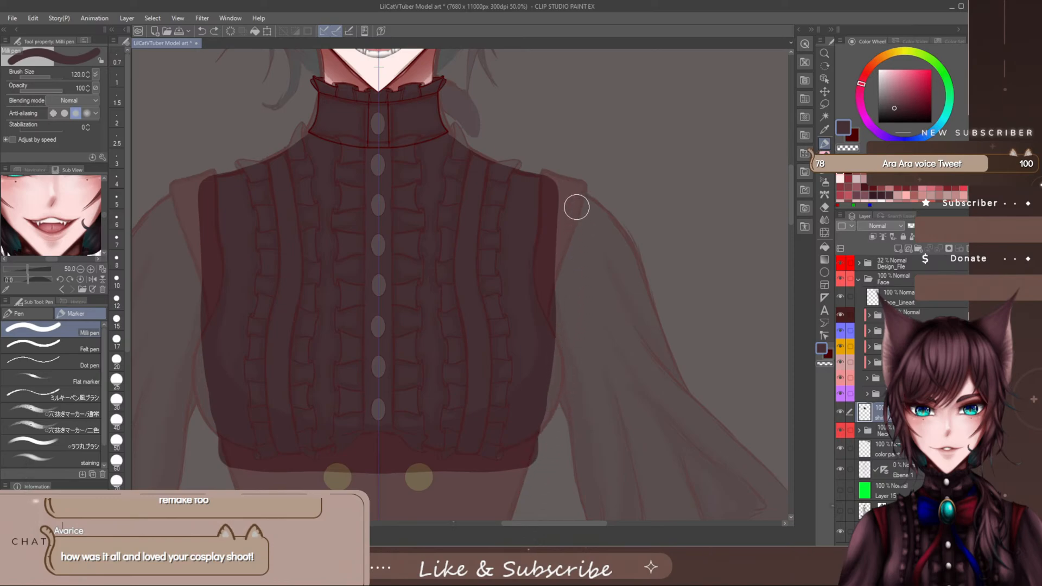
mouse_move(565, 165)
mouse_down()
mouse_move(563, 358)
mouse_move(537, 479)
mouse_up()
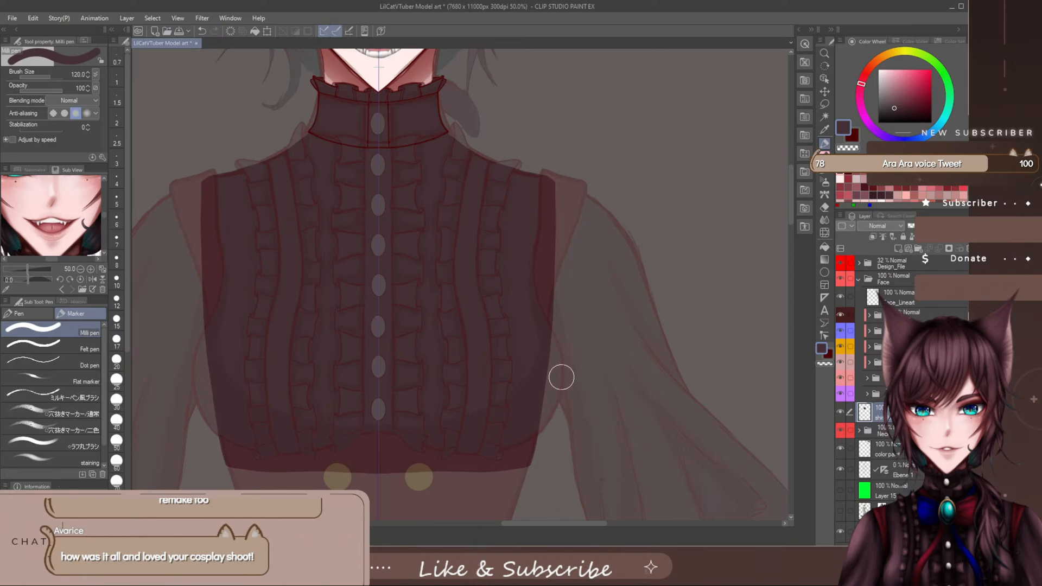
drag(551, 430, 536, 484)
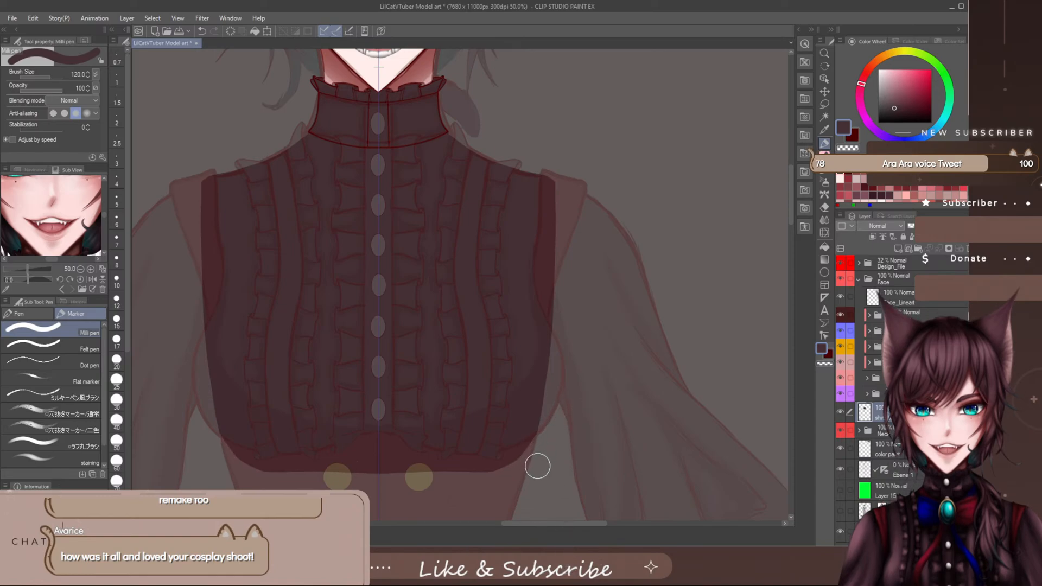
key(ctrl+z)
key(ctrl+z)
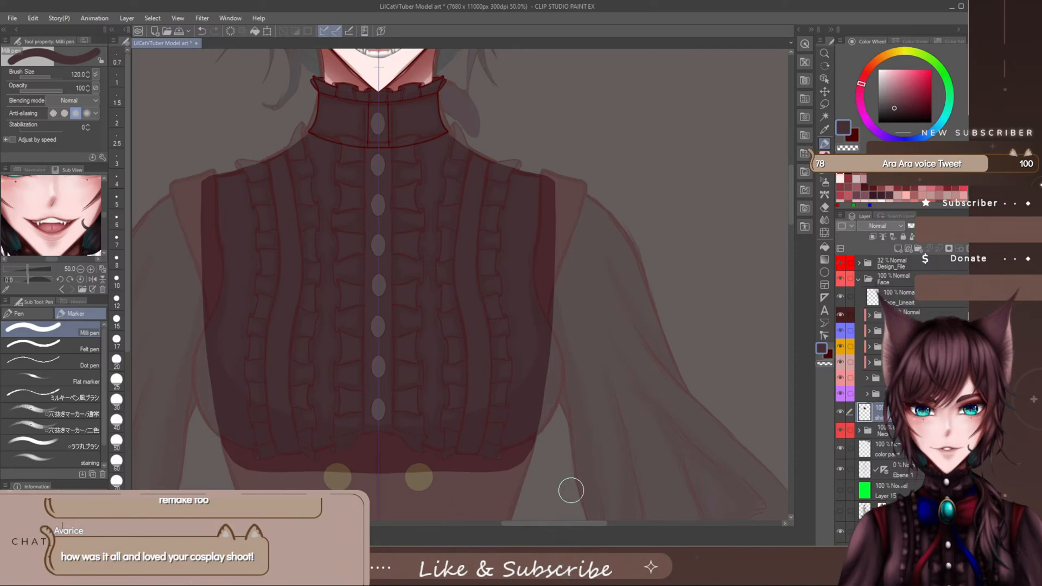
- Add a new raster layer directly above the blouse base layer
drag(560, 523, 555, 523)
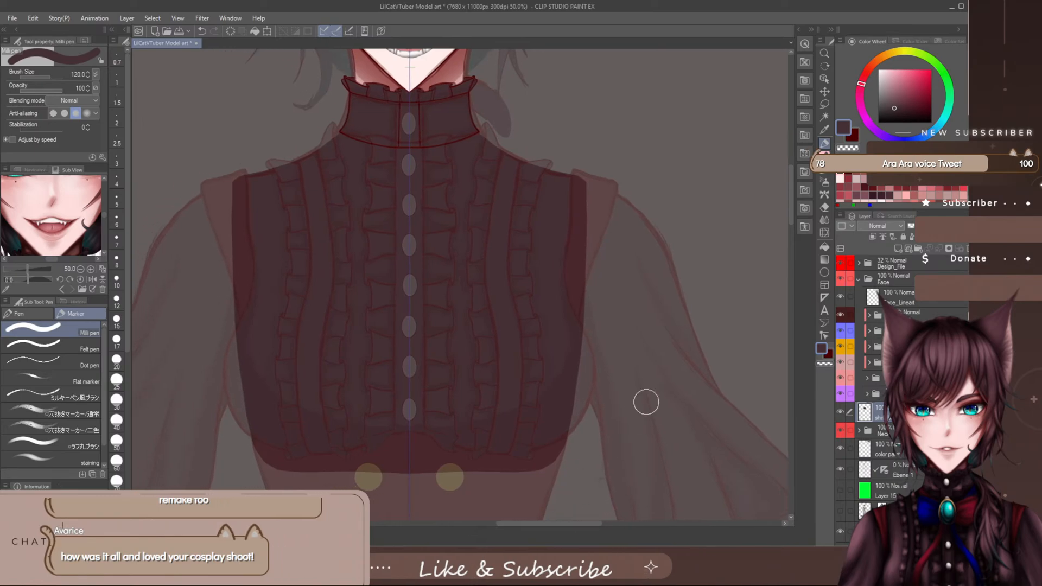
drag(791, 181, 790, 184)
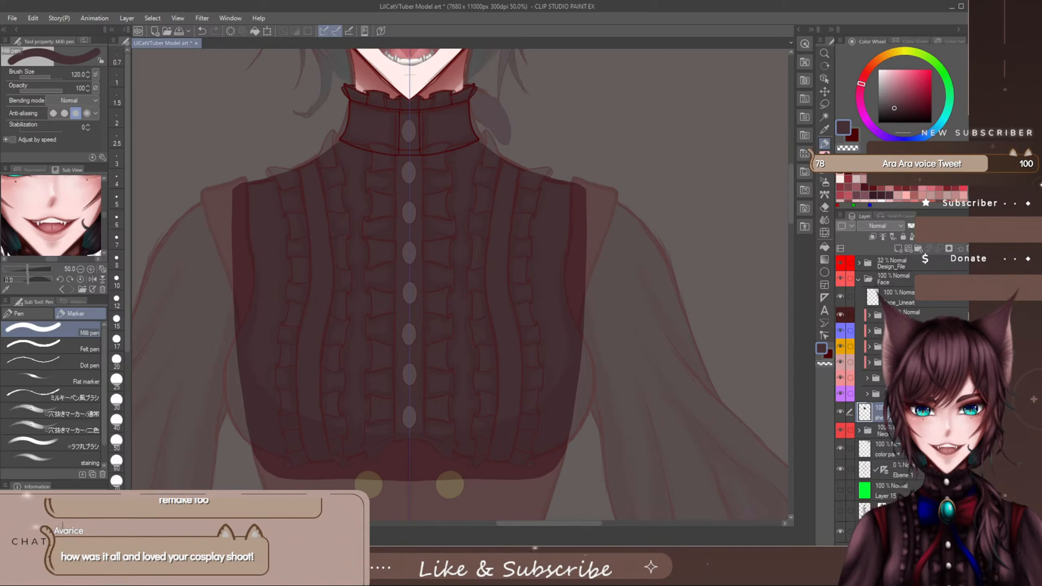
click(908, 249)
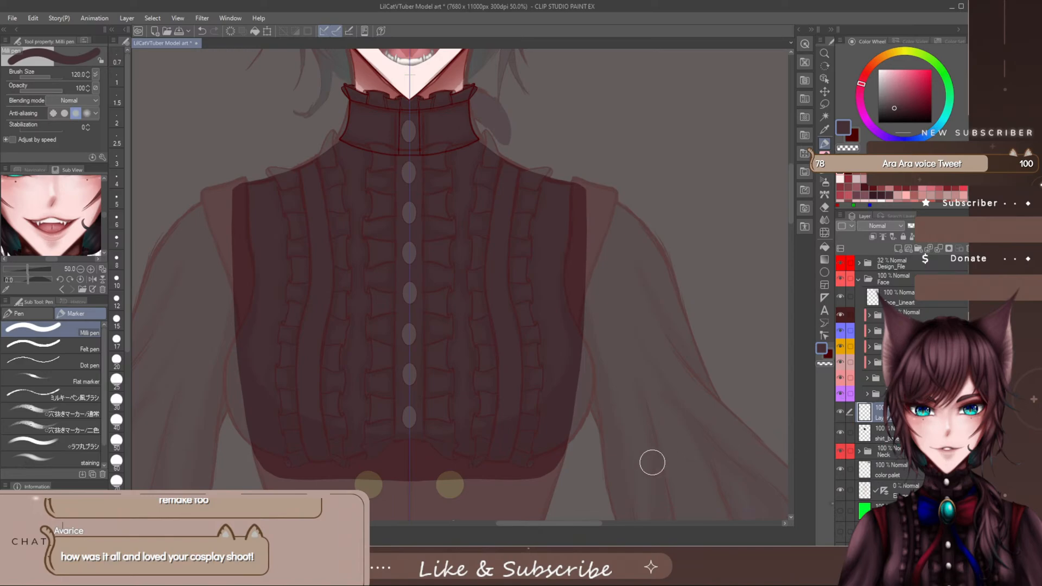
- Sample the dark red from the palette swatches as the colour for the vest
drag(560, 523, 561, 525)
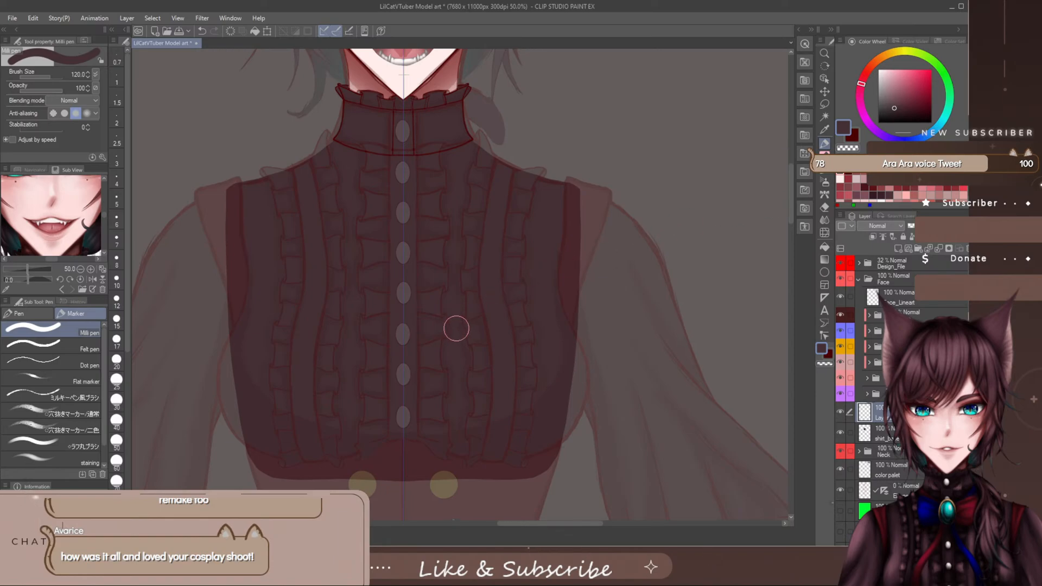
scroll(473, 347, down, 2)
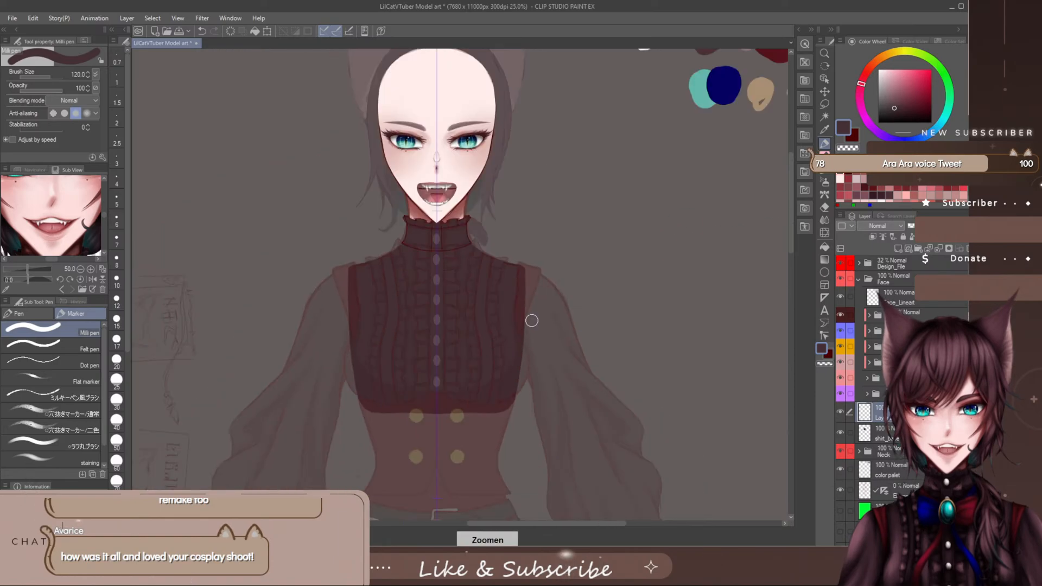
drag(790, 177, 779, 199)
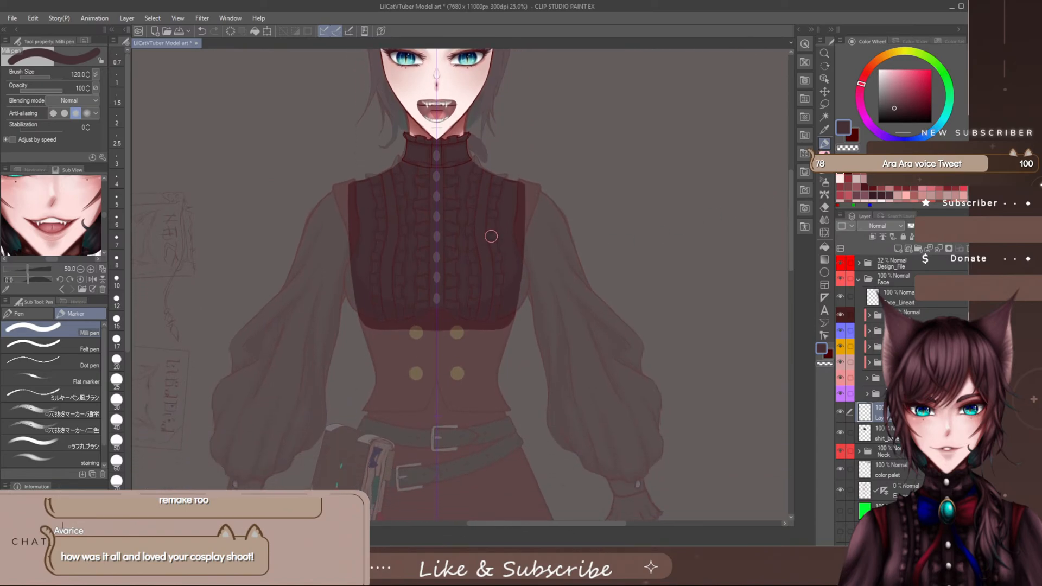
scroll(490, 234, up, 1)
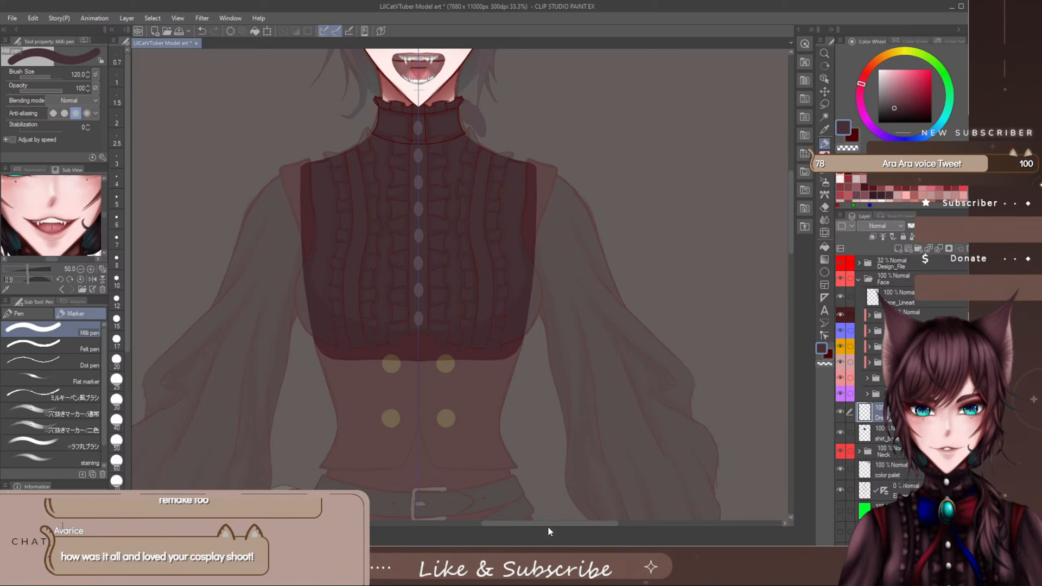
drag(550, 524, 546, 525)
drag(792, 192, 795, 181)
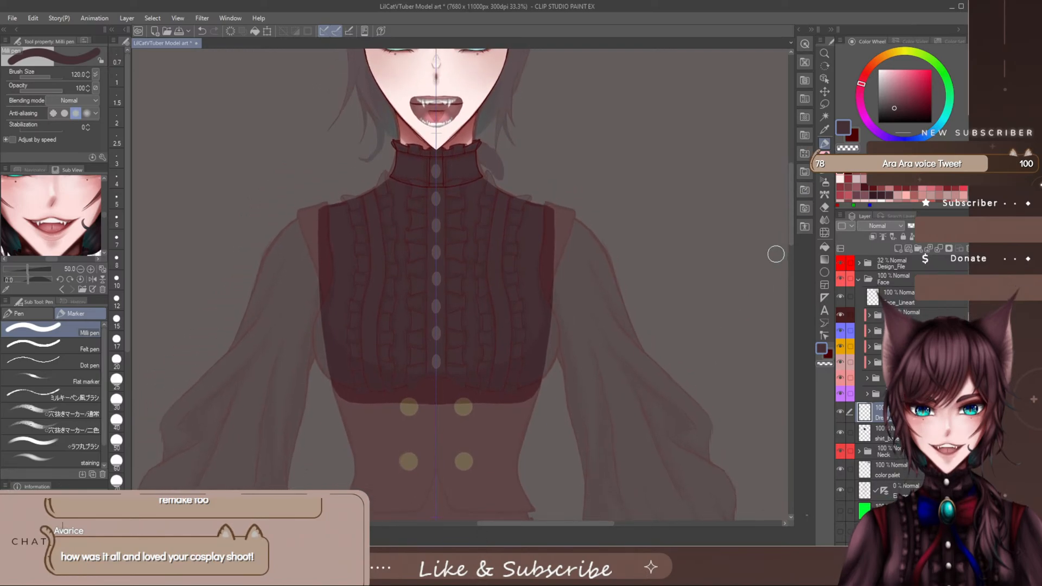
scroll(520, 333, up, 1)
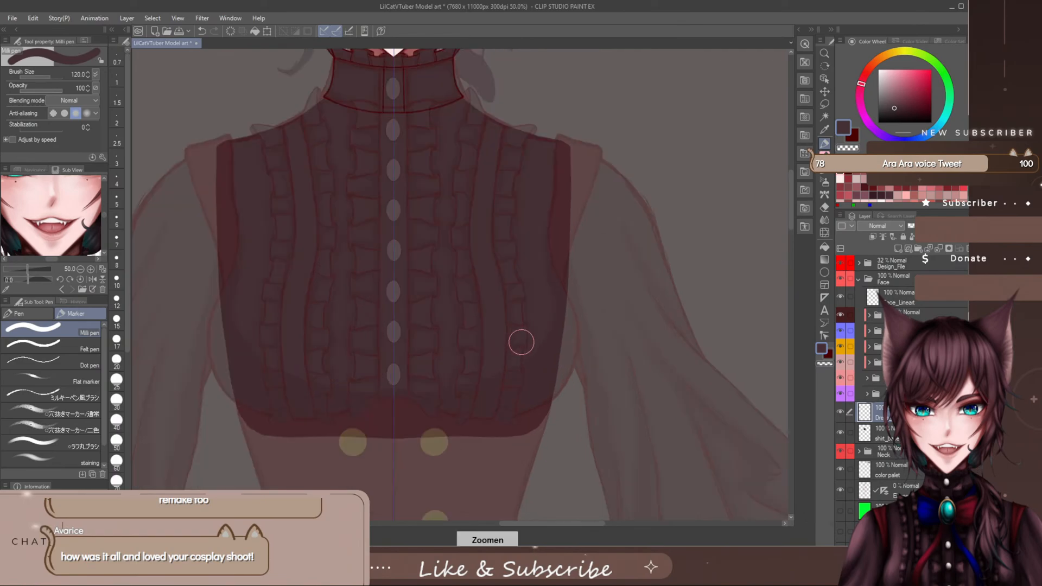
drag(576, 527, 655, 529)
drag(792, 198, 786, 133)
alt+click(607, 205)
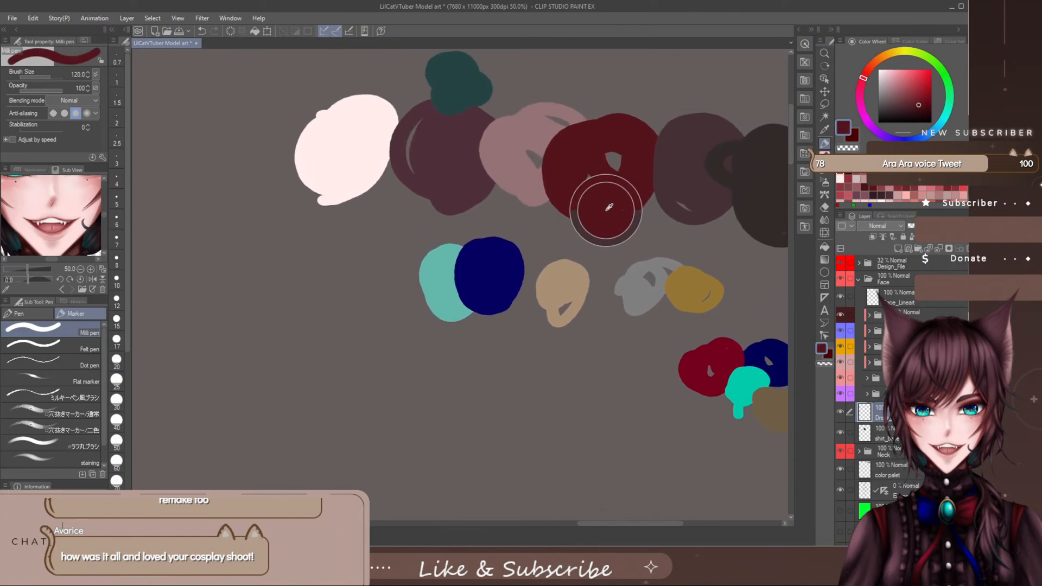
- Draw the vest's slightly curved top edge across the lower blouse with the Milli pen at size 60, undoing unwanted strokes
drag(629, 525, 534, 525)
drag(794, 141, 782, 231)
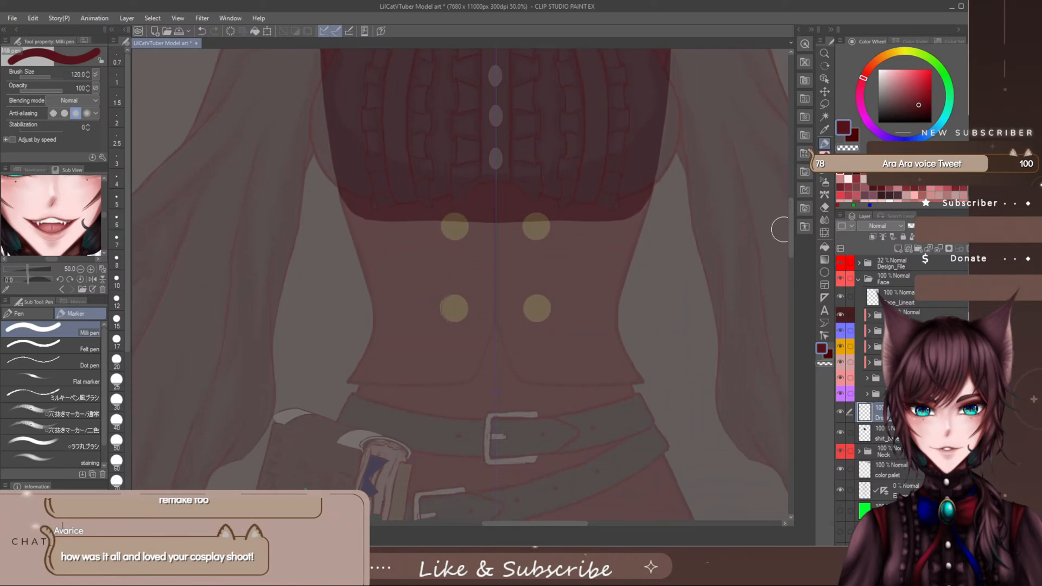
drag(584, 524, 597, 527)
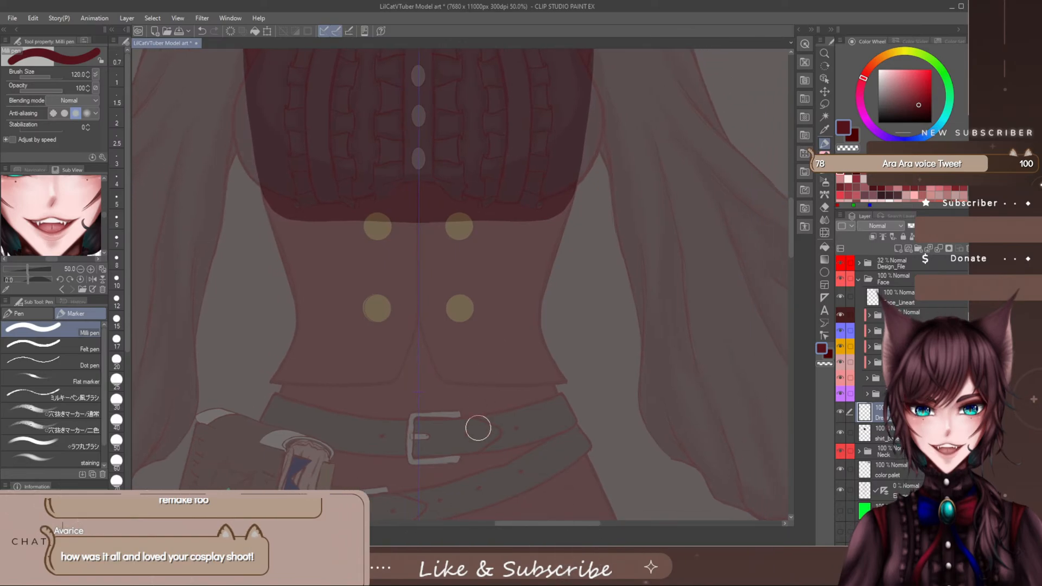
scroll(782, 209, up, 2)
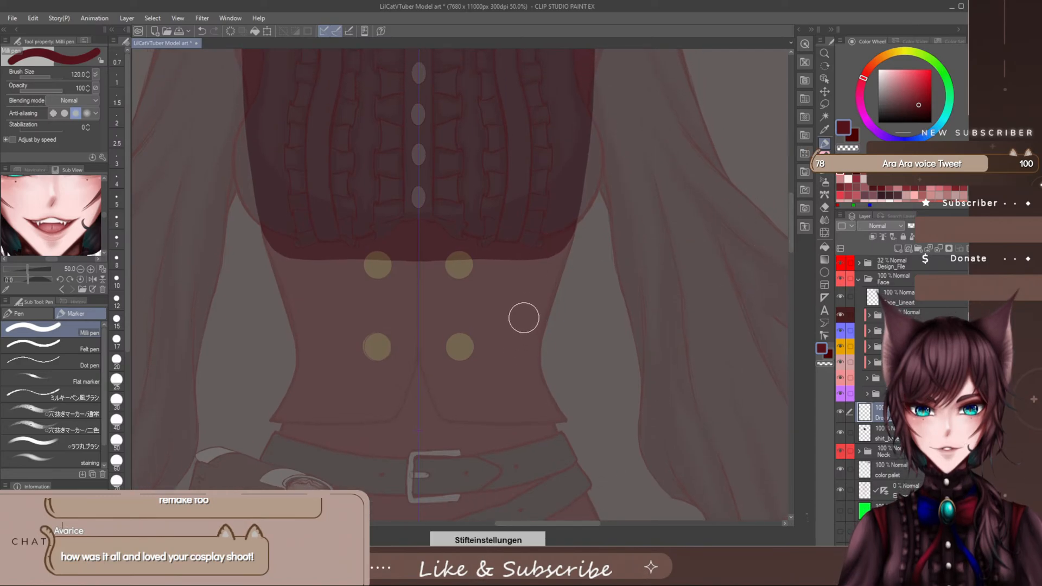
drag(524, 267, 494, 367)
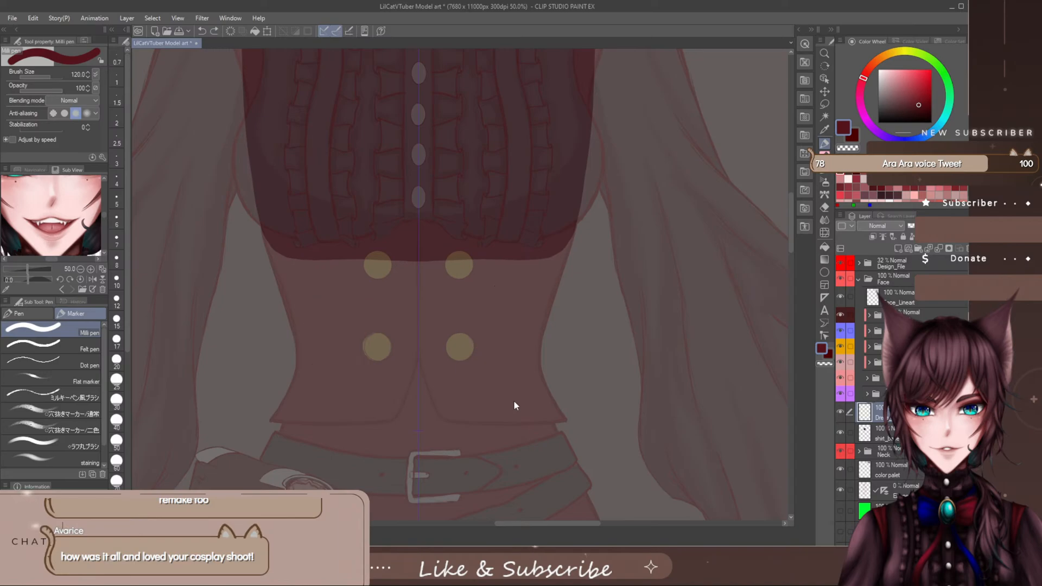
key(ctrl+z)
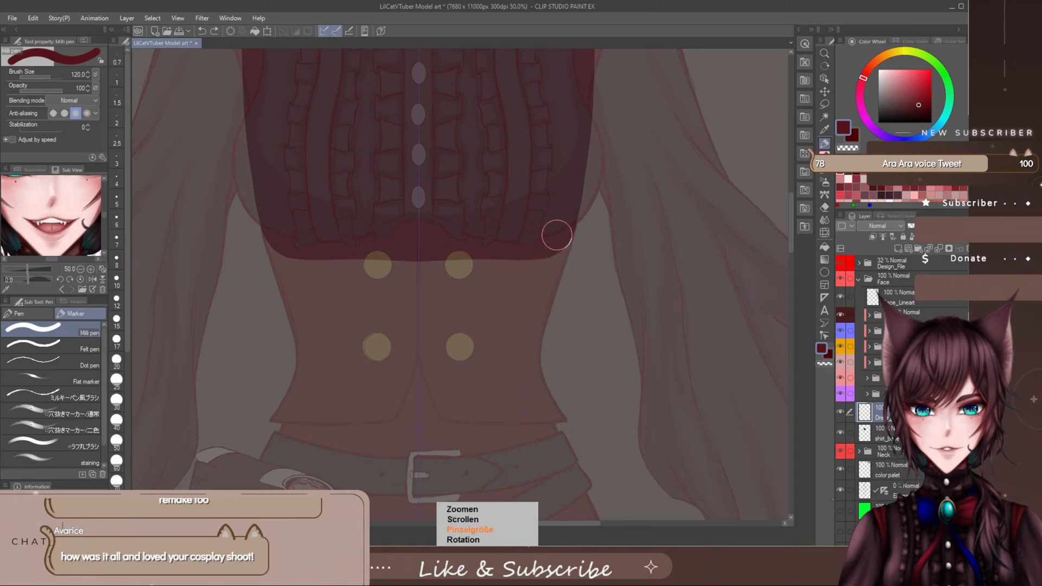
key(bracketleft)
key(bracketleft)
key(bracketleft)
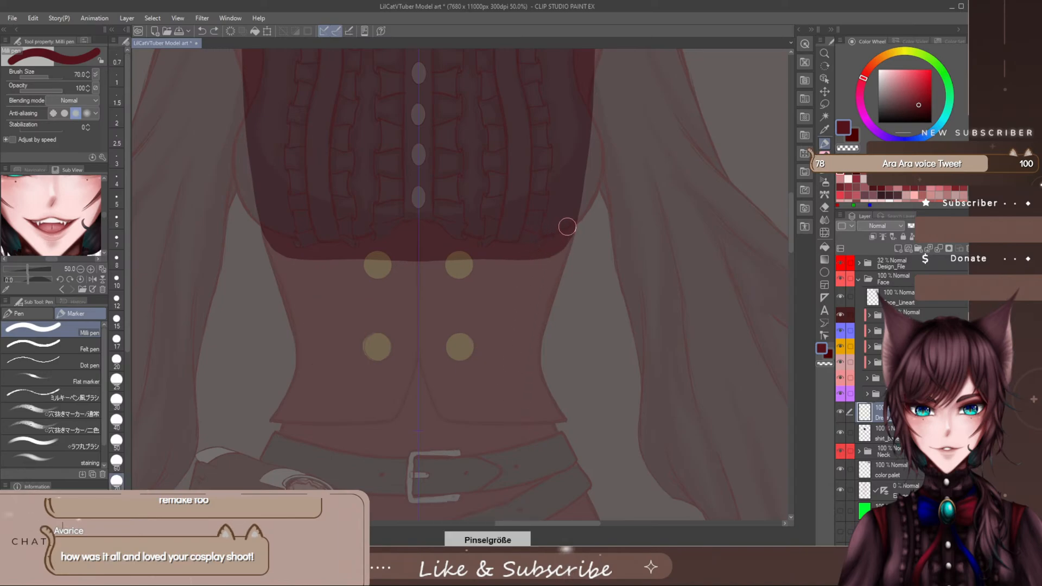
key(bracketleft)
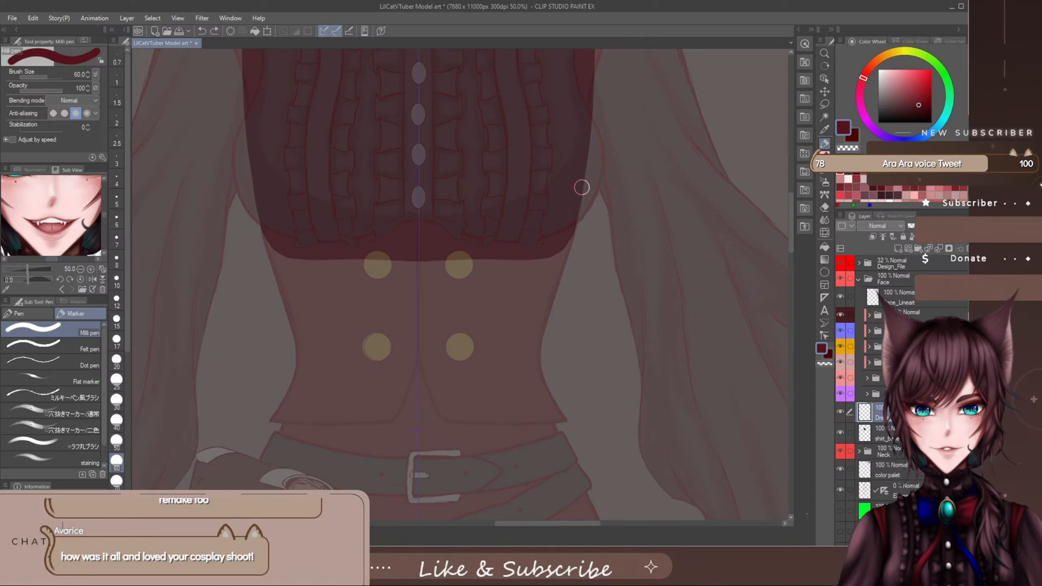
drag(586, 187, 411, 192)
key(ctrl+z)
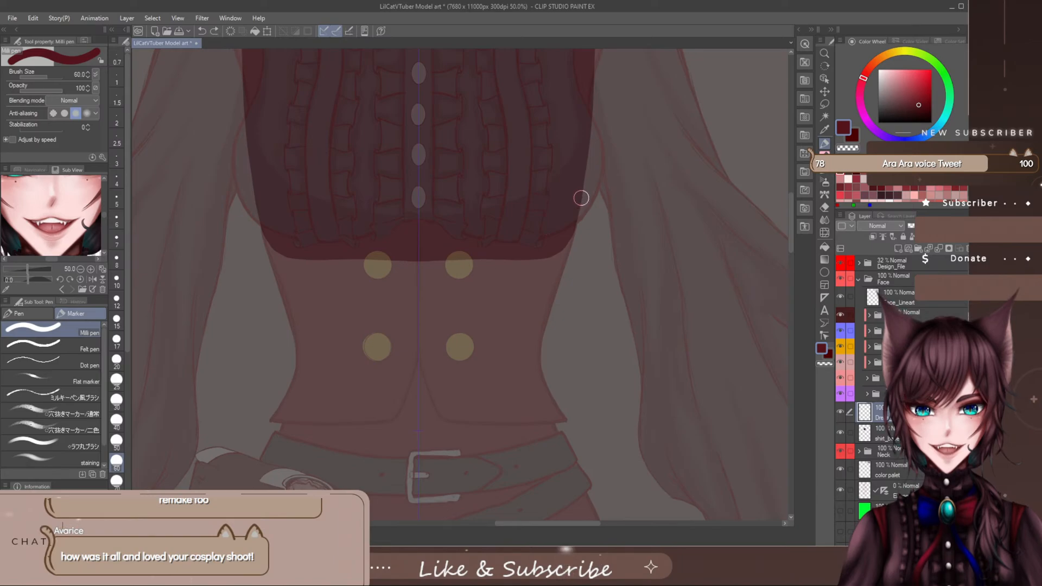
drag(583, 198, 416, 200)
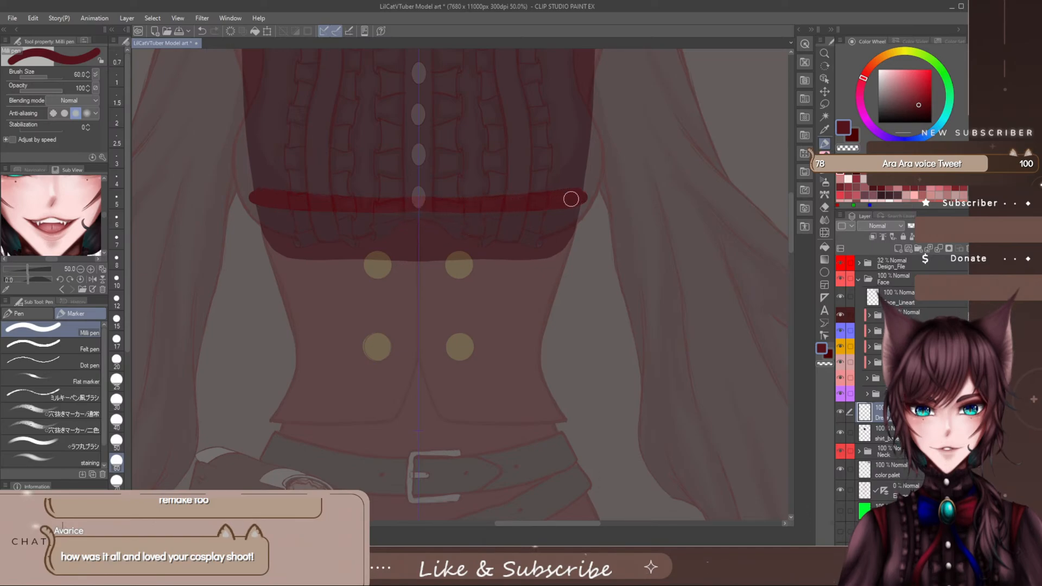
- Show the Design_File folder at full opacity for comparison, lower it to 22%, and reselect the new layer above the shirt base
click(875, 267)
drag(926, 227, 953, 226)
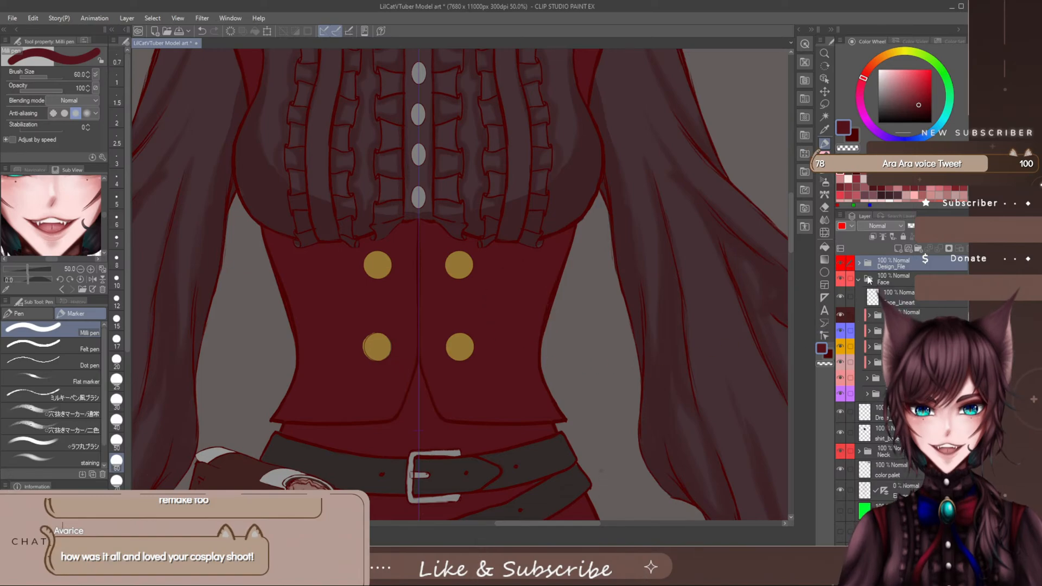
drag(953, 226, 926, 226)
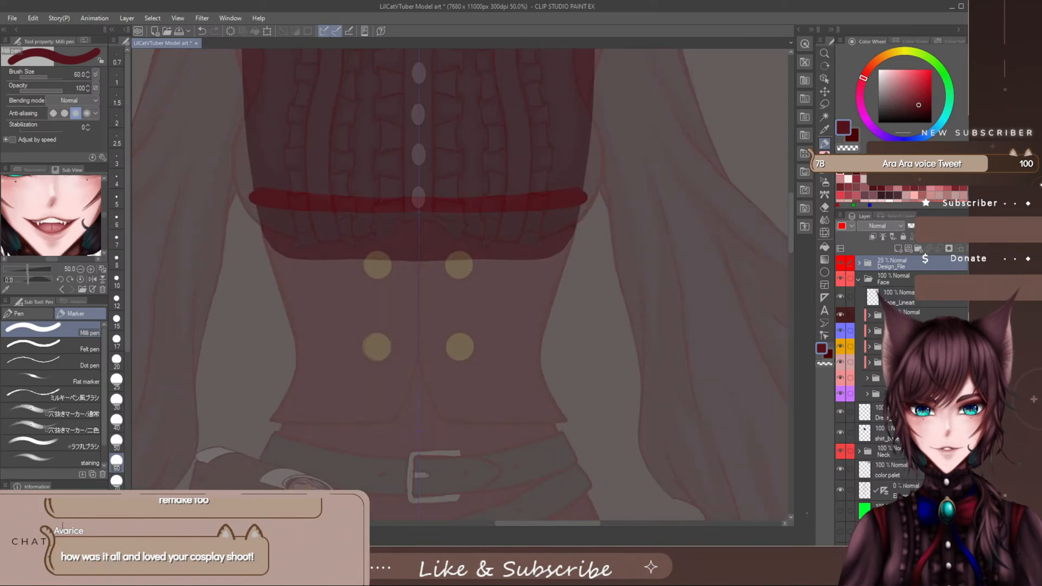
click(888, 423)
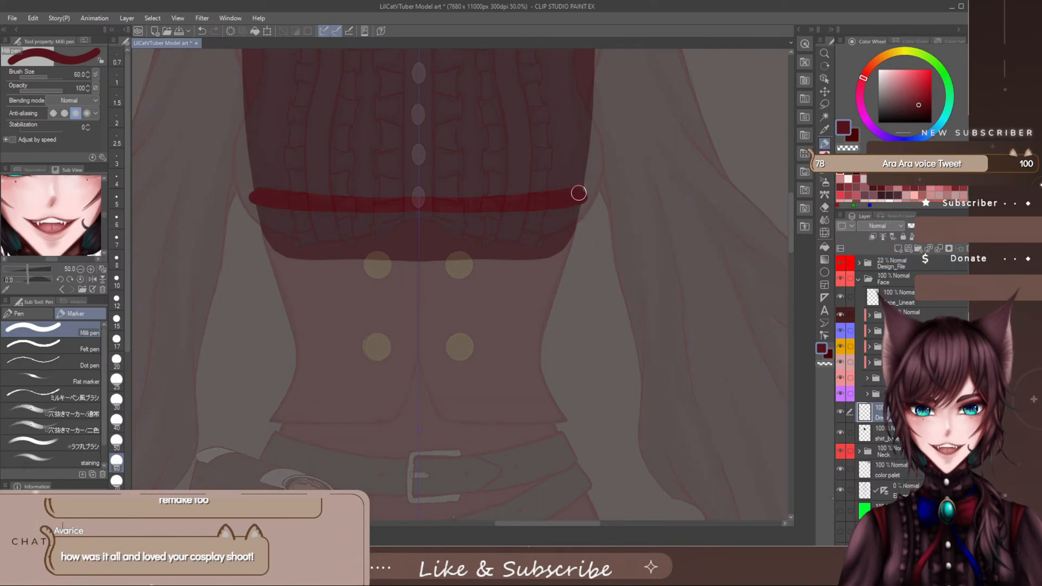
- Outline the vest's curved sides and notched hem along the reference, widening the upper corners and trimming the lower points
mouse_move(578, 193)
mouse_down()
mouse_move(540, 326)
mouse_move(552, 415)
mouse_up()
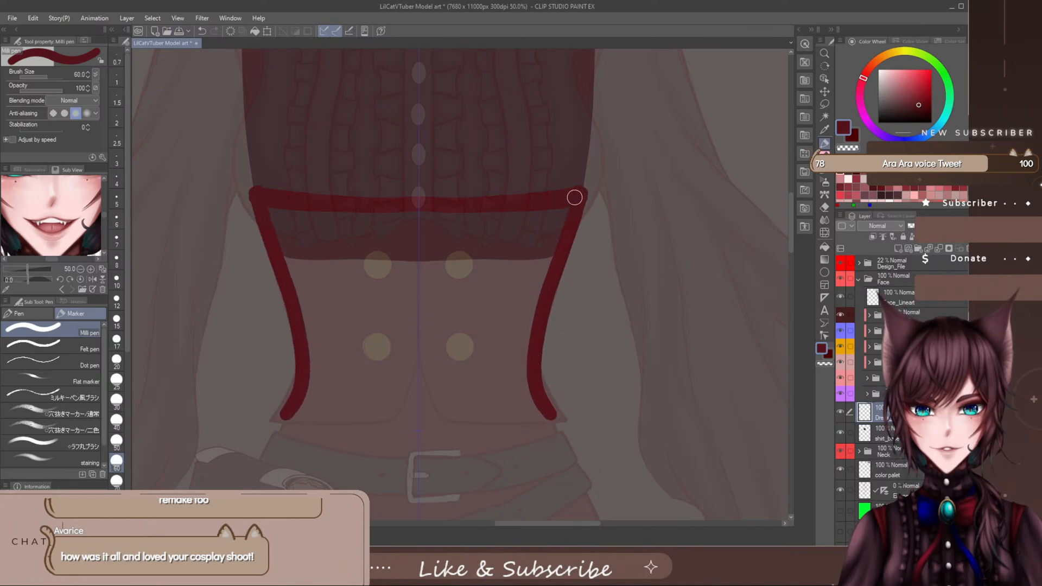
key(e)
key(bracketleft)
key(bracketleft)
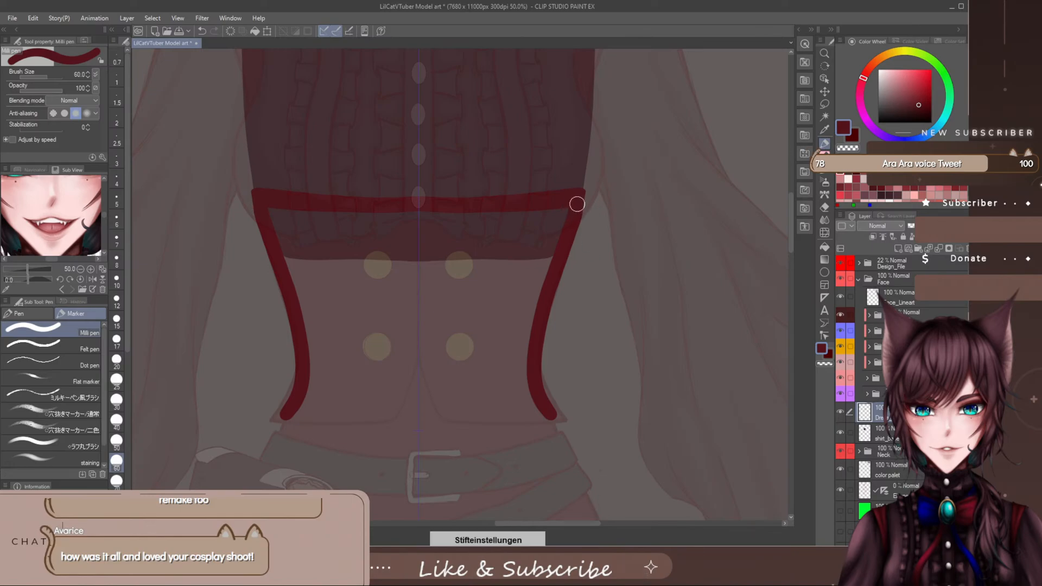
drag(582, 196, 576, 223)
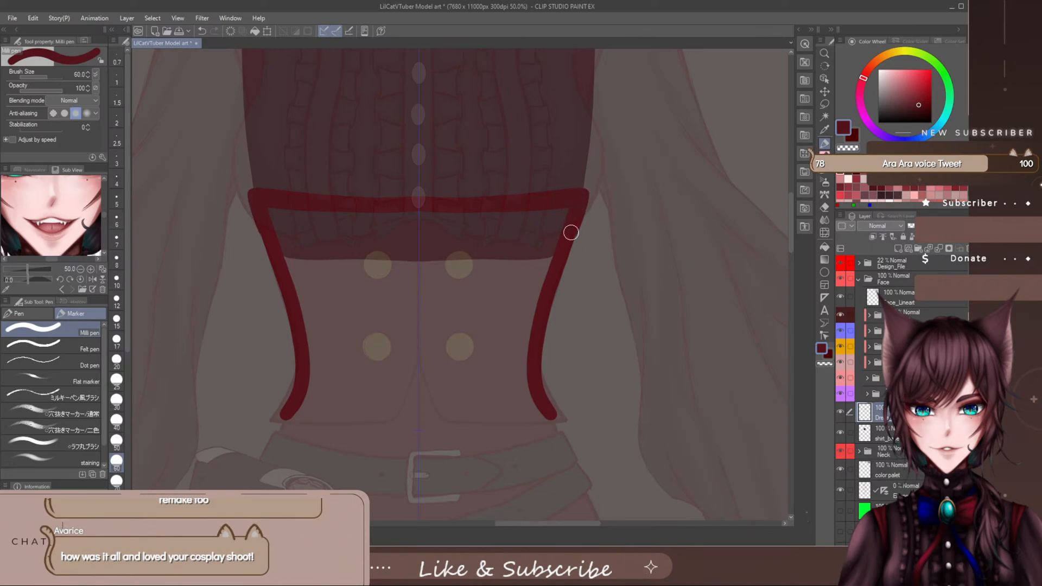
mouse_move(559, 265)
mouse_down()
mouse_move(539, 298)
mouse_move(535, 349)
mouse_move(555, 419)
mouse_move(530, 360)
mouse_up()
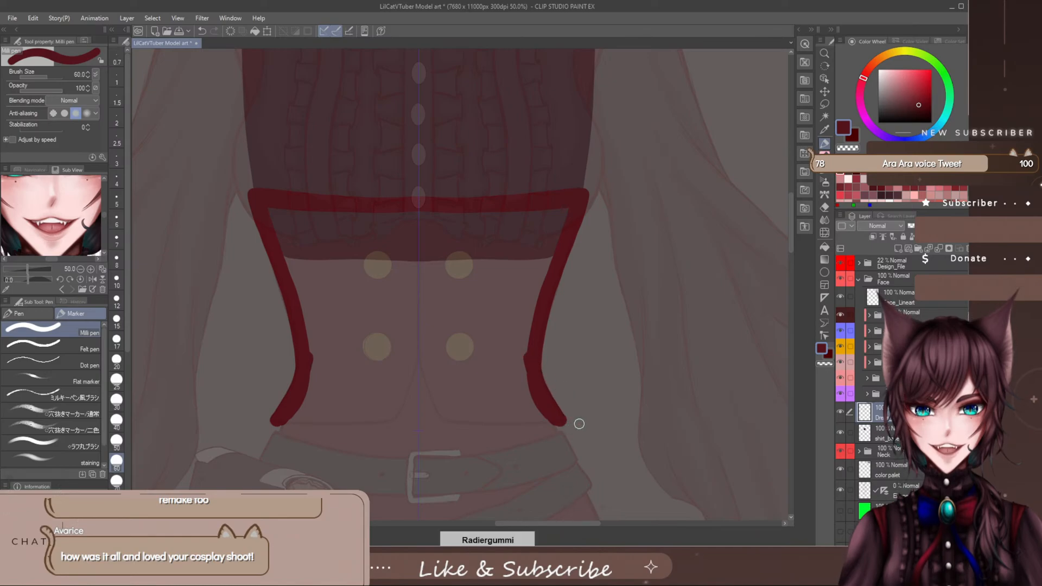
drag(578, 423, 549, 431)
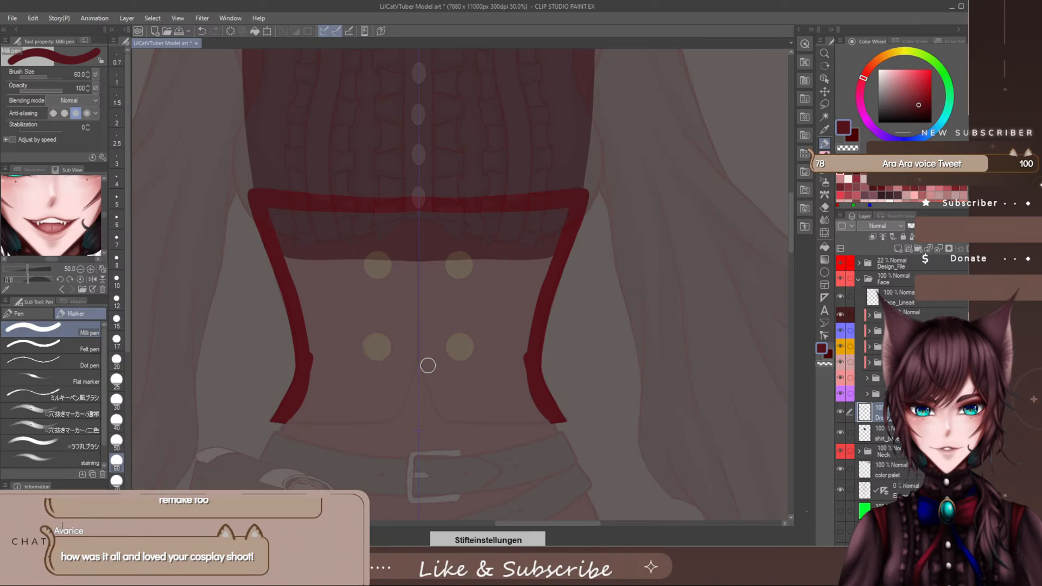
mouse_move(419, 339)
mouse_down()
mouse_move(455, 412)
mouse_move(537, 417)
mouse_move(536, 407)
mouse_up()
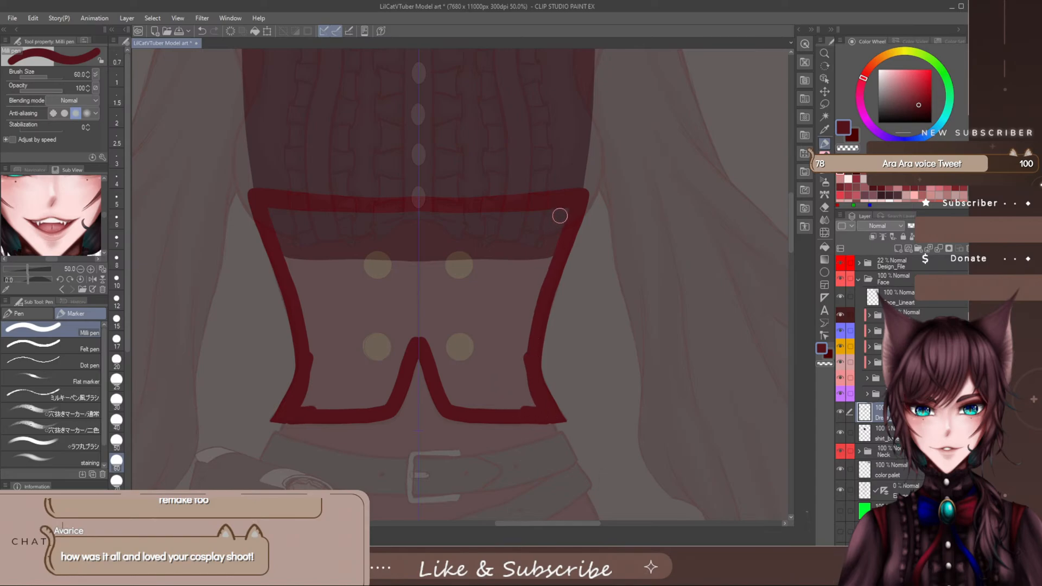
- Fill the vest outline with solid dark red using the Milli pen at size 70 and save the file
mouse_move(559, 214)
mouse_down()
mouse_move(426, 214)
mouse_move(521, 220)
mouse_up()
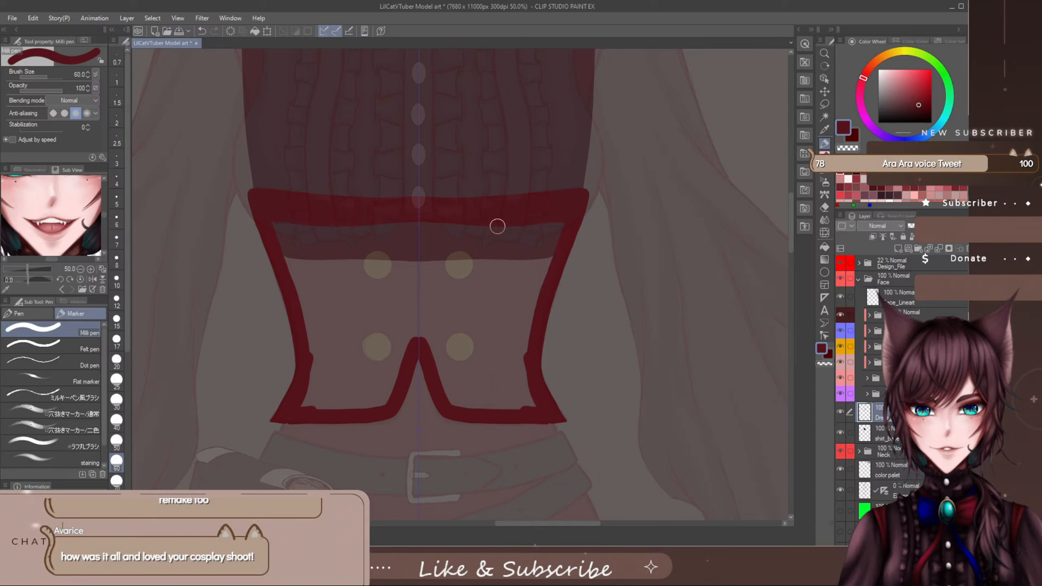
key(])
drag(404, 225, 405, 266)
mouse_move(432, 225)
mouse_down()
mouse_move(429, 326)
mouse_move(422, 222)
mouse_move(428, 298)
mouse_move(439, 235)
mouse_move(441, 294)
mouse_move(463, 238)
mouse_up()
mouse_move(478, 241)
mouse_down()
mouse_move(543, 241)
mouse_move(496, 306)
mouse_move(479, 278)
mouse_move(462, 277)
mouse_move(442, 299)
mouse_move(444, 380)
mouse_move(458, 305)
mouse_move(453, 370)
mouse_move(500, 296)
mouse_move(554, 247)
mouse_move(532, 288)
mouse_move(480, 337)
mouse_move(466, 372)
mouse_move(468, 391)
mouse_move(483, 372)
mouse_move(495, 378)
mouse_move(520, 364)
mouse_move(532, 409)
mouse_move(468, 405)
mouse_move(515, 403)
mouse_move(521, 373)
mouse_move(493, 384)
mouse_up()
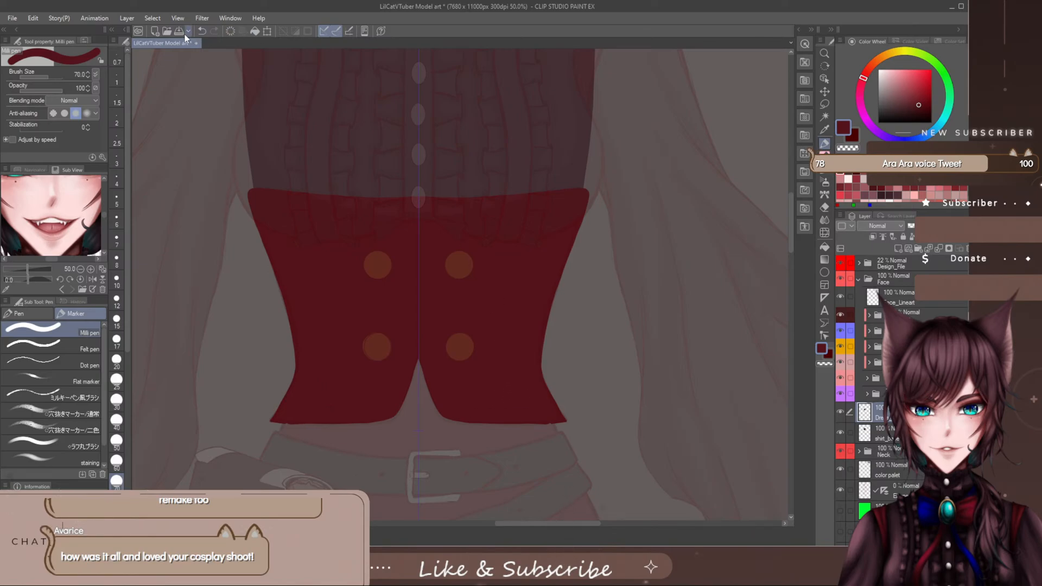
click(184, 35)
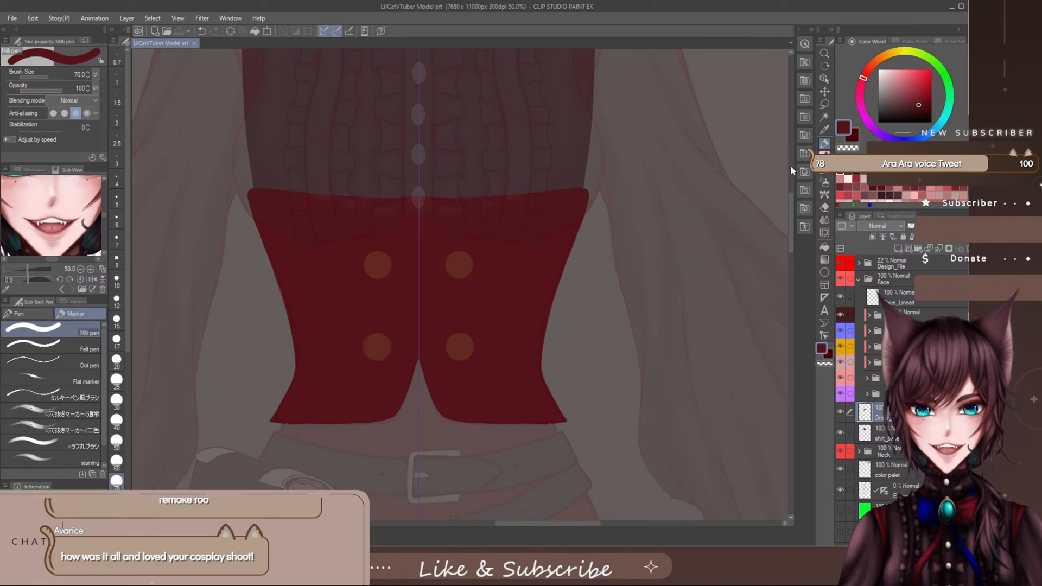
drag(454, 385, 459, 279)
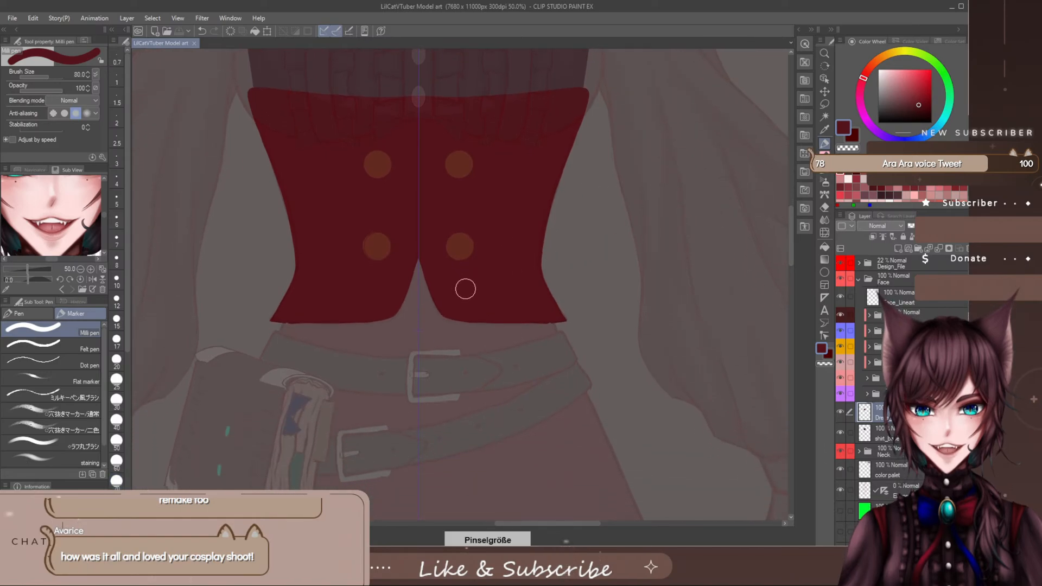
key([)
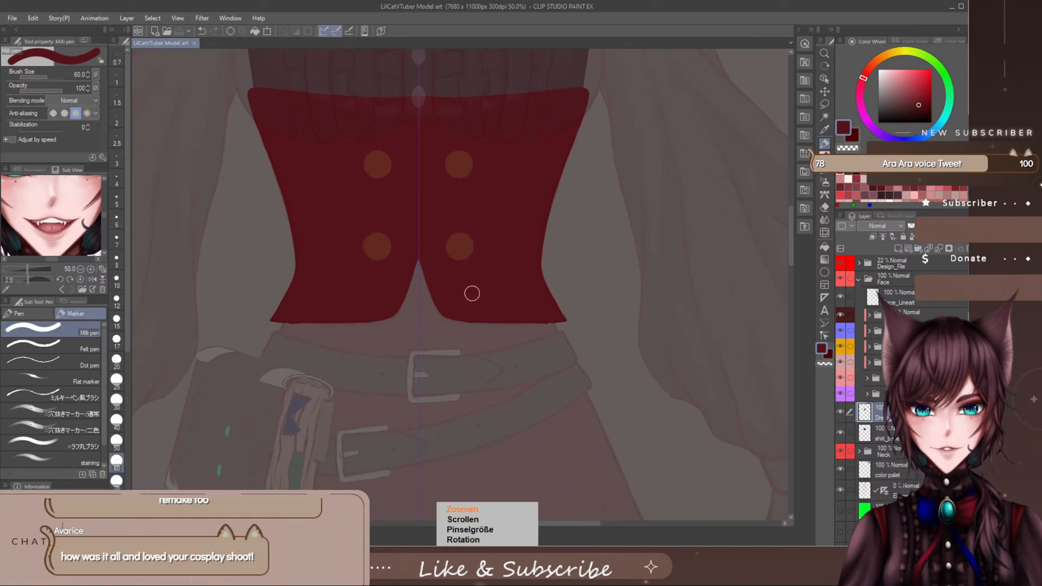
scroll(471, 289, up, 5)
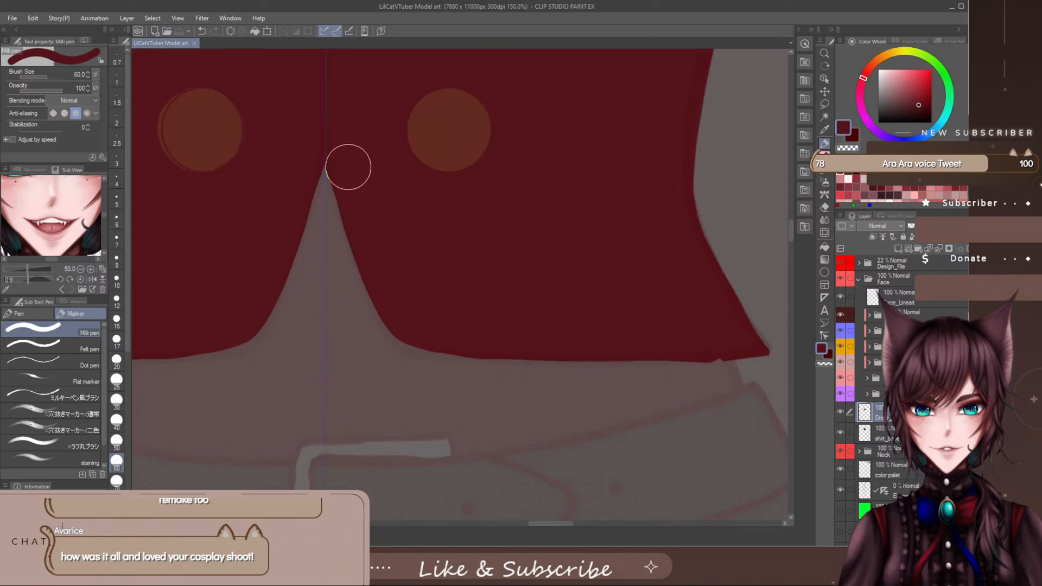
mouse_move(363, 205)
mouse_down()
mouse_move(347, 167)
mouse_move(384, 282)
mouse_move(365, 251)
mouse_move(409, 335)
mouse_up()
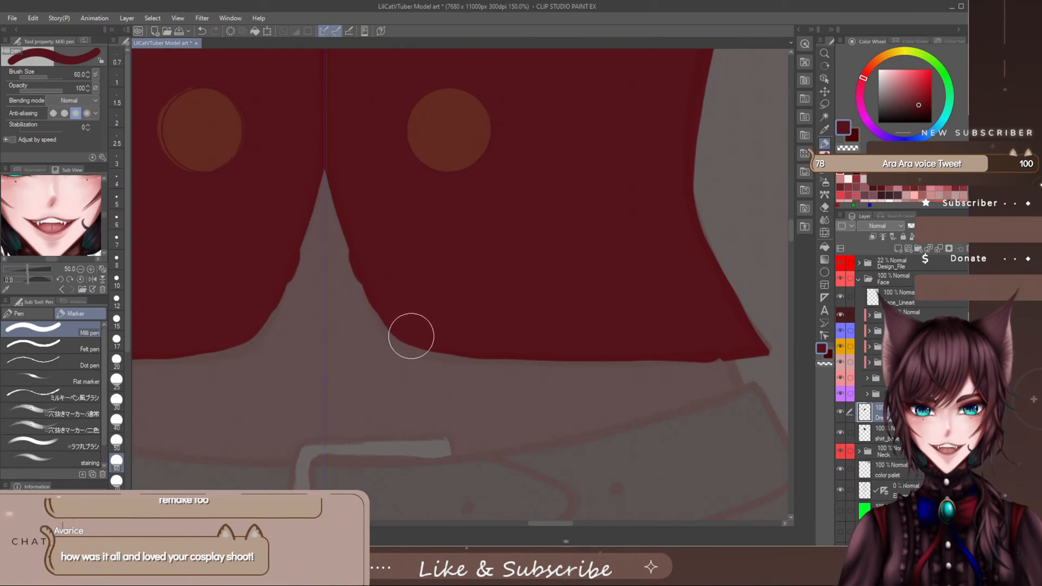
key(ctrl+z)
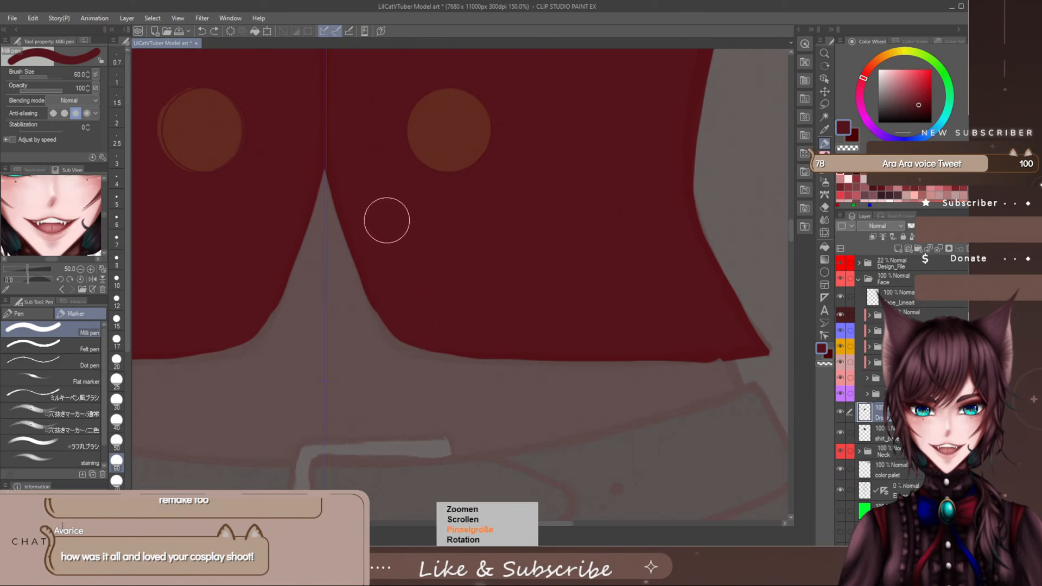
- Smooth the curved edges of the vest's centre notch and even out the hem with the Milli pen at size 20
key(bracketleft)
key(bracketleft)
key(bracketleft)
key(bracketleft)
key(bracketleft)
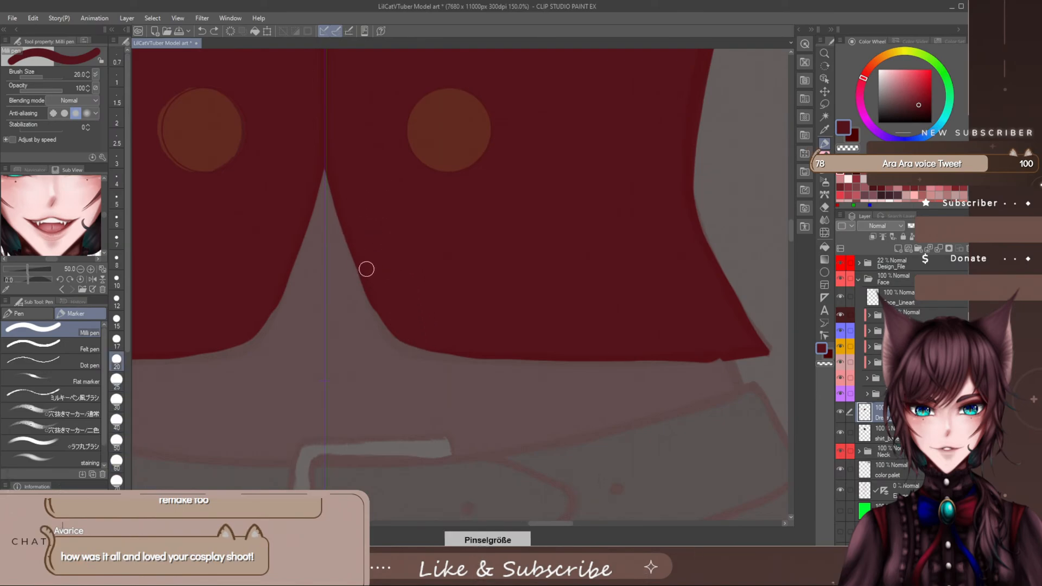
drag(384, 317, 371, 290)
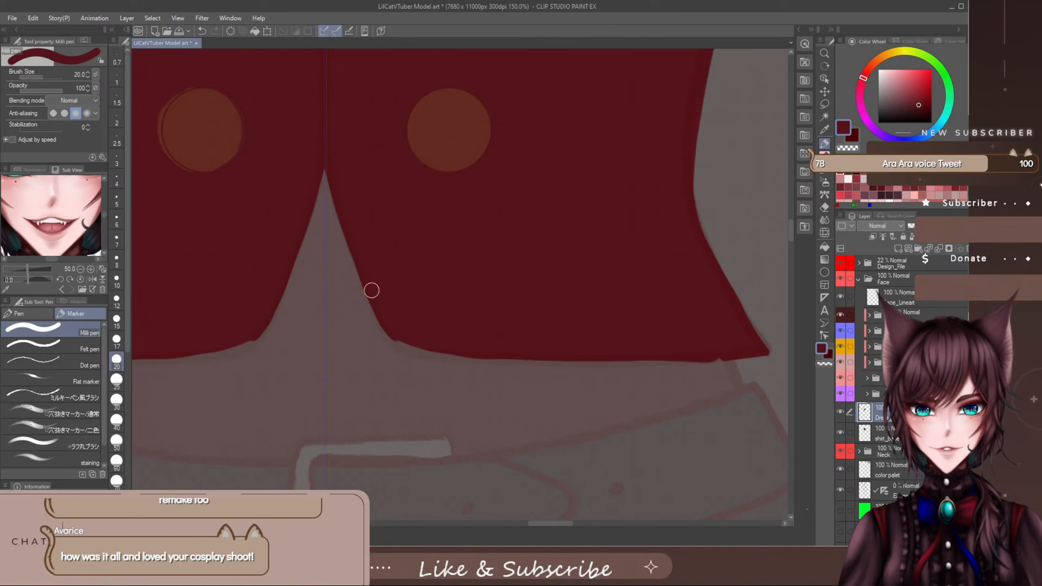
drag(391, 330, 366, 277)
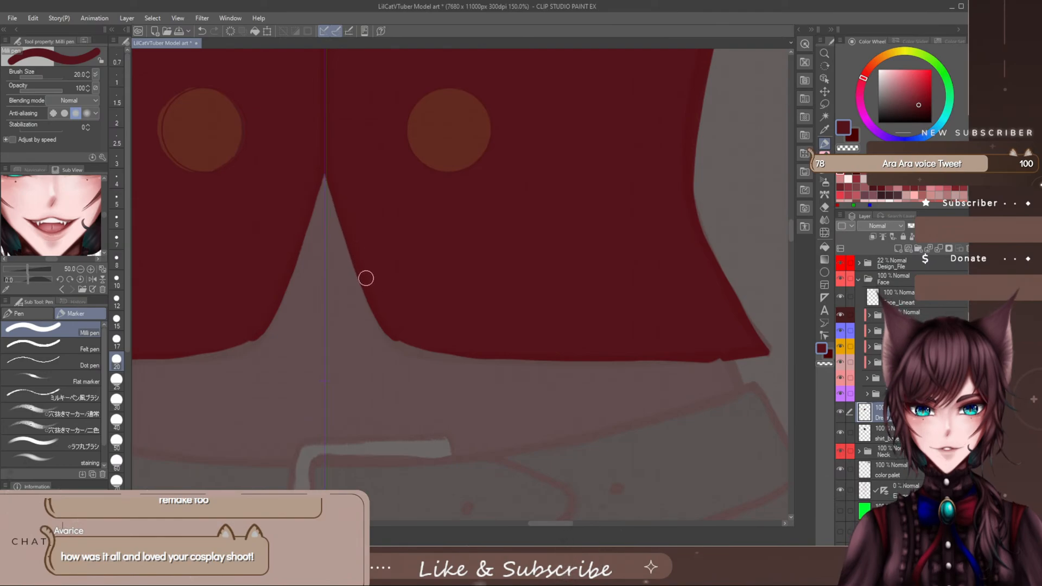
mouse_move(384, 317)
mouse_down()
mouse_move(419, 354)
mouse_move(454, 359)
mouse_move(692, 356)
mouse_up()
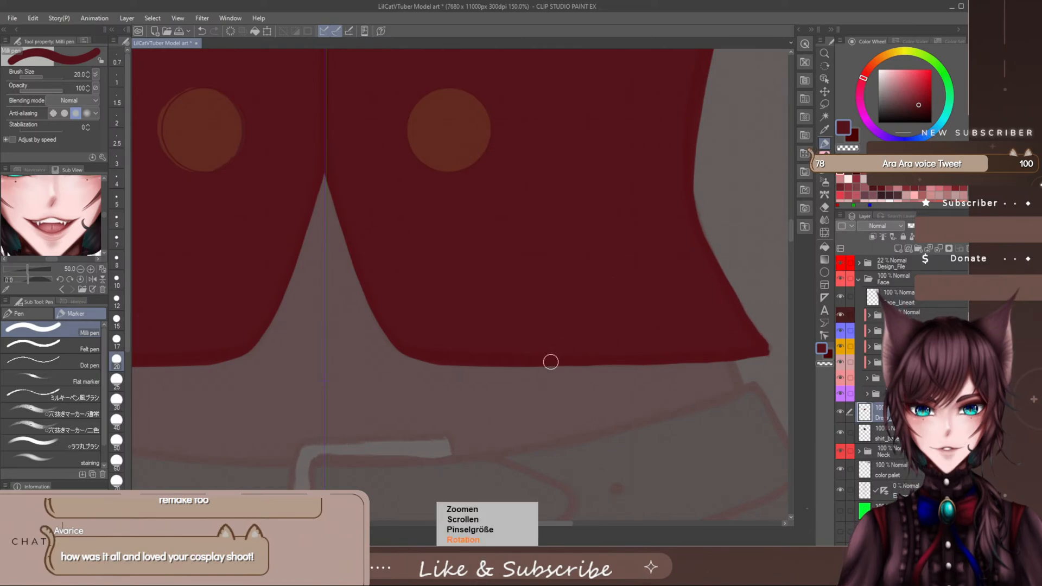
- Curve the vest's top edge up to higher side corners with the Milli pen at size 20 and fill the added areas dark red
scroll(540, 382, down, 5)
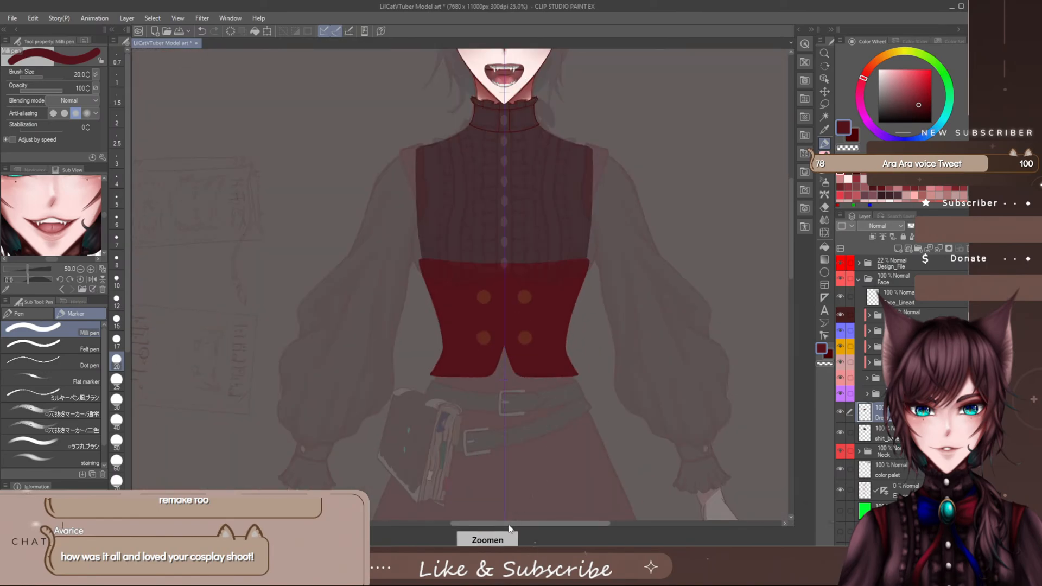
scroll(537, 510, right, 5)
drag(791, 203, 790, 187)
scroll(430, 328, up, 2)
scroll(429, 336, up, 2)
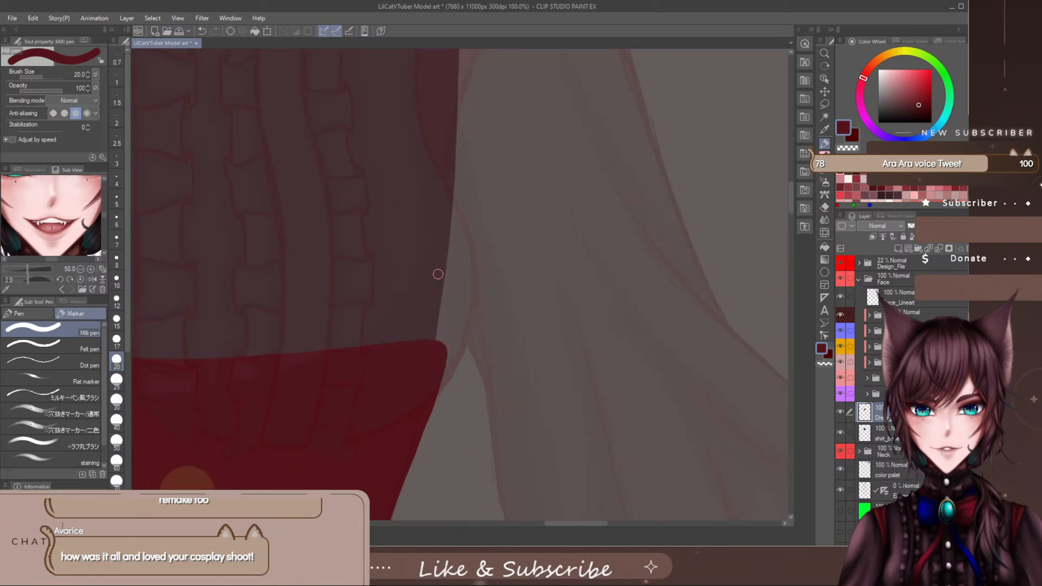
mouse_move(447, 262)
mouse_down()
mouse_move(337, 332)
mouse_move(235, 359)
mouse_up()
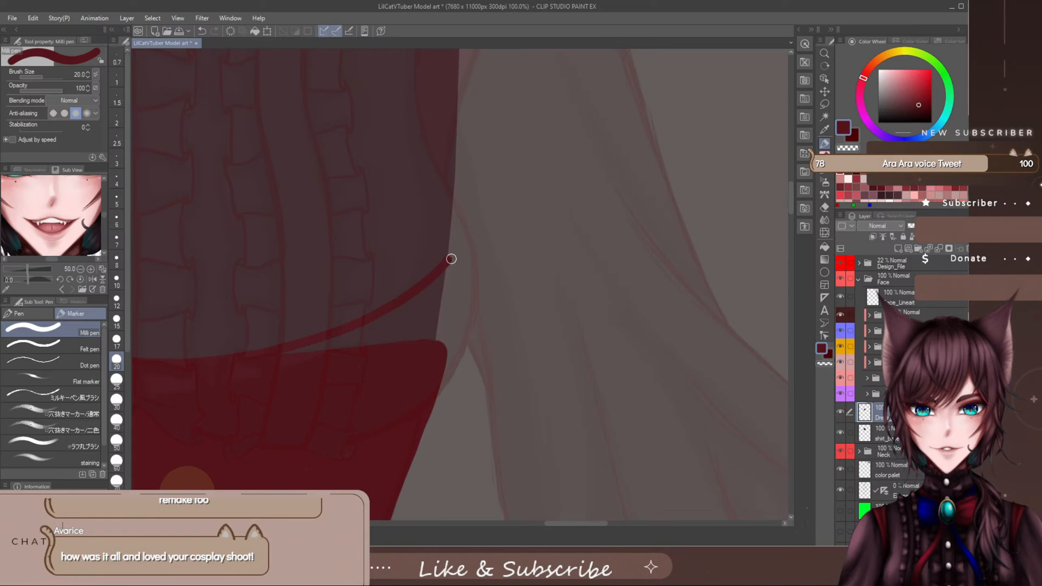
drag(450, 277, 445, 359)
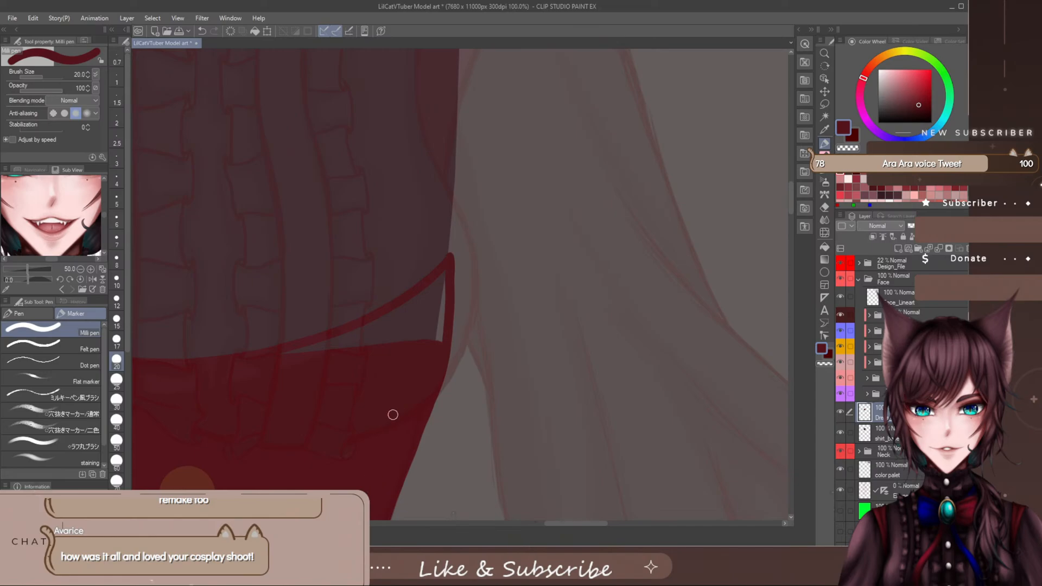
mouse_move(445, 272)
mouse_down()
mouse_move(429, 334)
mouse_move(444, 293)
mouse_move(439, 334)
mouse_up()
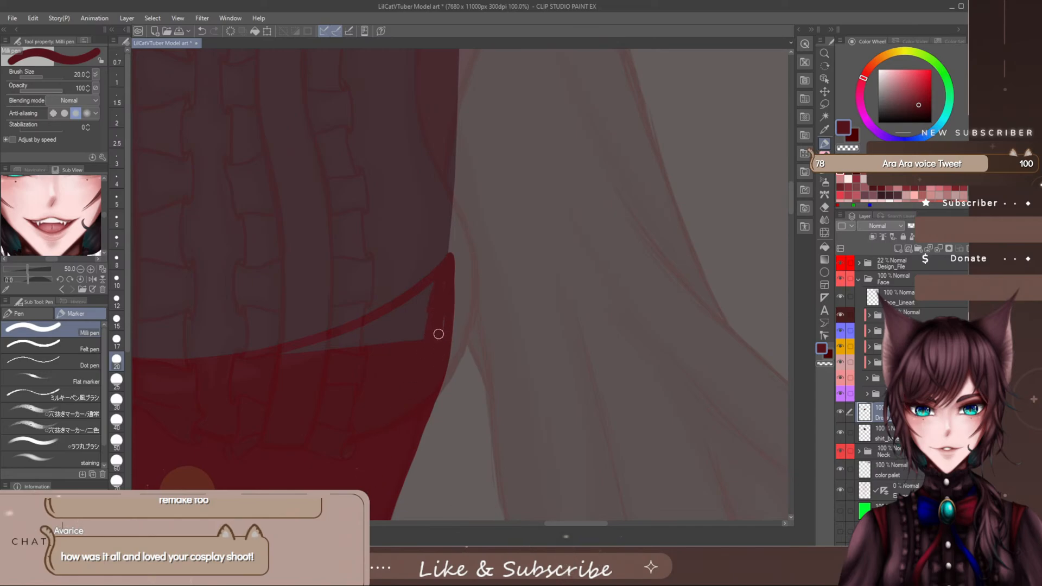
mouse_move(444, 279)
mouse_down()
mouse_move(430, 337)
mouse_move(434, 294)
mouse_move(394, 315)
mouse_move(417, 327)
mouse_move(428, 311)
mouse_move(416, 335)
mouse_move(423, 325)
mouse_move(344, 361)
mouse_move(347, 338)
mouse_move(382, 319)
mouse_move(263, 361)
mouse_move(368, 338)
mouse_move(301, 363)
mouse_move(362, 343)
mouse_move(315, 359)
mouse_up()
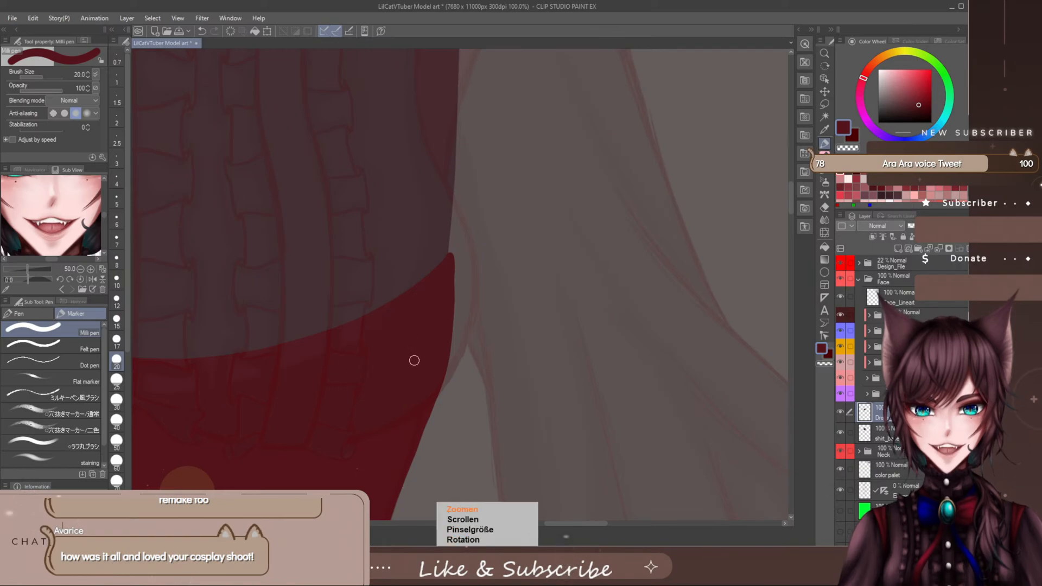
- Undo the last corner stroke, then lower the vest's curved top edge and shape its upper corners into softly rounded tips
scroll(415, 361, down, 8)
scroll(437, 399, up, 1)
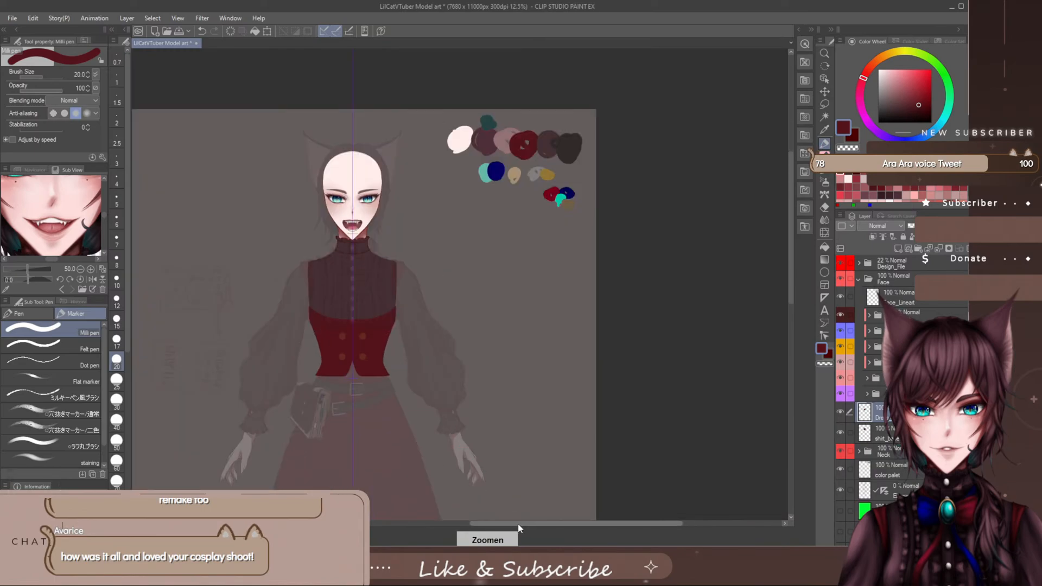
drag(518, 524, 488, 524)
scroll(494, 448, up, 5)
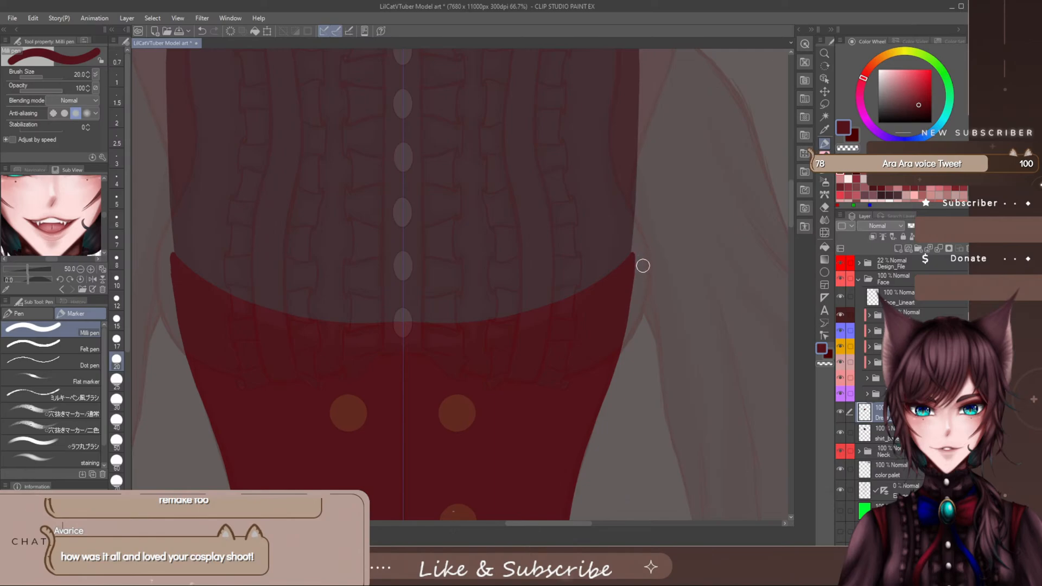
scroll(595, 468, down, 5)
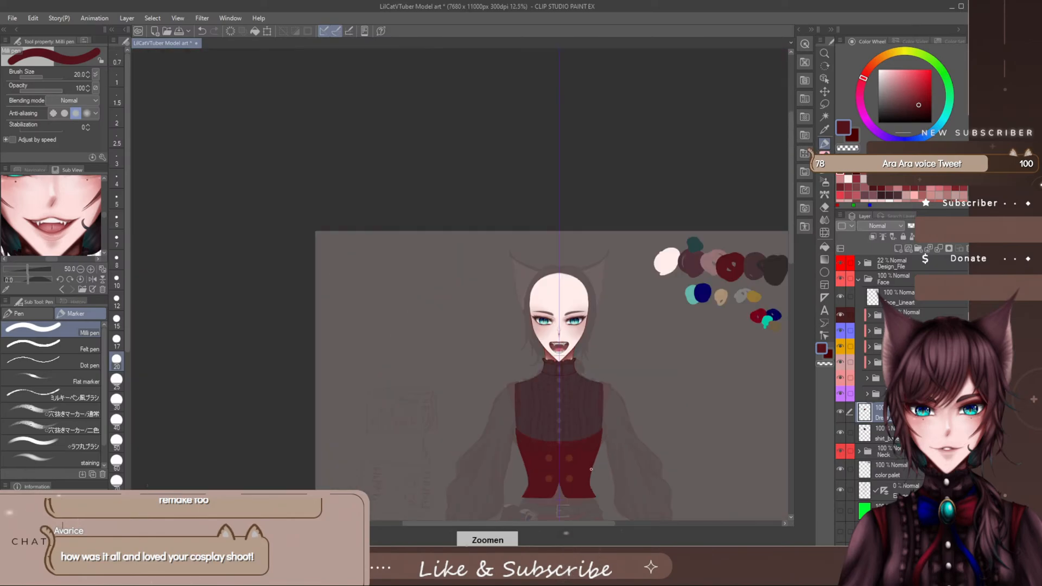
scroll(591, 469, up, 2)
drag(556, 525, 577, 528)
drag(790, 178, 784, 210)
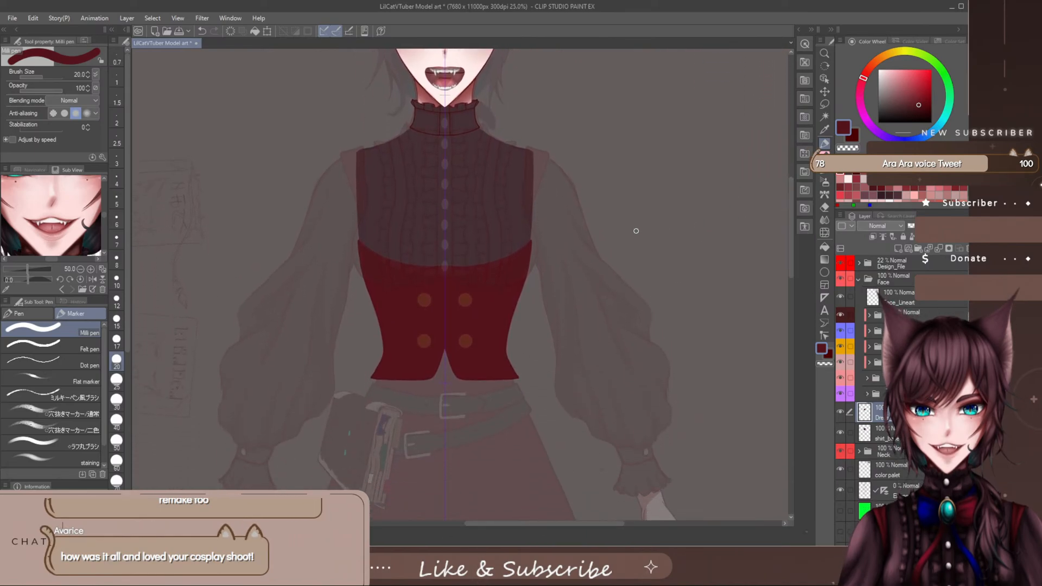
scroll(445, 231, up, 3)
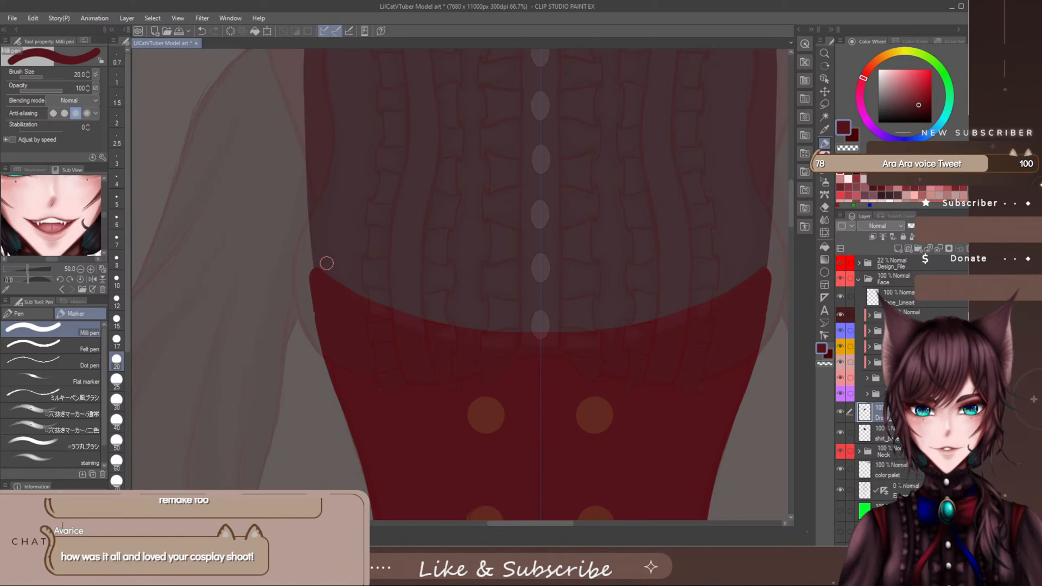
key(ctrl+z)
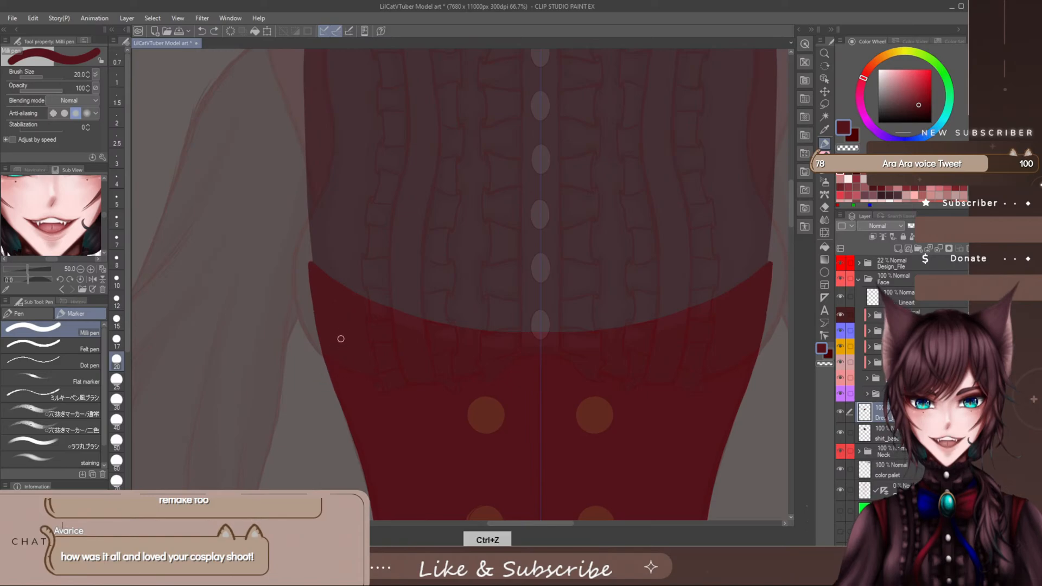
mouse_move(304, 290)
mouse_down()
mouse_move(327, 266)
mouse_move(349, 280)
mouse_up()
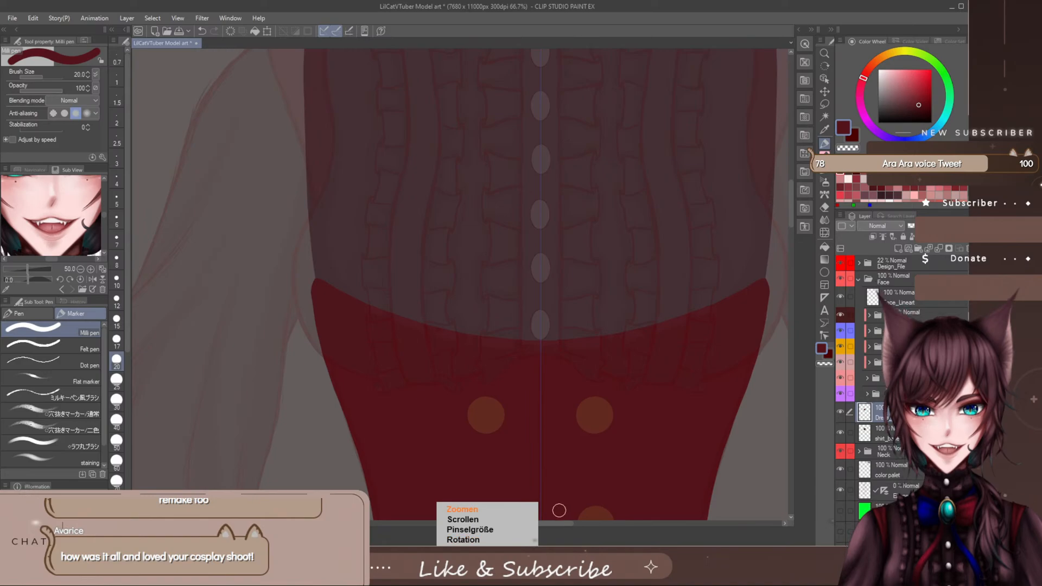
- Examine the vest's shape and symmetry against the collar, sleeves, belts and skirt of the faded reference
scroll(559, 510, down, 5)
scroll(558, 515, up, 2)
drag(539, 524, 575, 536)
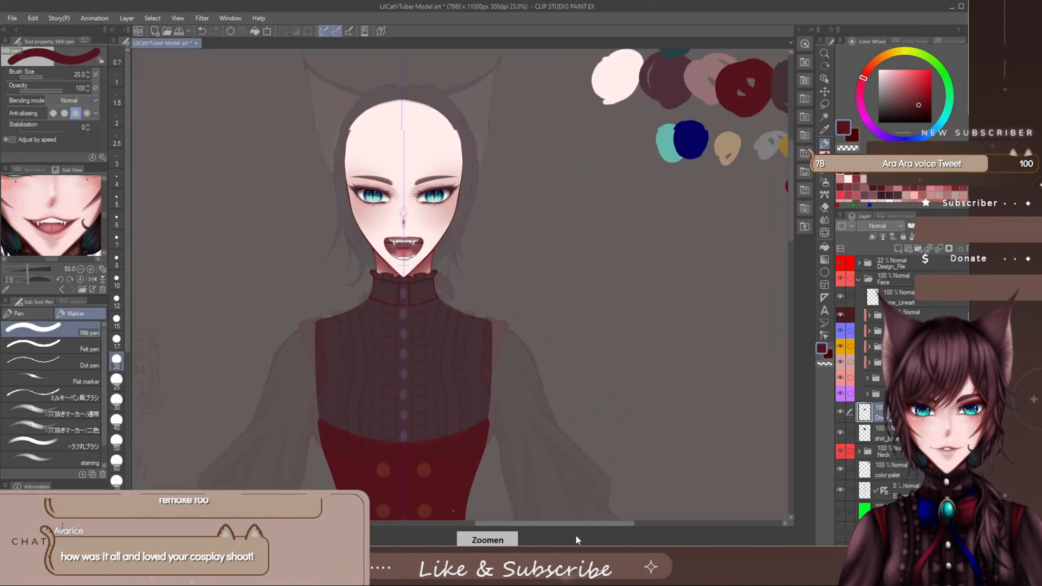
drag(790, 190, 789, 217)
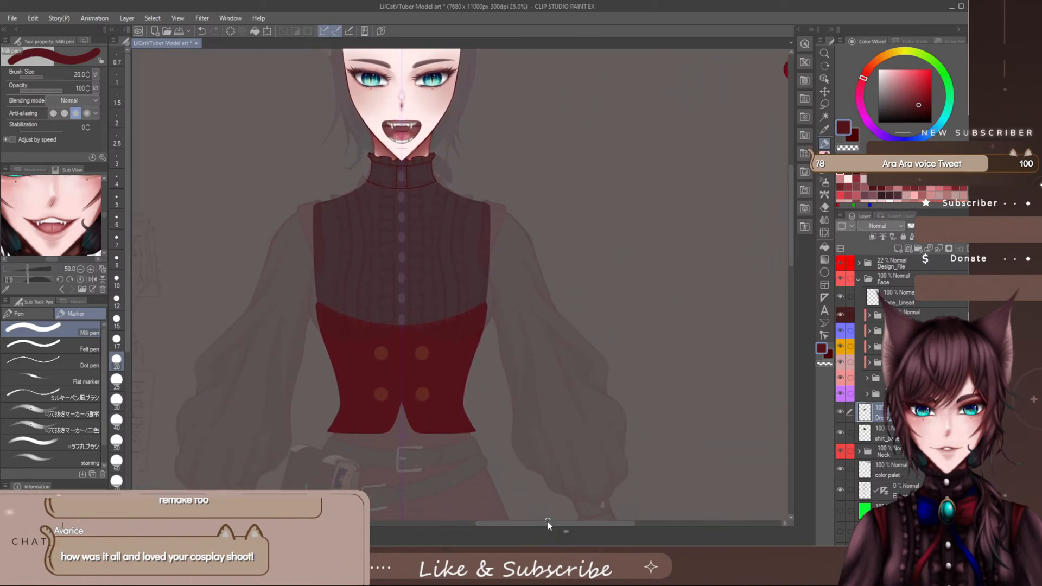
drag(549, 524, 536, 523)
drag(790, 189, 791, 181)
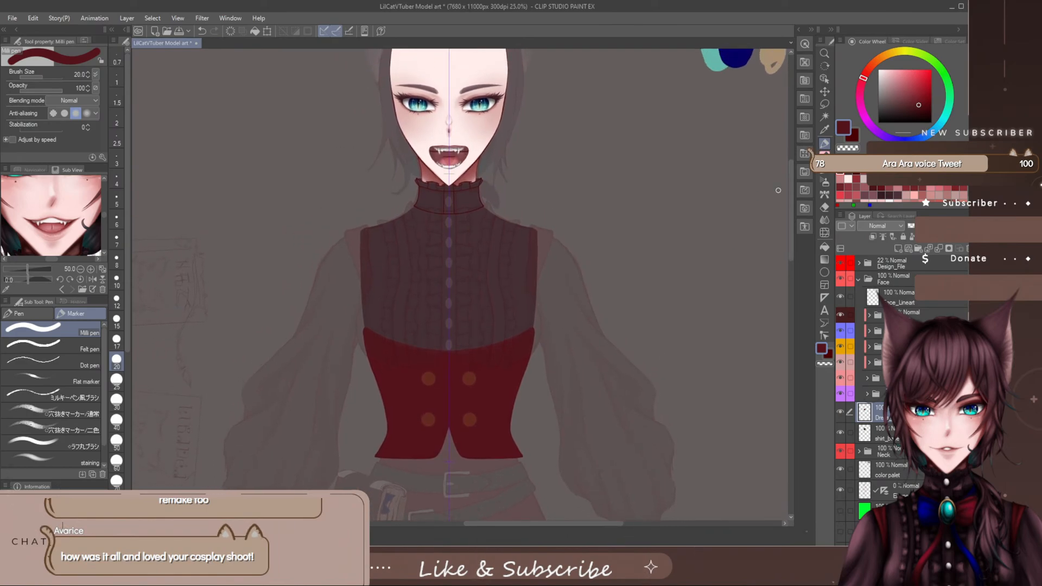
drag(521, 524, 536, 530)
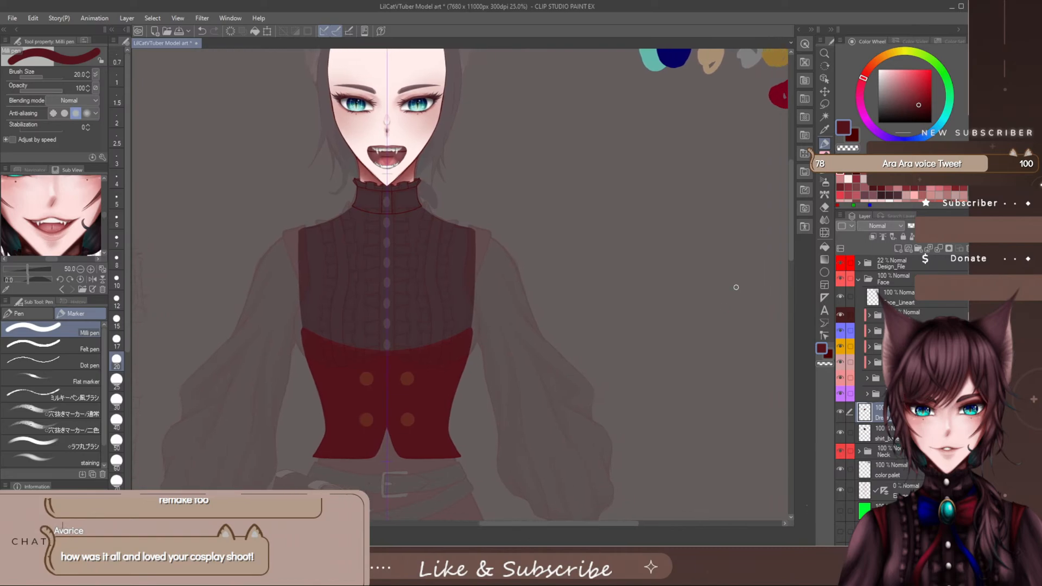
scroll(459, 320, up, 1)
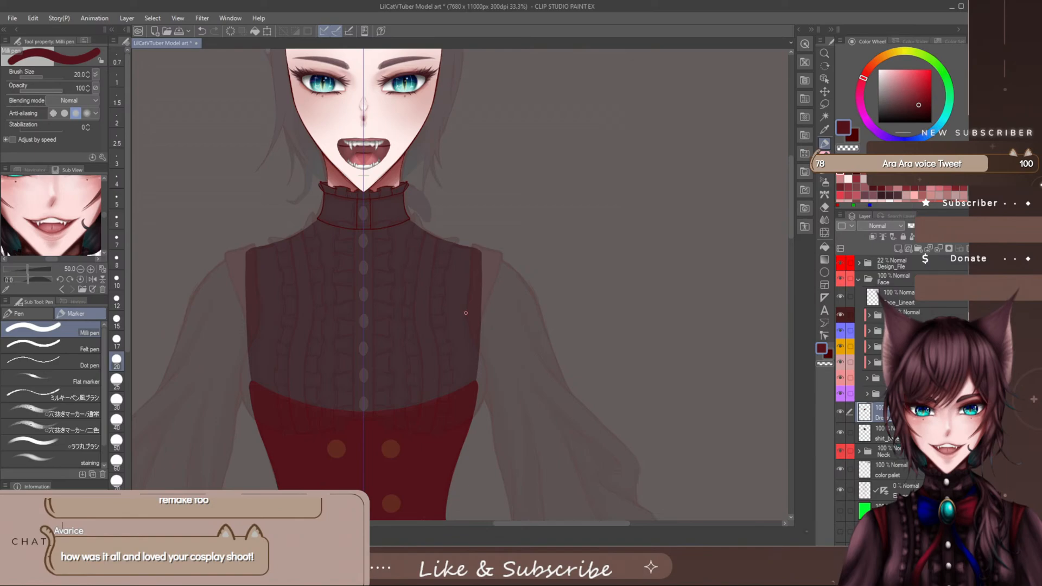
drag(792, 182, 797, 209)
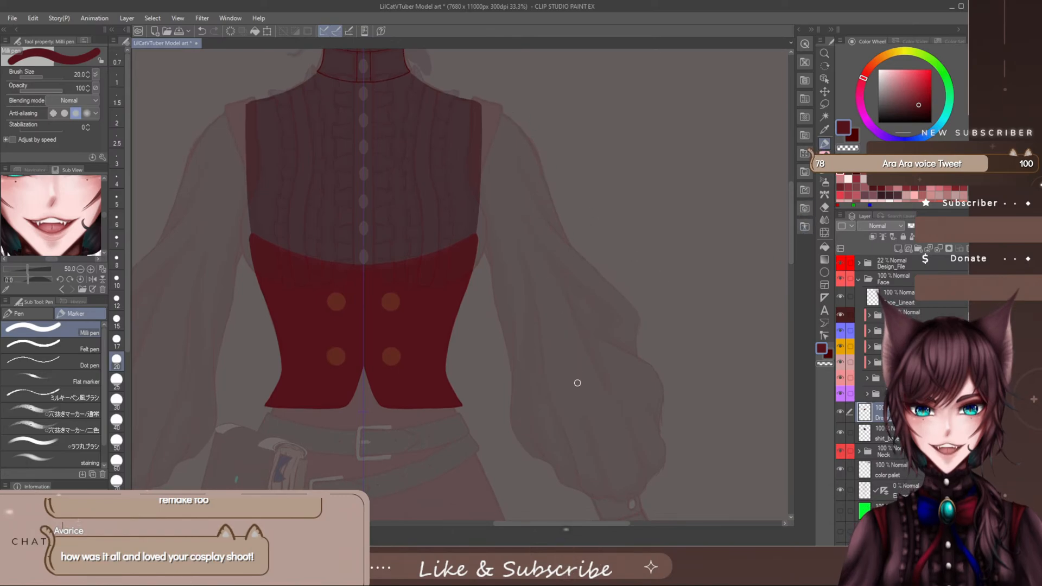
drag(556, 524, 572, 531)
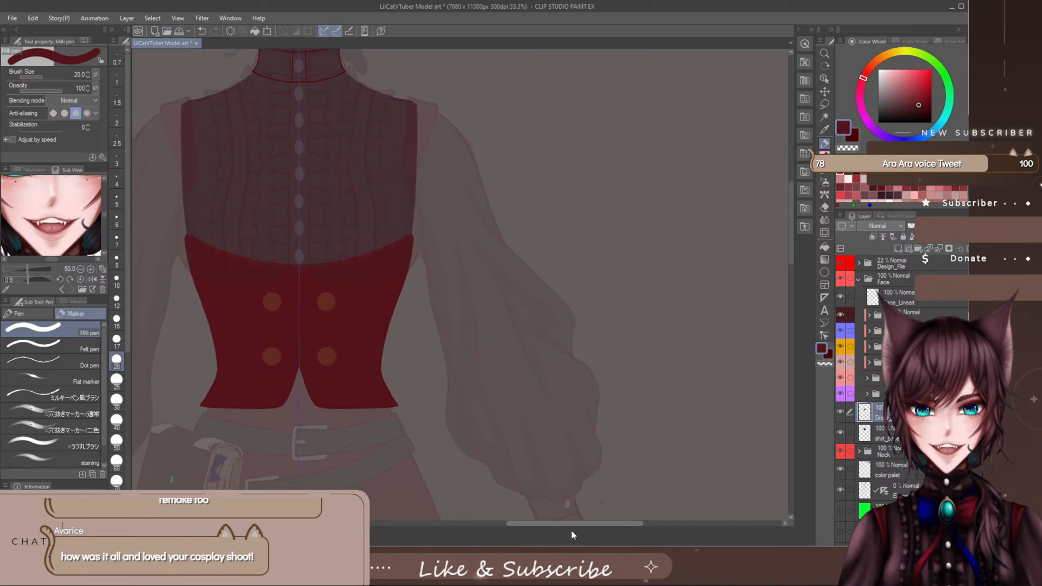
drag(791, 214, 784, 254)
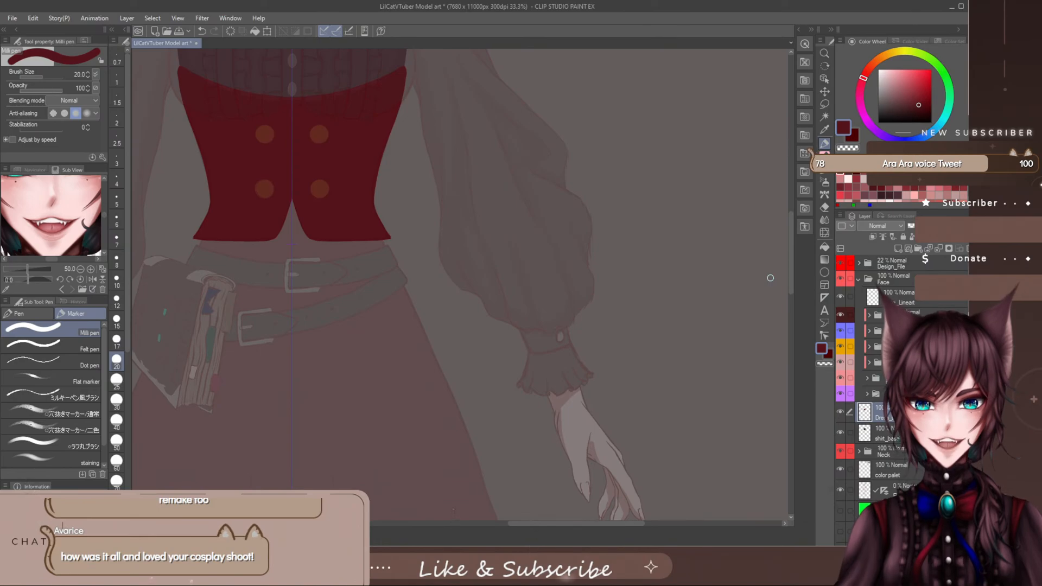
drag(789, 239, 804, 196)
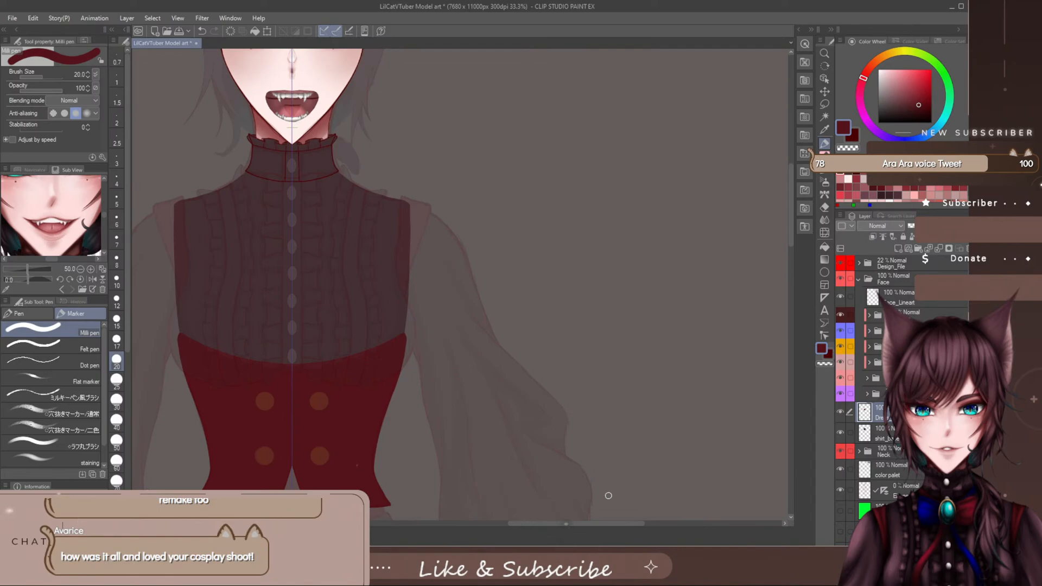
drag(599, 526, 582, 518)
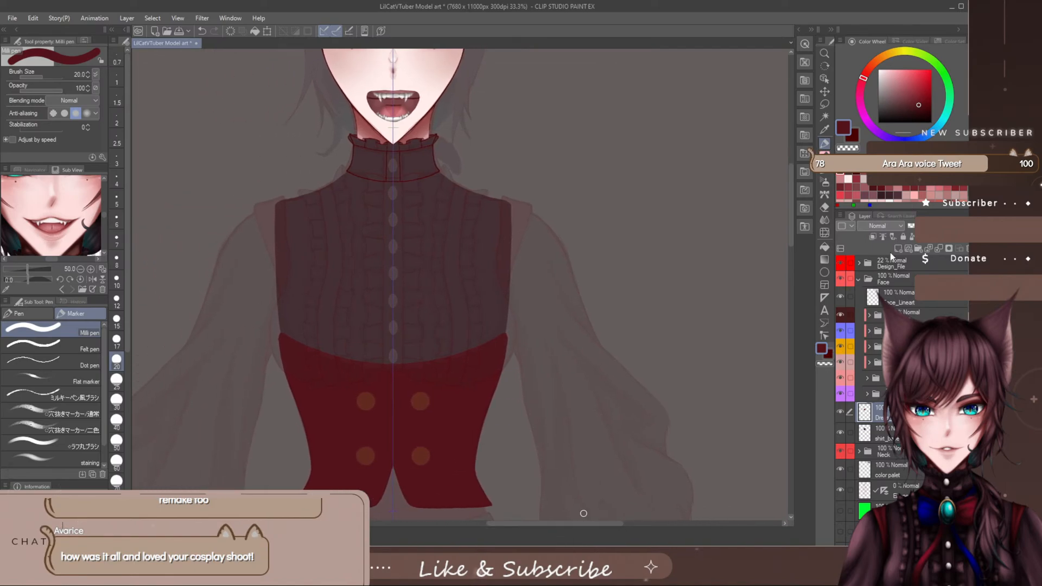
- Add and name a new layer above the vest's base layer for its shoulder straps
click(908, 248)
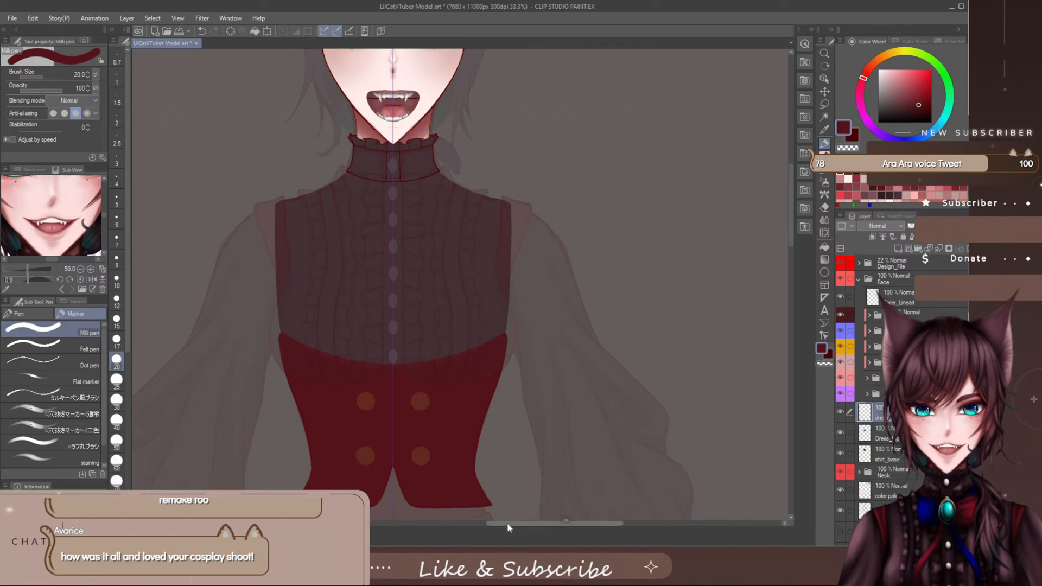
drag(509, 525, 531, 526)
scroll(441, 295, up, 1)
scroll(404, 216, up, 1)
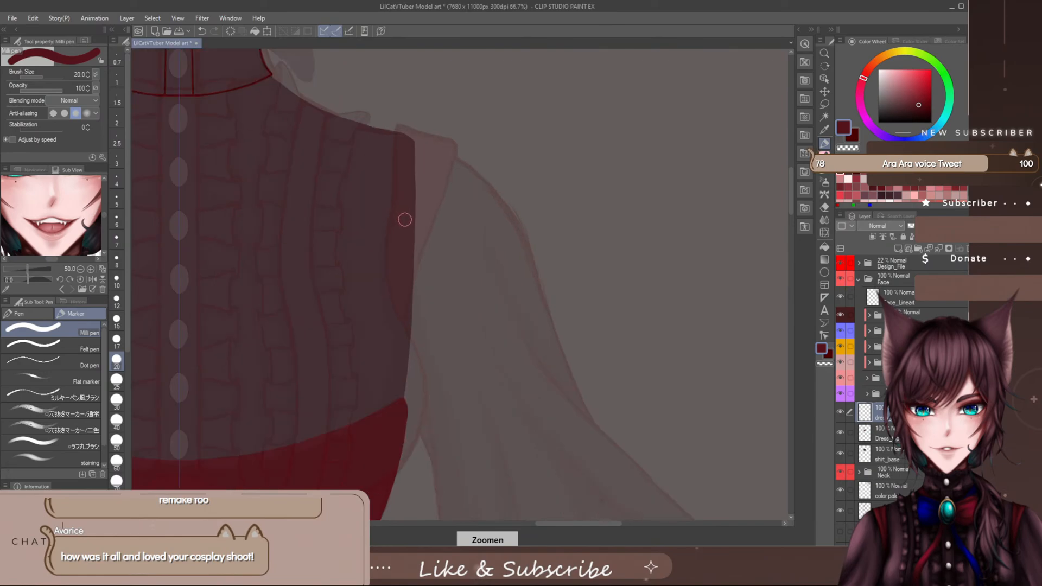
scroll(491, 291, up, 1)
scroll(774, 178, down, 1)
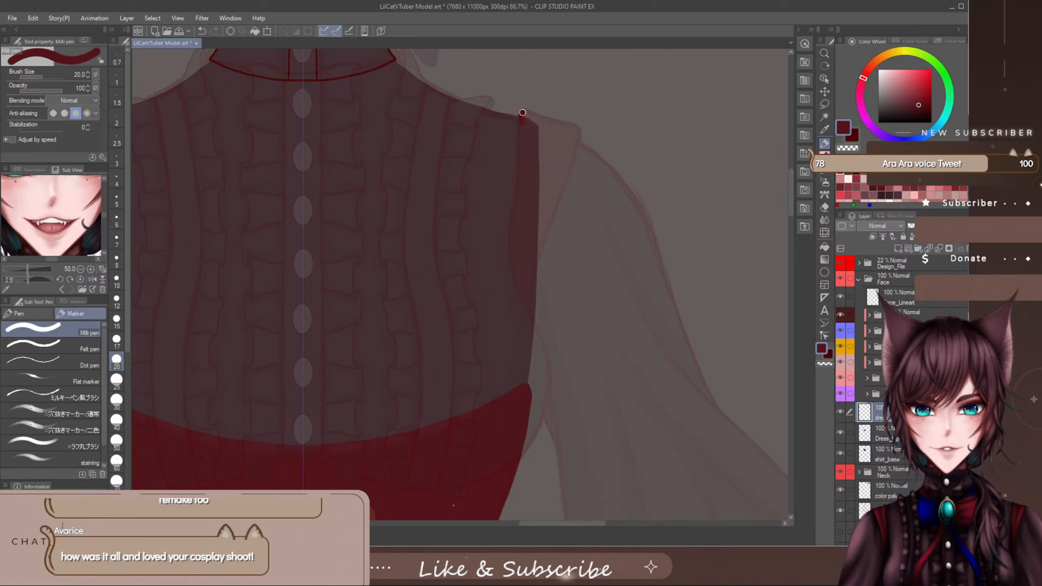
drag(521, 113, 580, 136)
mouse_move(567, 192)
mouse_down()
mouse_move(528, 287)
mouse_move(511, 382)
mouse_up()
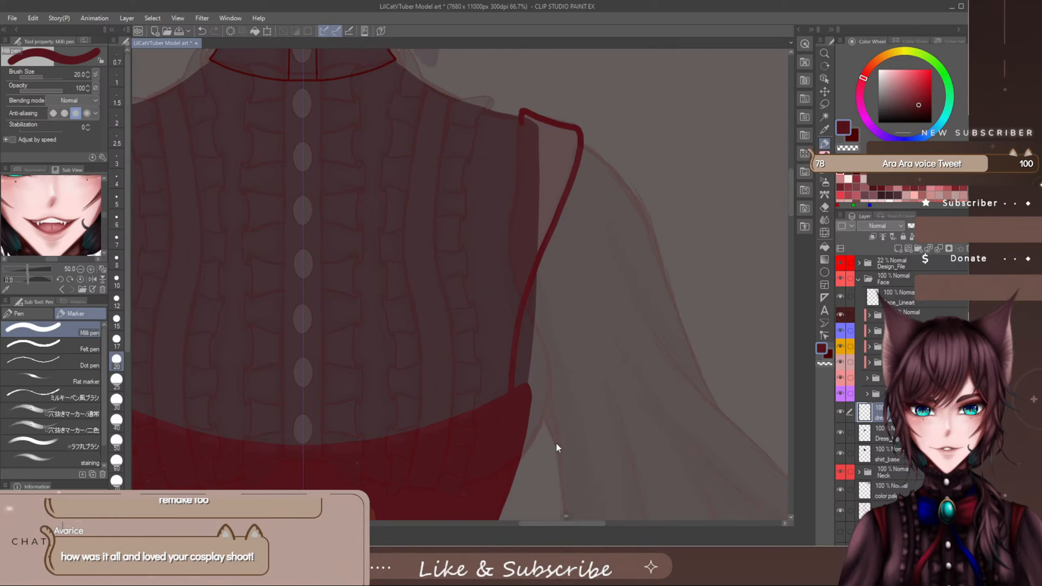
key(ctrl+z)
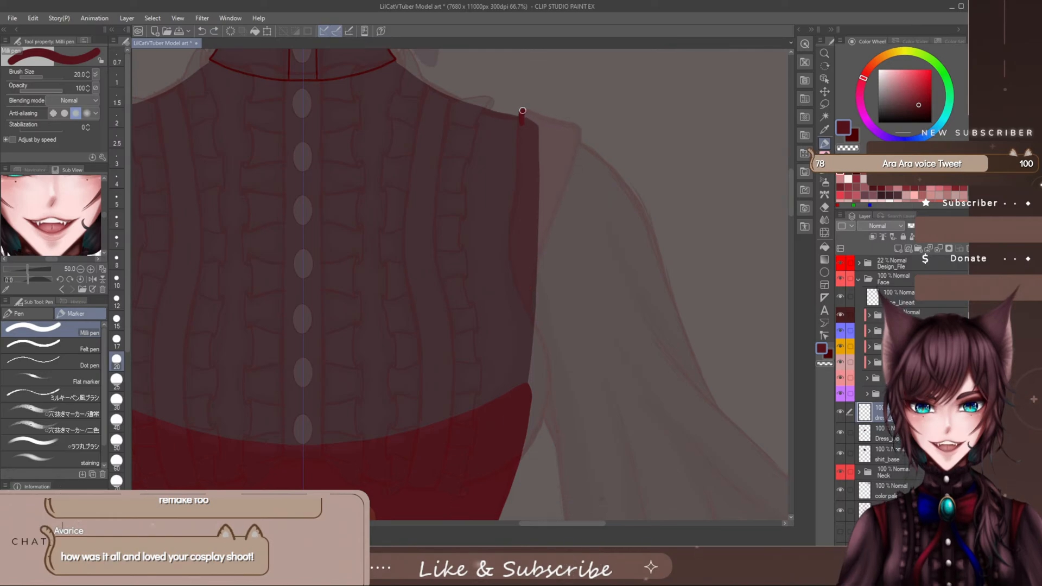
- Outline the strap's outer and inner edges from the shoulder to the vest's upper corner with the Milli pen at size 20
mouse_move(523, 111)
mouse_down()
mouse_move(576, 128)
mouse_move(582, 143)
mouse_move(527, 386)
mouse_up()
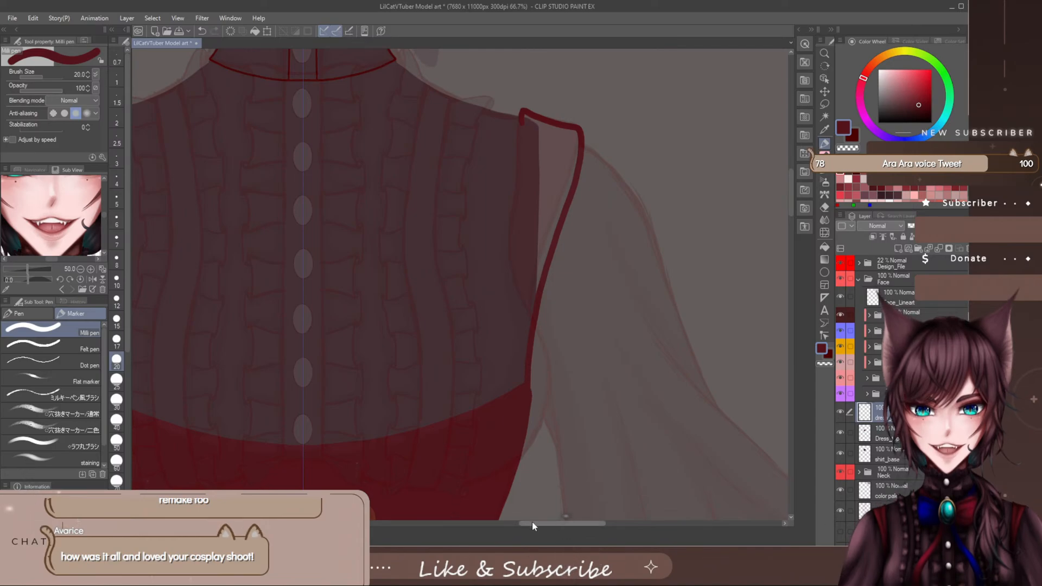
drag(535, 522, 542, 528)
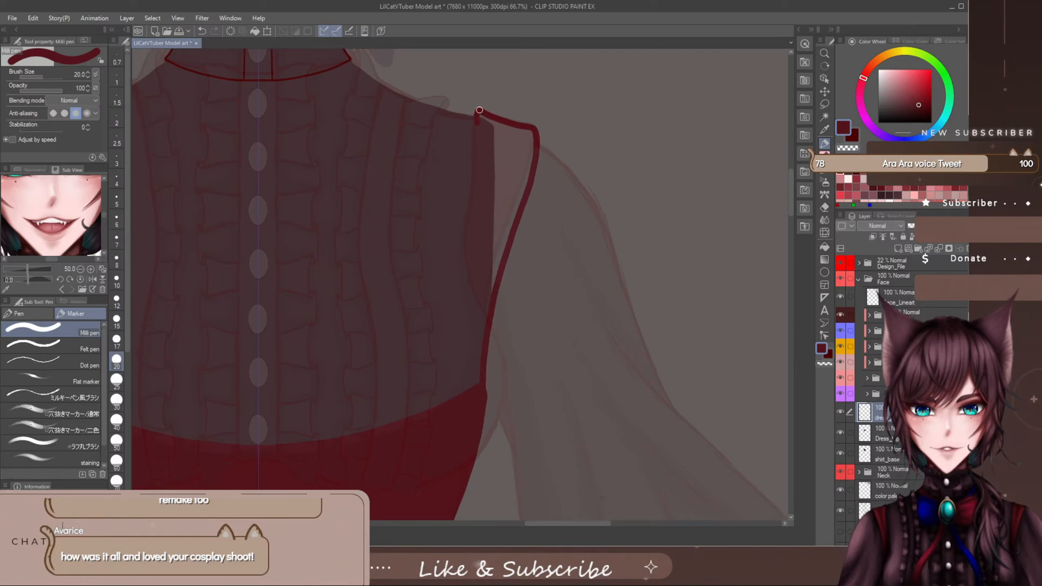
mouse_move(479, 110)
mouse_down()
mouse_move(460, 245)
mouse_move(472, 396)
mouse_up()
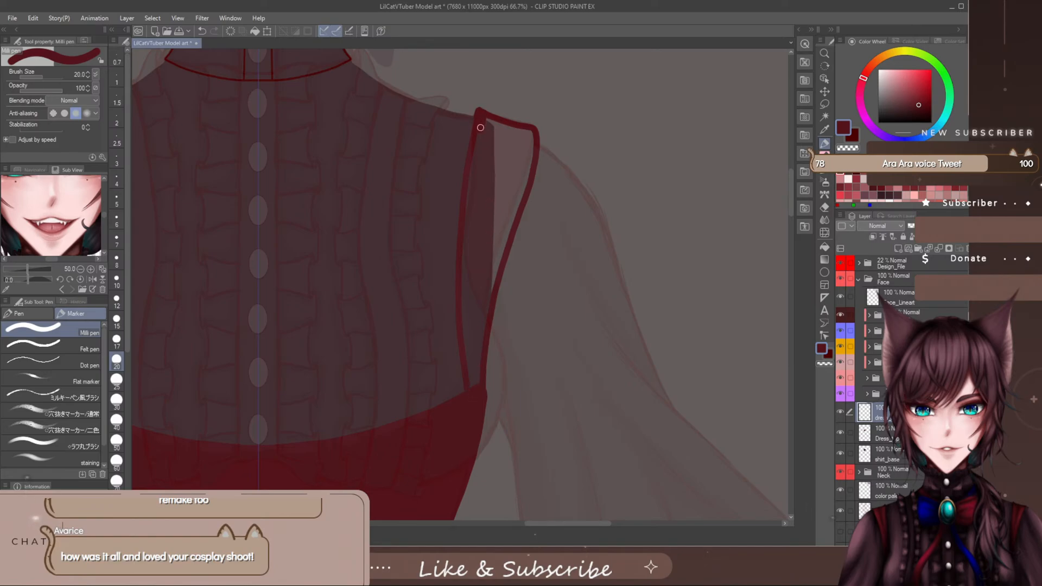
- Fill the outlined shoulder straps solid dark red, enlarging the Milli pen to size 50 and 60 for the inner area
drag(481, 127, 474, 162)
mouse_move(493, 126)
mouse_down()
mouse_move(520, 158)
mouse_move(530, 132)
mouse_move(531, 166)
mouse_move(509, 165)
mouse_up()
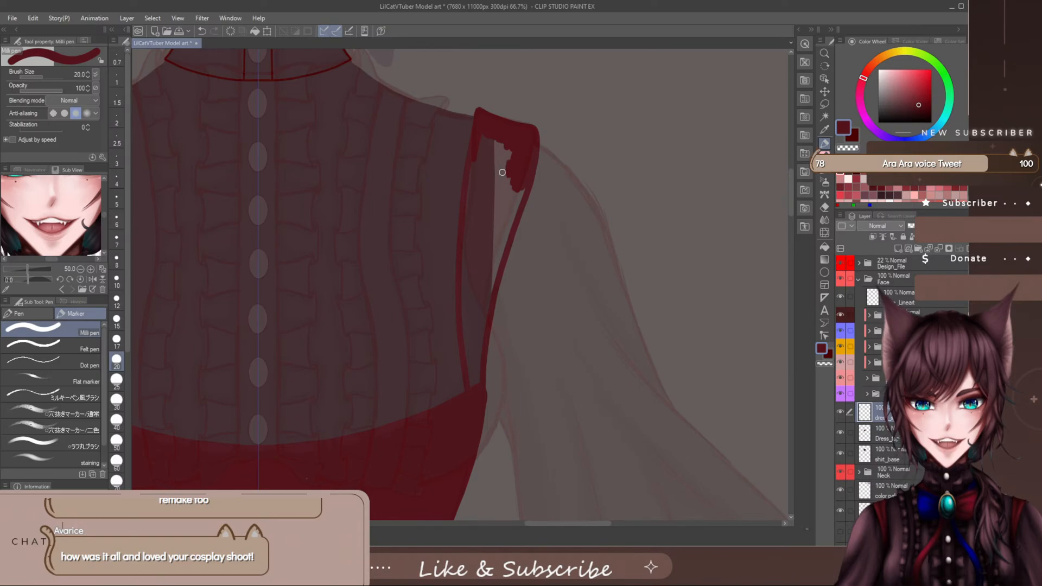
scroll(500, 157, up, 2)
scroll(490, 151, down, 2)
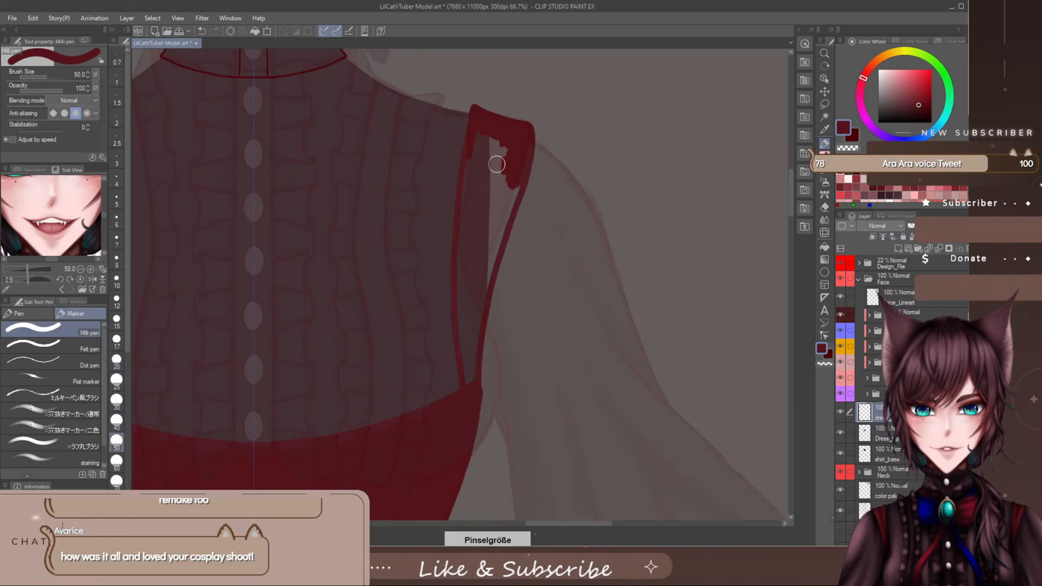
mouse_move(483, 132)
mouse_down()
mouse_move(476, 188)
mouse_move(511, 154)
mouse_move(514, 169)
mouse_move(499, 209)
mouse_move(480, 196)
mouse_move(470, 209)
mouse_move(474, 167)
mouse_move(464, 300)
mouse_move(489, 193)
mouse_move(480, 262)
mouse_move(507, 202)
mouse_move(467, 331)
mouse_move(466, 308)
mouse_move(479, 298)
mouse_move(468, 385)
mouse_move(482, 233)
mouse_move(465, 220)
mouse_move(465, 405)
mouse_move(476, 227)
mouse_up()
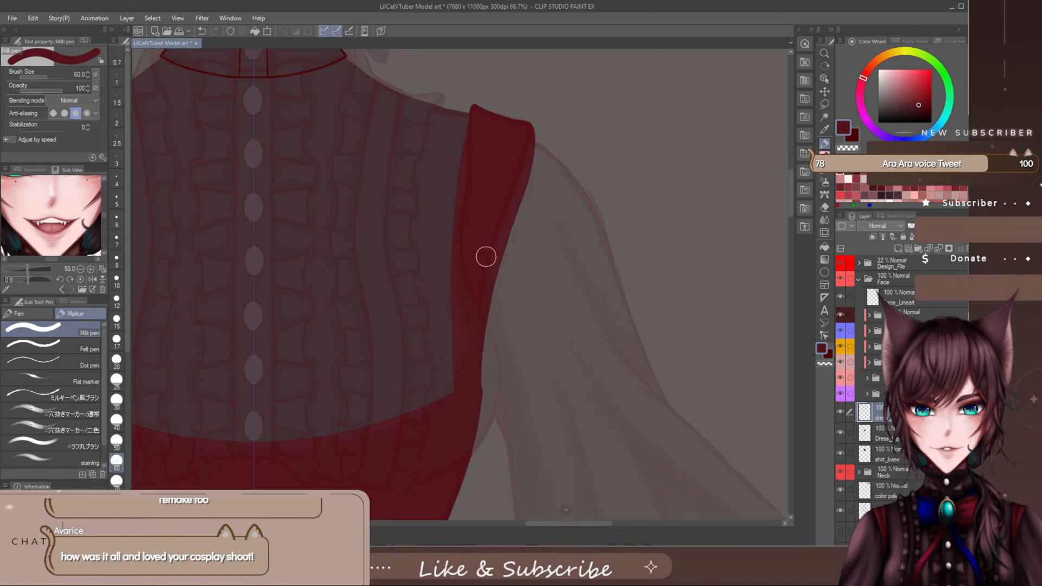
- Trim the straps' inner and outer edges into slimmer, smooth curves running into the vest, using brush size 60
key(e)
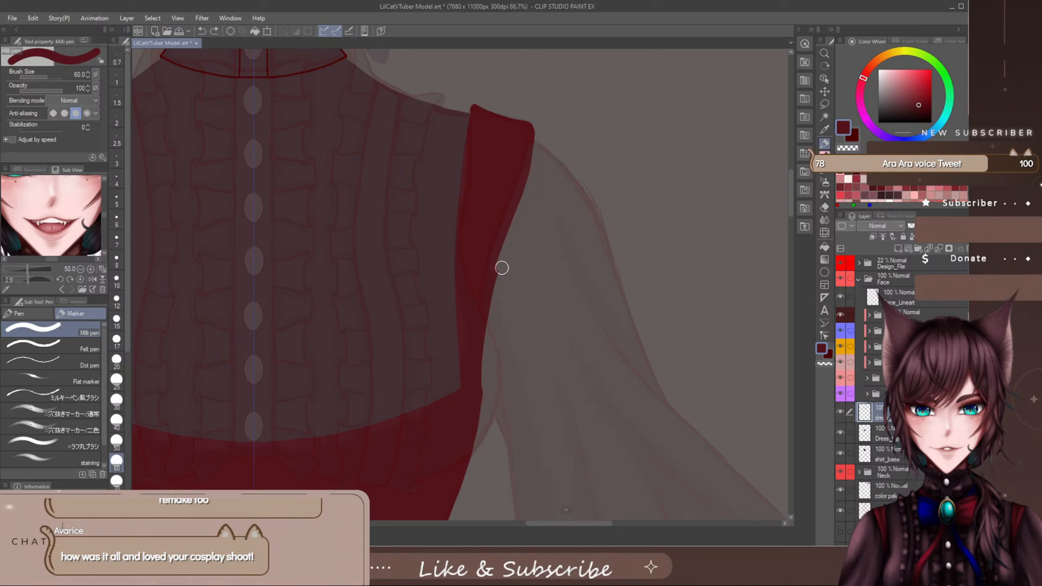
drag(488, 334, 493, 375)
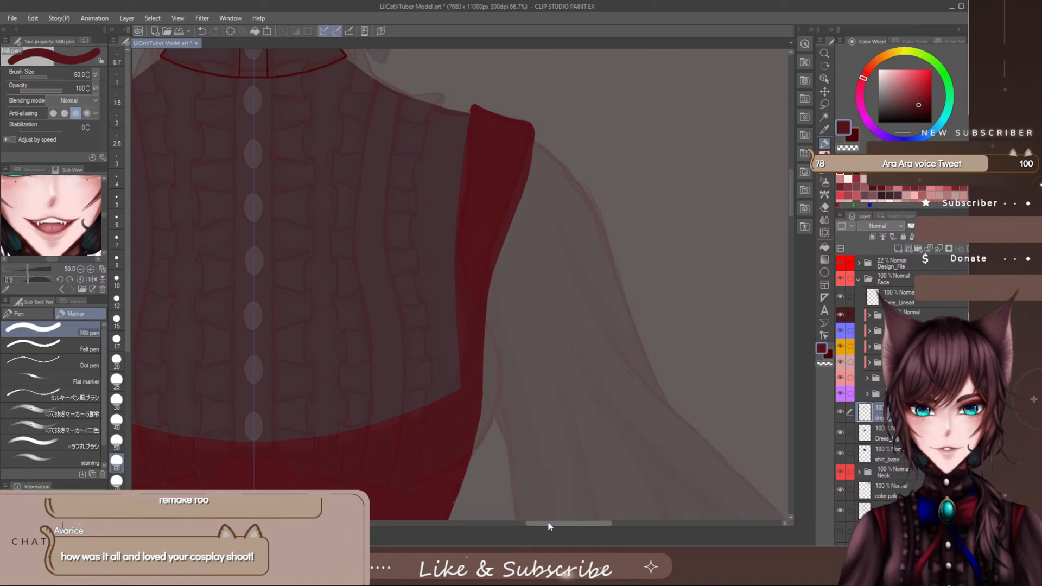
drag(549, 523, 519, 524)
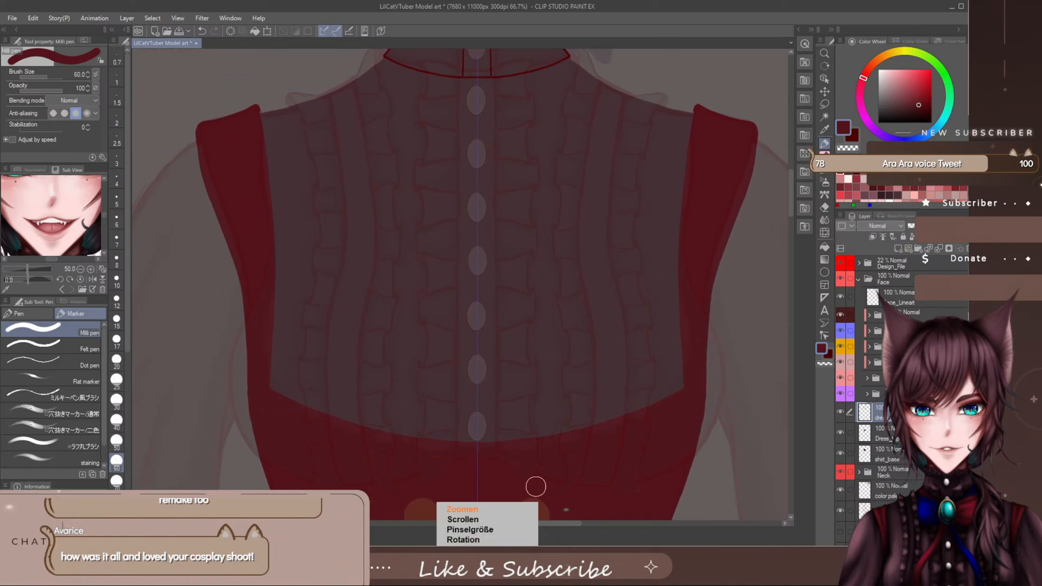
scroll(554, 500, down, 7)
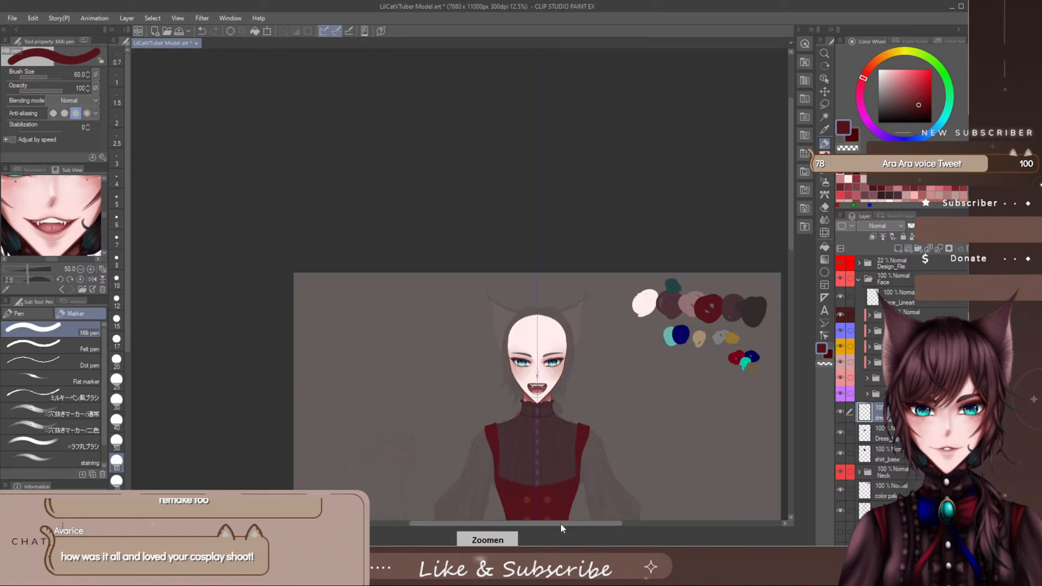
scroll(574, 526, up, 2)
scroll(555, 341, up, 3)
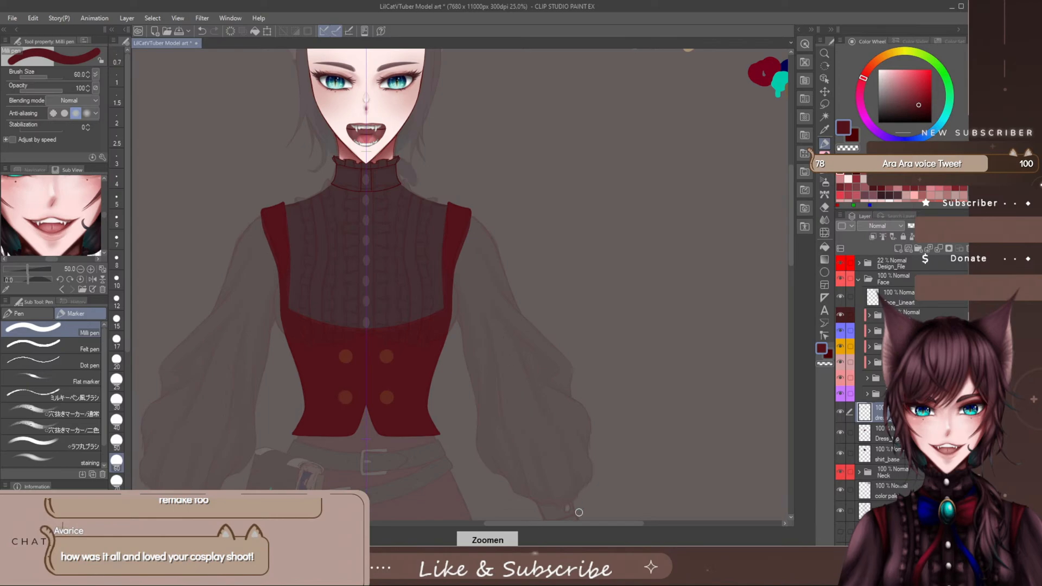
- Hide the symmetry ruler layer Ebene 1, lasso the strap on the viewer's right and paste it onto its own layer, clearing the selection
drag(587, 524, 568, 524)
scroll(403, 255, up, 3)
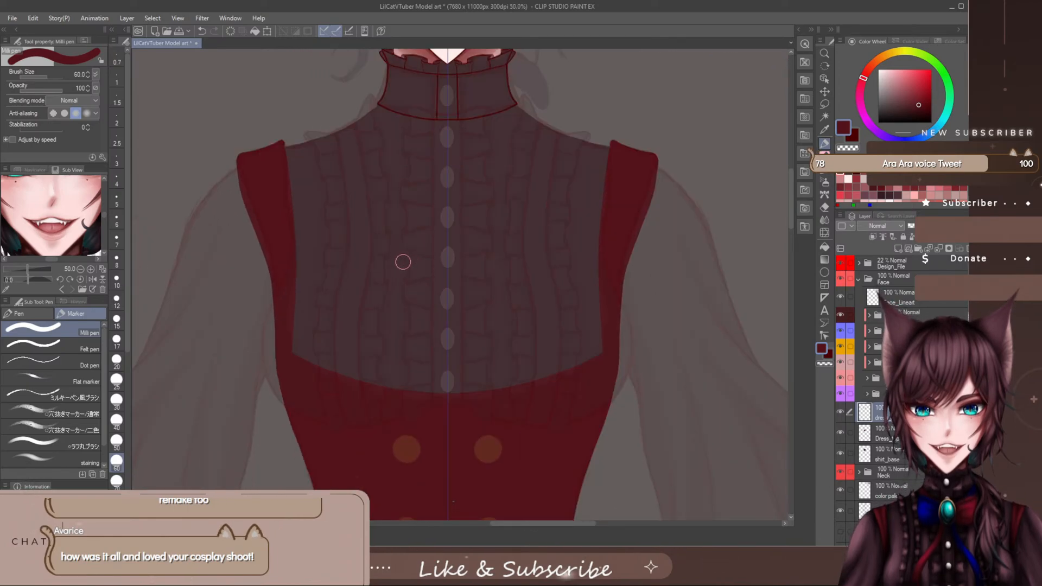
scroll(890, 391, down, 3)
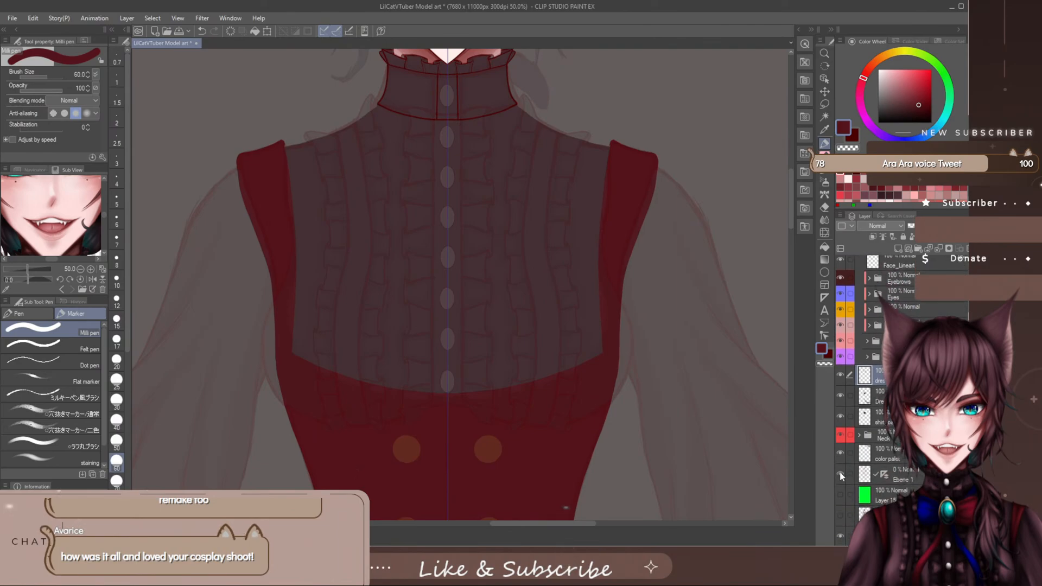
click(840, 476)
key(m)
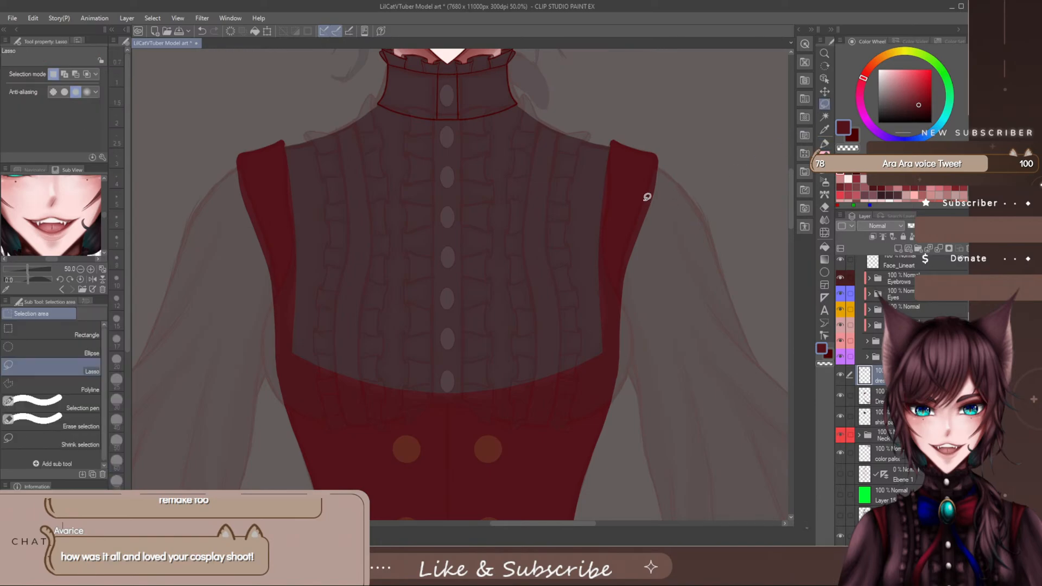
mouse_move(624, 79)
mouse_down()
mouse_move(667, 114)
mouse_move(538, 271)
mouse_move(643, 98)
mouse_up()
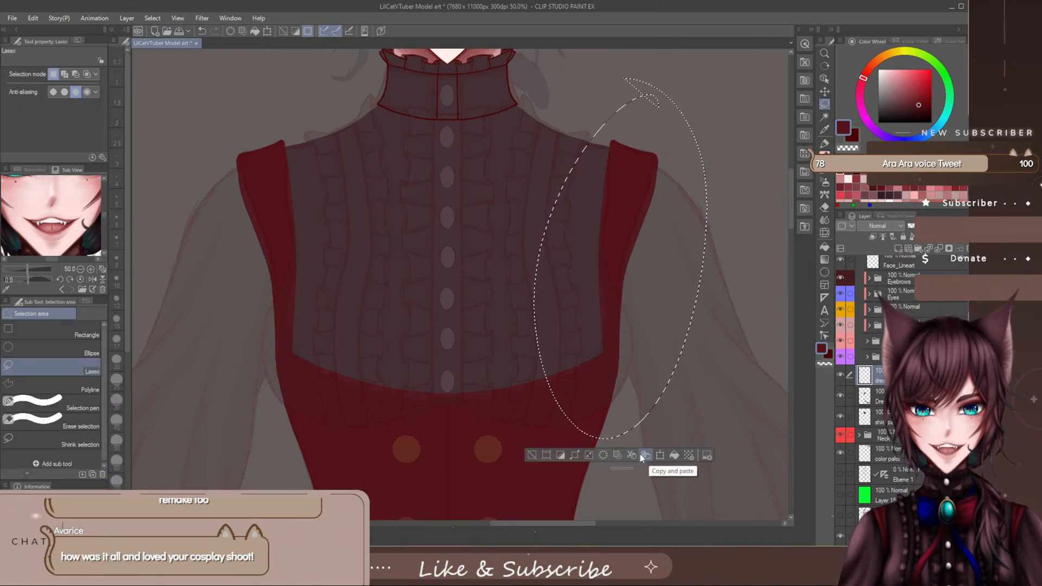
click(640, 453)
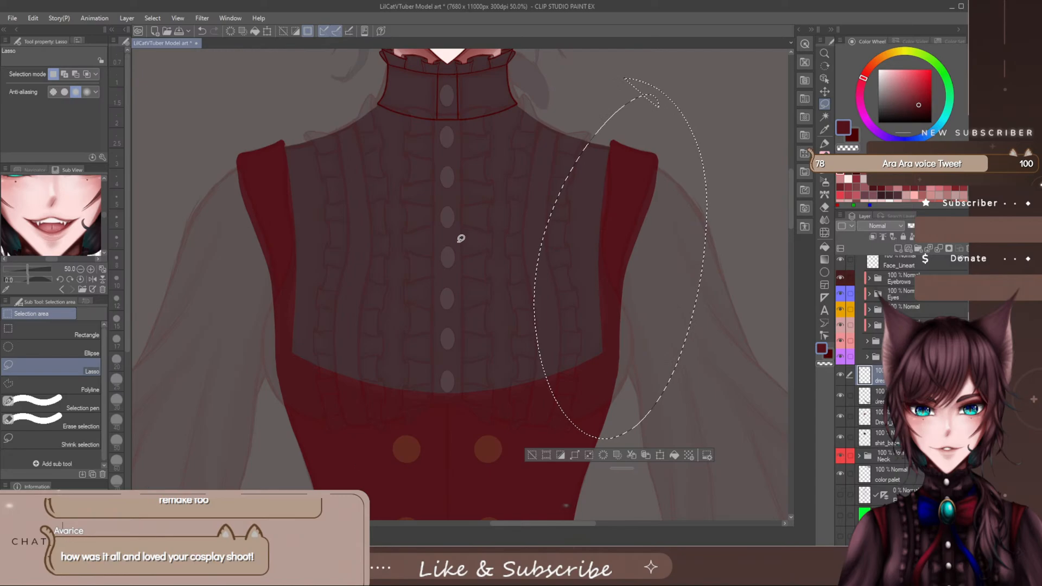
key(ctrl+d)
- Examine the vest and its shoulder straps against the shirt, sleeves and belts of the faded reference
click(824, 143)
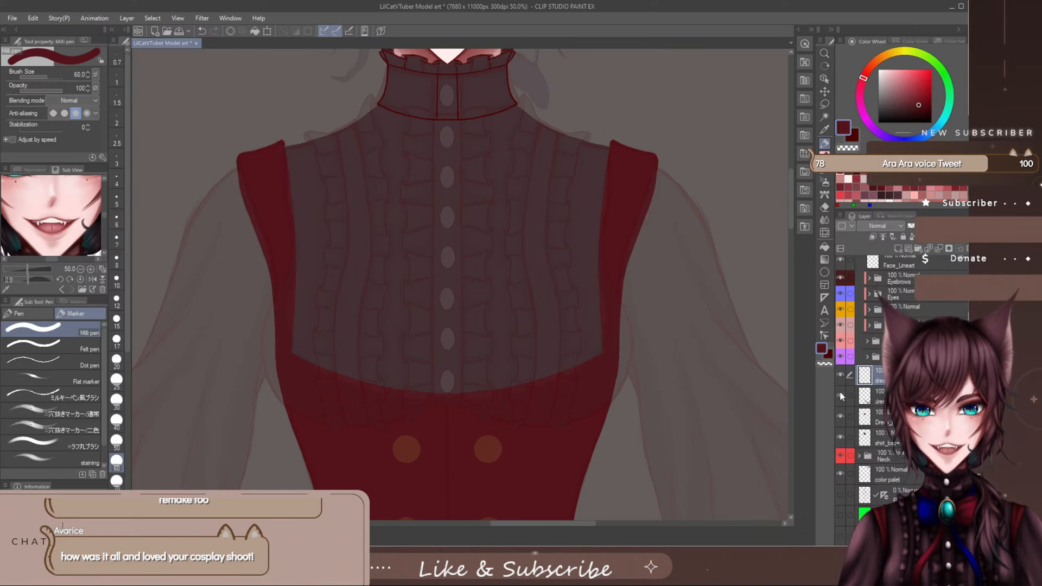
scroll(586, 284, down, 4)
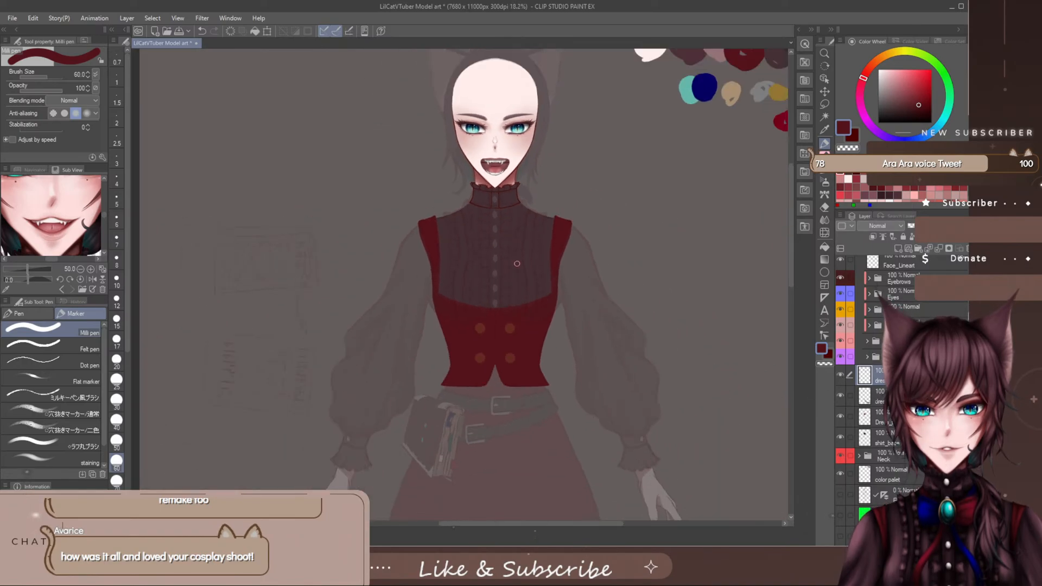
scroll(523, 266, up, 2)
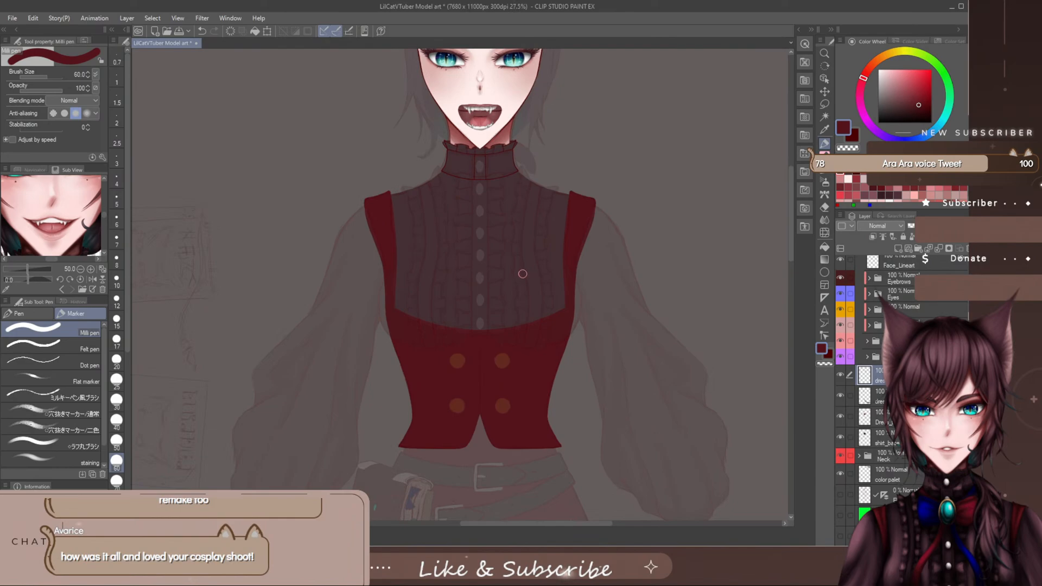
scroll(524, 272, up, 2)
scroll(526, 274, down, 1)
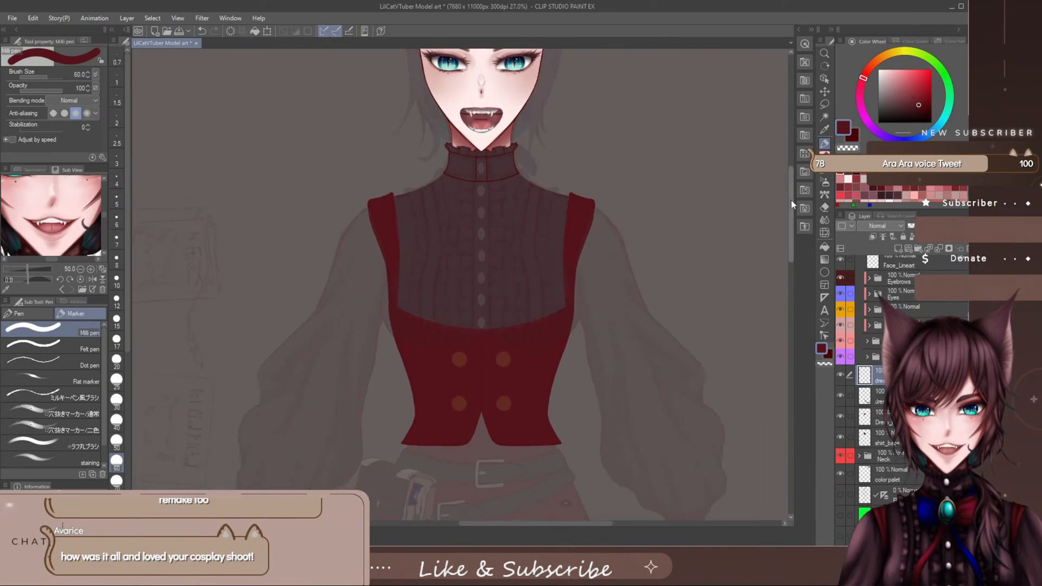
mouse_move(791, 199)
mouse_down()
mouse_move(791, 191)
mouse_move(786, 215)
mouse_move(786, 206)
mouse_up()
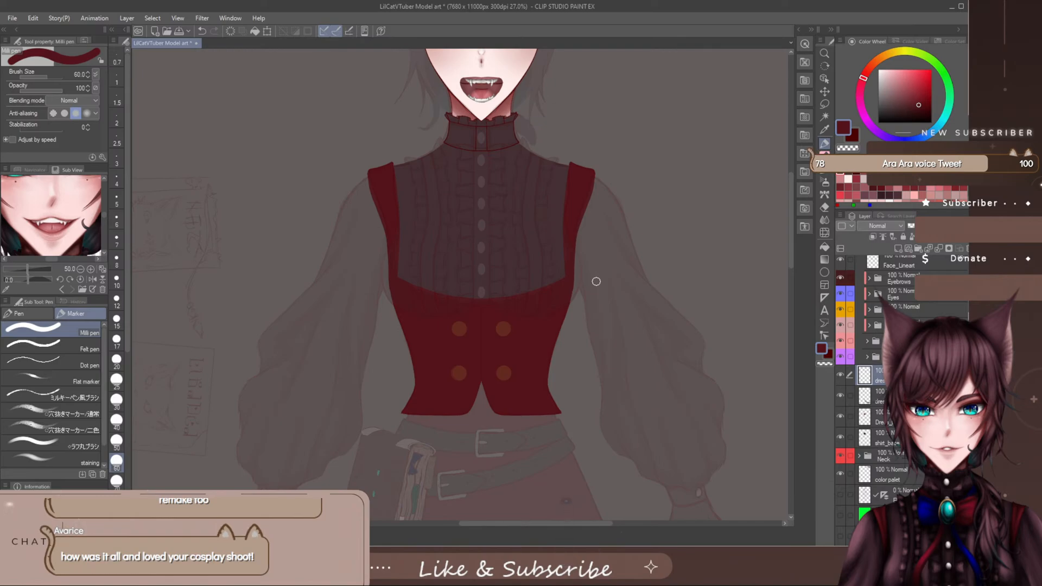
scroll(546, 517, up, 5)
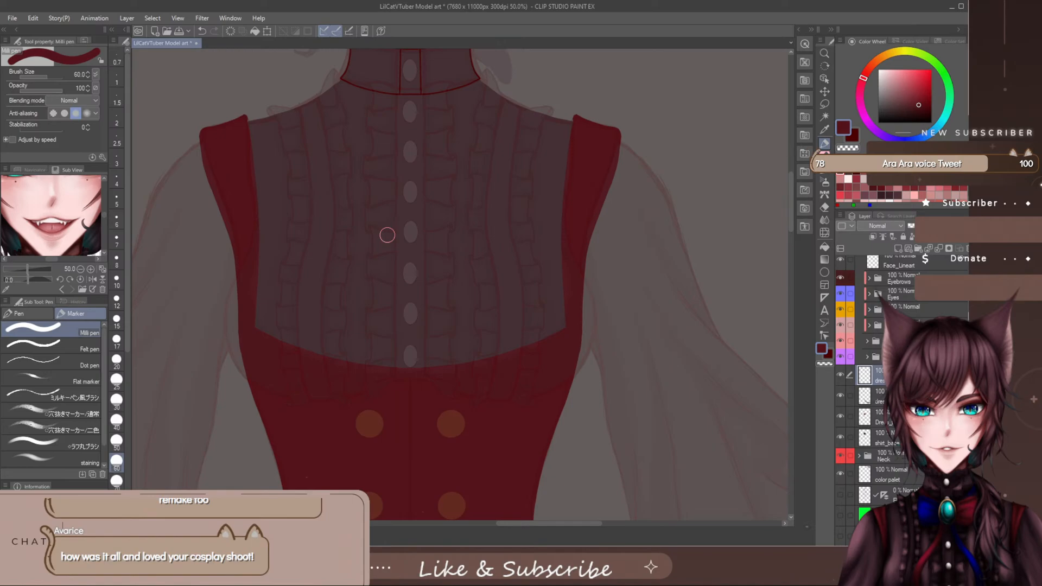
drag(565, 524, 566, 527)
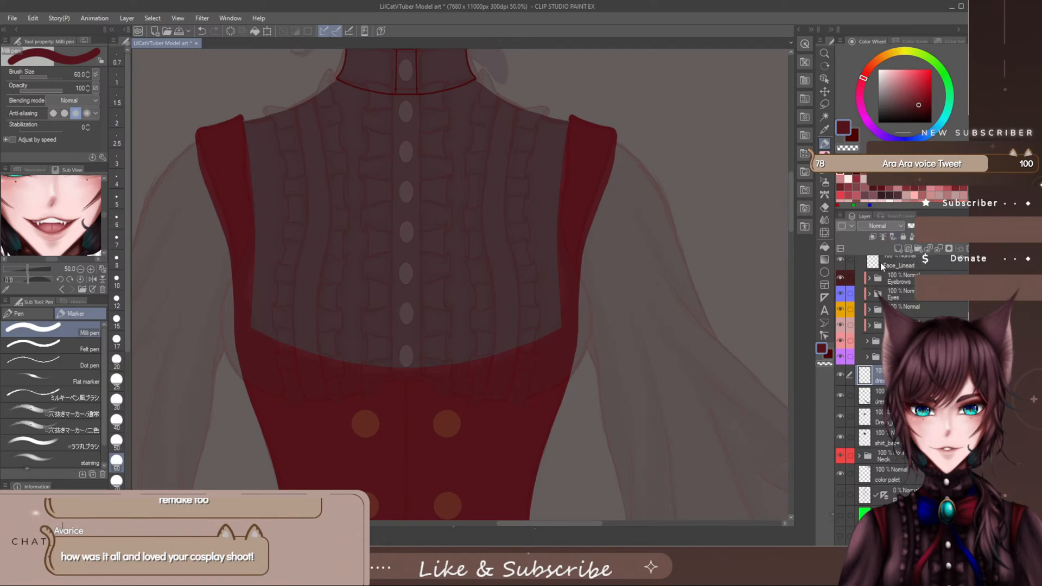
scroll(556, 291, down, 3)
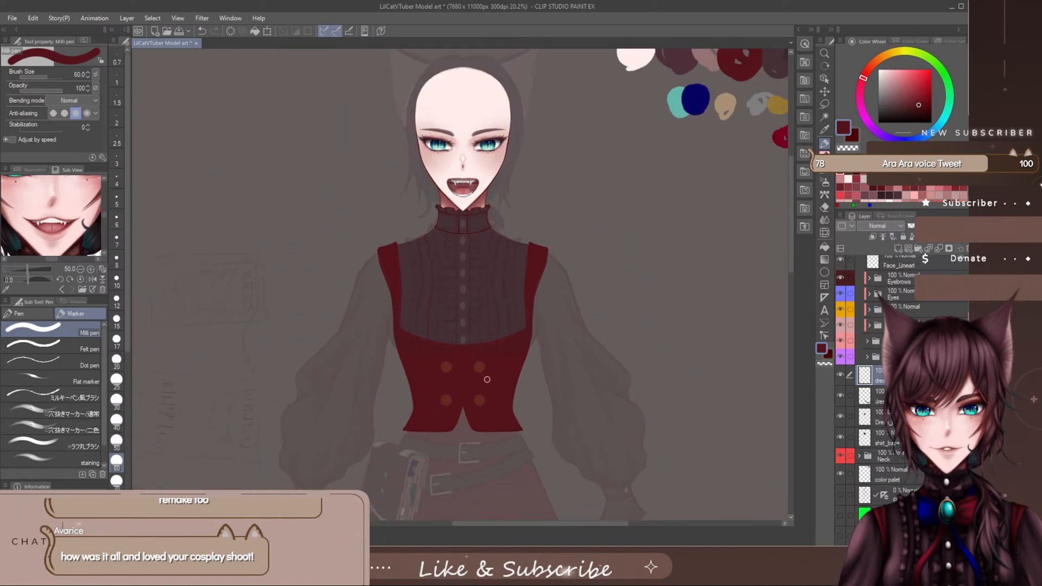
scroll(470, 444, up, 5)
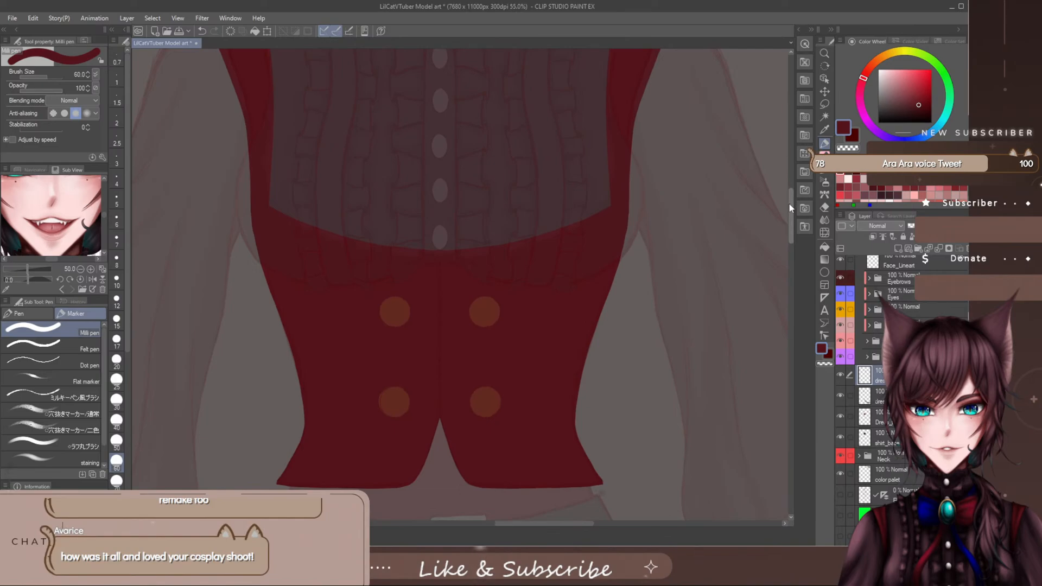
mouse_move(790, 216)
mouse_down()
mouse_move(790, 207)
mouse_move(790, 218)
mouse_up()
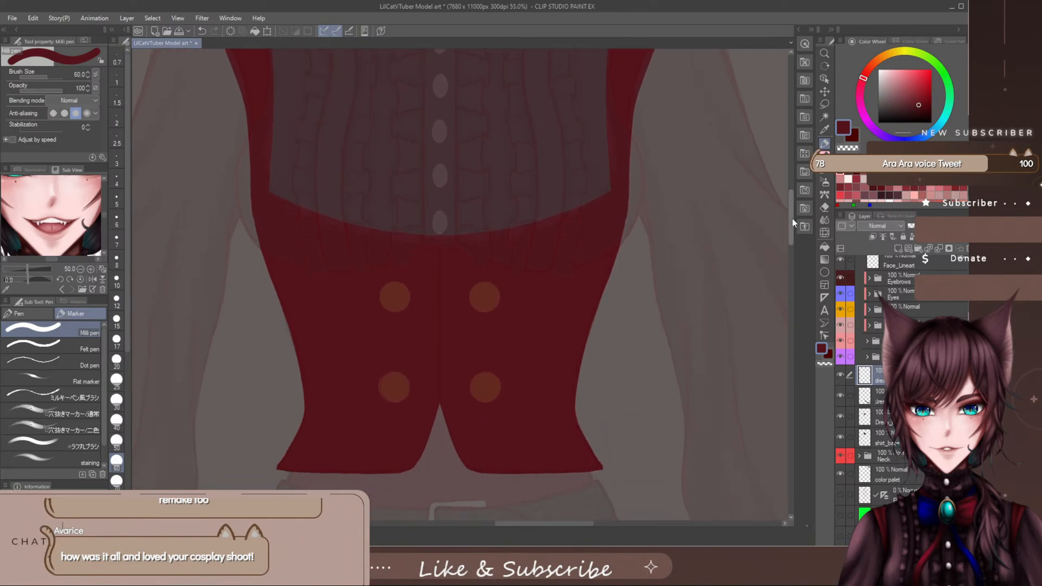
scroll(639, 233, down, 3)
scroll(636, 232, up, 2)
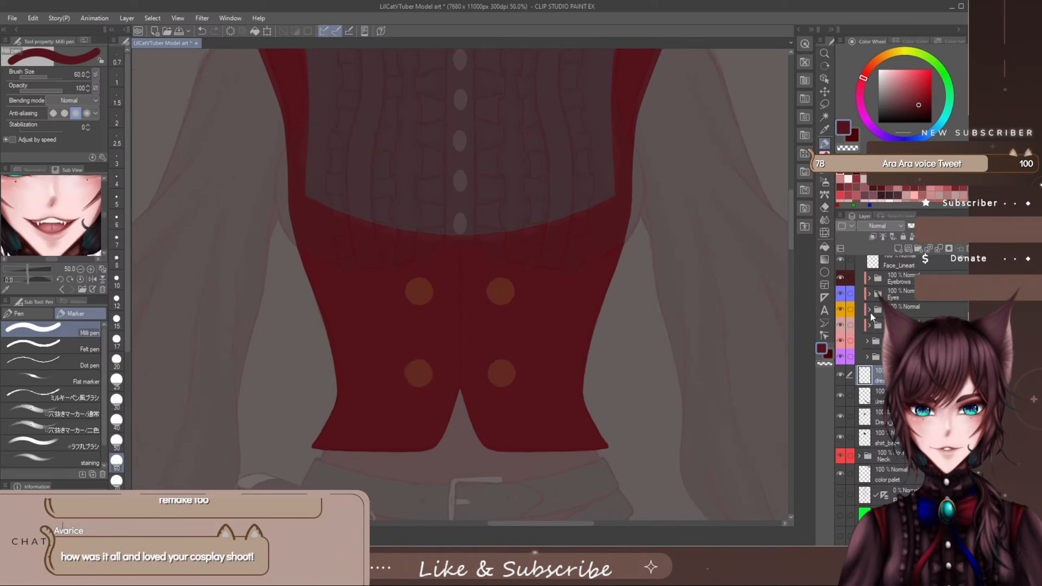
- Add and name another dress layer above the two strap layers, ready for work at the vest's side
click(897, 249)
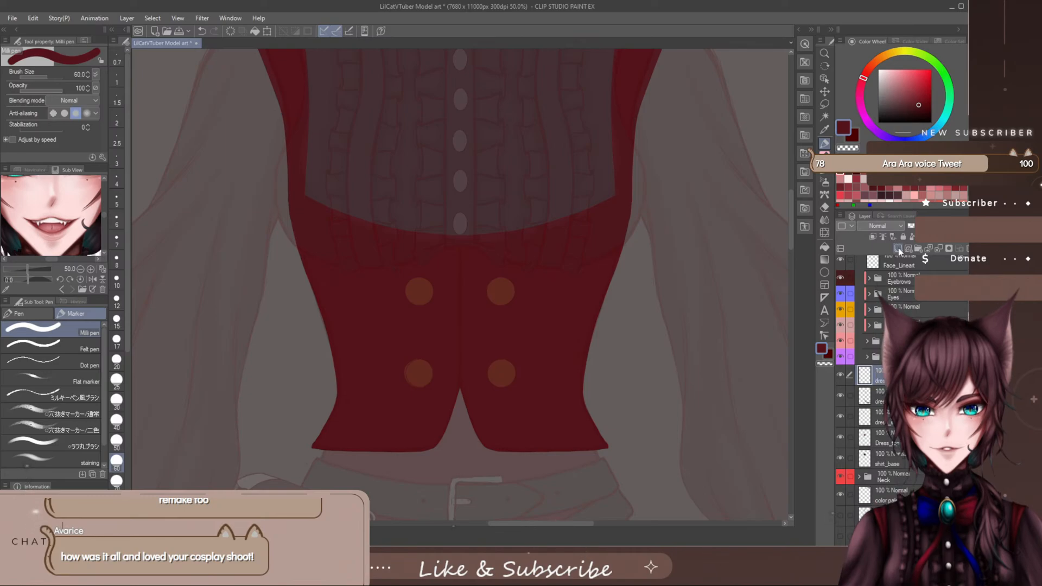
scroll(651, 147, up, 1)
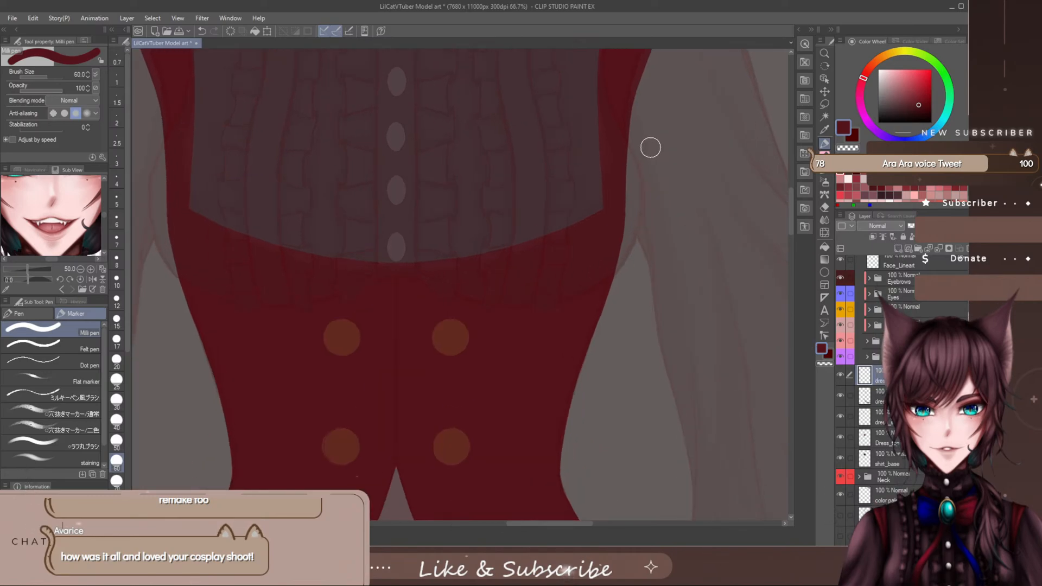
scroll(651, 147, up, 1)
drag(564, 526, 579, 526)
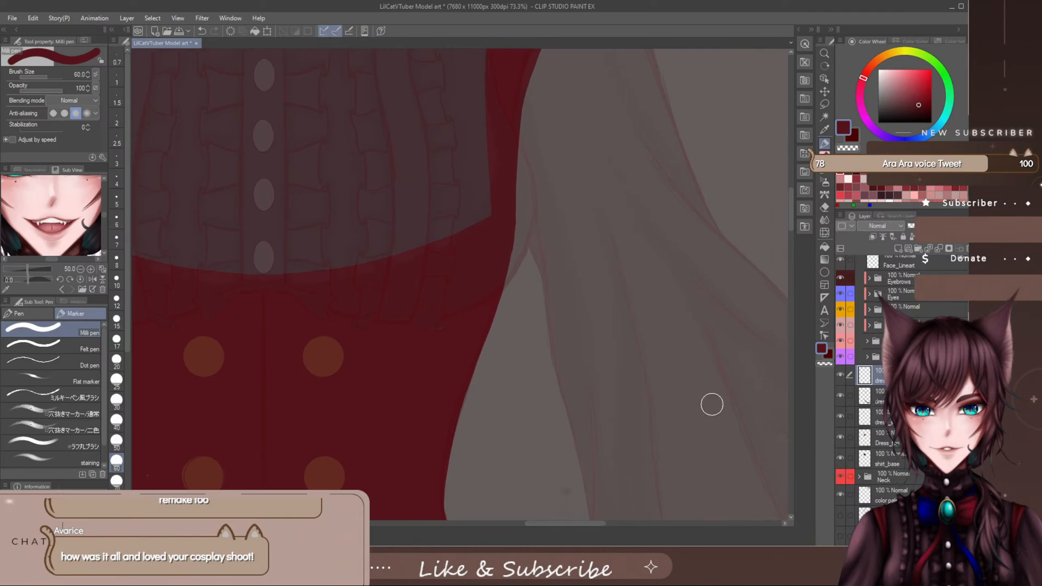
drag(790, 212, 790, 191)
scroll(862, 493, down, 2)
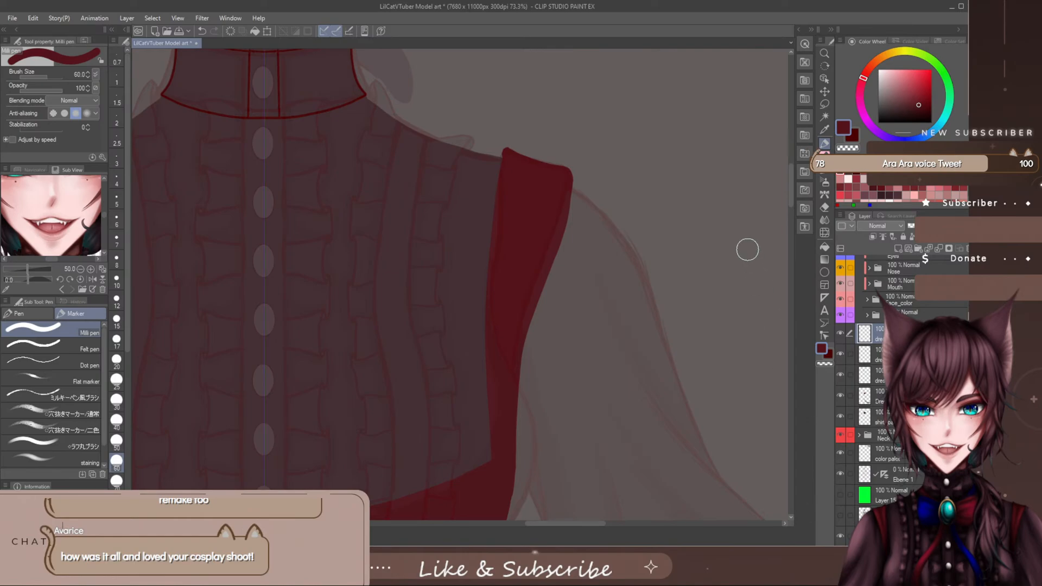
key(p)
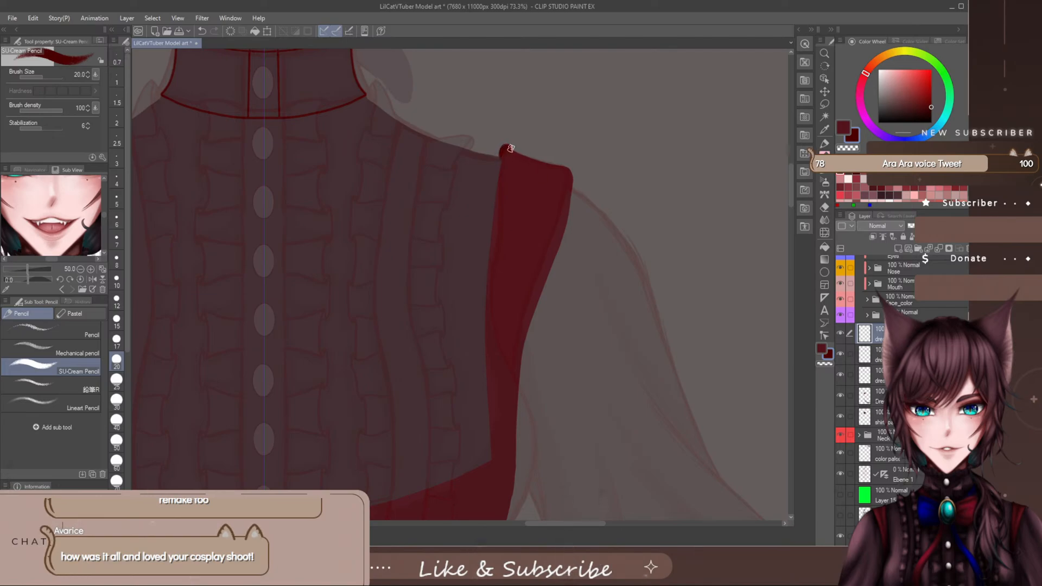
drag(517, 152, 540, 161)
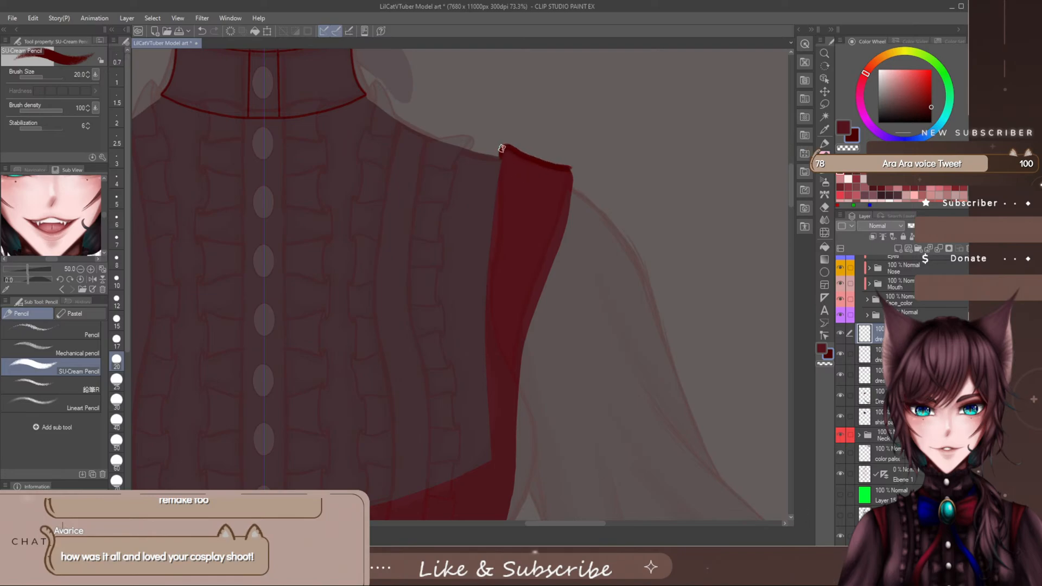
mouse_move(500, 159)
mouse_down()
mouse_move(488, 277)
mouse_move(491, 474)
mouse_up()
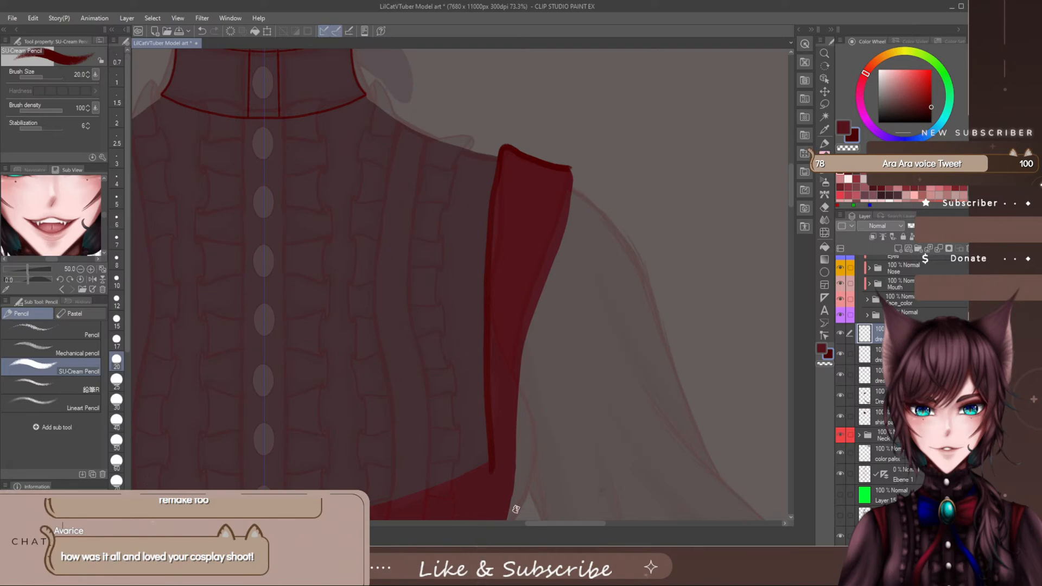
key(ctrl+z)
key(ctrl+z)
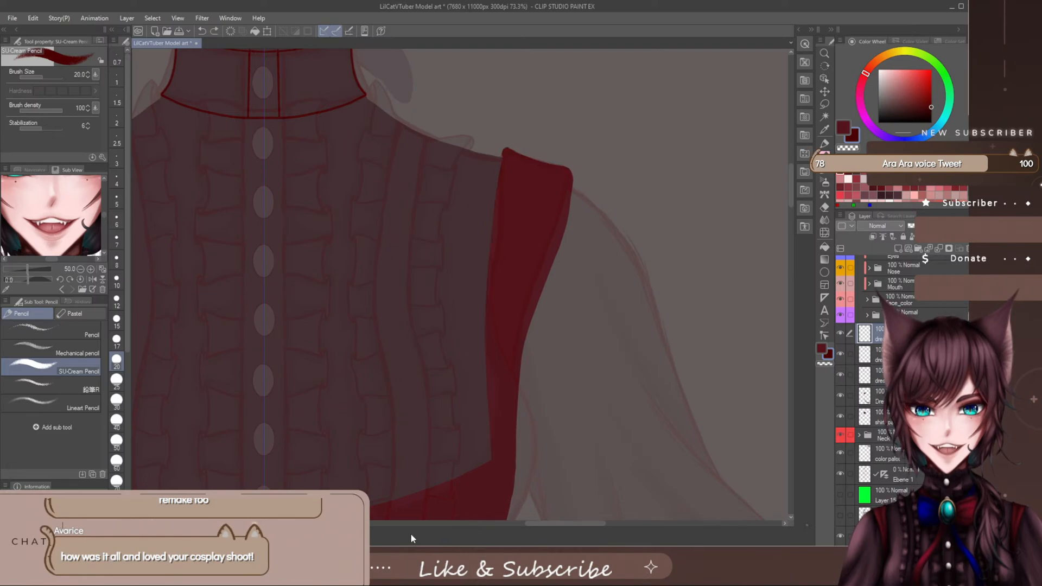
- Line the top edge of the strap on the viewer's right with the SU-Cream Pencil at brush size 7
click(116, 220)
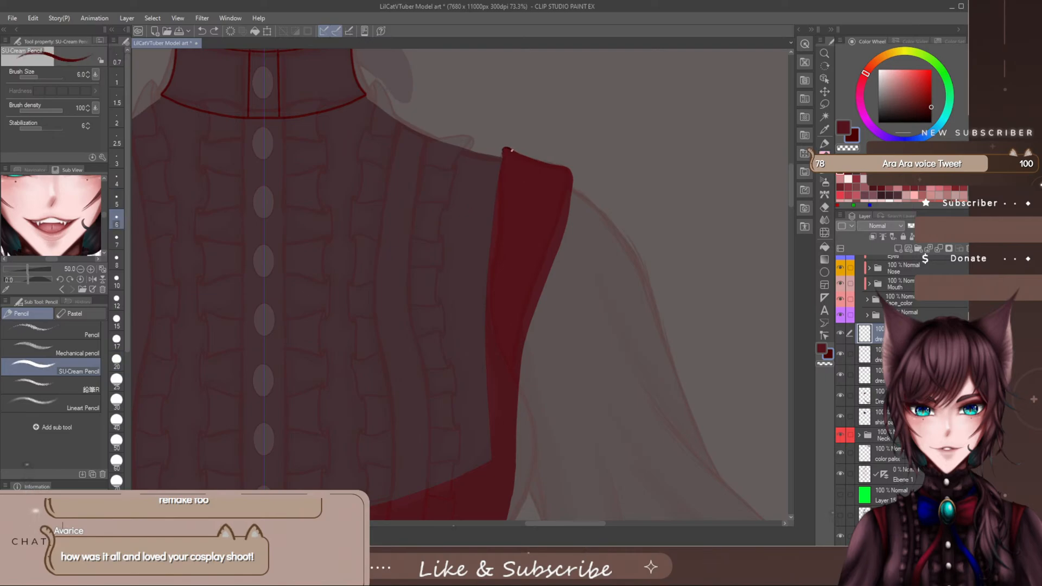
drag(534, 160, 565, 167)
click(116, 241)
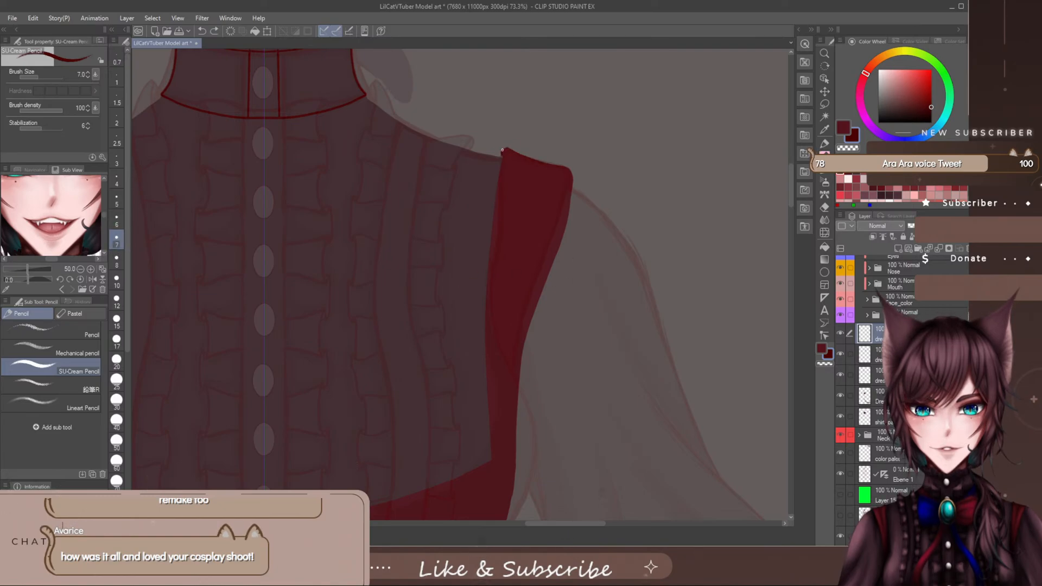
drag(509, 149, 551, 163)
- Line the strap's inner edge from the shoulder down to the vest's neckline corner, redoing strokes until the line is smooth
scroll(787, 181, down, 3)
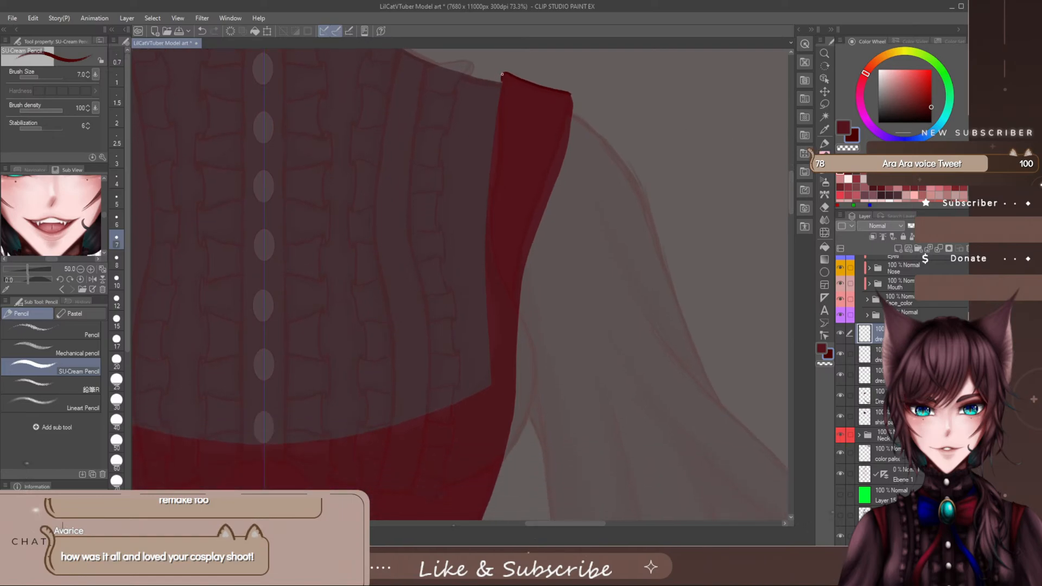
drag(496, 116, 490, 156)
key(ctrl+z)
drag(492, 139, 487, 193)
key(ctrl+z)
drag(496, 122, 484, 238)
drag(487, 316, 491, 389)
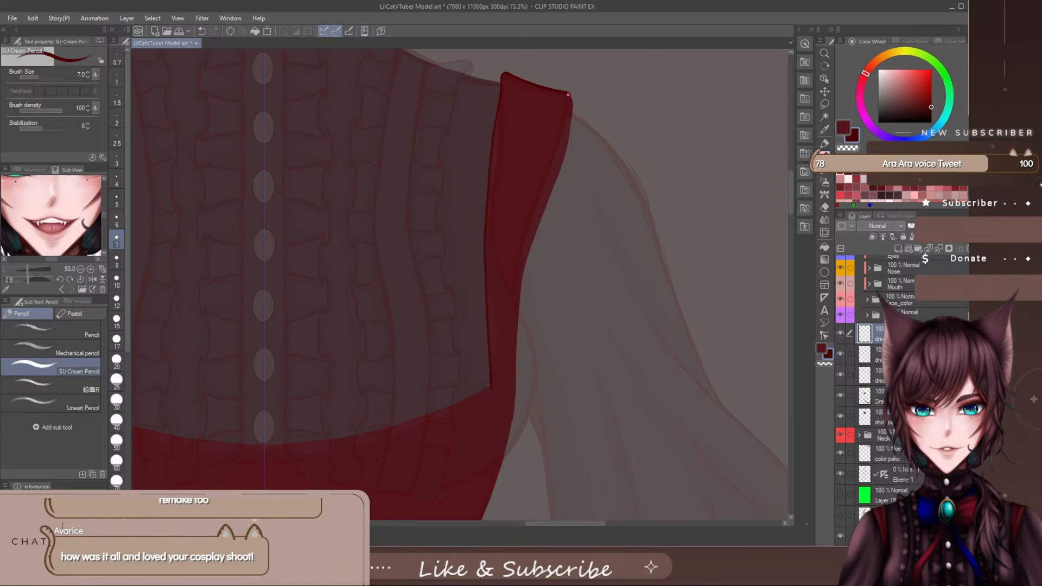
- Line the strap's outer edge from the shoulder corner down past the armhole onto the vest's side
drag(568, 95, 572, 127)
key(ctrl+z)
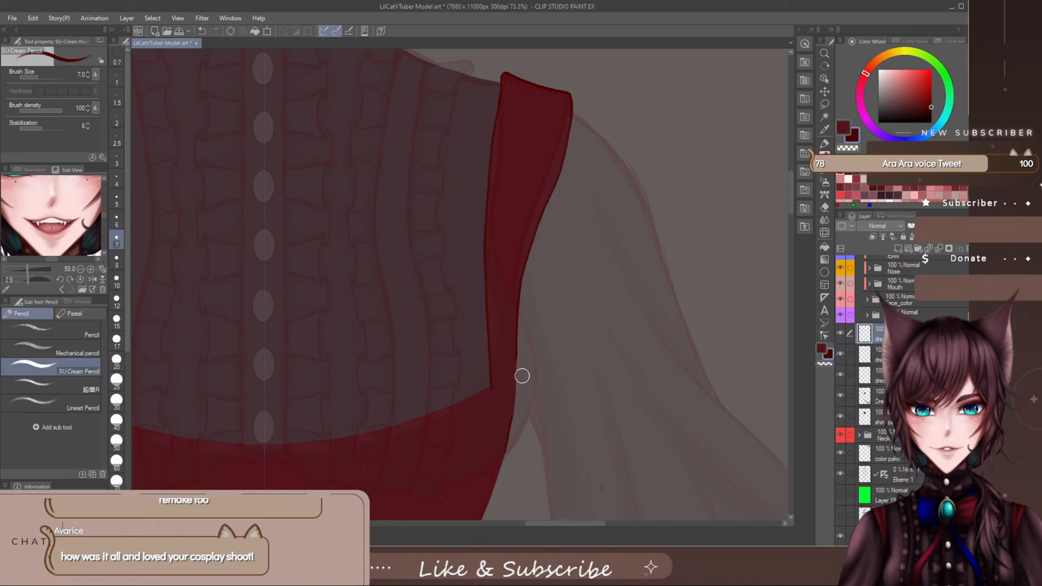
scroll(638, 238, down, 3)
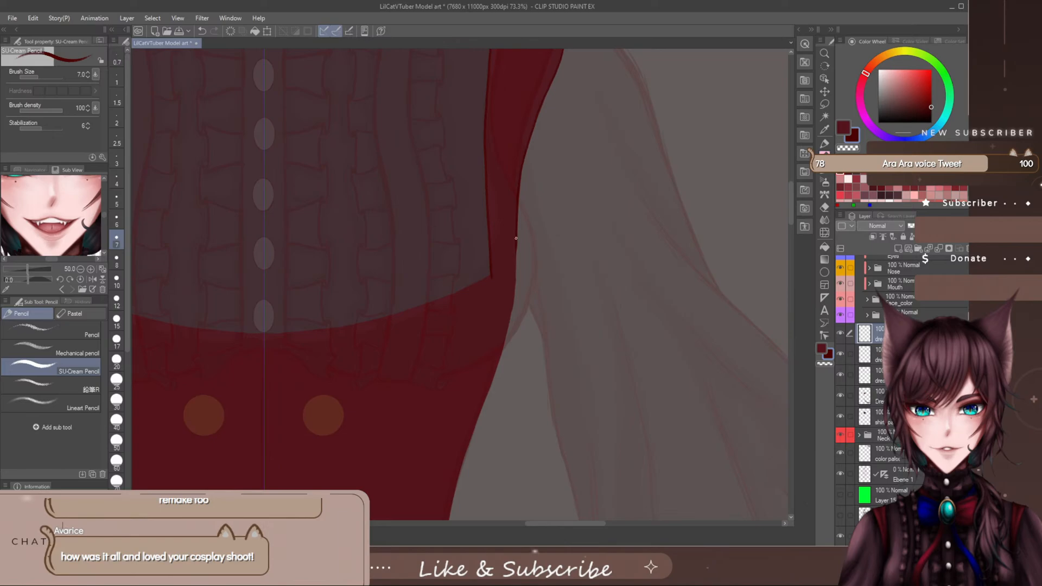
drag(513, 298, 501, 356)
key(ctrl+z)
drag(507, 328, 497, 367)
- Hide the symmetry ruler layer Ebene 1, lasso the strap lines on the viewer's right, and cut and paste them onto their own layer
drag(553, 524, 547, 524)
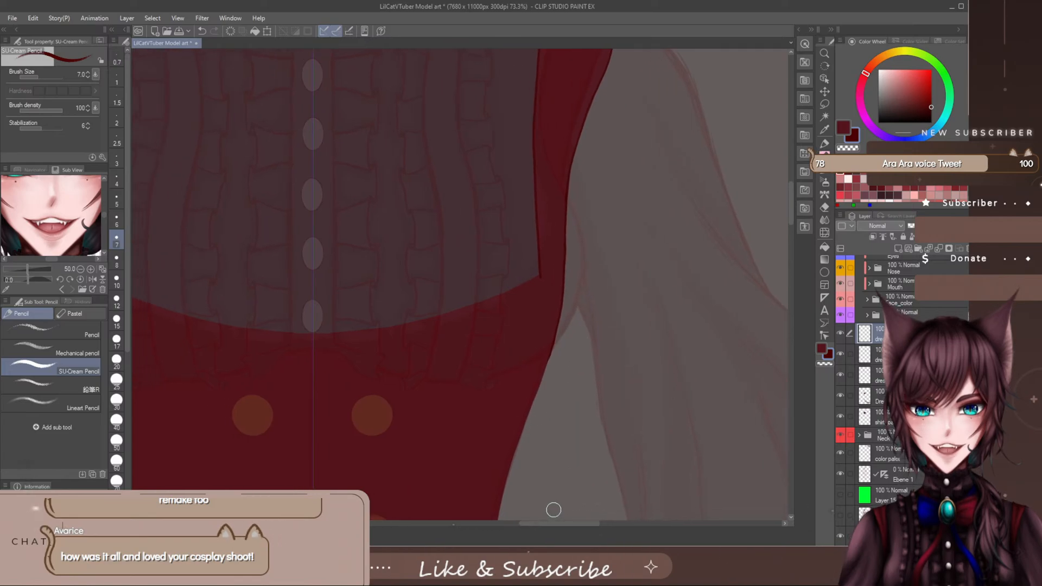
scroll(558, 500, down, 4)
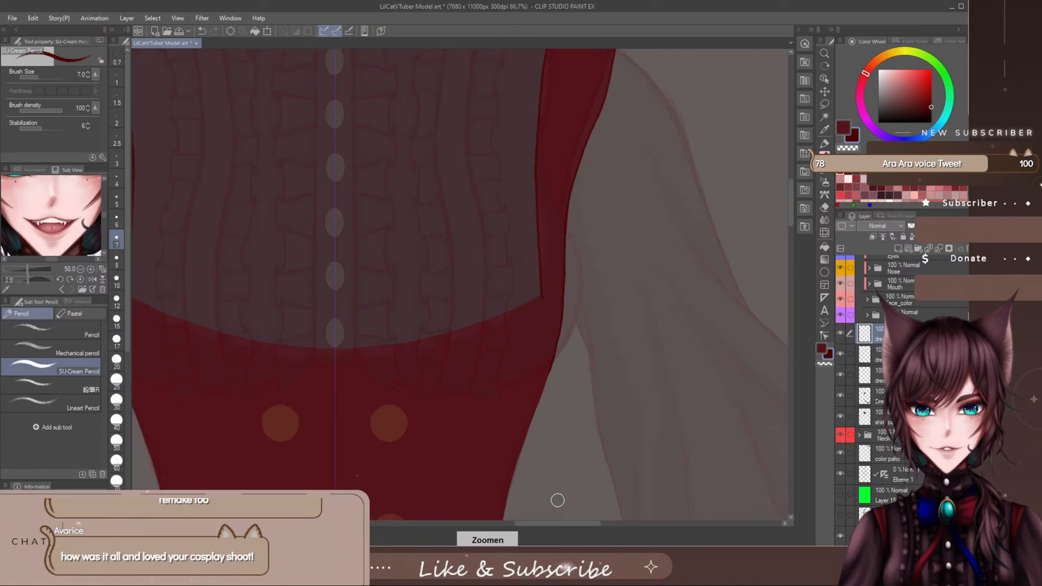
scroll(558, 499, up, 1)
drag(548, 524, 561, 523)
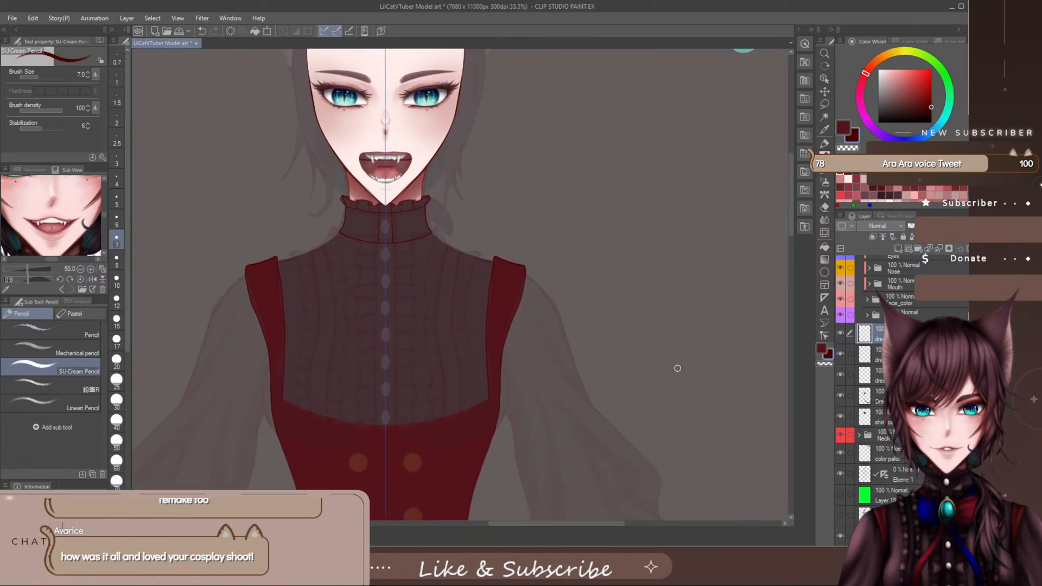
drag(792, 204, 794, 190)
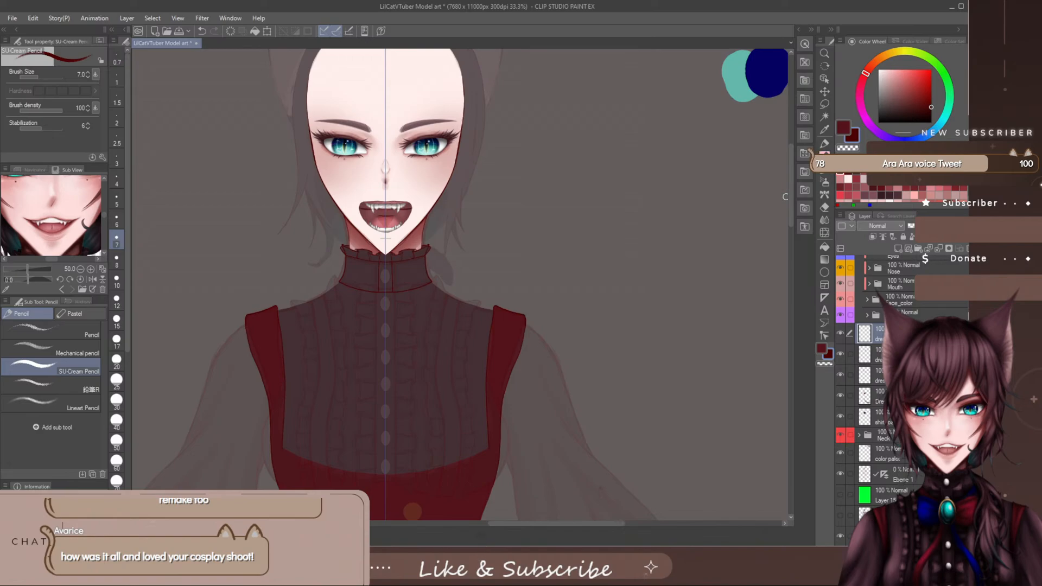
click(839, 474)
click(825, 103)
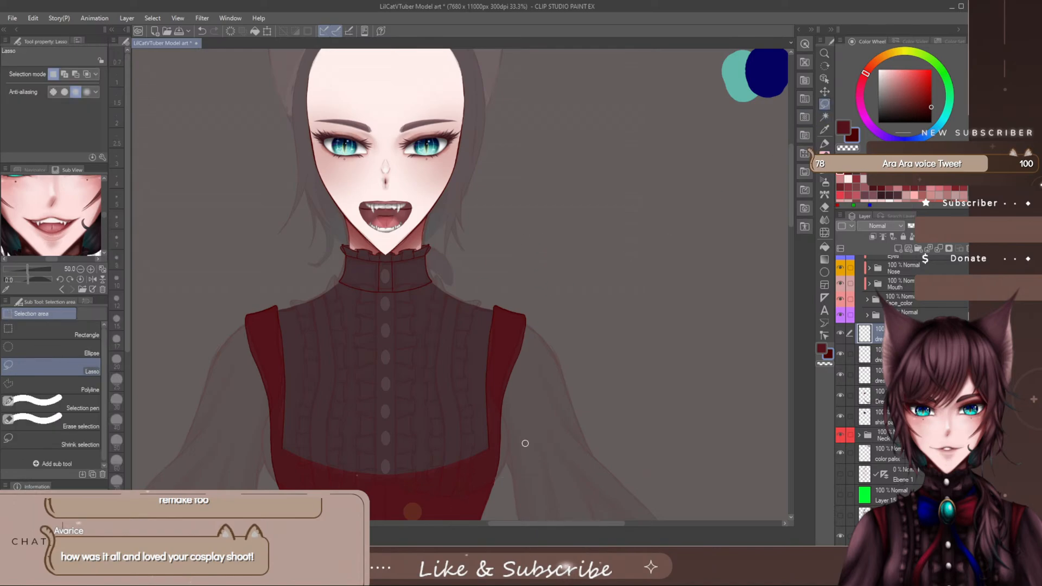
mouse_move(518, 253)
mouse_down()
mouse_move(458, 480)
mouse_move(492, 286)
mouse_up()
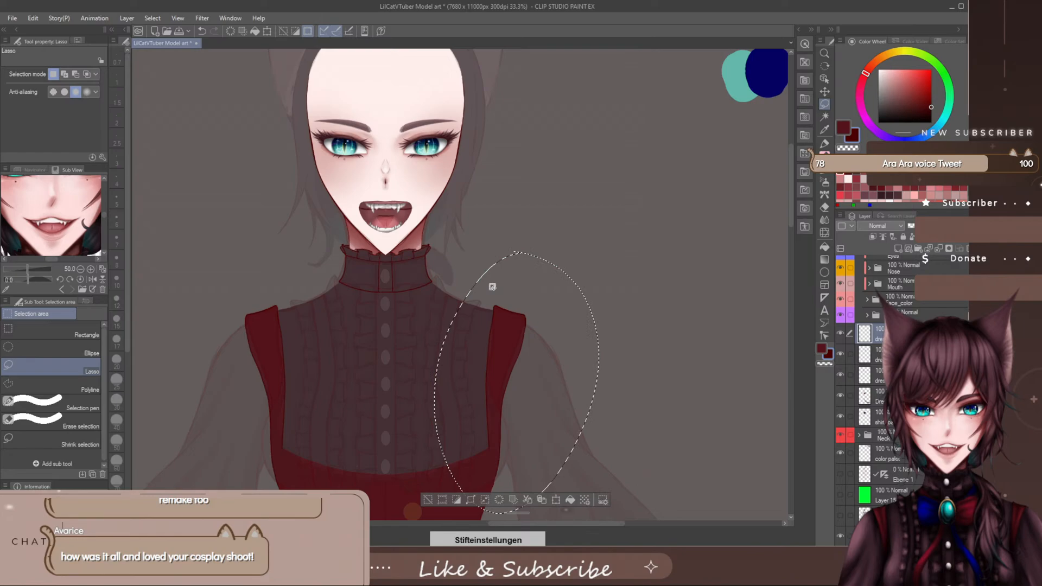
click(529, 500)
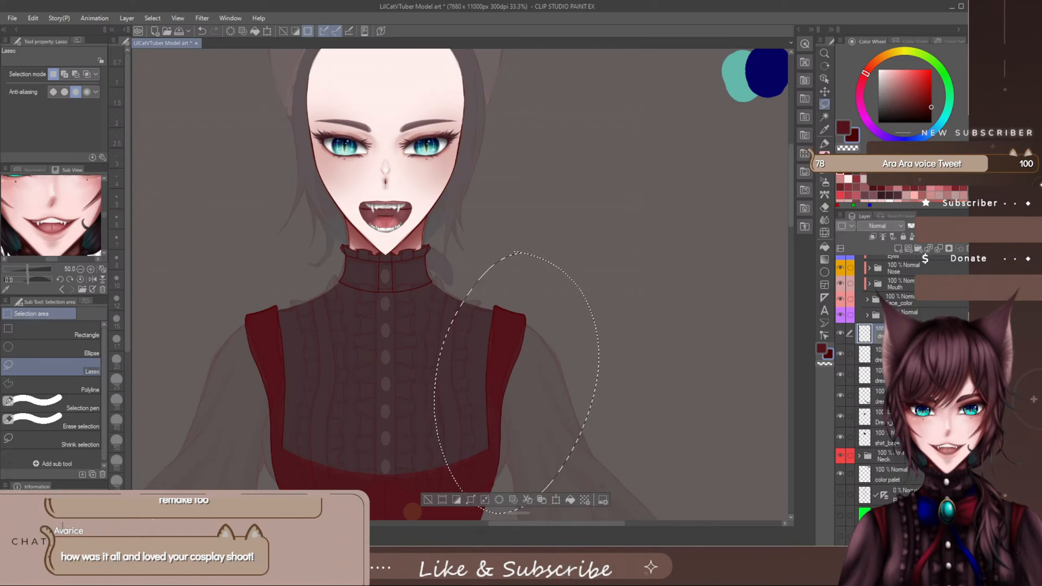
click(872, 354)
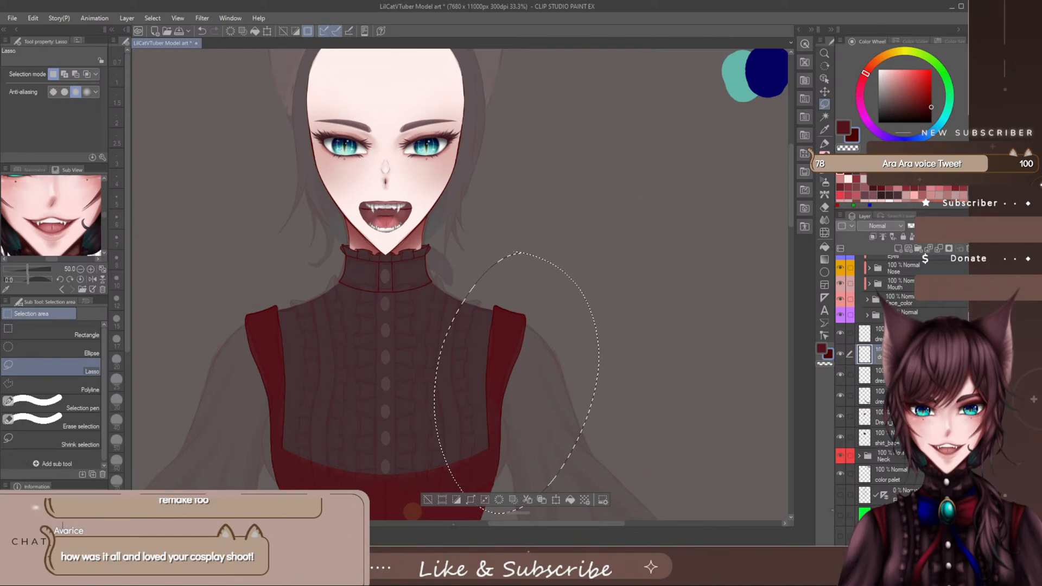
click(672, 274)
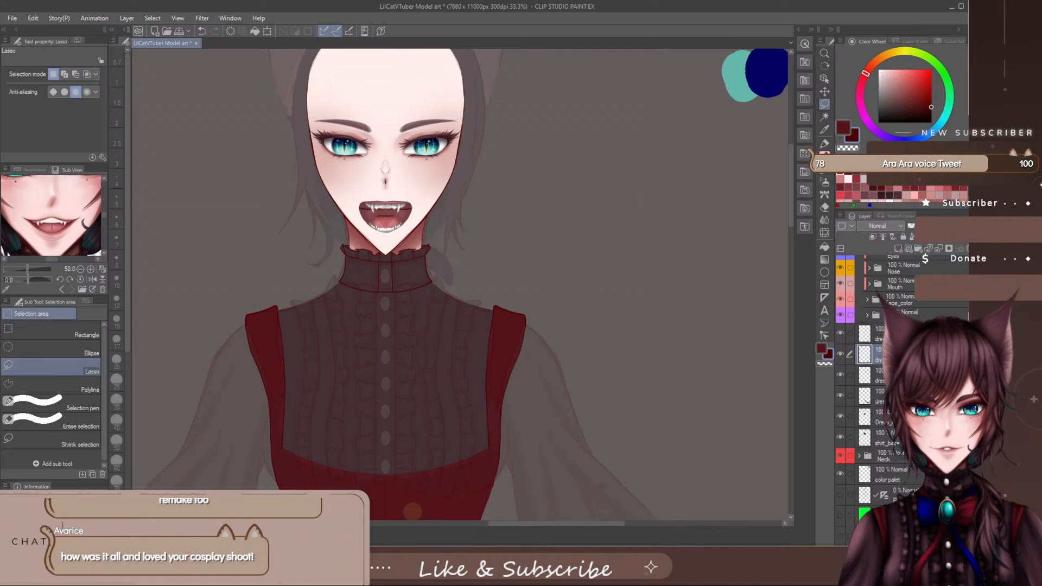
- Move one strap line layer down the stack beside its matching strap colour layer, and add another dress layer directly above the vest's base layer
click(850, 336)
click(839, 332)
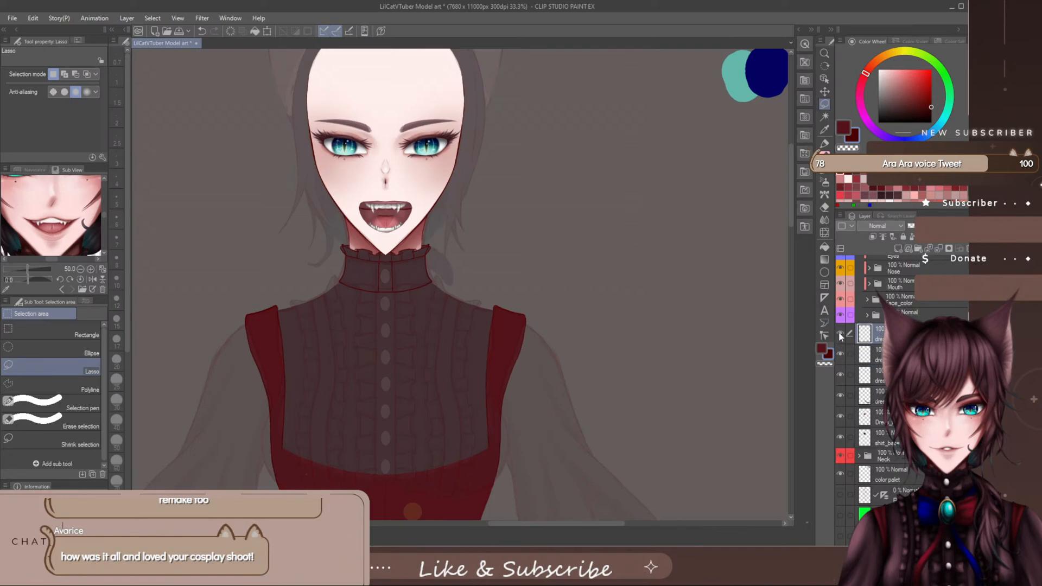
scroll(870, 345, down, 1)
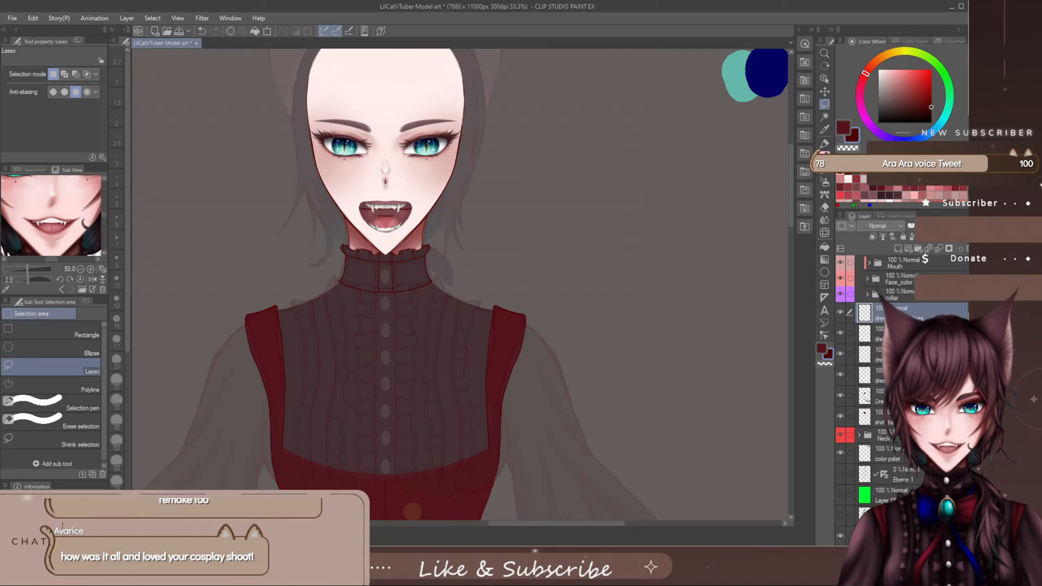
click(870, 334)
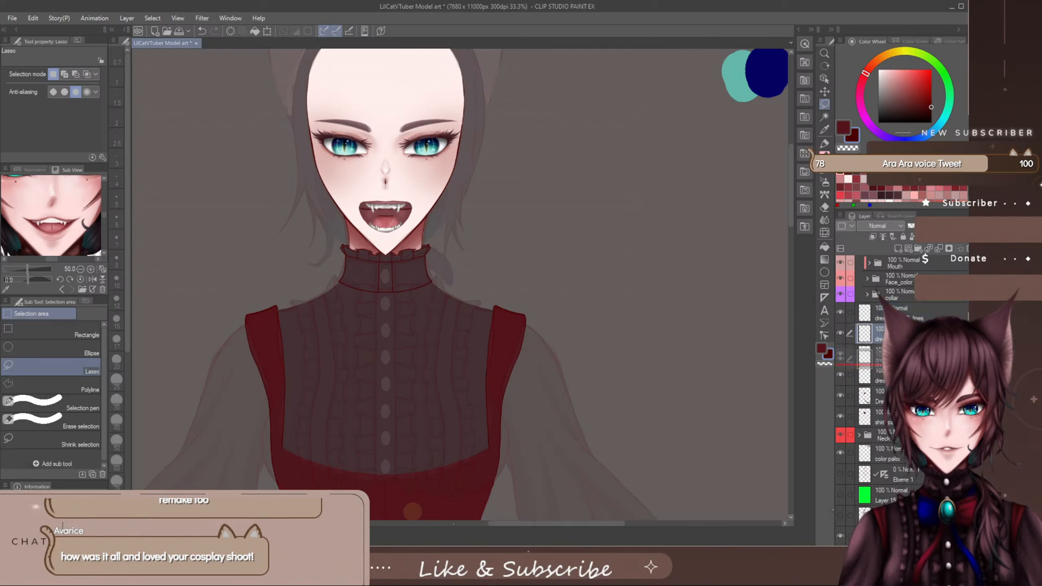
click(870, 354)
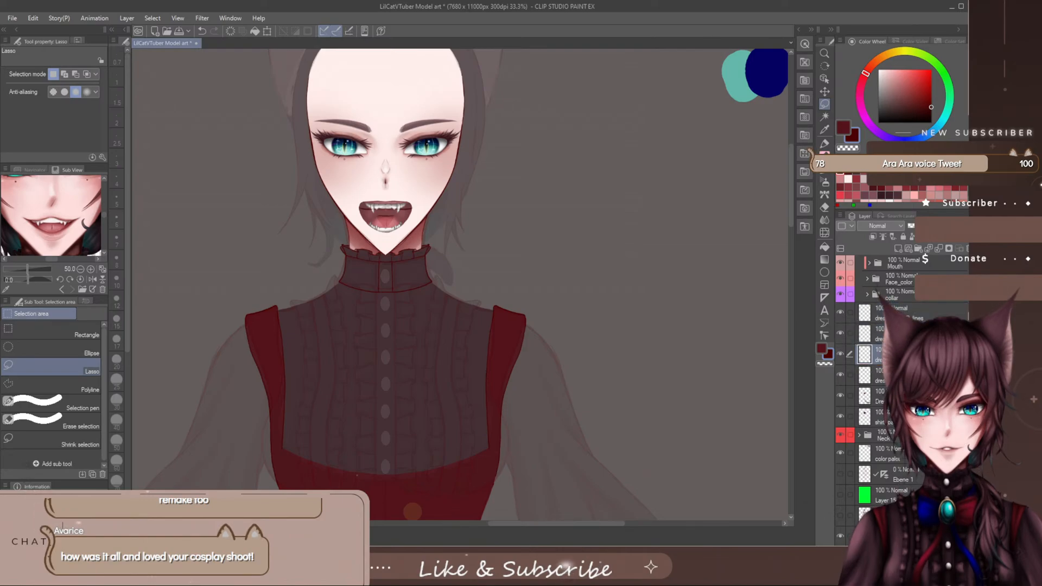
click(890, 333)
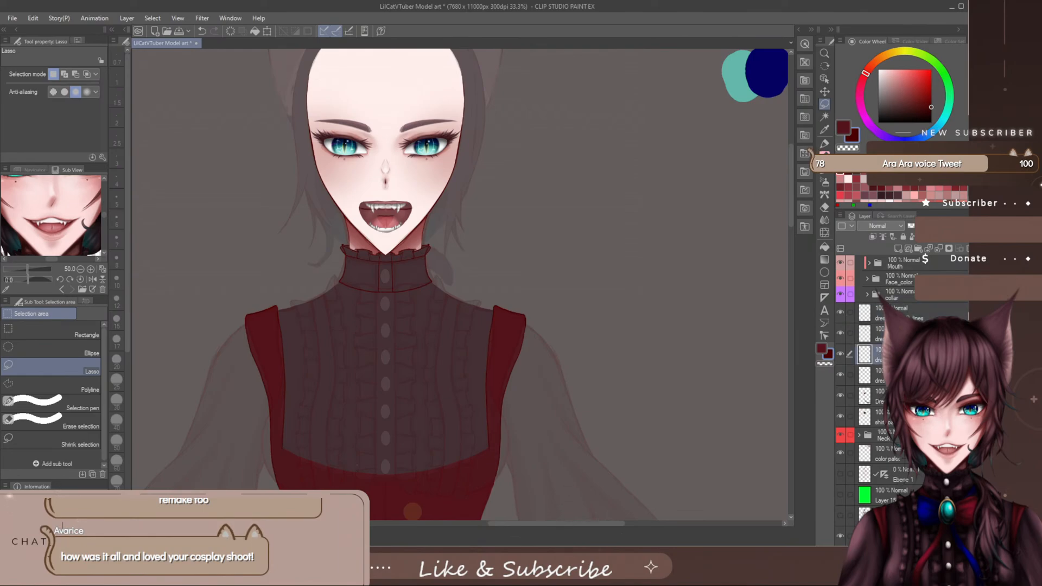
click(890, 375)
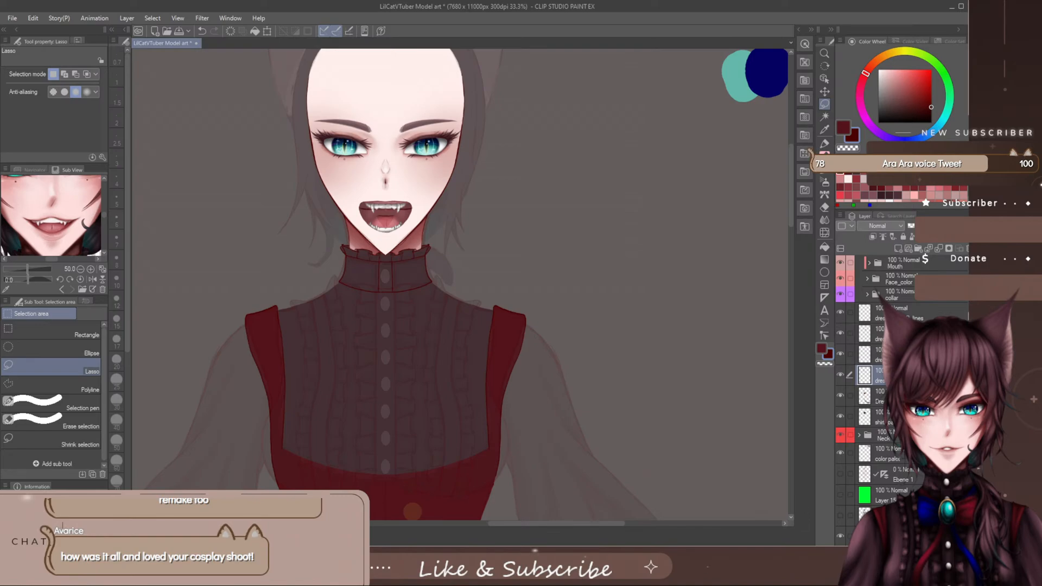
click(900, 248)
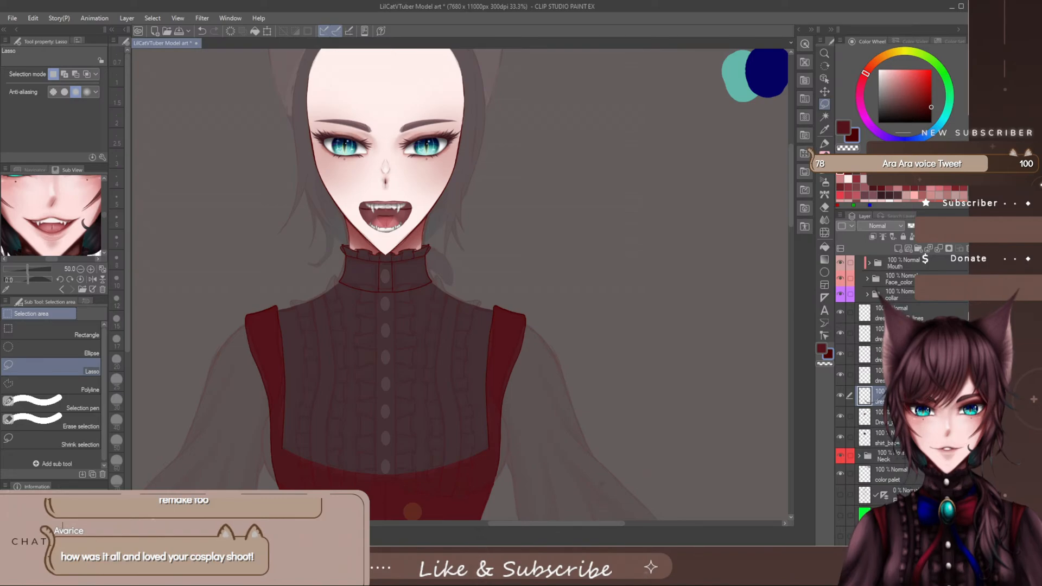
- Switch the dress layers' visibility off and on to check which vest and strap lines each one holds
drag(790, 200, 787, 226)
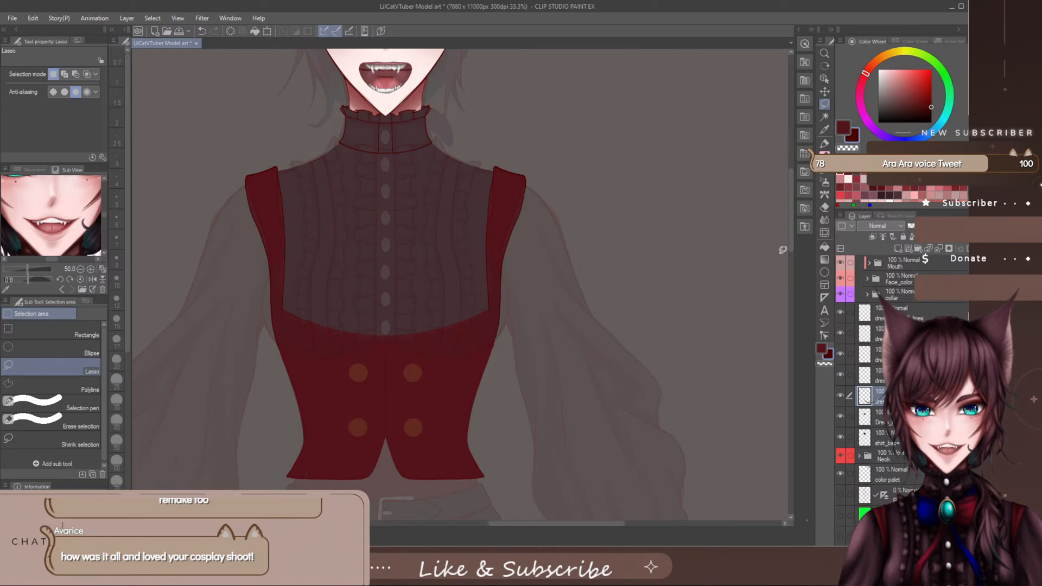
drag(791, 184, 788, 212)
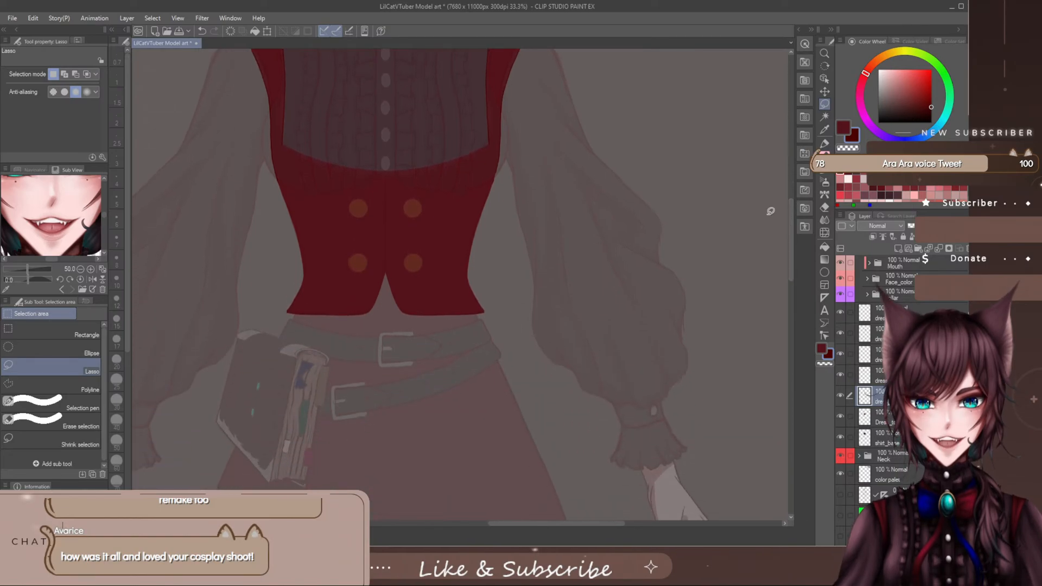
scroll(471, 182, up, 3)
scroll(478, 182, down, 1)
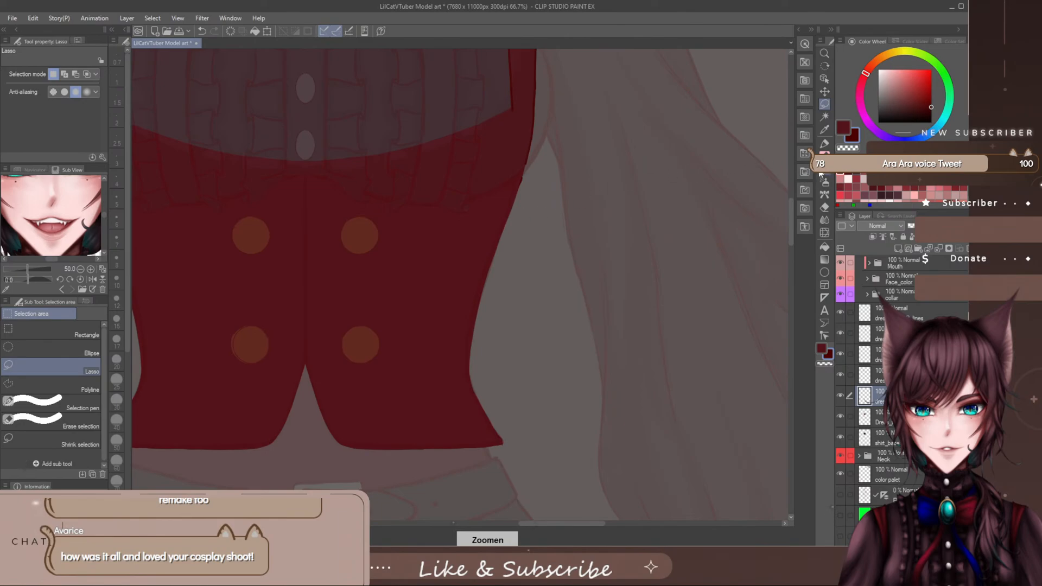
key(p)
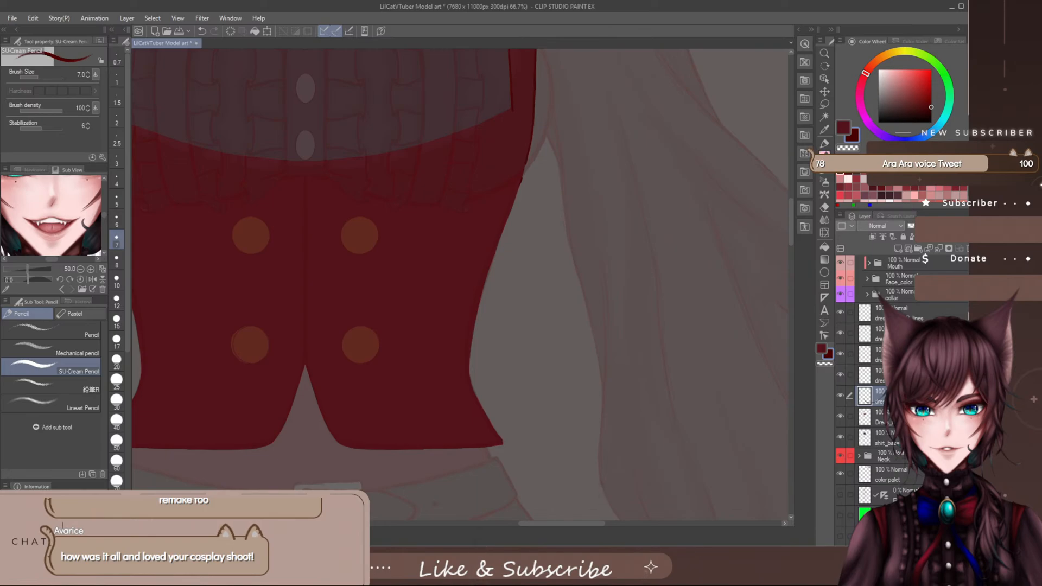
click(902, 375)
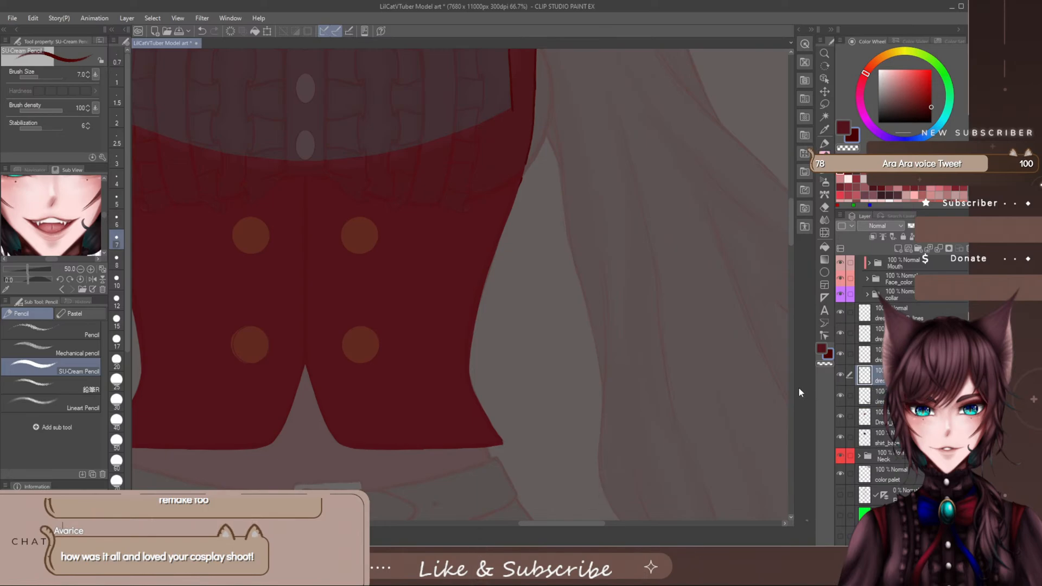
key(alt+bracketright)
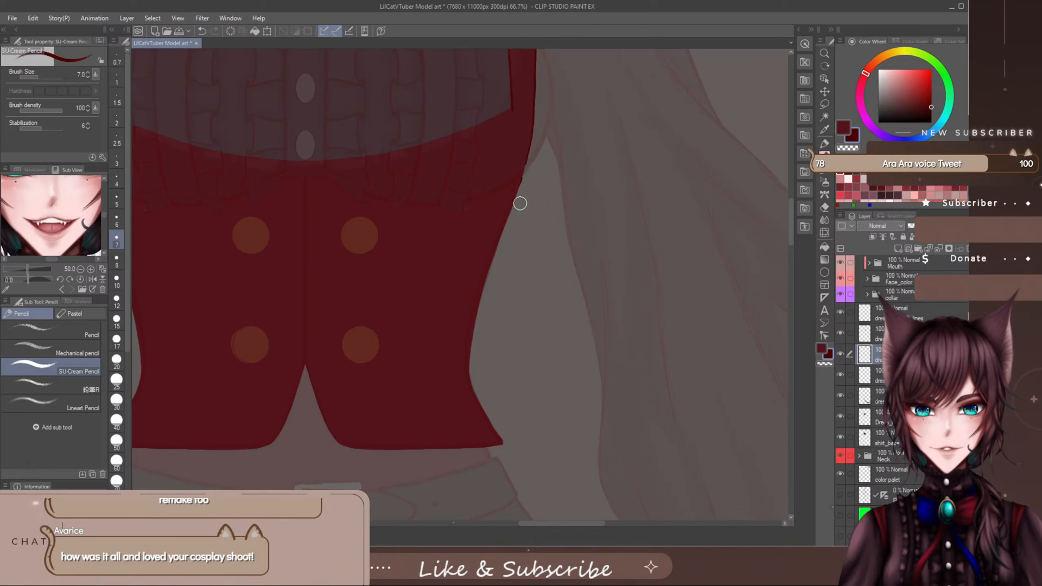
click(840, 354)
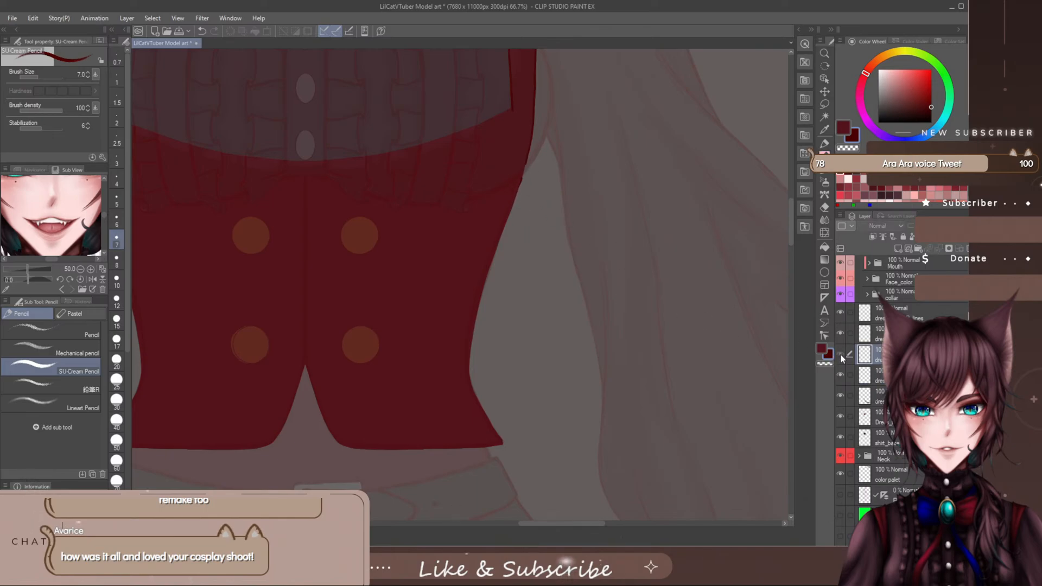
click(880, 339)
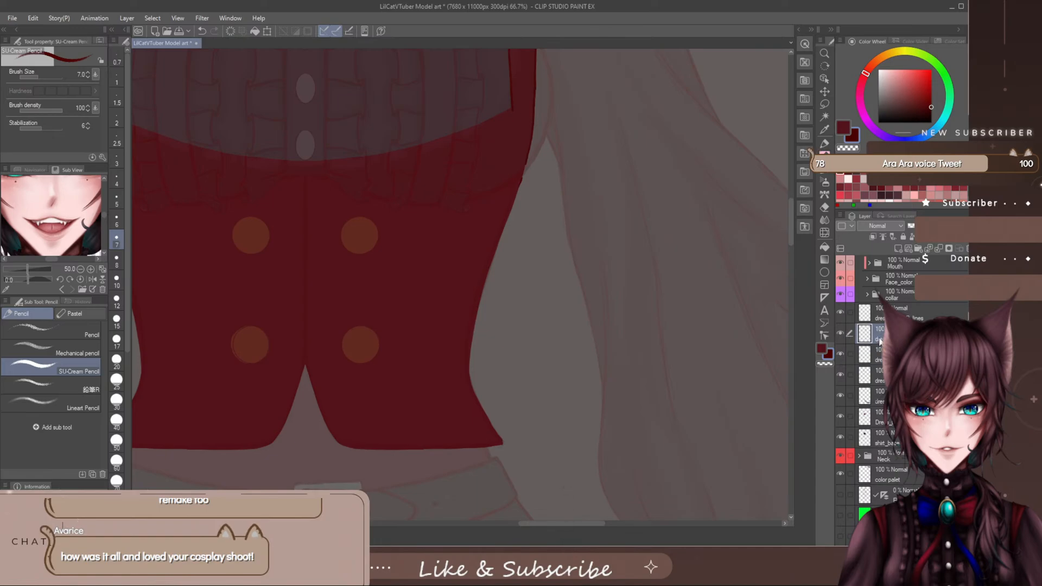
click(840, 334)
click(841, 334)
click(841, 334)
click(841, 333)
click(879, 313)
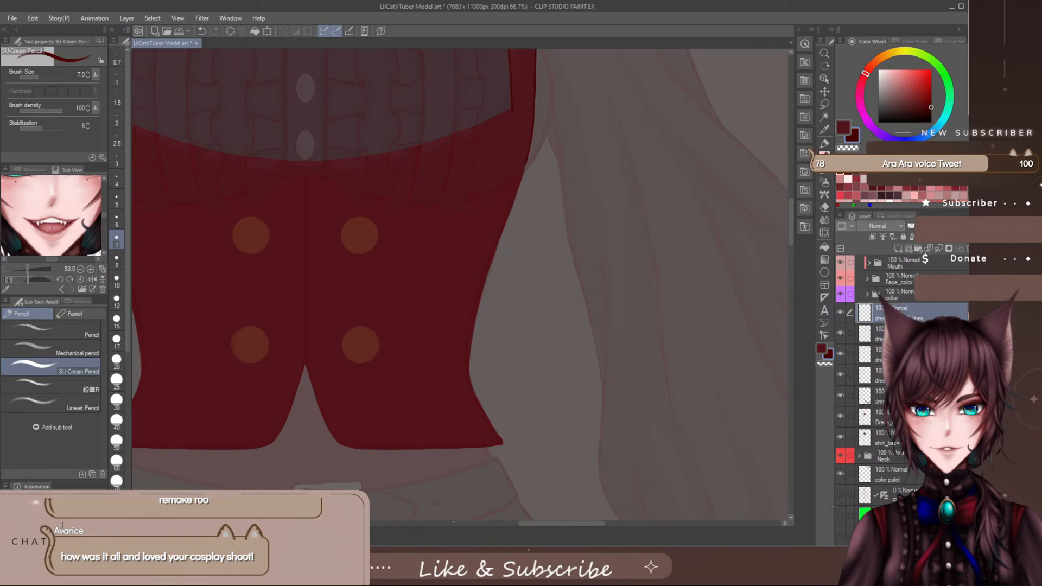
- Show the symmetry ruler layer Ebene 1 again and make the dress layer directly above the vest's base layer active
scroll(841, 473, down, 2)
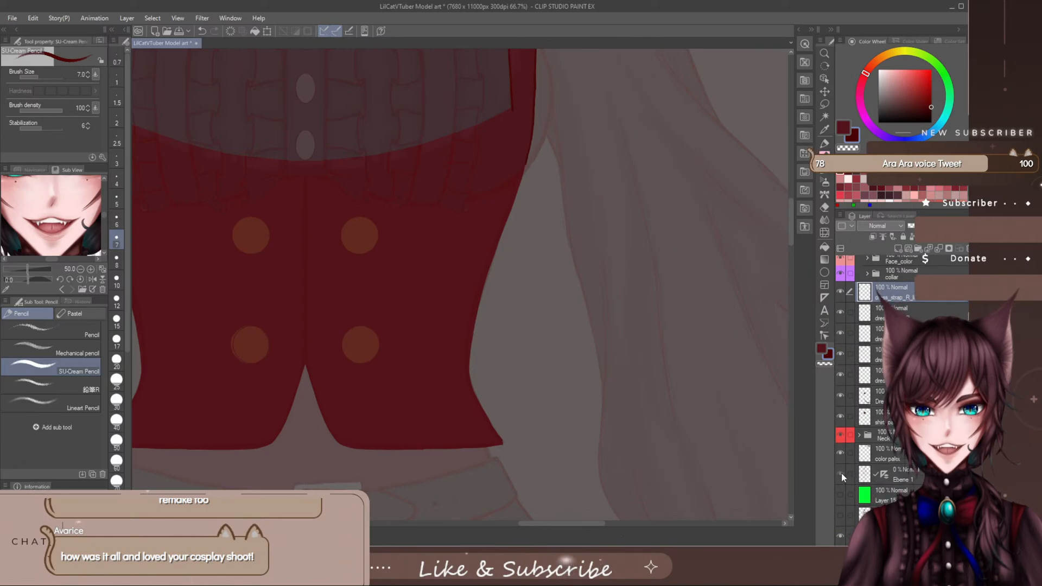
click(841, 473)
click(869, 376)
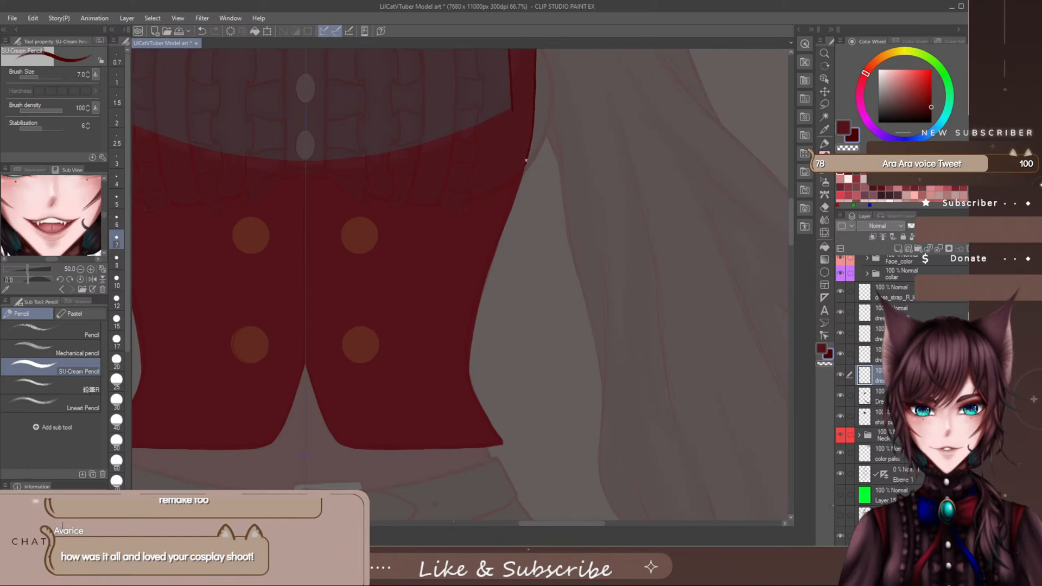
- Line the vest's side from the strap down to the hem corner, erasing and redrawing the part below the waist
drag(521, 176, 497, 247)
drag(470, 352, 477, 397)
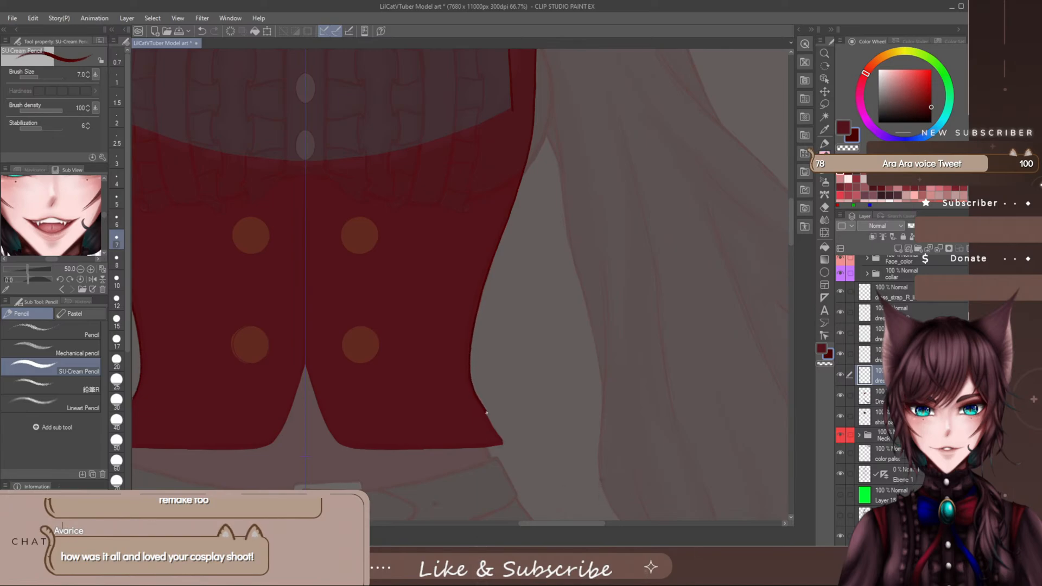
key(e)
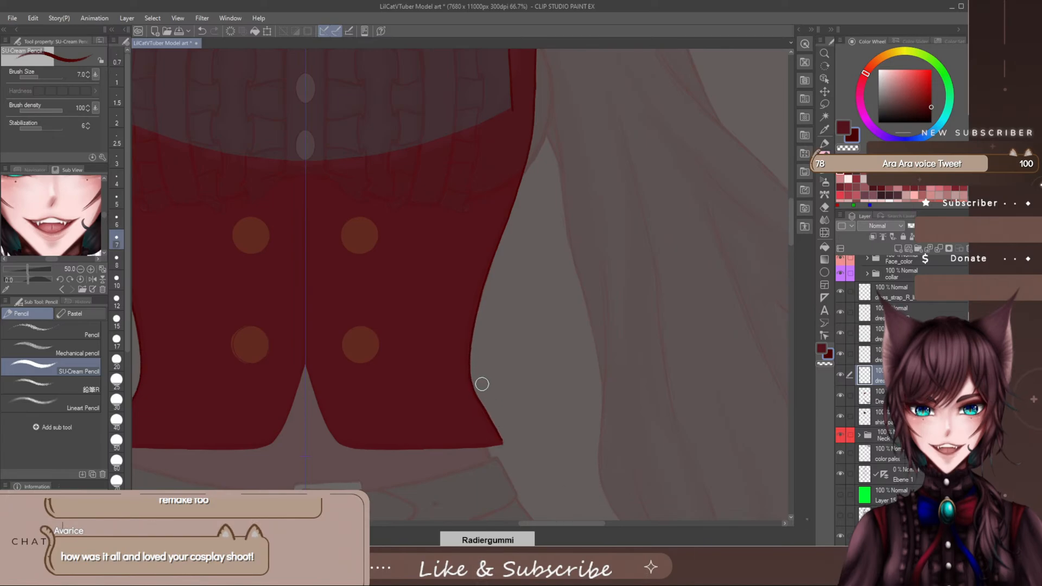
mouse_move(482, 384)
mouse_down()
mouse_move(506, 438)
mouse_move(481, 368)
mouse_move(488, 417)
mouse_move(523, 467)
mouse_up()
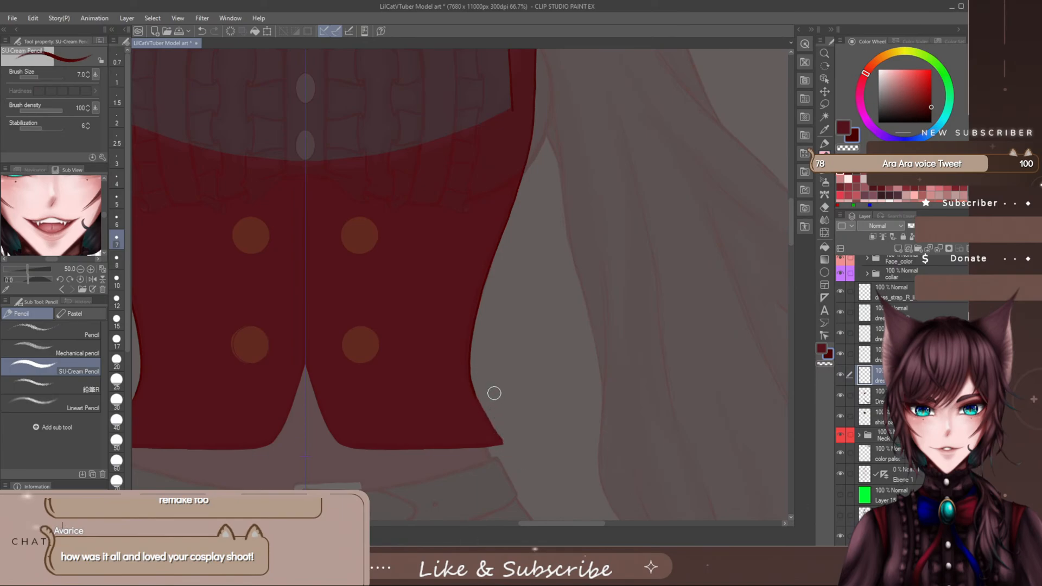
scroll(491, 400, up, 3)
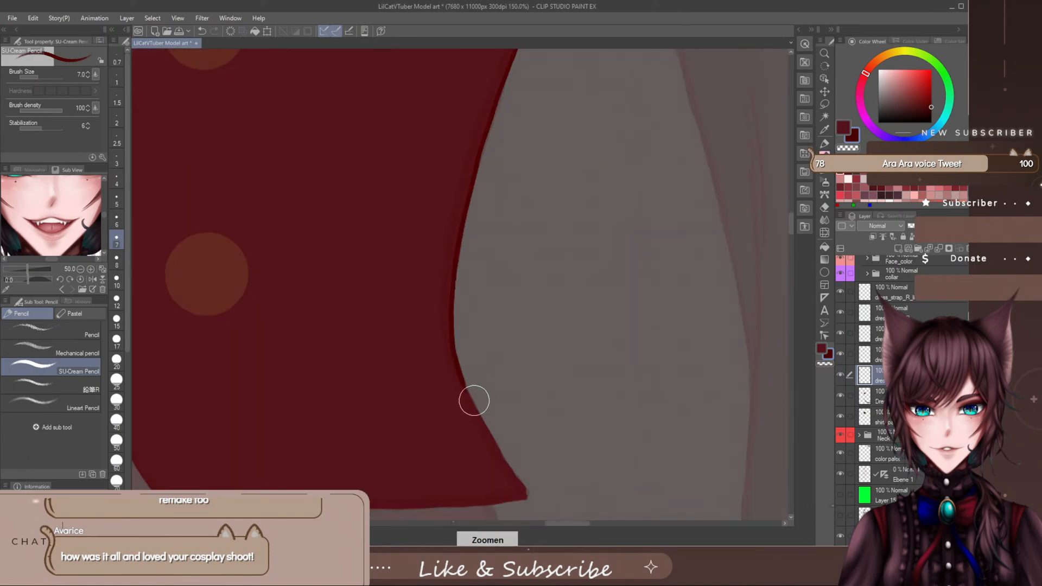
drag(789, 227, 790, 227)
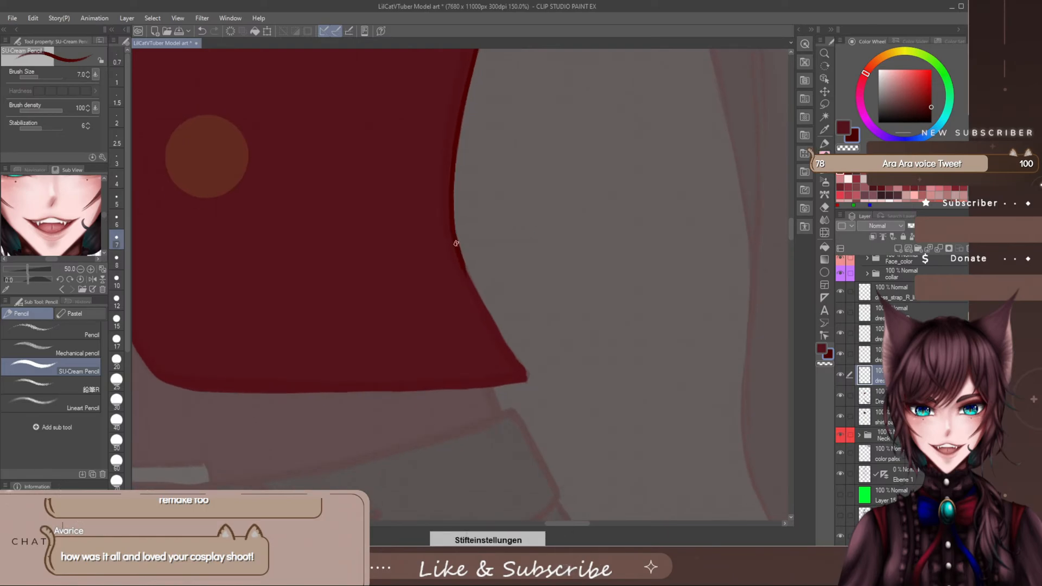
drag(455, 244, 490, 317)
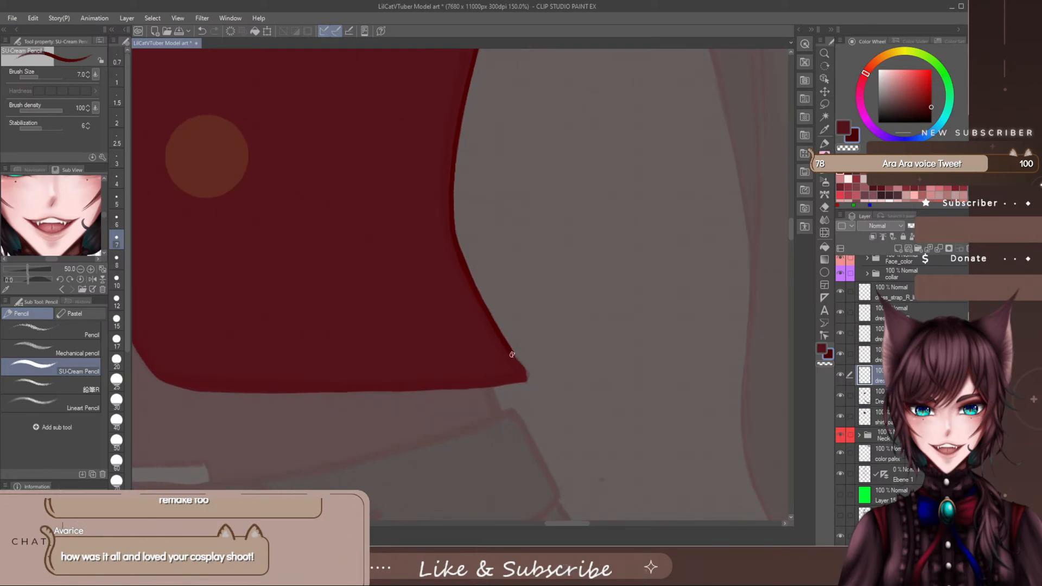
drag(512, 354, 524, 372)
- Line the vest's bottom hem from the outer corner towards the front notch, cleaning up the corner and redoing the first stroke
drag(565, 523, 554, 523)
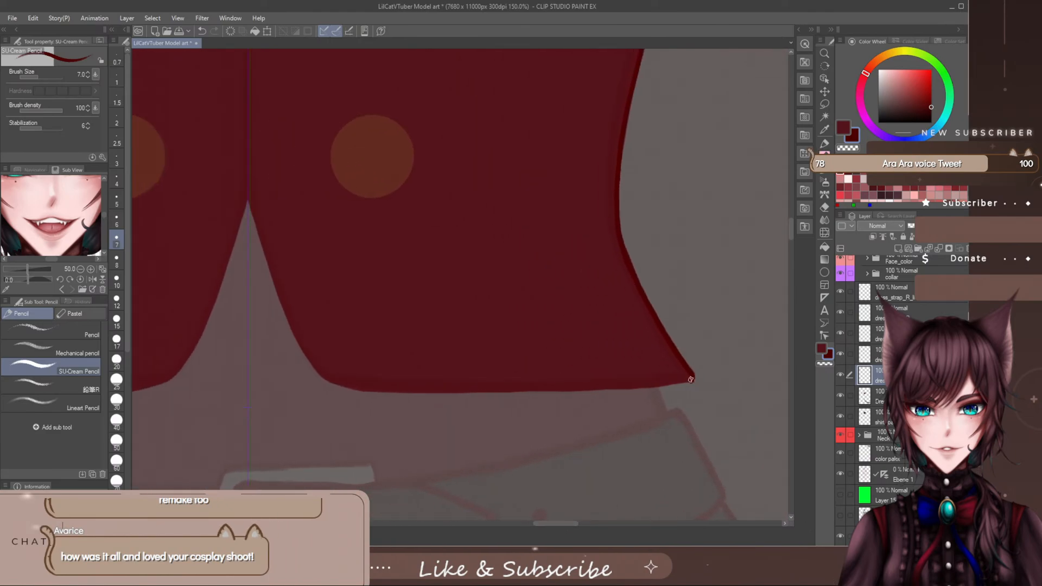
drag(678, 384, 555, 381)
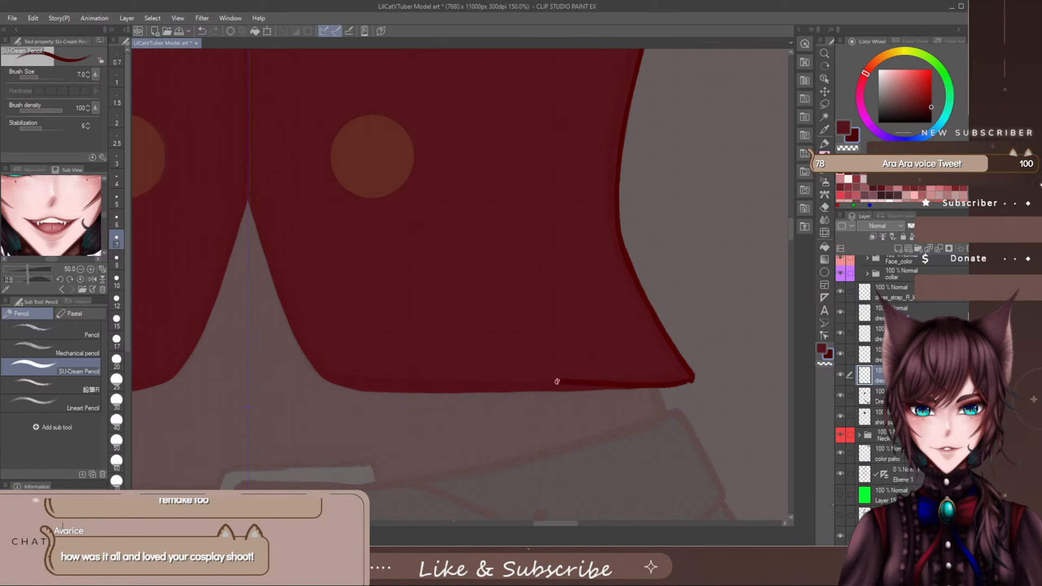
key(ctrl+z)
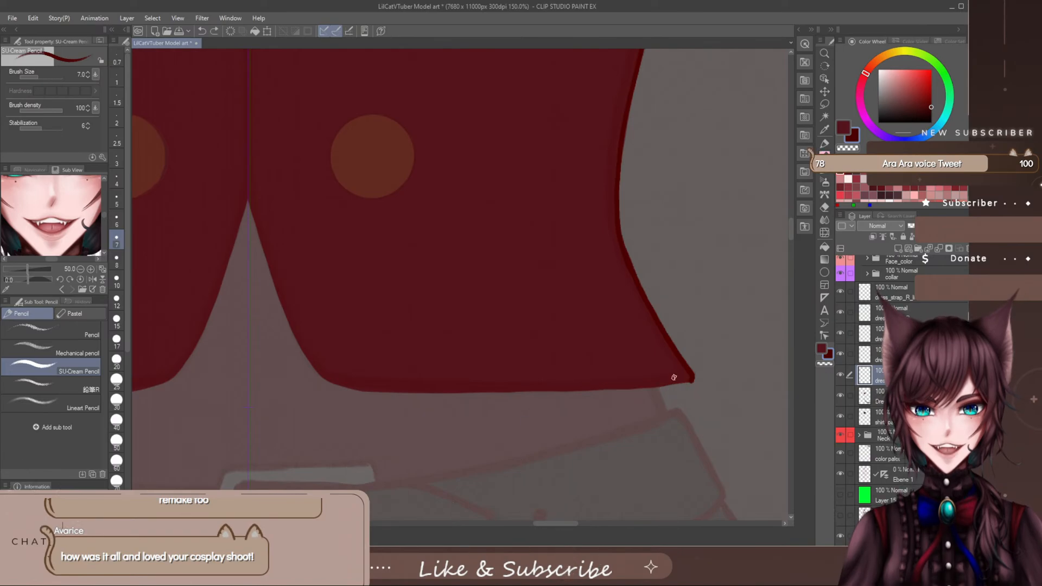
key(e)
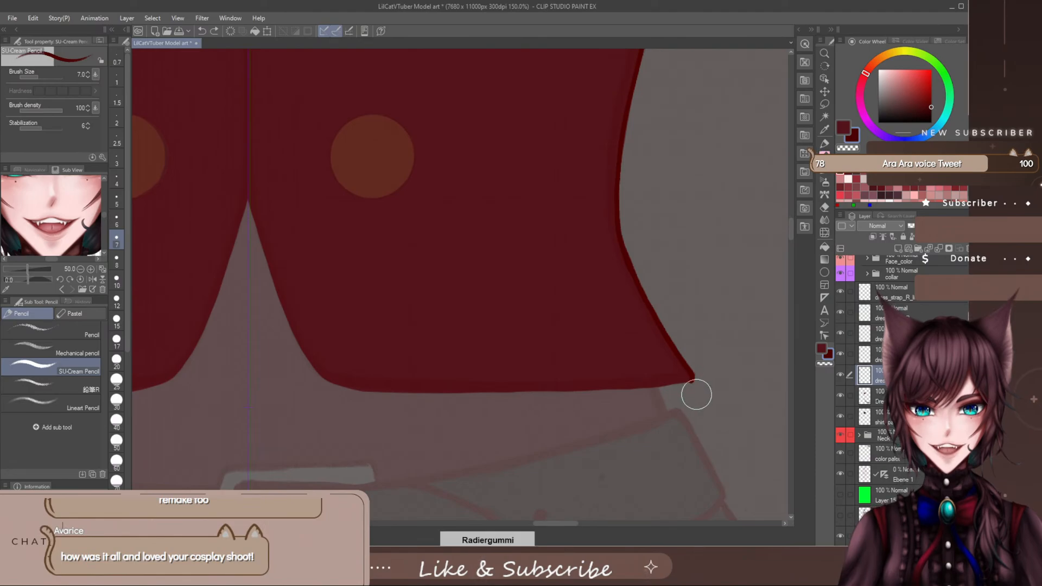
drag(702, 392, 684, 398)
key(p)
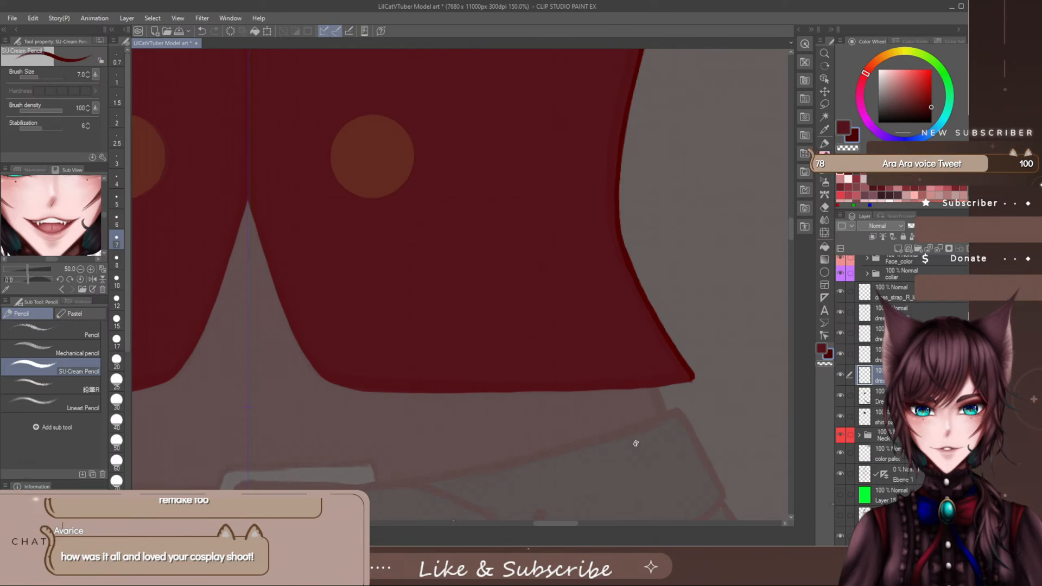
drag(695, 376, 682, 383)
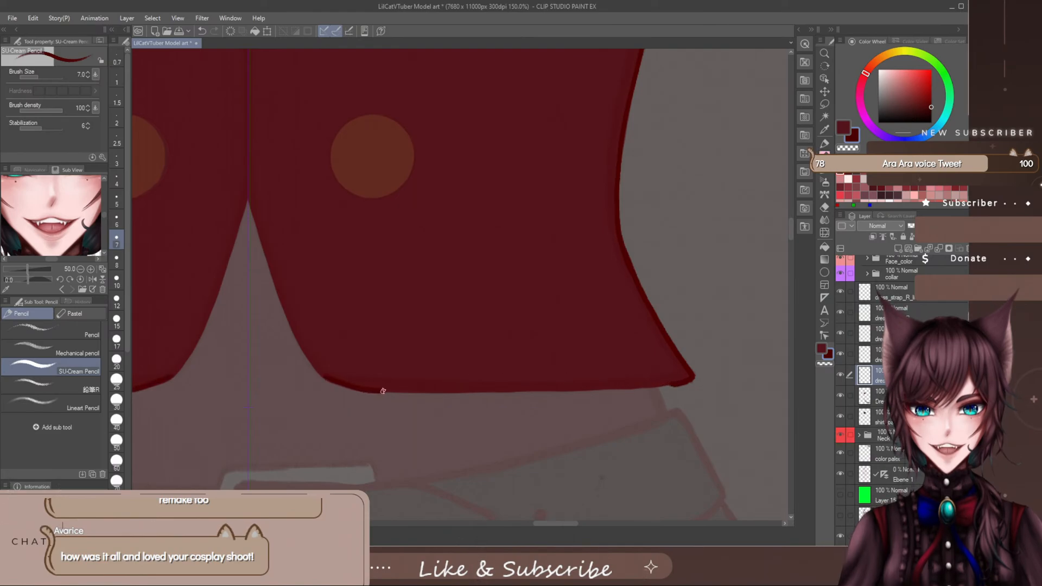
drag(428, 392, 617, 391)
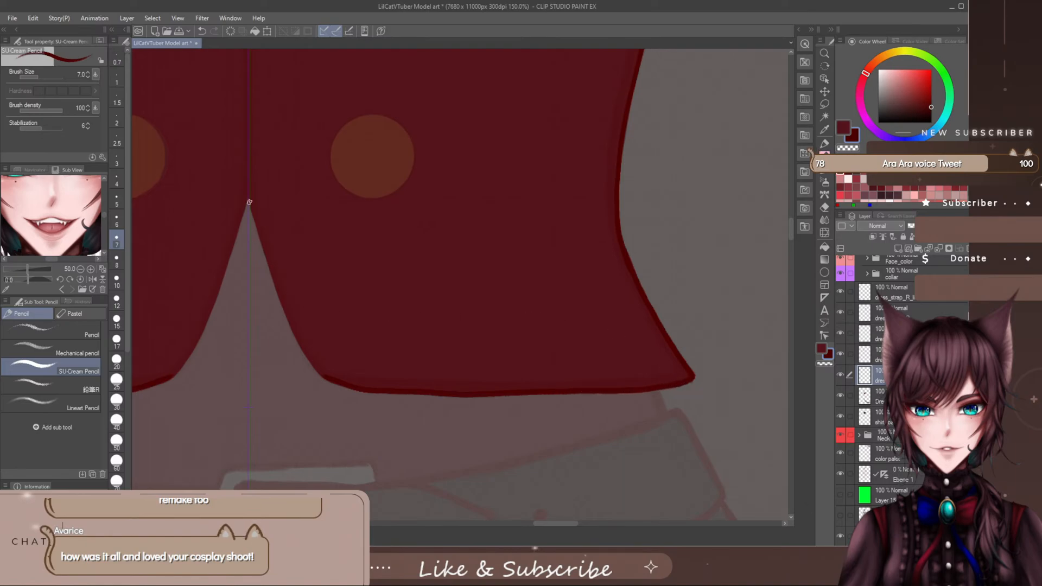
- Line the front notch from its peak down into the hem and thin the rounded corner with a smaller eraser
drag(250, 203, 260, 250)
mouse_move(274, 292)
mouse_down()
mouse_move(317, 370)
mouse_move(385, 394)
mouse_up()
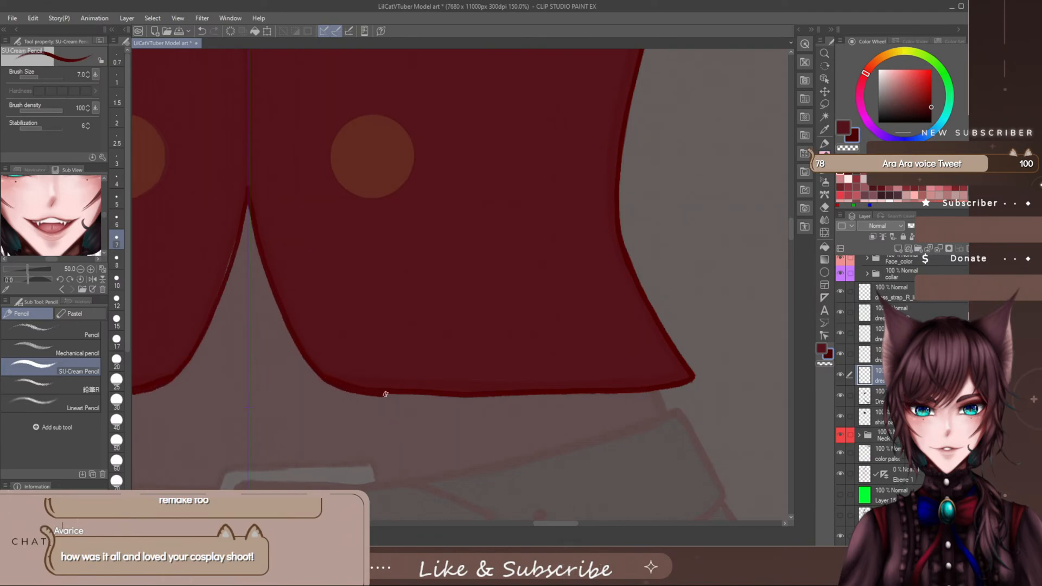
key(e)
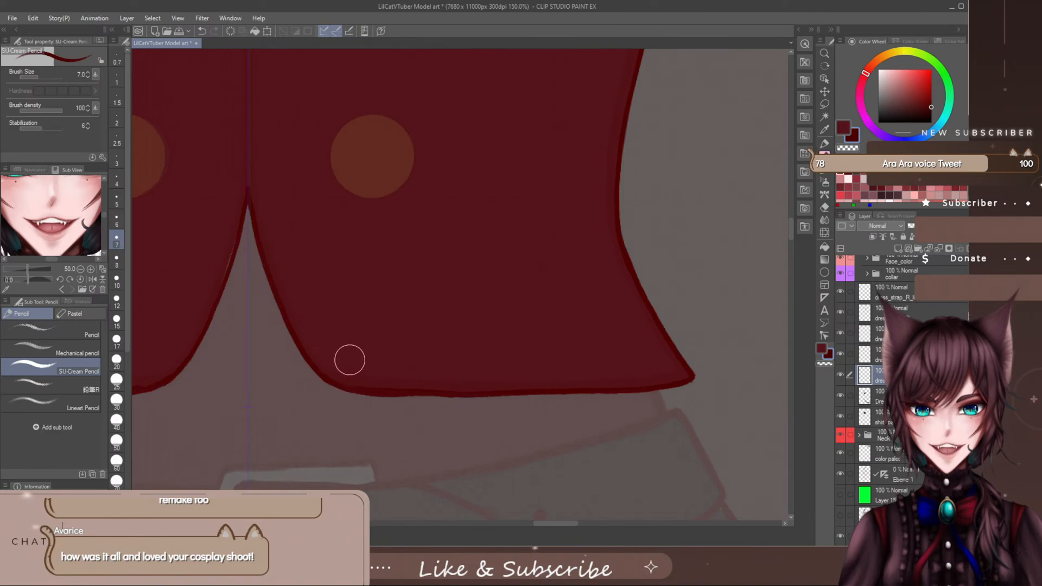
scroll(357, 359, down, 1)
scroll(358, 360, up, 2)
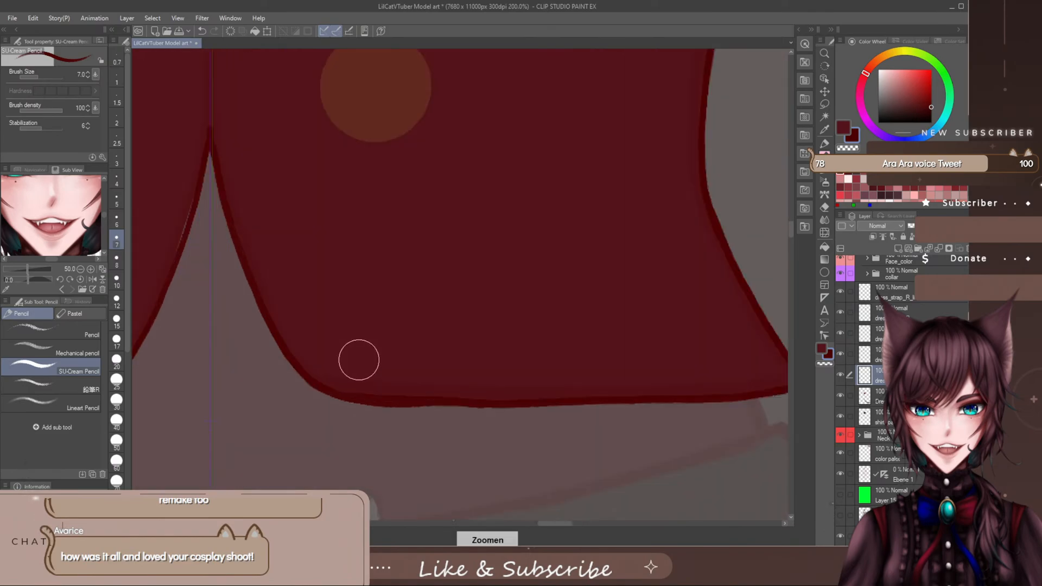
key([)
key([)
key([)
key([)
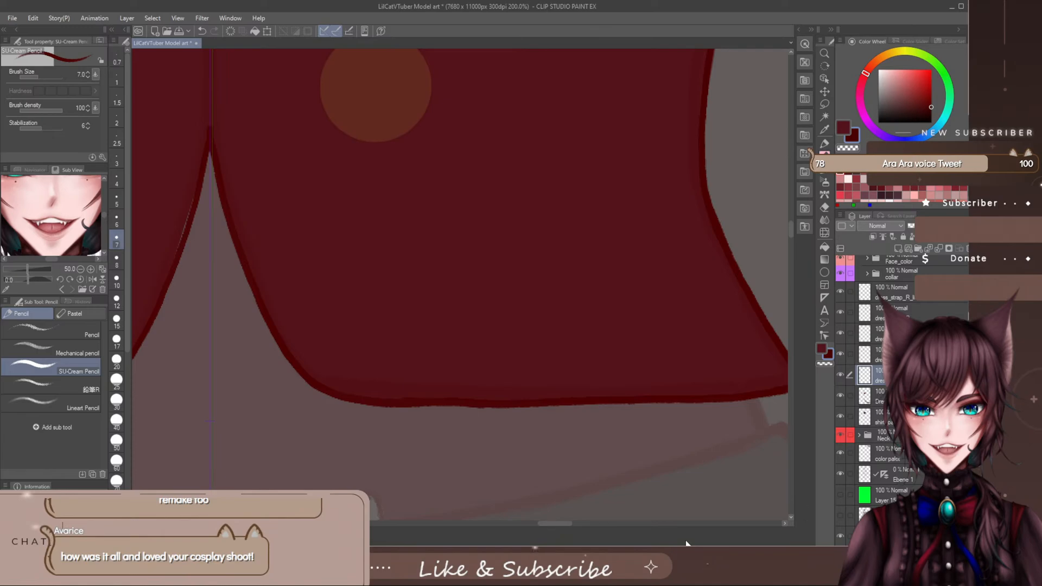
- Draw a short centre seam line upward from the notch's peak and erase its upper end to a taper
drag(567, 523, 559, 529)
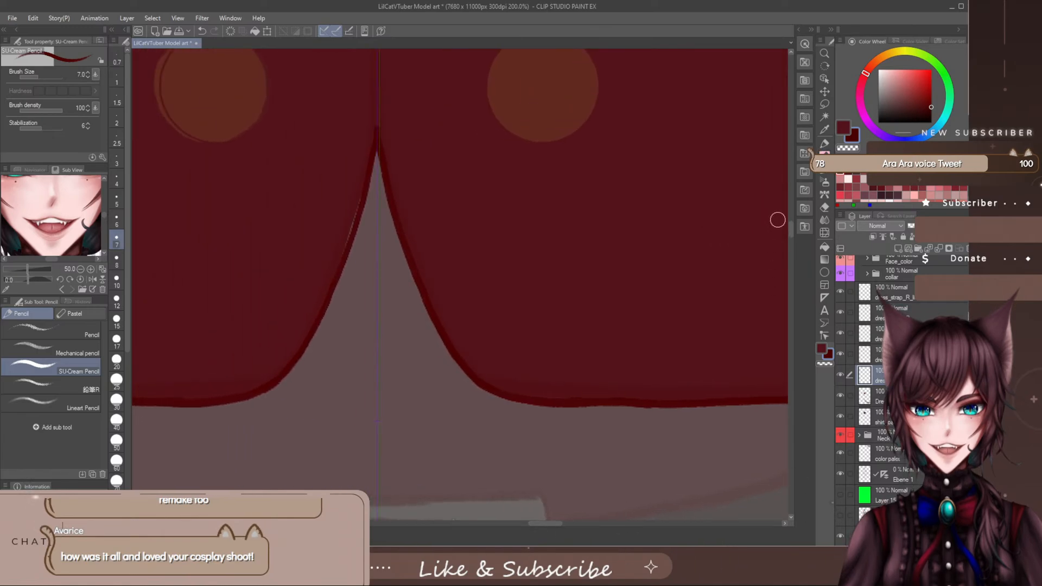
drag(790, 226, 781, 215)
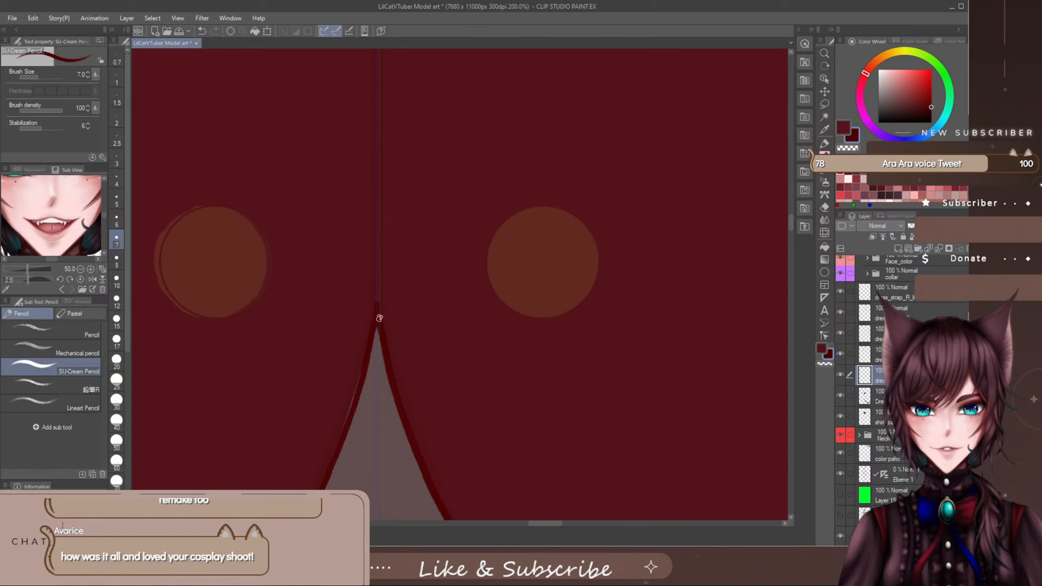
drag(379, 317, 373, 161)
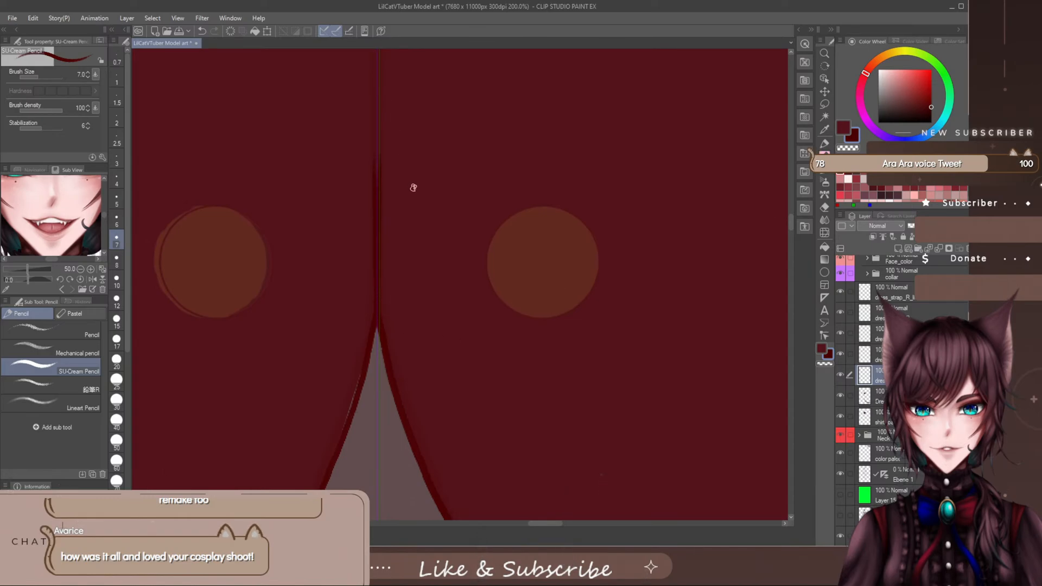
key(e)
mouse_move(383, 141)
mouse_down()
mouse_move(386, 302)
mouse_move(388, 286)
mouse_move(379, 313)
mouse_move(375, 130)
mouse_up()
key(p)
key(e)
drag(360, 254, 387, 94)
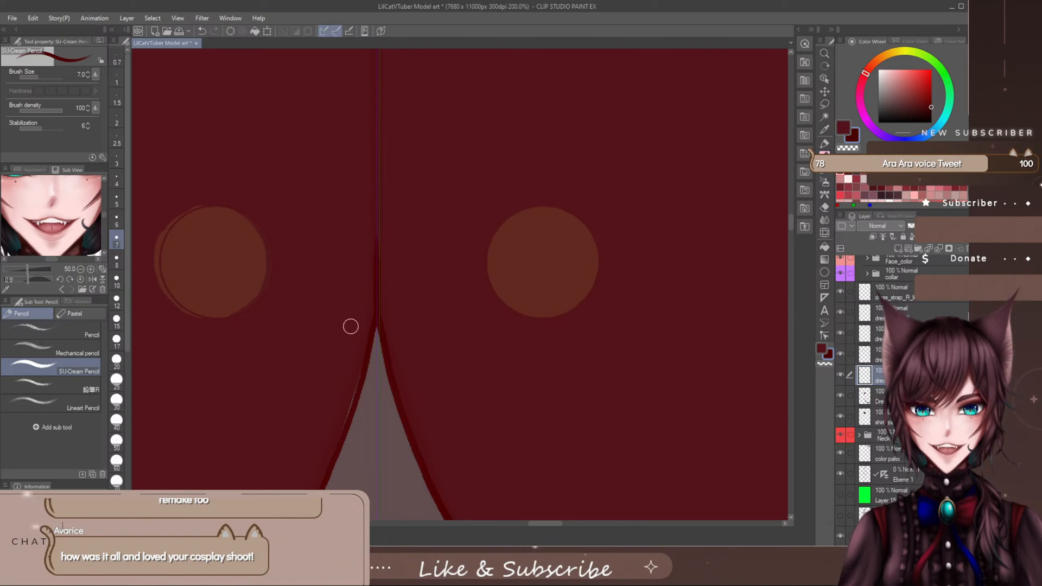
- Draw the upper centre seam line down from the vest's neckline and erase its excess to a thin taper
drag(788, 223, 790, 203)
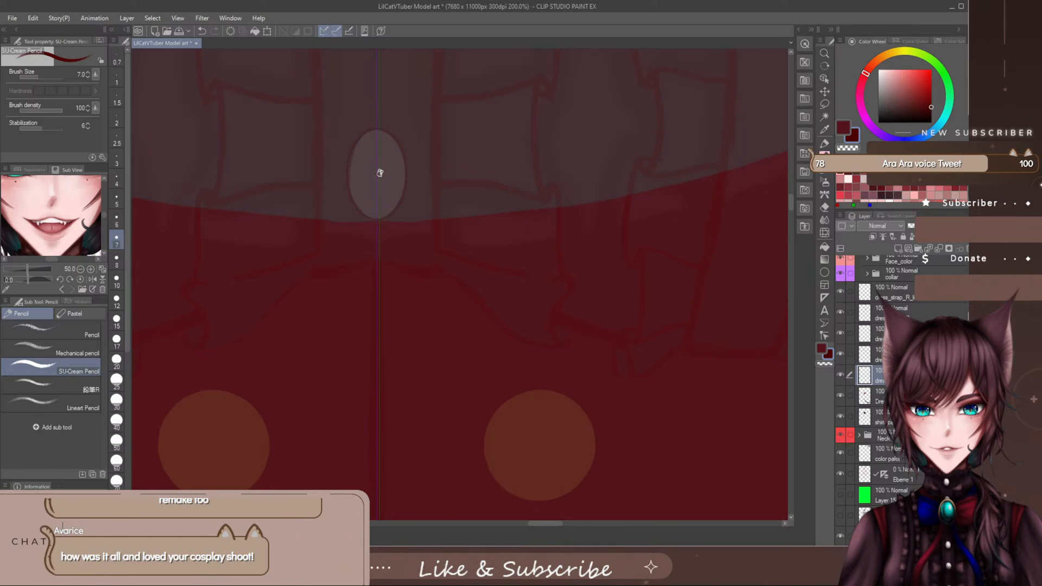
drag(379, 175, 376, 366)
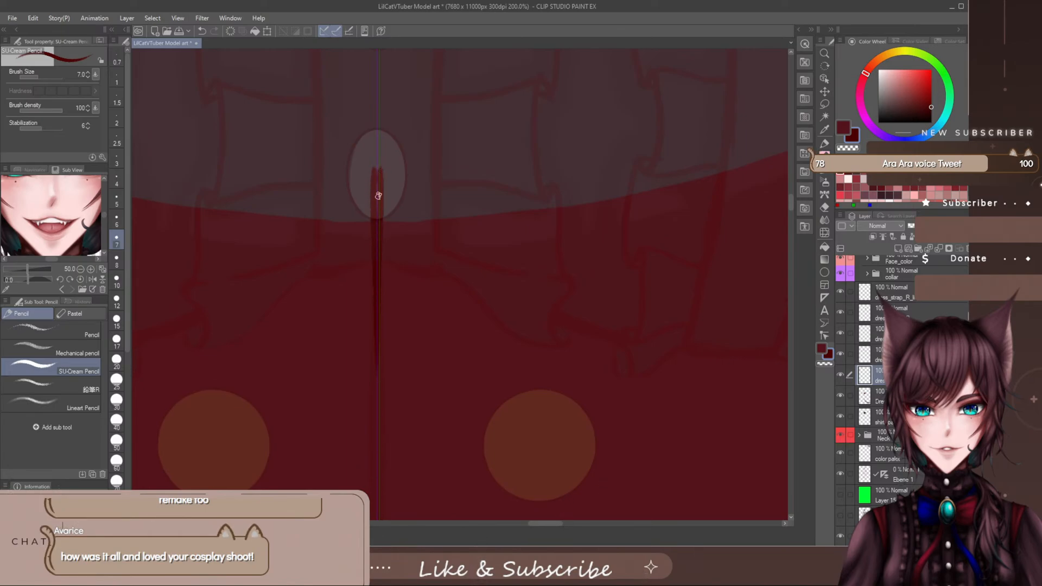
key(e)
mouse_move(378, 161)
mouse_down()
mouse_move(386, 218)
mouse_move(377, 248)
mouse_move(374, 117)
mouse_up()
key(p)
key(e)
mouse_move(386, 167)
mouse_down()
mouse_move(377, 146)
mouse_move(382, 71)
mouse_move(376, 171)
mouse_move(382, 95)
mouse_move(391, 275)
mouse_up()
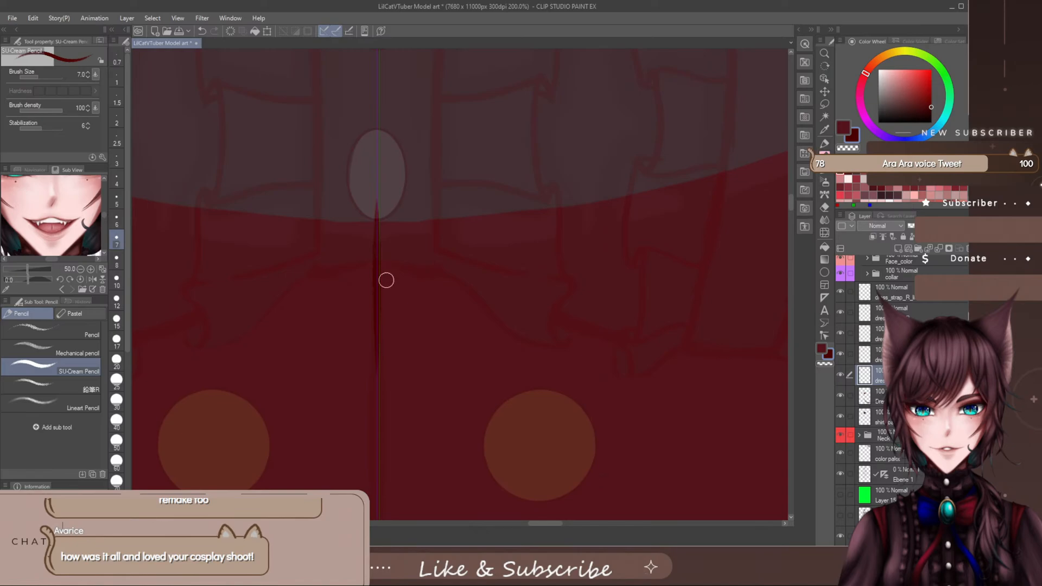
- Try to run the centre seam line down from beside the upper buttons to the front notch, and undo the seam strokes
scroll(465, 433, down, 4)
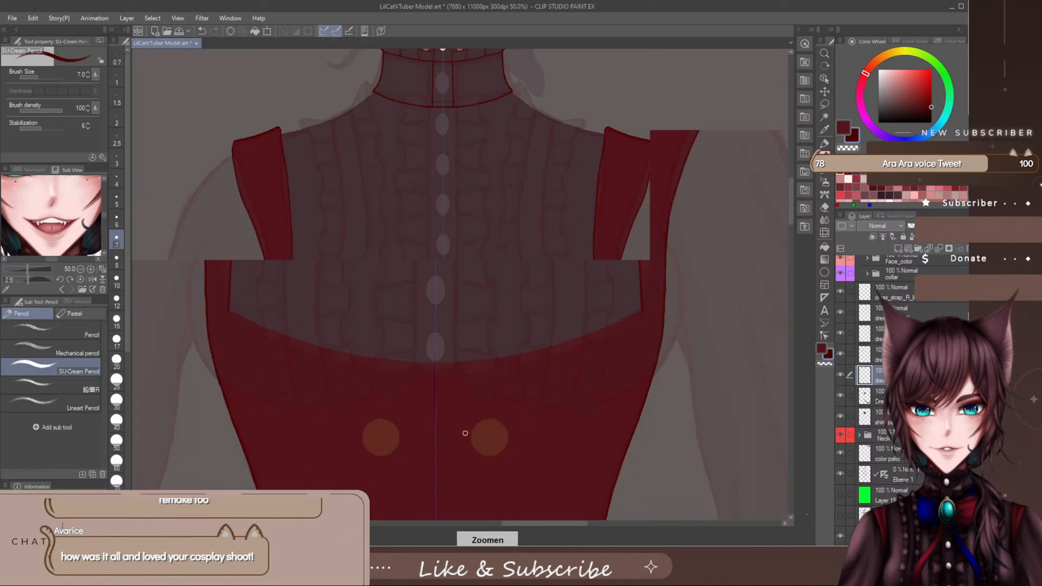
scroll(465, 433, down, 1)
drag(507, 524, 509, 525)
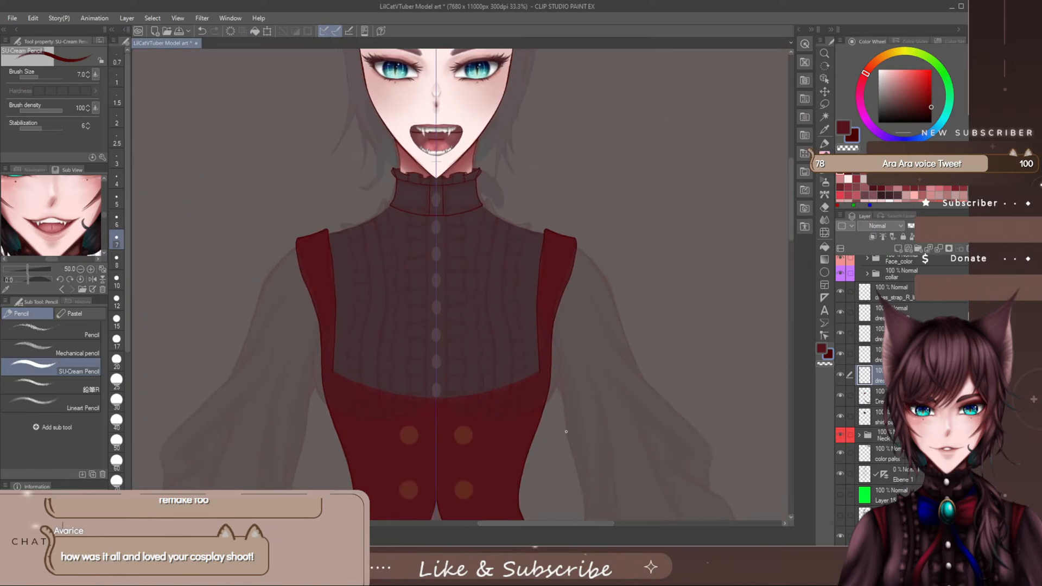
drag(790, 204, 789, 239)
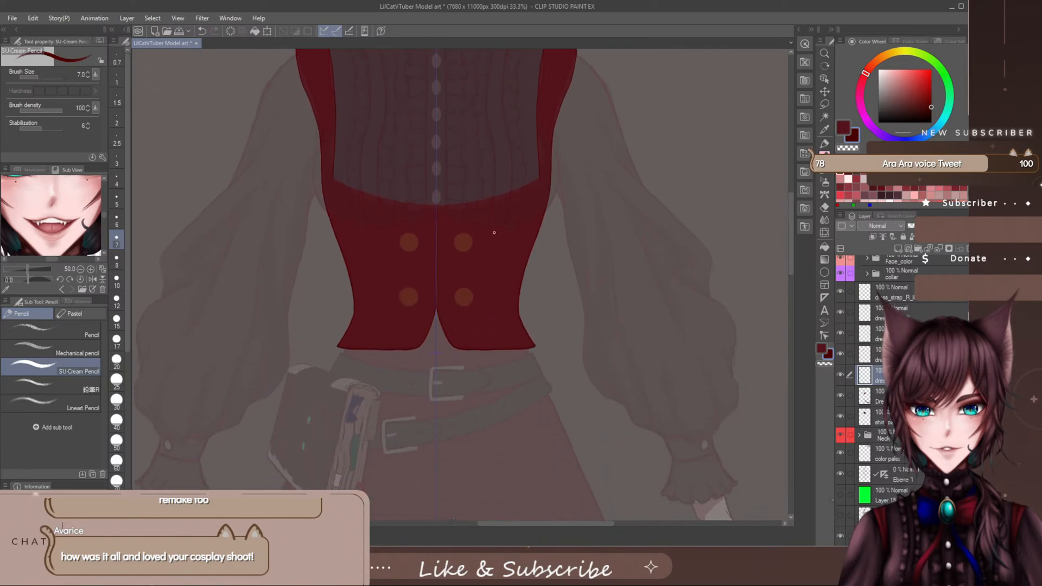
scroll(433, 239, up, 2)
scroll(433, 239, up, 1)
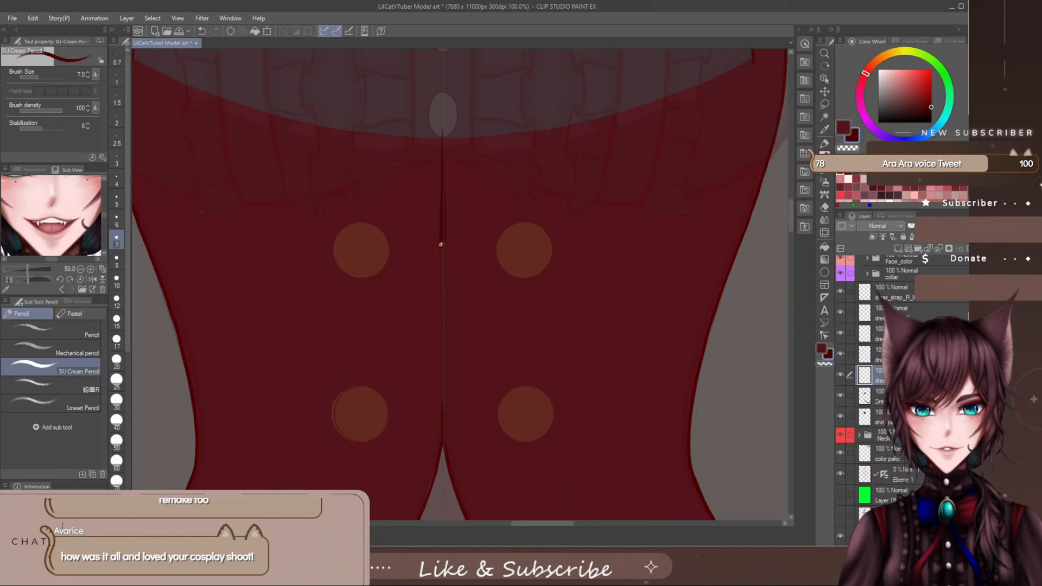
drag(441, 245, 439, 431)
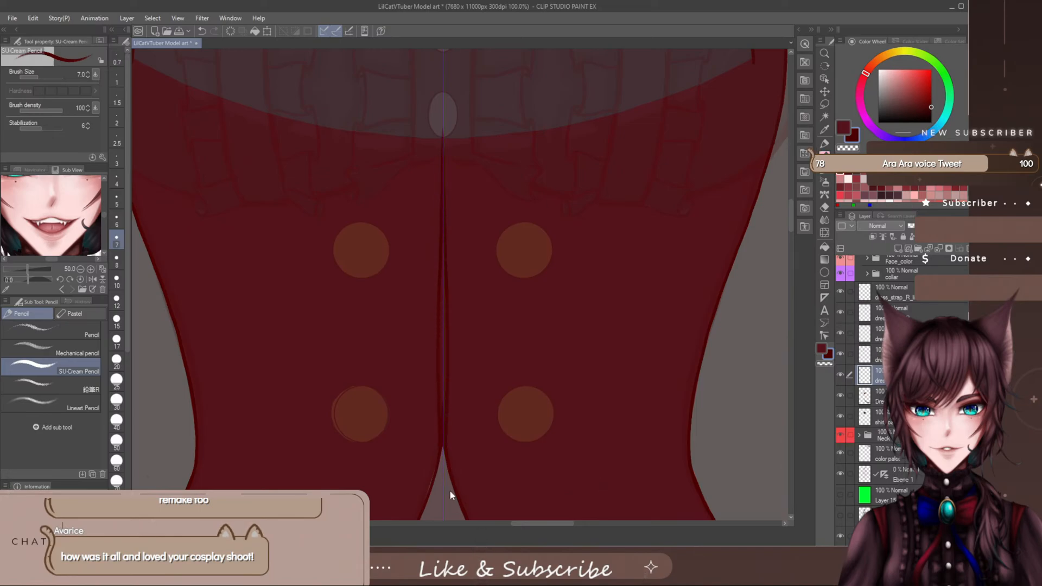
key(ctrl+z)
key(e)
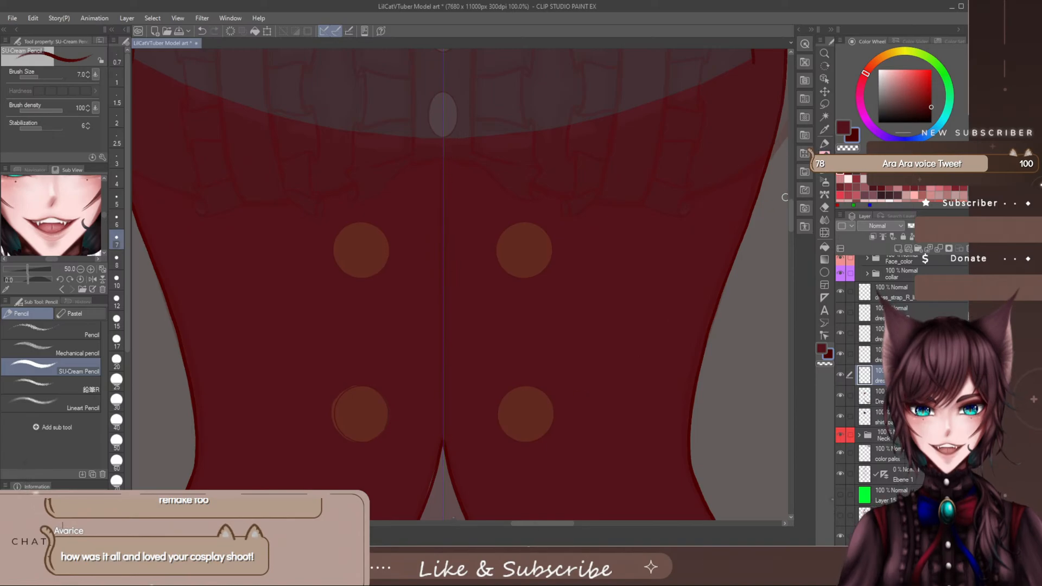
- Retrace the curved line on the front notch's left side from the peak down to the hem, and save the file
drag(790, 208, 786, 223)
scroll(433, 239, up, 2)
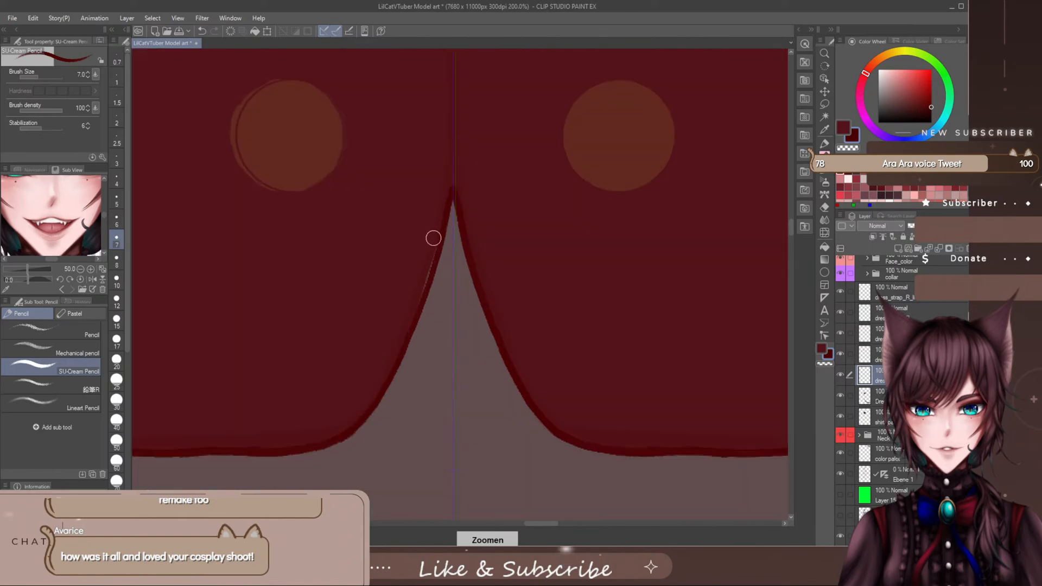
key(p)
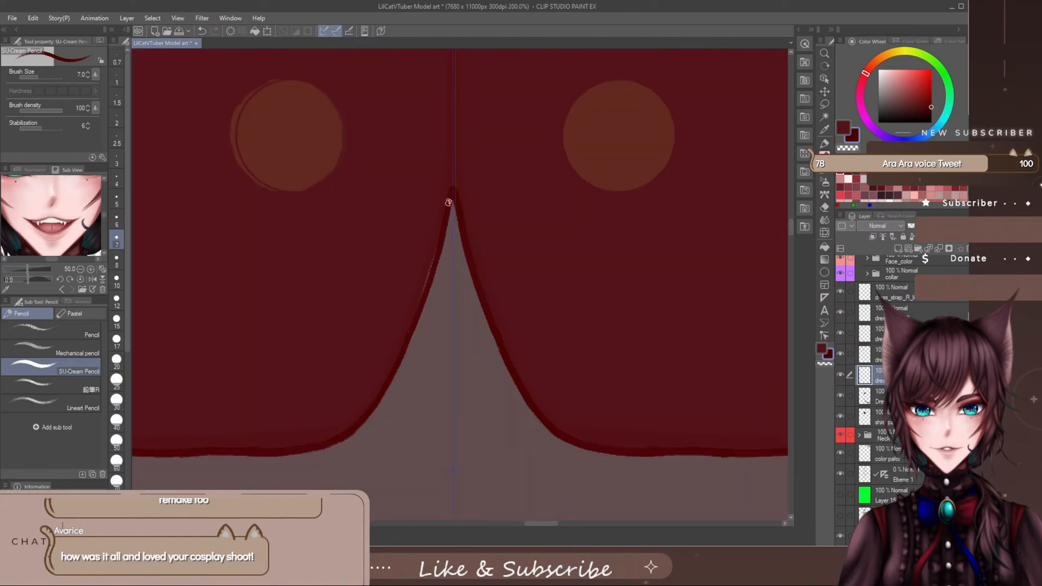
drag(438, 243, 415, 316)
drag(391, 369, 359, 423)
key(ctrl+s)
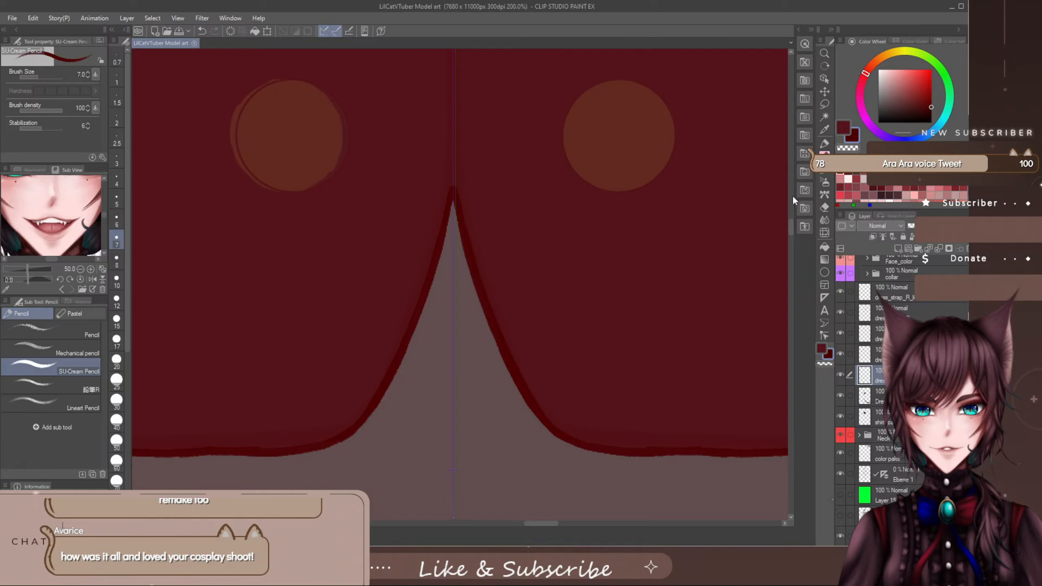
- Draw the lower centre seam from between the button rows down to the notch's peak, redoing the first stroke
drag(790, 223, 789, 215)
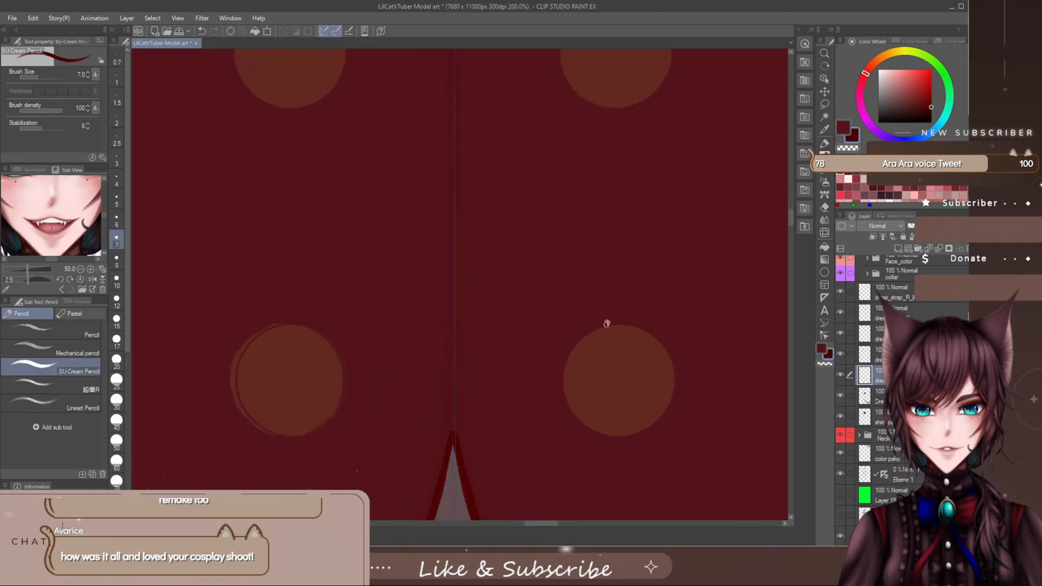
drag(450, 408, 450, 275)
key(ctrl+z)
drag(453, 141, 454, 273)
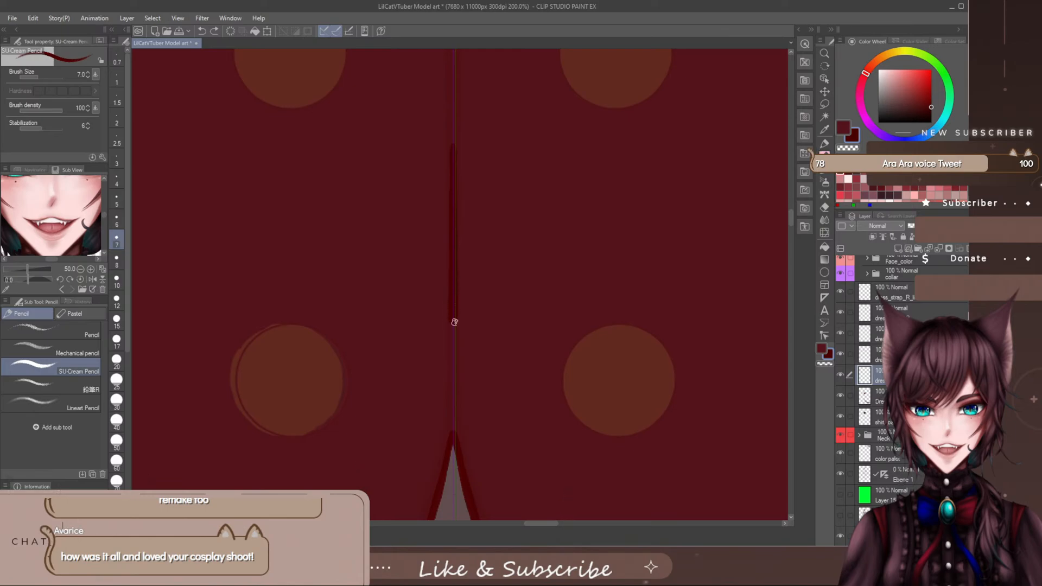
drag(454, 322, 454, 418)
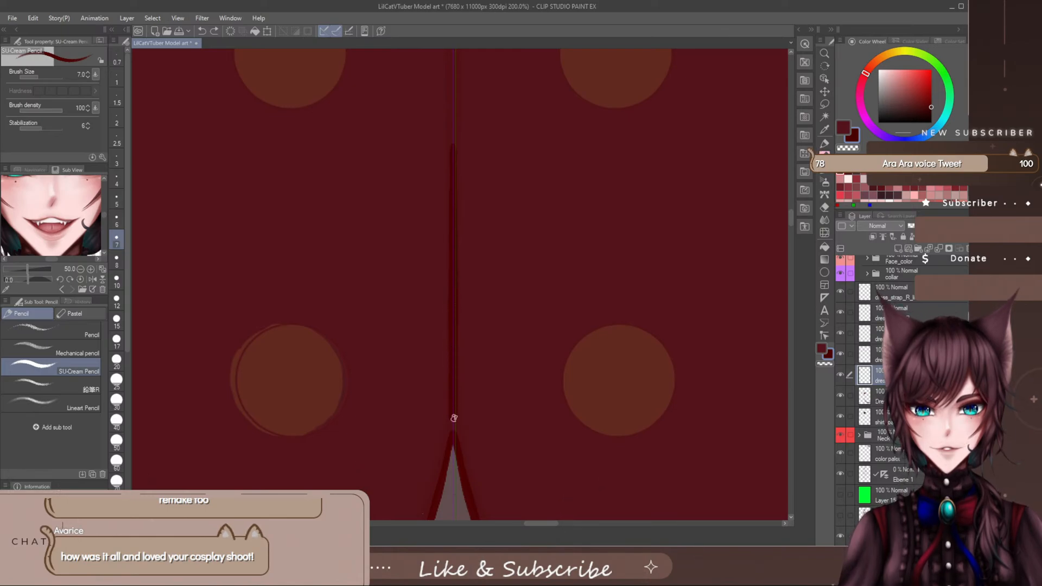
- Extend the centre seam between the upper buttons to just below the vest's neckline, replacing the first attempt with an upward line
drag(790, 218, 790, 212)
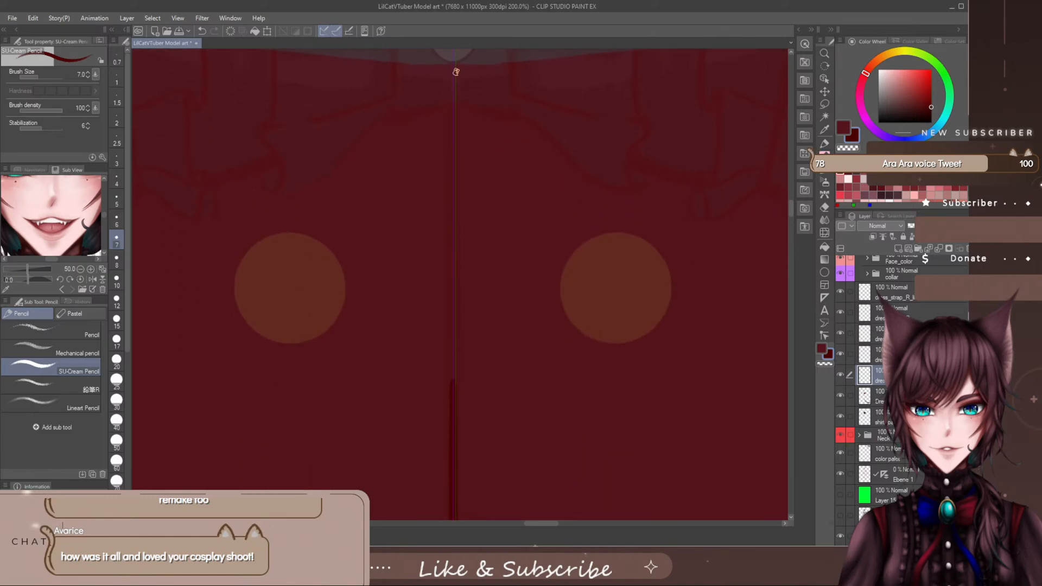
drag(455, 66, 453, 260)
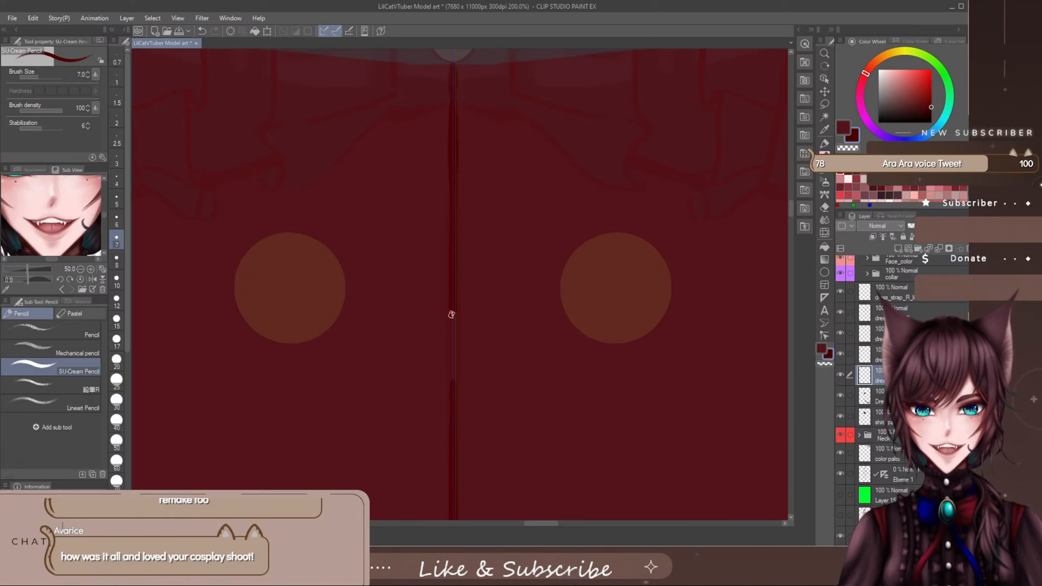
drag(451, 314, 450, 401)
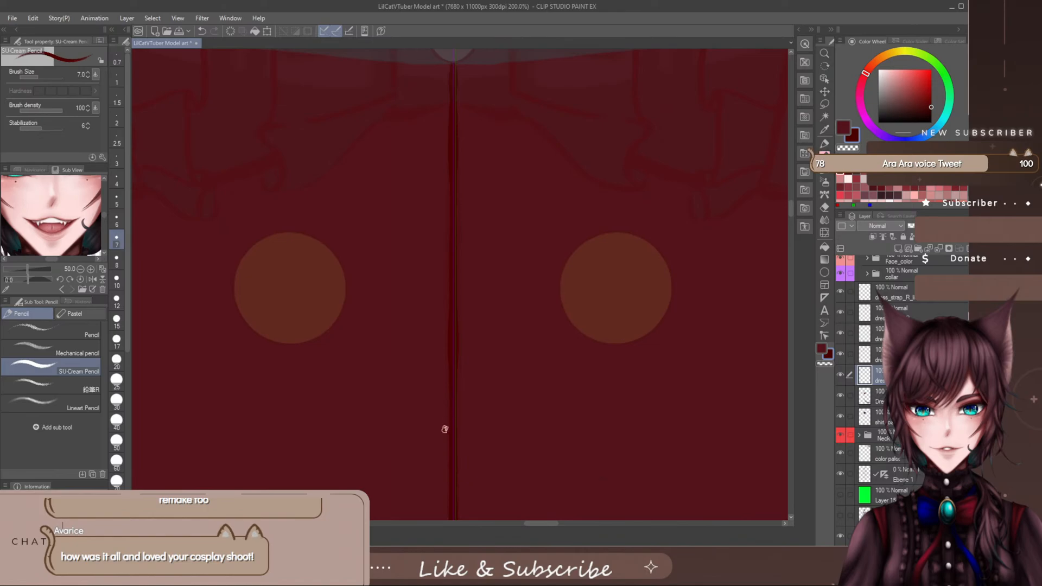
key(ctrl+z)
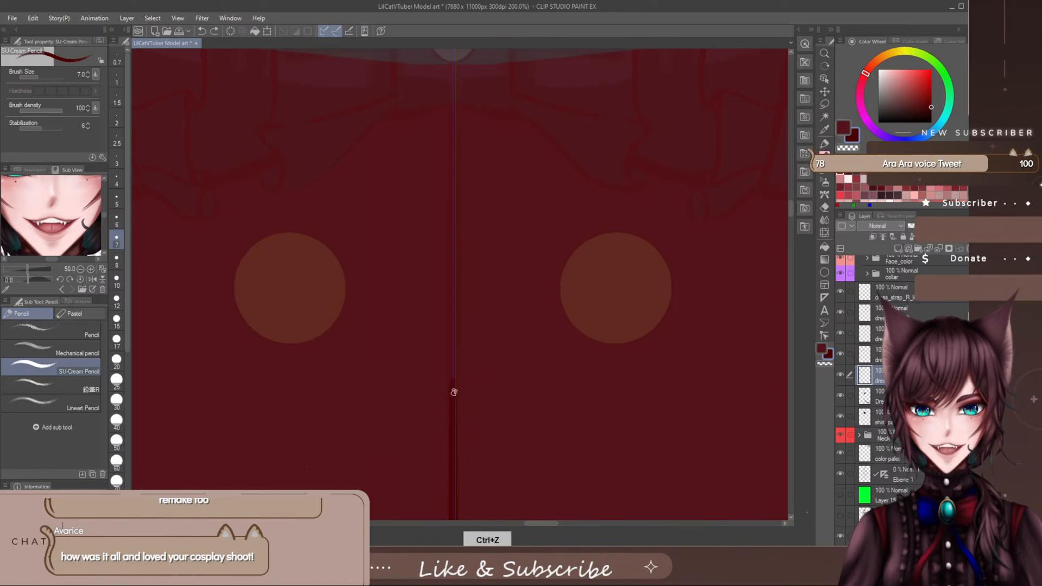
drag(453, 365, 453, 340)
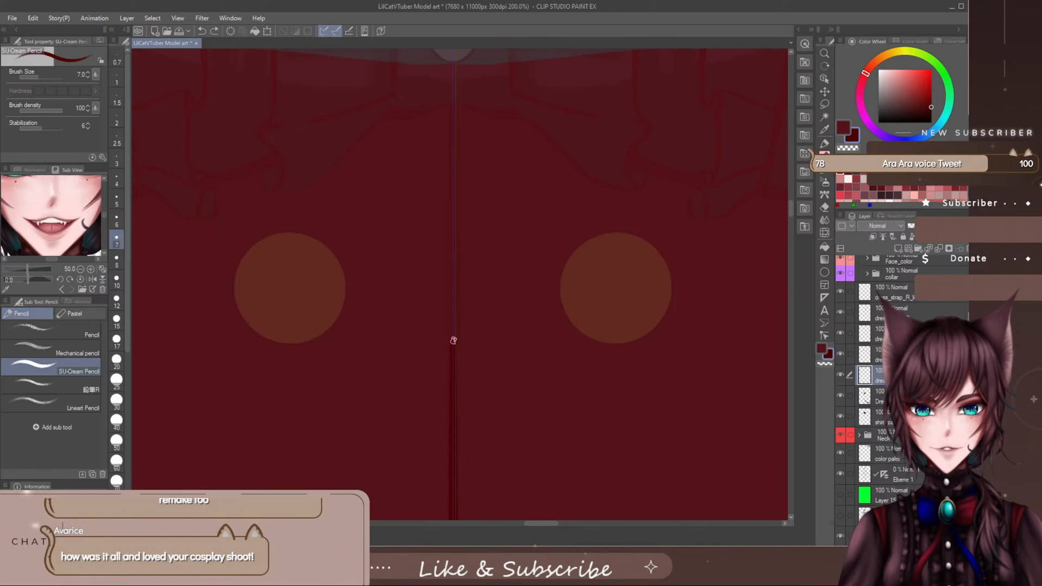
drag(453, 275, 451, 100)
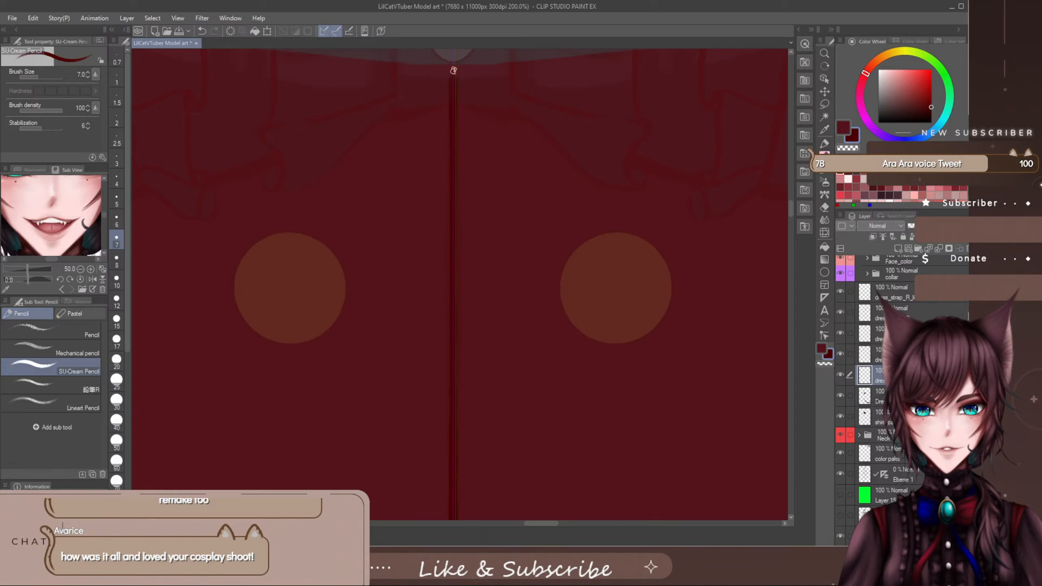
- Erase the top end of the centre seam and redraw it as a thin taper starting at the lowest shirt button
key(e)
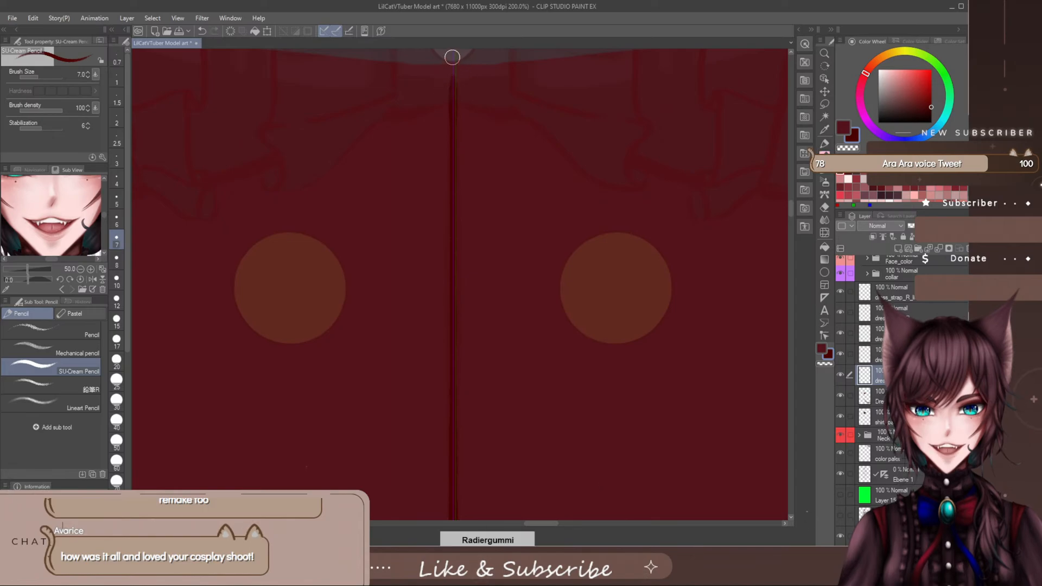
drag(452, 57, 446, 65)
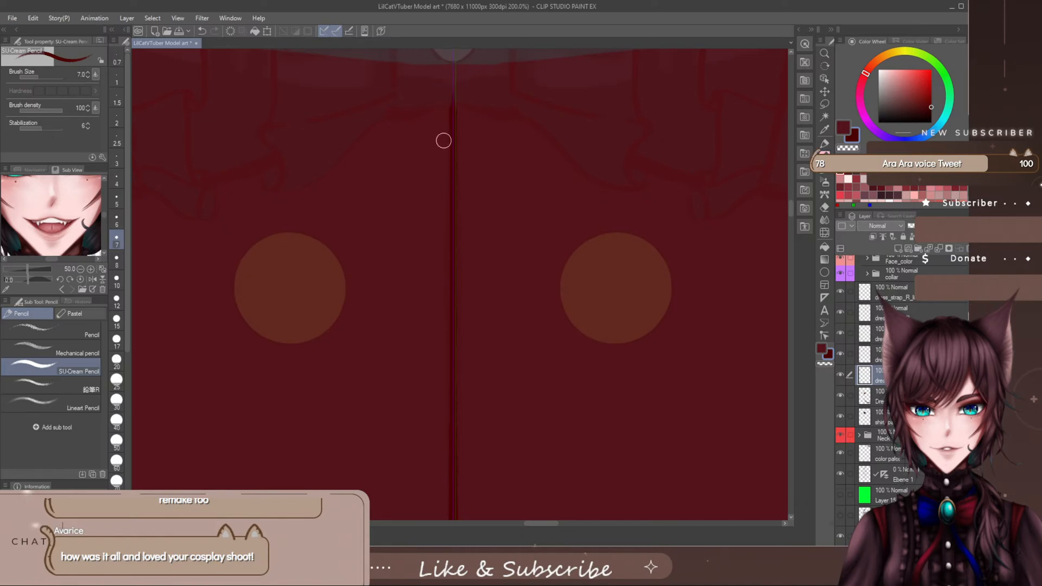
scroll(781, 209, up, 5)
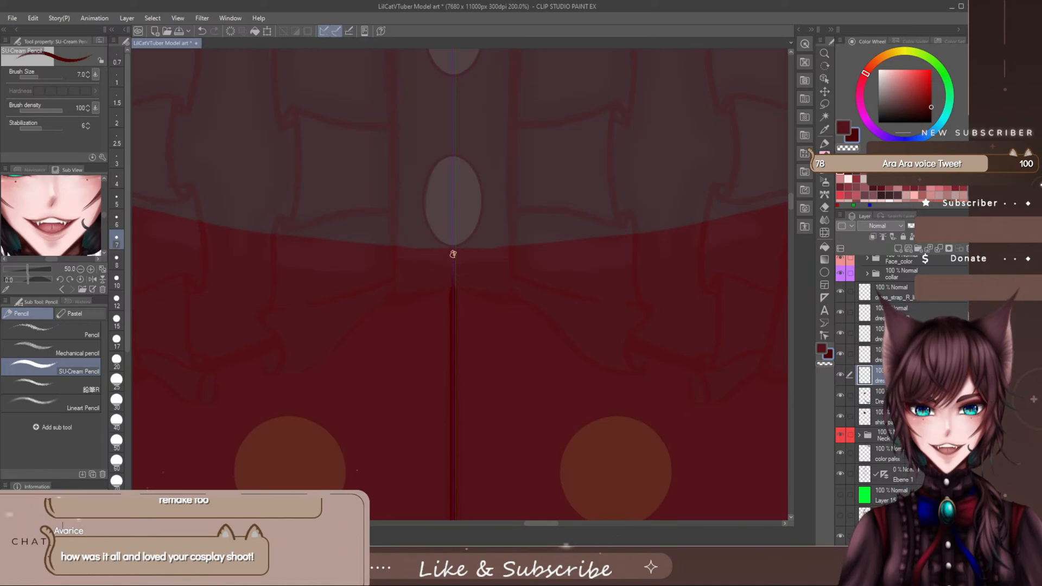
drag(453, 237, 452, 307)
key(e)
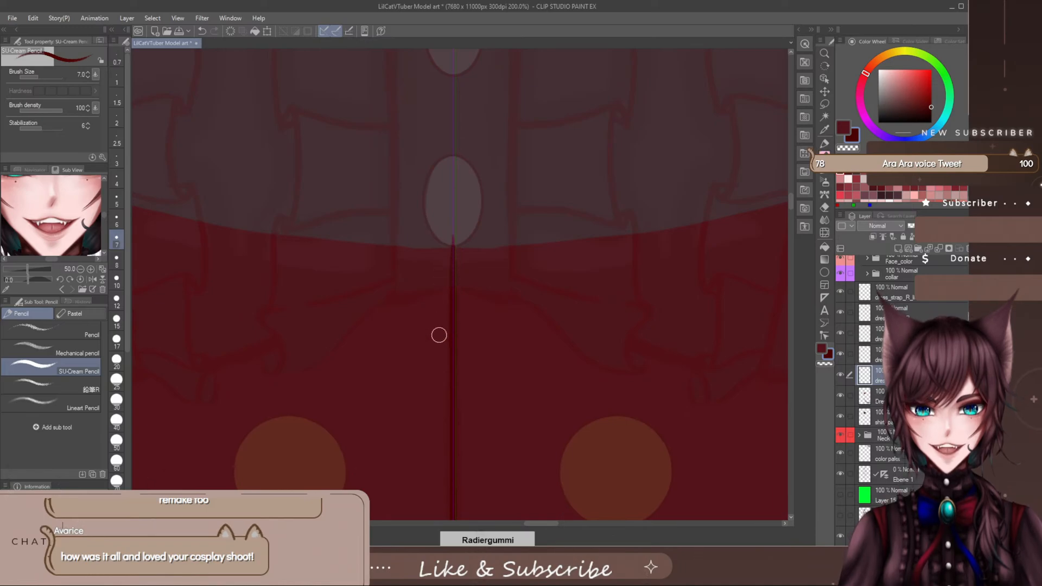
- Pick a muted dark reddish-brown drawing colour and switch to the Milli pen
key(space)
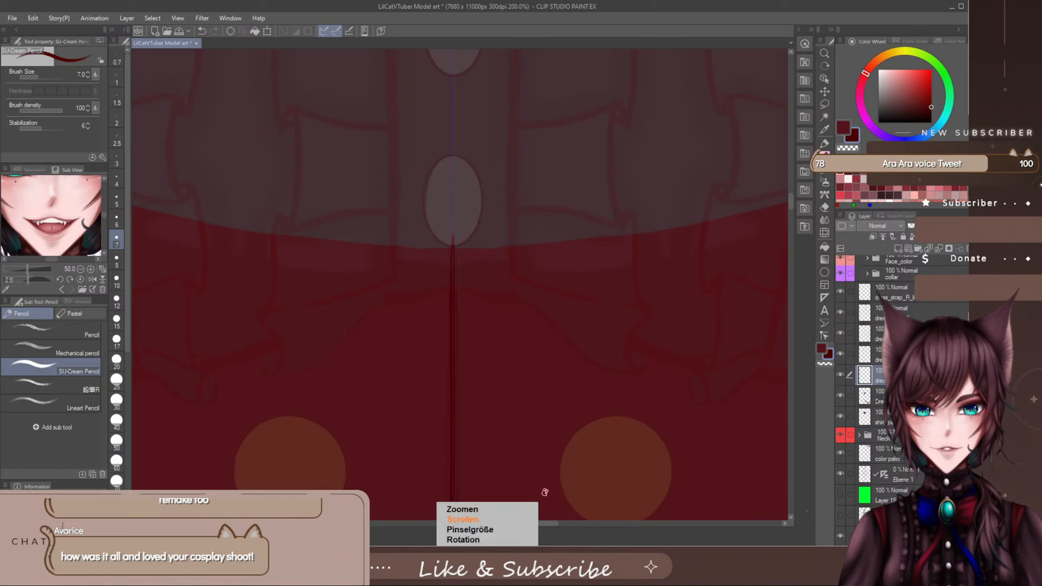
scroll(545, 492, down, 5)
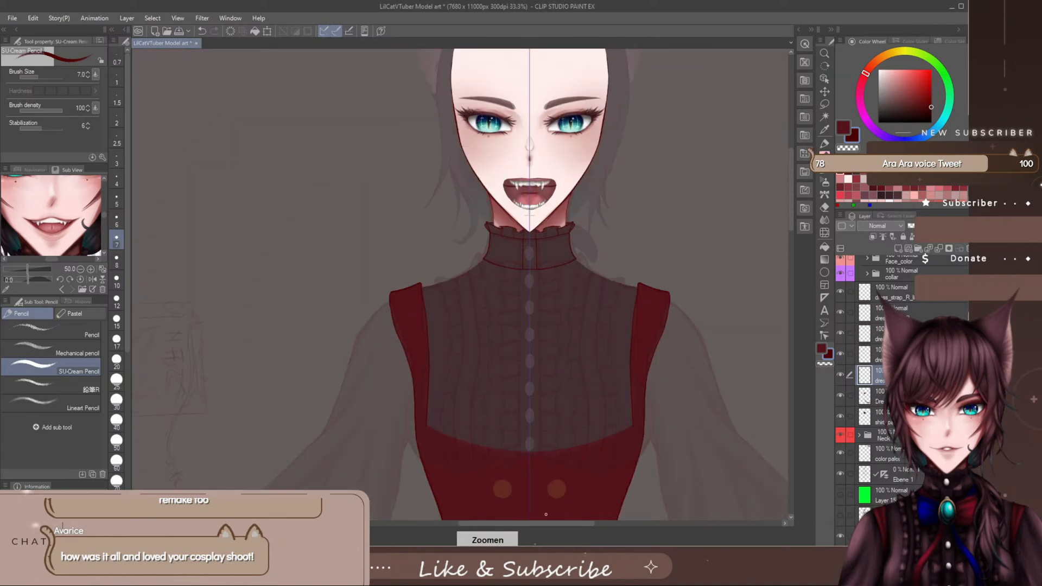
drag(553, 524, 561, 526)
drag(791, 191, 788, 224)
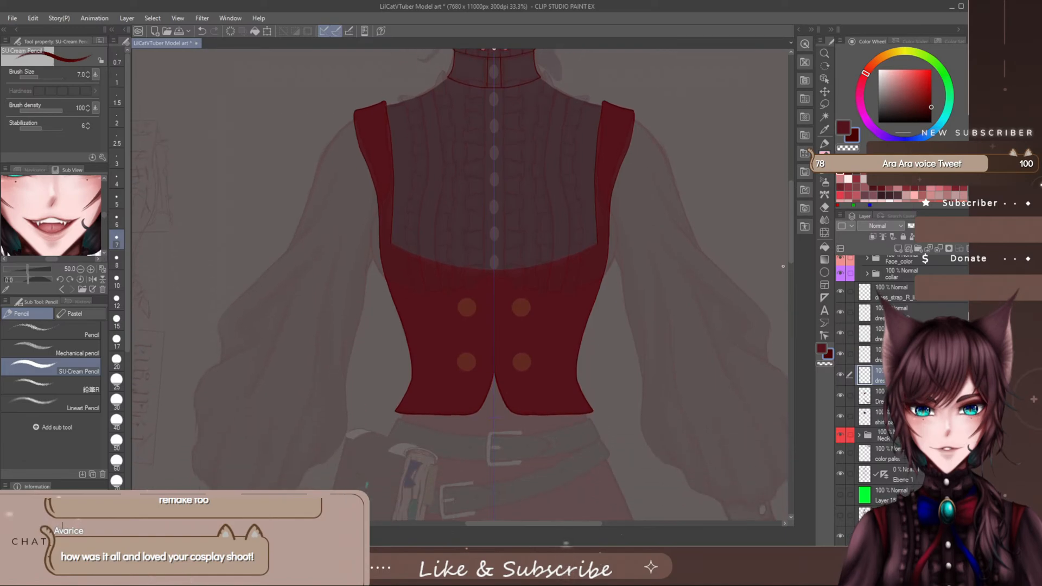
click(843, 128)
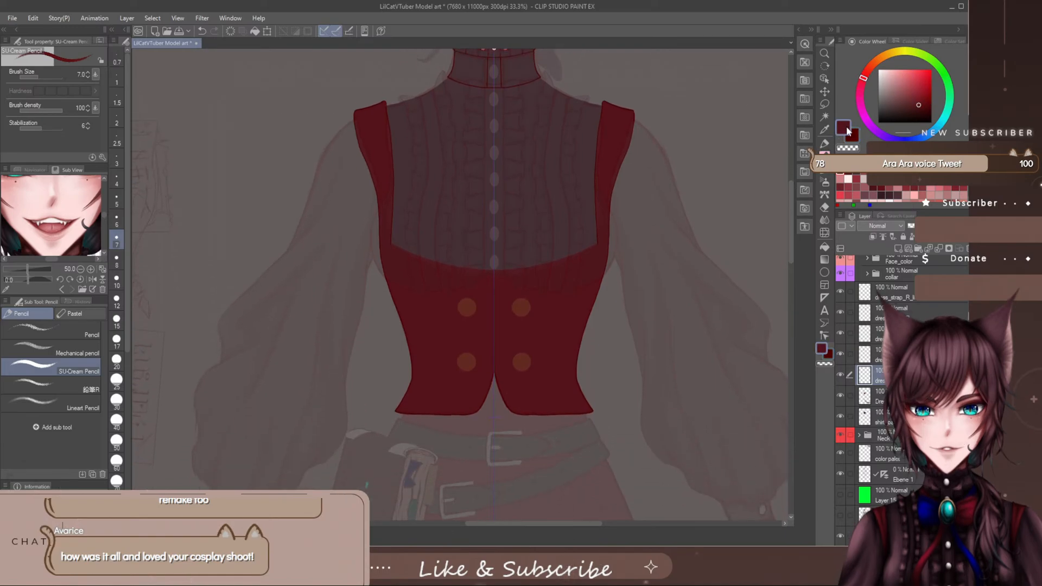
click(856, 170)
click(825, 144)
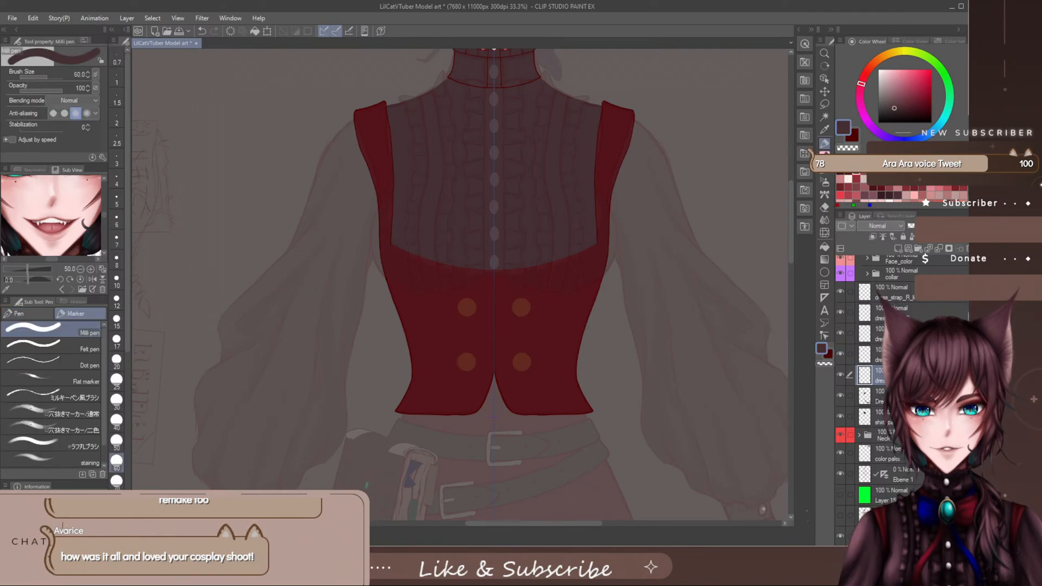
- Create a layer folder above the vest's topmost strap layer and enter a name beginning with "dr"
click(885, 298)
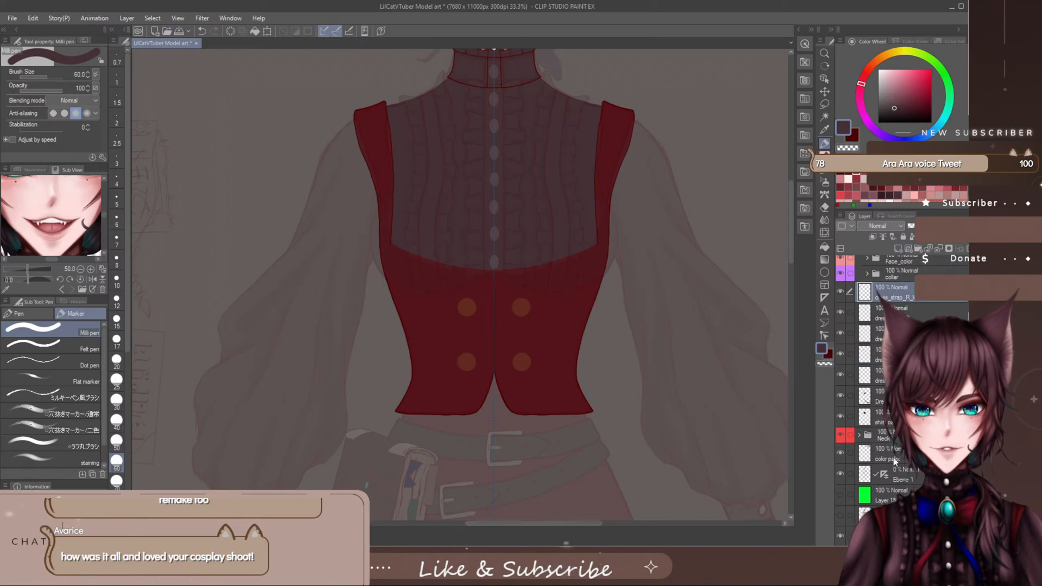
scroll(916, 320, up, 2)
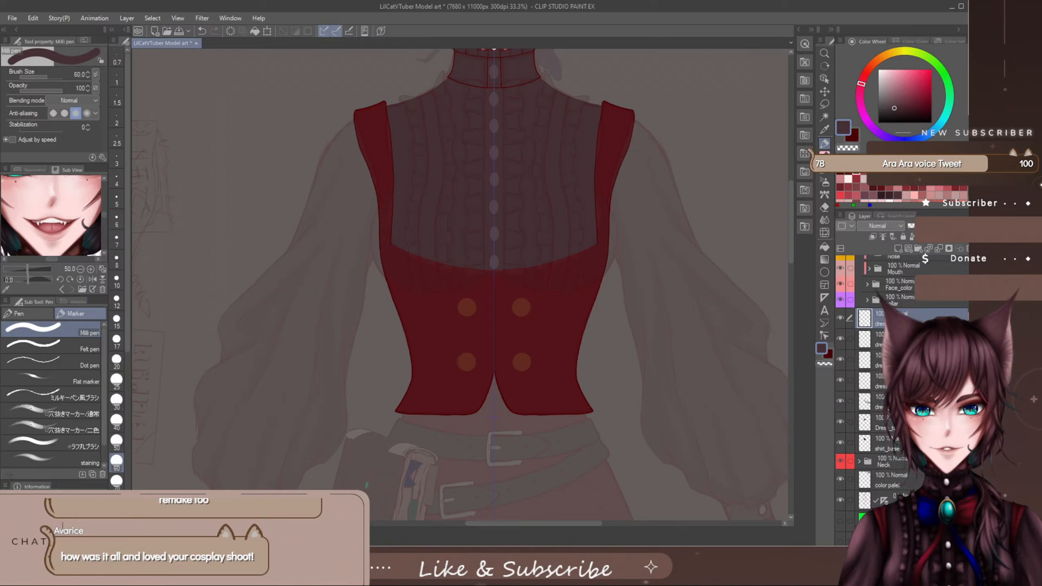
click(899, 249)
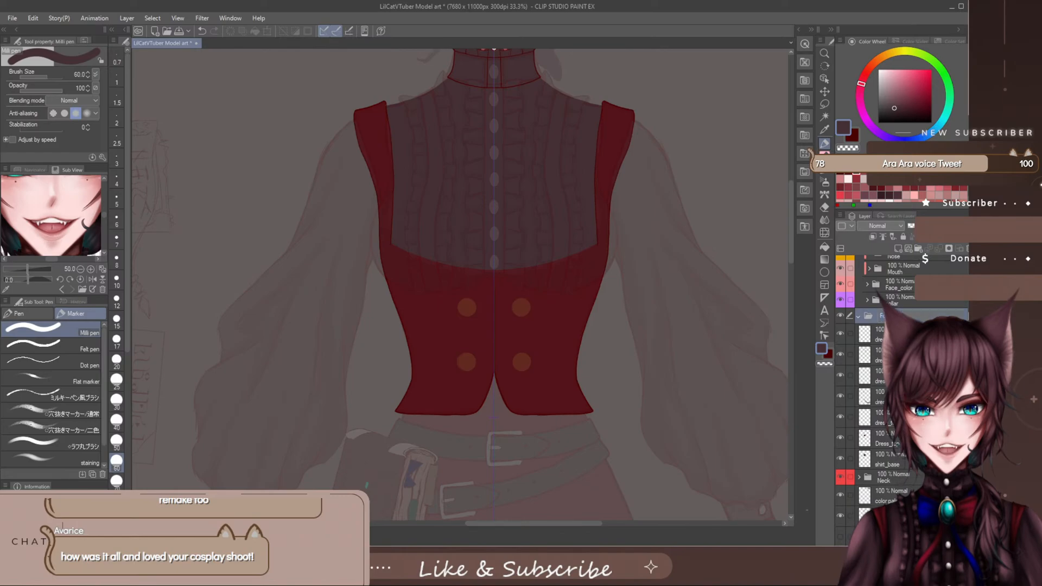
text(dr)
- Move the vest's strap, line and base layers into the new folder and collapse it
drag(893, 334, 891, 319)
drag(893, 356, 891, 337)
drag(892, 376, 891, 358)
mouse_move(891, 397)
mouse_down()
mouse_move(891, 383)
mouse_move(891, 400)
mouse_up()
drag(891, 438, 891, 418)
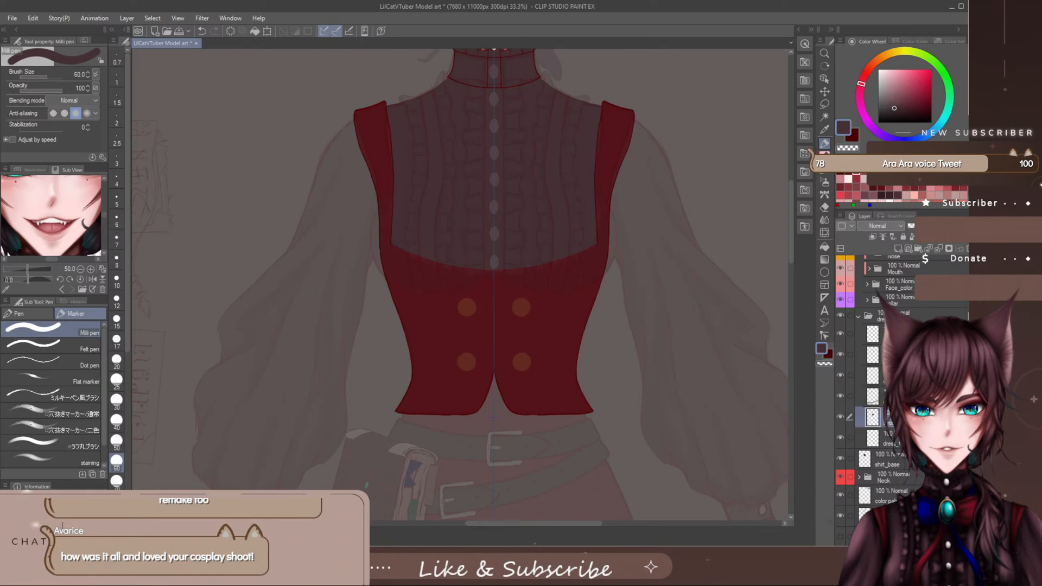
drag(892, 438, 891, 409)
click(859, 317)
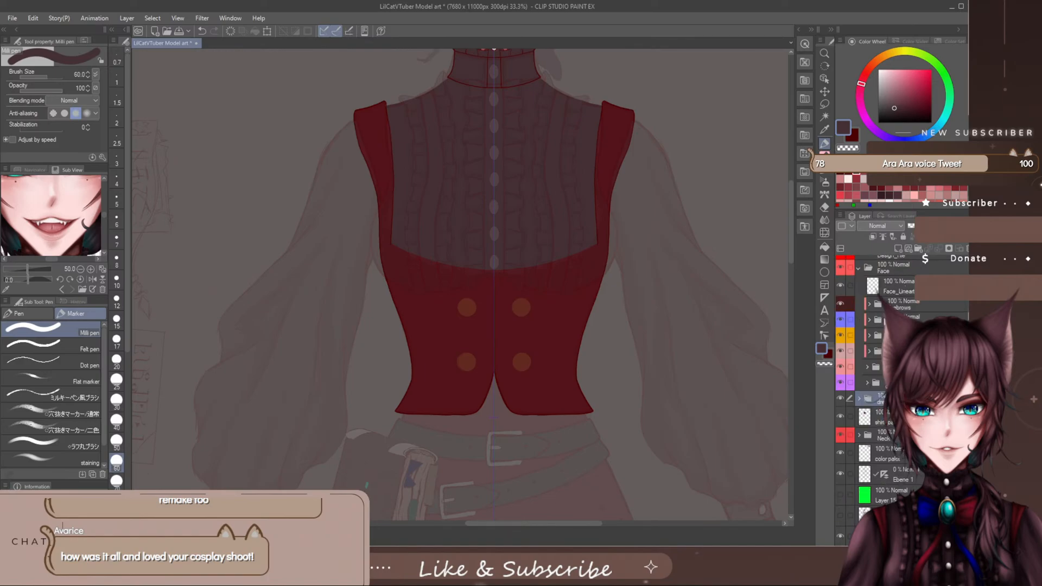
- Give the vest's layer folder a purple palette colour and adjust it to a darker purple
scroll(880, 380, up, 1)
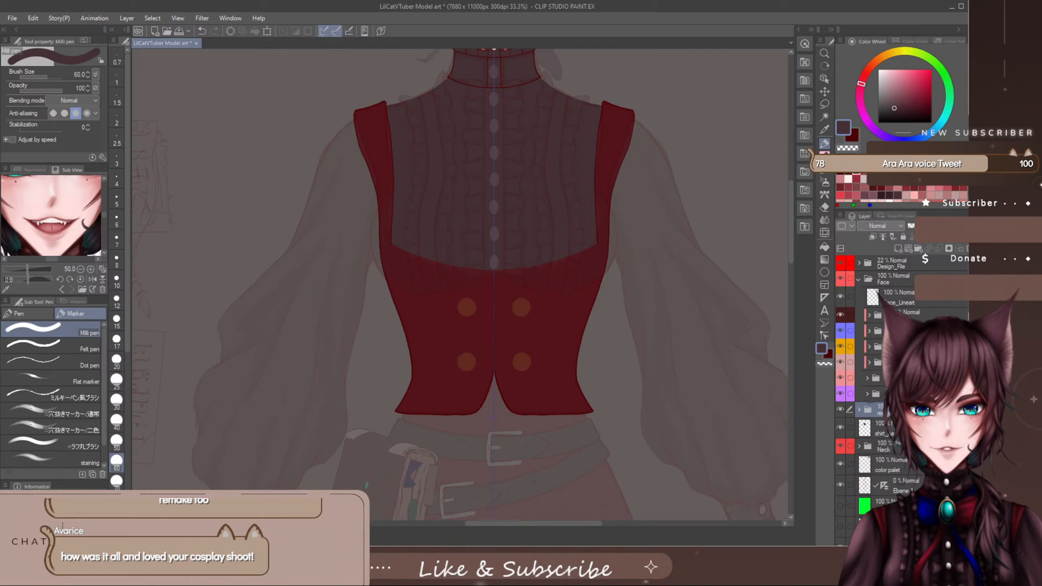
click(851, 228)
click(862, 306)
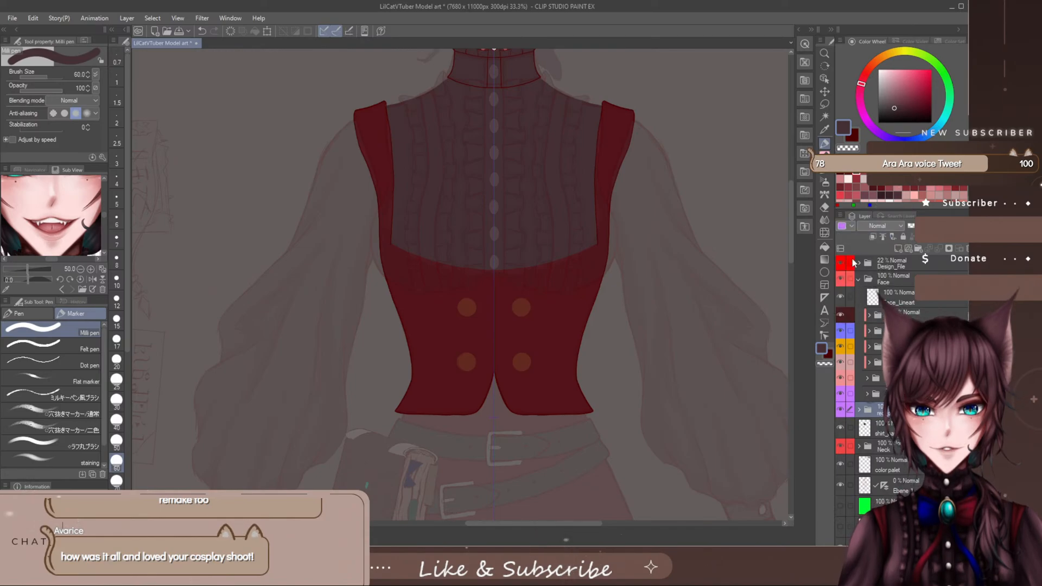
click(851, 226)
click(857, 316)
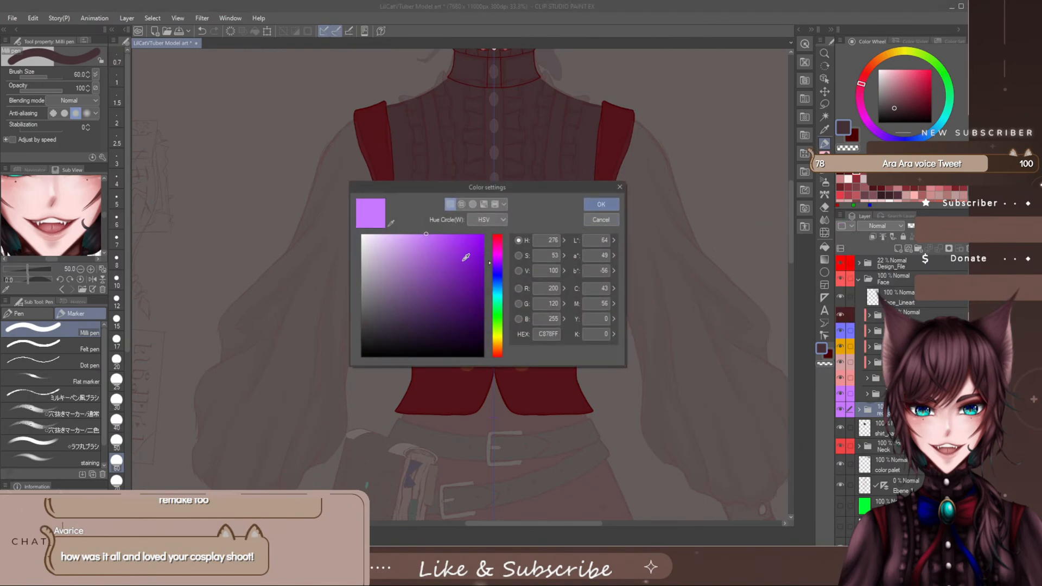
click(451, 260)
click(601, 206)
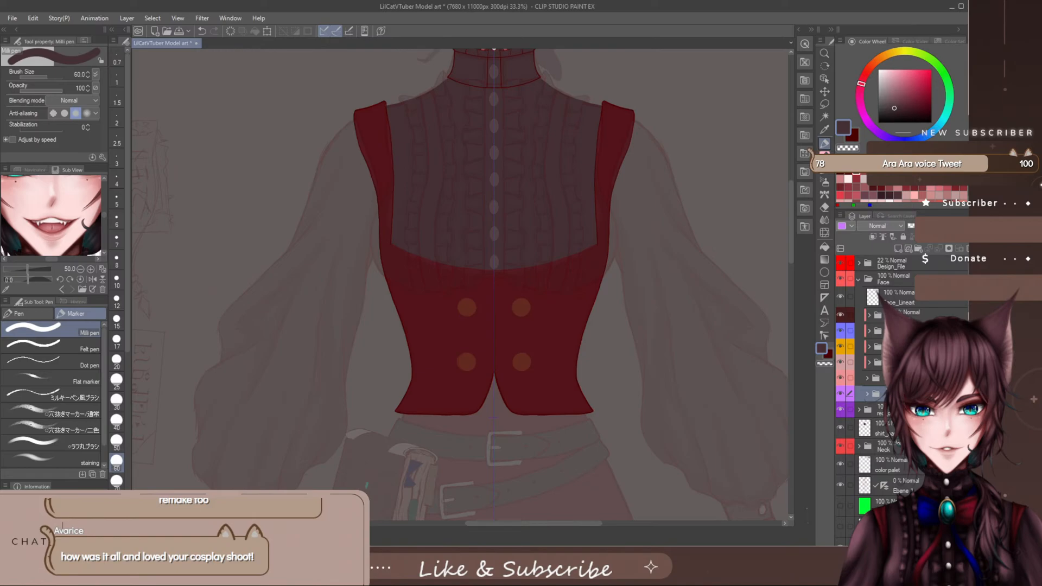
- Add a new layer directly above the vest's layer folder
click(883, 428)
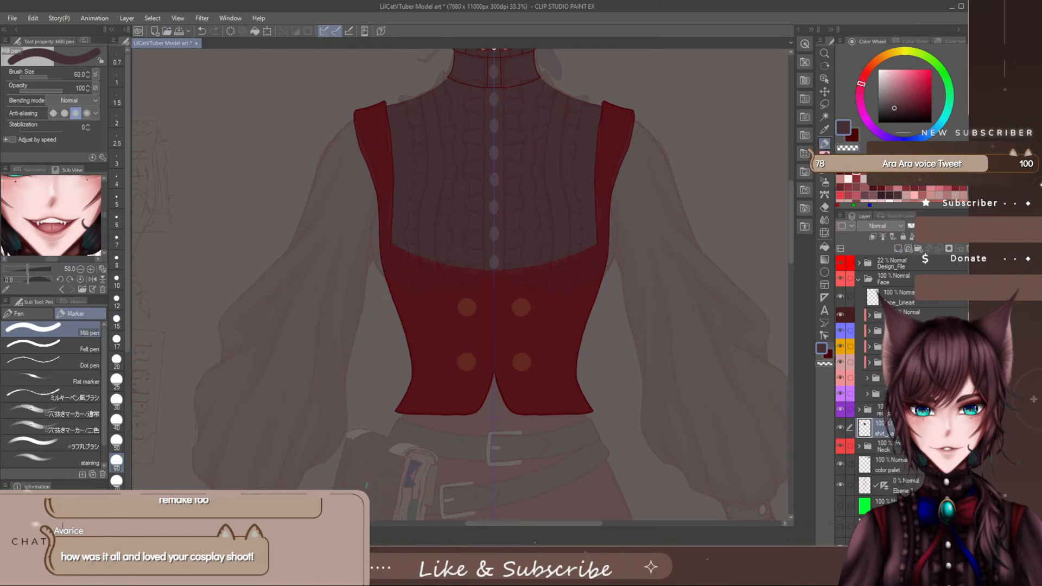
click(898, 411)
click(897, 248)
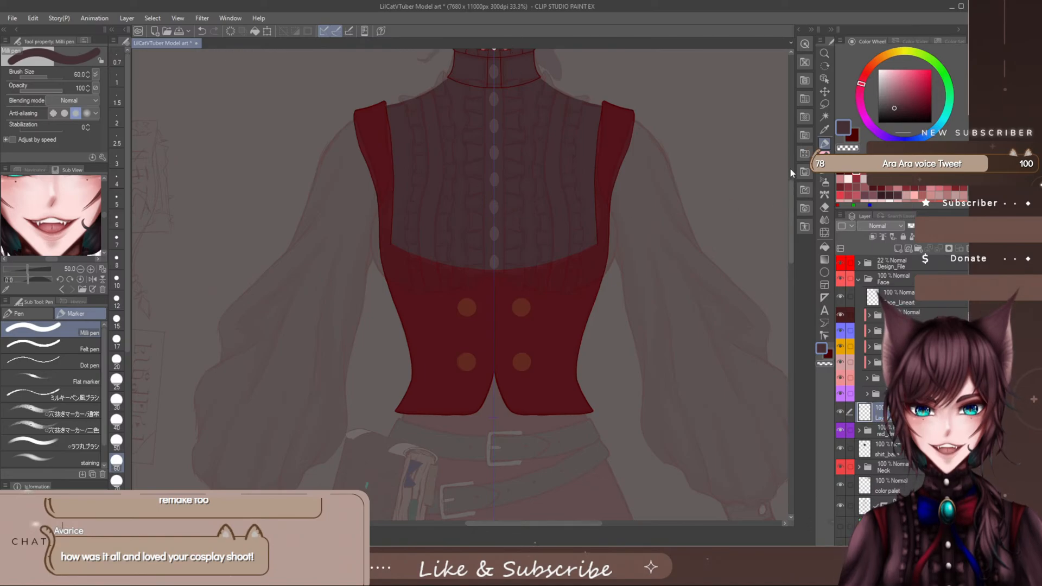
mouse_move(792, 188)
mouse_down()
mouse_move(790, 164)
mouse_move(790, 189)
mouse_move(803, 175)
mouse_up()
scroll(538, 321, up, 3)
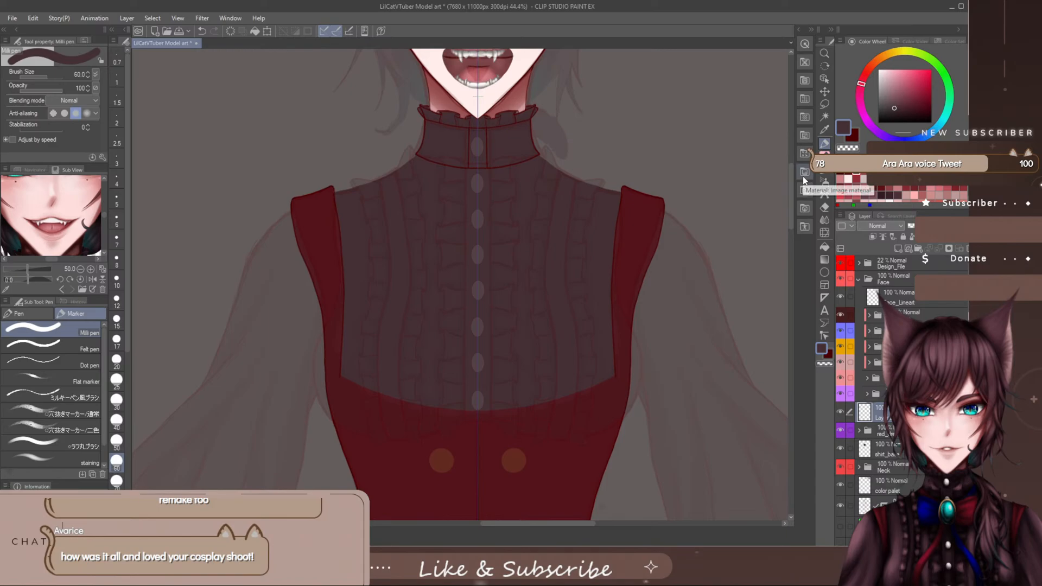
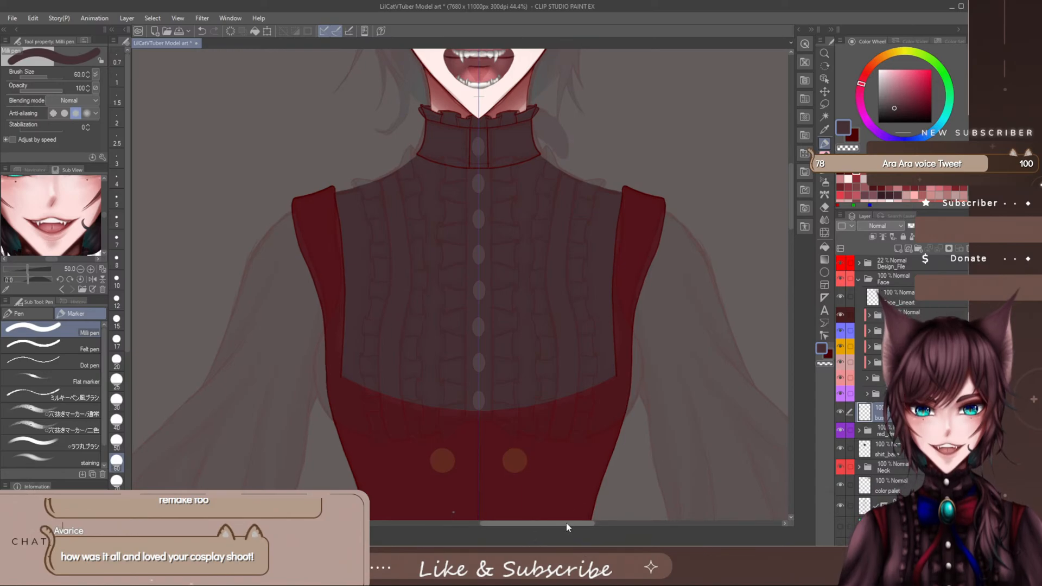
drag(565, 523, 576, 525)
drag(790, 182, 786, 195)
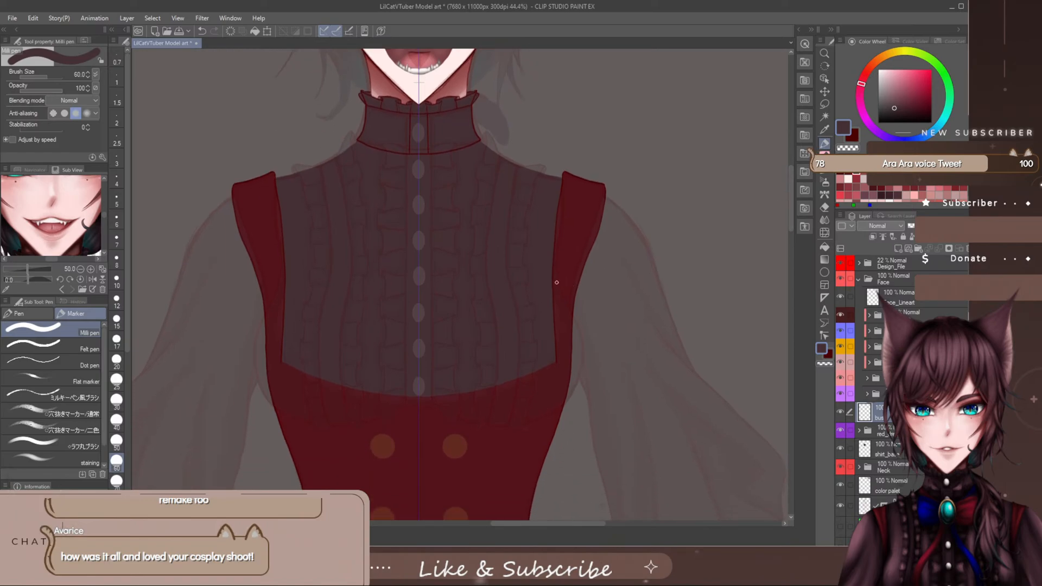
scroll(556, 282, up, 2)
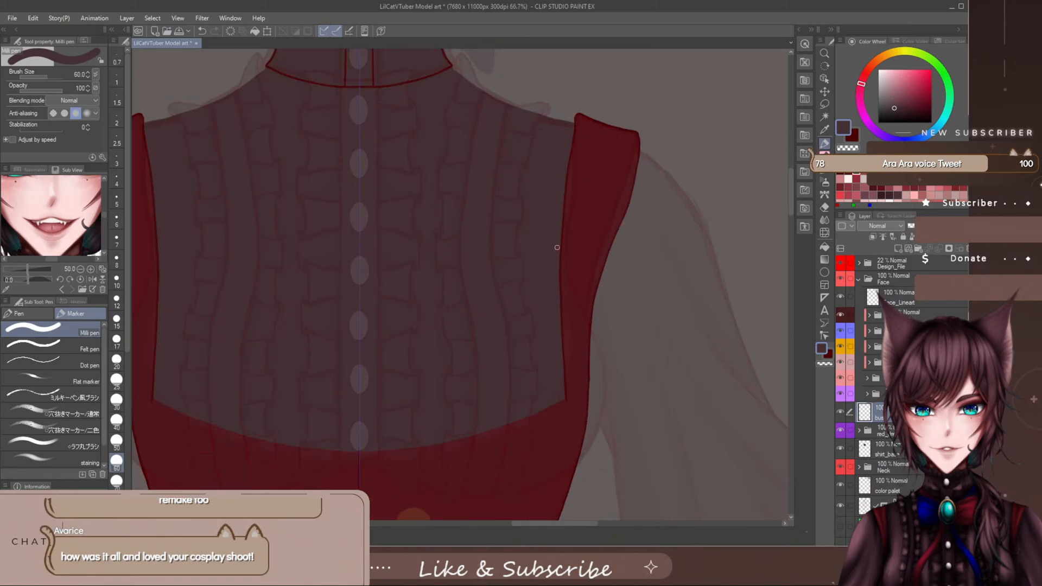
drag(790, 179, 790, 183)
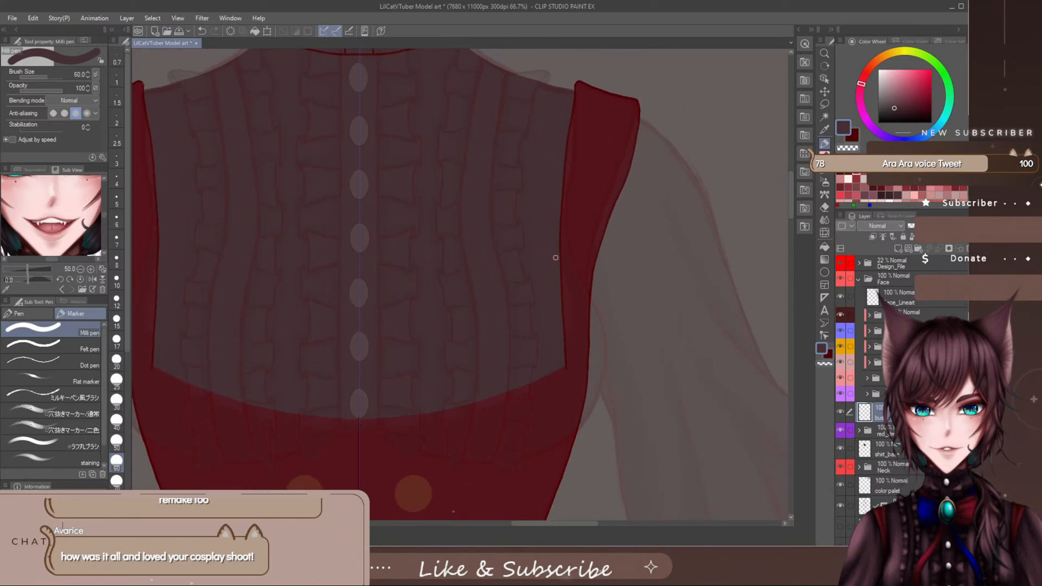
key(p)
scroll(895, 399, down, 1)
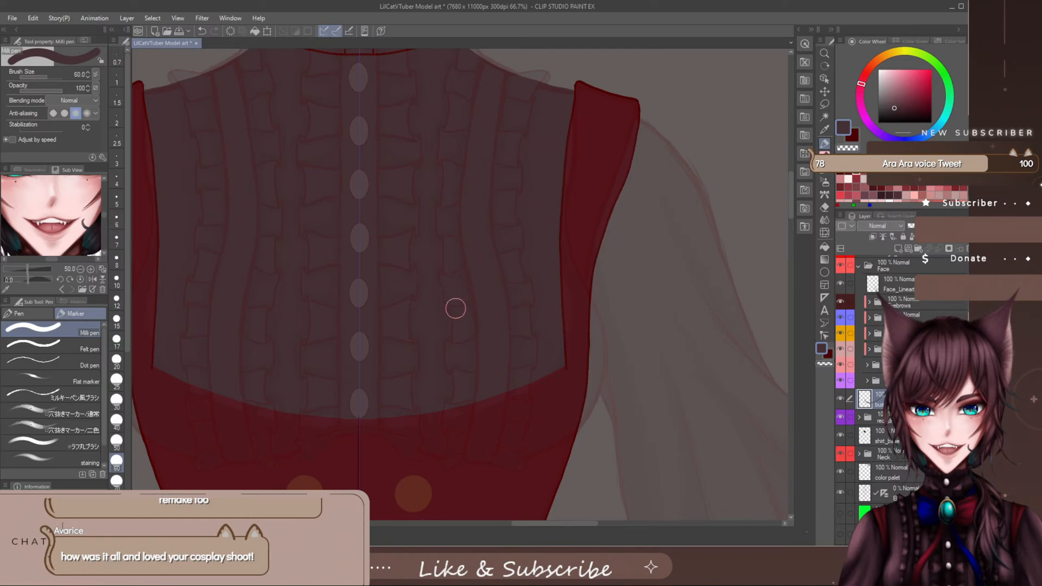
drag(603, 63, 624, 69)
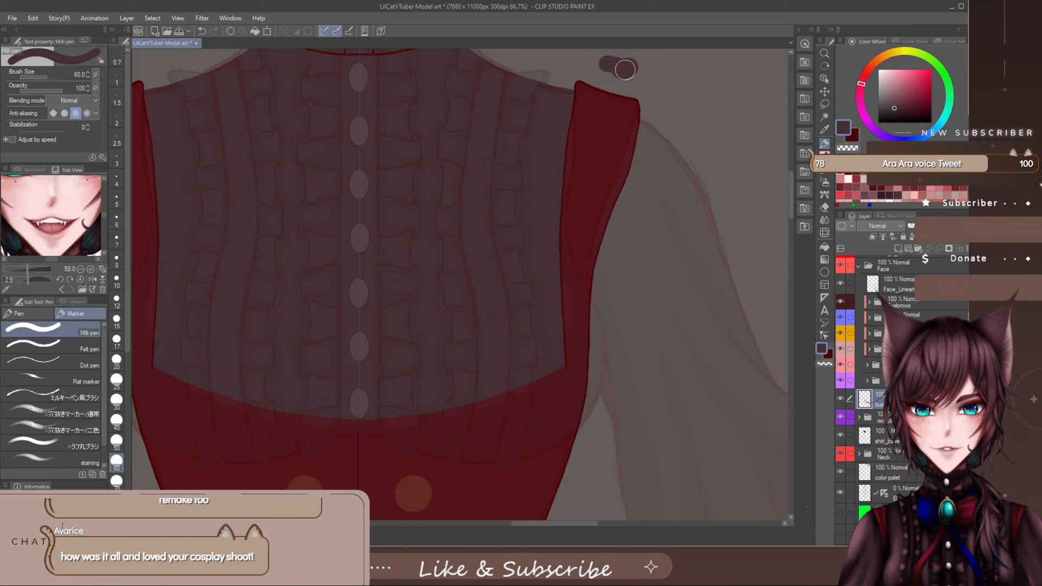
key(ctrl+z)
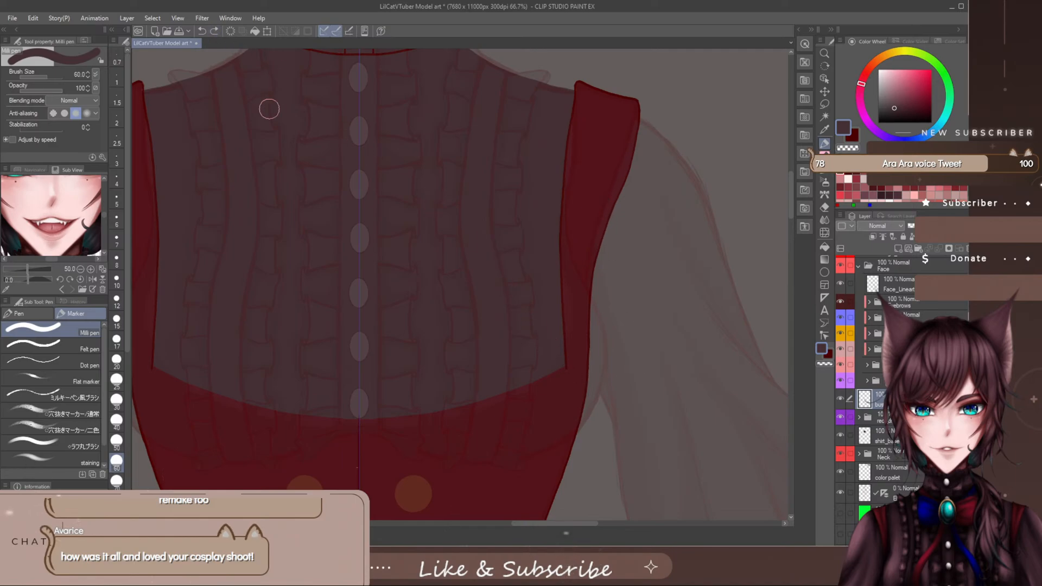
click(841, 493)
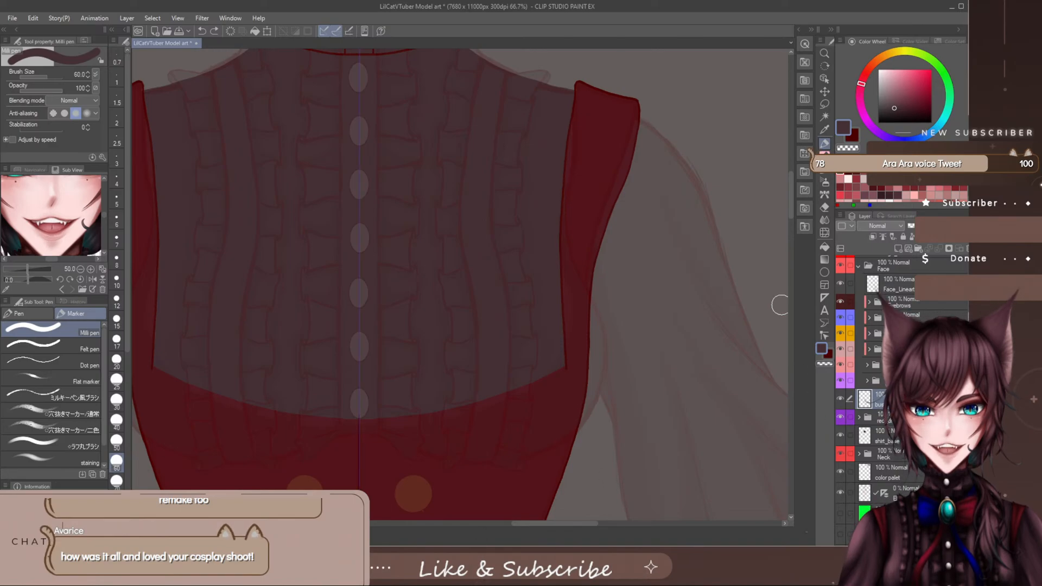
click(501, 58)
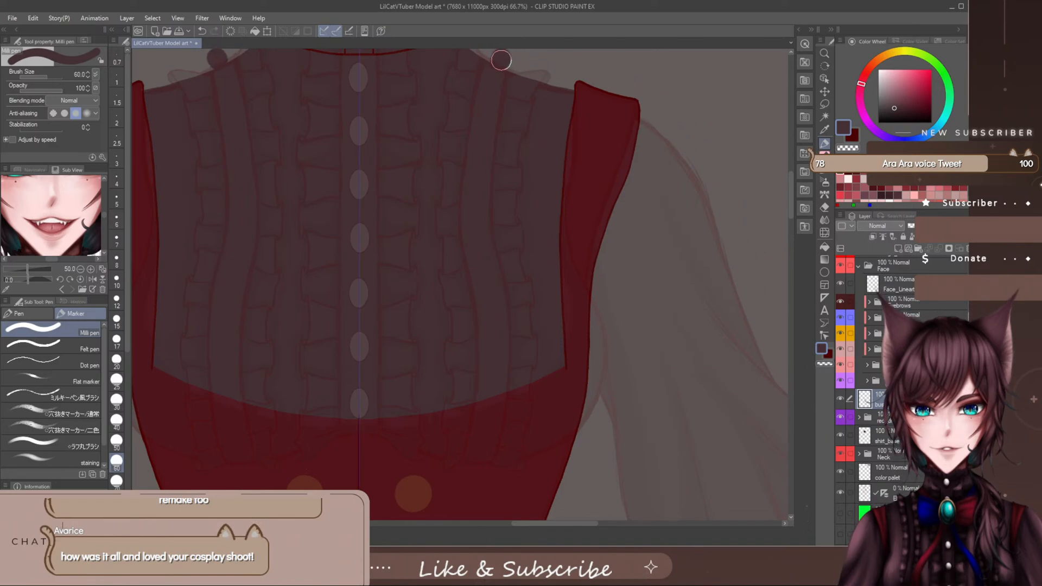
key(ctrl+z)
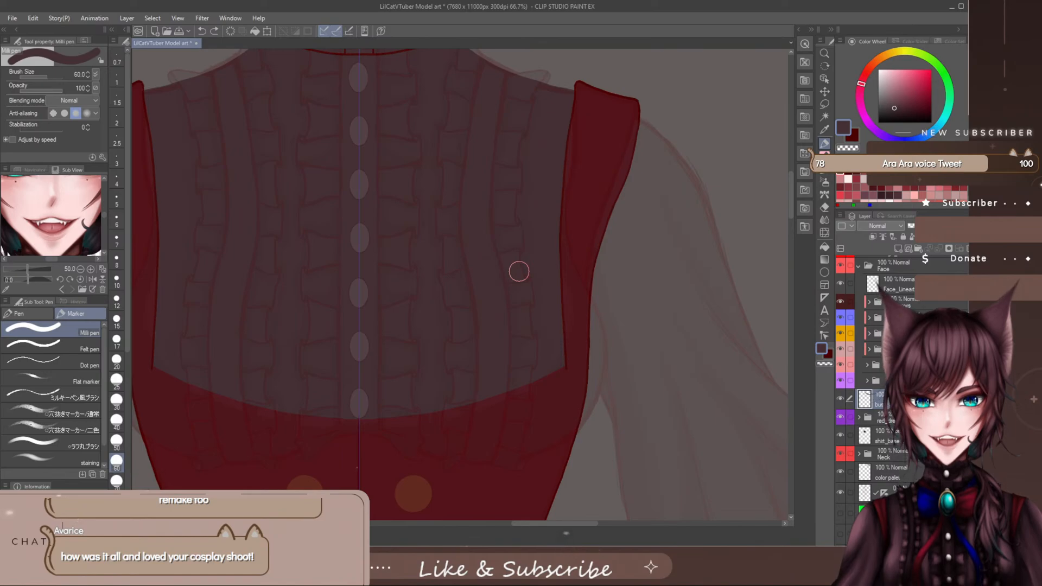
- Paint a mirrored dark stroke down the vest's inner armhole edges, compare with the Design_File sketch, and hide the shirt base layer
scroll(791, 182, up, 1)
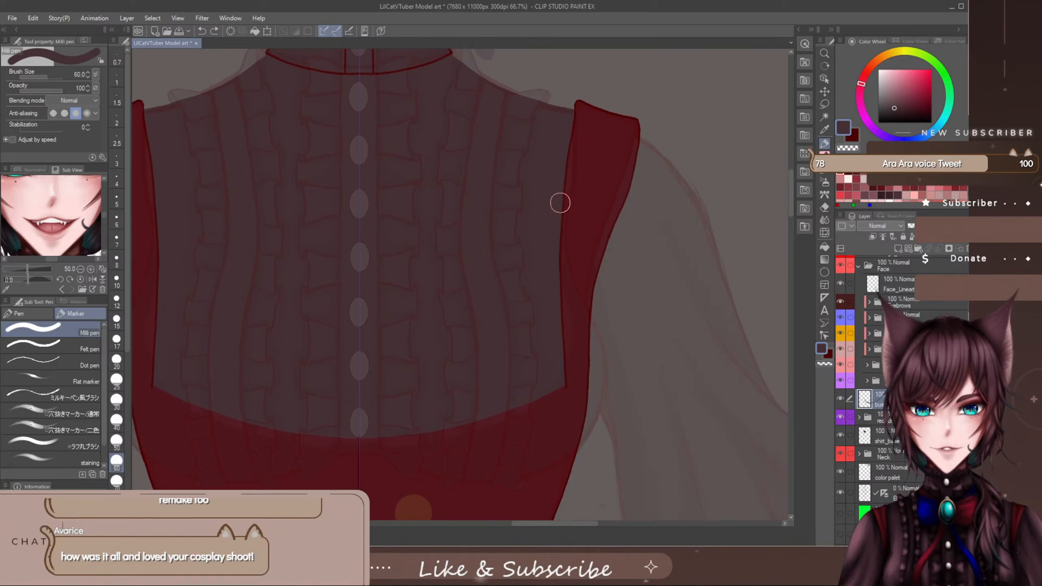
drag(554, 186, 561, 288)
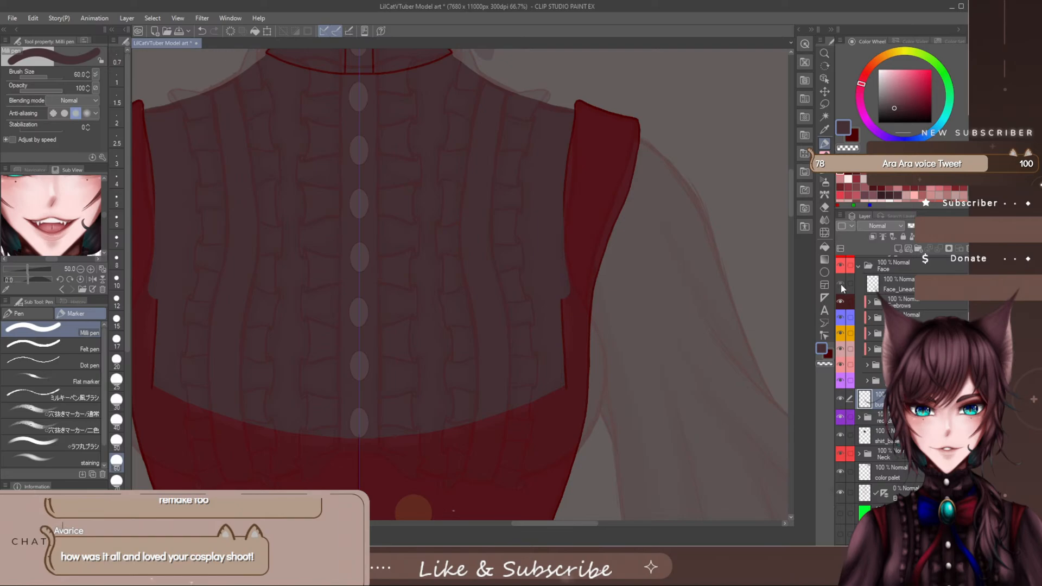
scroll(880, 264, up, 1)
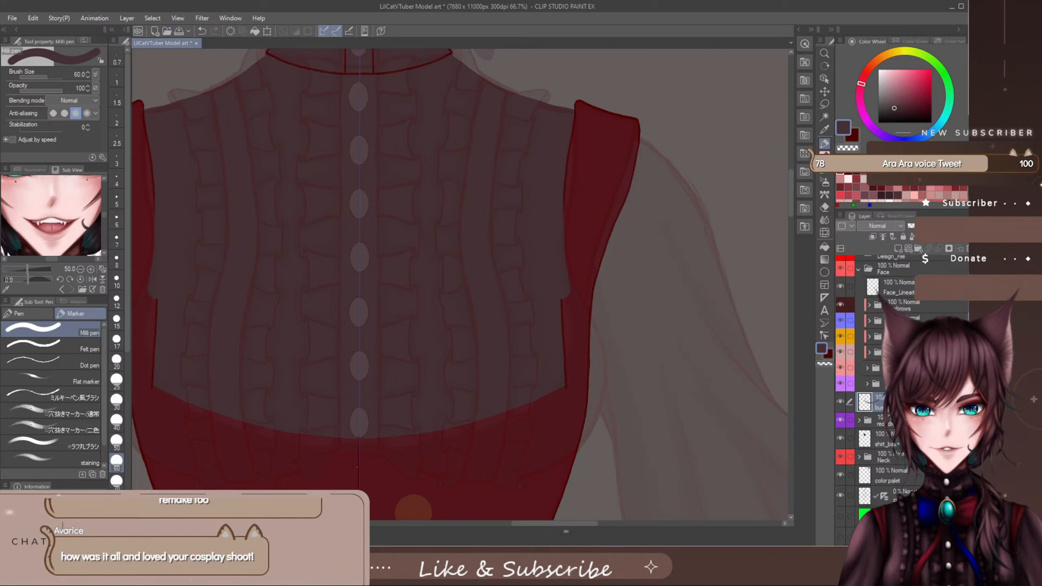
click(843, 266)
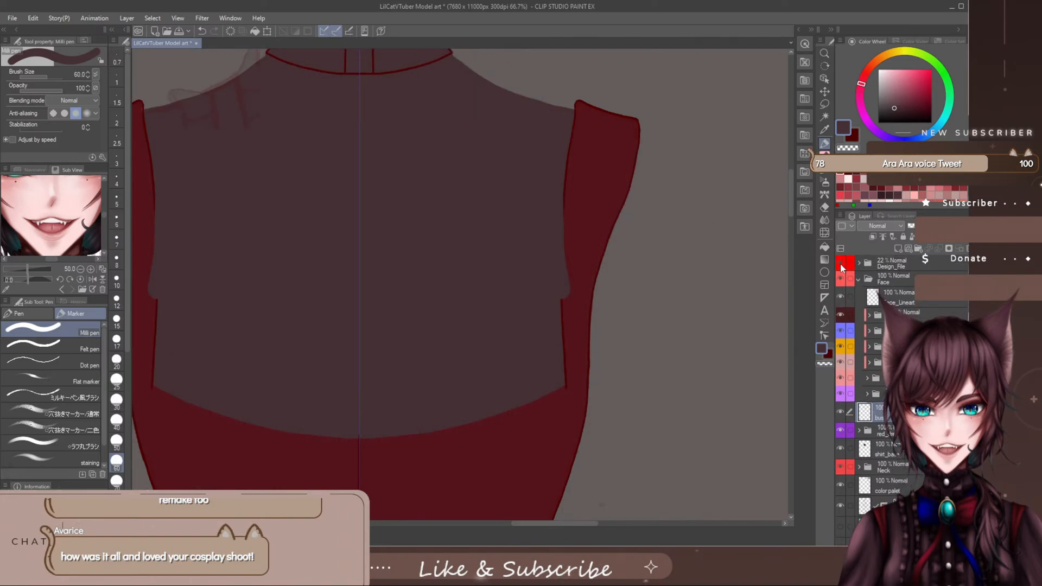
click(842, 266)
click(842, 267)
click(842, 267)
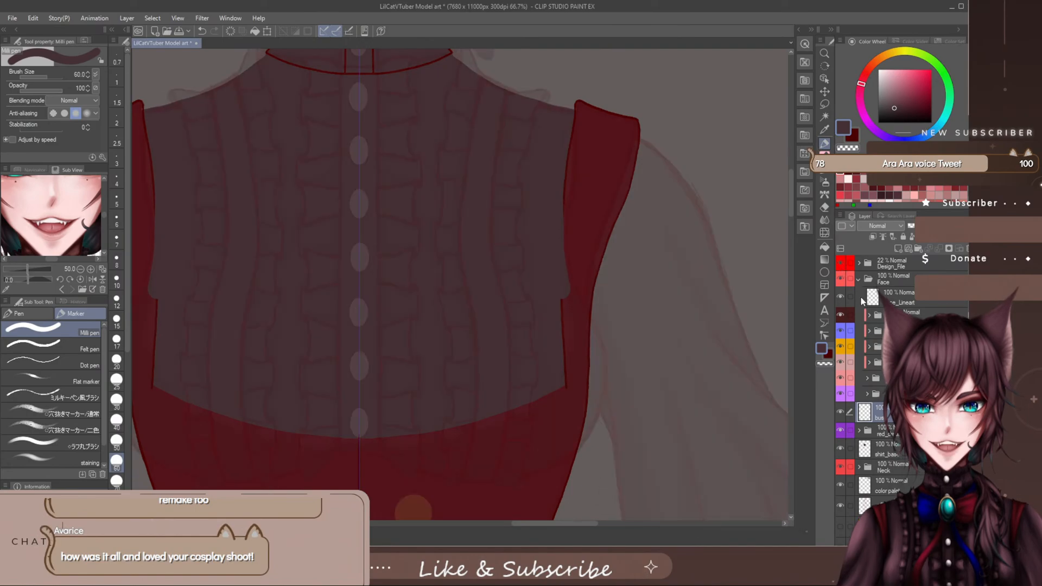
click(840, 447)
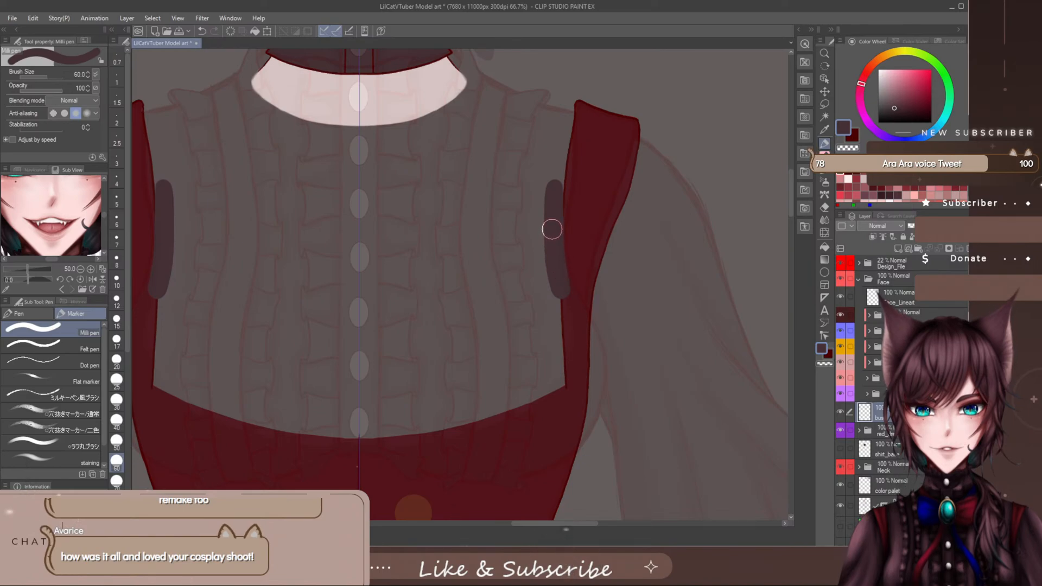
- Outline the bust's sides and underside with mirrored curves meeting at the centre line, and trim the strokes' upper ends with the eraser
mouse_move(554, 245)
mouse_down()
mouse_move(596, 375)
mouse_move(577, 438)
mouse_move(534, 467)
mouse_move(485, 473)
mouse_move(428, 467)
mouse_move(365, 441)
mouse_up()
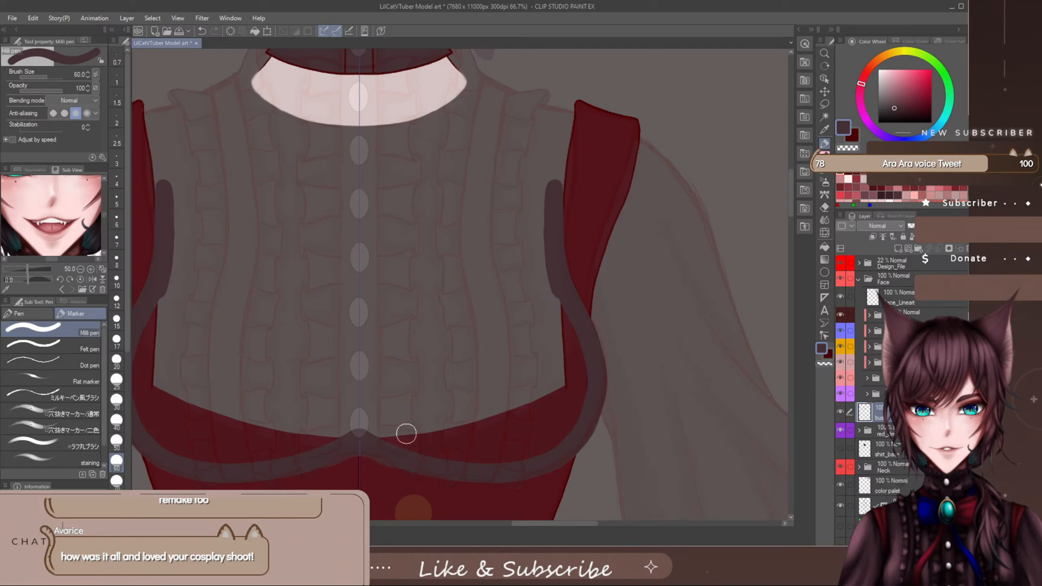
key(ctrl+z)
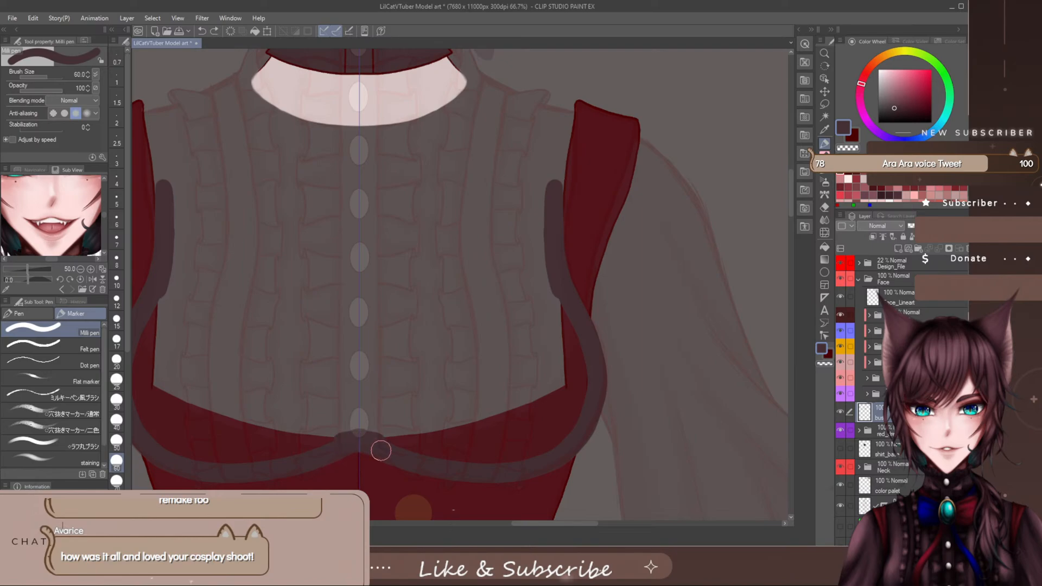
mouse_move(342, 447)
mouse_down()
mouse_move(372, 446)
mouse_move(401, 427)
mouse_up()
key(e)
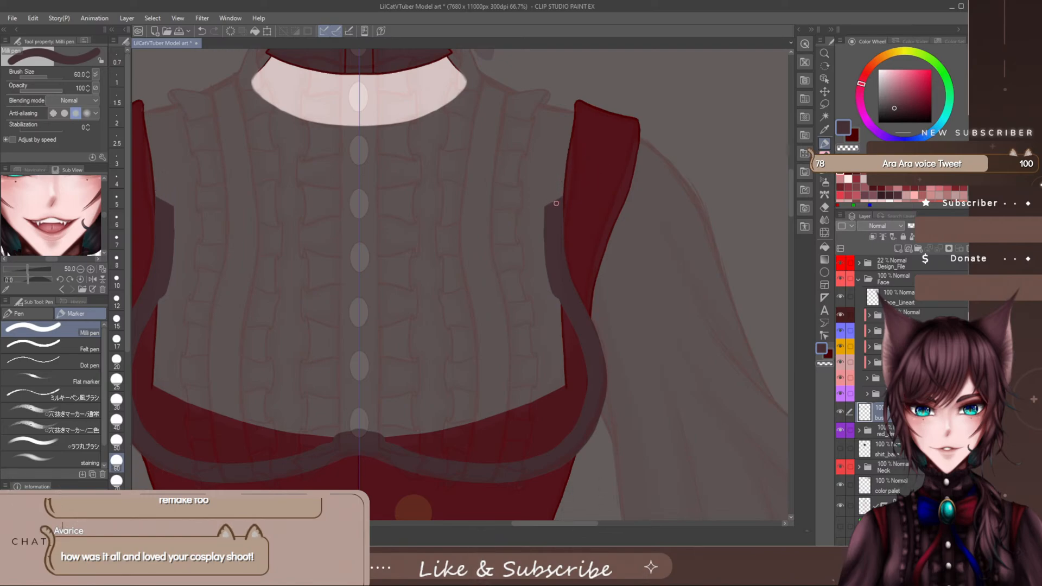
- Draw the curved upper edge across the chest with the Milli pen and fill the whole bust outline with the dark shirt colour
key(p)
drag(556, 211, 369, 248)
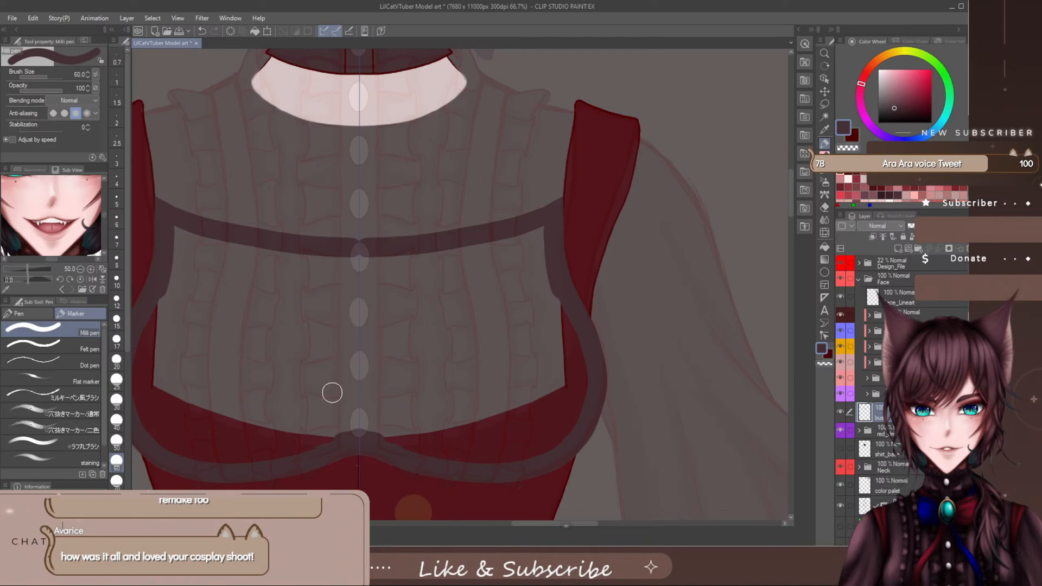
mouse_move(375, 254)
mouse_down()
mouse_move(363, 309)
mouse_move(424, 244)
mouse_move(385, 271)
mouse_move(354, 330)
mouse_move(479, 235)
mouse_up()
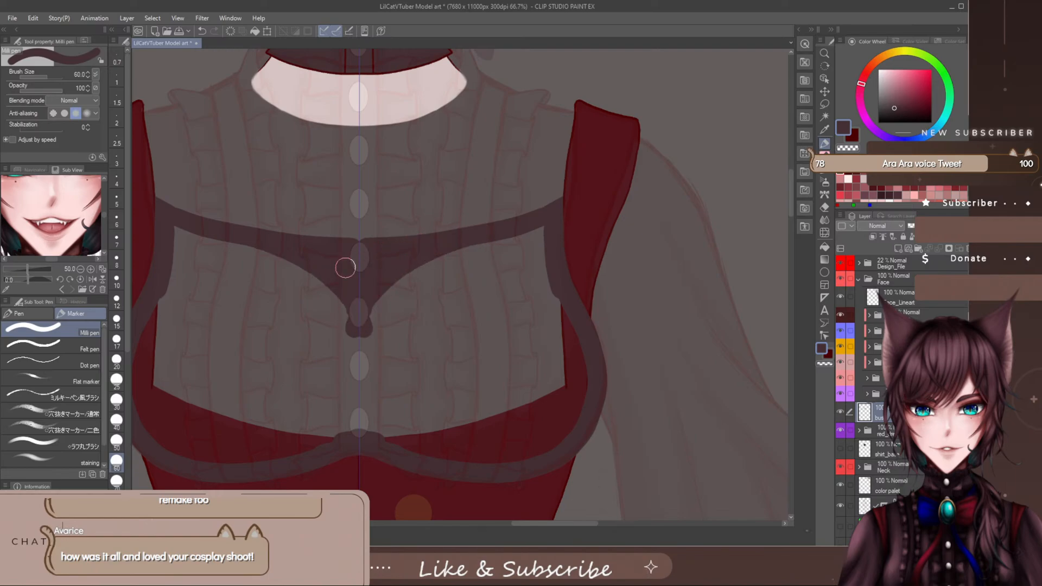
mouse_move(345, 268)
mouse_down()
mouse_move(407, 299)
mouse_move(362, 344)
mouse_move(361, 397)
mouse_move(370, 403)
mouse_move(376, 346)
mouse_move(420, 454)
mouse_move(404, 431)
mouse_move(466, 462)
mouse_move(510, 462)
mouse_move(529, 458)
mouse_move(579, 388)
mouse_move(544, 231)
mouse_move(412, 288)
mouse_move(459, 290)
mouse_move(538, 248)
mouse_move(532, 294)
mouse_move(537, 326)
mouse_move(547, 278)
mouse_move(545, 353)
mouse_move(566, 336)
mouse_move(561, 418)
mouse_move(567, 350)
mouse_move(566, 393)
mouse_move(528, 309)
mouse_move(481, 339)
mouse_move(397, 350)
mouse_move(383, 366)
mouse_move(386, 381)
mouse_move(403, 379)
mouse_move(443, 354)
mouse_move(470, 312)
mouse_move(521, 375)
mouse_move(527, 411)
mouse_move(511, 419)
mouse_move(497, 406)
mouse_move(407, 405)
mouse_move(395, 391)
mouse_move(407, 372)
mouse_move(470, 386)
mouse_move(479, 456)
mouse_up()
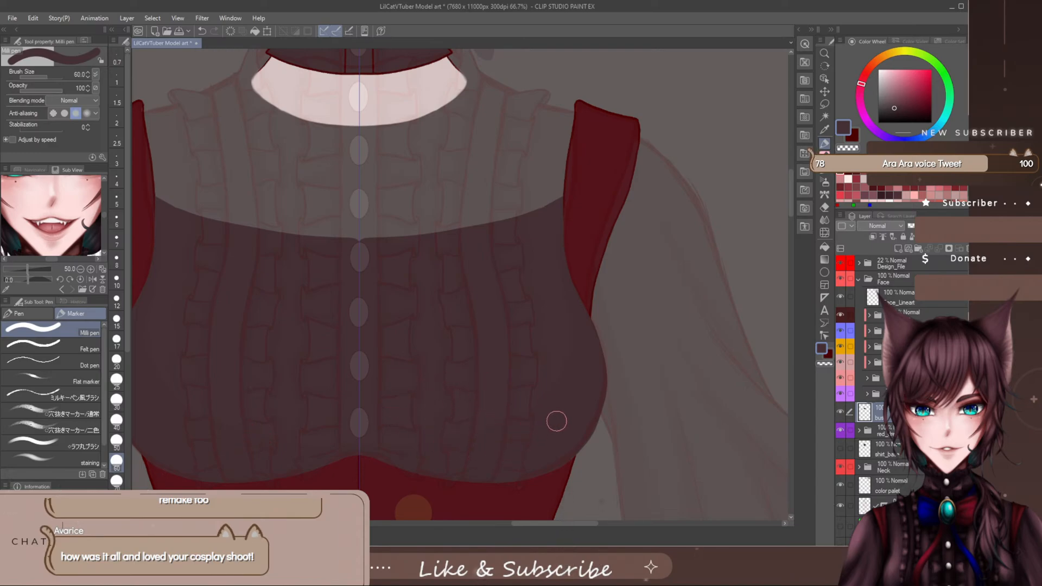
- With the Soft eraser at brush size 100, fade the bust shape's upper edge into a V at the centre line
key(e)
scroll(387, 236, up, 1)
click(824, 208)
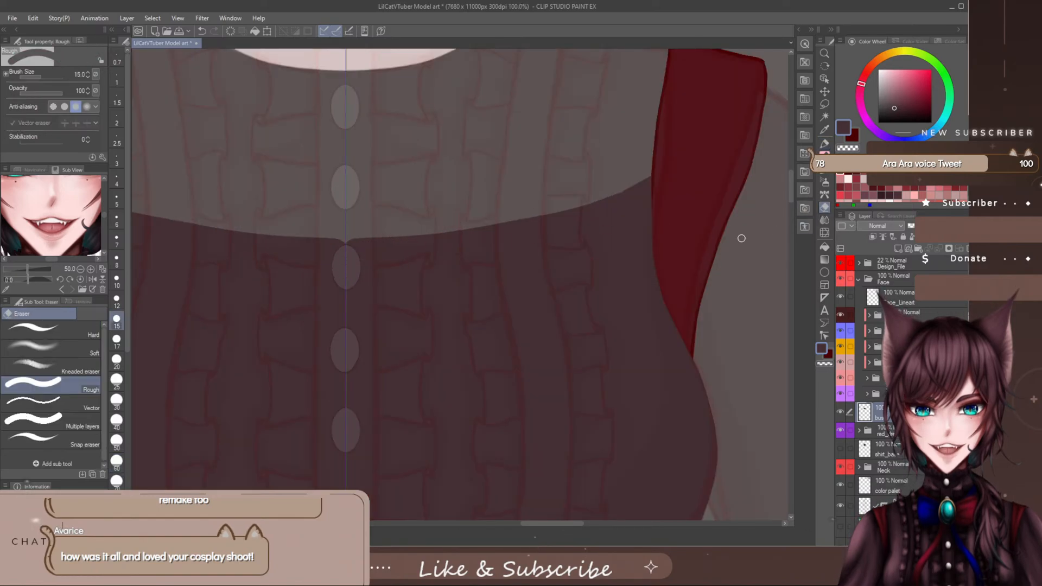
click(79, 350)
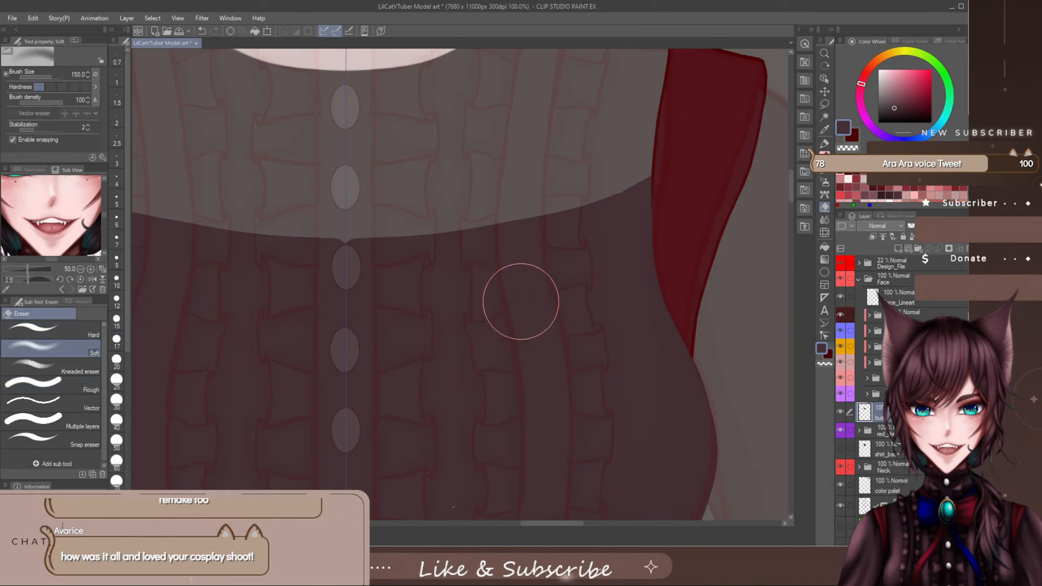
key(e)
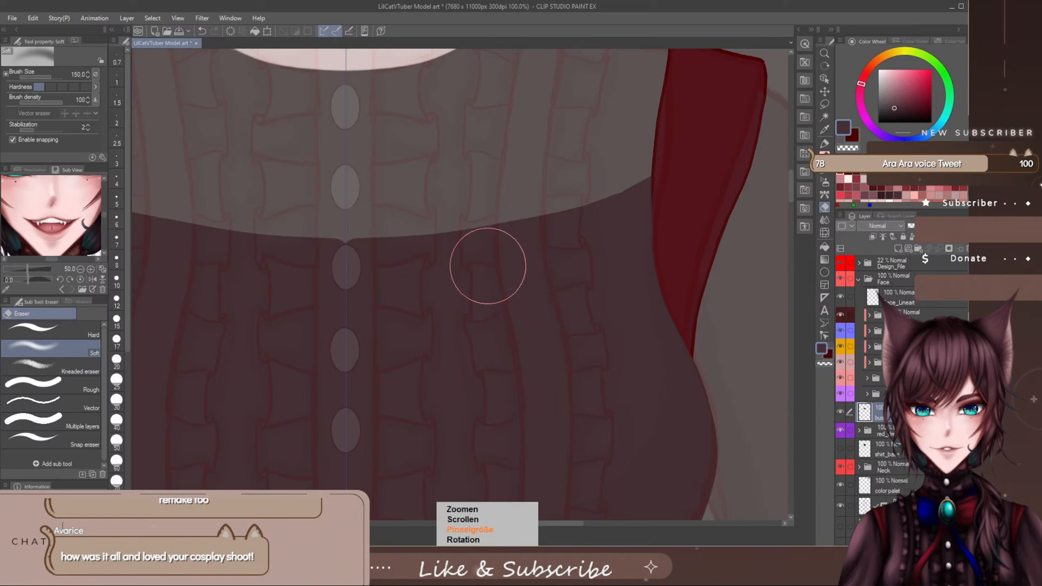
key([)
key([)
key([)
key([)
key([)
key([)
key([)
key(])
key(])
key(])
key(])
key(])
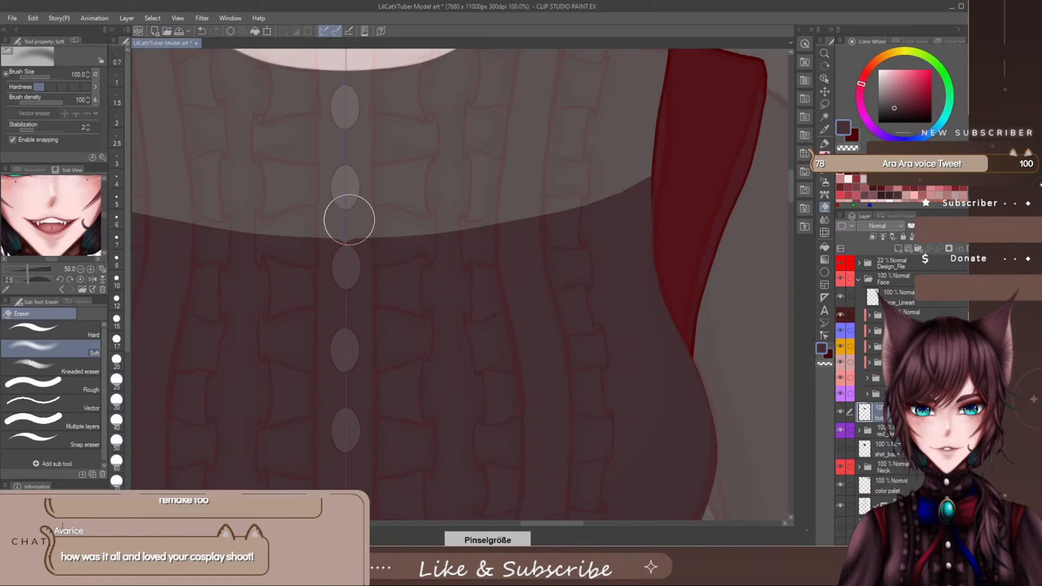
mouse_move(350, 201)
mouse_down()
mouse_move(347, 256)
mouse_move(359, 175)
mouse_move(345, 271)
mouse_up()
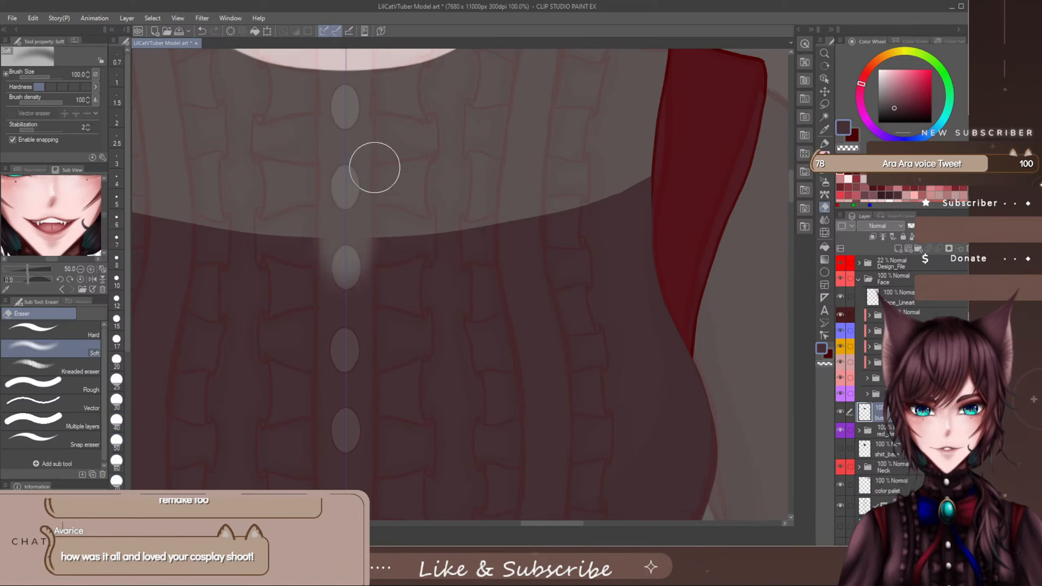
drag(364, 185, 336, 326)
mouse_move(435, 217)
mouse_down()
mouse_move(356, 272)
mouse_move(371, 278)
mouse_up()
drag(506, 197, 467, 213)
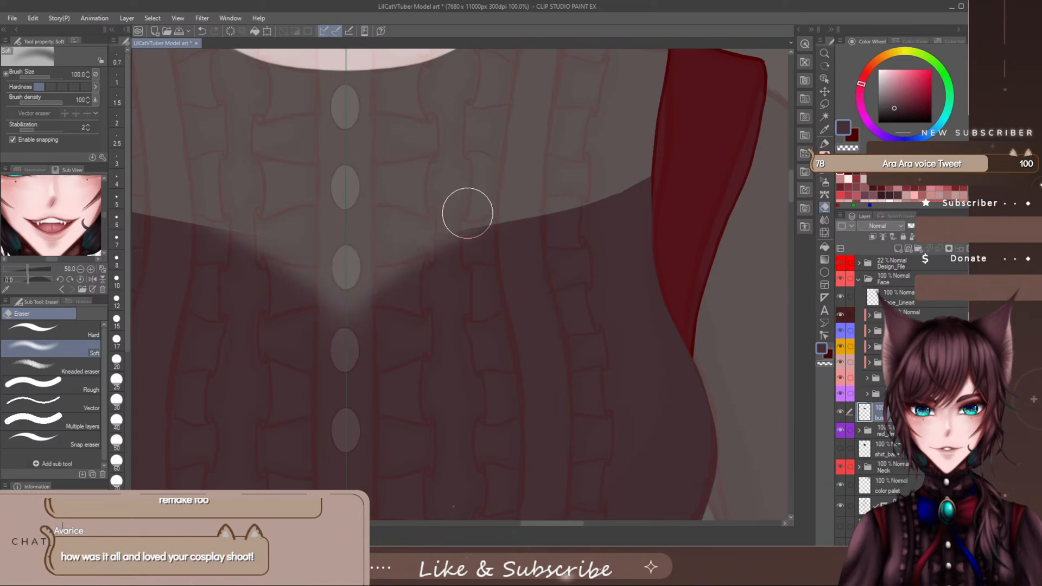
- Extend the soft erasing outward along the bust's upper edge and deepen the centre V to round both sides
drag(557, 191, 391, 271)
drag(570, 195, 373, 258)
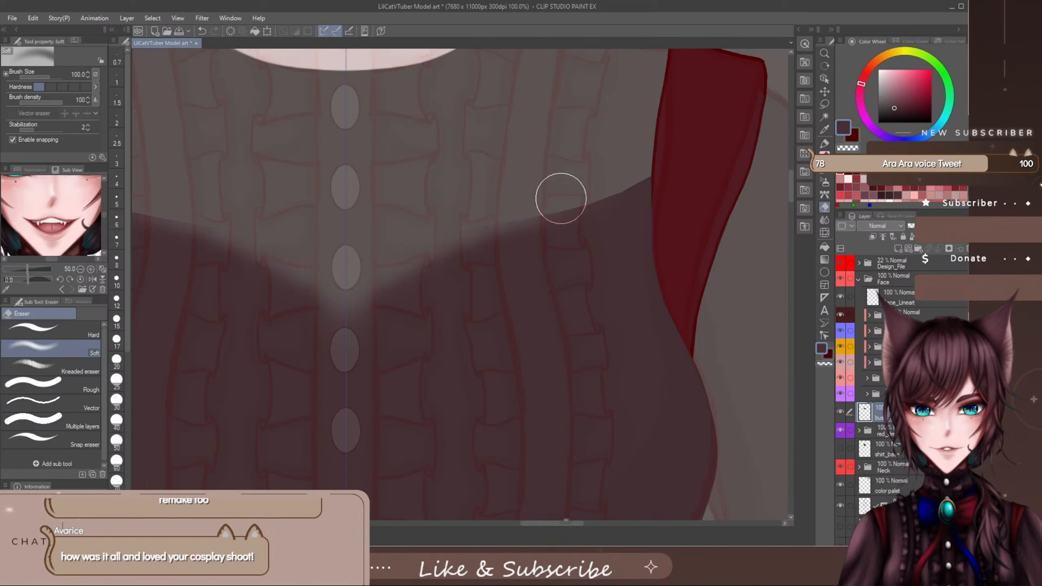
mouse_move(561, 198)
mouse_down()
mouse_move(363, 272)
mouse_move(522, 209)
mouse_move(423, 247)
mouse_up()
drag(601, 190, 434, 237)
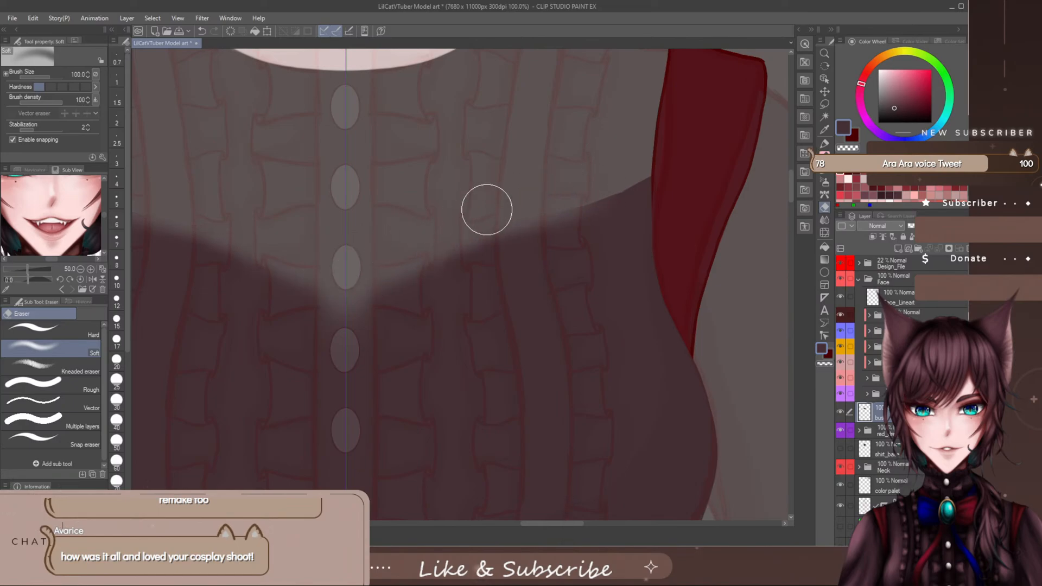
drag(487, 210, 357, 304)
drag(459, 227, 374, 296)
drag(405, 255, 344, 342)
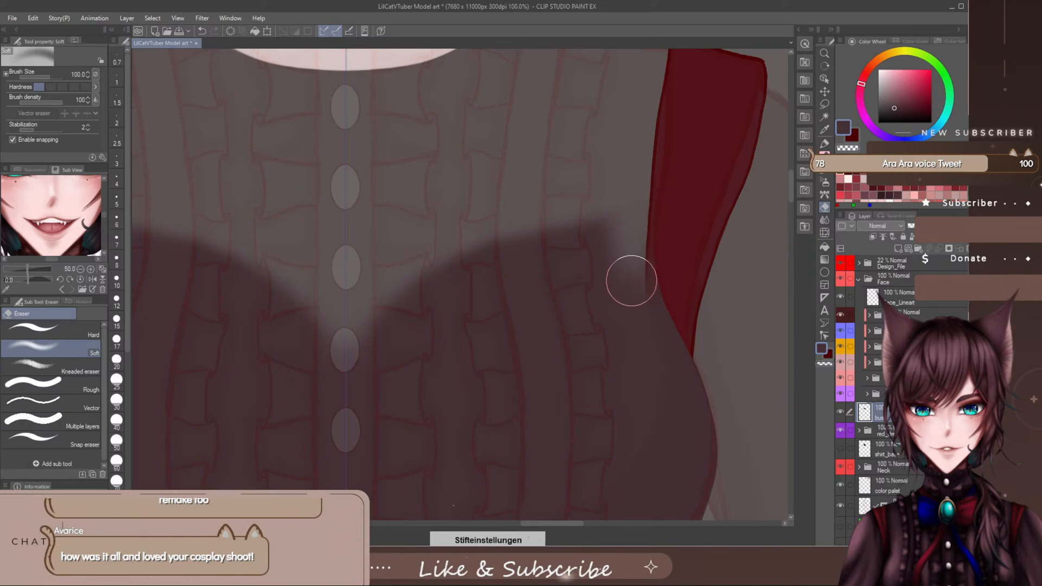
- Repaint the bust's outer upper corners beside the vest's armhole edges with the Milli pen, extending the dark colour upward
click(826, 145)
mouse_move(629, 293)
mouse_down()
mouse_move(622, 204)
mouse_move(631, 258)
mouse_move(637, 178)
mouse_move(651, 310)
mouse_up()
mouse_move(618, 238)
mouse_down()
mouse_move(624, 303)
mouse_move(618, 190)
mouse_move(619, 305)
mouse_move(622, 208)
mouse_move(638, 152)
mouse_move(635, 221)
mouse_move(642, 149)
mouse_move(639, 259)
mouse_move(646, 160)
mouse_move(646, 270)
mouse_move(645, 167)
mouse_move(646, 260)
mouse_move(659, 320)
mouse_move(642, 214)
mouse_move(684, 378)
mouse_move(653, 294)
mouse_move(663, 241)
mouse_move(671, 254)
mouse_move(684, 224)
mouse_move(688, 261)
mouse_move(673, 218)
mouse_move(675, 286)
mouse_move(669, 215)
mouse_move(668, 282)
mouse_move(664, 234)
mouse_move(664, 261)
mouse_move(670, 294)
mouse_move(665, 219)
mouse_move(682, 320)
mouse_up()
key(e)
key(p)
key(p)
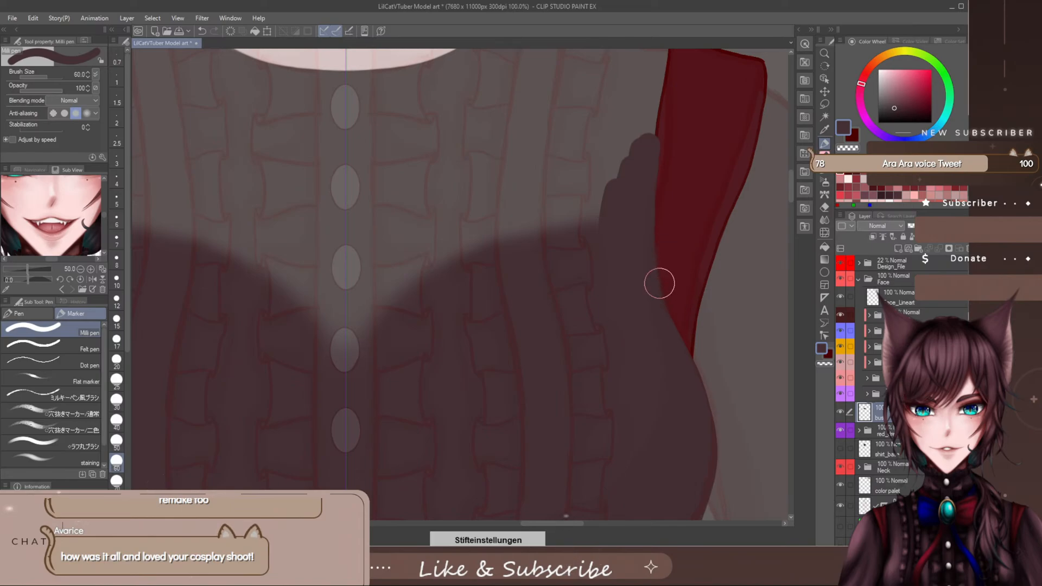
- Reduce the Milli pen's brush size to 25 and hide the Design_File sketch folder to check the bust shape
key(bracketleft)
key(bracketleft)
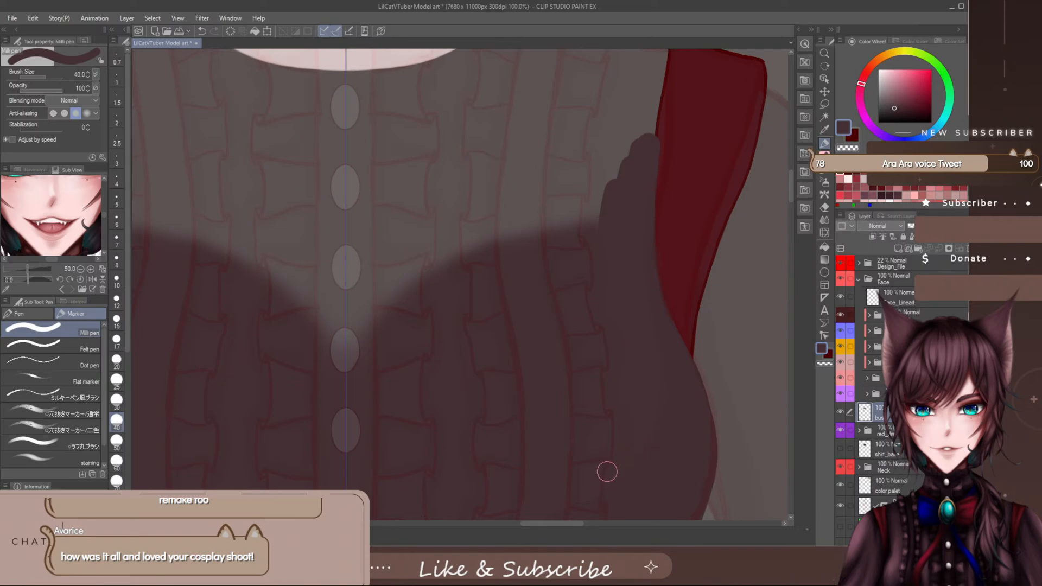
key(bracketleft)
key(bracketleft)
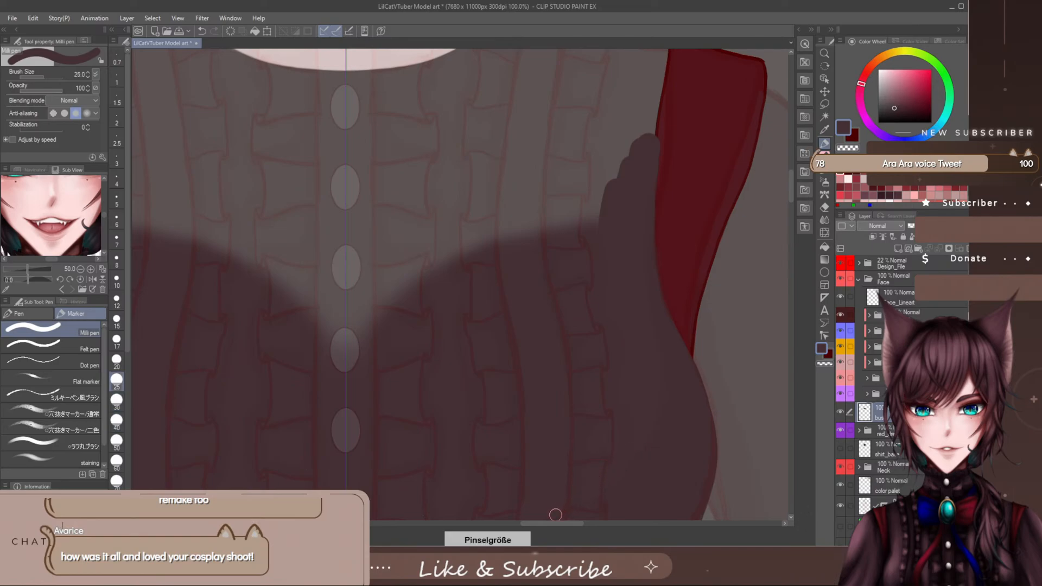
drag(792, 187, 792, 196)
click(839, 265)
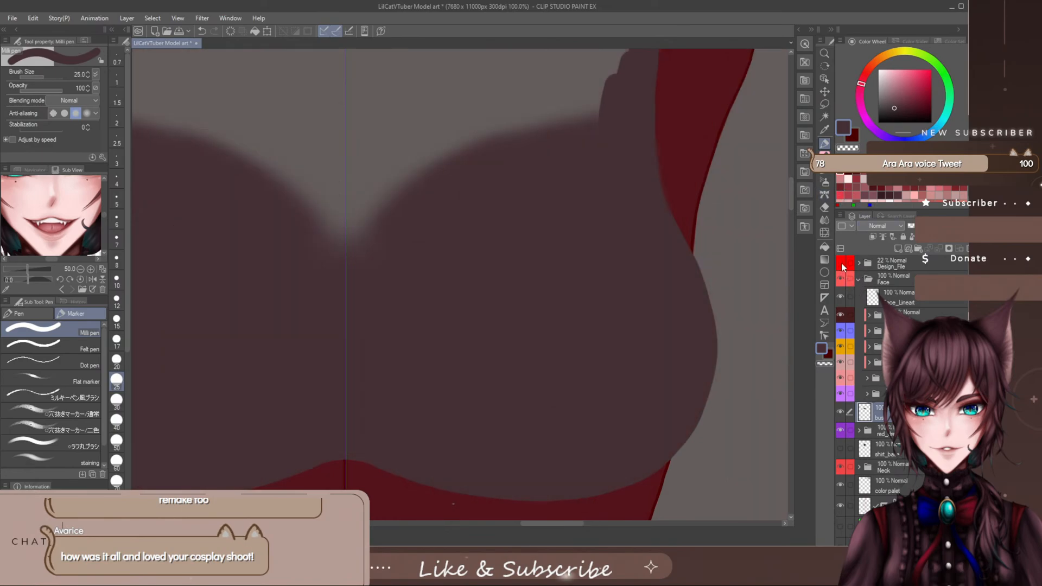
click(841, 263)
click(841, 263)
click(841, 265)
click(842, 265)
scroll(790, 196, up, 5)
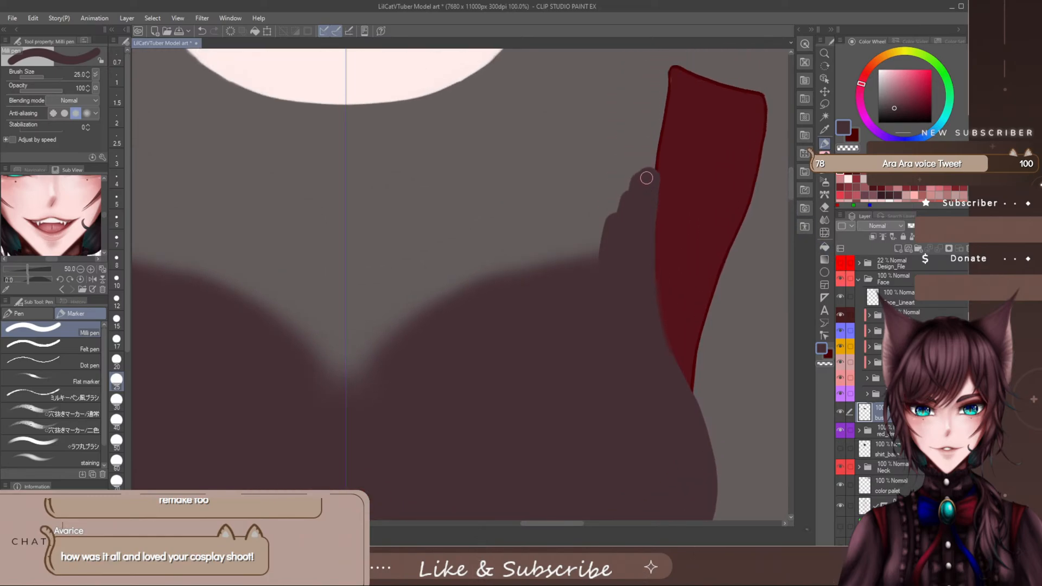
- Trim the bust's outer edge beside the vest's armhole with the Soft eraser, undoing the stray stroke
key(e)
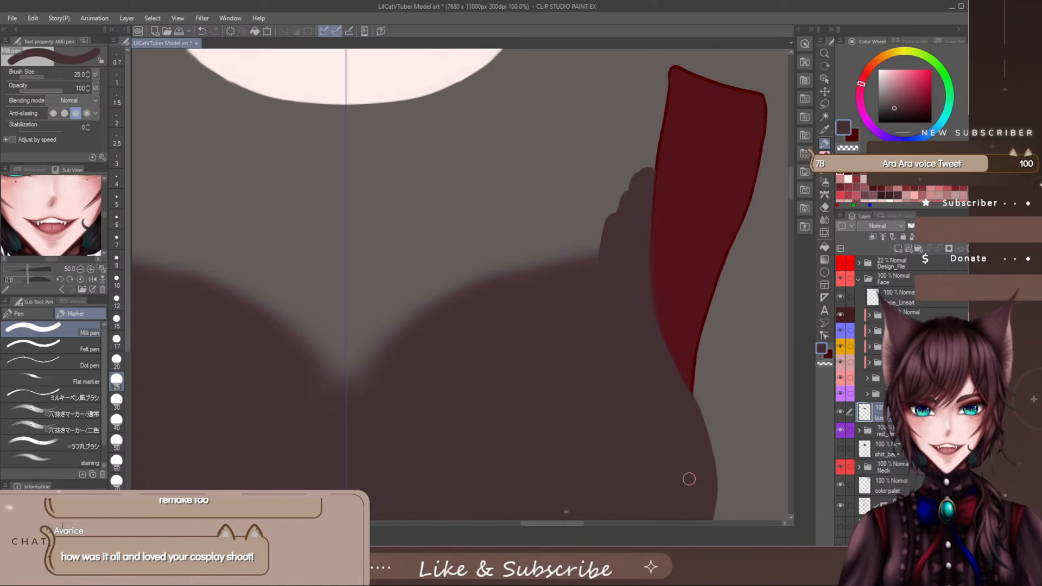
key(ctrl+z)
key(e)
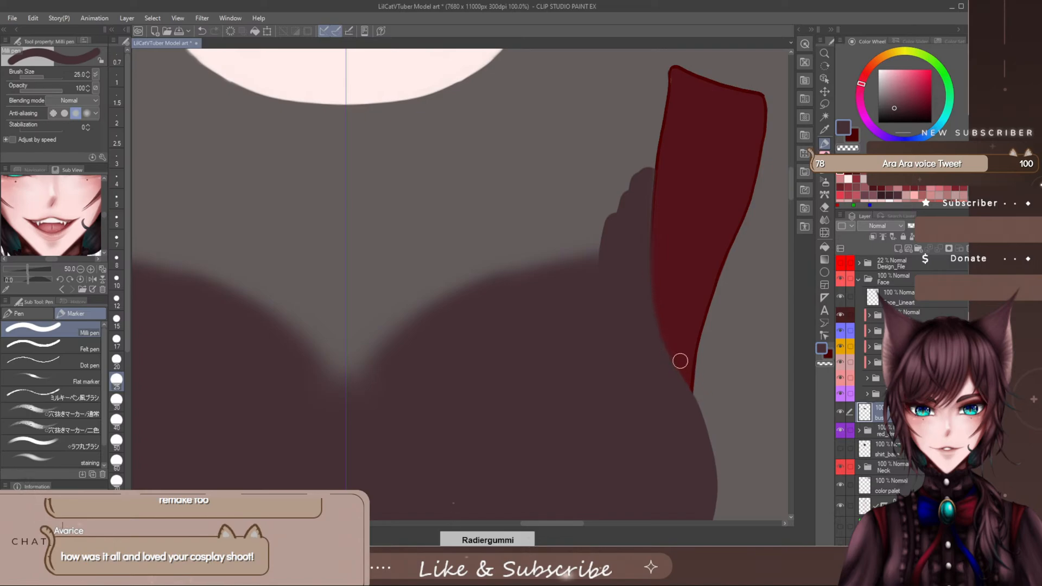
key(p)
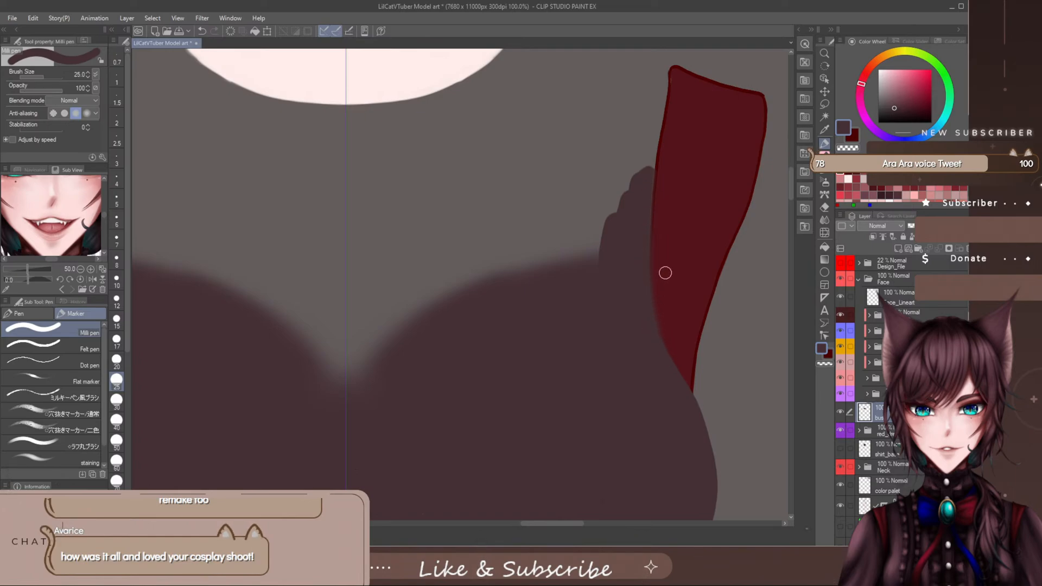
key(e)
- Smooth the bust's stepped outer corners into a diagonal slope down to the upper edge with the Milli pen at size 25
drag(646, 170, 542, 294)
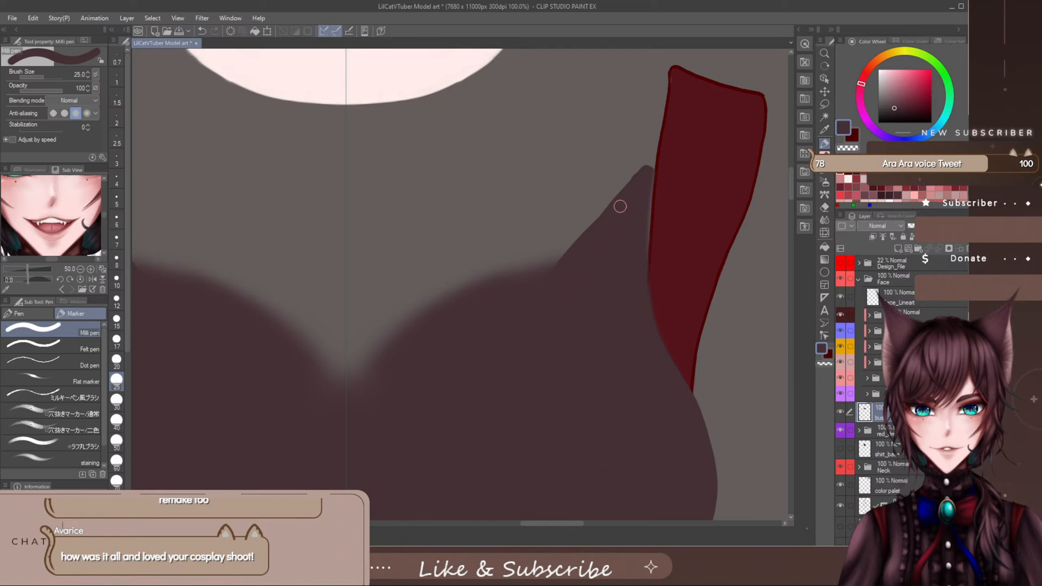
mouse_move(643, 170)
mouse_down()
mouse_move(587, 233)
mouse_move(475, 314)
mouse_up()
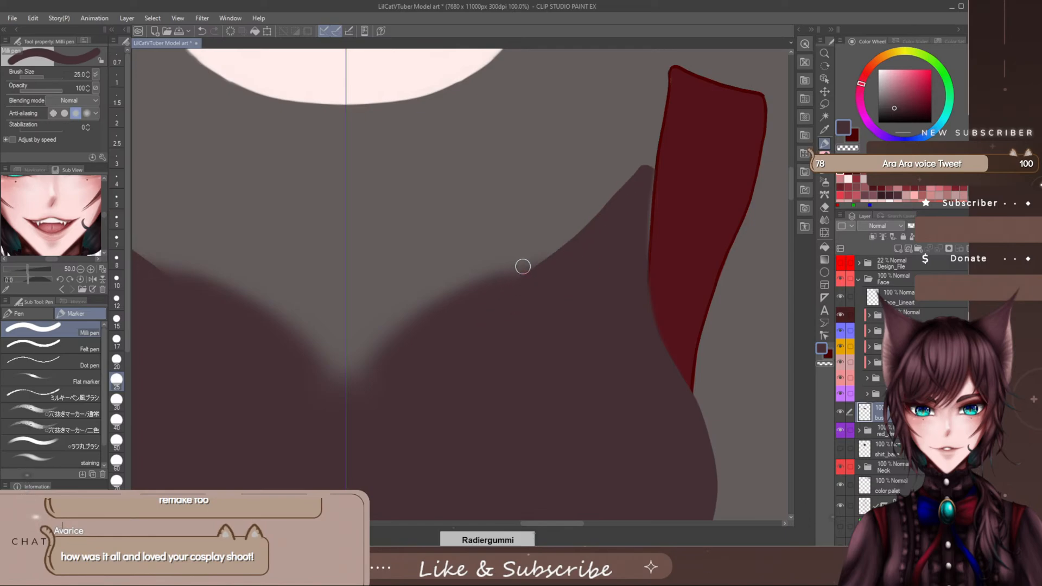
mouse_move(526, 266)
mouse_down()
mouse_move(555, 215)
mouse_move(544, 266)
mouse_up()
key(ctrl+z)
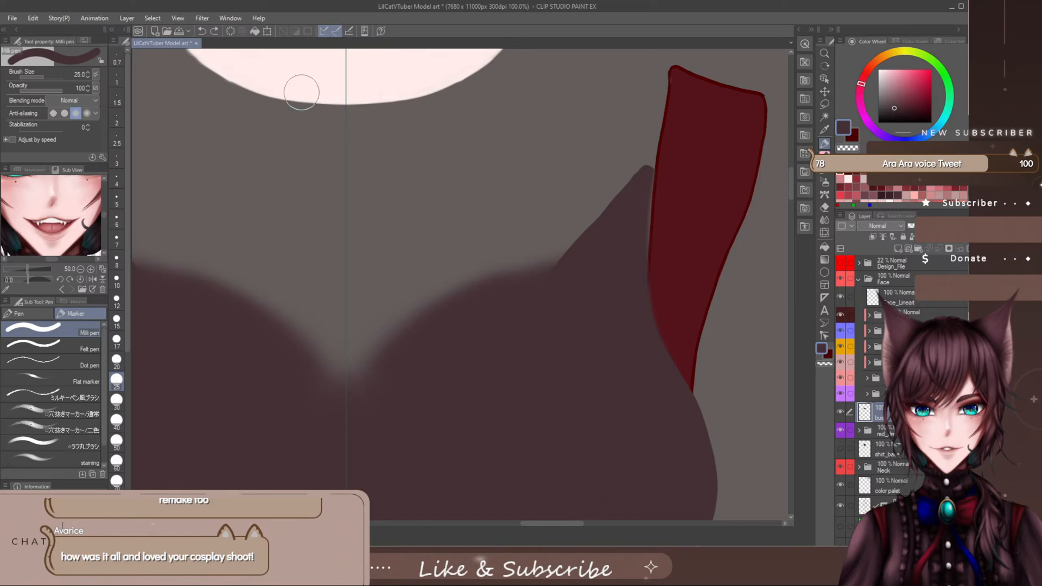
click(215, 33)
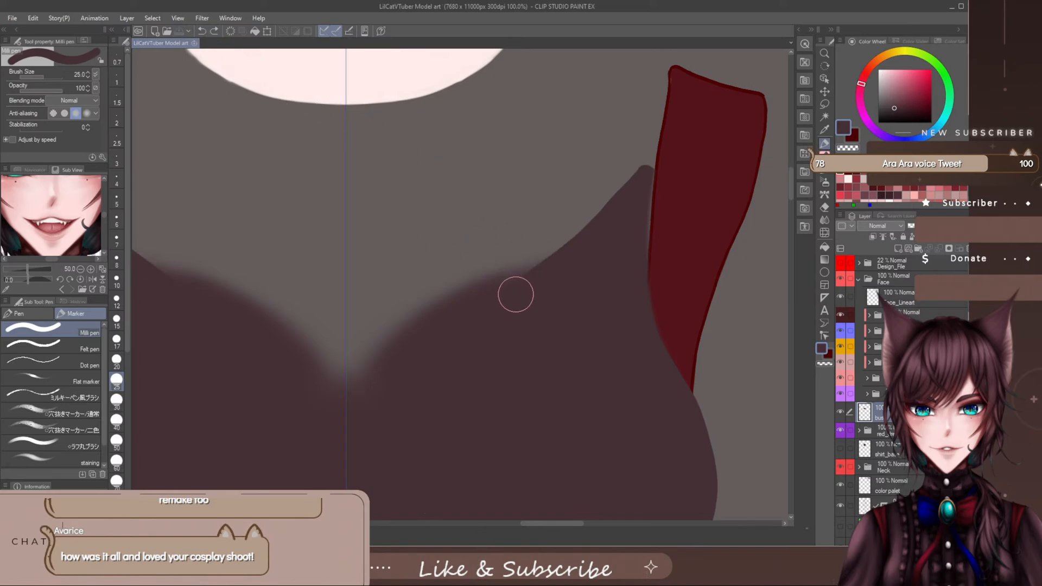
drag(513, 293, 517, 295)
- Enlarge the Milli pen to brush size 60 and extend the diagonal slope further inward along the bust's upper edge
key(bracketright)
key(bracketright)
mouse_move(544, 256)
mouse_down()
mouse_move(560, 237)
mouse_move(539, 240)
mouse_move(611, 121)
mouse_move(603, 146)
mouse_up()
- Soft-erase the bust's whole upper edge into a faded V running from the armholes to the centre line
key(e)
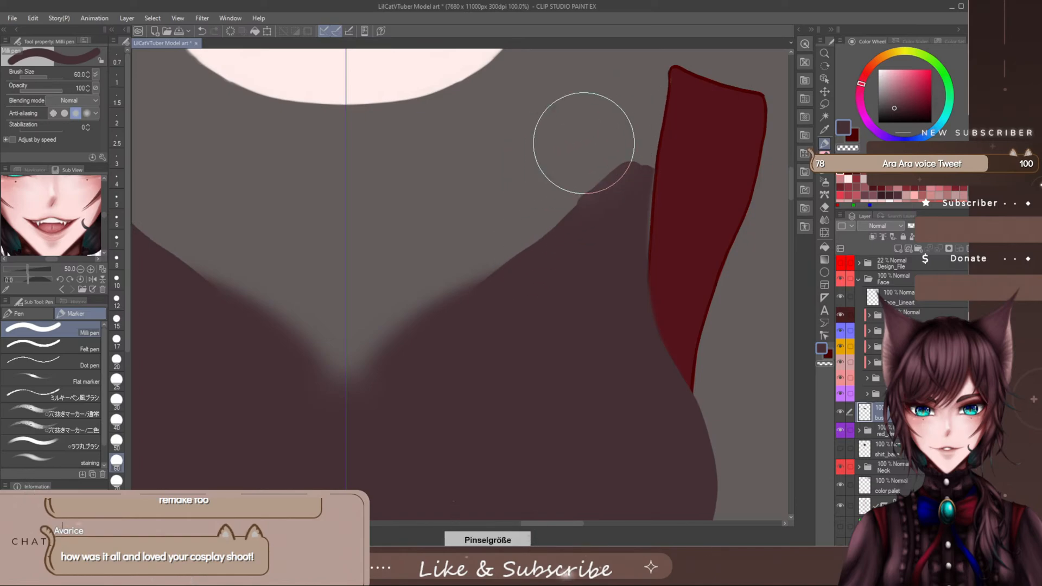
drag(639, 127, 633, 139)
key([)
key([)
key([)
key([)
key([)
key([)
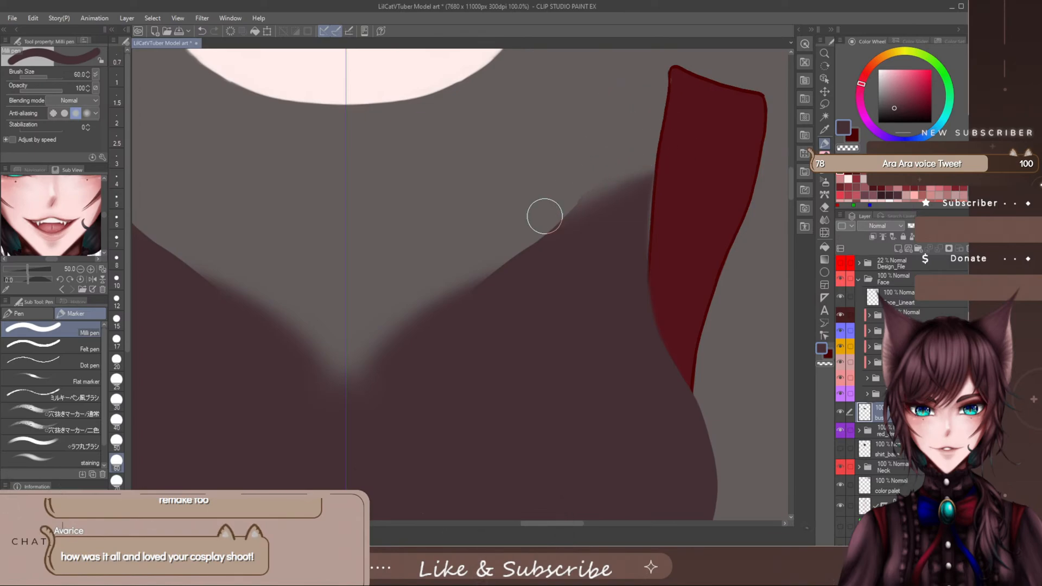
key(])
key(])
key(])
key(])
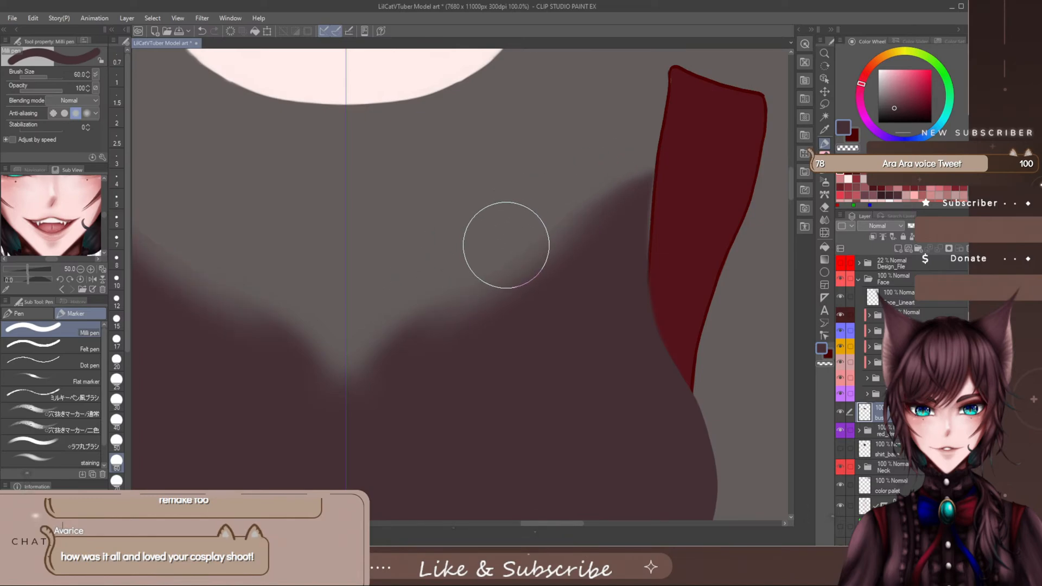
mouse_move(495, 263)
mouse_down()
mouse_move(374, 345)
mouse_move(365, 341)
mouse_move(403, 288)
mouse_move(350, 320)
mouse_move(313, 267)
mouse_move(254, 271)
mouse_move(323, 345)
mouse_move(292, 313)
mouse_up()
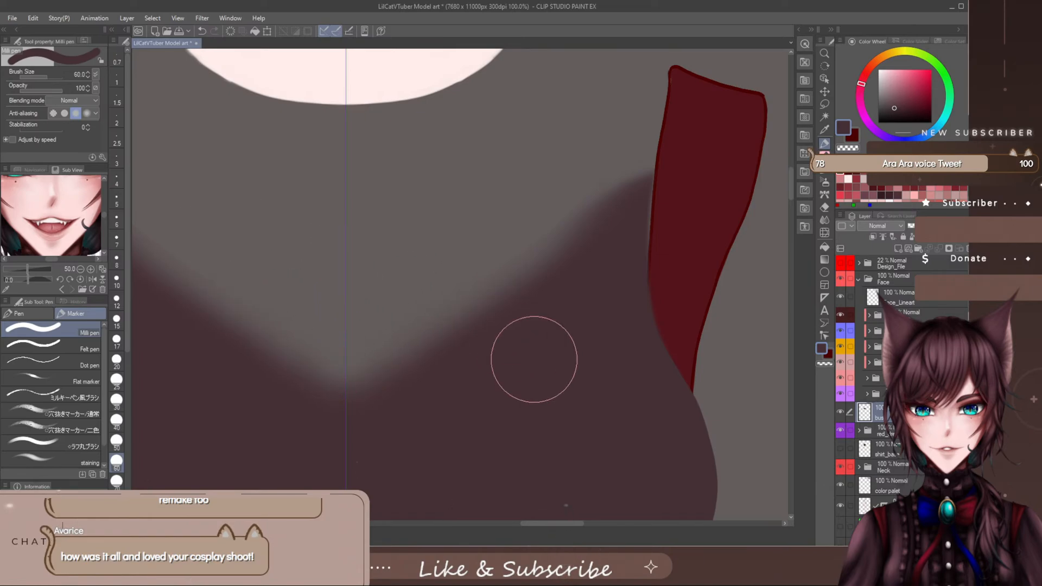
- Show the Design_File sketch folder and the shirt_base layer to compare the bust shape with the design
scroll(546, 449, down, 5)
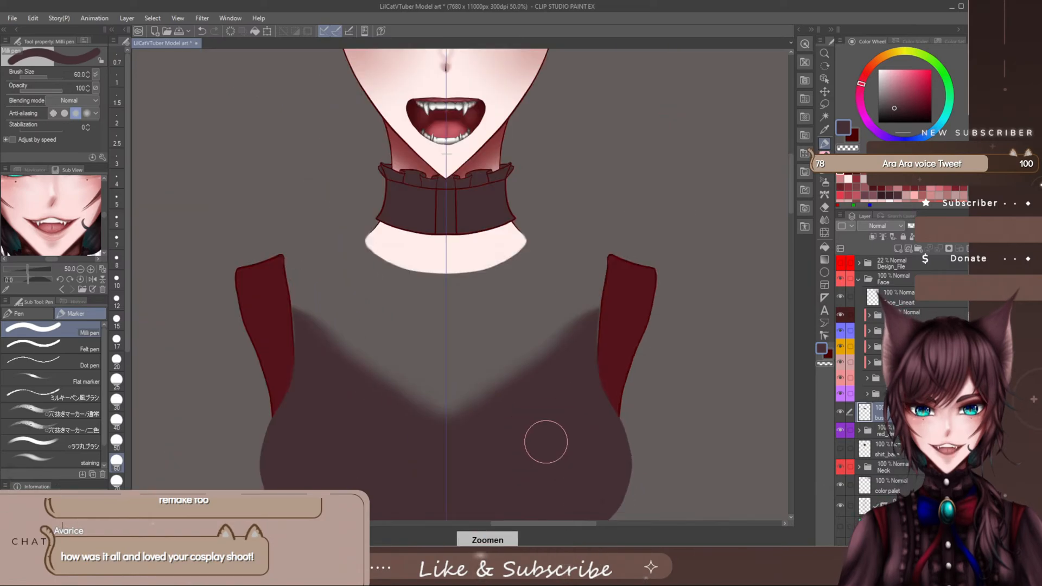
scroll(781, 159, down, 5)
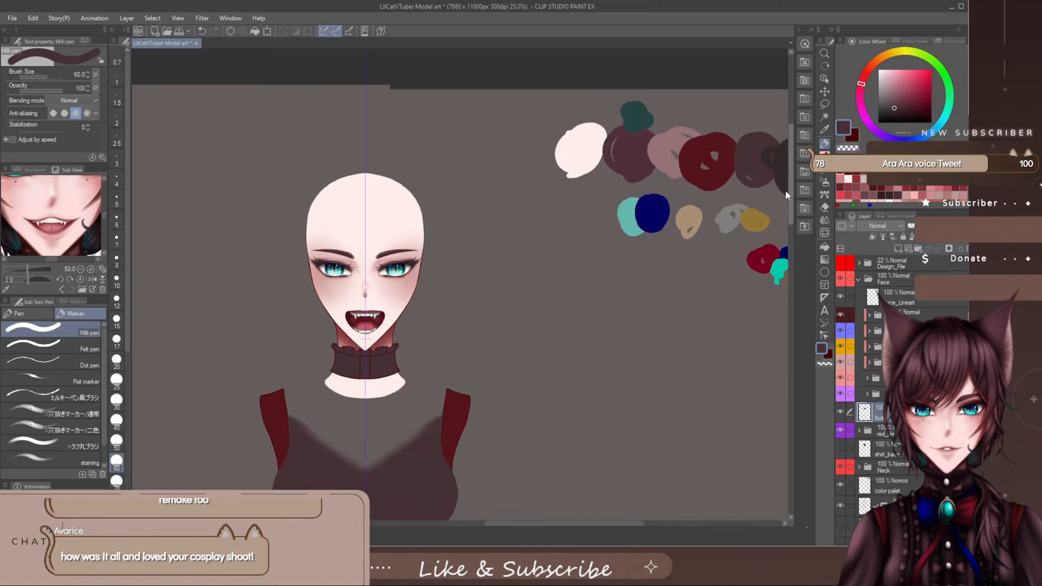
scroll(524, 527, left, 2)
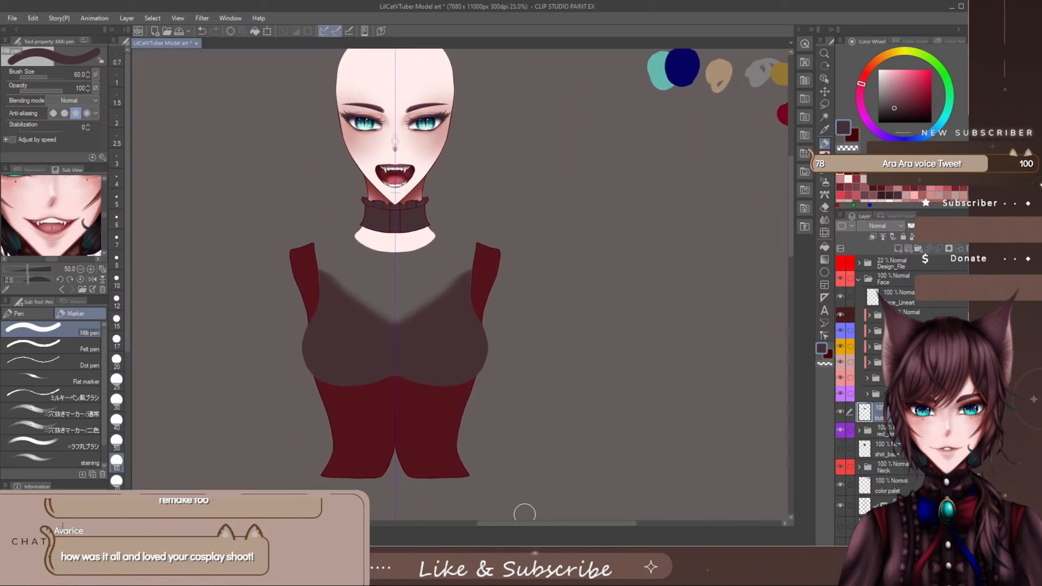
scroll(431, 269, up, 1)
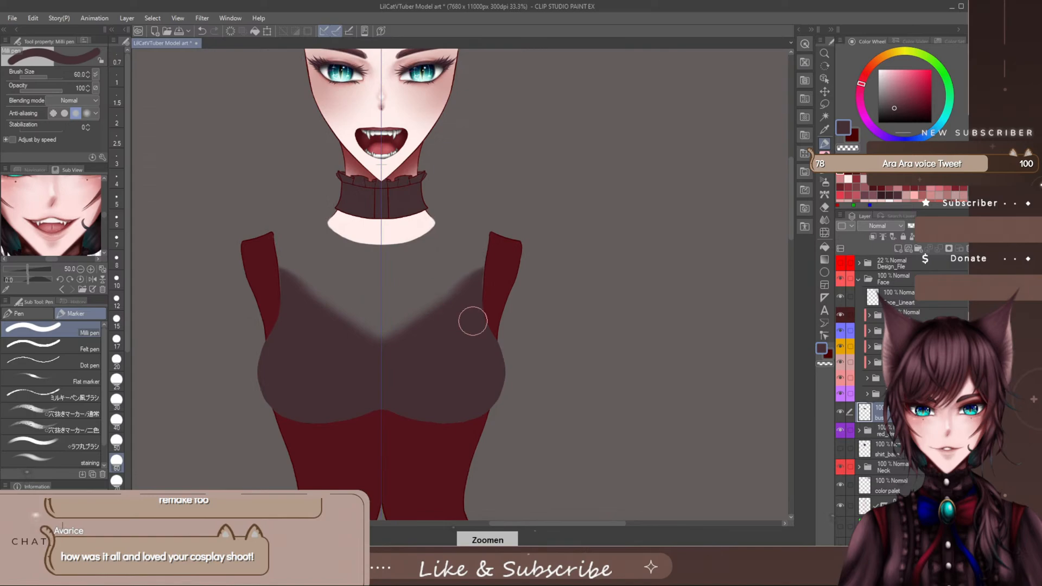
click(841, 265)
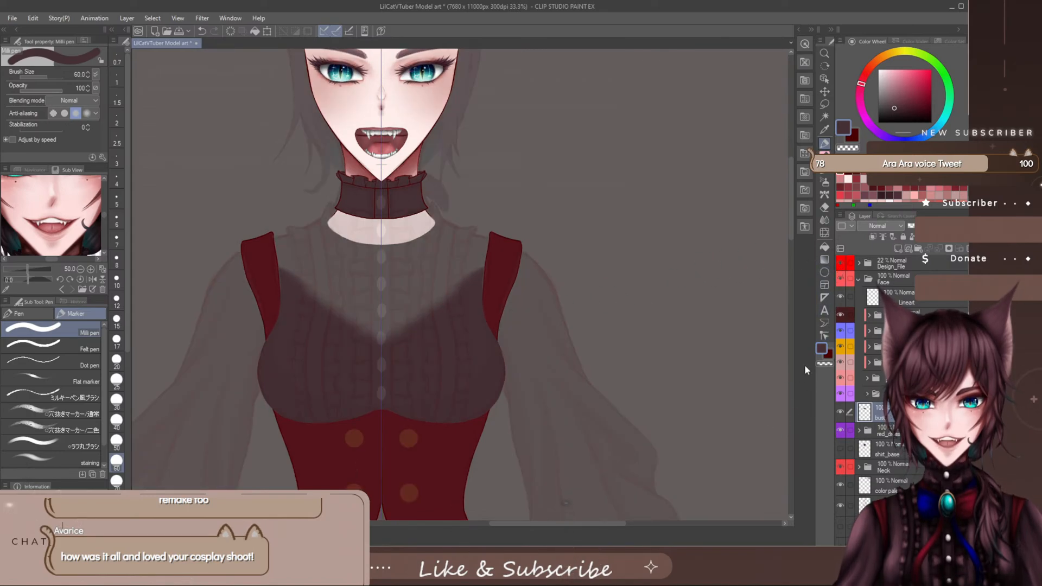
click(839, 448)
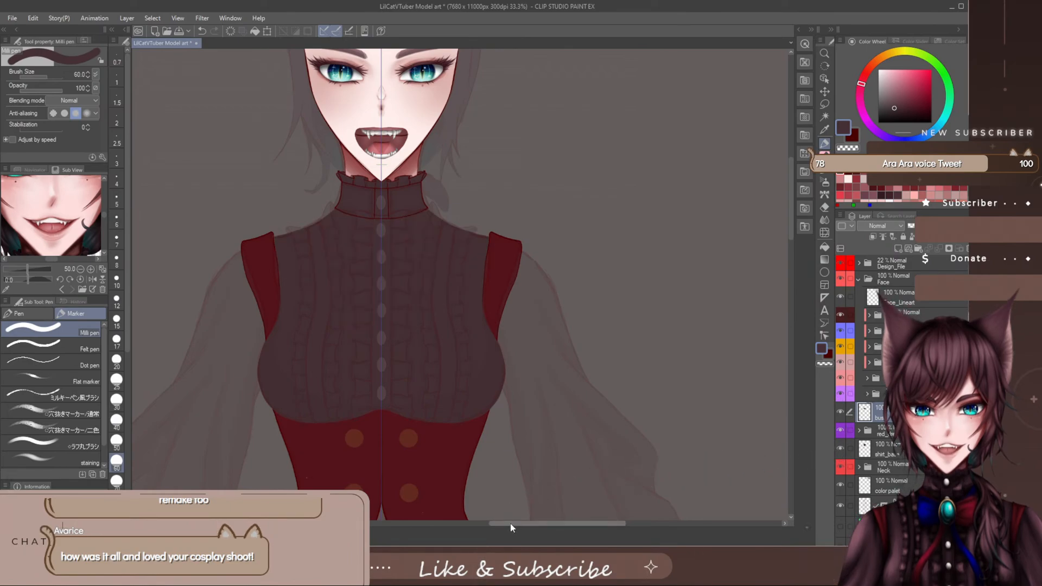
drag(511, 524, 505, 523)
drag(790, 223, 790, 217)
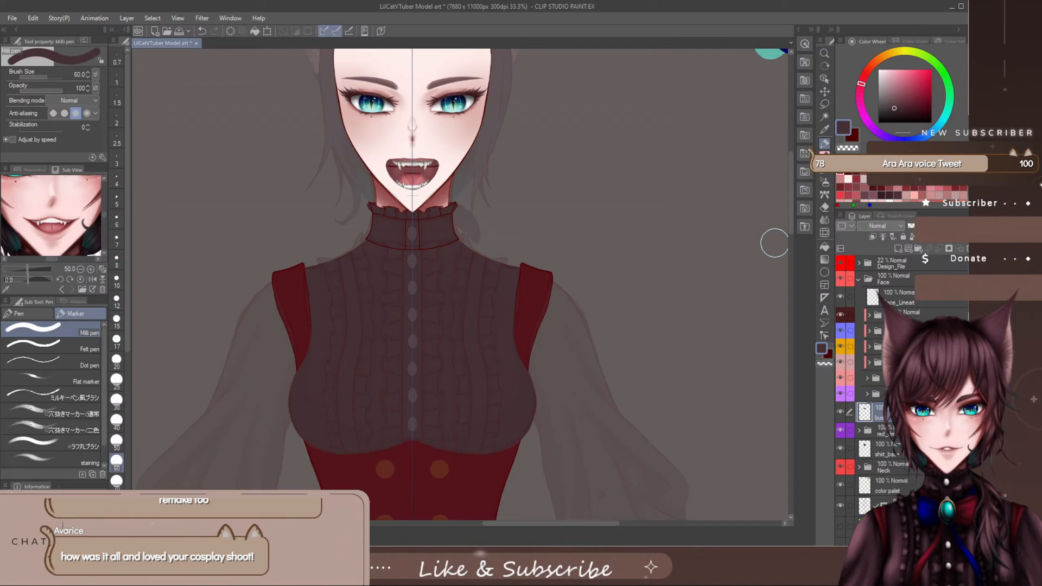
- Hide the sketch and paint a darker shadow at the chest's centre on shirt_base with the staining marker at size 600
click(874, 454)
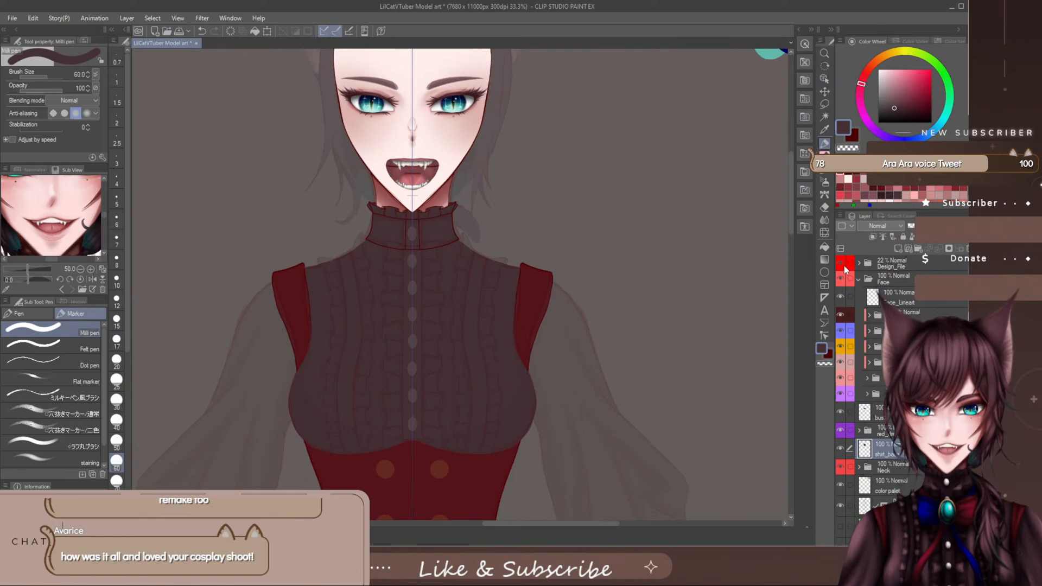
click(843, 264)
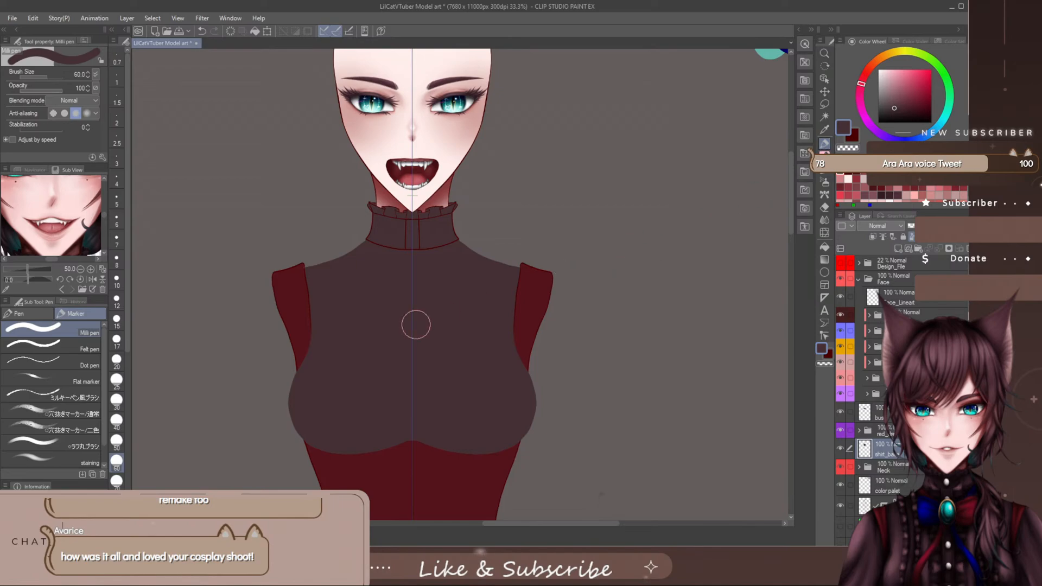
click(83, 463)
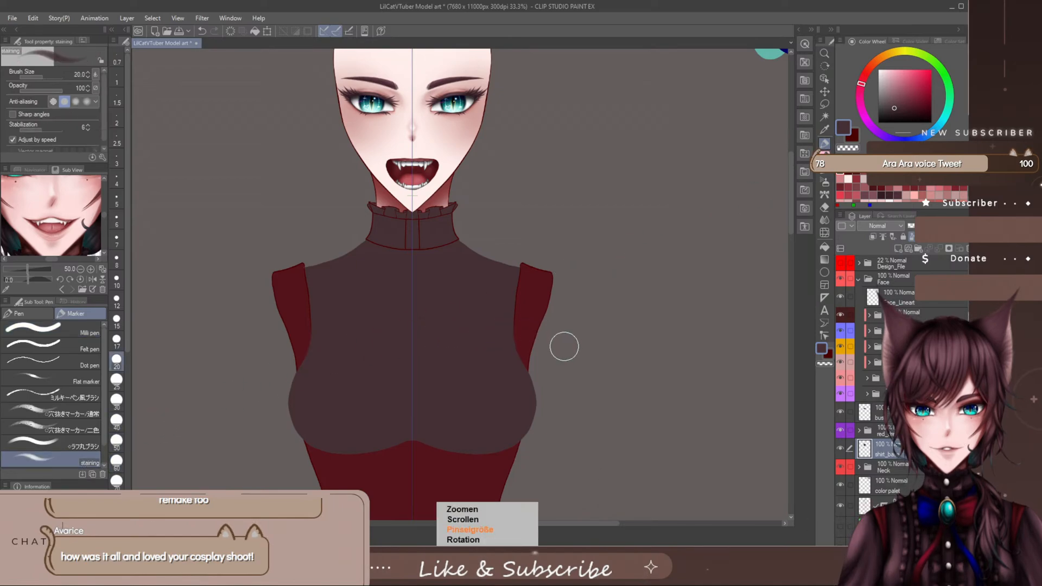
key(])
key(])
key(])
key(])
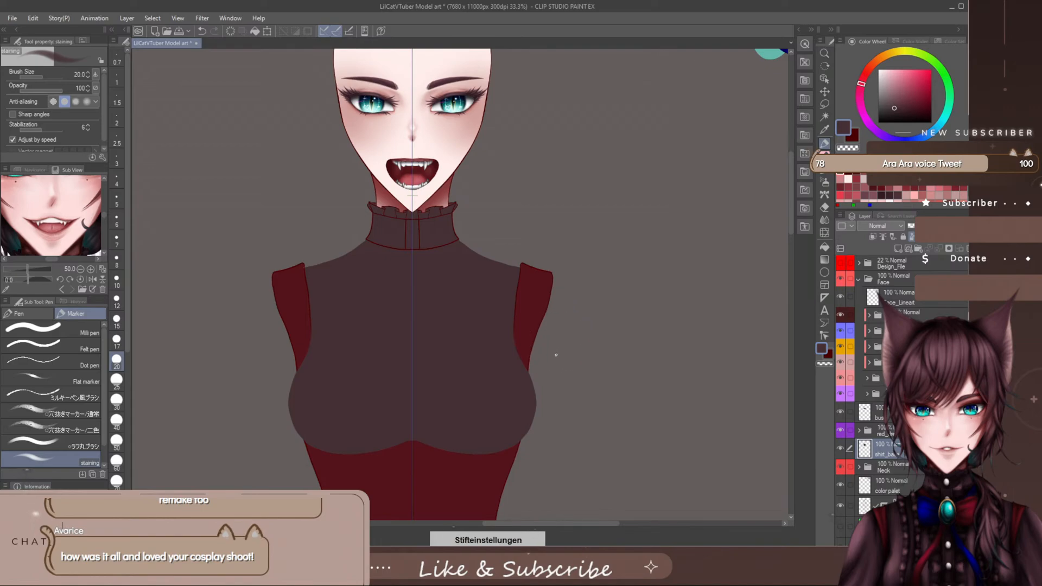
key(])
key(])
key(])
key(])
key(])
key(])
key(])
key(])
key(])
key(])
key([)
key([)
key([)
key([)
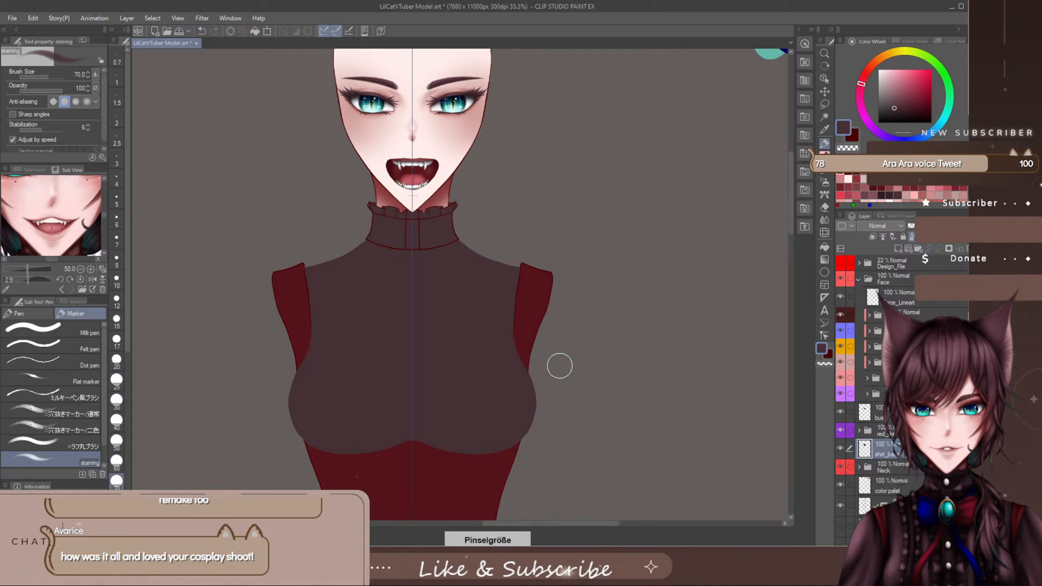
key([)
key([)
key([)
key([)
key([)
key([)
key(])
key(])
key(])
key(])
key(])
key(])
key(])
key(])
key(])
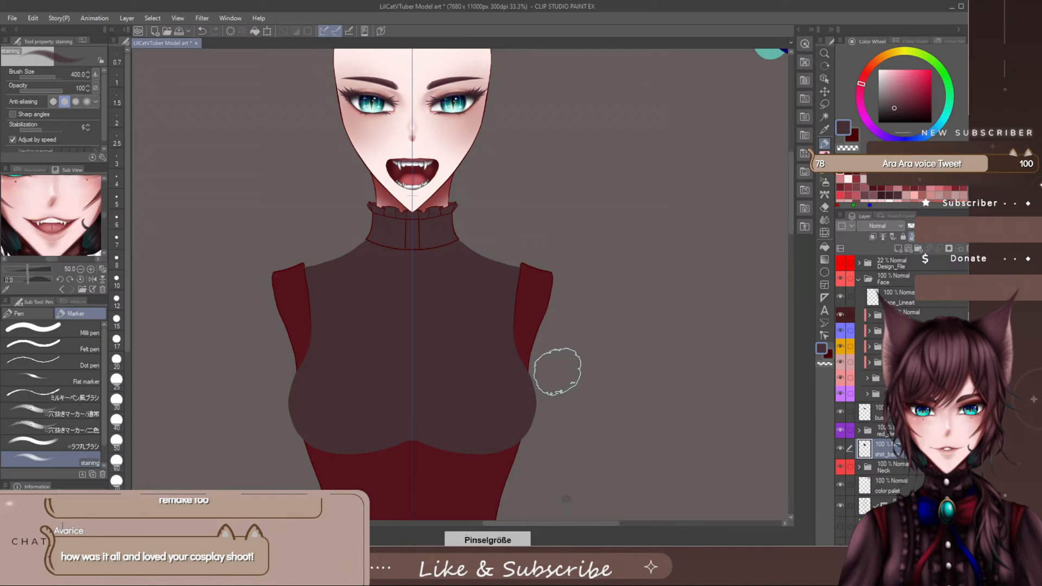
key(])
key(])
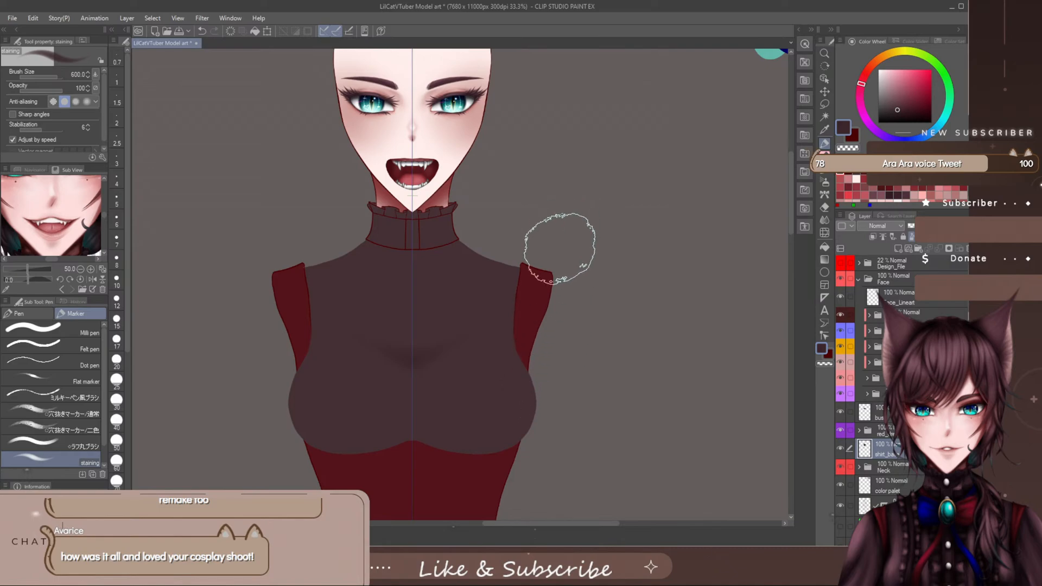
- Shade shirt_base beside both vest shoulder straps with the staining marker, ending at brush size 400
key(bracketleft)
key(bracketleft)
key(bracketleft)
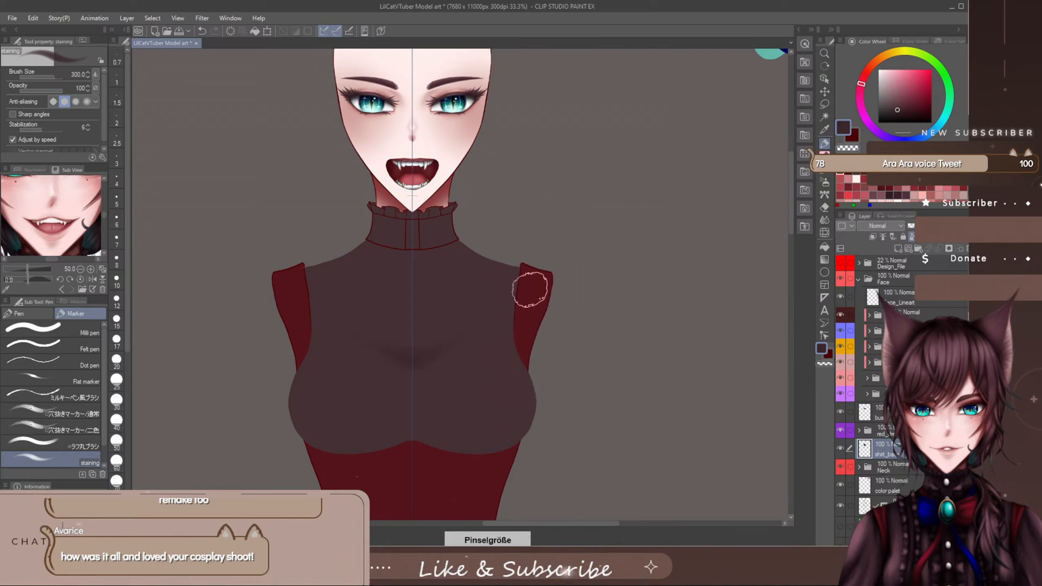
key(bracketright)
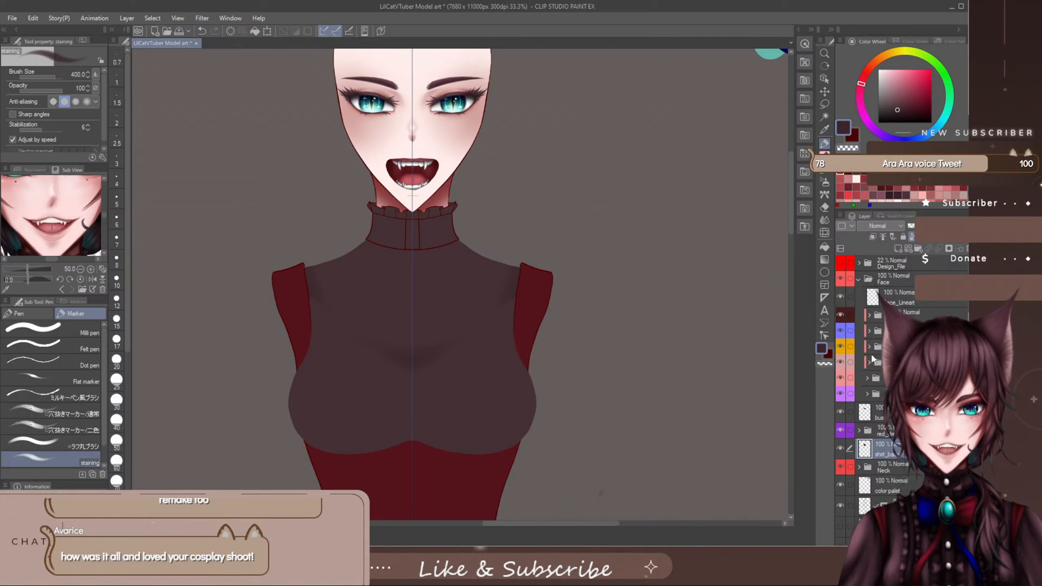
- Try erasing the bust layer's upper outer areas beside the straps to reveal the shading beneath, and undo it
click(876, 412)
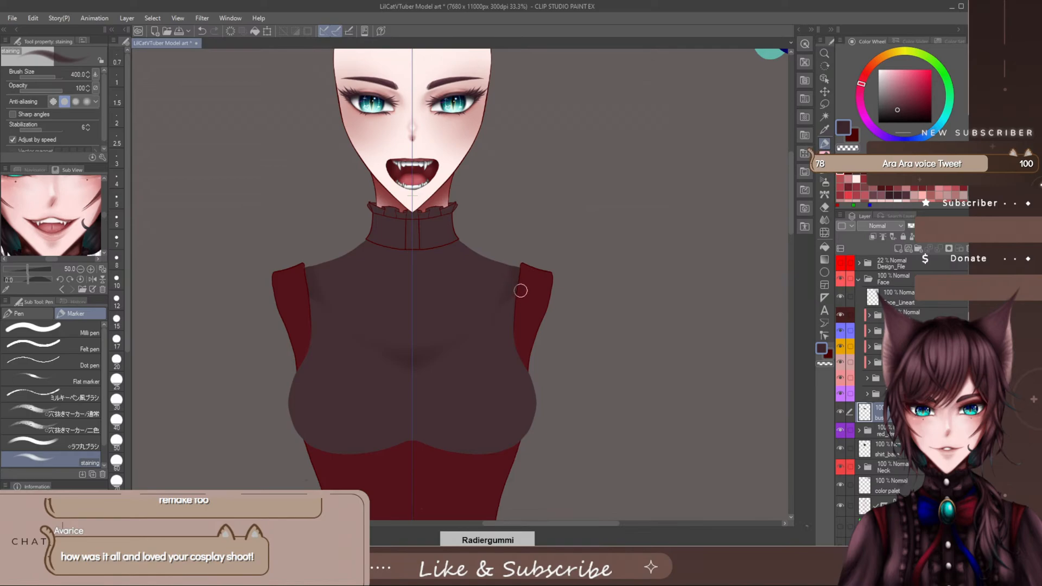
key(])
key(])
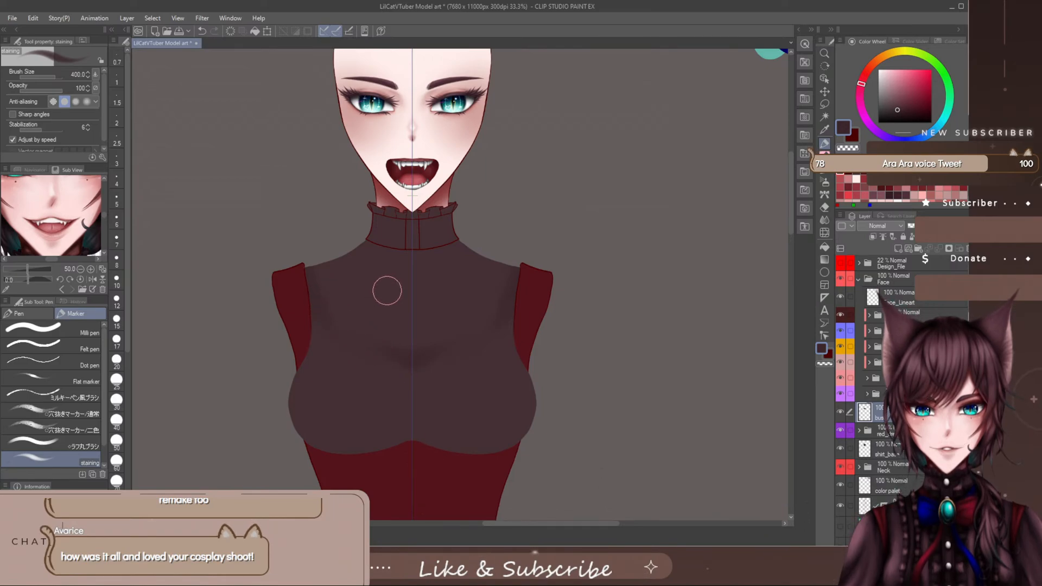
key(ctrl+z)
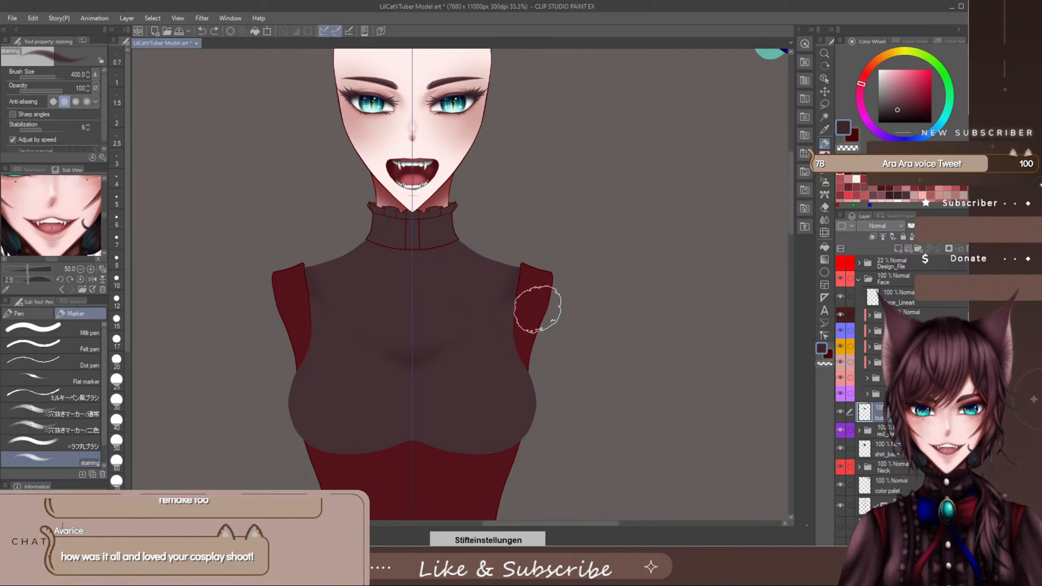
- Adjust the eraser size and softly erase the bust layer's upper outer corners beside the vest straps
key(bracketleft)
key(bracketleft)
key(bracketright)
key(bracketright)
key(bracketright)
key(bracketright)
key(bracketright)
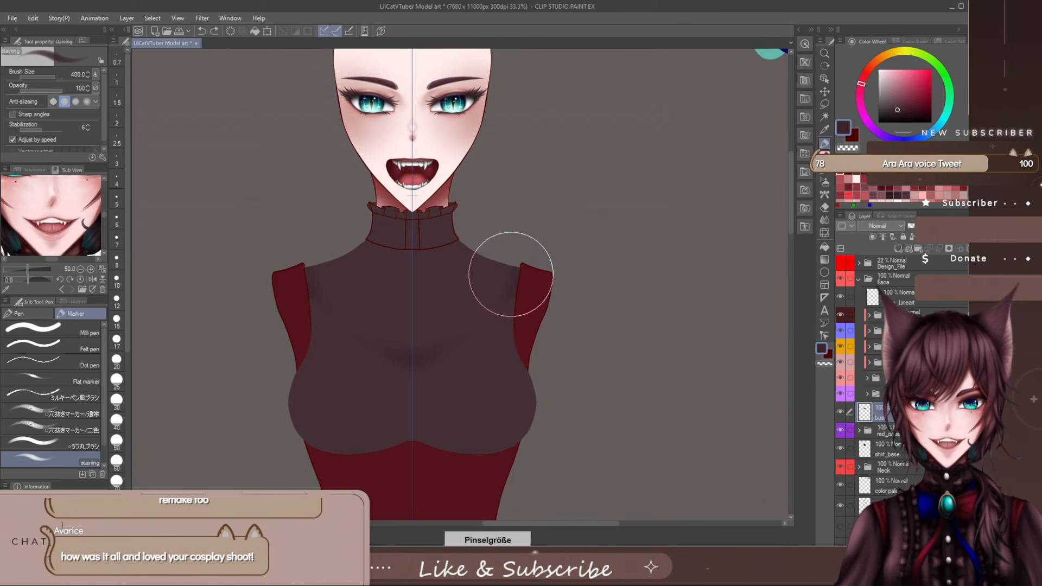
key(bracketleft)
key(bracketleft)
key(bracketleft)
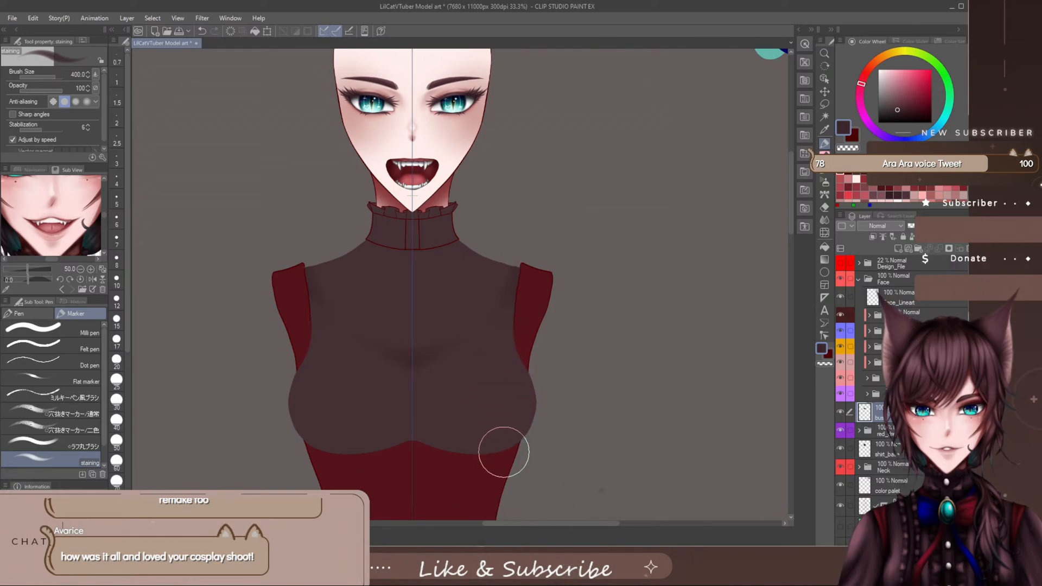
- Toggle the bust layer's visibility to compare it with the shading on shirt_base beneath
click(840, 412)
click(842, 410)
click(842, 411)
click(841, 411)
click(842, 410)
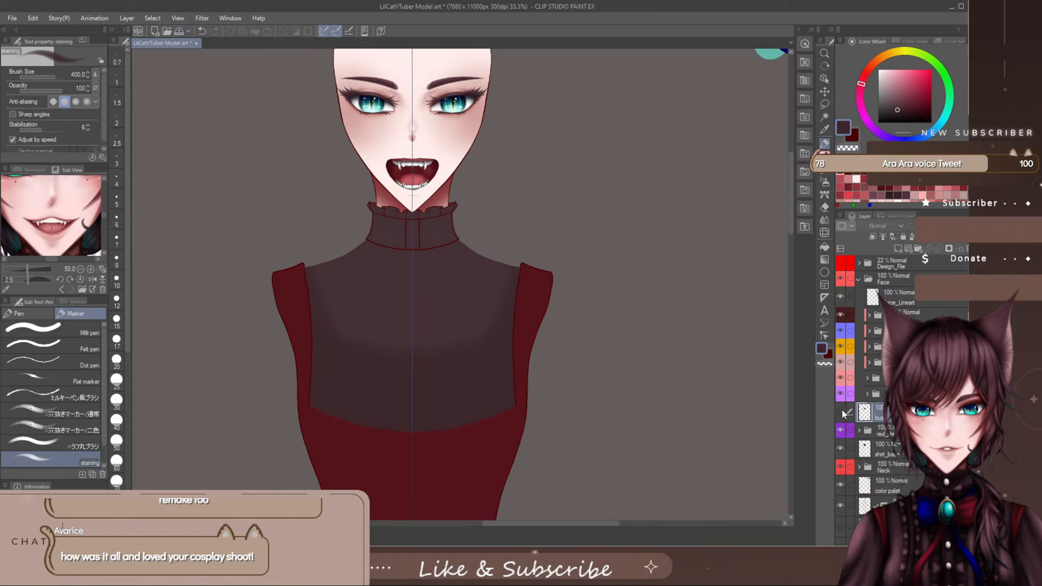
click(842, 410)
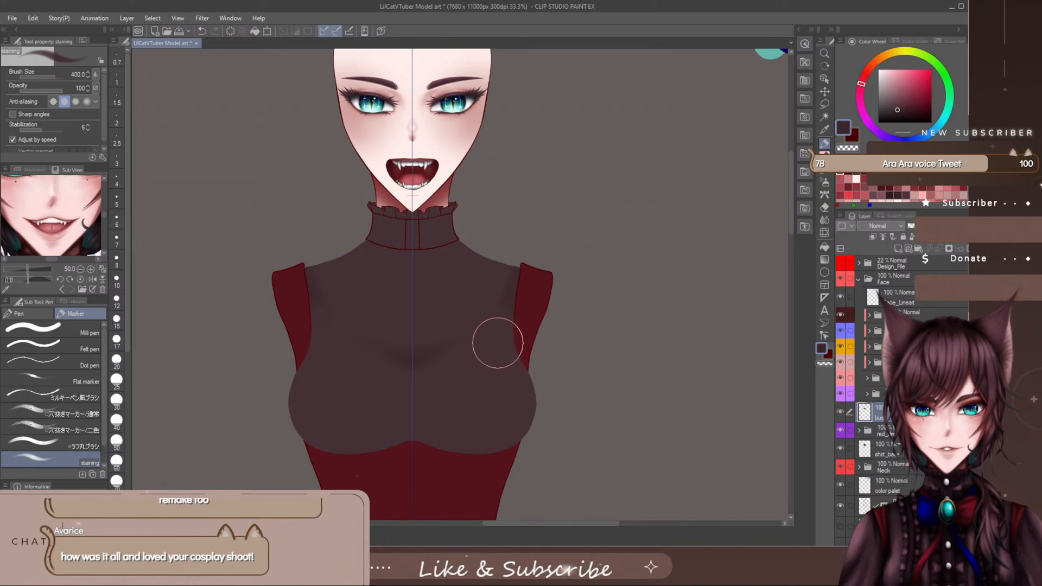
key(bracketleft)
key(bracketleft)
key(bracketleft)
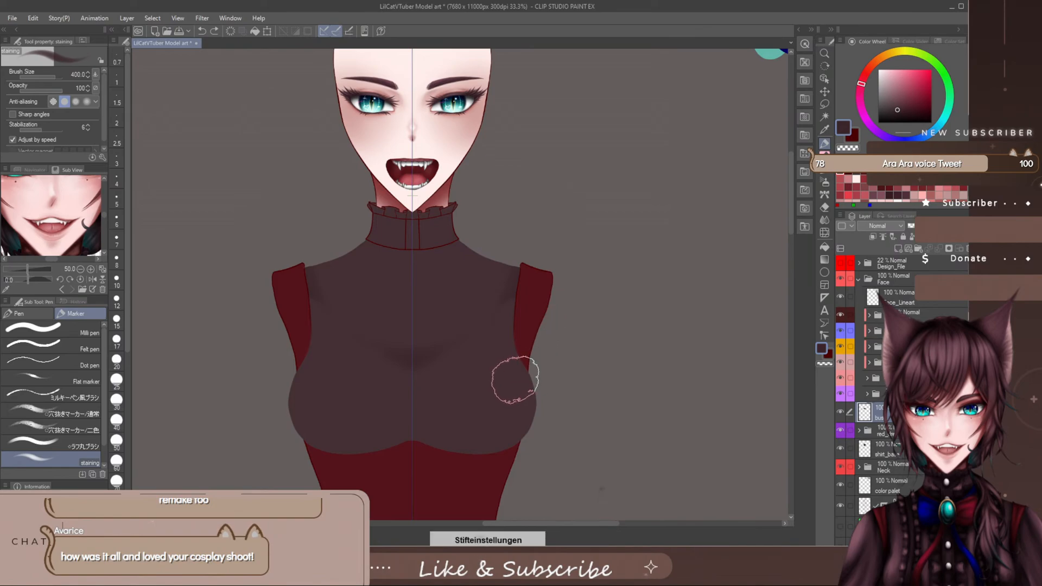
- Shade shirt_base just beneath the collar with the staining marker at brush size 400, checking against the Design_File layer
drag(488, 406, 492, 450)
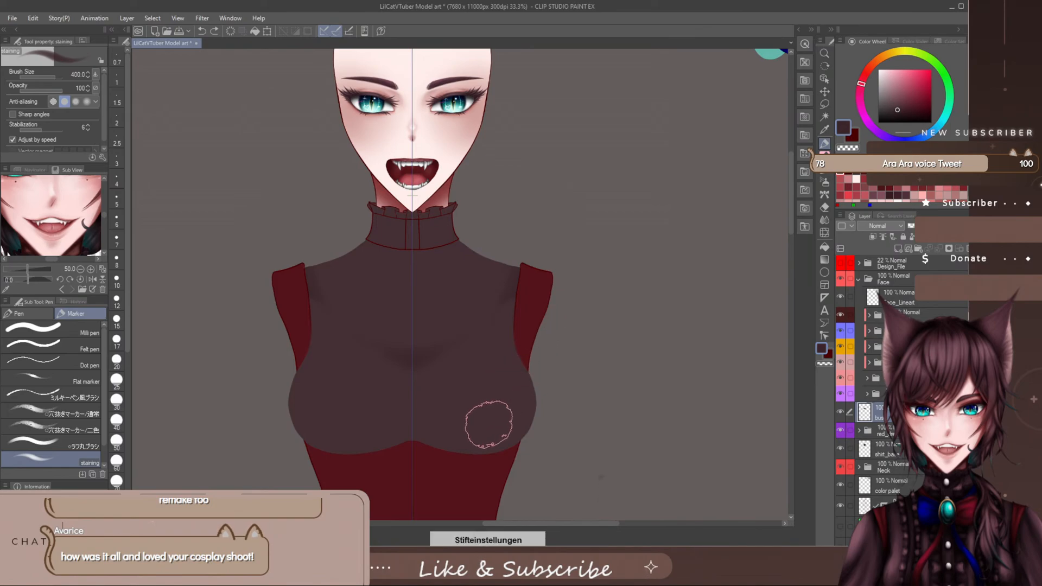
click(889, 455)
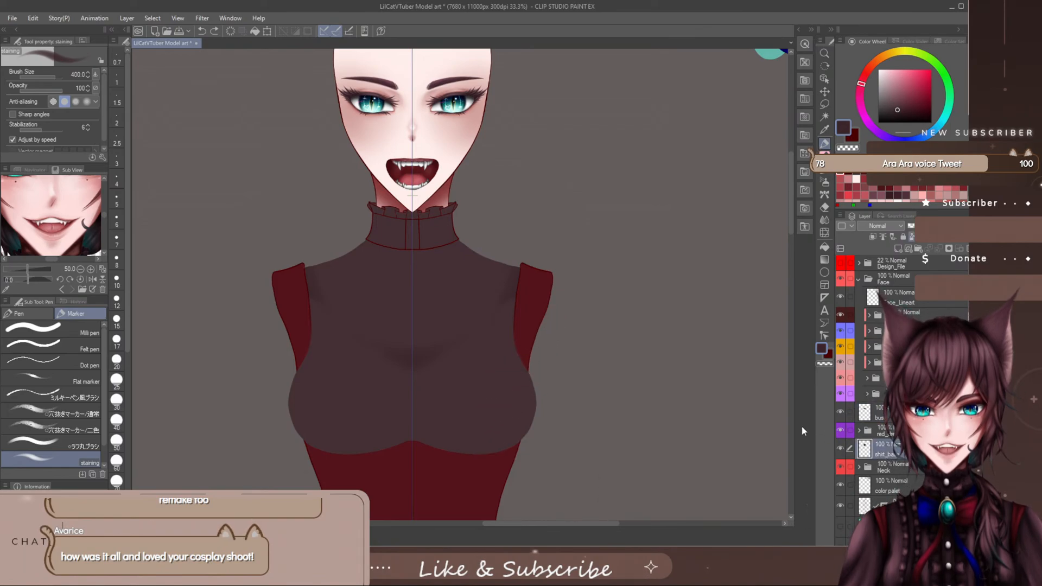
click(843, 269)
click(843, 268)
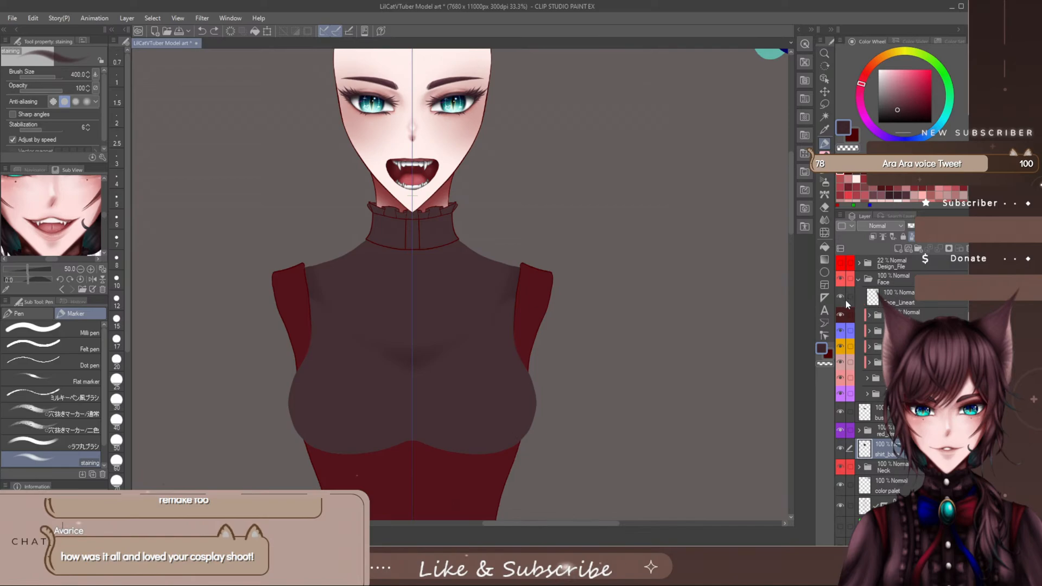
drag(399, 227, 402, 238)
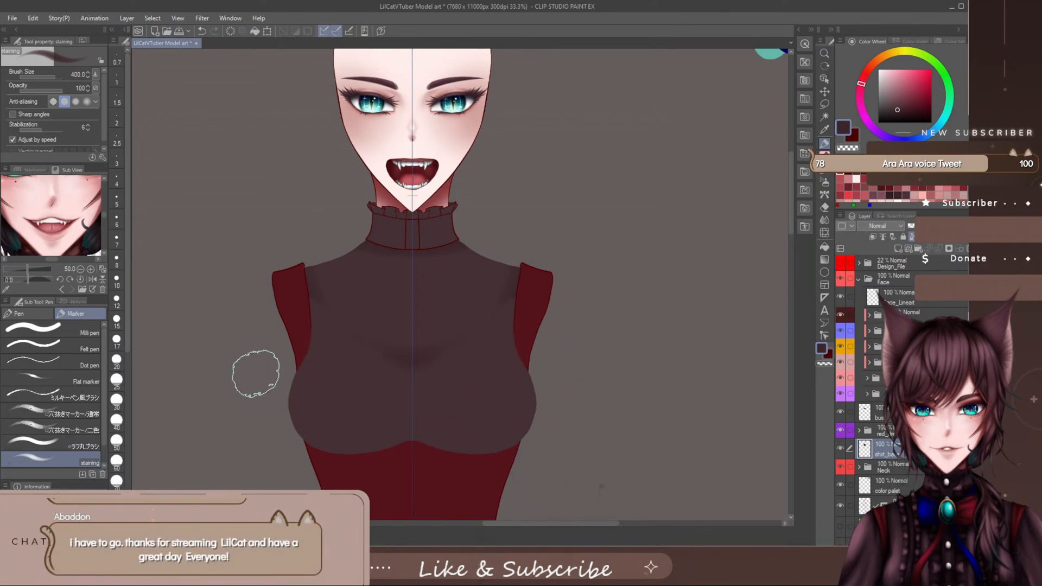
- Look through the watercolor, thick paint, India ink and pen brushes for one suited to texturing the shirt
click(825, 173)
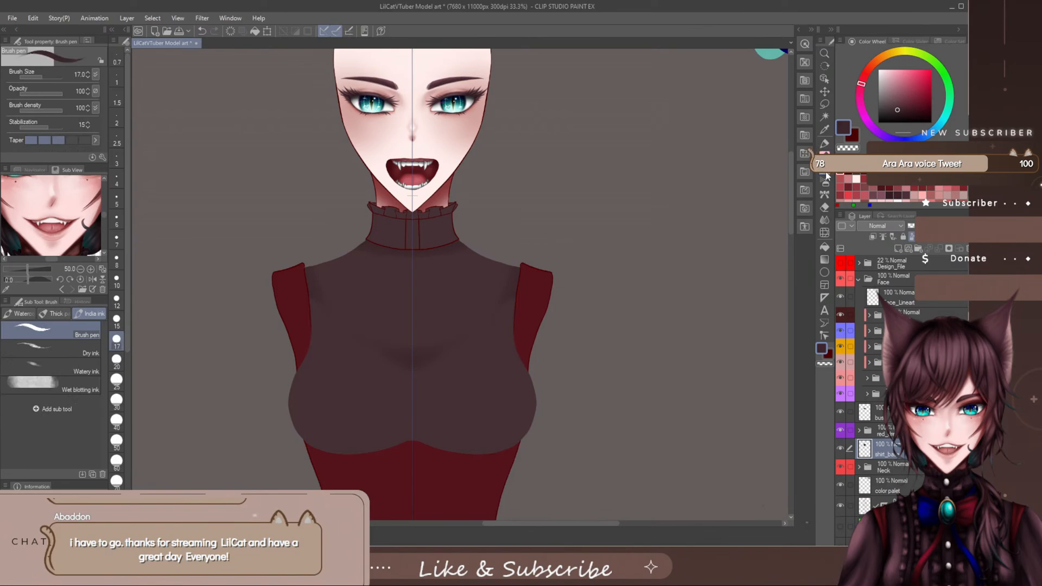
click(21, 314)
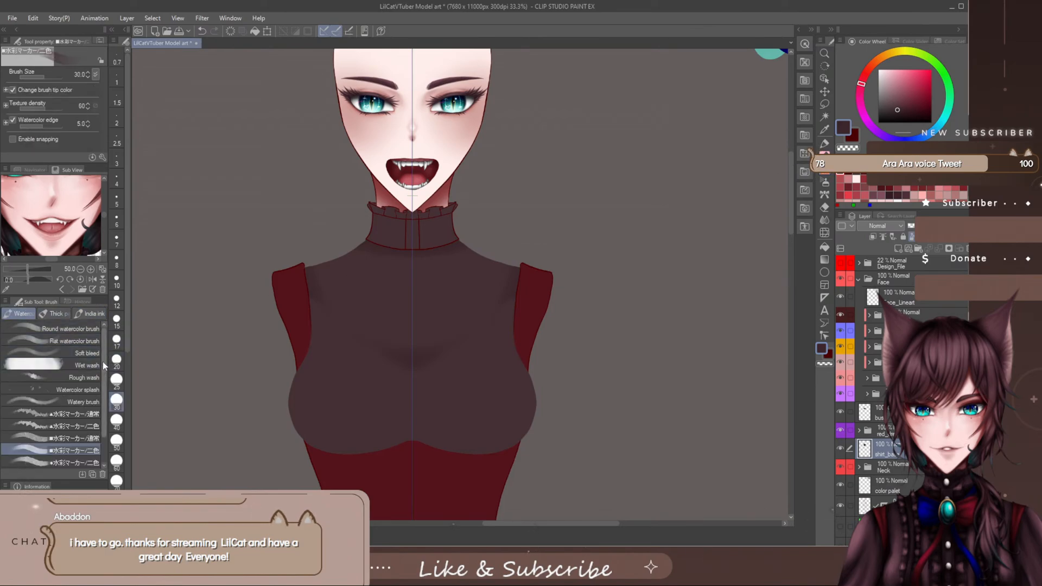
scroll(102, 374, down, 2)
scroll(99, 391, up, 2)
click(825, 144)
mouse_move(106, 356)
mouse_down()
mouse_move(97, 396)
mouse_move(90, 347)
mouse_move(99, 424)
mouse_move(110, 329)
mouse_up()
click(36, 314)
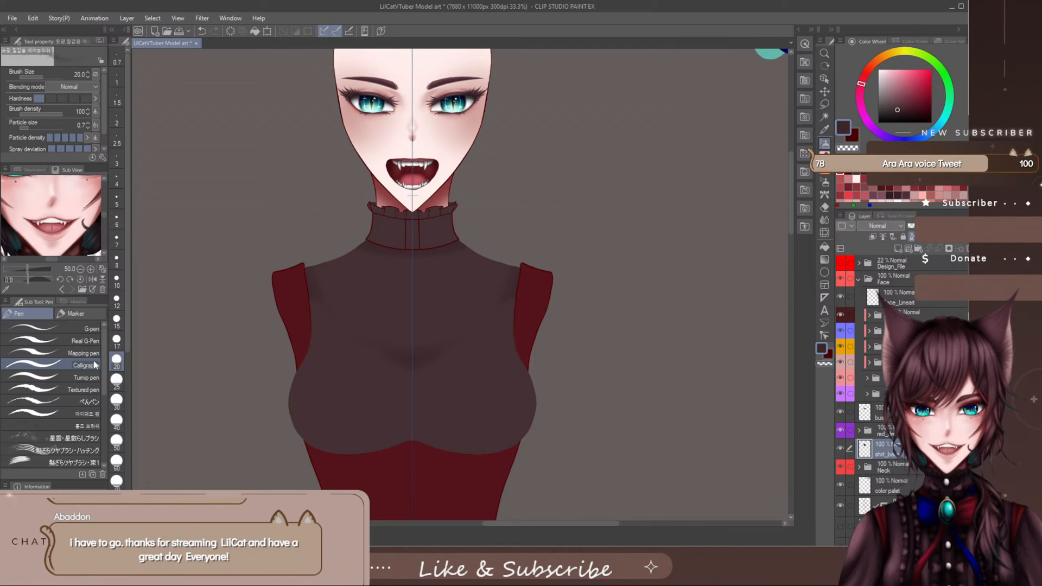
drag(103, 367, 99, 437)
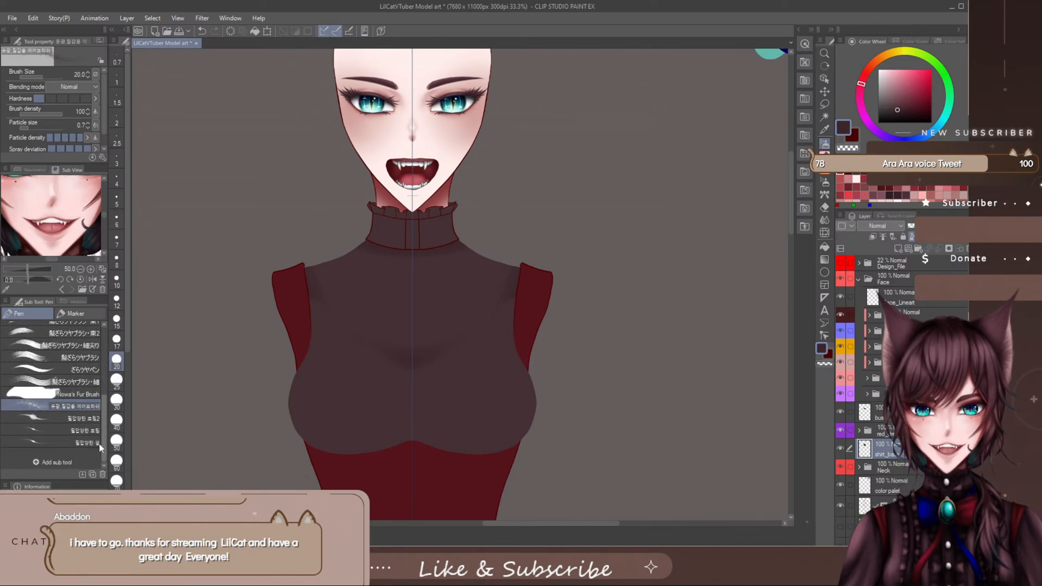
click(826, 172)
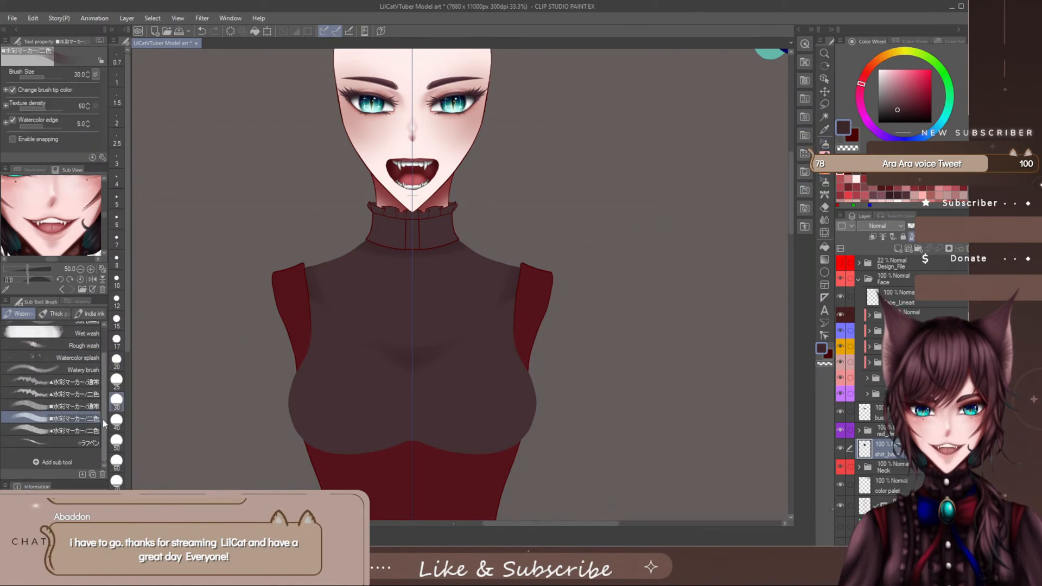
click(54, 313)
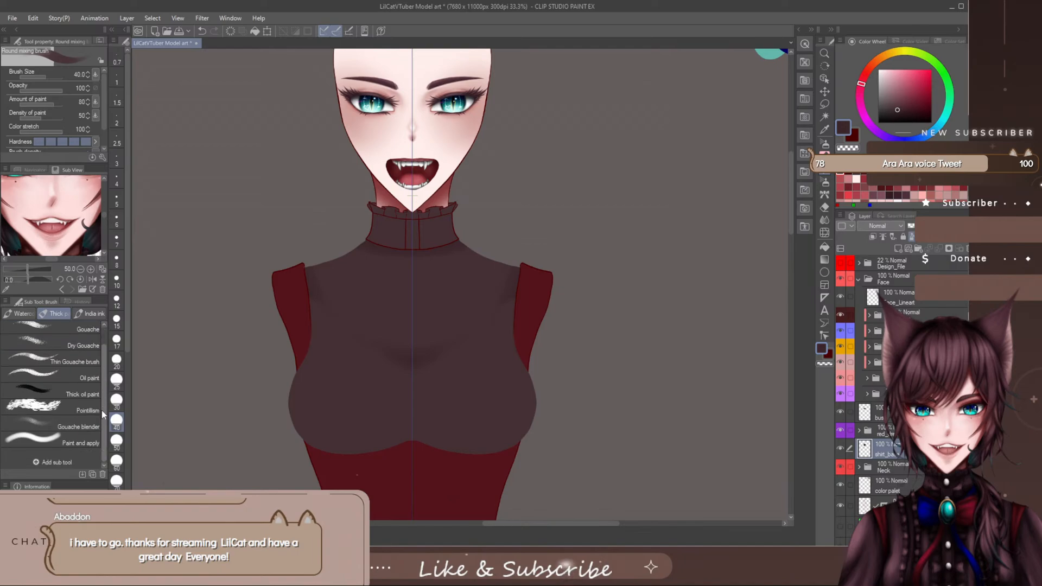
click(93, 313)
click(28, 314)
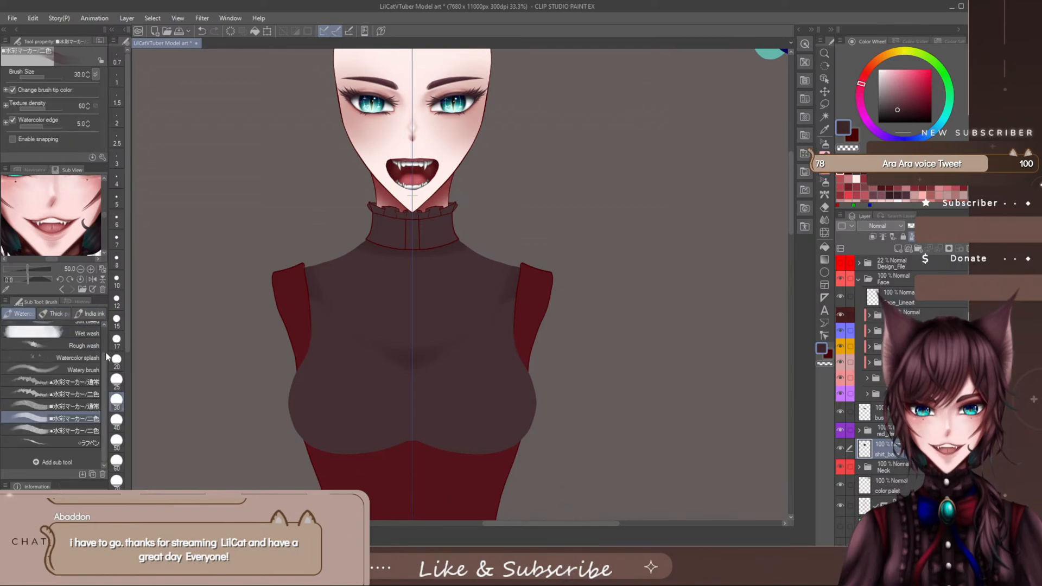
scroll(102, 347, down, 2)
- Look through the airbrush brushes and the clothing, effect, background, hatching and ruled line decoration brushes
click(823, 183)
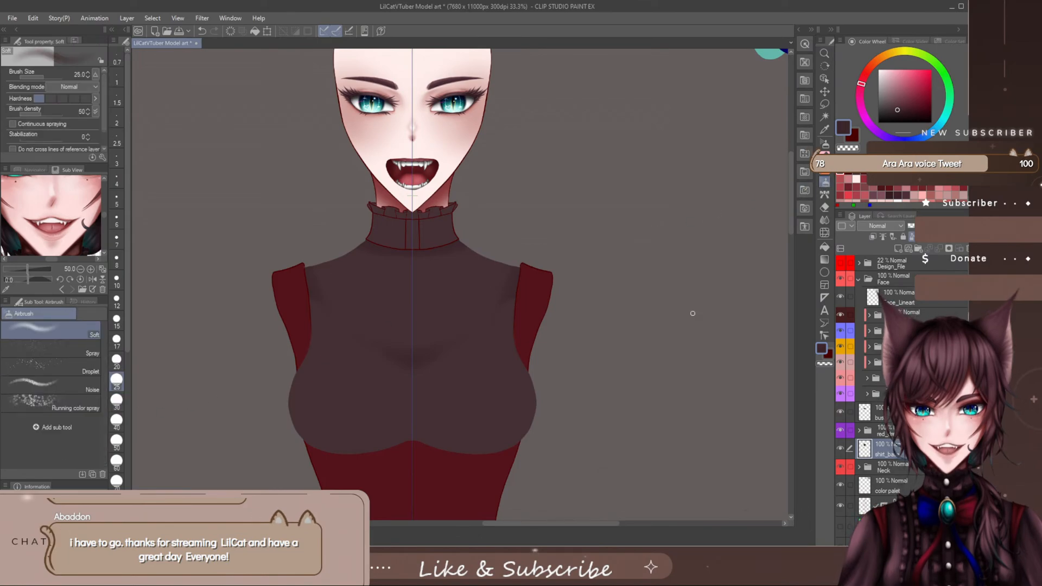
click(823, 197)
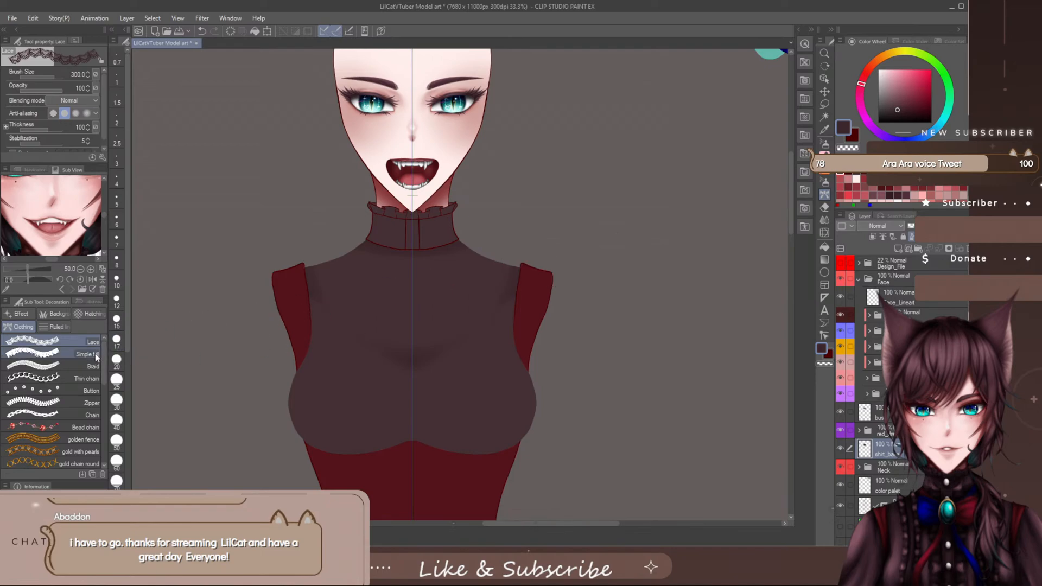
drag(102, 359, 93, 443)
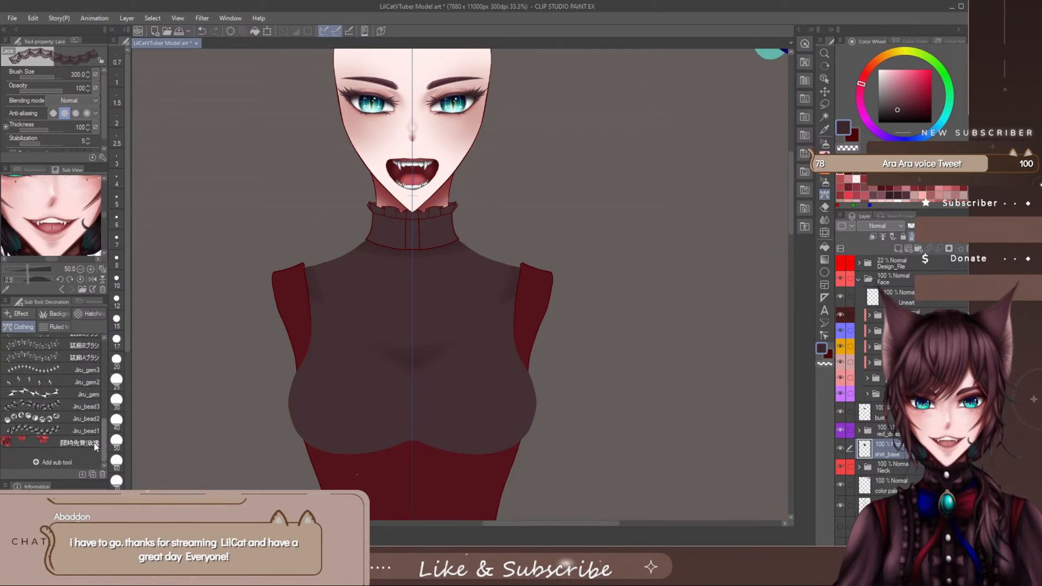
click(25, 313)
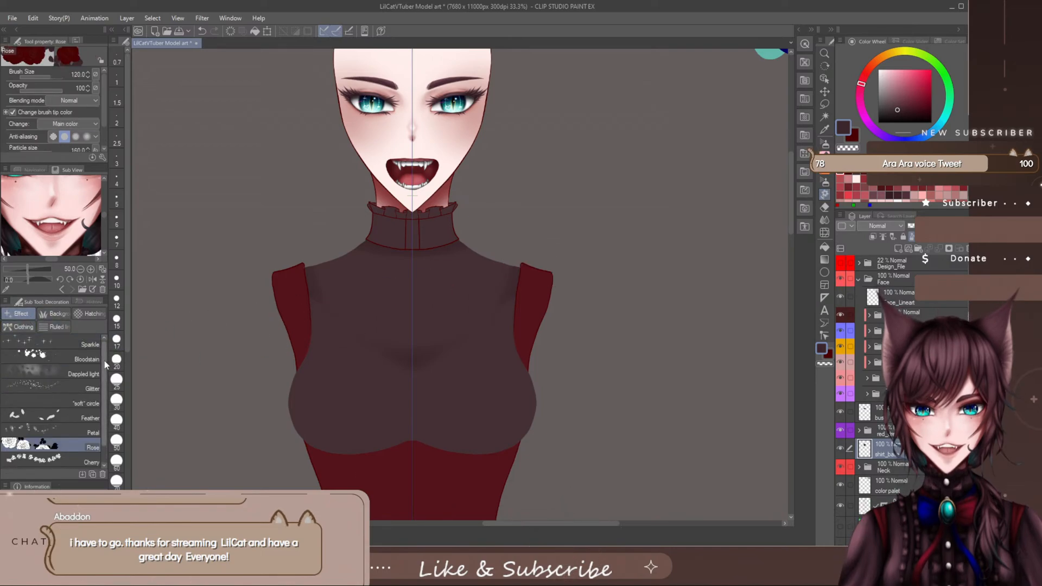
drag(105, 361, 101, 396)
click(59, 316)
click(84, 314)
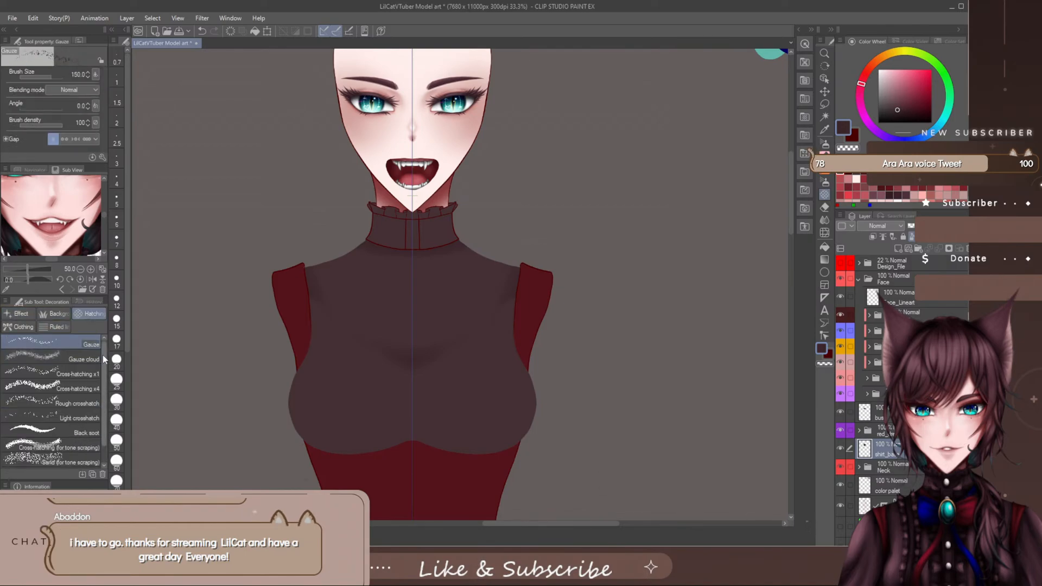
click(64, 328)
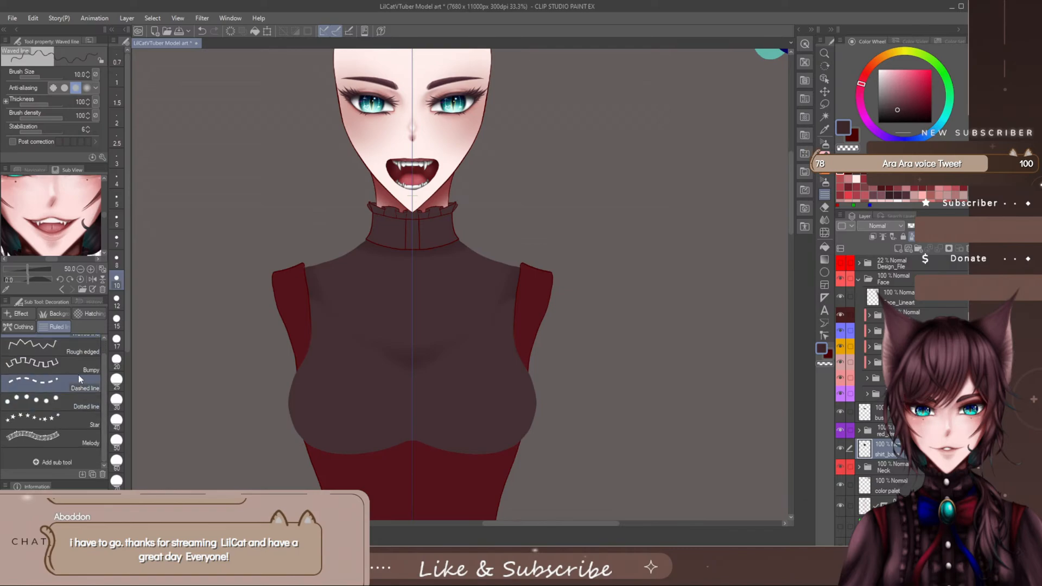
click(21, 327)
drag(103, 376, 99, 456)
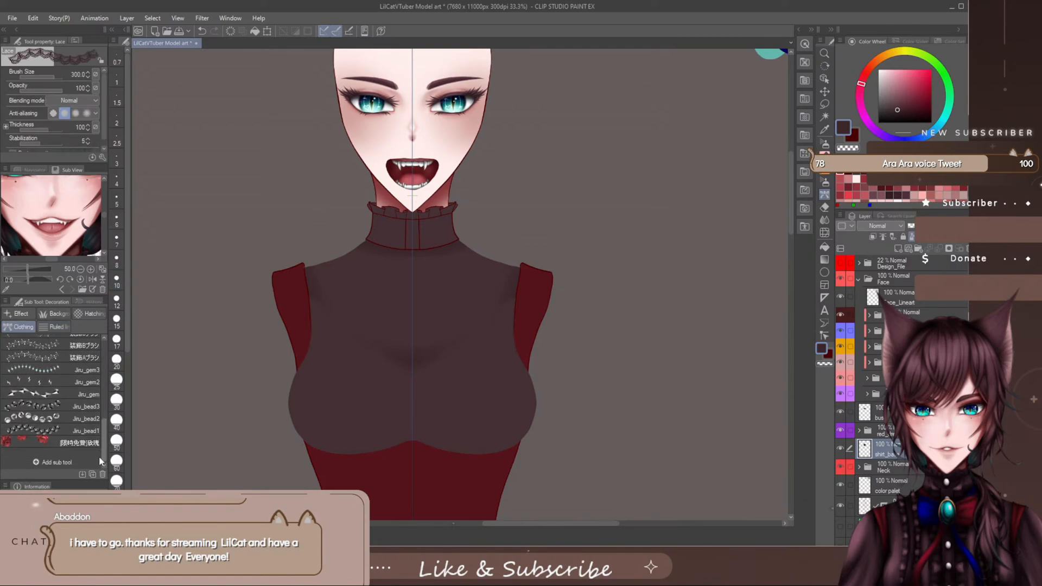
click(27, 314)
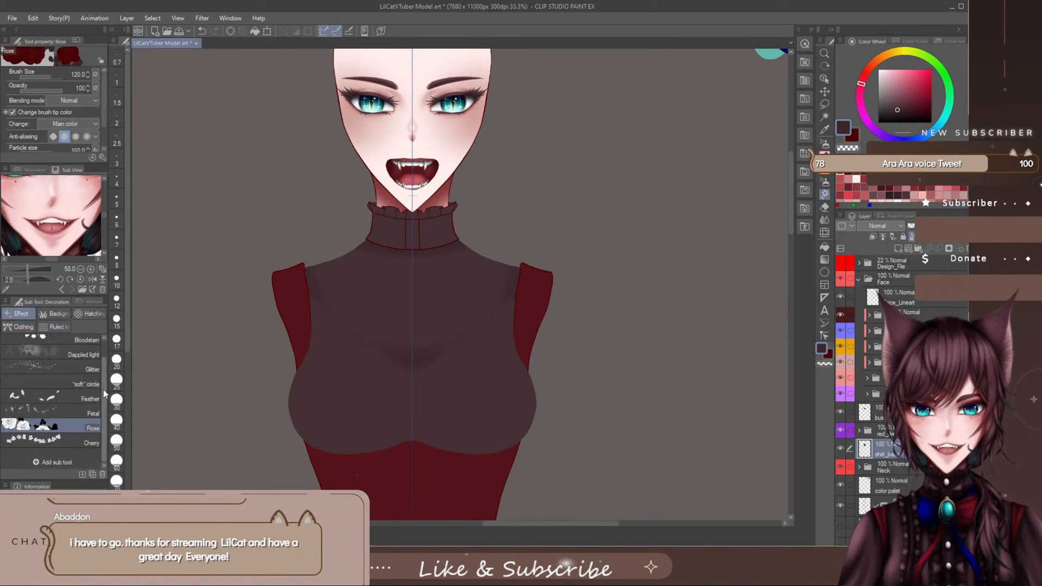
drag(103, 390, 104, 379)
- Try the ■水彩マーカー/二色 watercolor brush on the chest of shirt_base at sizes 30 and 150, undoing each test
click(825, 179)
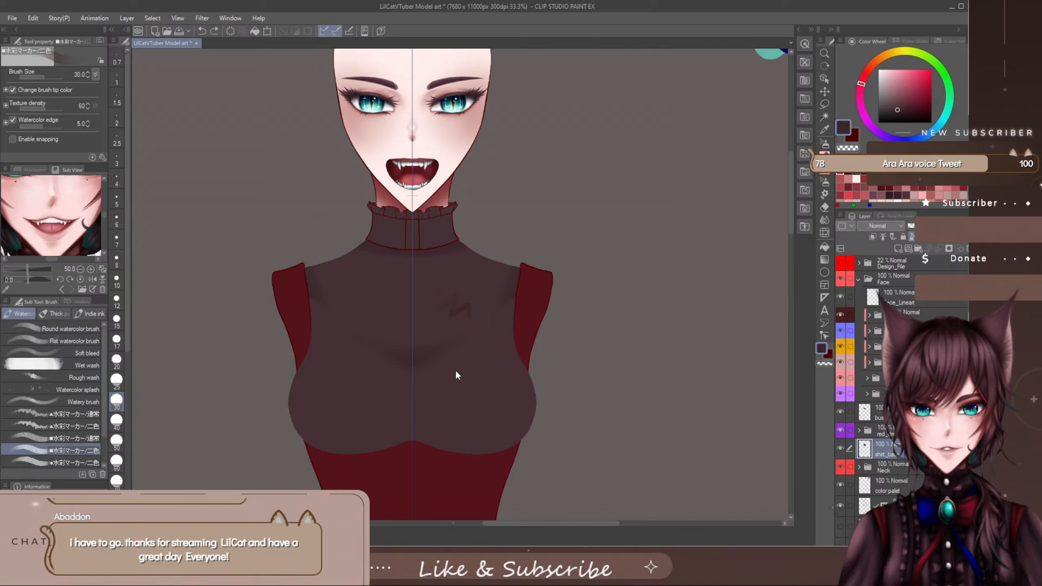
key(ctrl+z)
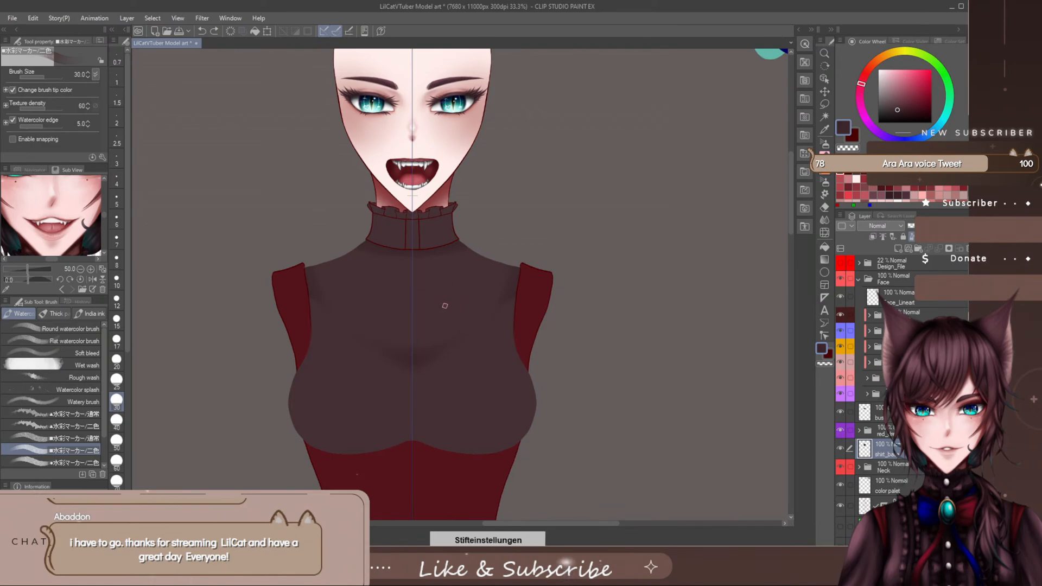
key(bracketright)
key(bracketright)
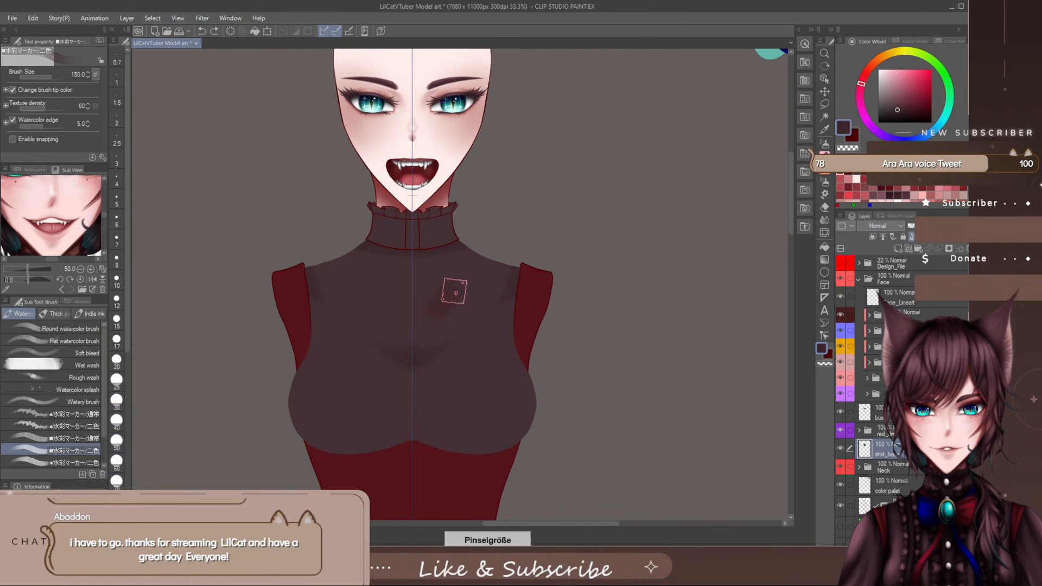
drag(454, 292, 462, 307)
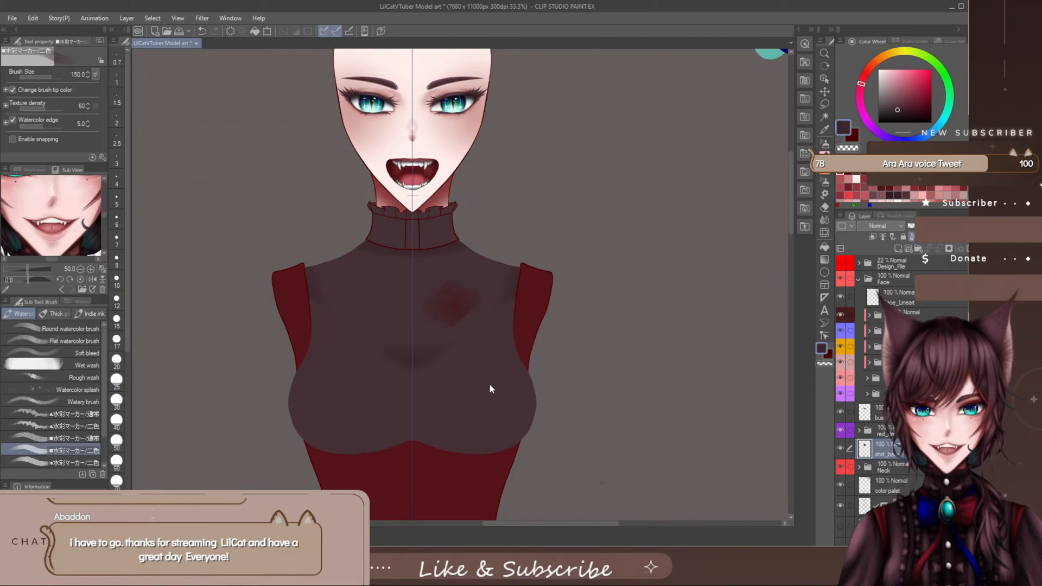
key(ctrl+z)
- Try the ■水彩マーカー/通常 watercolor brush on the chest of shirt_base, starting at size 30 and enlarging it to 170
click(74, 438)
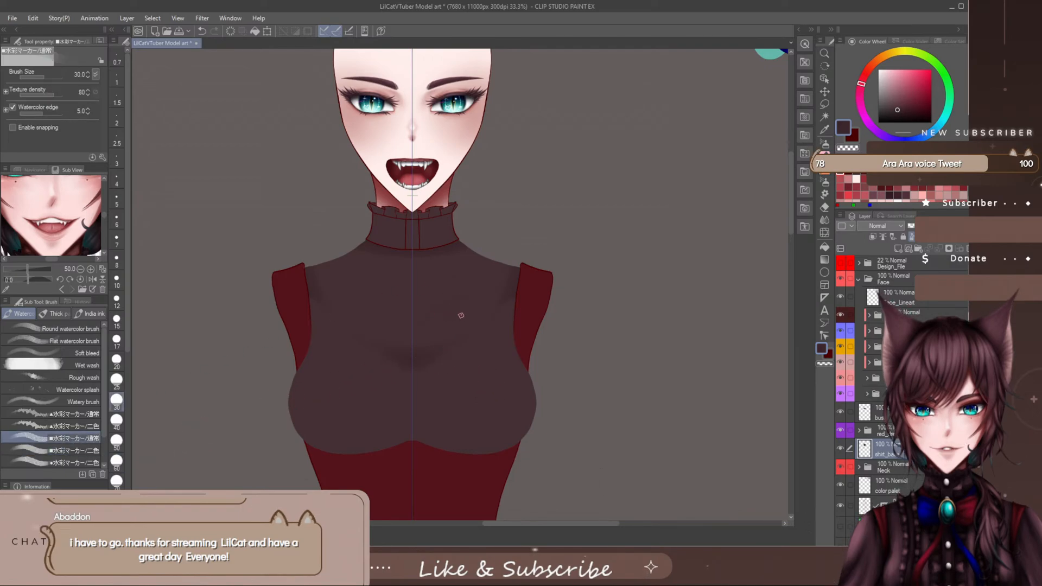
key(ctrl+z)
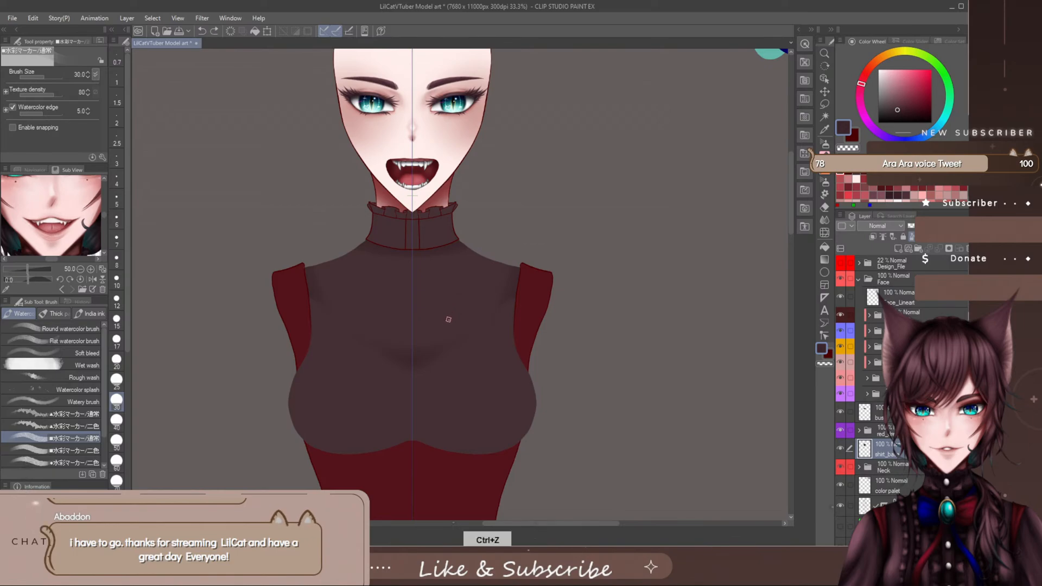
key(bracketright)
key(bracketright)
key(bracketright)
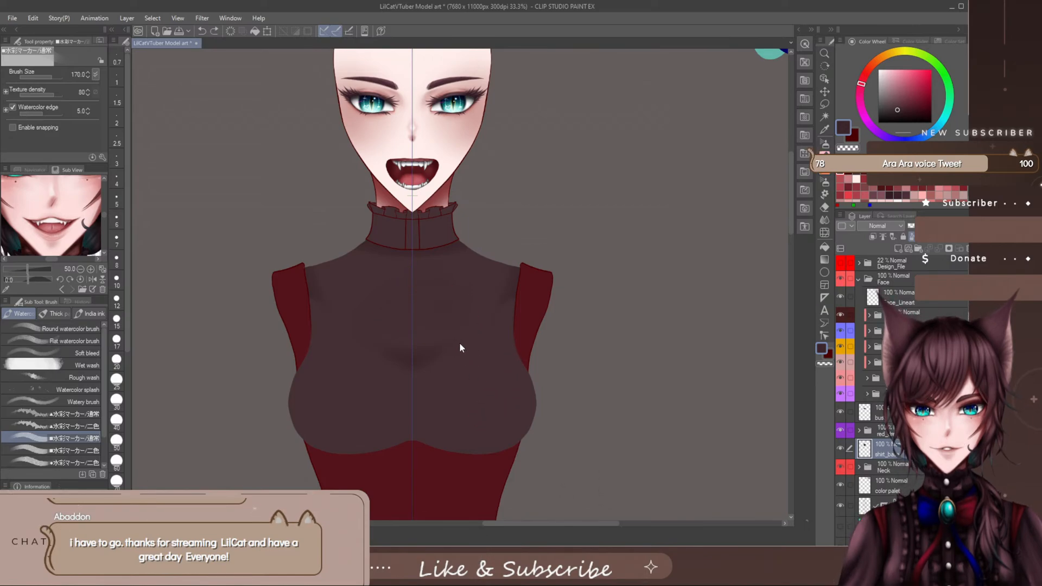
- Try a looping stroke on the chest with the ●水彩マーカー/二色 watercolor brush at size 30, and undo it
click(95, 462)
drag(390, 327, 437, 297)
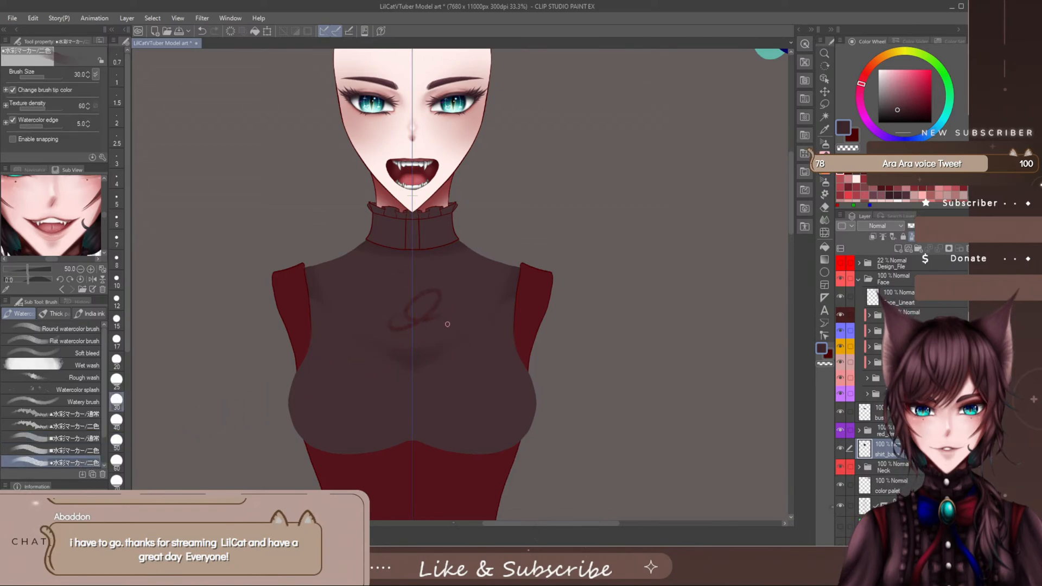
key(ctrl+z)
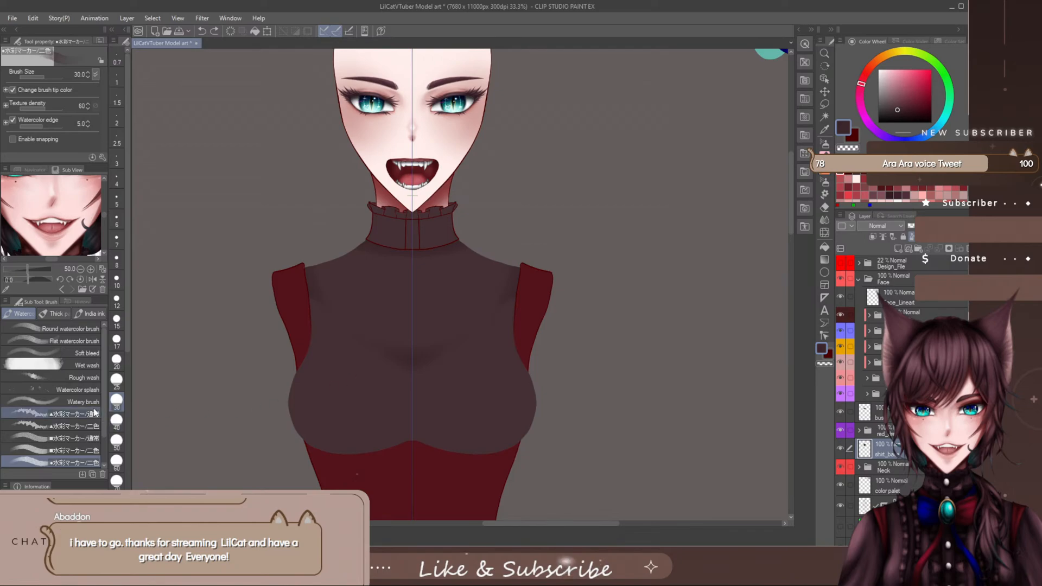
- Try the ラフペン brush on the chest of shirt_base, enlarging it to sizes 40 and 200, and undo the strokes
scroll(100, 385, down, 2)
click(87, 442)
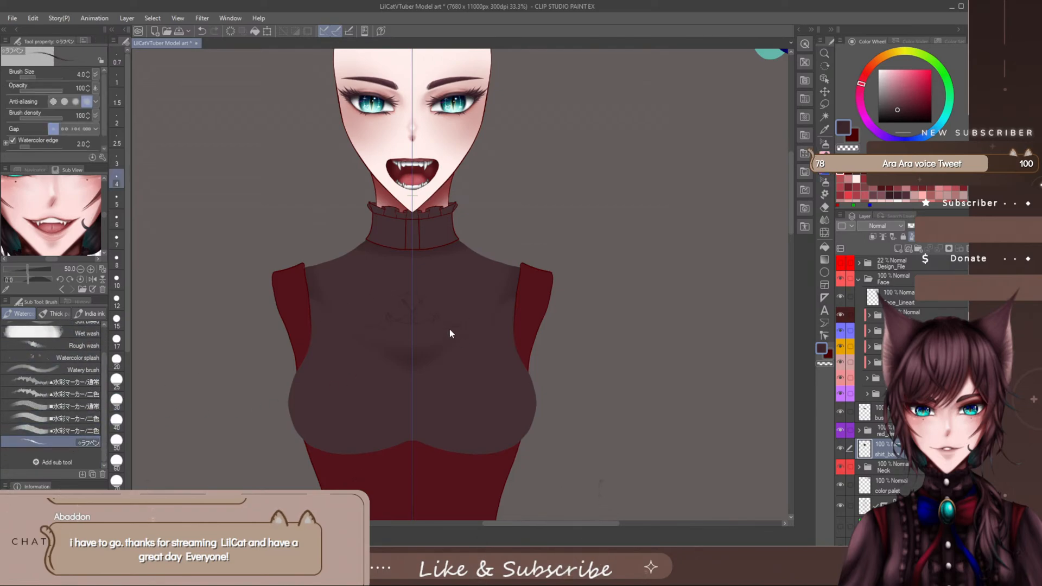
key(bracketright)
key(bracketright)
key(bracketright)
key(bracketright)
key(bracketright)
key(bracketright)
key(bracketright)
key(bracketright)
key(bracketright)
key(bracketright)
key(bracketright)
key(bracketright)
key(bracketright)
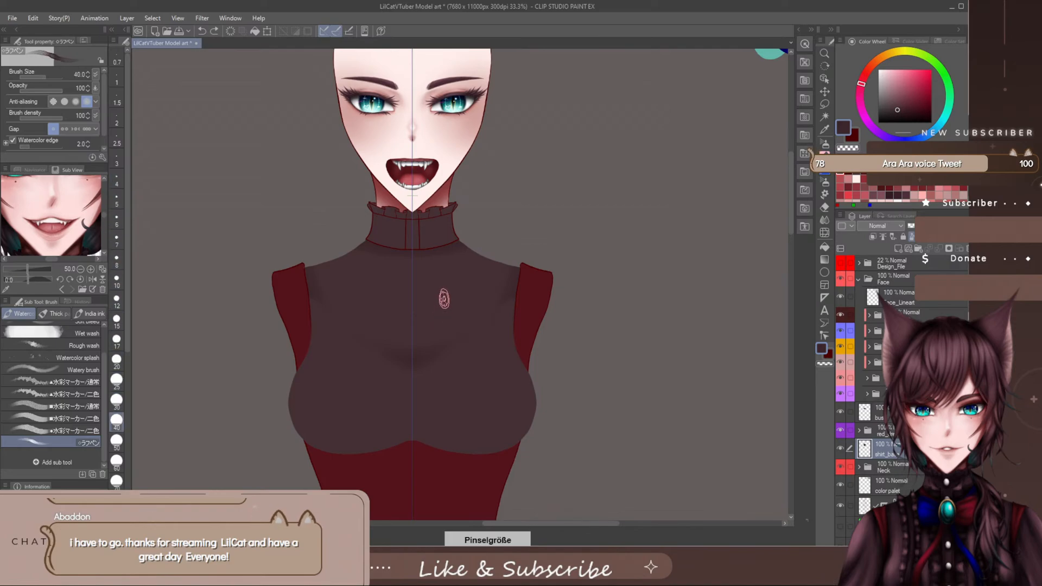
mouse_move(444, 299)
mouse_down()
mouse_move(424, 315)
mouse_move(434, 294)
mouse_up()
key(bracketright)
key(bracketright)
key(bracketright)
key(bracketright)
key(bracketright)
key(bracketright)
key(bracketright)
key(bracketright)
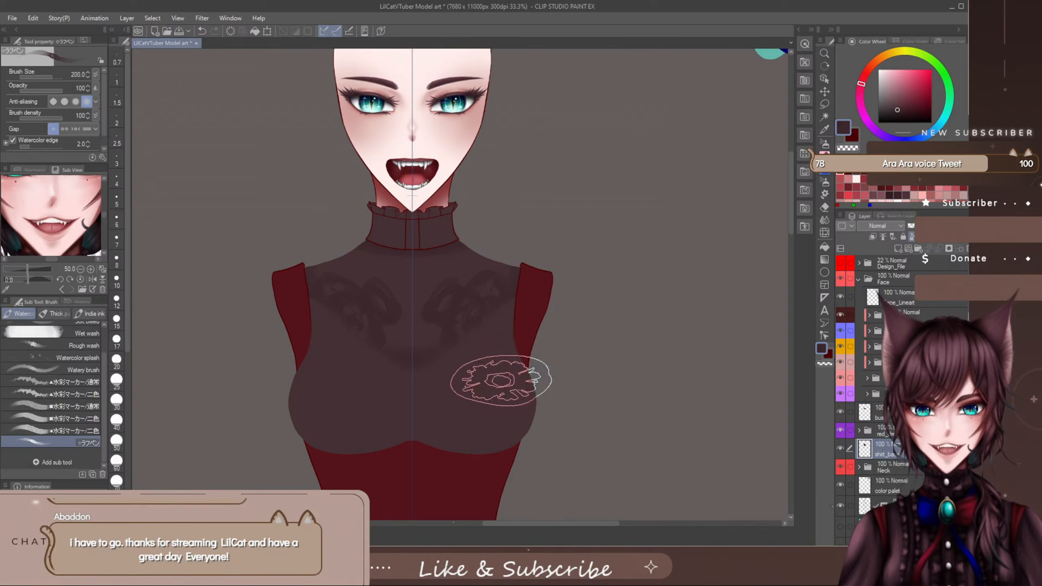
key(ctrl+z)
key(ctrl+z)
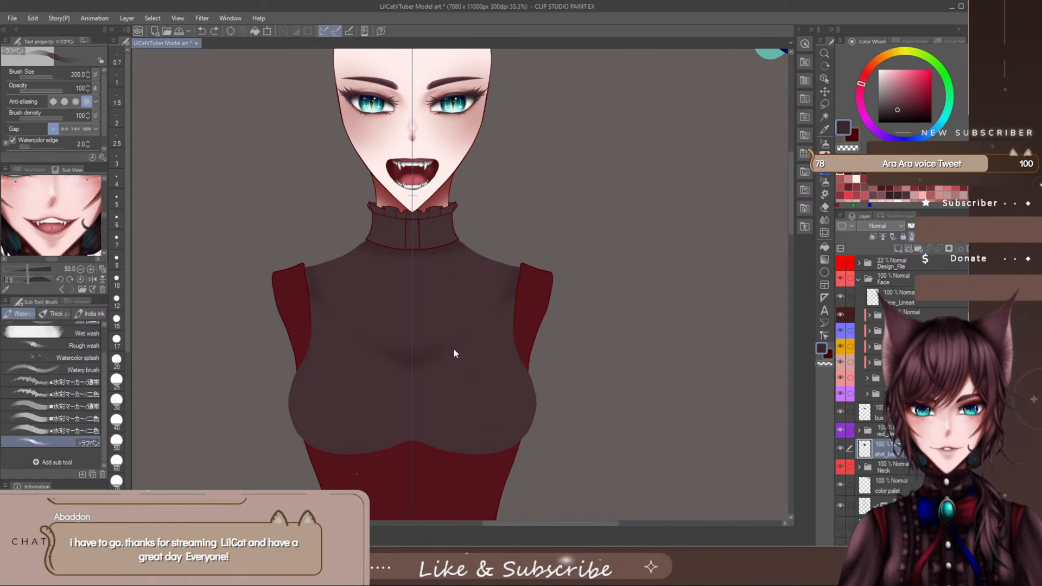
- Try the Watery brush at size 120 on the chest and shoulders of shirt_base, undoing each test stroke
click(83, 369)
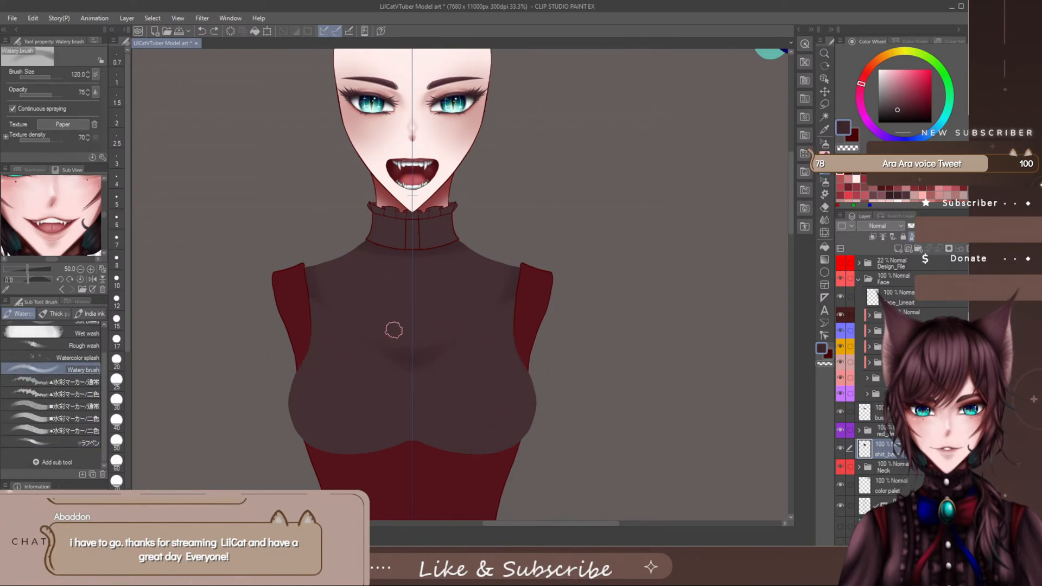
mouse_move(391, 328)
mouse_down()
mouse_move(378, 351)
mouse_move(396, 337)
mouse_up()
mouse_move(456, 354)
mouse_down()
mouse_move(459, 299)
mouse_move(468, 349)
mouse_up()
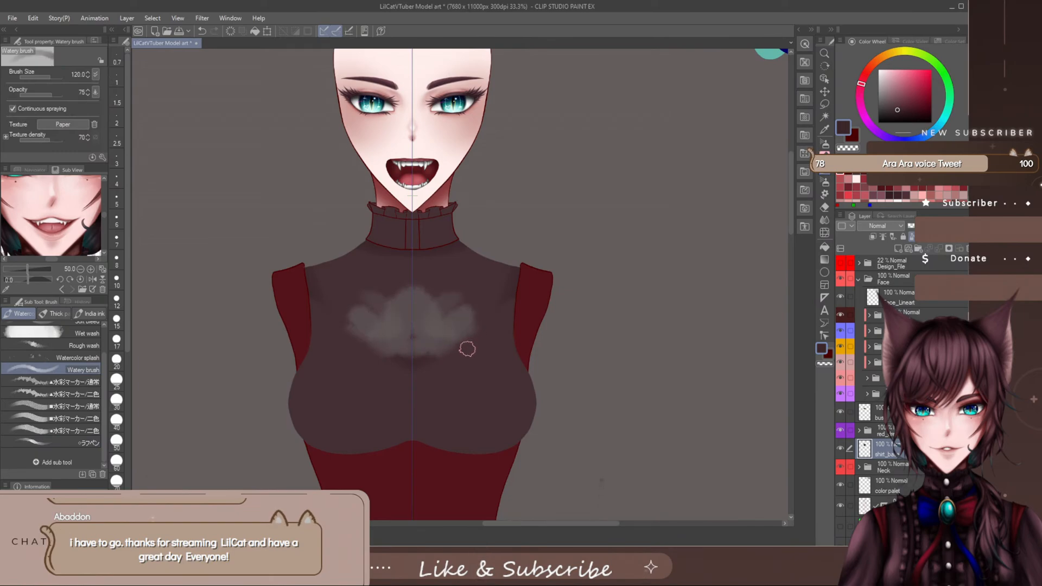
key(ctrl+z)
key(ctrl+z)
mouse_move(416, 272)
mouse_down()
mouse_move(420, 298)
mouse_move(442, 312)
mouse_up()
key(ctrl+z)
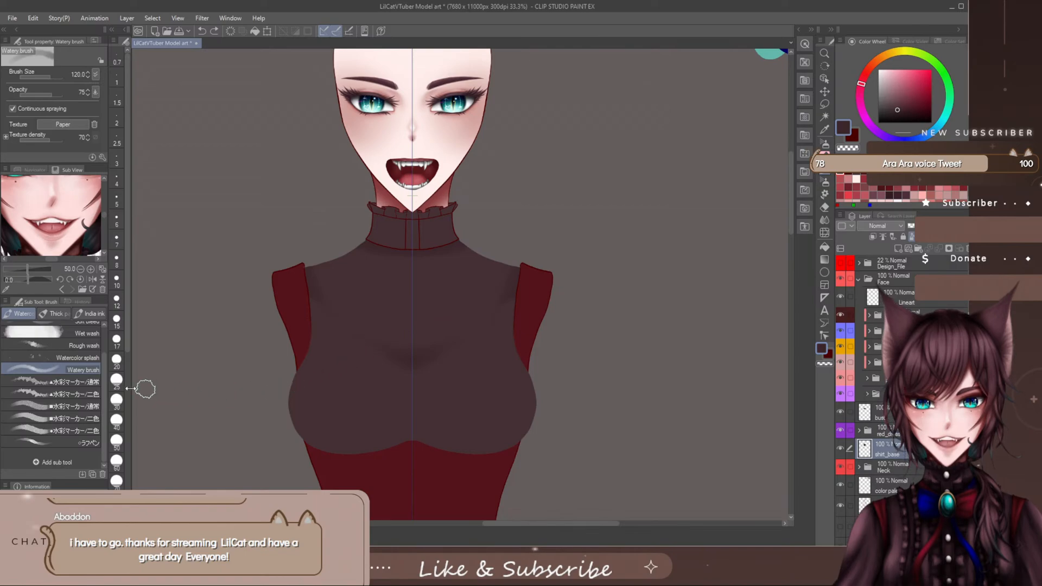
scroll(106, 383, up, 1)
mouse_move(379, 269)
mouse_down()
mouse_move(415, 304)
mouse_move(452, 285)
mouse_move(418, 318)
mouse_up()
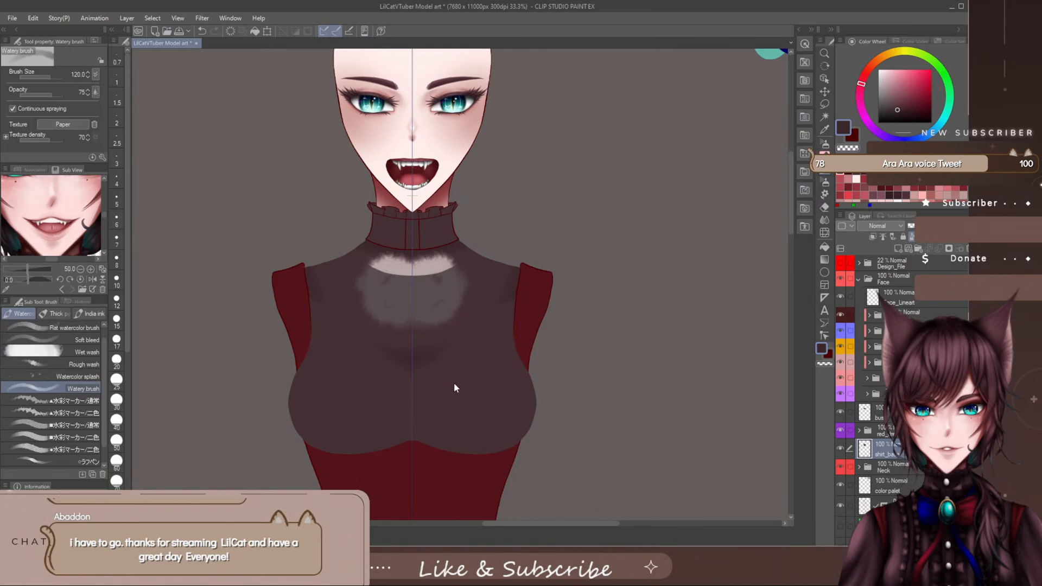
key(ctrl+z)
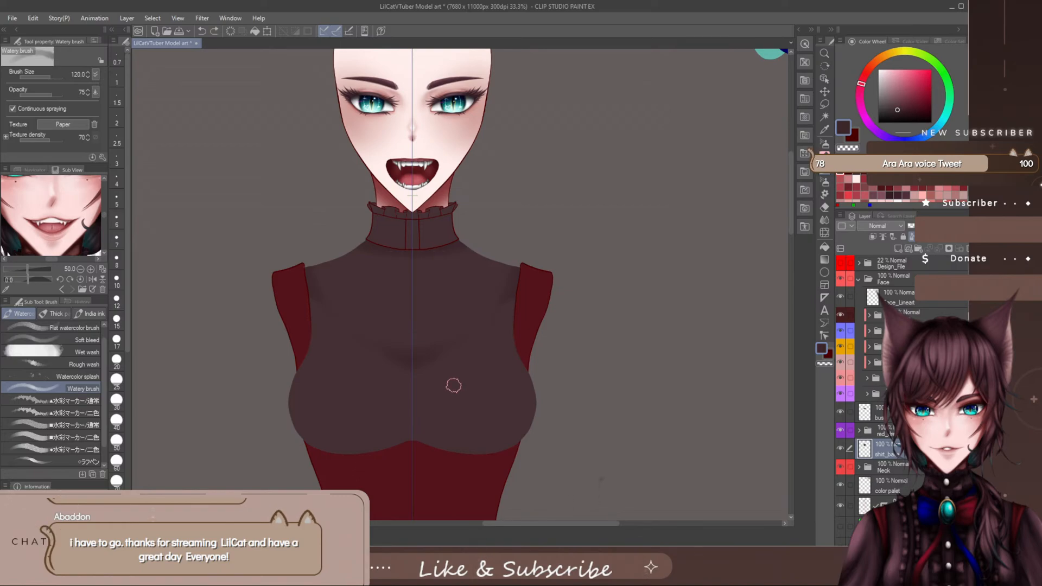
mouse_move(434, 315)
mouse_down()
mouse_move(437, 258)
mouse_move(439, 303)
mouse_move(395, 265)
mouse_move(336, 288)
mouse_move(361, 257)
mouse_move(350, 305)
mouse_move(381, 253)
mouse_move(351, 251)
mouse_up()
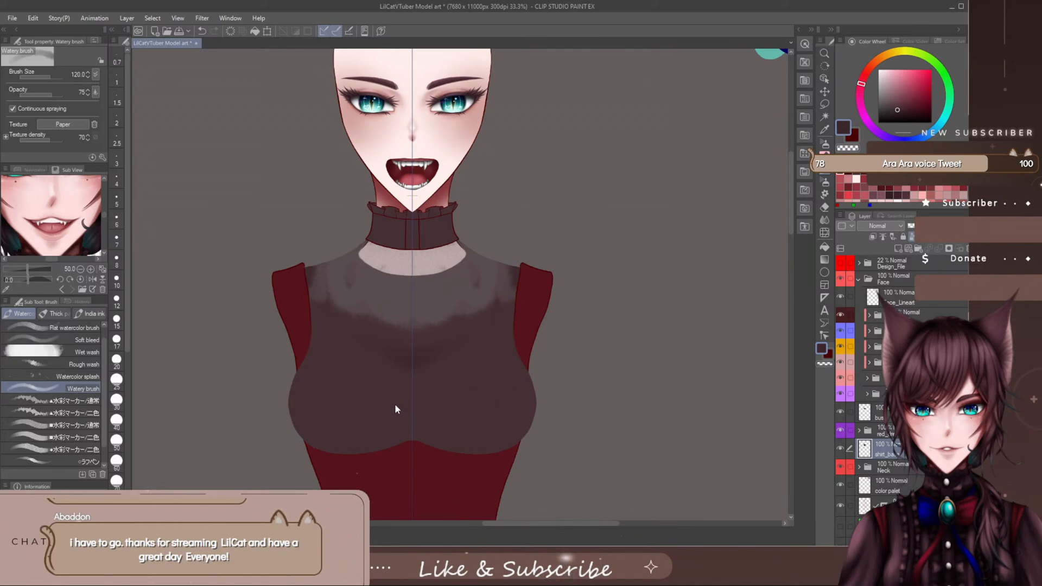
key(ctrl+z)
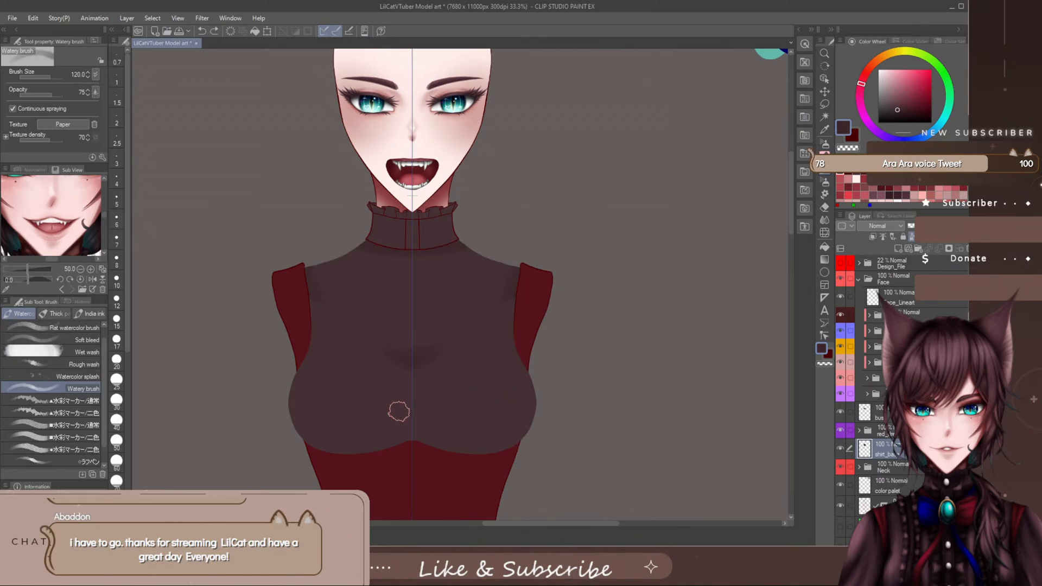
- Try the Watercolor splash brush at size 300 across the chest of shirt_base, and undo it
scroll(103, 380, up, 1)
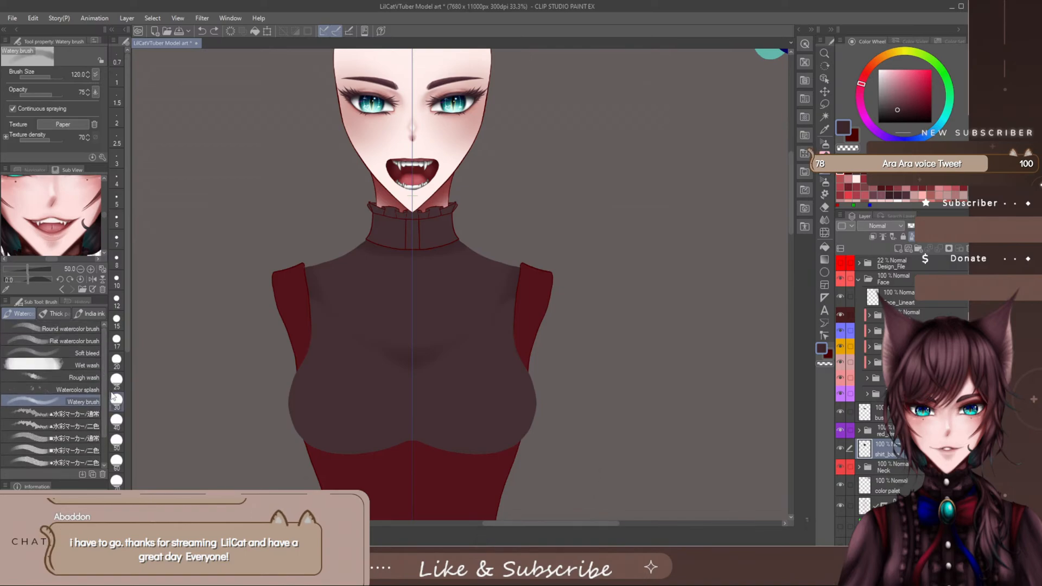
click(82, 390)
mouse_move(358, 304)
mouse_down()
mouse_move(371, 329)
mouse_move(447, 293)
mouse_move(473, 316)
mouse_up()
key(ctrl+z)
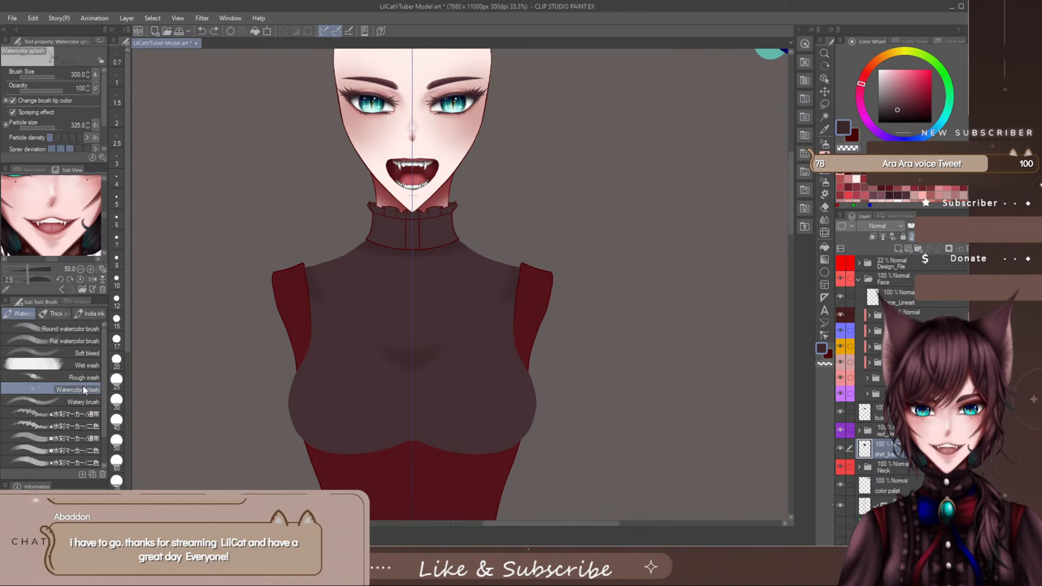
- Try the Soft bleed brush at size 120 on the chest of shirt_base, and undo the strokes
click(70, 352)
drag(373, 300, 380, 331)
drag(447, 304, 389, 309)
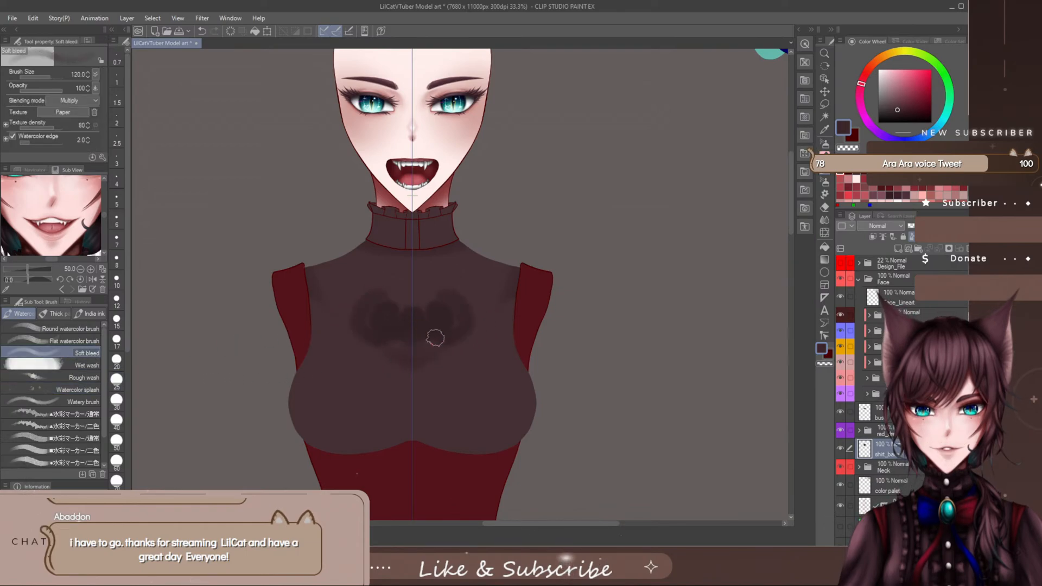
key(ctrl+z)
key(ctrl+z)
- Try the Round watercolor brush at size 80 on the chest of shirt_base, and undo it
click(81, 329)
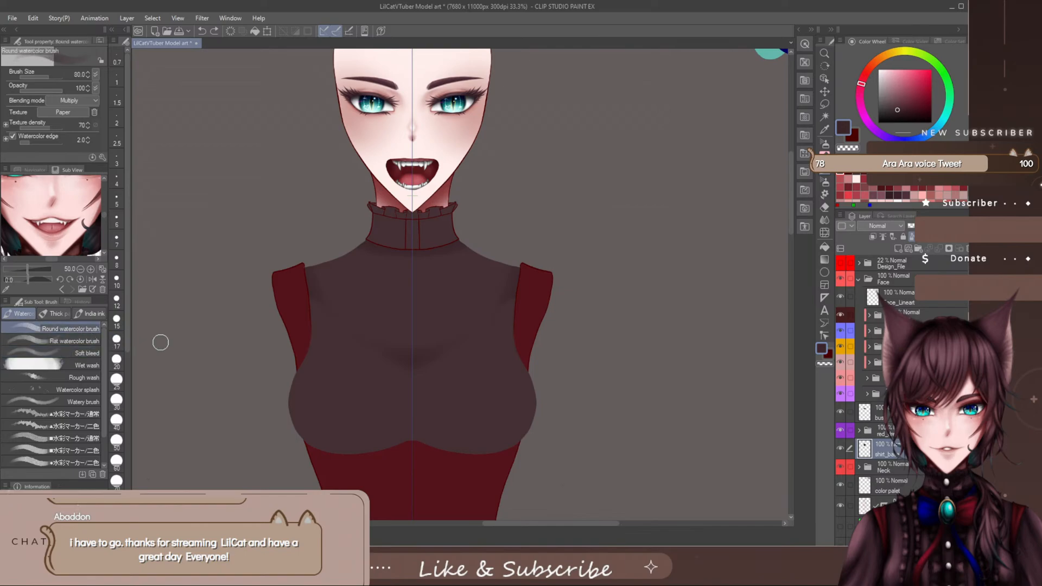
drag(361, 304, 412, 302)
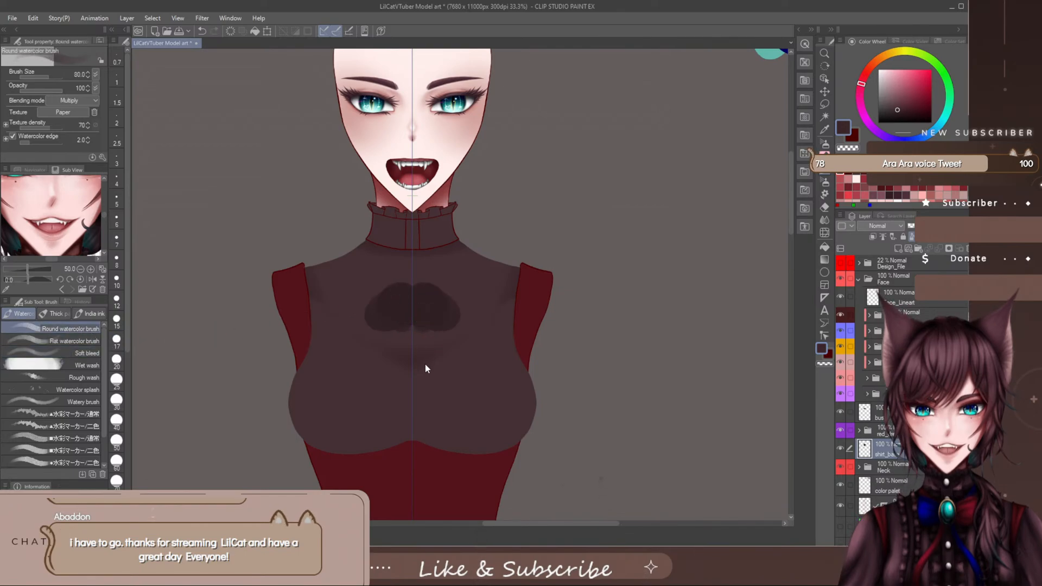
key(ctrl+z)
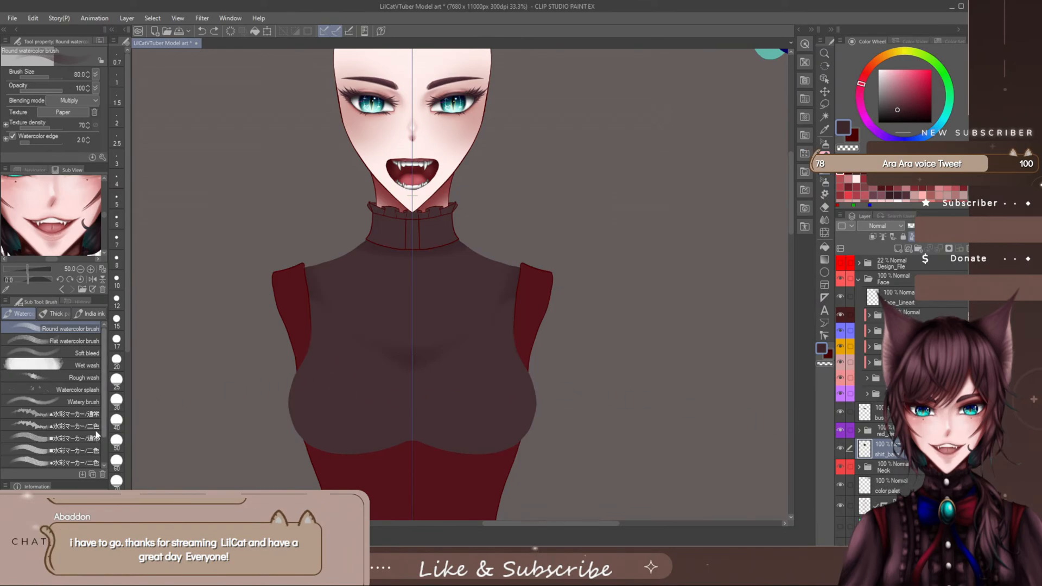
- Add the downloaded brushes ☆エフェクト, waterbrush j and ぐりぐり水彩ぼかし to the watercolor brush group
scroll(102, 428, down, 2)
click(55, 463)
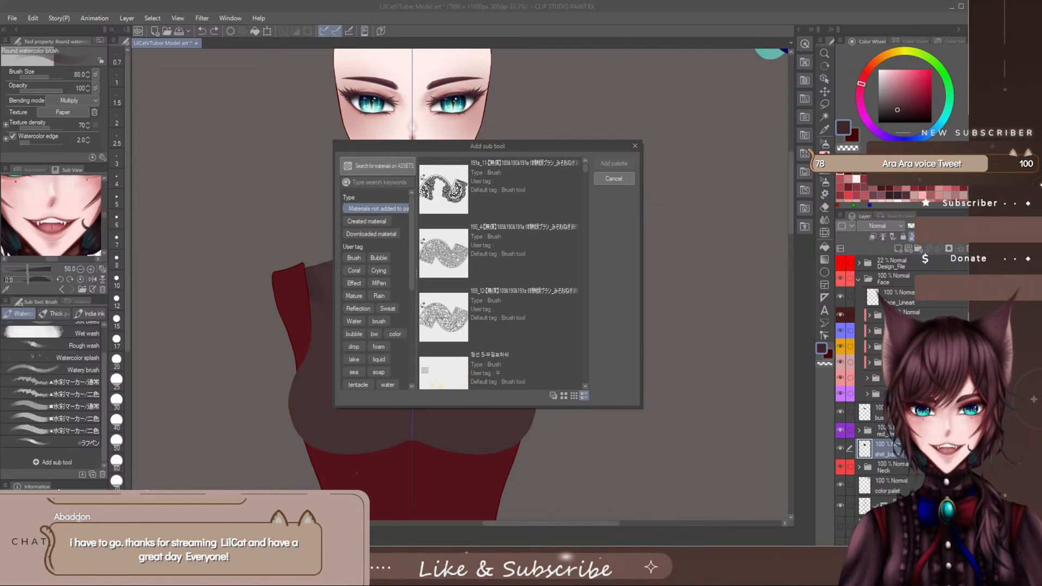
drag(588, 168, 580, 257)
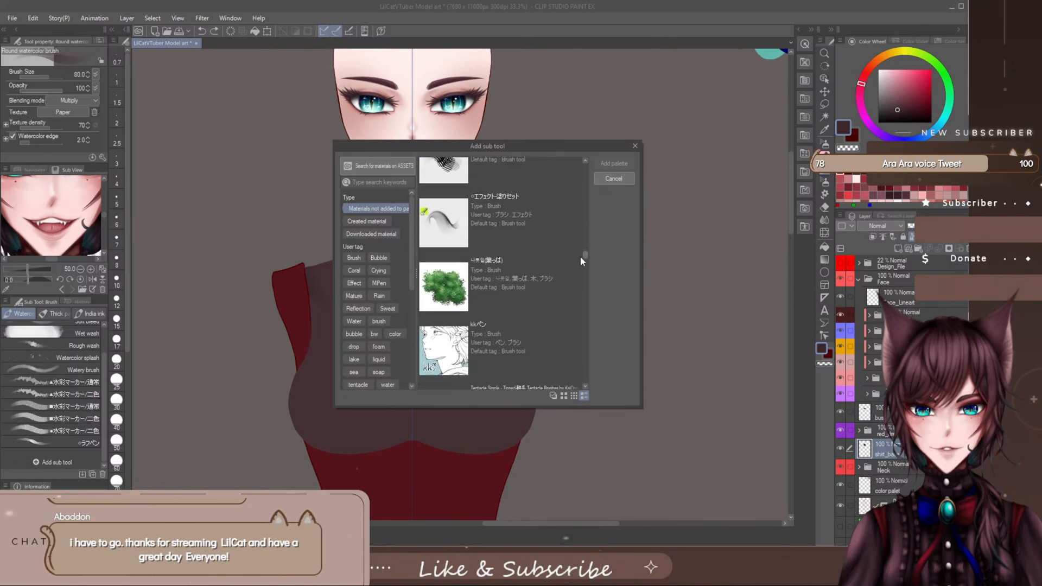
click(457, 233)
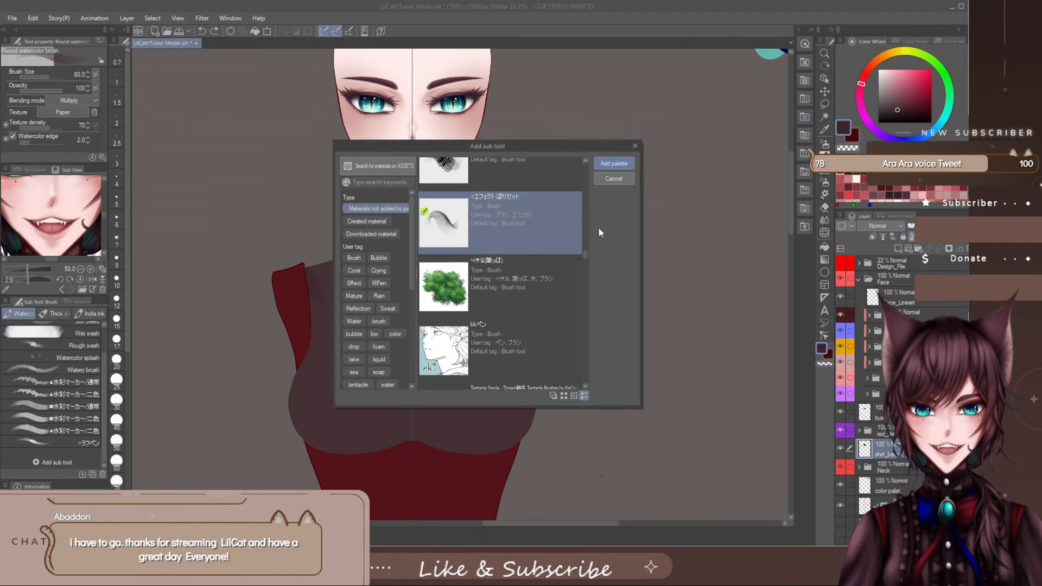
drag(587, 254, 587, 352)
click(522, 279)
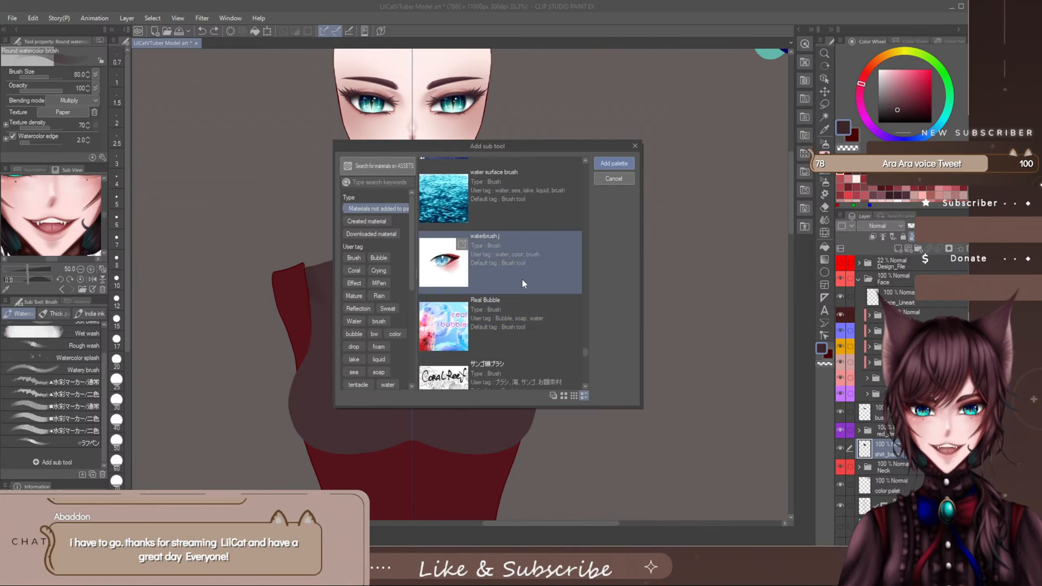
ctrl+click(502, 324)
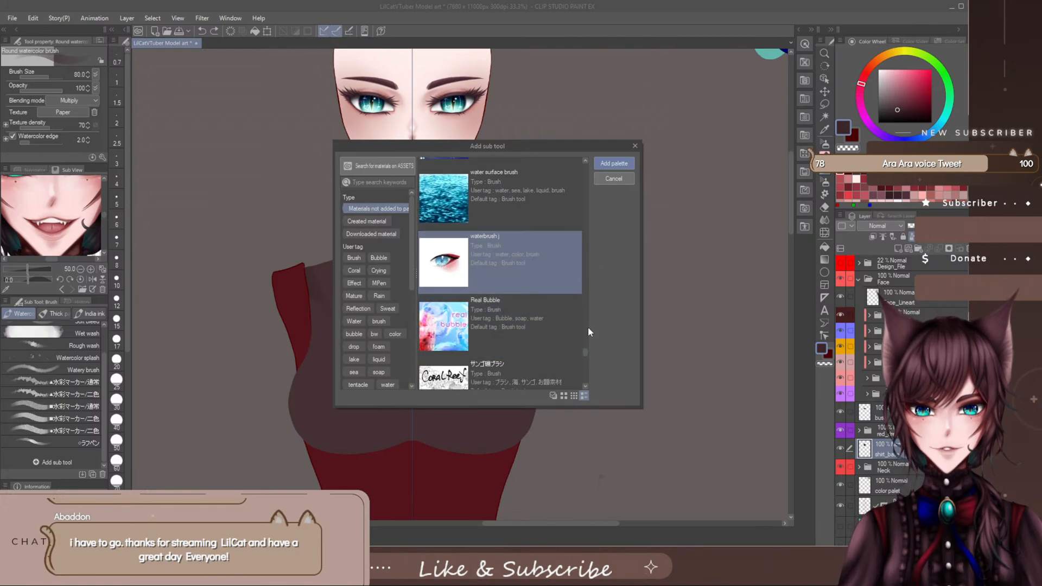
drag(585, 351, 585, 360)
drag(585, 360, 585, 379)
click(480, 310)
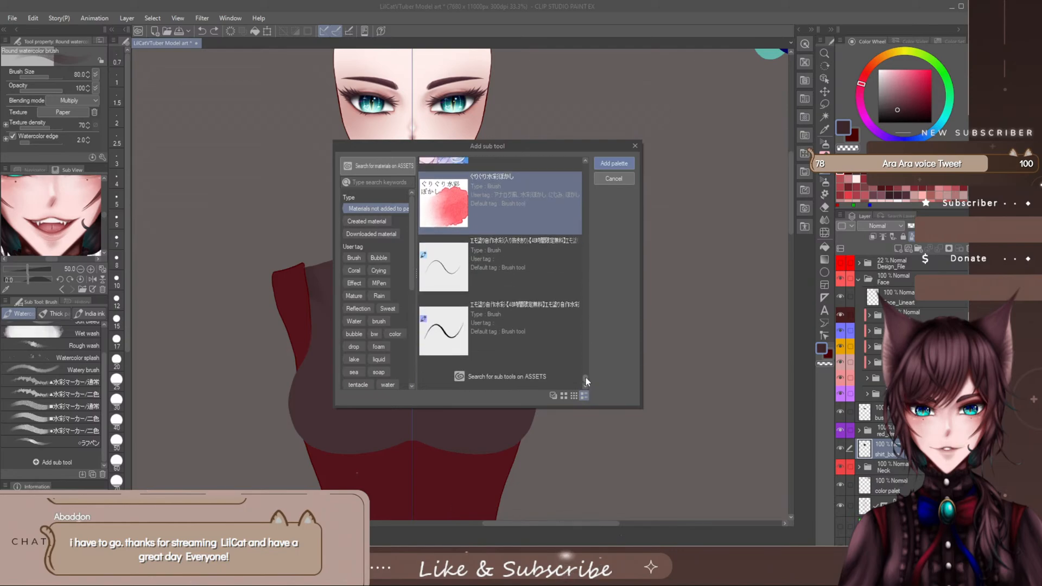
click(614, 164)
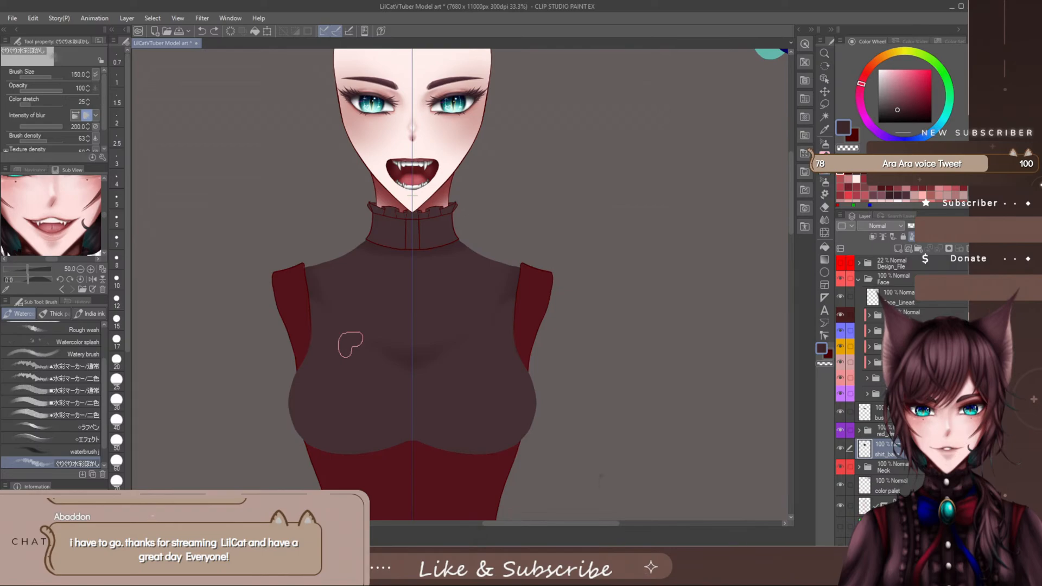
scroll(105, 436, down, 2)
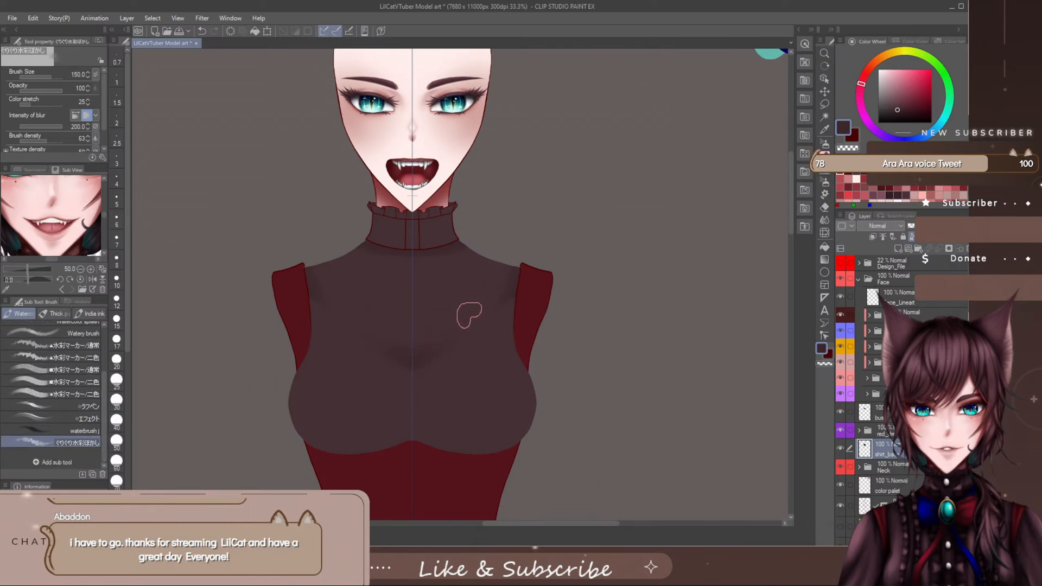
key(e)
key(b)
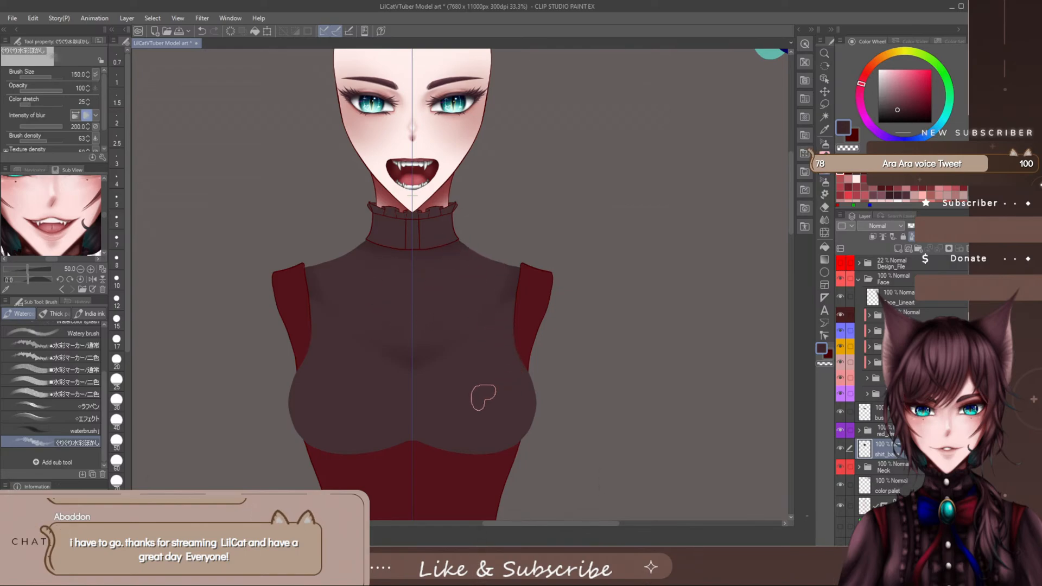
- Try the waterbrush j brush on the chest of shirt_base, enlarged to size 250, and undo the stroke
click(82, 430)
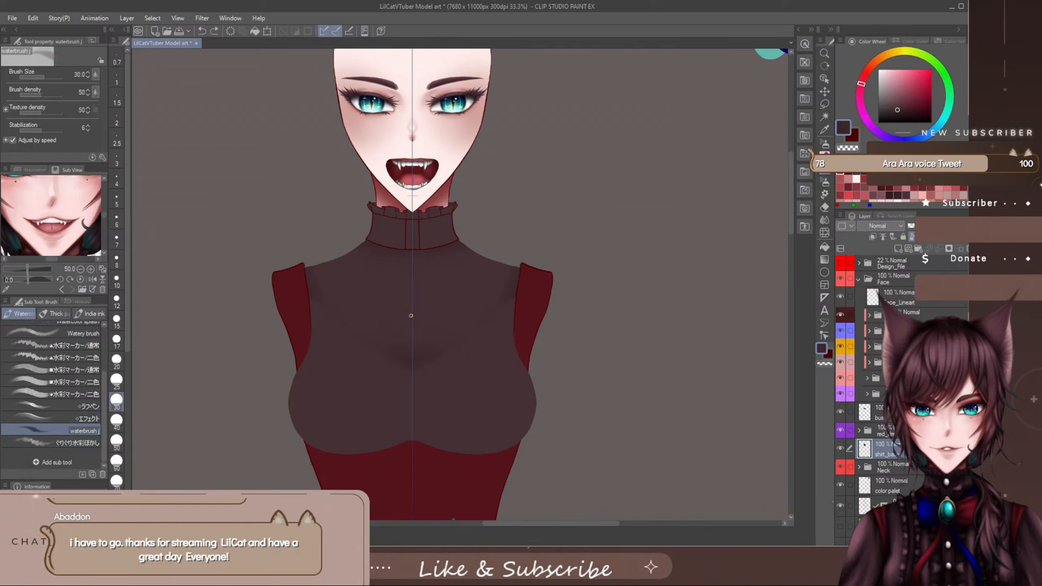
key(bracketright)
key(bracketright)
key(bracketright)
key(bracketright)
key(bracketright)
key(bracketright)
key(bracketright)
key(bracketright)
key(bracketright)
key(bracketright)
key(bracketright)
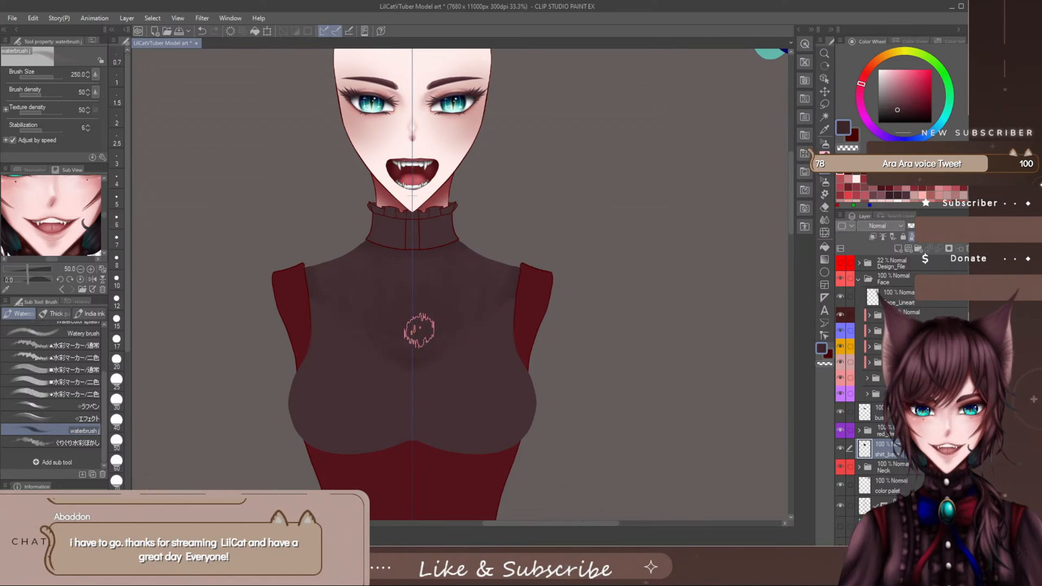
key(ctrl+z)
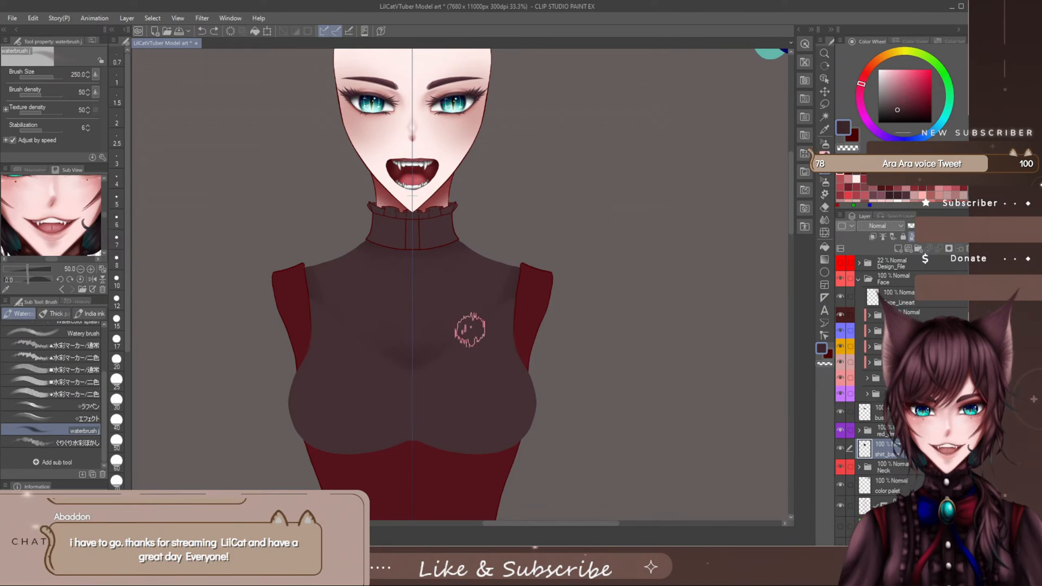
- Retest the ■水彩マーカー/通常 brush at size 170 on the chest, and switch to the ラフペン brush at size 200
click(85, 370)
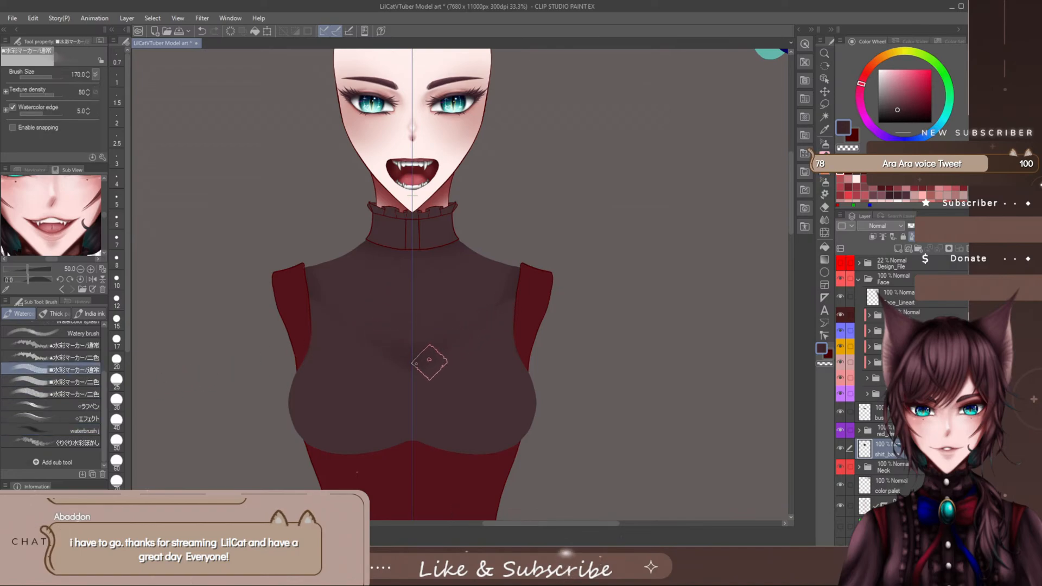
click(76, 405)
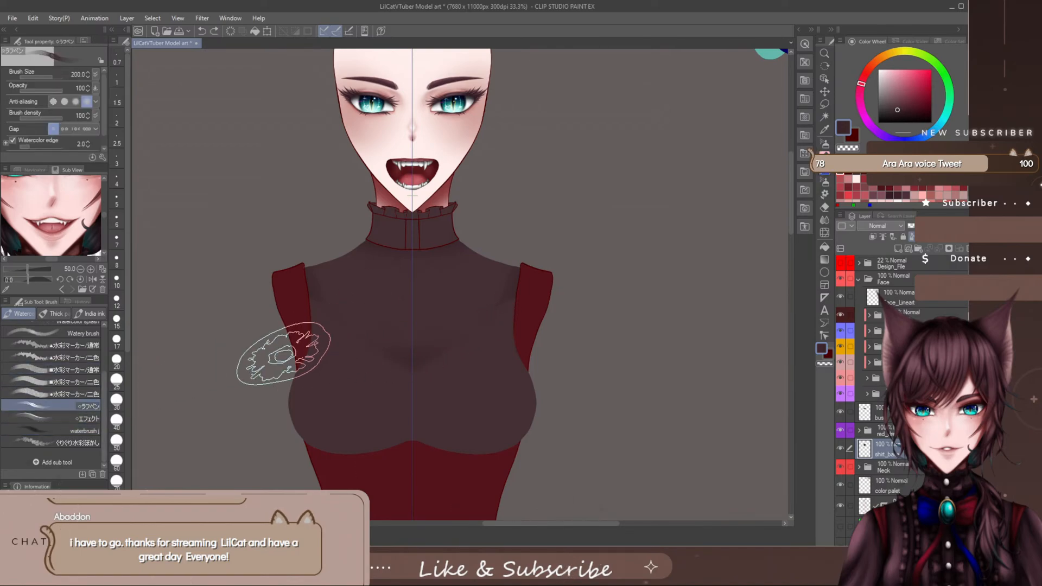
- Try the ☆エフェクト brush on the chest of shirt_base at sizes 200, 70 and 100, undoing the strokes
click(64, 422)
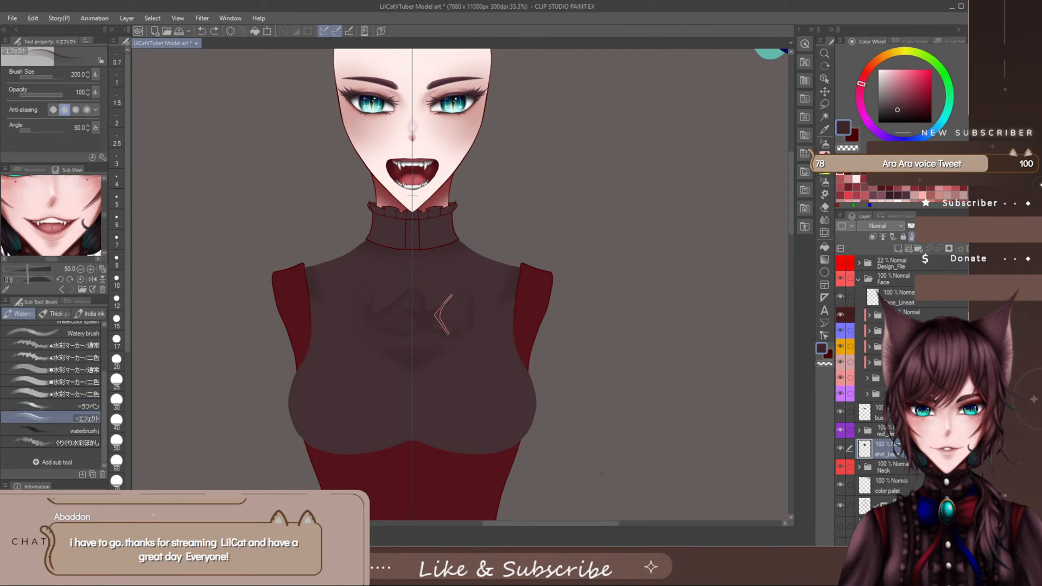
key(ctrl+z)
key(bracketleft)
key(bracketleft)
key(bracketleft)
key(bracketleft)
key(bracketleft)
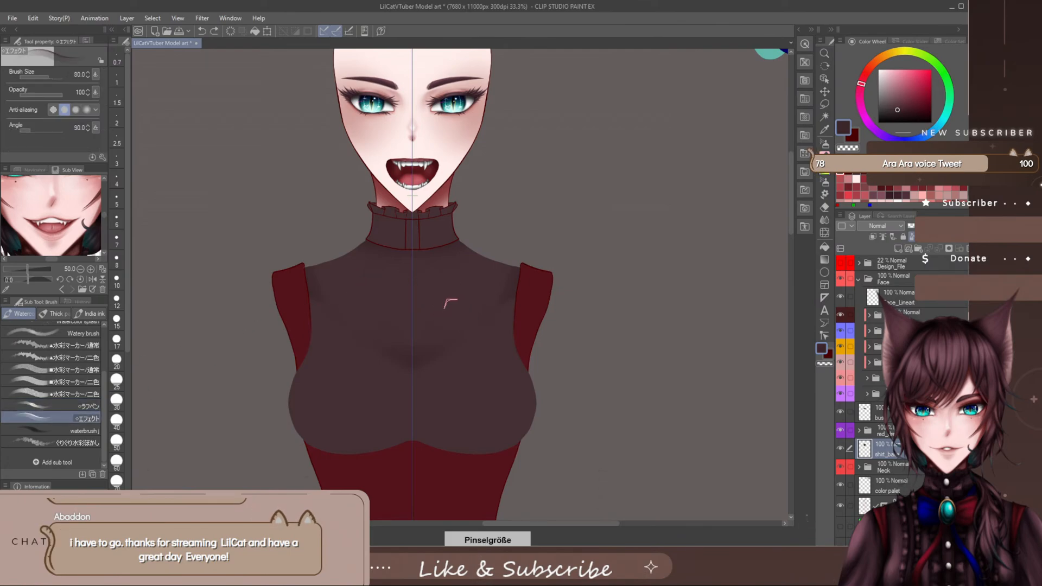
drag(441, 308, 499, 301)
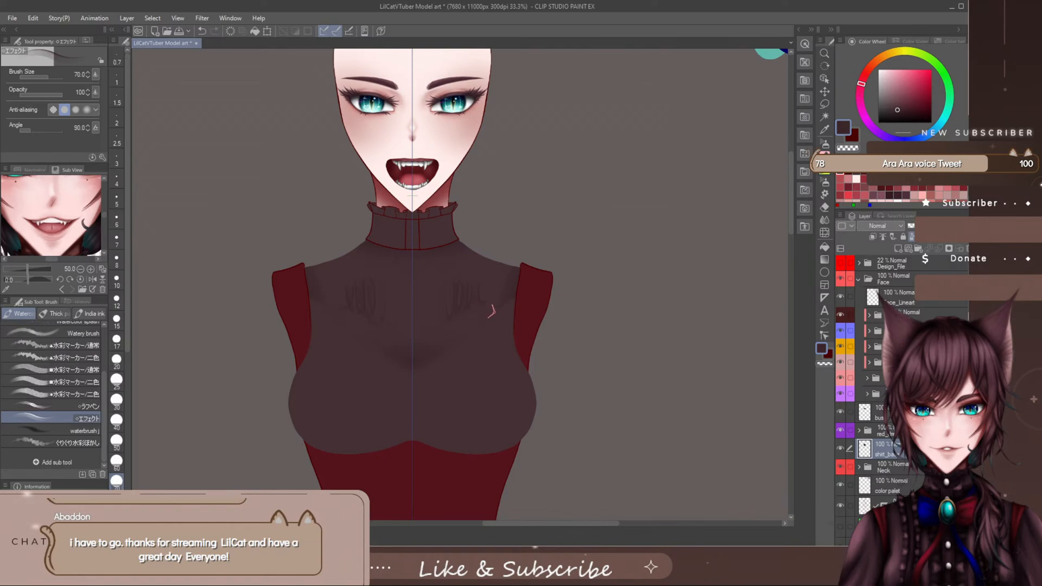
key(bracketright)
key(bracketright)
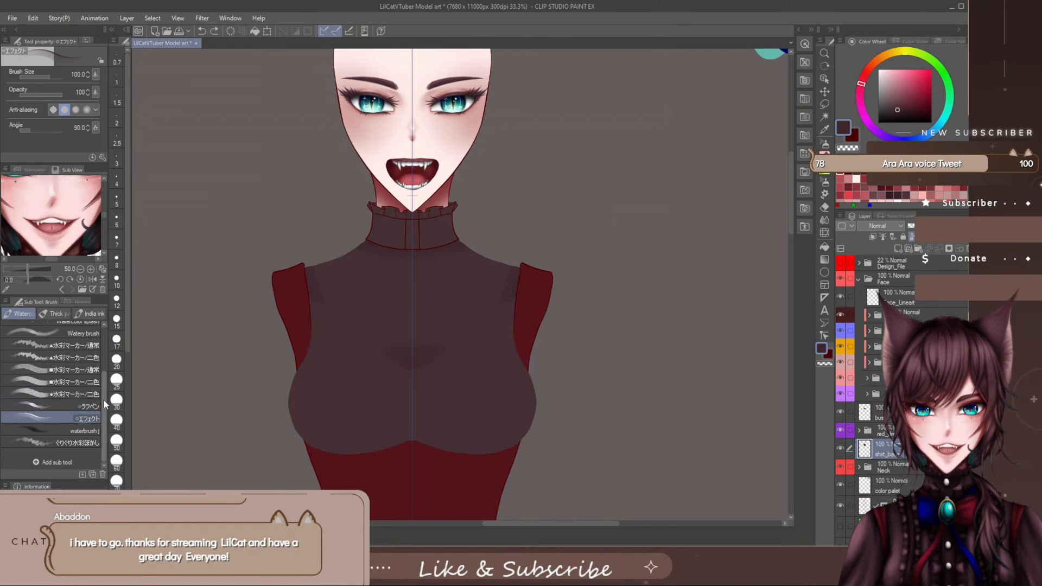
- Try the Wet blotting ink brush at size 30 on the chest, undo it, and return to the watercolor brushes
scroll(103, 396, up, 3)
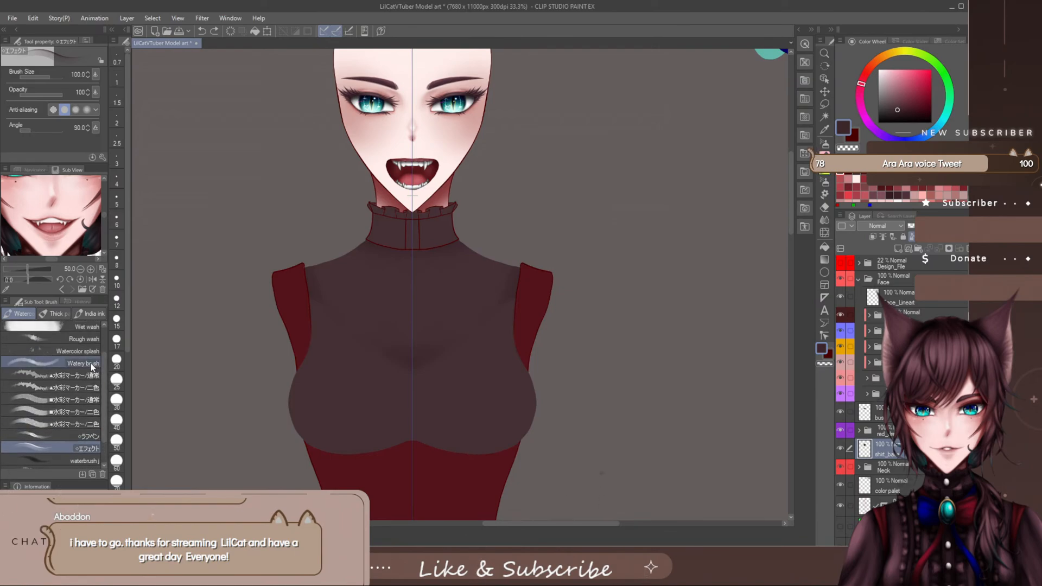
click(62, 314)
click(87, 315)
click(86, 386)
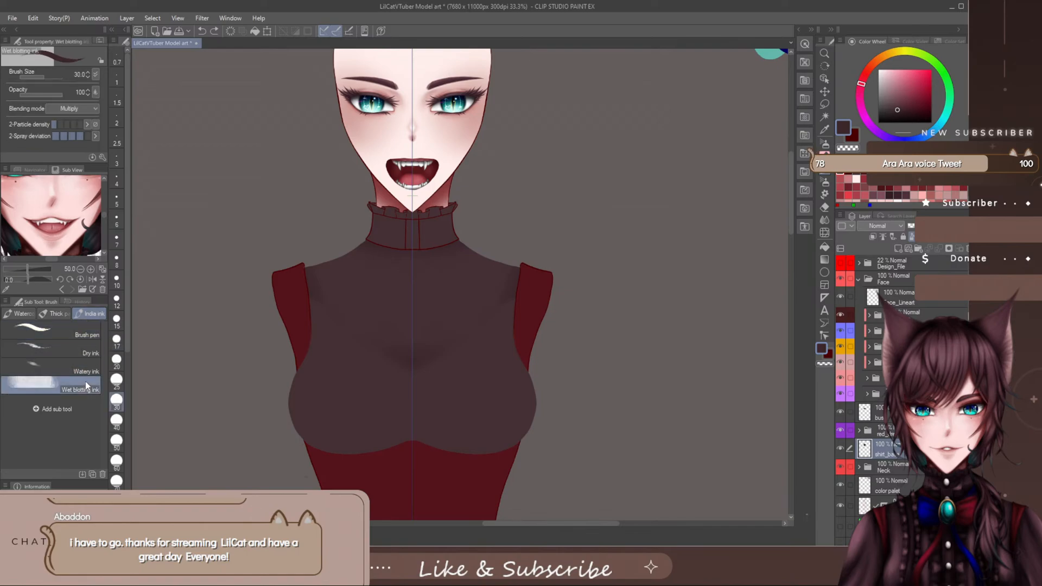
mouse_move(441, 305)
mouse_down()
mouse_move(447, 316)
mouse_move(425, 326)
mouse_up()
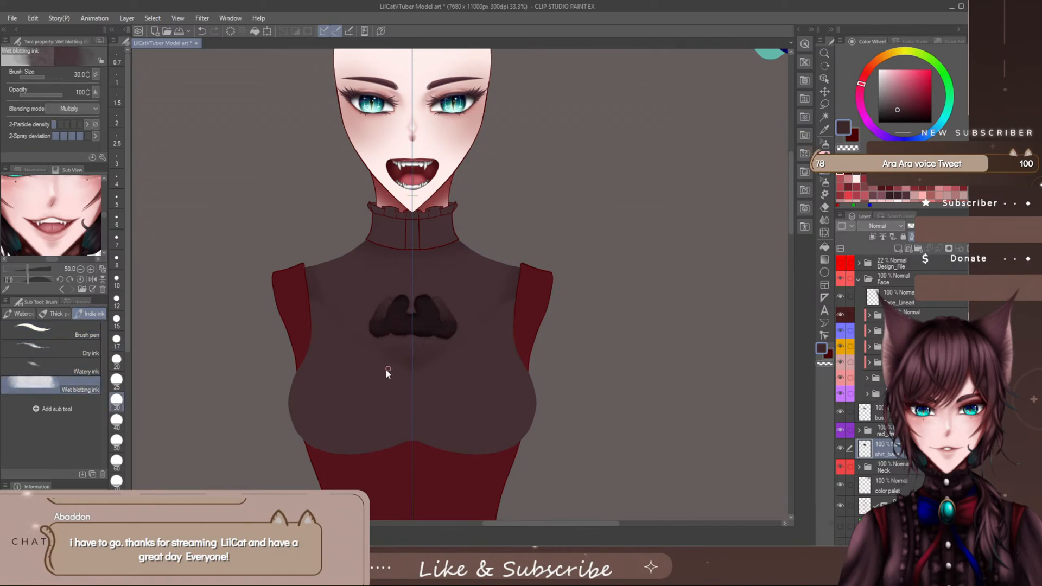
key(ctrl+z)
click(54, 314)
click(22, 314)
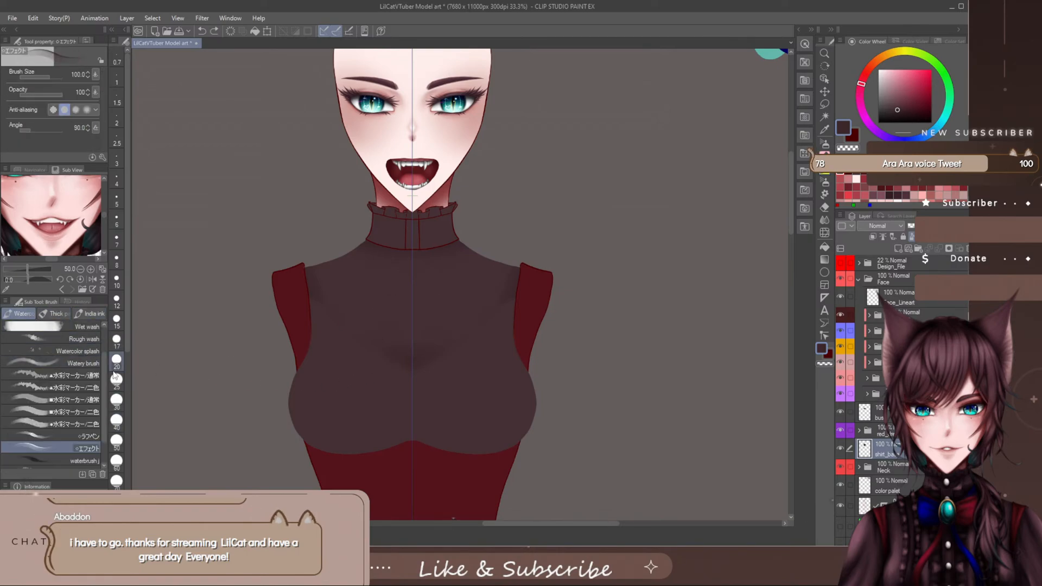
- Try the Flat watercolor brush at size 100 and the Round watercolor brush at size 80 on the chest of shirt_base, undoing the strokes
scroll(99, 381, up, 3)
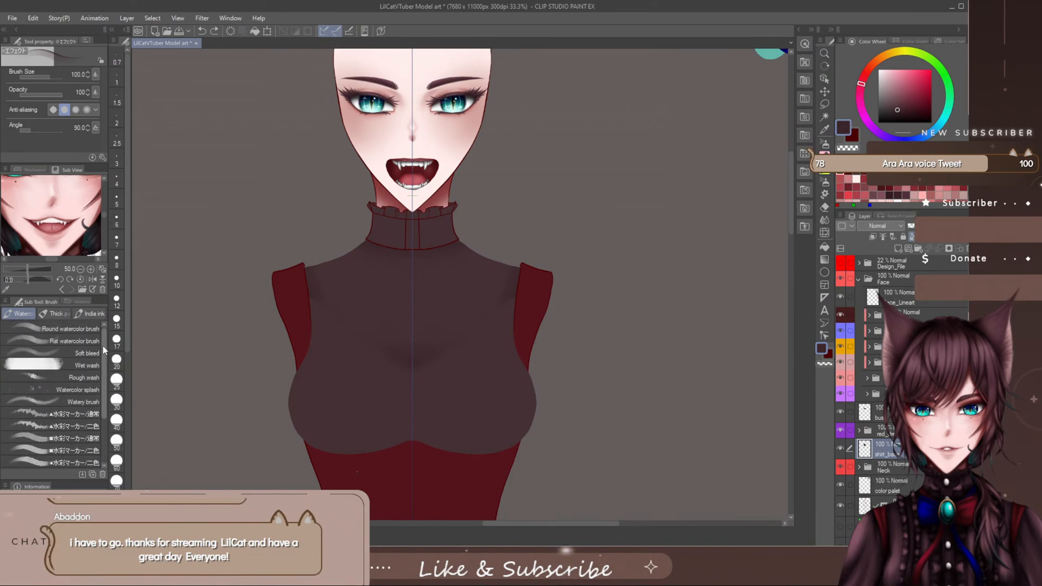
click(93, 341)
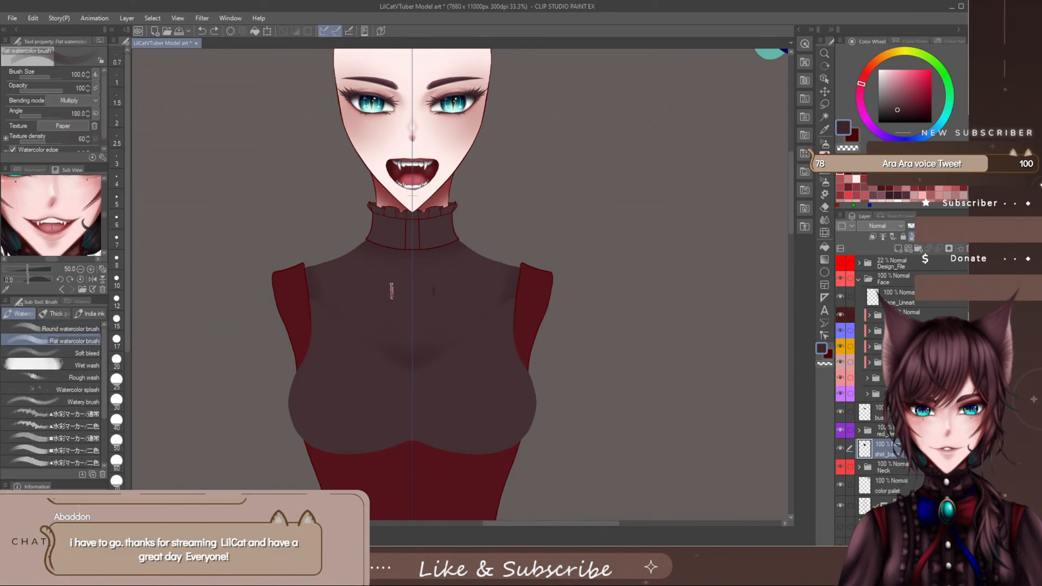
drag(391, 291, 427, 324)
key(ctrl+z)
click(73, 328)
mouse_move(372, 299)
mouse_down()
mouse_move(375, 335)
mouse_move(388, 324)
mouse_move(413, 334)
mouse_up()
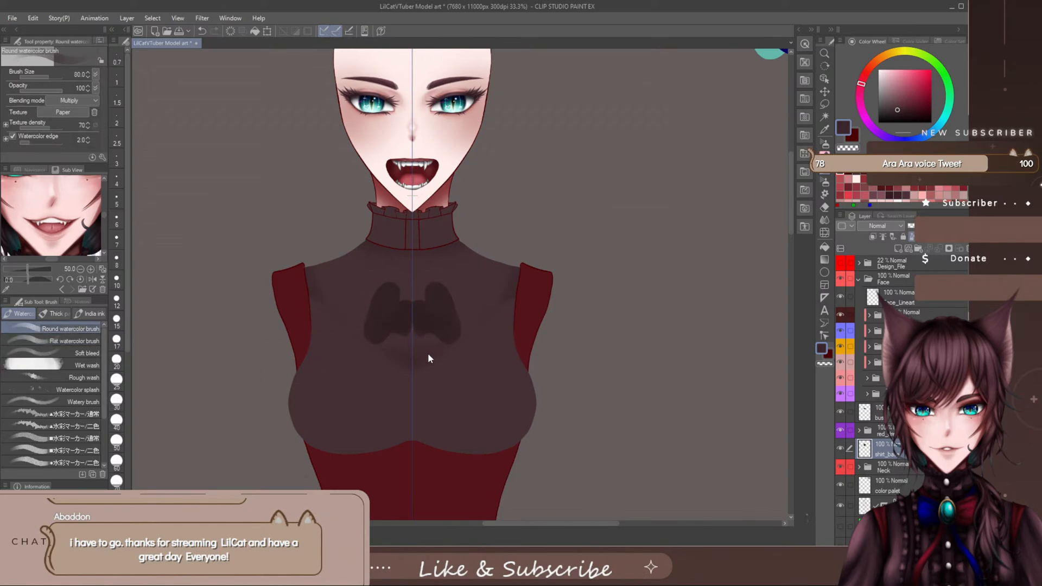
key(ctrl+z)
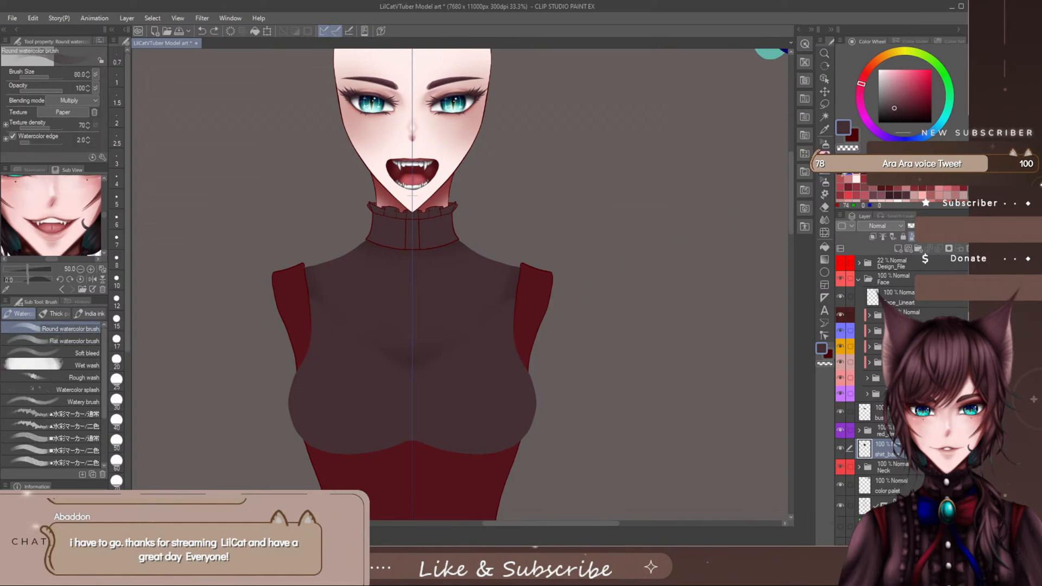
key(ctrl+y)
key(ctrl+z)
- Test the ■水彩マーカー/通常 brush at size 170 on the center of the chest and undo the stroke
drag(103, 379, 104, 431)
click(91, 383)
click(87, 369)
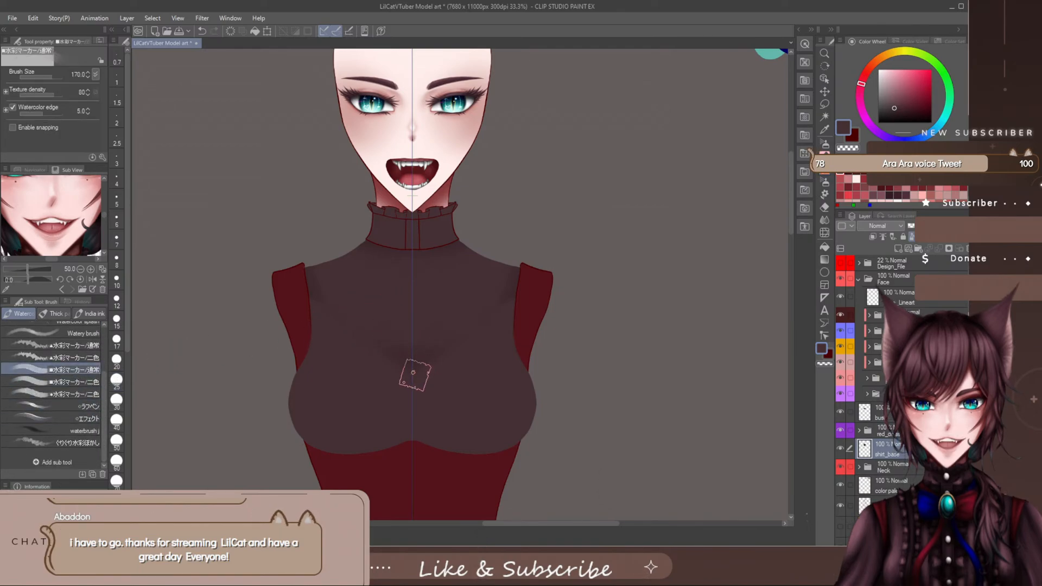
key(ctrl+z)
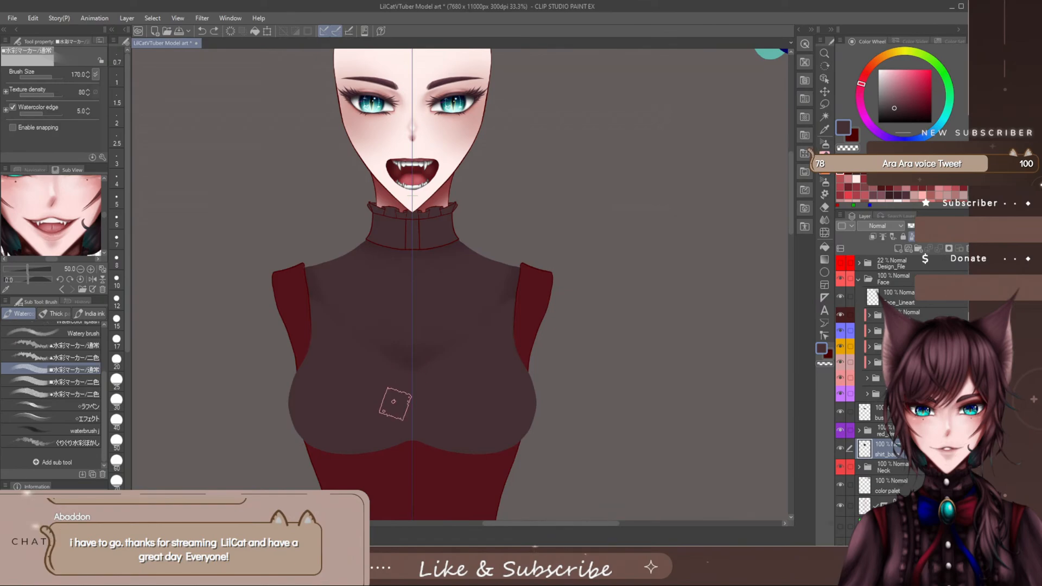
- Try the ■水彩マーカー/二色 brush at size 150 and waterbrush j at size 250 on the chest, undoing the strokes
click(77, 416)
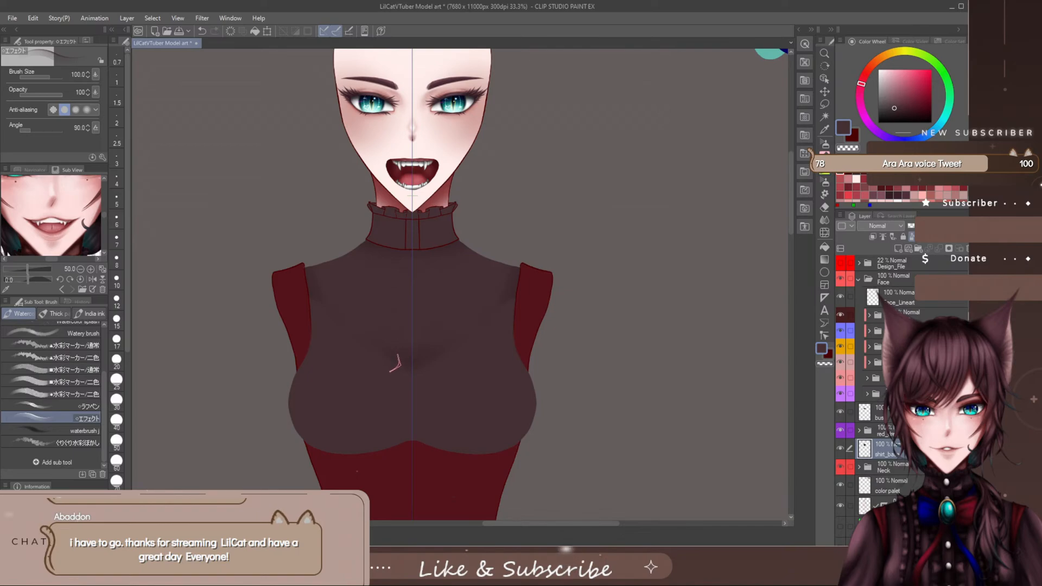
click(82, 386)
mouse_move(377, 288)
mouse_down()
mouse_move(399, 292)
mouse_move(401, 316)
mouse_up()
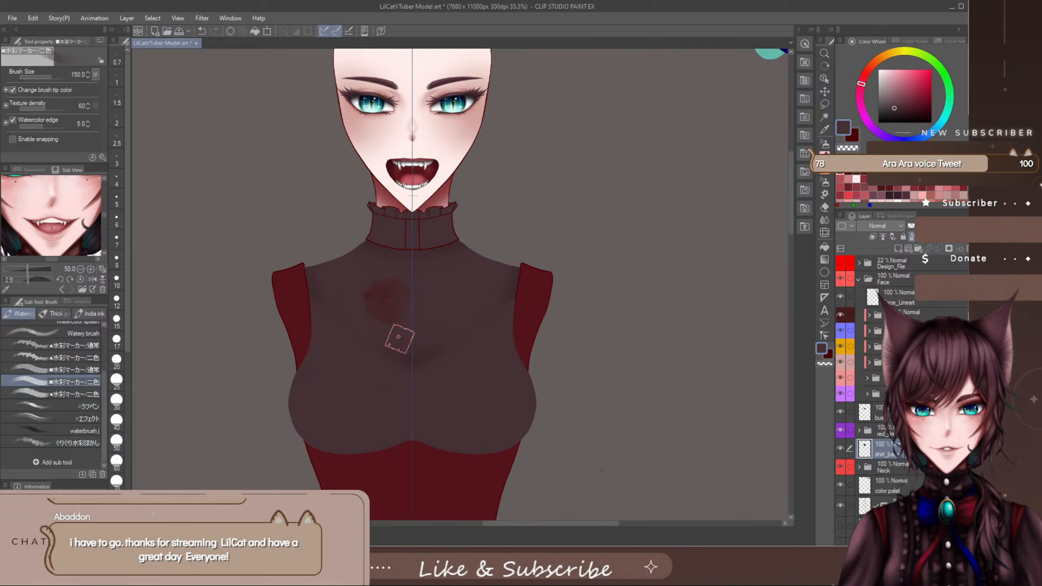
key(ctrl+z)
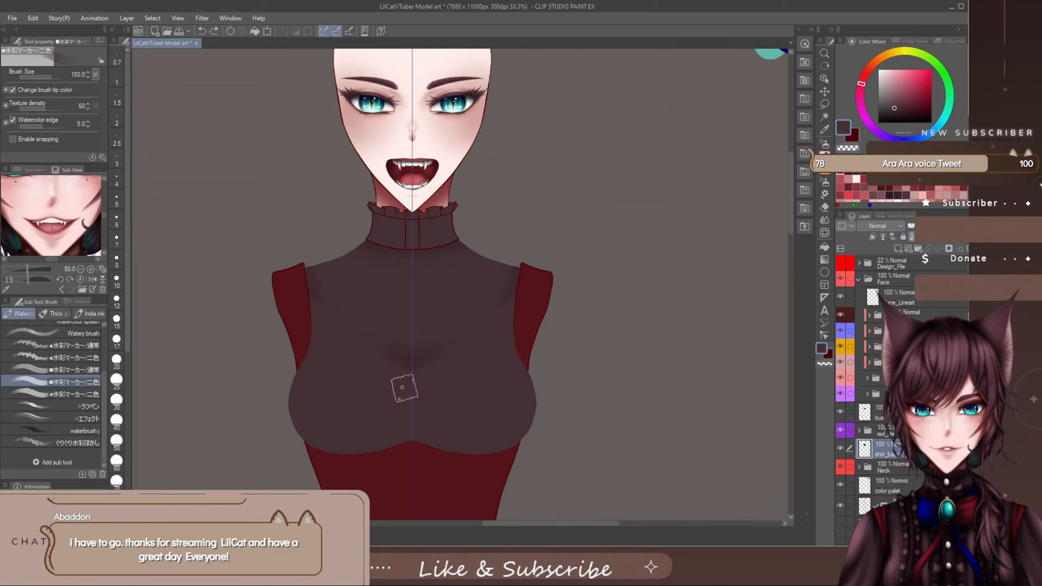
click(95, 430)
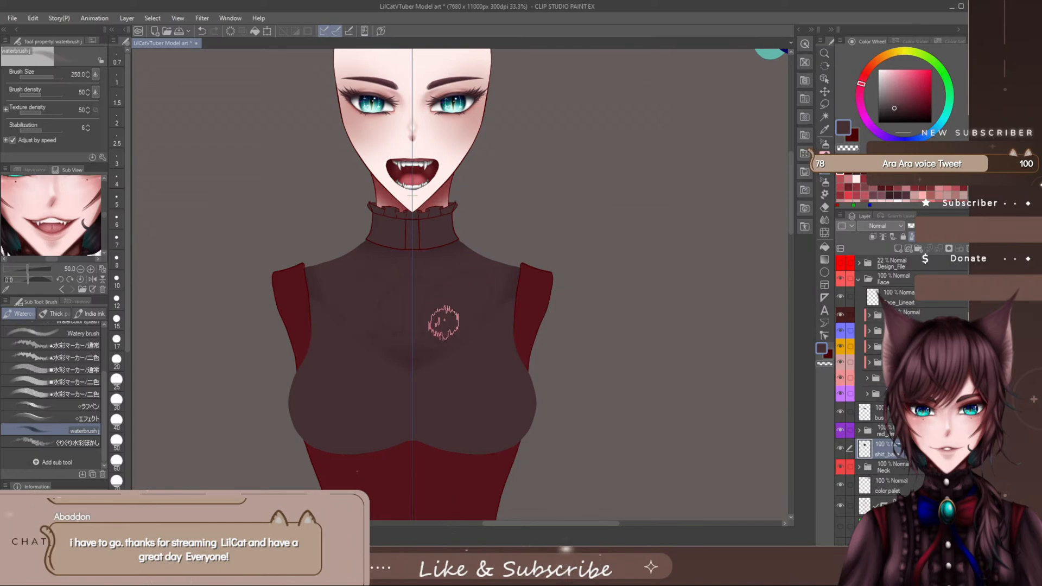
key(ctrl+z)
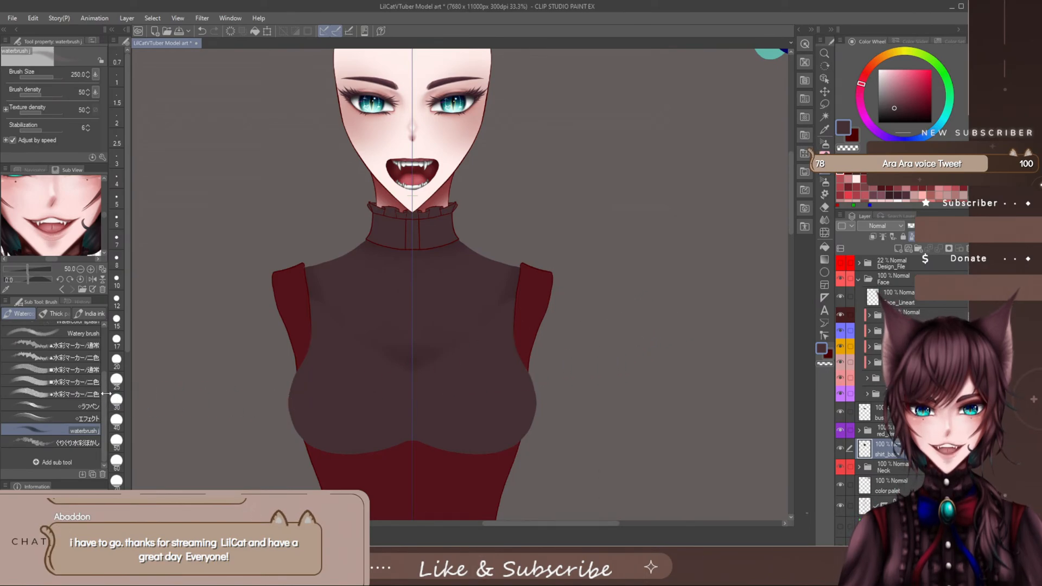
- Try shading the chest of shirt_base with the ■水彩マーカー/通常 brush, reduce its size from 170 to 100, and undo the shading
scroll(95, 361, up, 2)
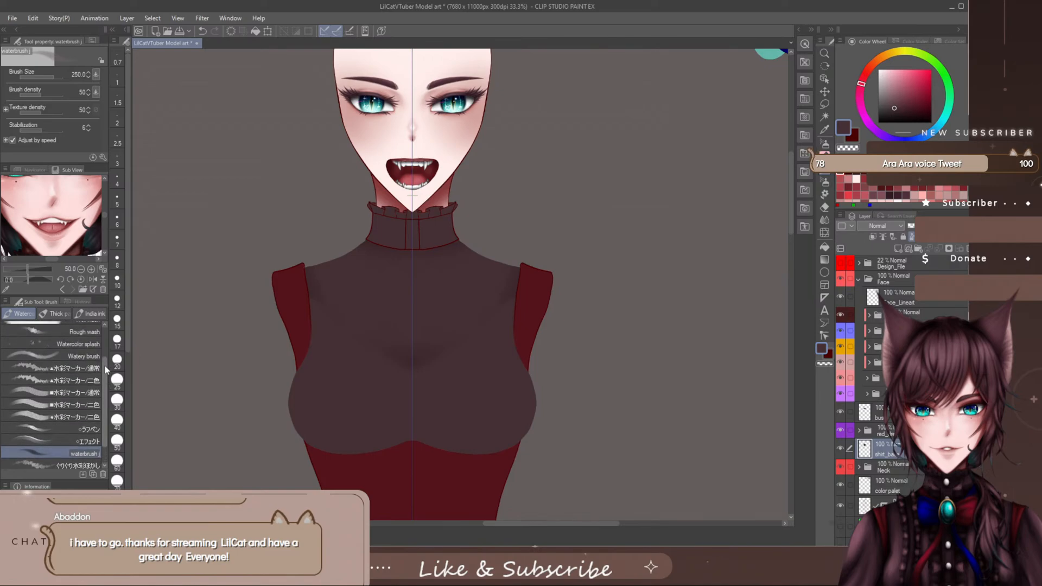
click(82, 392)
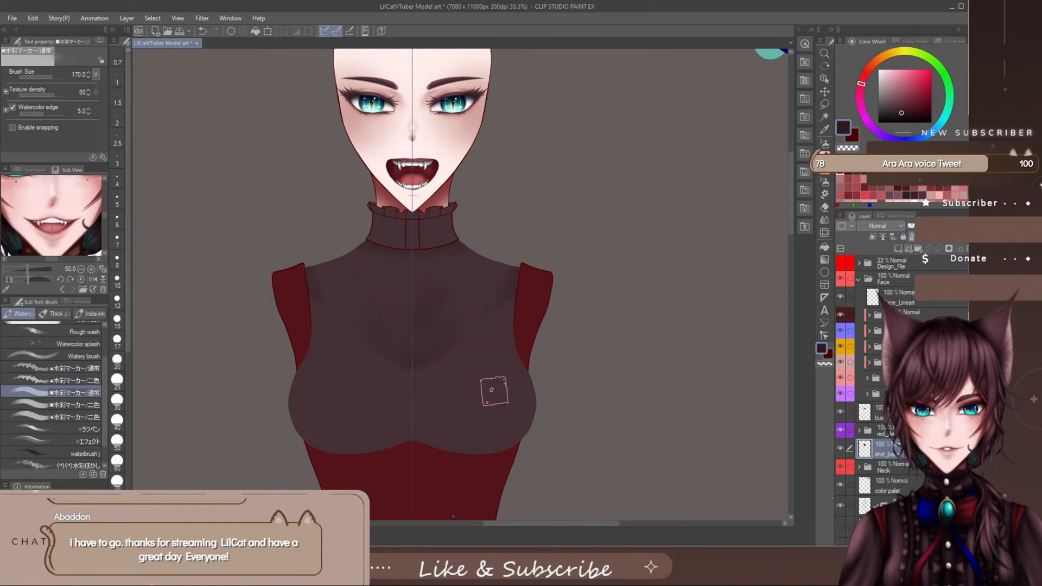
key(bracketleft)
key(bracketleft)
key(bracketleft)
key(ctrl+z)
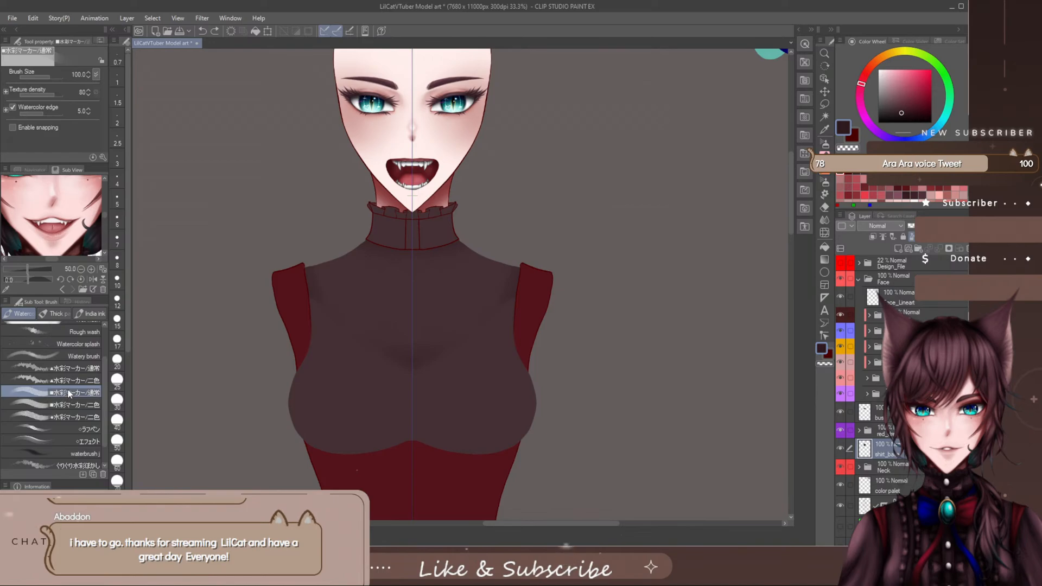
- Enable snapping for the ■水彩マーカー/通常 brush and reduce its size to 50
click(103, 157)
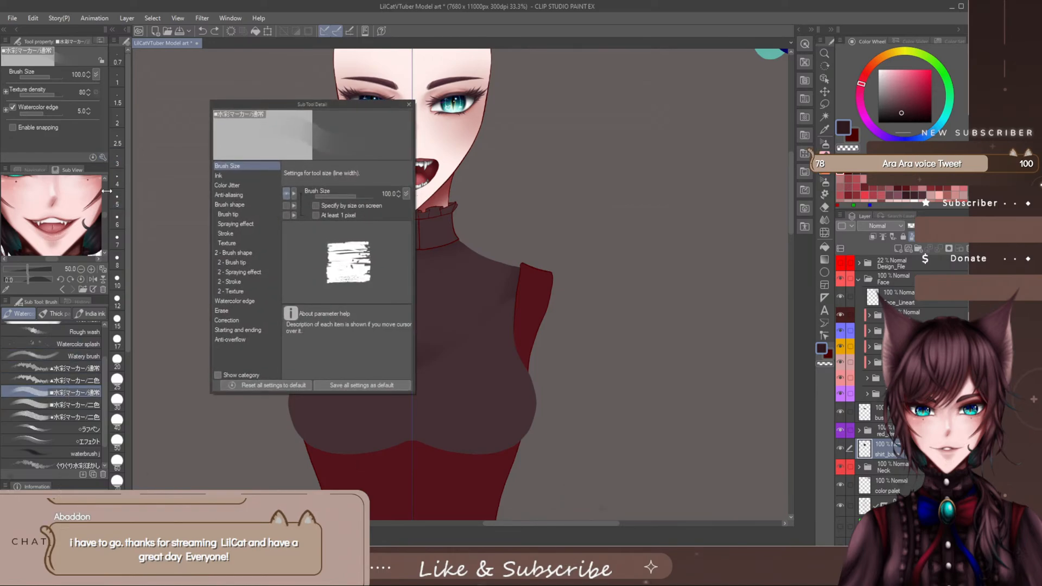
click(409, 104)
click(12, 127)
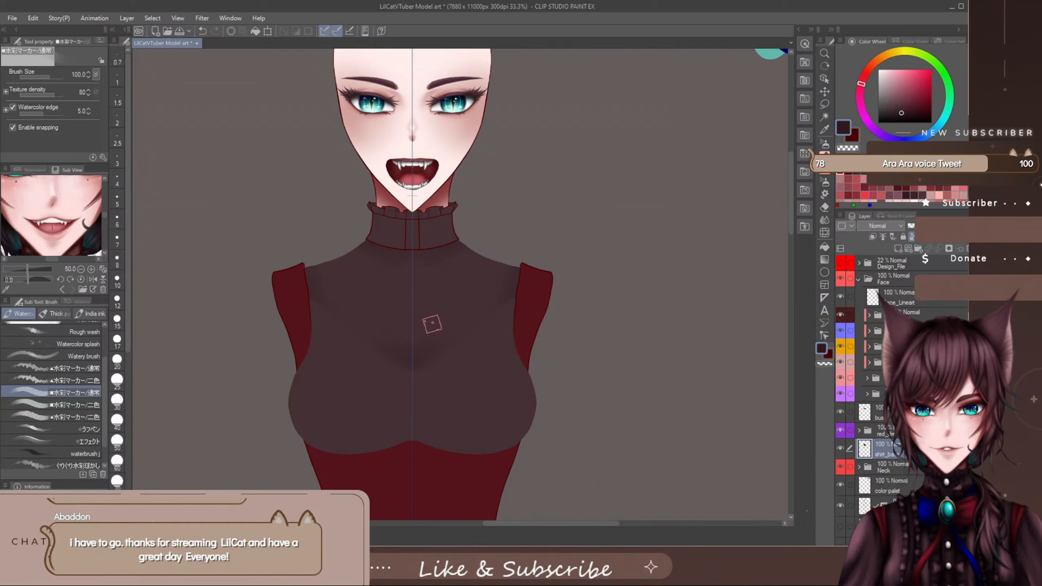
key(bracketleft)
key(bracketleft)
key(bracketleft)
key(bracketleft)
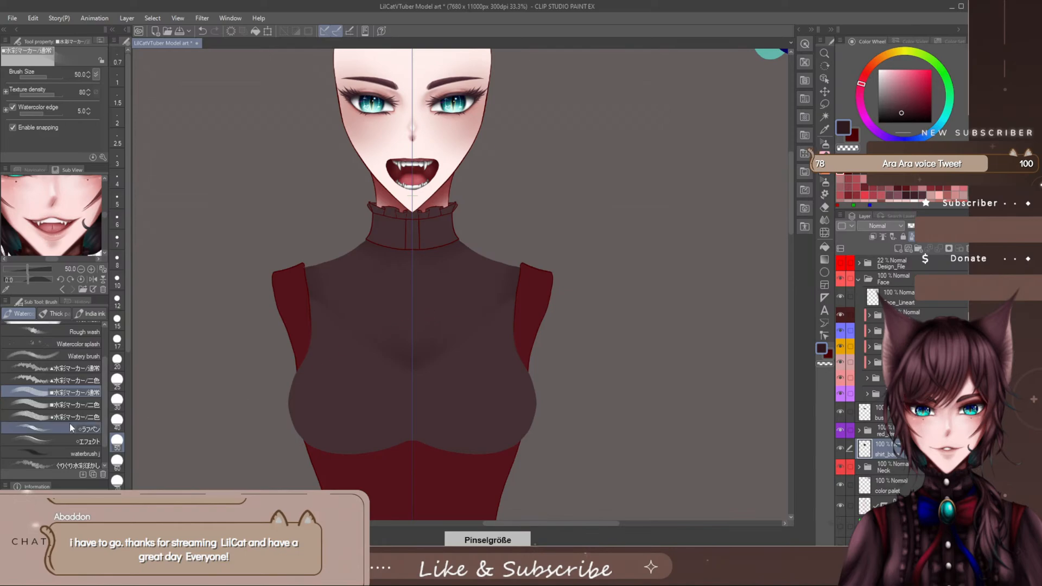
- Try zigzag strokes with the ●水彩マーカー/二色 brush at size 30 on the chest and undo them
click(70, 416)
mouse_move(435, 344)
mouse_down()
mouse_move(443, 276)
mouse_move(451, 346)
mouse_up()
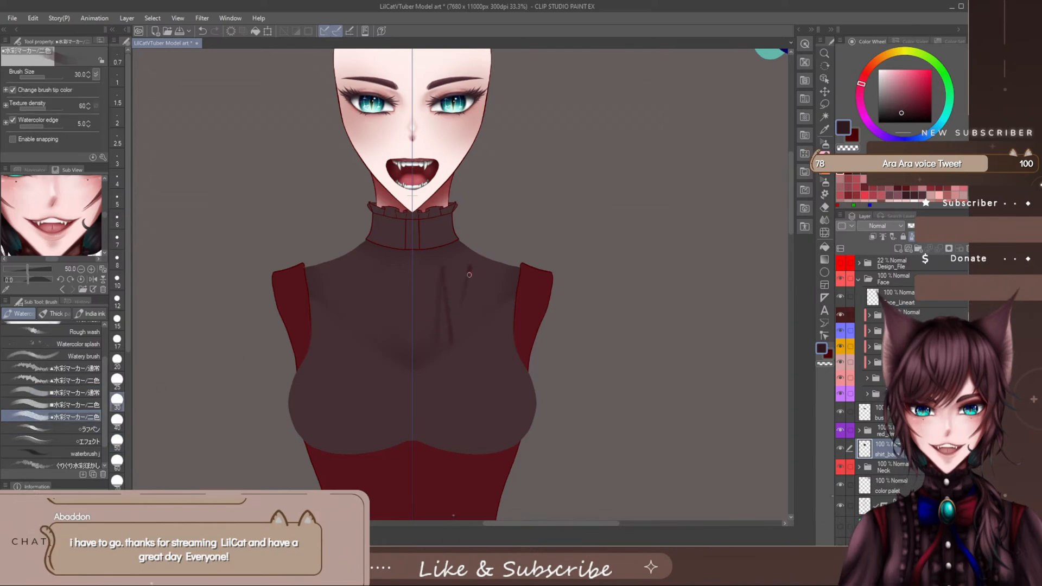
drag(469, 267, 497, 296)
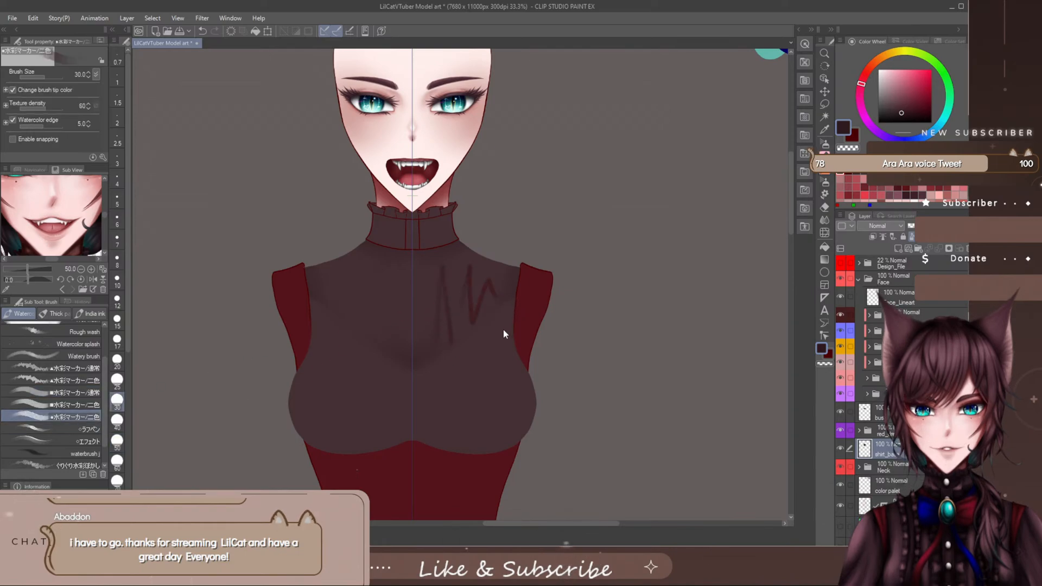
key(ctrl+z)
key(ctrl+z)
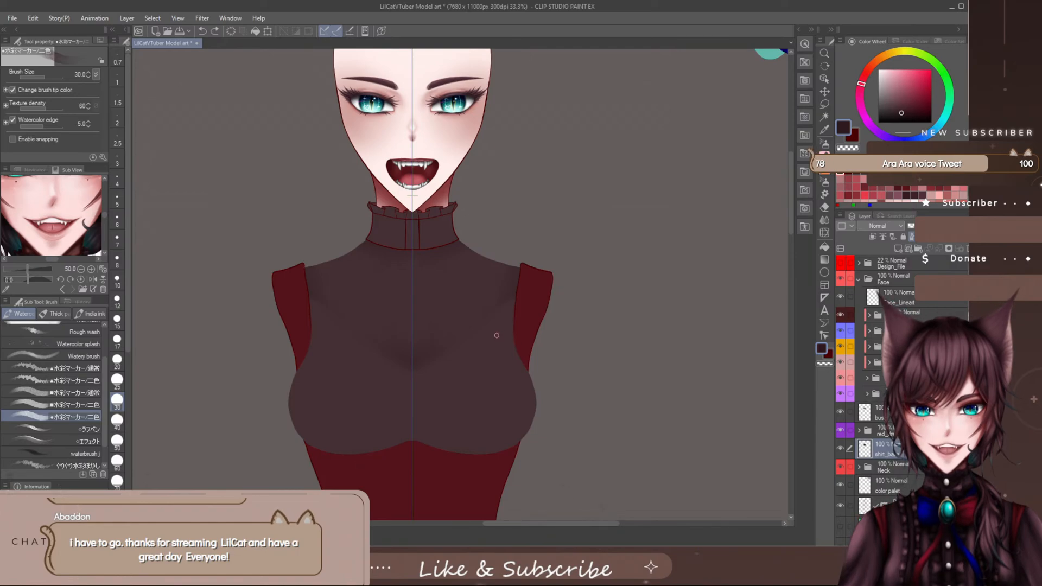
- Turn off Change brush tip color for the ●水彩マーカー/二色 brush, test it at size 30 on the chest, and undo the stroke
click(72, 394)
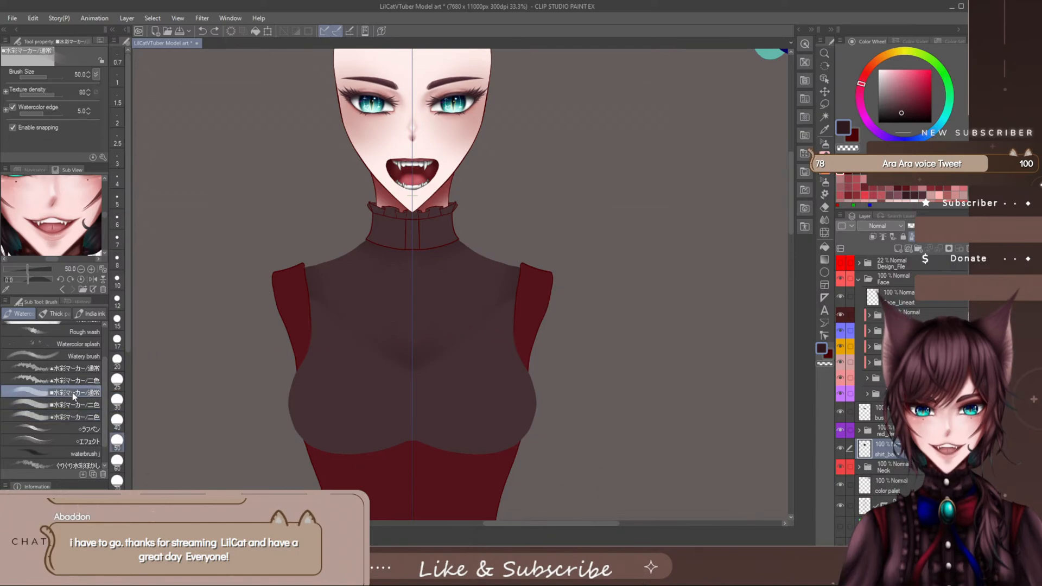
click(71, 416)
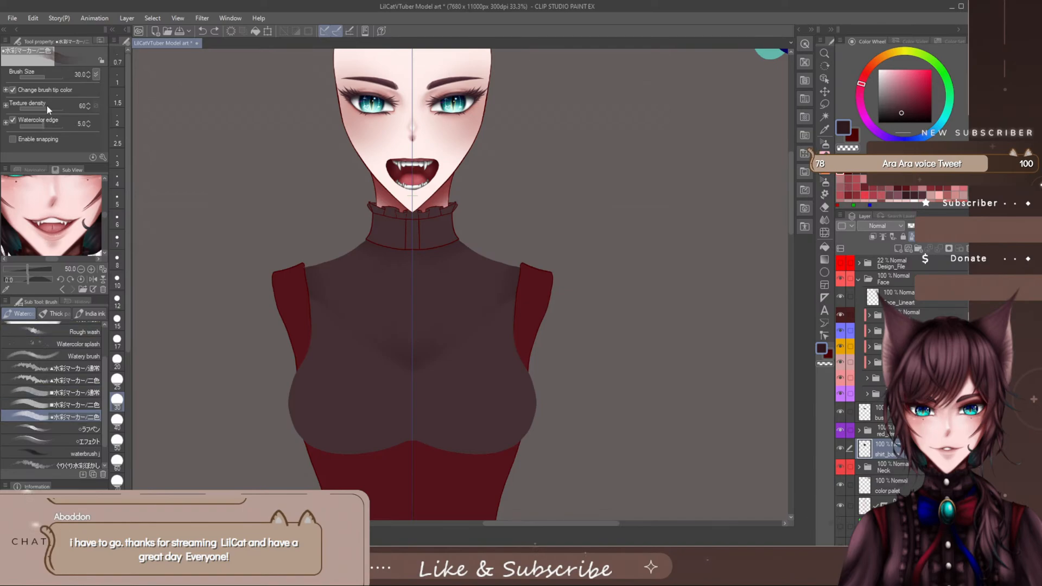
drag(467, 292, 466, 325)
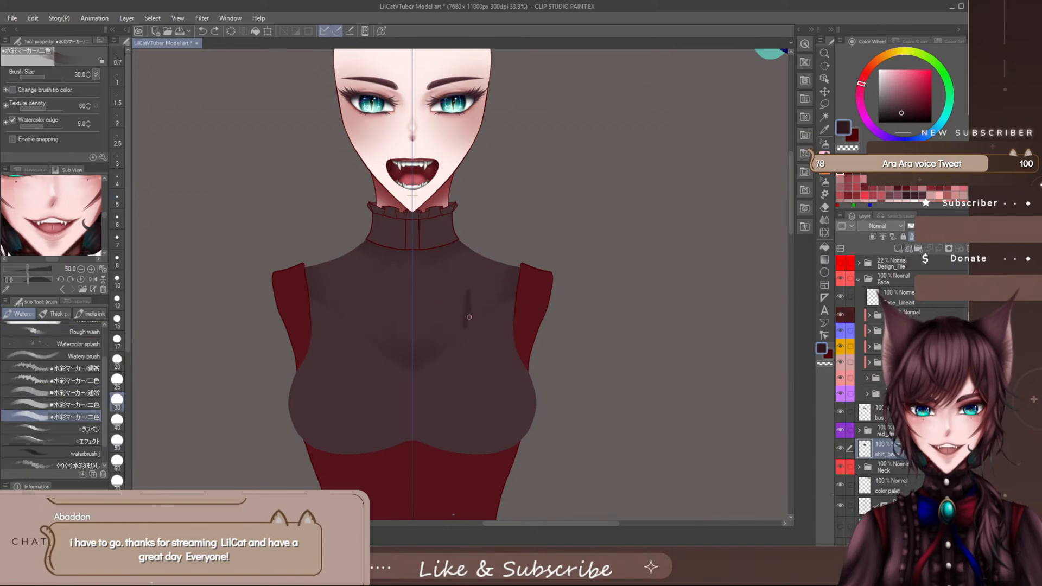
key(ctrl+z)
key(ctrl+z)
- Enlarge the ●水彩マーカー/二色 brush to size 150, try diagonal shading strokes from the shoulder toward the cleavage, and undo them
key(bracketright)
key(bracketright)
key(bracketright)
key(bracketright)
key(bracketright)
key(bracketright)
key(bracketright)
key(bracketright)
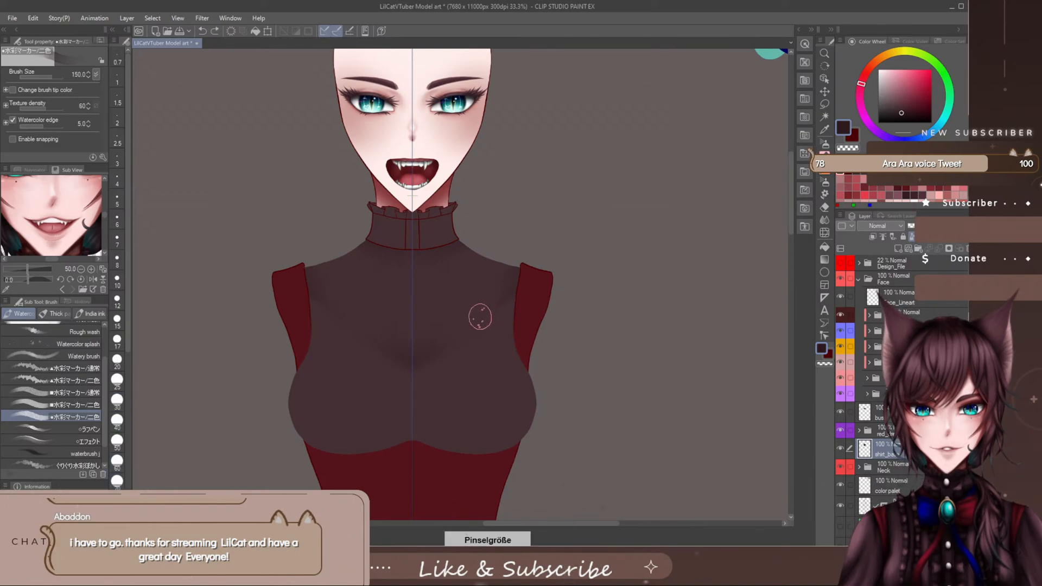
drag(491, 274, 466, 340)
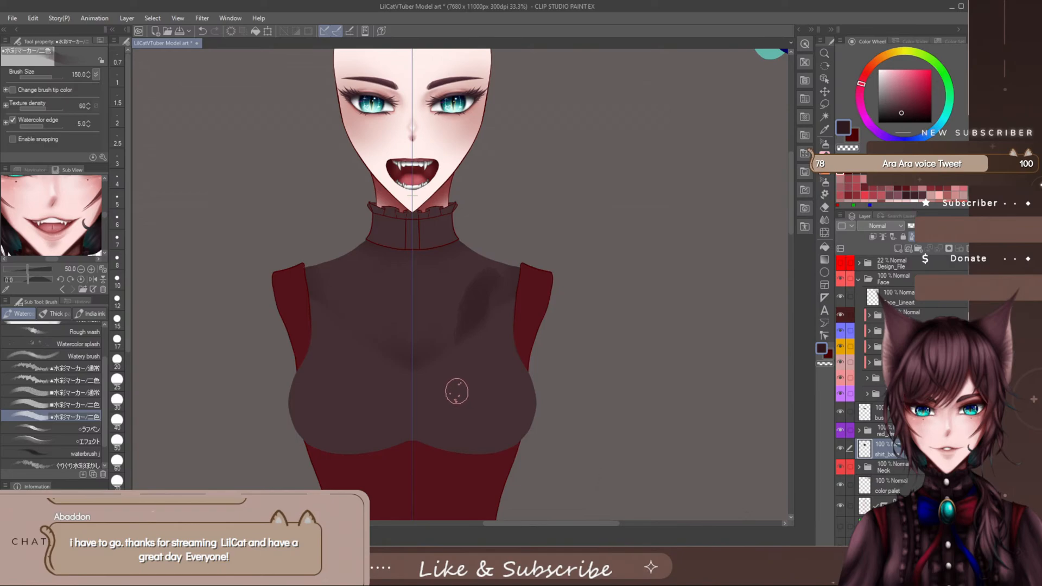
key(ctrl+z)
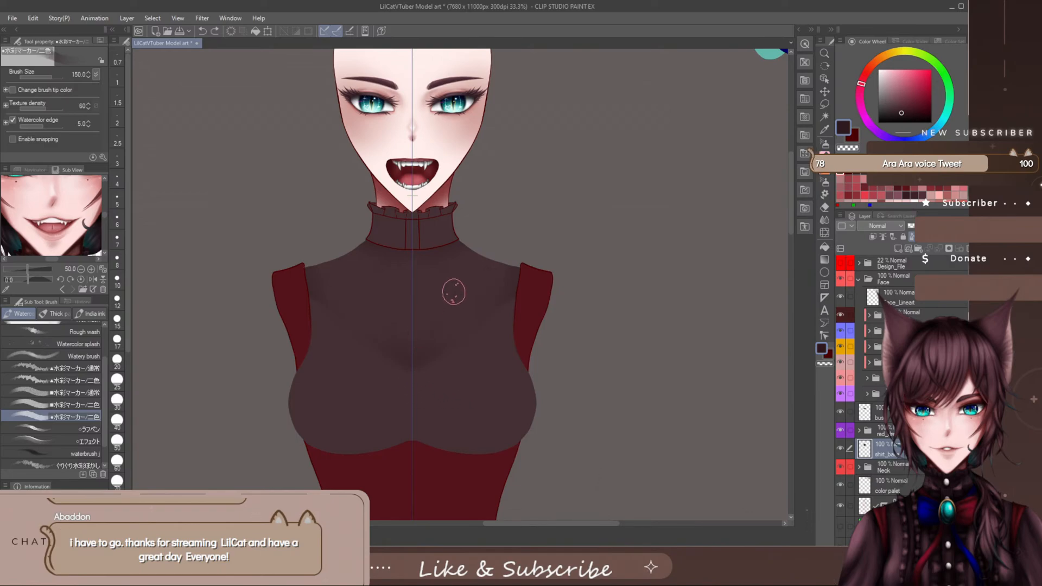
drag(454, 294, 458, 321)
key(ctrl+z)
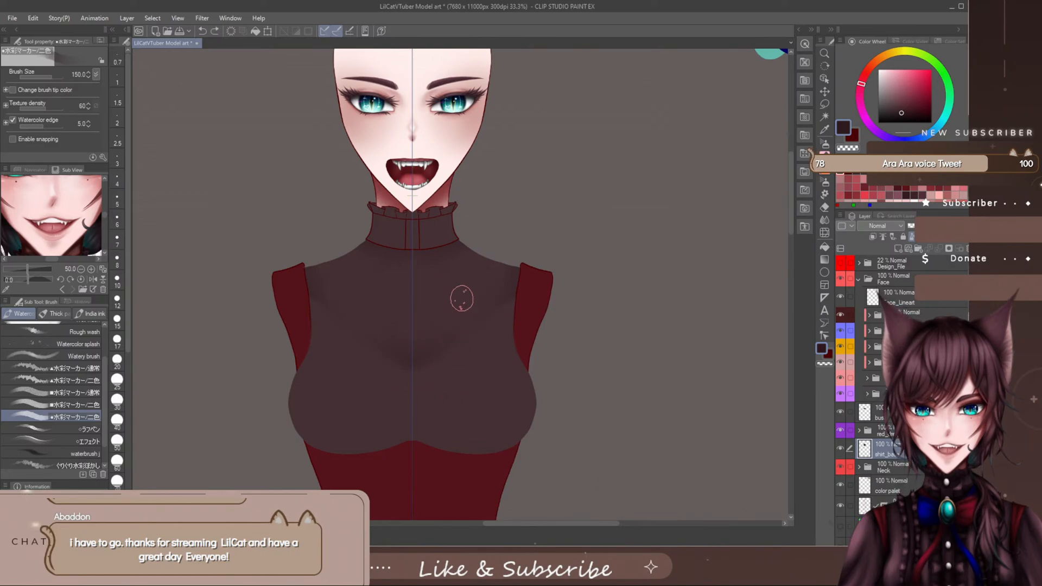
mouse_move(497, 271)
mouse_down()
mouse_move(495, 333)
mouse_move(495, 281)
mouse_move(469, 346)
mouse_up()
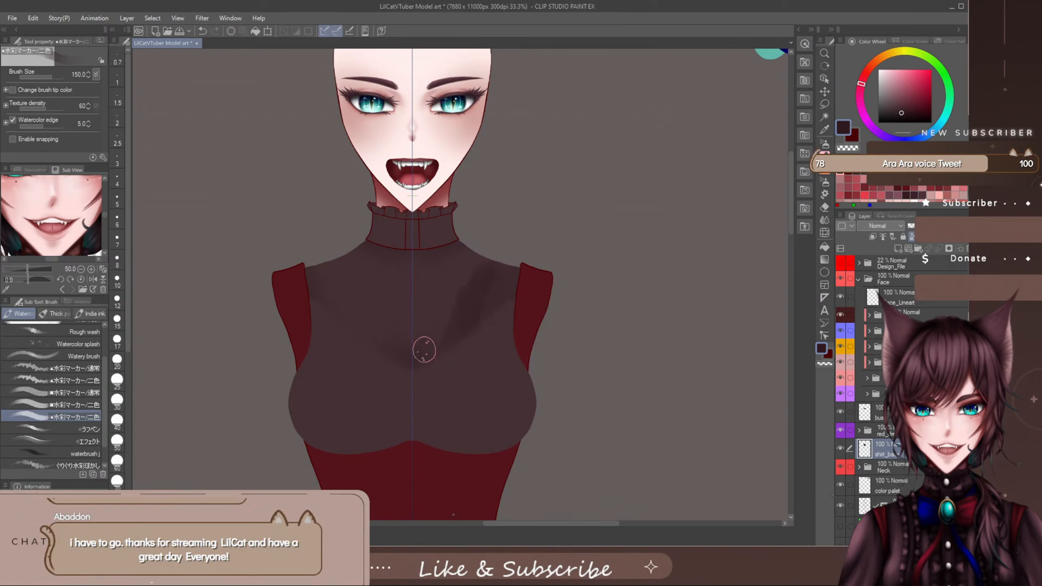
key(ctrl+z)
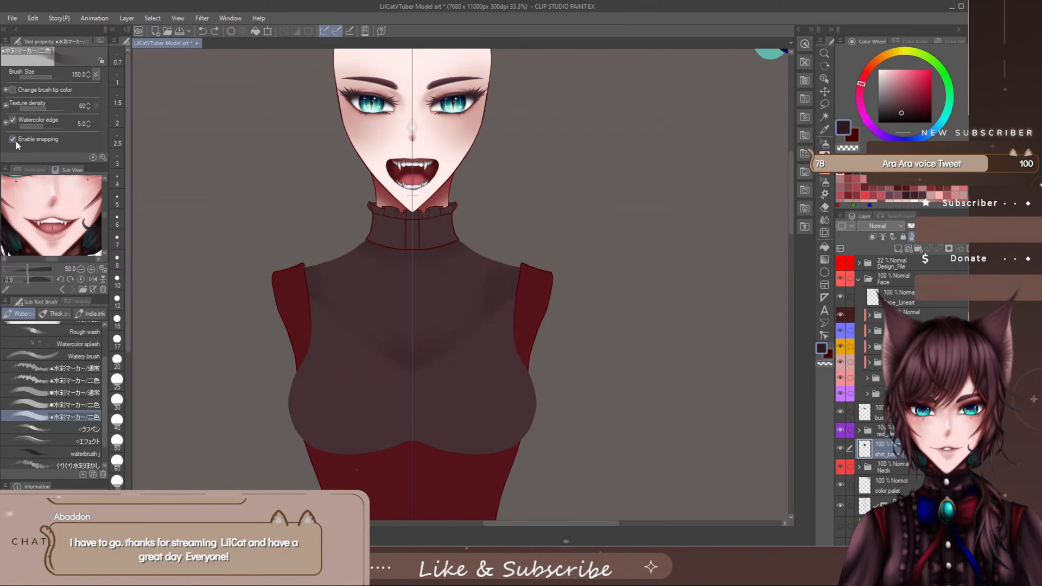
- Enable snapping for the ●水彩マーカー/二色 brush, reduce its size, and shade symmetrical fabric folds across the upper chest of shirt_base
click(14, 140)
key(bracketleft)
key(bracketleft)
key(bracketleft)
key(bracketleft)
- Blend the new chest shading with the まったりなじませ blending brush, enlarging it from size 50 to 120
click(823, 219)
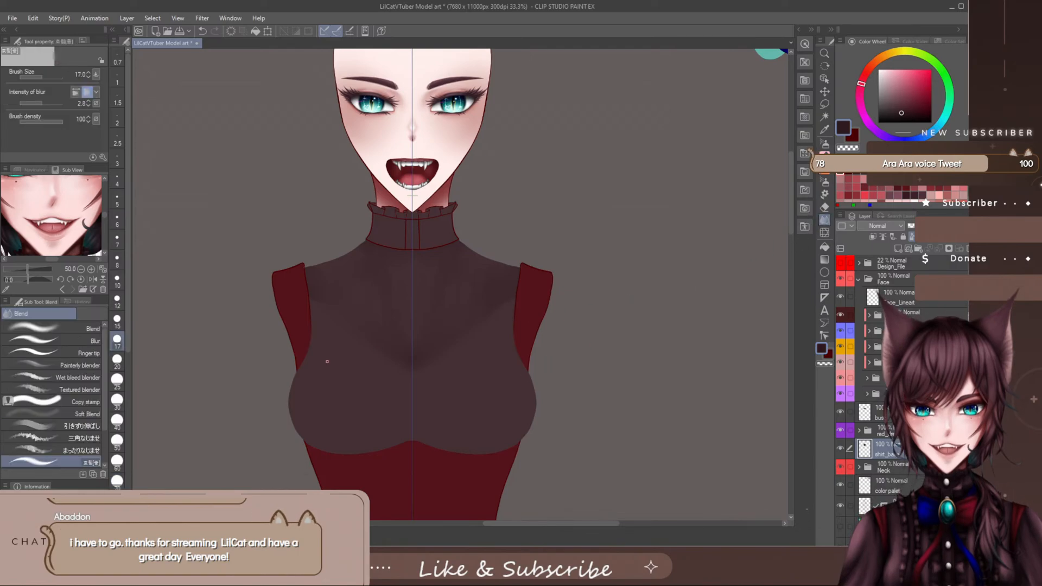
drag(103, 382, 103, 420)
click(81, 406)
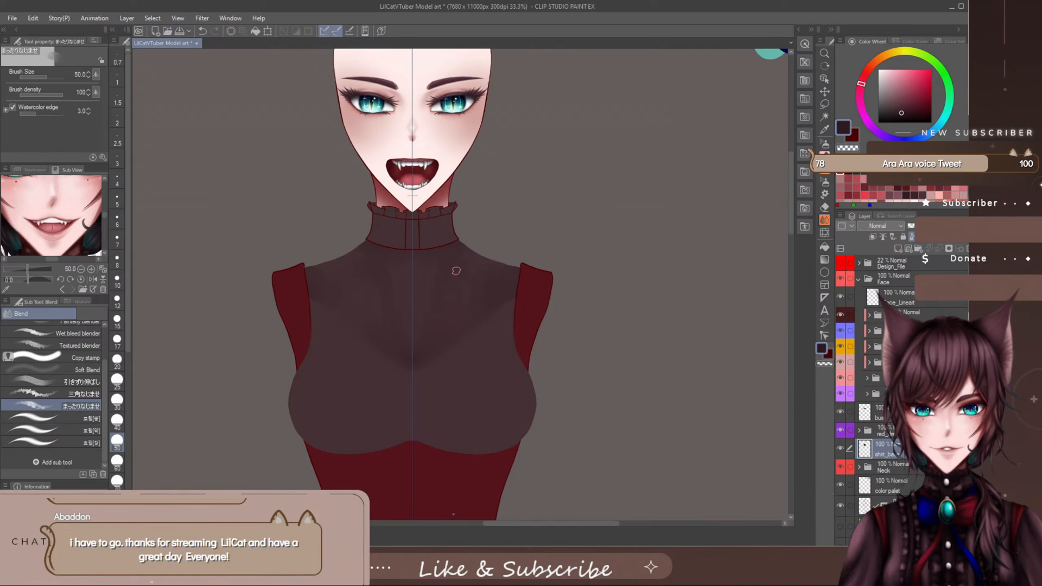
key(bracketright)
key(bracketright)
key(bracketright)
key(bracketright)
key(bracketright)
mouse_move(449, 296)
mouse_down()
mouse_move(433, 328)
mouse_move(436, 261)
mouse_move(433, 334)
mouse_move(445, 279)
mouse_move(454, 305)
mouse_up()
- Enable snapping for the まったりなじませ blending brush, show it in the tool properties, and save the settings as default
click(103, 157)
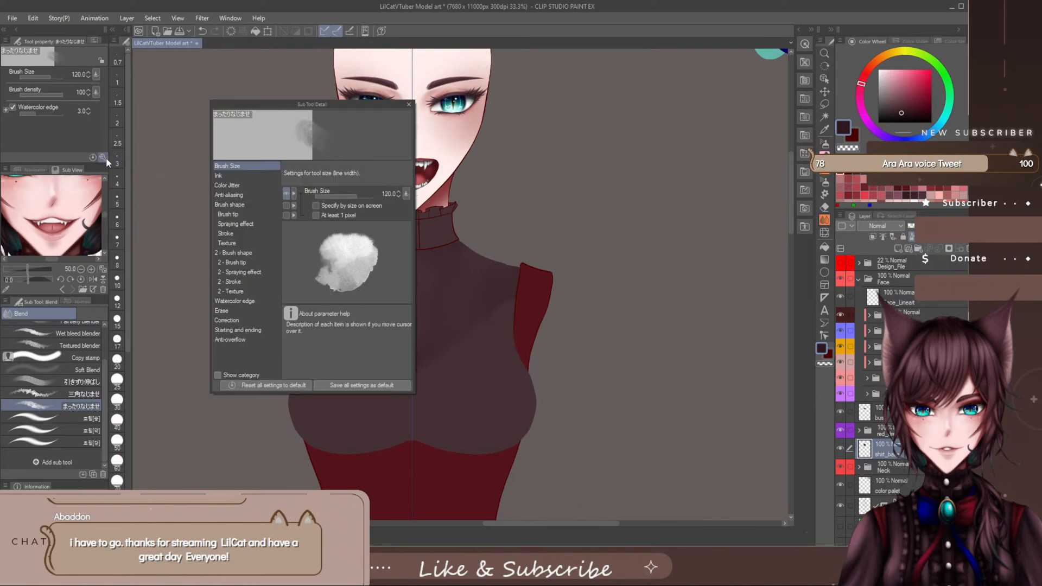
click(243, 320)
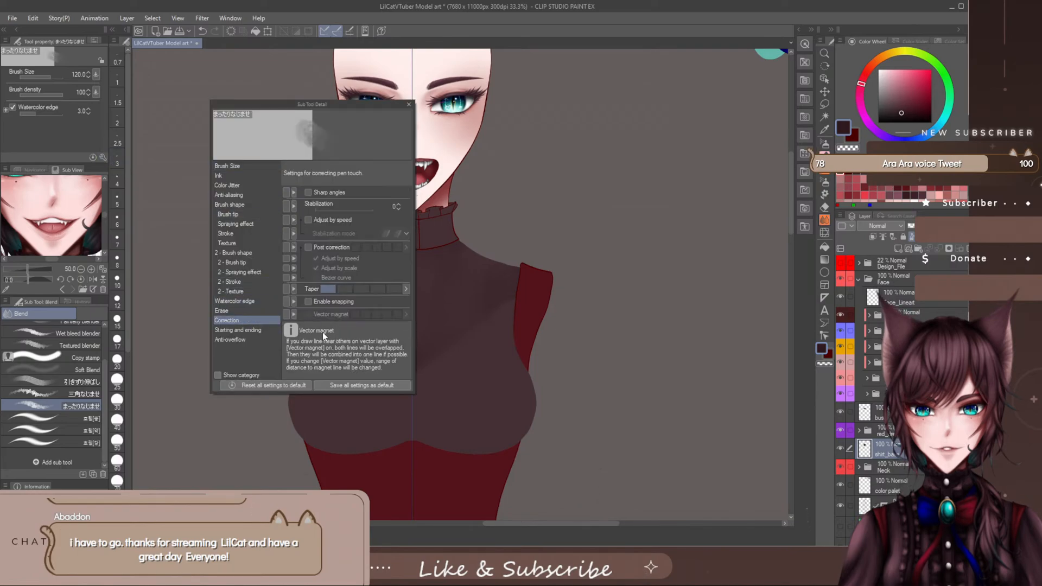
click(310, 301)
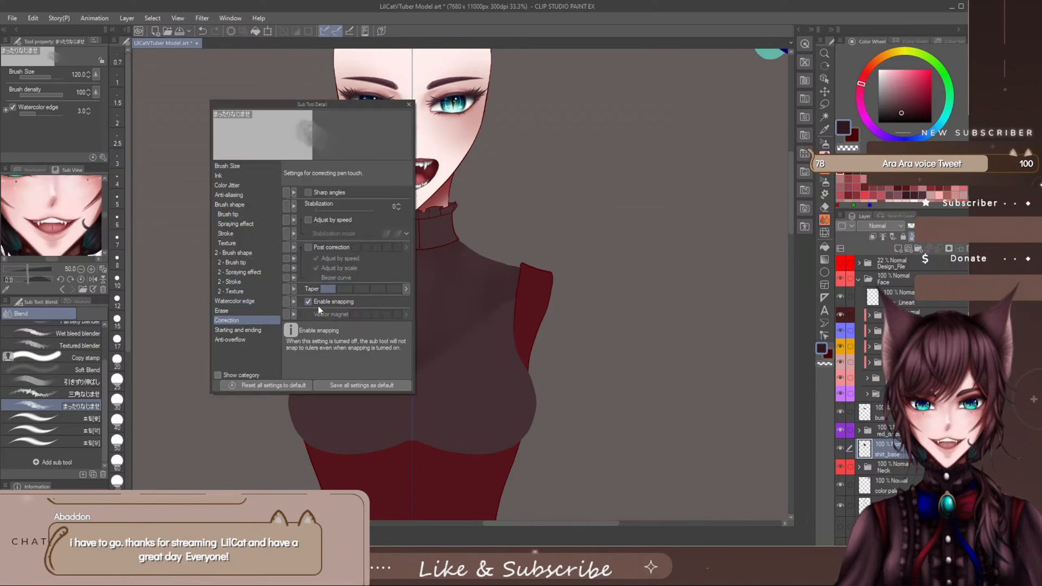
click(286, 301)
click(382, 385)
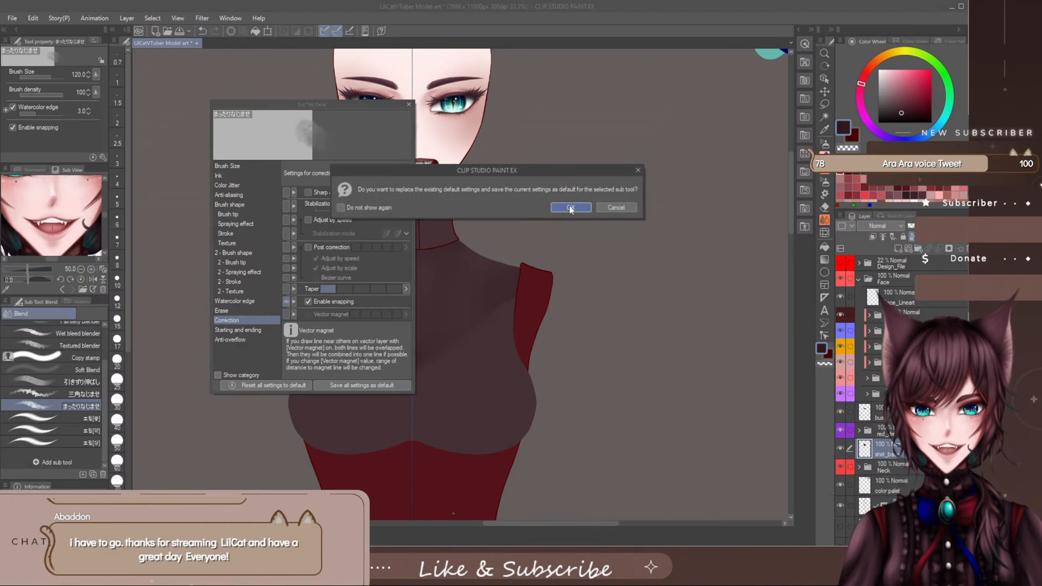
click(564, 205)
click(409, 104)
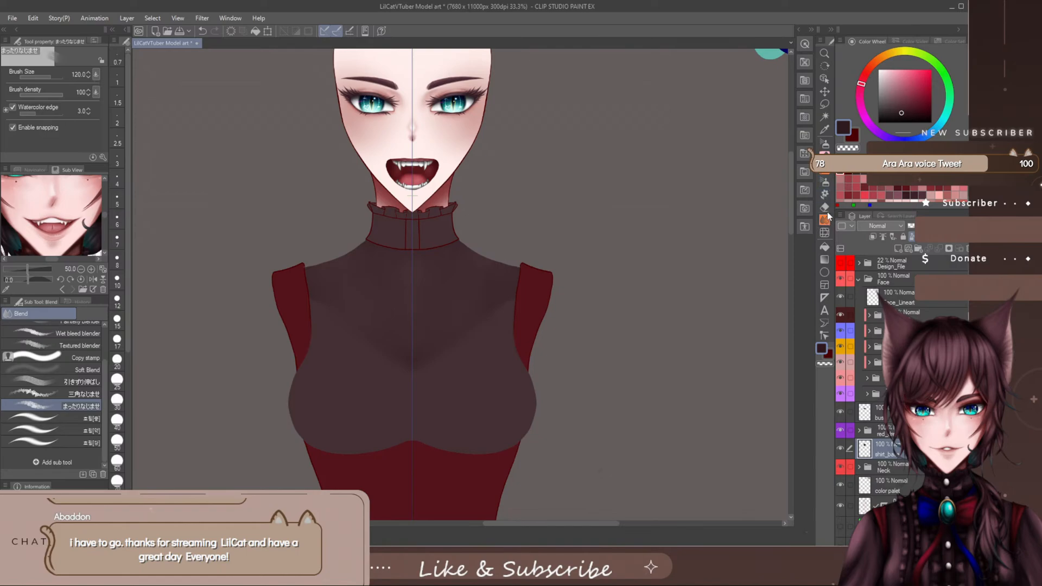
- Test the Watercolor splash brush at size 300 and the Soft bleed brush at size 120 on the chest, undoing each stroke
key(b)
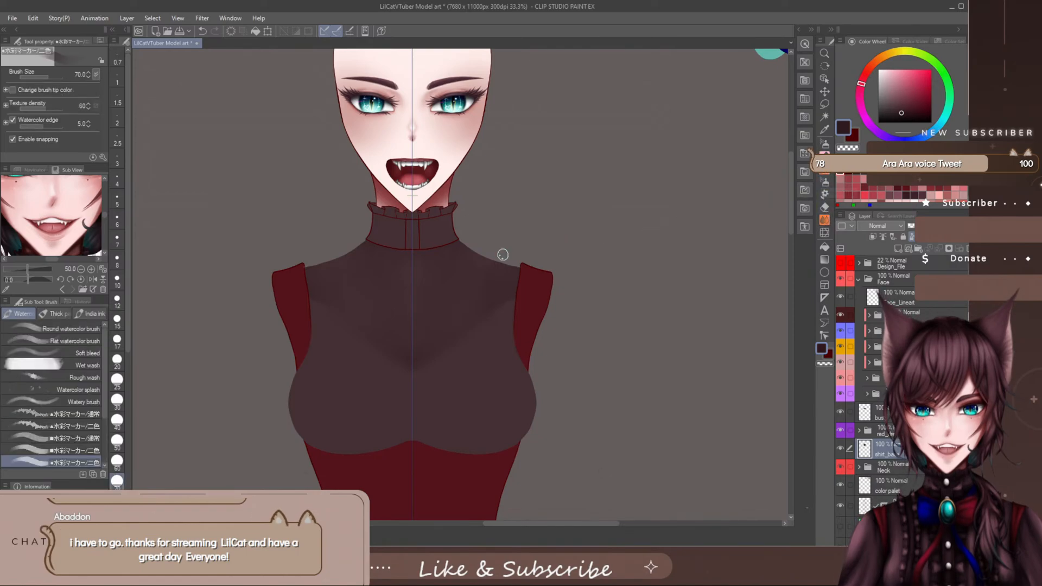
click(96, 387)
click(419, 327)
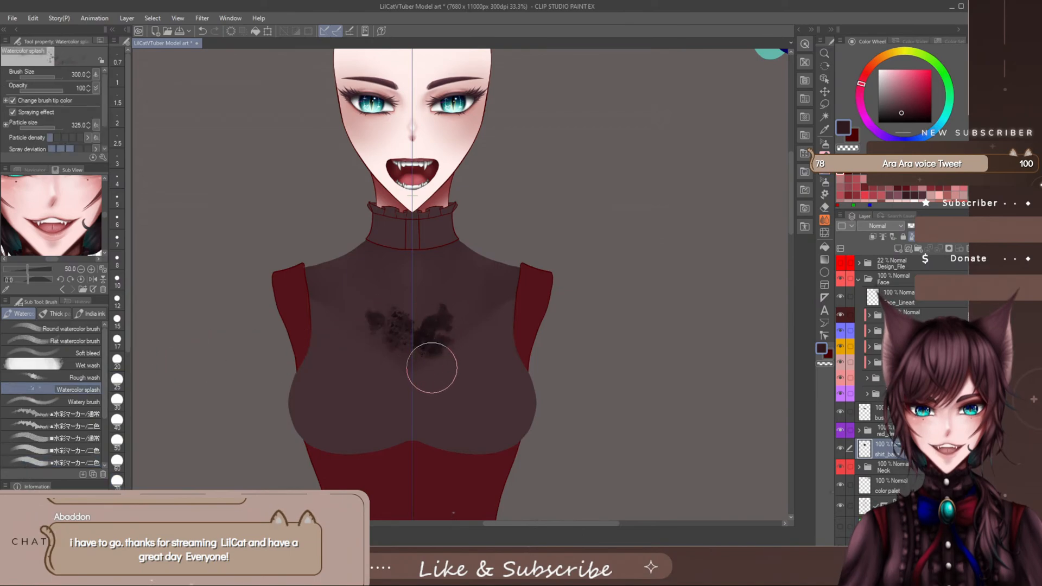
key(ctrl+z)
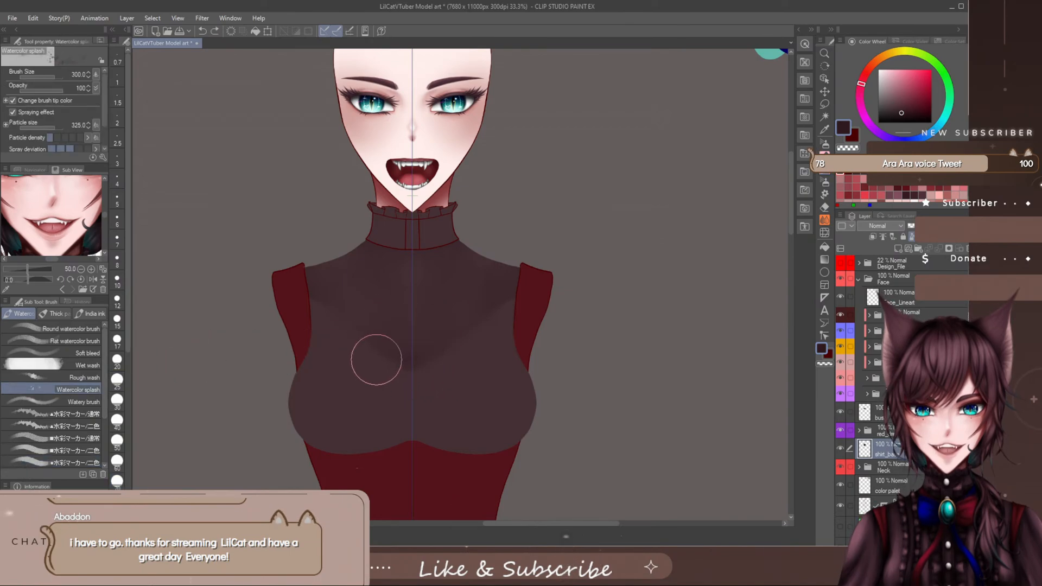
click(98, 353)
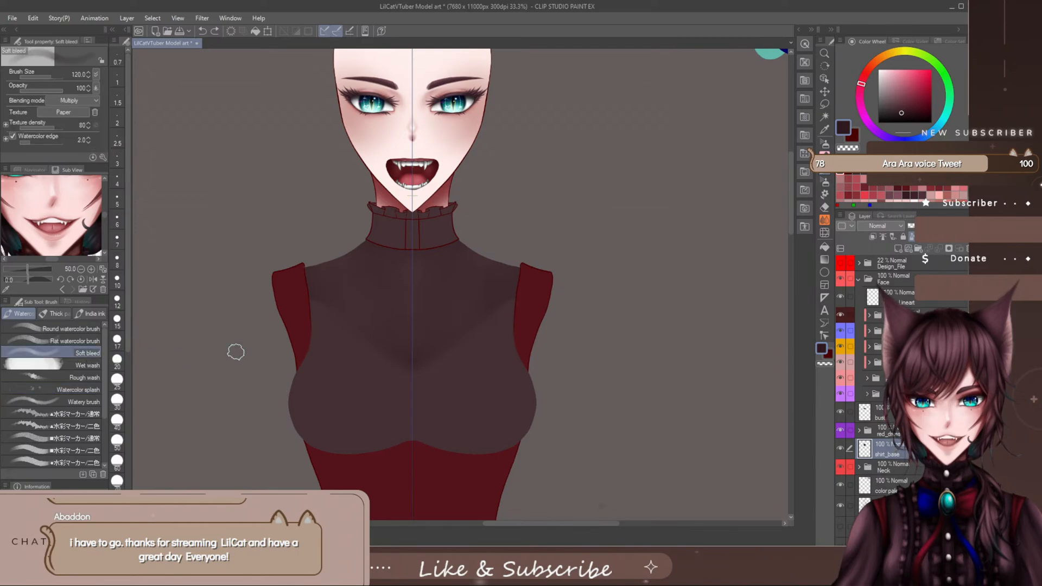
mouse_move(382, 344)
mouse_down()
mouse_move(417, 354)
mouse_move(467, 340)
mouse_up()
key(ctrl+z)
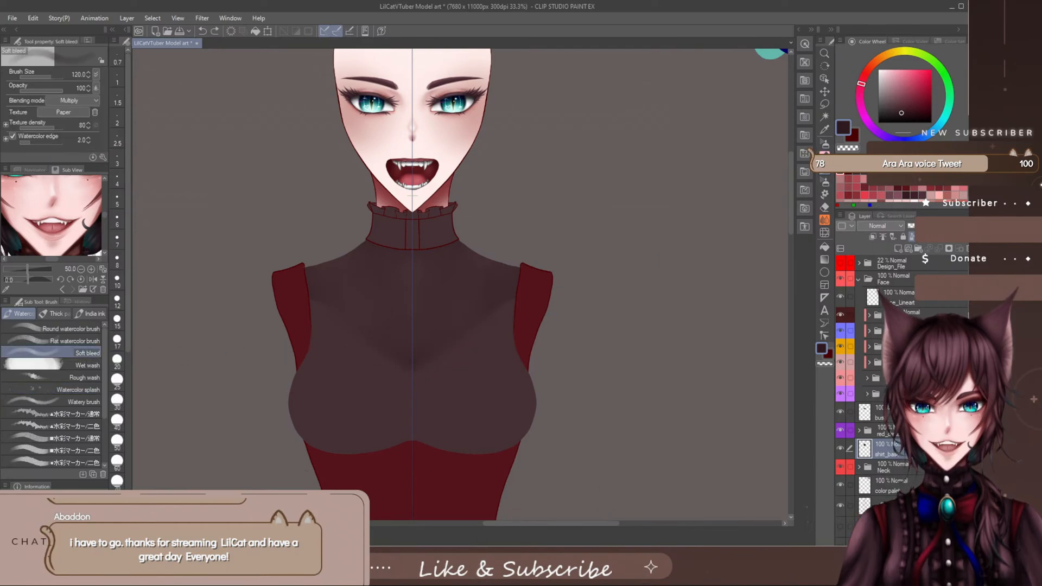
- Sample the shirt colour from the bust, try the Wet wash brush at size 150 across the upper chest, and undo it
alt+click(434, 380)
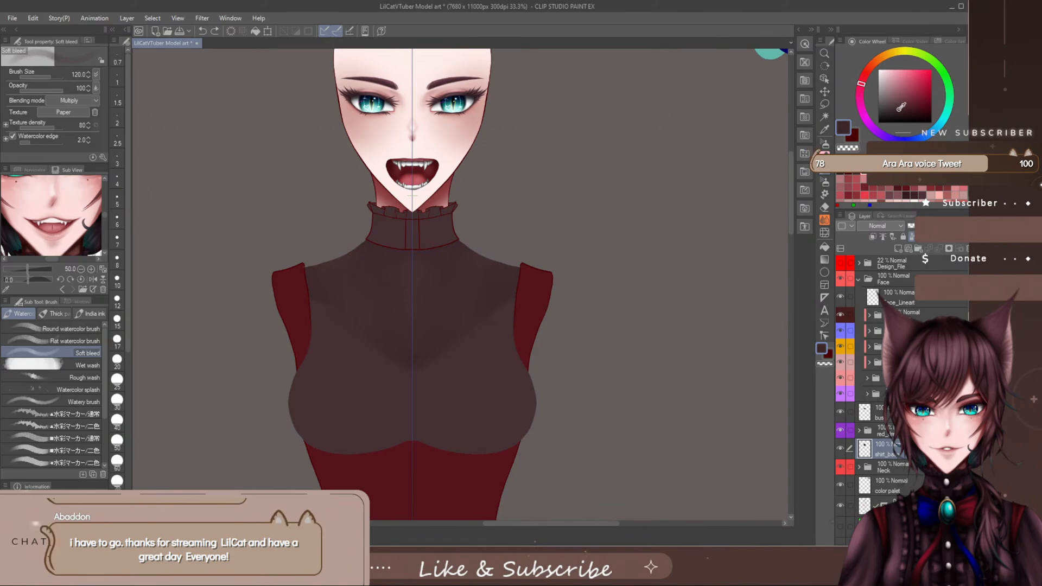
click(87, 365)
click(414, 308)
mouse_move(413, 308)
mouse_down()
mouse_move(391, 332)
mouse_move(402, 344)
mouse_move(428, 334)
mouse_move(428, 312)
mouse_move(414, 323)
mouse_move(417, 342)
mouse_up()
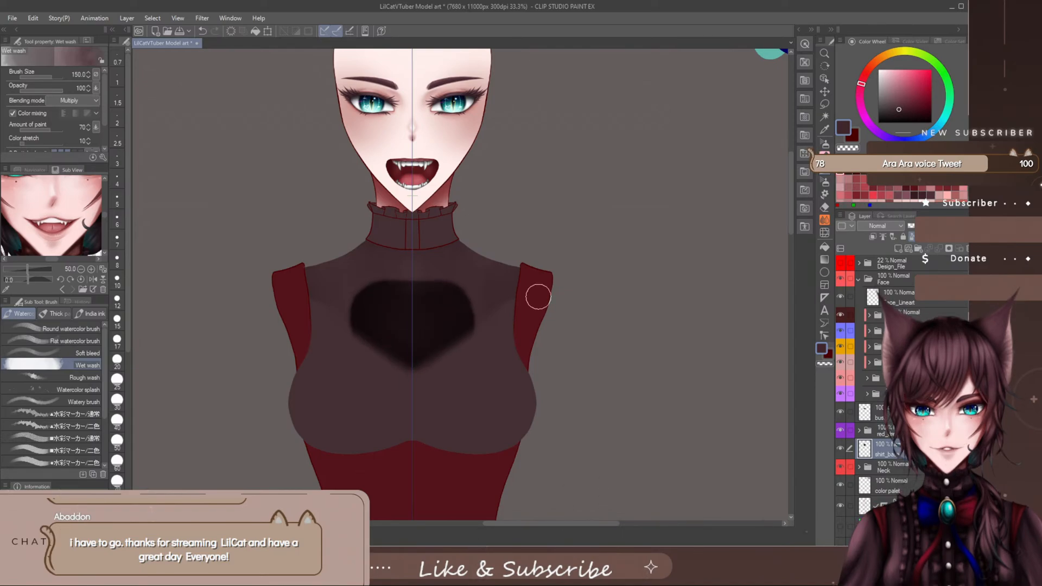
key(ctrl+z)
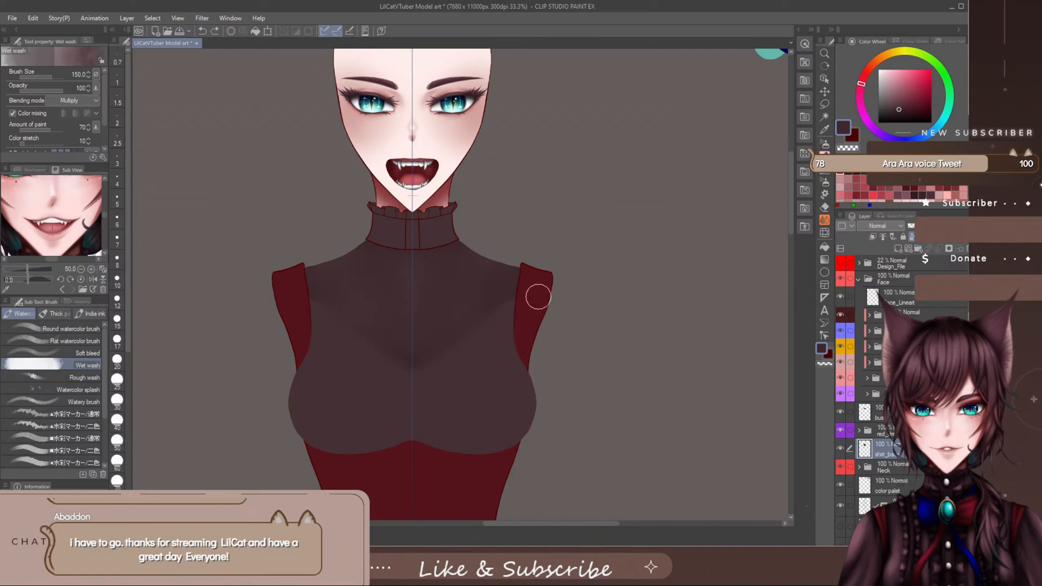
- Try the Rough wash brush at size 150 and the Watery brush at size 120 on the central chest, undoing both strokes
click(87, 380)
drag(401, 337, 415, 327)
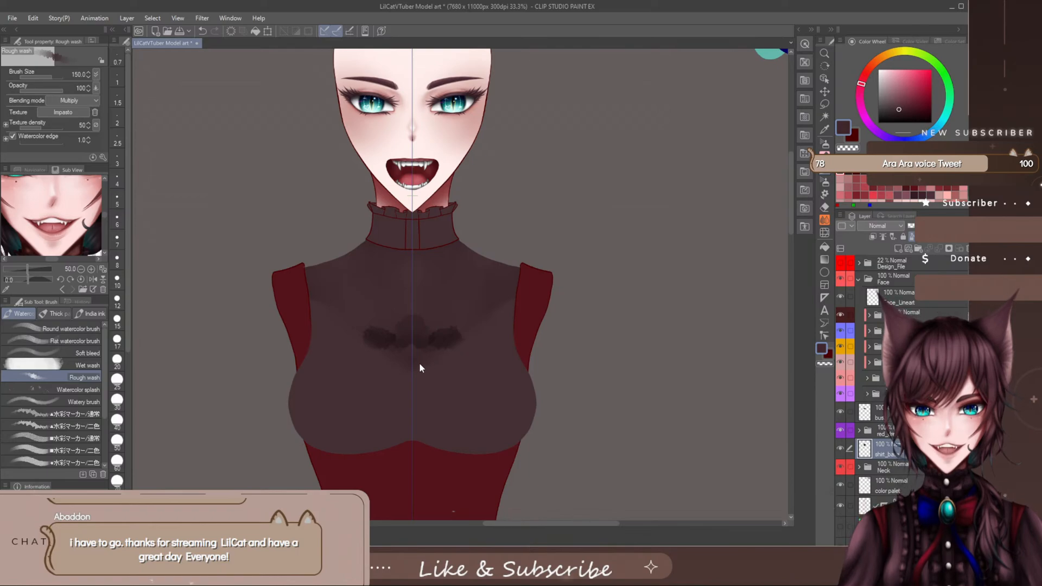
key(ctrl+z)
click(65, 401)
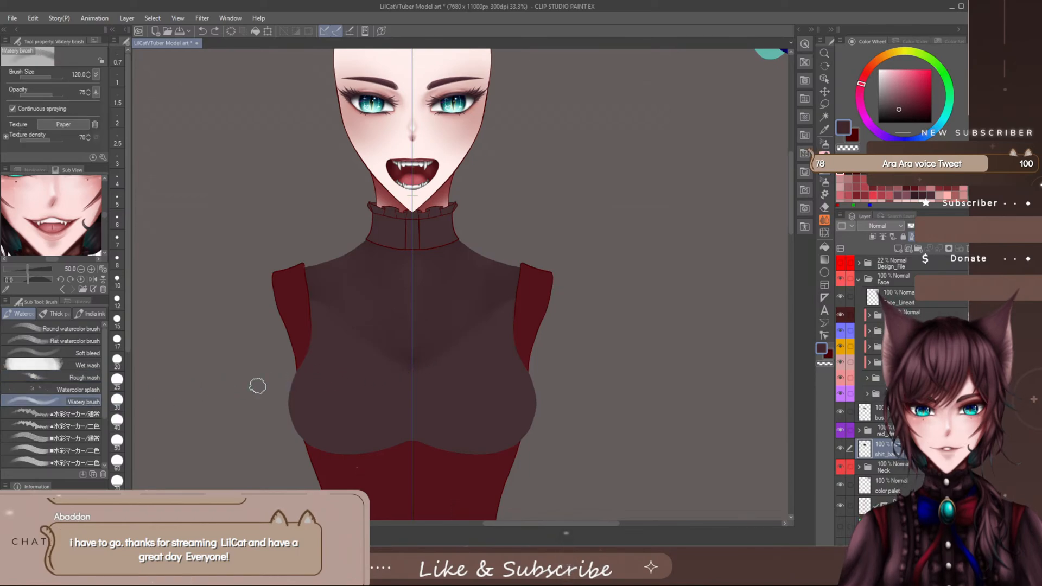
mouse_move(402, 341)
mouse_down()
mouse_move(419, 334)
mouse_move(431, 349)
mouse_up()
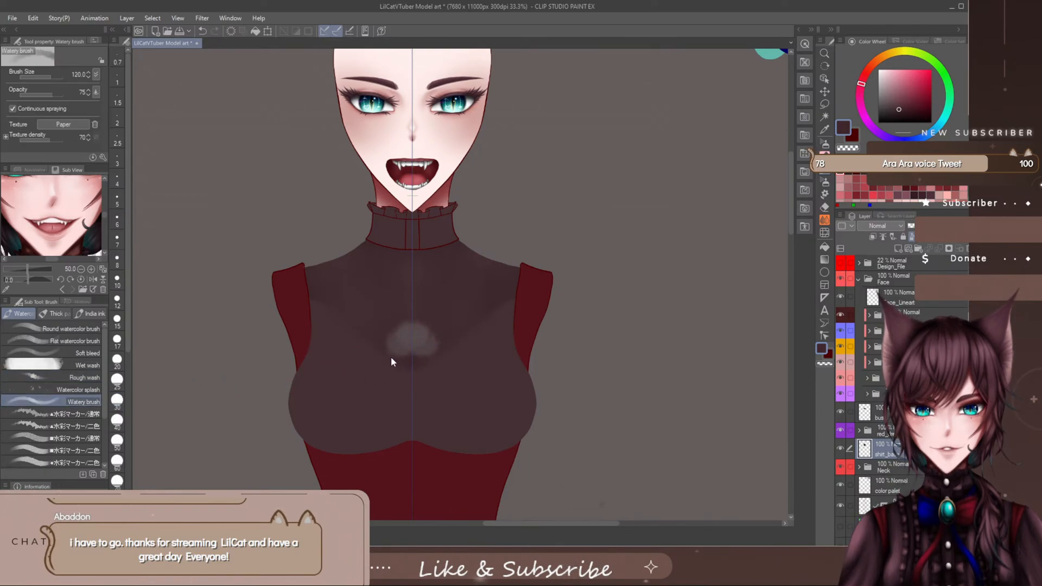
key(ctrl+z)
- Test the ■水彩マーカー/二色 brush at size 150 on the chest with Change brush tip color on, and undo the stroke
click(89, 415)
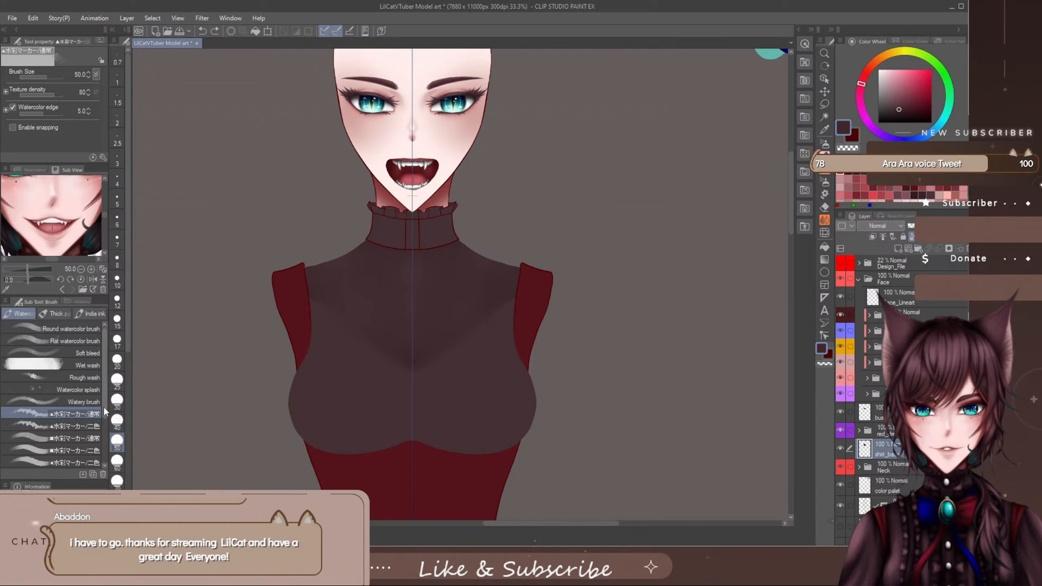
scroll(102, 418, down, 3)
scroll(102, 423, down, 3)
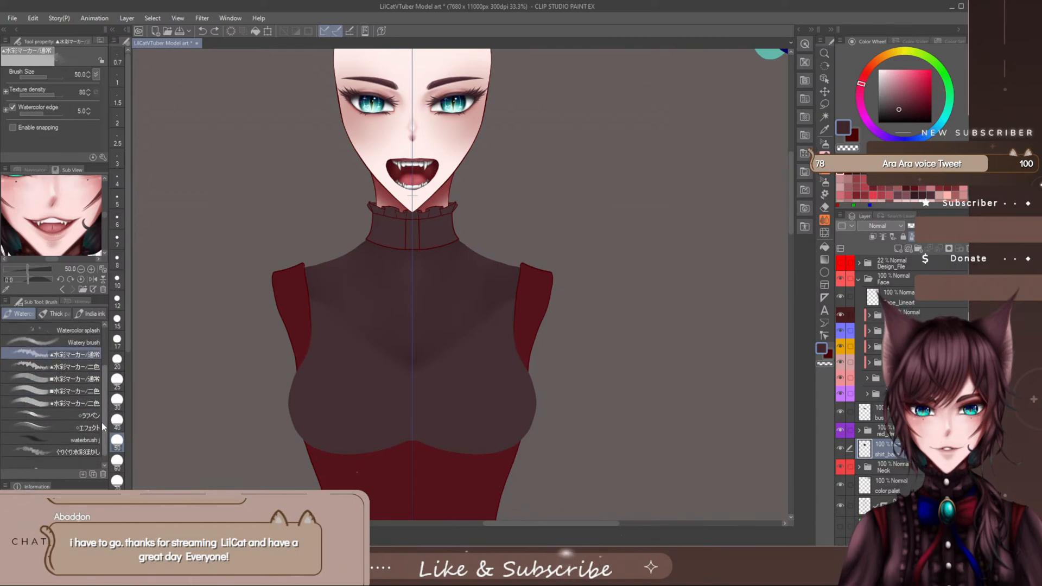
click(82, 391)
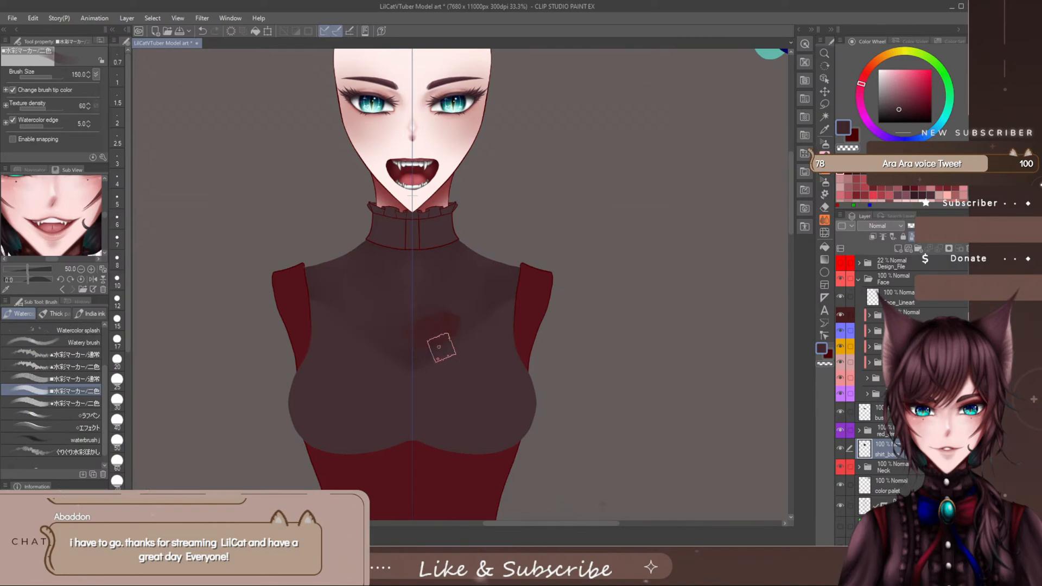
key(ctrl+z)
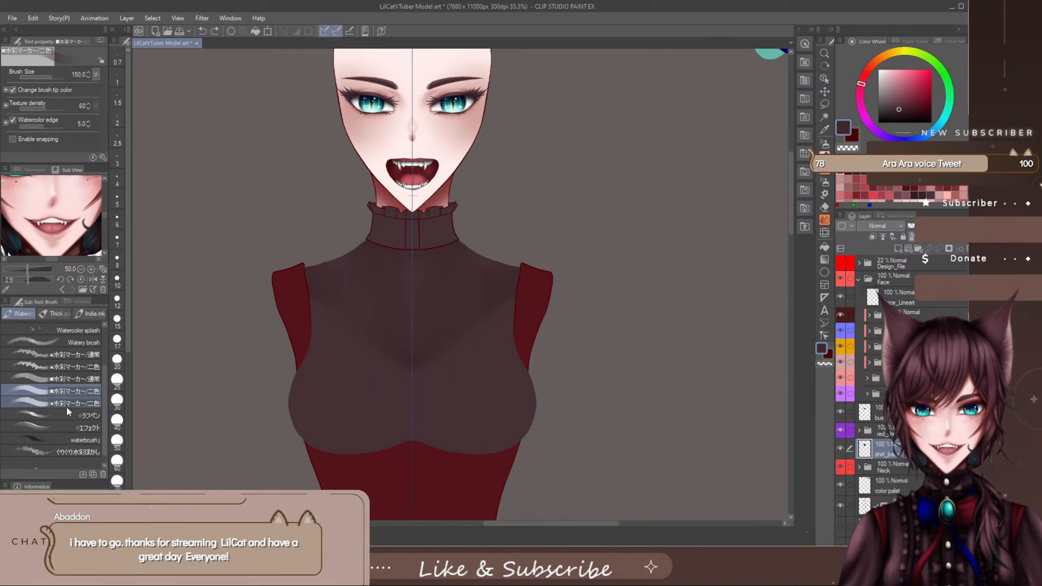
- Try the エフェクト brush on the chest, enlarging it from size 100 to 250, and undo the stroke
click(66, 427)
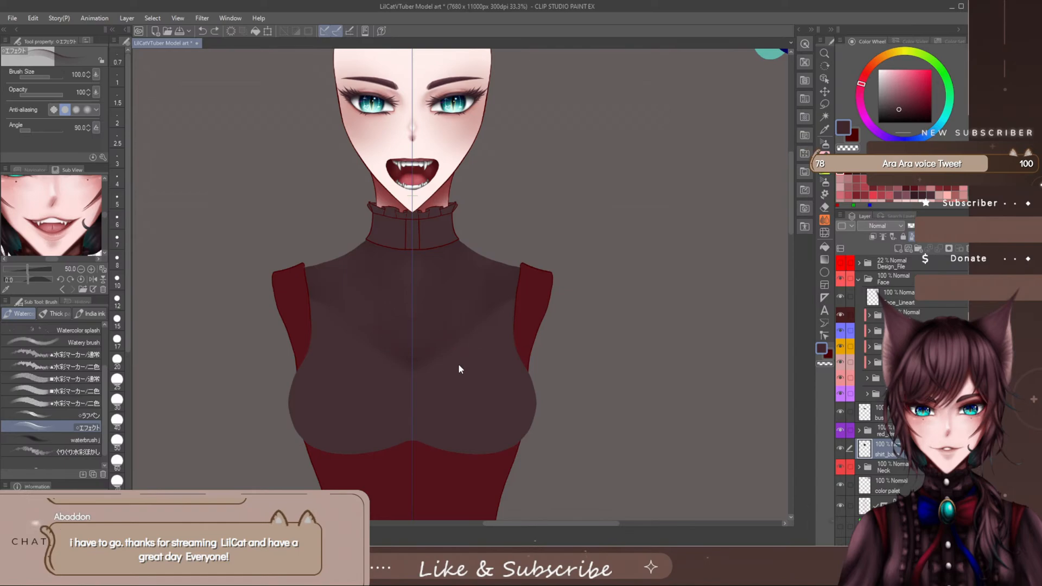
key(bracketright)
key(bracketright)
key(bracketright)
key(bracketright)
key(bracketright)
key(ctrl+z)
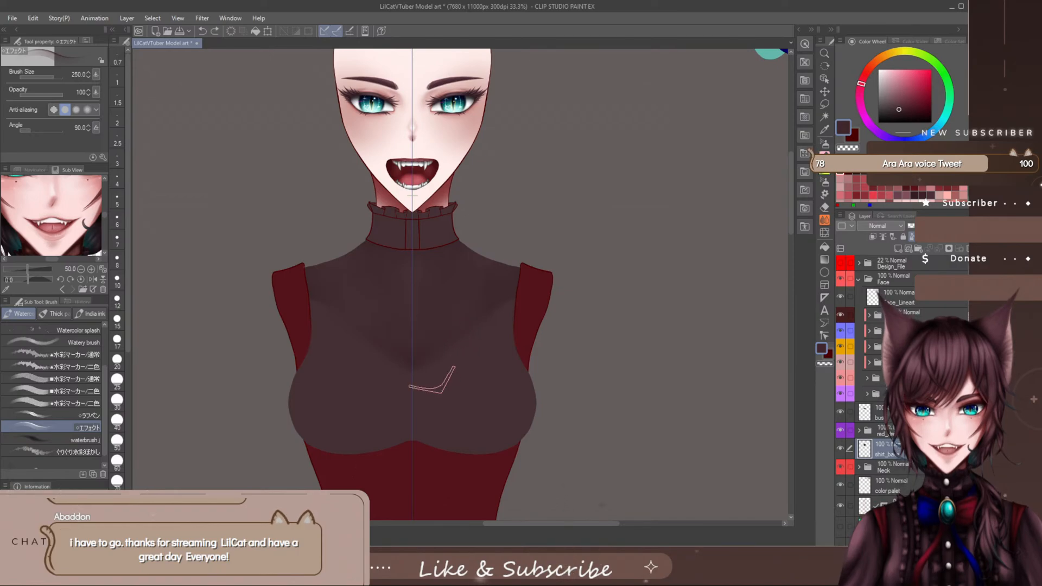
- Test the waterbrush j brush at size 250 and the ぐりぐり水彩ぼかし brush at size 150 on the chest, undoing both
click(84, 440)
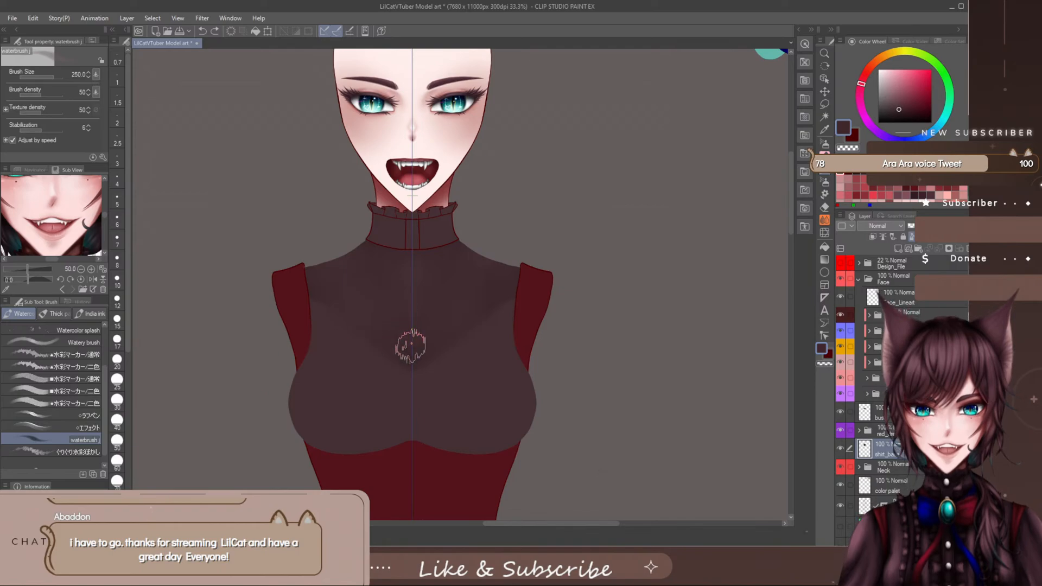
click(431, 346)
key(ctrl+z)
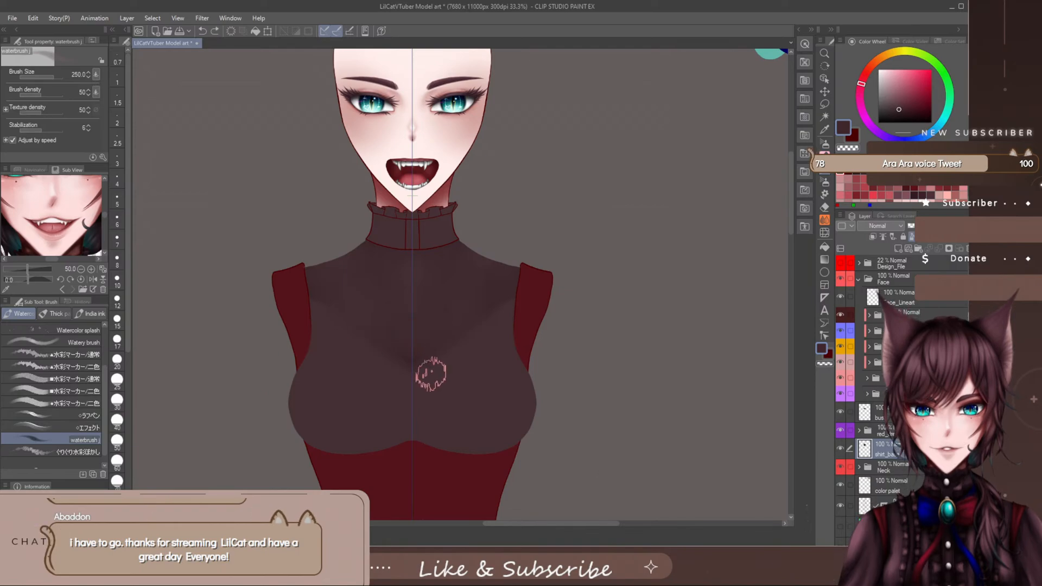
click(79, 451)
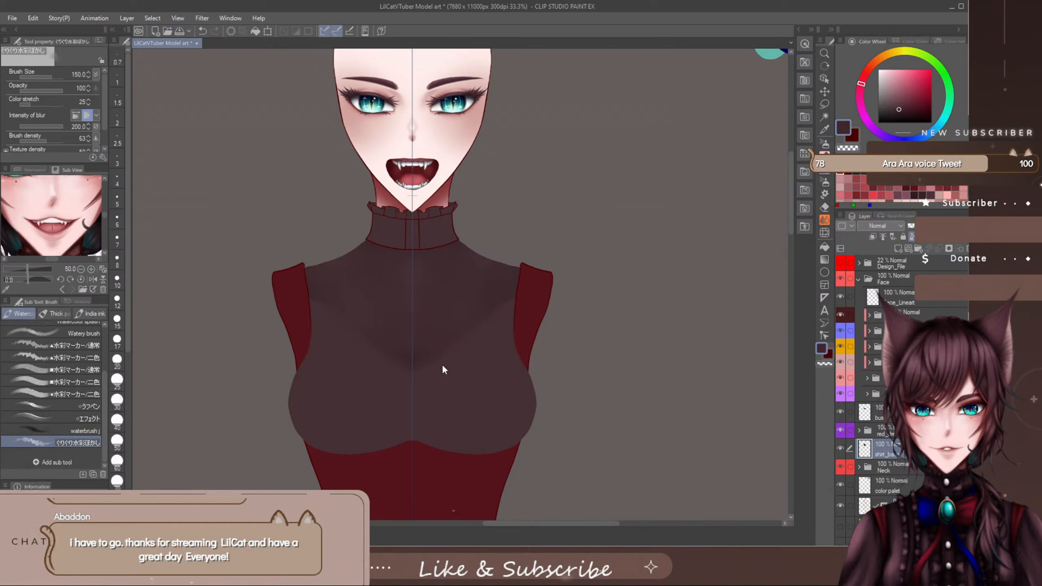
key(ctrl+z)
- Reduce the ぐりぐり水彩ぼかし brush to size 60 and try it on the upper chest, also choosing a near-black colour
drag(105, 383, 105, 376)
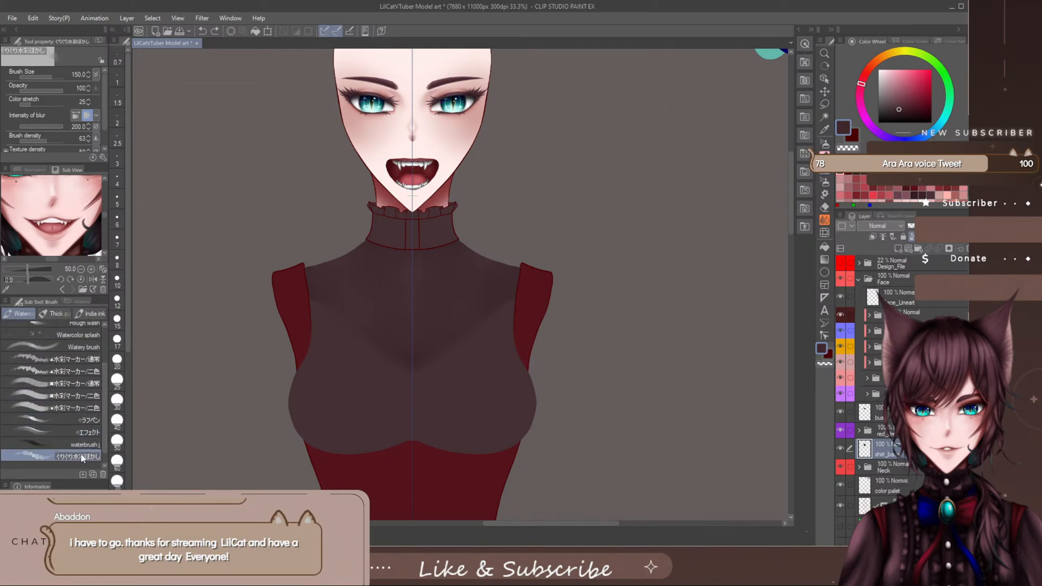
key(bracketleft)
key(bracketleft)
key(bracketleft)
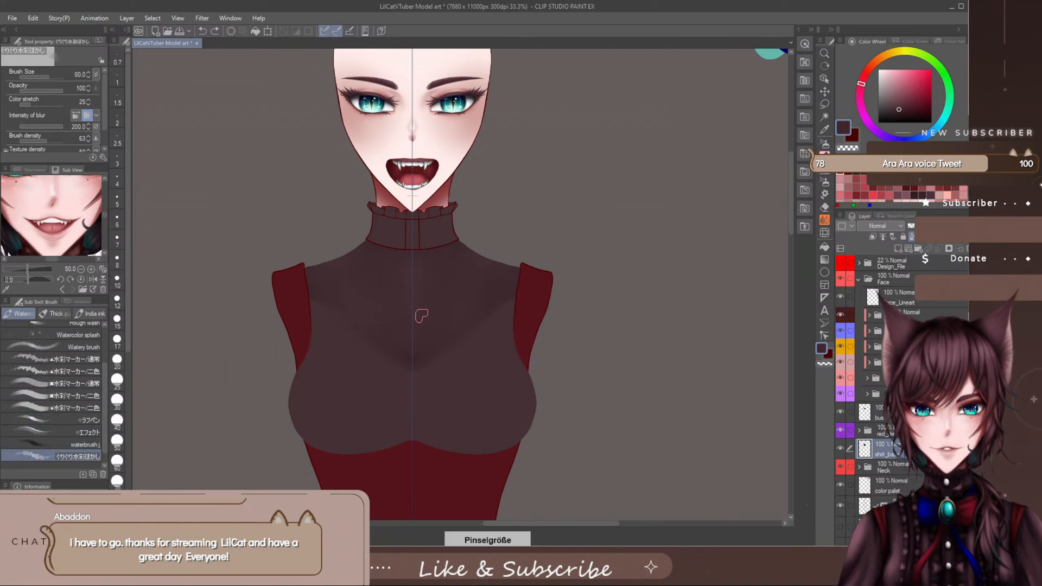
drag(461, 295, 463, 312)
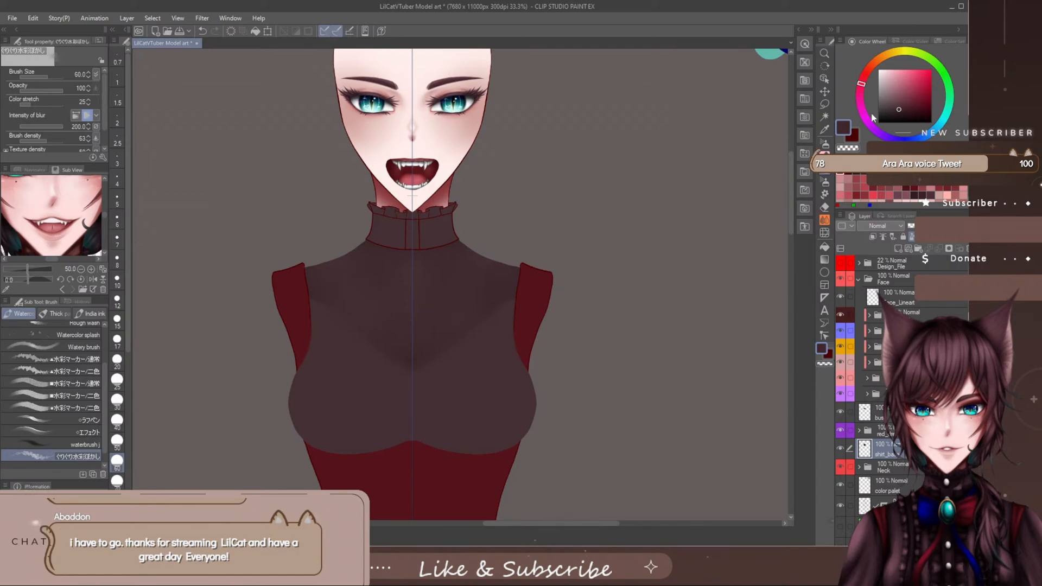
click(887, 122)
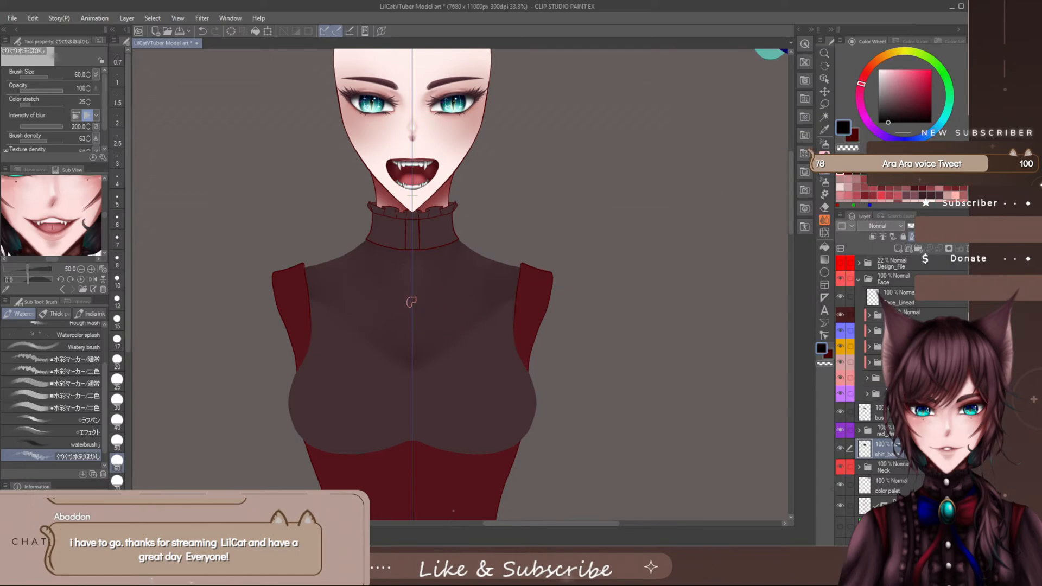
key(e)
key(b)
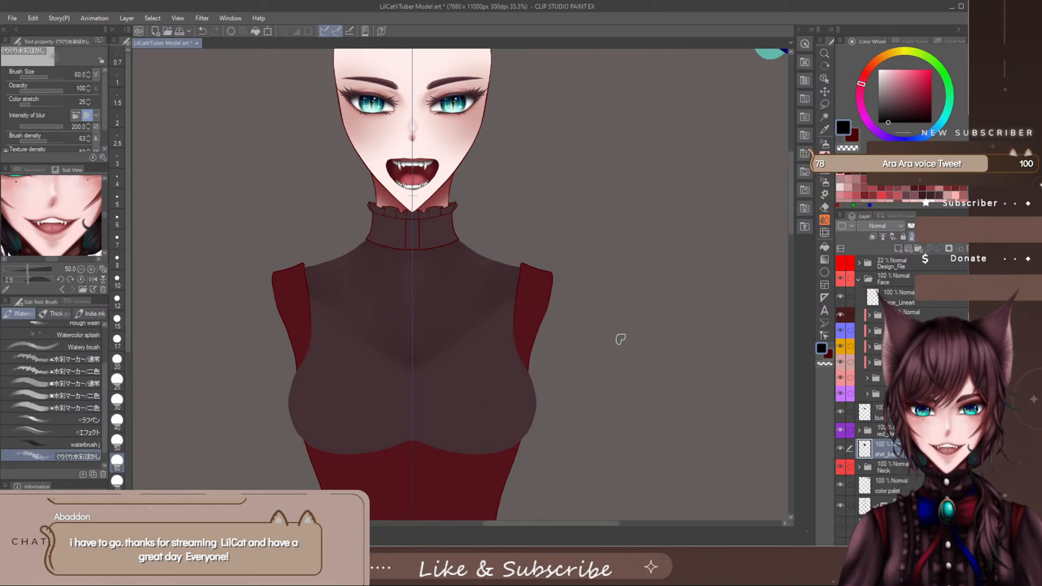
- Pick a dark muted plum colour and shade the upper chest with the ●水彩マーカー/二色 brush, enlarging it from size 70 to 120
click(894, 107)
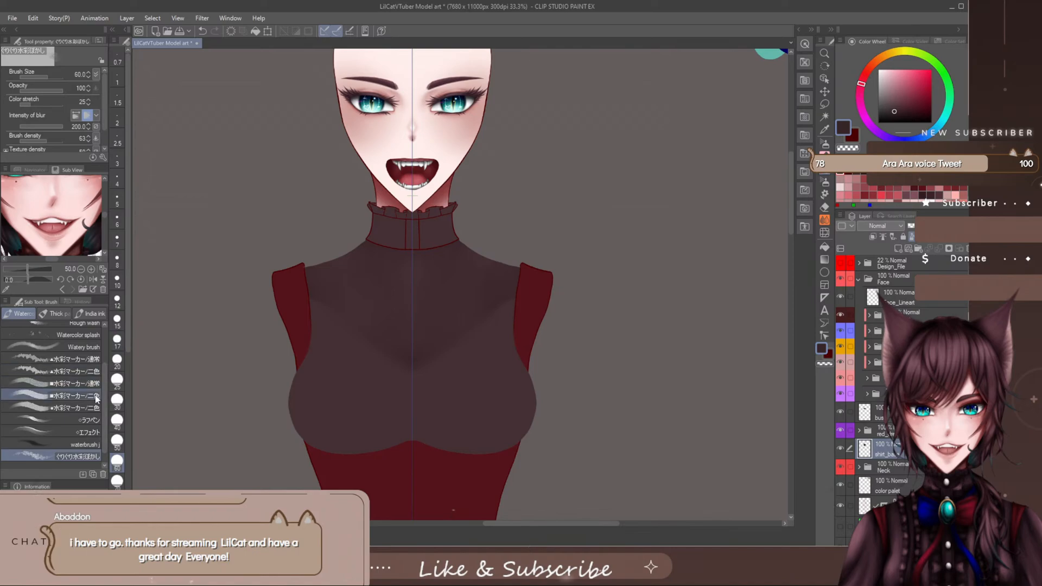
click(81, 406)
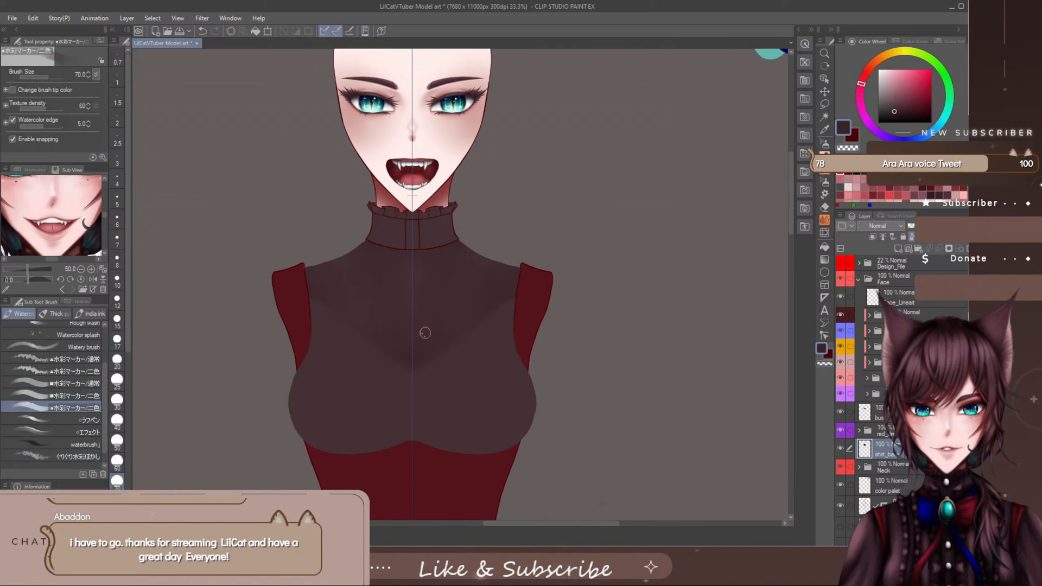
key(bracketright)
key(bracketright)
key(bracketright)
- Smooth the upper-chest shading with the ■水彩マーカー/通常 brush at size 120, and add symmetrical highlights in a light greyish pink
click(76, 383)
key(])
key(])
key(])
key(])
key(])
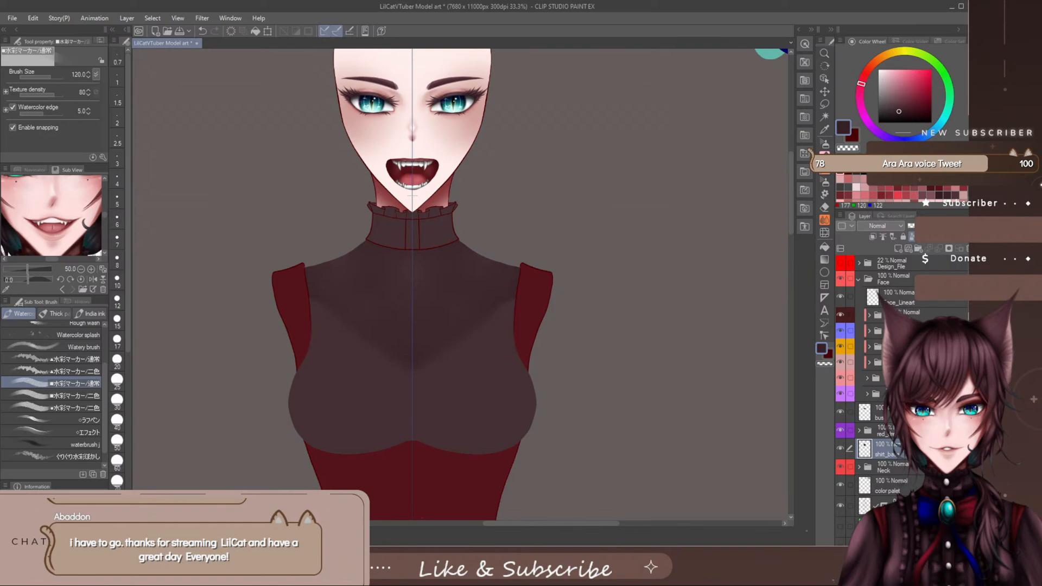
click(848, 166)
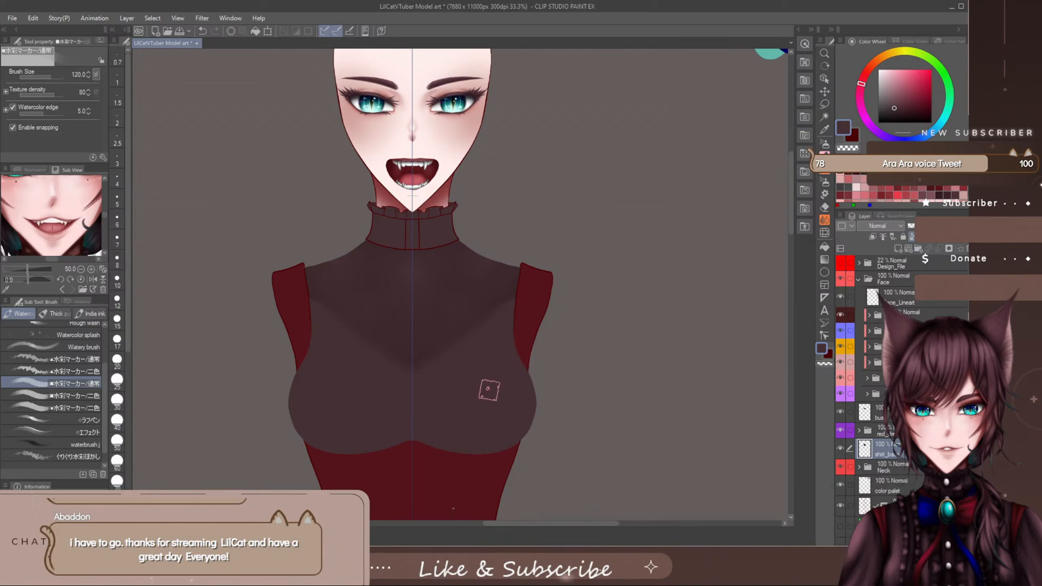
click(890, 77)
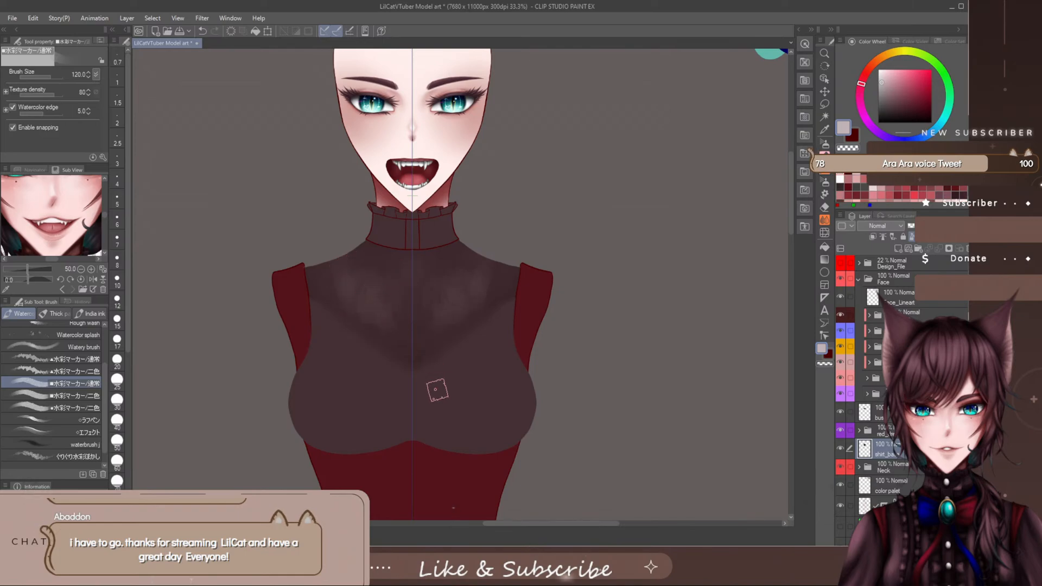
- Undo the light greyish pink highlight strokes on the upper chest
key(ctrl+a)
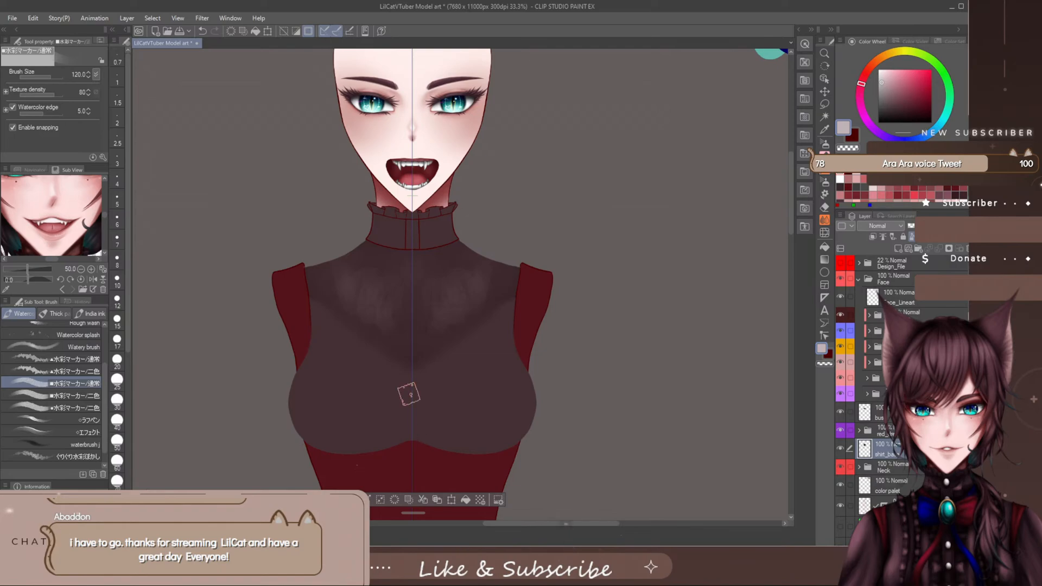
key(ctrl+z)
key(ctrl+z)
key(ctrl+z)
key(ctrl+z)
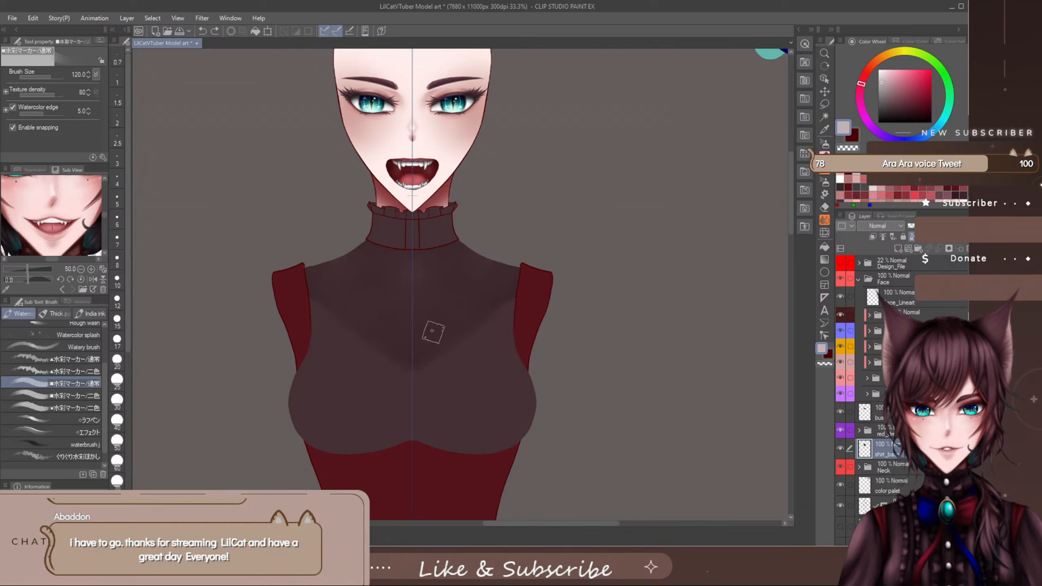
- Test the ●水彩マーカー/二色 brush and the Watery brush at size 120 on the upper chest, undoing both strokes
click(82, 409)
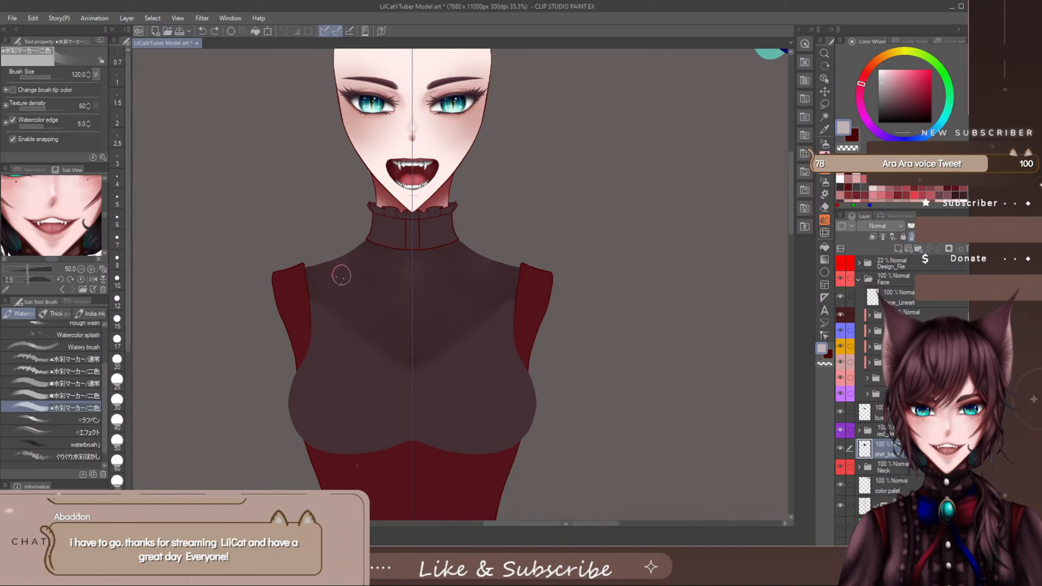
drag(381, 278, 393, 320)
key(ctrl+z)
click(87, 351)
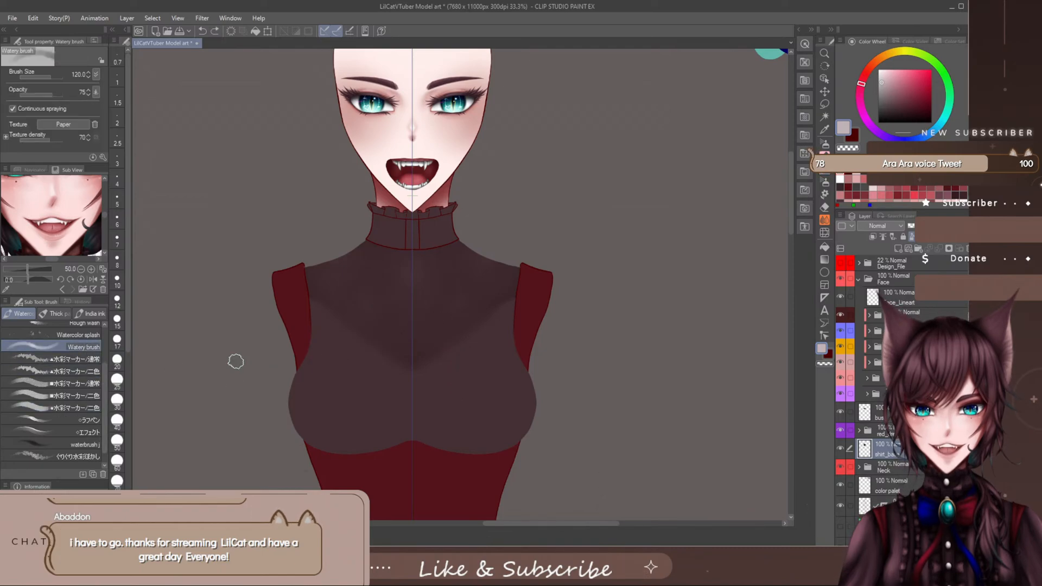
drag(367, 280, 388, 317)
key(ctrl+z)
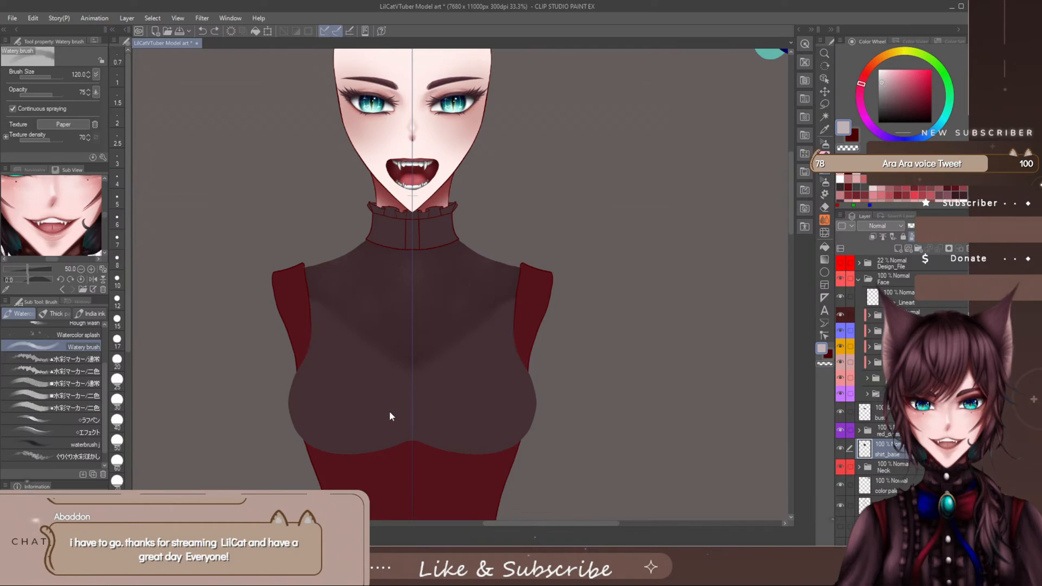
- Try highlight strokes on the upper chest with the エフェクト brush at sizes 250 and 80, undoing them
click(87, 432)
drag(363, 276, 377, 317)
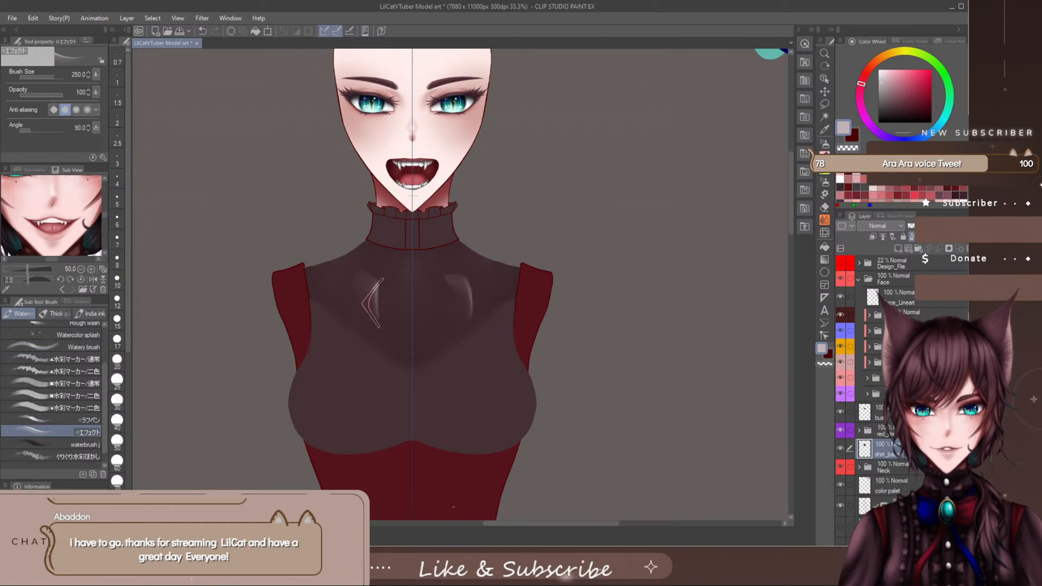
key(ctrl+z)
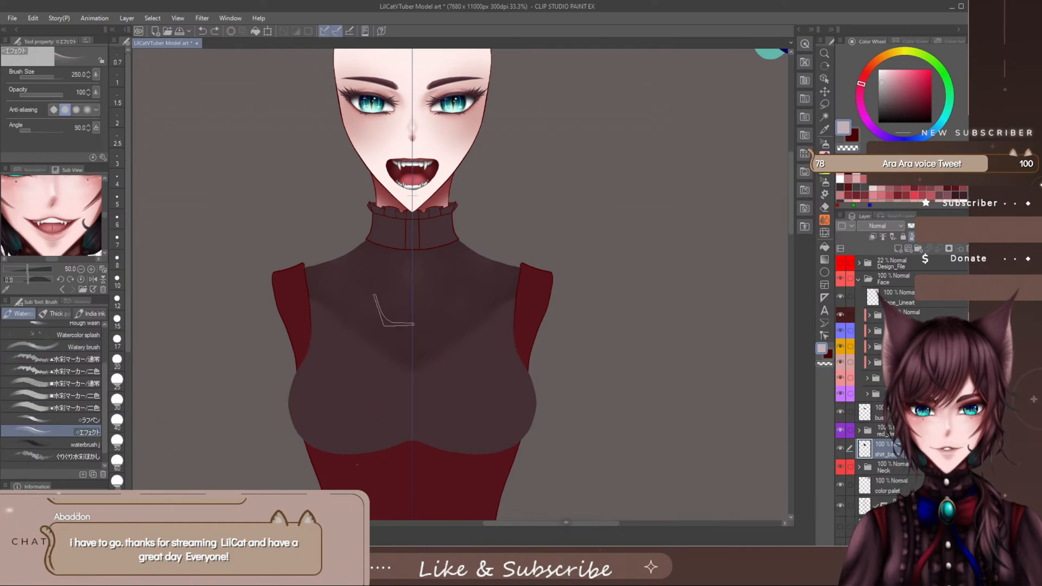
key([)
key([)
key([)
key([)
mouse_move(368, 279)
mouse_down()
mouse_move(367, 303)
mouse_move(389, 317)
mouse_move(398, 286)
mouse_move(374, 304)
mouse_move(321, 286)
mouse_up()
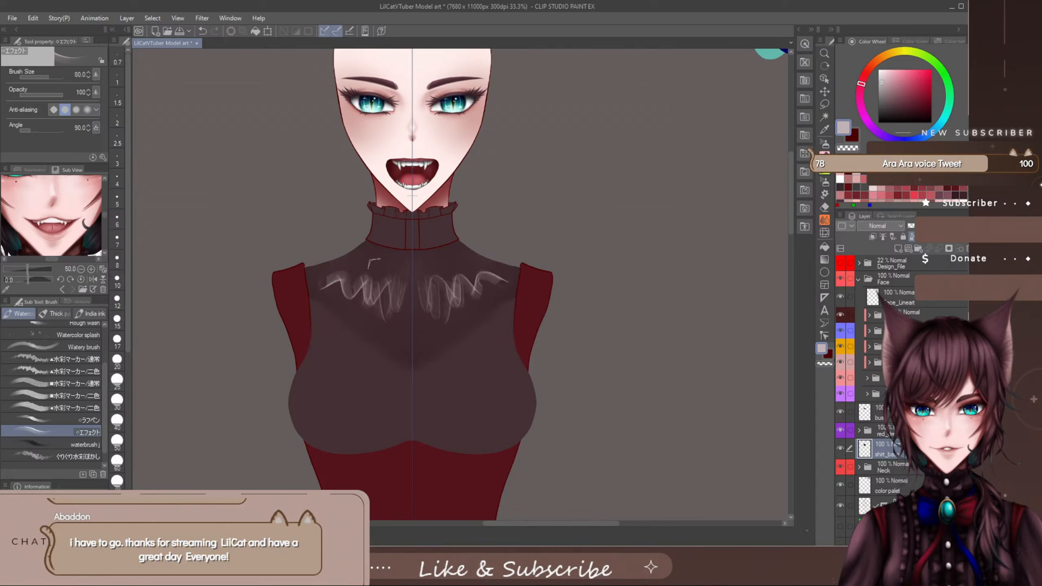
key(ctrl+z)
key(ctrl+z)
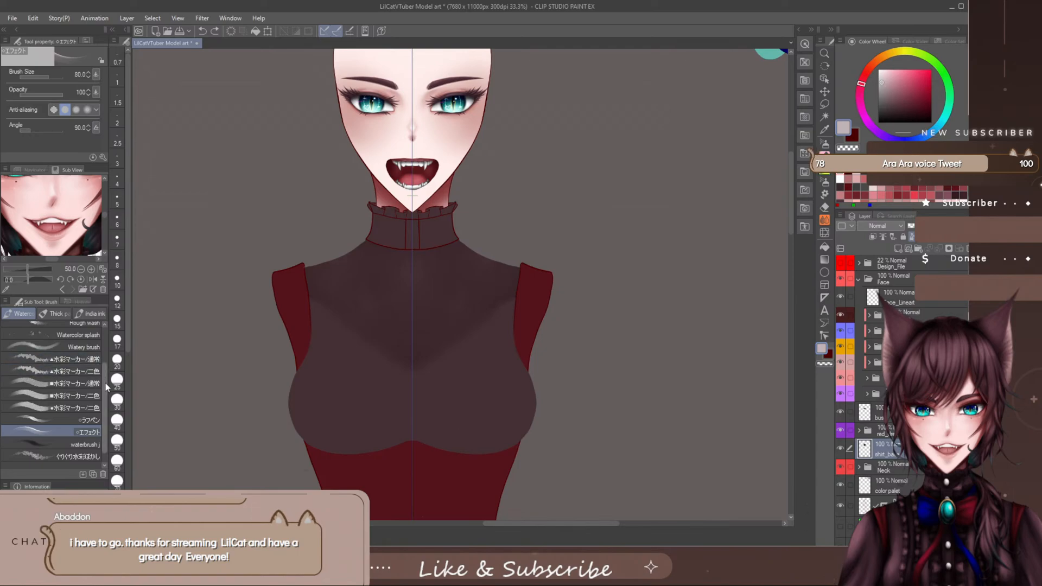
- Paint symmetrical light highlights on the upper chest with the ■水彩マーカー/通常 brush, reducing it from size 120 to 60
scroll(105, 370, up, 2)
key(ctrl+z)
scroll(104, 363, up, 3)
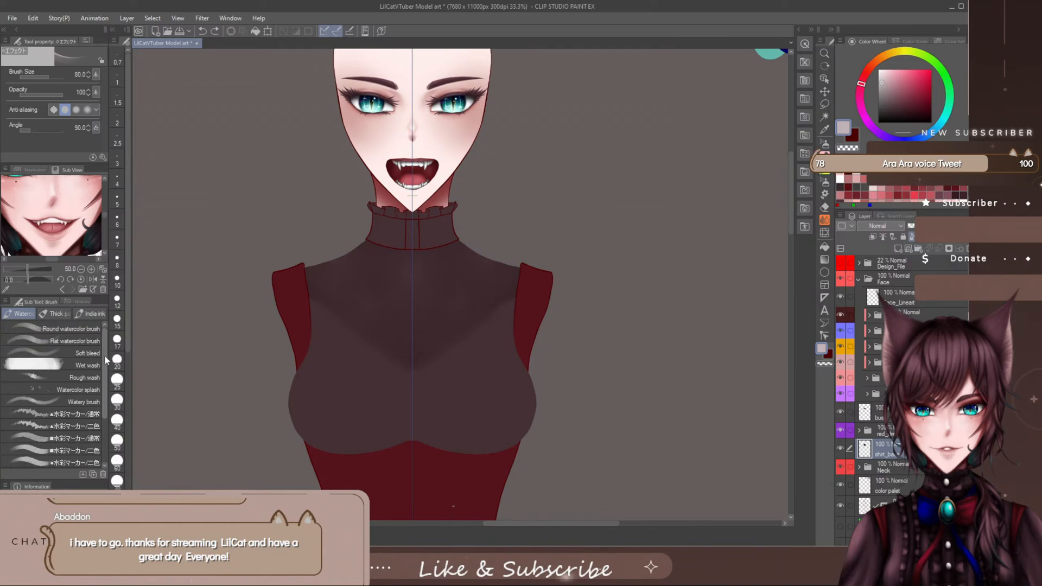
scroll(103, 379, down, 1)
scroll(103, 379, down, 2)
click(87, 382)
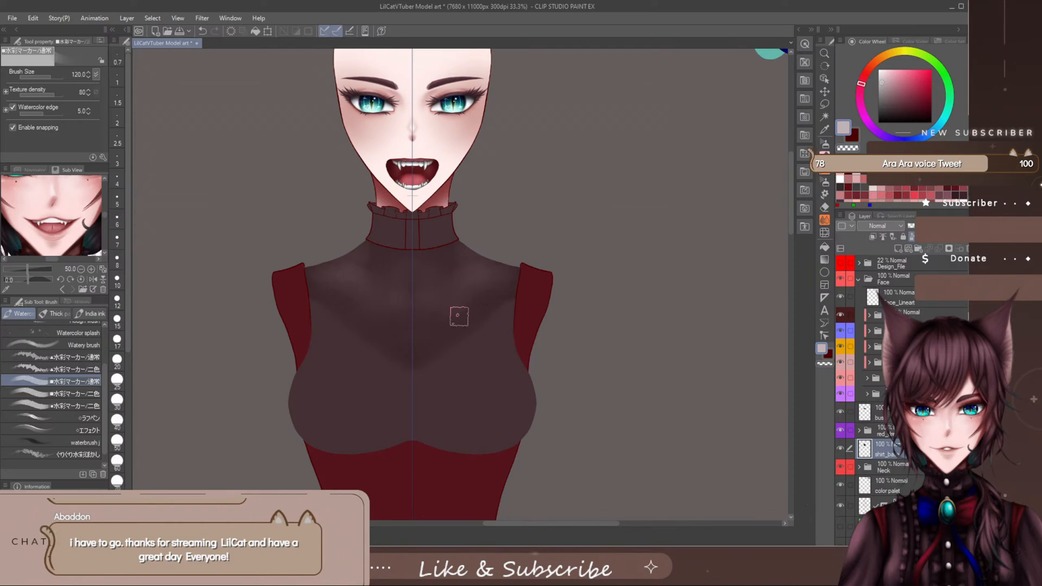
key([)
key([)
key([)
key([)
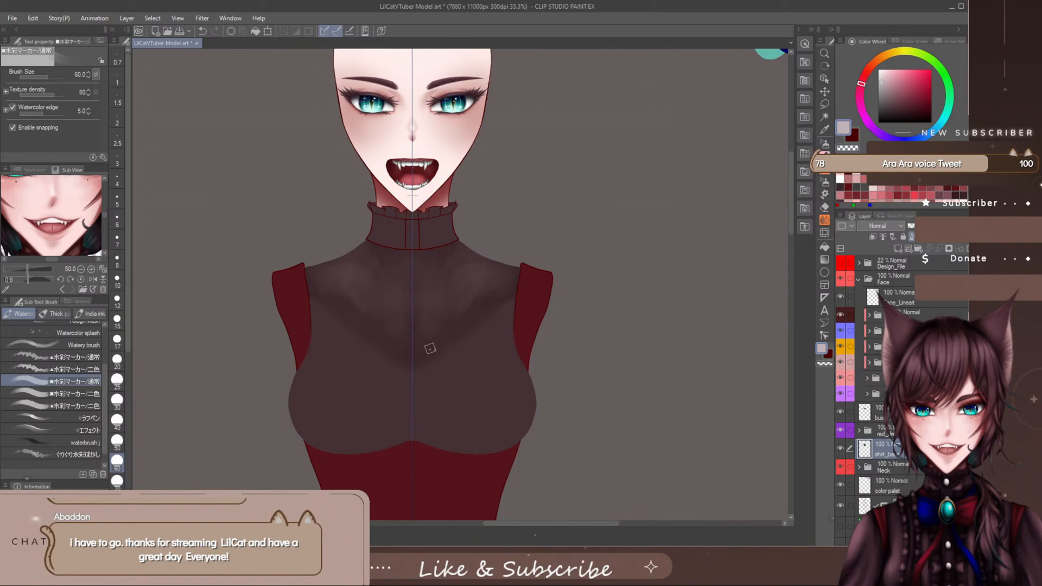
- Blend the upper-chest highlights softly with the まったりなじませ blending brush reduced to size 70
key(j)
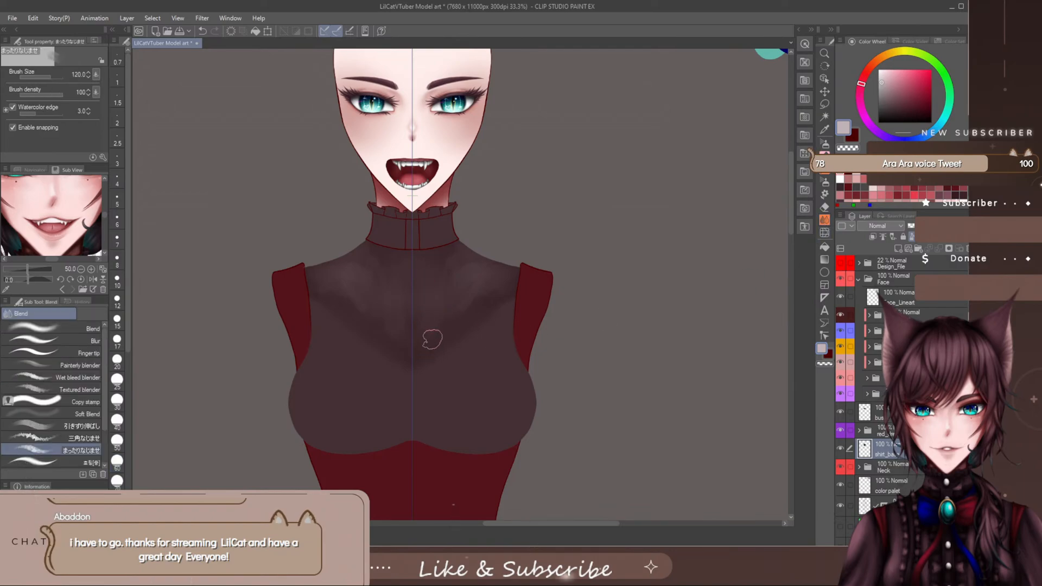
key(bracketleft)
key(bracketleft)
key(bracketleft)
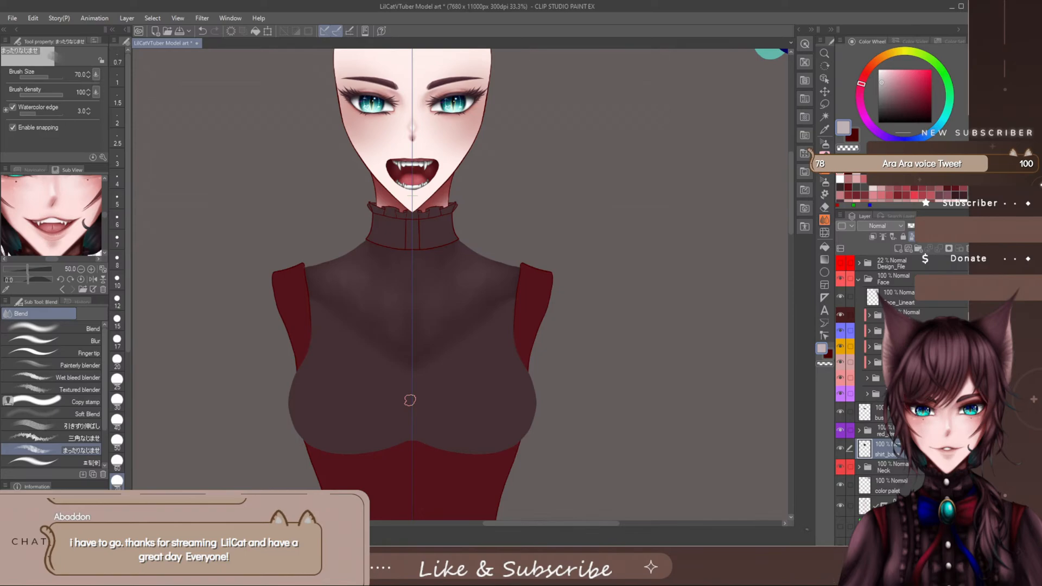
- Make the bust layer active for painting and save the illustration
click(901, 296)
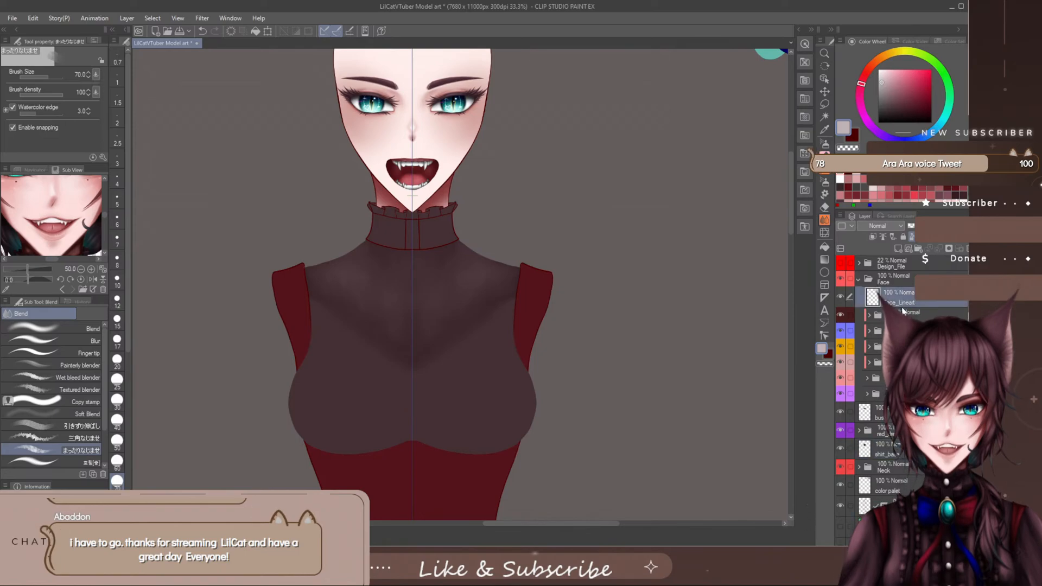
click(898, 412)
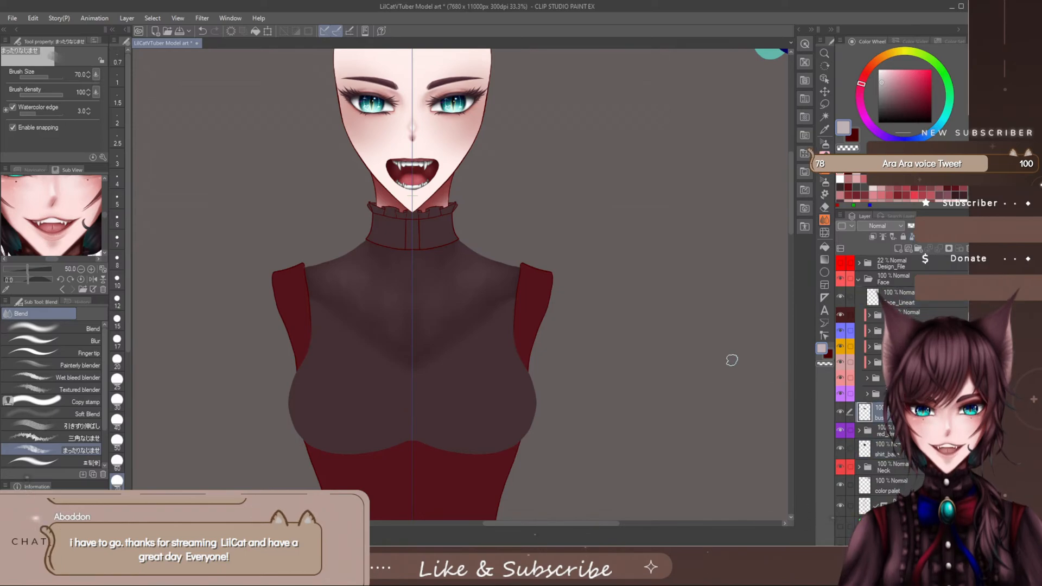
click(825, 178)
key(ctrl+s)
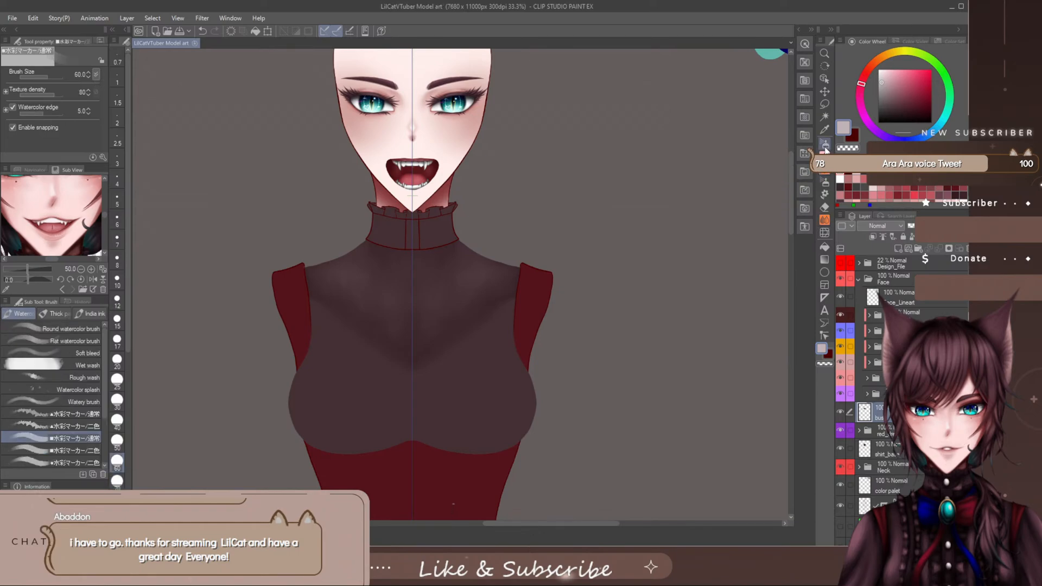
- Shade the lower part of the bust in dark muted plum with the staining marker at size 400
click(825, 146)
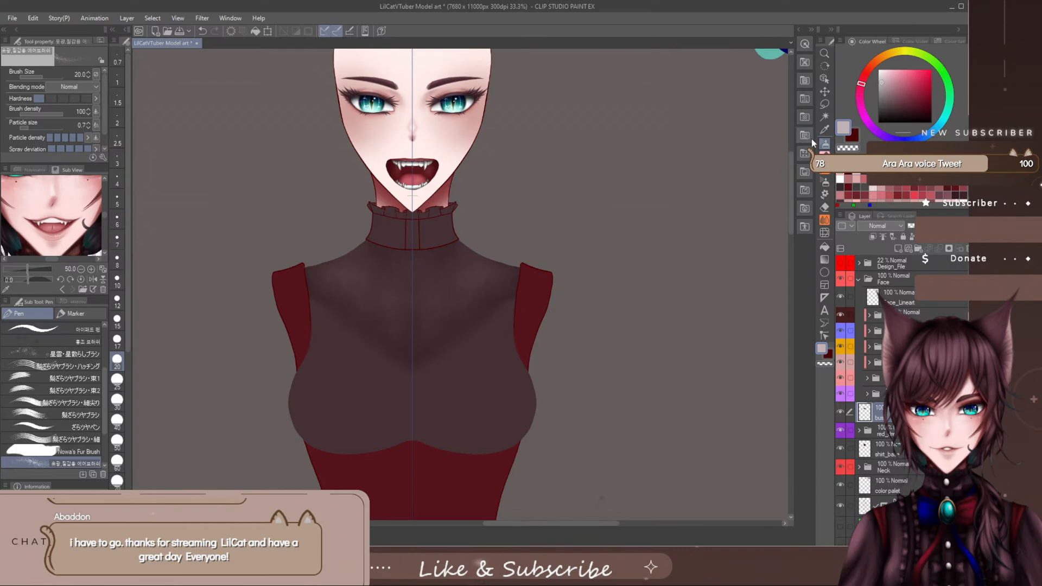
click(77, 314)
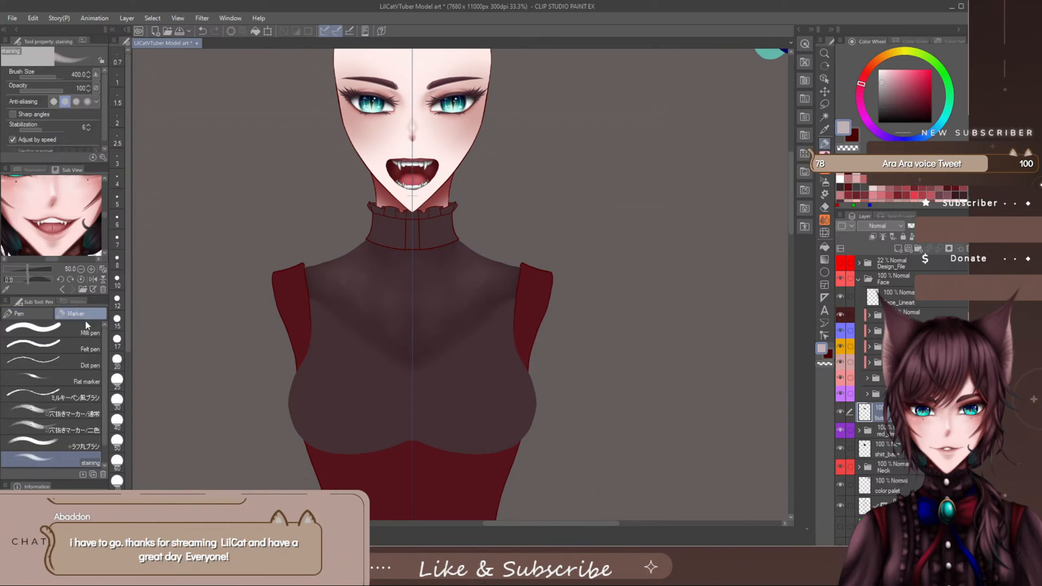
key(bracketright)
key(bracketright)
key(bracketright)
key(bracketleft)
key(bracketleft)
key(bracketleft)
alt+click(500, 411)
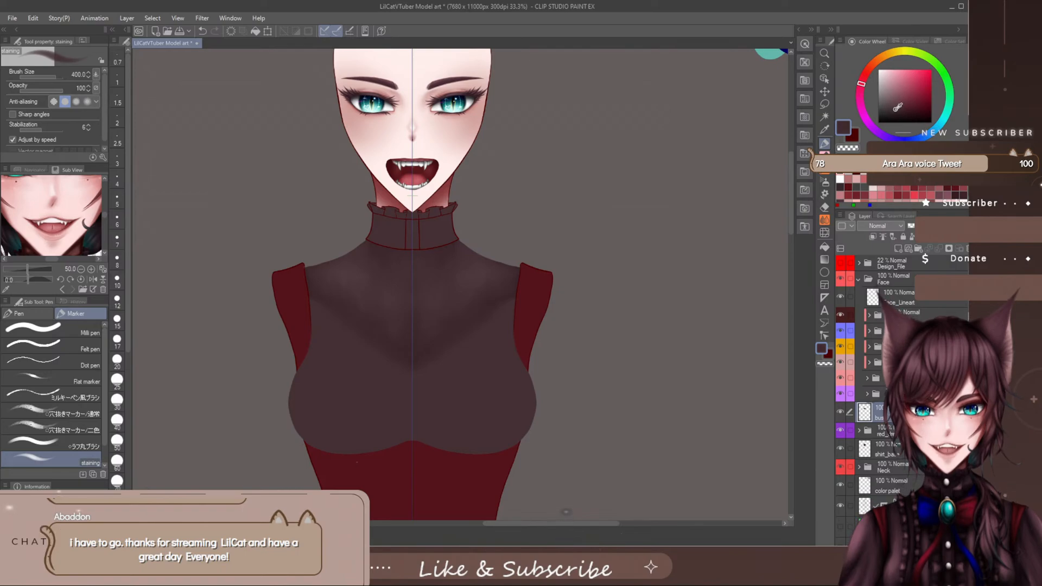
drag(589, 409, 399, 467)
key(ctrl+z)
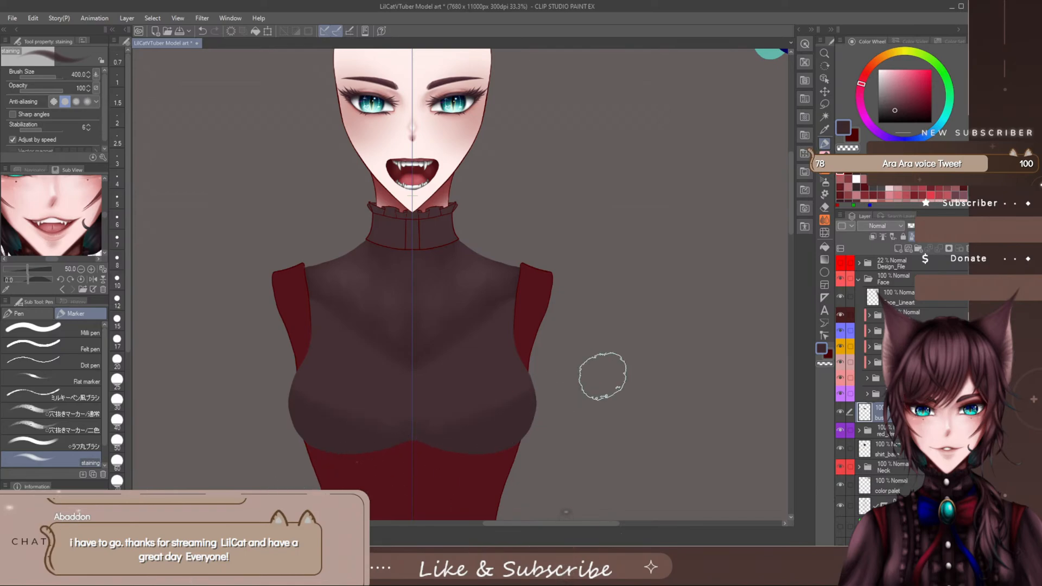
- Smooth the bust's lower shading with the Blend brush enlarged to size 200
click(824, 220)
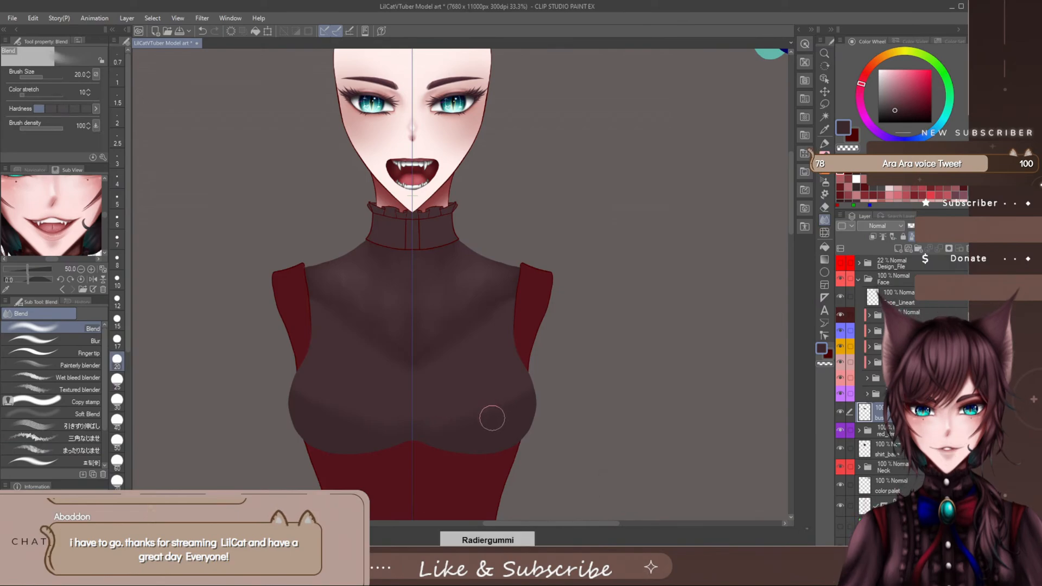
key(bracketright)
key(bracketright)
key(bracketright)
key(bracketright)
key(bracketright)
key(bracketright)
key(bracketright)
key(bracketright)
key(bracketright)
key(bracketright)
key(bracketright)
key(bracketright)
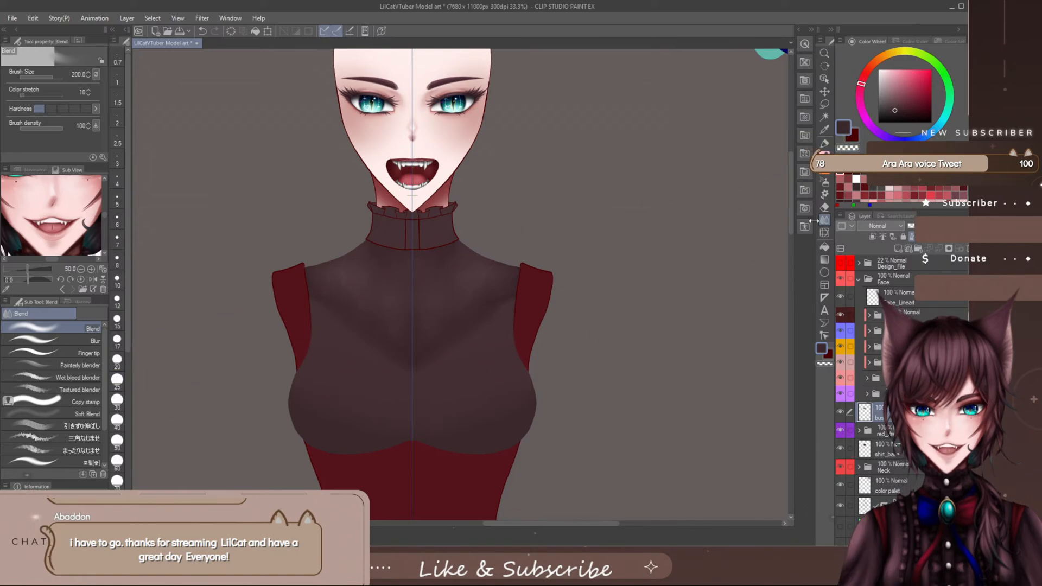
- Refine the shading across the bust and its outer edges with the ■水彩マーカー/通常 brush, varying its size between 60 and 170
click(825, 175)
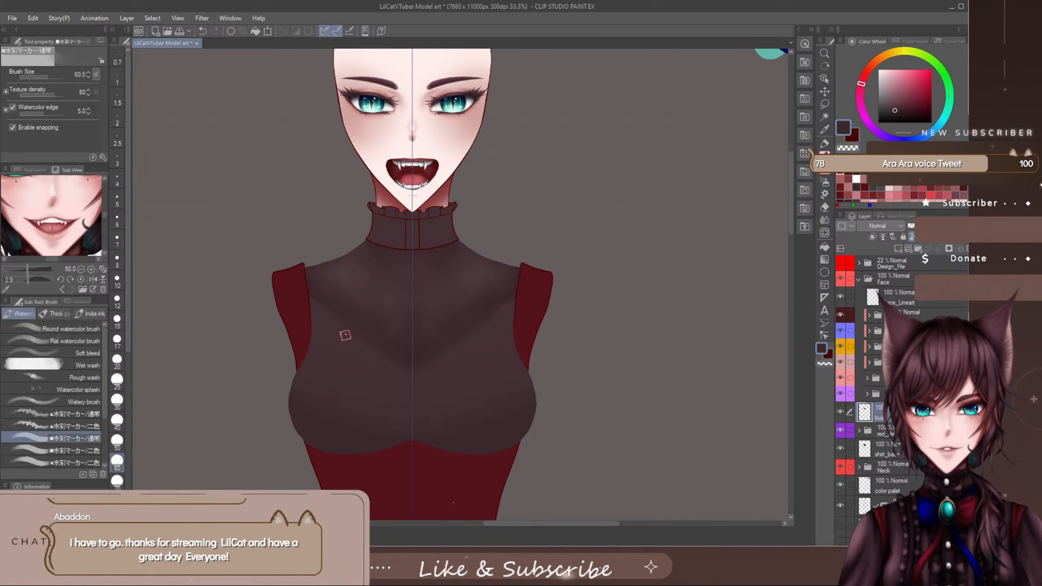
mouse_move(423, 366)
mouse_down()
mouse_move(445, 379)
mouse_move(449, 407)
mouse_move(430, 442)
mouse_move(446, 405)
mouse_up()
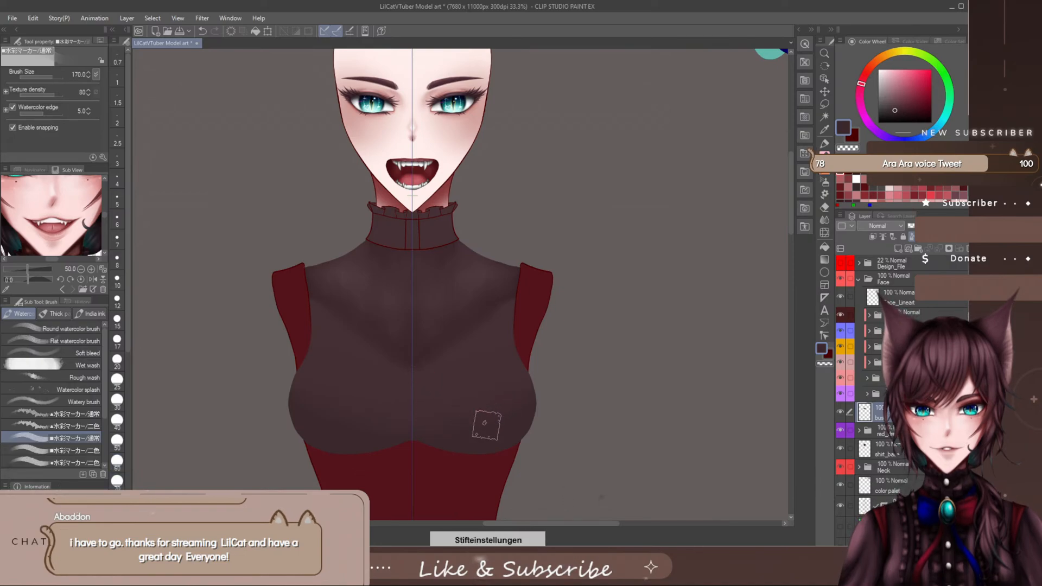
mouse_move(432, 405)
mouse_down()
mouse_move(500, 409)
mouse_move(489, 415)
mouse_up()
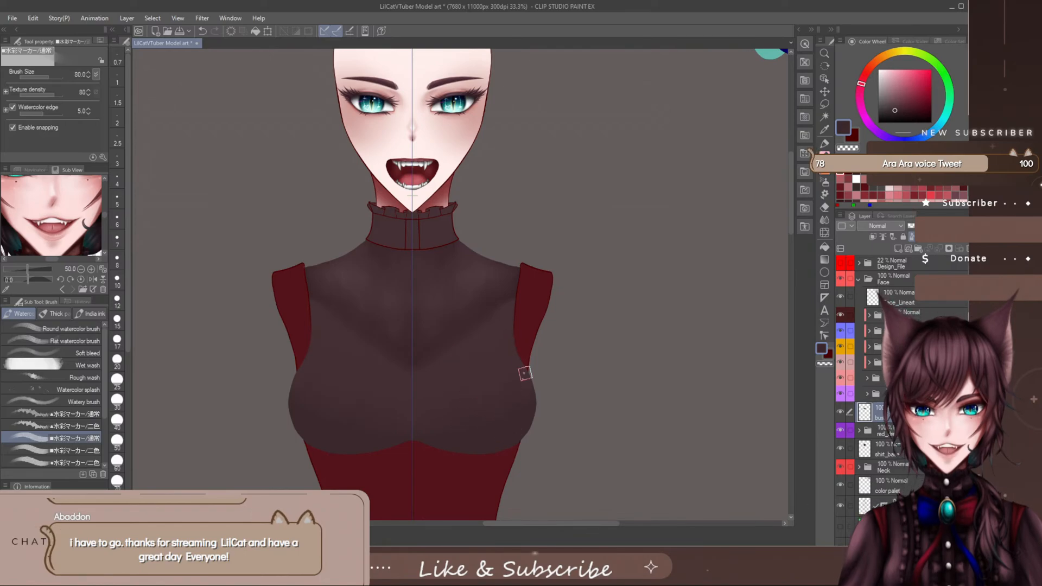
key(bracketright)
key(bracketright)
key(bracketright)
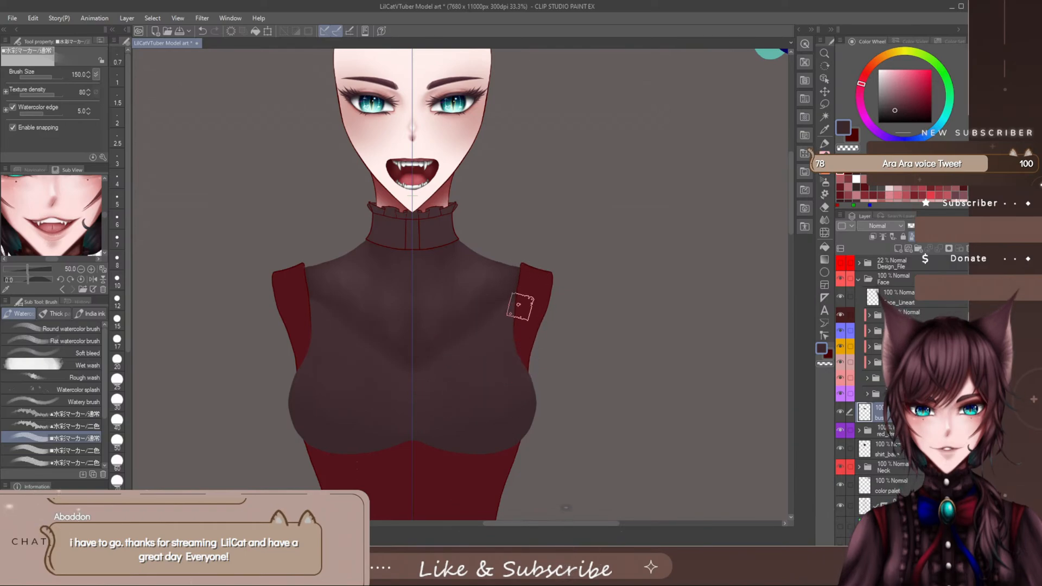
key(bracketleft)
key(bracketleft)
key(bracketleft)
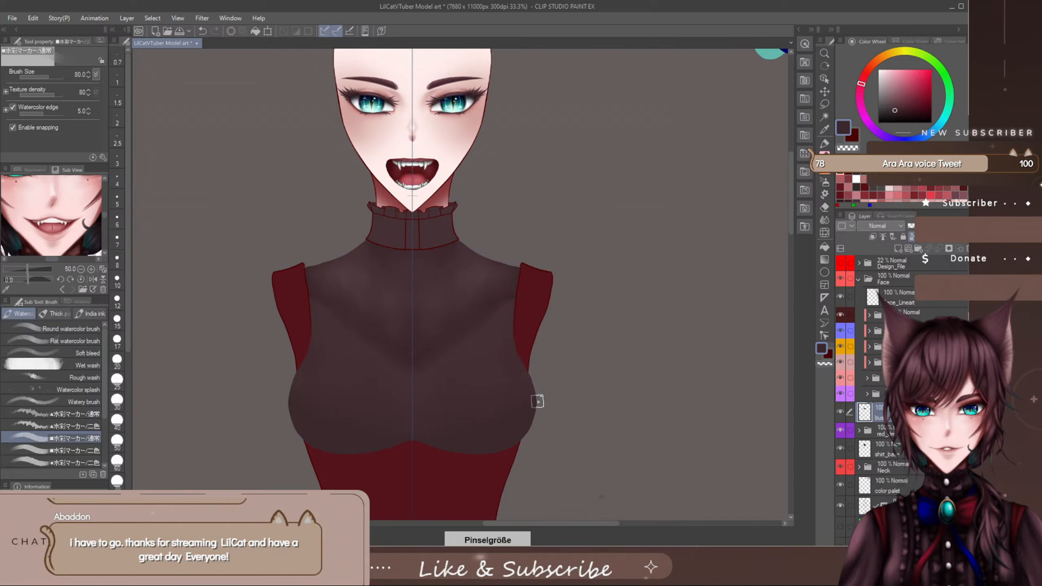
- Shade the bust's underside in a darker reddish plum with the ●水彩マーカー/二色 brush at size 120
drag(105, 410, 105, 412)
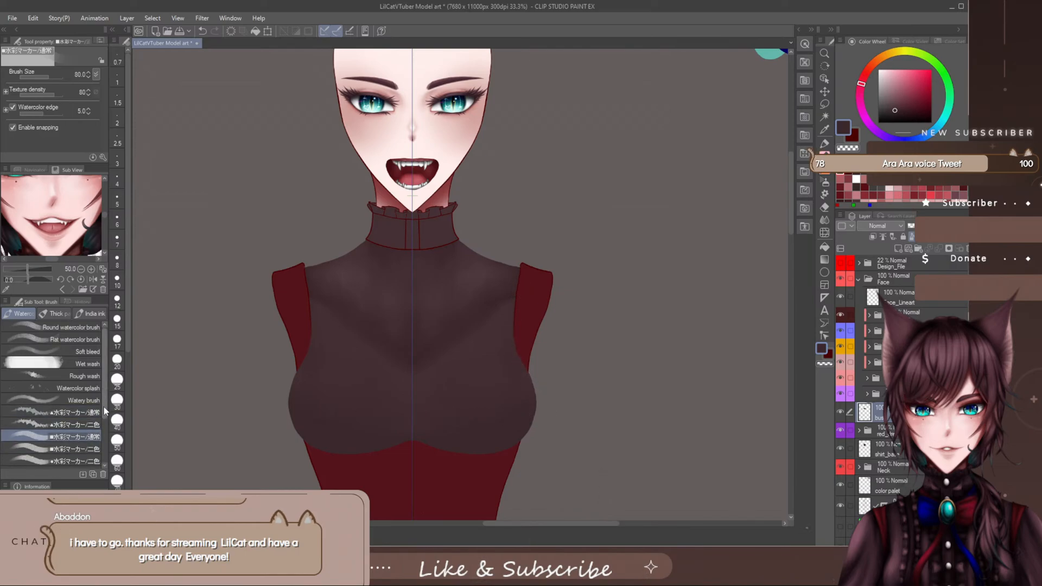
scroll(104, 411, down, 2)
click(76, 431)
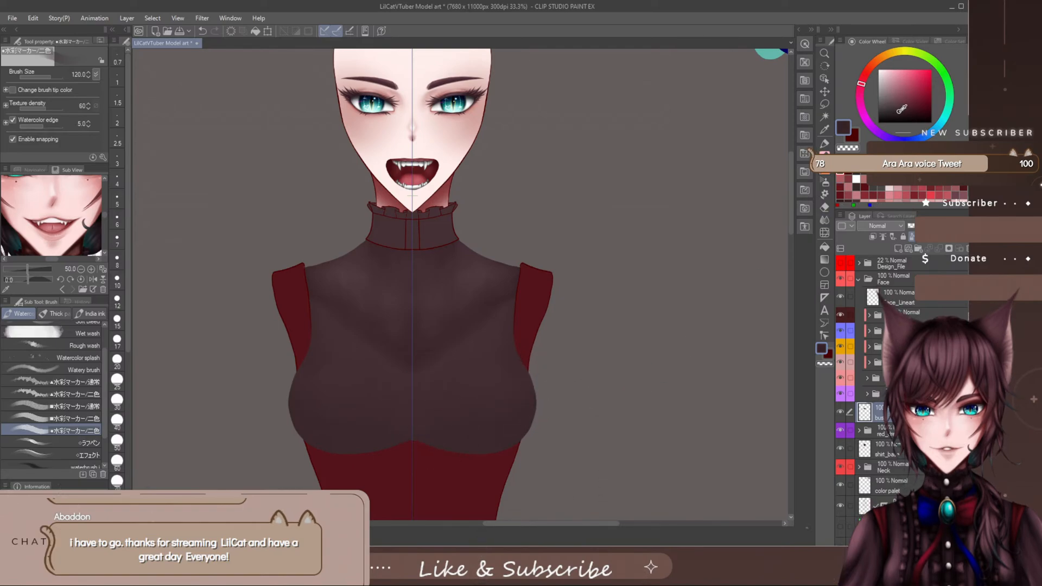
drag(430, 433, 491, 450)
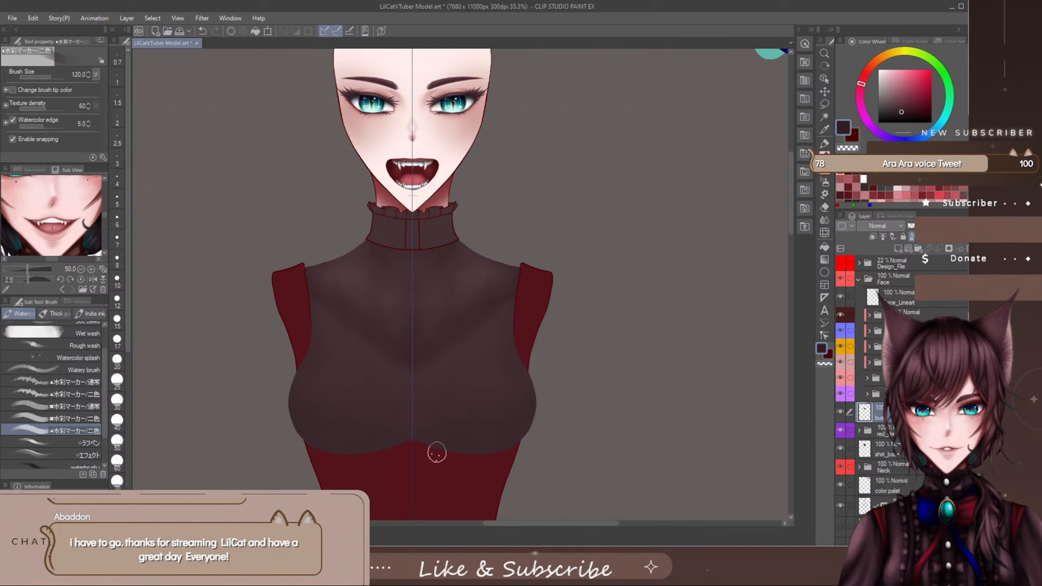
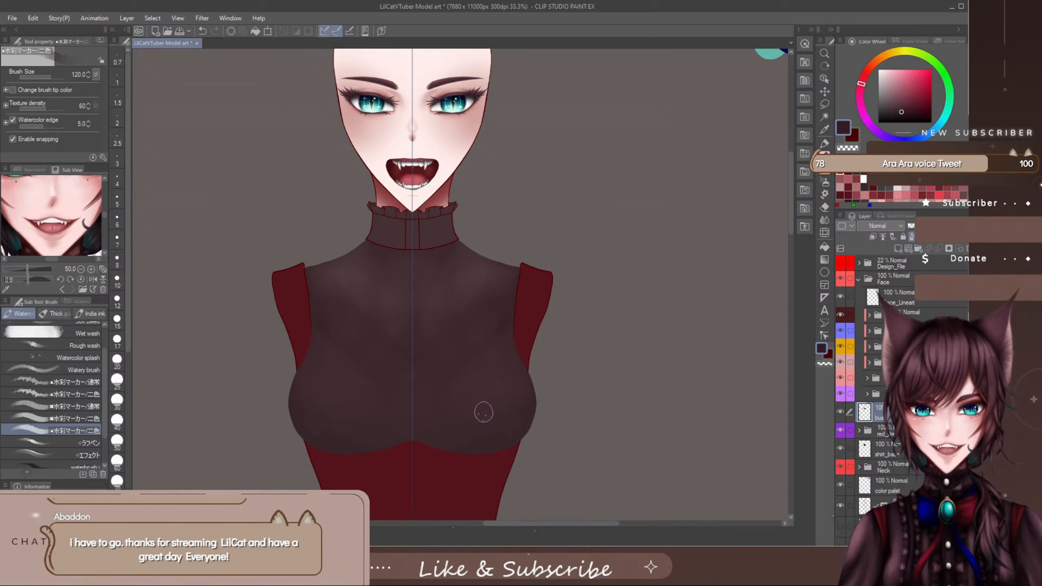
- Soften the bust's underside shading with the Blend brush at size 200 and save the file
click(825, 222)
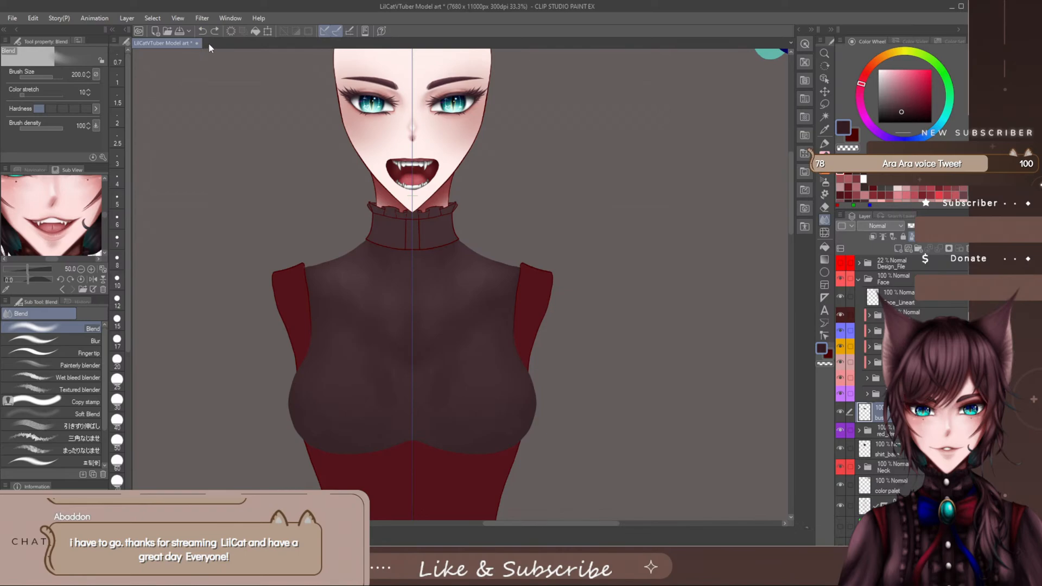
click(181, 31)
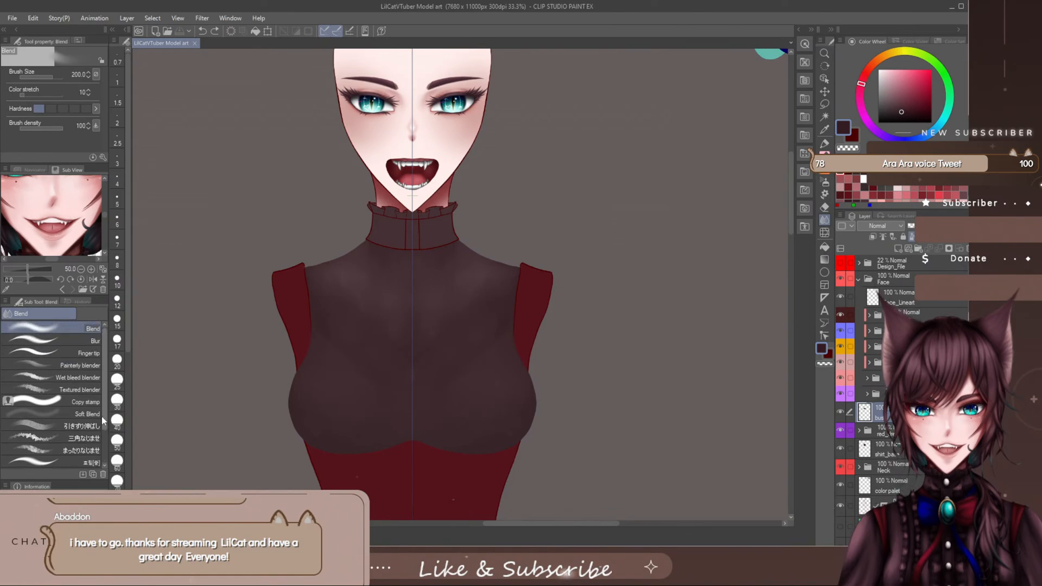
- Smear the shading across the bust with the 引きずり伸ばし blending brush at sizes 120 and 100
click(89, 423)
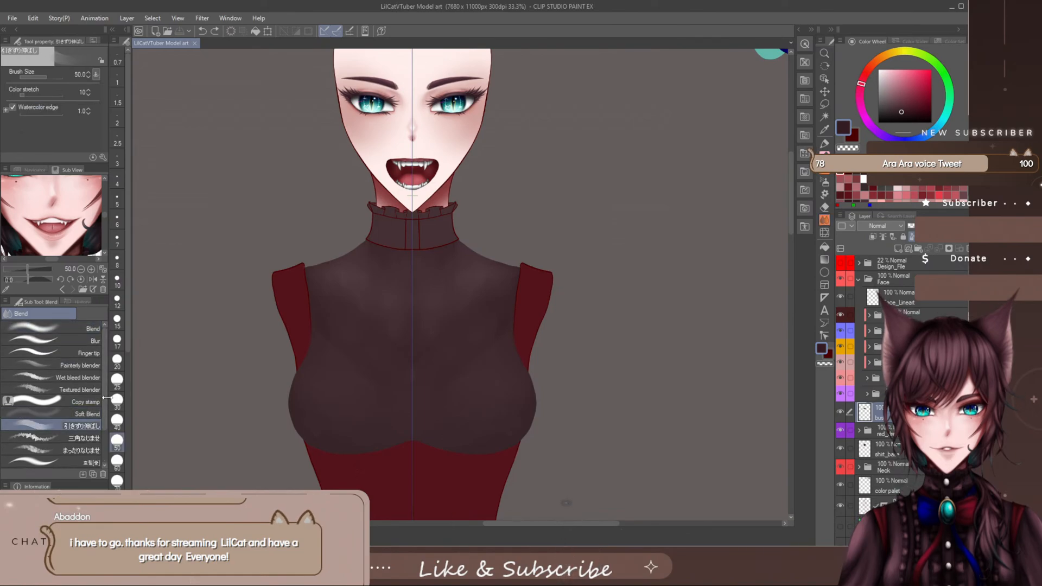
scroll(103, 409, down, 1)
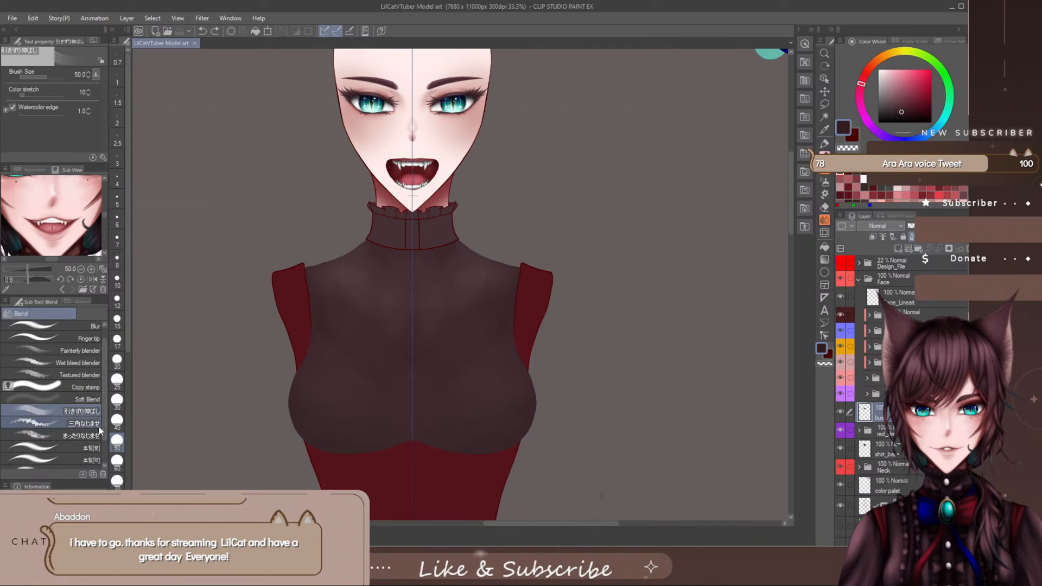
drag(472, 391, 480, 379)
key(bracketright)
key(bracketright)
key(bracketright)
key(bracketright)
key(bracketright)
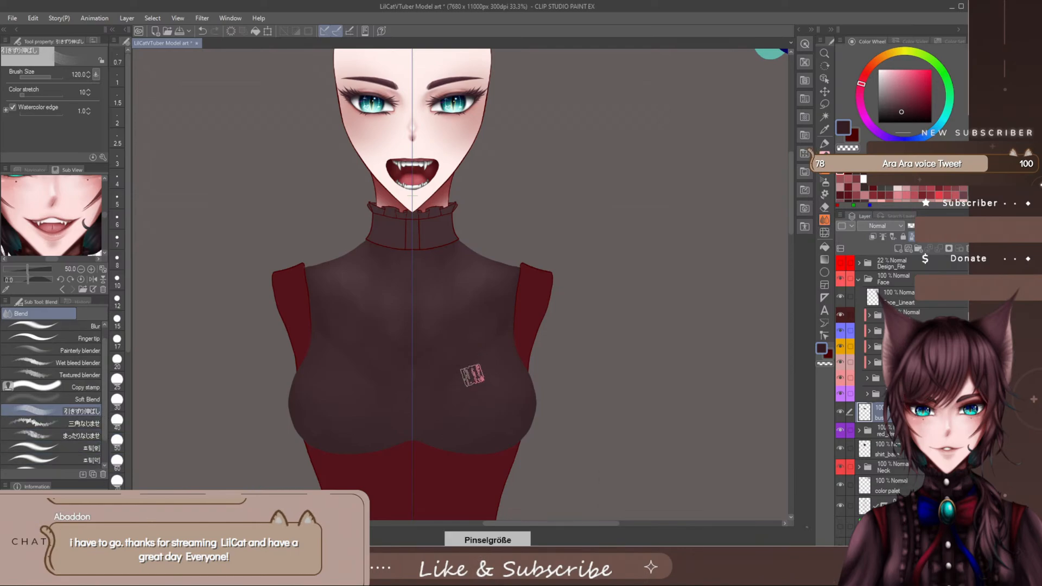
key(bracketleft)
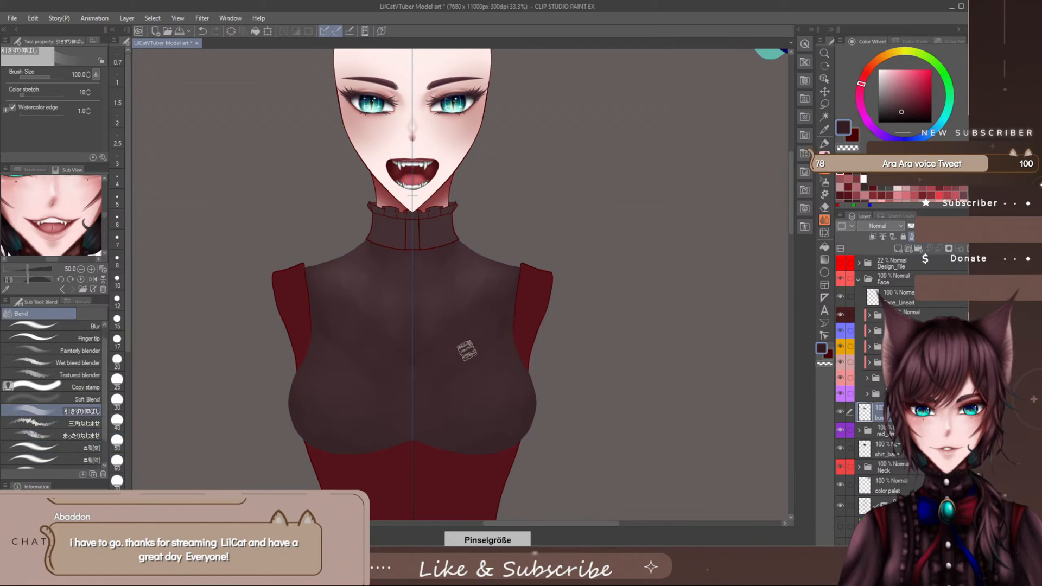
- Soften the shading on the bust and shirt_base layers with the Wet bleed blender at size 150, returning to the bust layer
scroll(102, 372, up, 1)
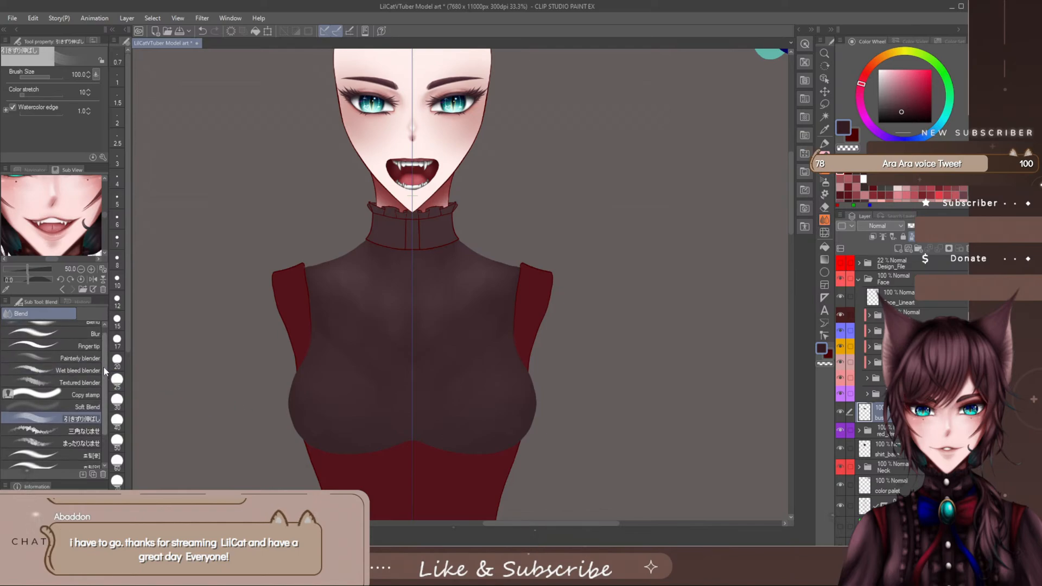
click(98, 373)
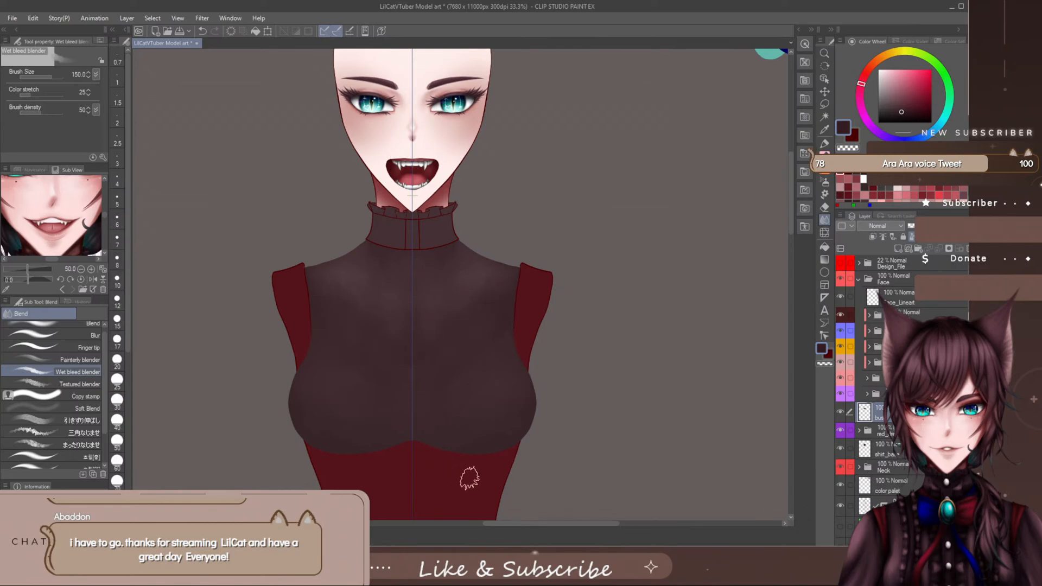
click(900, 453)
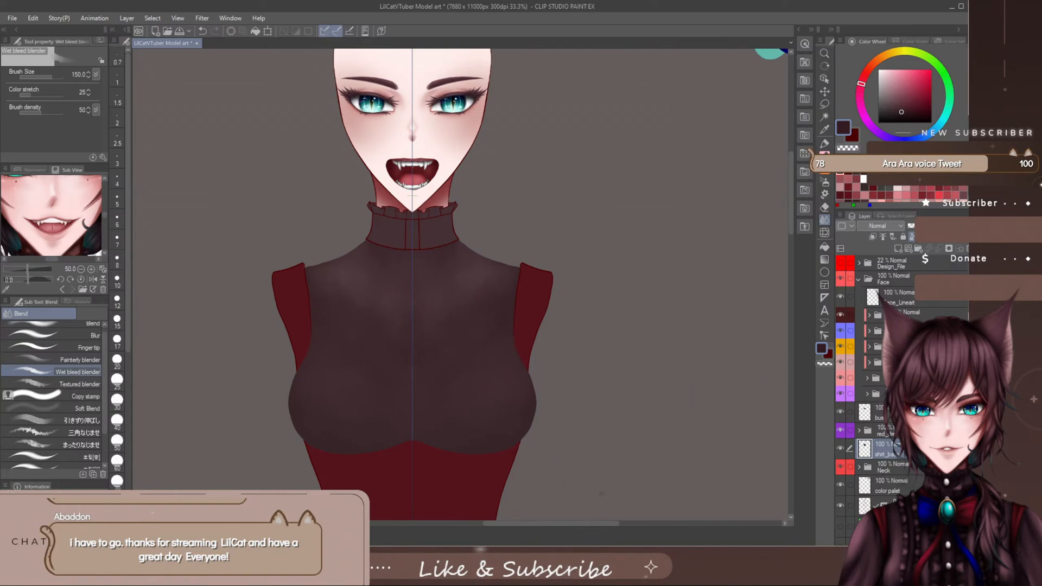
click(878, 415)
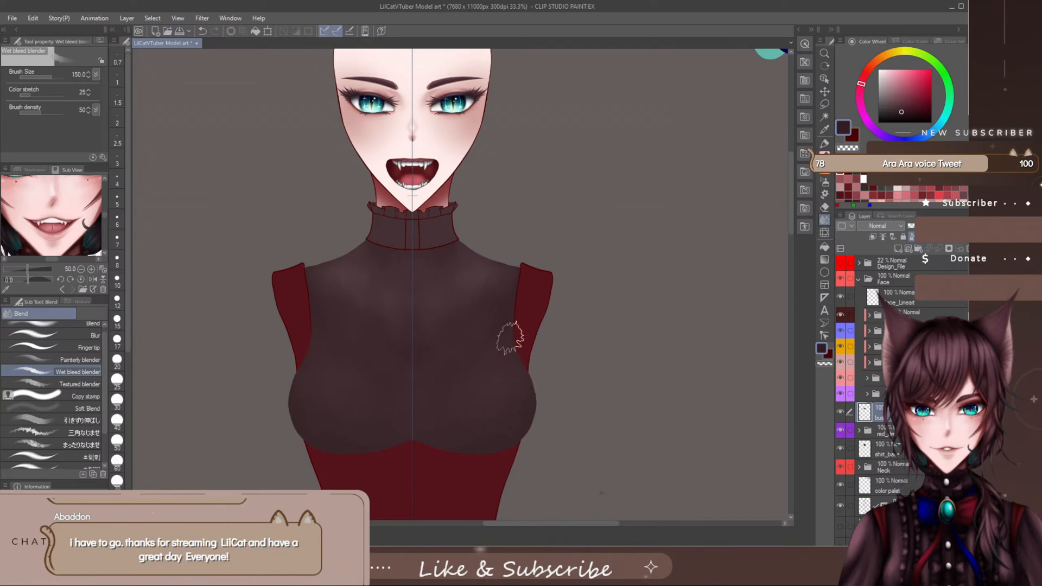
- Blend the bust layer's shading more broadly with the 引きずり伸ばし brush enlarged to size 200
click(87, 445)
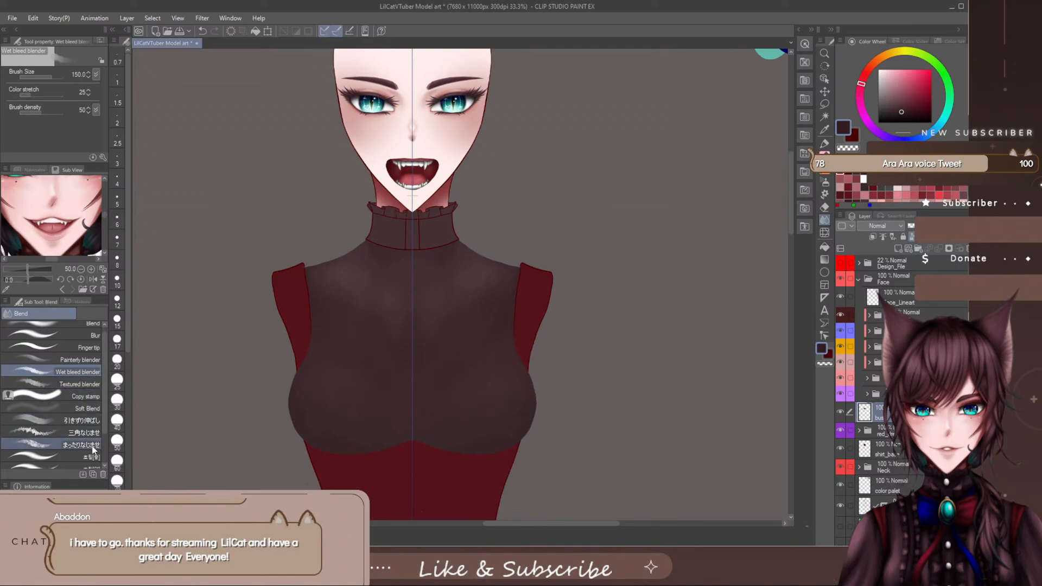
scroll(103, 431, down, 2)
scroll(103, 431, down, 1)
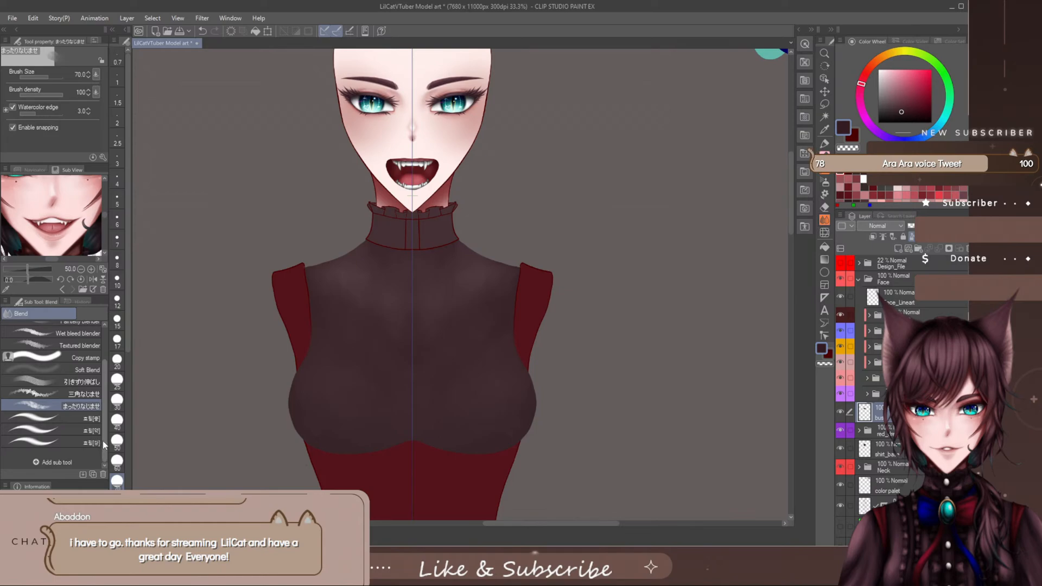
click(81, 382)
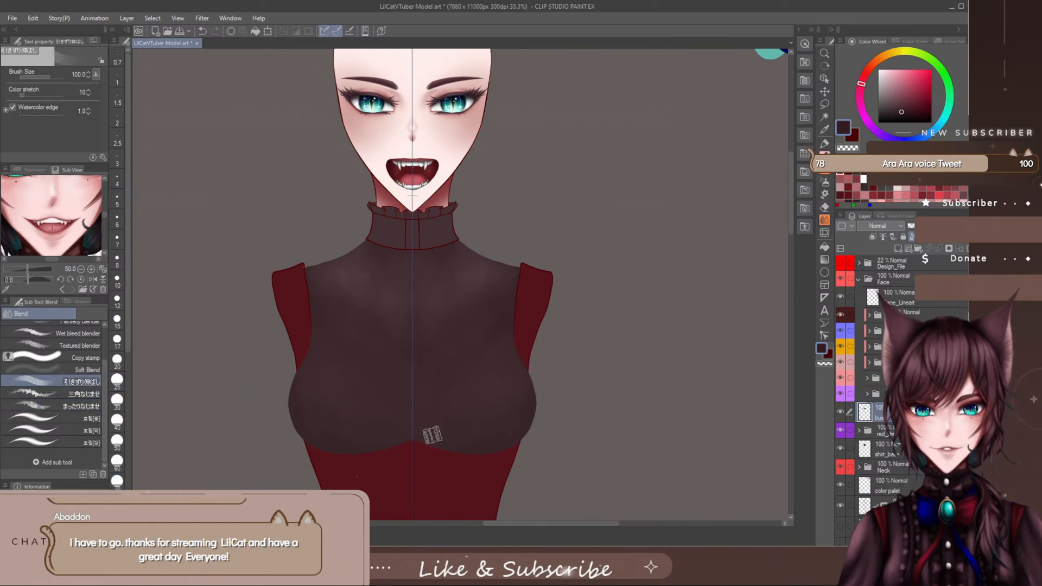
key(])
key(])
key(])
key(])
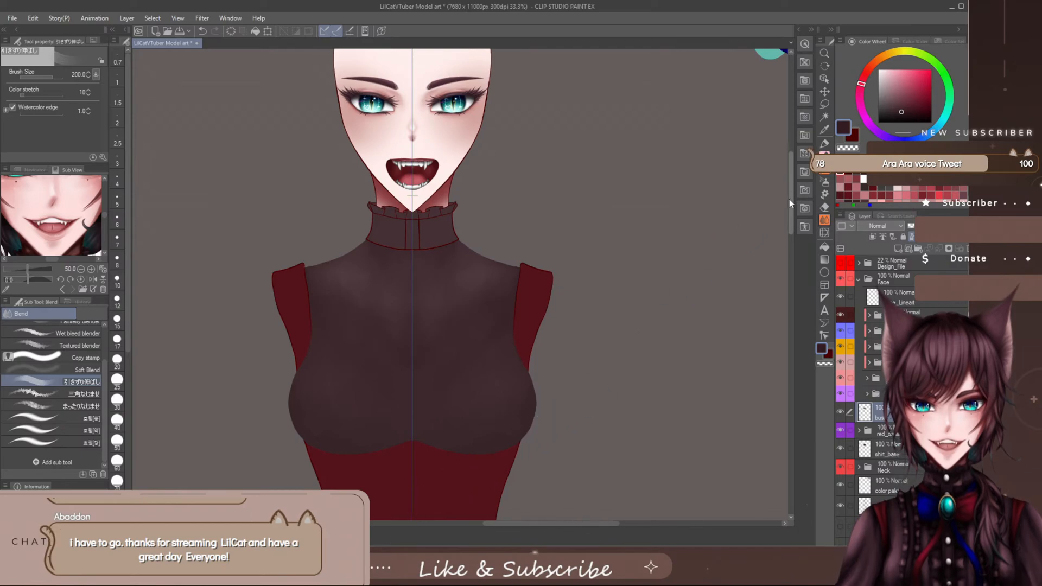
drag(790, 200, 790, 190)
scroll(103, 388, up, 3)
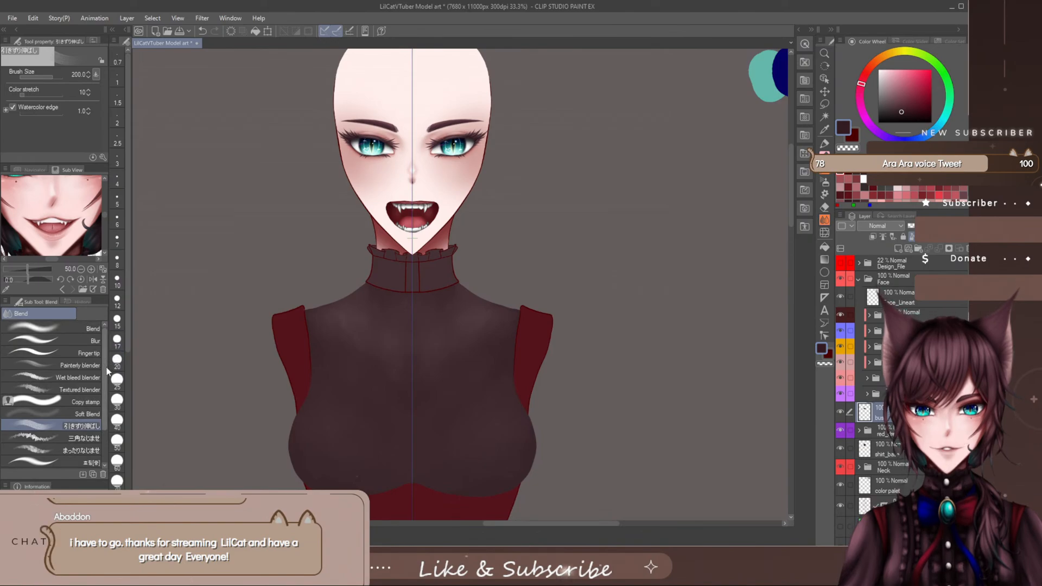
scroll(102, 402, down, 3)
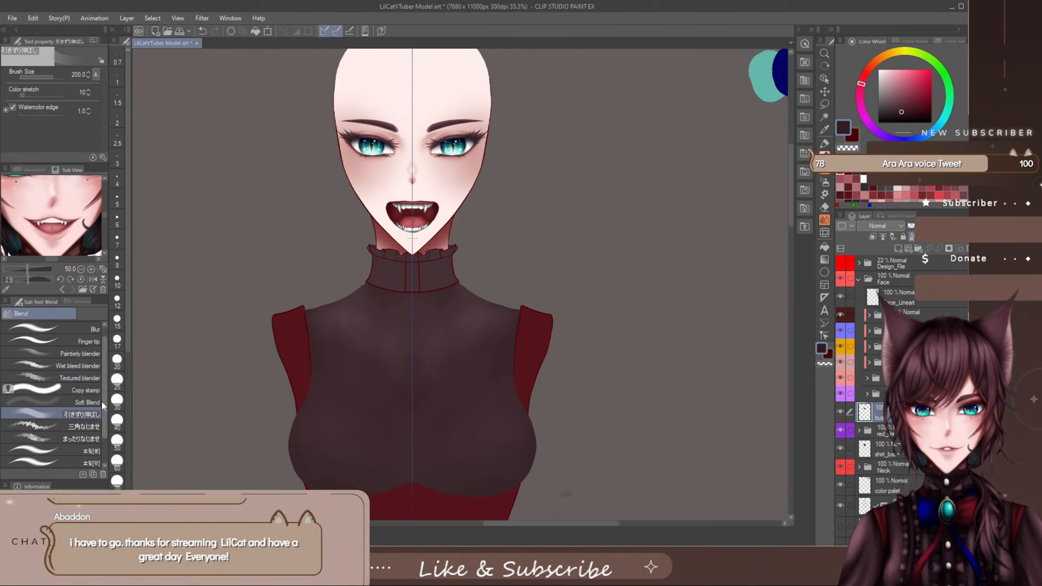
scroll(100, 420, up, 2)
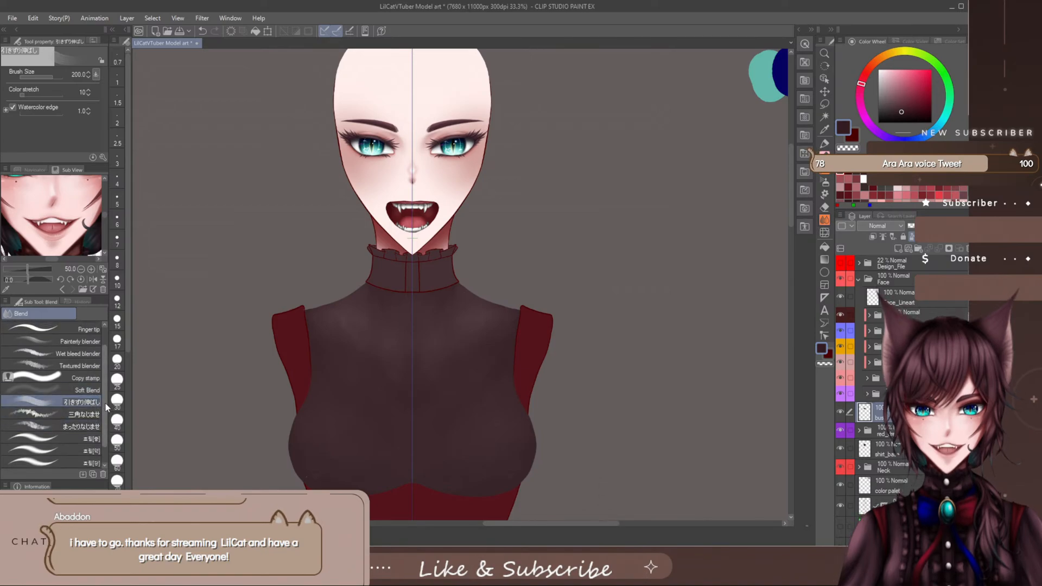
scroll(106, 406, down, 1)
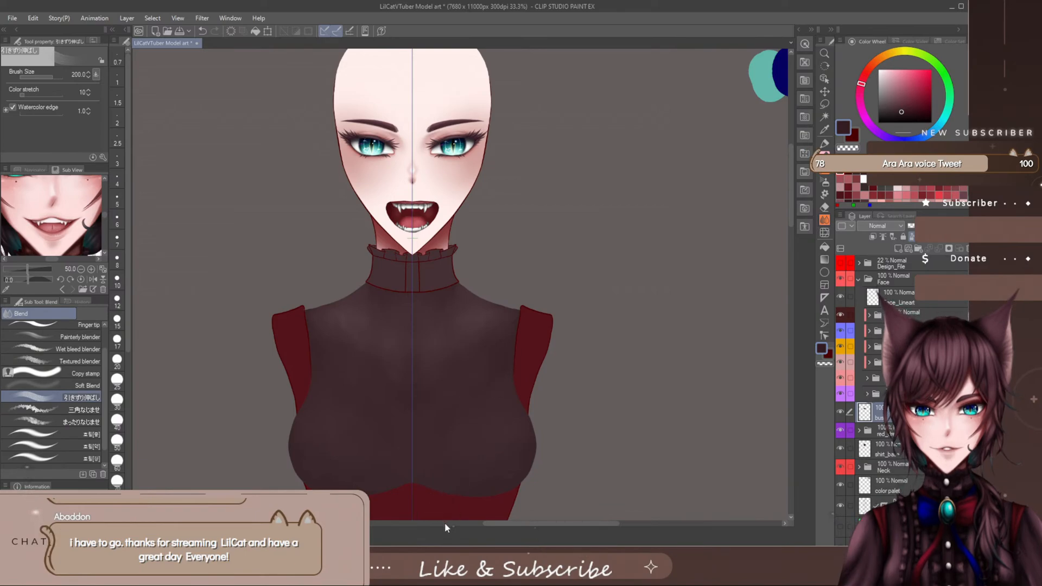
- Add faint white highlights to the bust's outer curves with the ■水彩マーカー/通常 brush at size 80, undoing the stray zigzag strokes
key(b)
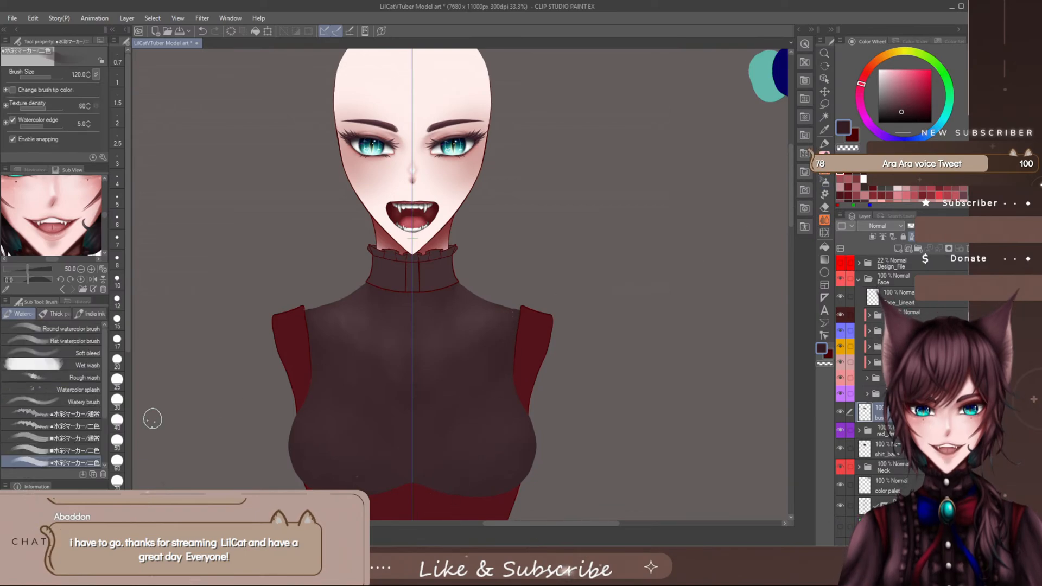
scroll(104, 424, down, 3)
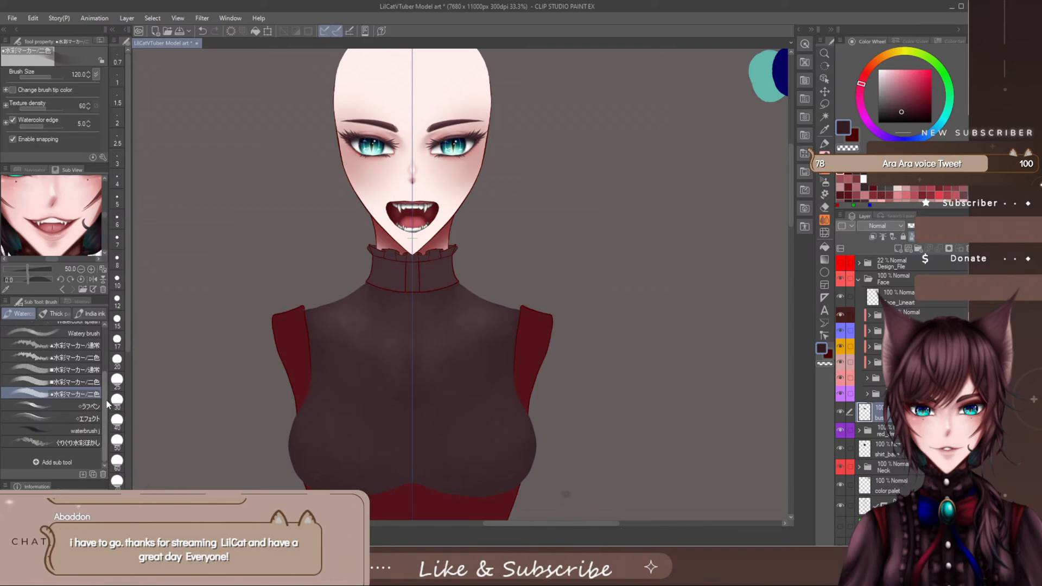
scroll(106, 404, up, 2)
click(86, 392)
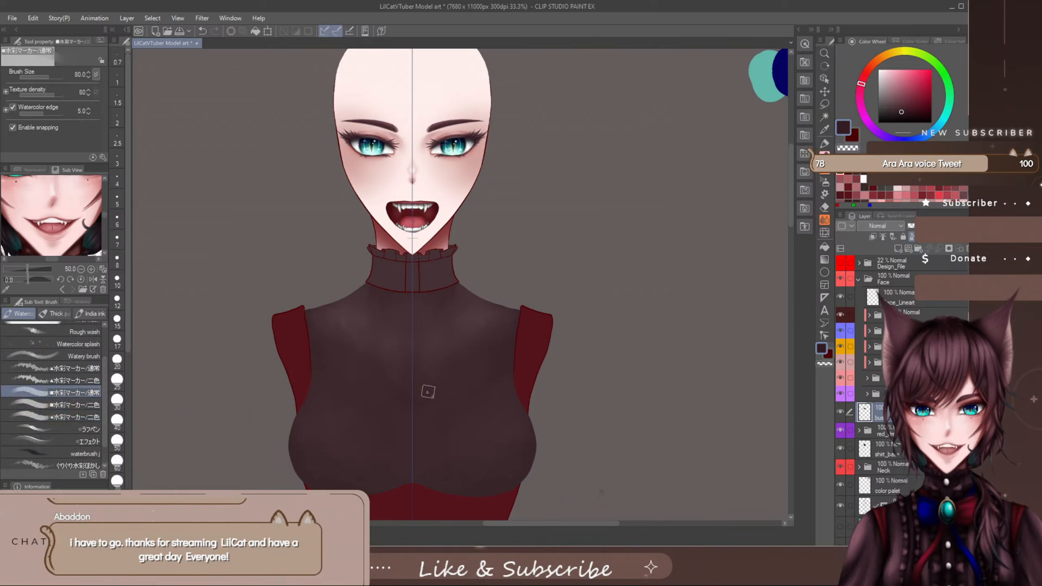
click(879, 70)
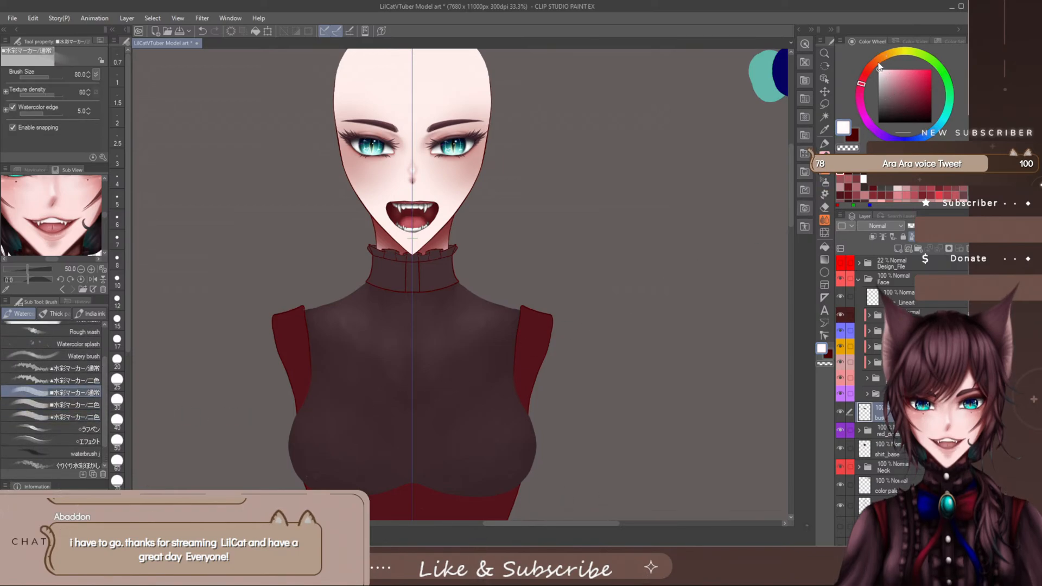
drag(328, 456, 380, 440)
drag(458, 453, 479, 437)
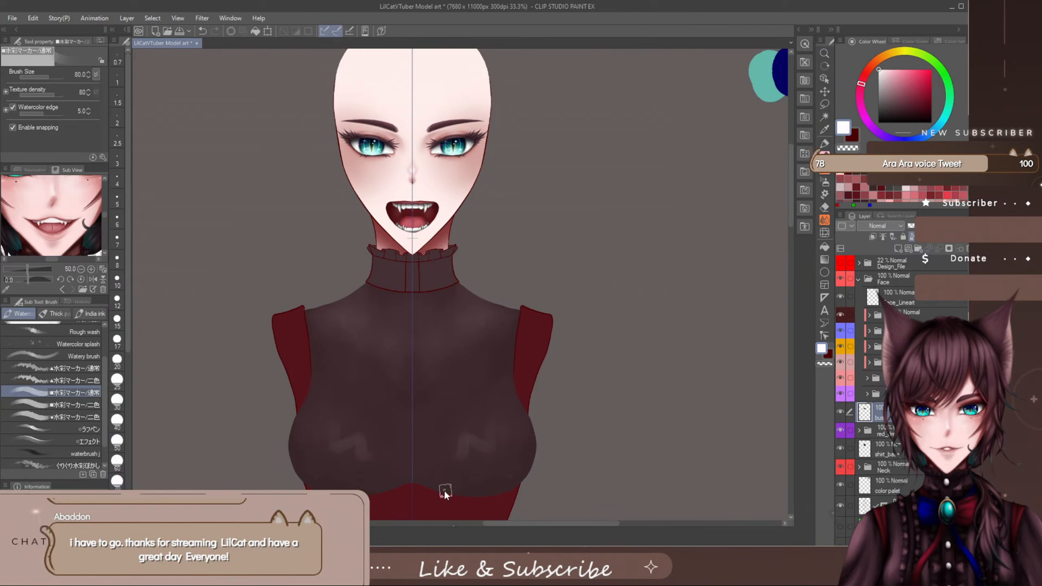
key(ctrl+z)
key(ctrl+z)
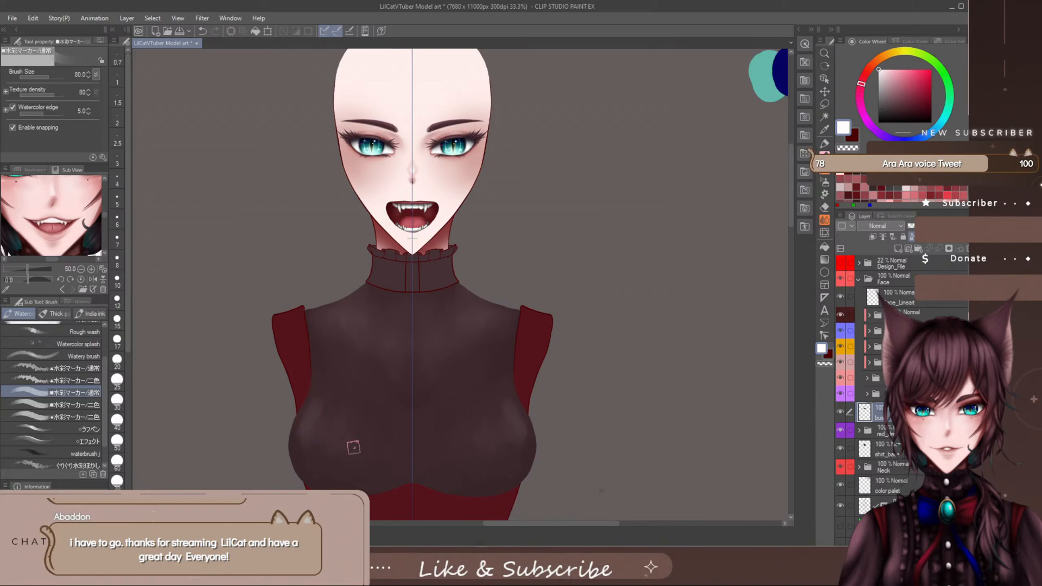
- Paint soft white fabric-fold highlights running down the bust with the ■水彩マーカー/通常 brush at sizes between 30 and 80
key(bracketleft)
key(bracketleft)
key(bracketleft)
key(bracketleft)
key(bracketleft)
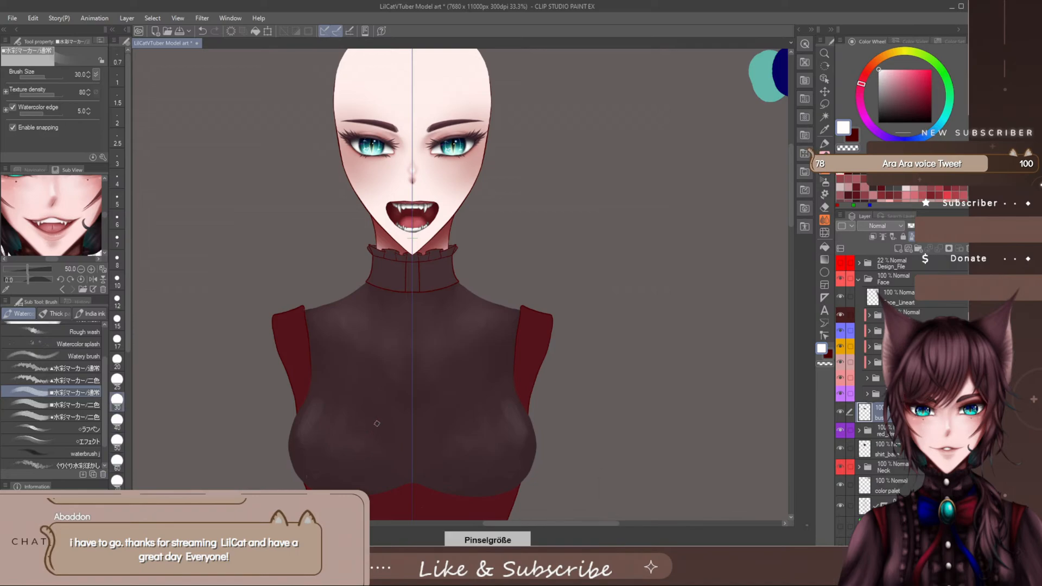
key(bracketright)
key(bracketright)
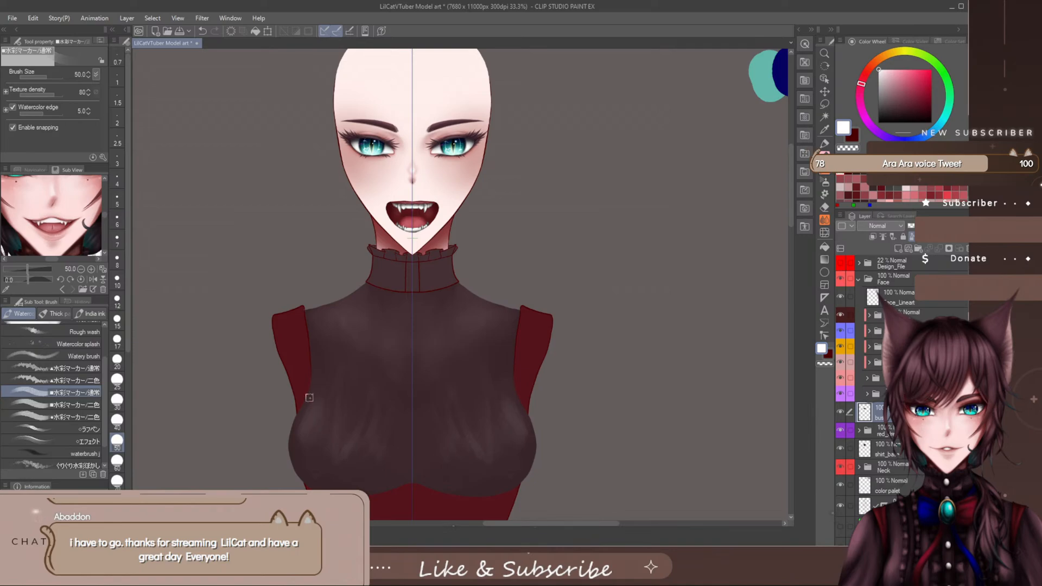
key(bracketright)
key(bracketright)
key(bracketright)
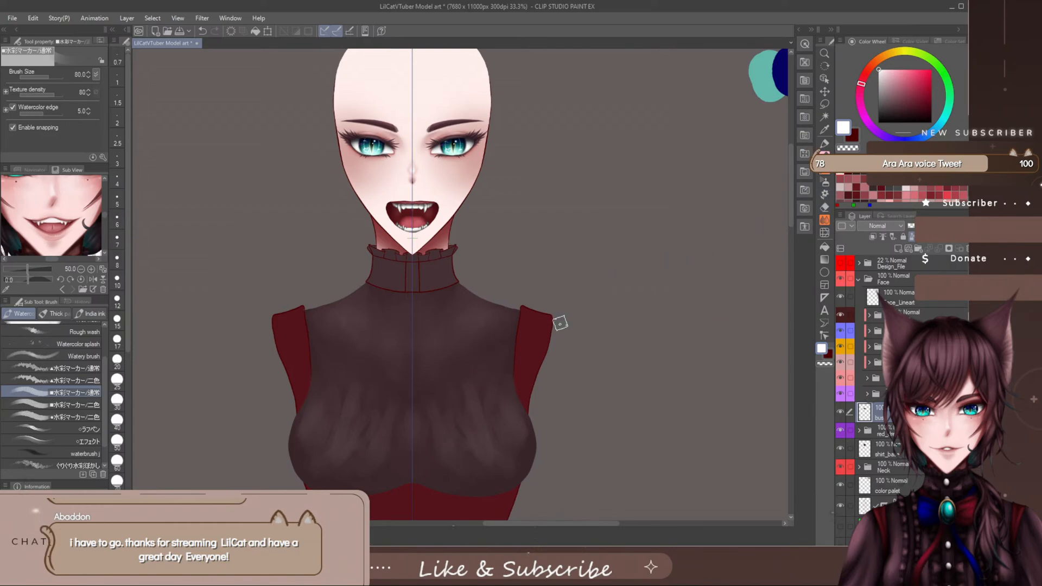
- Smear the white fold highlights into the bust with the 引きずり伸ばし blender, reducing its size from 120 to 40
key(j)
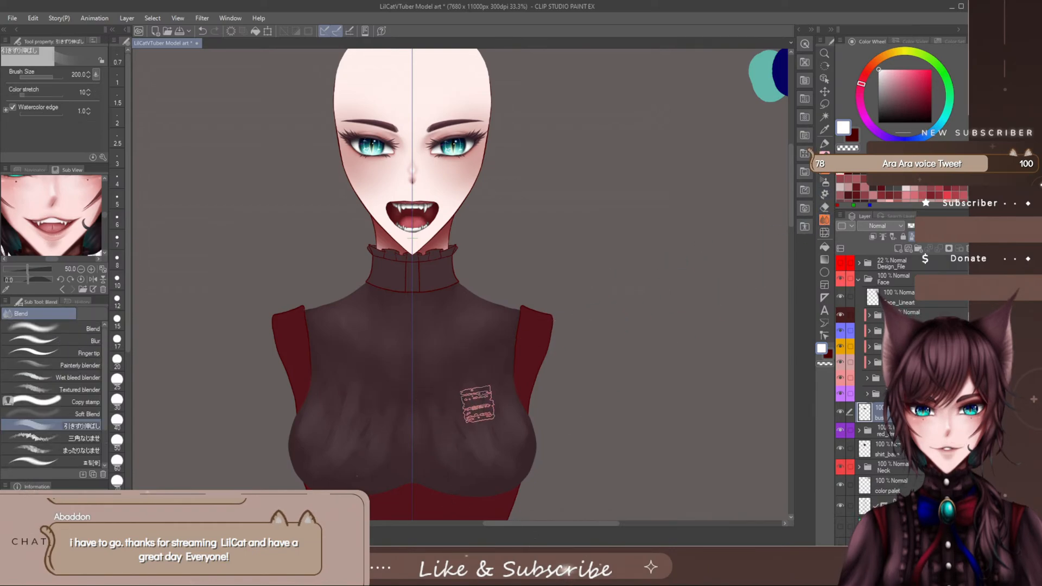
key([)
key([)
key([)
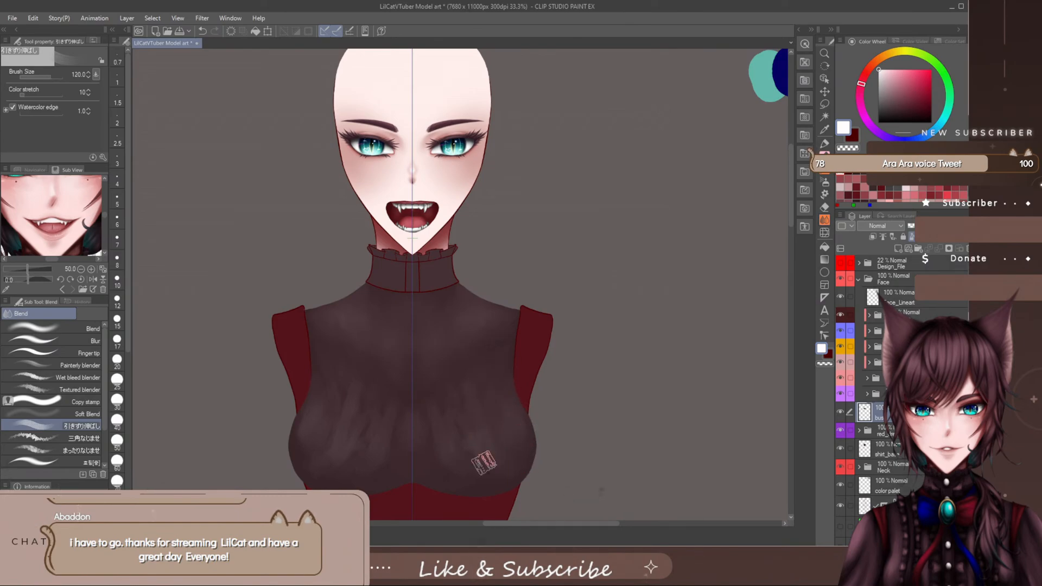
key([)
key([)
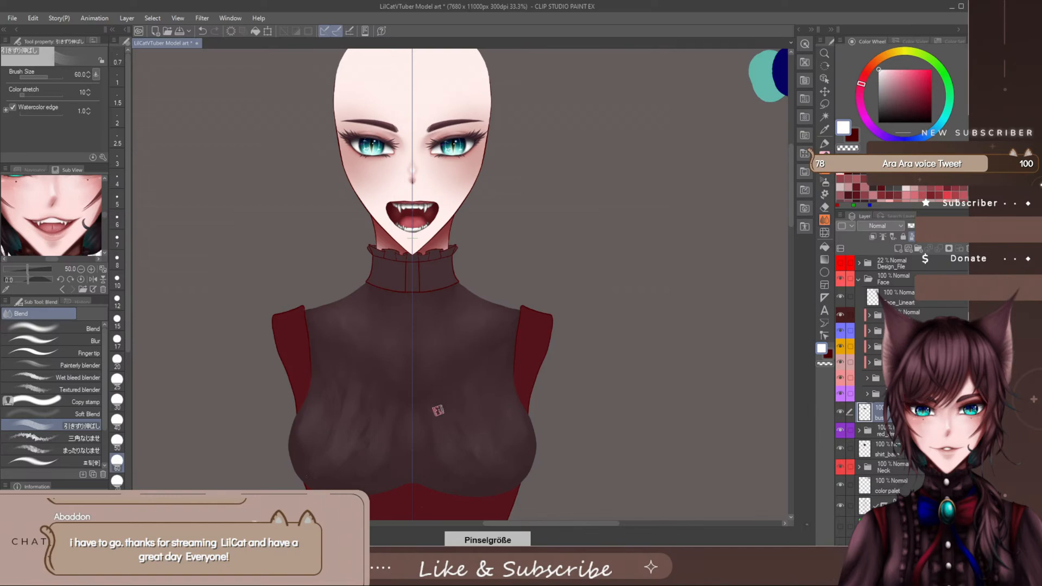
key([)
key([)
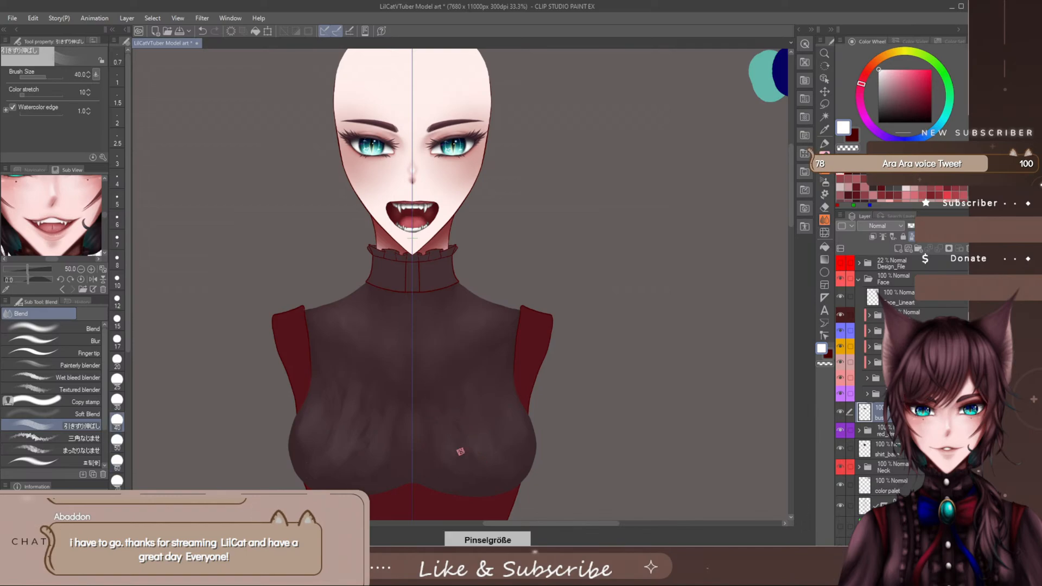
- Smooth the remaining fold streaks across the bust with the 引きずり伸ばし blender enlarged to size 150
key(bracketright)
key(bracketright)
key(bracketright)
key(bracketright)
key(bracketright)
key(bracketright)
key(bracketright)
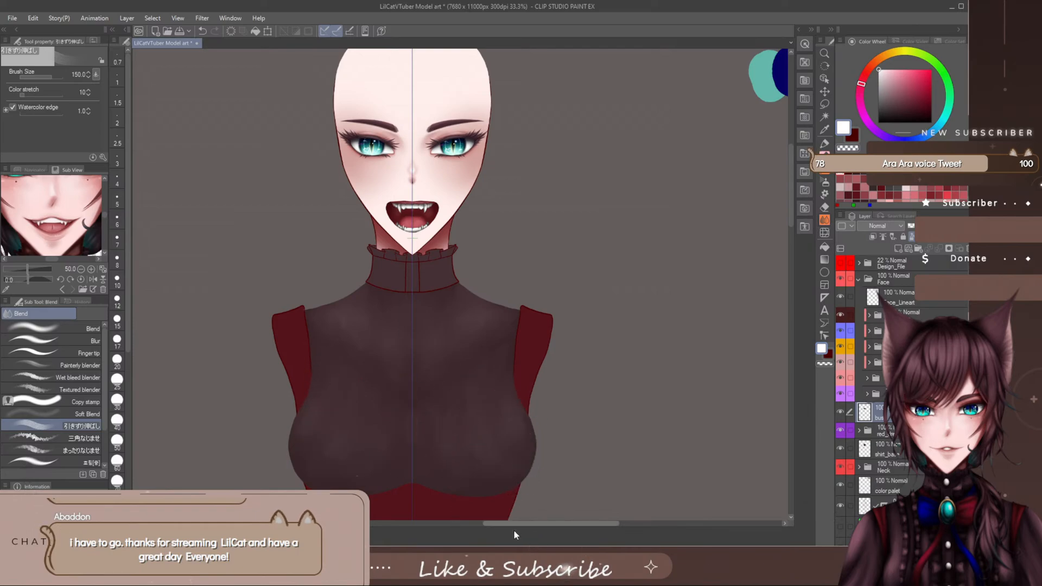
- Soften the upper chest shading on the shirt_base layer with the 引きずり伸ばし blender at size 150 and return to the bust layer
drag(518, 524, 514, 523)
drag(791, 200, 789, 208)
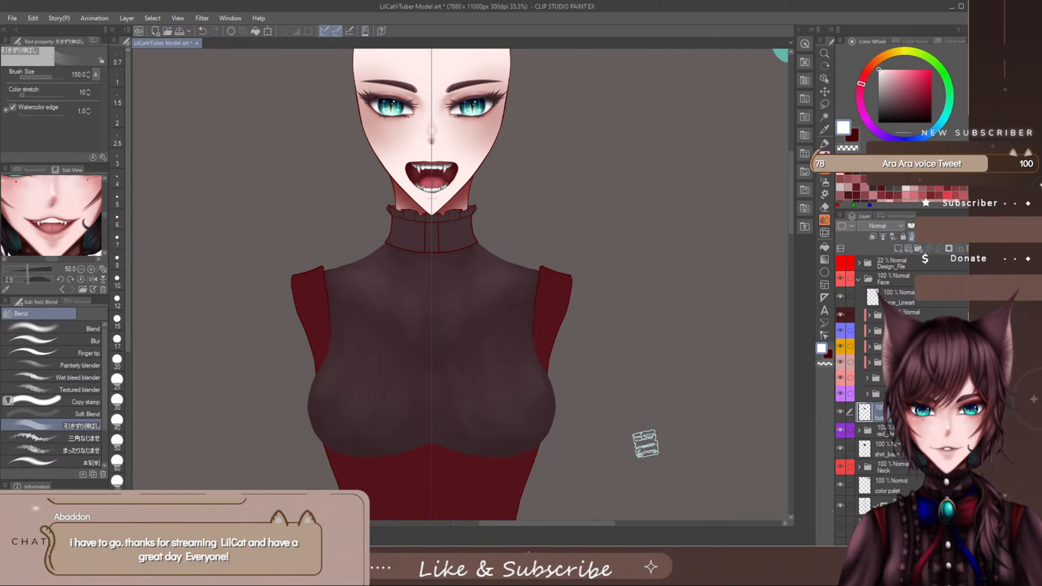
click(897, 453)
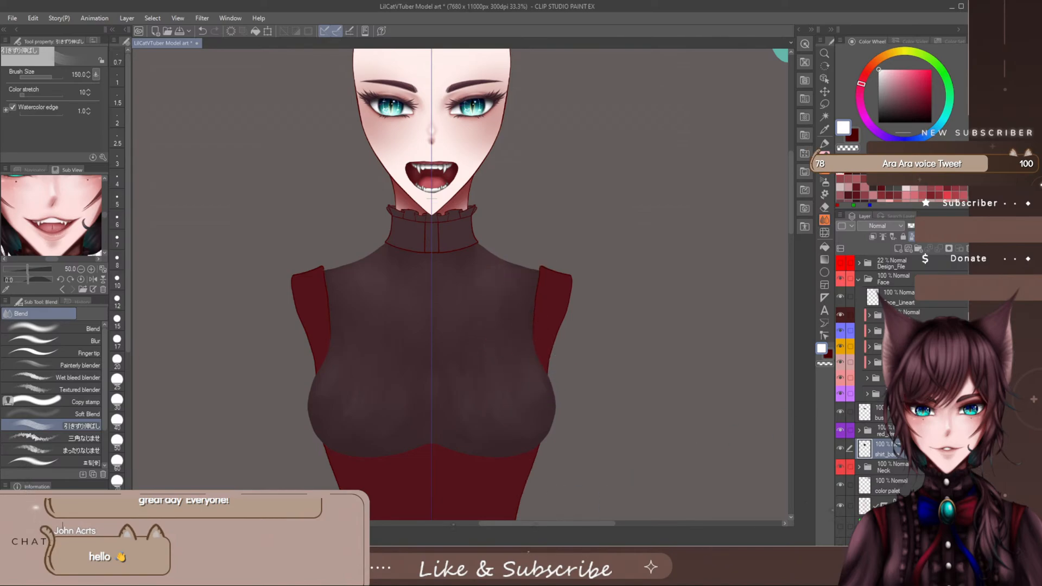
click(896, 412)
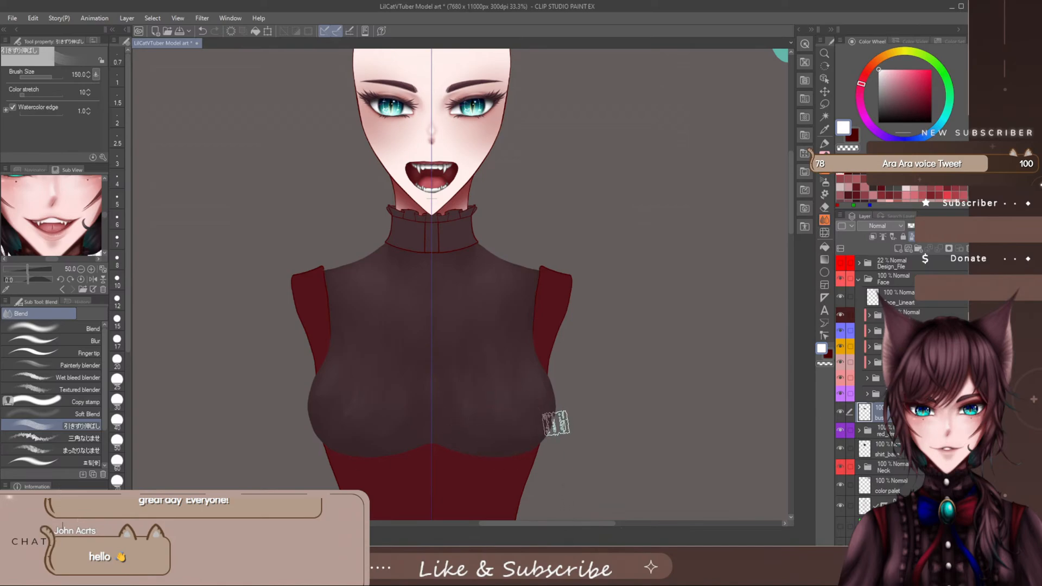
- Blend the bust's fold highlights with the まったりなじませ blender enlarged to size 150
click(80, 437)
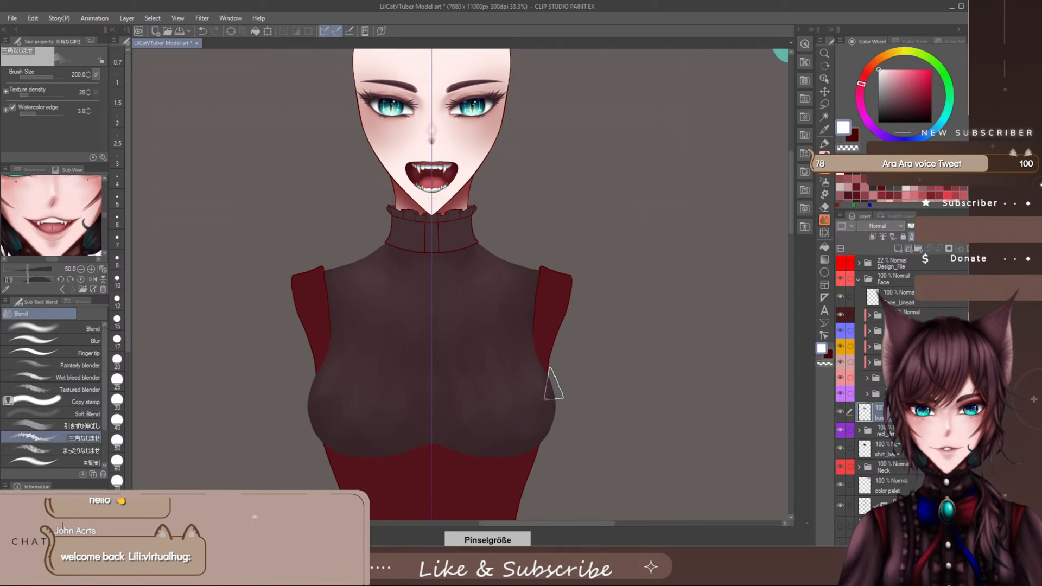
drag(103, 360, 103, 396)
click(81, 406)
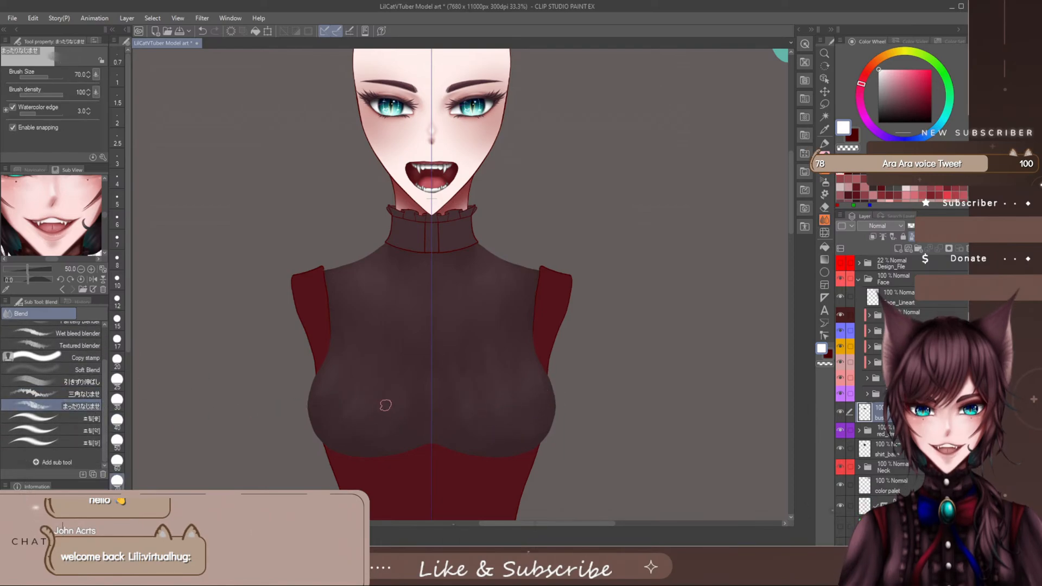
key(bracketright)
key(bracketright)
key(bracketright)
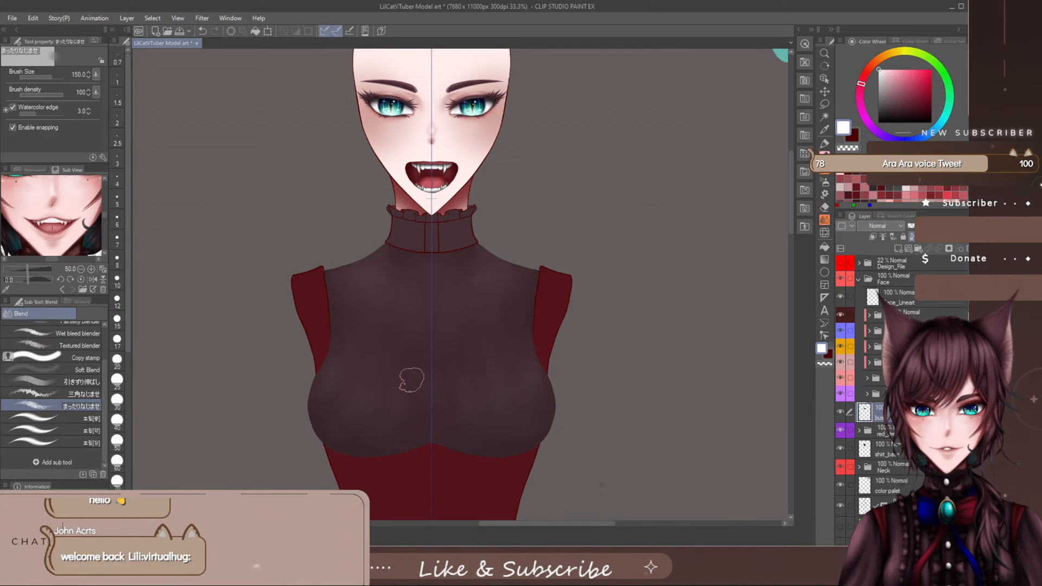
- Try a white highlight stroke on the lower bust with the Watery brush at size 120 and undo it
click(825, 177)
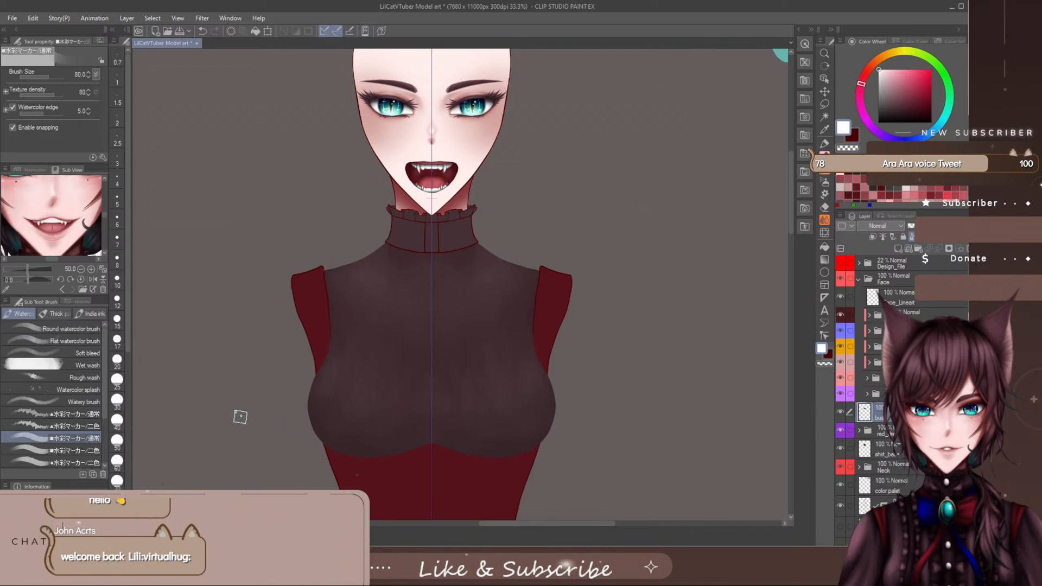
click(82, 401)
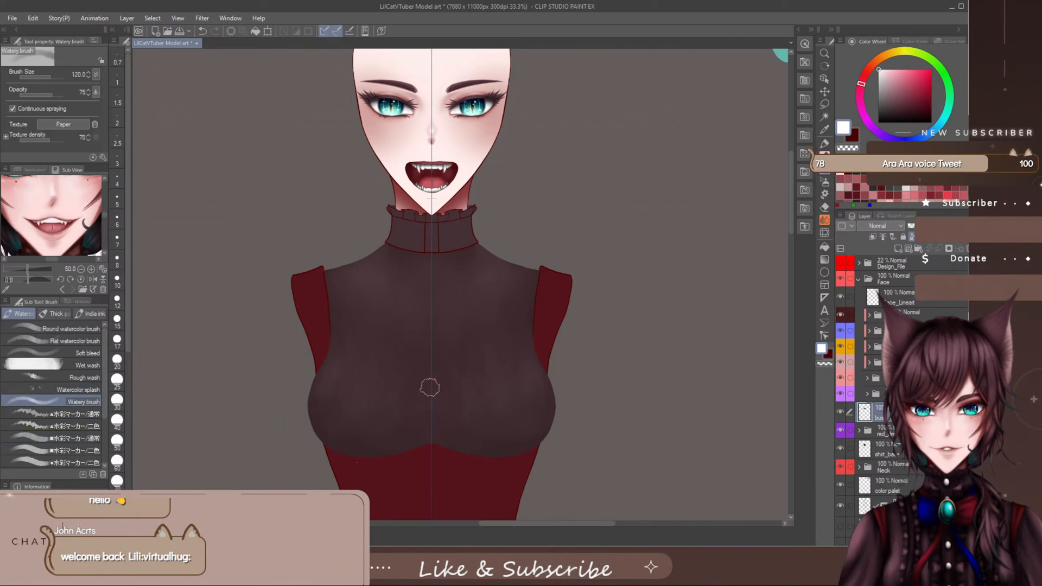
mouse_move(483, 430)
mouse_down()
mouse_move(518, 423)
mouse_move(507, 420)
mouse_up()
key(ctrl+z)
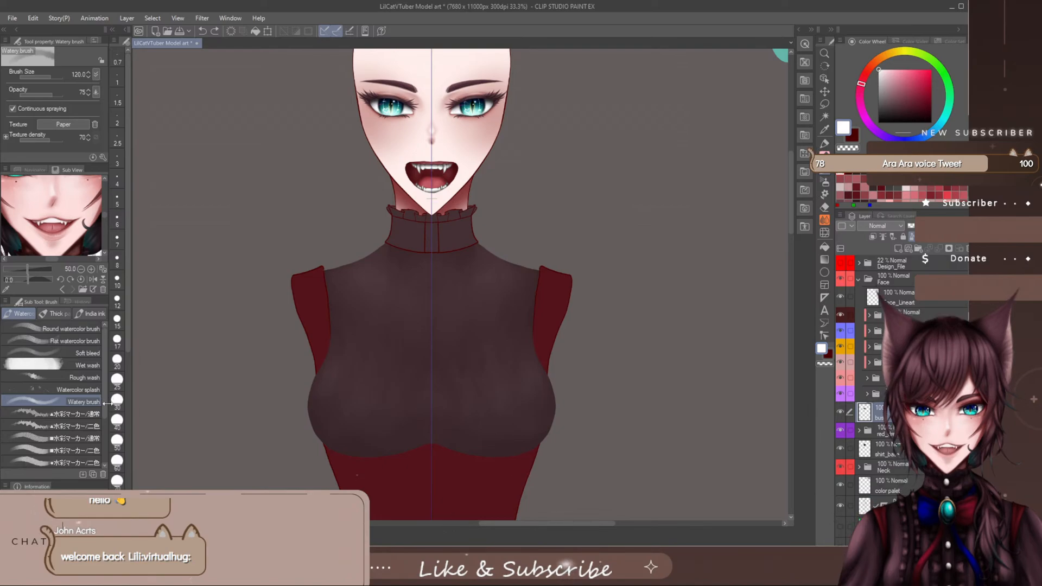
- Smooth the remaining streaks across the bust with the くりくり水彩ぼかし brush, enlarging it from size 60
scroll(105, 408, down, 1)
scroll(104, 407, down, 1)
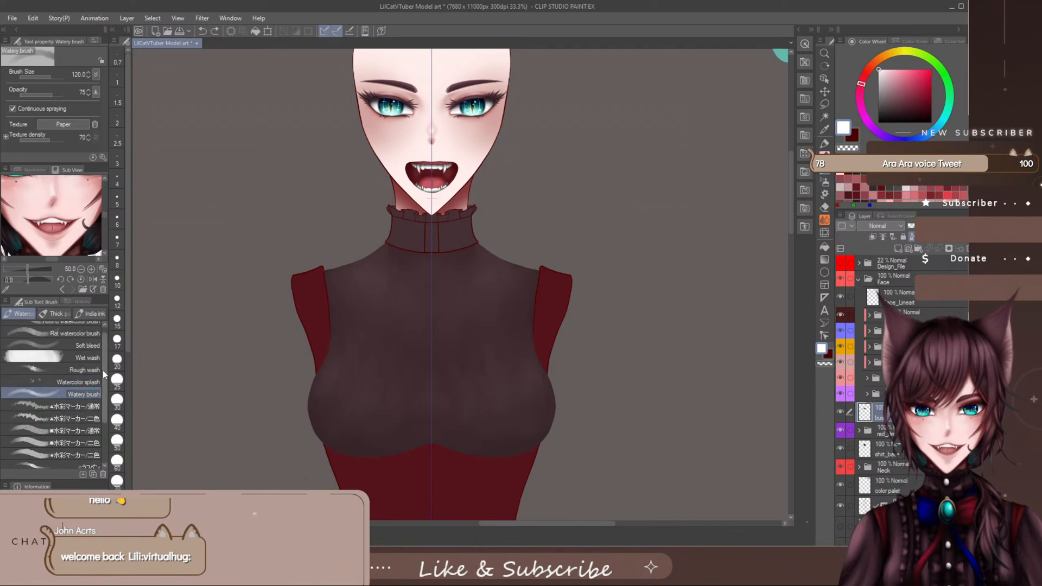
scroll(103, 371, down, 4)
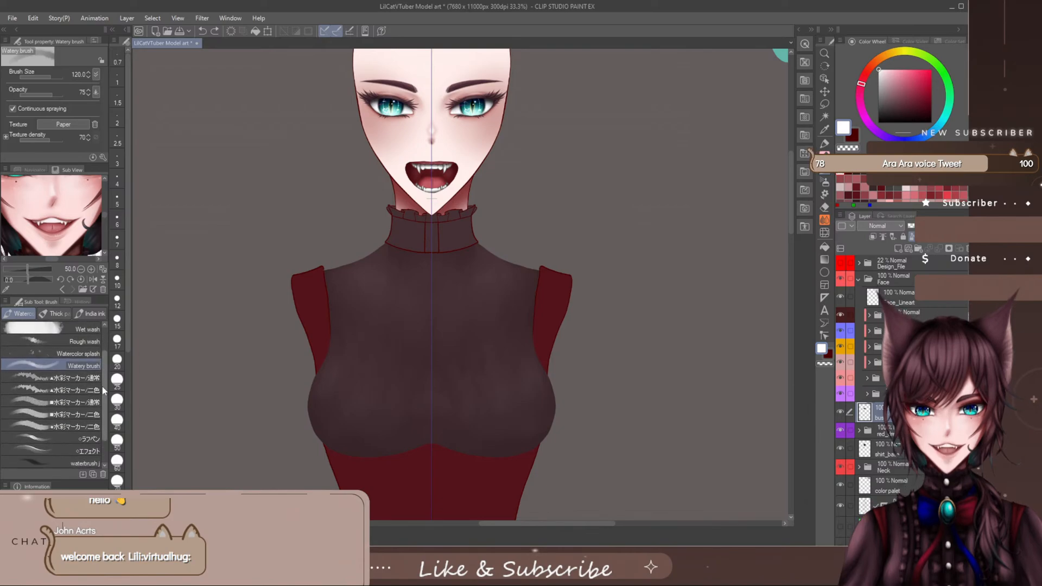
scroll(100, 401, down, 1)
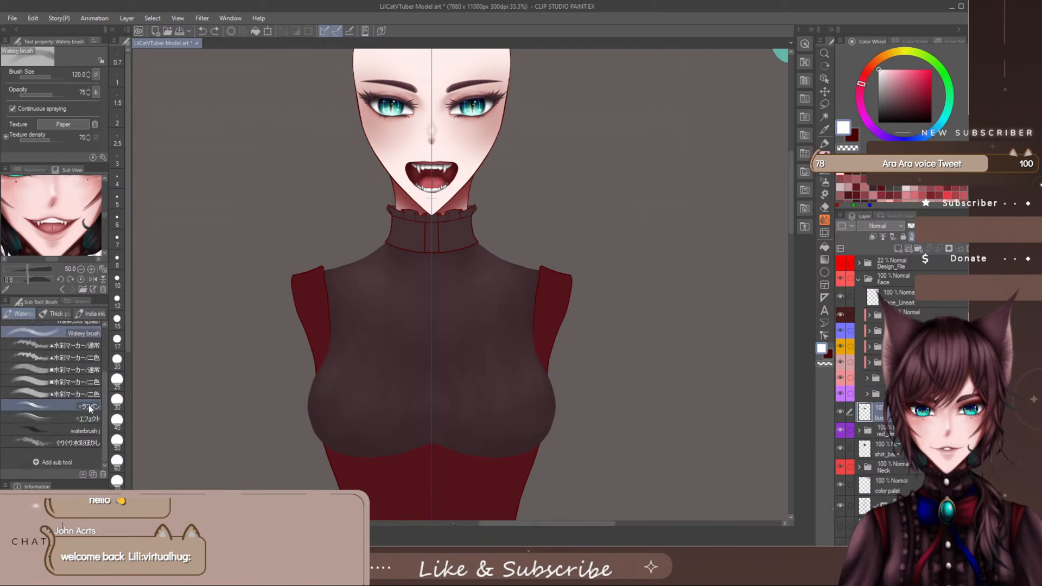
click(89, 406)
click(78, 442)
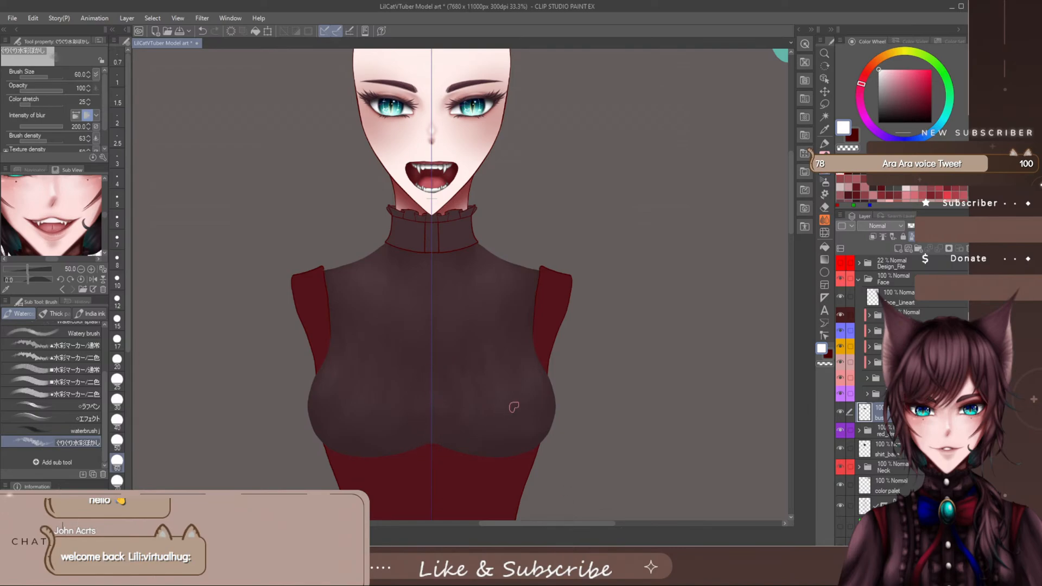
key(])
key(])
key(])
key(])
mouse_move(103, 102)
mouse_down()
mouse_move(103, 122)
mouse_move(106, 113)
mouse_up()
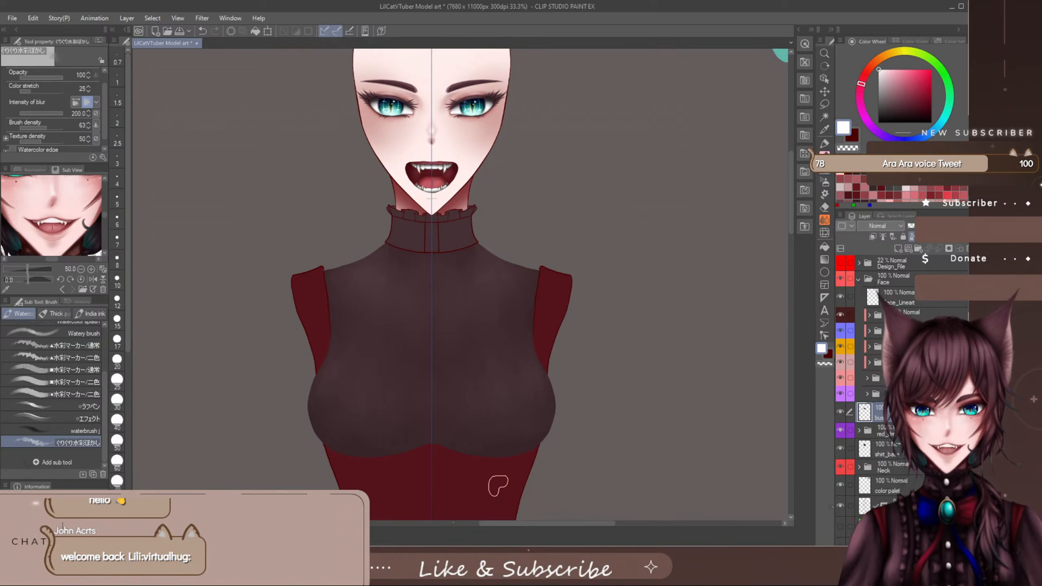
- Try white strokes on the inner bust with the ●水彩マーカー/二色 brush, undo them and set the brush size to 300
click(74, 394)
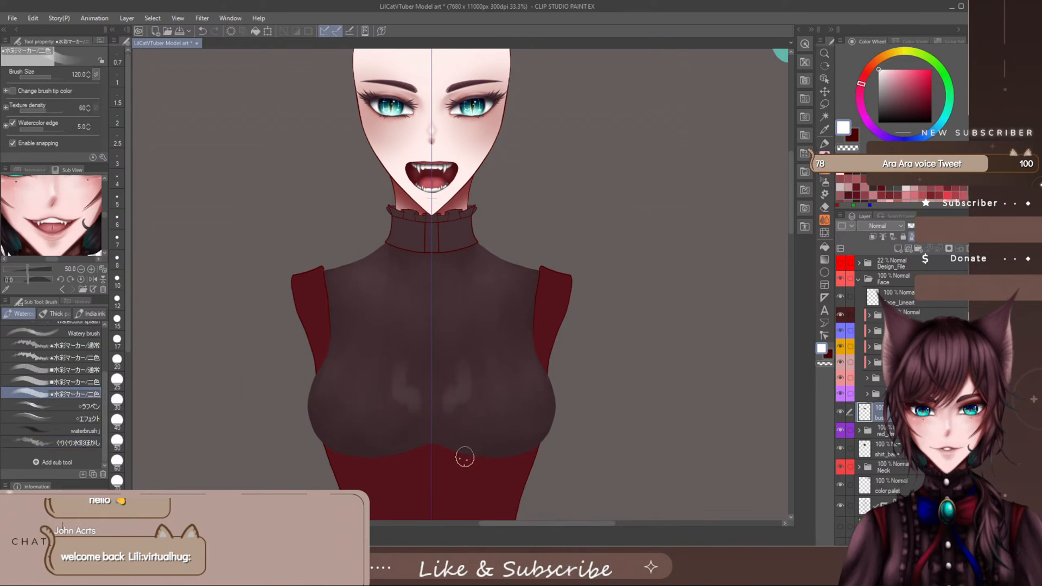
key(ctrl+z)
key(])
key(])
key(])
key(])
key(])
key(])
key(])
key(])
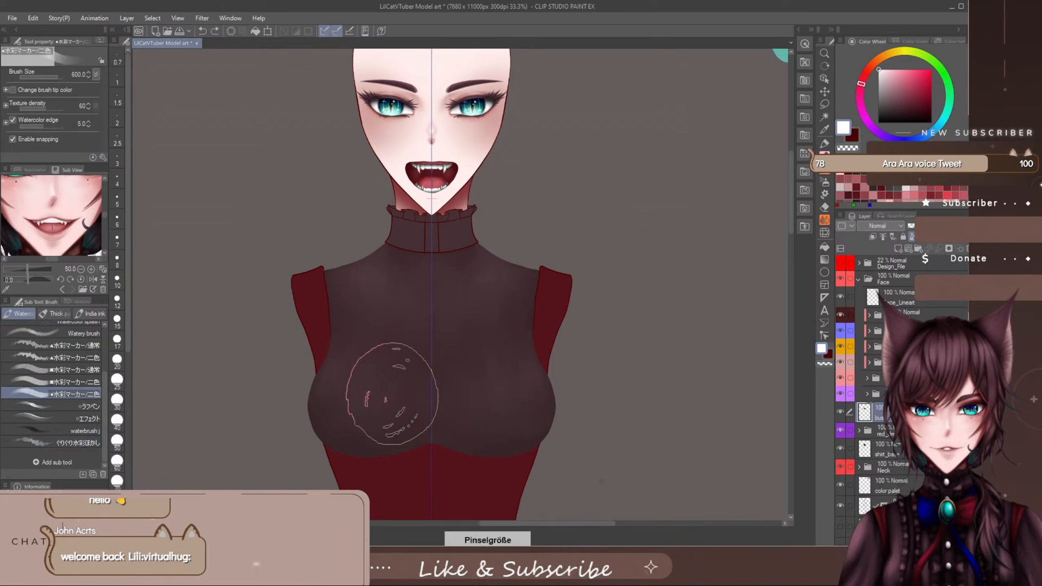
key([)
key([)
key([)
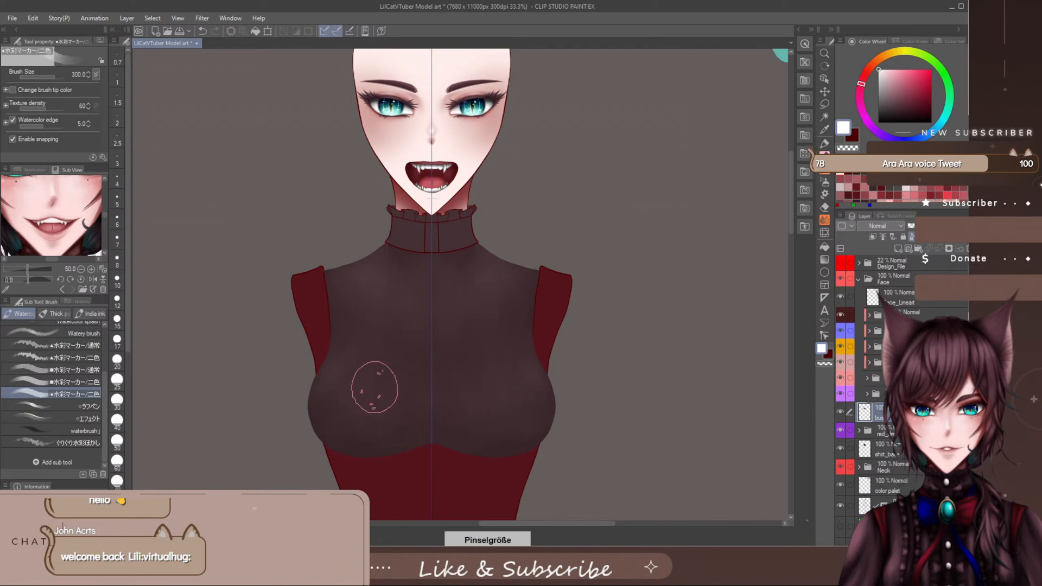
- Discard the heavy white patches and paint subtler bust highlights with the ●水彩マーカー/二色 brush at size 300, reducing it to 150
key(ctrl+y)
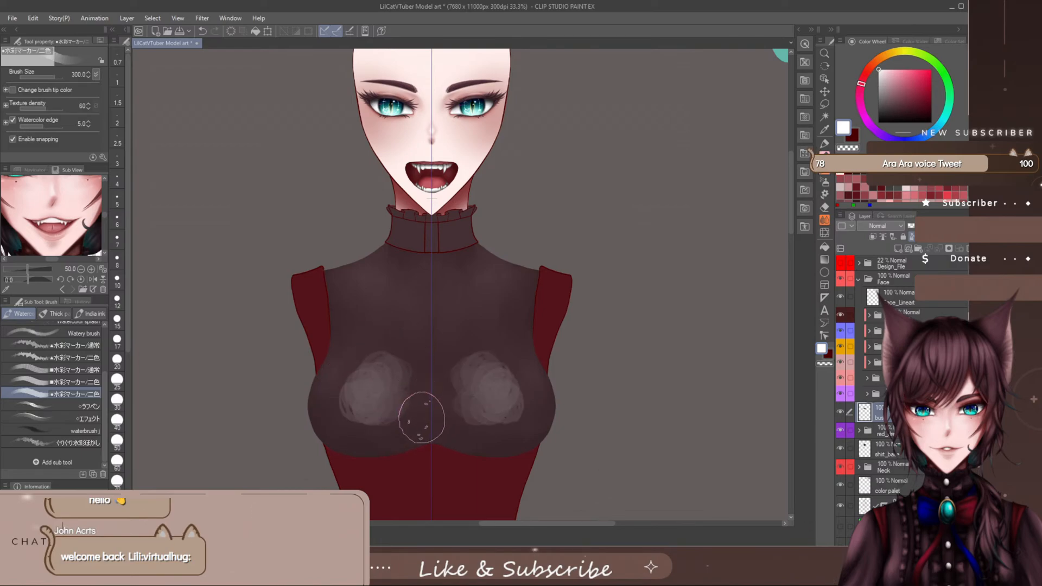
key(ctrl+z)
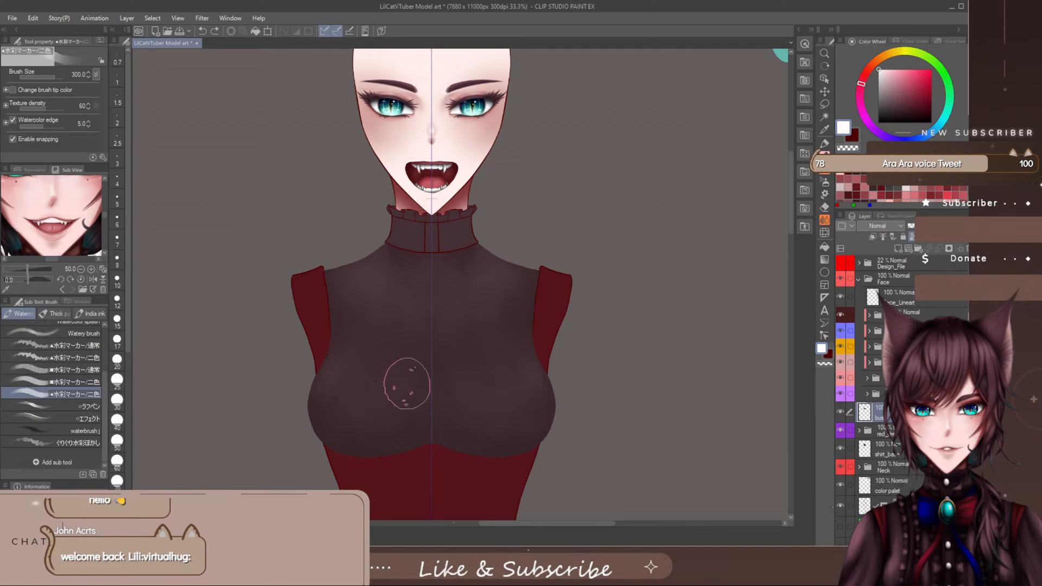
mouse_move(407, 384)
mouse_down()
mouse_move(398, 372)
mouse_move(368, 384)
mouse_move(356, 421)
mouse_move(427, 417)
mouse_up()
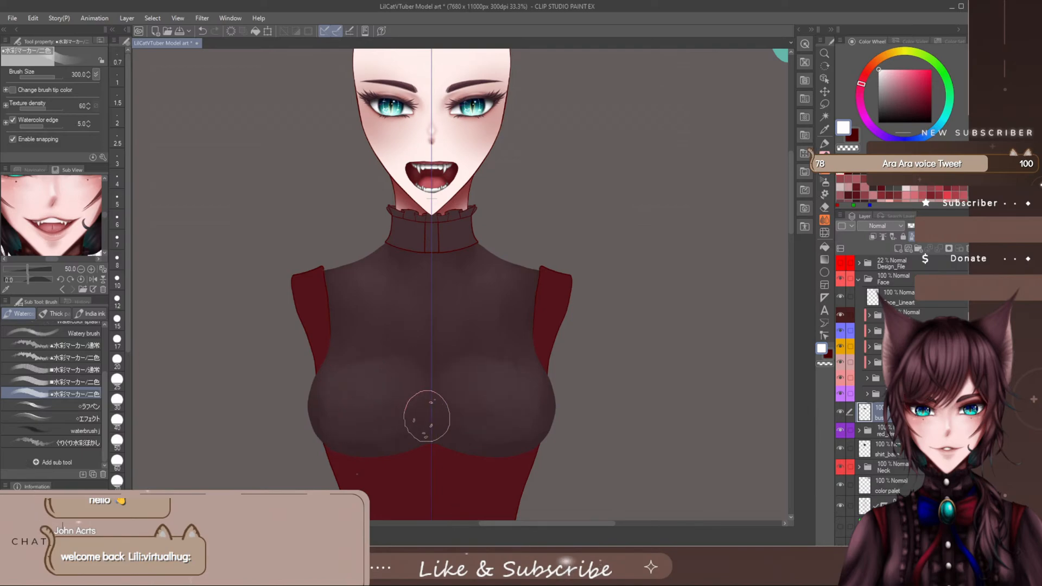
key(bracketleft)
key(bracketleft)
key(bracketleft)
key(bracketleft)
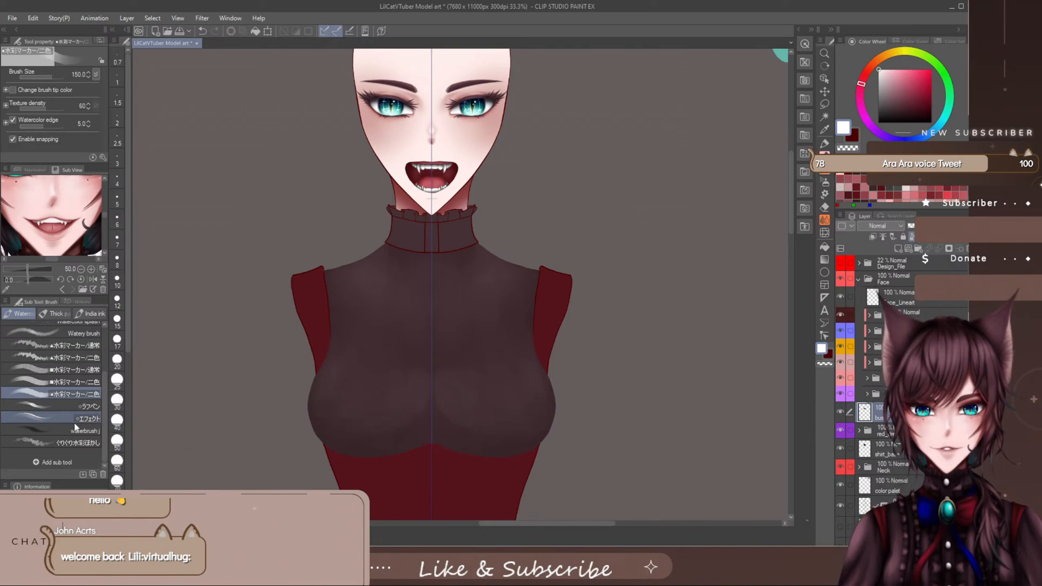
- Blur the new highlights into the bust with the くりくり水彩ぼかし brush at sizes between 100 and 250
click(71, 442)
key(bracketright)
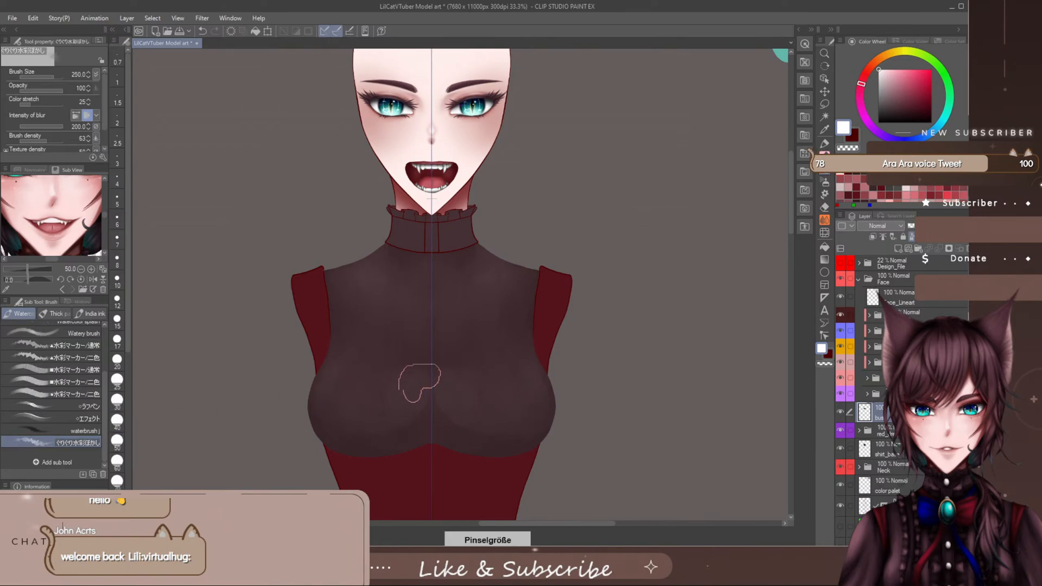
key(bracketleft)
key(bracketleft)
key(bracketleft)
key(bracketleft)
key(bracketleft)
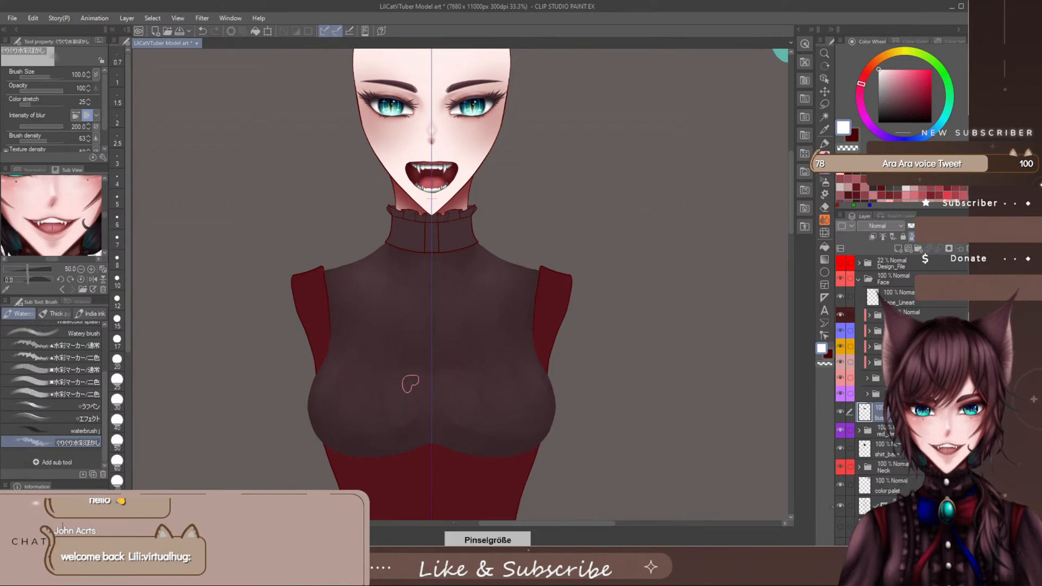
key(bracketright)
key(bracketright)
key(bracketright)
key(bracketright)
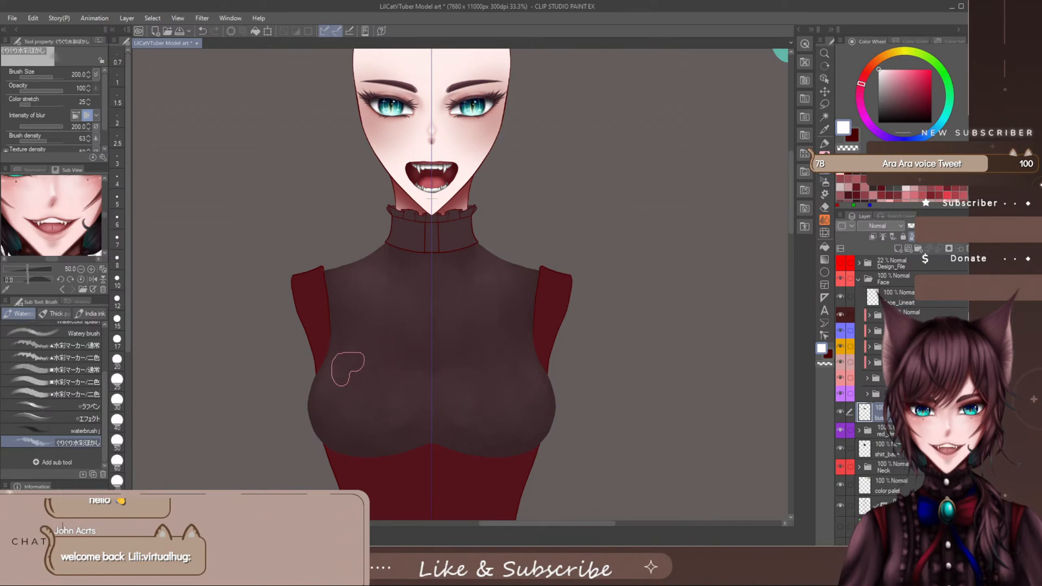
key(bracketleft)
key(bracketleft)
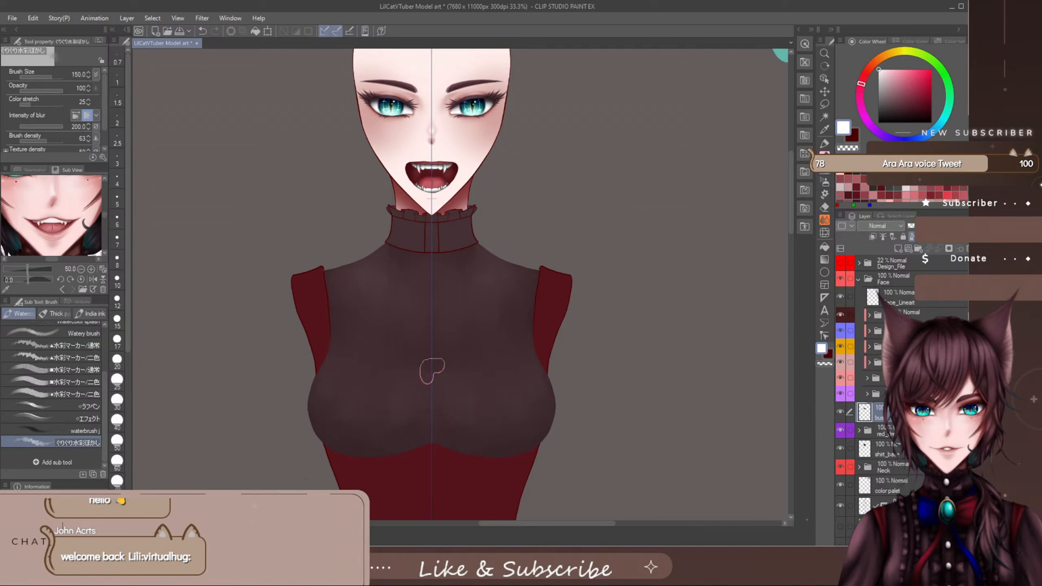
key(bracketright)
key(bracketright)
key(bracketright)
- Paint dark plum shadows along the bust's underside with the ▲水彩マーカー/二色 brush at sizes 80 to 120, with tip colour change off and snapping enabled
click(857, 170)
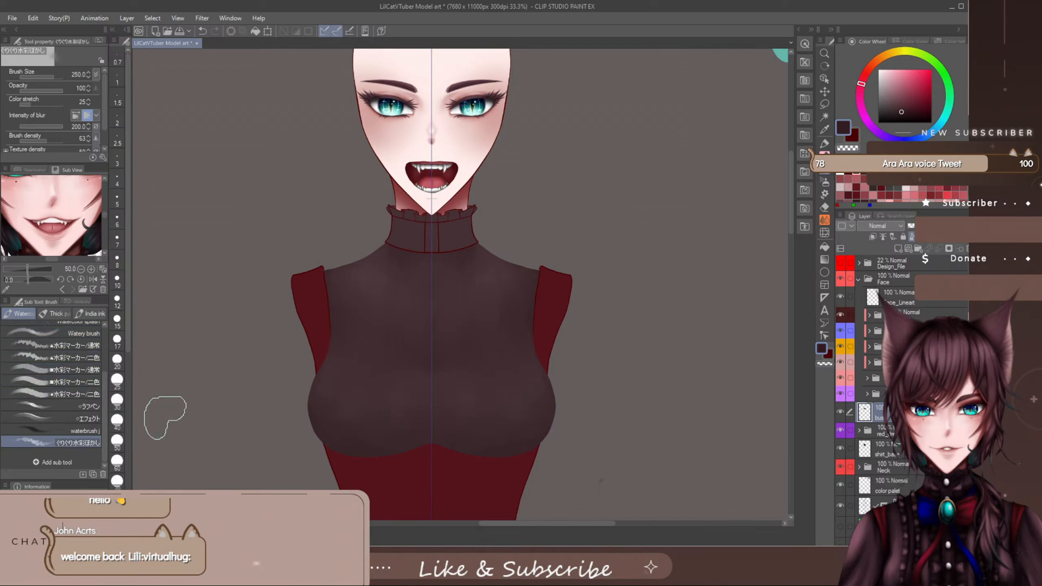
scroll(71, 399, up, 4)
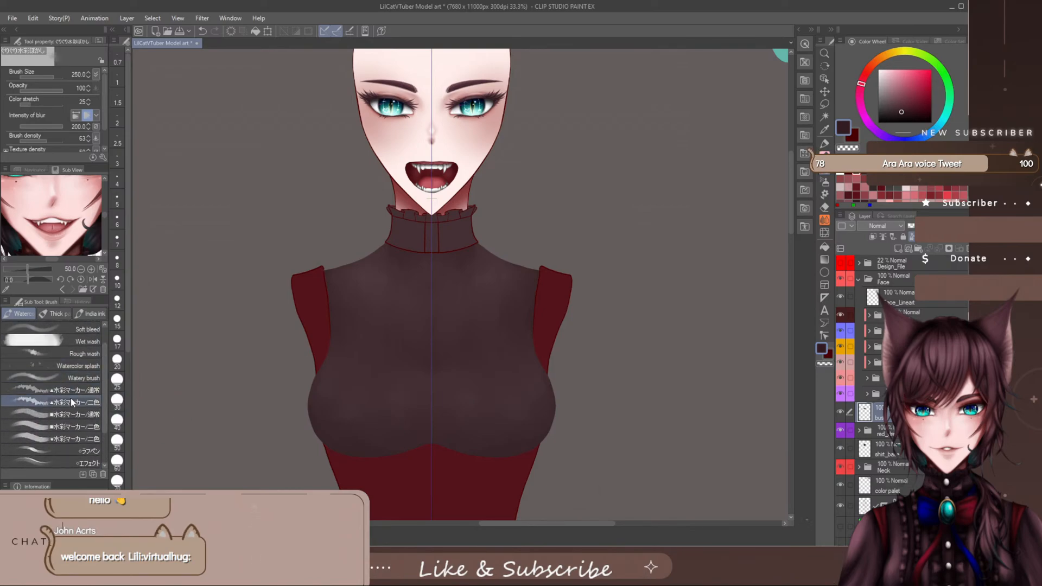
click(73, 400)
key(bracketright)
key(bracketright)
key(bracketright)
key(bracketright)
key(bracketright)
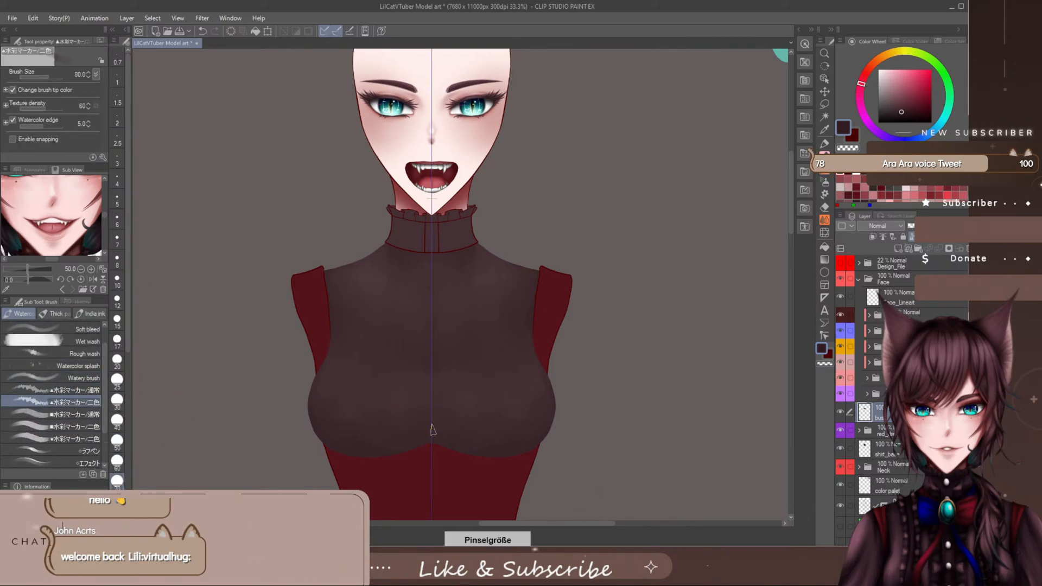
drag(404, 438, 358, 435)
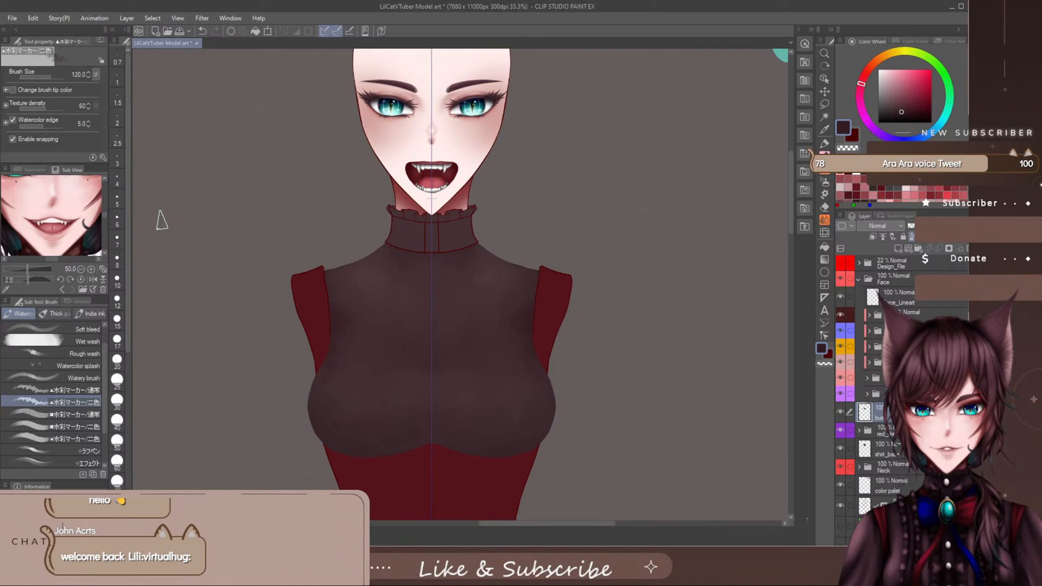
- Enable snapping for the 三角なじませ blender and save its settings as default
scroll(103, 375, down, 2)
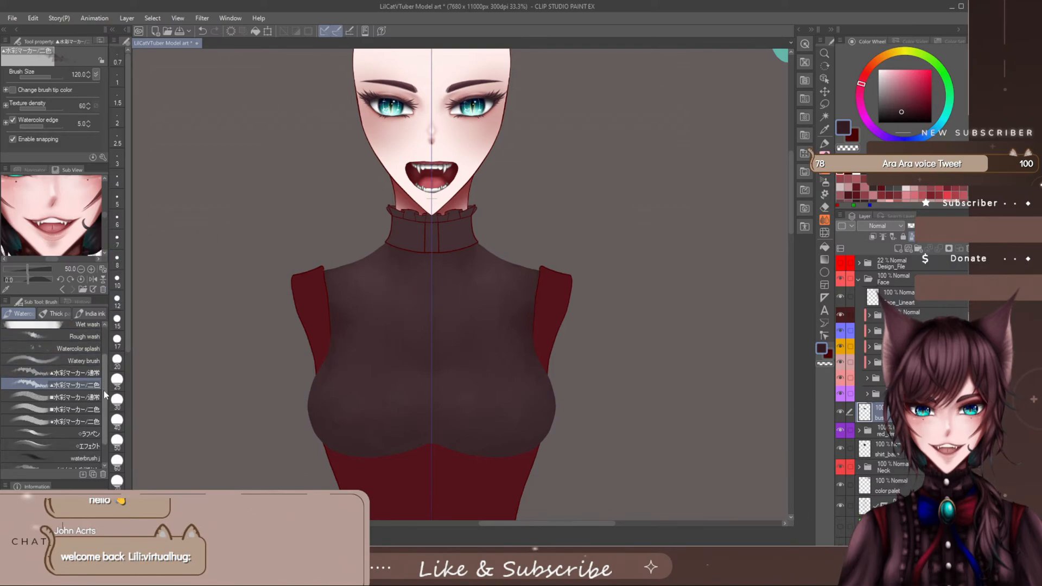
click(824, 221)
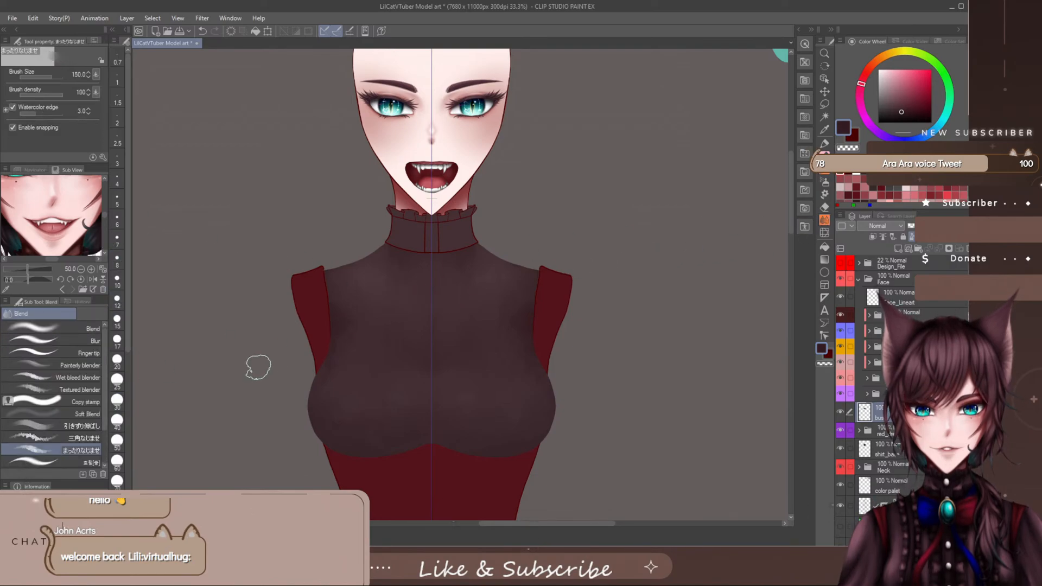
click(90, 440)
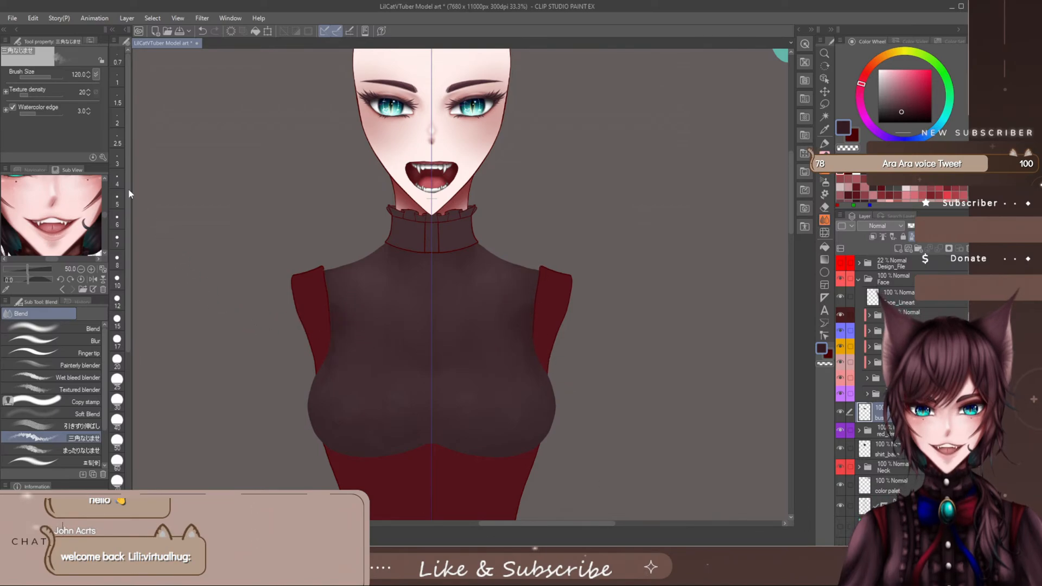
click(101, 157)
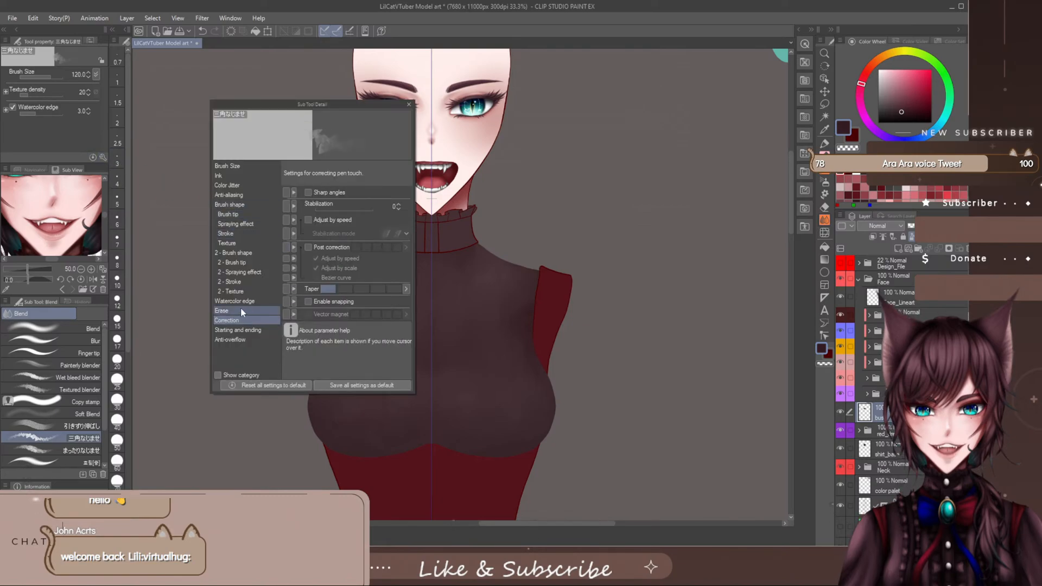
click(309, 301)
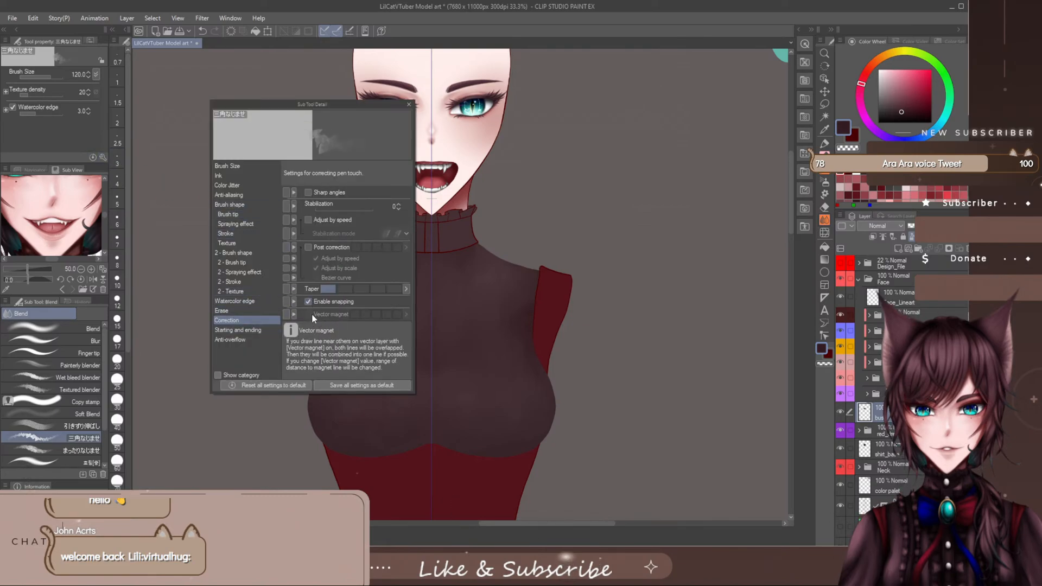
click(372, 385)
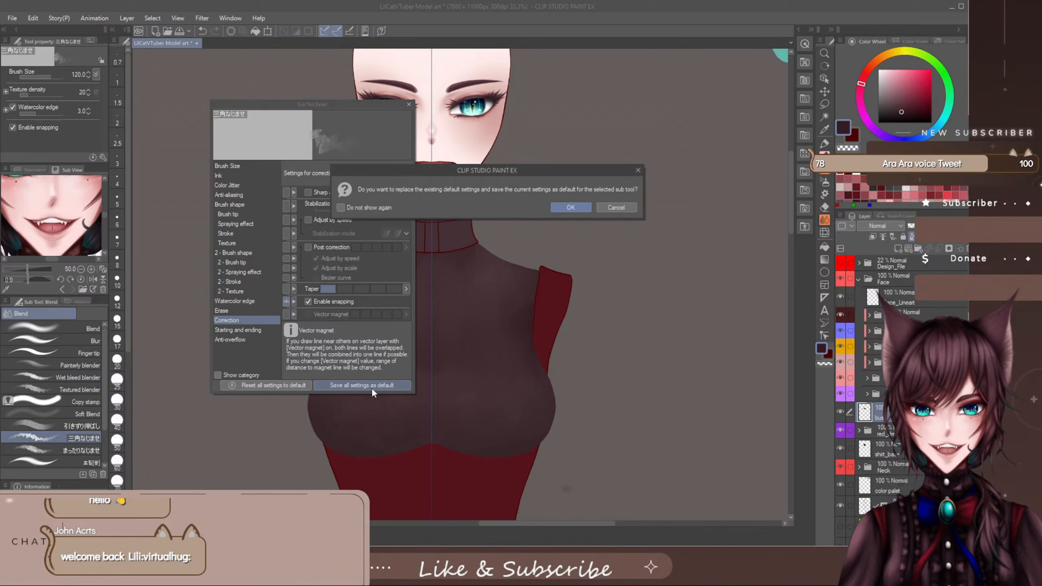
click(573, 206)
click(408, 104)
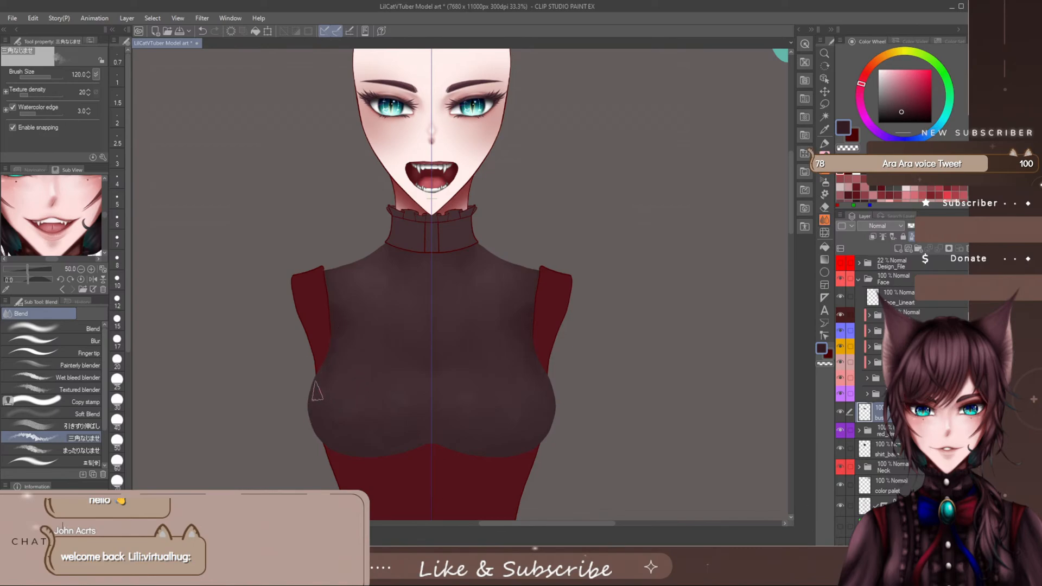
- Blend the bust's shadow edges with the 三角なじませ blender at size 150 and check the whole figure
key(])
key(])
key(])
key(])
key(bracketleft)
key(bracketleft)
key(bracketleft)
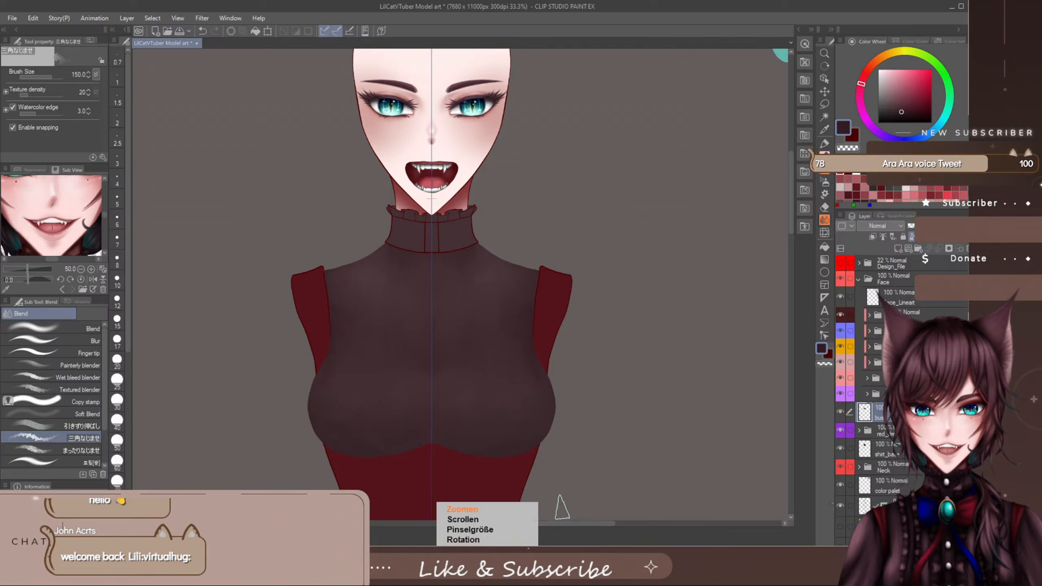
scroll(558, 514, down, 5)
scroll(559, 516, up, 2)
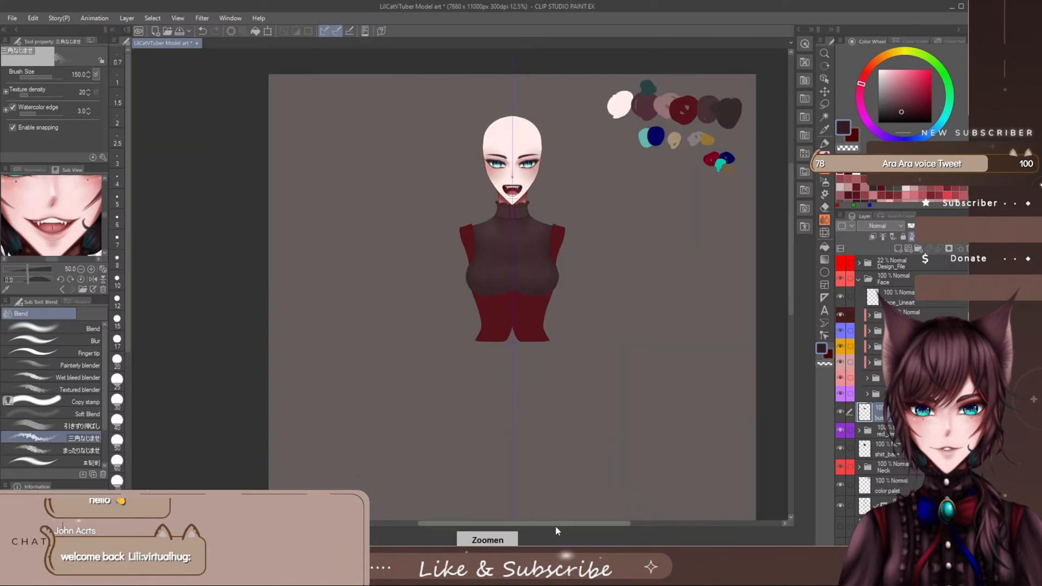
- Show the Design_File folder to compare the shaded shirt with the design sketch, and hide it again
drag(558, 524, 585, 524)
drag(789, 187, 790, 166)
scroll(438, 338, up, 3)
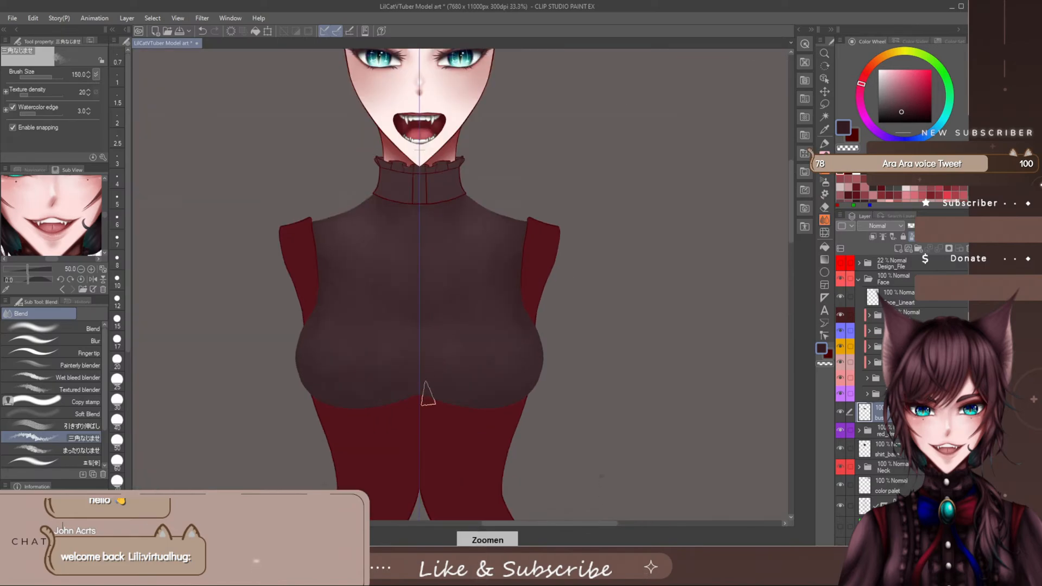
click(841, 263)
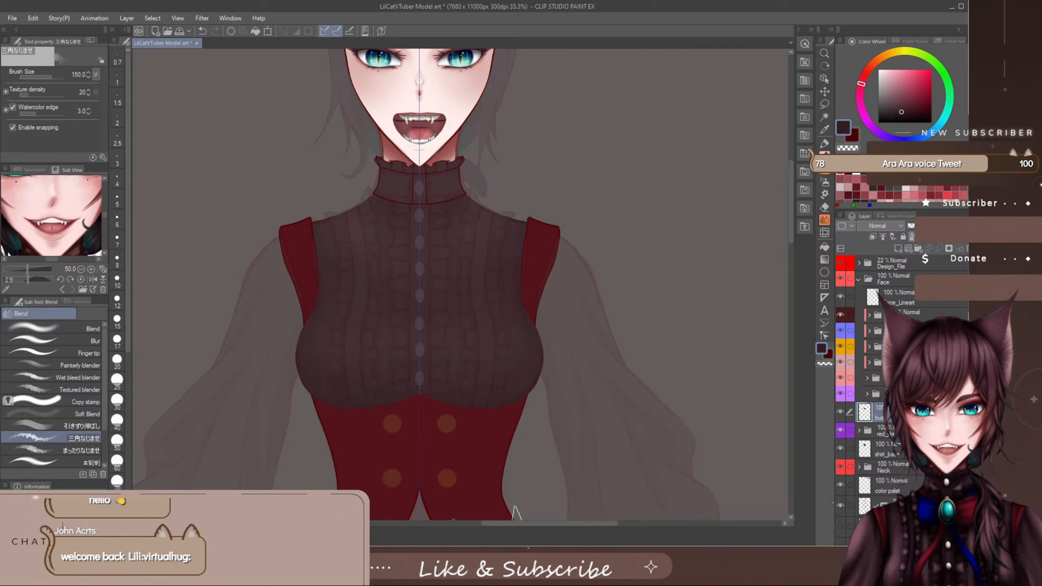
drag(519, 523, 519, 523)
drag(791, 209, 791, 205)
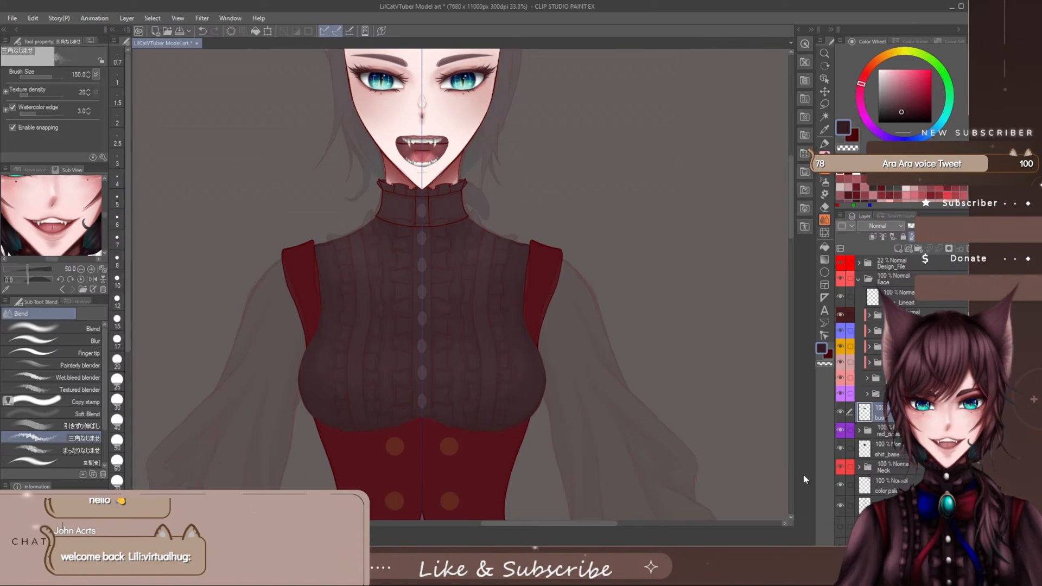
click(840, 265)
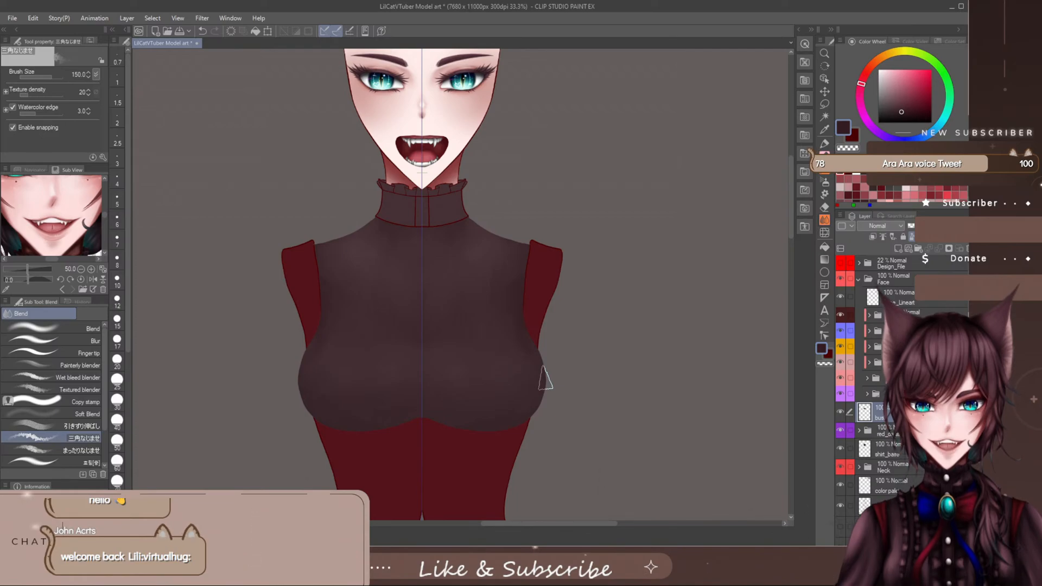
- Take the two upper collar layers out of the purple collar folder and move the collar_frills folder below shirt_base
click(879, 396)
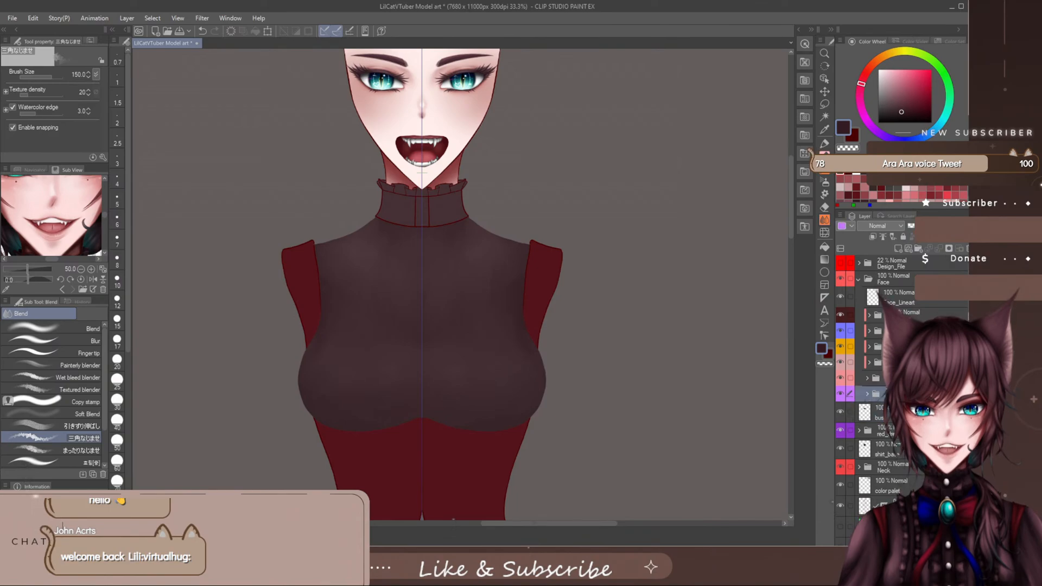
click(867, 395)
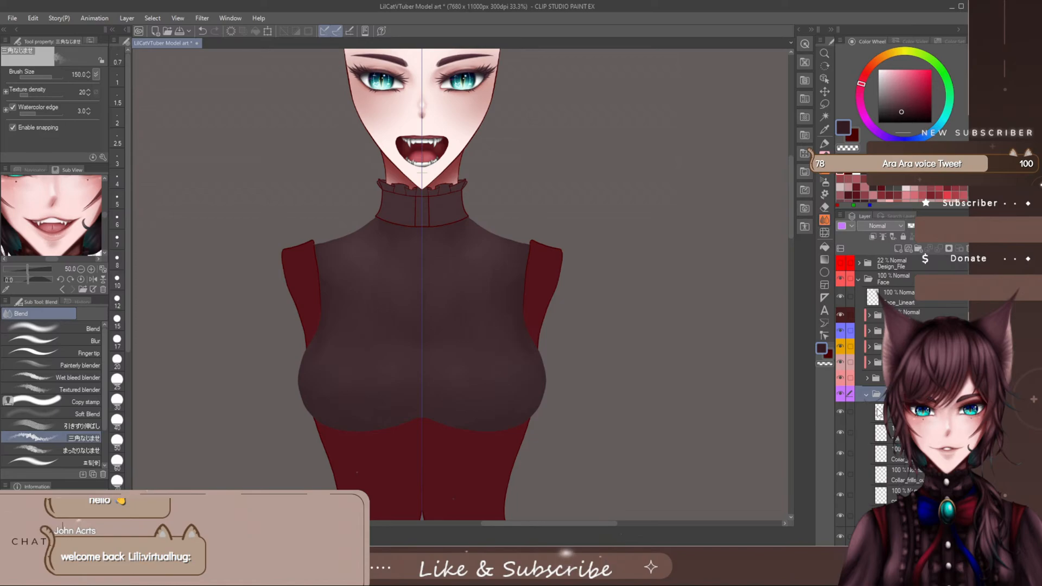
drag(899, 412, 899, 386)
drag(898, 432, 898, 408)
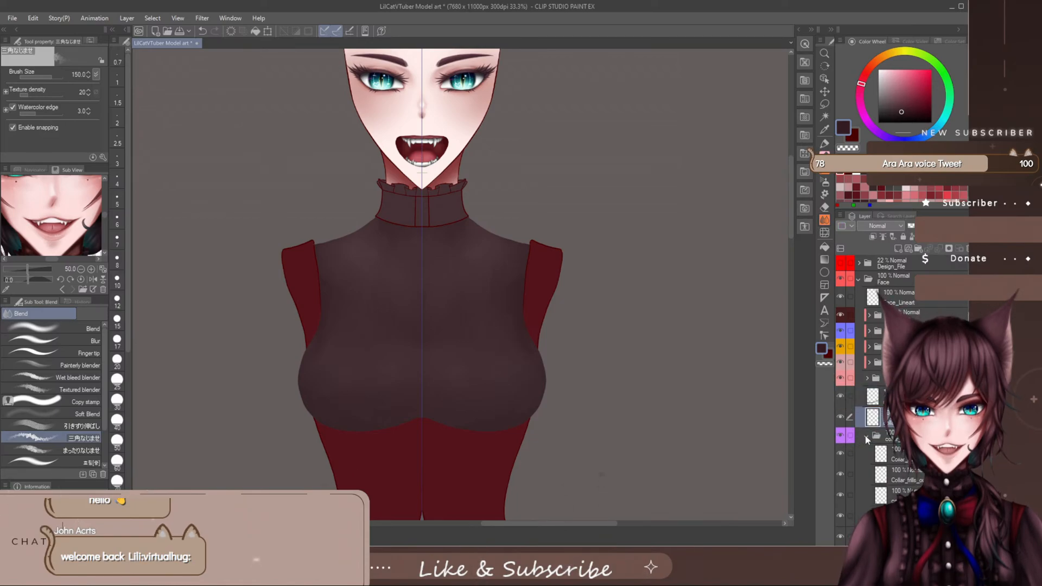
click(866, 437)
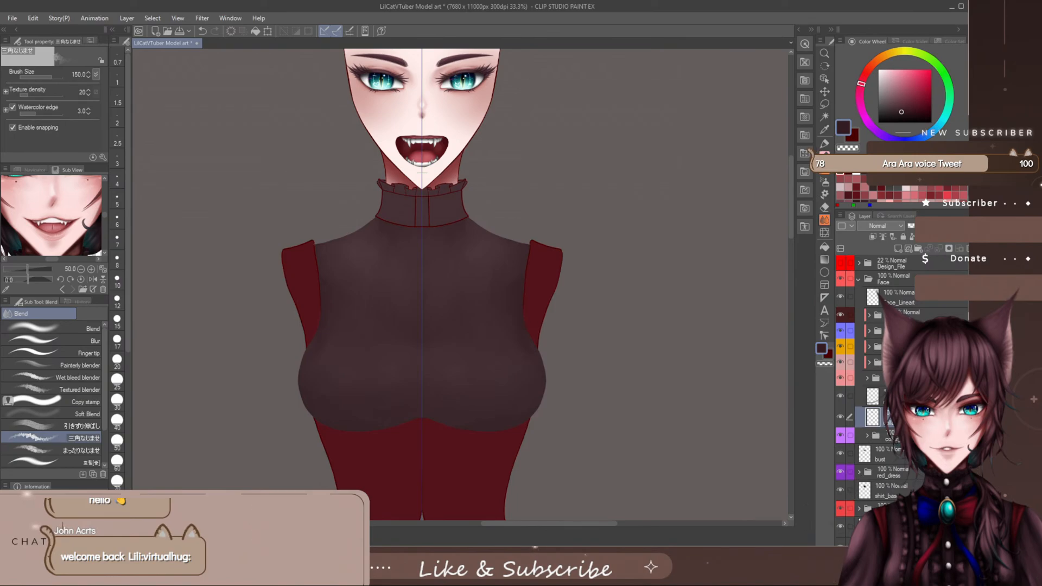
drag(895, 437, 904, 505)
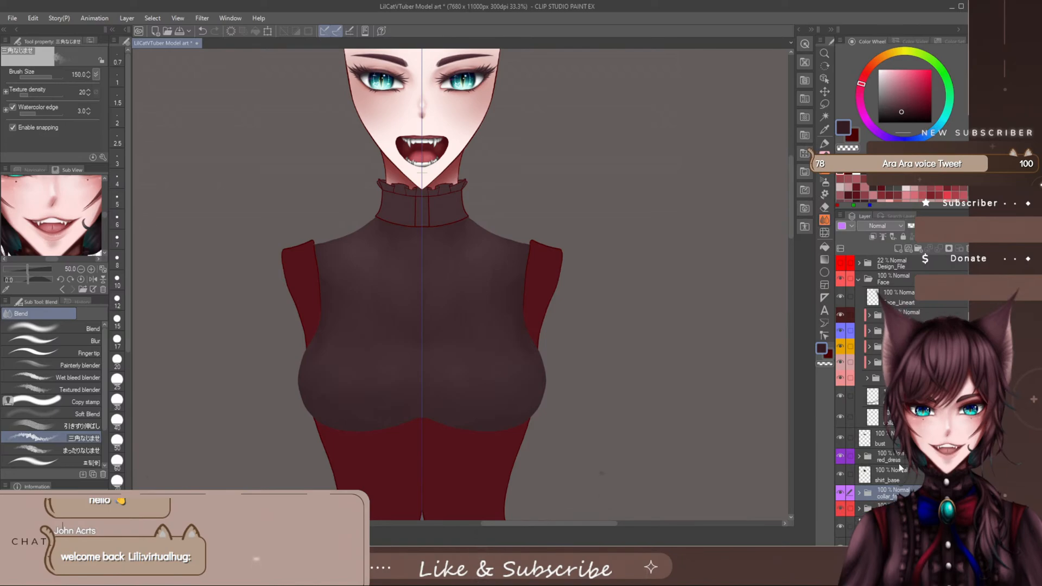
- Try reordering the collar and collar_base layers around the bust layer and undo the last move of the collar layer
click(895, 397)
click(895, 417)
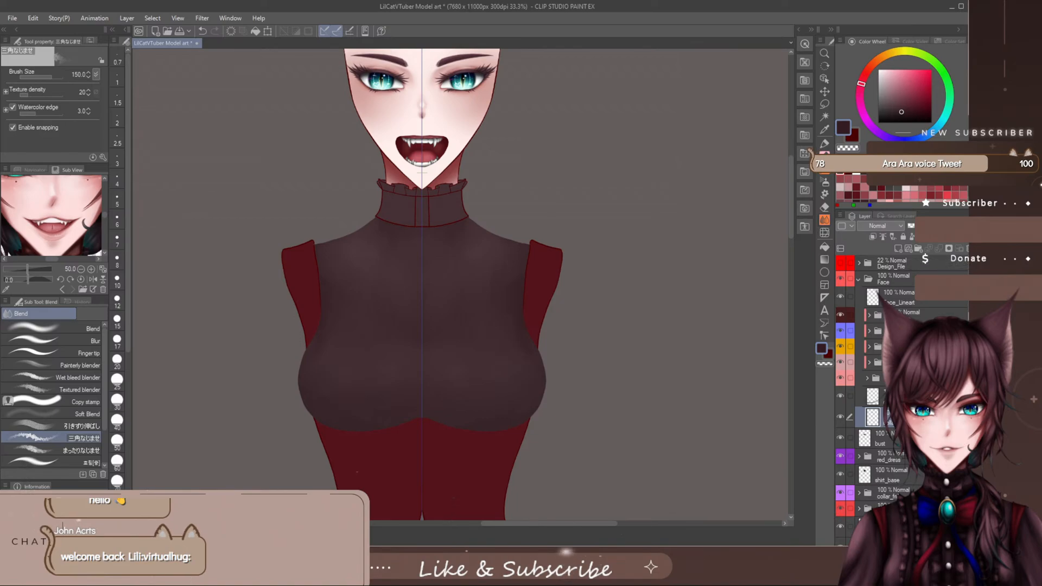
drag(880, 417, 895, 446)
drag(886, 400, 898, 444)
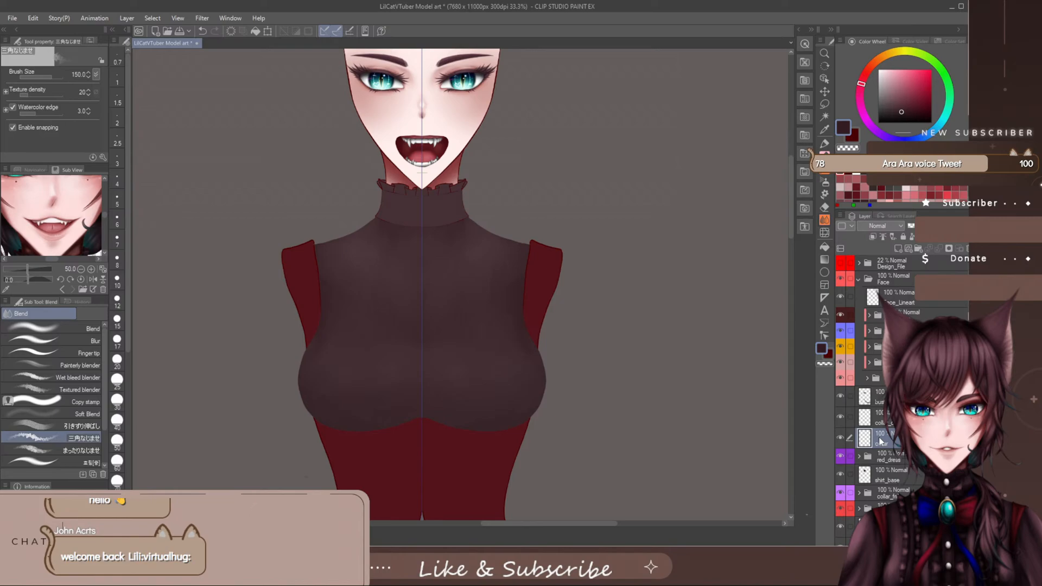
drag(890, 423, 880, 392)
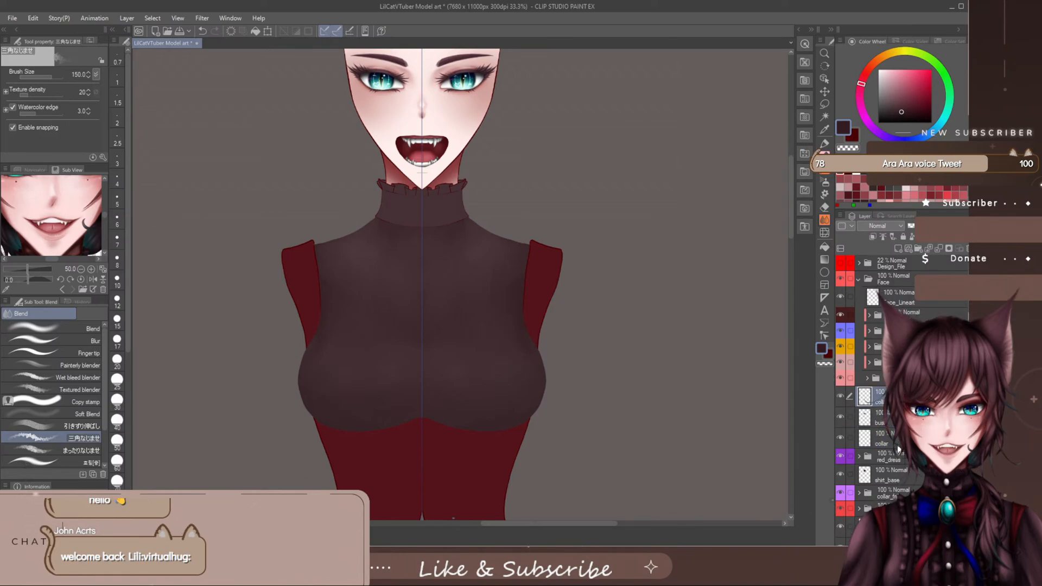
drag(898, 448, 903, 454)
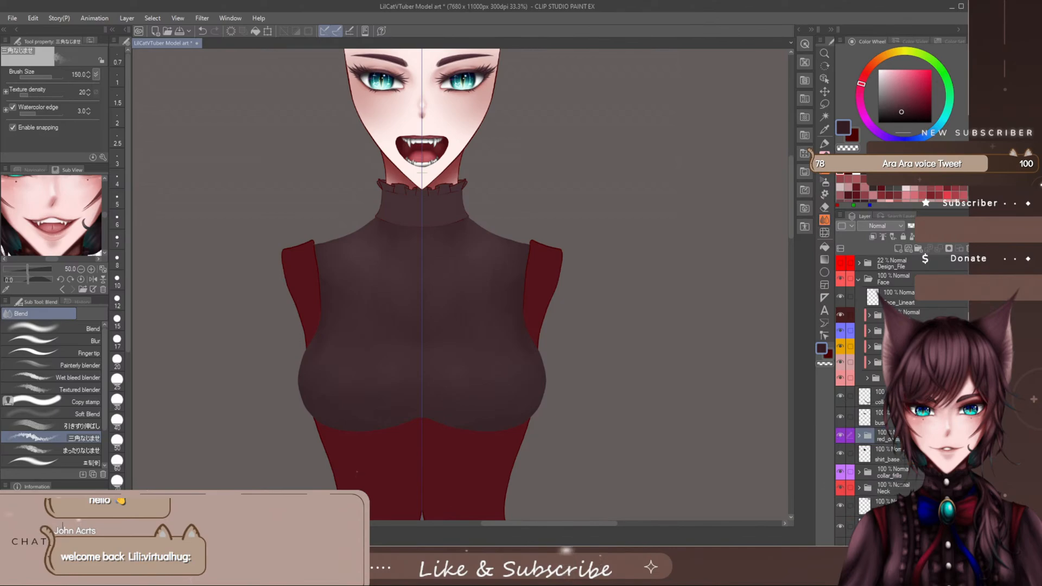
click(202, 31)
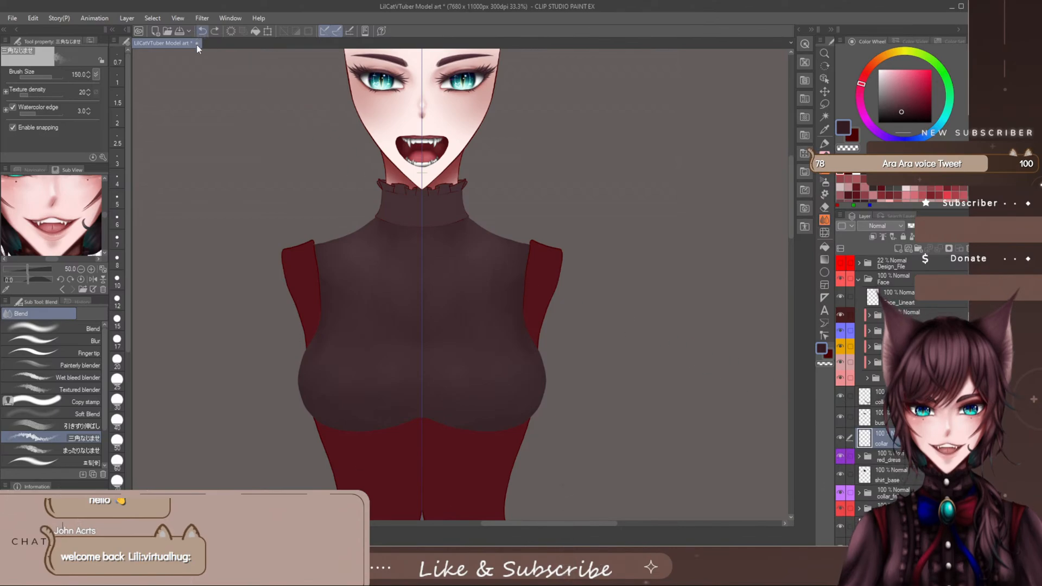
- Move the collar and collar_base layers below the red_dress folder and merge collar_base down into shirt_base
drag(898, 441, 902, 465)
drag(896, 400, 903, 462)
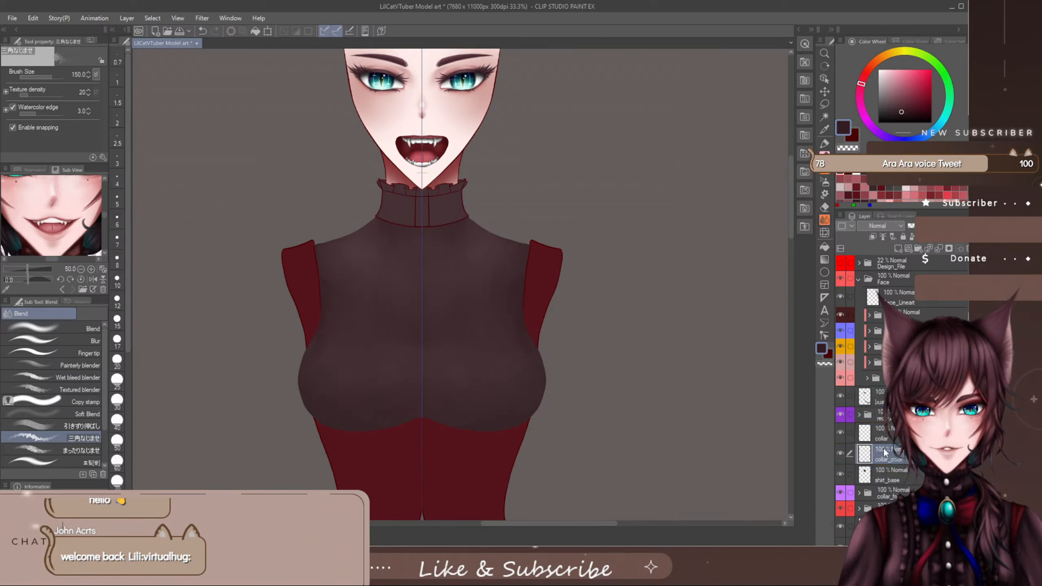
key(ctrl+e)
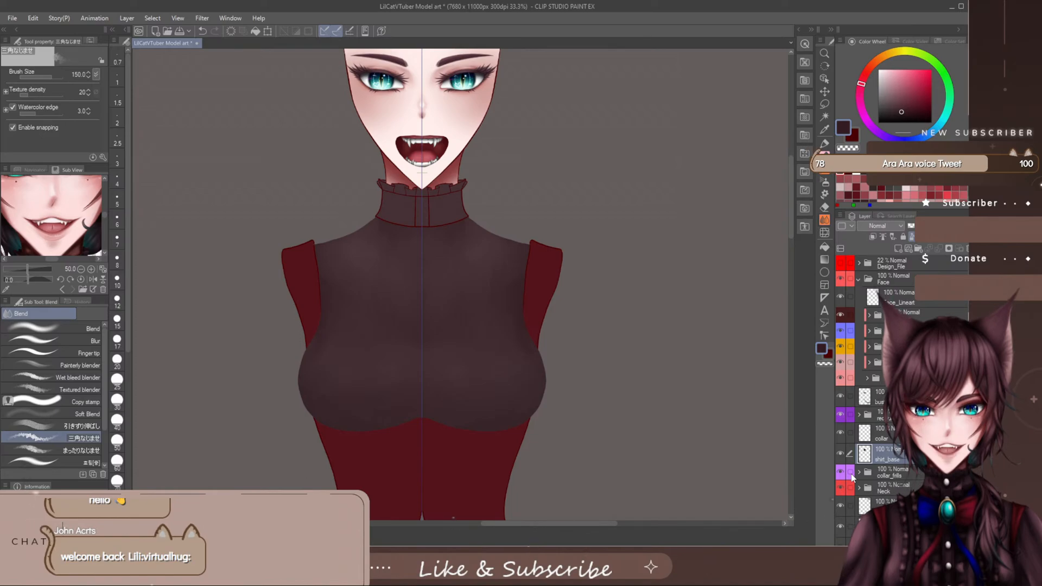
- Paint dark plum shading on both sides of the collar with the ▲水彩マーカー/二色 brush, reducing its size from 120 to 70
key(b)
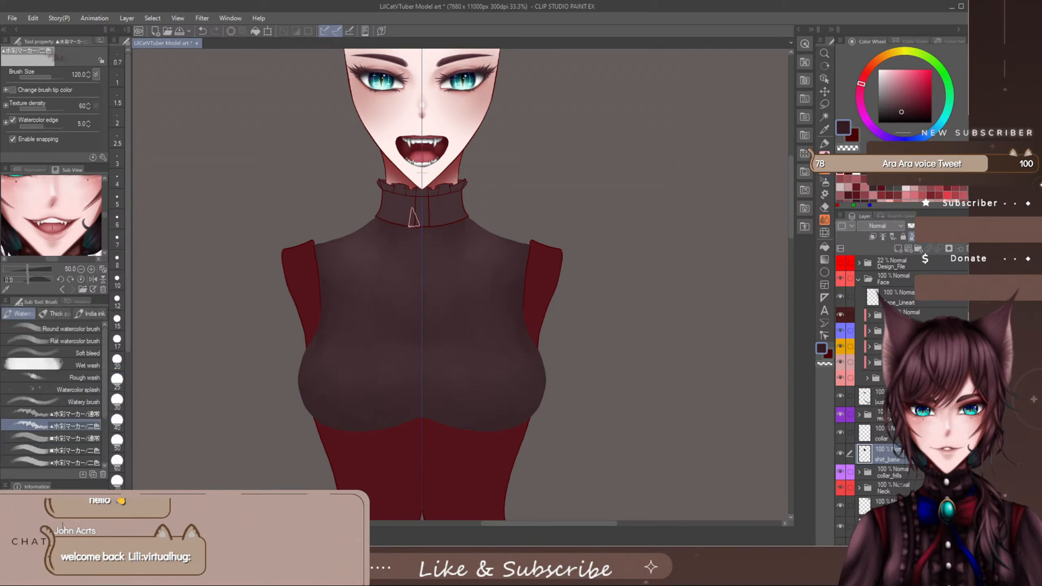
scroll(449, 237, up, 2)
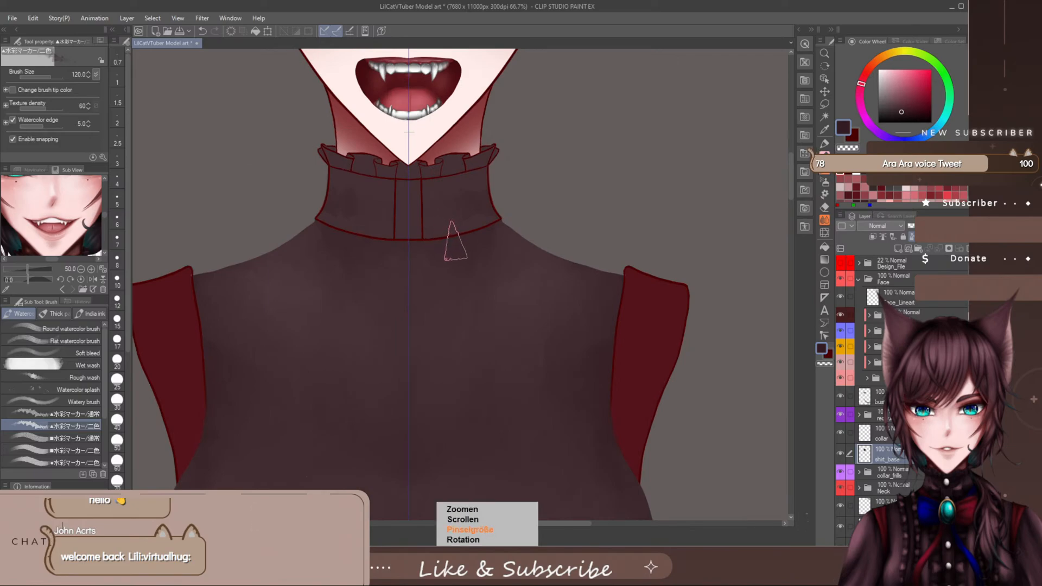
key([)
key([)
key([)
key([)
key([)
key([)
key(])
key(])
key(])
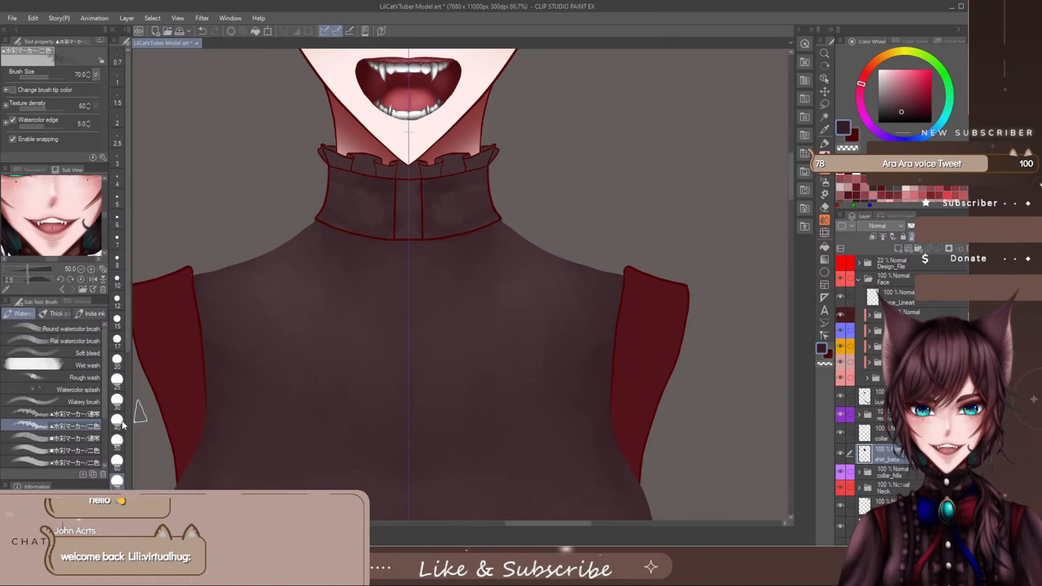
- Deepen and even out the collar's dark shading with the ■水彩マーカー/通常 brush at size 60, sampling a plum tone from the collar
scroll(107, 418, down, 2)
click(81, 419)
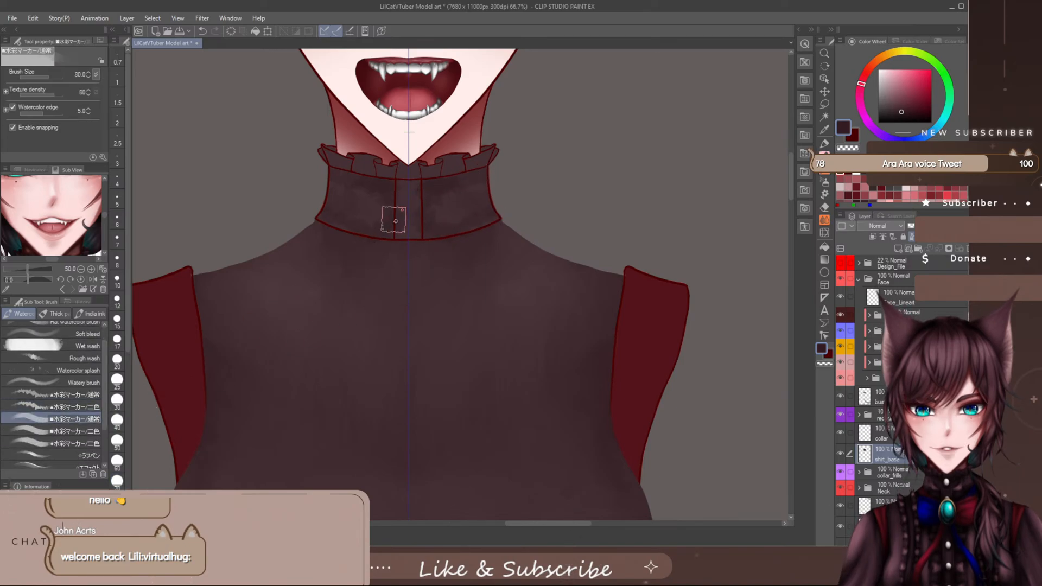
key(bracketleft)
key(bracketleft)
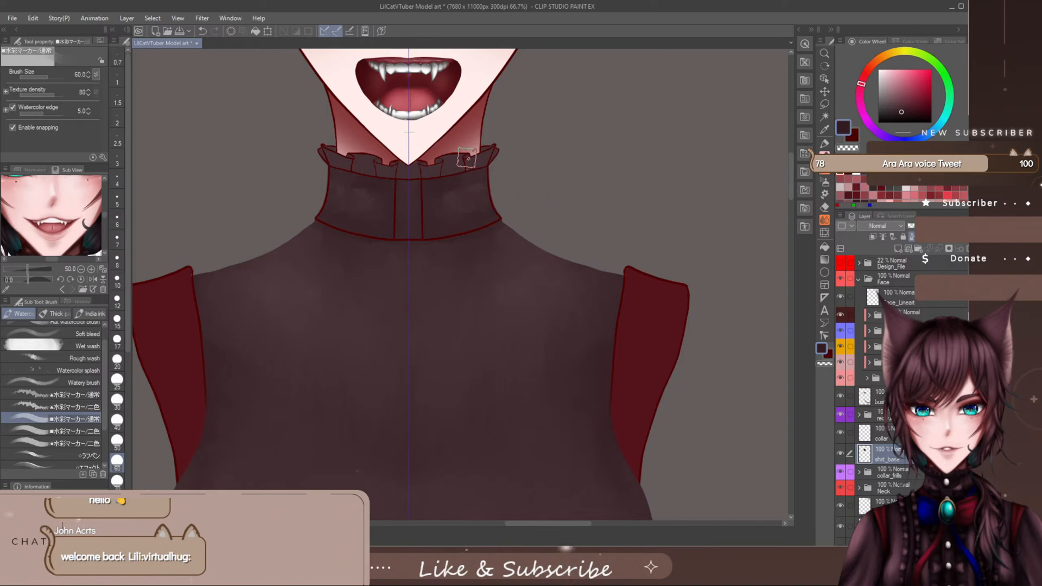
alt+click(453, 159)
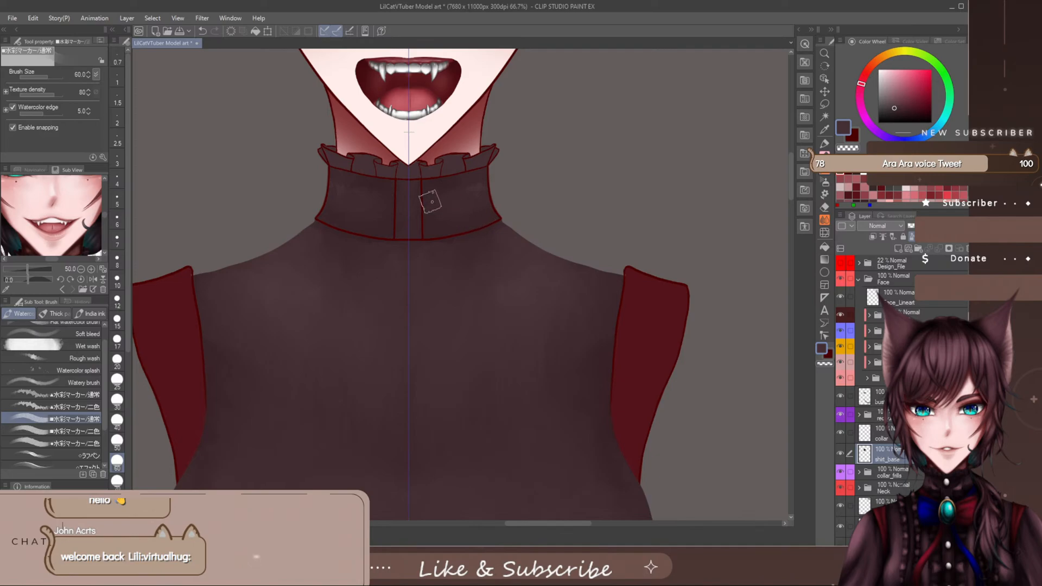
- Paint pale pink highlights on the collar's side panels with ■水彩マーカー/通常 at size 60 and on its centre strip with ▲水彩マーカー/二色 at 70
click(883, 69)
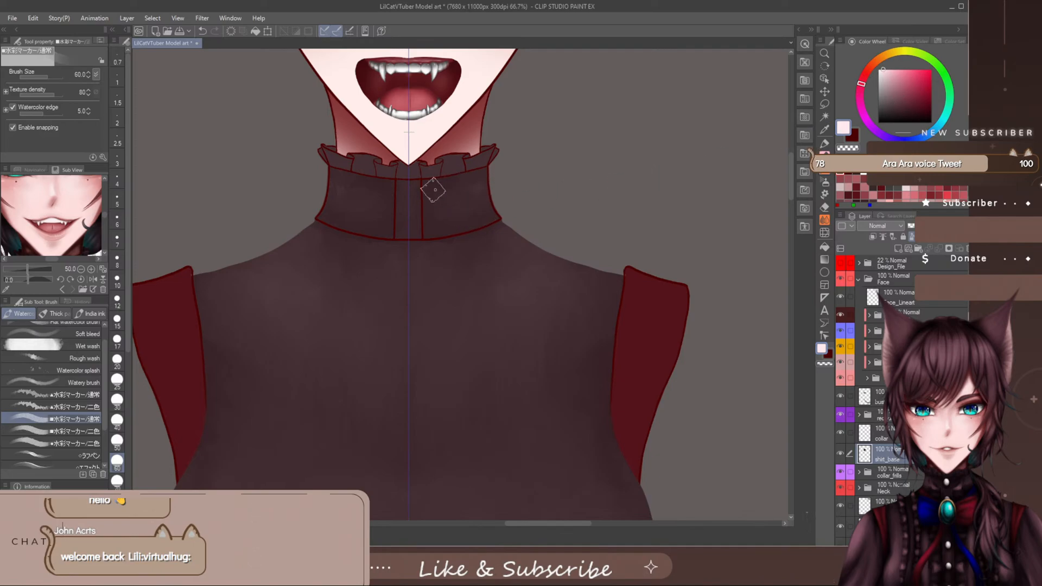
drag(460, 187, 470, 204)
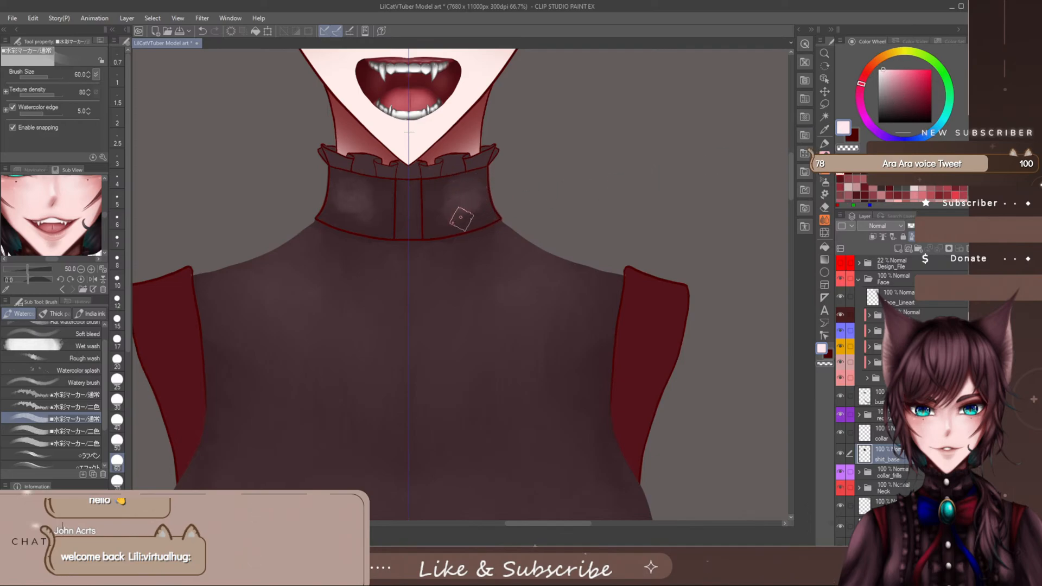
key(ctrl+z)
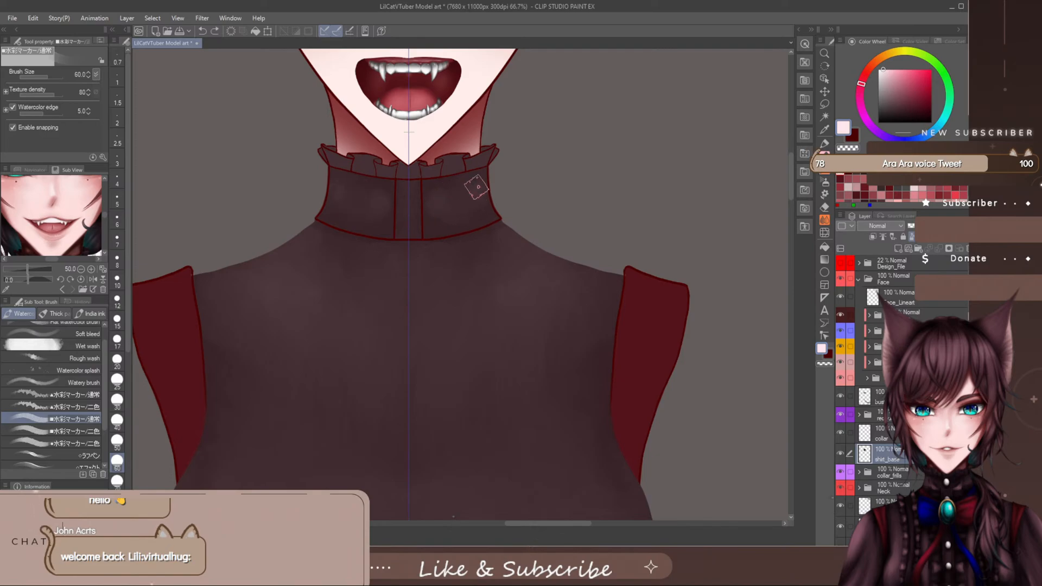
drag(474, 188, 462, 211)
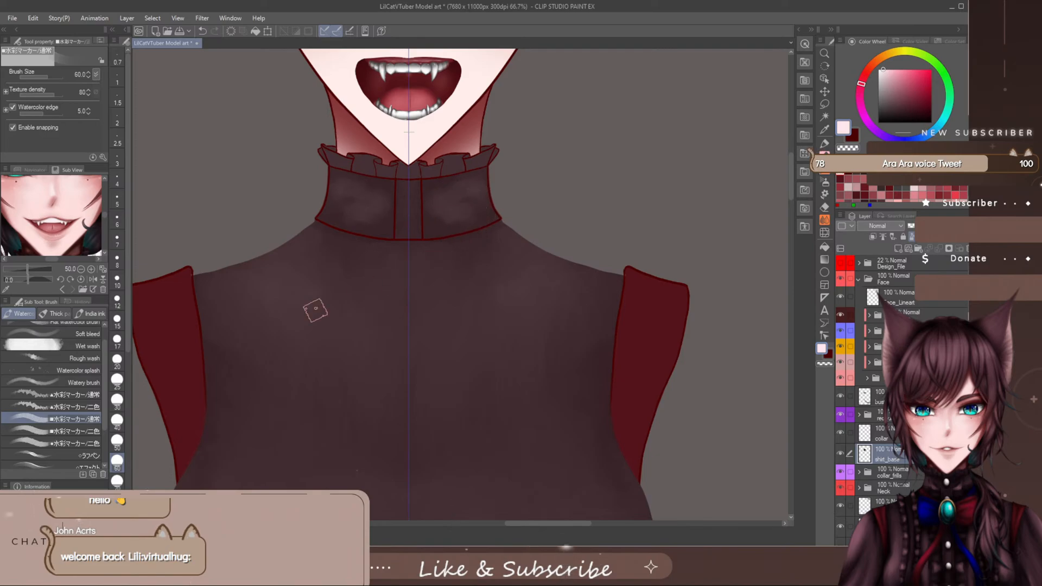
click(76, 407)
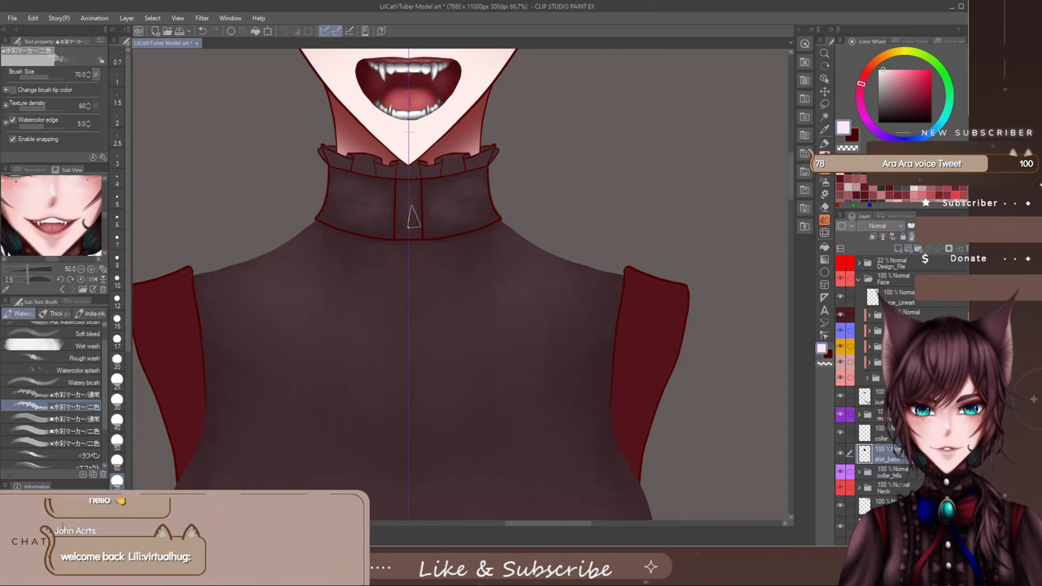
mouse_move(413, 217)
mouse_down()
mouse_move(411, 202)
mouse_move(402, 216)
mouse_up()
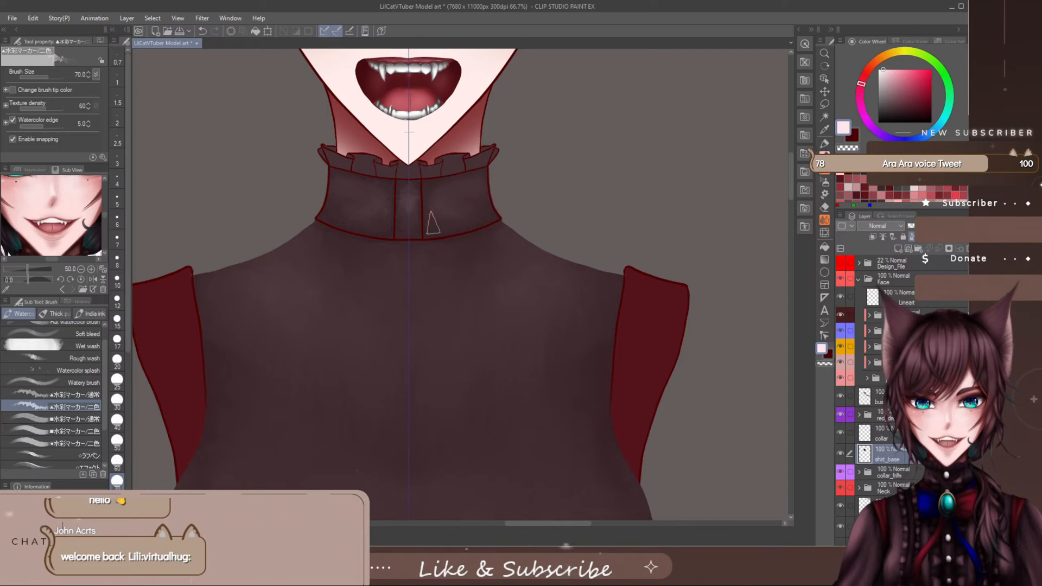
- Blend the collar's highlights and shadows with the 三角なじませ blender at sizes between 70 and 120 and check the whole figure
click(827, 220)
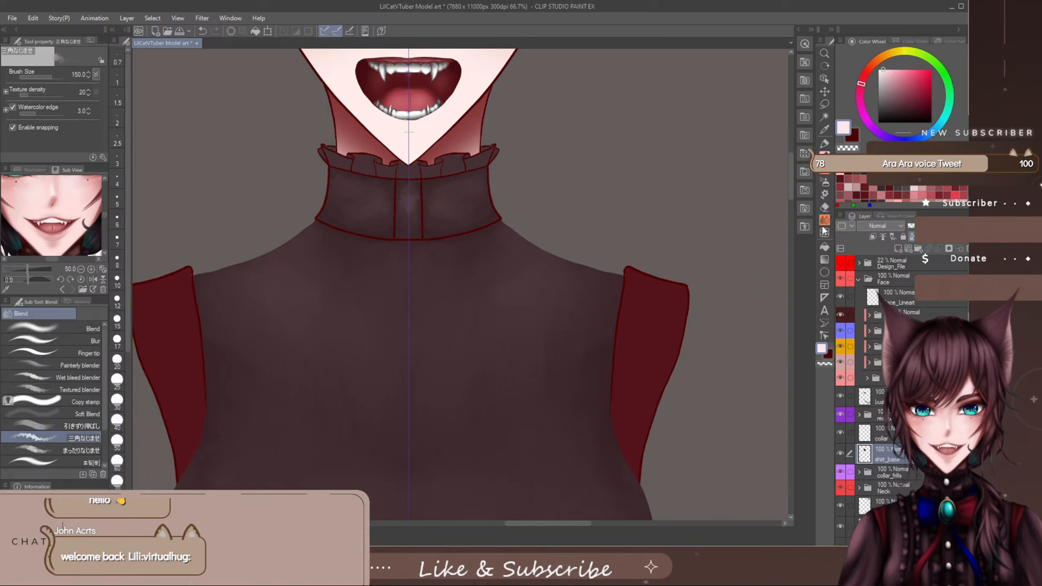
key(bracketleft)
key(bracketleft)
key(bracketleft)
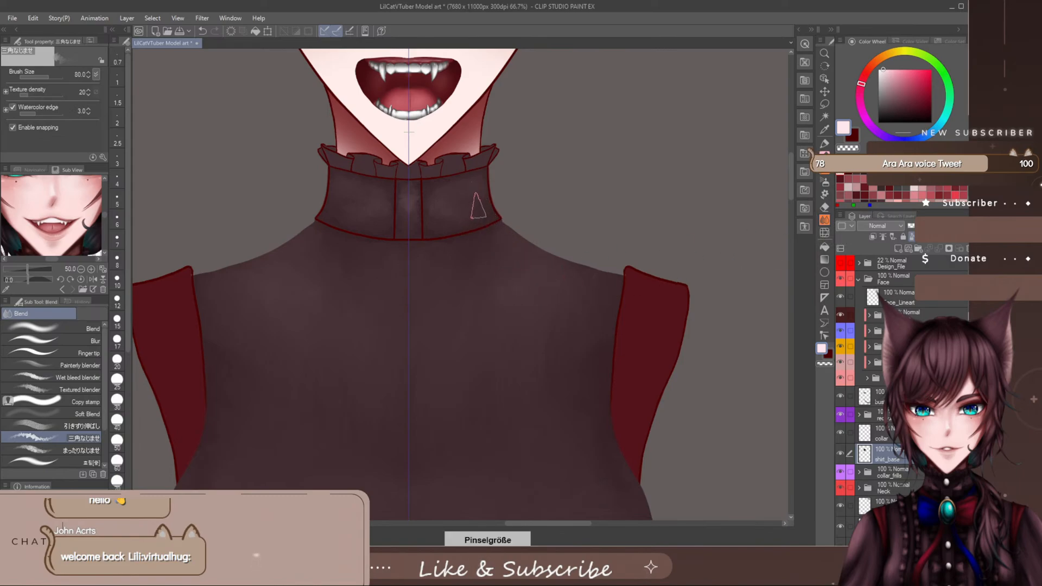
key(bracketright)
key(bracketright)
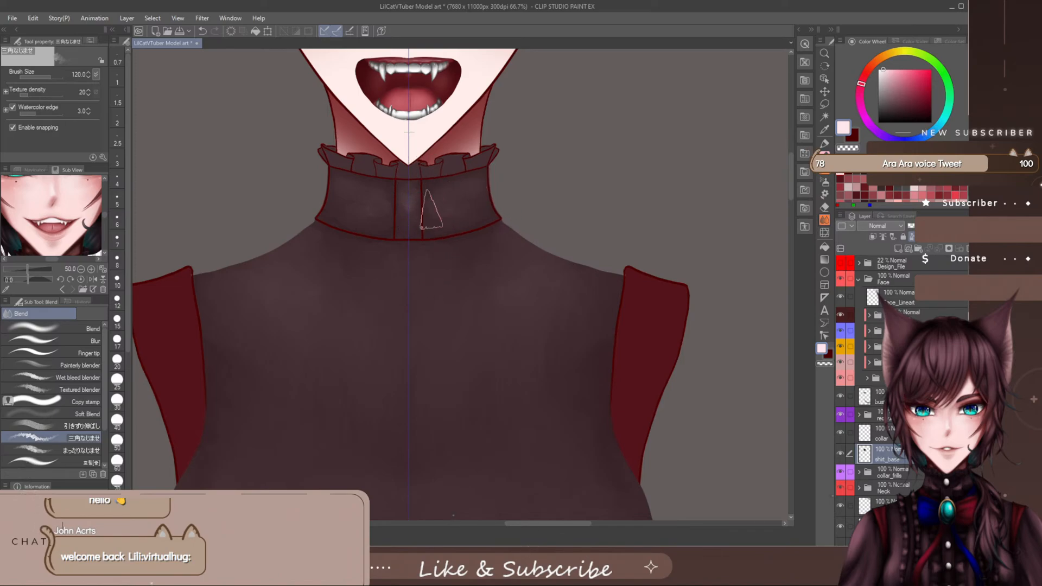
key([)
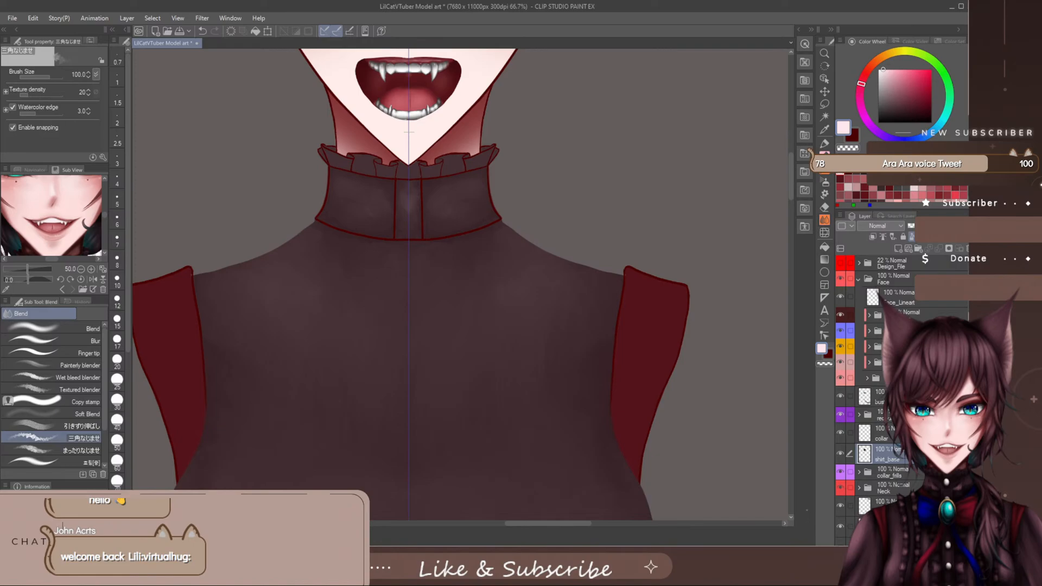
key(bracketleft)
key(bracketleft)
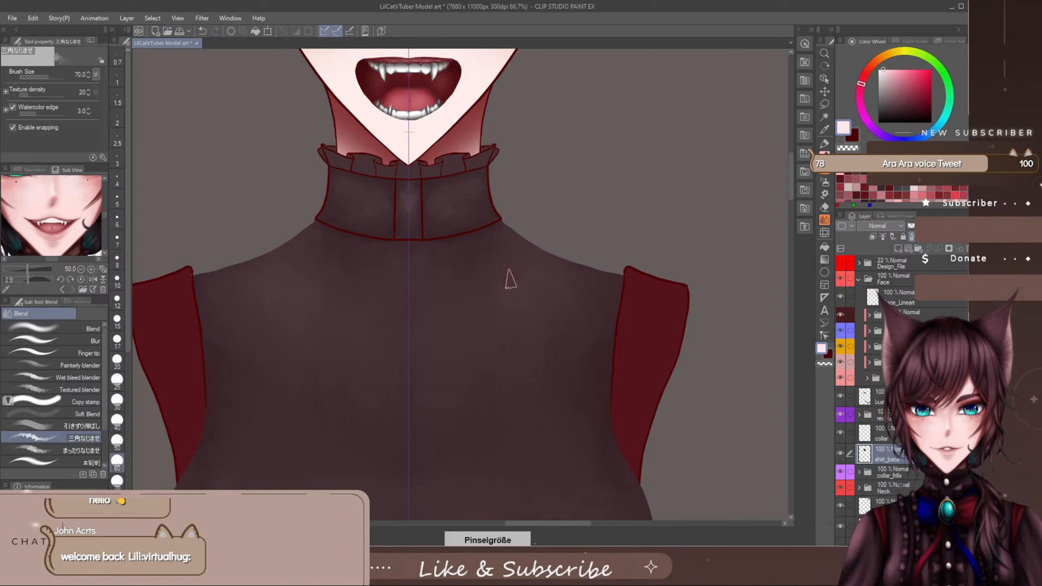
scroll(503, 295, down, 5)
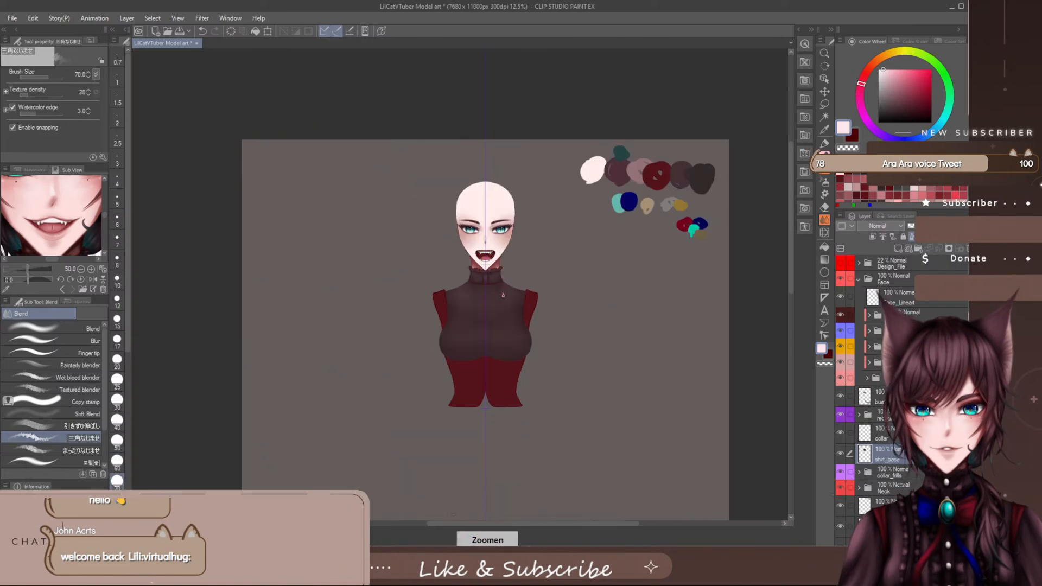
scroll(504, 295, up, 2)
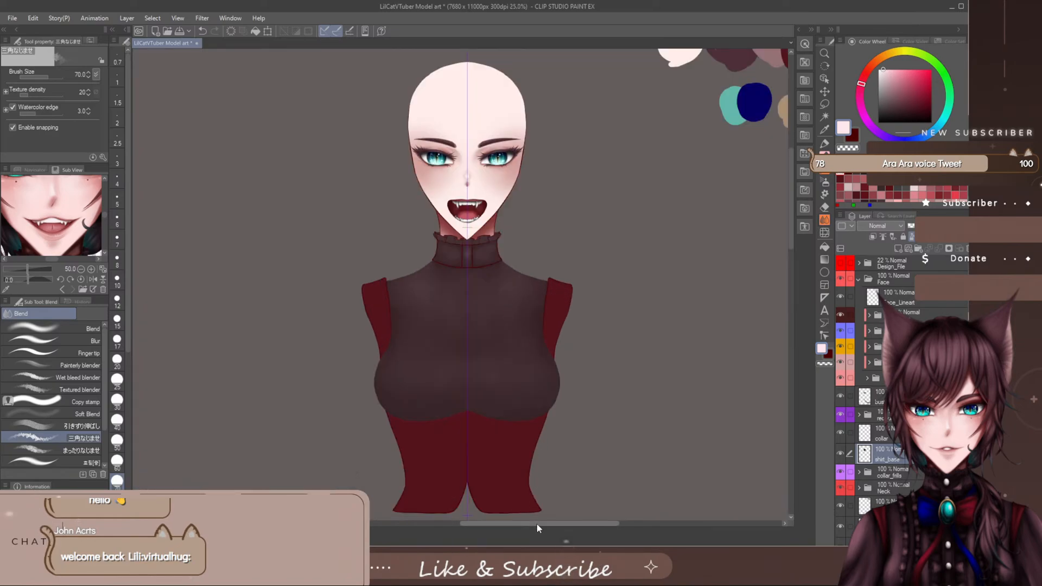
- Examine the collar and shirt shading across the whole figure and closer around the chest
drag(537, 523, 552, 528)
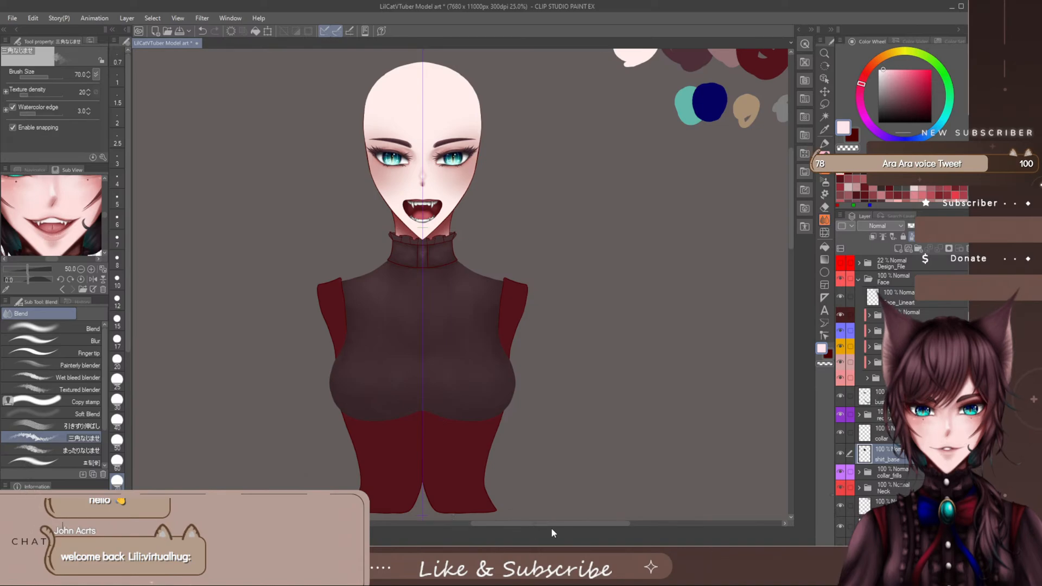
scroll(452, 355, up, 1)
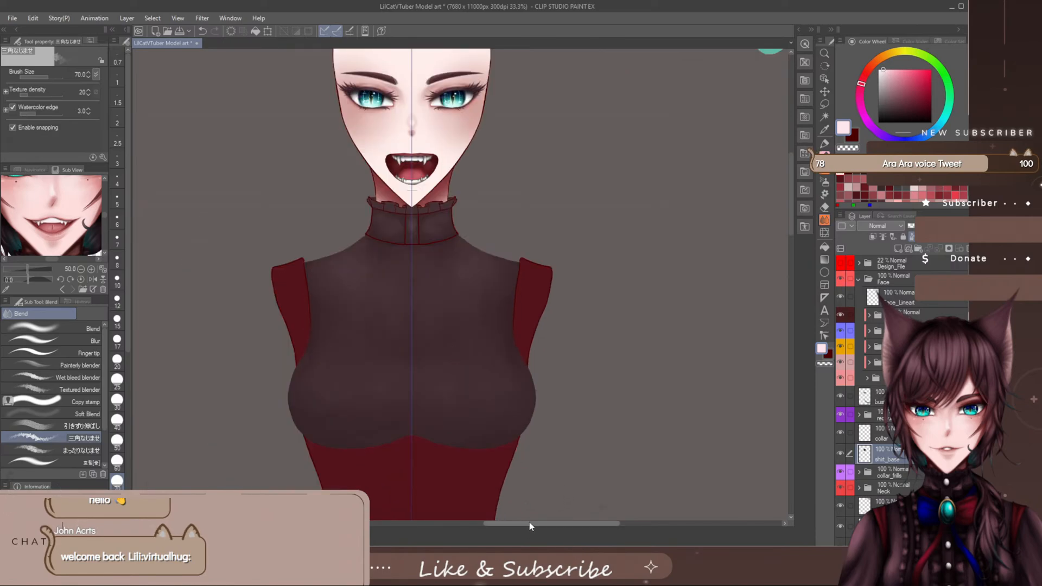
drag(529, 522, 531, 528)
drag(790, 196, 791, 192)
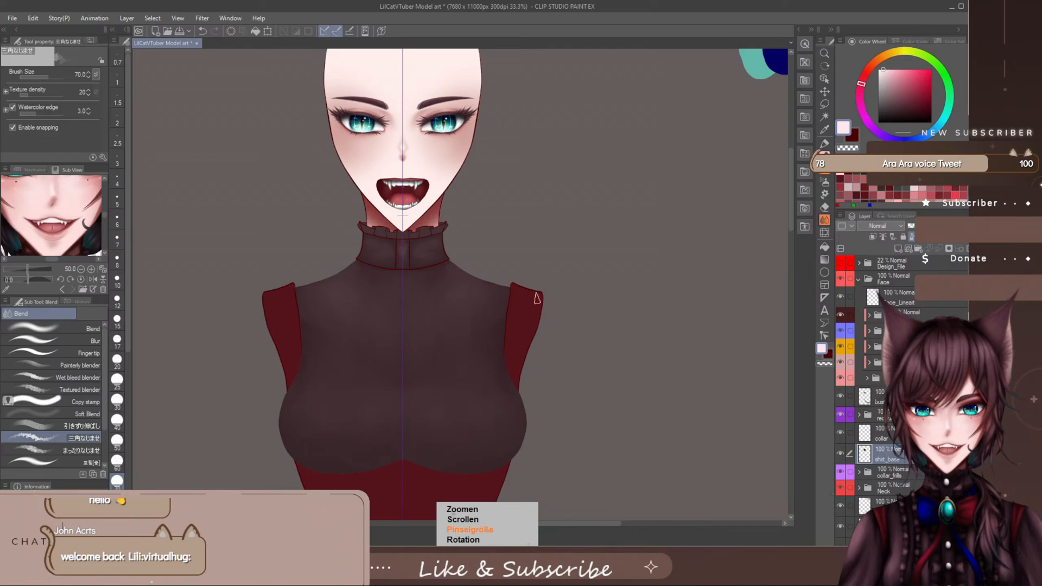
scroll(536, 298, down, 5)
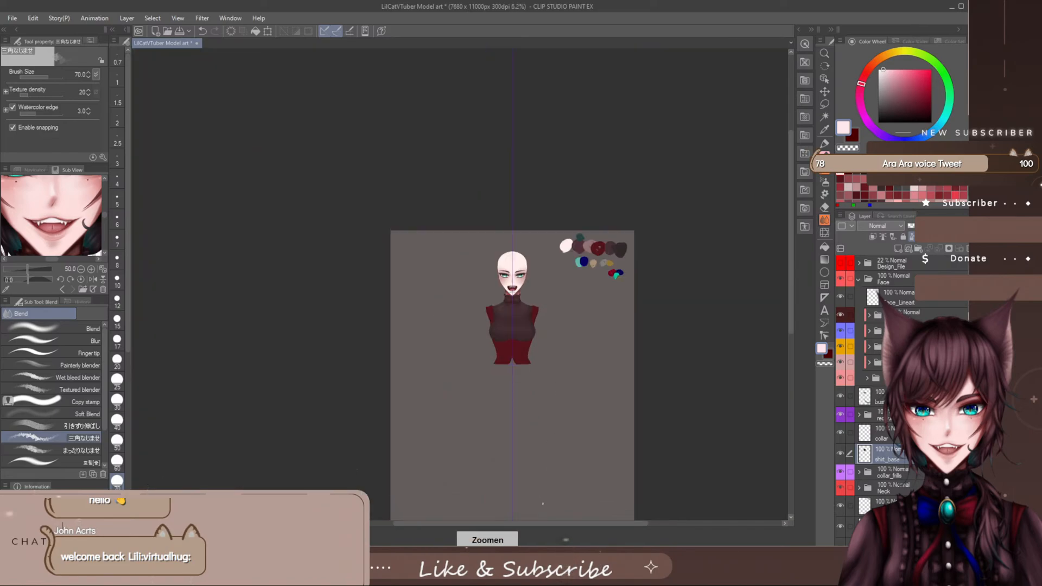
scroll(543, 504, up, 3)
drag(790, 223, 790, 165)
drag(575, 522, 599, 531)
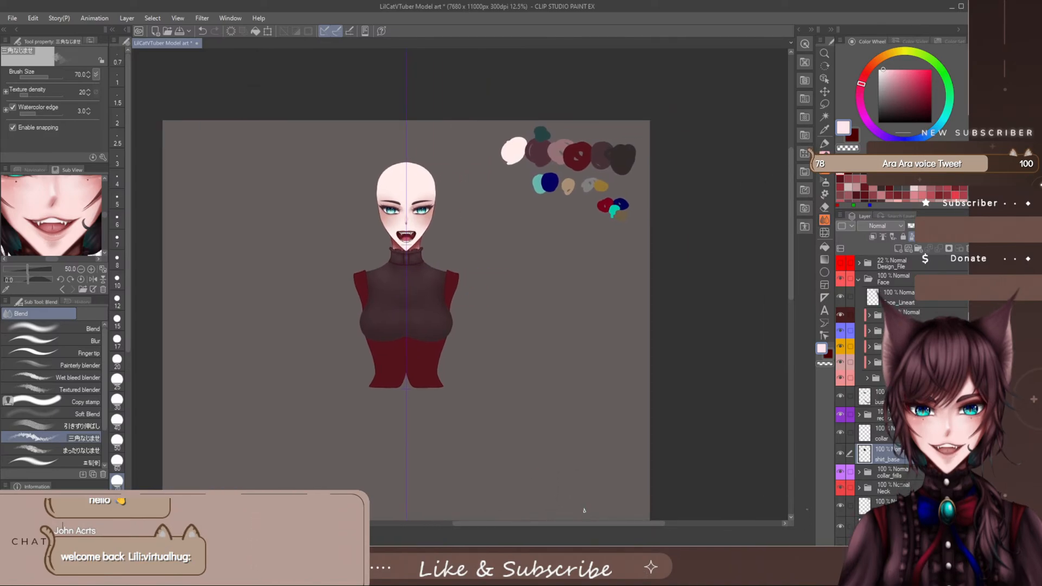
scroll(420, 337, up, 3)
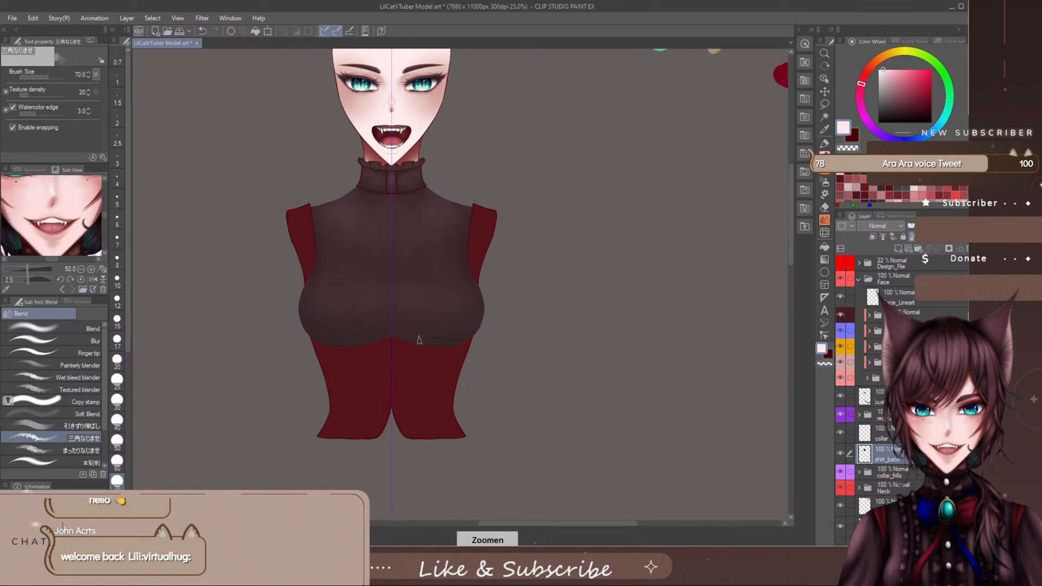
drag(790, 219, 790, 199)
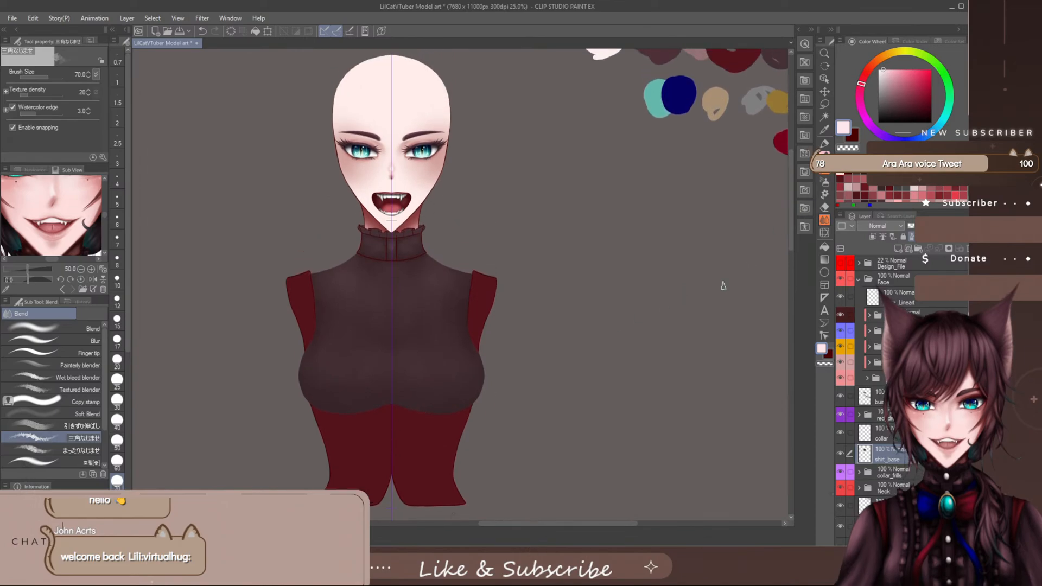
scroll(483, 380, up, 1)
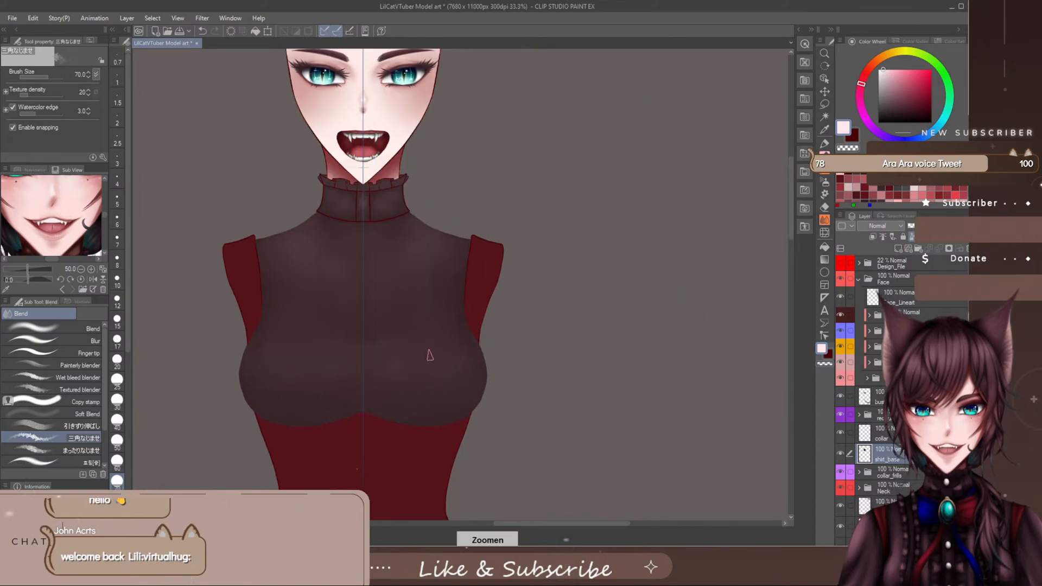
mouse_move(526, 524)
mouse_down()
mouse_move(513, 523)
mouse_move(554, 523)
mouse_up()
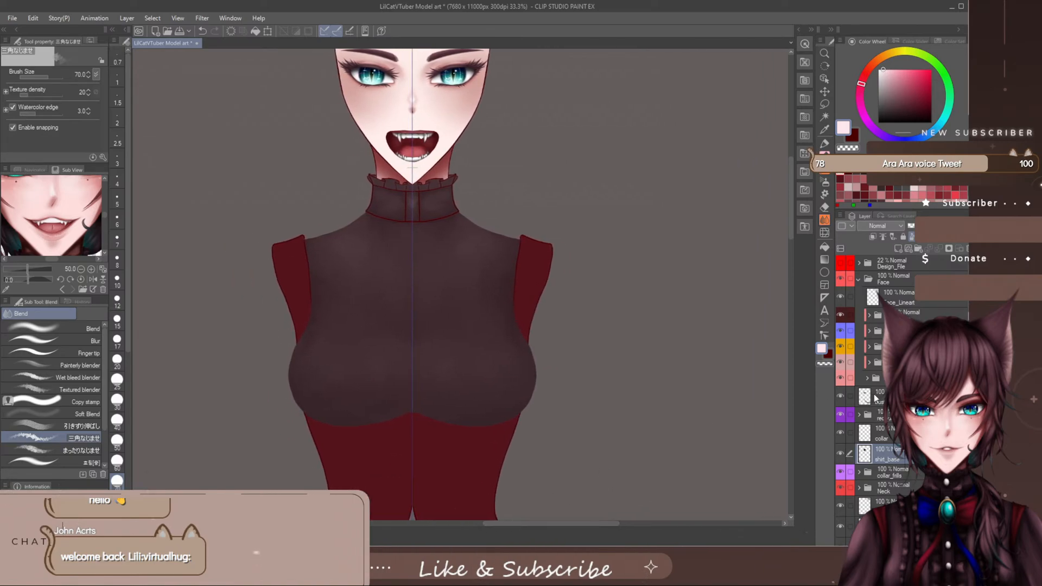
- Select the bust layer and compare the shirt with that layer repeatedly hidden and shown, leaving it visible
click(875, 399)
click(840, 396)
click(840, 397)
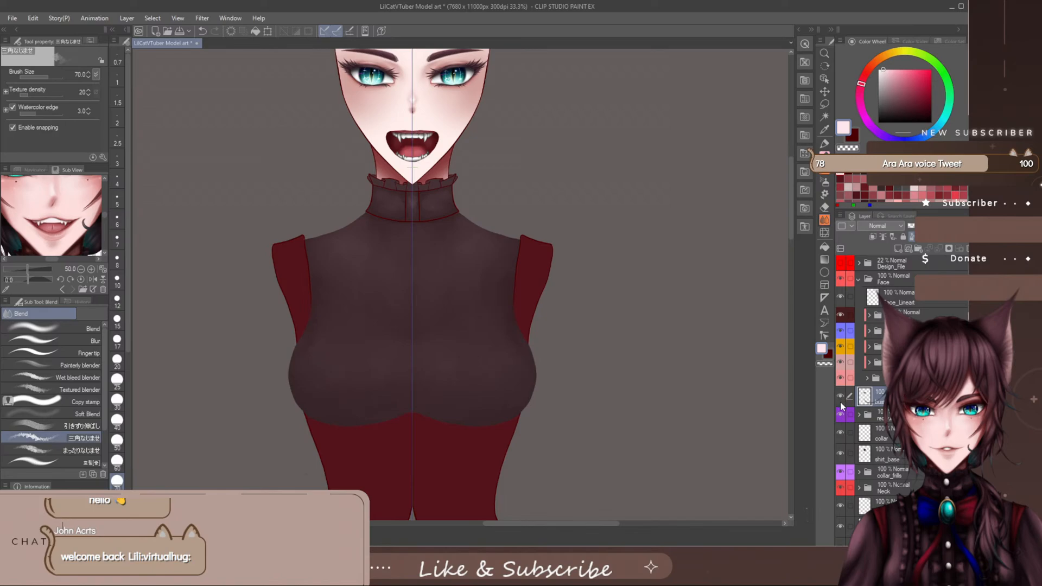
click(839, 395)
click(839, 396)
click(840, 396)
click(839, 397)
click(839, 398)
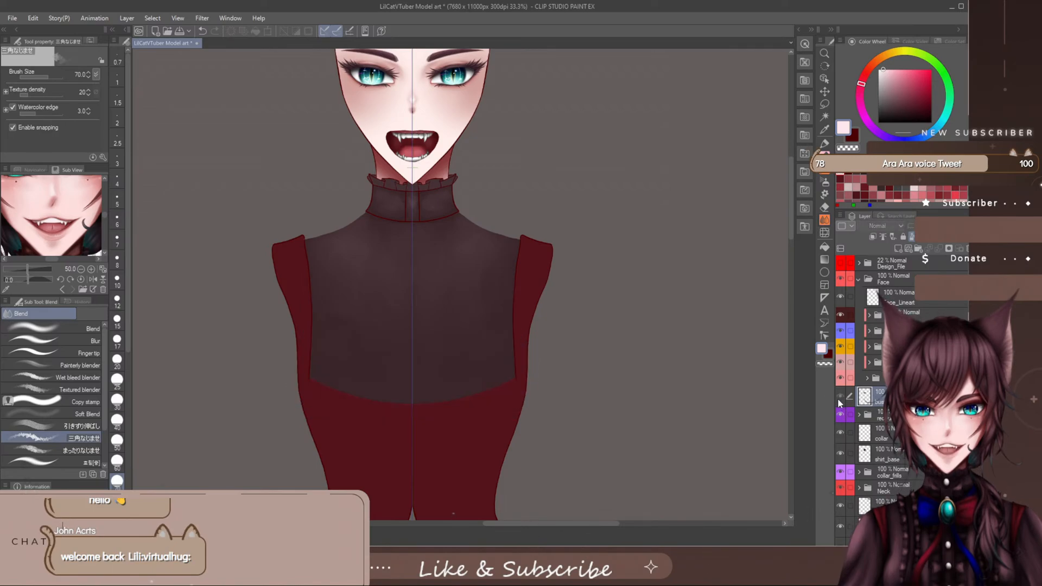
click(839, 398)
click(839, 399)
click(839, 399)
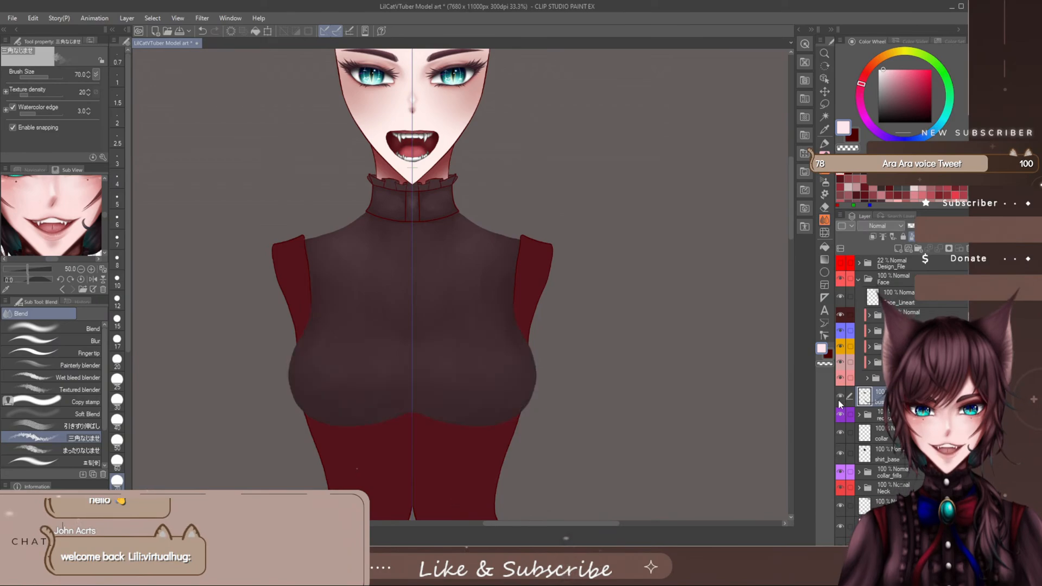
click(838, 399)
click(838, 399)
click(838, 400)
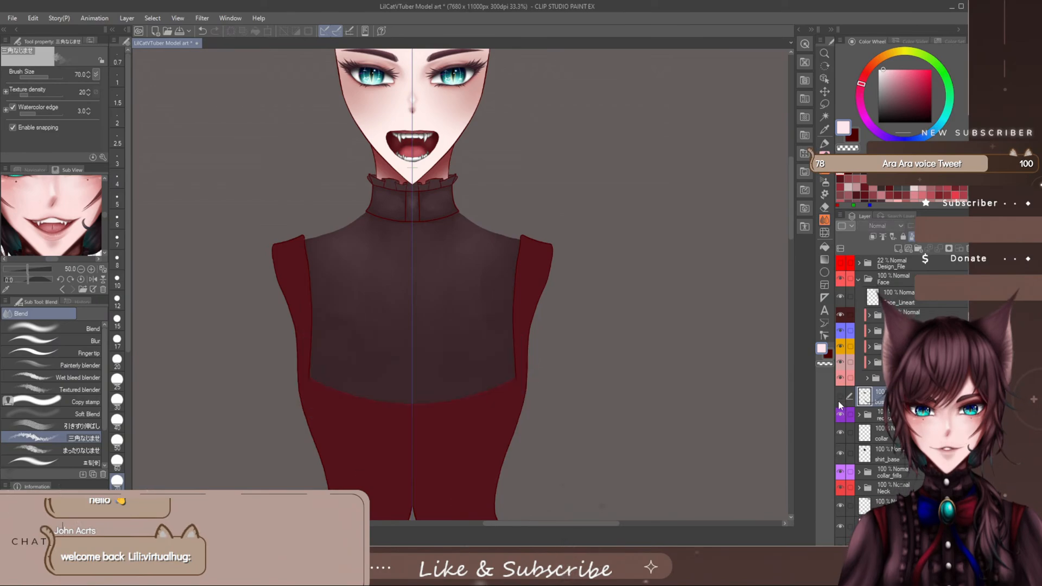
click(838, 400)
click(838, 400)
click(838, 399)
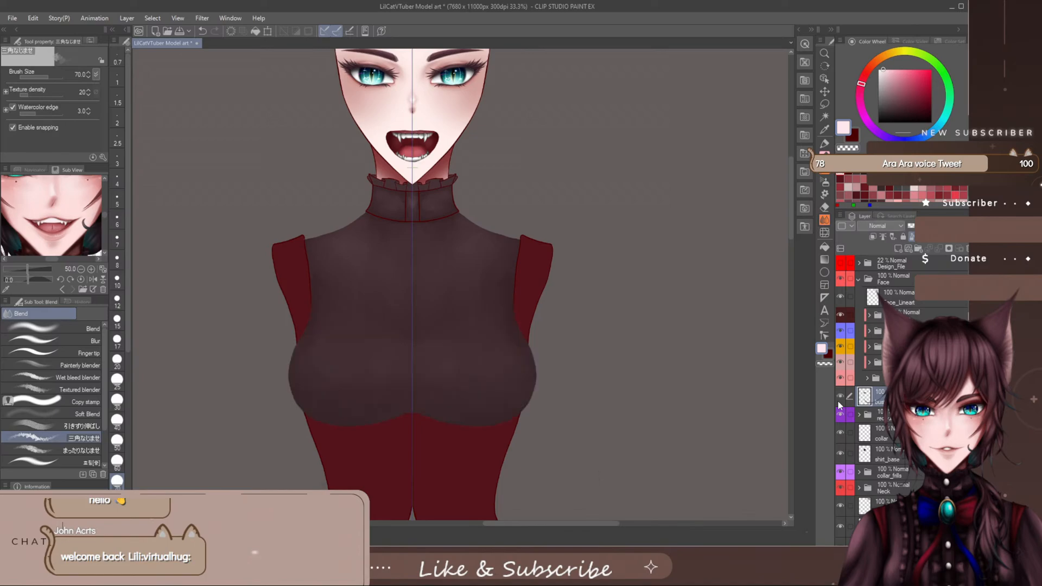
click(838, 400)
click(838, 399)
click(838, 400)
click(839, 400)
click(839, 399)
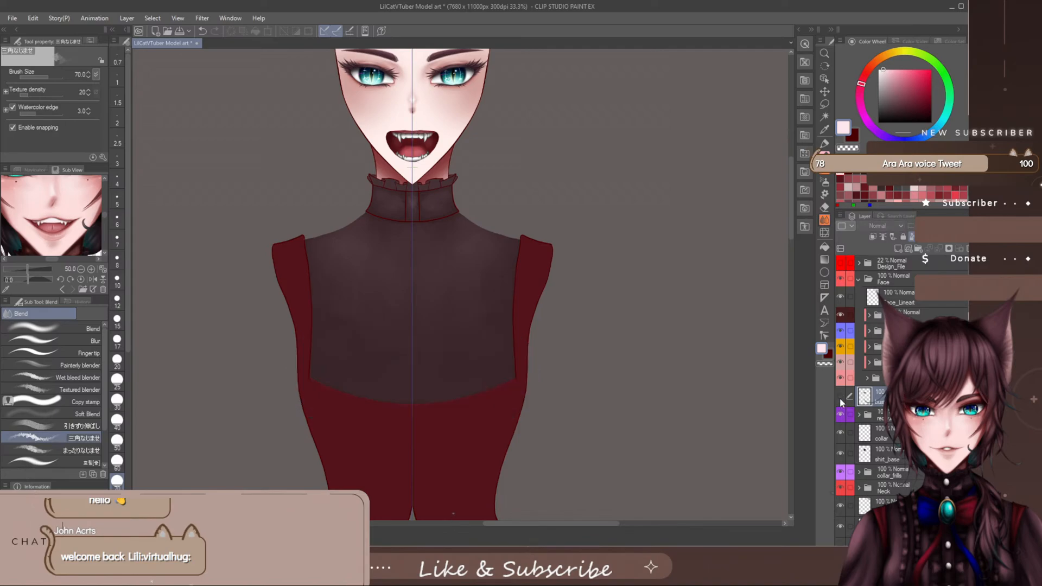
click(839, 400)
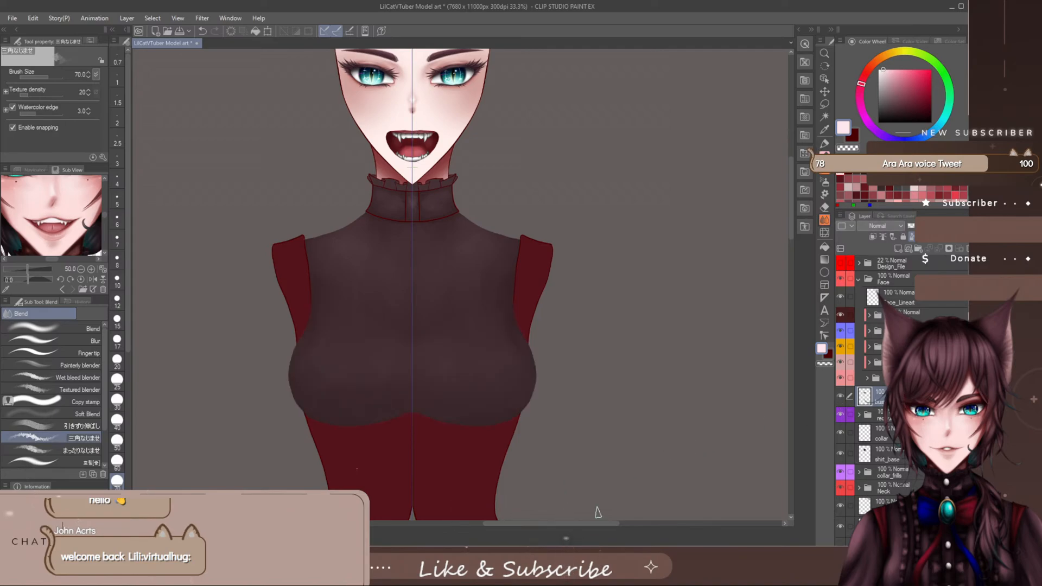
click(841, 397)
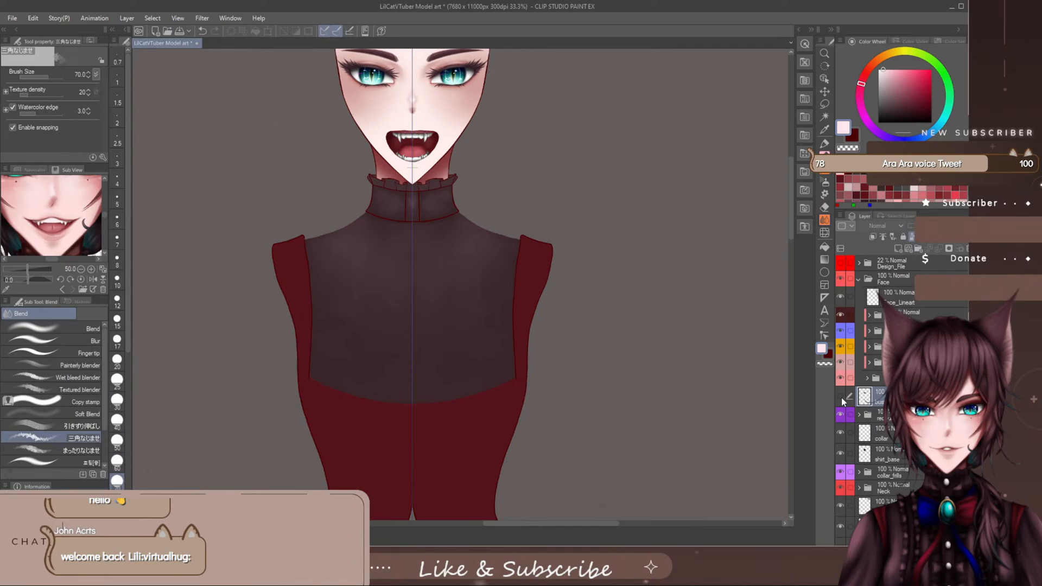
click(840, 397)
click(840, 396)
click(840, 397)
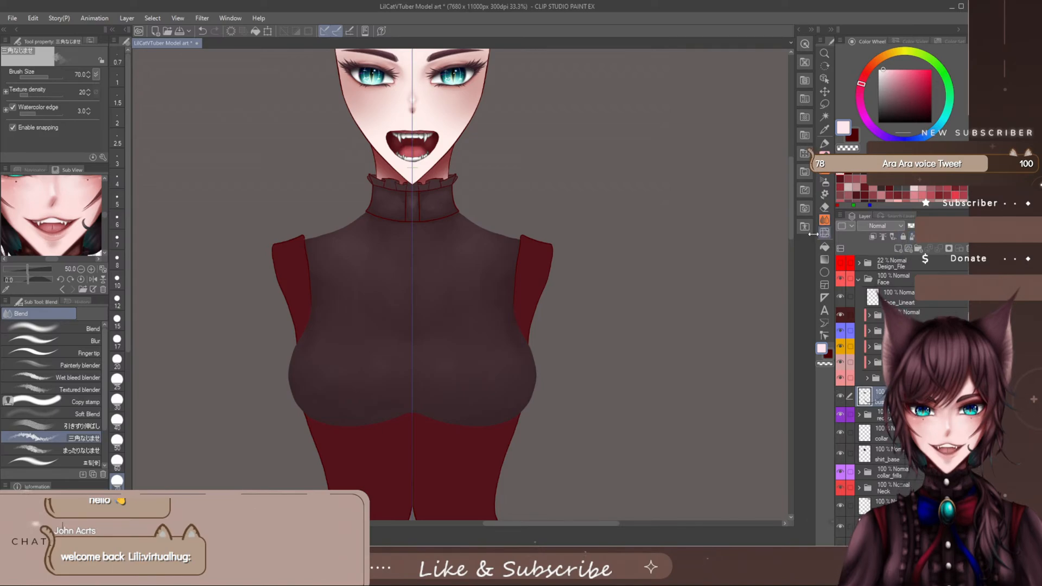
- Enlarge the 三角なじませ blender to size 150 and compare the chest with the shirt_base layer hidden and shown
scroll(503, 295, up, 1)
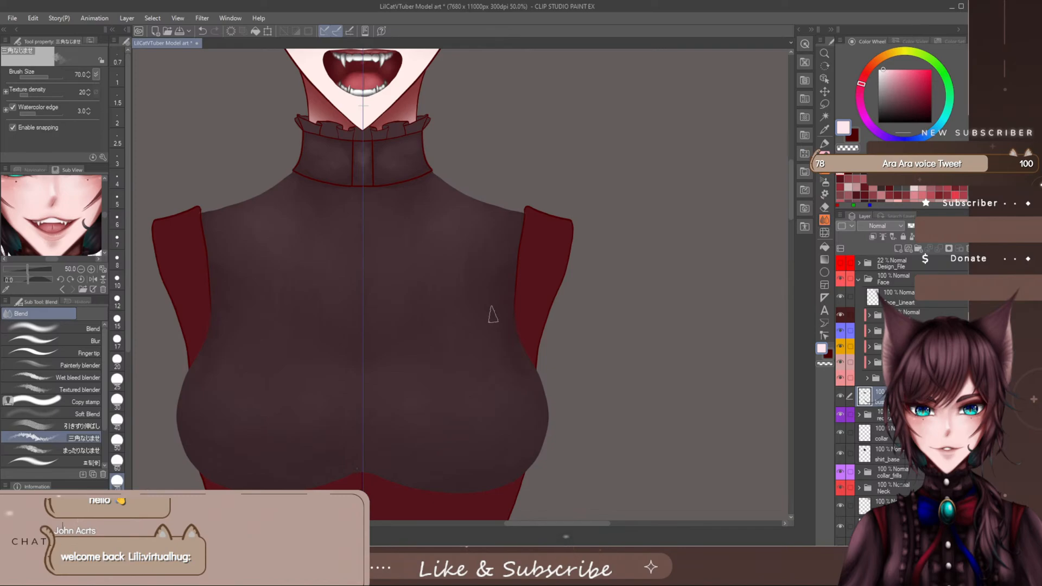
key([)
key(])
key(])
key(])
key(])
key(])
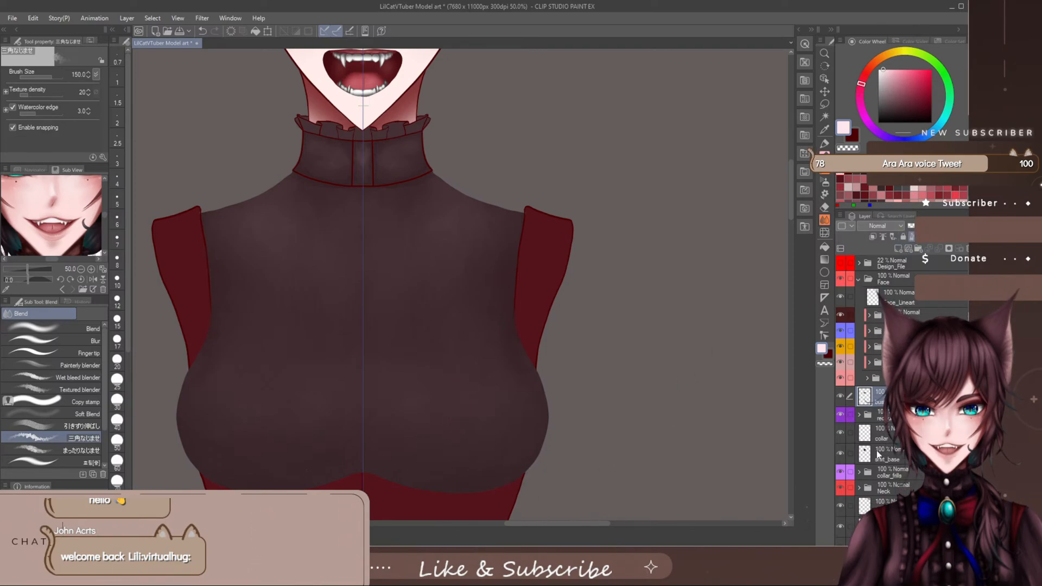
click(841, 457)
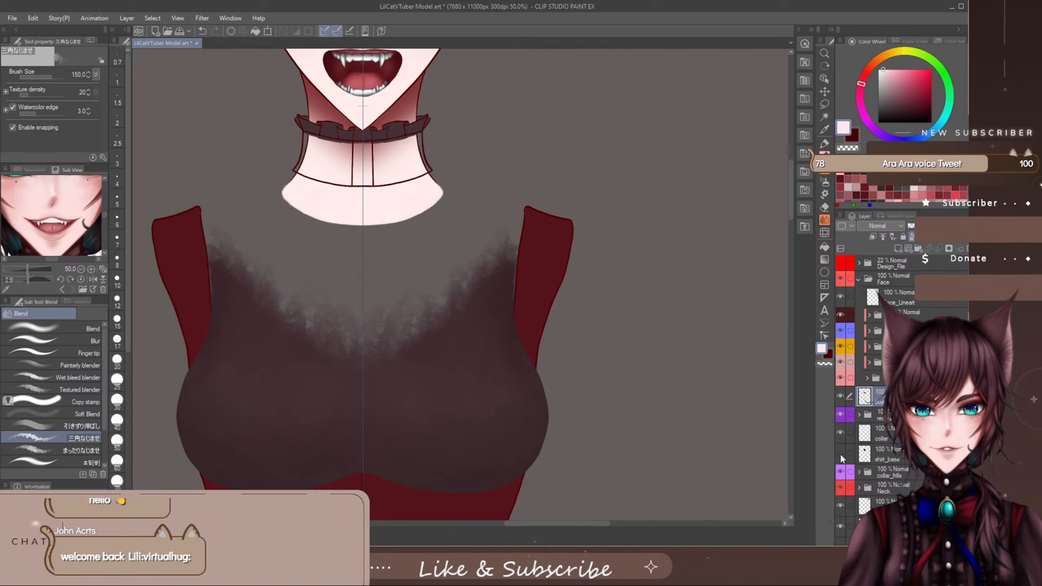
click(842, 457)
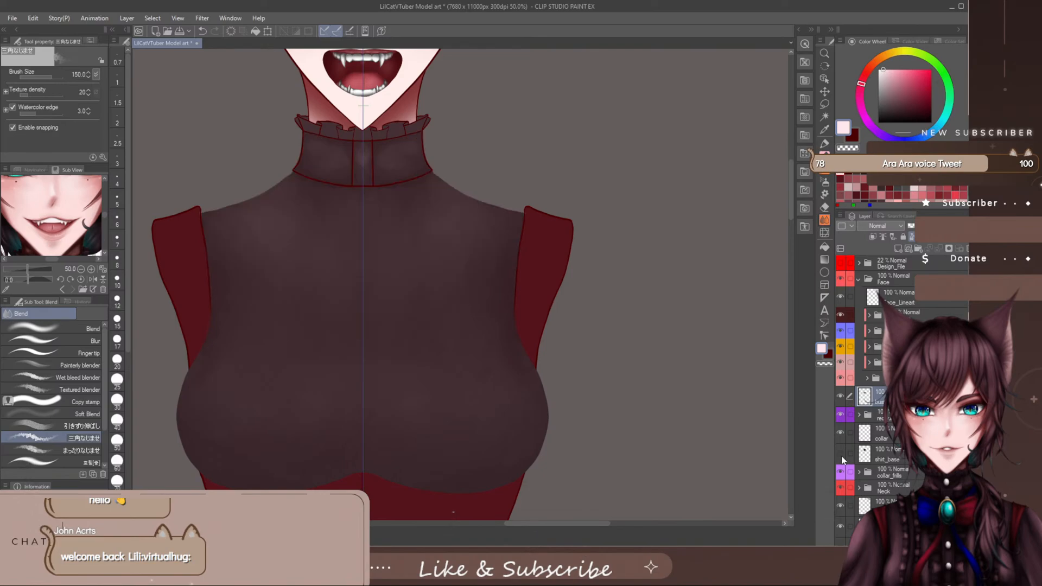
click(841, 457)
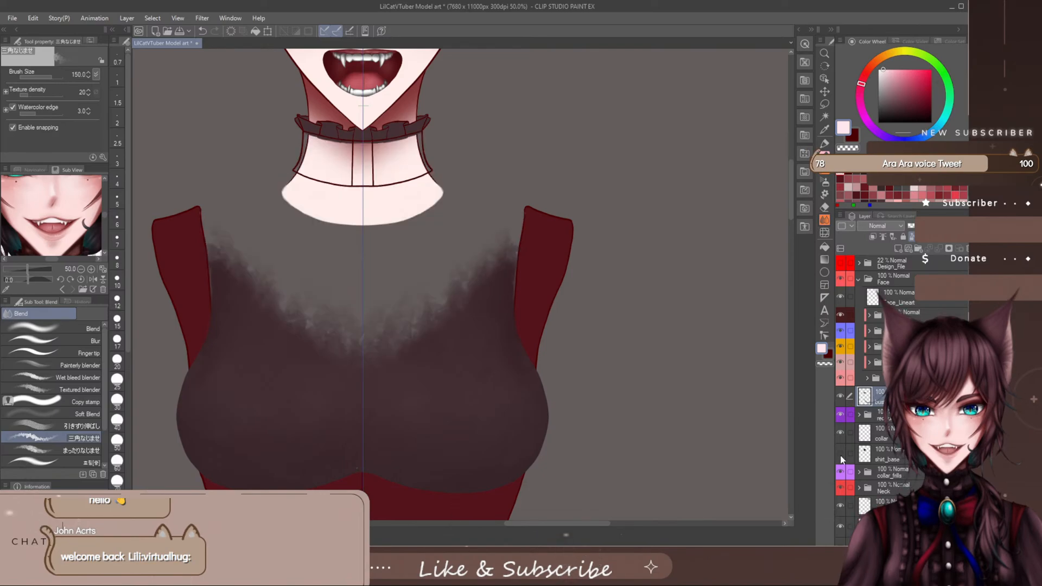
click(841, 457)
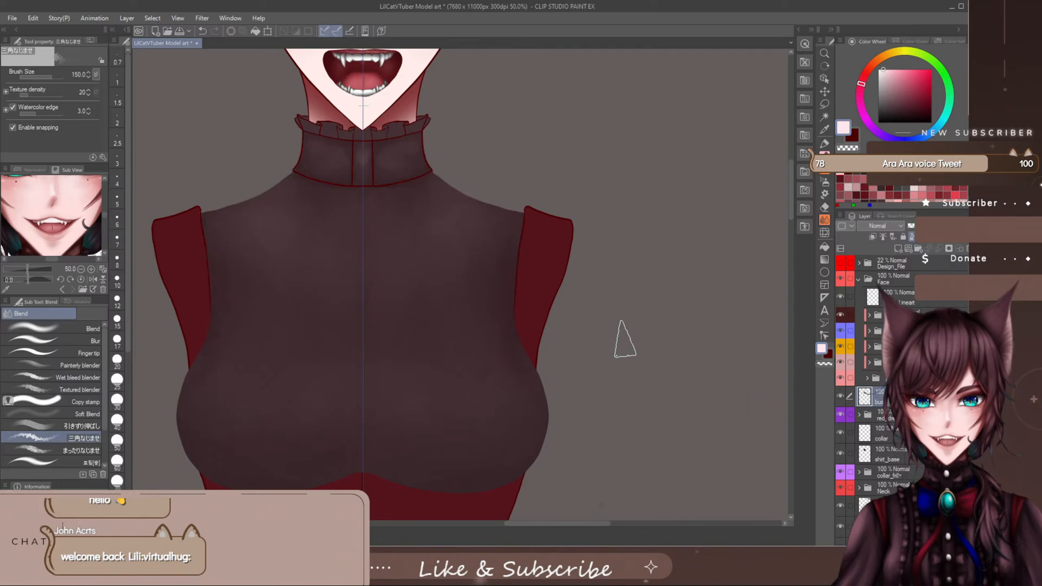
- Review how the shaded bust, collar and shoulders read together at whole-figure and close-up scale
scroll(567, 380, down, 4)
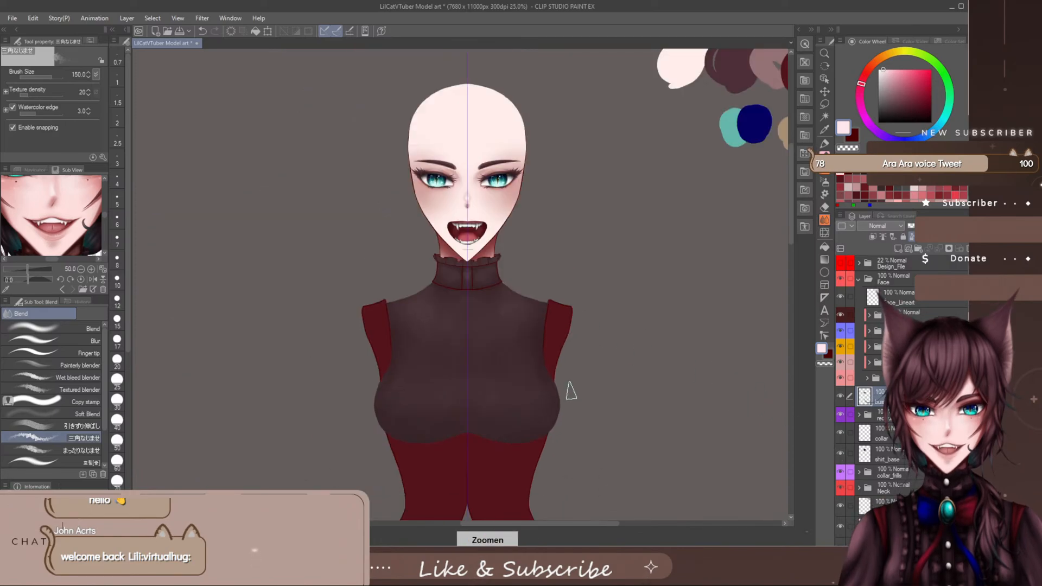
drag(555, 524, 571, 525)
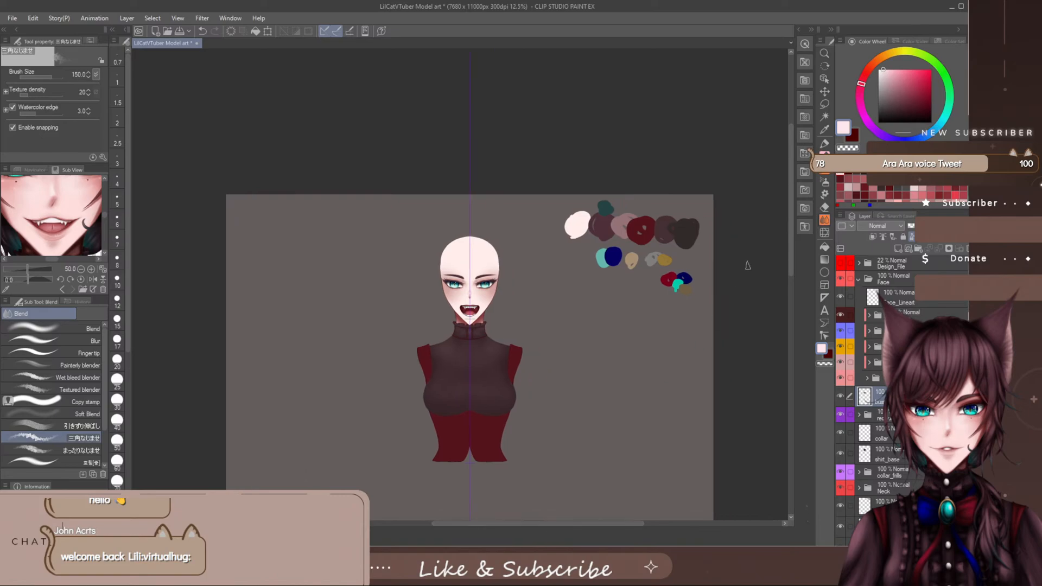
drag(791, 200, 791, 216)
scroll(494, 339, up, 4)
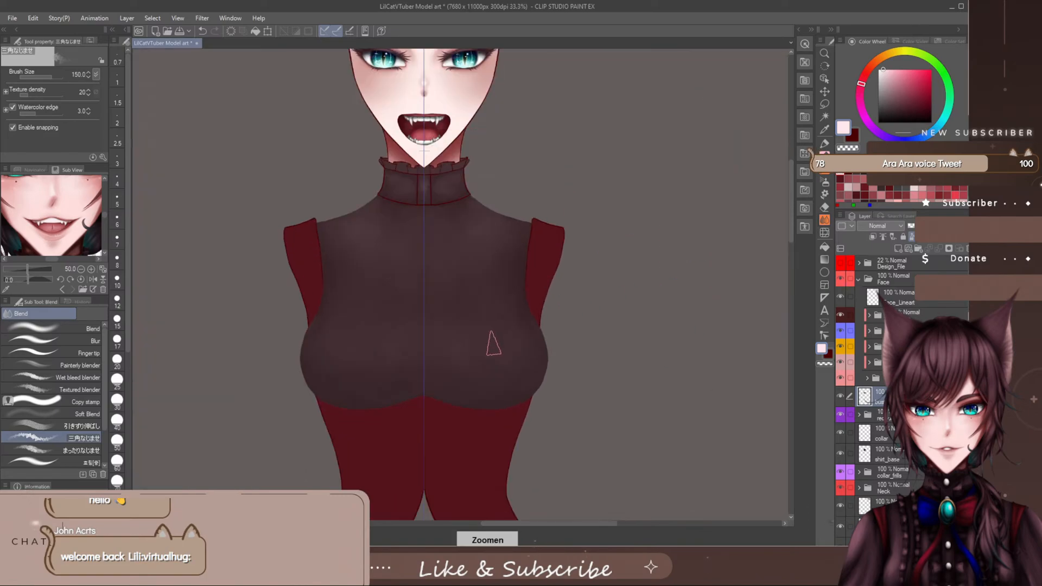
drag(546, 526, 549, 525)
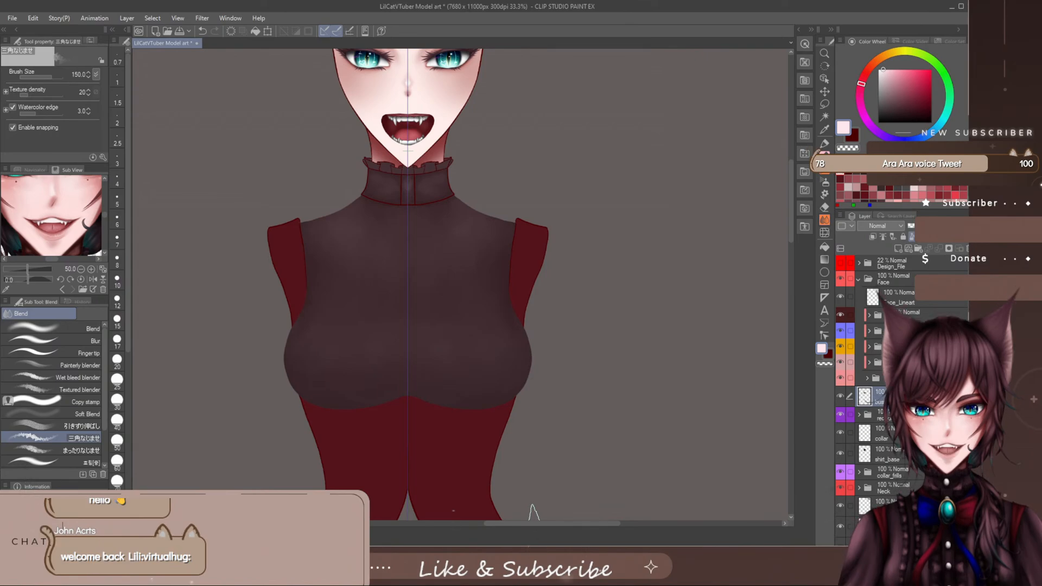
scroll(790, 190, up, 3)
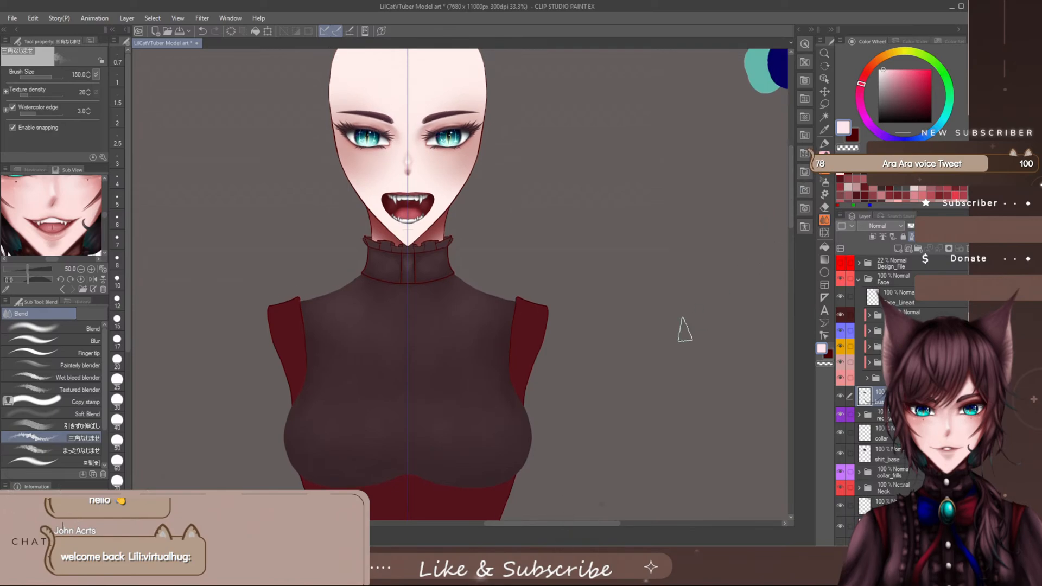
scroll(428, 342, up, 1)
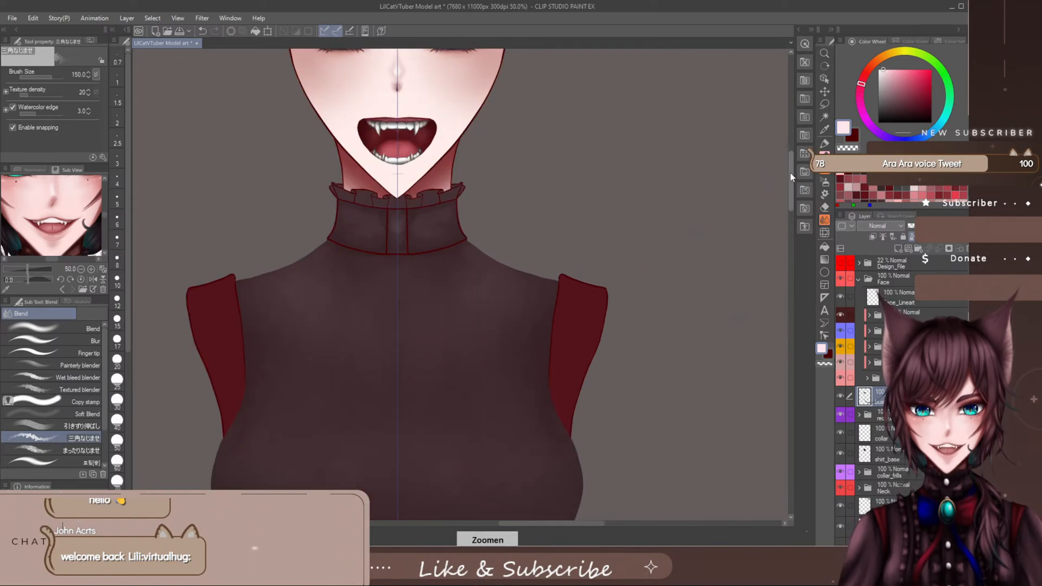
scroll(788, 192, down, 5)
scroll(430, 266, down, 1)
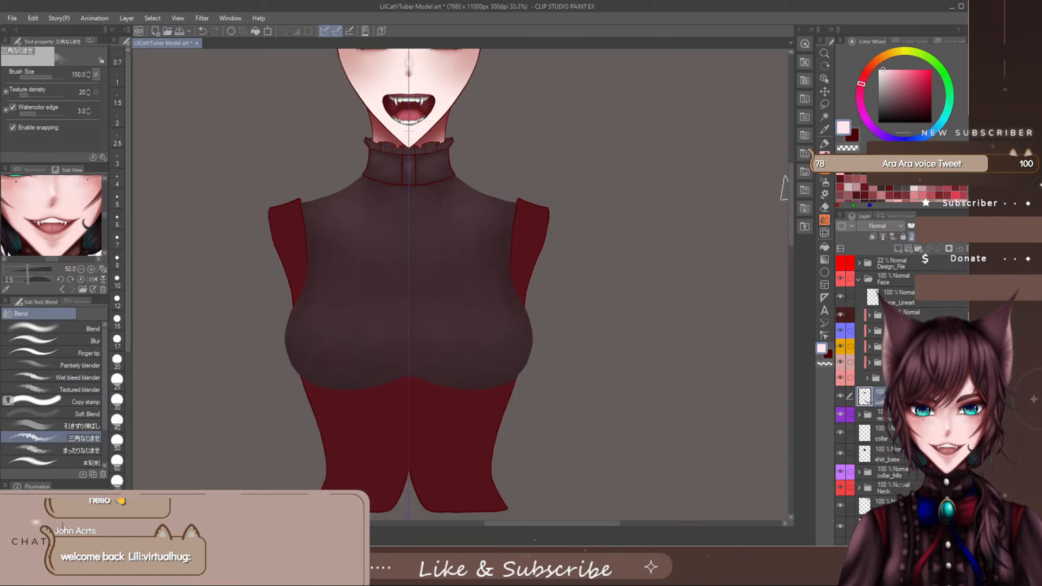
scroll(790, 174, up, 2)
scroll(790, 177, down, 1)
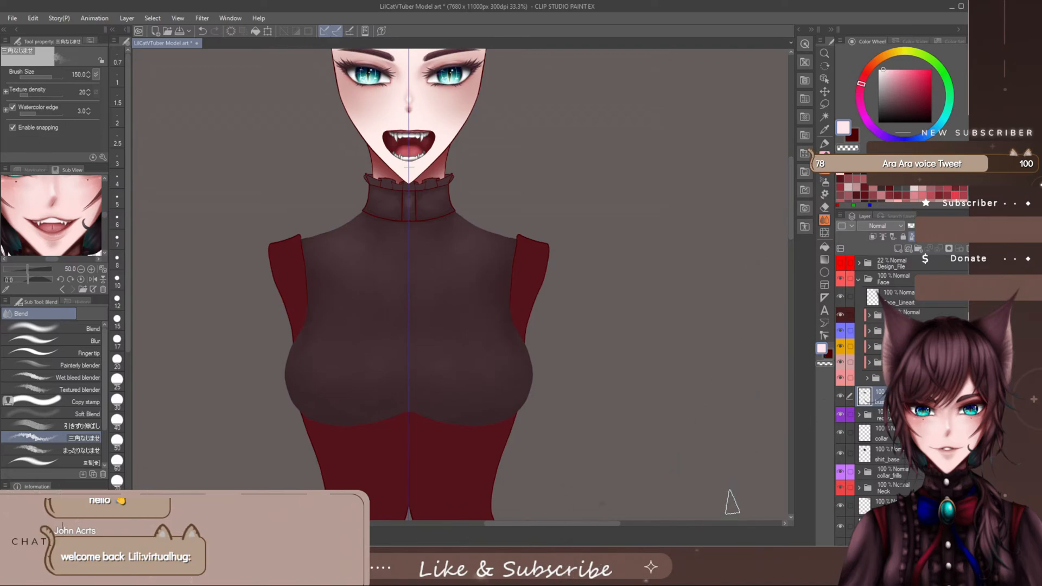
- Show the Design_File reference, pick the SU-Cream Pencil in dark red, and add and name a new bust line-art layer above the bust layer
click(843, 264)
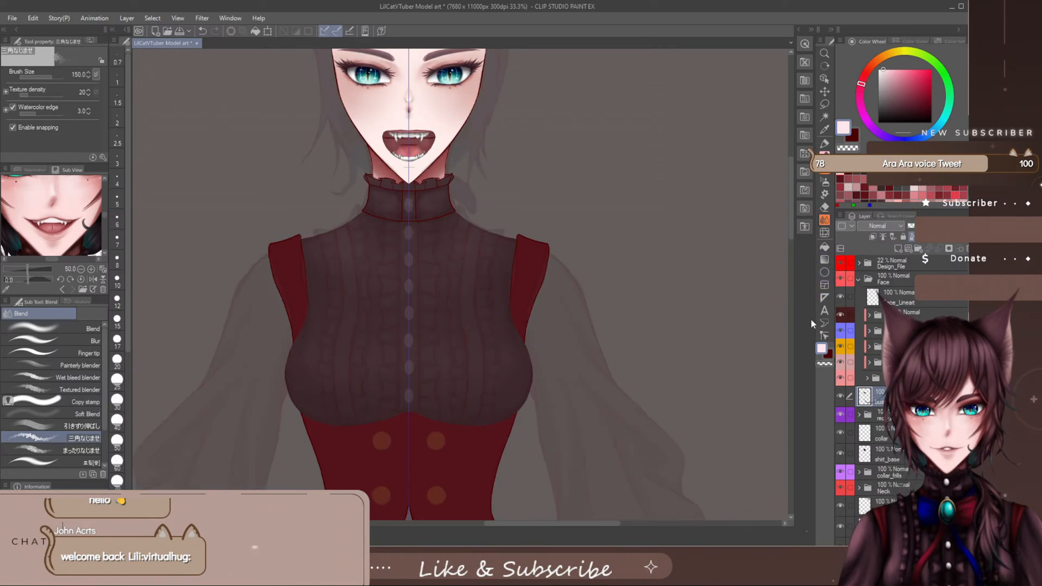
key(p)
click(853, 137)
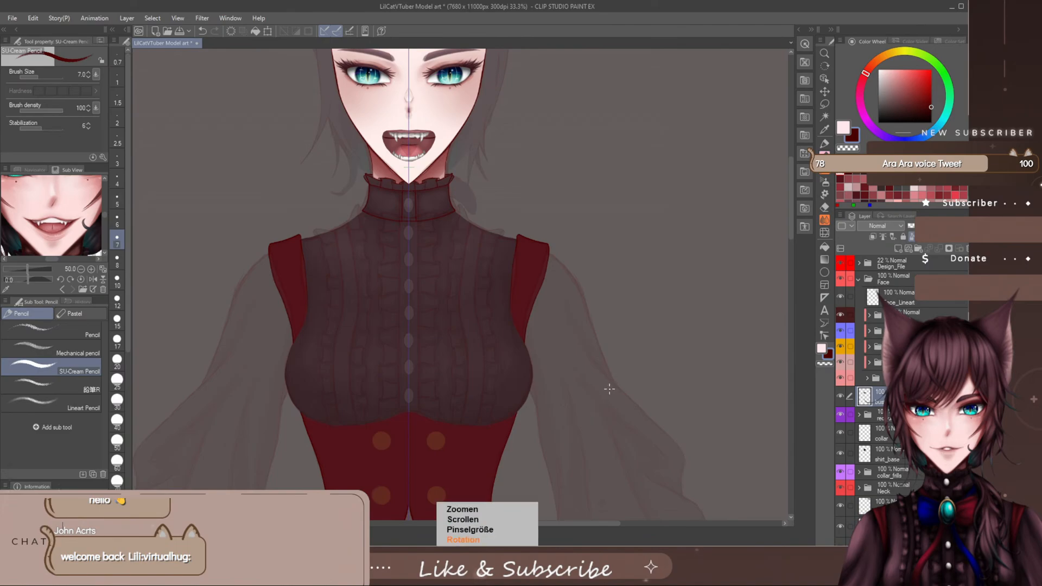
scroll(519, 323, up, 2)
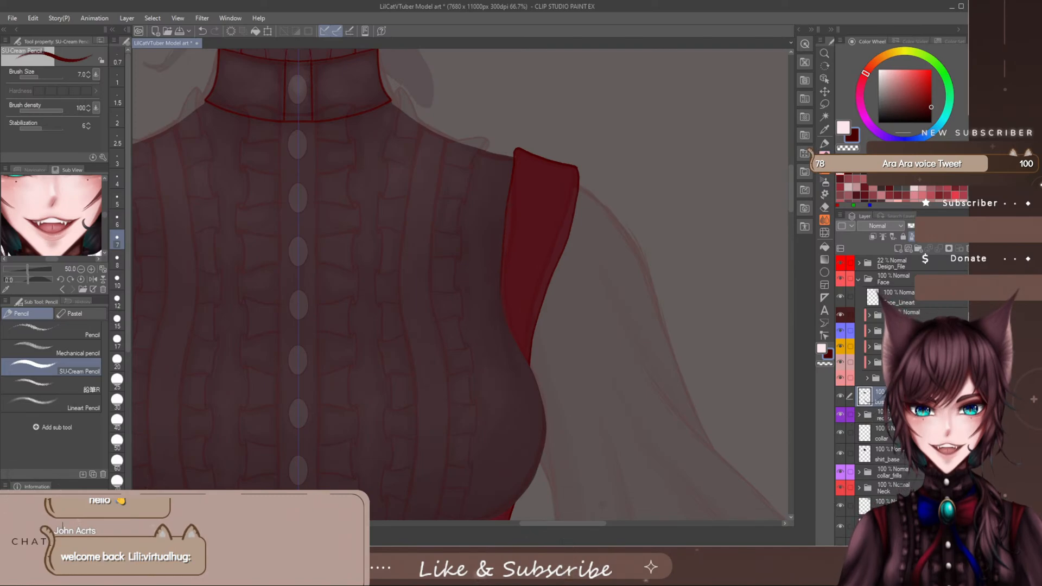
click(898, 249)
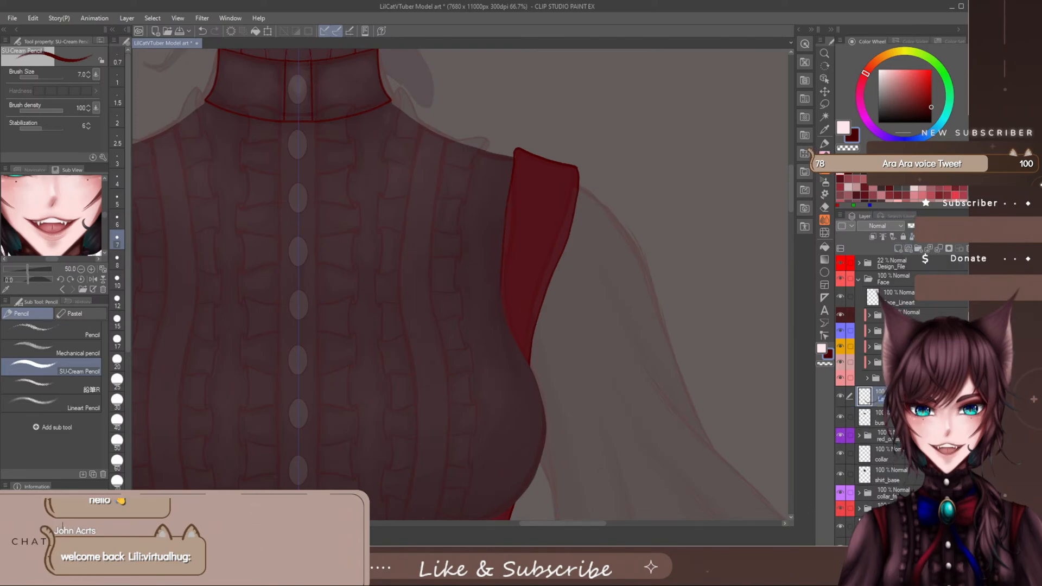
text(bus)
- Check the ruffle design across the shirt's chest and bust, and hide the Design_File folder
drag(555, 526, 533, 532)
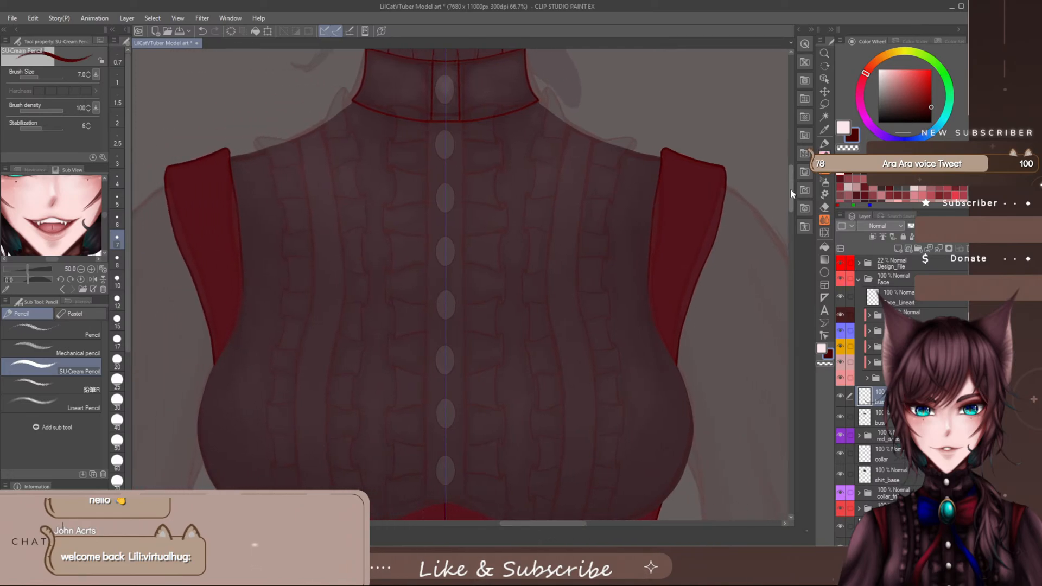
scroll(791, 190, down, 3)
scroll(789, 195, up, 2)
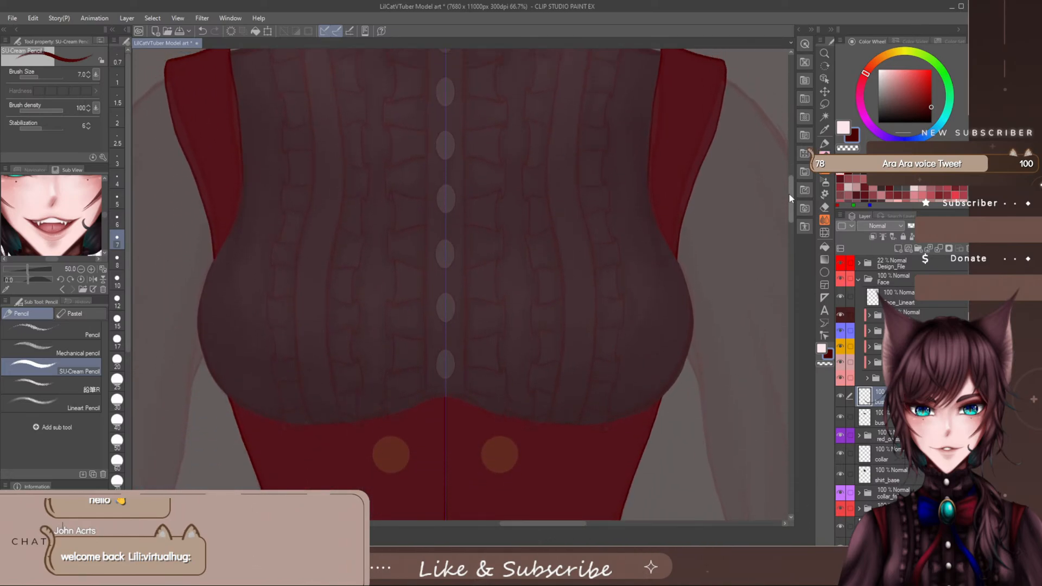
drag(552, 524, 574, 524)
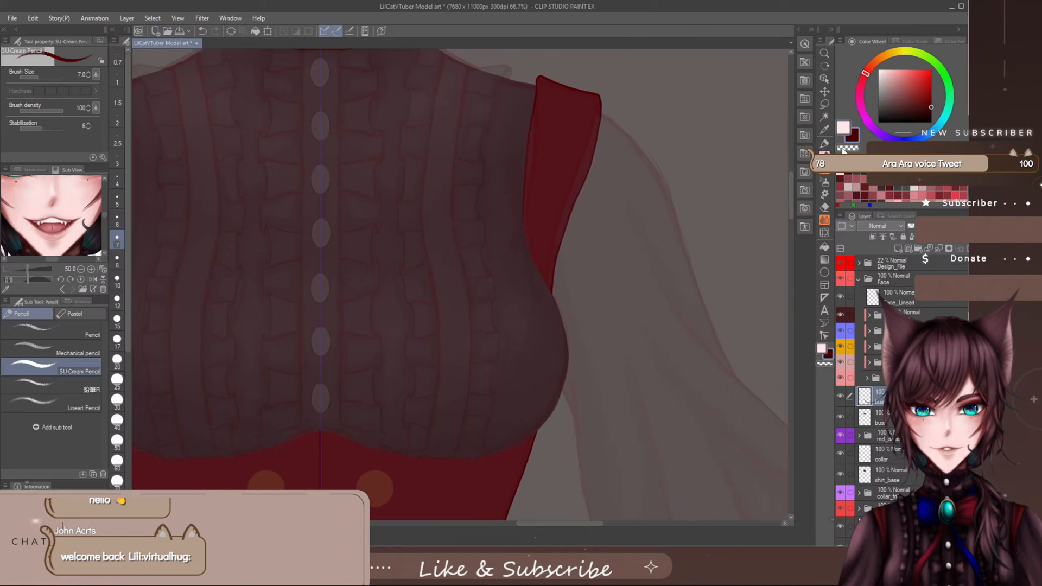
click(842, 265)
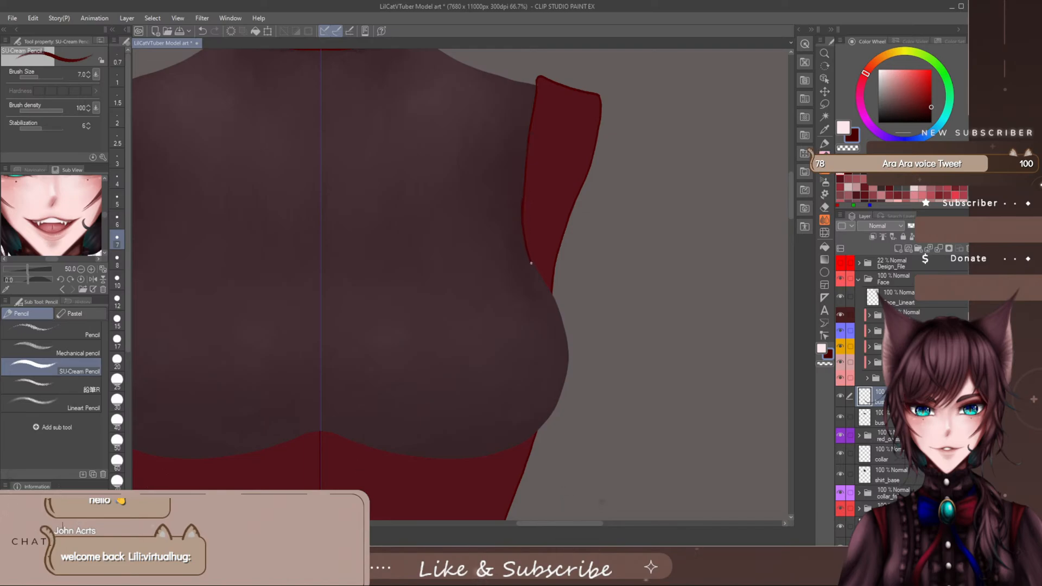
key(asciicircum)
key(asciicircum)
key(asciicircum)
key(asciicircum)
key(minus)
key(minus)
key(minus)
key(minus)
key(minus)
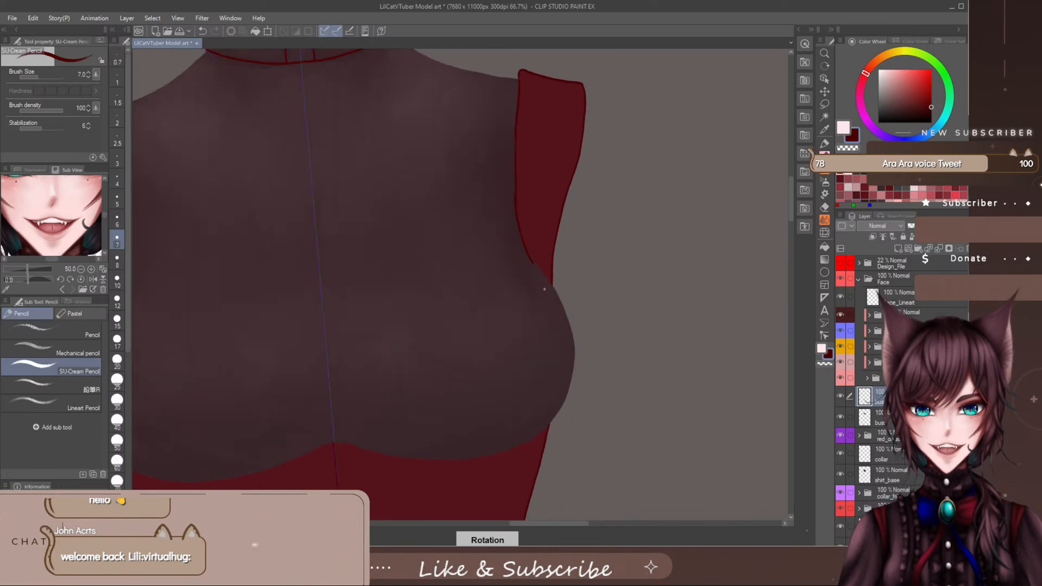
key(asciicircum)
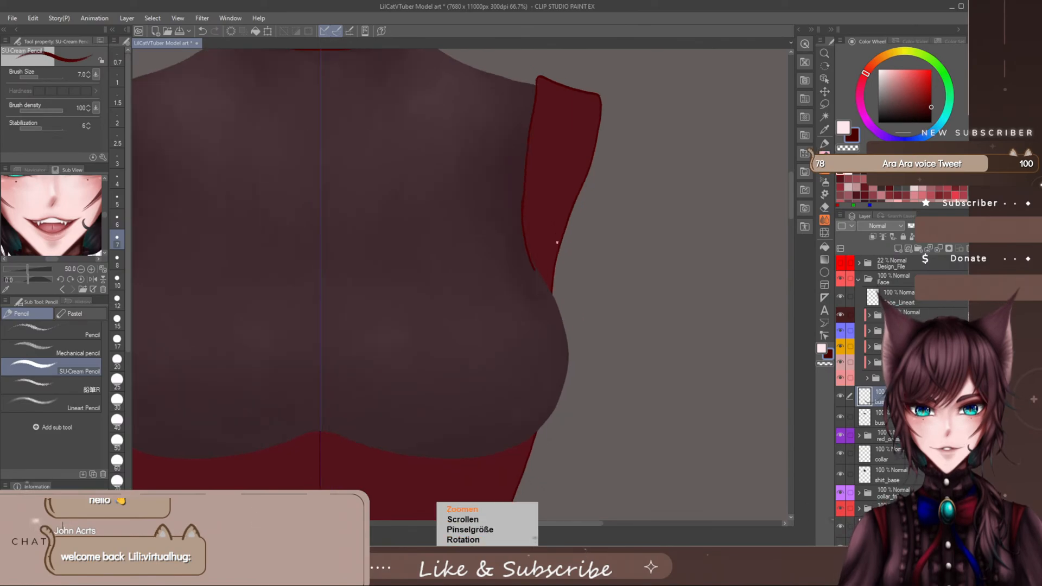
scroll(557, 243, up, 4)
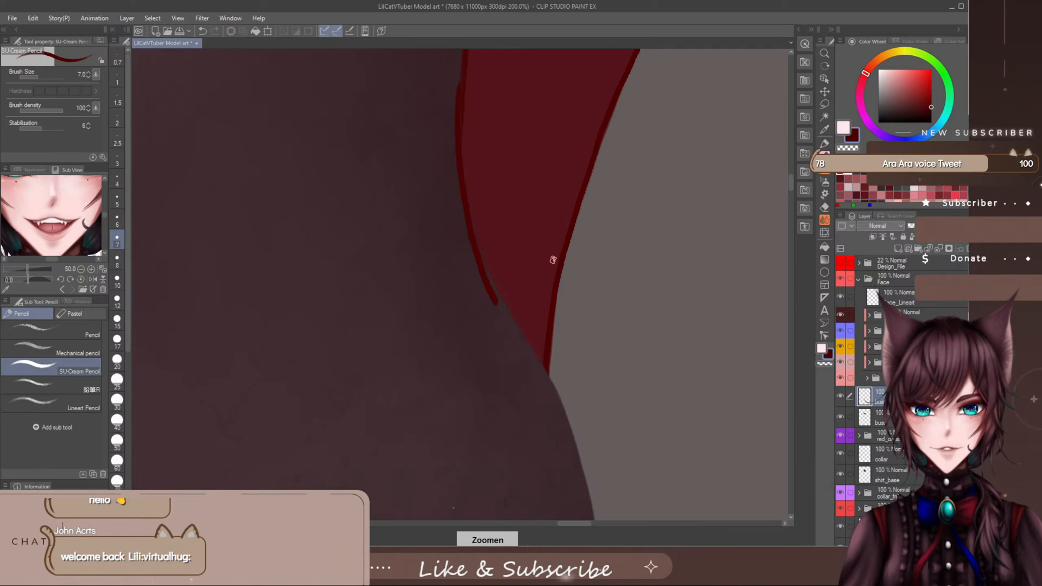
key(ctrl+z)
- Ink the shirt's armhole edge in dark red, from the inner edge of the red shoulder piece down past its lower tip
drag(790, 185, 789, 182)
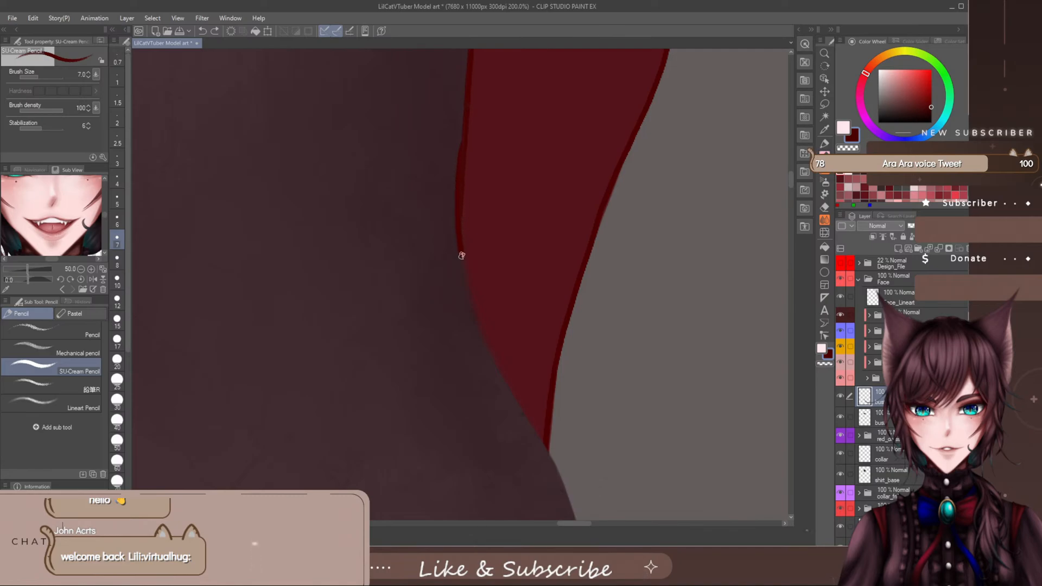
drag(461, 256, 468, 291)
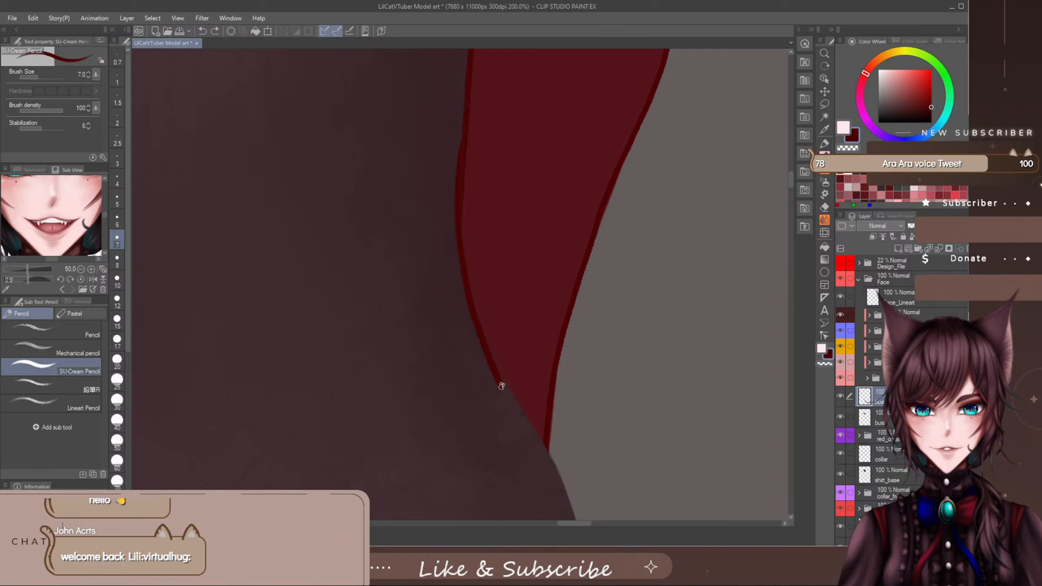
drag(502, 386, 563, 477)
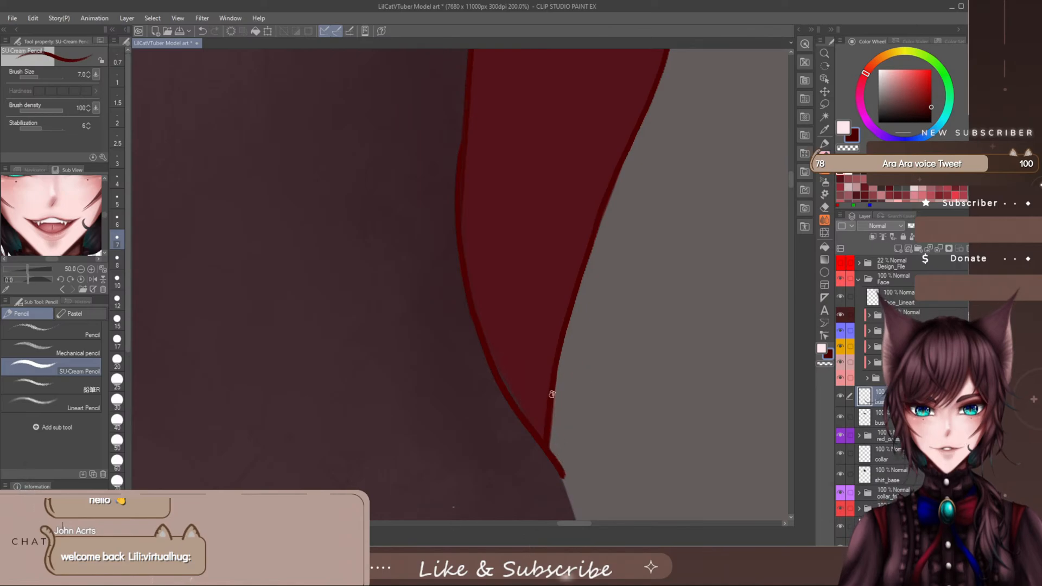
key(ctrl+z)
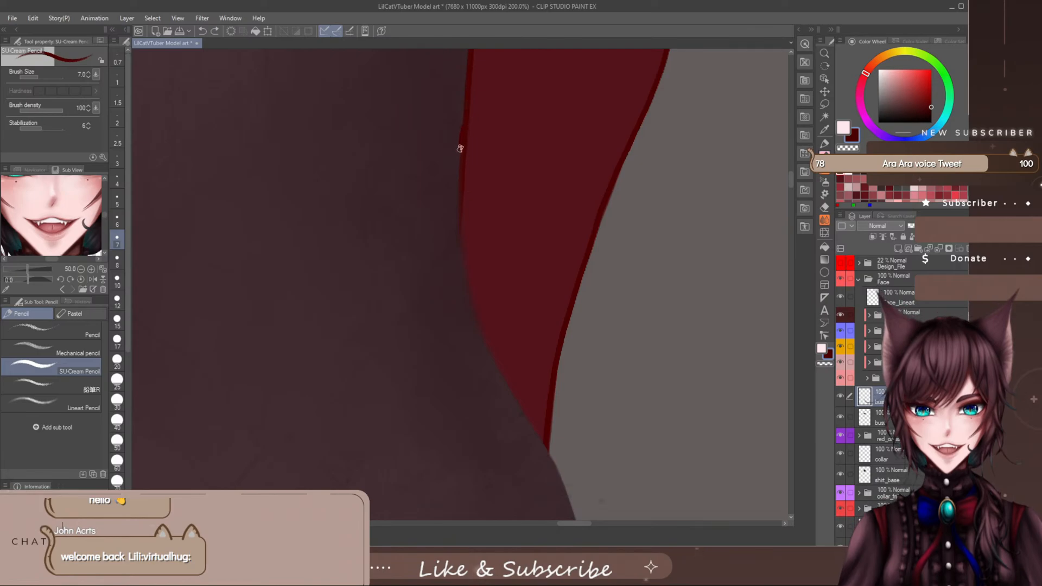
drag(461, 148, 457, 202)
mouse_move(460, 254)
mouse_down()
mouse_move(487, 356)
mouse_move(569, 496)
mouse_up()
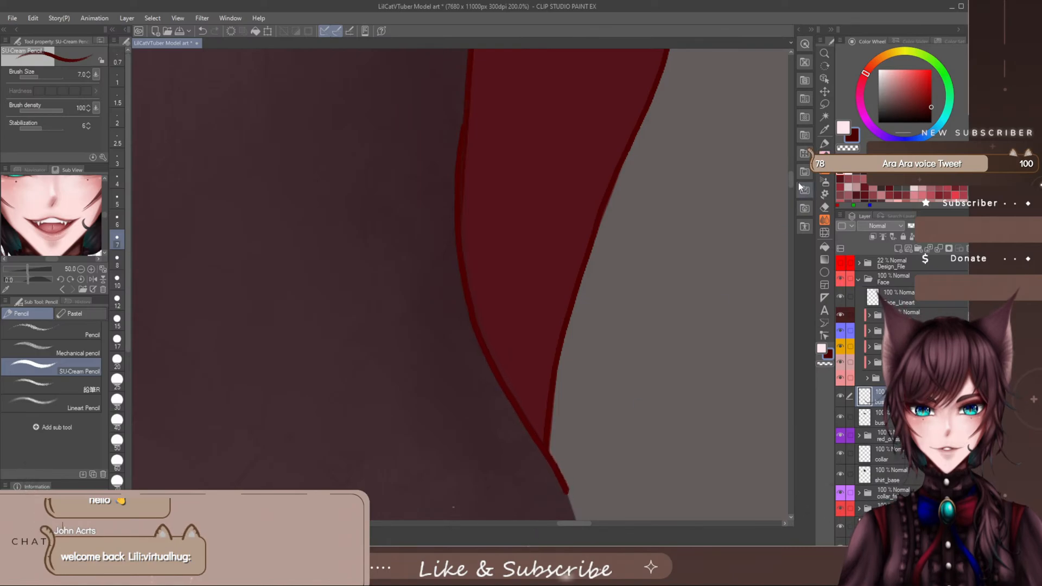
- Continue the dark red outline from the armhole tip down the outer side of the bust, just past its widest point
drag(791, 182, 790, 196)
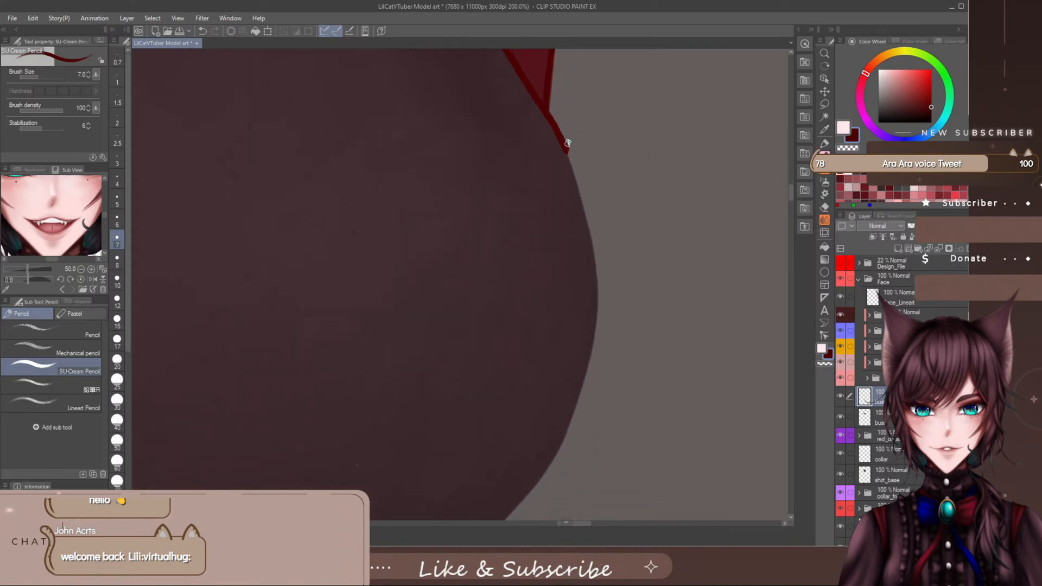
drag(572, 170, 584, 216)
key(ctrl+z)
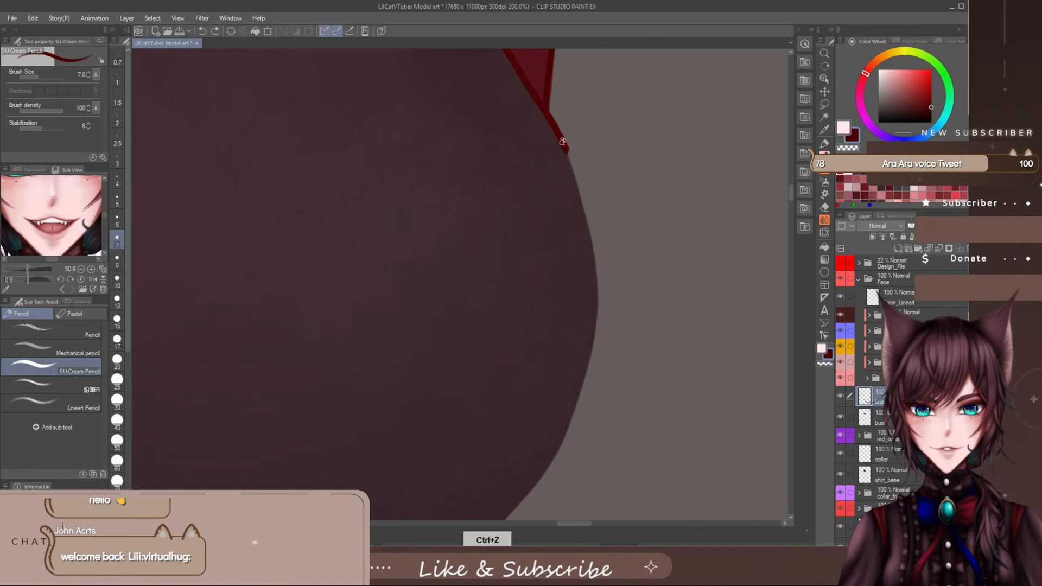
drag(563, 141, 571, 162)
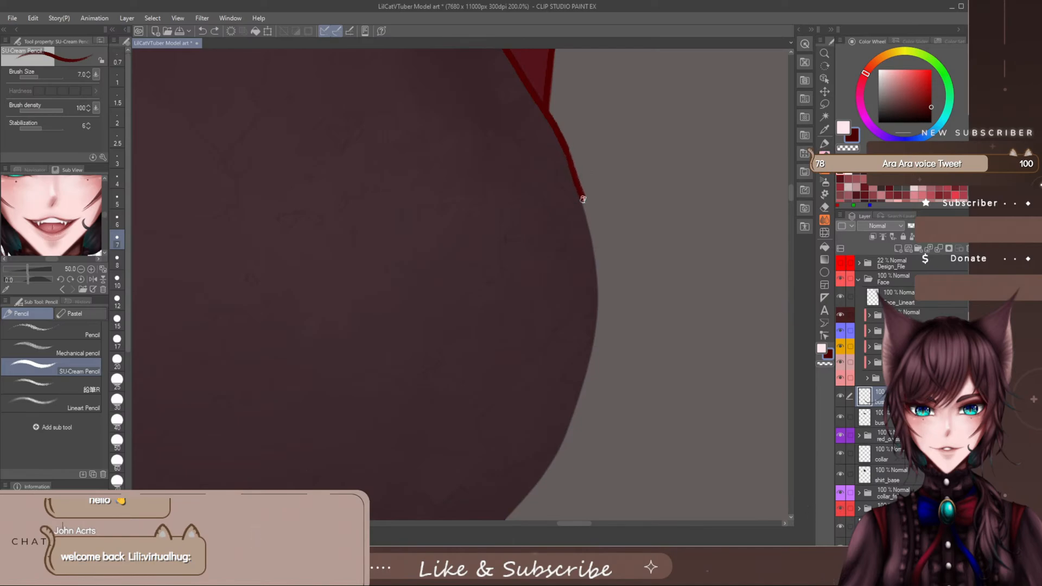
drag(590, 222, 598, 272)
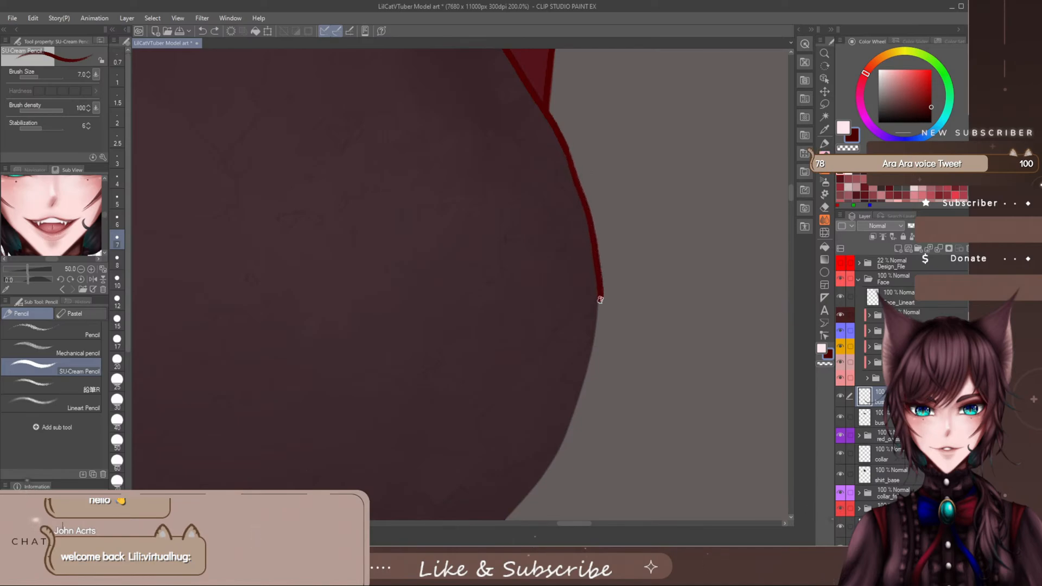
key(ctrl+z)
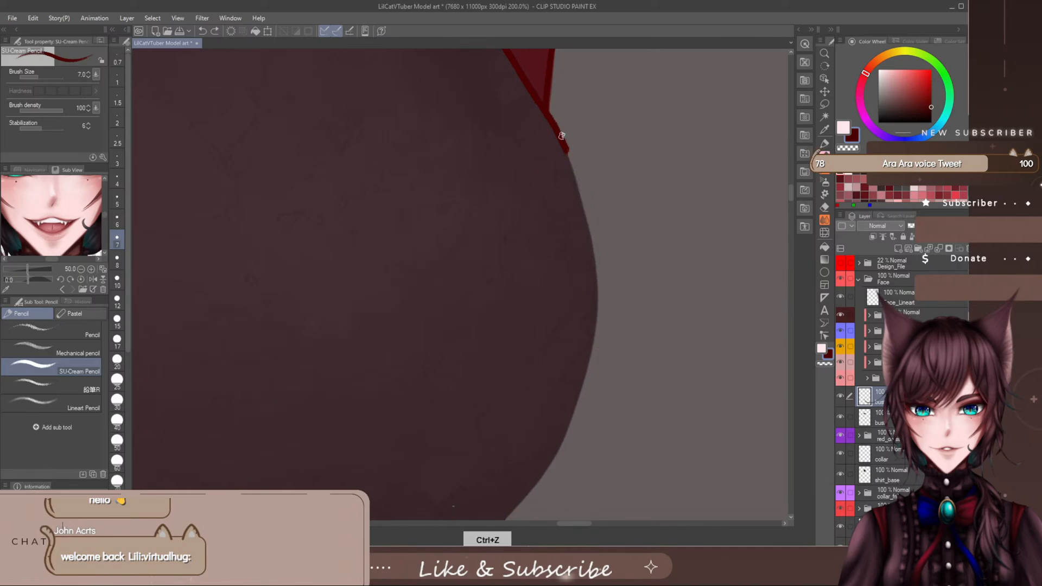
drag(567, 156, 577, 193)
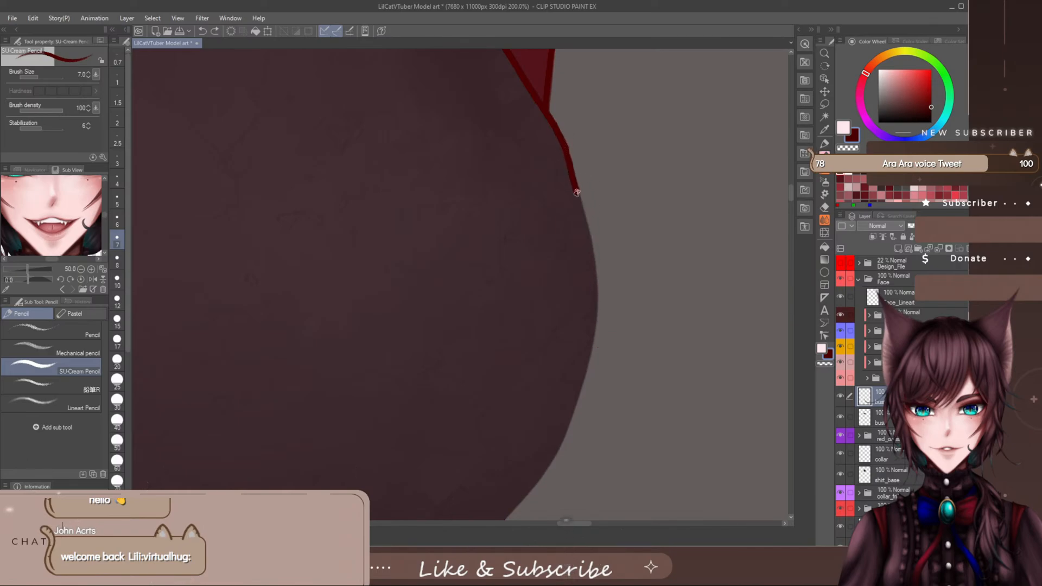
drag(595, 276, 597, 332)
key(ctrl+z)
drag(564, 147, 580, 198)
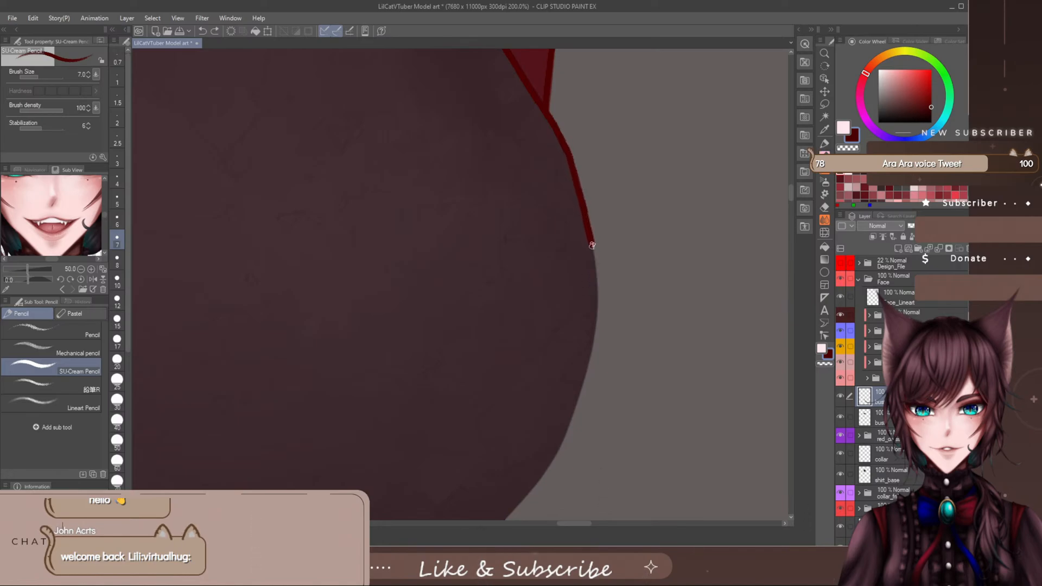
drag(596, 270, 587, 383)
- Taper the lower end of the bust's side outline with the eraser at a reduced size
key(e)
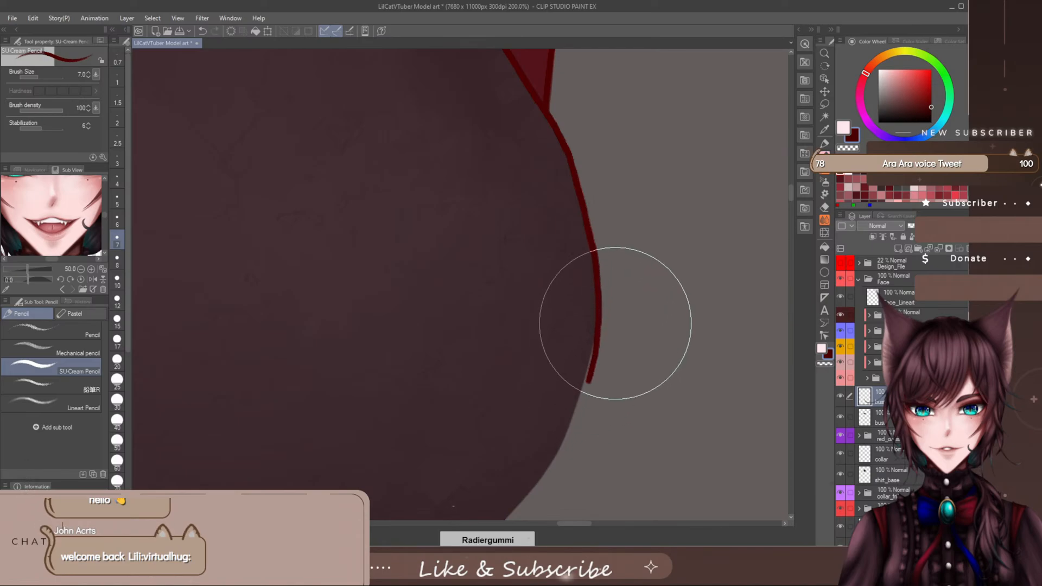
scroll(621, 384, down, 5)
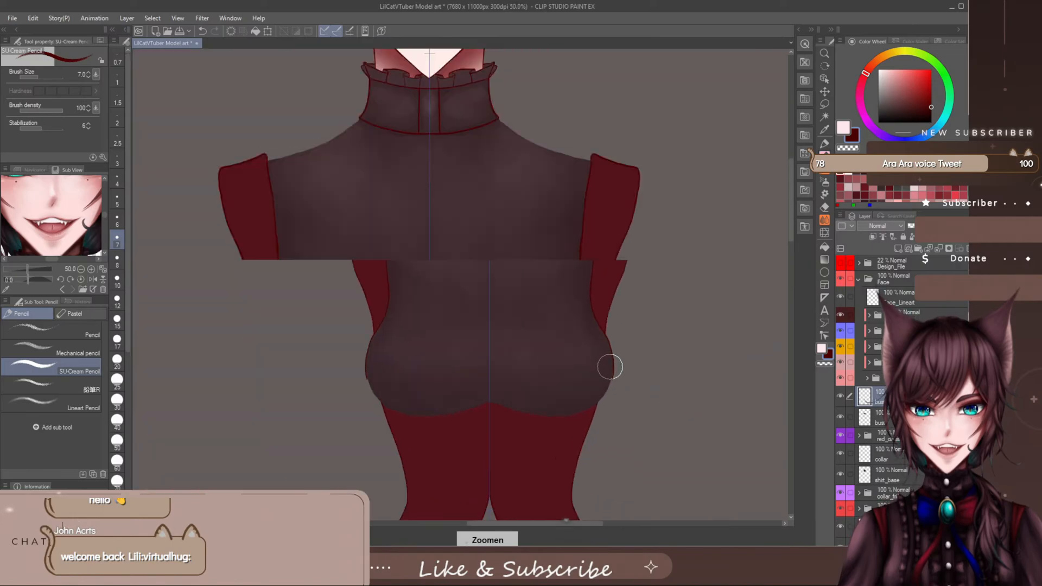
scroll(610, 368, up, 4)
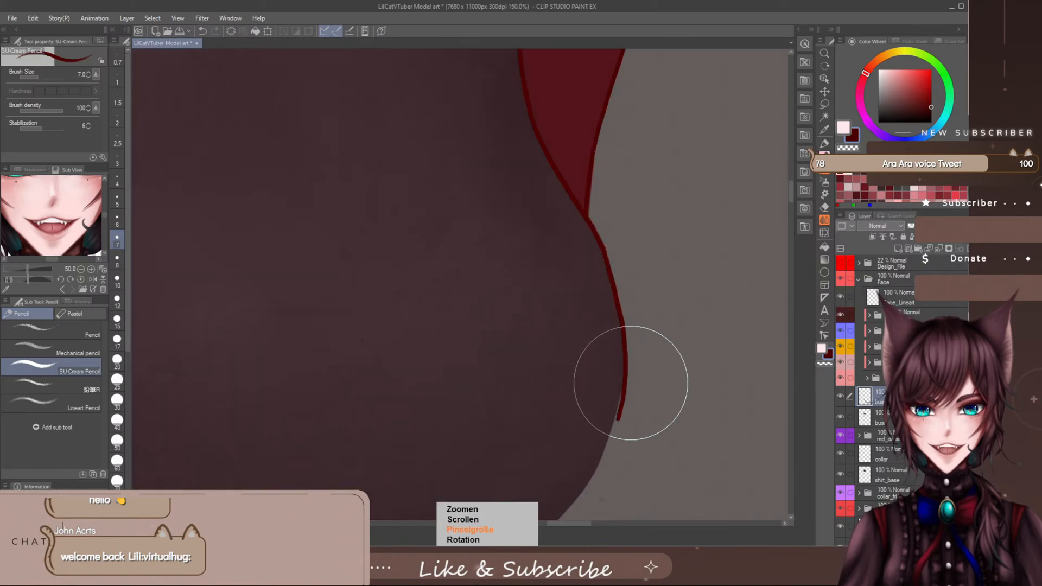
key([)
key([)
key([)
key([)
key([)
key([)
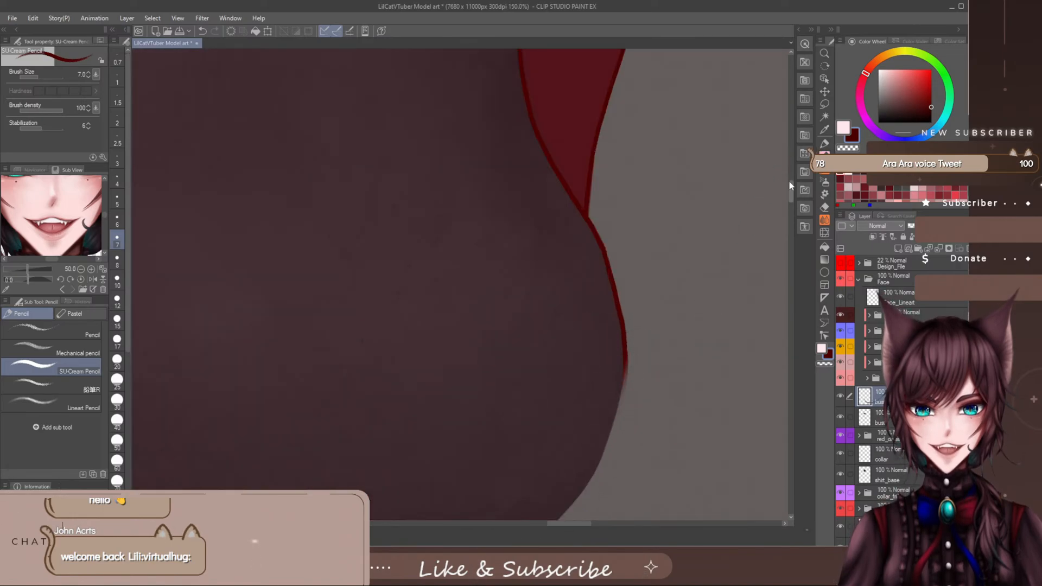
- Extend the dark red bust outline from its widest point down to the waist edge, redrawing it until smooth and undoing the last erasure
drag(789, 181, 787, 197)
key(p)
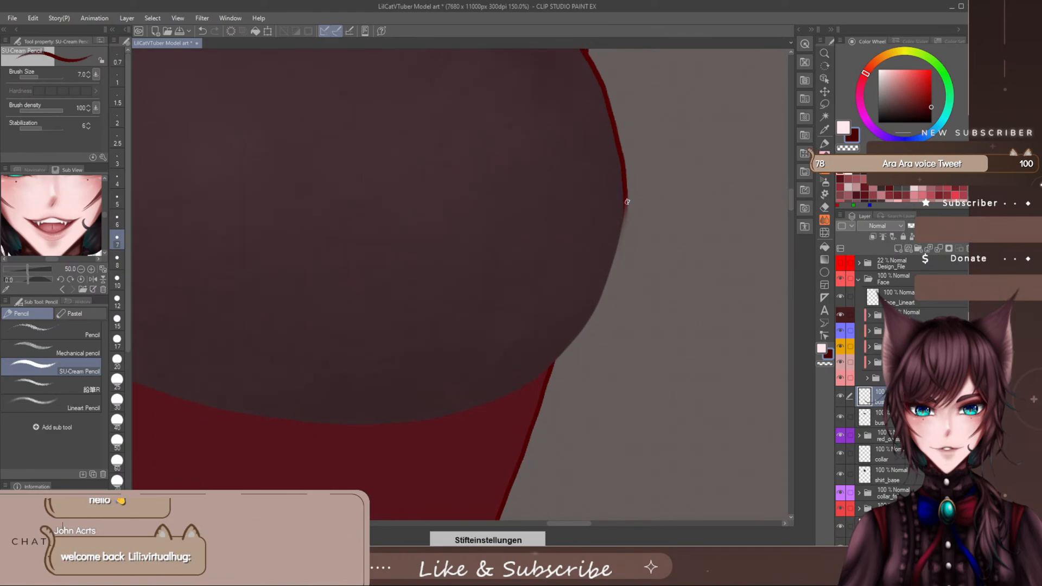
drag(624, 184, 625, 218)
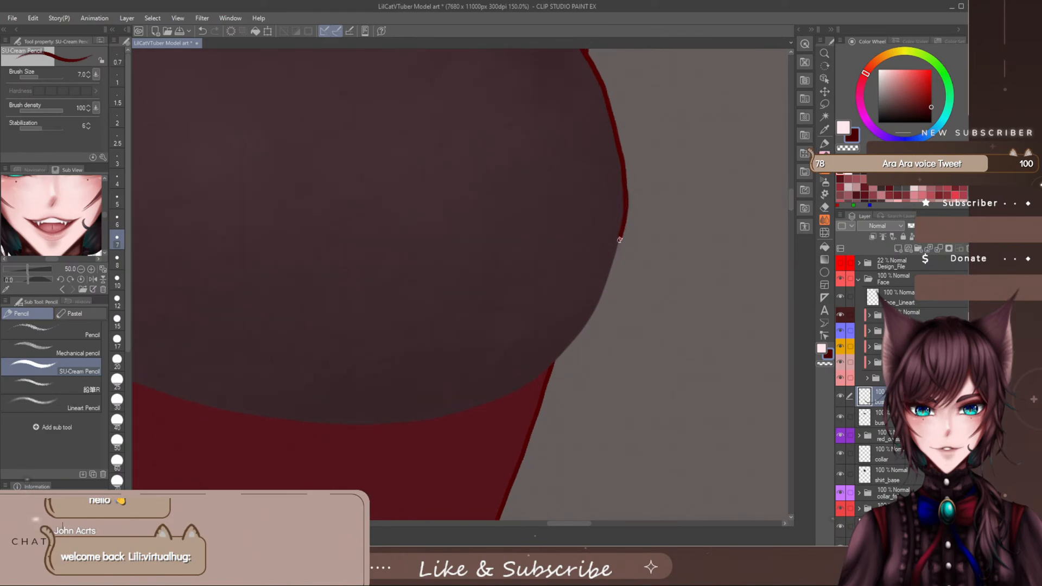
key(ctrl+z)
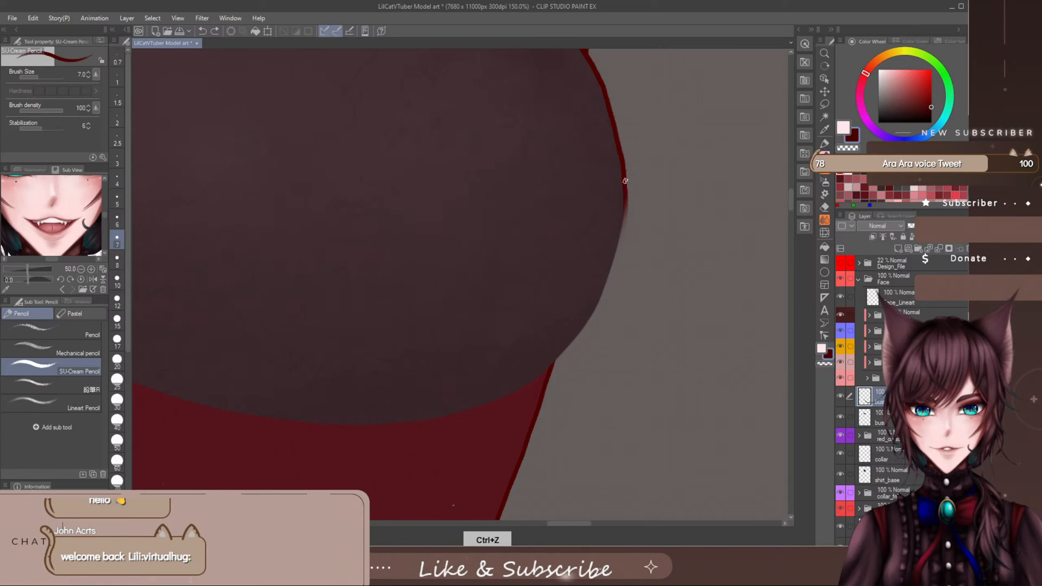
drag(624, 183, 601, 292)
drag(581, 334, 565, 353)
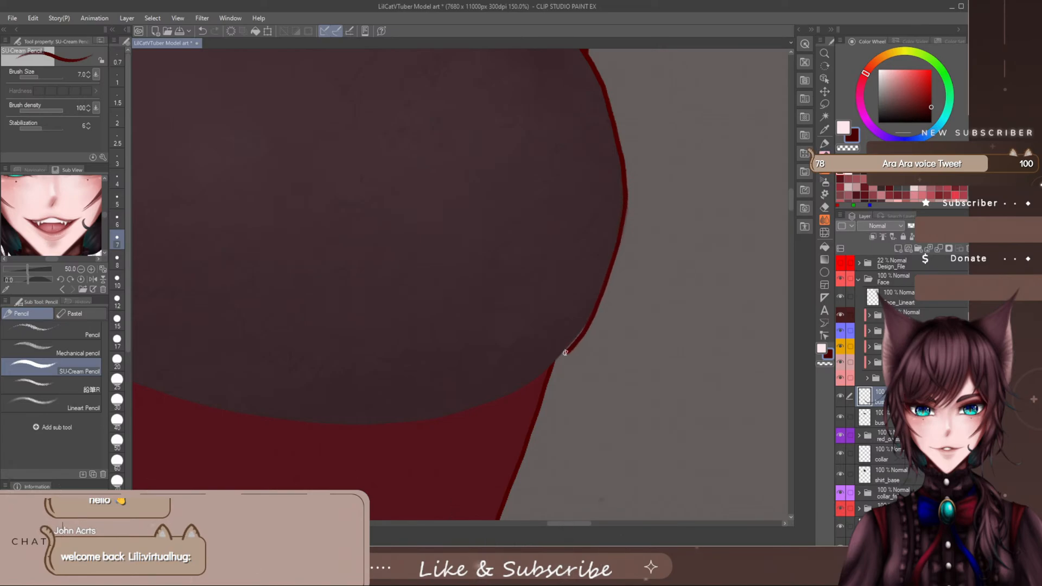
key(ctrl+z)
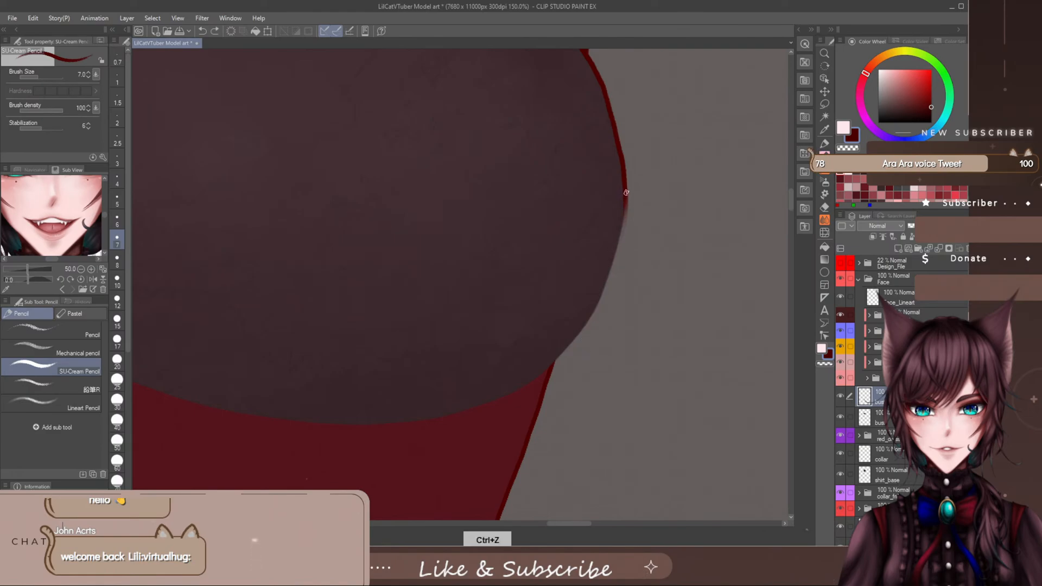
mouse_move(626, 192)
mouse_down()
mouse_move(615, 248)
mouse_move(625, 189)
mouse_move(617, 246)
mouse_up()
key(ctrl+z)
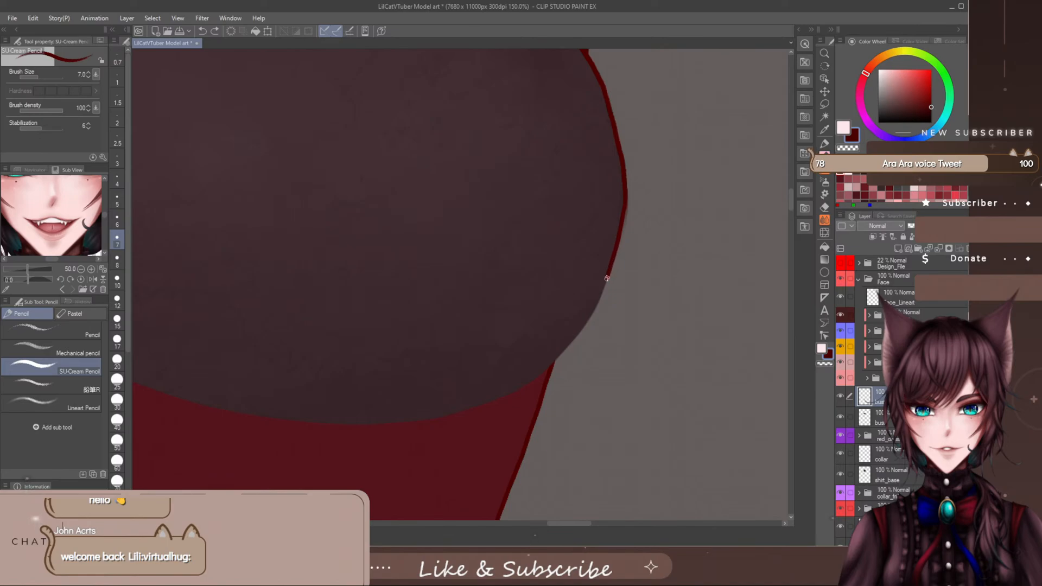
drag(593, 312, 557, 361)
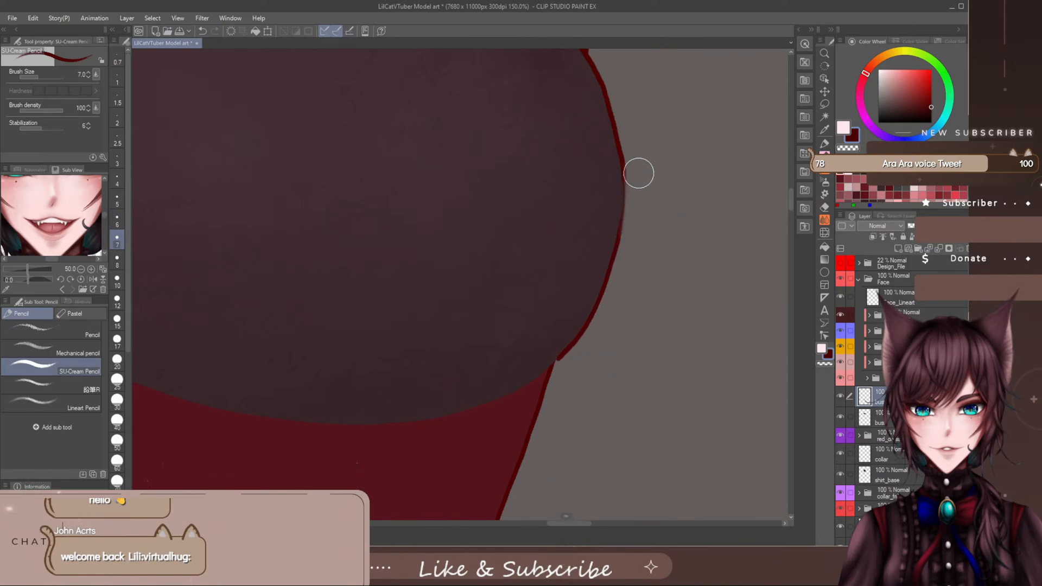
key(ctrl+z)
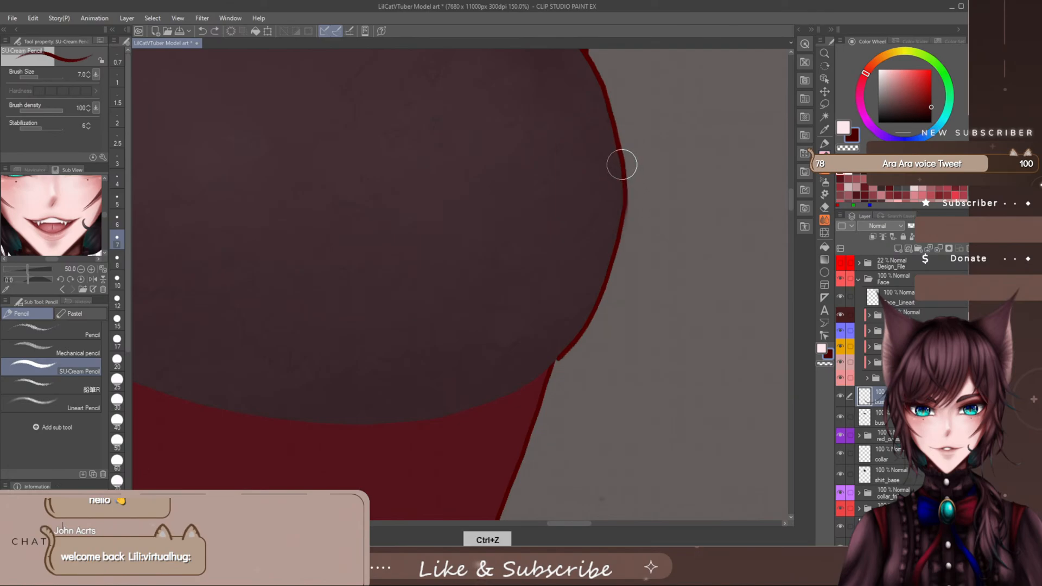
- Redo the last erasure and fill the gap in the dark red outline at the bust's widest point
click(215, 32)
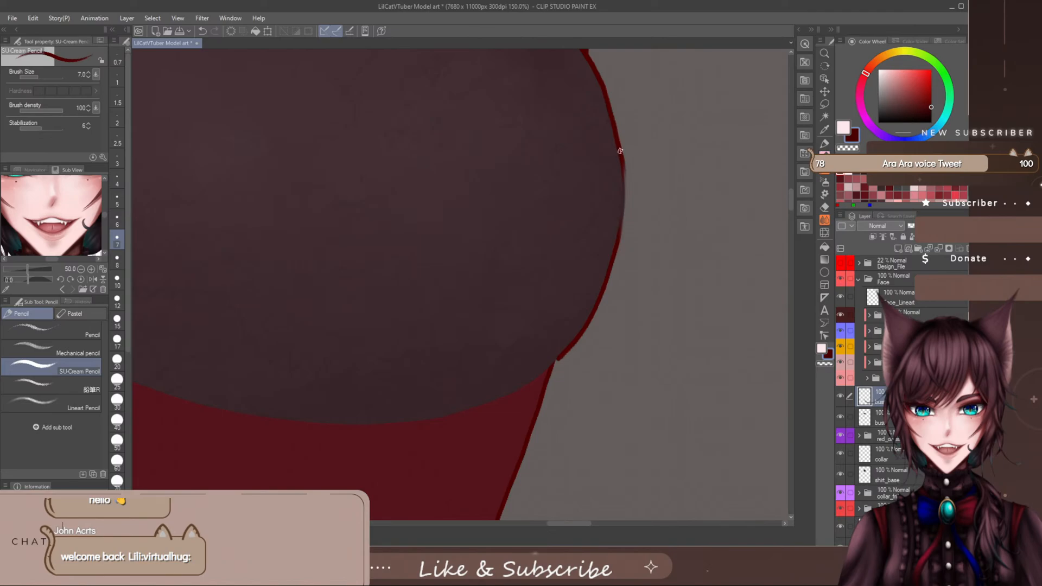
drag(625, 201, 621, 232)
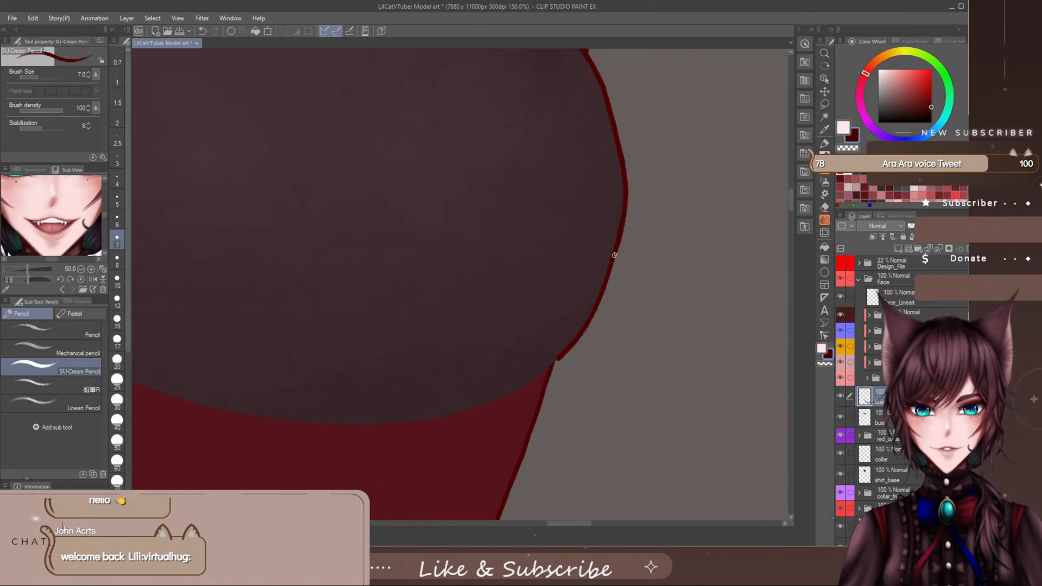
- Ink the outer part of the bust's lower edge in dark red, from the waist corner inward, redrawing the stroke until it fits
scroll(787, 206, down, 2)
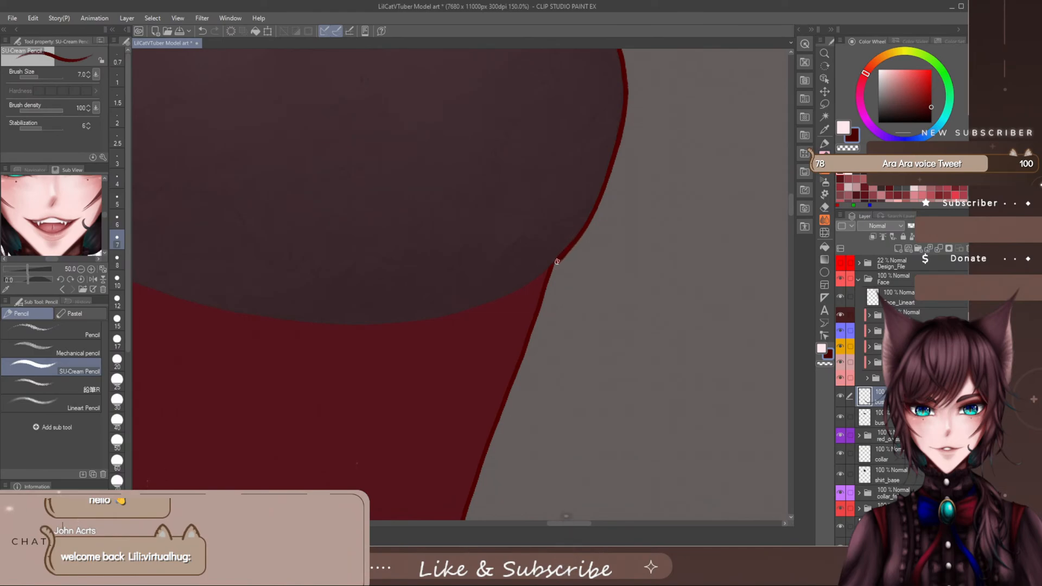
drag(480, 308, 361, 329)
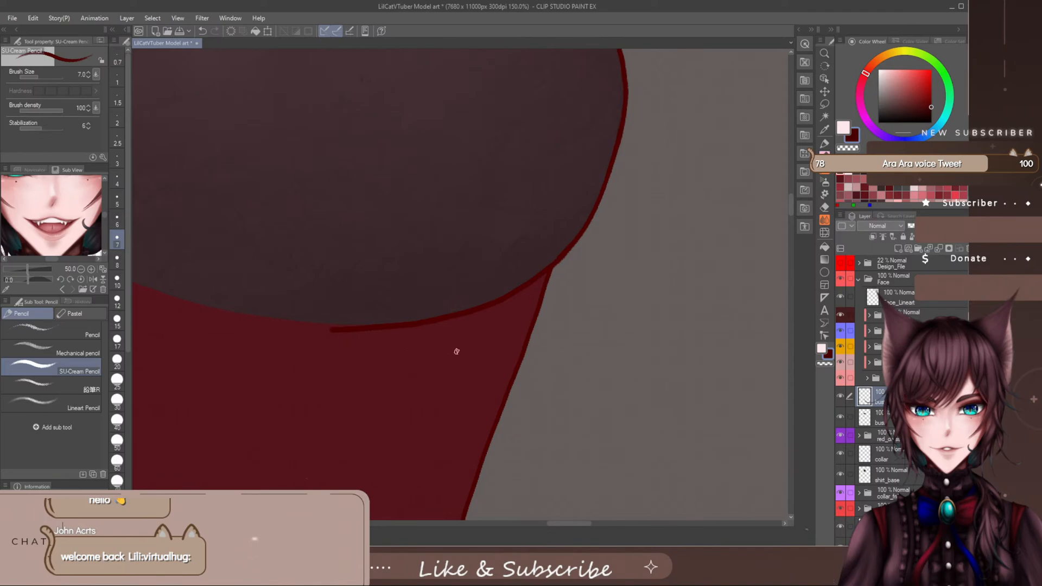
key(ctrl+z)
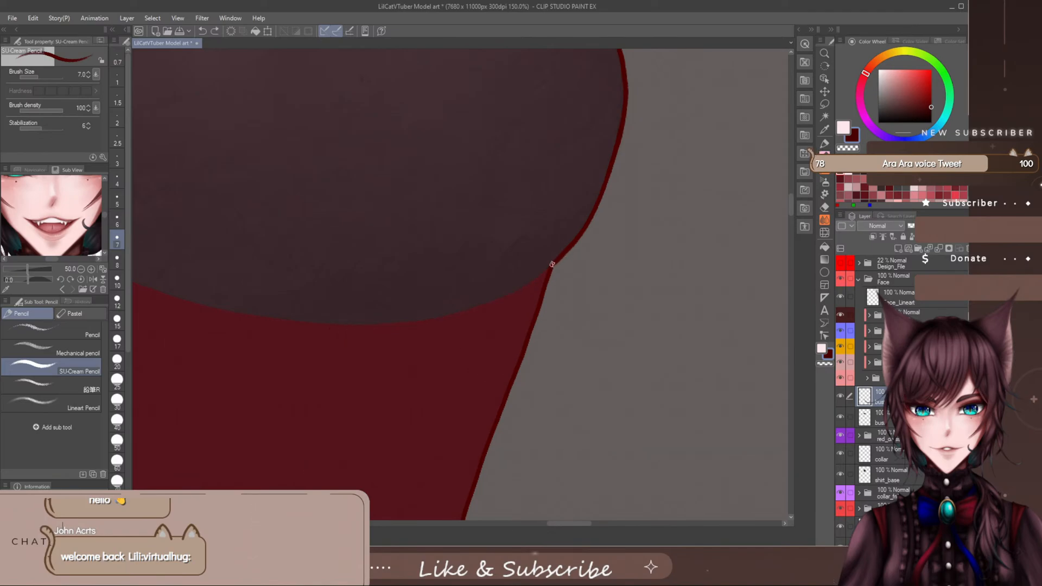
drag(552, 265, 497, 297)
key(ctrl+z)
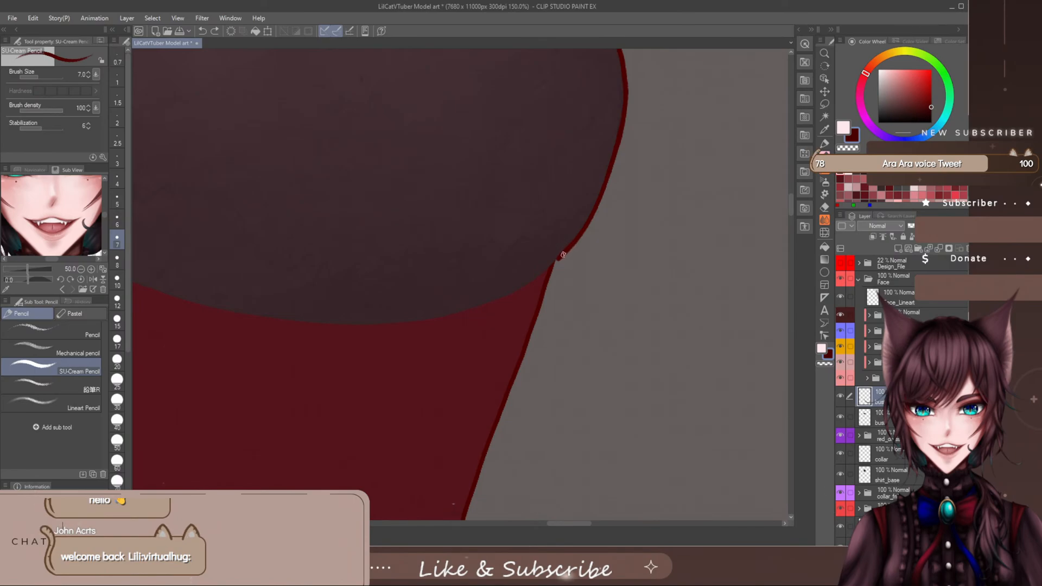
mouse_move(563, 255)
mouse_down()
mouse_move(482, 306)
mouse_move(378, 325)
mouse_up()
- Ink the rest of the bust's lower edge in dark red from the centre line outward, joining it to the outer stroke
drag(580, 523, 559, 525)
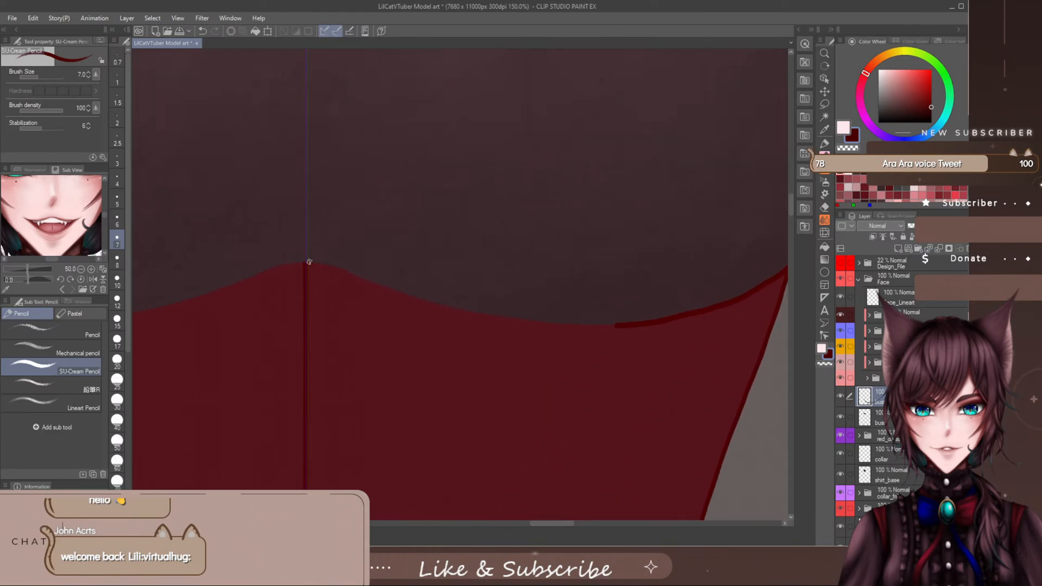
mouse_move(317, 262)
mouse_down()
mouse_move(501, 319)
mouse_move(616, 326)
mouse_up()
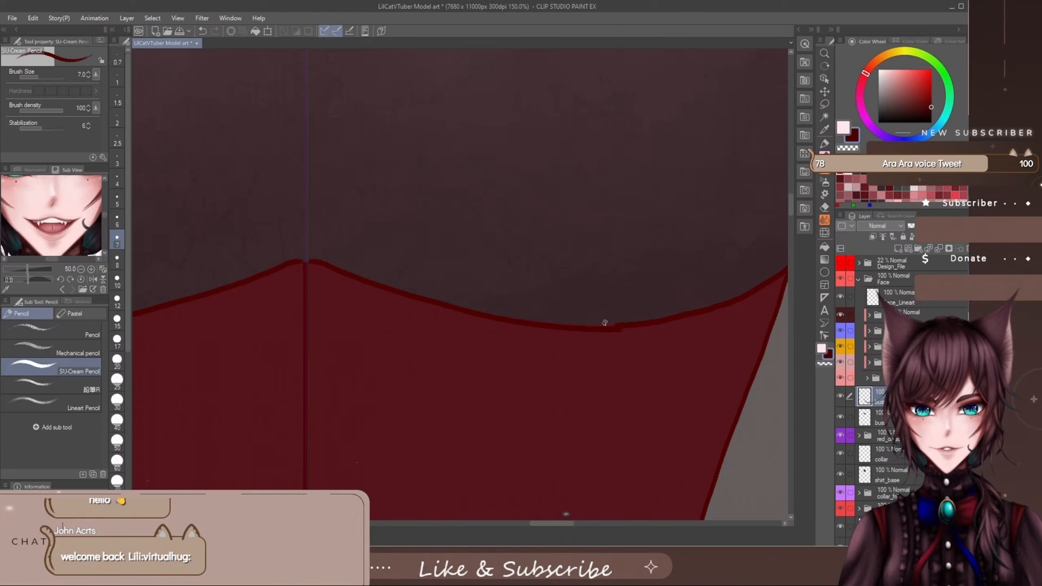
key(ctrl+z)
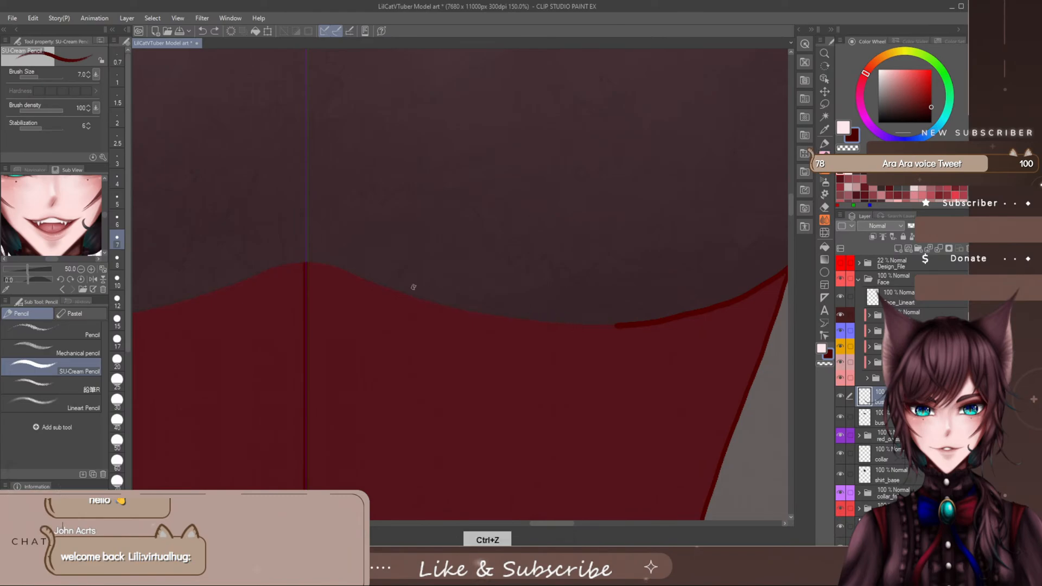
mouse_move(315, 262)
mouse_down()
mouse_move(496, 318)
mouse_move(678, 317)
mouse_up()
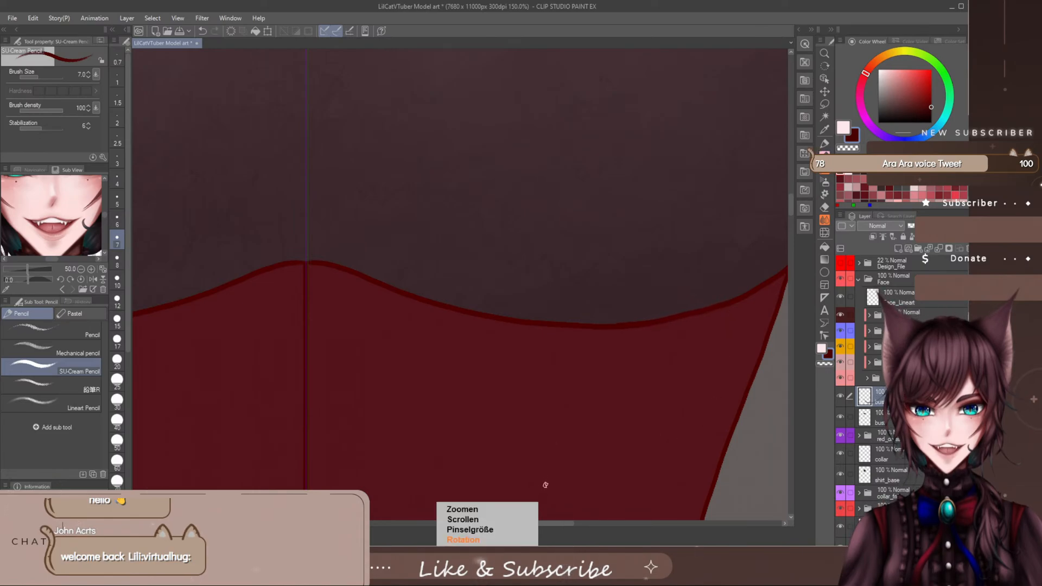
- Erase the dark red outline on the bust's outer side from the armhole tip down to its widest point
scroll(553, 489, down, 4)
scroll(552, 489, down, 1)
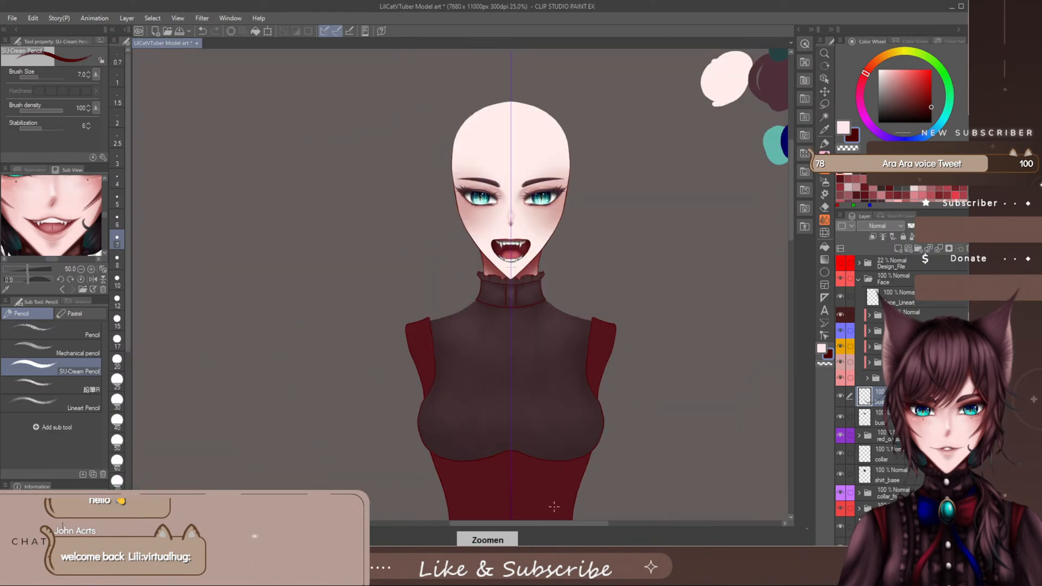
scroll(625, 396, up, 3)
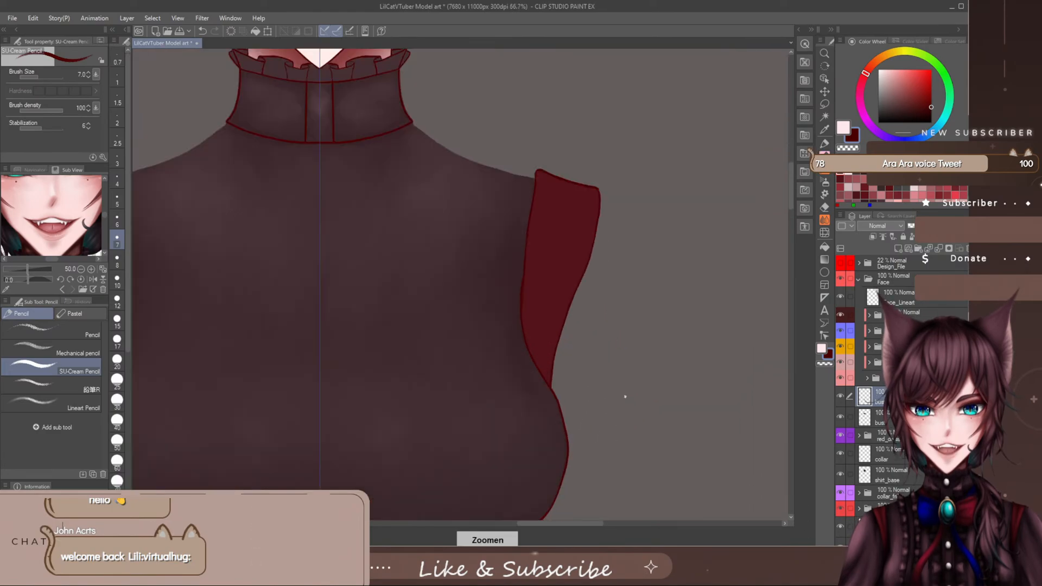
scroll(625, 397, up, 1)
scroll(652, 364, down, 1)
drag(790, 196, 788, 209)
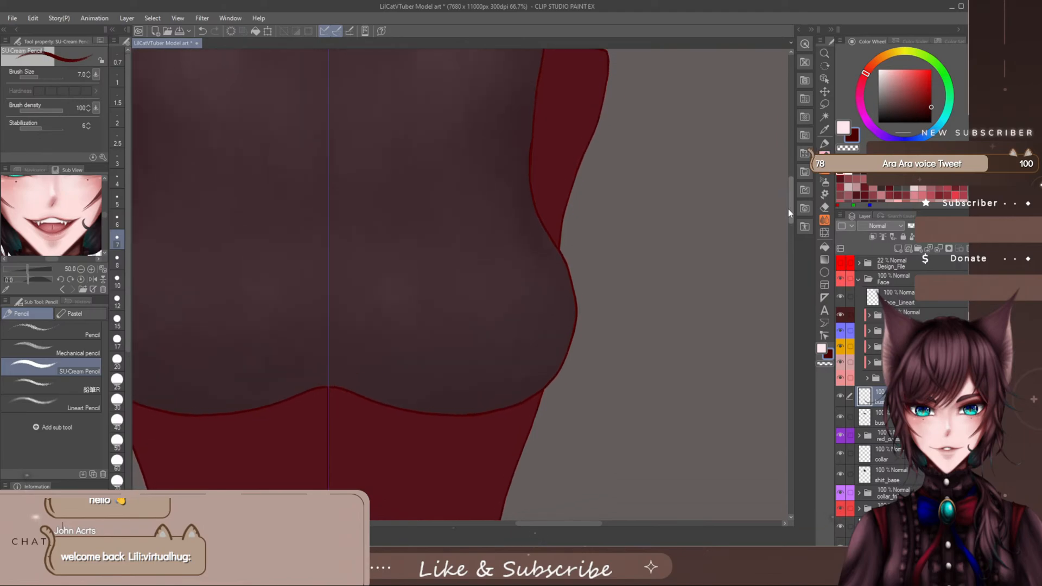
scroll(654, 259, up, 2)
scroll(543, 272, down, 1)
key(e)
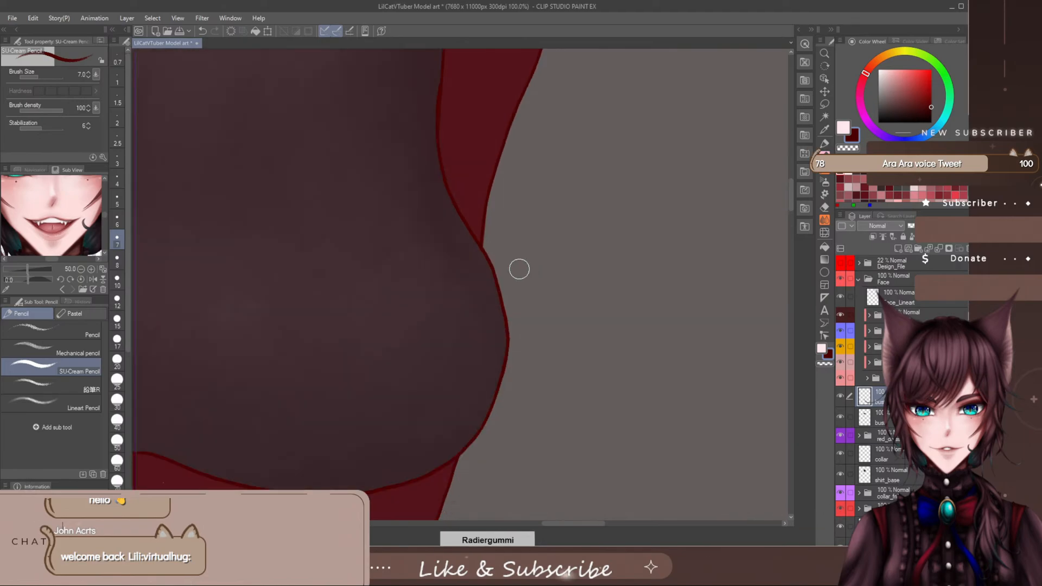
mouse_move(519, 270)
mouse_down()
mouse_move(484, 230)
mouse_move(507, 331)
mouse_move(539, 356)
mouse_up()
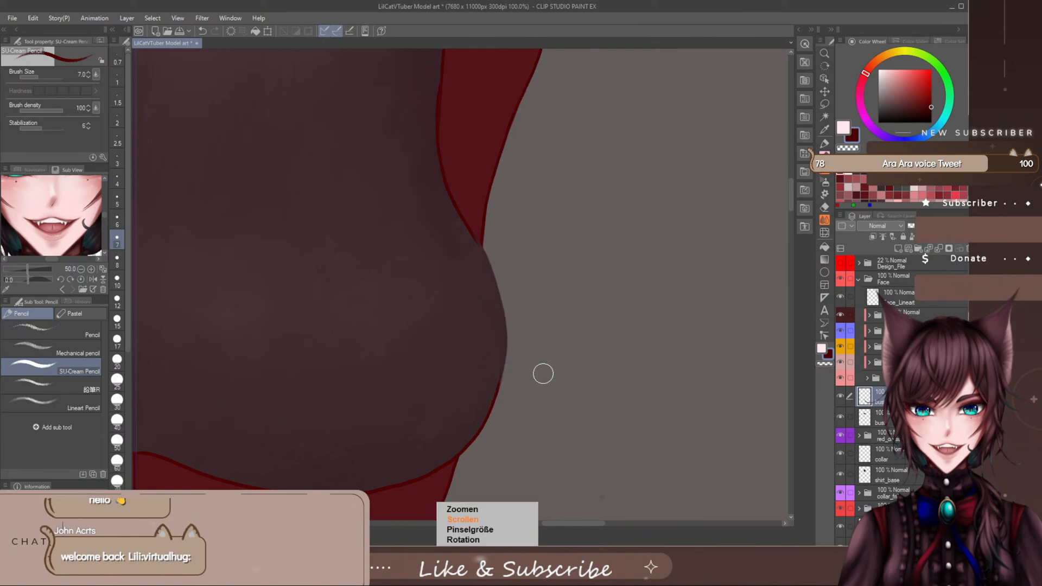
- Try to redraw the erased bust side outline as one long stroke between the widest point and the armhole tip
key(minus)
key(minus)
key(minus)
key(minus)
key(minus)
key(minus)
key(minus)
key(minus)
key(minus)
key(minus)
key(minus)
key(minus)
key(minus)
key(minus)
key(minus)
key(minus)
key(minus)
key(minus)
key(minus)
key(minus)
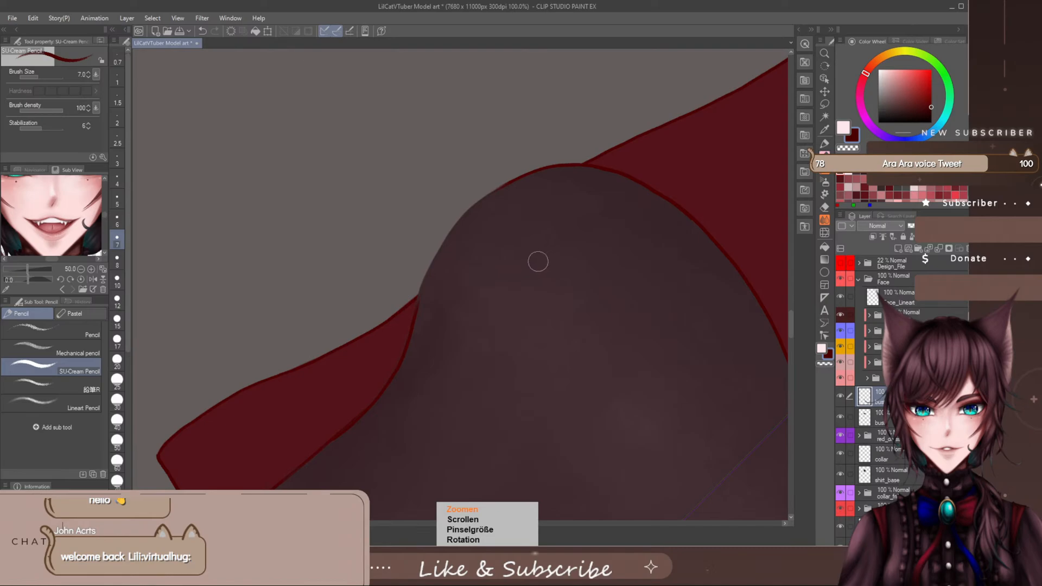
scroll(504, 239, up, 4)
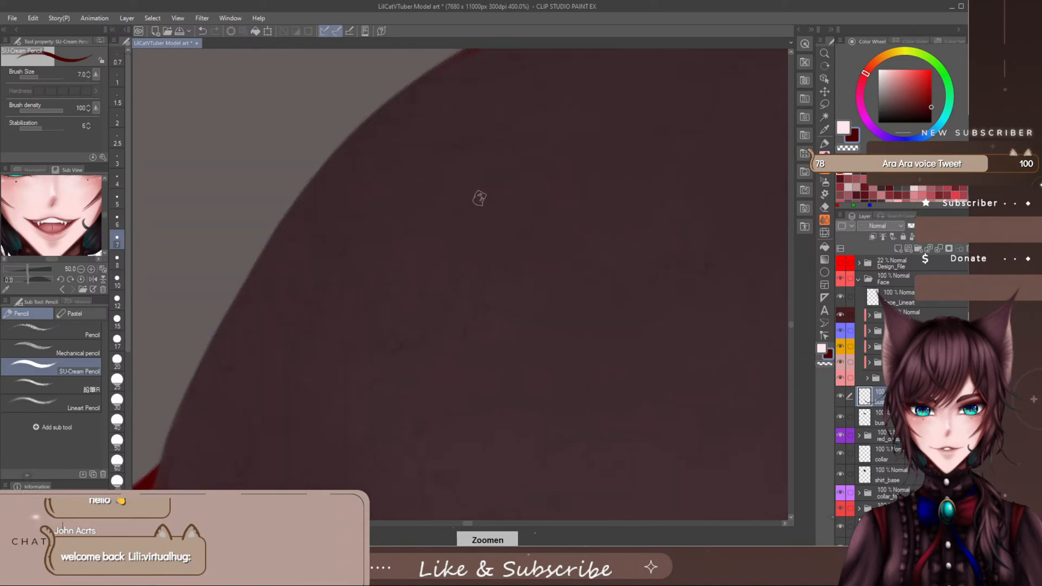
scroll(479, 198, down, 3)
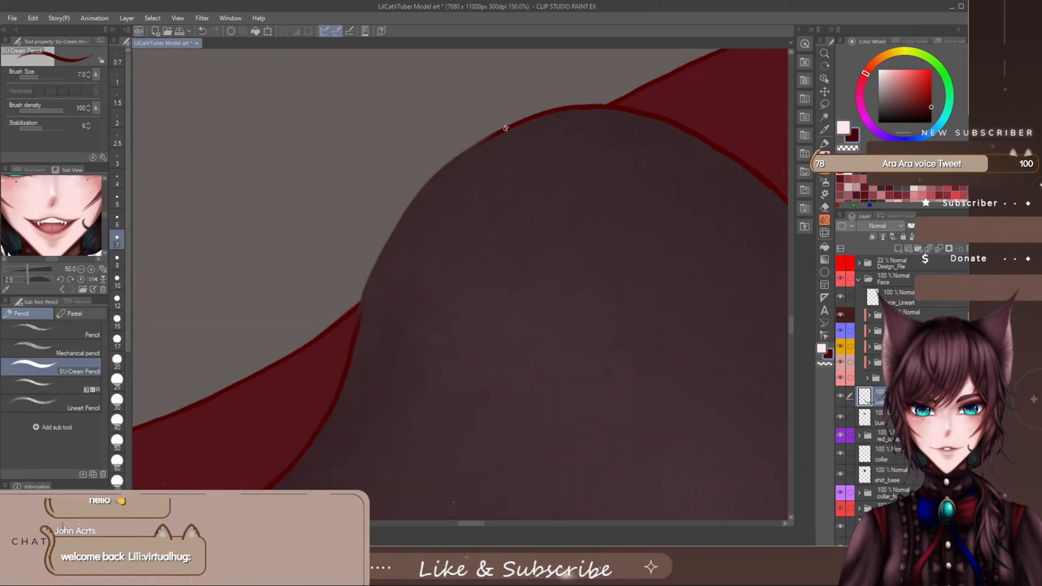
mouse_move(506, 128)
mouse_down()
mouse_move(438, 169)
mouse_move(392, 226)
mouse_move(369, 288)
mouse_up()
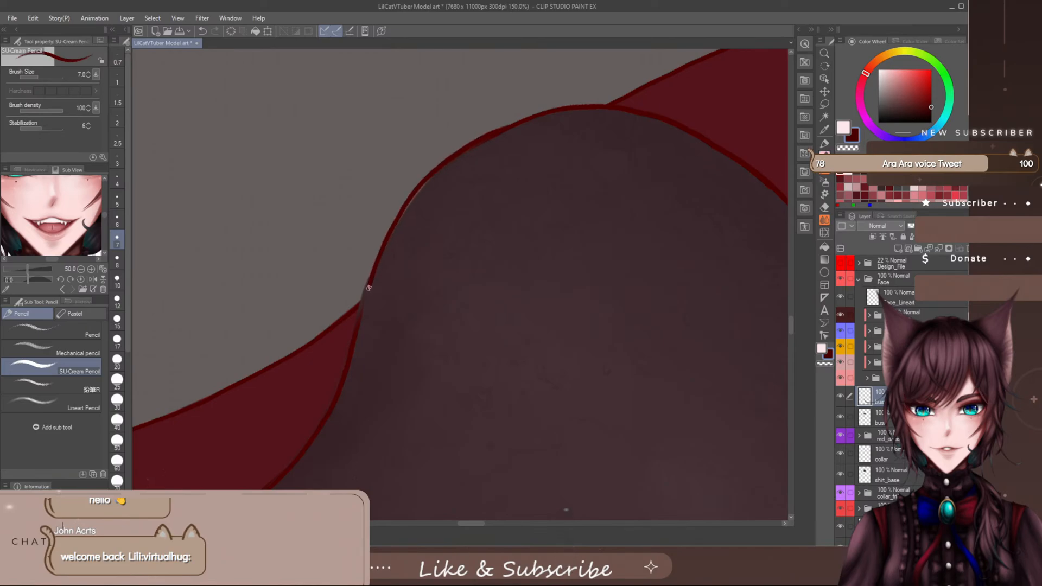
key(ctrl+z)
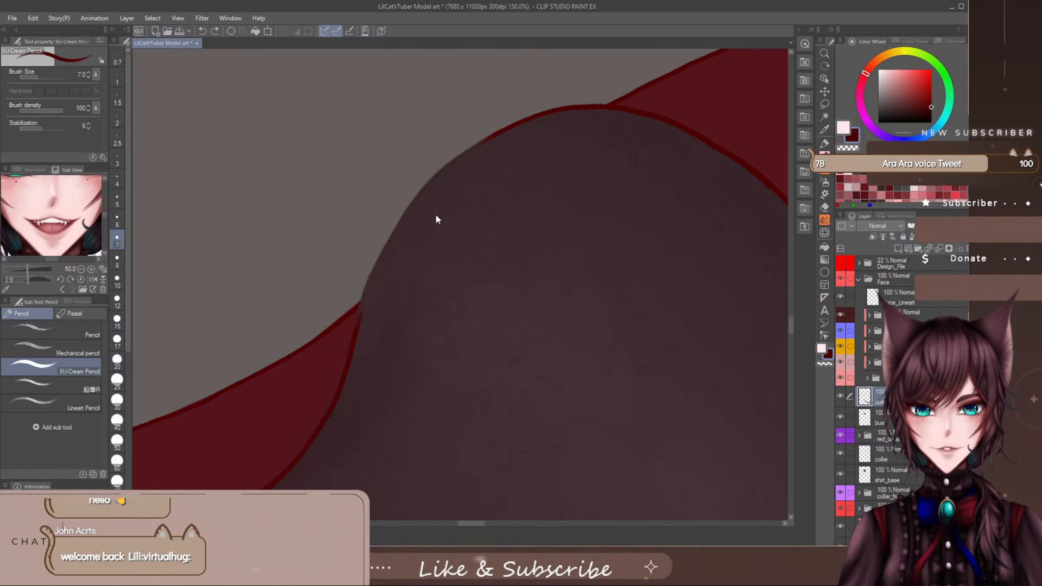
mouse_move(485, 137)
mouse_down()
mouse_move(431, 173)
mouse_move(403, 209)
mouse_move(361, 302)
mouse_up()
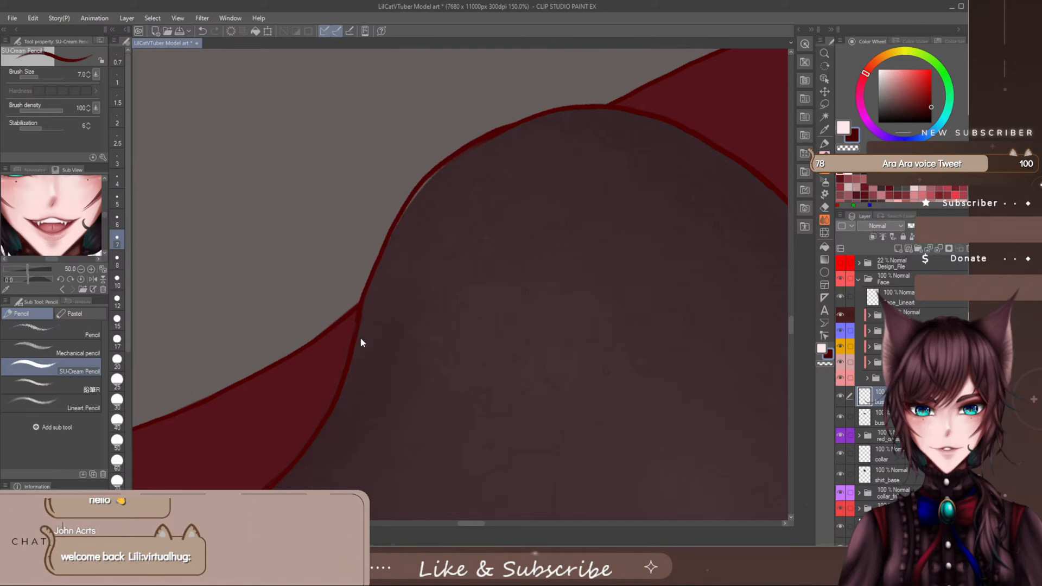
key(ctrl+z)
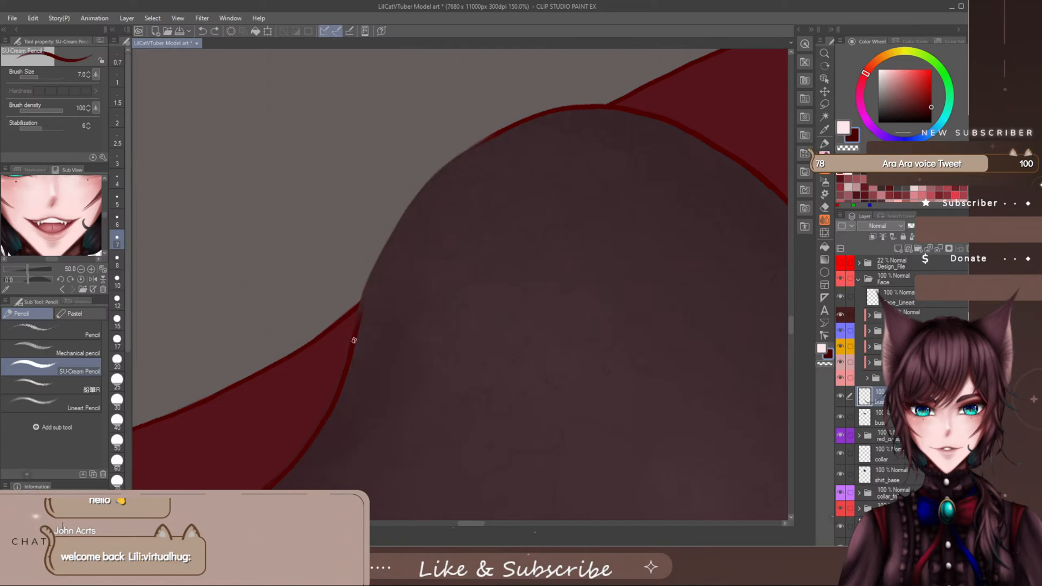
mouse_move(362, 301)
mouse_down()
mouse_move(402, 204)
mouse_move(443, 162)
mouse_move(510, 123)
mouse_up()
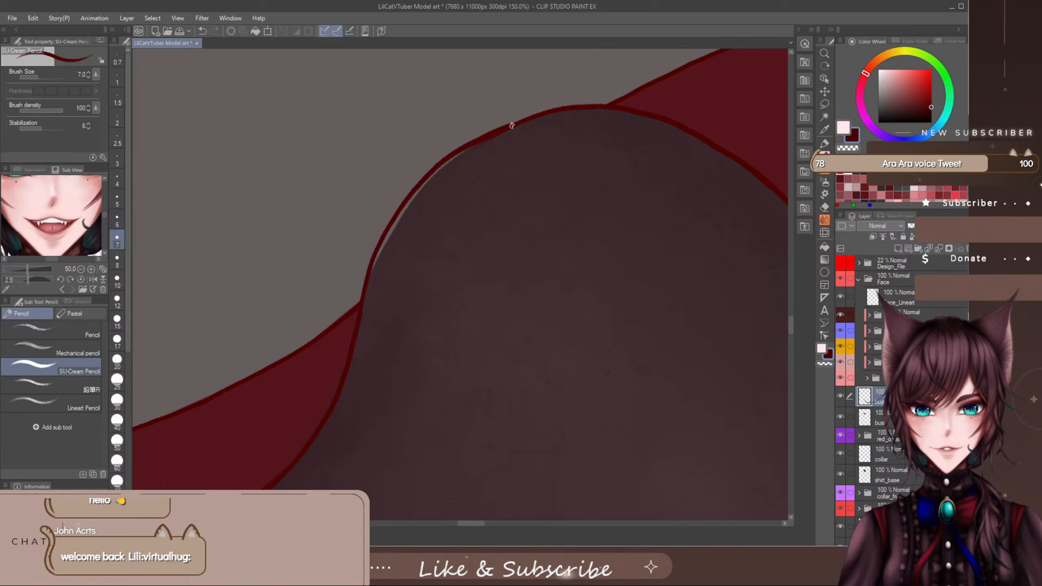
key(ctrl+z)
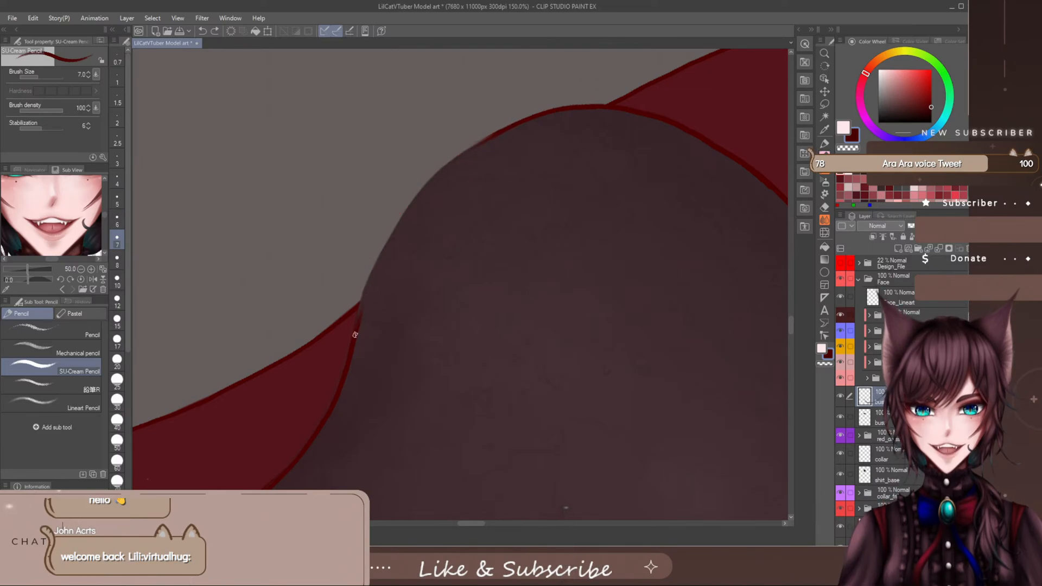
mouse_move(368, 280)
mouse_down()
mouse_move(417, 192)
mouse_move(478, 140)
mouse_move(568, 107)
mouse_move(617, 109)
mouse_up()
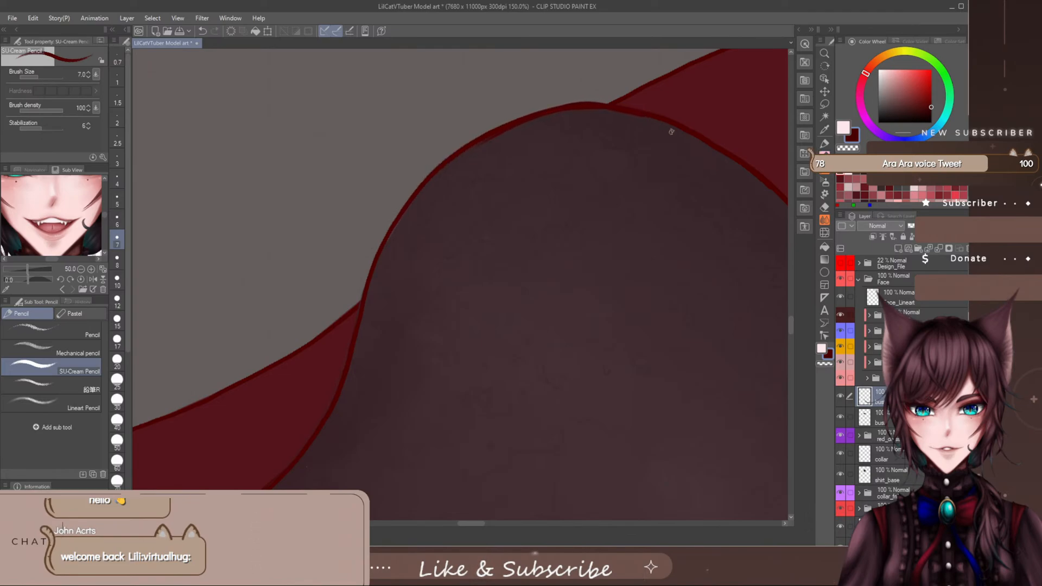
key(ctrl+z)
key(ctrl+z)
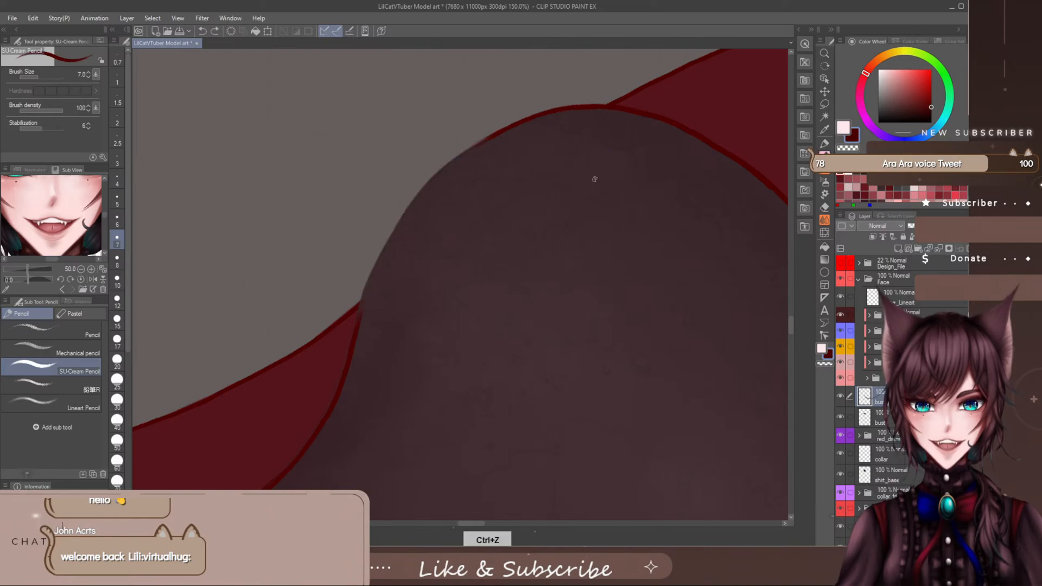
- Redraw the bust's side outline in short dark red sections up to the armhole tip, blending it into the armhole edge
drag(535, 113, 457, 154)
drag(433, 174, 411, 198)
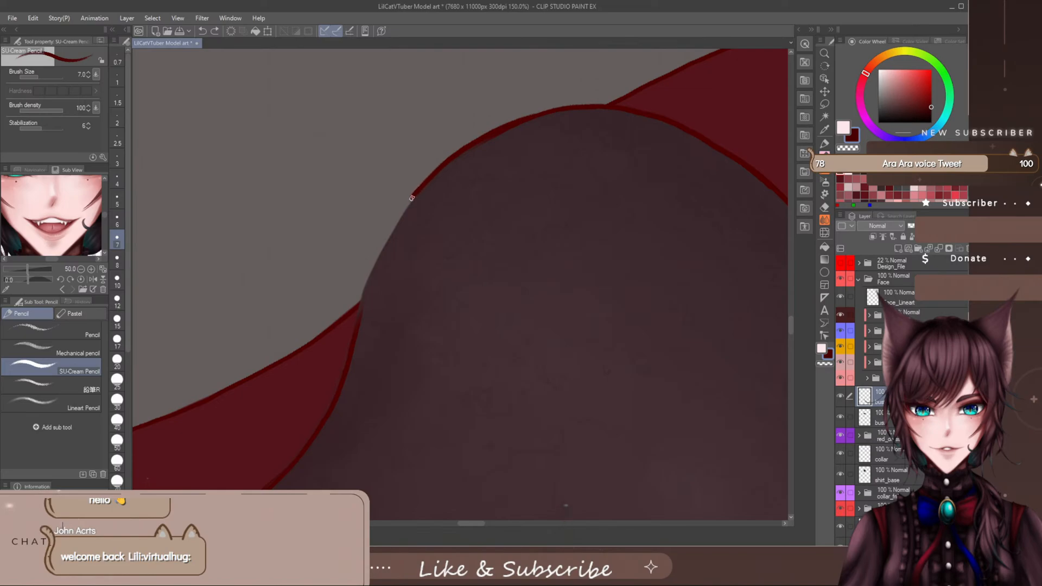
drag(380, 249, 351, 343)
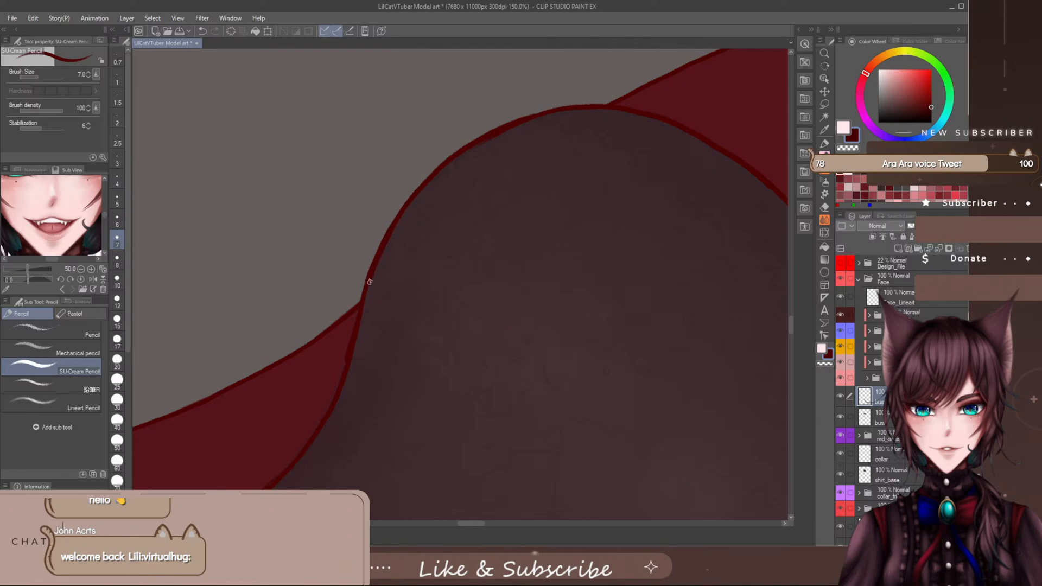
drag(351, 339, 324, 422)
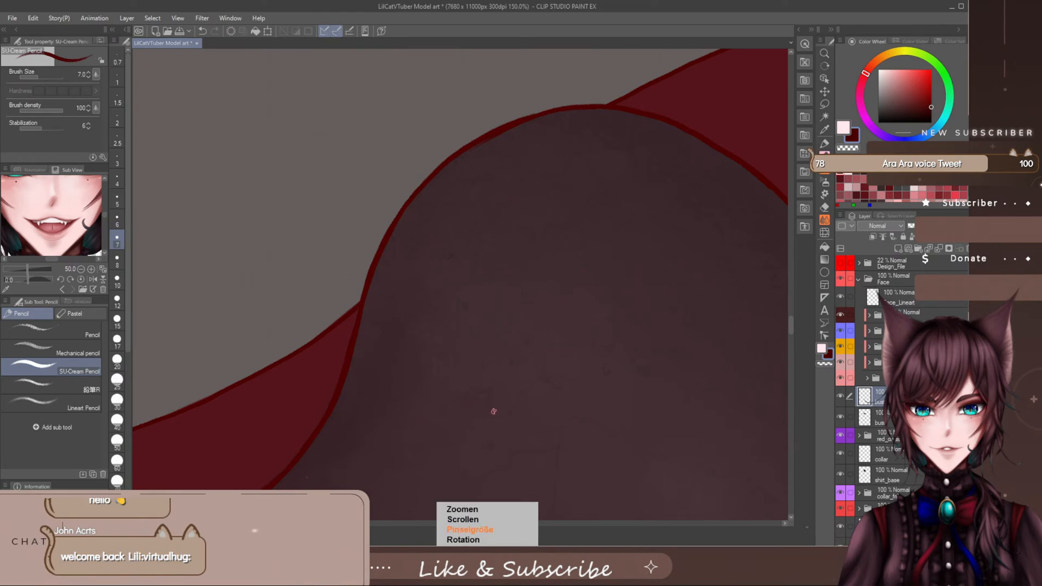
- Even out the thickness of the bust's side outline along its upper curve and widest point, trimming it with a smaller eraser
key(asciicircum)
key(asciicircum)
key(asciicircum)
key(asciicircum)
key(asciicircum)
key(asciicircum)
key(asciicircum)
key(asciicircum)
key(asciicircum)
key(asciicircum)
key(asciicircum)
key(asciicircum)
key(asciicircum)
key(asciicircum)
key(asciicircum)
key(asciicircum)
key(asciicircum)
key(asciicircum)
key(asciicircum)
key(asciicircum)
key(asciicircum)
key(asciicircum)
key(asciicircum)
key(asciicircum)
key(asciicircum)
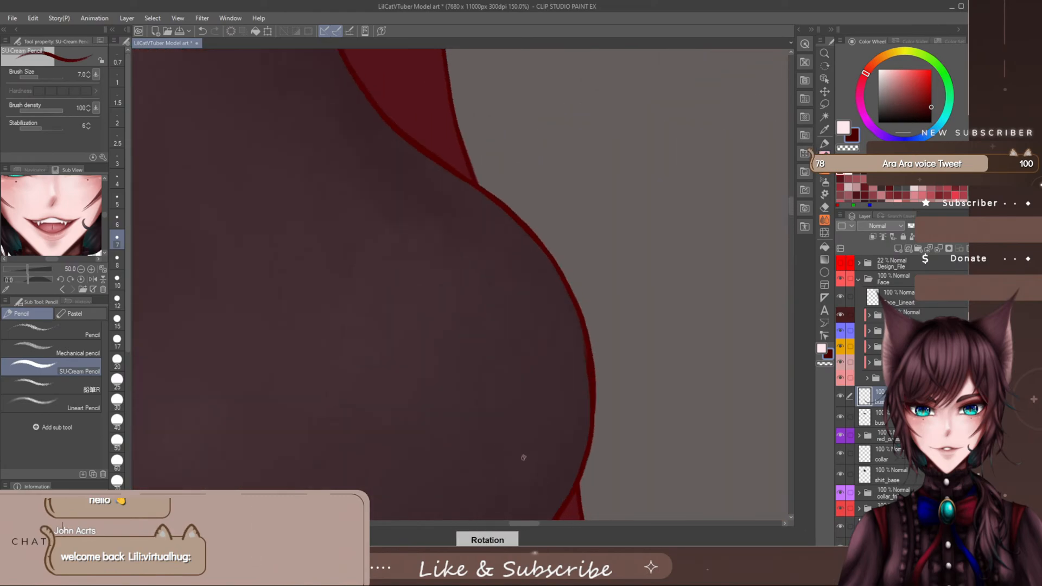
key(e)
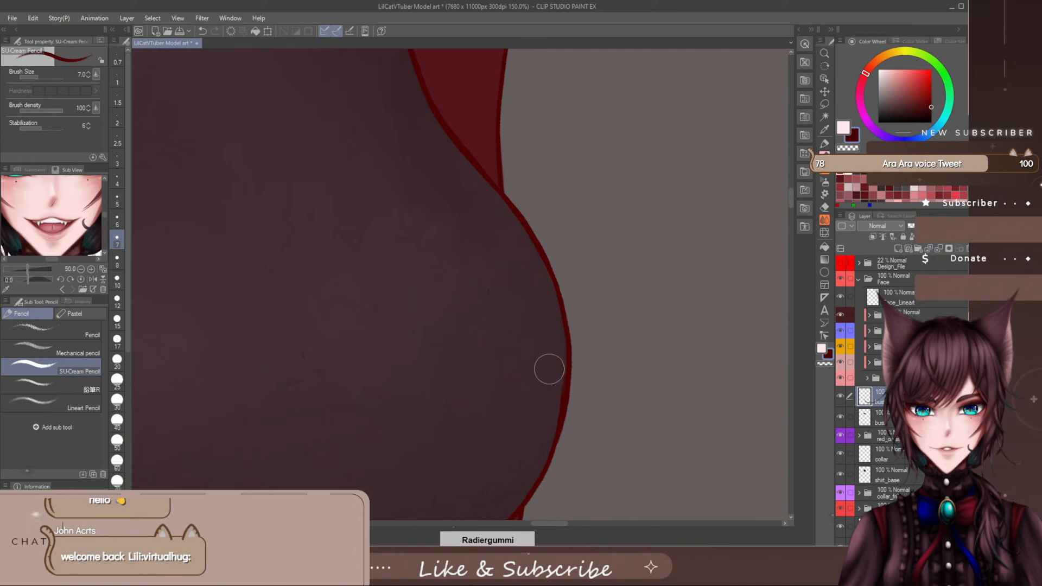
key(asciicircum)
key(asciicircum)
key(asciicircum)
key(bracketleft)
key(bracketleft)
key(bracketleft)
key(bracketleft)
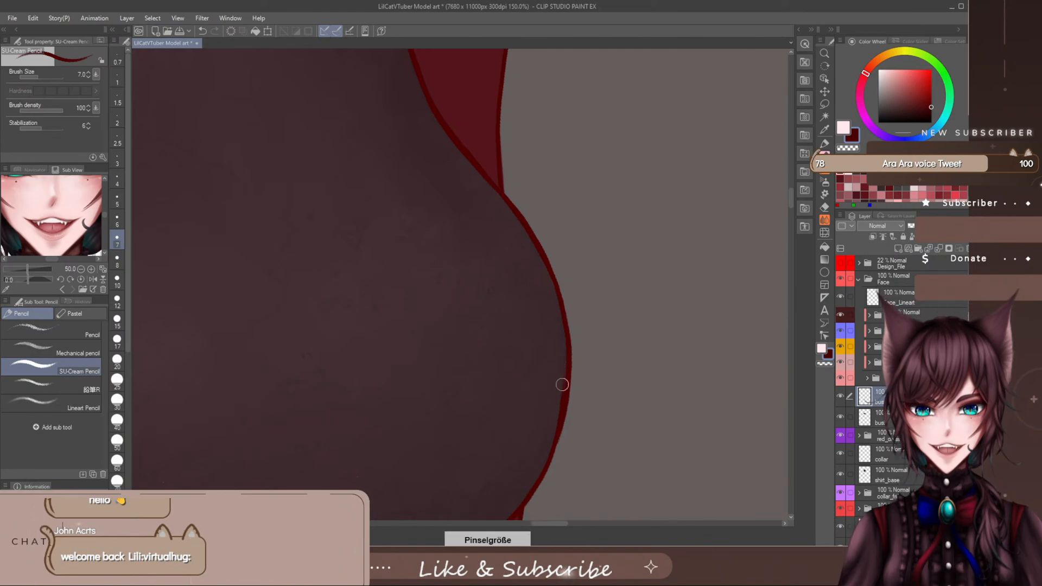
drag(561, 385, 558, 379)
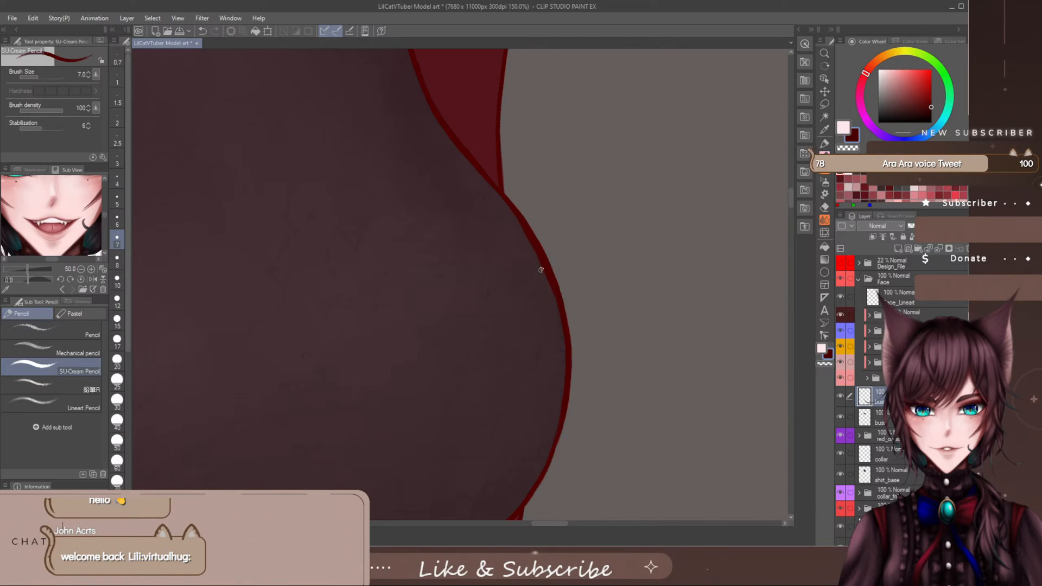
key(e)
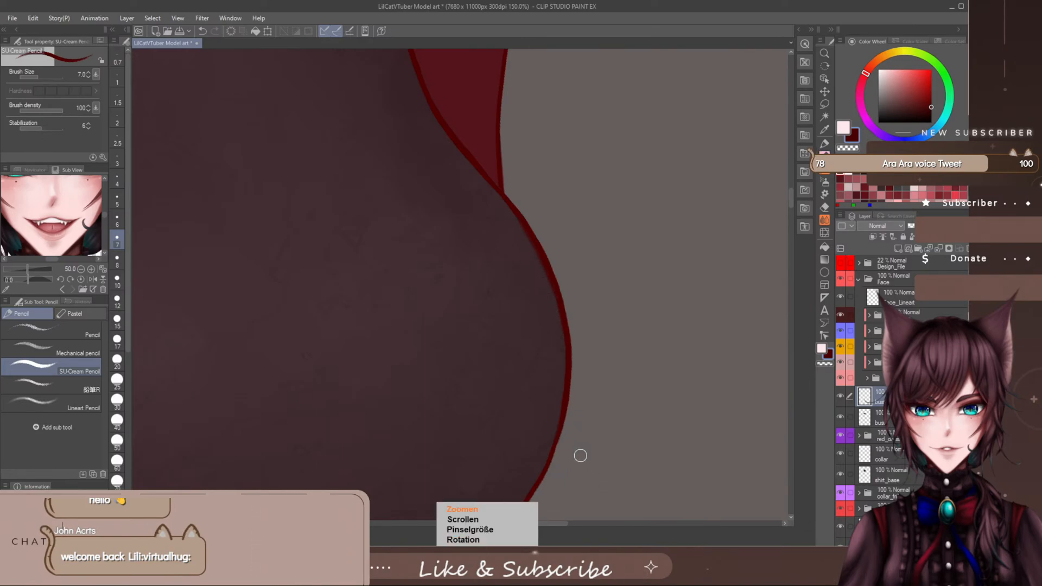
scroll(580, 455, down, 6)
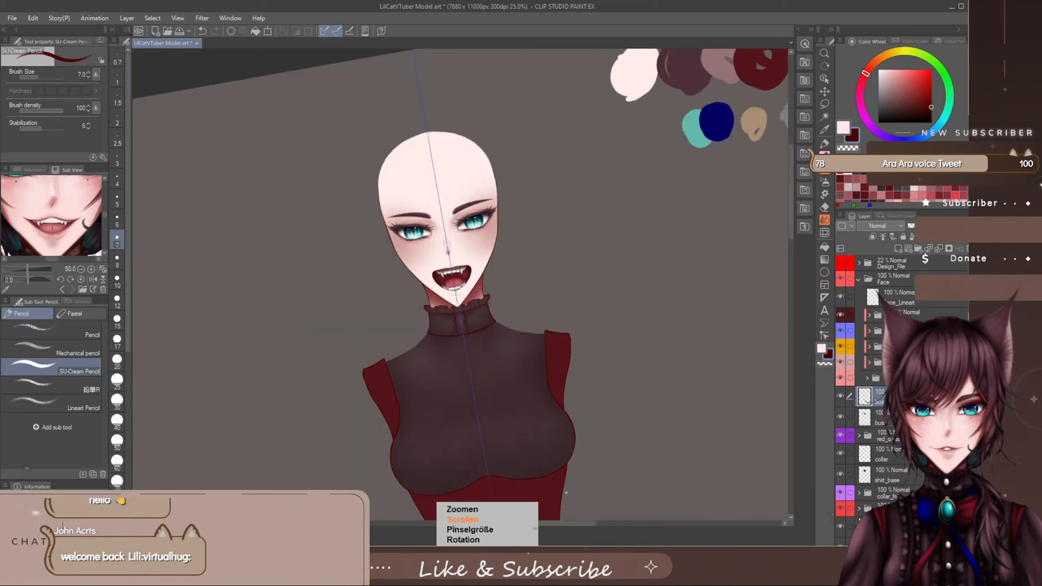
- Add a new layer above the bust outline with the Design_File reference shown, and return to the SU-Cream Pencil
key(asciicircum)
key(asciicircum)
key(asciicircum)
key(minus)
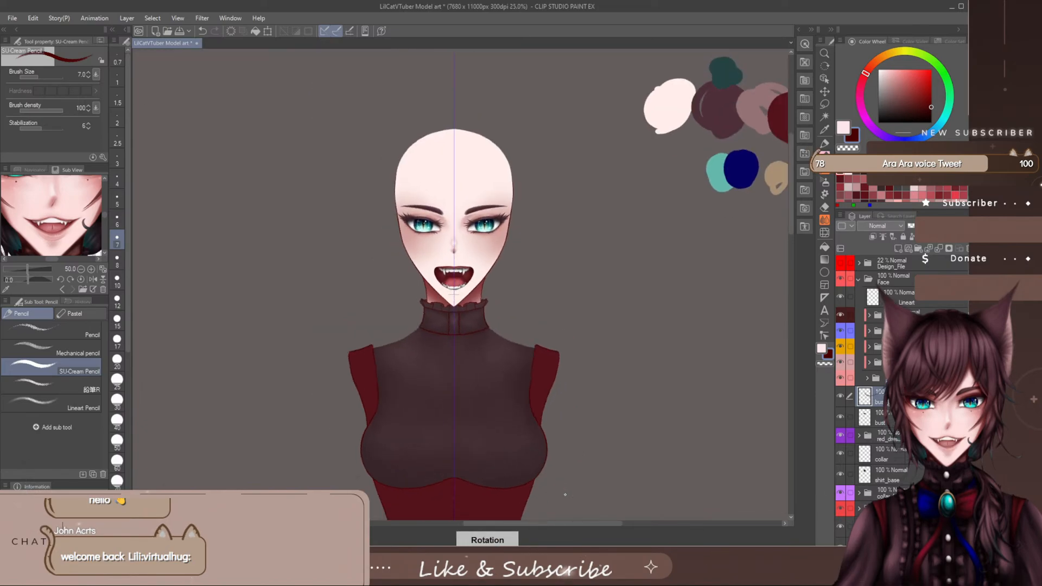
key(b)
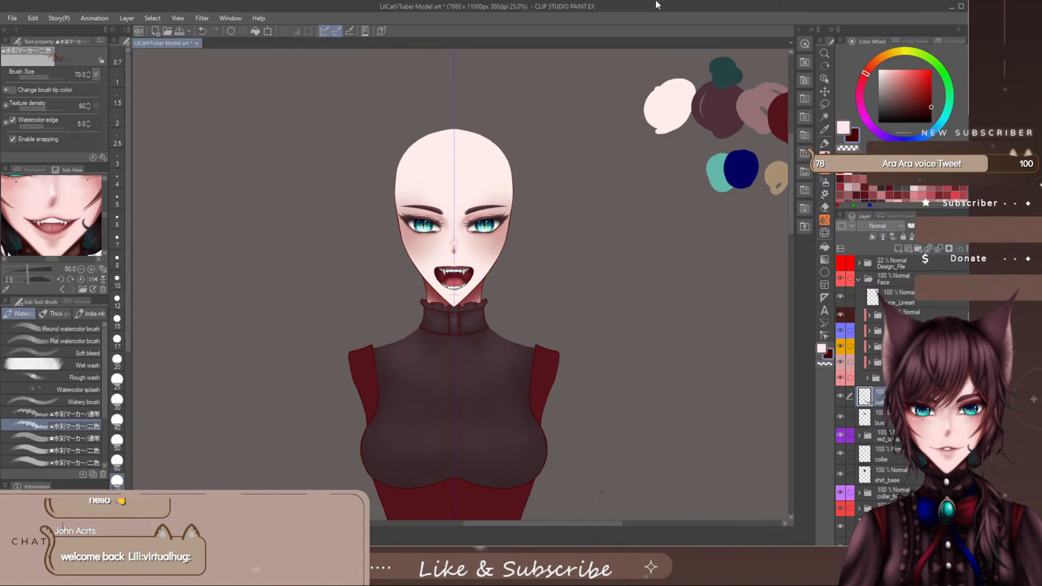
click(897, 249)
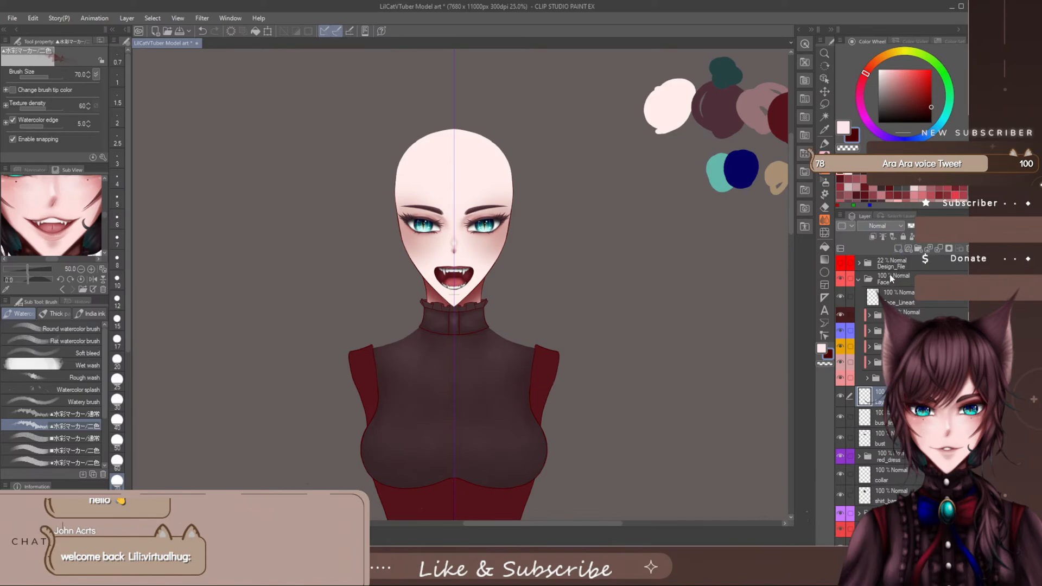
click(843, 264)
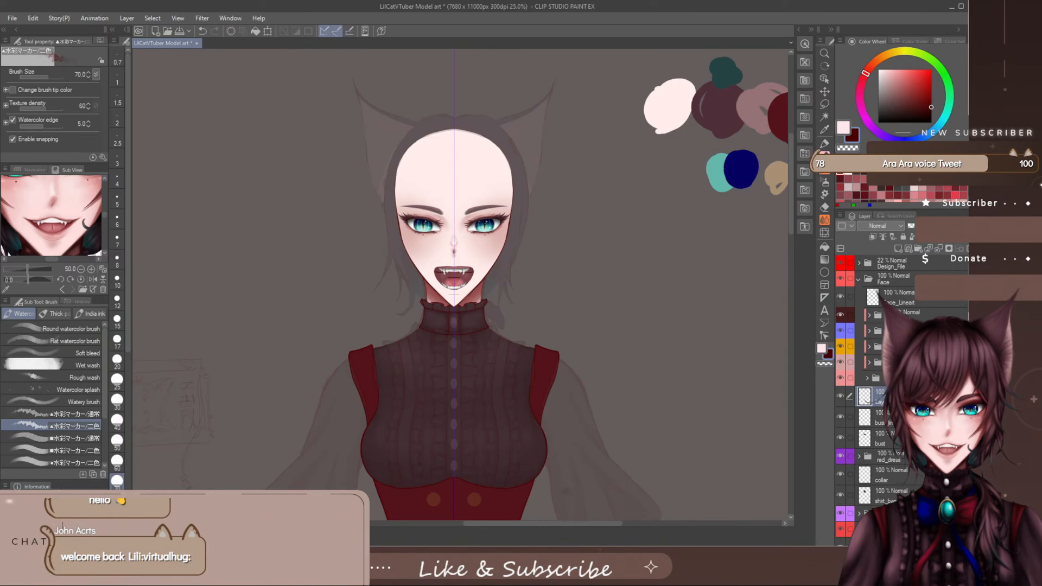
scroll(465, 365, up, 5)
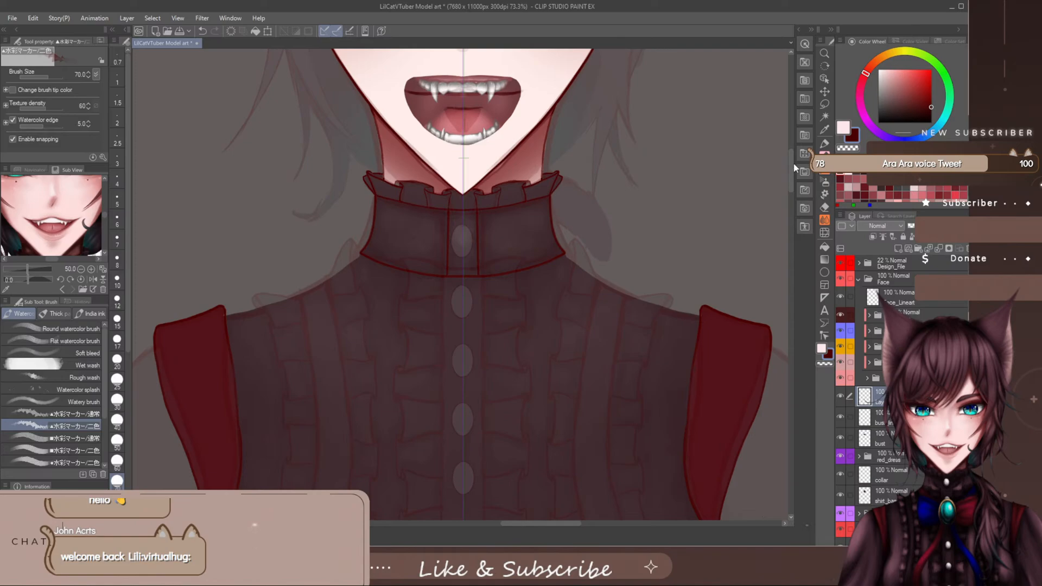
drag(793, 164, 792, 182)
click(825, 158)
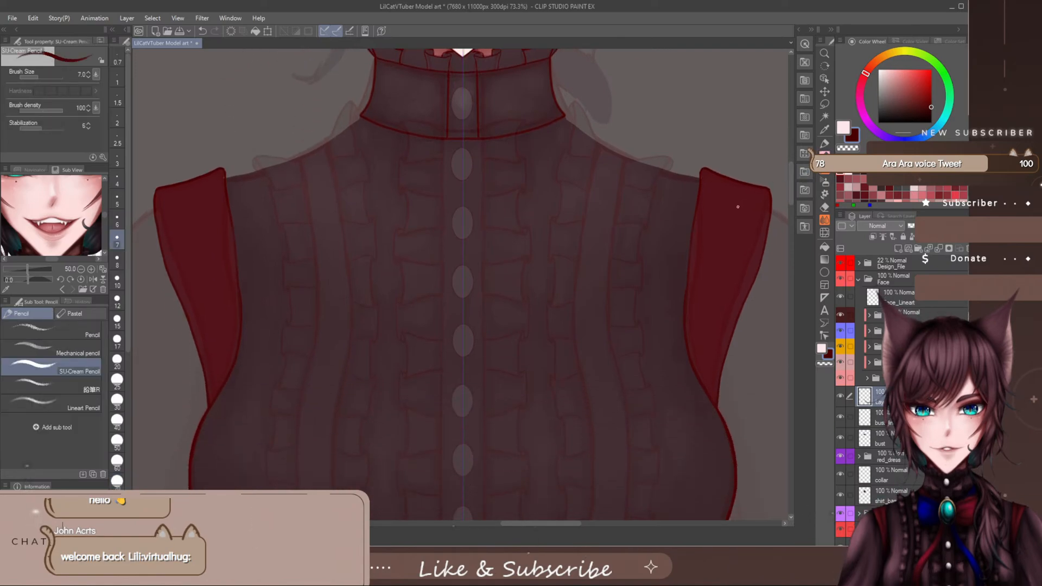
- Examine the reference's ruffle columns and button placket on the shirt, both across the full figure and up close
scroll(737, 207, down, 3)
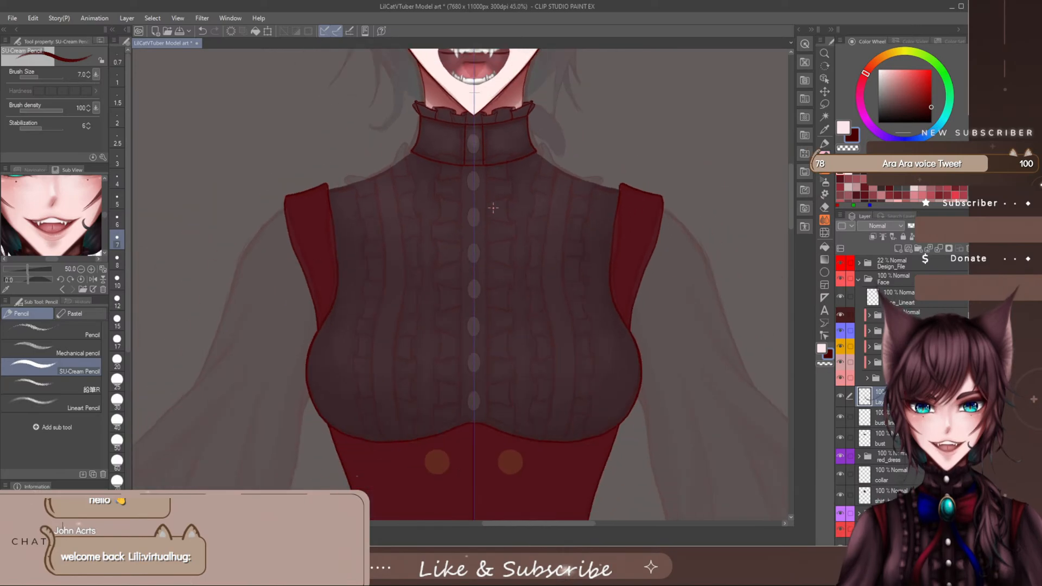
drag(791, 196, 739, 189)
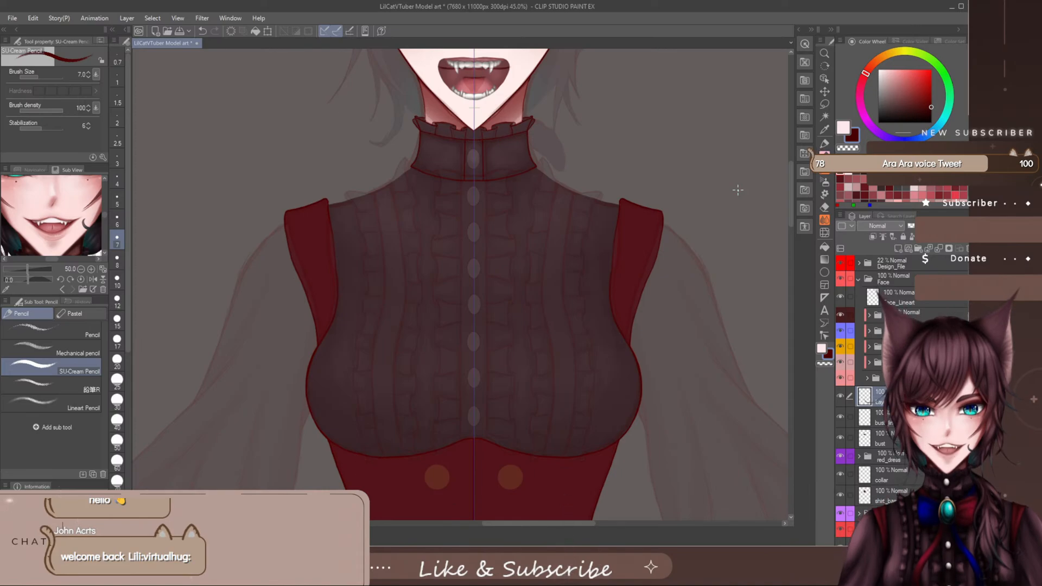
scroll(619, 237, down, 8)
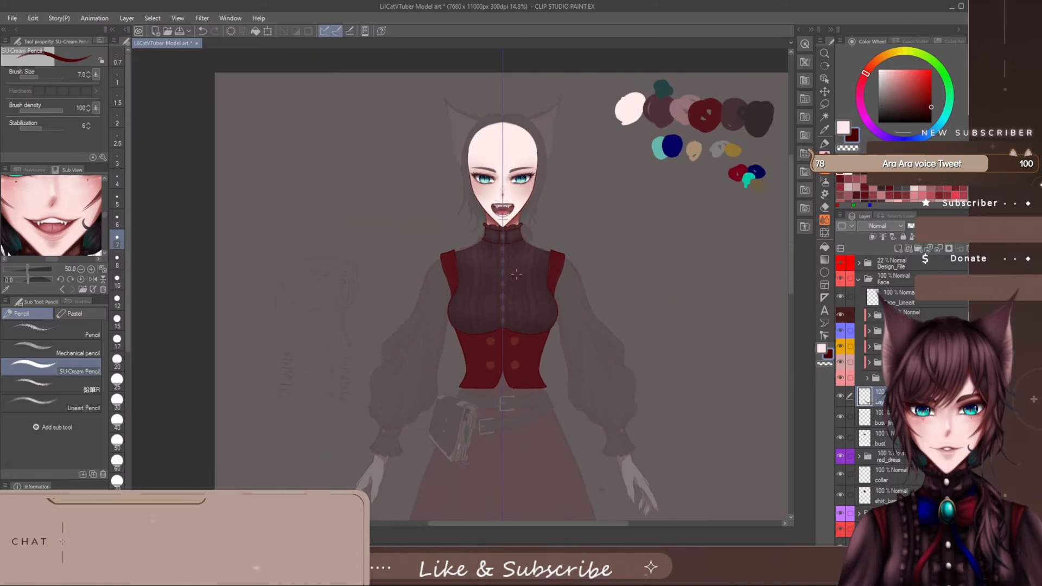
scroll(516, 277, down, 3)
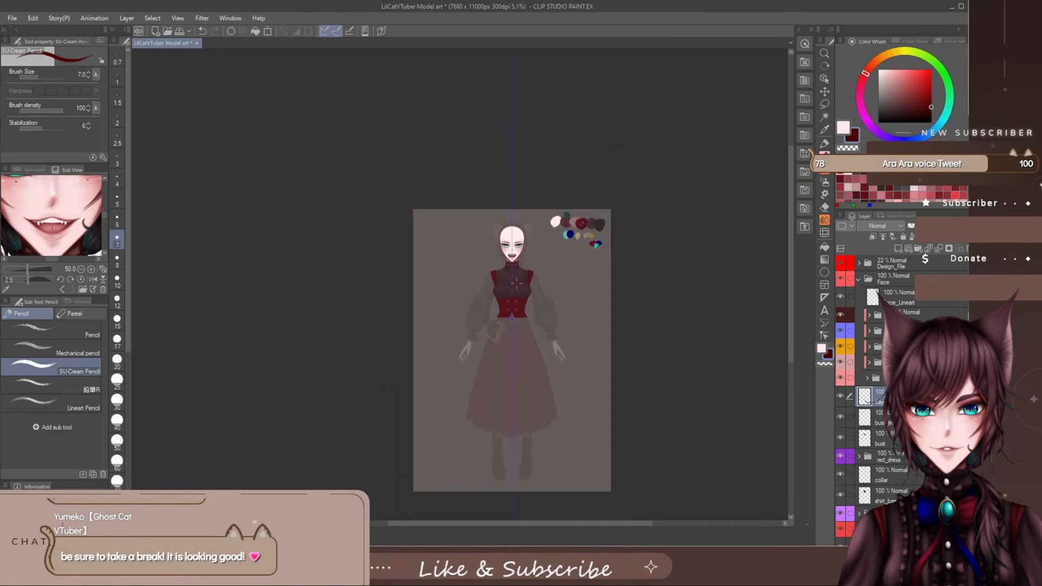
scroll(515, 283, up, 3)
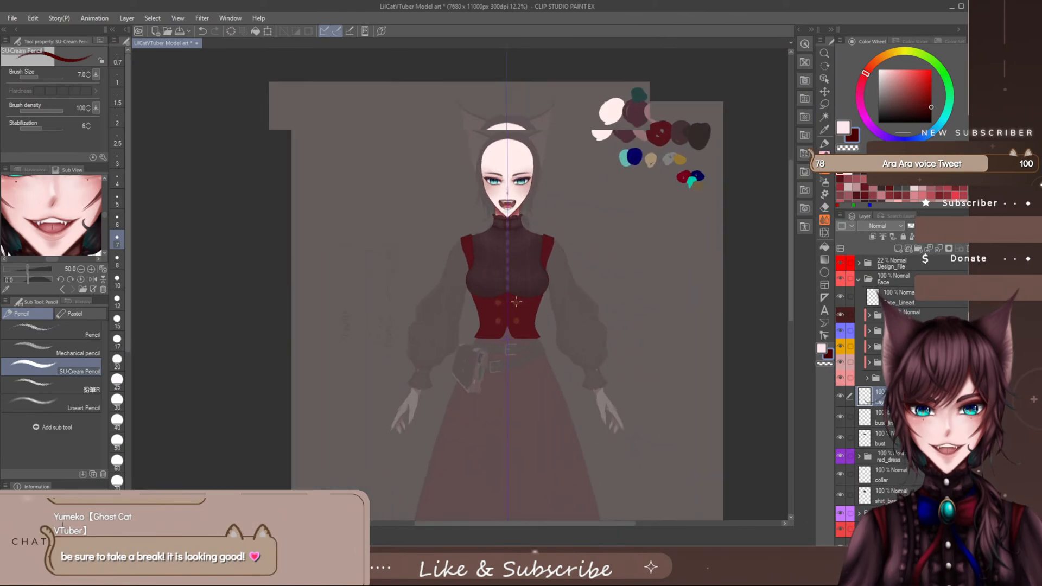
scroll(516, 301, up, 4)
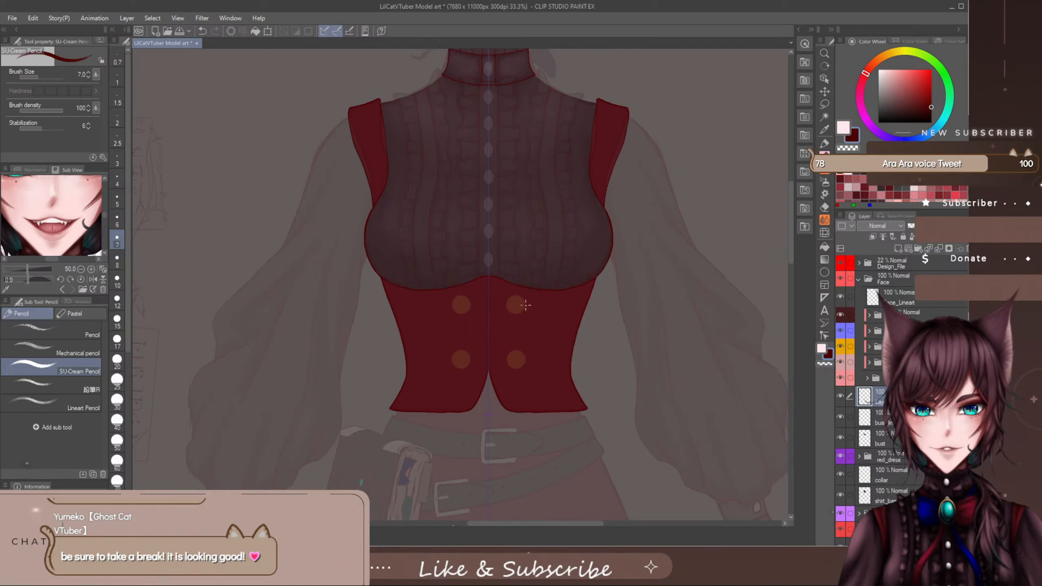
drag(791, 217, 789, 197)
scroll(520, 271, up, 3)
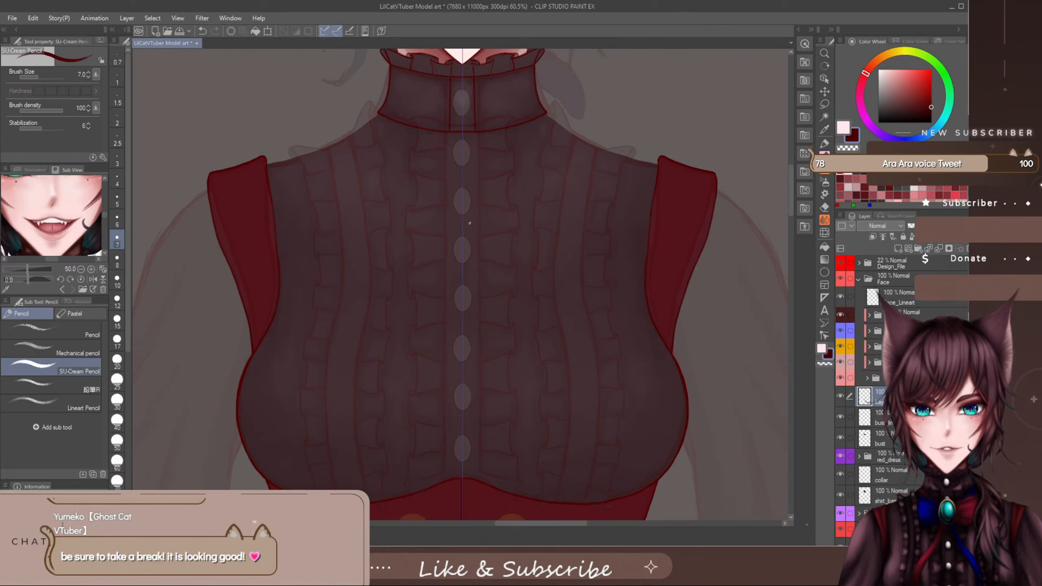
scroll(440, 223, up, 1)
scroll(447, 193, up, 2)
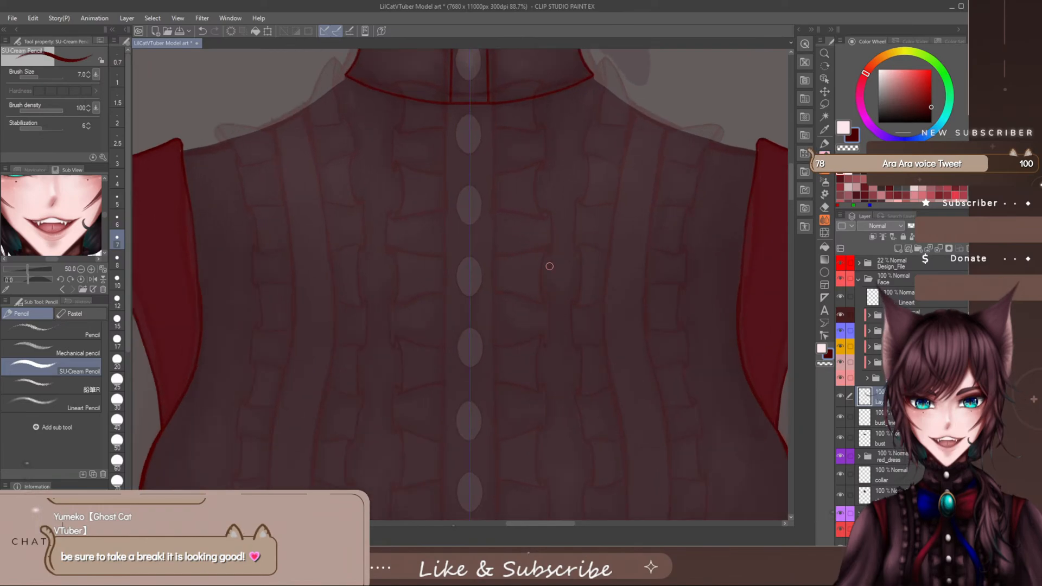
- Try a mirrored zigzag test stroke over the inner ruffles beside the button placket and undo it
drag(529, 252, 532, 312)
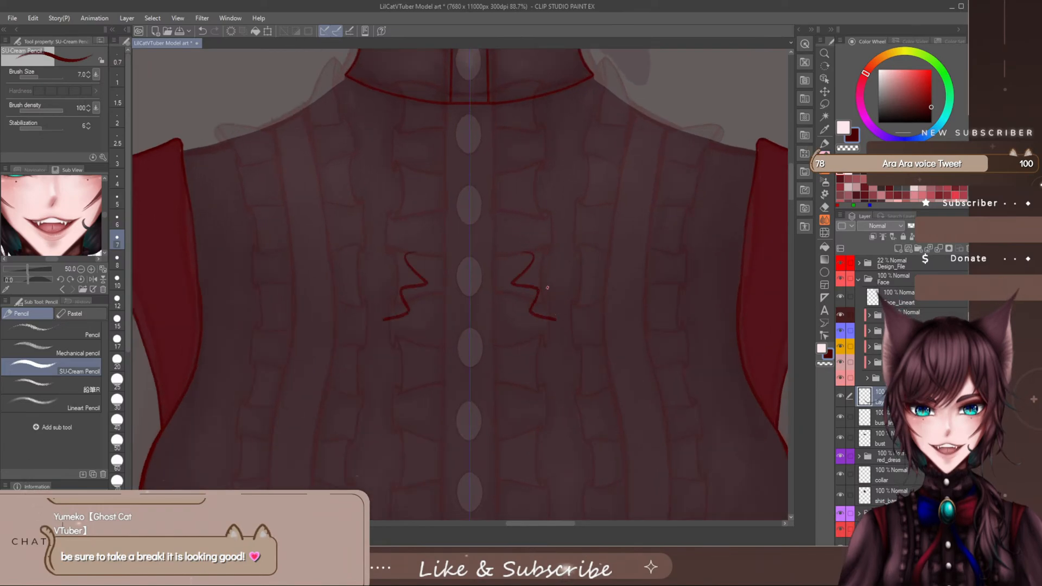
key(ctrl+z)
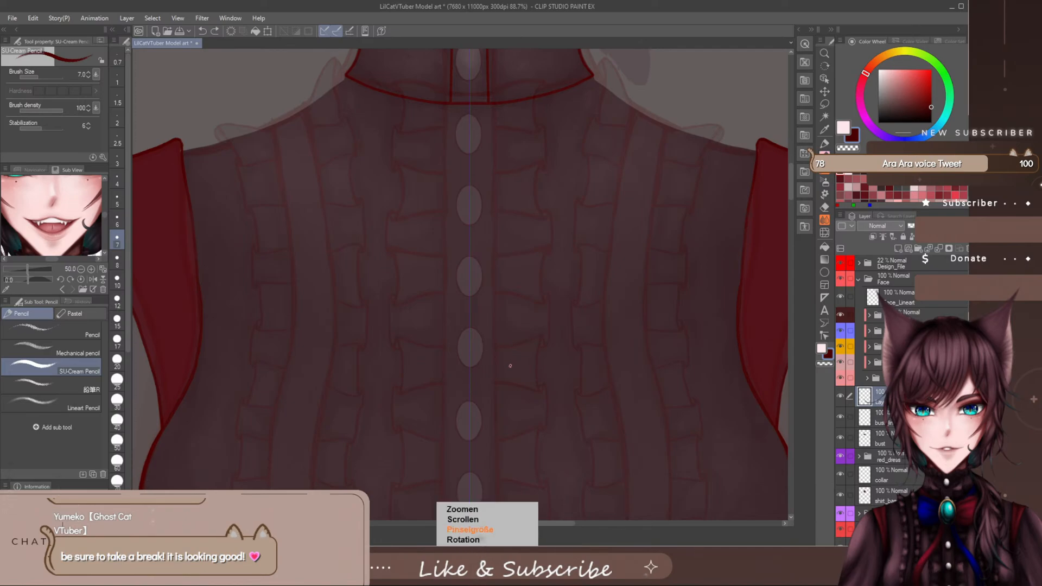
- Turn the canvas sideways so the button placket lies horizontal, with the ruffles at the shirt's lower hem in view
key(^)
key(^)
key(^)
key(^)
key(^)
key(^)
key(^)
key(^)
key(^)
key(^)
key(^)
key(^)
key(^)
key(^)
key(^)
key(^)
key(^)
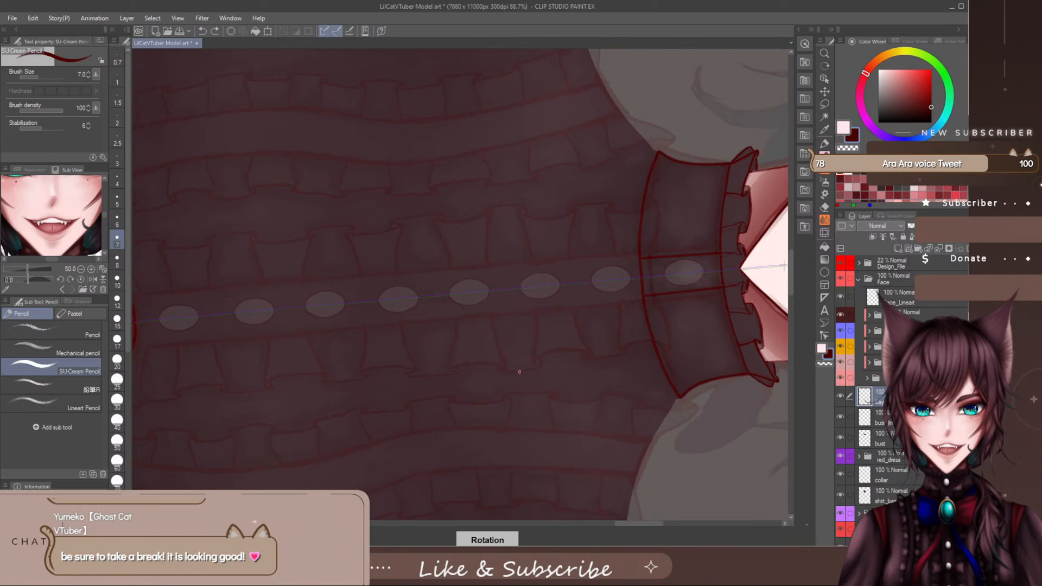
key(^)
drag(646, 524, 625, 517)
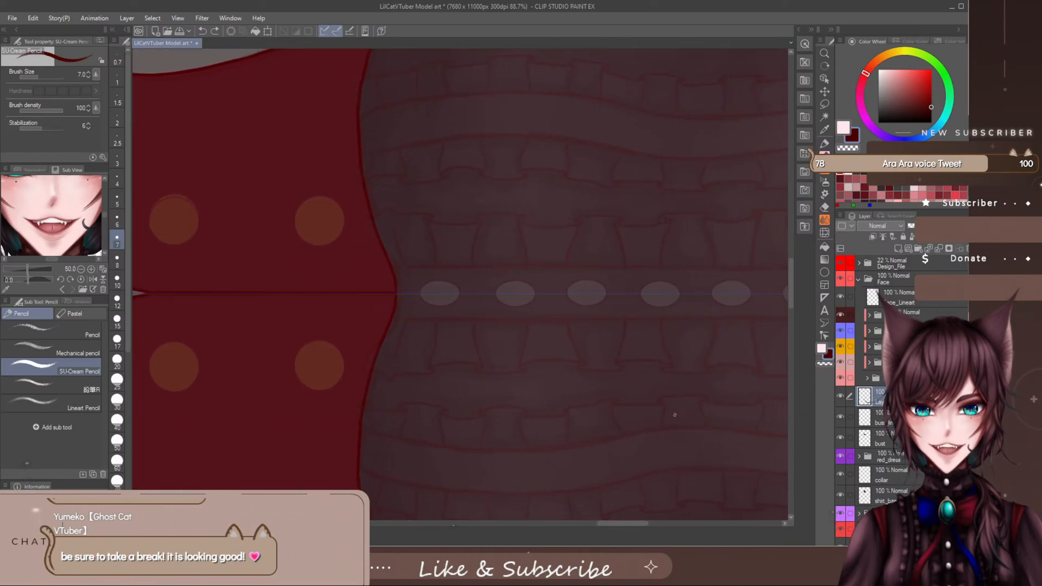
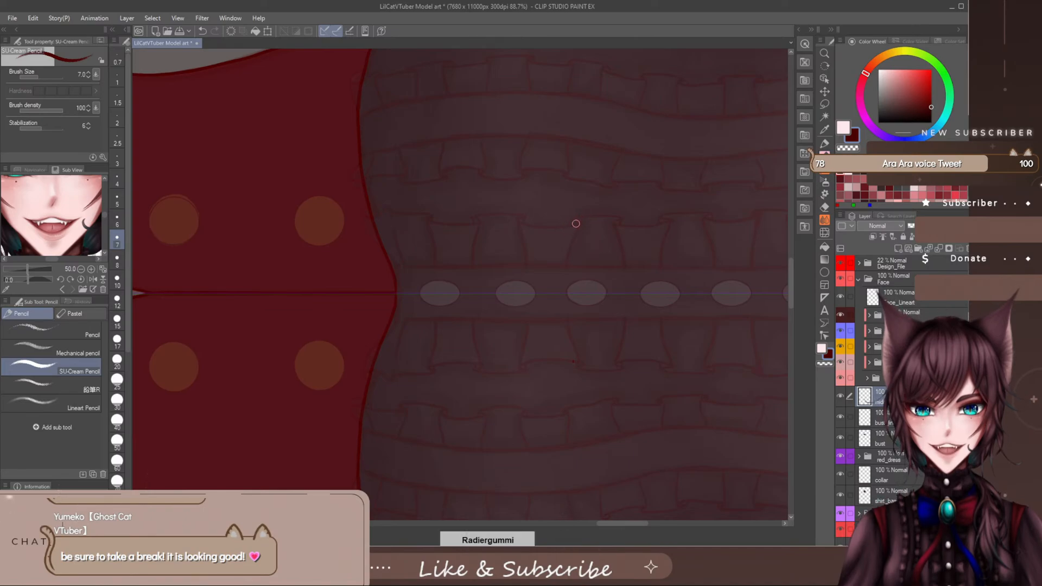
- Try mirrored outline strokes for the first ruffle fold at the shirt's lower hem and undo them
scroll(614, 524, right, 2)
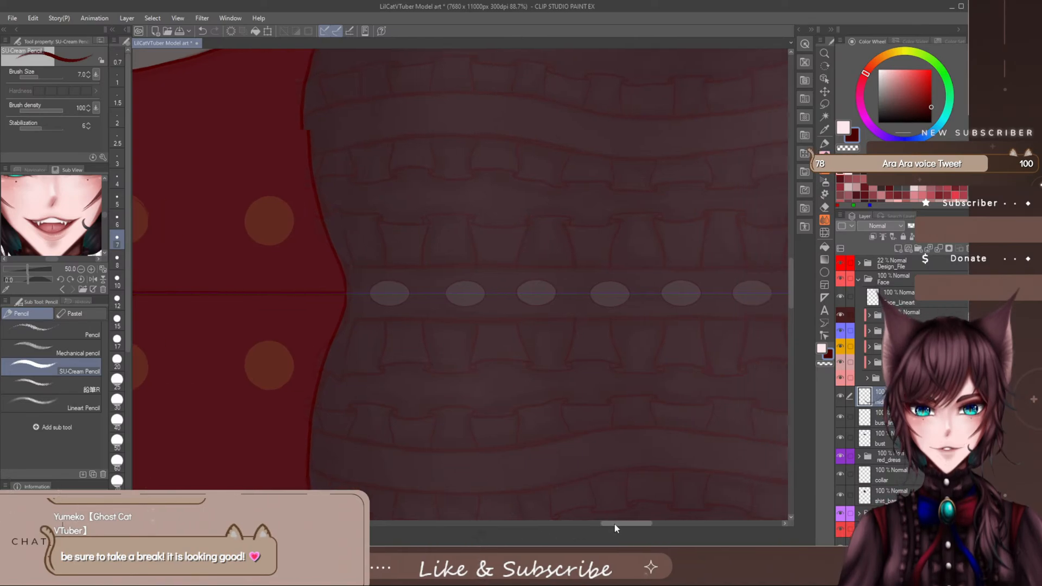
scroll(600, 524, left, 1)
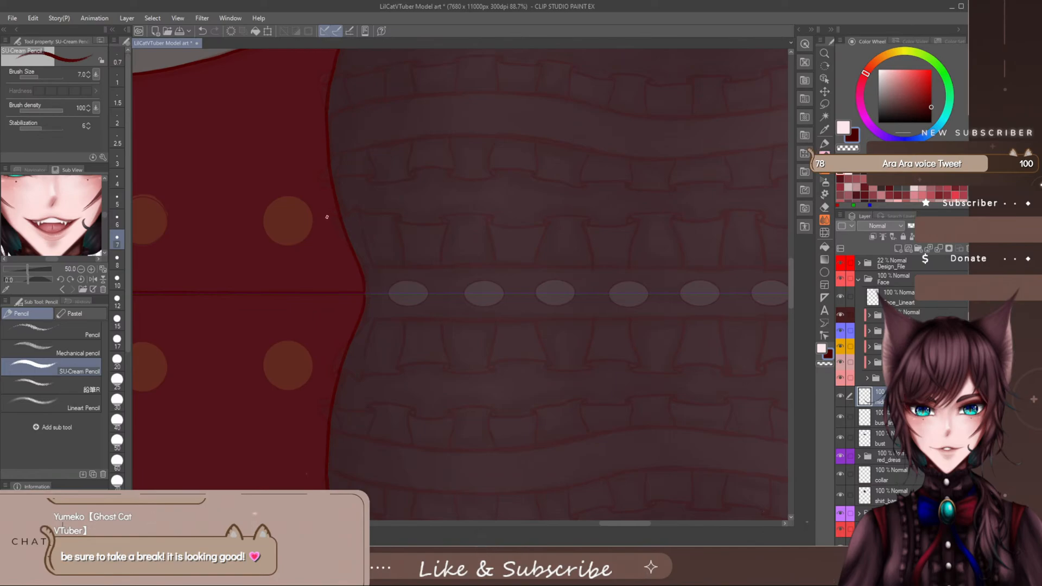
drag(326, 223, 361, 261)
drag(325, 215, 355, 210)
key(ctrl+z)
key(ctrl+z)
drag(326, 211, 371, 216)
key(ctrl+z)
key(ctrl+z)
- Set the pencil's brush size to 6 and draw the first mirrored ruffle fold at the hem beside the button placket
click(118, 220)
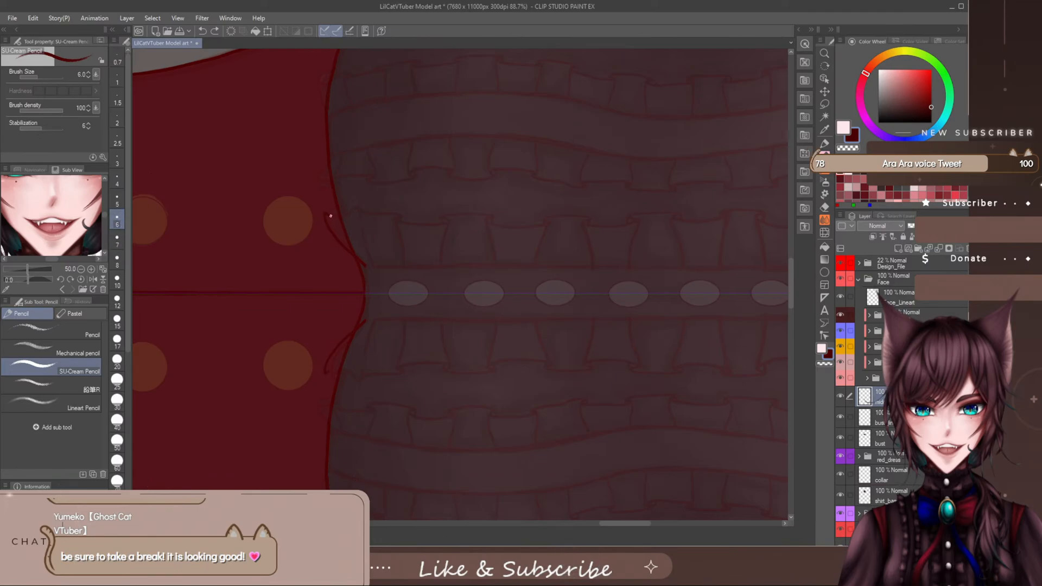
drag(325, 216, 363, 208)
key(ctrl+z)
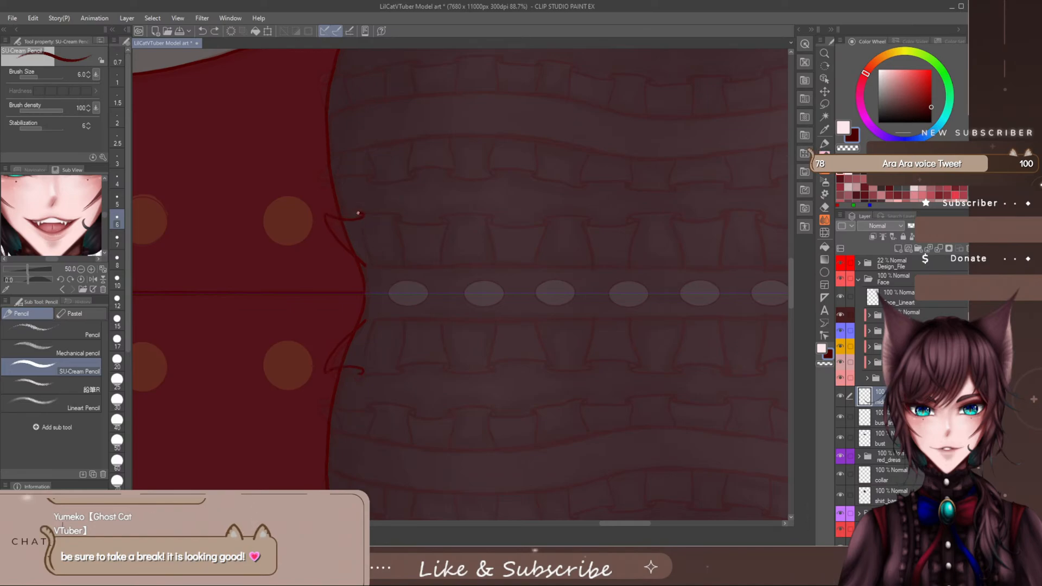
mouse_move(354, 218)
mouse_down()
mouse_move(364, 213)
mouse_move(377, 260)
mouse_up()
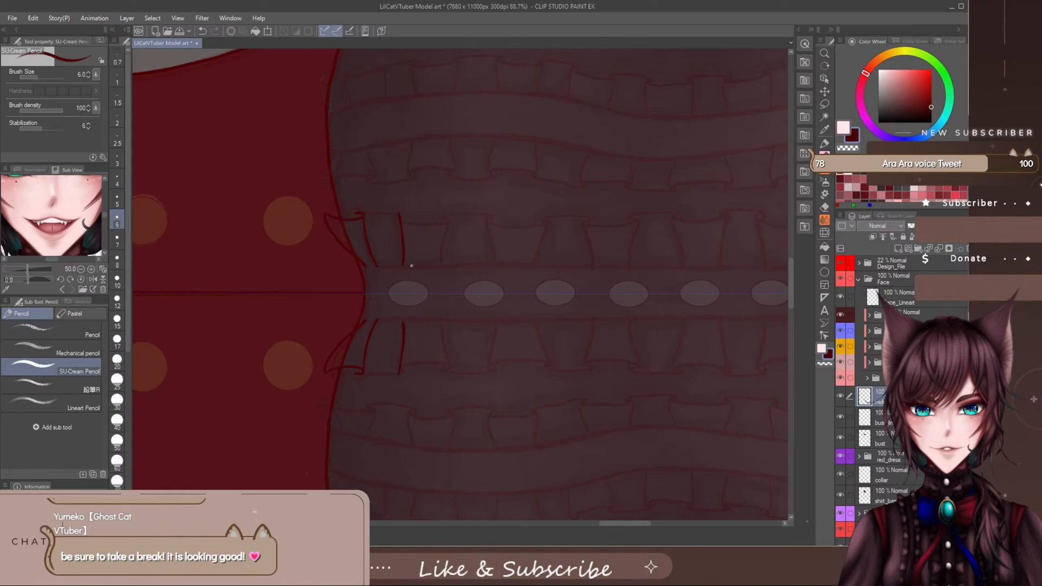
- Redraw the near side of the second ruffle fold and complete its mirrored outline down to the button placket
key(ctrl+z)
mouse_move(406, 215)
mouse_down()
mouse_move(452, 216)
mouse_move(400, 227)
mouse_move(406, 266)
mouse_up()
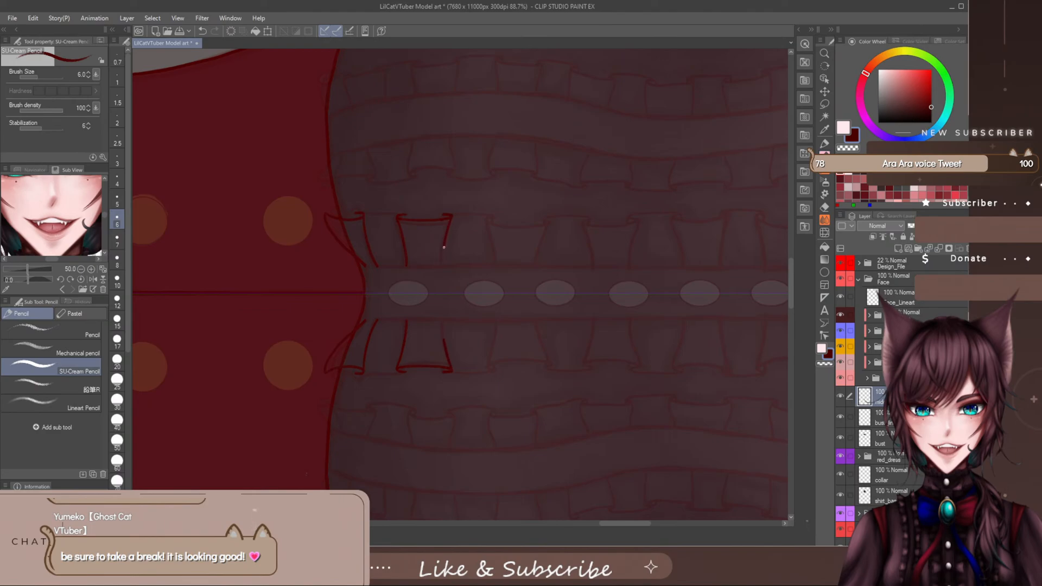
drag(444, 247, 443, 265)
- Draw the third mirrored ruffle fold along the placket, redoing the curl at its first outer corner
drag(610, 524, 615, 524)
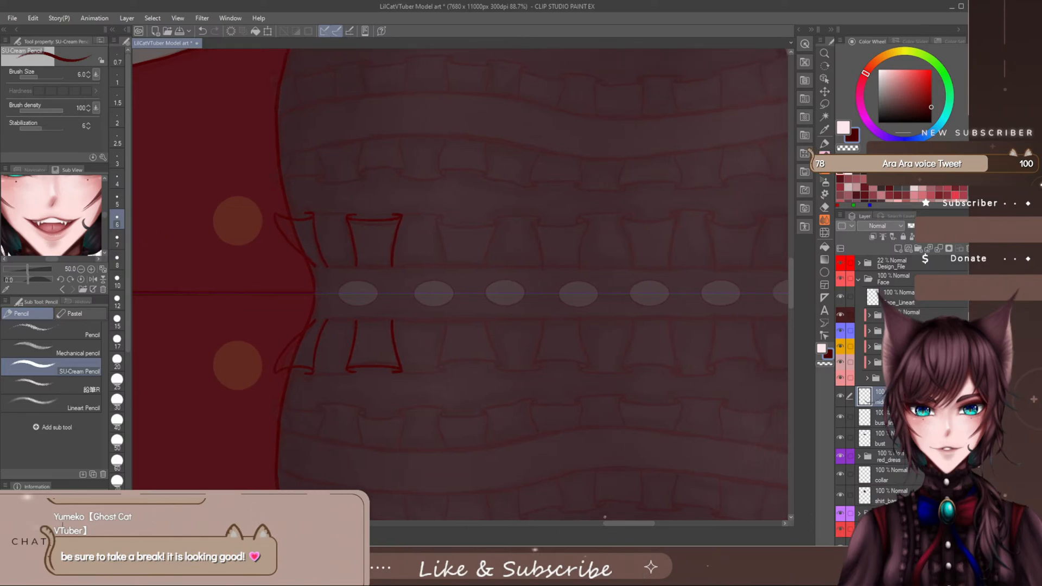
drag(611, 523, 616, 525)
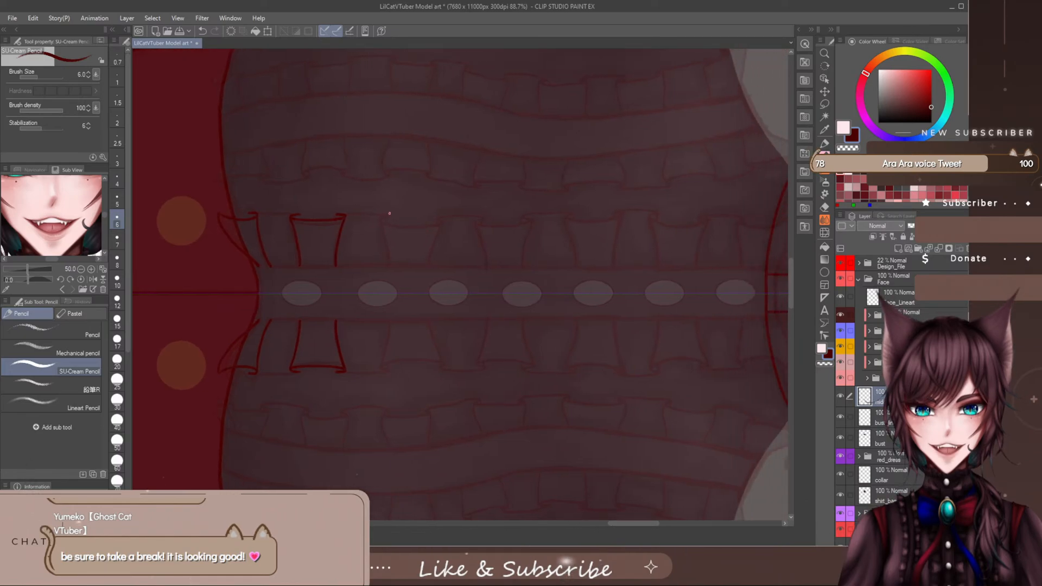
drag(389, 214, 389, 222)
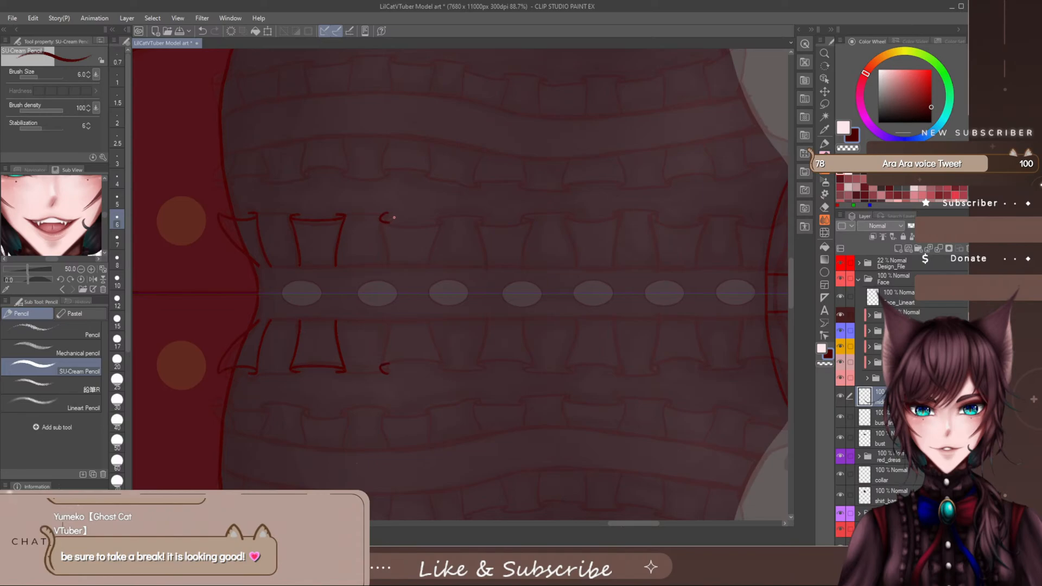
key(ctrl+z)
mouse_move(383, 219)
mouse_down()
mouse_move(441, 220)
mouse_move(384, 230)
mouse_move(391, 258)
mouse_up()
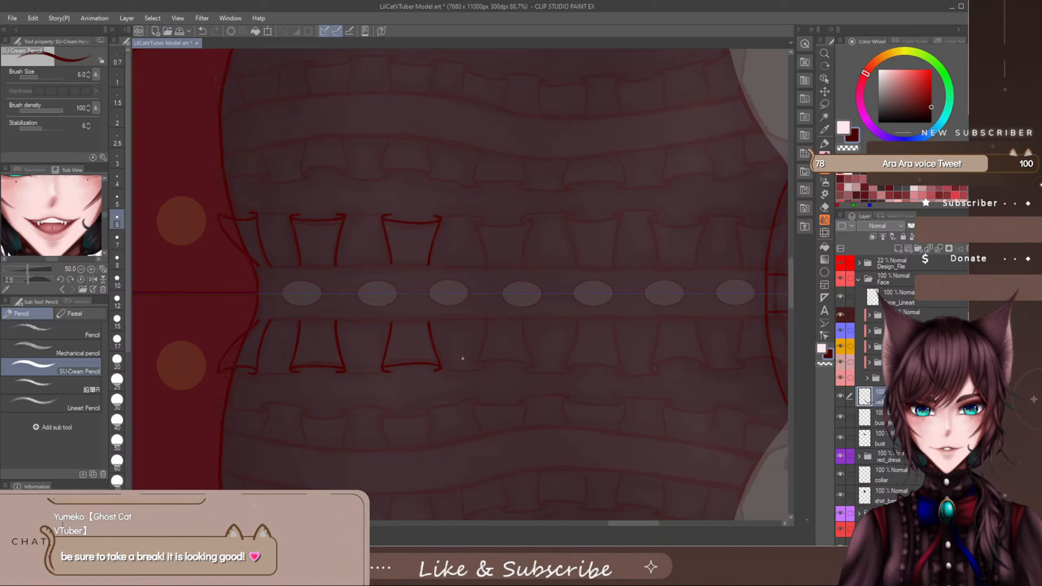
- Clean up the outer corners of the third ruffle fold with the eraser and redraw its edge in pencil
key(e)
key(p)
key(e)
drag(423, 215, 437, 215)
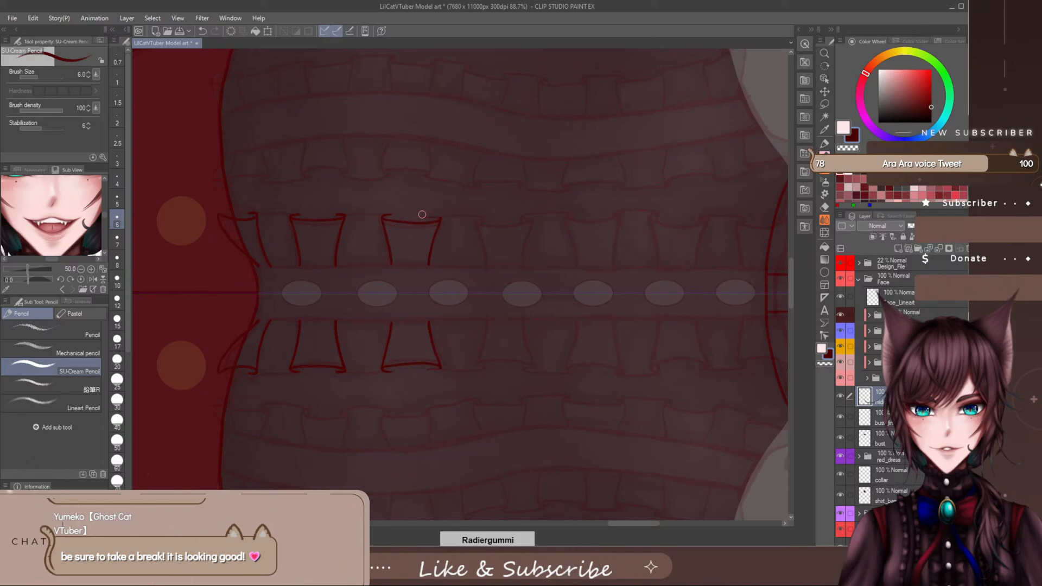
key(p)
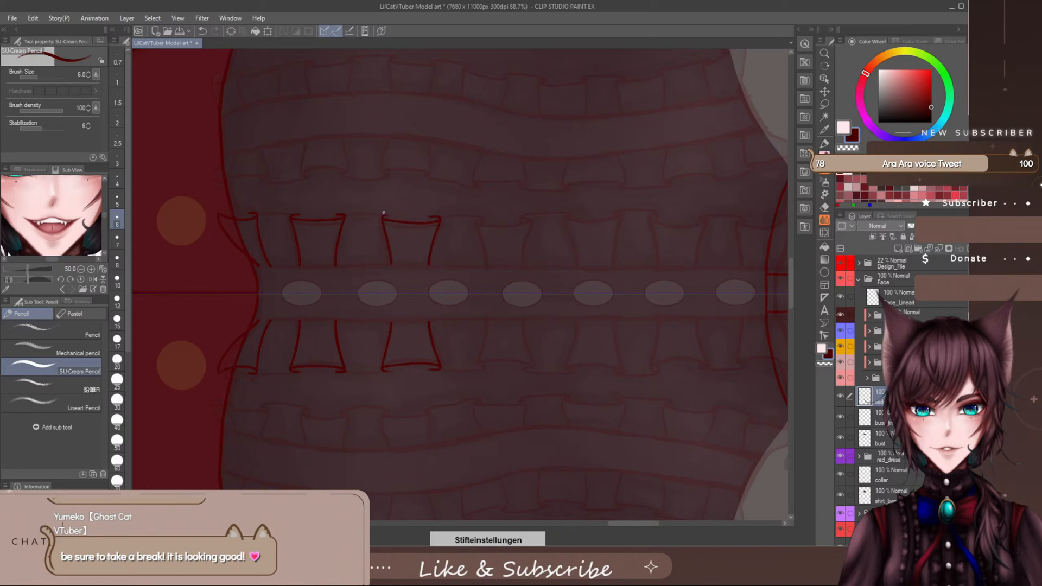
drag(383, 217, 397, 216)
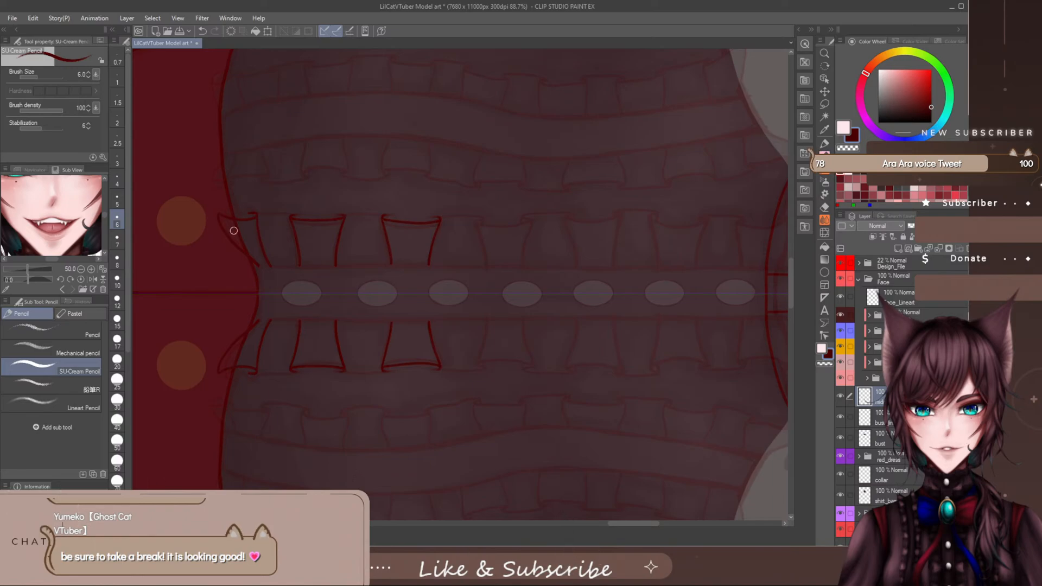
- Erase stray marks along the outer edge of the first ruffle fold at the hem and touch up its line
key(e)
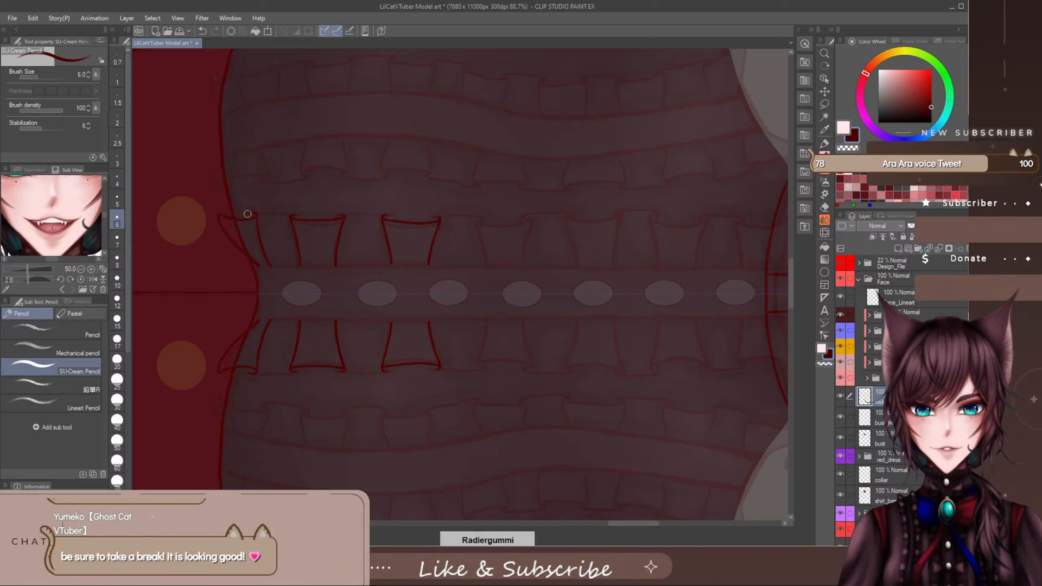
drag(248, 214, 251, 205)
key(p)
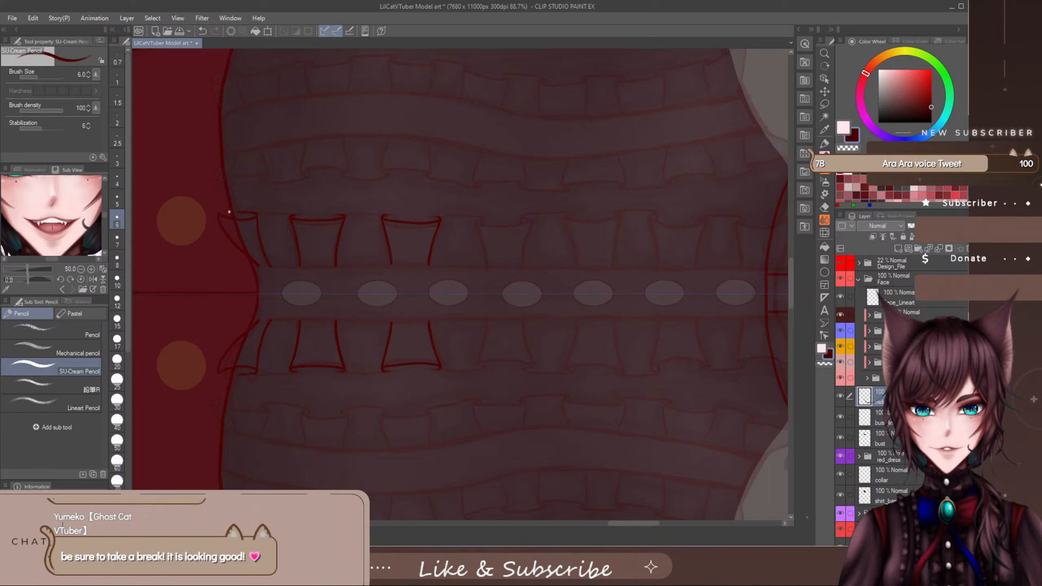
key(e)
- Draw the fourth mirrored ruffle fold, with a curled outer edge and two sides running to the placket
drag(628, 524, 638, 531)
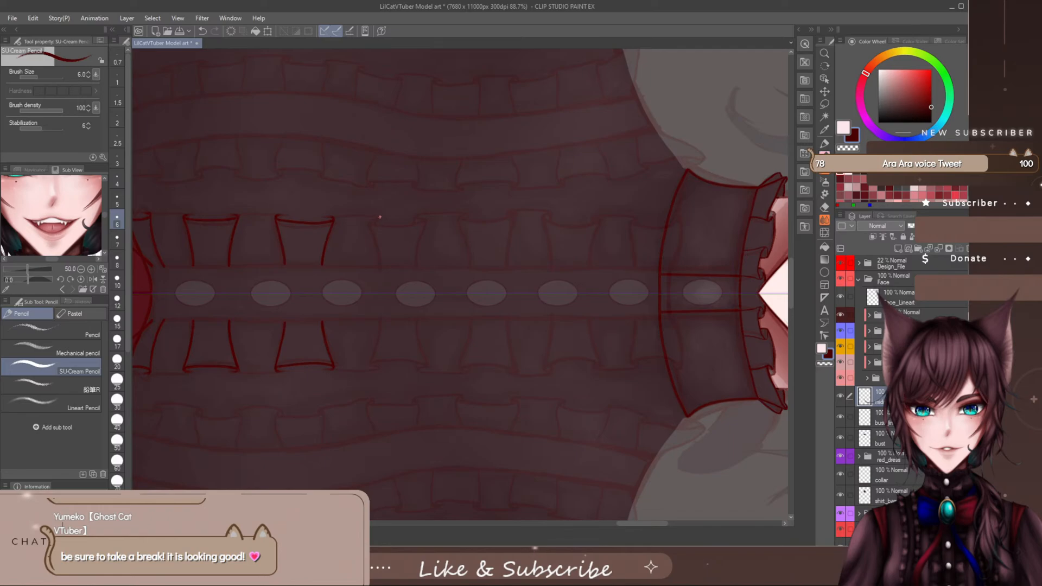
mouse_move(372, 221)
mouse_down()
mouse_move(421, 222)
mouse_move(411, 219)
mouse_up()
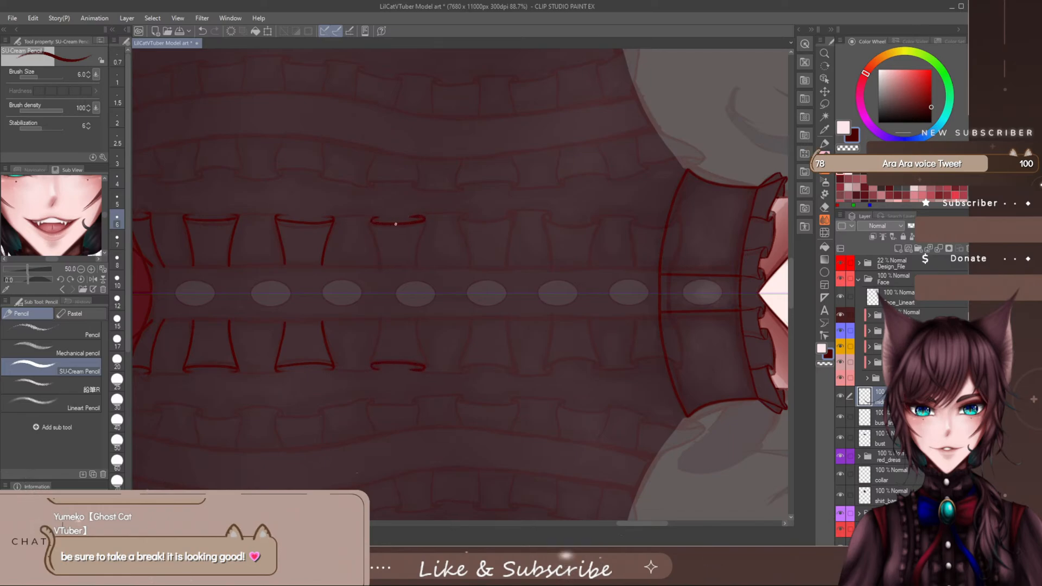
key(ctrl+z)
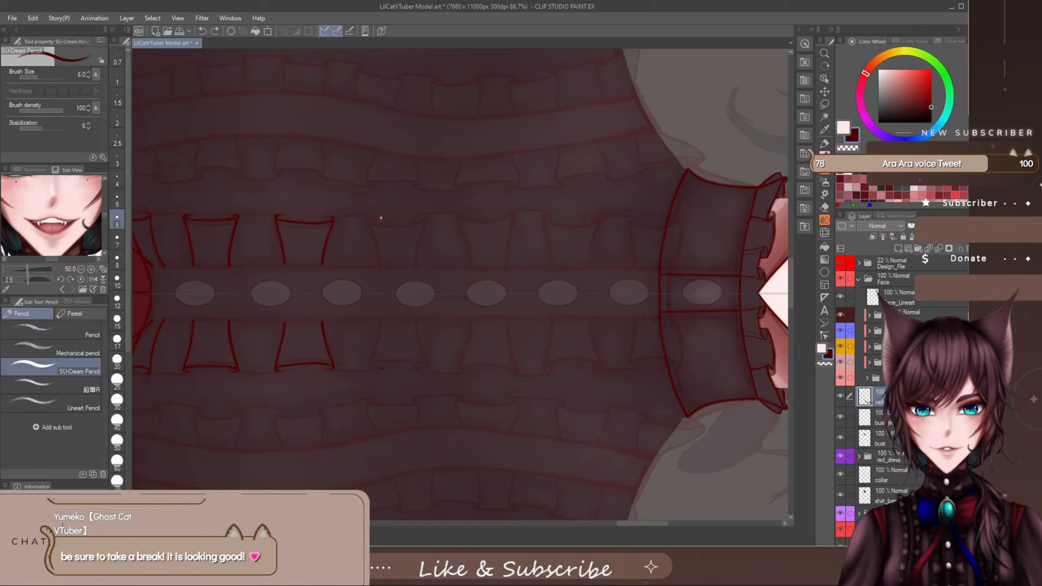
drag(371, 221, 428, 218)
drag(373, 222, 381, 266)
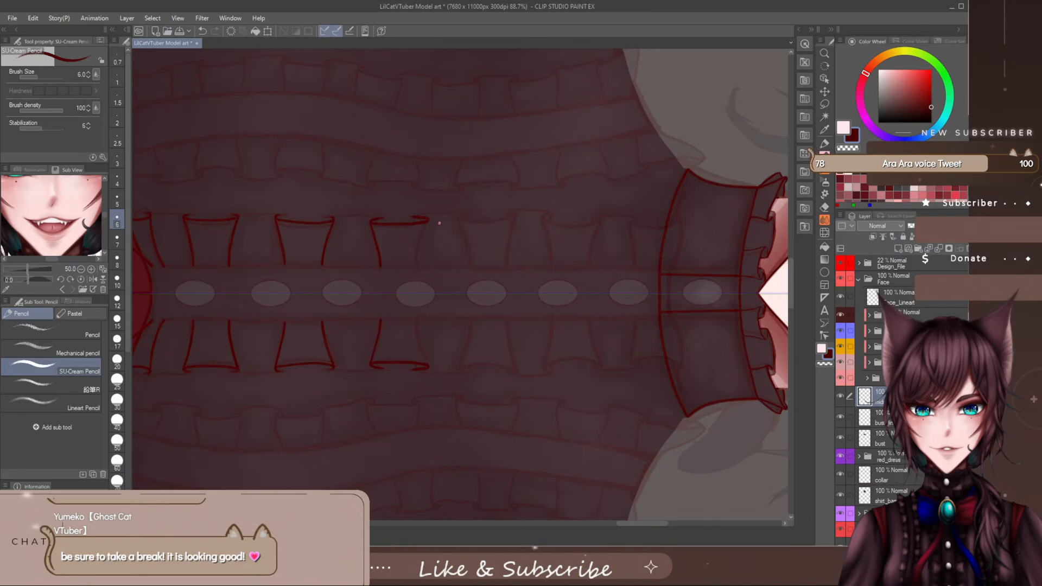
drag(428, 220, 418, 269)
- Refine the hem-side outer corner of the fourth ruffle fold, erasing excess line and redrawing the curl until it fits
key(e)
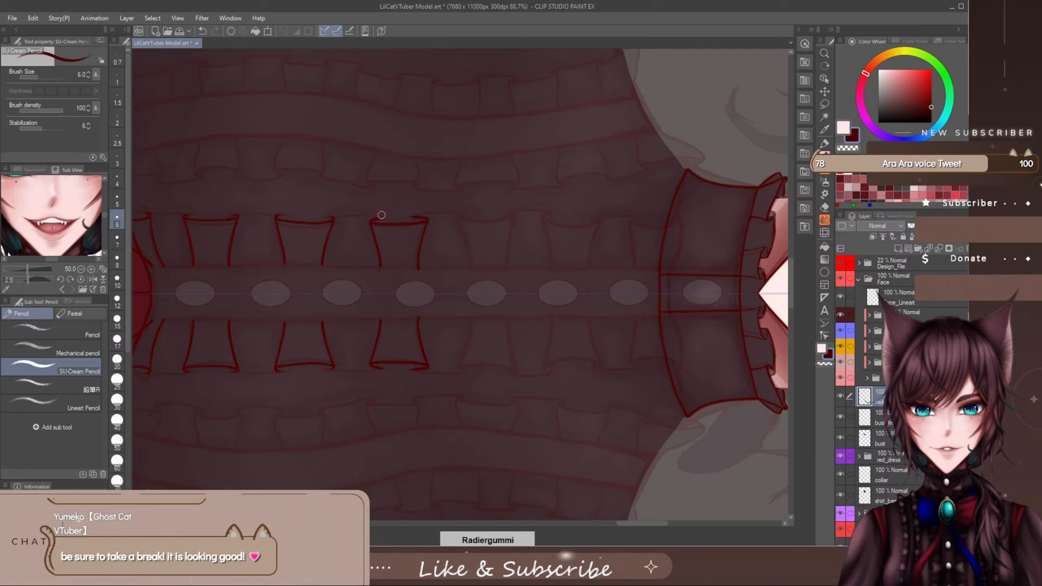
drag(383, 218, 374, 219)
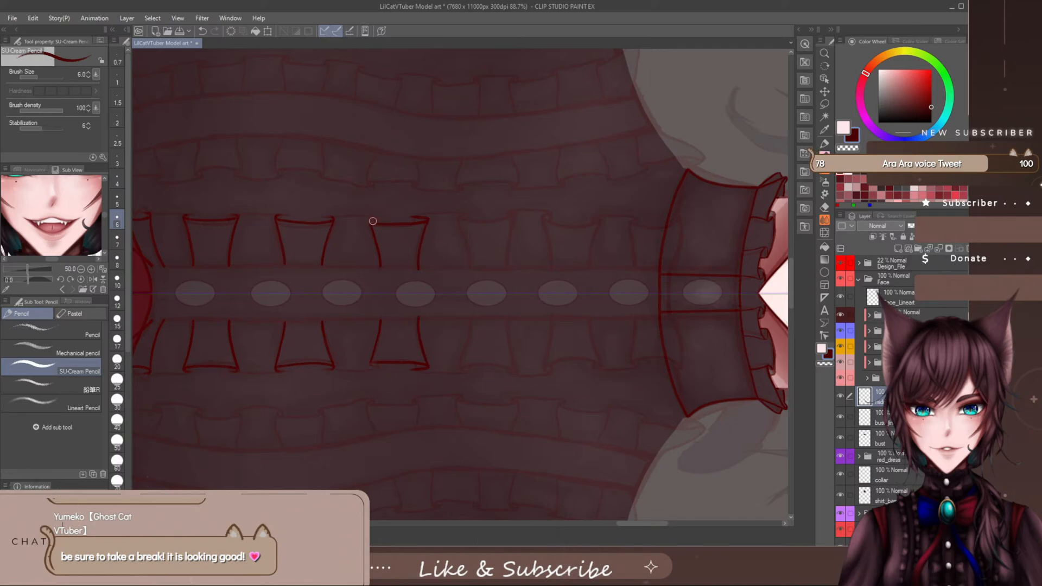
key(p)
key(ctrl+z)
key(e)
key(p)
key(e)
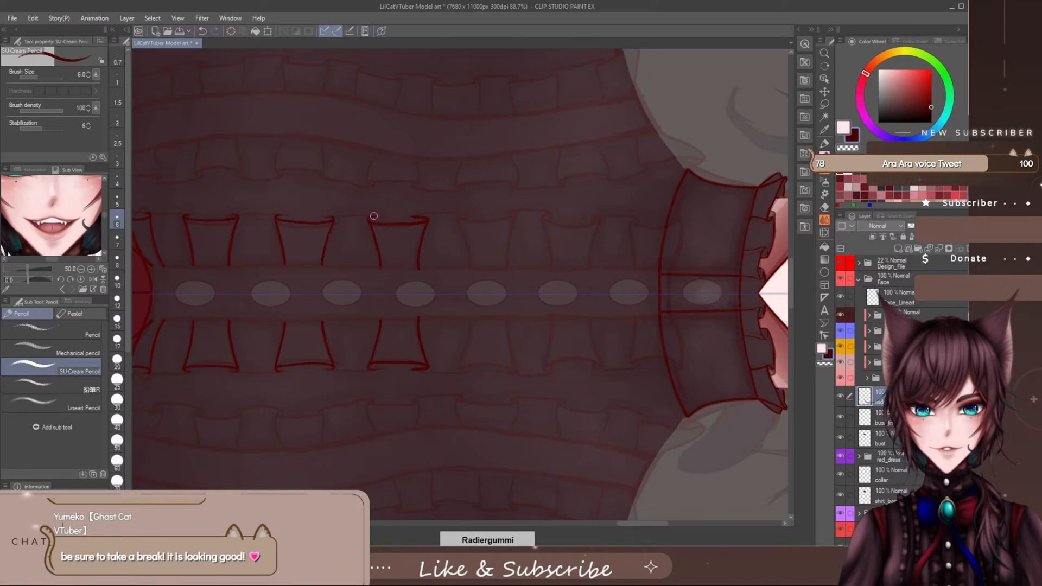
key(p)
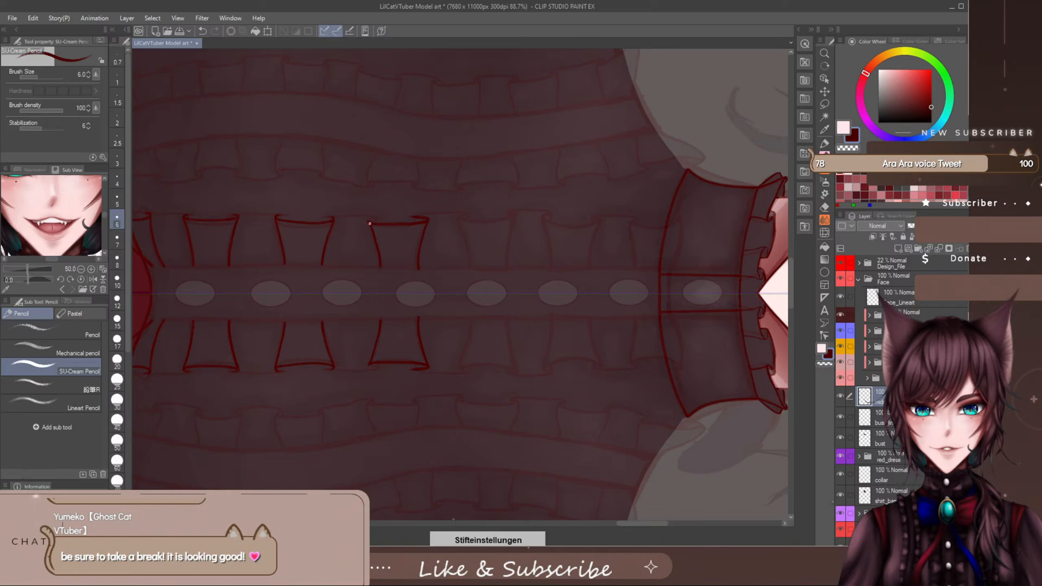
key(ctrl+z)
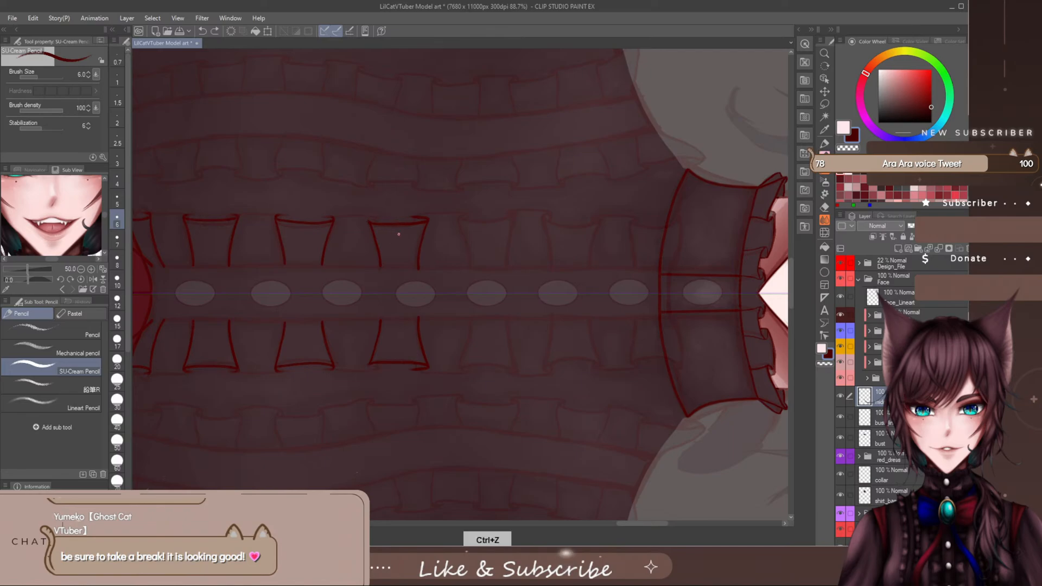
drag(373, 224, 403, 223)
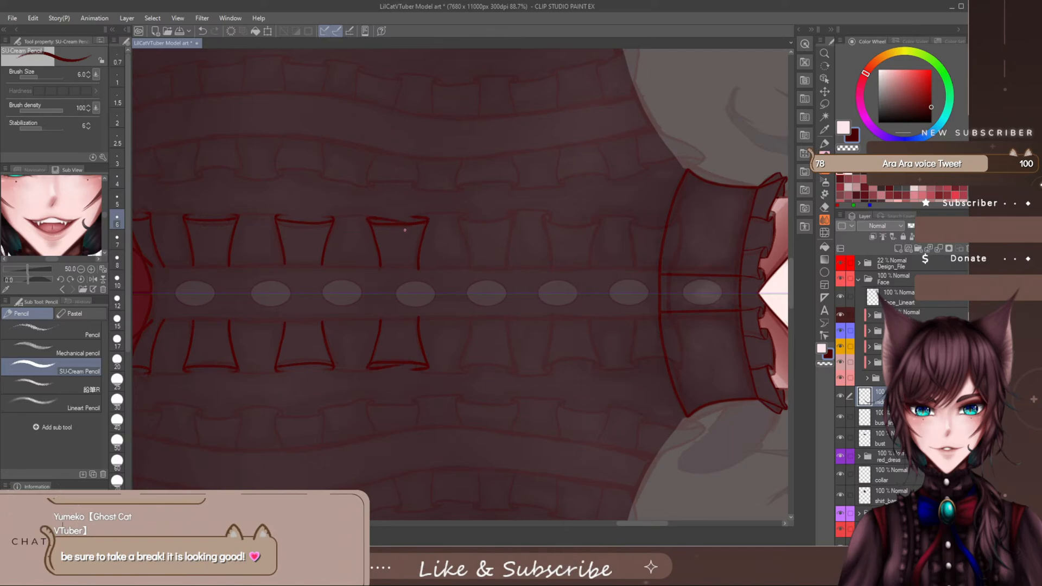
key(ctrl+z)
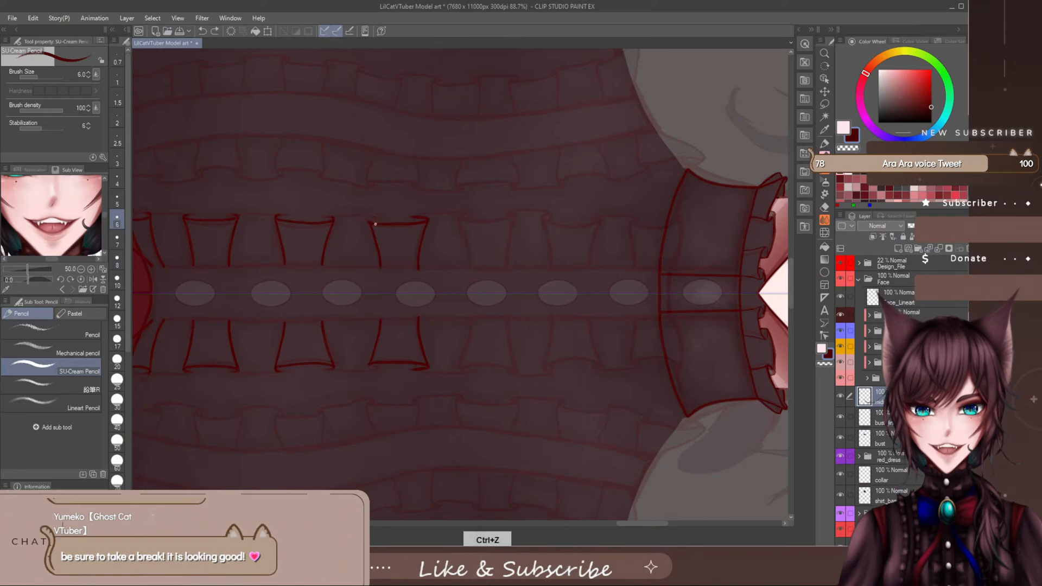
mouse_move(375, 223)
mouse_down()
mouse_move(414, 216)
mouse_move(369, 218)
mouse_up()
key(ctrl+z)
key(e)
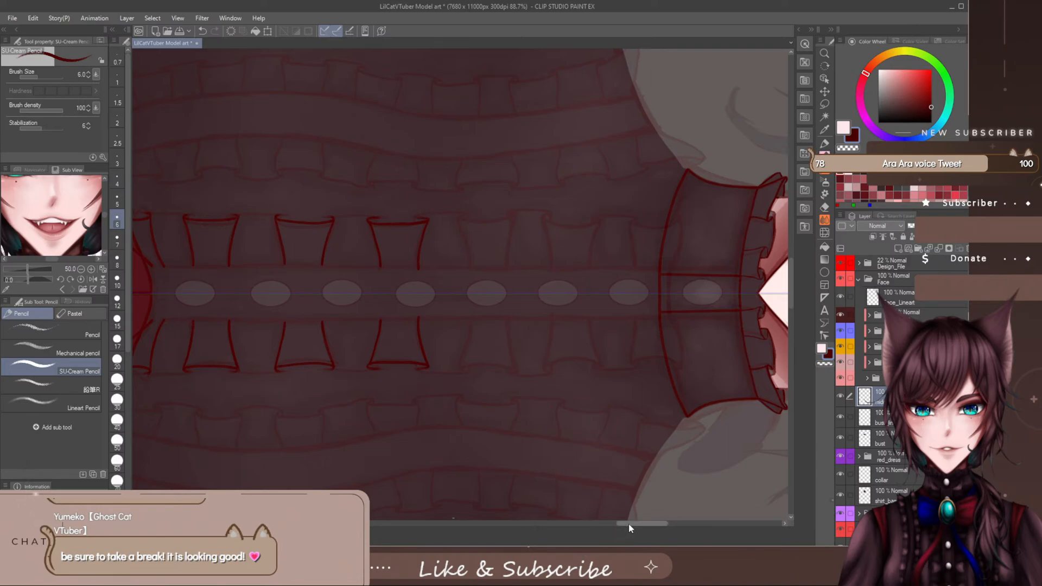
- Draw the fifth mirrored ruffle fold toward the collar, redoing its outer edge and its collar-side line
drag(630, 526, 638, 525)
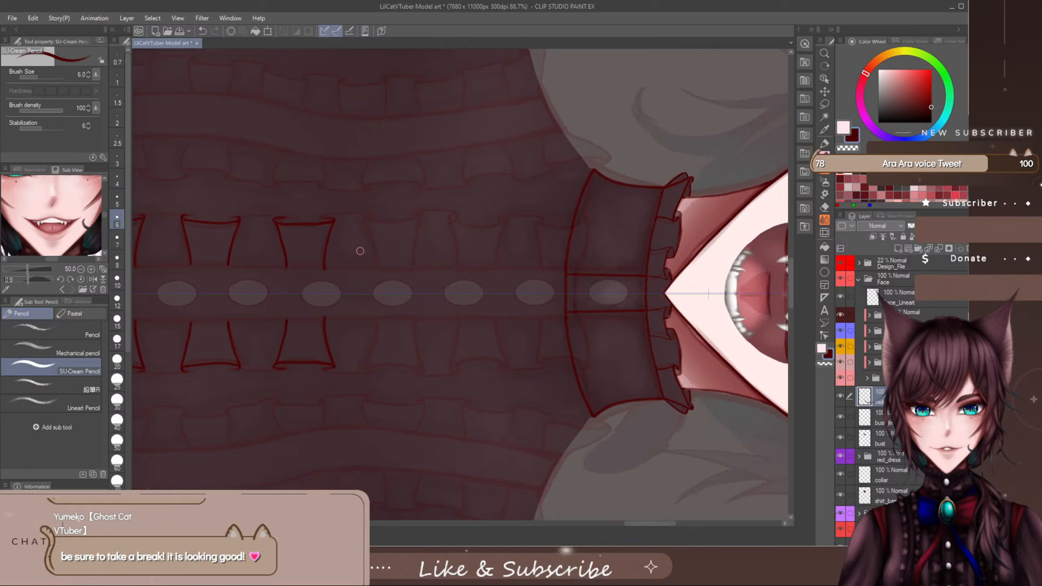
key(p)
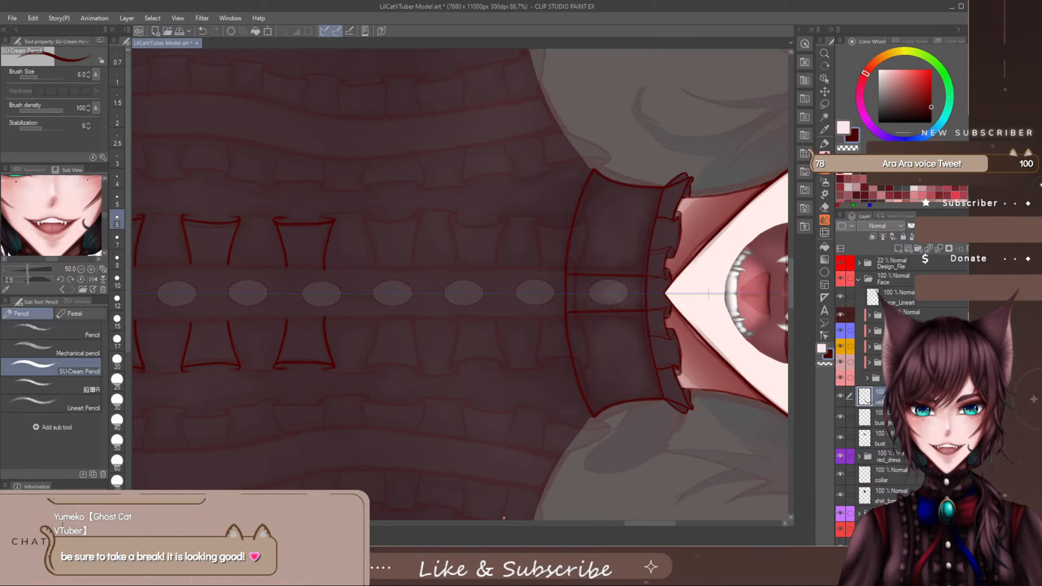
drag(655, 525, 656, 524)
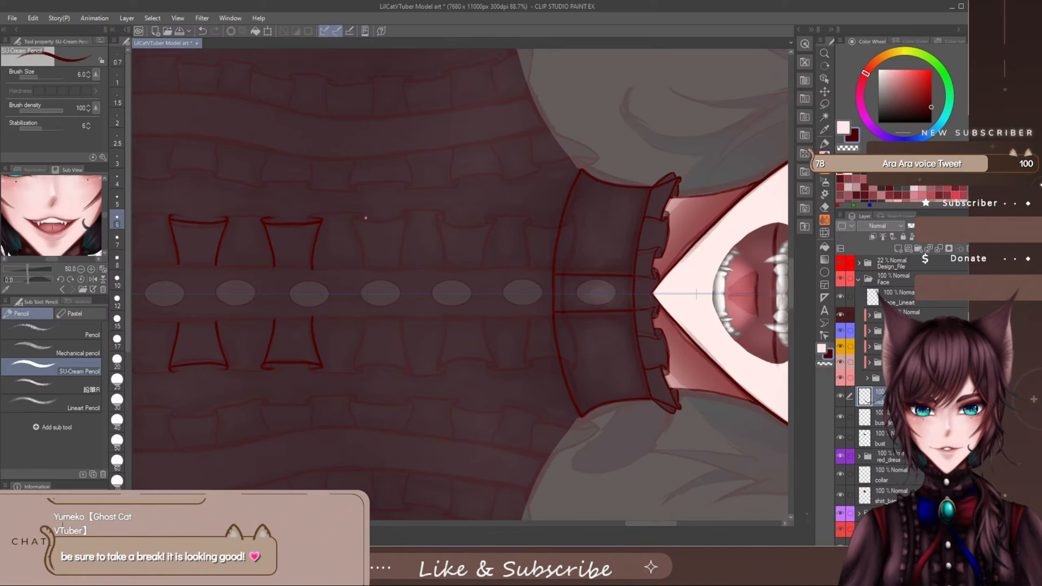
mouse_move(364, 218)
mouse_down()
mouse_move(351, 218)
mouse_move(405, 224)
mouse_up()
key(ctrl+z)
mouse_move(352, 220)
mouse_down()
mouse_move(411, 217)
mouse_move(350, 220)
mouse_move(361, 265)
mouse_up()
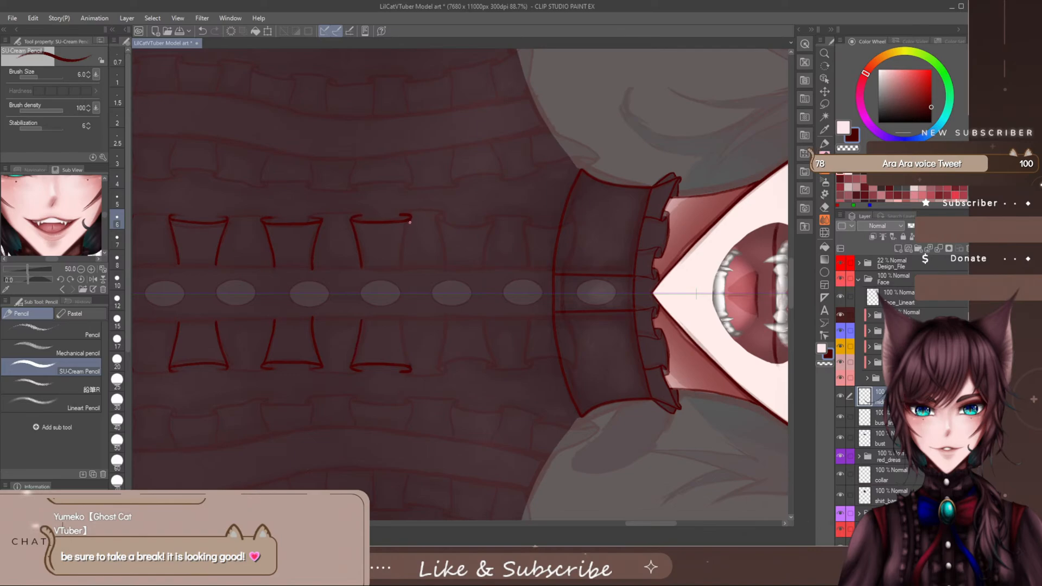
drag(410, 222, 404, 267)
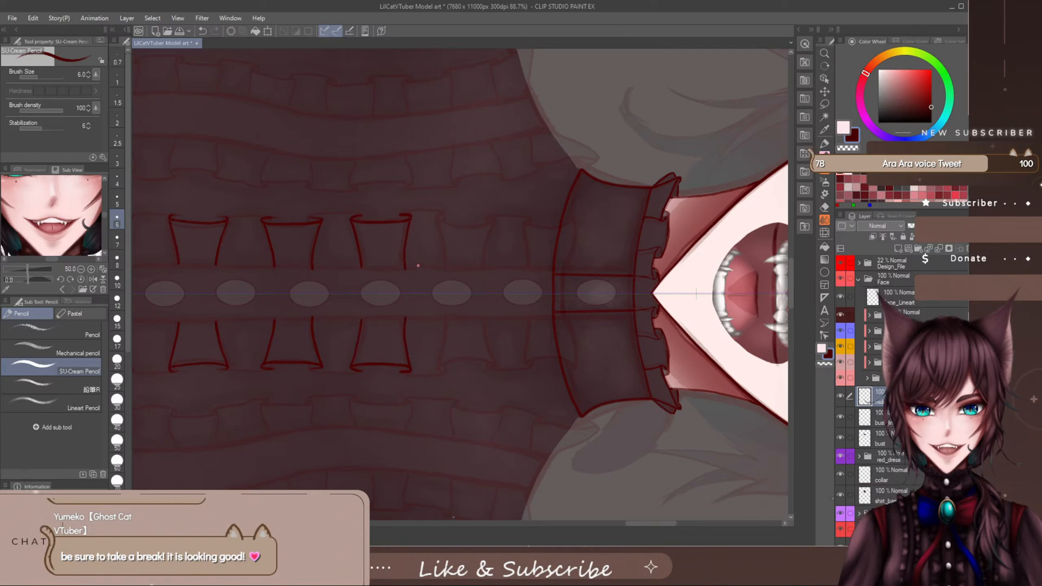
key(ctrl+z)
drag(408, 217, 402, 265)
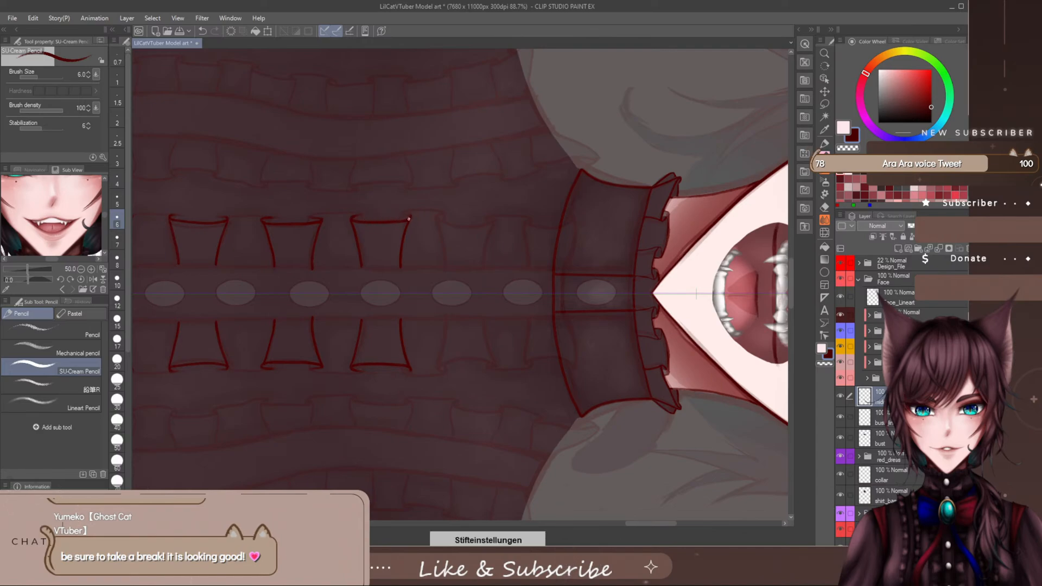
- Touch up the outer edge of the fifth ruffle fold and erase the excess line at its corners
drag(410, 216, 375, 216)
key(e)
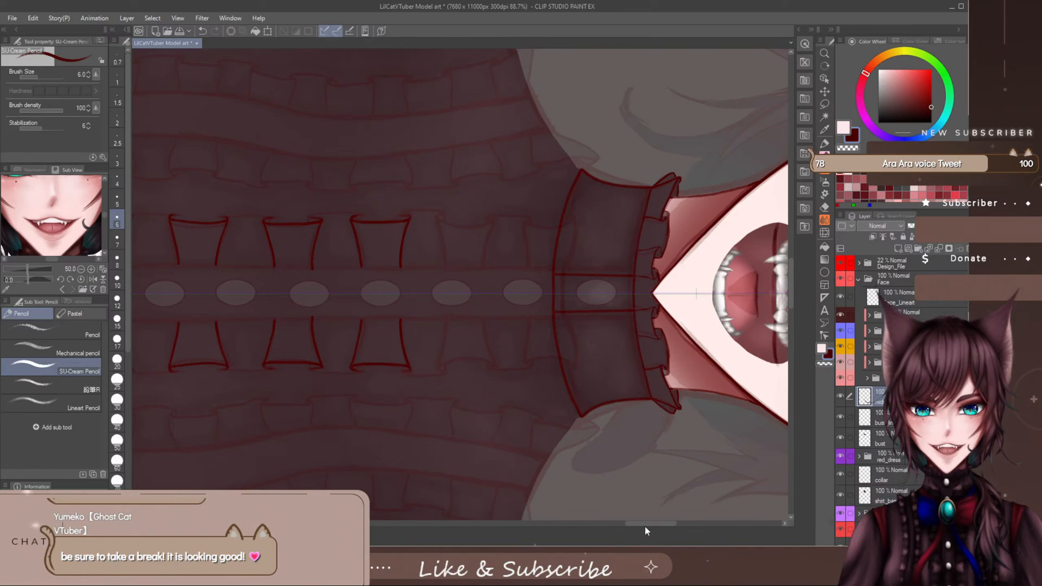
scroll(645, 526, right, 3)
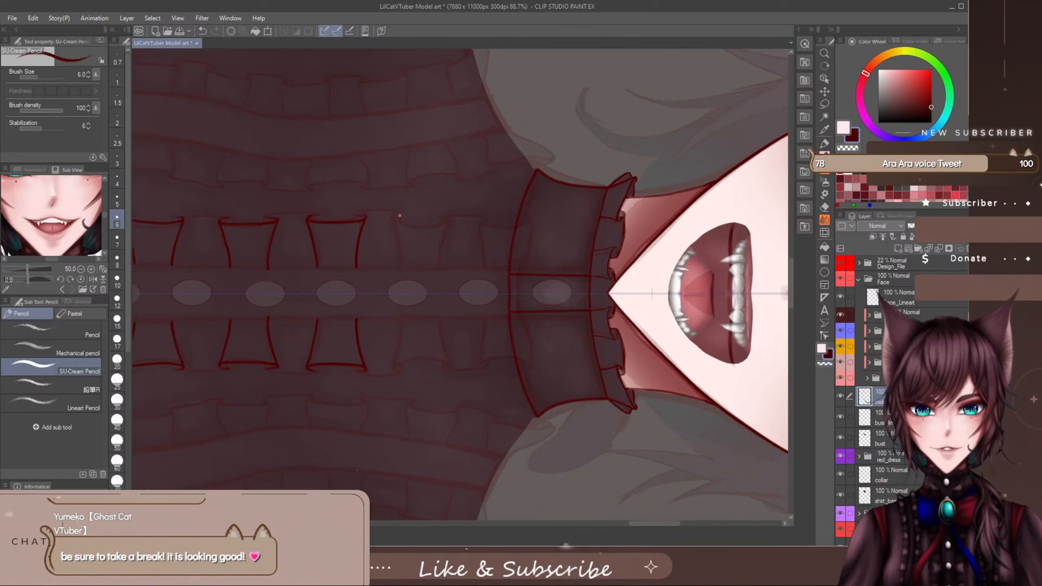
- Draw the curled outer edge of the sixth mirrored ruffle fold toward the collar, redoing the stroke until it fits
drag(396, 217, 455, 217)
key(ctrl+z)
drag(446, 223, 451, 221)
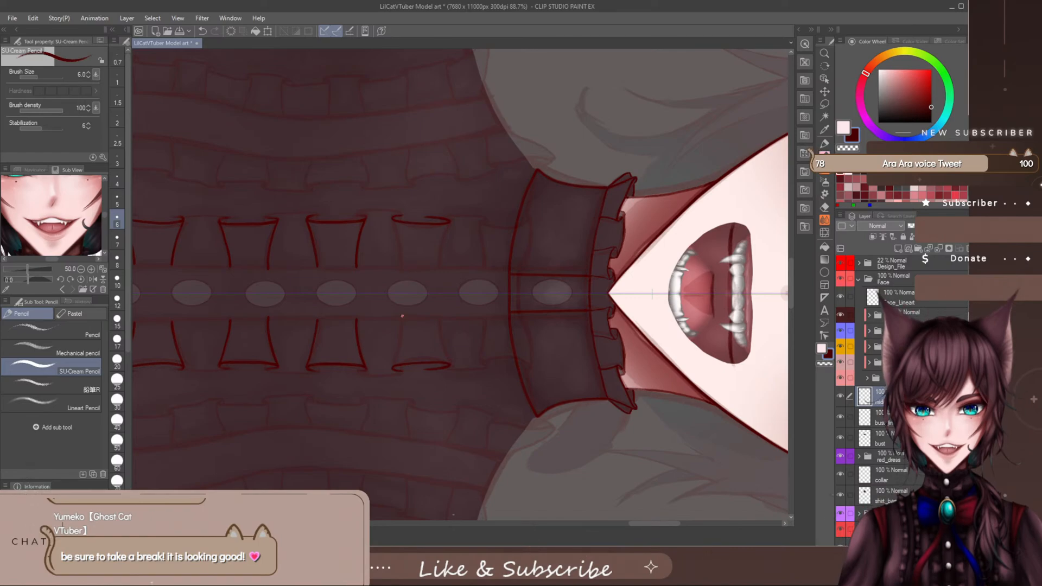
key(ctrl+z)
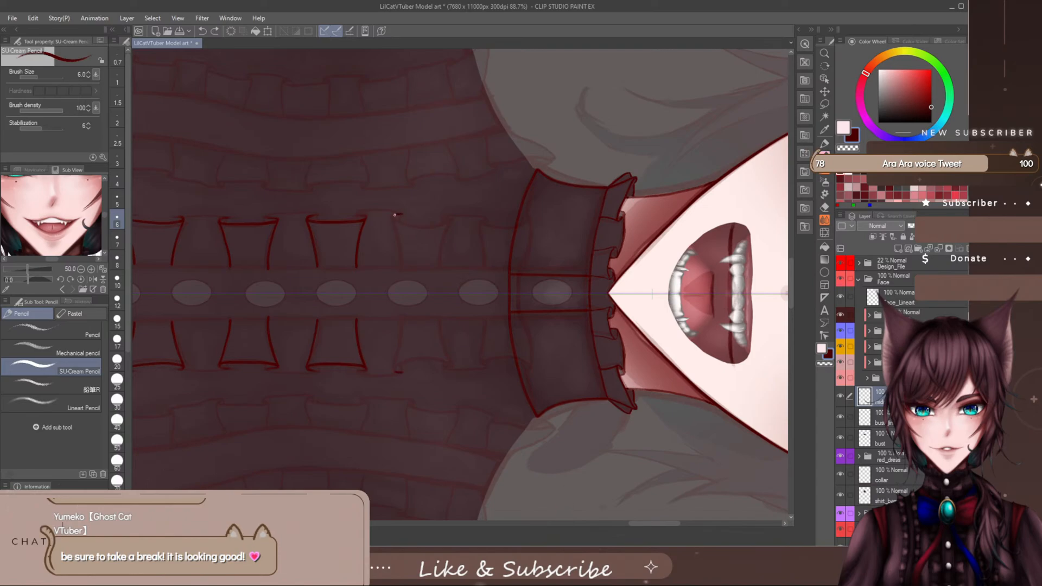
drag(393, 217, 453, 219)
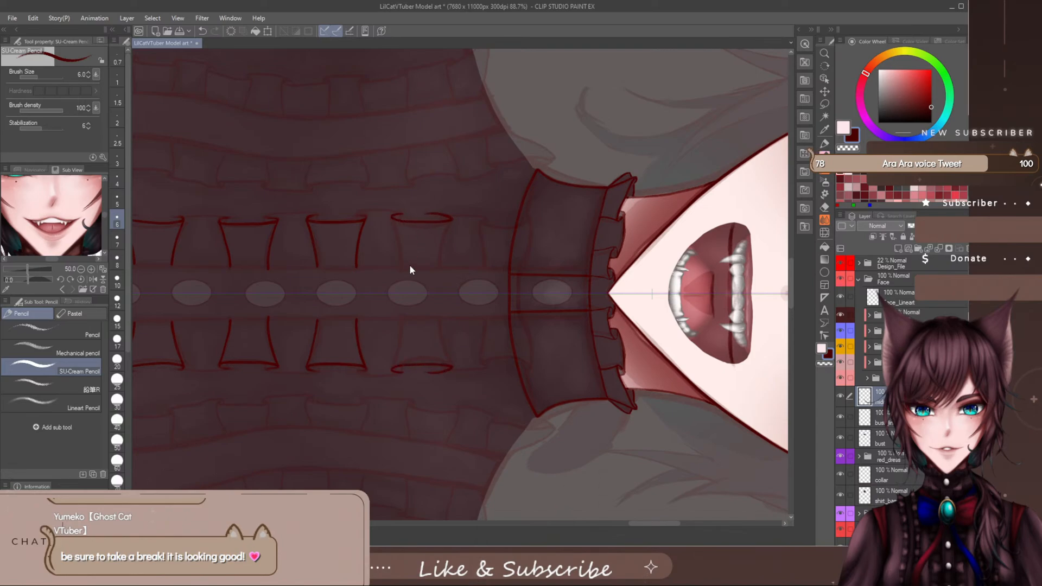
key(ctrl+z)
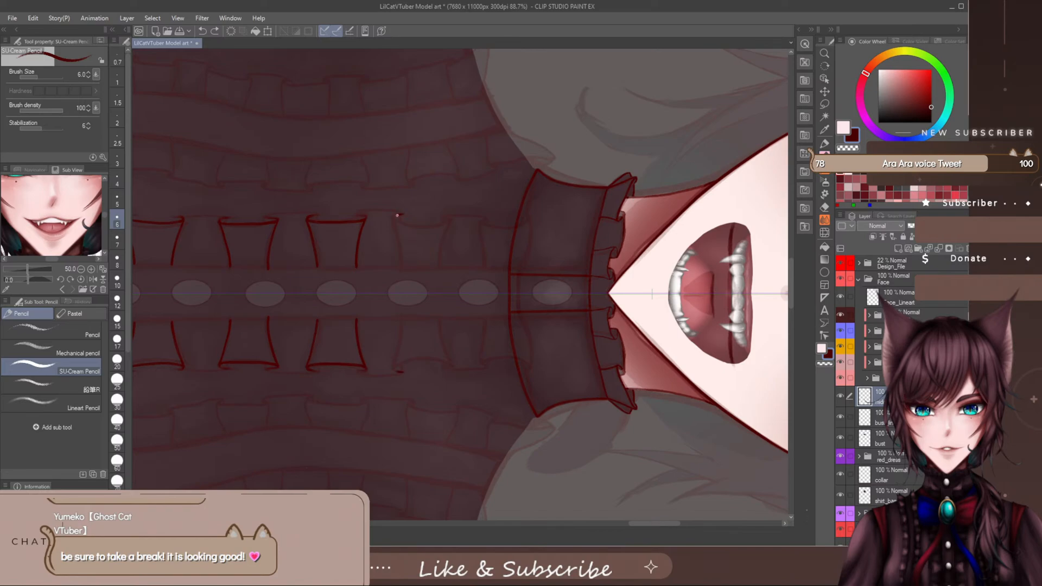
drag(397, 216, 456, 220)
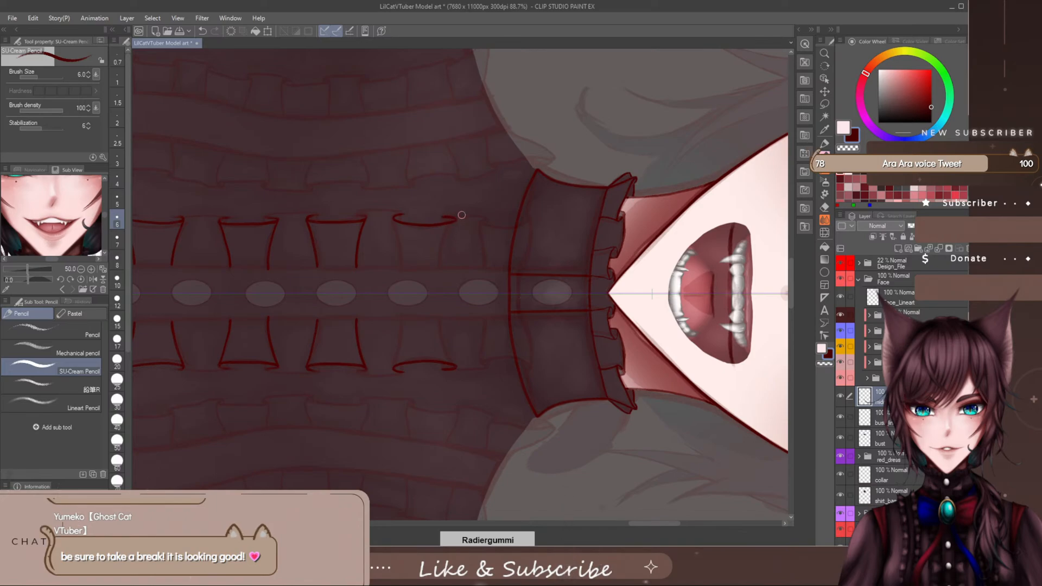
- Erase the collar-side end of the sixth fold's outer edge and redraw its curl shorter
mouse_move(460, 218)
mouse_down()
mouse_move(456, 226)
mouse_move(449, 215)
mouse_up()
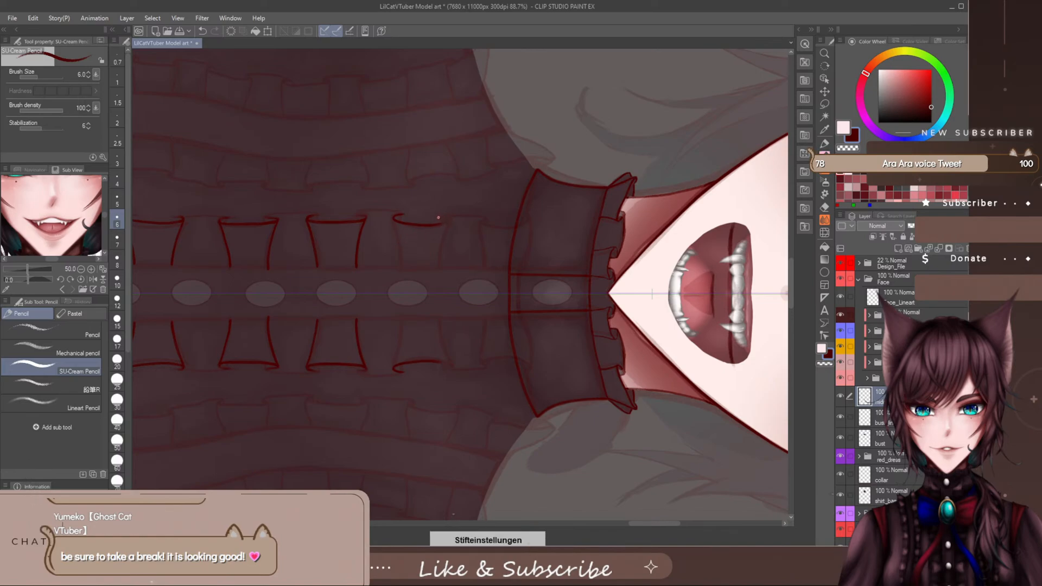
drag(438, 221, 453, 218)
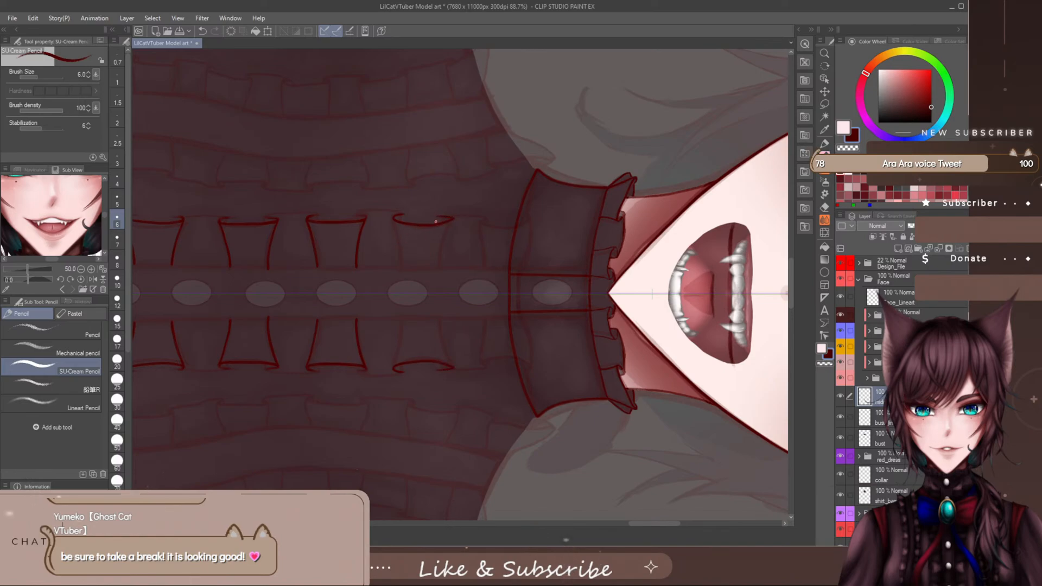
key(ctrl+z)
drag(439, 223, 452, 217)
key(e)
mouse_move(434, 214)
mouse_down()
mouse_move(453, 215)
mouse_move(409, 218)
mouse_up()
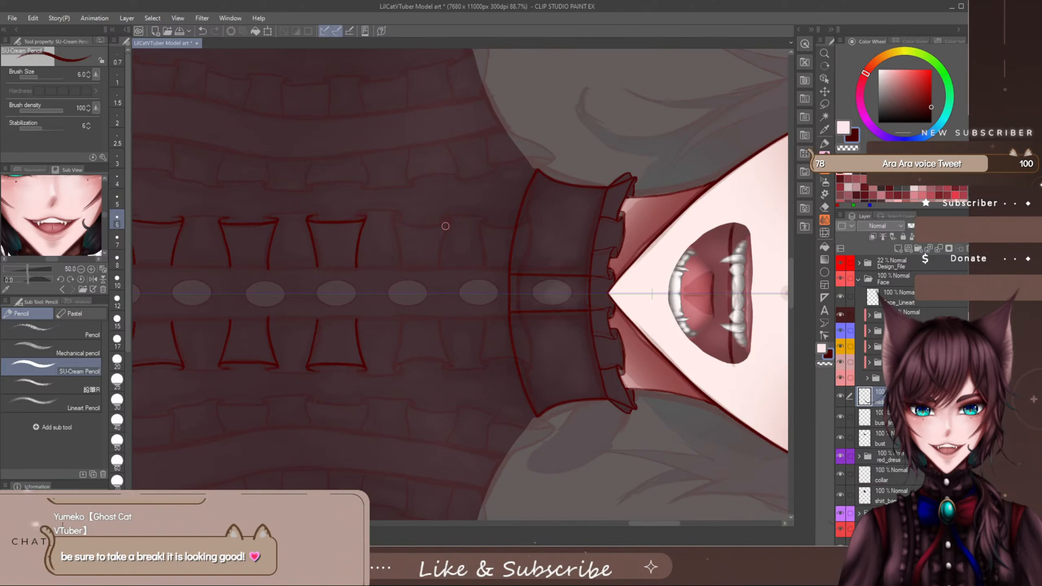
key(p)
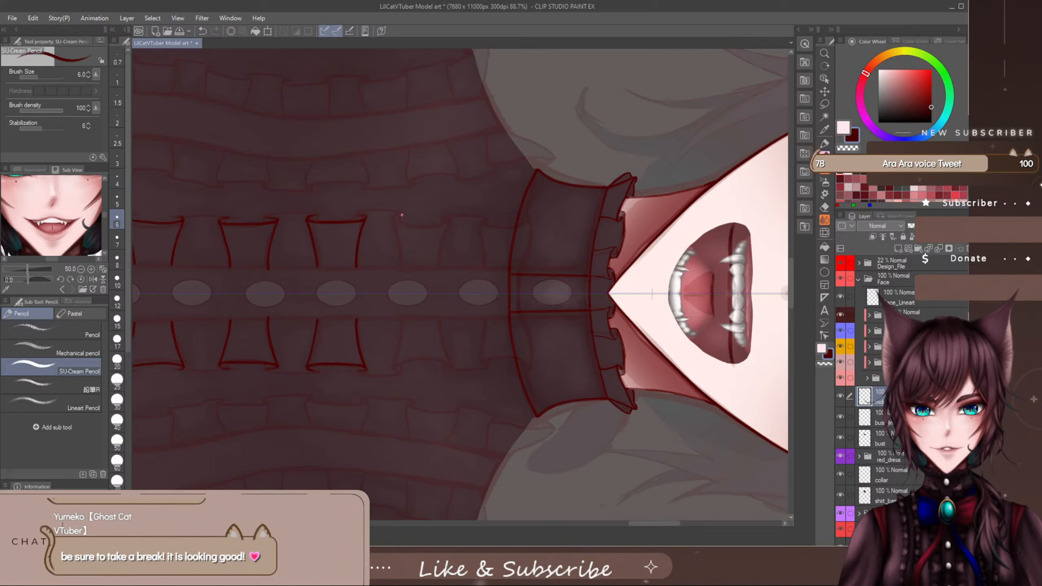
drag(399, 221, 442, 220)
key(ctrl+z)
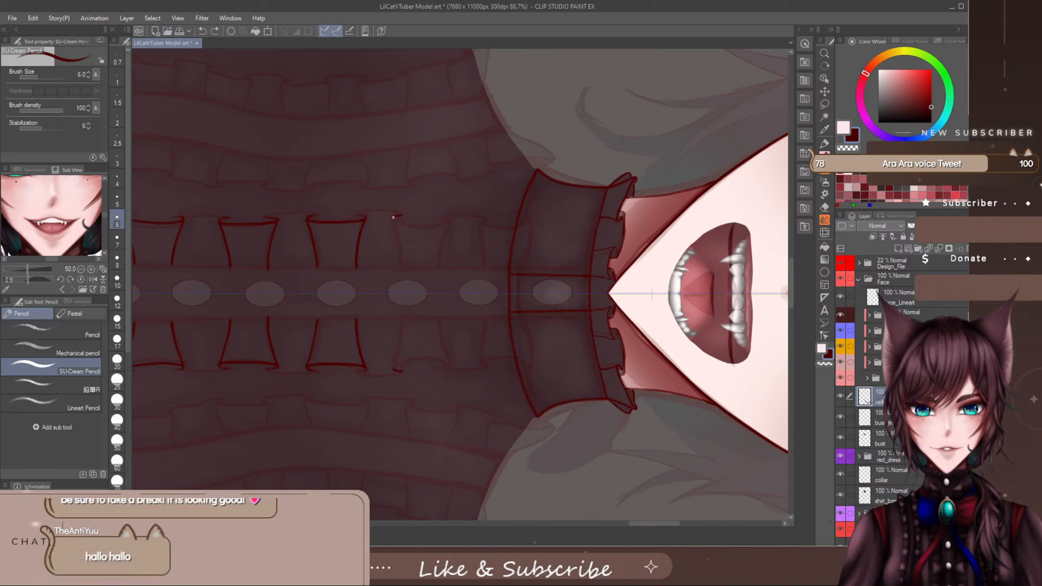
drag(393, 218, 458, 221)
key(ctrl+z)
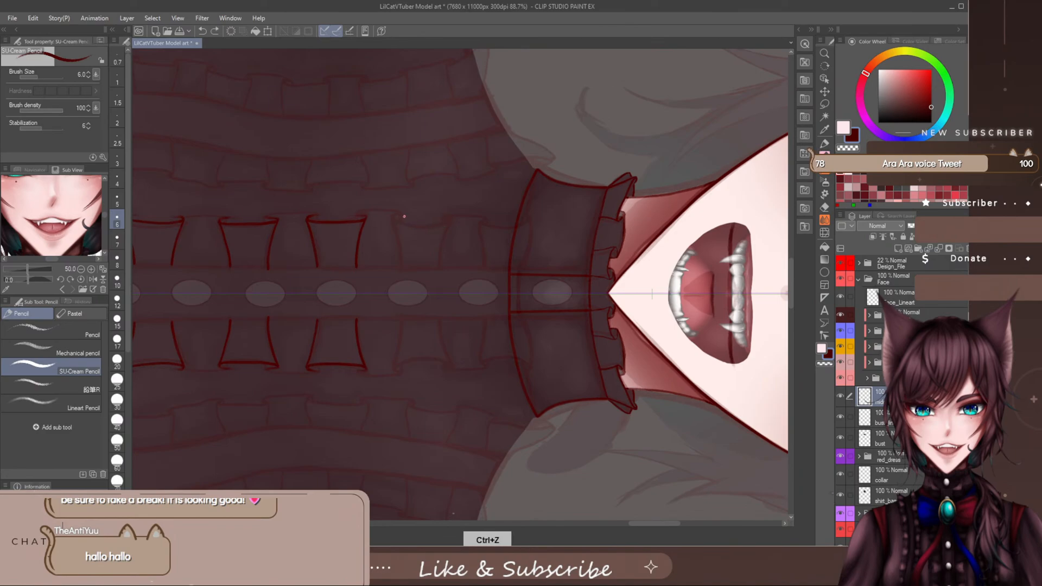
mouse_move(392, 218)
mouse_down()
mouse_move(453, 220)
mouse_move(403, 221)
mouse_move(453, 217)
mouse_move(404, 220)
mouse_move(445, 216)
mouse_up()
key(ctrl+z)
key(ctrl+z)
key(ctrl+z)
key(ctrl+z)
key(ctrl+z)
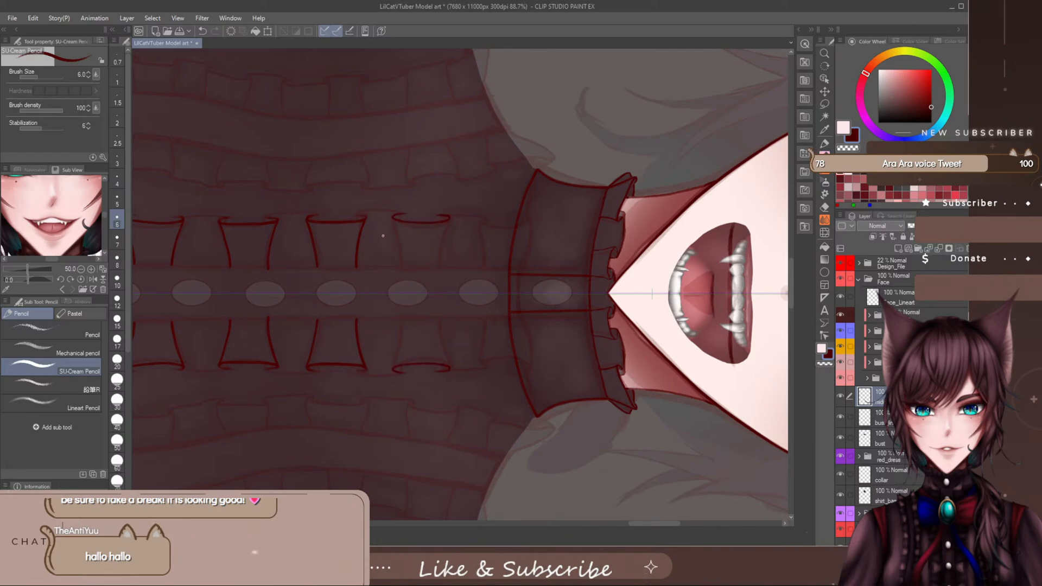
- Clean up the curled corners of the sixth ruffle fold and draw its two sides down to the placket
key(e)
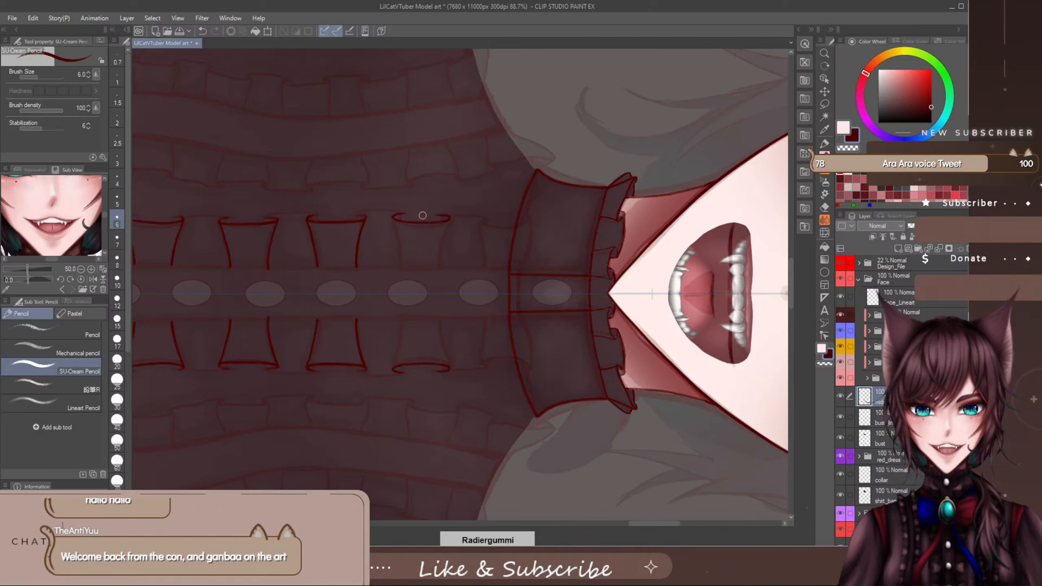
key(p)
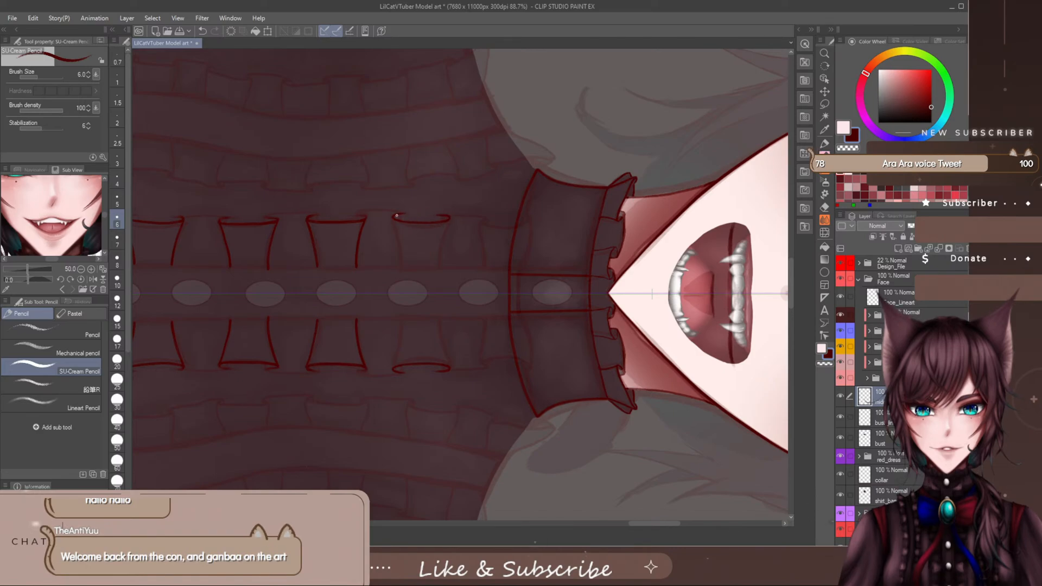
key(e)
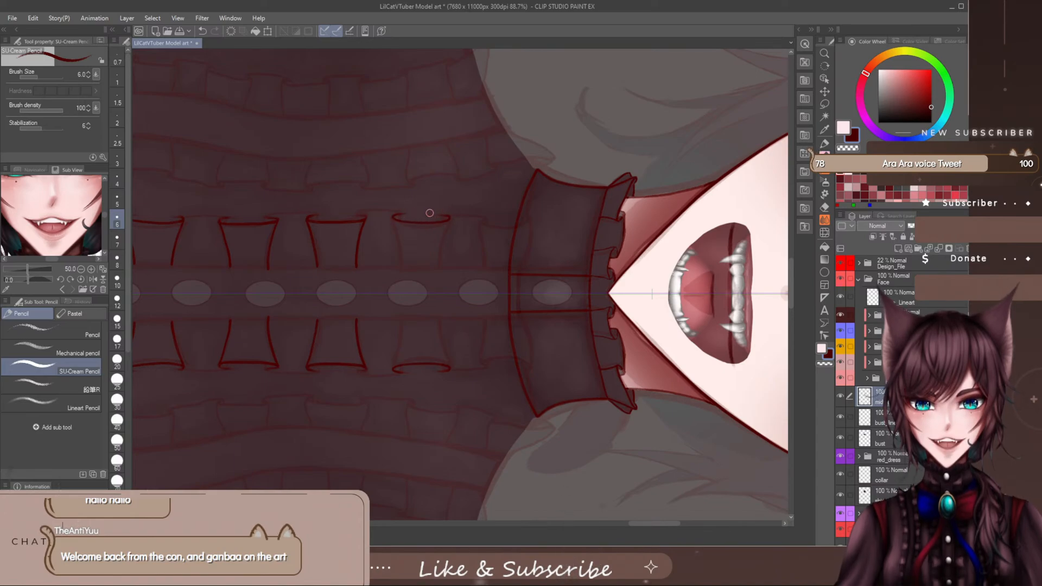
key(p)
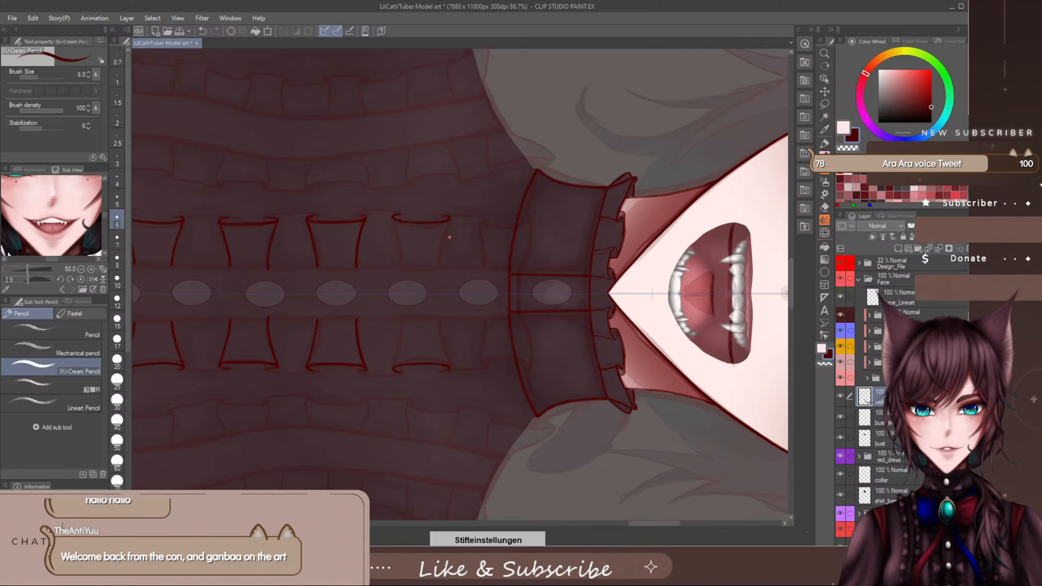
drag(449, 222, 439, 264)
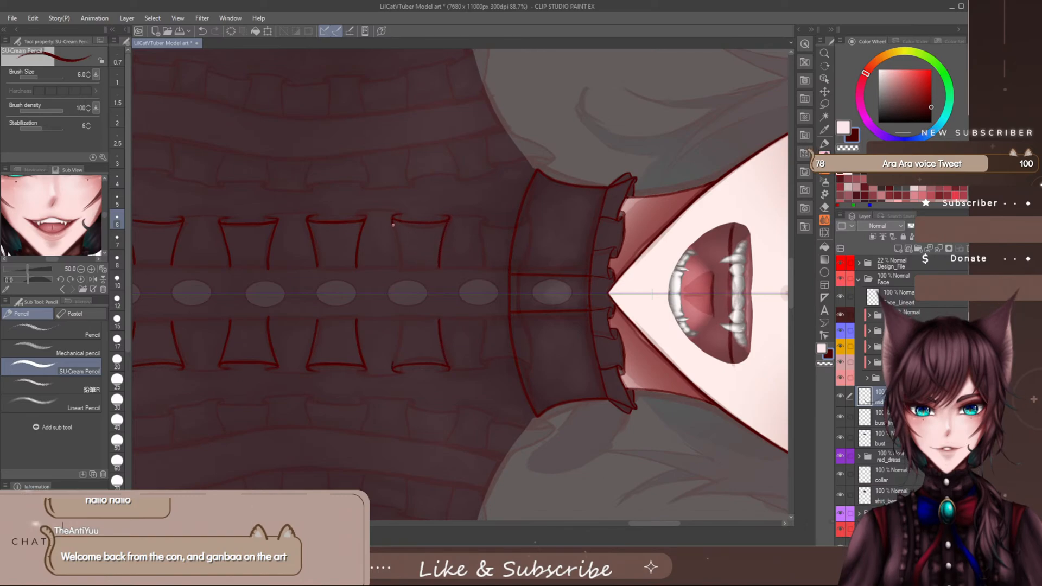
drag(393, 224, 400, 263)
- Draw the curled outer edge of the seventh mirrored ruffle fold, overlapping the collar's lower edge, redoing it until it fits
scroll(646, 525, right, 3)
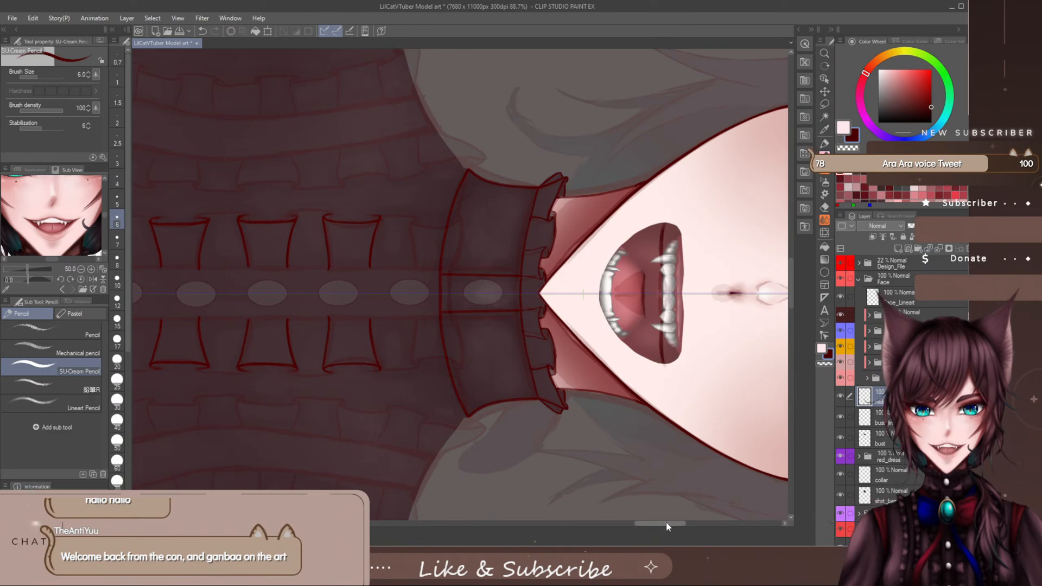
drag(660, 527, 670, 523)
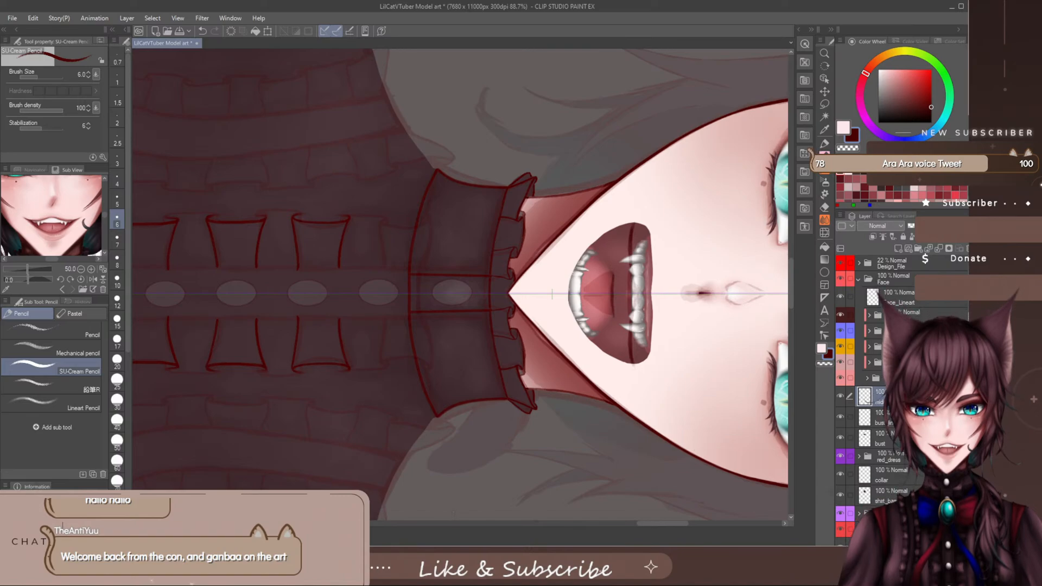
scroll(791, 269, up, 3)
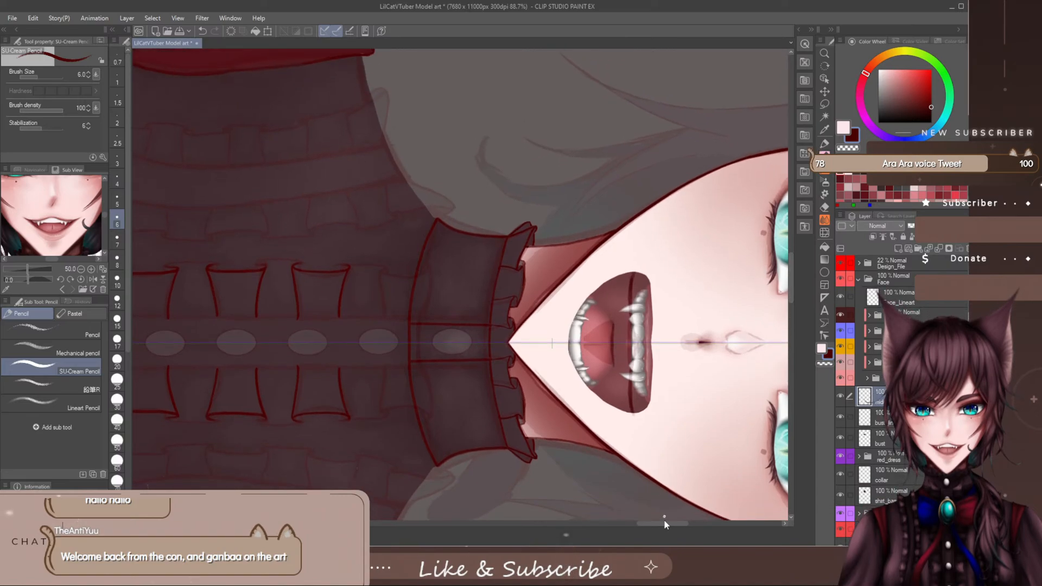
mouse_move(664, 521)
mouse_down()
mouse_move(669, 528)
mouse_move(657, 528)
mouse_up()
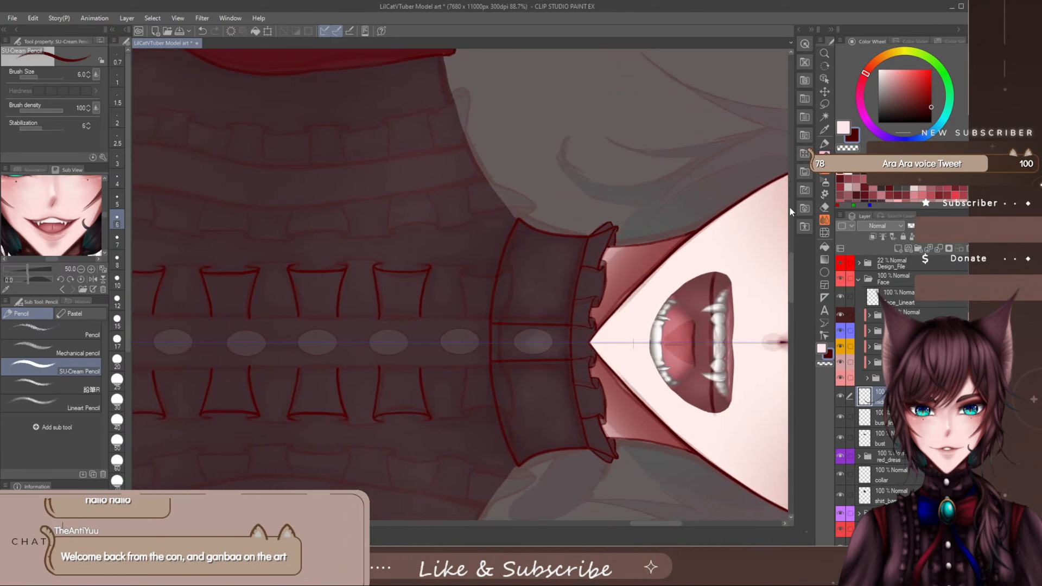
drag(790, 268, 788, 276)
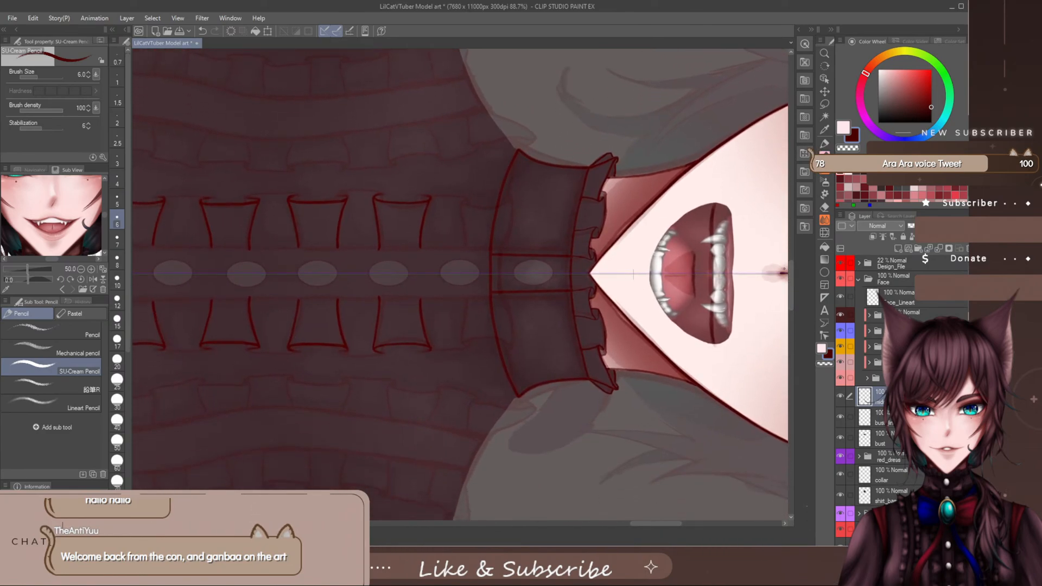
drag(657, 527, 664, 525)
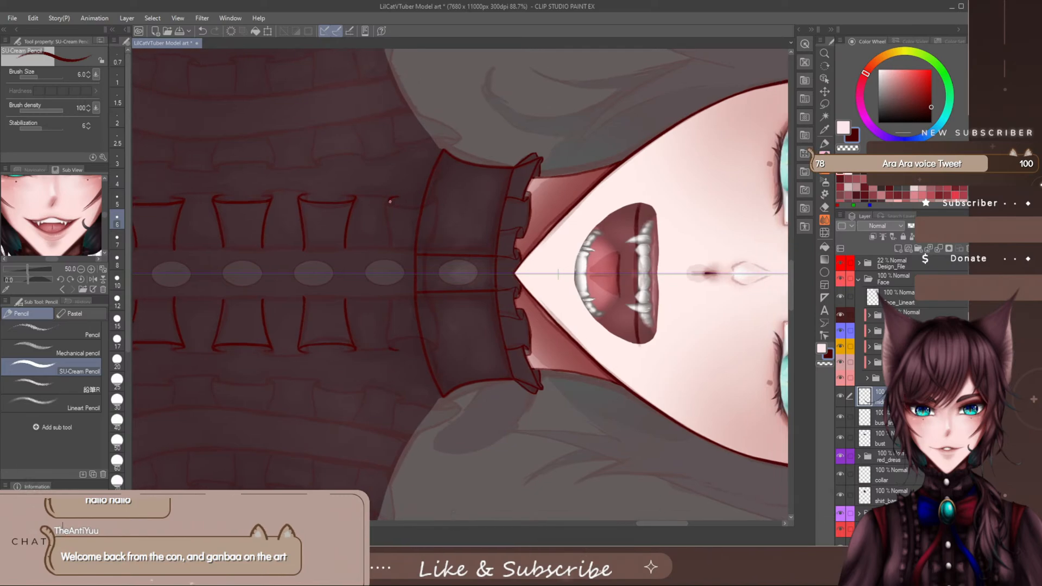
drag(389, 201, 446, 196)
drag(426, 202, 441, 200)
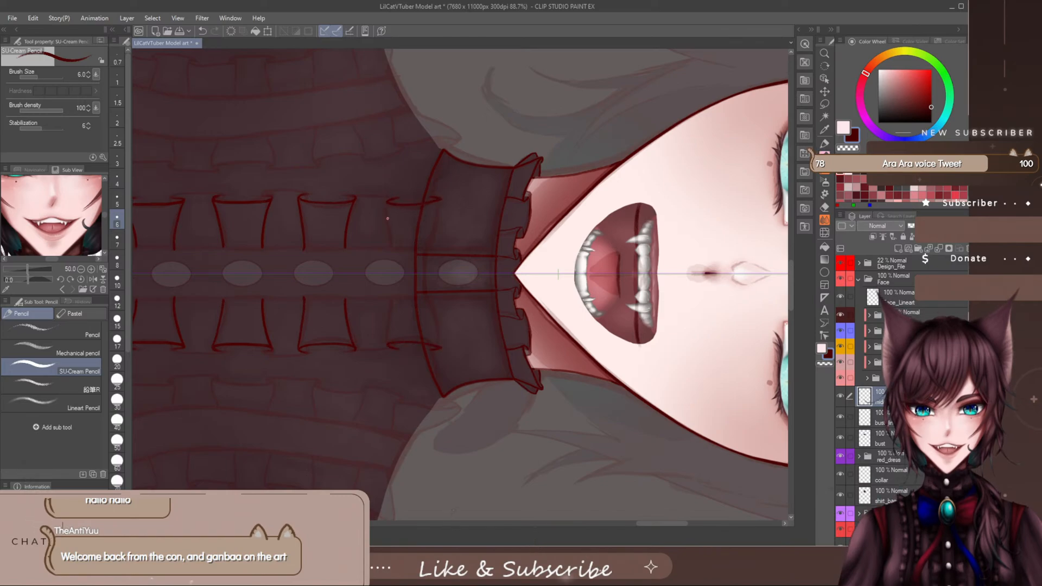
key(ctrl+z)
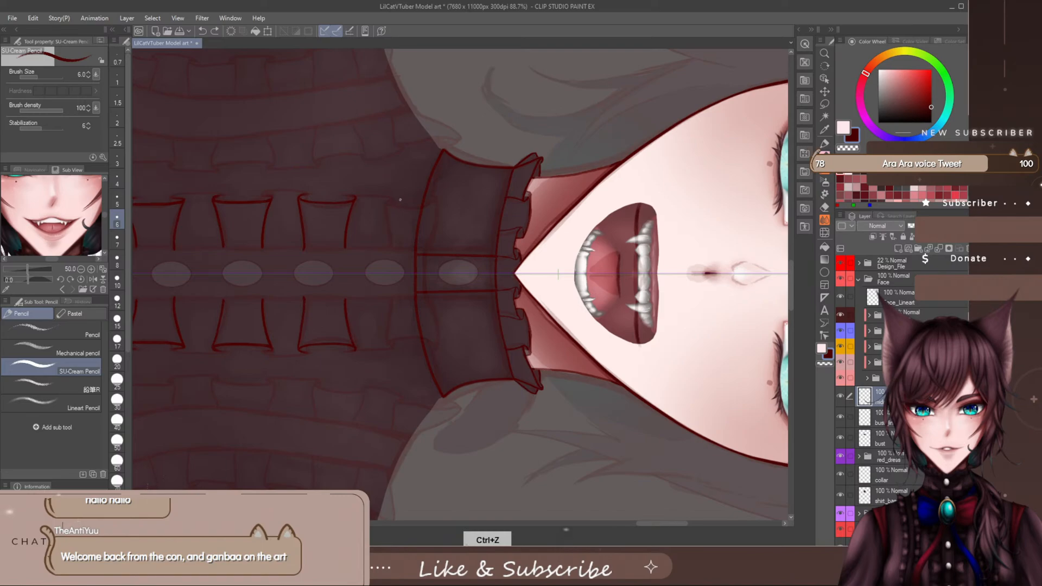
drag(388, 203, 438, 200)
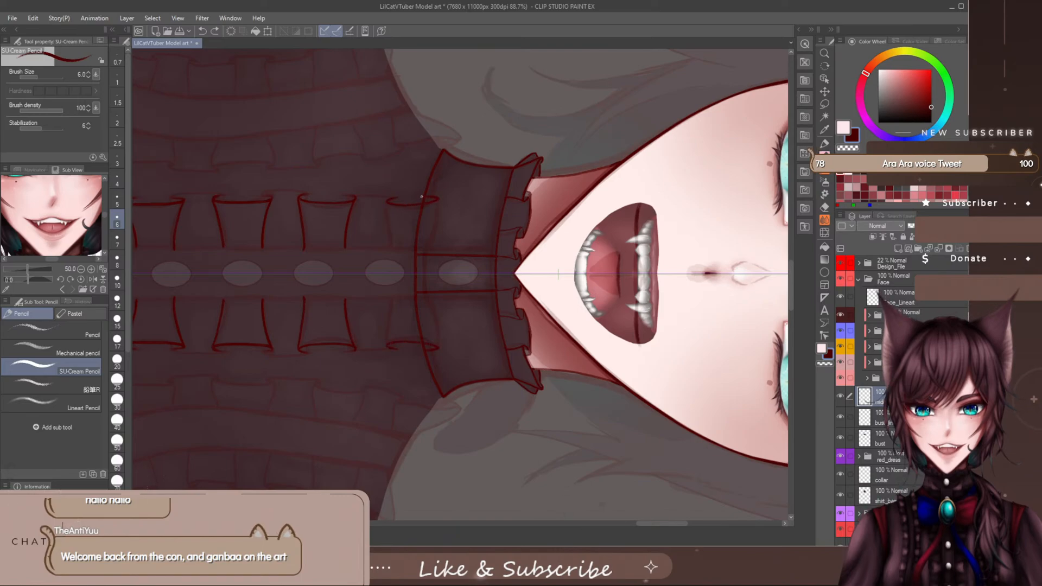
key(ctrl+z)
key(ctrl+z)
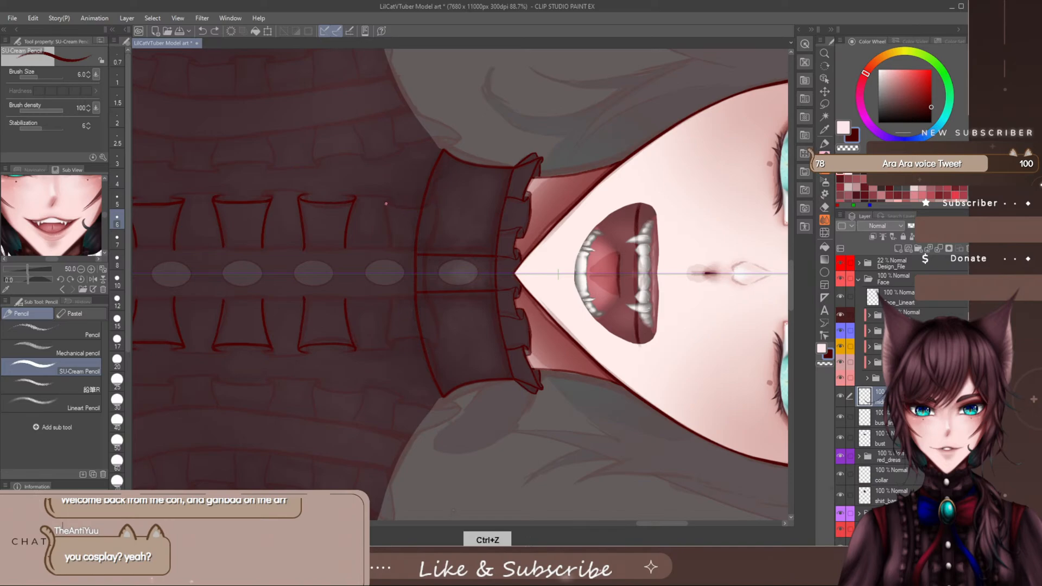
drag(386, 203, 437, 202)
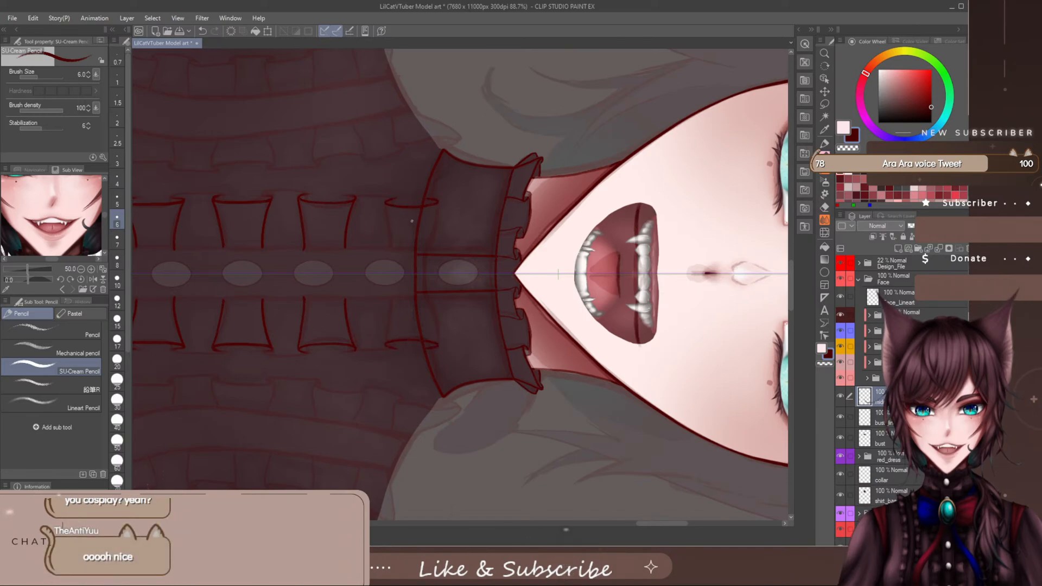
key(ctrl+z)
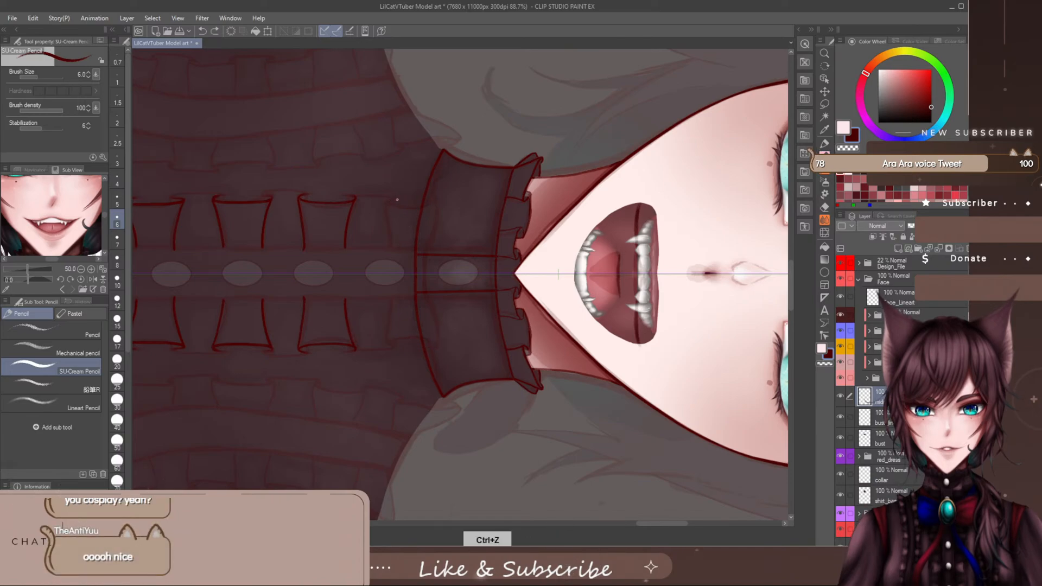
drag(384, 203, 432, 202)
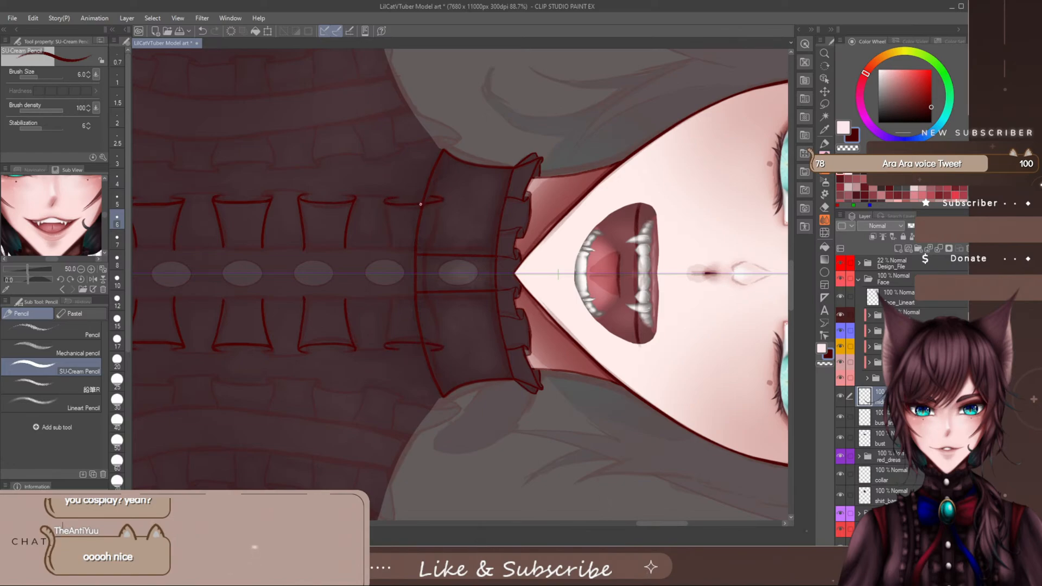
key(ctrl+z)
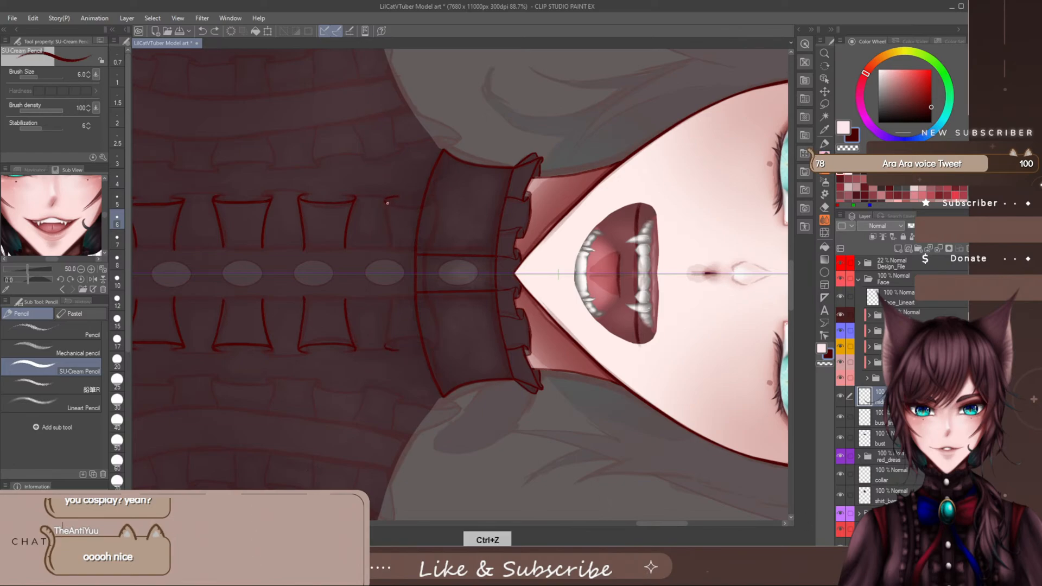
drag(386, 202, 433, 203)
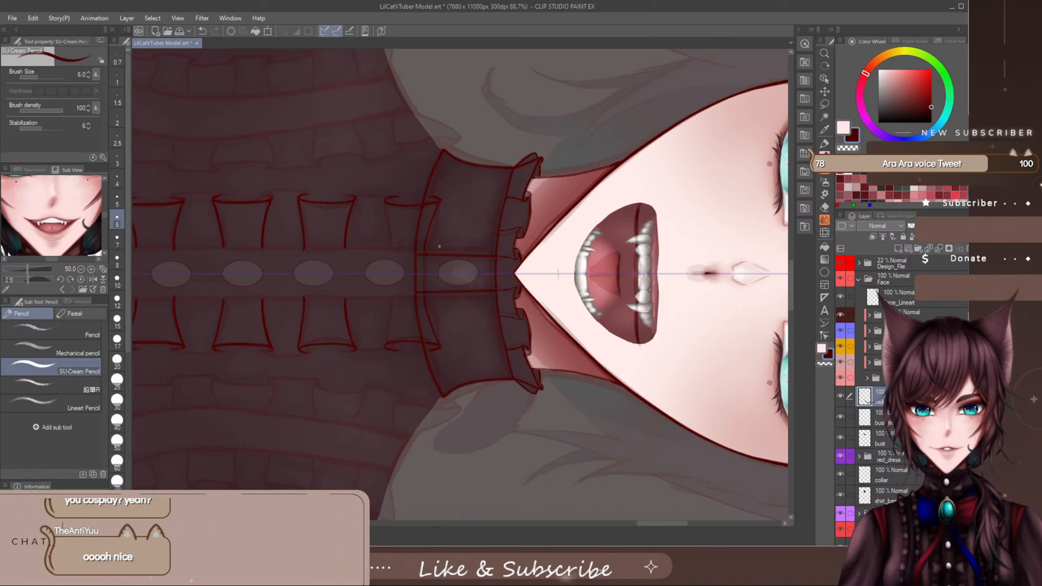
- Complete the sides of the seventh ruffle fold down to the placket, undoing the extra strokes near its collar-side corner
drag(384, 205, 391, 244)
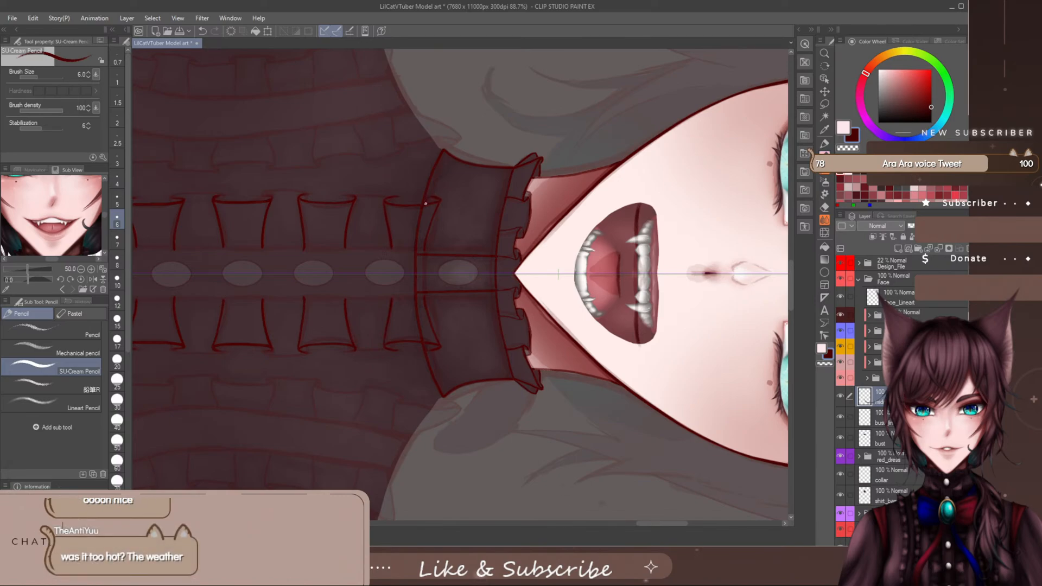
key(ctrl+z)
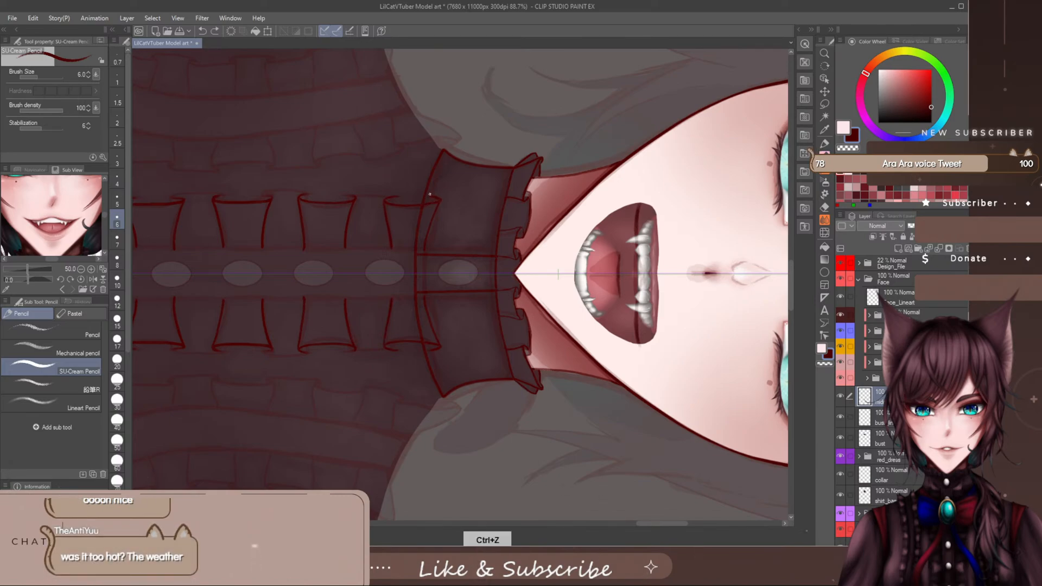
key(ctrl+z)
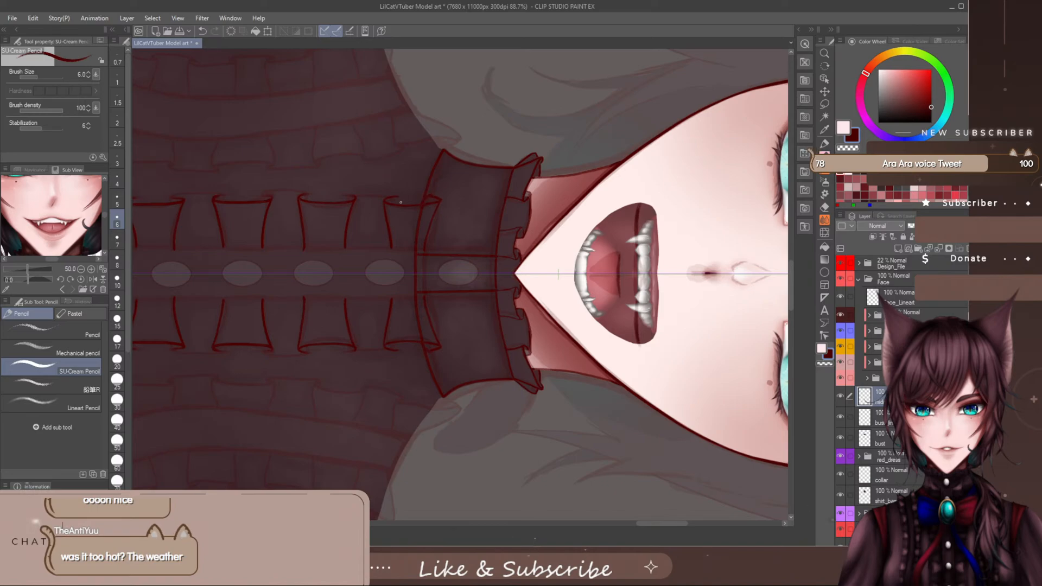
key(e)
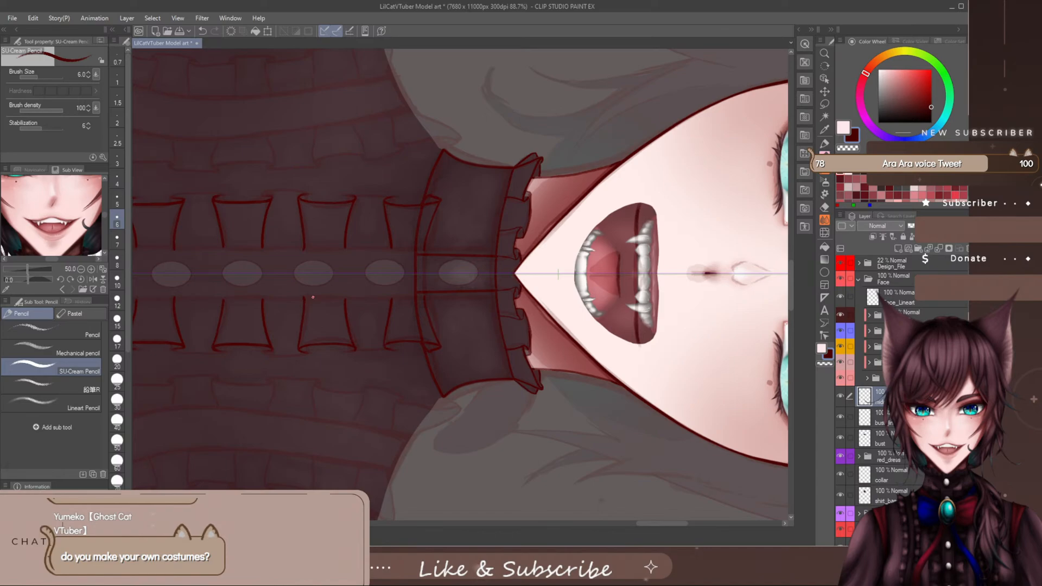
key(ctrl+s)
key(ctrl+z)
drag(650, 524, 615, 529)
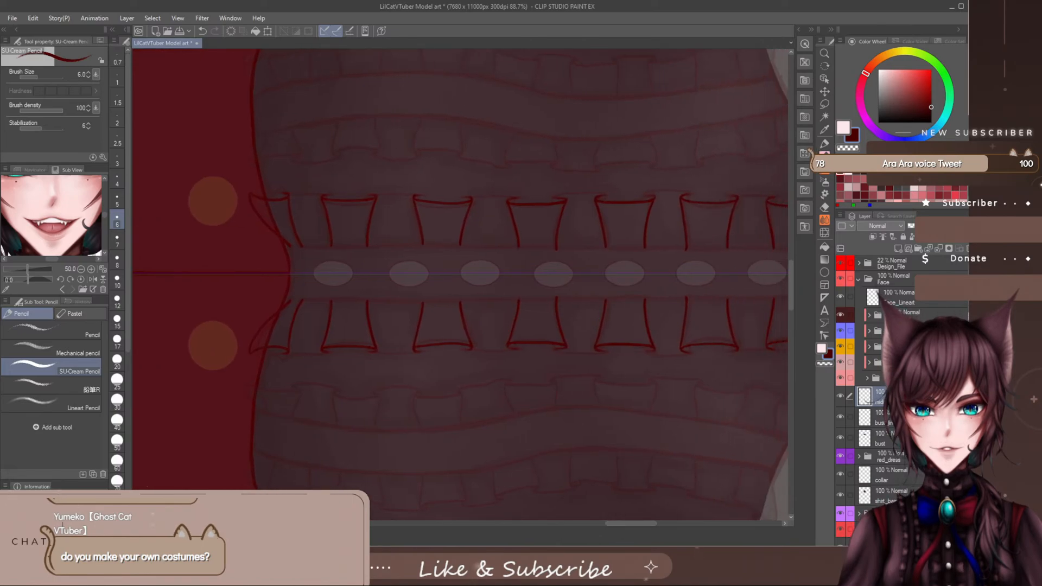
scroll(541, 318, down, 3)
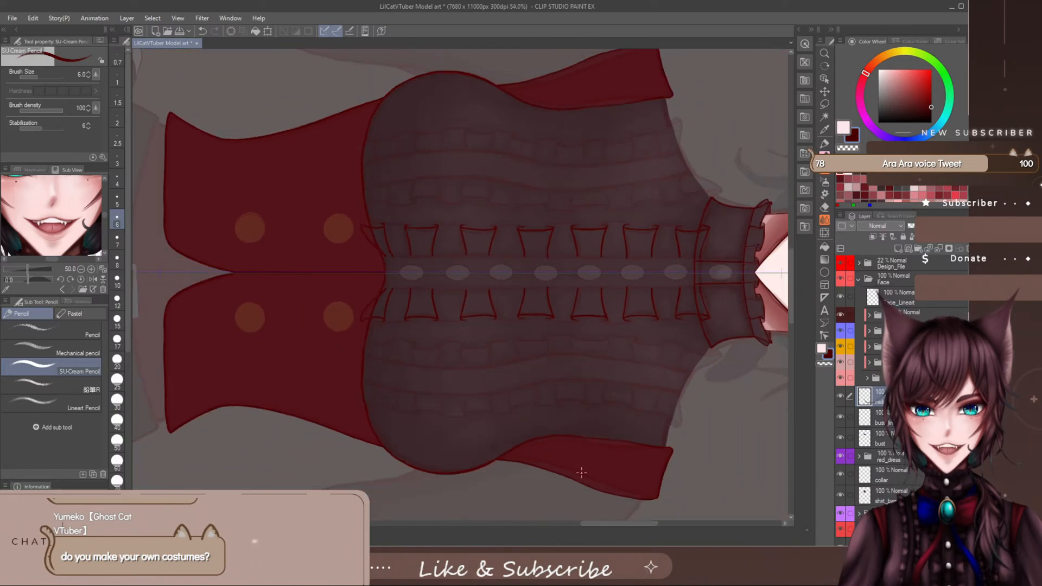
drag(620, 525, 633, 524)
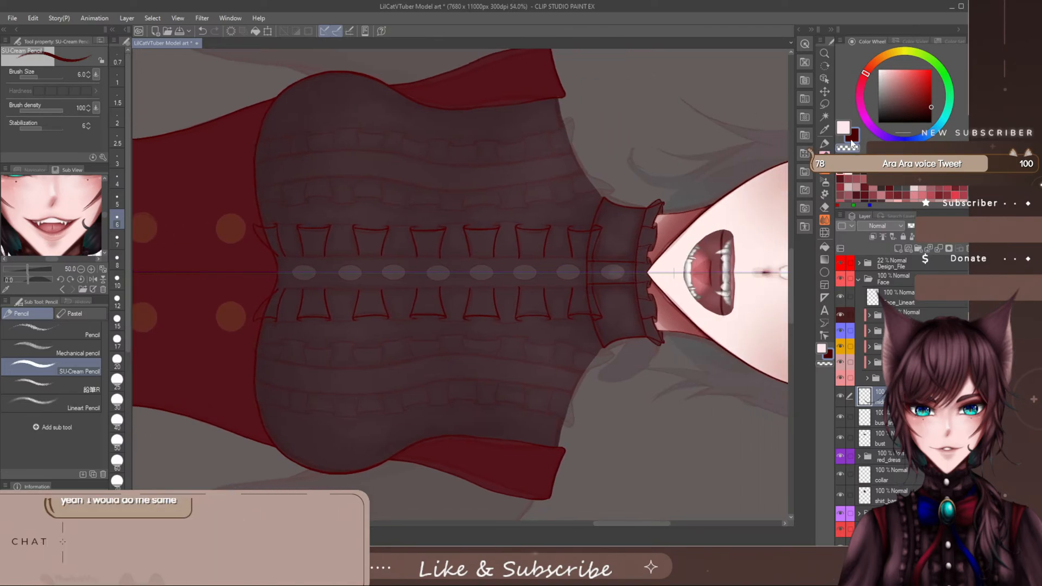
click(825, 104)
mouse_move(257, 259)
mouse_down()
mouse_move(297, 270)
mouse_move(492, 270)
mouse_up()
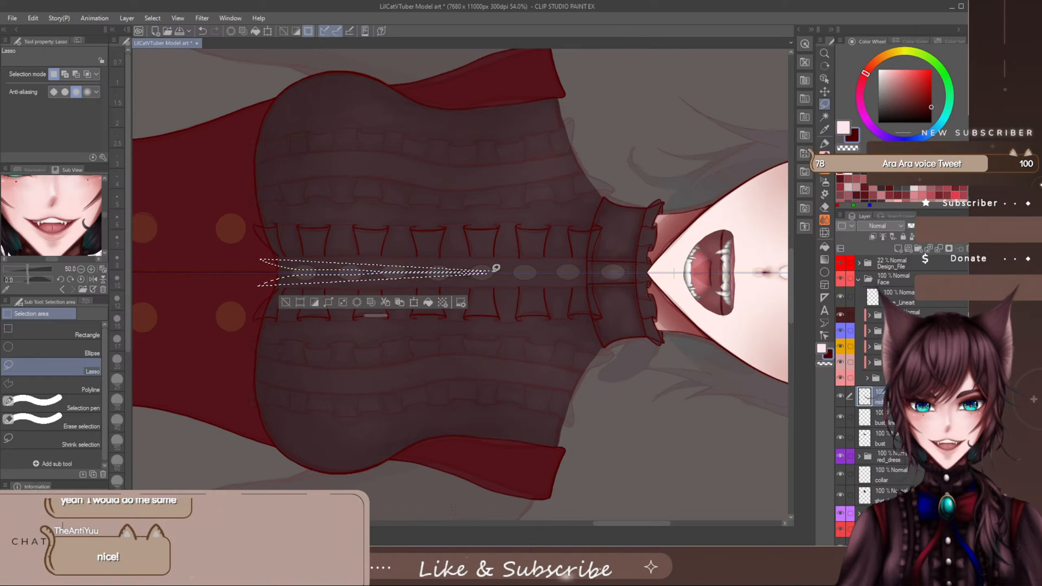
key(ctrl+d)
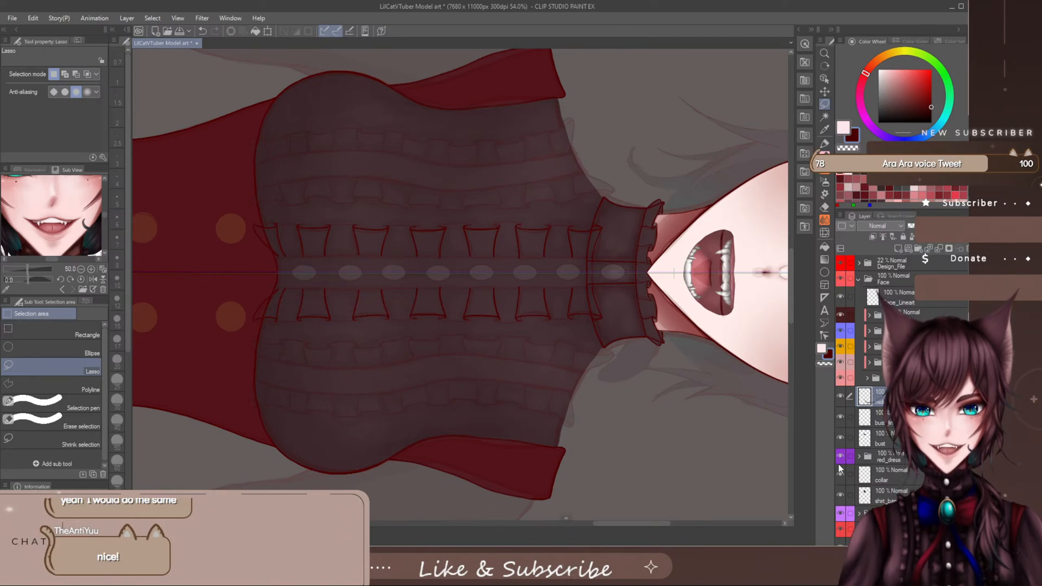
- Lasso the finished ruffle lines on one side of the placket, place them on a separate layer, and clear the selection
scroll(845, 513, down, 1)
scroll(846, 513, down, 1)
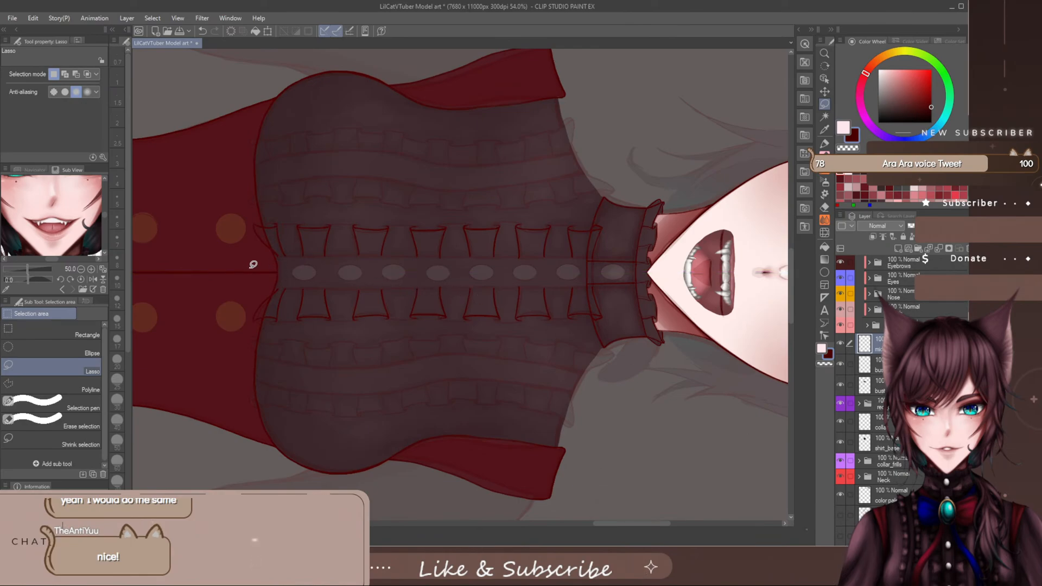
mouse_move(243, 266)
mouse_down()
mouse_move(407, 275)
mouse_move(493, 262)
mouse_up()
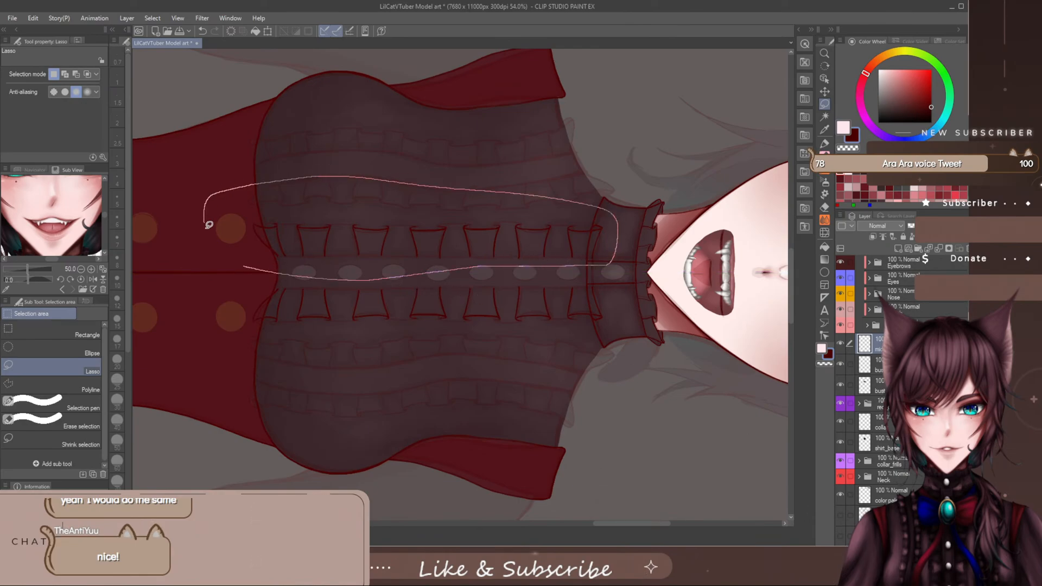
drag(208, 224, 209, 227)
click(436, 296)
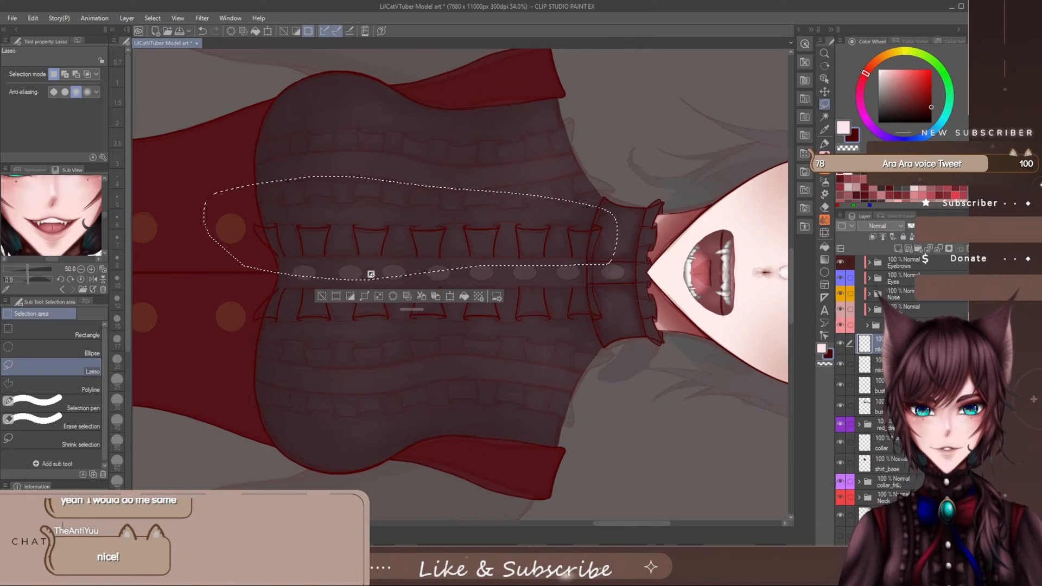
click(397, 273)
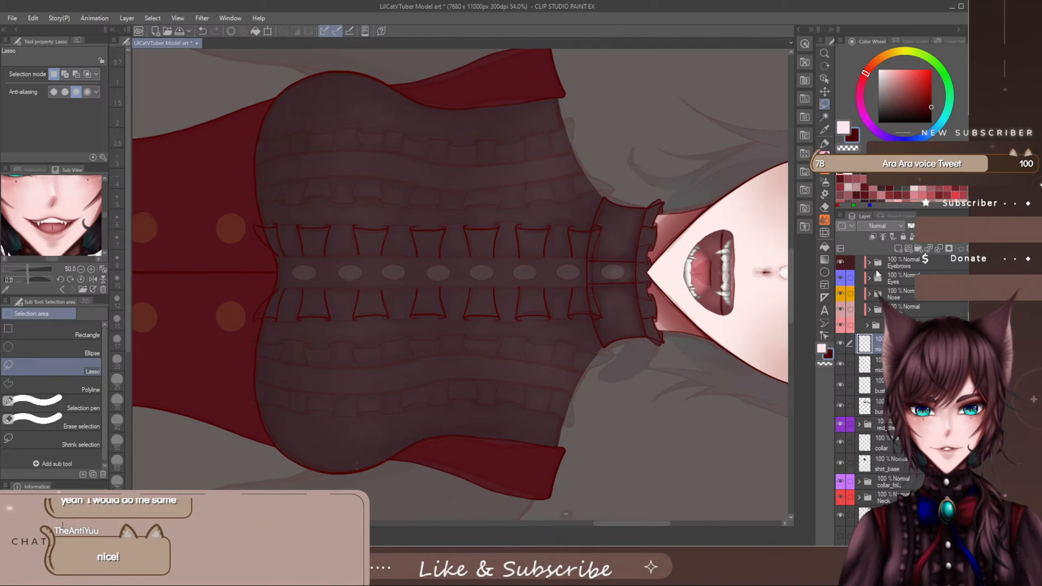
- Add a layer between the middle frill layers and the bust layers, name it starting with "mid", and select the SU-Cream Pencil
click(902, 385)
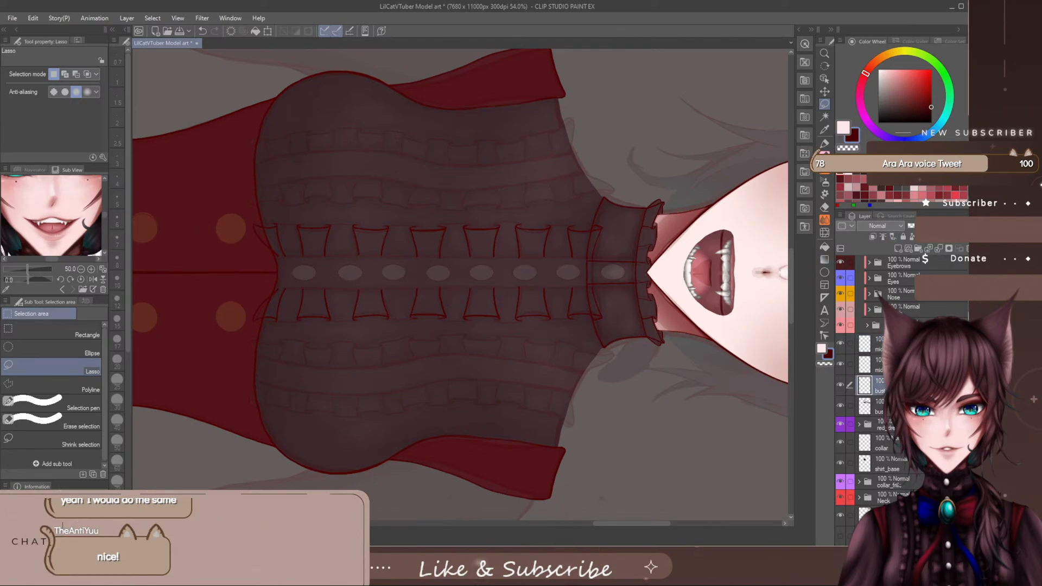
click(897, 250)
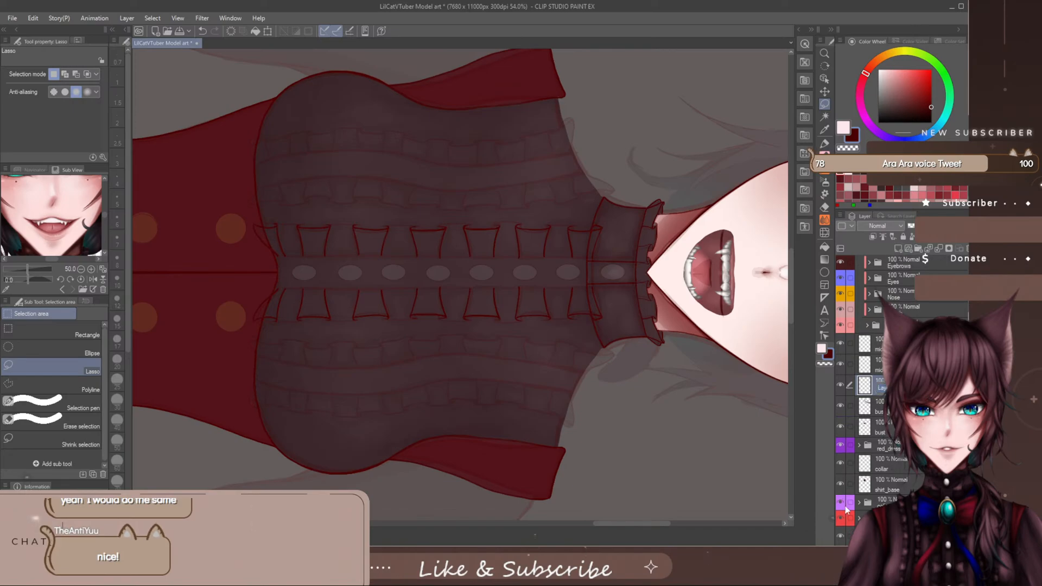
text(midd)
scroll(874, 429, down, 3)
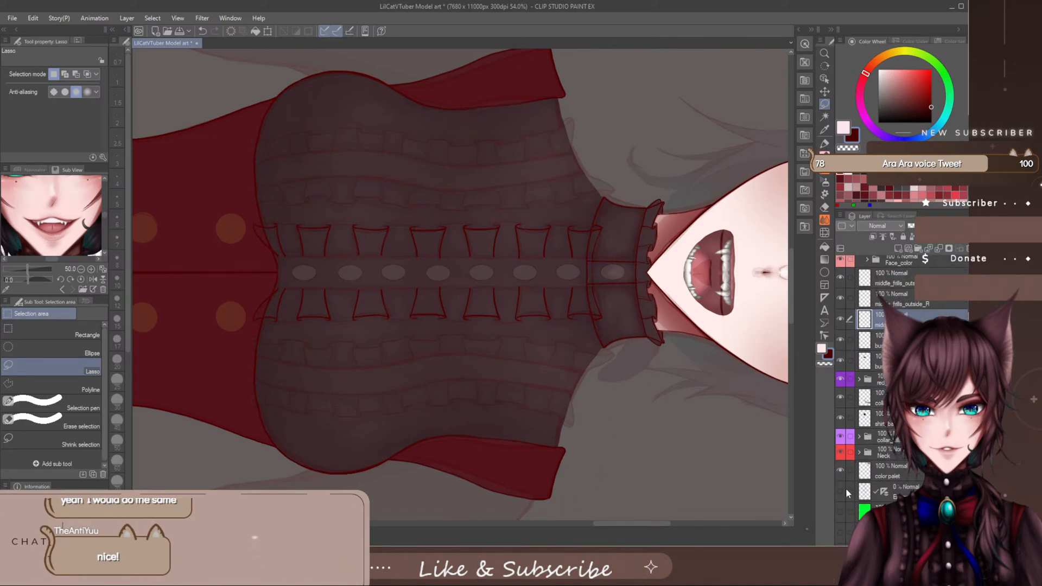
scroll(878, 341, up, 1)
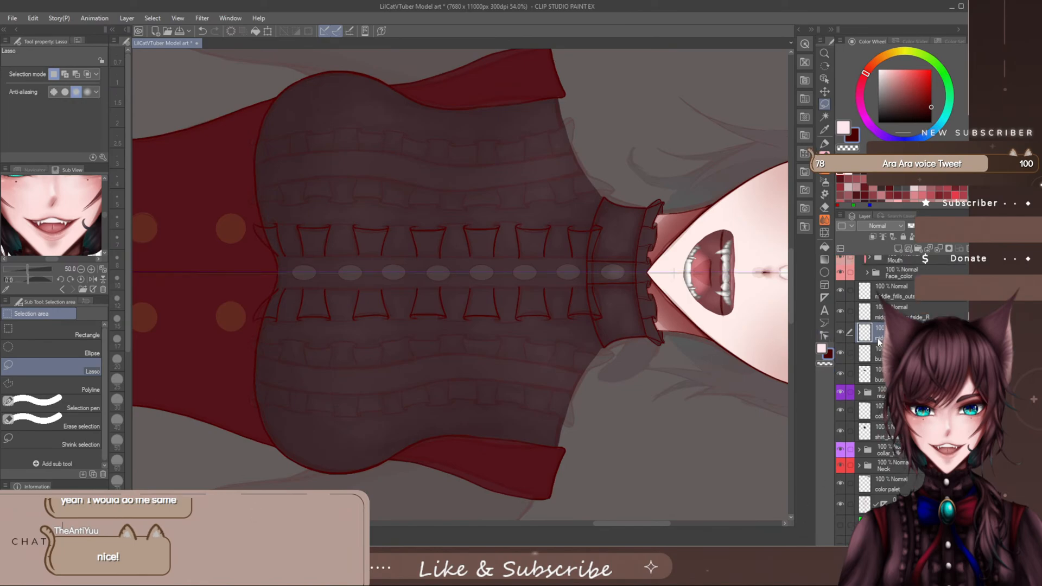
scroll(878, 341, up, 2)
scroll(237, 232, up, 3)
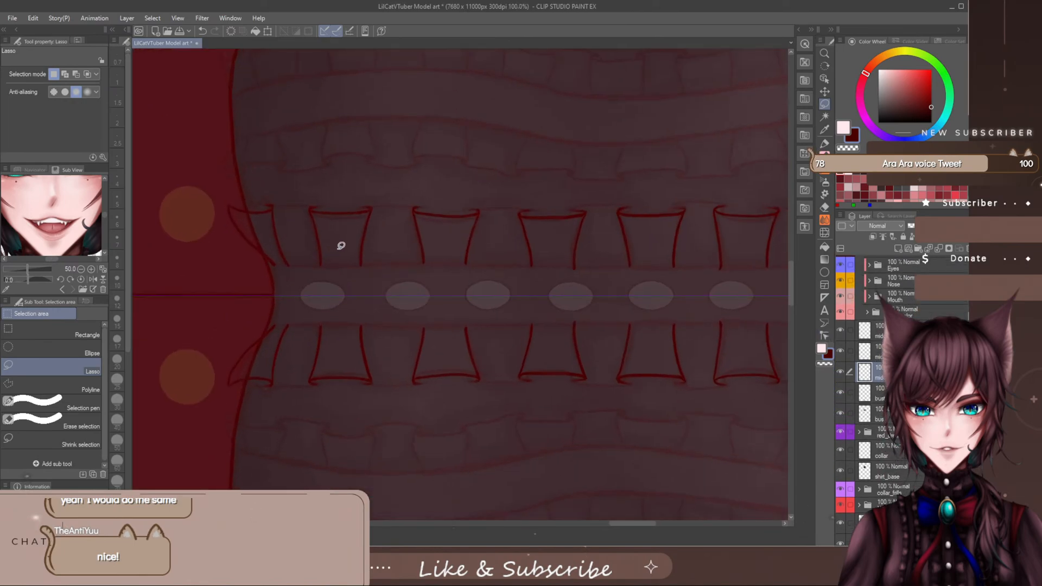
scroll(298, 234, up, 1)
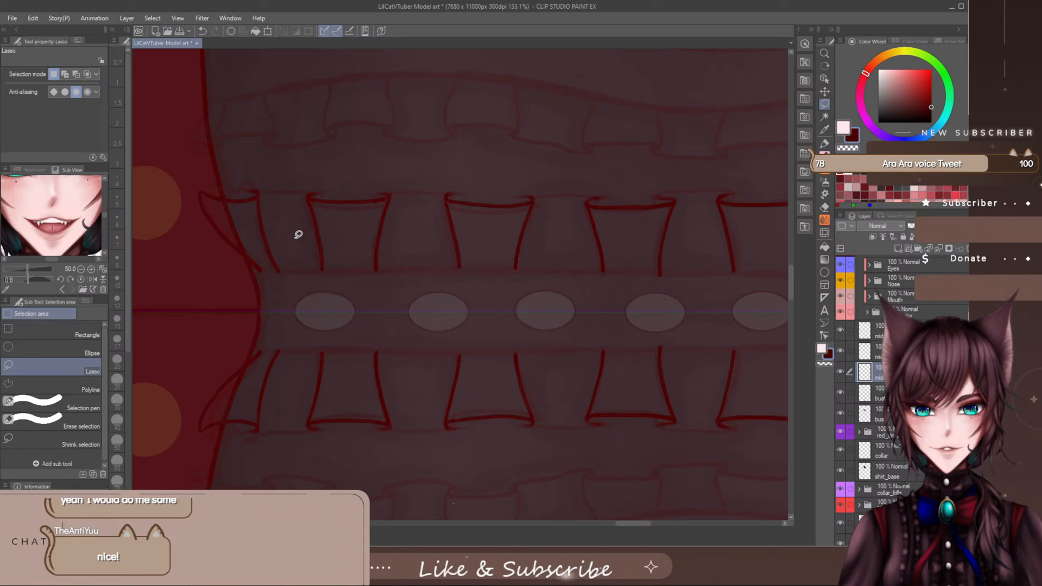
key(p)
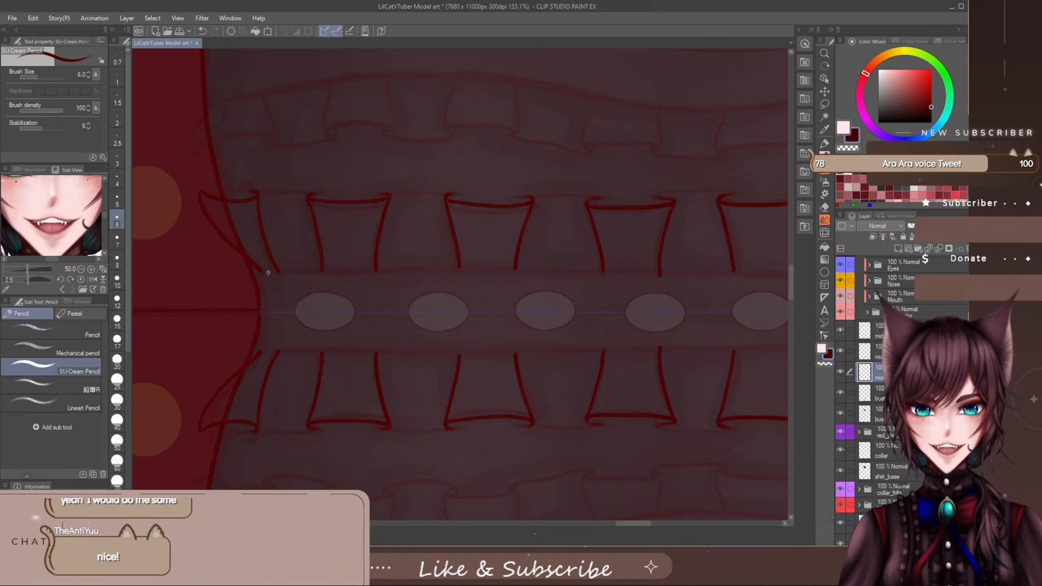
mouse_move(267, 272)
mouse_down()
mouse_move(234, 196)
mouse_move(315, 183)
mouse_up()
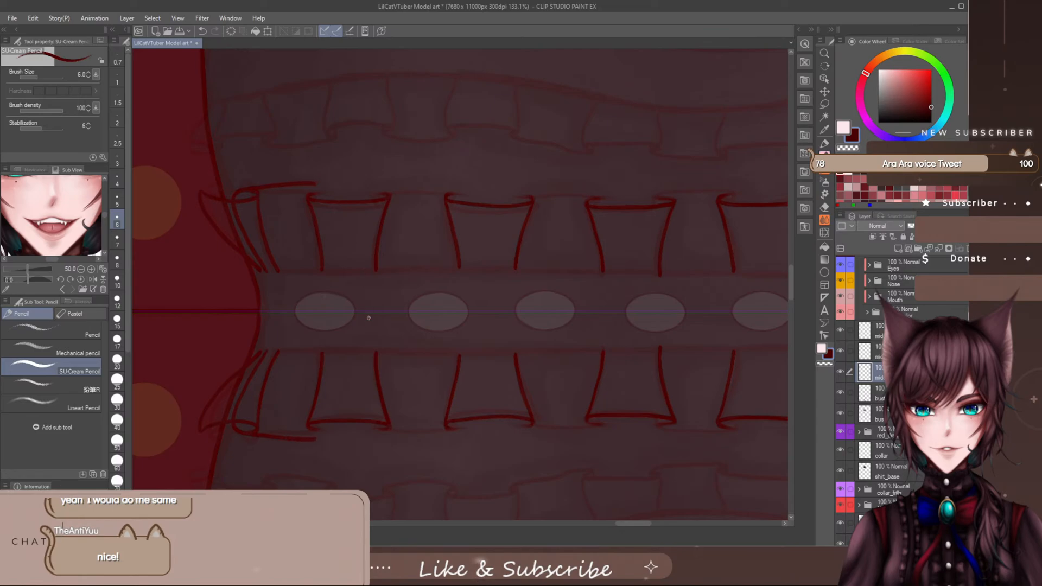
key(ctrl+z)
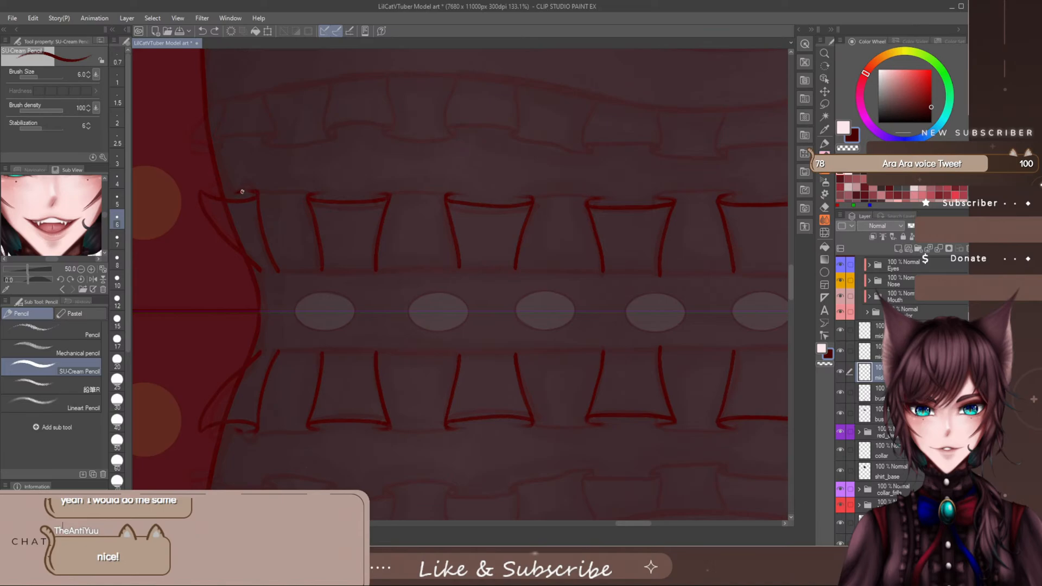
drag(242, 192, 330, 192)
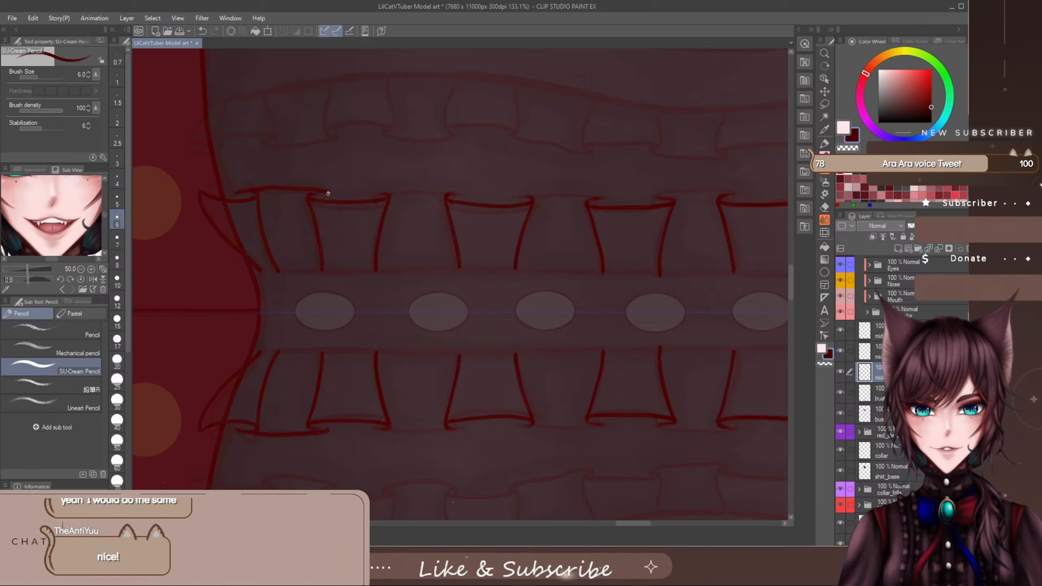
key(ctrl+z)
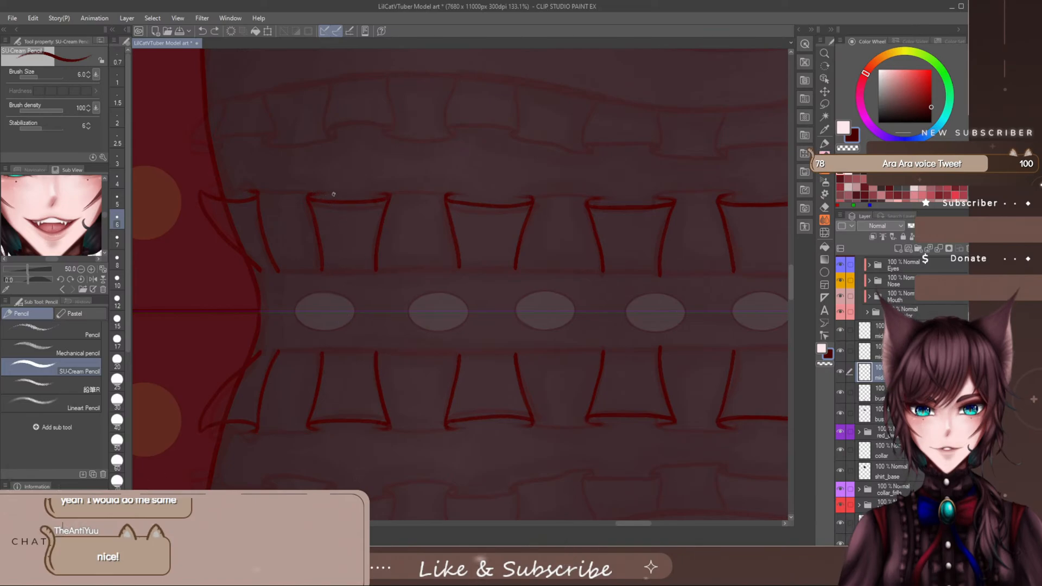
drag(329, 192, 243, 191)
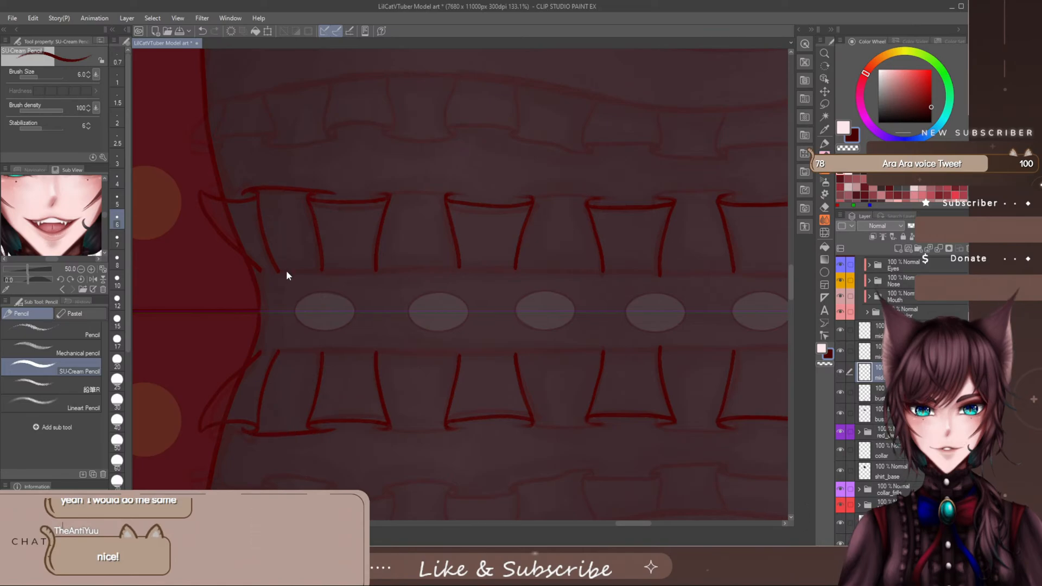
key(ctrl+z)
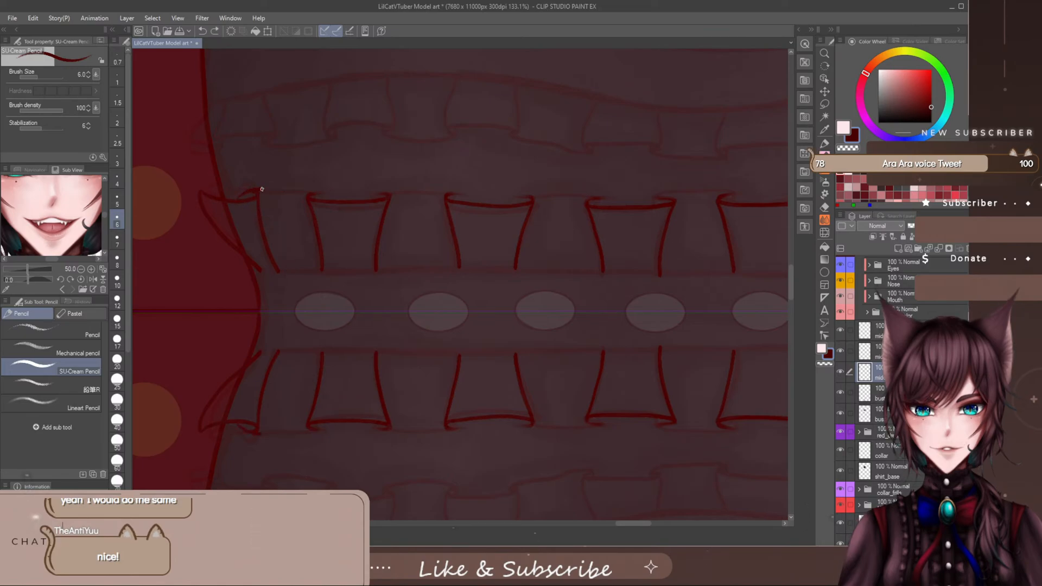
- Draw the curled outer edge and both sides of the mirrored connecting fold between the first and second ruffle folds near the waist
drag(262, 189, 324, 192)
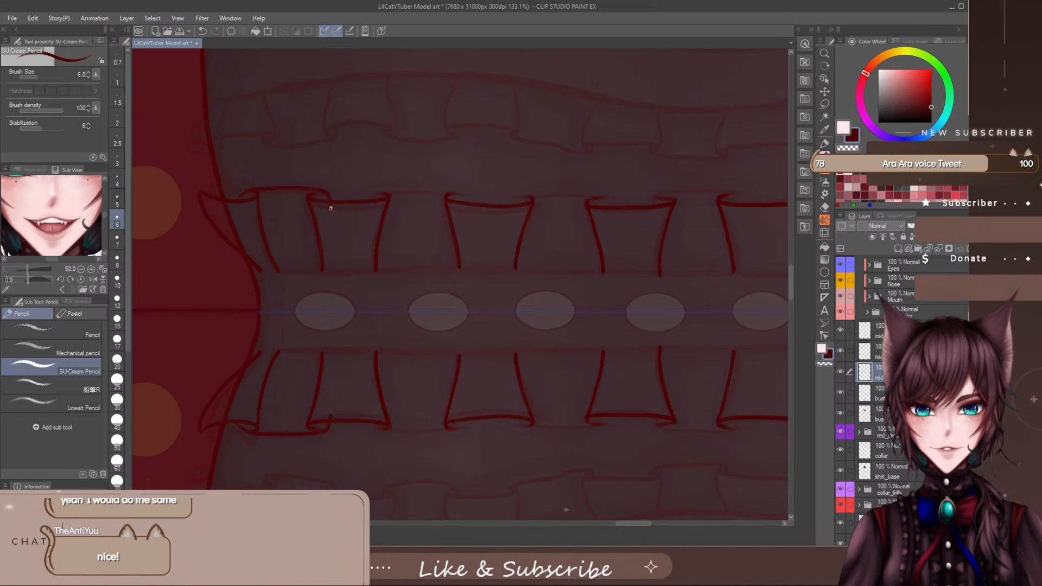
drag(330, 208, 326, 254)
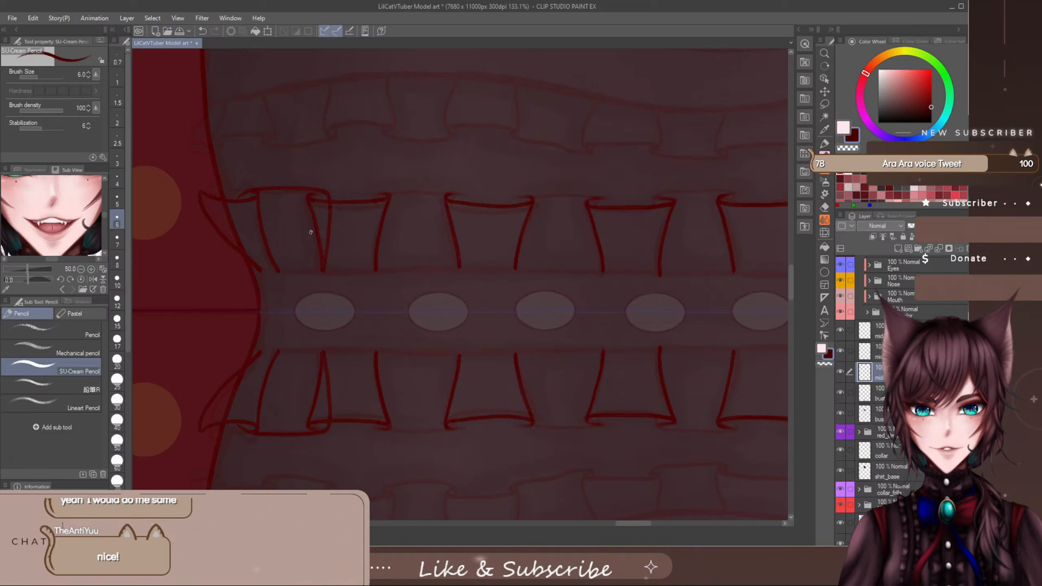
drag(242, 211, 256, 246)
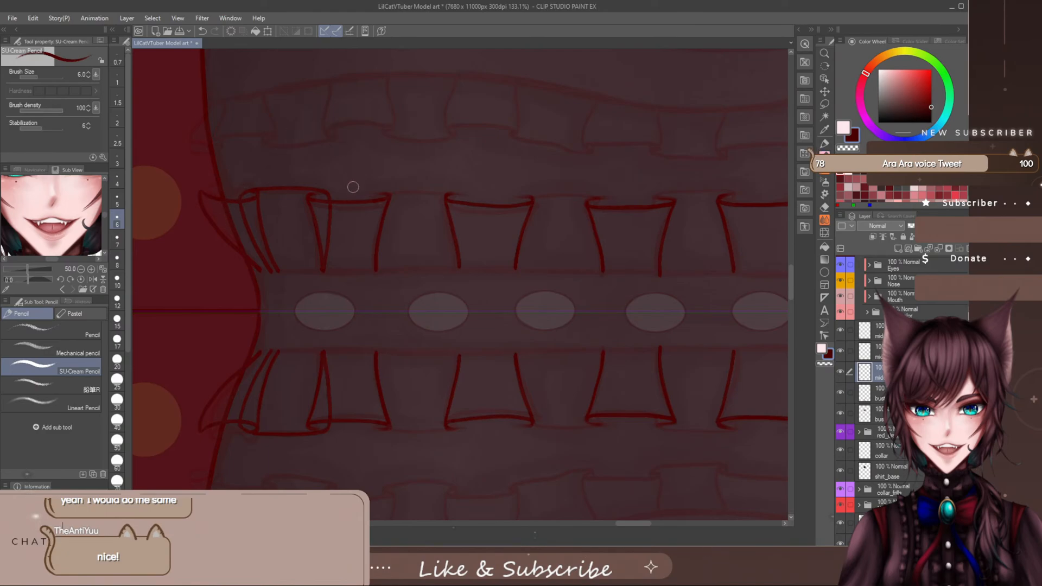
key(space)
drag(639, 523, 643, 522)
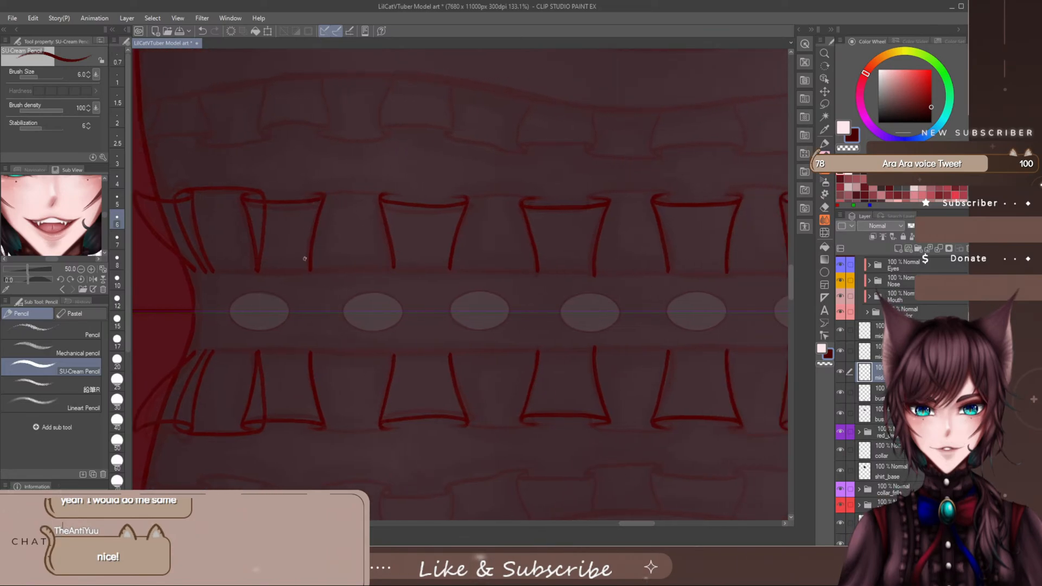
drag(303, 262, 311, 195)
key(ctrl+z)
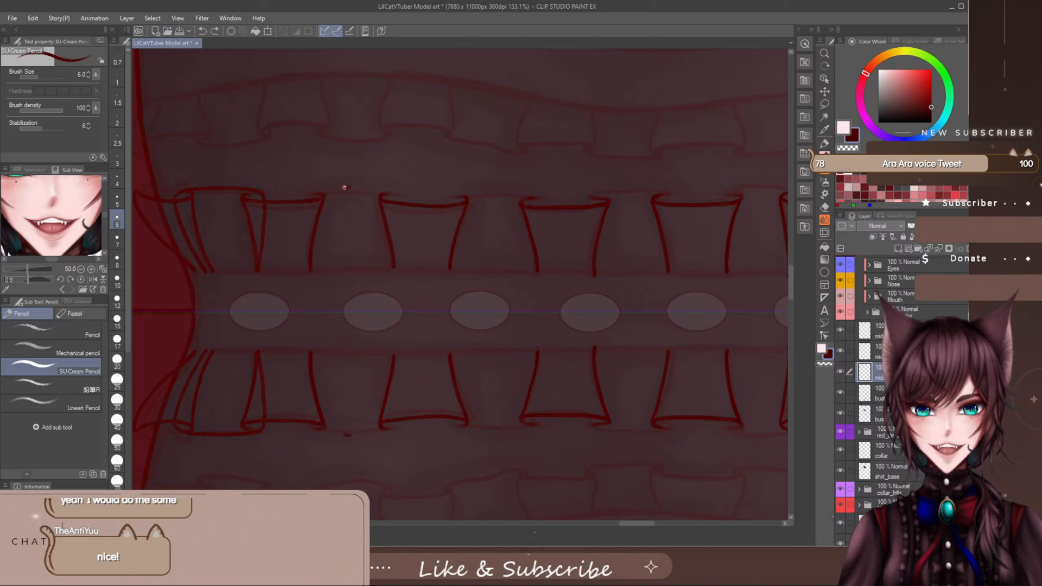
mouse_move(344, 188)
mouse_down()
mouse_move(304, 197)
mouse_move(312, 267)
mouse_up()
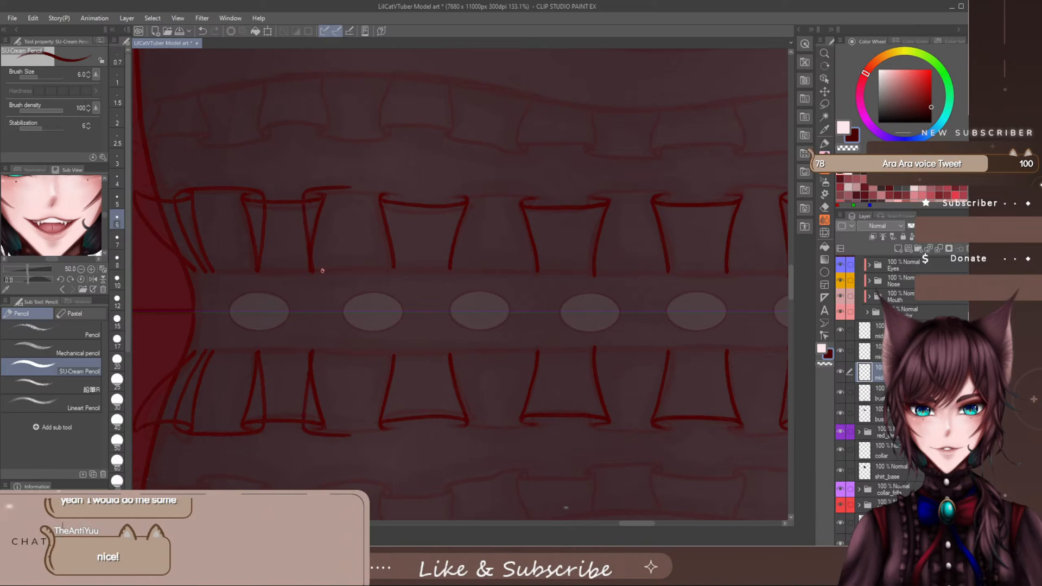
key(ctrl+z)
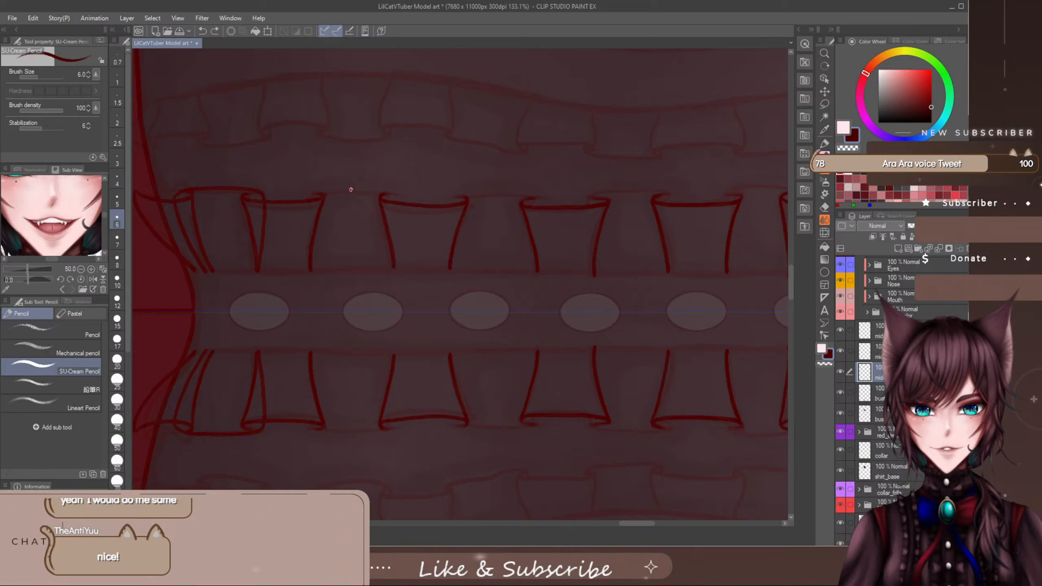
mouse_move(350, 189)
mouse_down()
mouse_move(295, 201)
mouse_move(299, 267)
mouse_up()
key(ctrl+z)
mouse_move(347, 188)
mouse_down()
mouse_move(303, 196)
mouse_move(314, 269)
mouse_up()
key(ctrl+z)
key(ctrl+x)
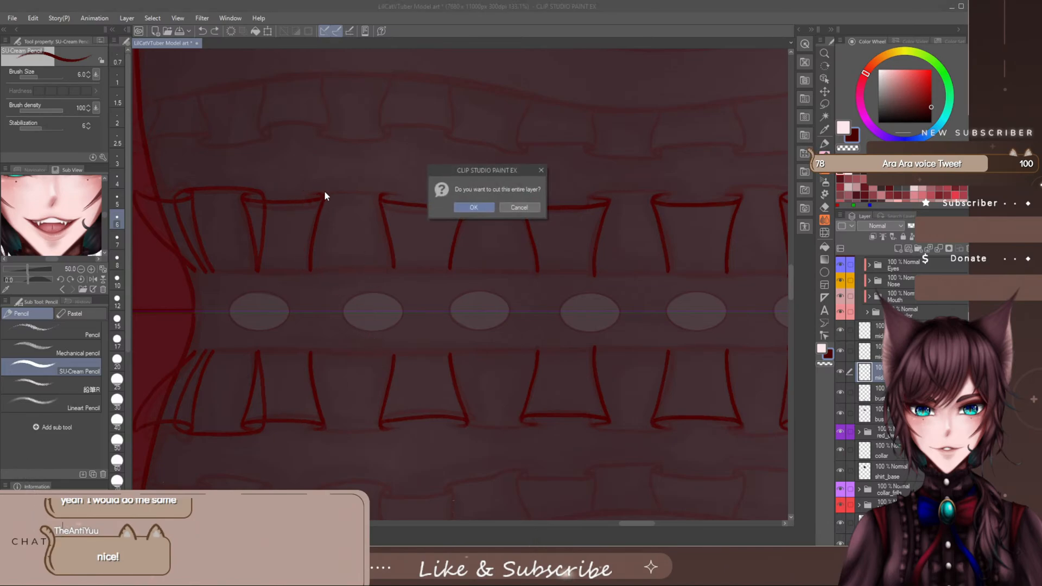
click(519, 208)
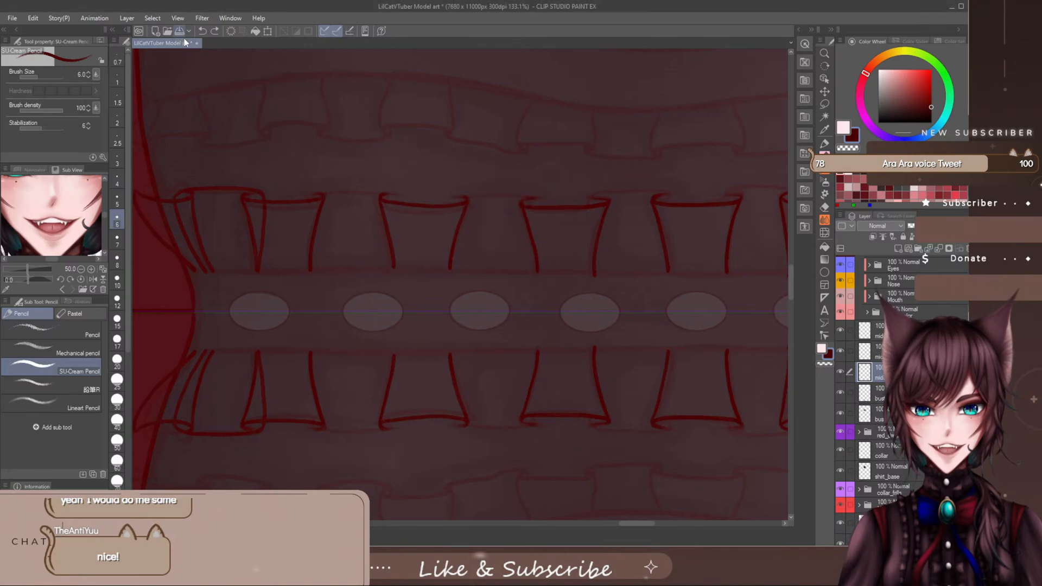
- Save the illustration and draw the curled outer edge and both sides of the connecting fold between the second and third ruffle folds
key(ctrl+s)
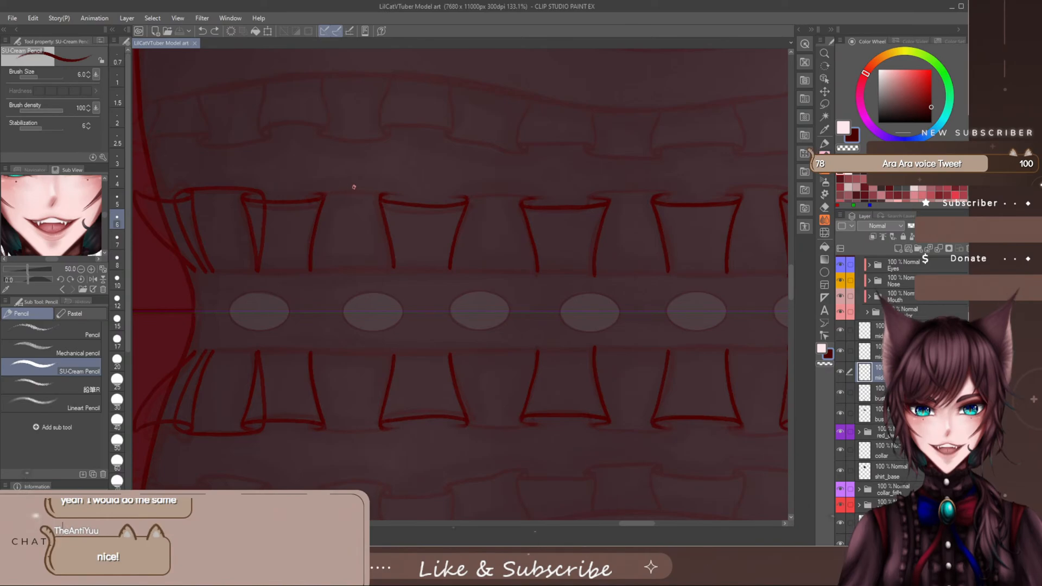
mouse_move(390, 190)
mouse_down()
mouse_move(320, 190)
mouse_move(297, 201)
mouse_move(303, 273)
mouse_up()
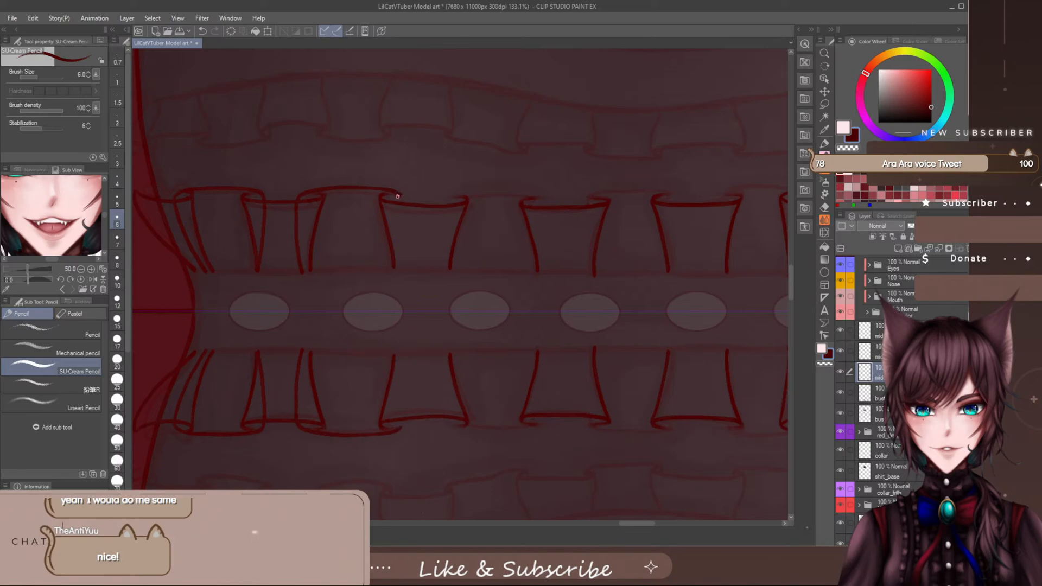
drag(399, 194, 395, 268)
key(e)
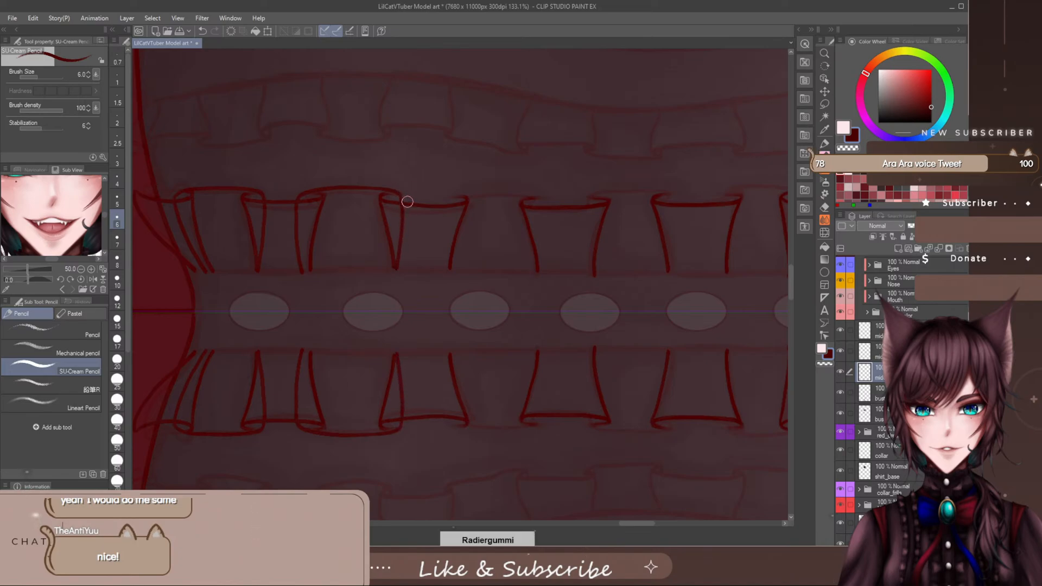
- Finish the curled corner of the connecting fold between the second and third ruffle folds, then erase and redraw its opposite side
key(p)
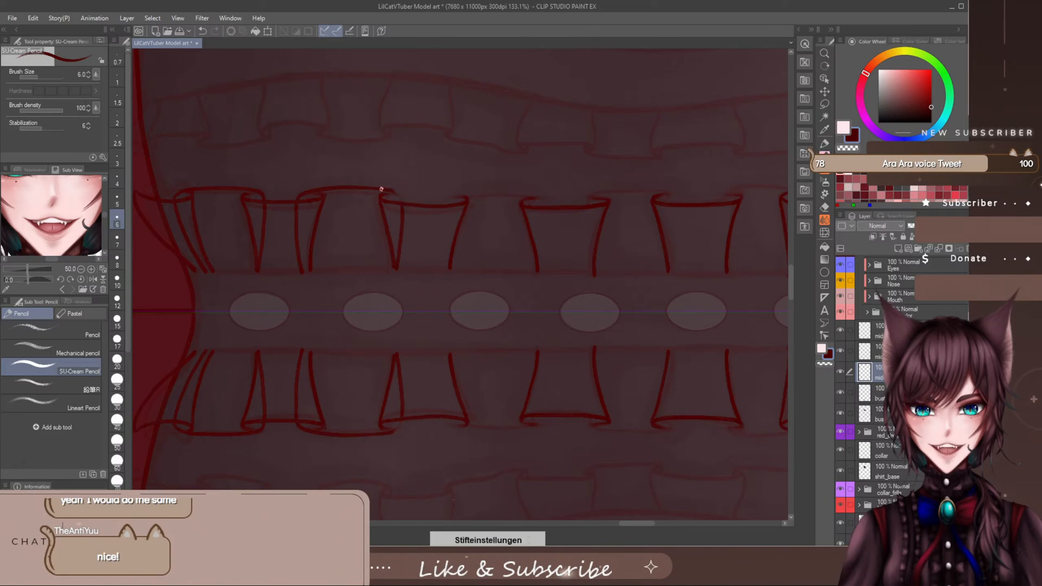
mouse_move(381, 188)
mouse_down()
mouse_move(402, 196)
mouse_move(402, 224)
mouse_up()
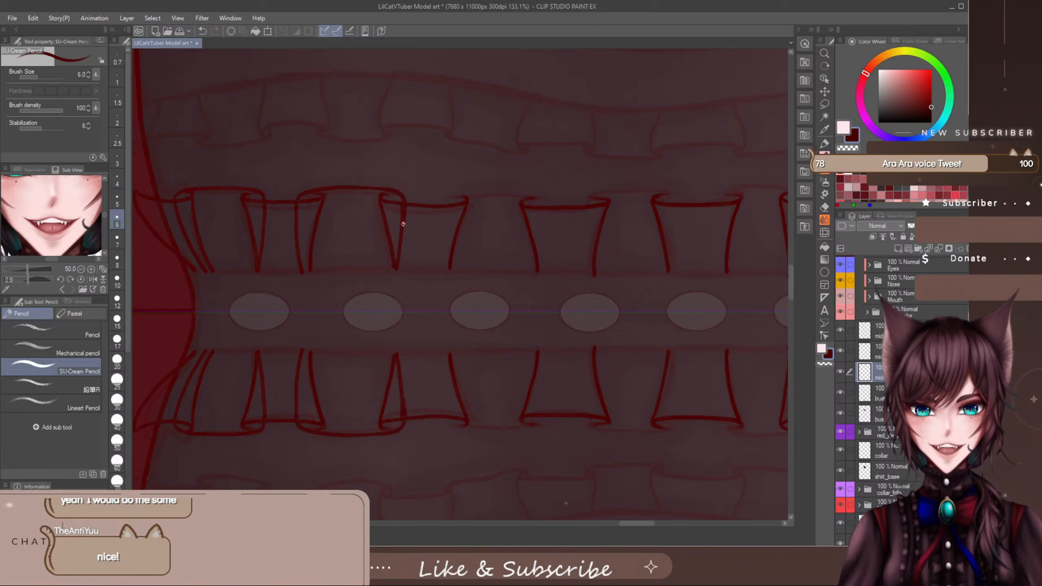
key(e)
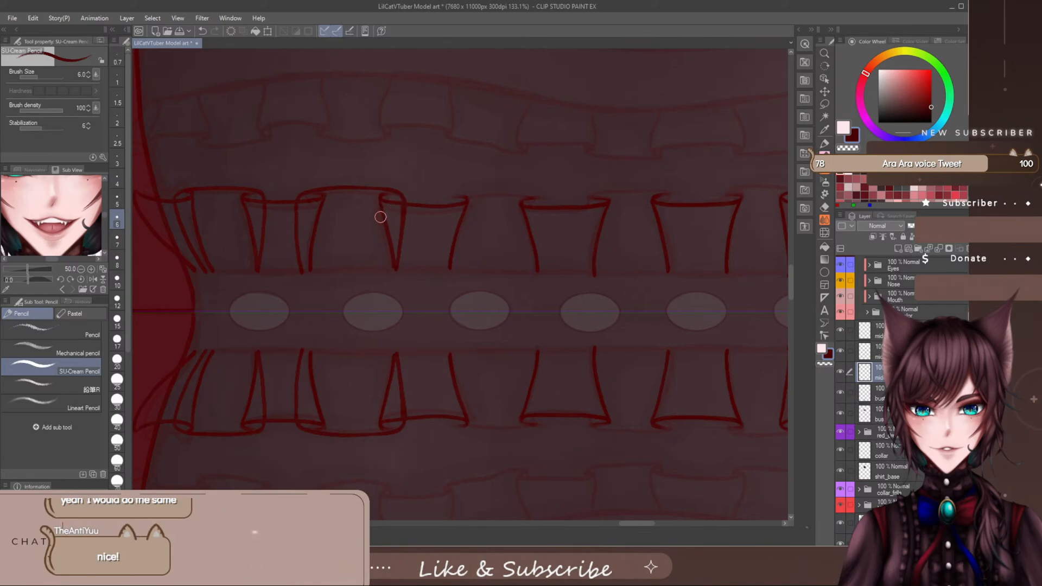
mouse_move(343, 282)
mouse_down()
mouse_move(288, 237)
mouse_move(303, 276)
mouse_move(294, 206)
mouse_move(307, 185)
mouse_move(291, 236)
mouse_up()
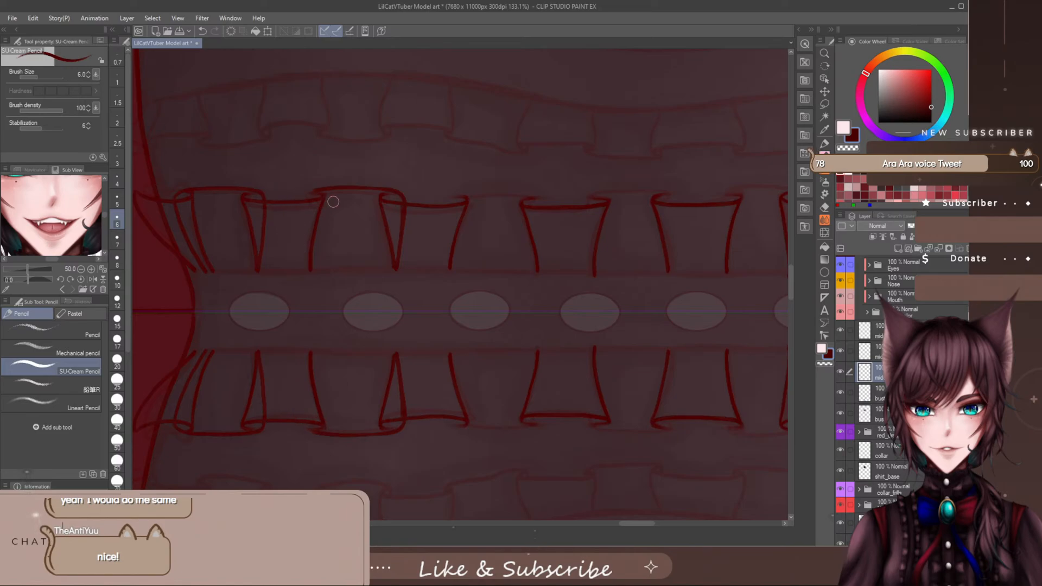
mouse_move(327, 188)
mouse_down()
mouse_move(307, 201)
mouse_move(305, 260)
mouse_up()
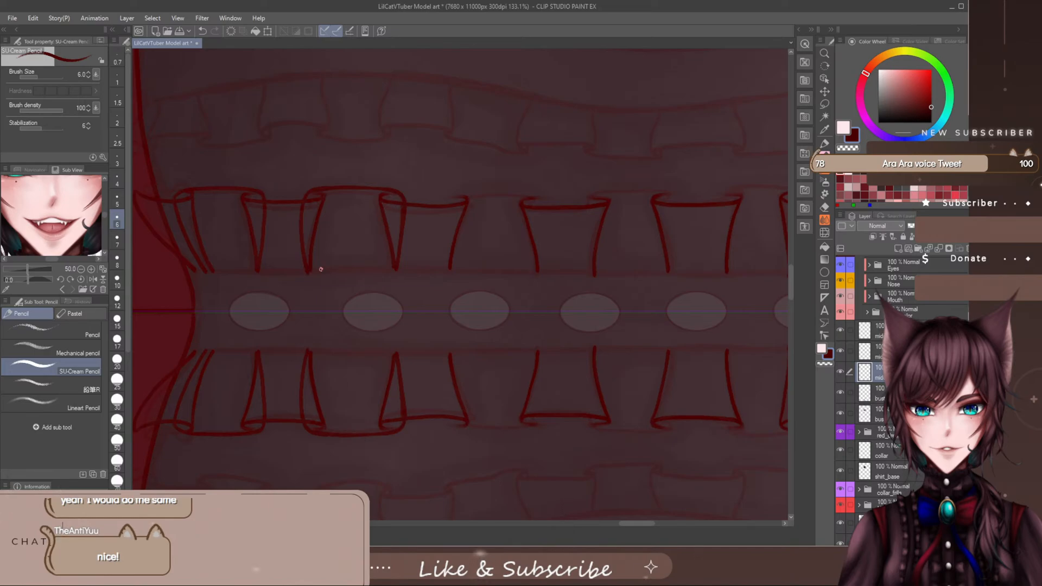
drag(645, 523, 654, 530)
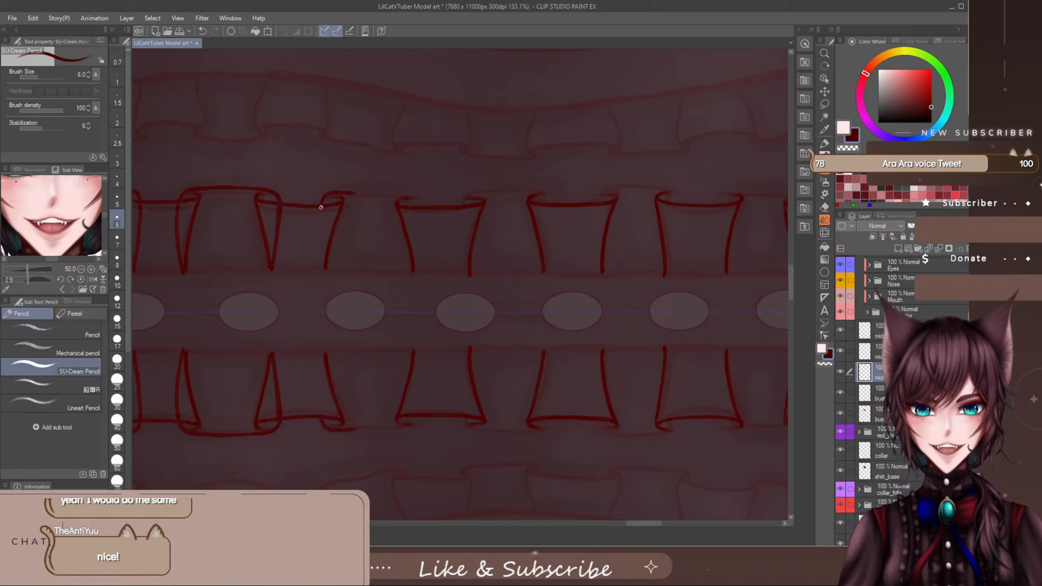
drag(321, 207, 322, 261)
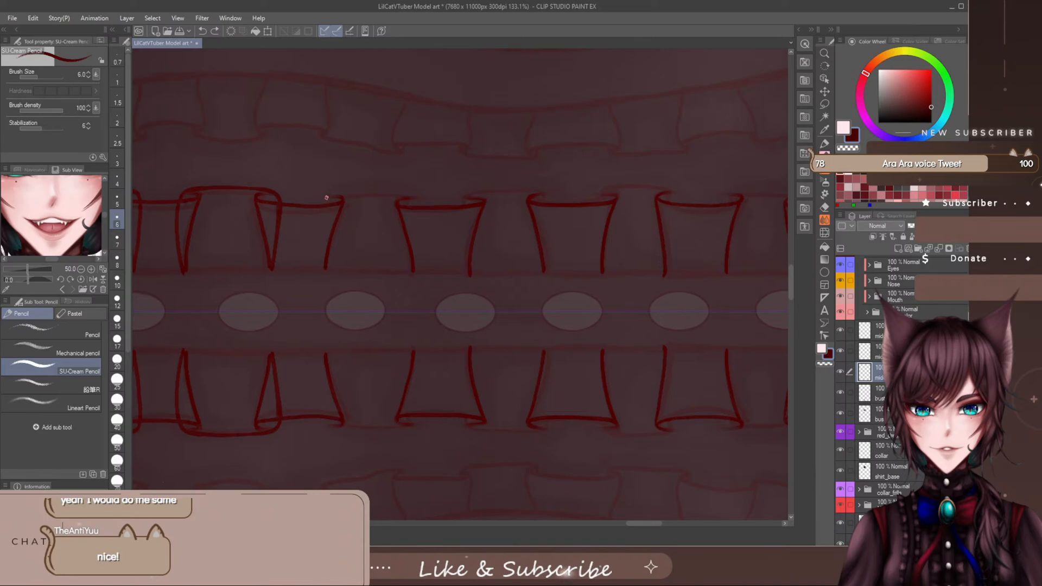
drag(315, 205, 420, 195)
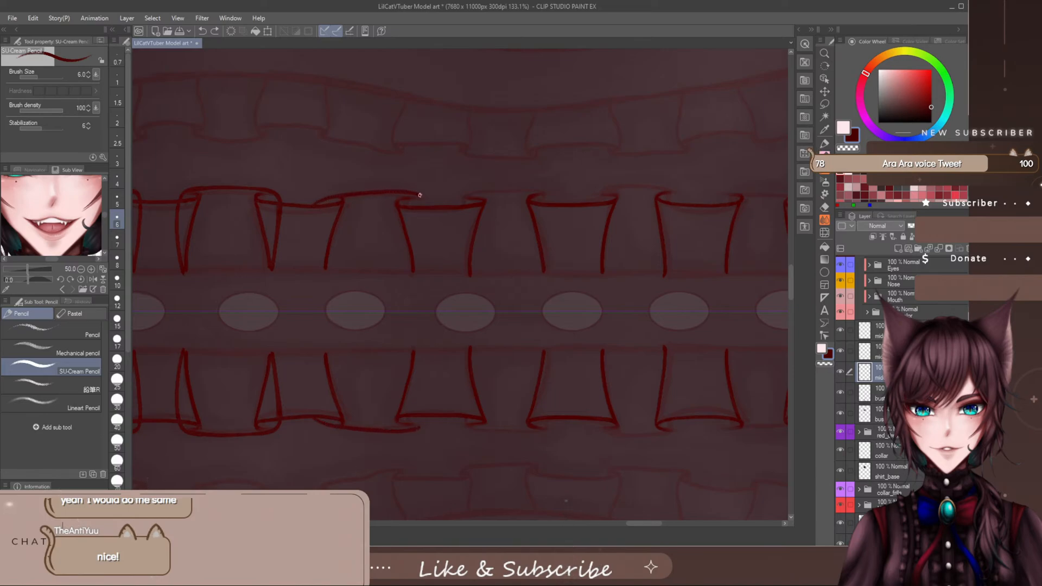
key(ctrl+z)
drag(317, 199, 420, 193)
key(ctrl+z)
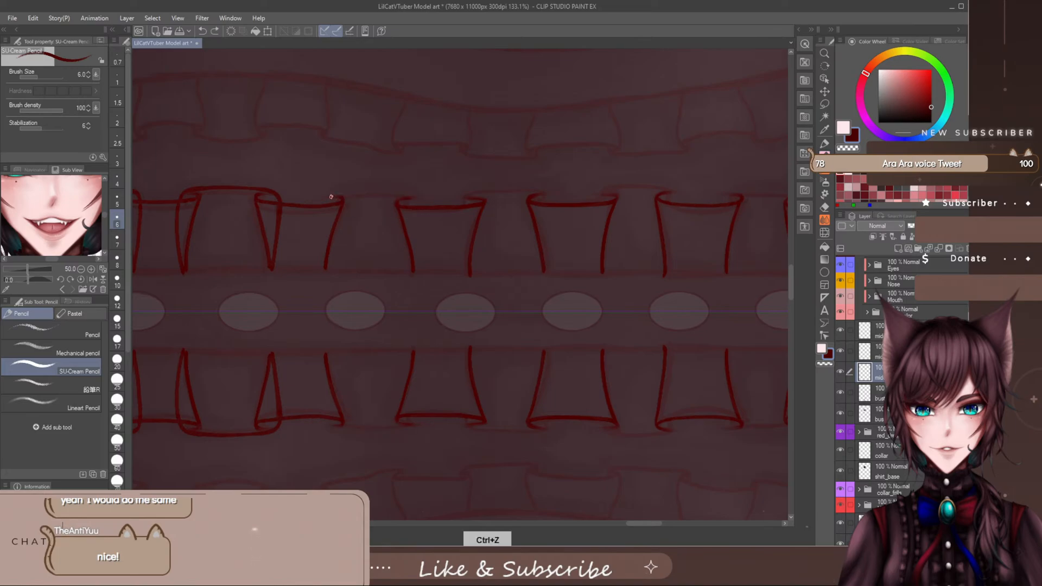
drag(313, 201, 419, 198)
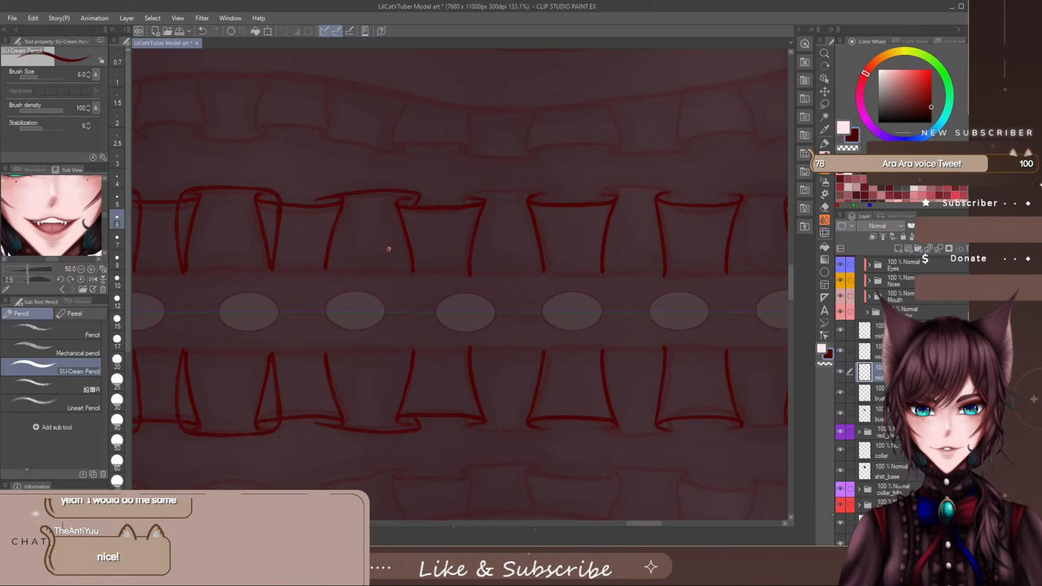
key(ctrl+z)
- Draw the curled outer edge and both sides of the connecting fold between the third and fourth ruffle folds, trimming the overshooting edge
drag(318, 200, 415, 195)
drag(422, 230, 417, 269)
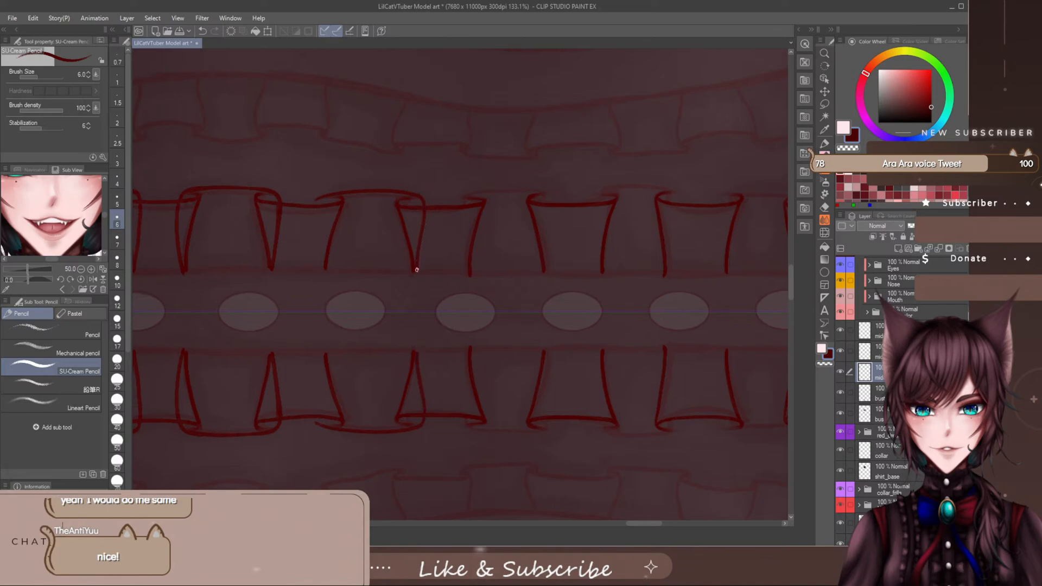
key(e)
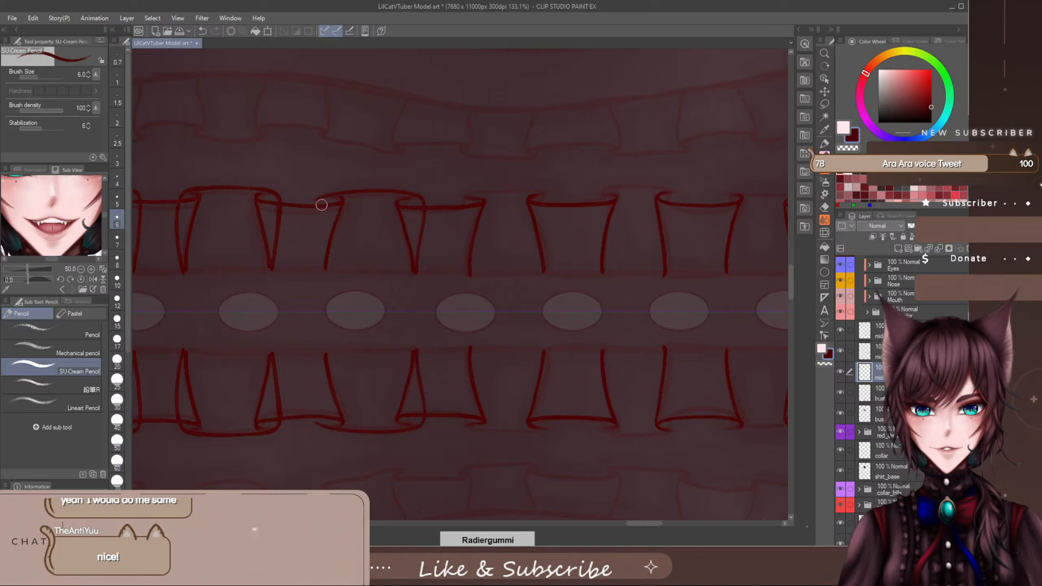
mouse_move(322, 205)
mouse_down()
mouse_move(314, 201)
mouse_move(335, 189)
mouse_move(321, 200)
mouse_up()
key(p)
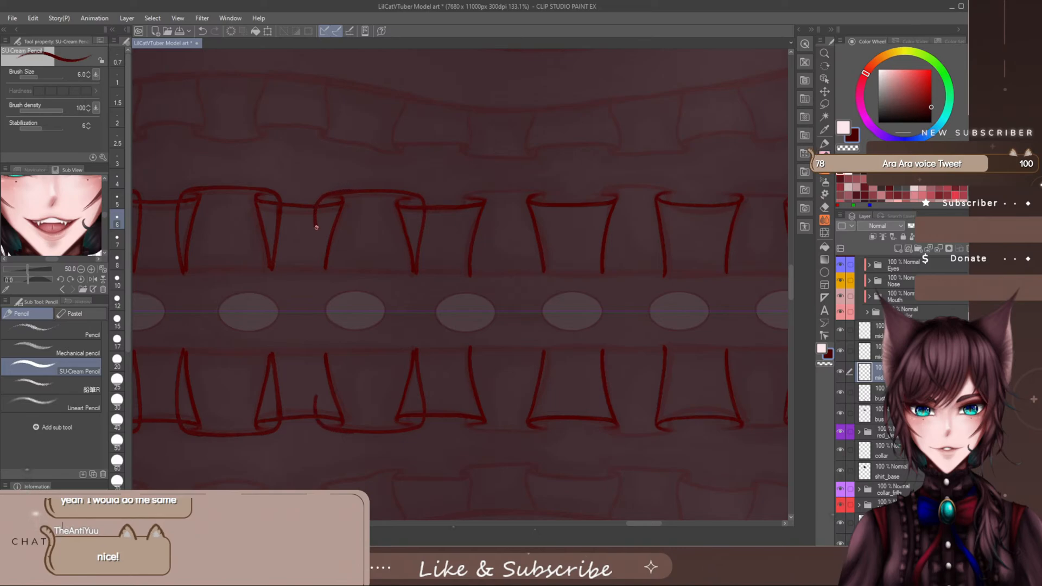
key(ctrl+z)
key(ctrl+z)
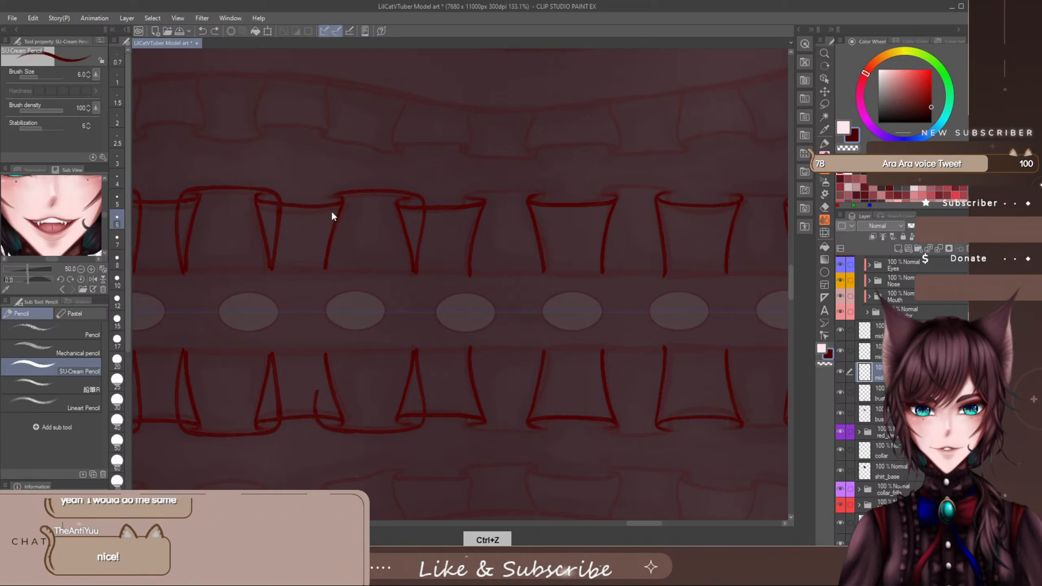
mouse_move(357, 191)
mouse_down()
mouse_move(321, 200)
mouse_move(323, 250)
mouse_up()
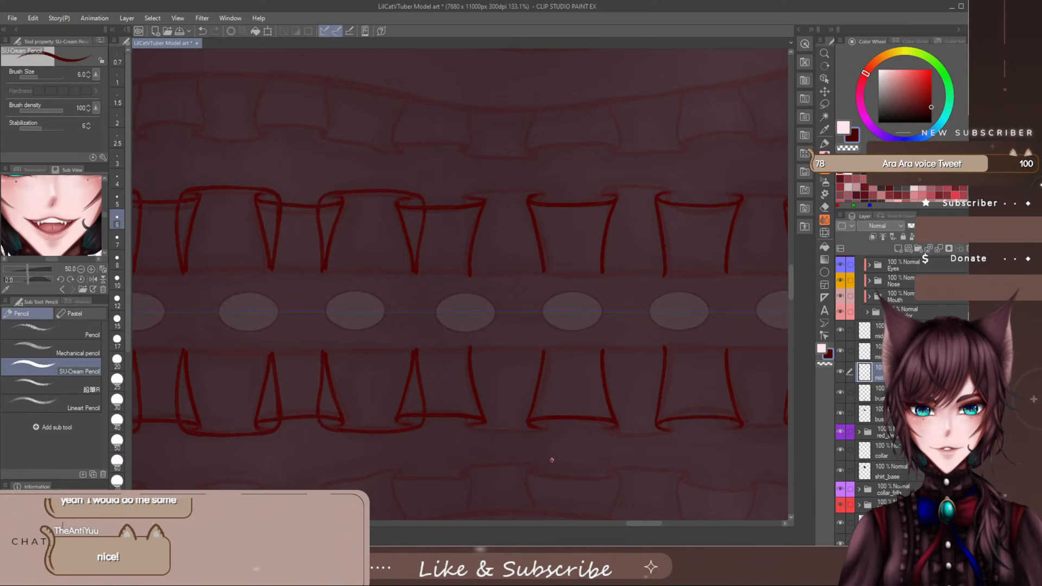
drag(635, 522, 644, 524)
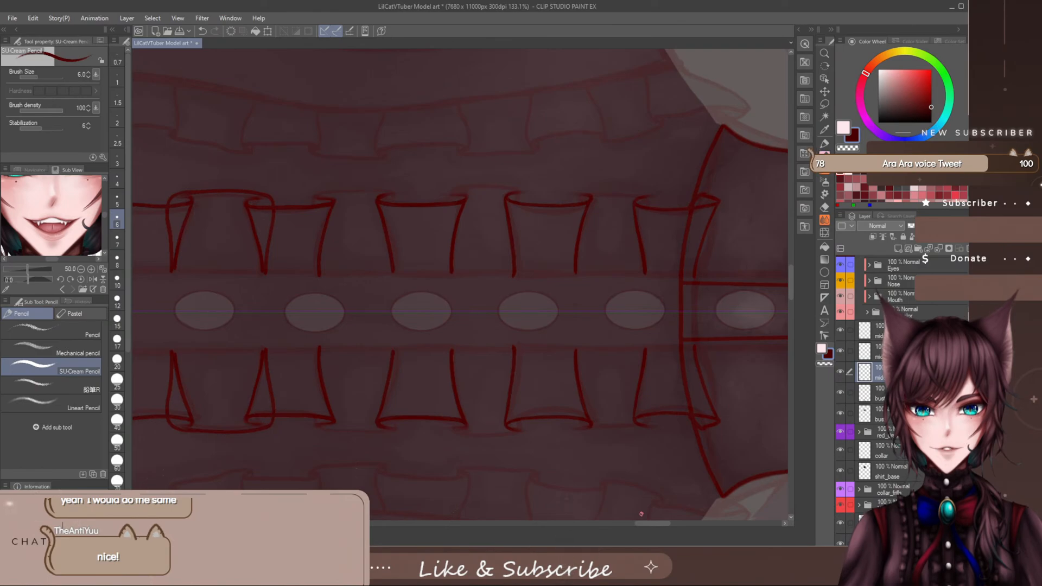
drag(655, 523, 648, 523)
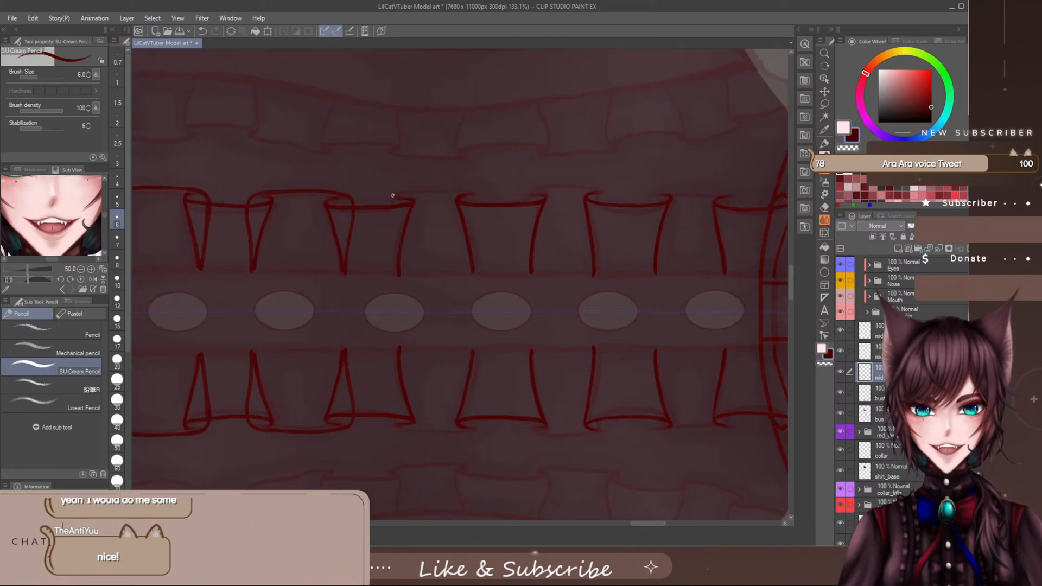
drag(421, 189, 466, 190)
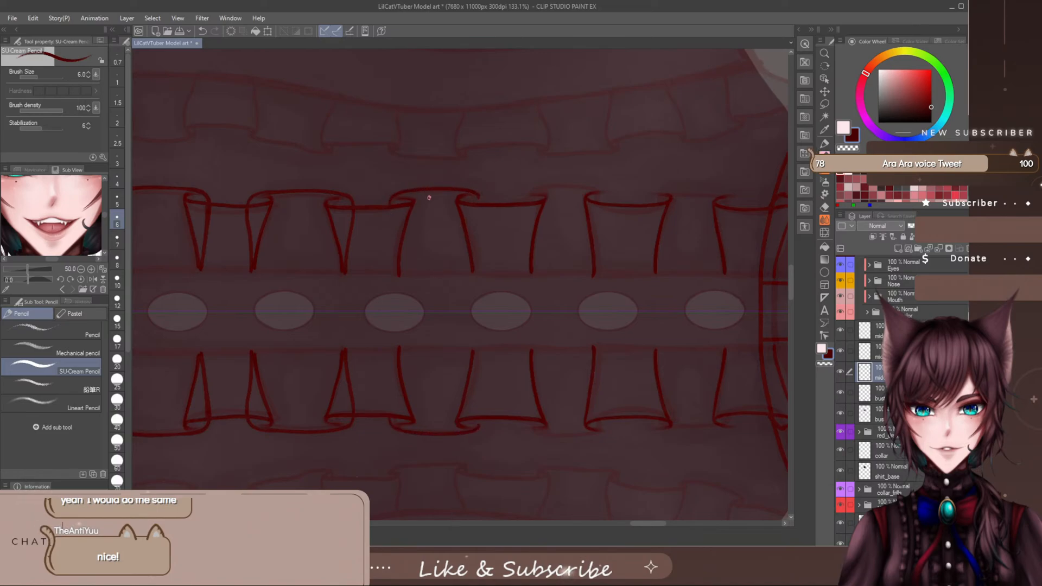
key(ctrl+z)
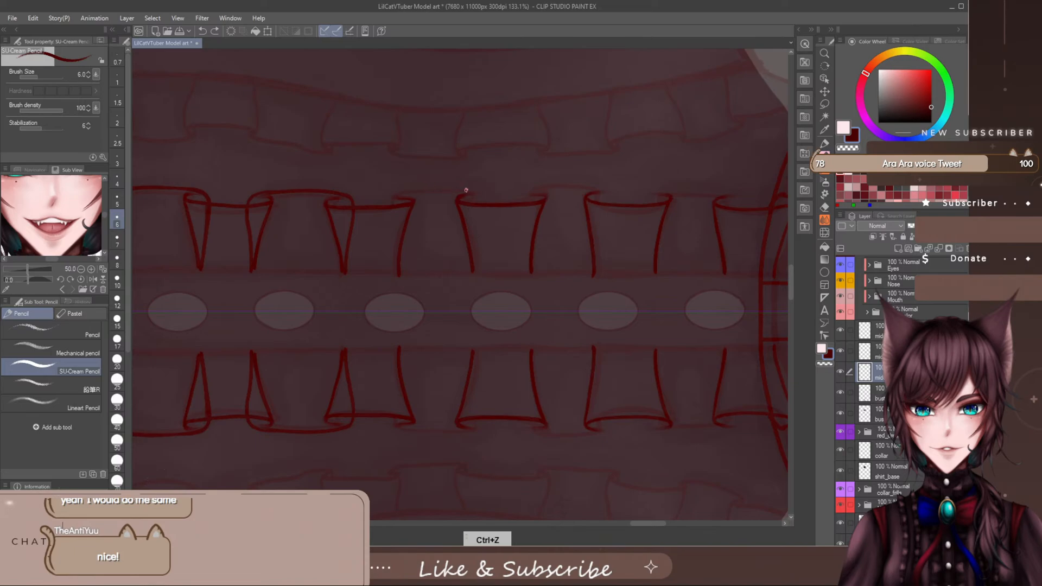
mouse_move(486, 192)
mouse_down()
mouse_move(384, 195)
mouse_move(390, 218)
mouse_move(404, 192)
mouse_move(484, 191)
mouse_move(473, 272)
mouse_up()
key(ctrl+z)
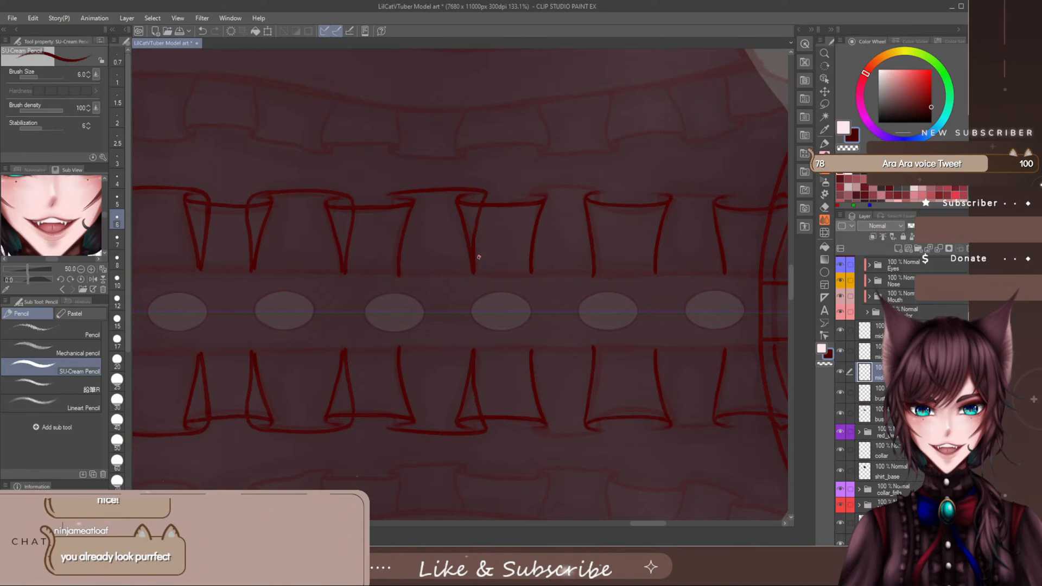
key(ctrl+z)
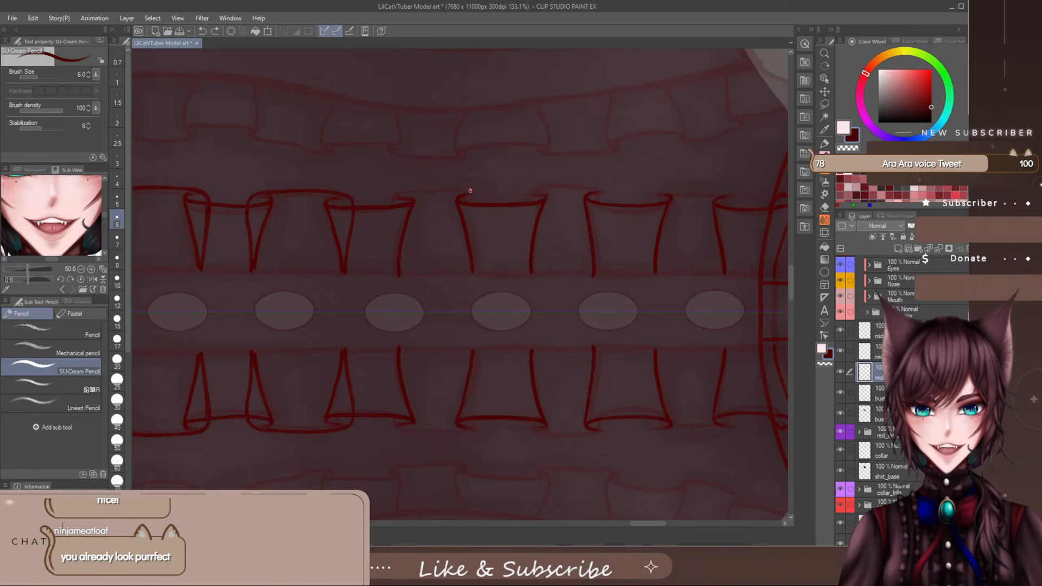
- Draw both sides and the arched outer edge of the connecting fold between the fourth and fifth ruffle folds
drag(486, 192, 476, 277)
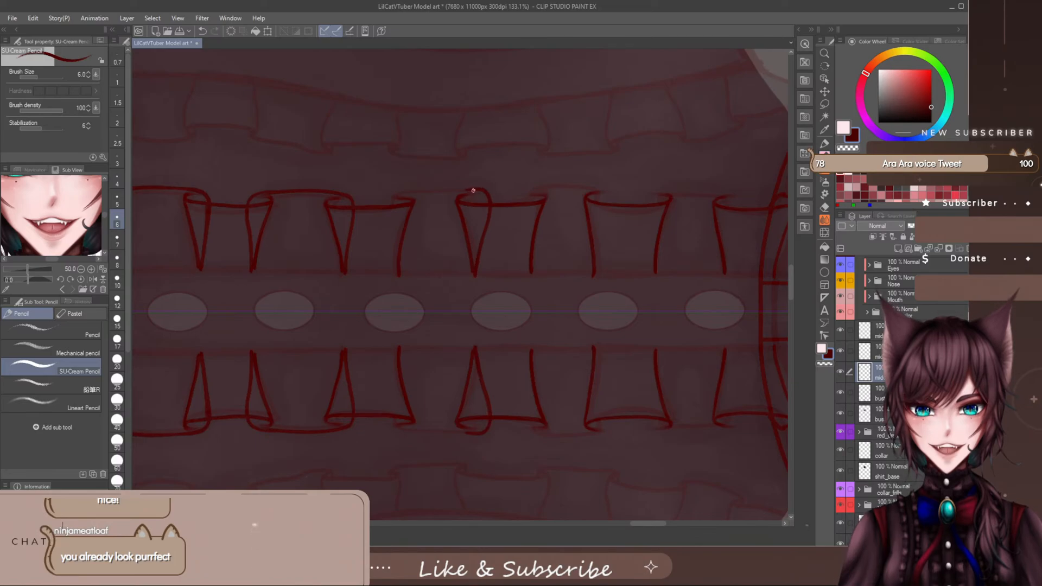
mouse_move(482, 192)
mouse_down()
mouse_move(445, 189)
mouse_move(507, 198)
mouse_move(396, 192)
mouse_up()
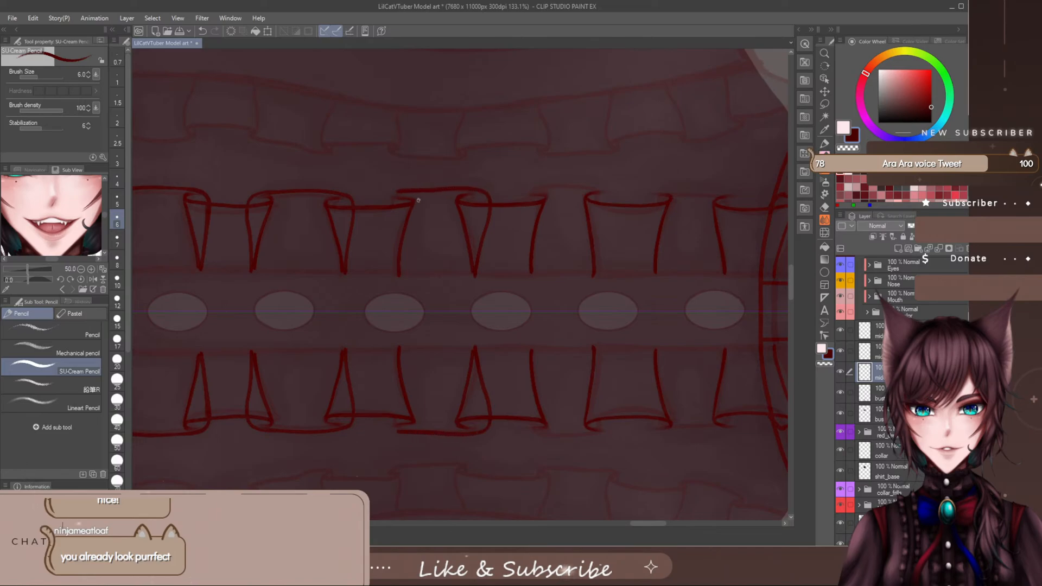
key(ctrl+z)
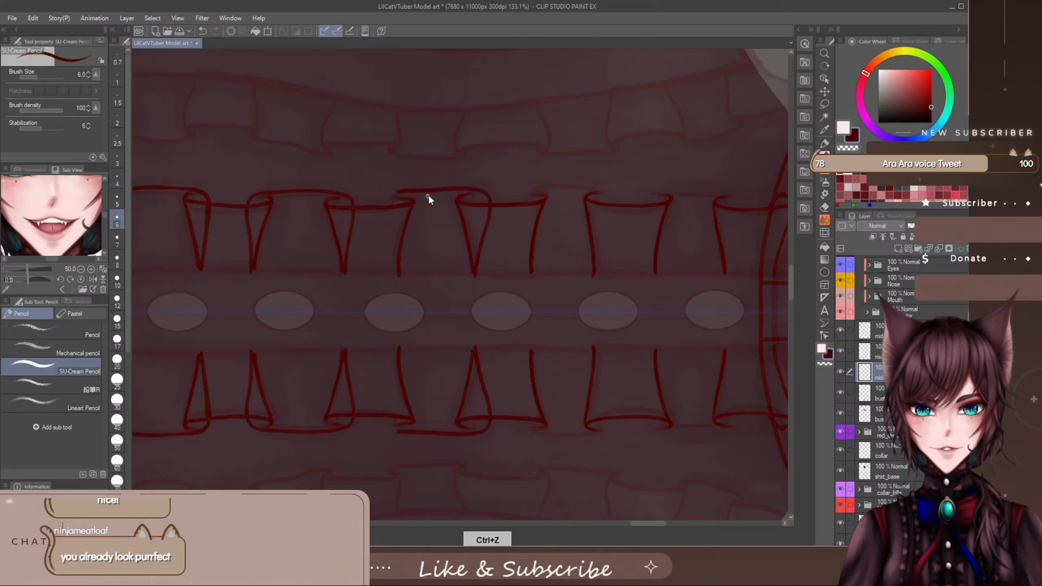
key(ctrl+z)
drag(486, 188, 391, 185)
key(ctrl+z)
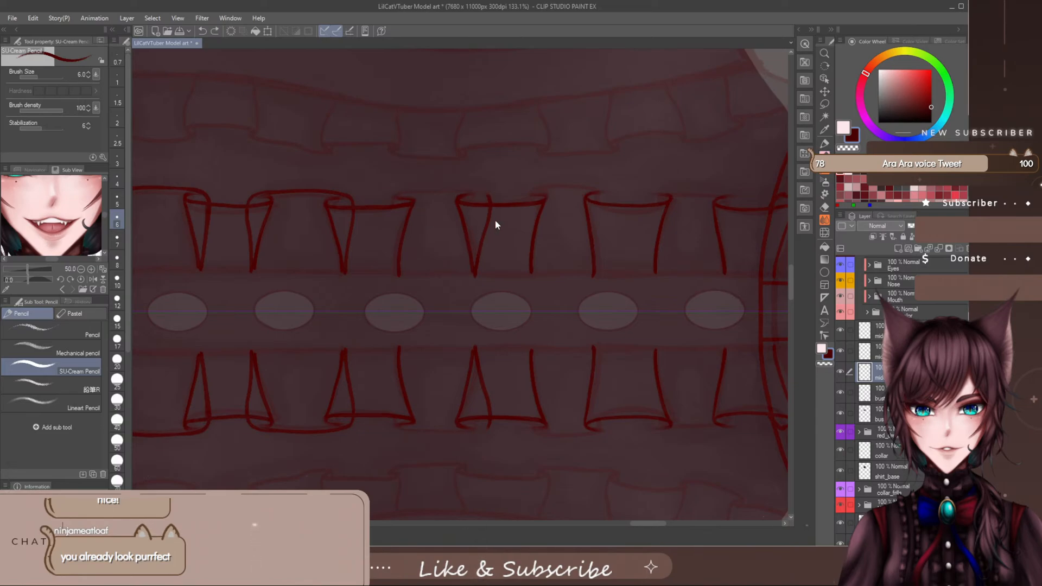
mouse_move(478, 190)
mouse_down()
mouse_move(402, 187)
mouse_move(387, 195)
mouse_move(395, 204)
mouse_move(391, 189)
mouse_move(396, 276)
mouse_up()
- Close the curled corner at the fourth ruffle fold by joining the outer edge to the connecting fold's side and erasing stray line ends
mouse_move(389, 197)
mouse_down()
mouse_move(409, 182)
mouse_move(375, 220)
mouse_move(400, 200)
mouse_up()
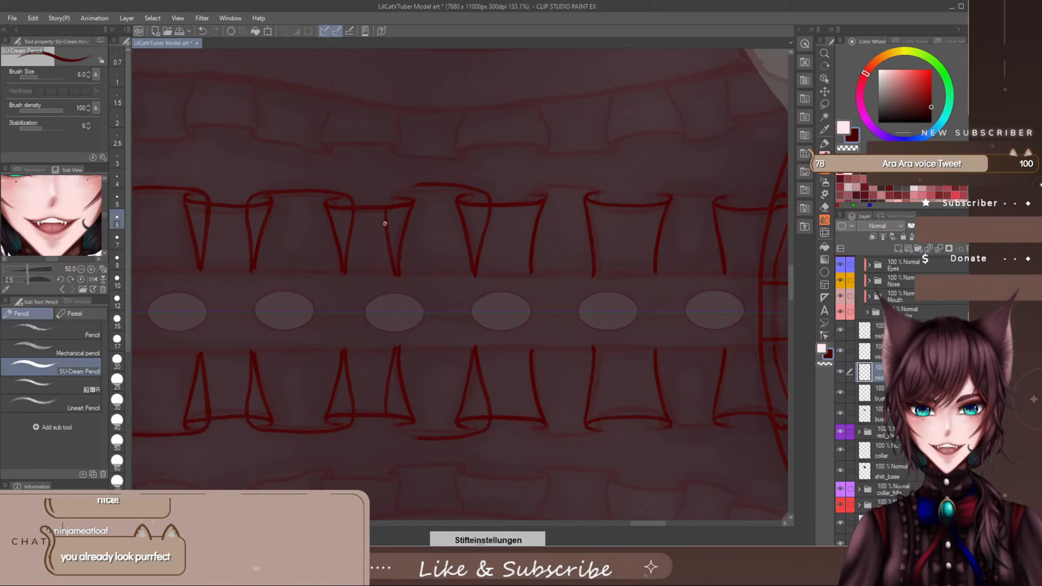
drag(404, 184, 423, 185)
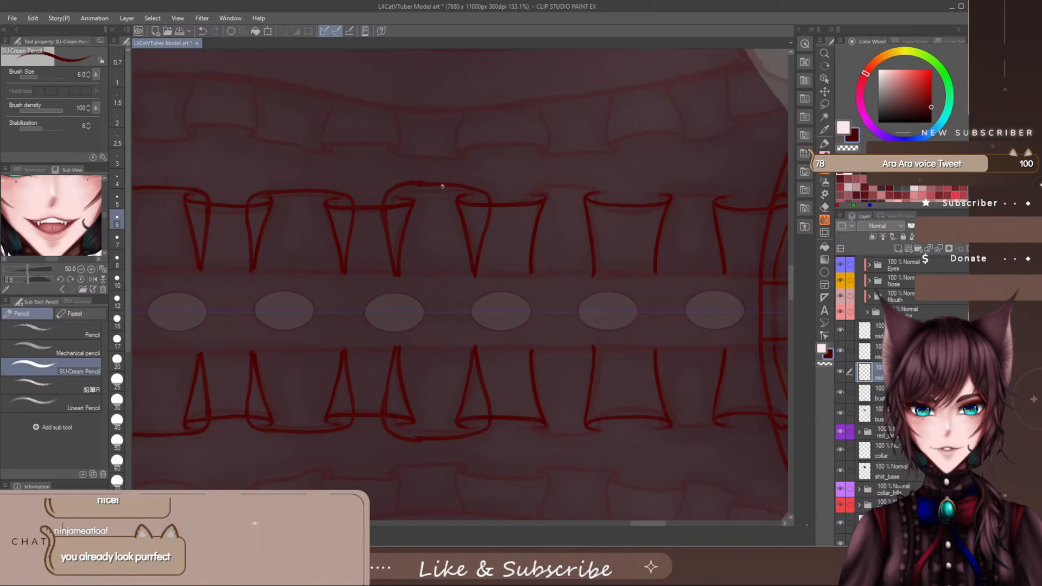
key(ctrl+z)
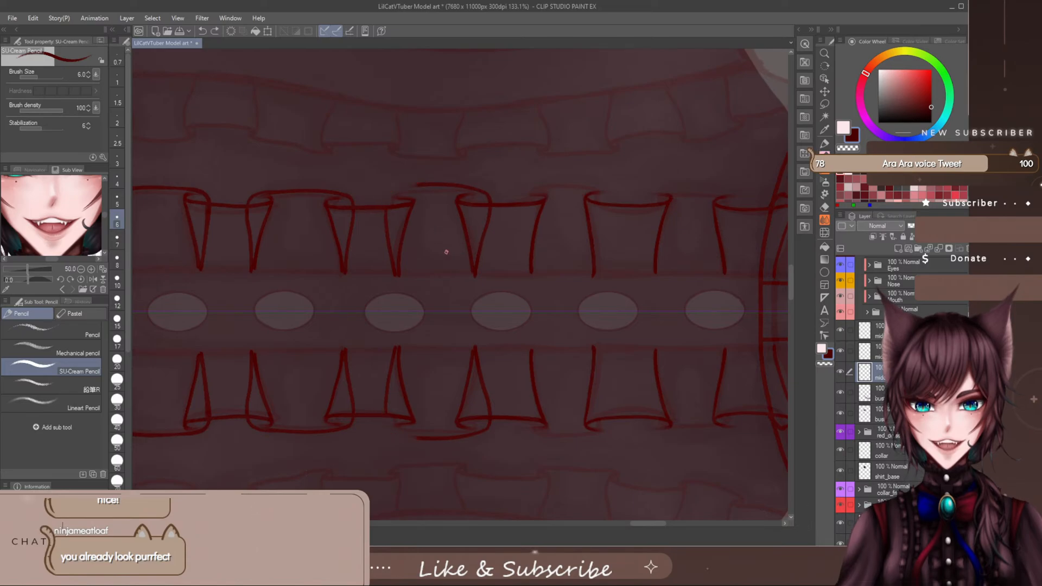
drag(422, 183, 376, 200)
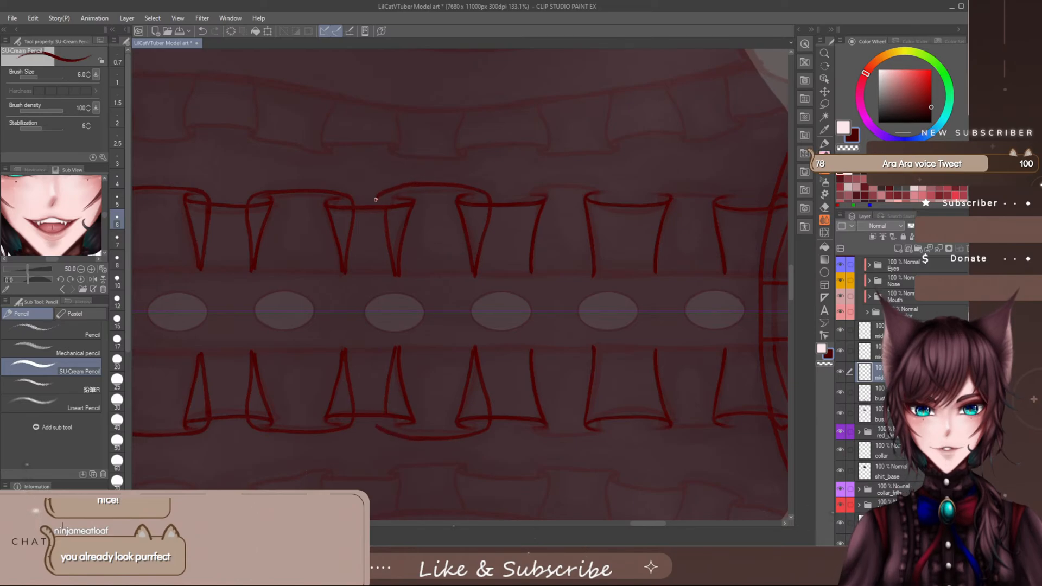
key(ctrl+z)
key(e)
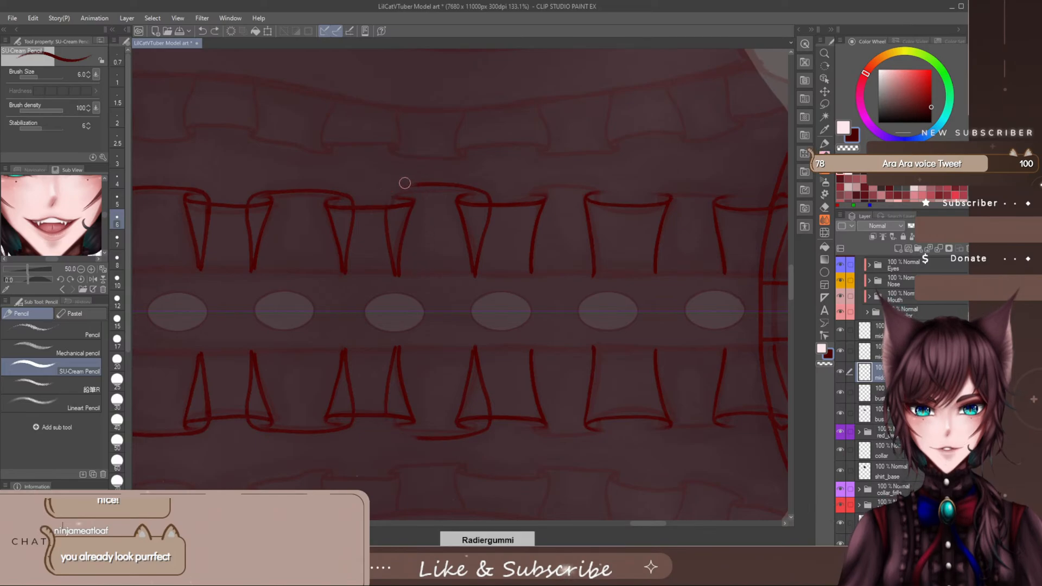
key(p)
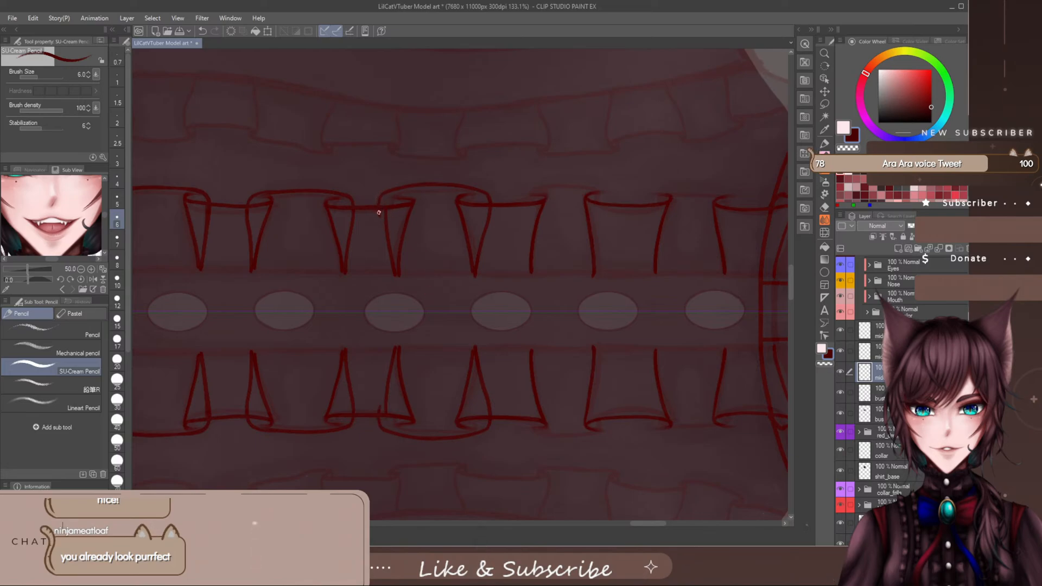
key(e)
key(p)
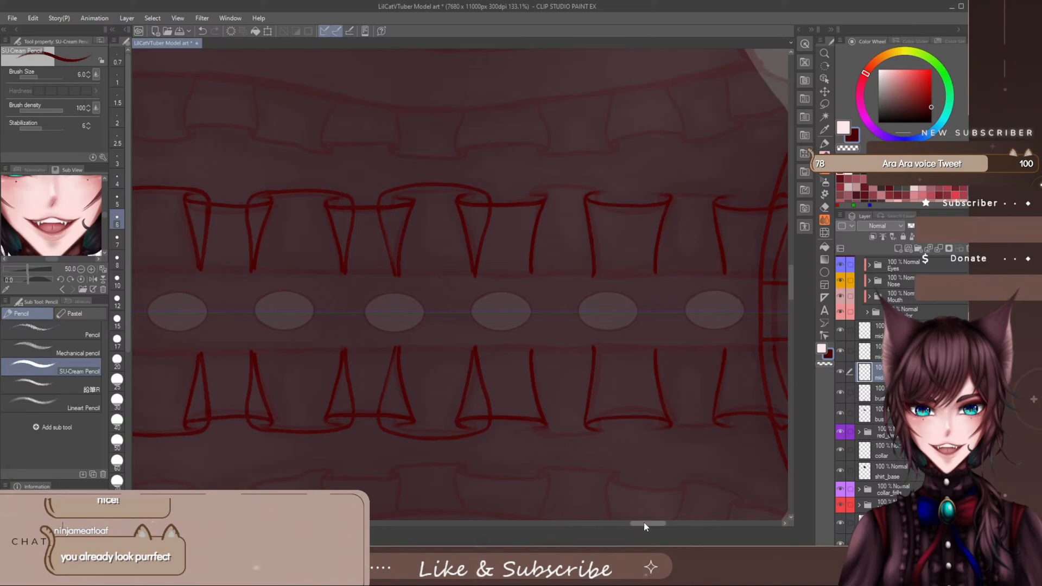
- Draw the curled outer edge and both sides of the connecting fold between the fifth and sixth ruffle folds
mouse_move(645, 523)
mouse_down()
mouse_move(666, 525)
mouse_move(649, 529)
mouse_up()
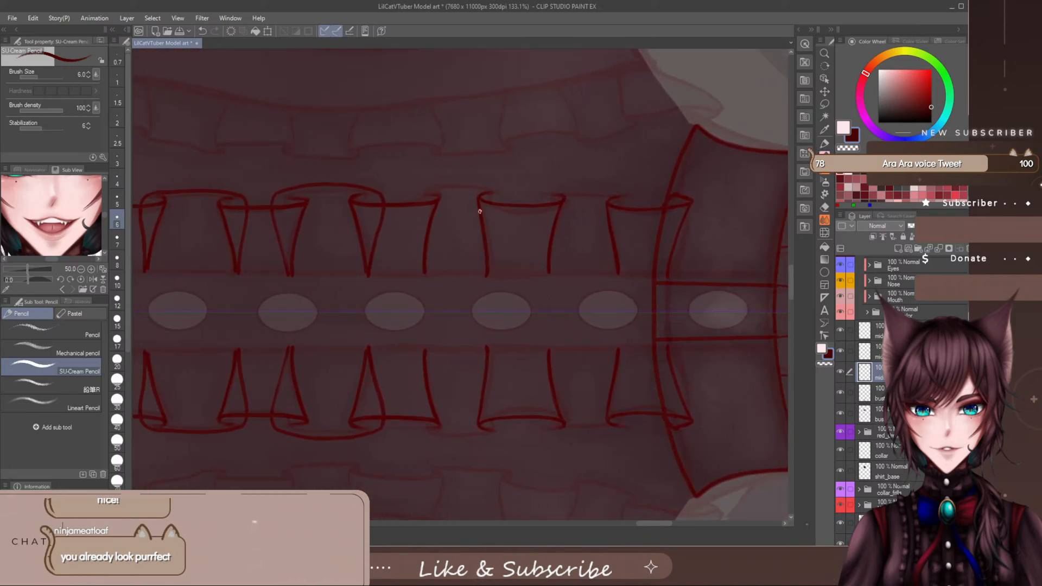
mouse_move(443, 189)
mouse_down()
mouse_move(506, 194)
mouse_move(492, 269)
mouse_up()
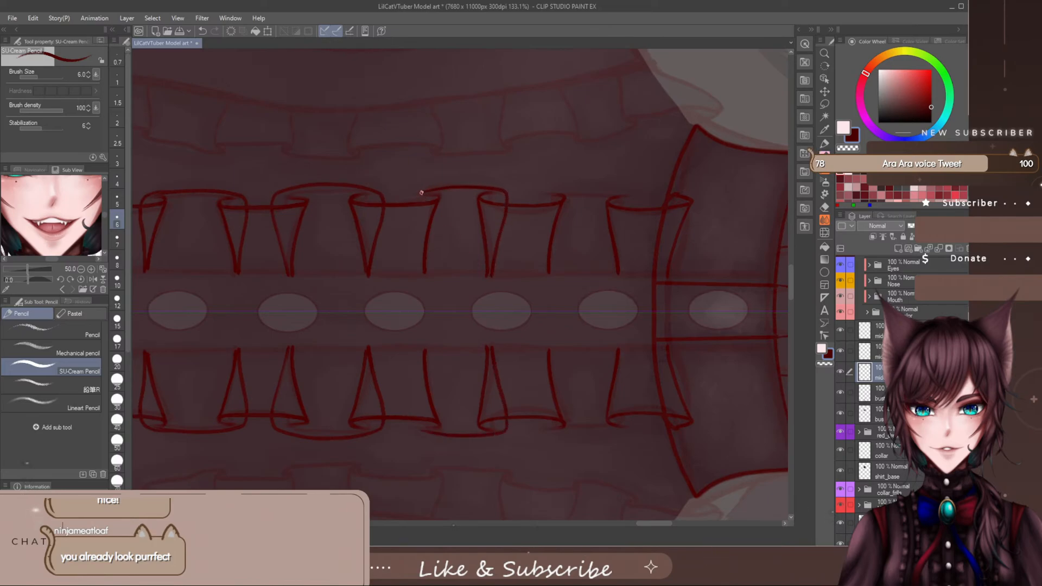
drag(415, 201, 423, 268)
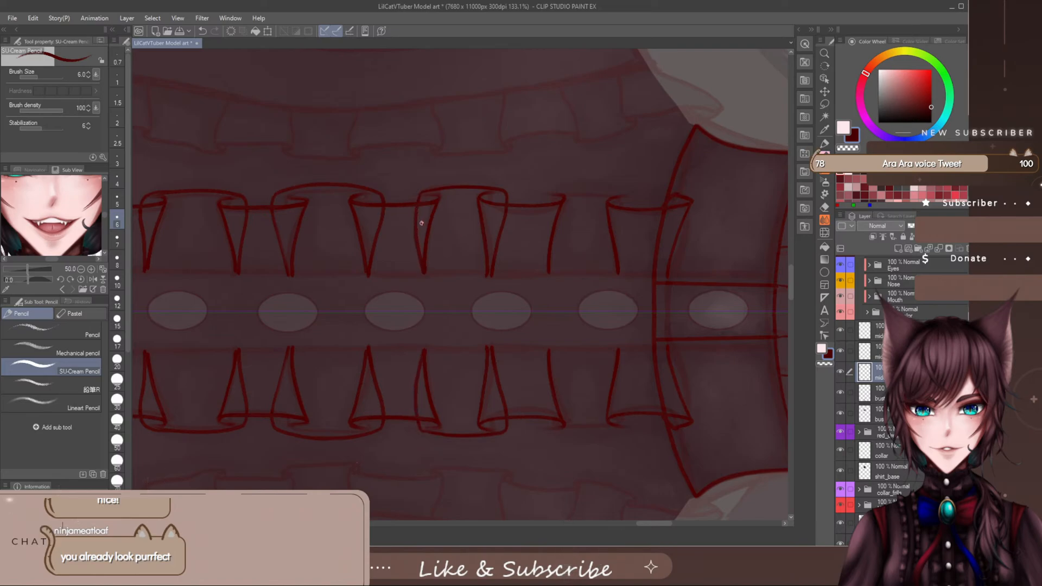
- Redraw the curled waist-side edge of the connecting fold between the fifth and sixth ruffle folds and clean up both curled corners
key(ctrl+z)
mouse_move(458, 187)
mouse_down()
mouse_move(409, 201)
mouse_move(419, 266)
mouse_up()
key(e)
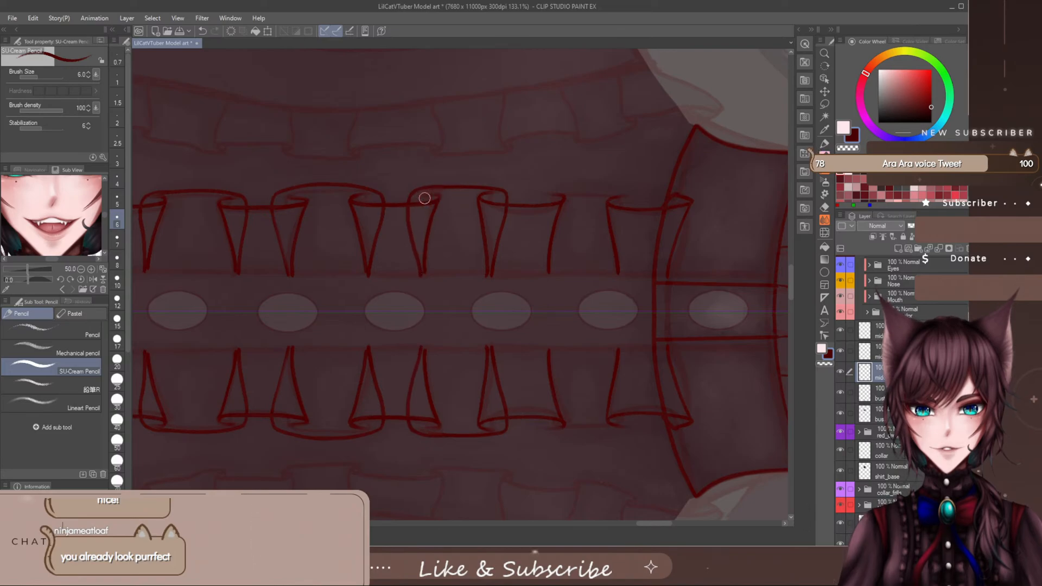
drag(413, 191, 403, 200)
key(p)
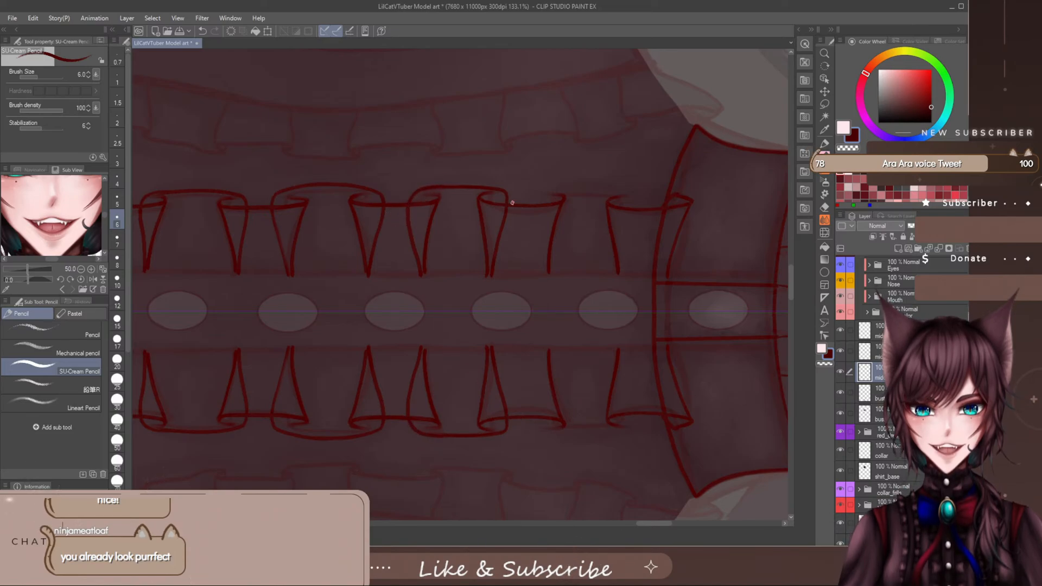
key(e)
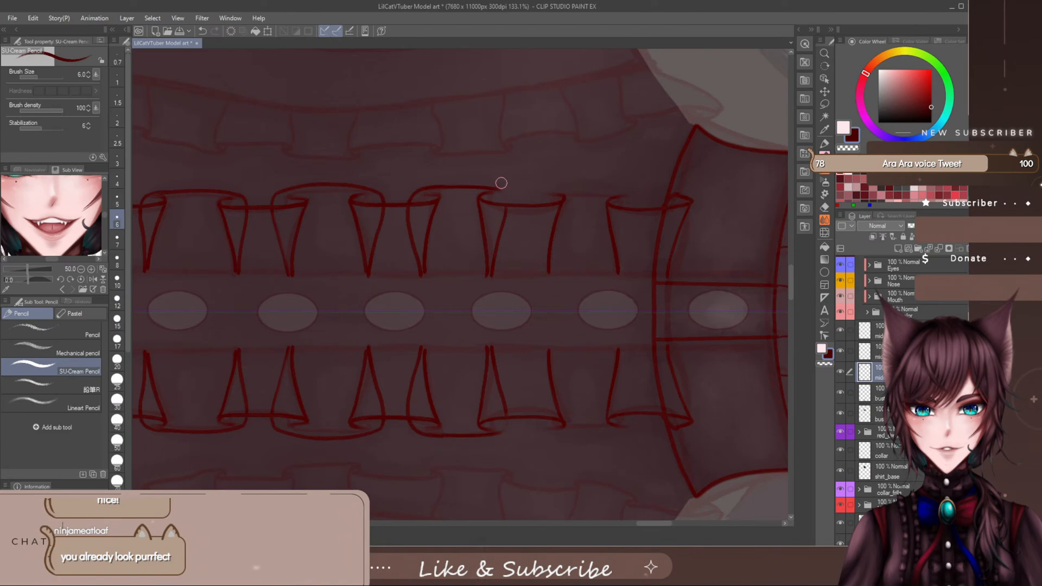
key(p)
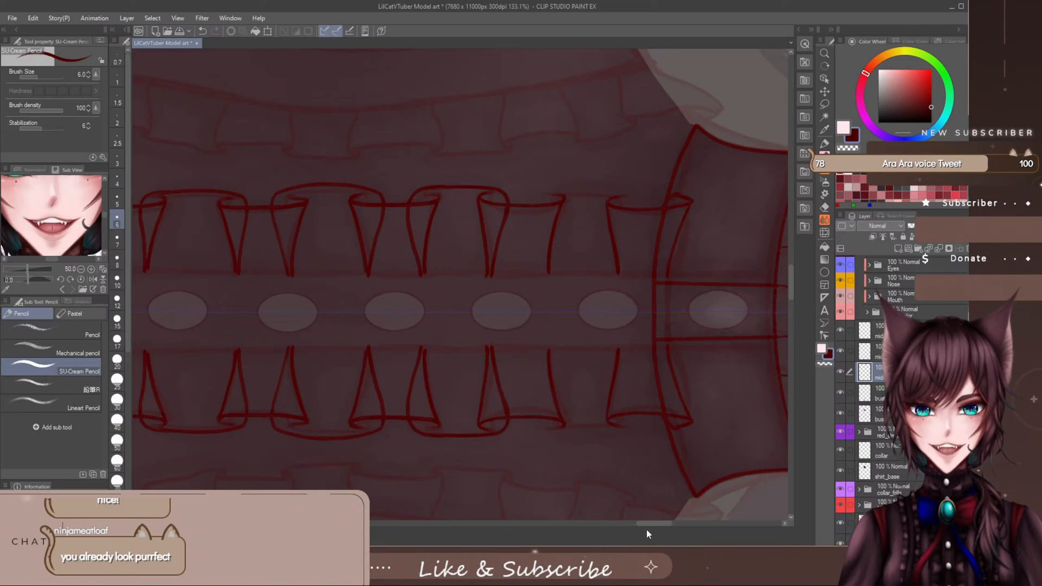
- Draw the outer edge and collar-side line of the connecting fold between the sixth and seventh ruffle folds, trimming and reshaping the edge's waist-side end
drag(647, 524, 654, 545)
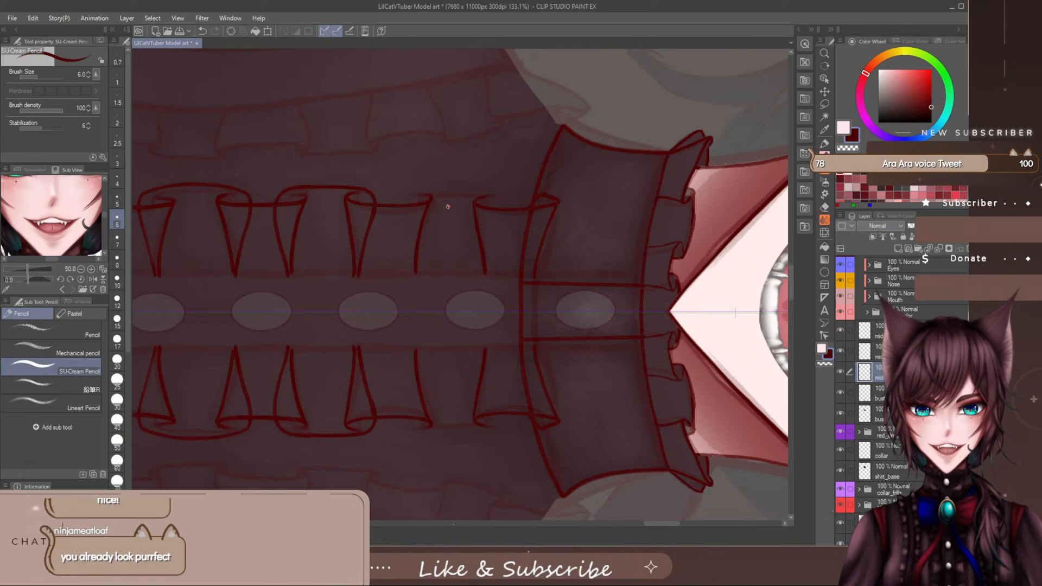
mouse_move(405, 197)
mouse_down()
mouse_move(495, 197)
mouse_move(492, 259)
mouse_up()
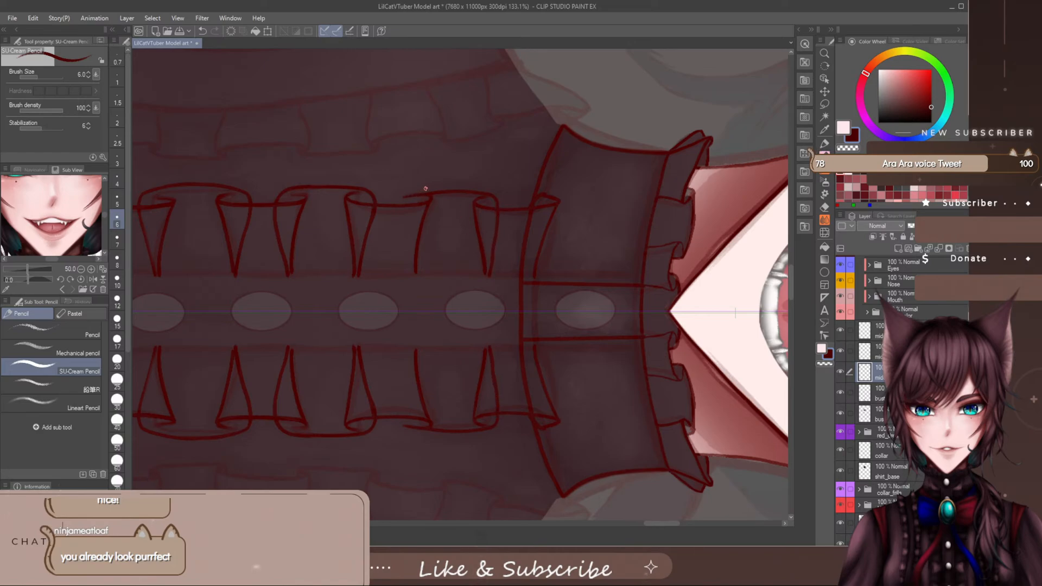
key(e)
key(p)
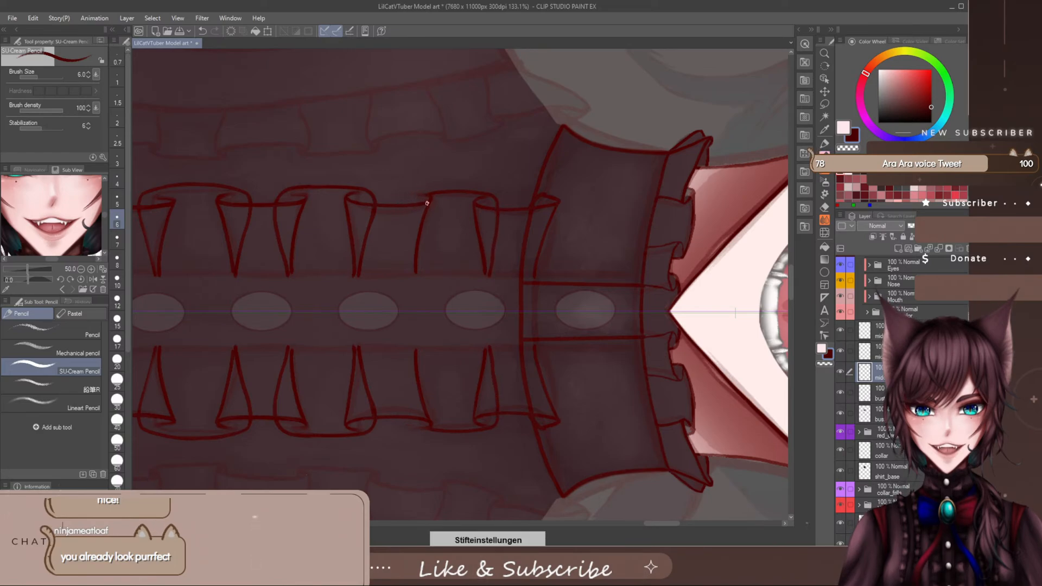
drag(427, 194, 413, 195)
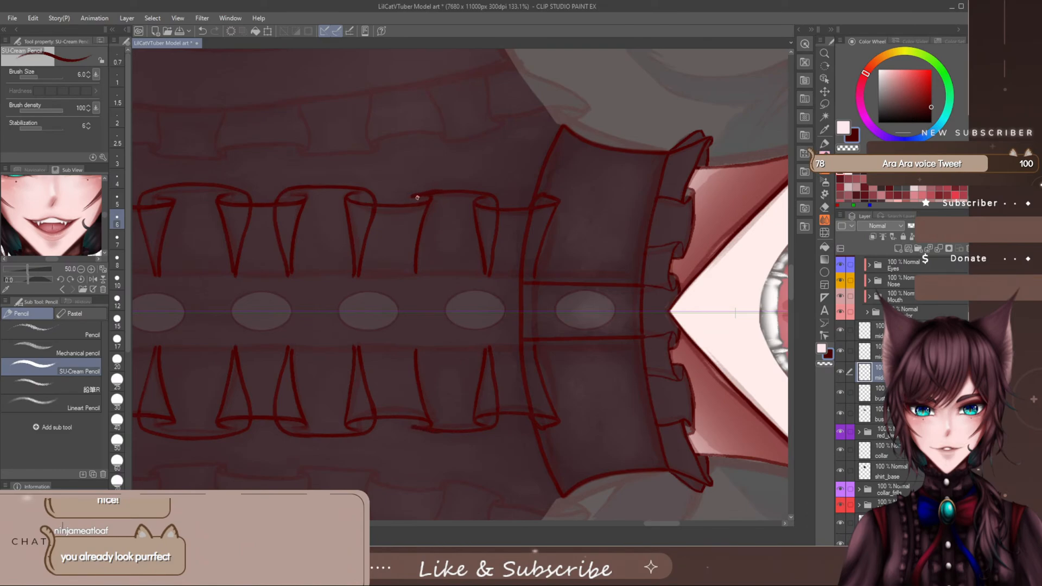
key(e)
key(p)
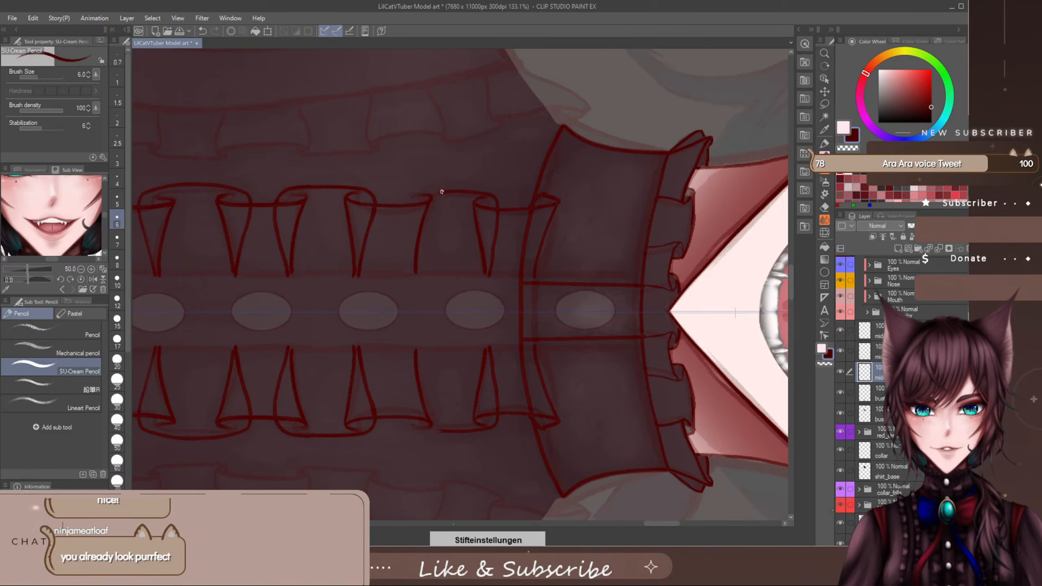
- Draw the curled waist-side line of the last connecting fold below the collar, erasing and redrawing its middle section for a smoother curve
mouse_move(451, 191)
mouse_down()
mouse_move(411, 192)
mouse_move(400, 209)
mouse_move(411, 275)
mouse_up()
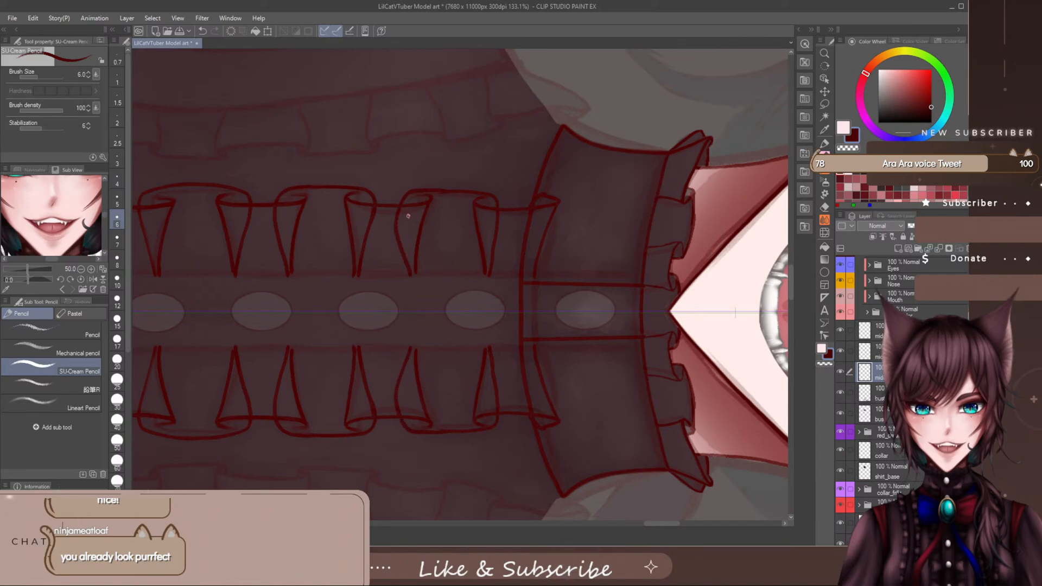
key(ctrl+z)
mouse_move(437, 192)
mouse_down()
mouse_move(406, 197)
mouse_move(400, 217)
mouse_move(413, 278)
mouse_up()
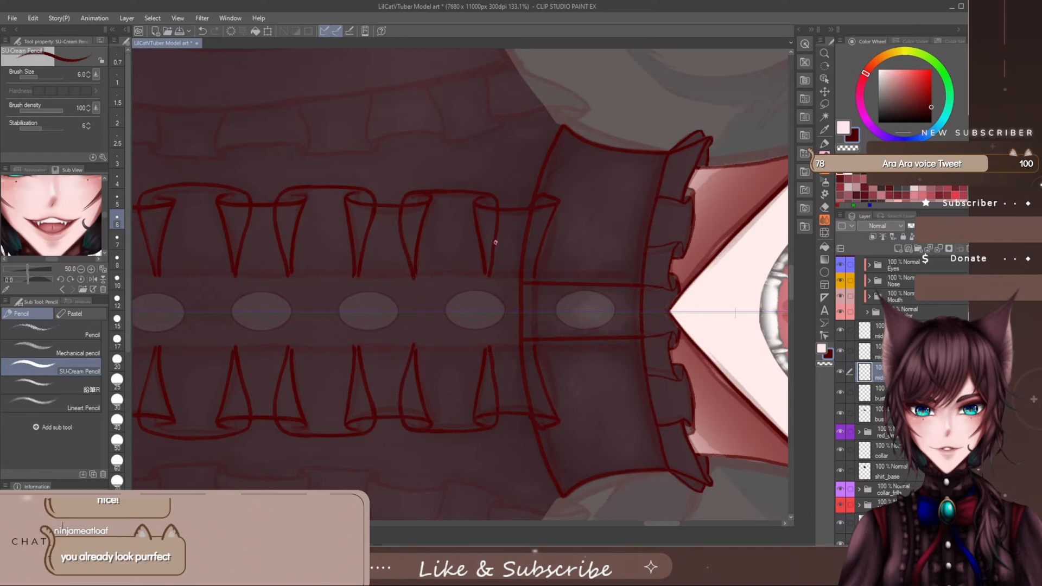
key(e)
drag(399, 206, 400, 249)
key(p)
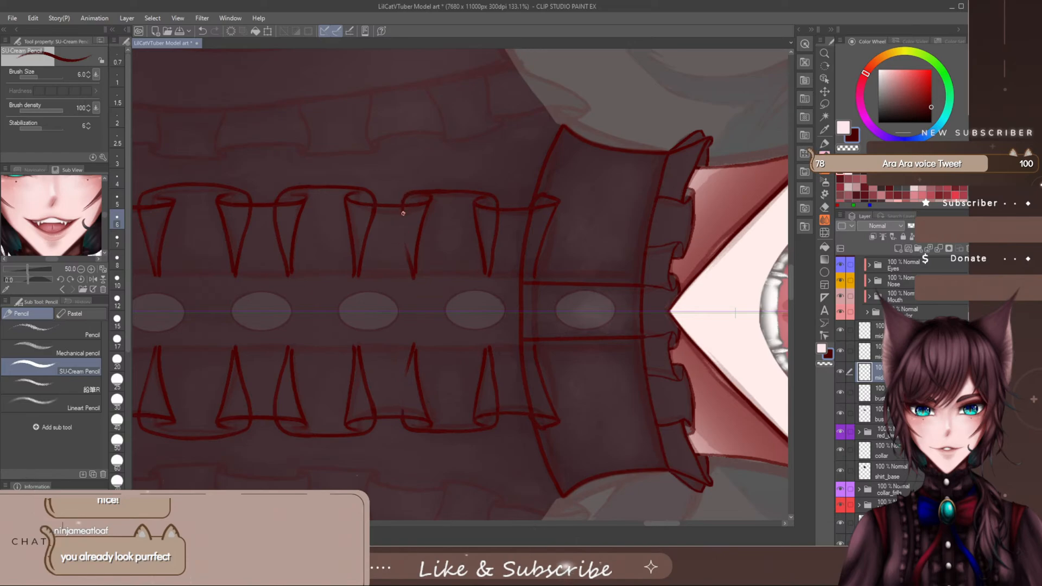
drag(403, 213, 413, 272)
key(e)
key(p)
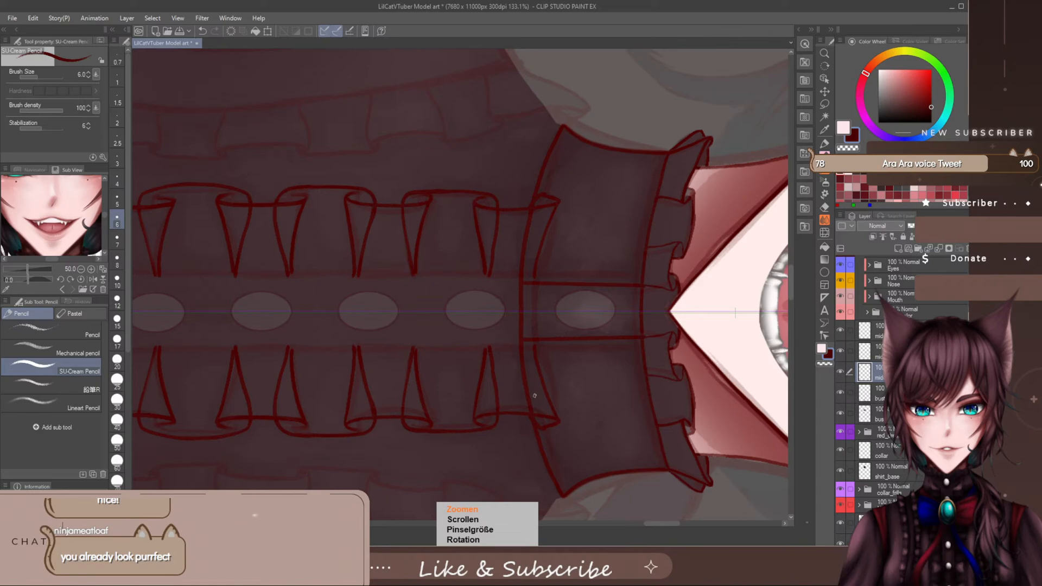
- Return the canvas to an upright view at 50% zoom and examine the whole ruffled placket on the shirt
scroll(535, 396, down, 5)
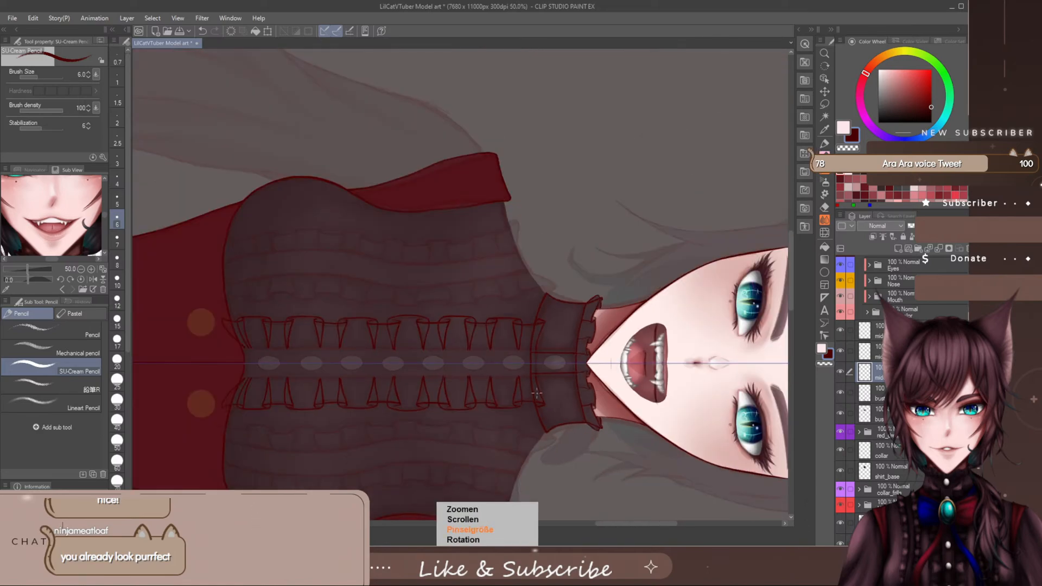
key(minus)
key(minus)
key(minus)
key(minus)
key(minus)
key(minus)
key(minus)
key(minus)
key(minus)
key(minus)
key(minus)
key(minus)
key(minus)
key(minus)
key(minus)
key(minus)
key(minus)
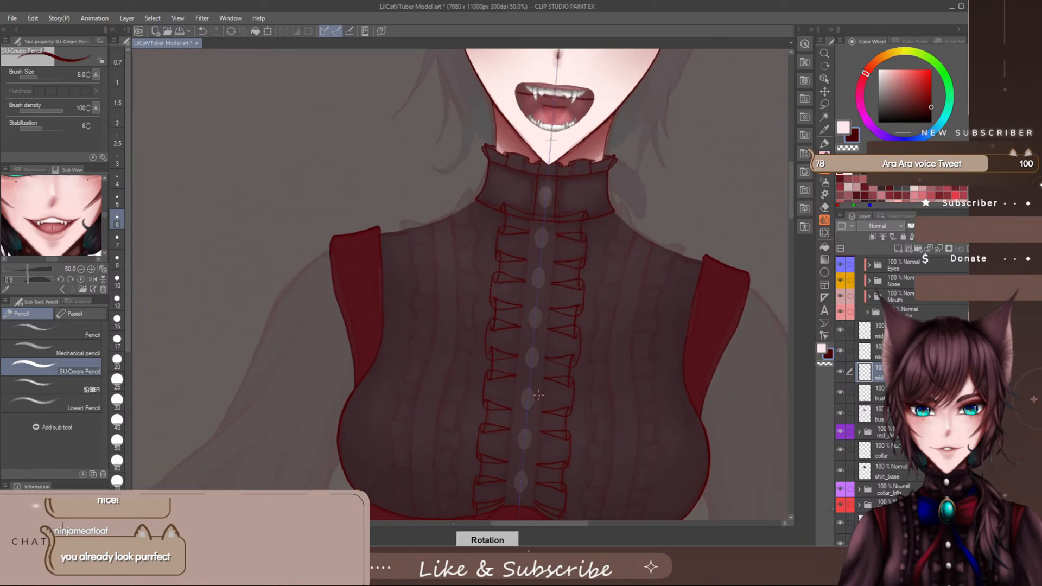
key(minus)
drag(576, 524, 590, 528)
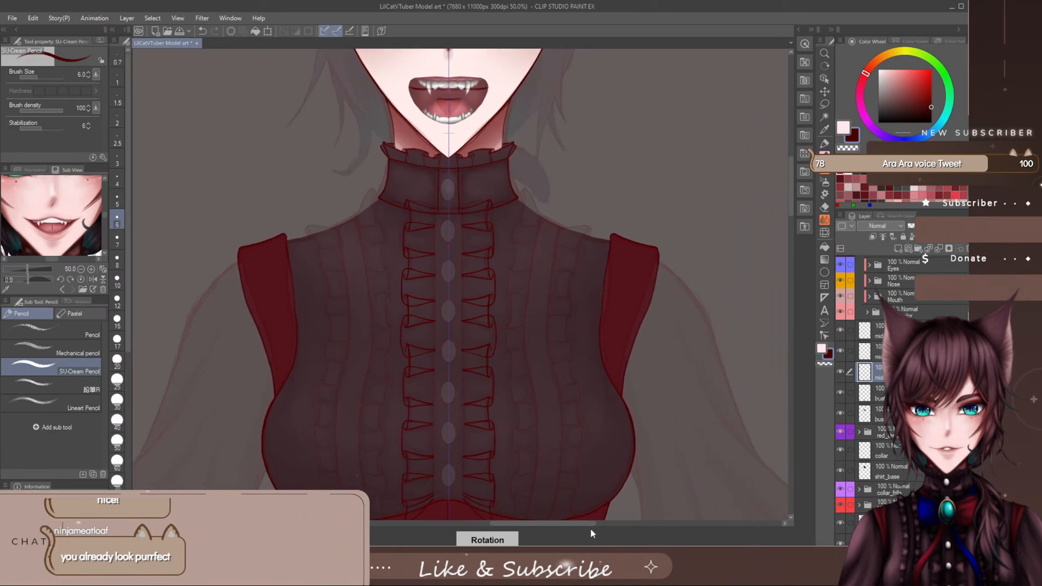
drag(790, 208, 787, 217)
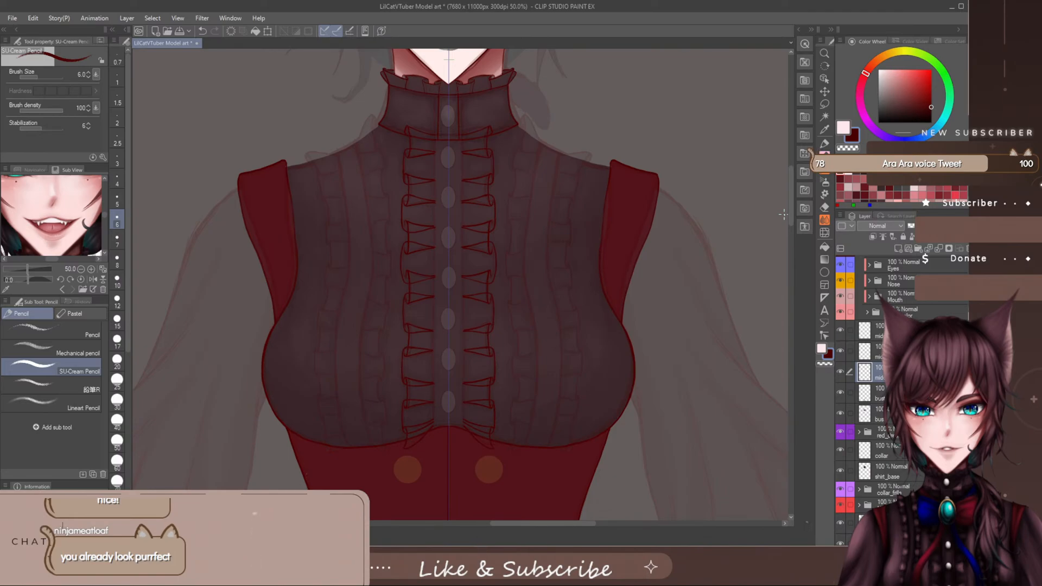
drag(576, 524, 582, 525)
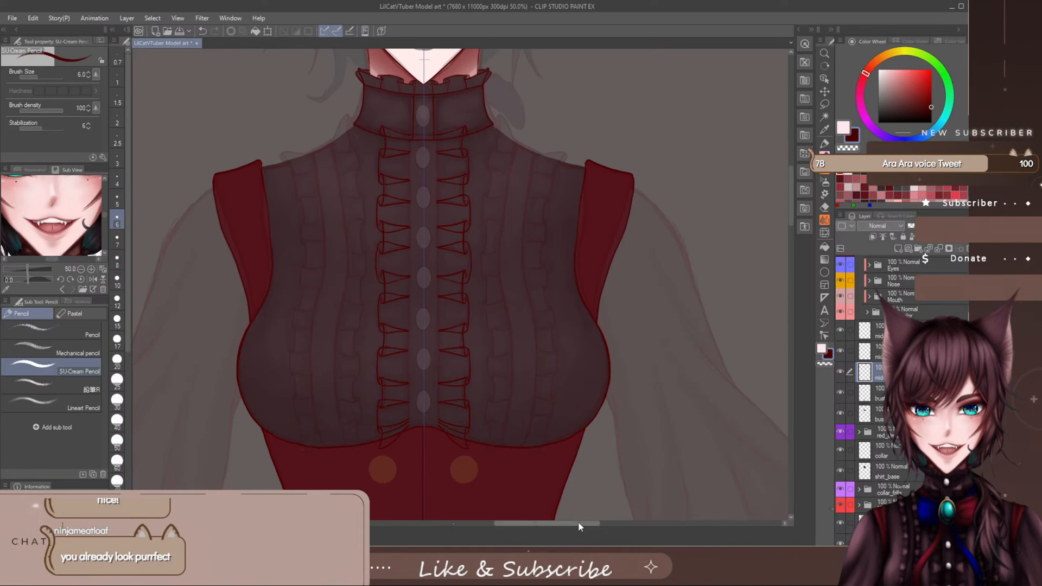
- Sample the dark shirt colour as the main colour and hide the Design_File sketch folder
click(843, 128)
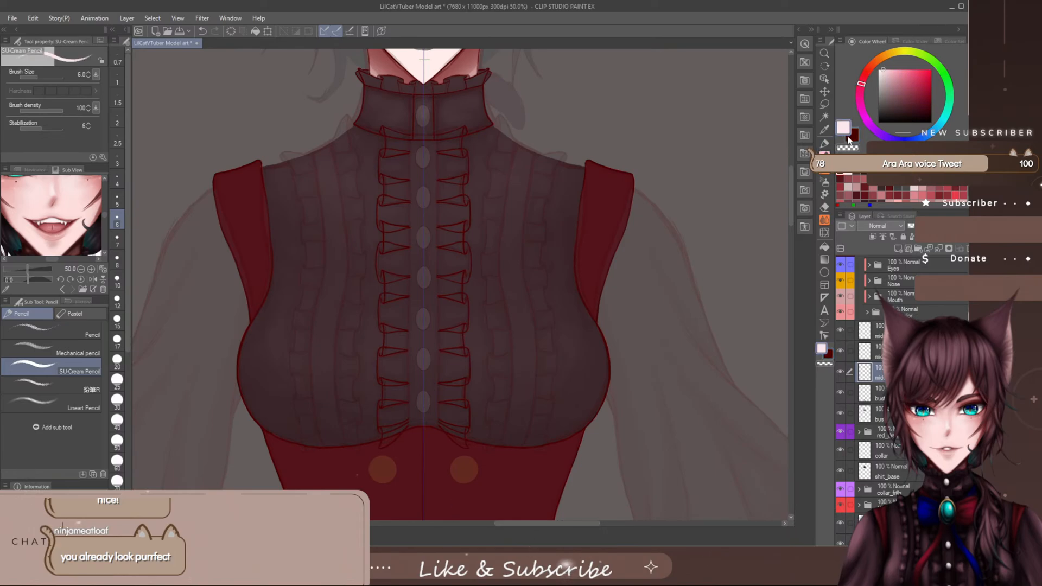
alt+click(479, 271)
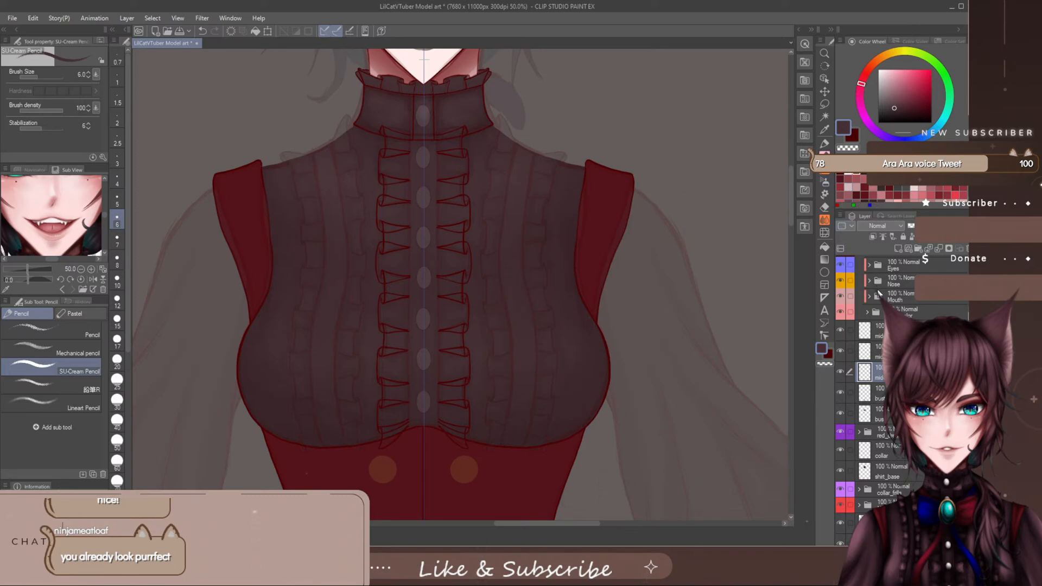
scroll(874, 352, up, 3)
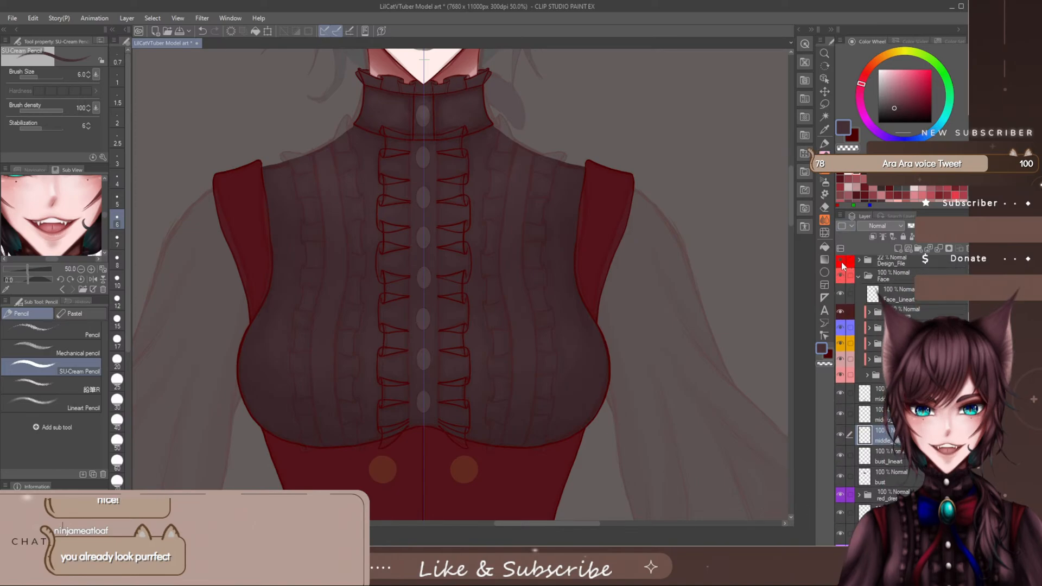
click(841, 263)
scroll(879, 353, down, 2)
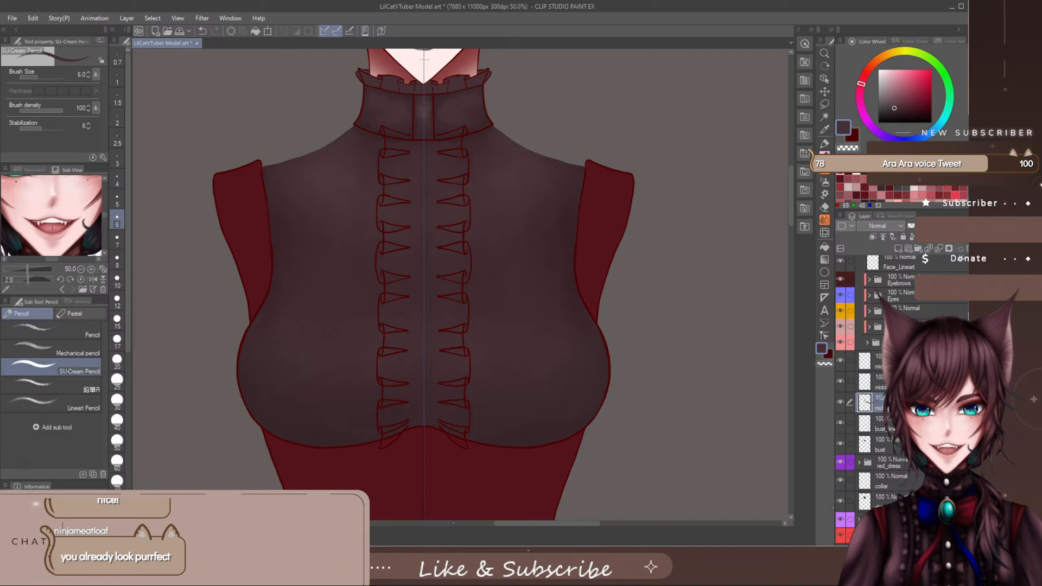
scroll(860, 486, down, 2)
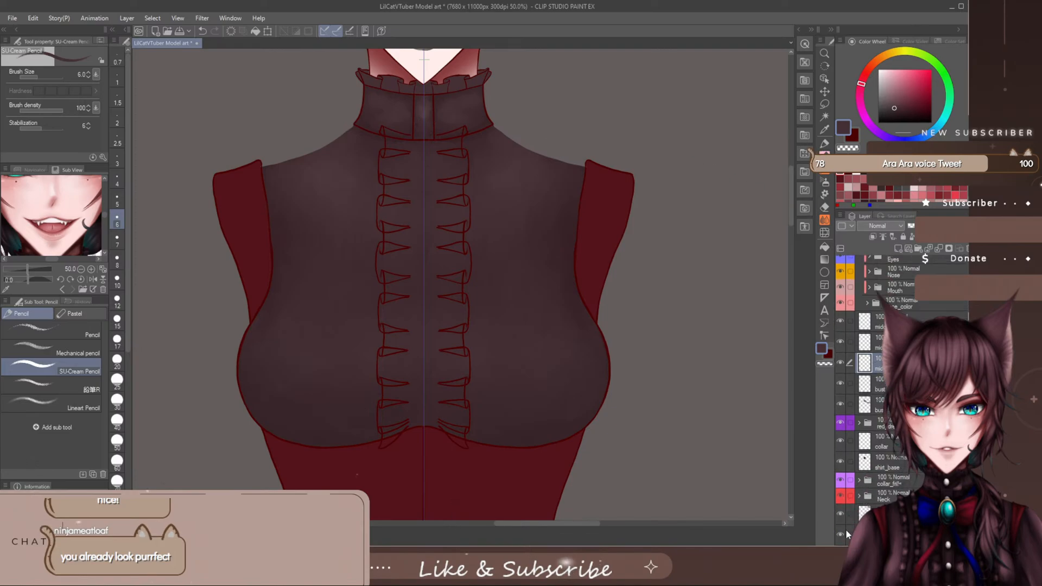
- Lasso the mirrored ruffle line art on one side of the placket, move it to its own layer, and clear the selection
click(824, 104)
mouse_move(432, 110)
mouse_down()
mouse_move(420, 189)
mouse_move(428, 433)
mouse_move(521, 332)
mouse_move(503, 110)
mouse_move(457, 102)
mouse_up()
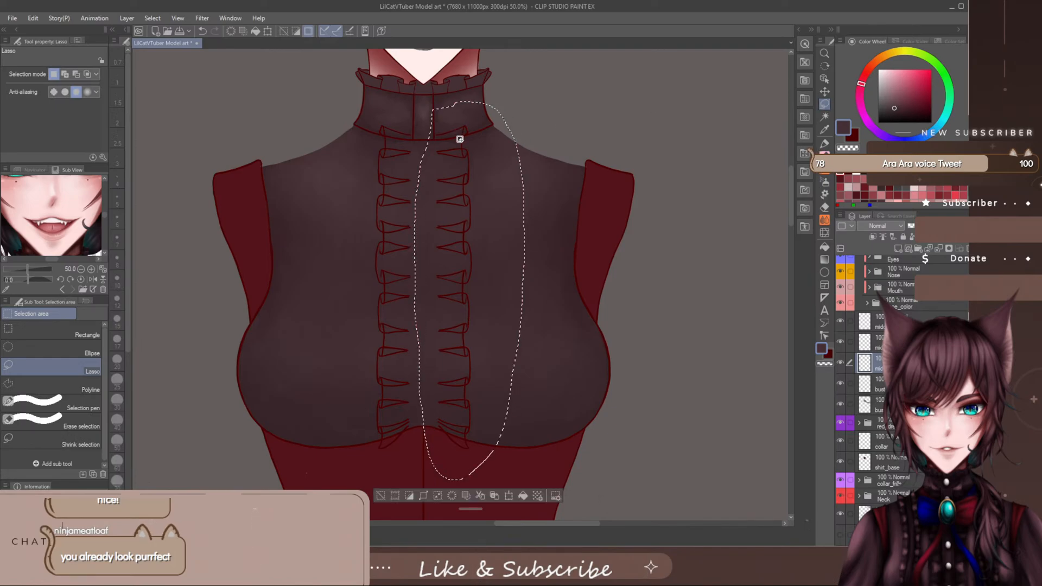
click(481, 497)
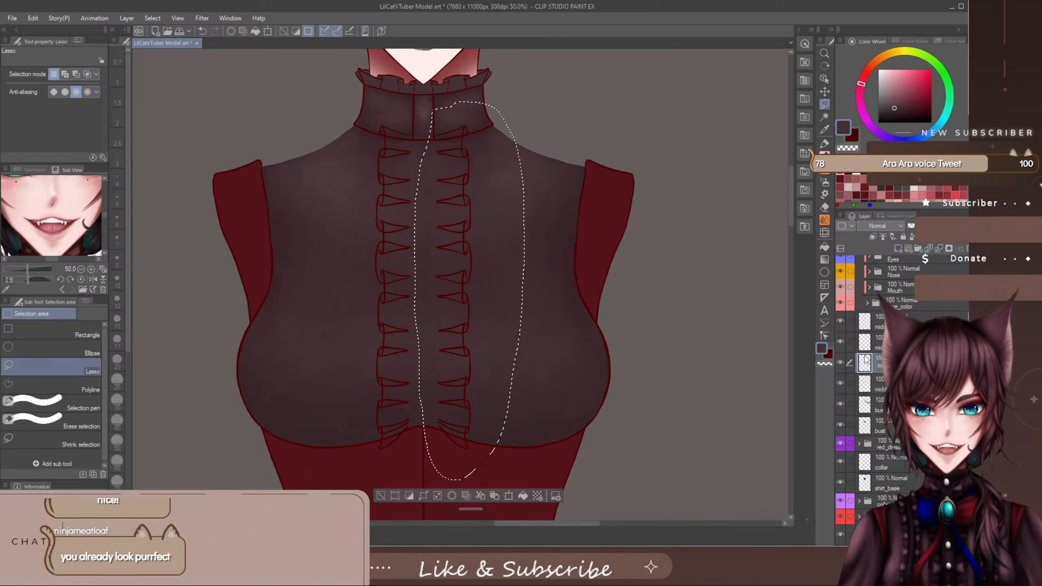
click(896, 384)
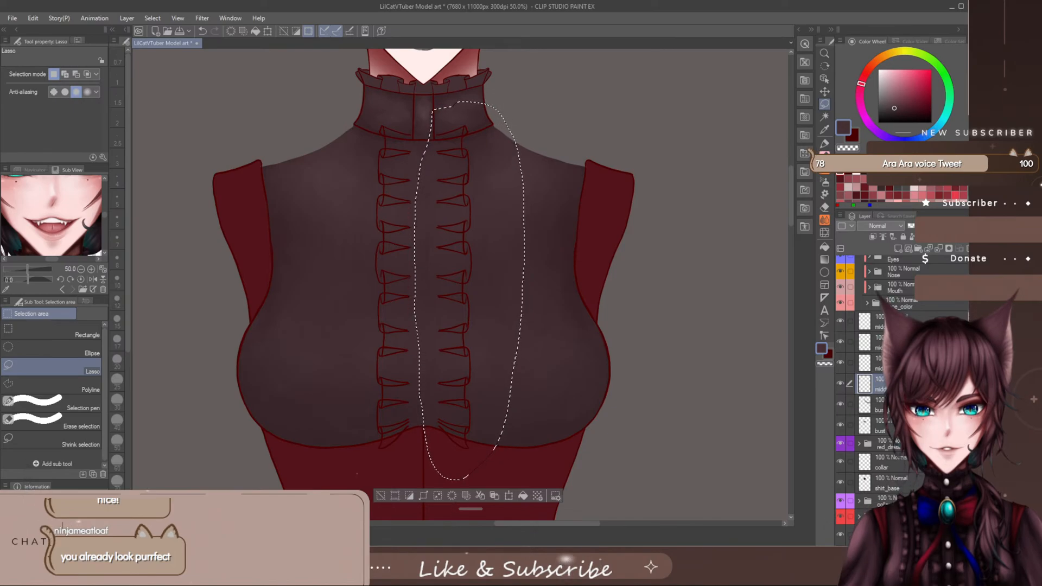
drag(896, 320, 896, 363)
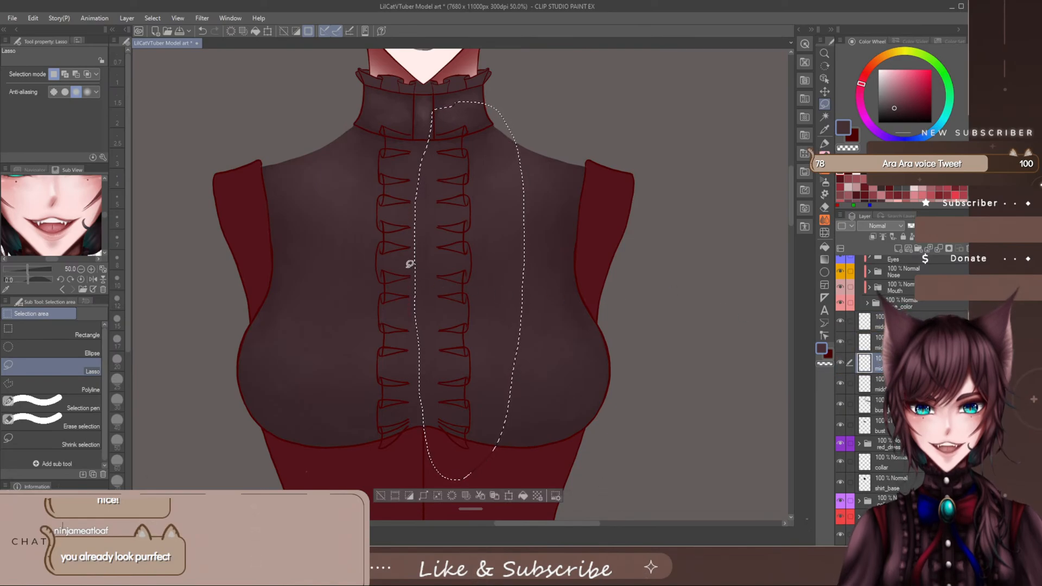
key(ctrl+d)
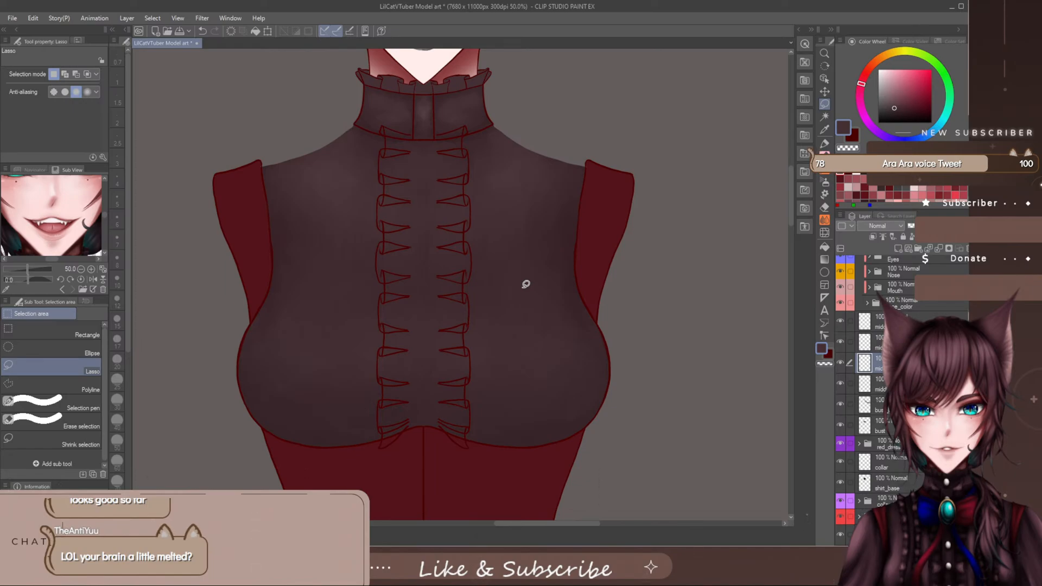
- Switch to the Milli pen marker and set its brush size to 20
click(824, 145)
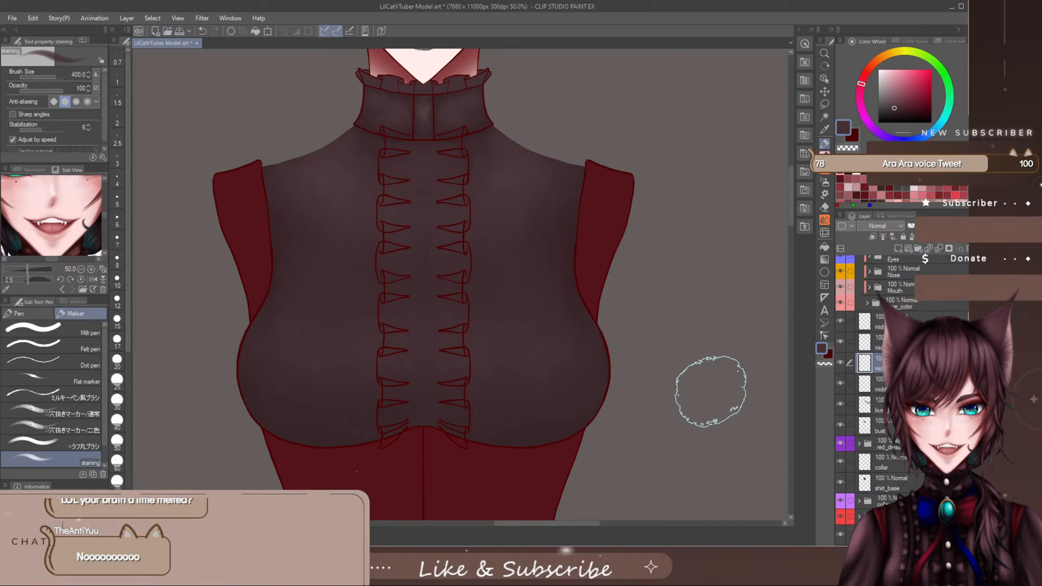
click(33, 329)
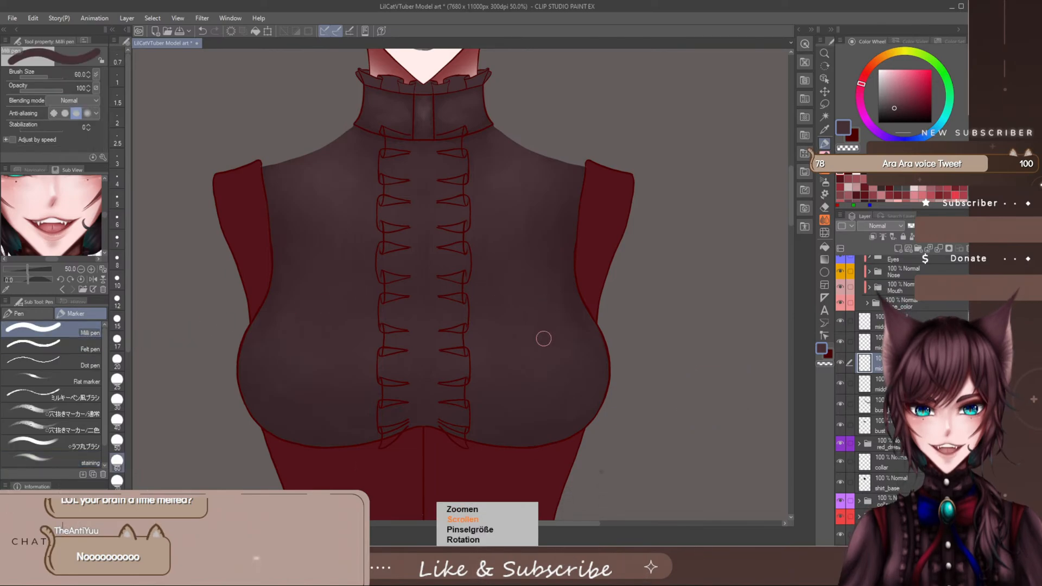
key(bracketleft)
key(bracketleft)
key(bracketleft)
key(bracketleft)
key(bracketleft)
key(bracketleft)
key(bracketleft)
key(bracketright)
key(bracketright)
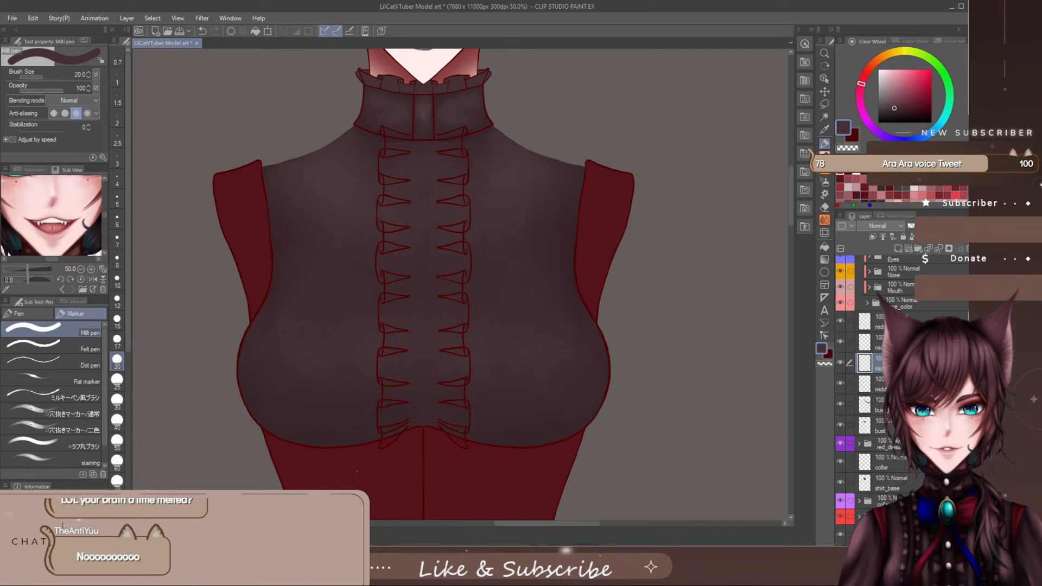
- Add a new layer beneath the middle frill line-art layers, just above the bust line art
key(alt+bracketleft)
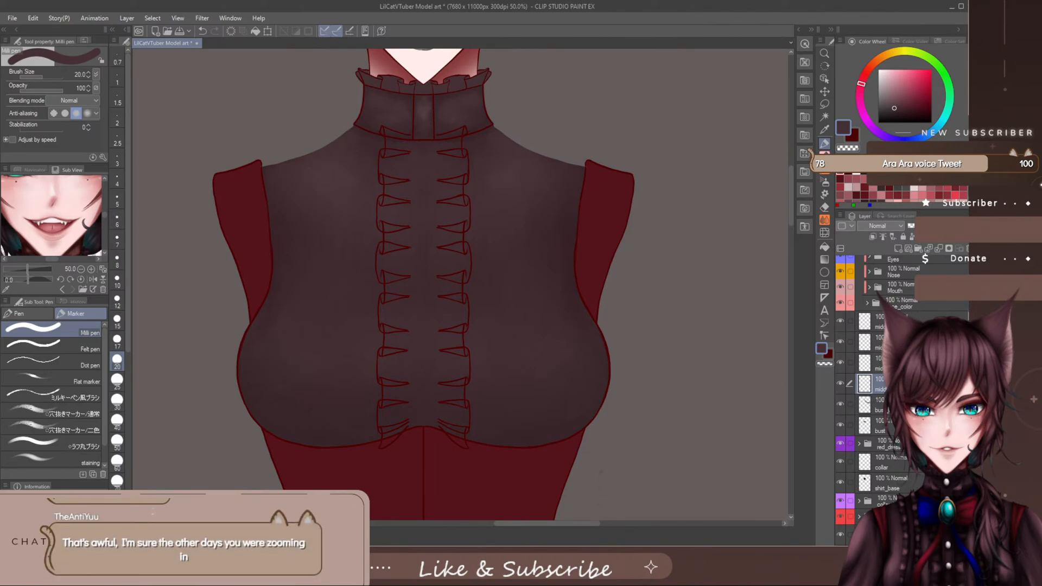
click(901, 342)
scroll(901, 380, down, 3)
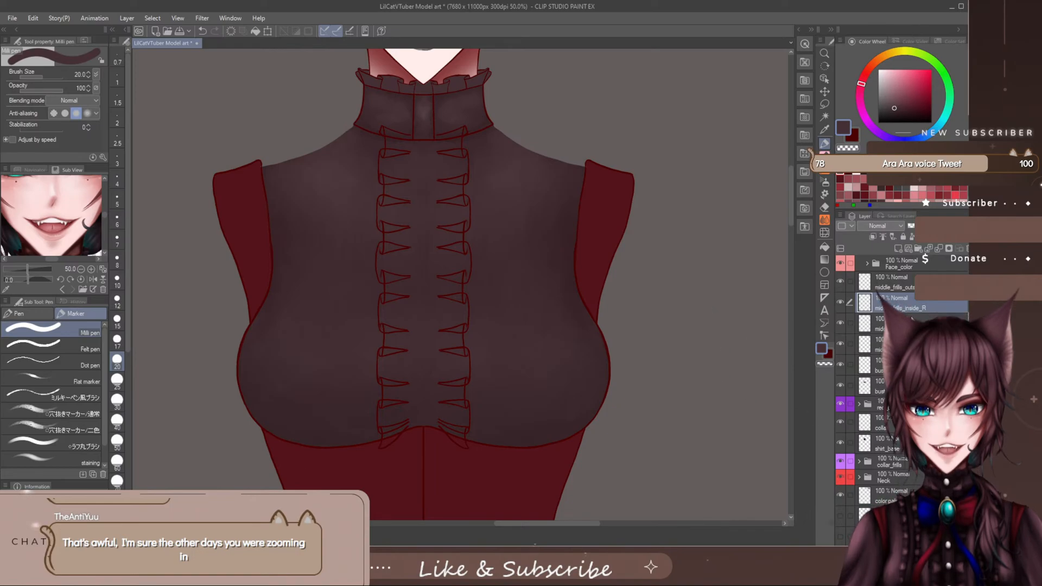
scroll(901, 352, up, 1)
scroll(901, 353, up, 2)
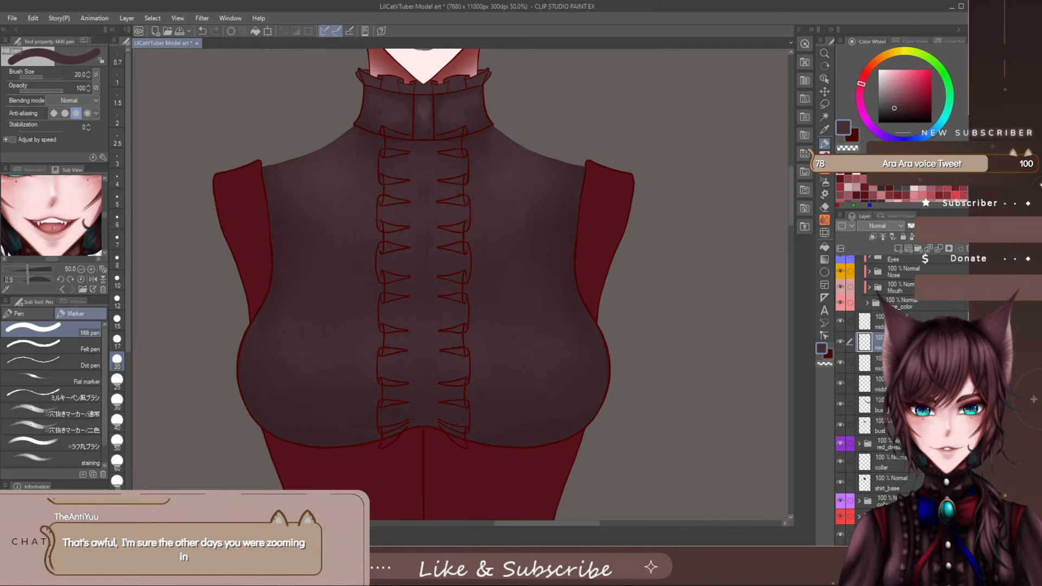
key(ctrl+shift+n)
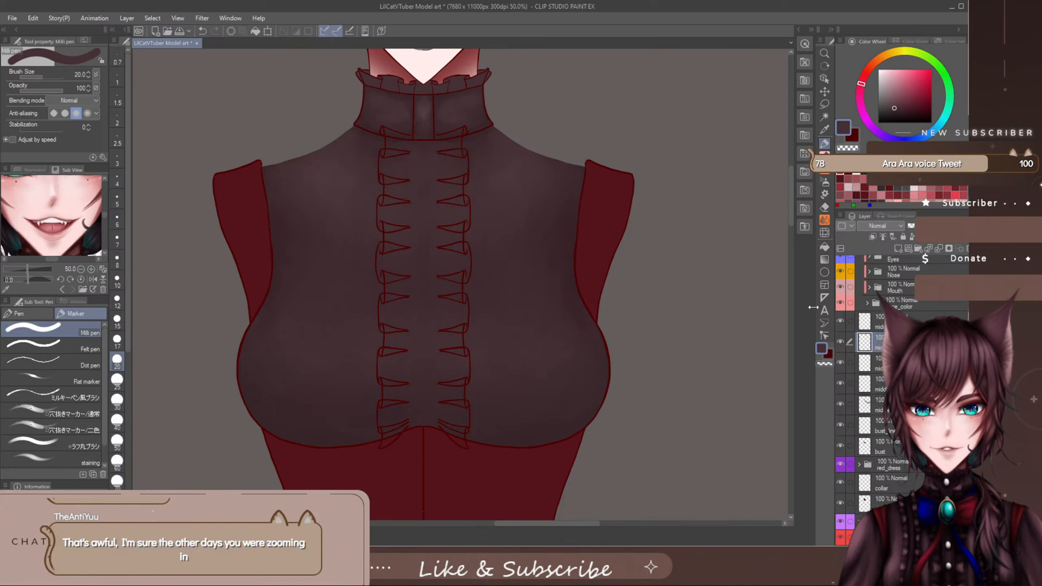
- Hide the bust base colour layer and the shirt_base layer so the placket frill line art stands clear
scroll(879, 380, down, 1)
scroll(844, 420, down, 1)
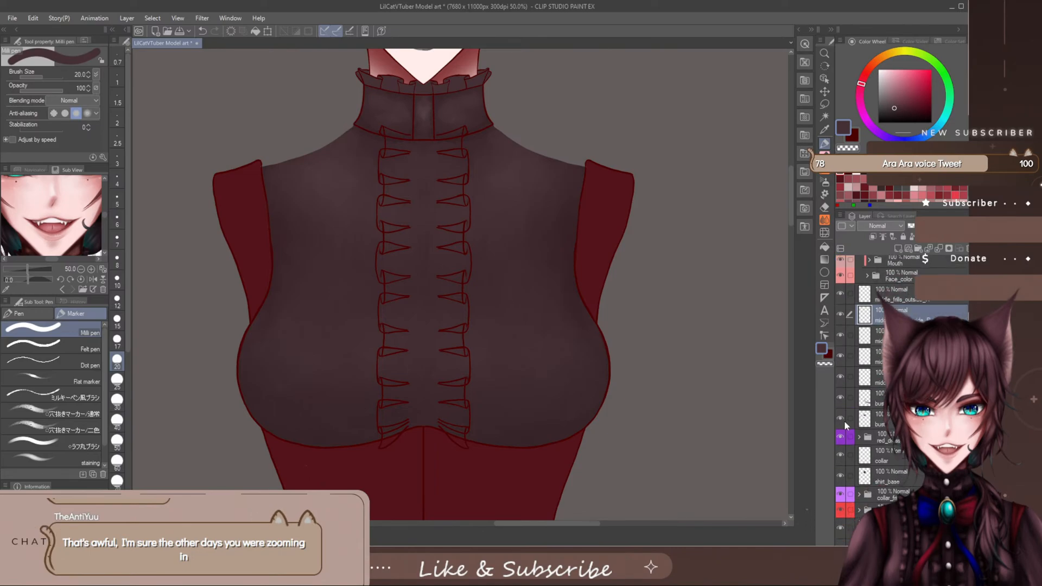
click(839, 419)
click(839, 474)
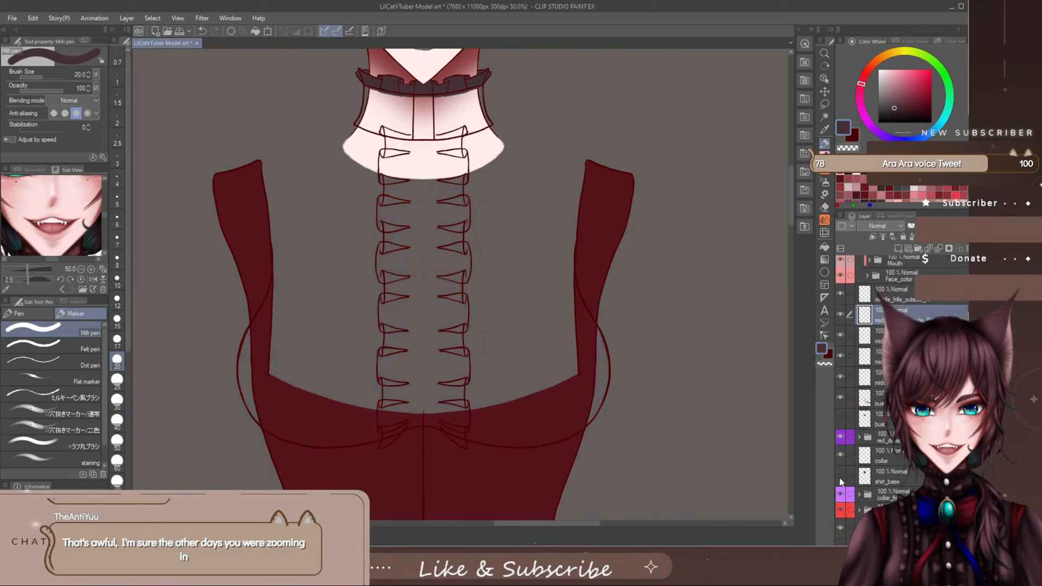
mouse_move(788, 194)
mouse_down()
mouse_move(782, 168)
mouse_move(780, 188)
mouse_up()
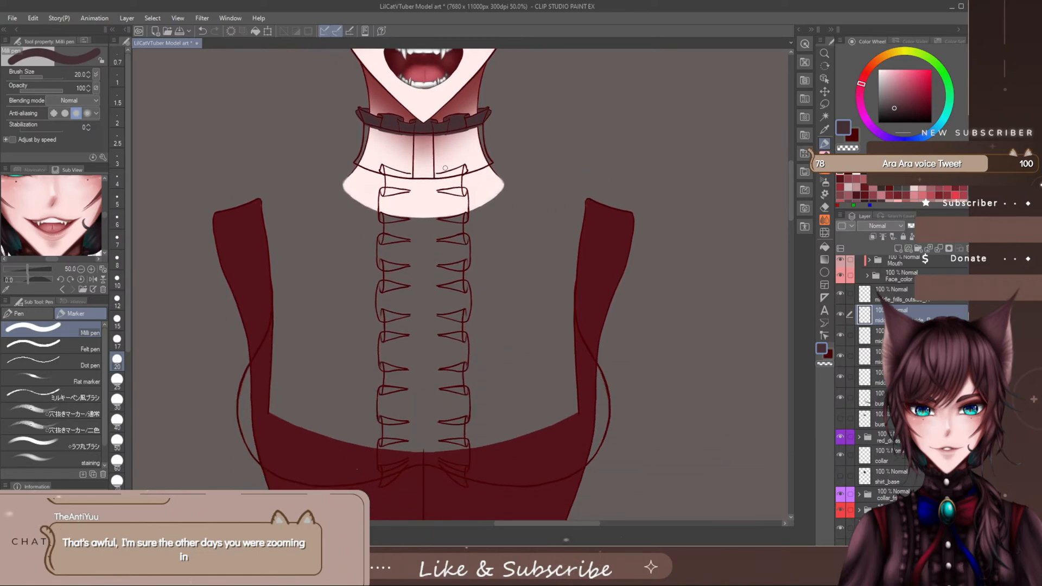
- Hide the outward-folding frill line art on the placket's right side and dab dark colour into the top frill at brush size 25
key(bracketright)
key(bracketright)
key(bracketright)
key(bracketleft)
key(bracketleft)
key(bracketleft)
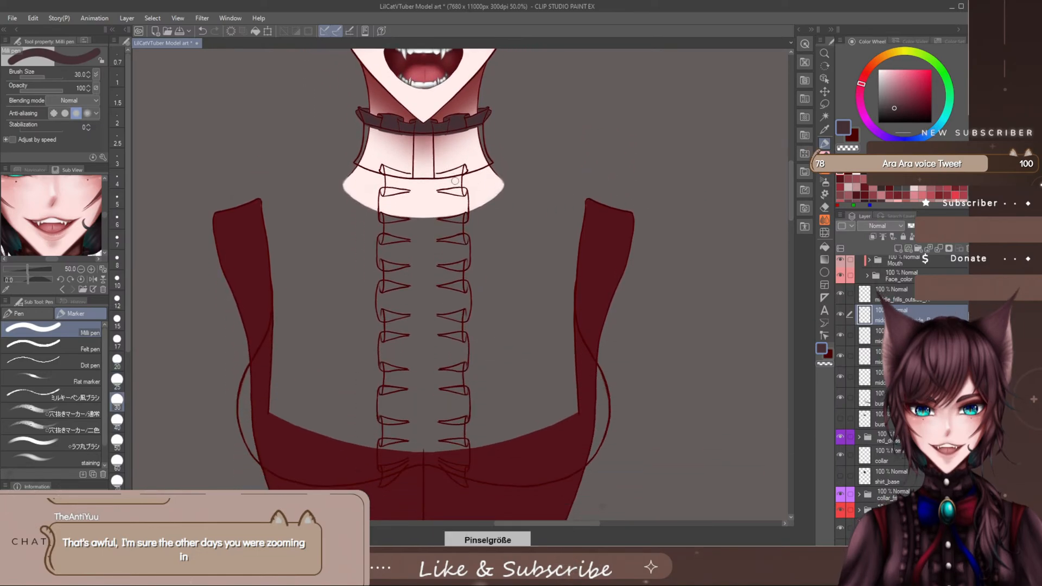
key(bracketright)
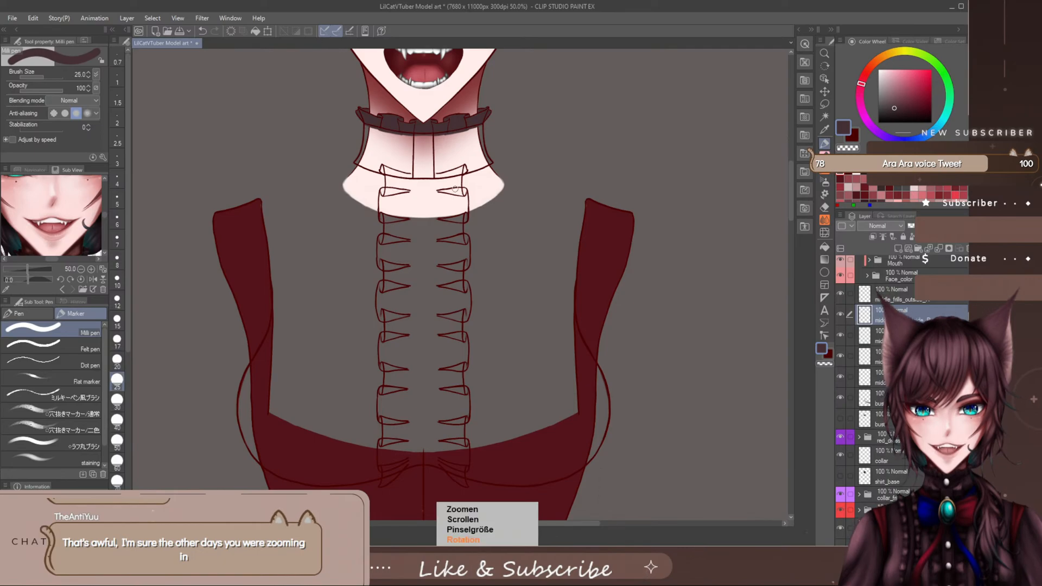
scroll(456, 188, up, 4)
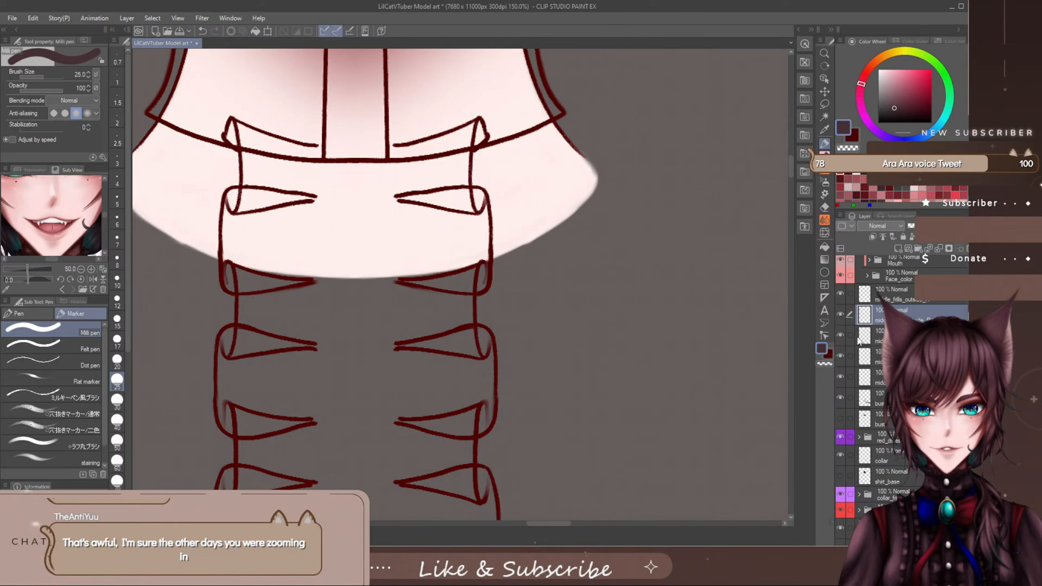
click(841, 336)
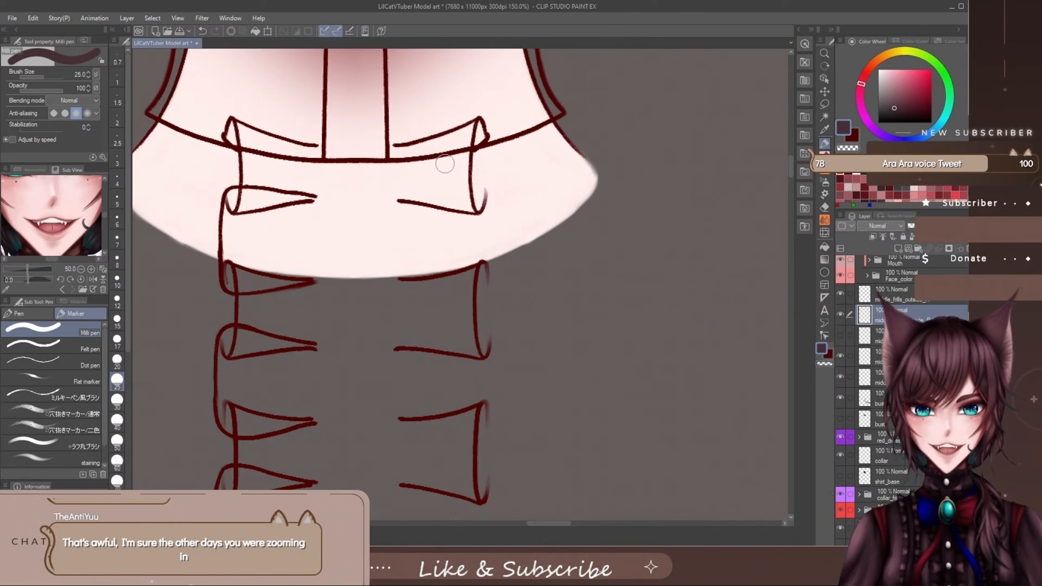
drag(445, 164, 451, 196)
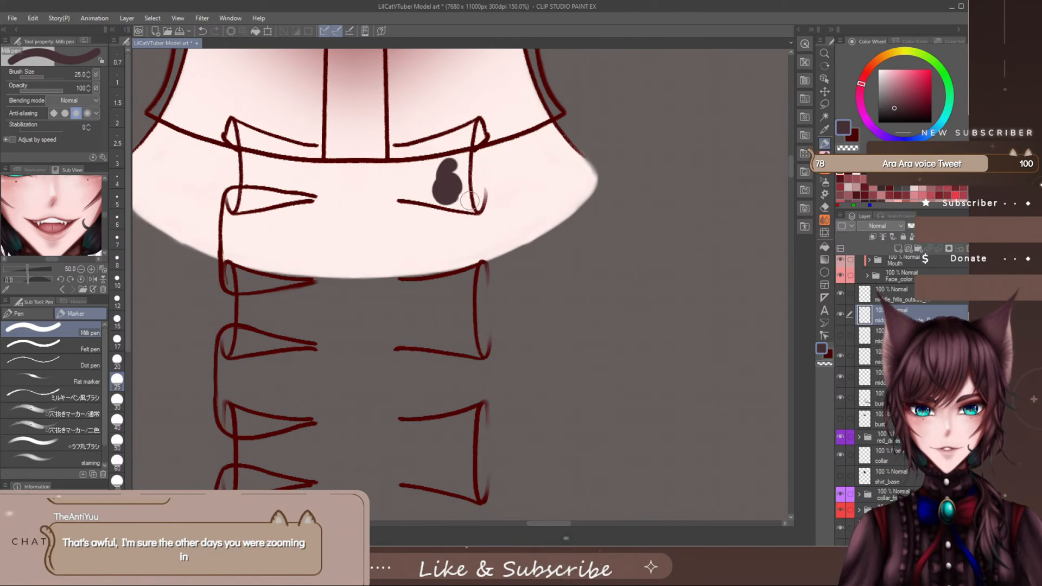
scroll(455, 183, down, 2)
scroll(457, 185, up, 2)
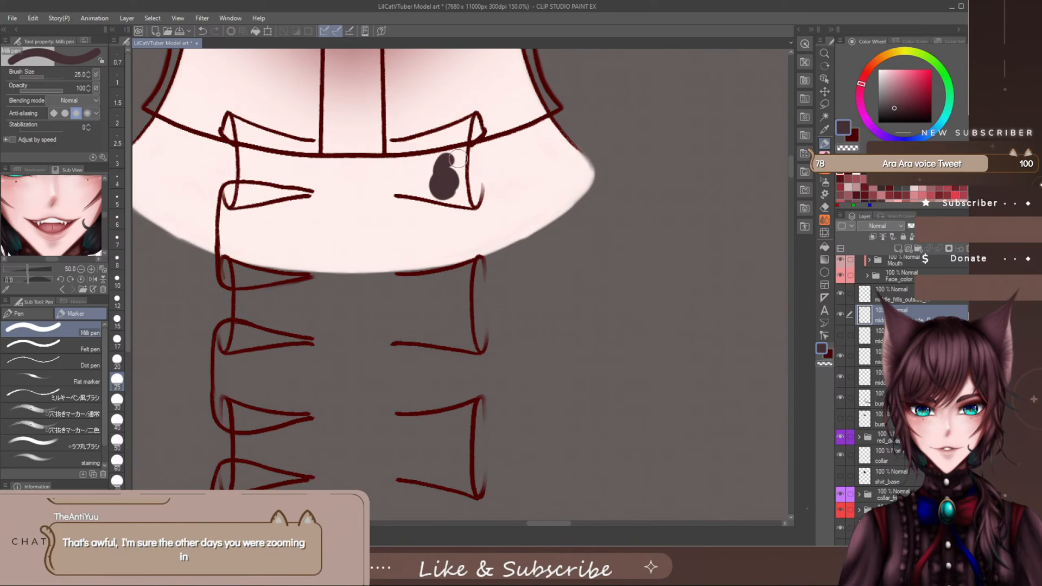
- Set the brush size to 6 and paint the dark base colour along the outer edge of the top right frill
key(bracketleft)
key(bracketleft)
key(bracketleft)
key(bracketleft)
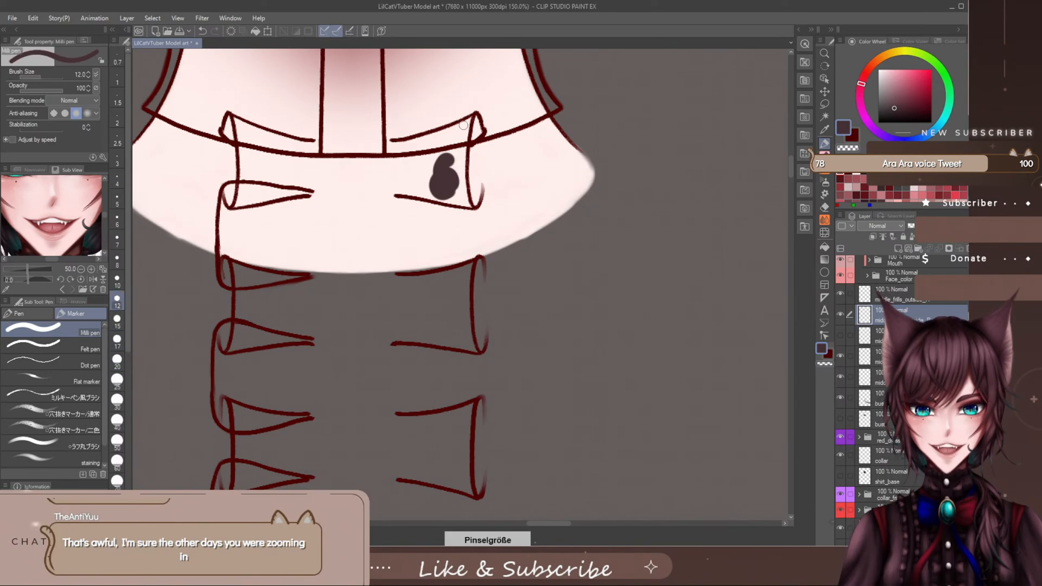
key(bracketleft)
key(bracketleft)
key(bracketleft)
key(bracketleft)
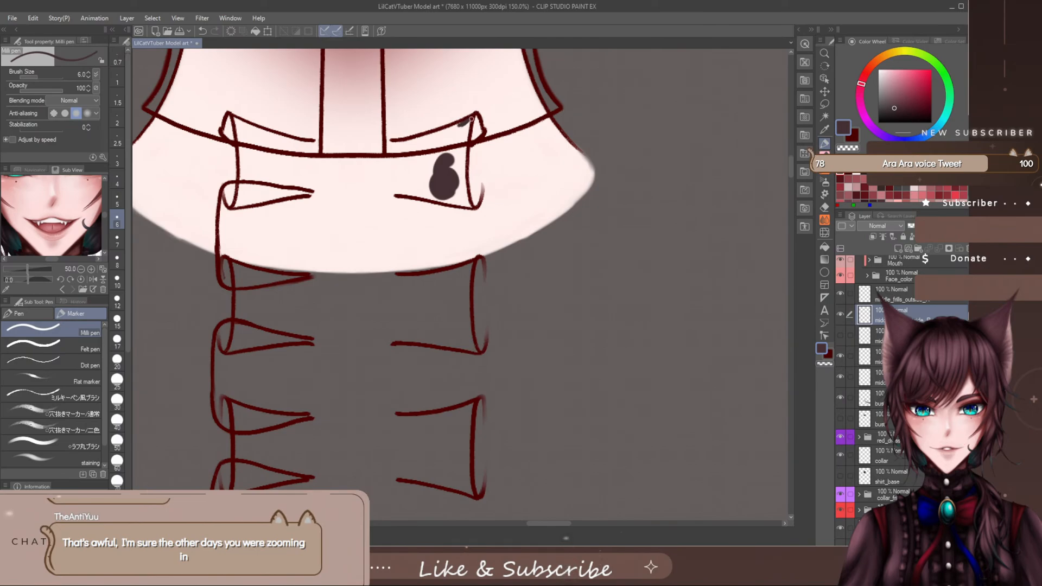
drag(468, 131, 464, 179)
drag(467, 197, 470, 205)
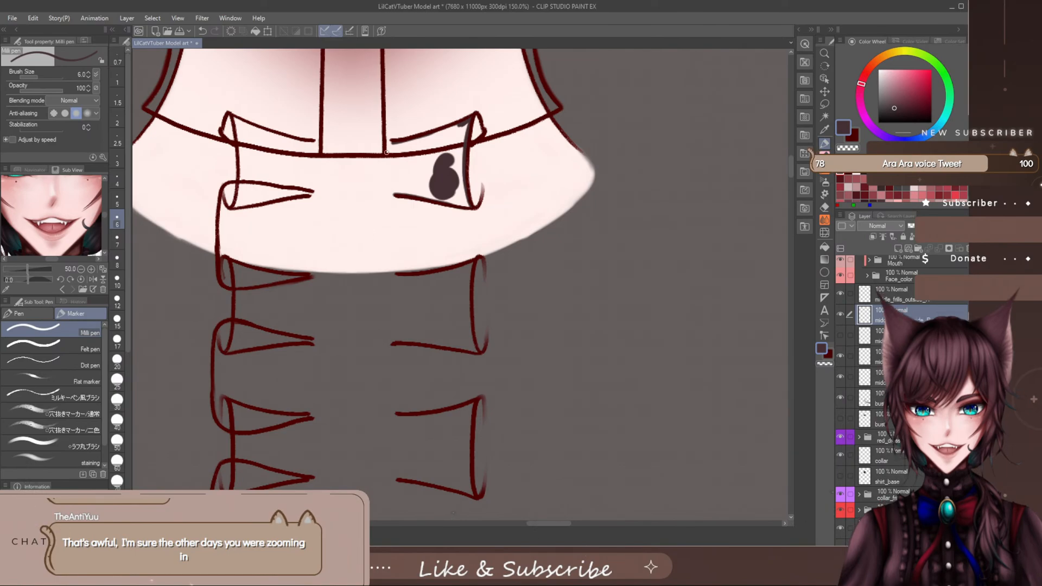
- Outline the top right frill's inner edge, then fill its interior and small corner fold with dark colour at brush size 12
drag(391, 142, 395, 194)
key(bracketright)
key(bracketright)
key(bracketright)
key(bracketright)
mouse_move(391, 148)
mouse_down()
mouse_move(466, 123)
mouse_move(459, 202)
mouse_up()
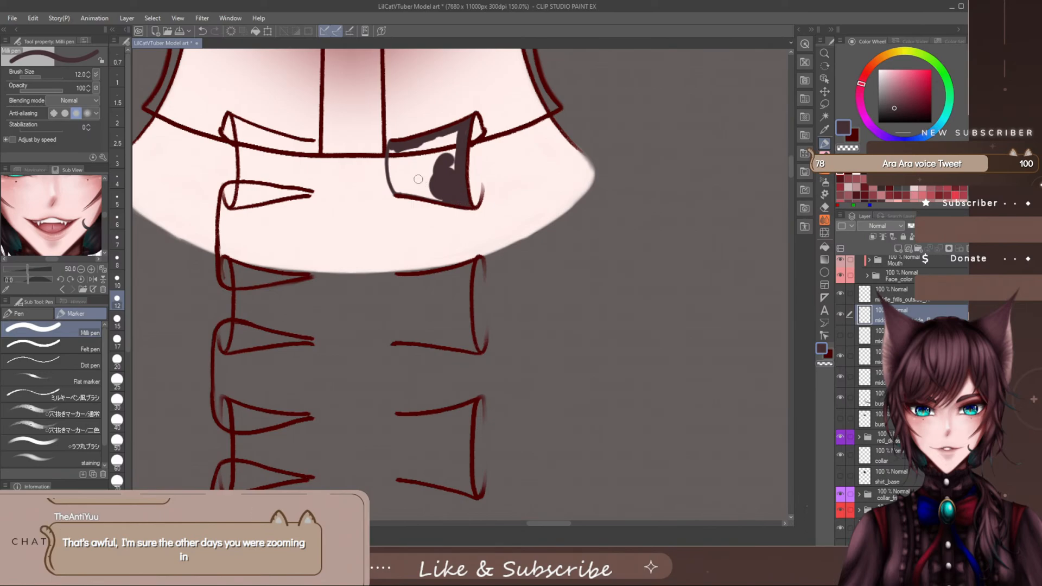
drag(393, 187, 447, 196)
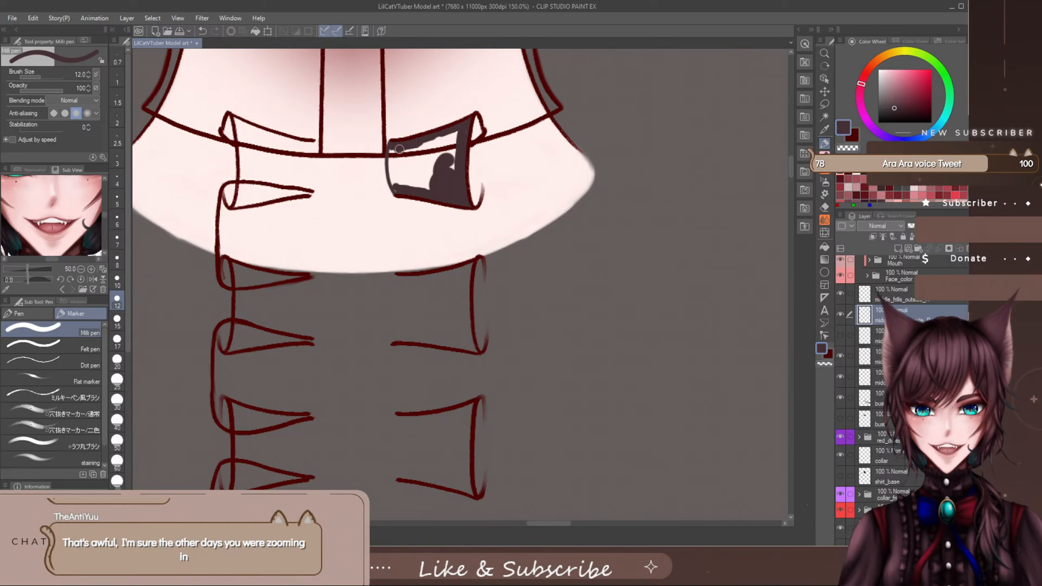
mouse_move(399, 150)
mouse_down()
mouse_move(395, 184)
mouse_move(397, 151)
mouse_move(419, 162)
mouse_move(425, 141)
mouse_move(434, 166)
mouse_move(453, 139)
mouse_move(455, 174)
mouse_move(460, 136)
mouse_up()
drag(423, 184, 433, 167)
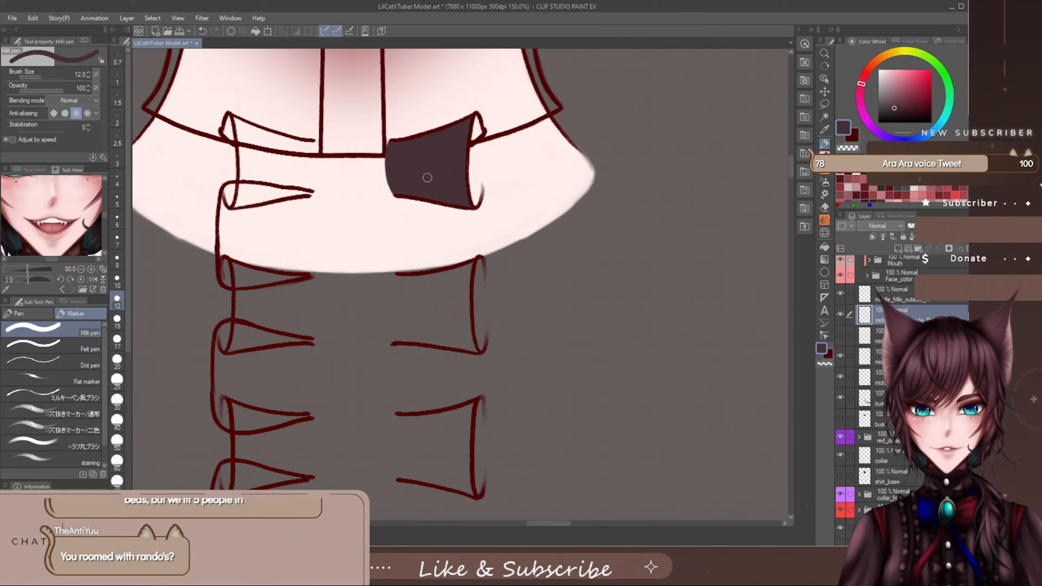
drag(468, 140, 475, 120)
- Outline and fill the second frill section down the placket's right side with the dark shirt colour
drag(789, 169, 787, 177)
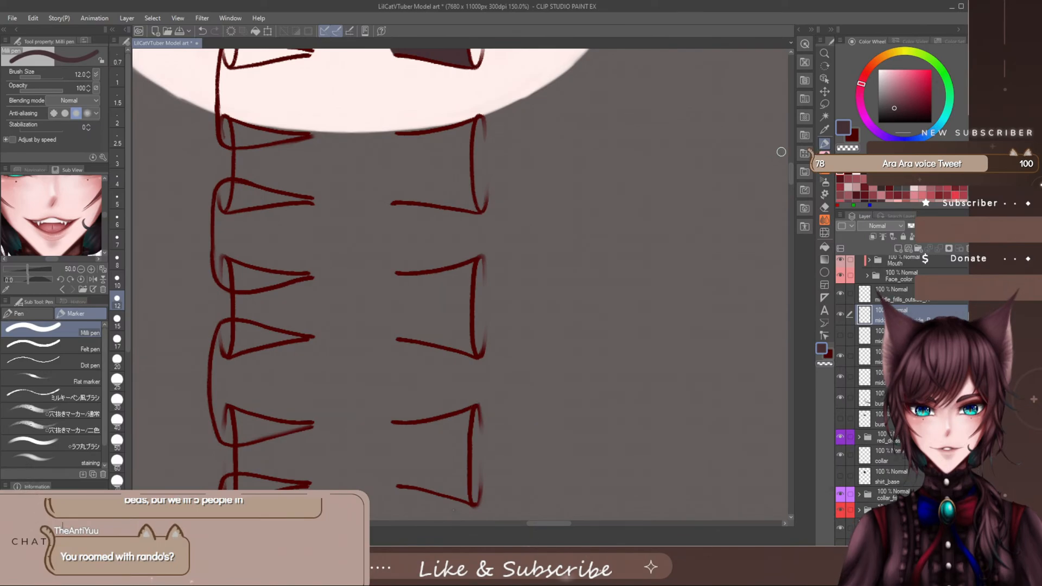
drag(791, 171, 791, 166)
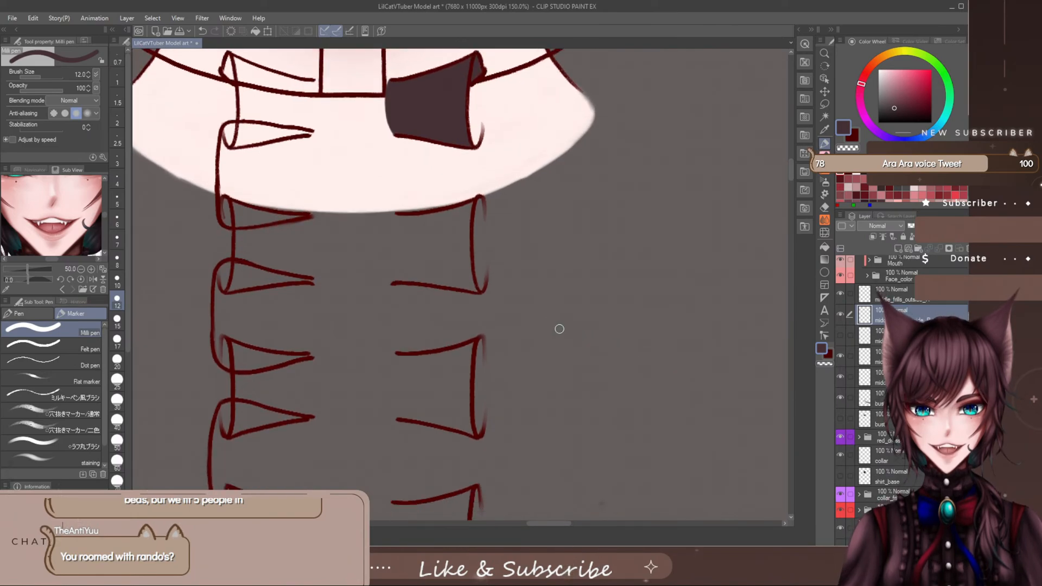
mouse_move(434, 221)
mouse_down()
mouse_move(397, 219)
mouse_move(432, 217)
mouse_up()
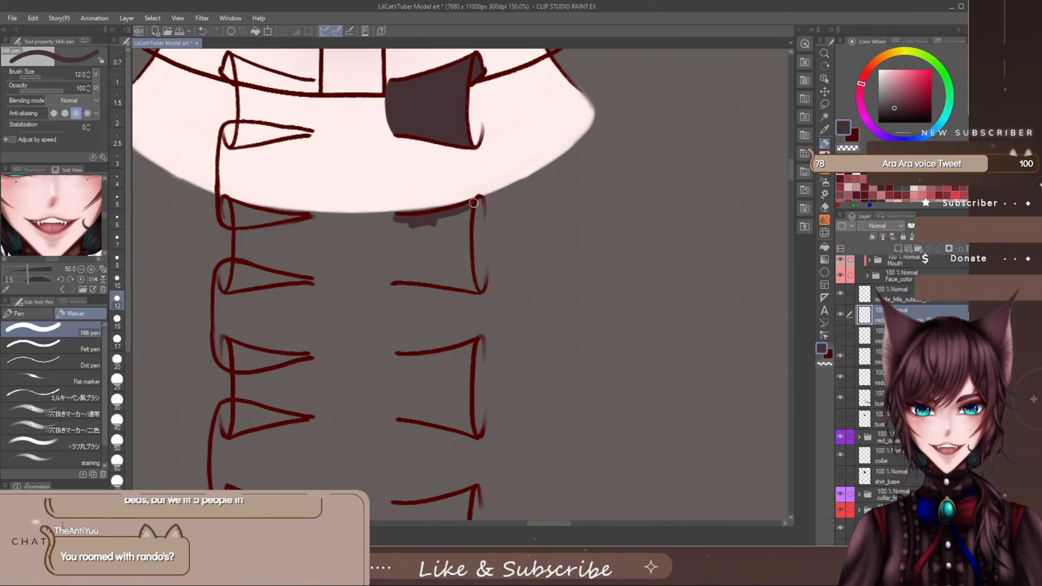
mouse_move(470, 205)
mouse_down()
mouse_move(475, 291)
mouse_move(391, 280)
mouse_up()
drag(400, 218, 390, 273)
drag(399, 224, 395, 266)
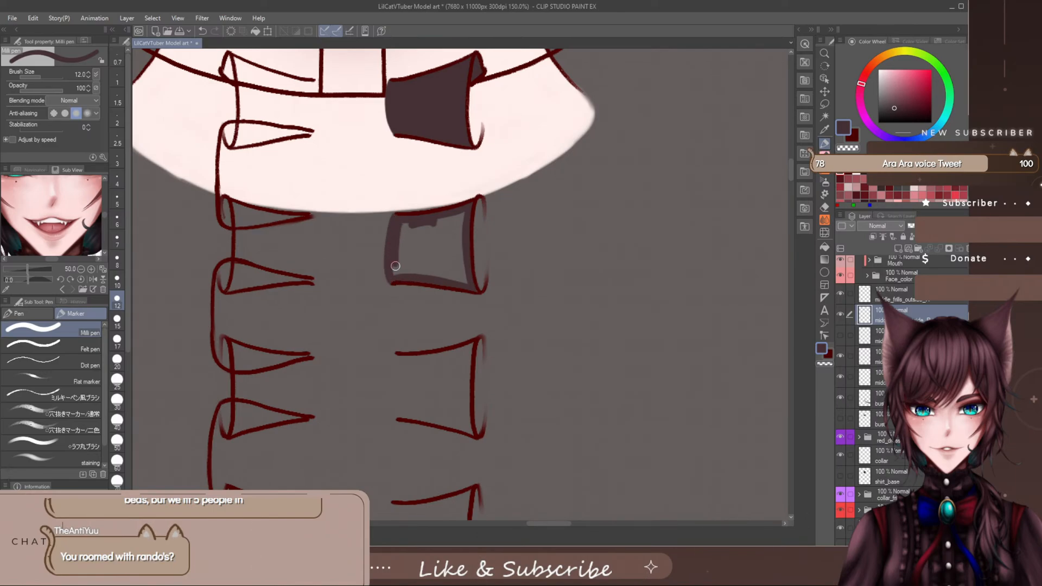
mouse_move(399, 228)
mouse_down()
mouse_move(396, 277)
mouse_move(404, 226)
mouse_move(419, 267)
mouse_move(443, 214)
mouse_move(460, 217)
mouse_move(426, 275)
mouse_move(463, 262)
mouse_up()
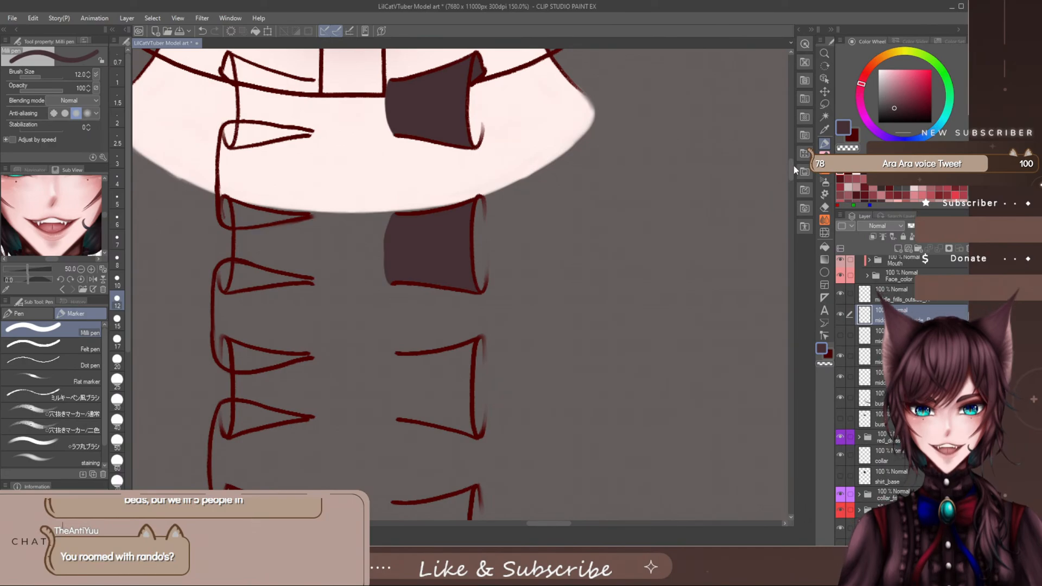
- Outline and fill the third frill section down the placket's right side with the dark shirt colour
drag(793, 165, 789, 182)
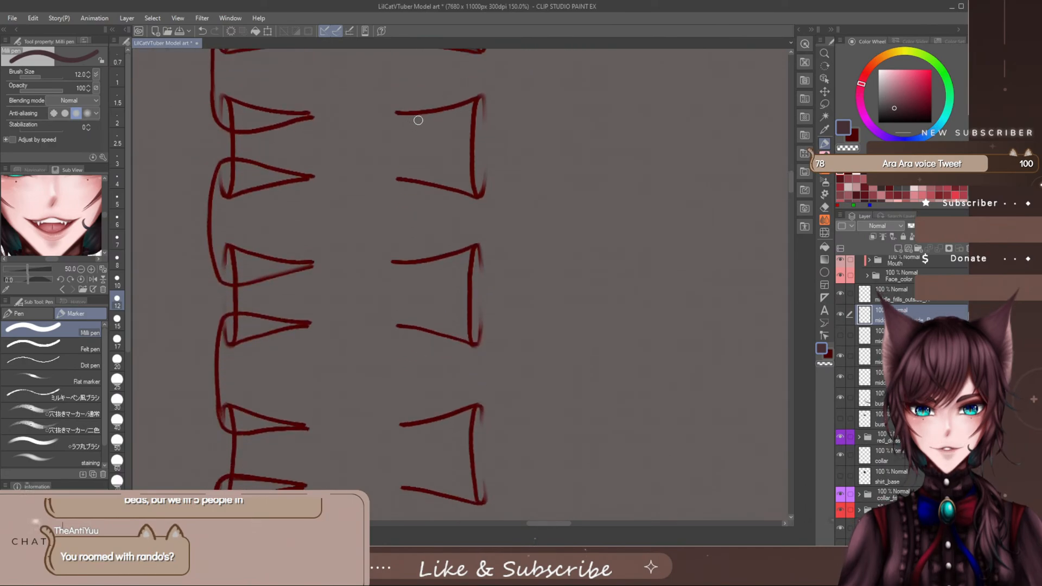
mouse_move(418, 119)
mouse_down()
mouse_move(467, 112)
mouse_move(473, 101)
mouse_move(473, 193)
mouse_move(396, 174)
mouse_up()
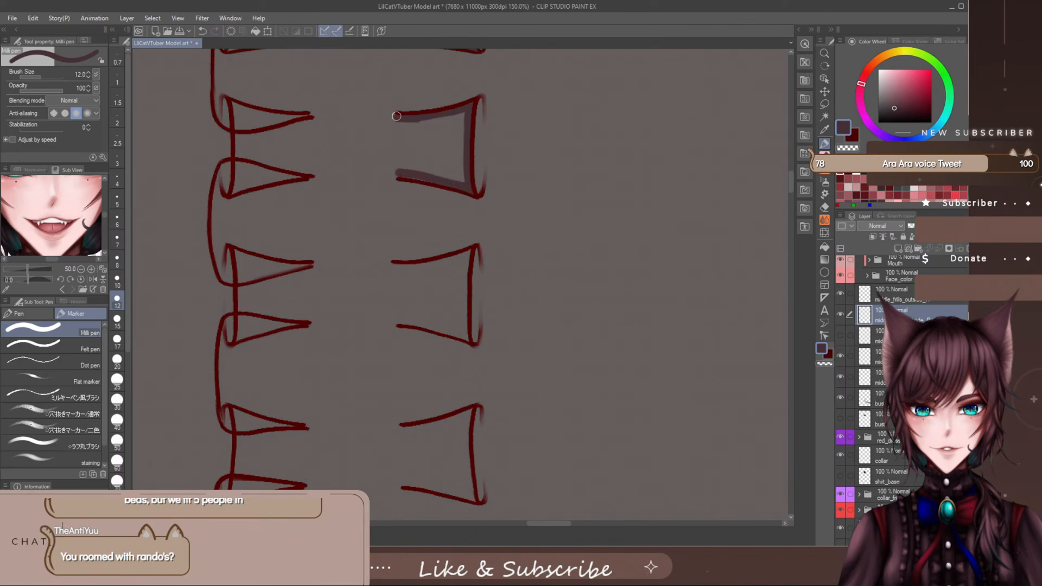
drag(396, 136, 398, 174)
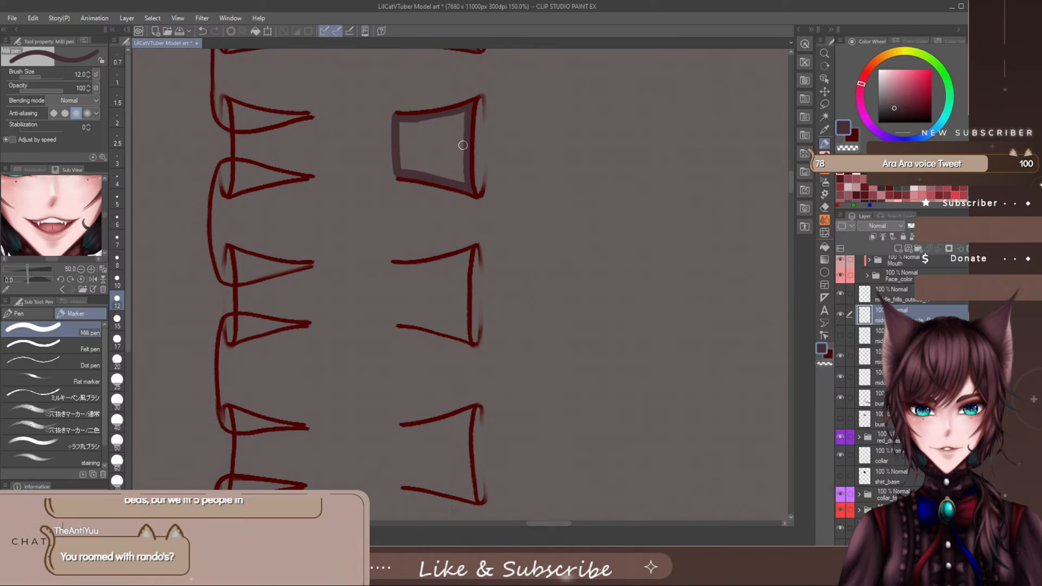
mouse_move(465, 114)
mouse_down()
mouse_move(423, 128)
mouse_move(400, 122)
mouse_move(415, 119)
mouse_move(444, 145)
mouse_move(460, 135)
mouse_move(462, 179)
mouse_move(456, 165)
mouse_move(437, 177)
mouse_move(421, 140)
mouse_move(402, 136)
mouse_move(409, 168)
mouse_up()
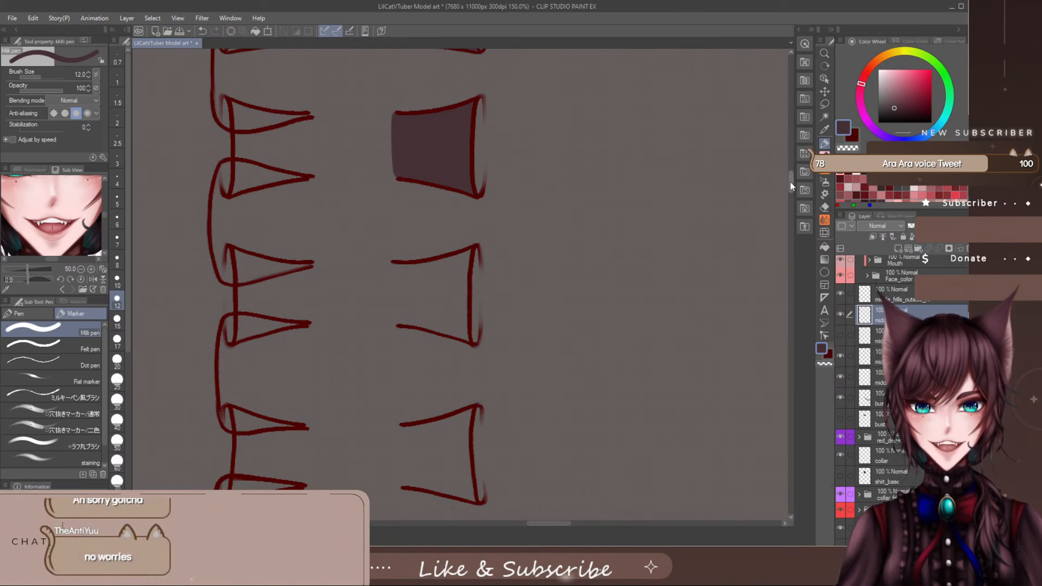
scroll(790, 181, up, 5)
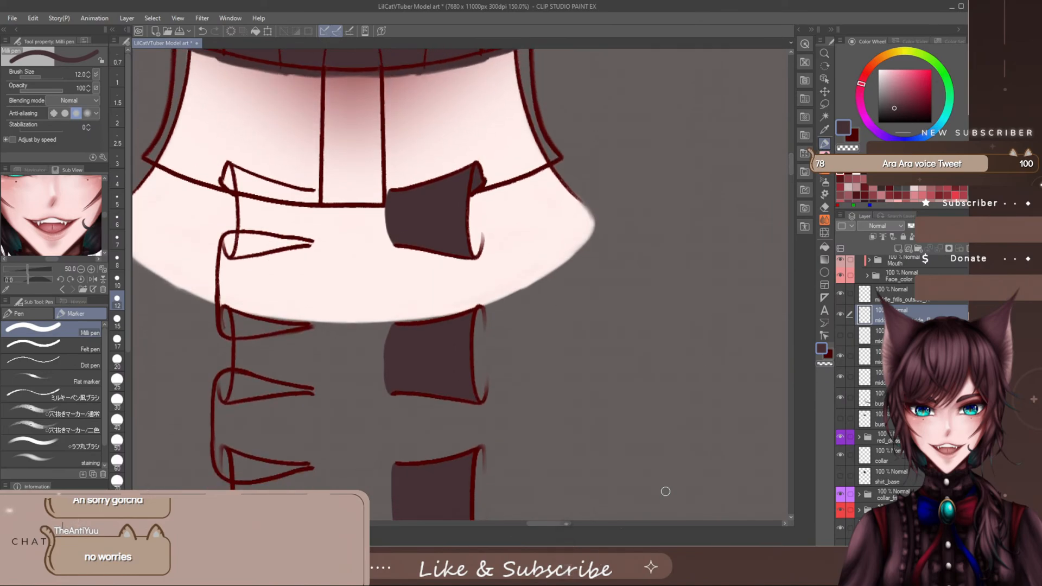
scroll(789, 163, up, 5)
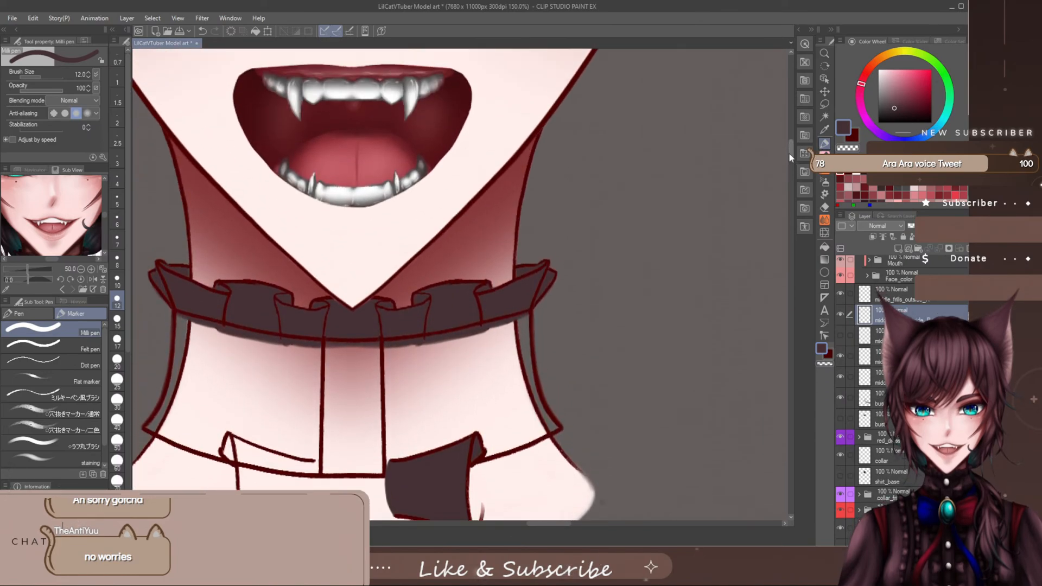
scroll(789, 153, up, 1)
scroll(787, 157, down, 4)
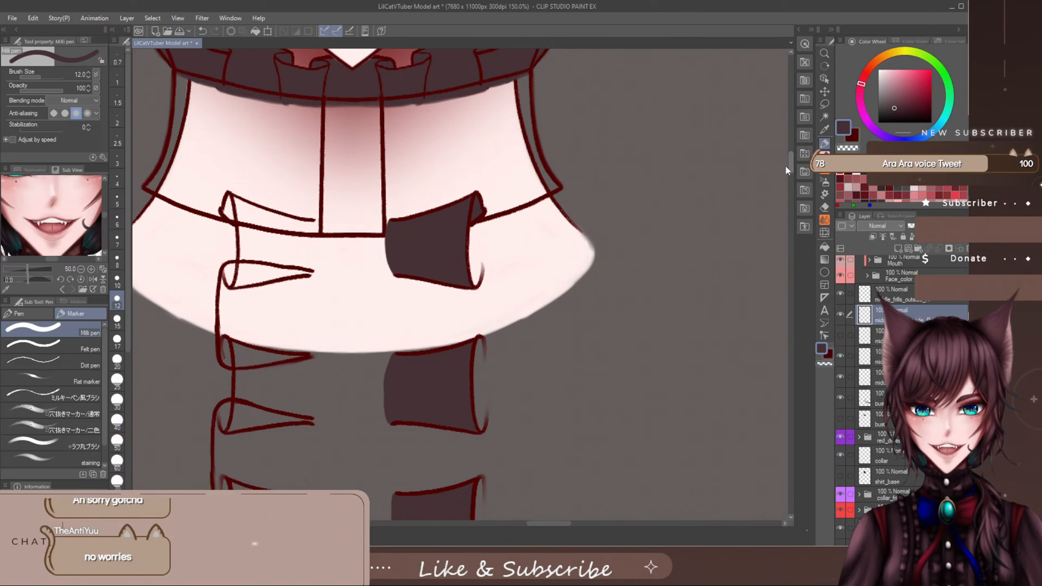
drag(786, 166, 780, 236)
scroll(779, 239, down, 5)
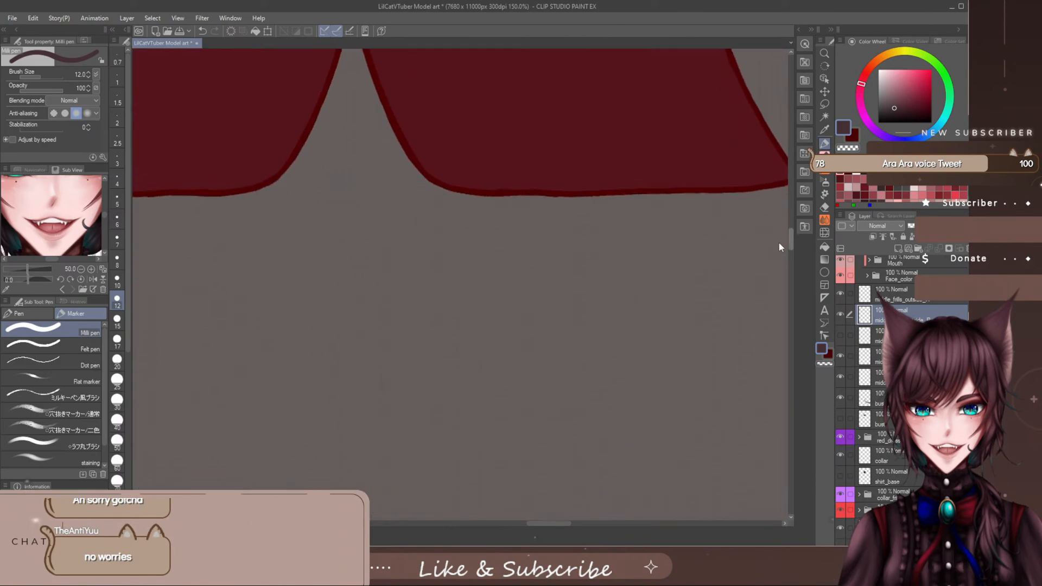
scroll(780, 243, down, 2)
scroll(778, 247, down, 4)
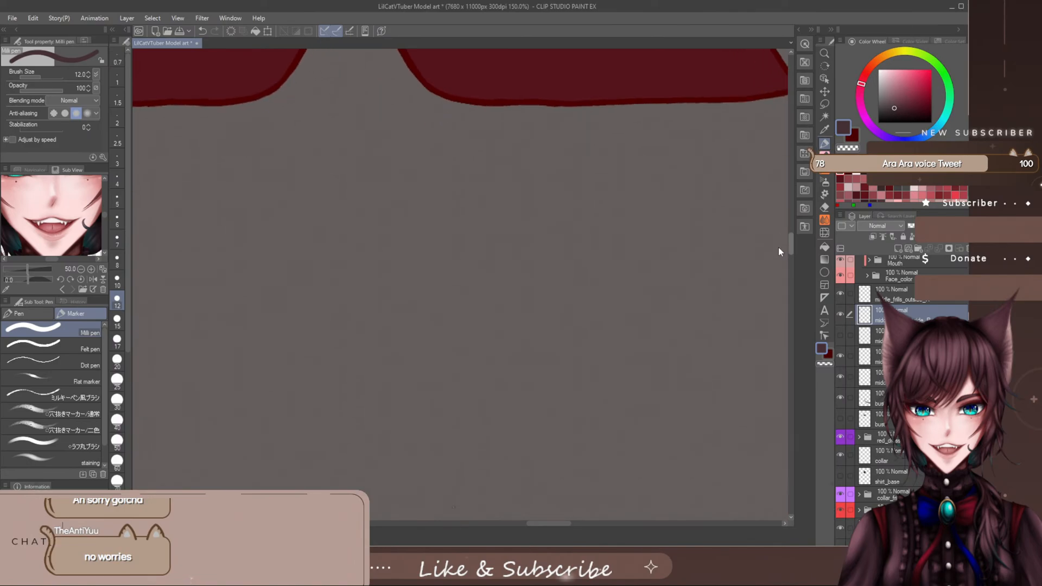
scroll(776, 255, up, 10)
- Outline and fill the fourth frill section down the placket's right side with the dark shirt colour
drag(778, 231, 800, 209)
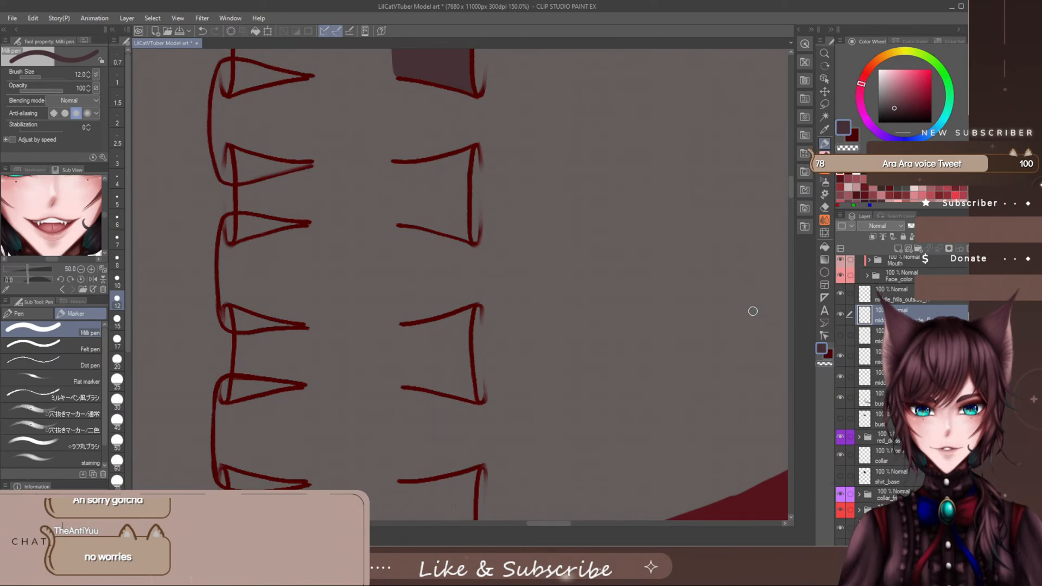
scroll(787, 192, down, 2)
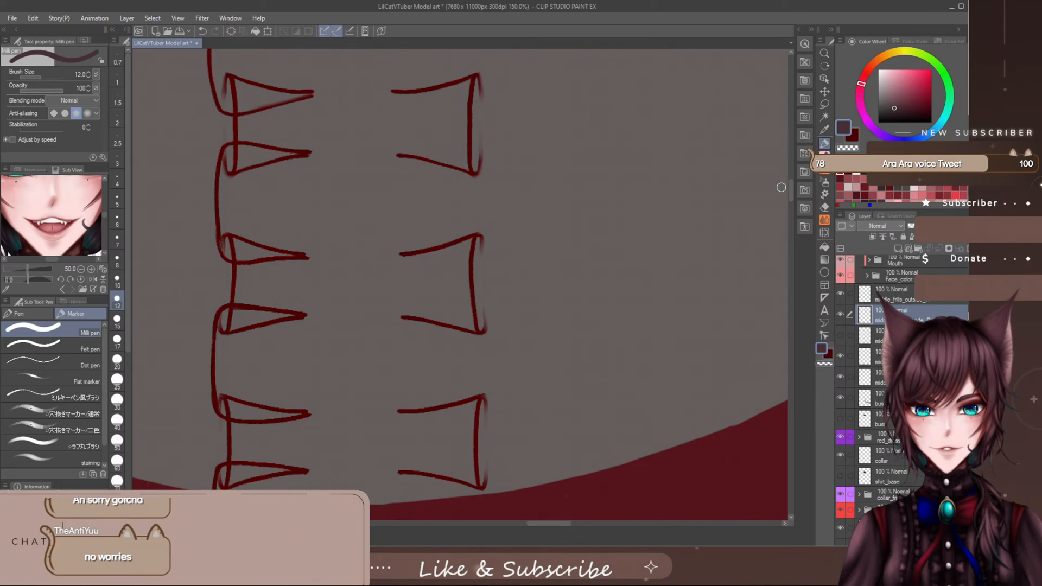
drag(790, 188, 790, 182)
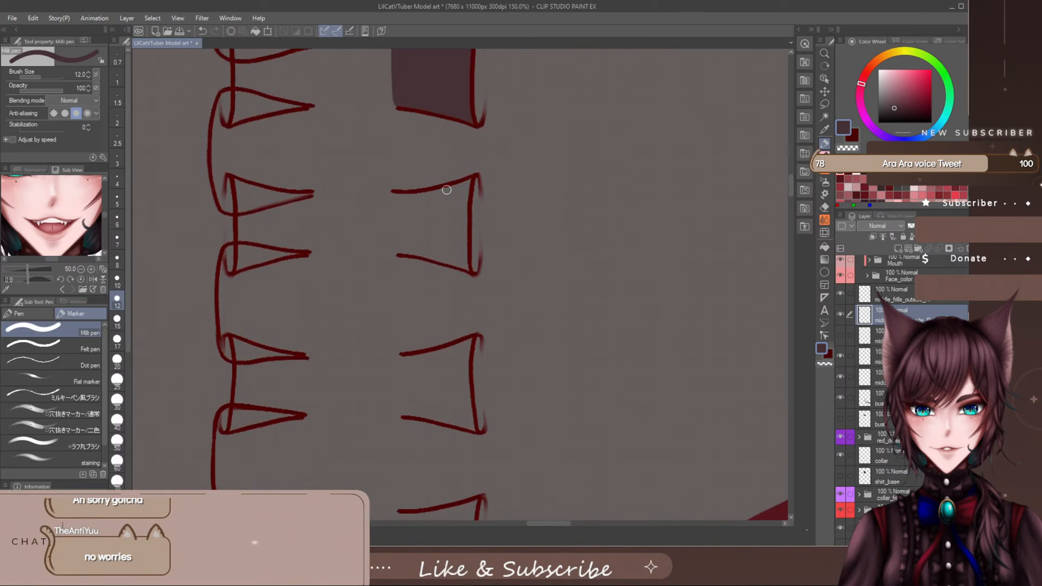
drag(448, 190, 424, 195)
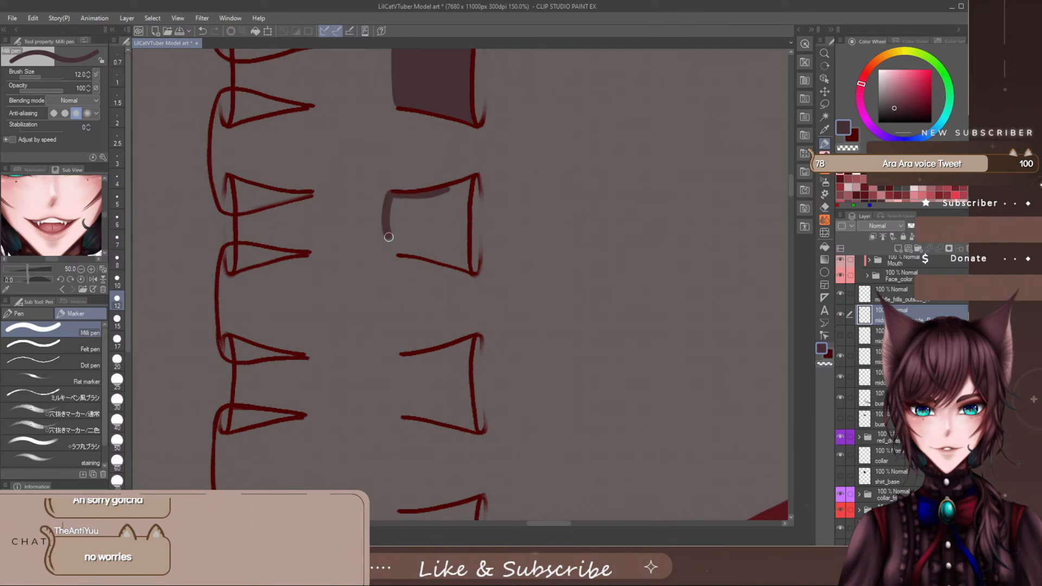
drag(388, 236, 399, 253)
drag(404, 193, 463, 184)
mouse_move(464, 227)
mouse_down()
mouse_move(460, 265)
mouse_move(470, 269)
mouse_move(399, 249)
mouse_move(440, 253)
mouse_move(399, 251)
mouse_up()
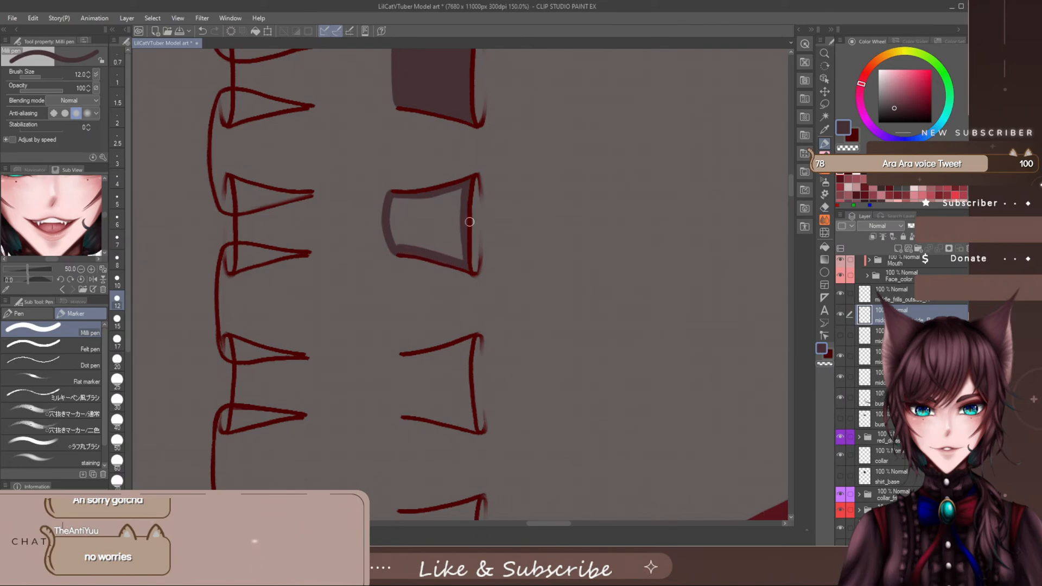
mouse_move(447, 213)
mouse_down()
mouse_move(458, 192)
mouse_move(389, 205)
mouse_move(459, 238)
mouse_move(417, 221)
mouse_move(392, 238)
mouse_move(462, 258)
mouse_up()
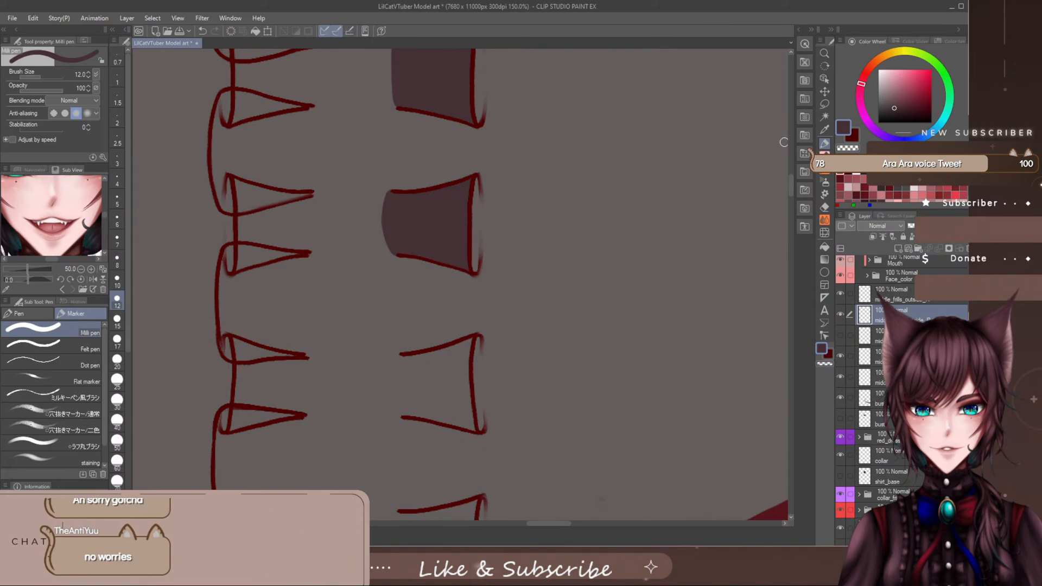
scroll(784, 163, down, 5)
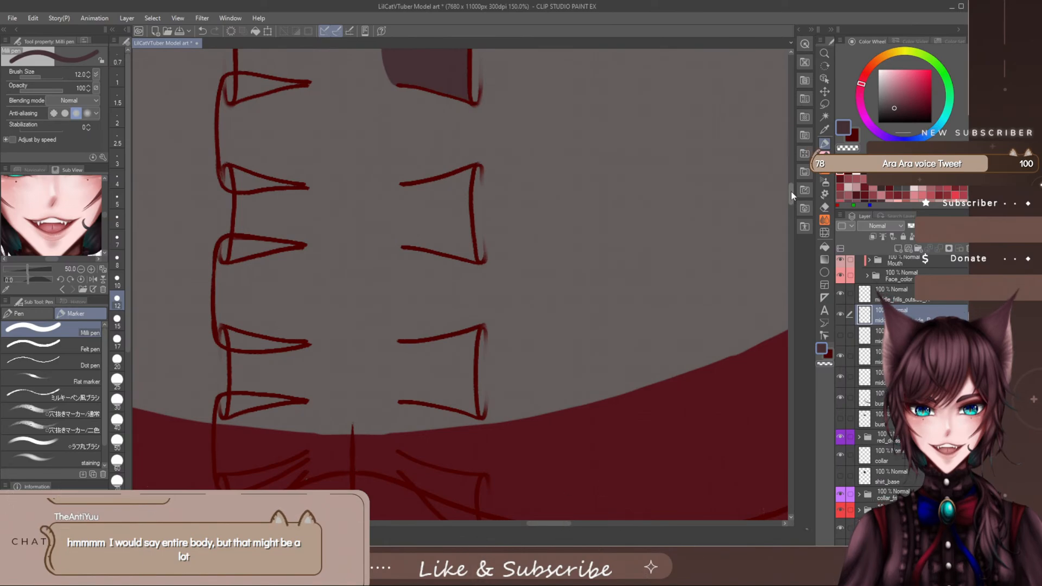
- Outline and fill the fifth frill section down the placket's right side with the dark shirt colour
drag(790, 191, 796, 186)
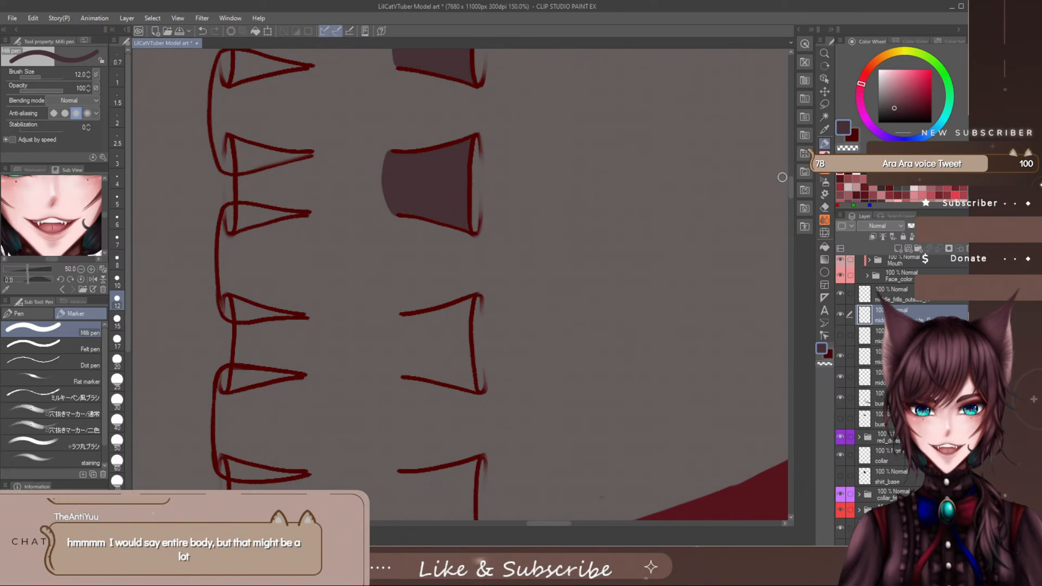
scroll(788, 193, down, 4)
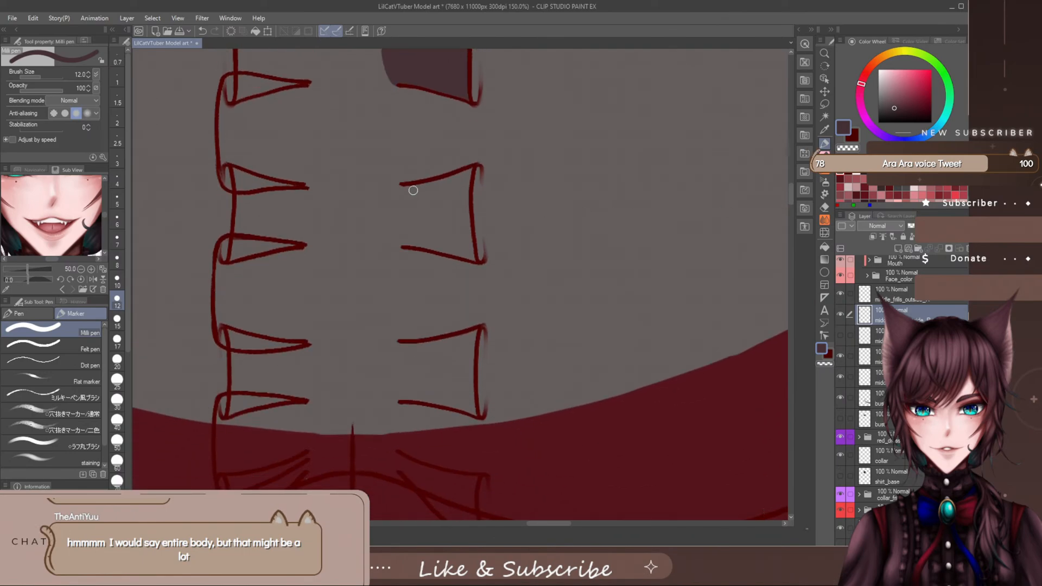
mouse_move(413, 185)
mouse_down()
mouse_move(399, 186)
mouse_move(393, 213)
mouse_move(394, 241)
mouse_move(414, 242)
mouse_up()
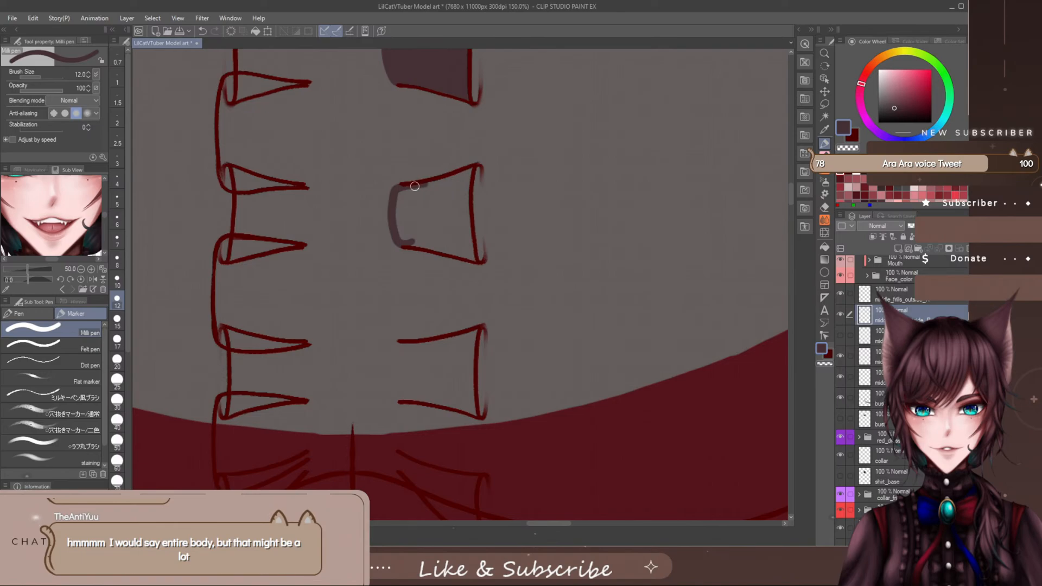
mouse_move(415, 186)
mouse_down()
mouse_move(468, 169)
mouse_move(468, 220)
mouse_up()
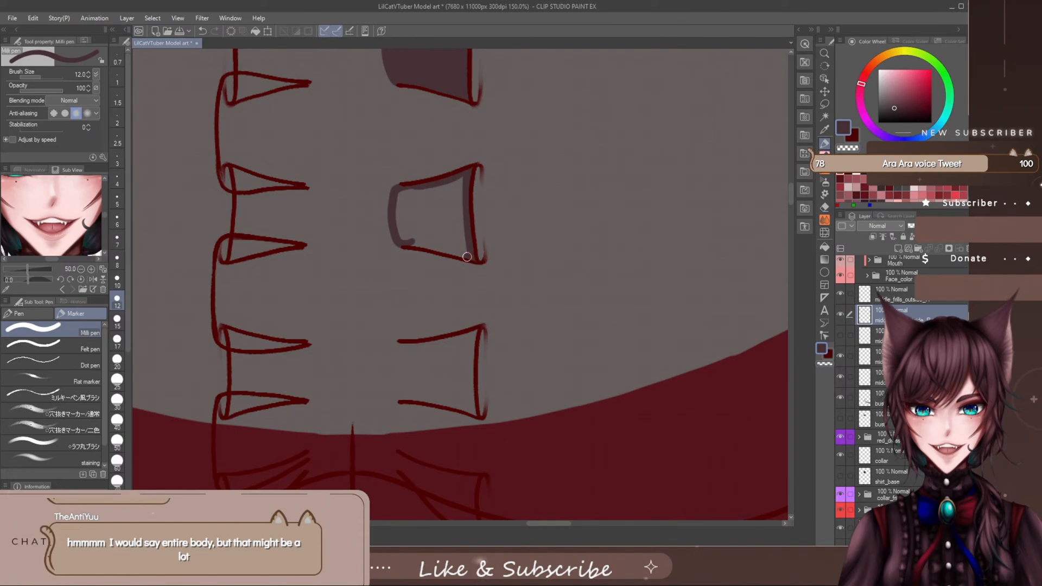
drag(469, 257, 418, 243)
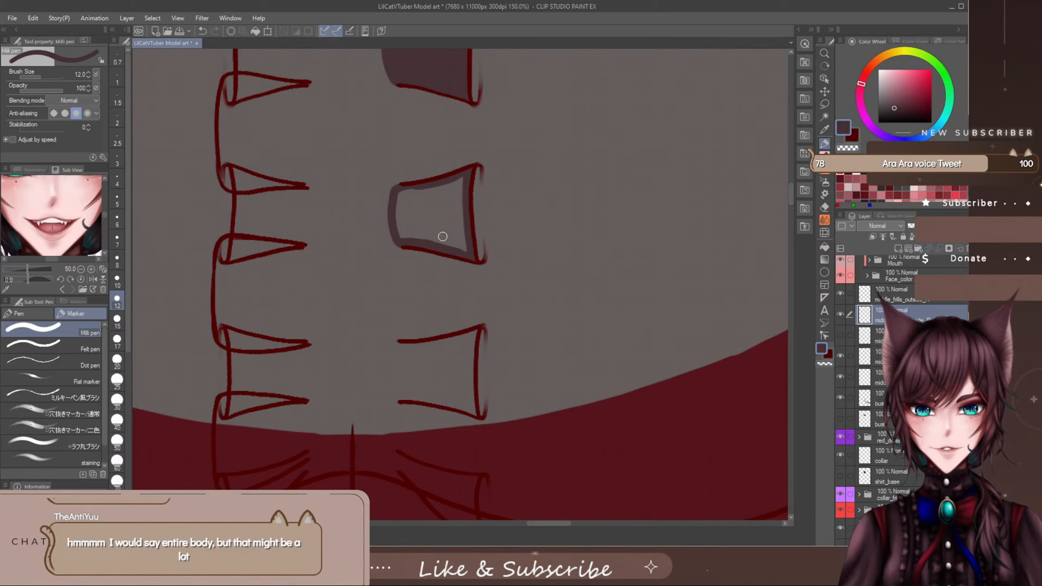
mouse_move(399, 198)
mouse_down()
mouse_move(406, 228)
mouse_move(425, 195)
mouse_move(427, 205)
mouse_move(453, 193)
mouse_move(462, 214)
mouse_move(446, 235)
mouse_move(432, 219)
mouse_move(419, 227)
mouse_move(429, 244)
mouse_move(462, 242)
mouse_move(464, 222)
mouse_up()
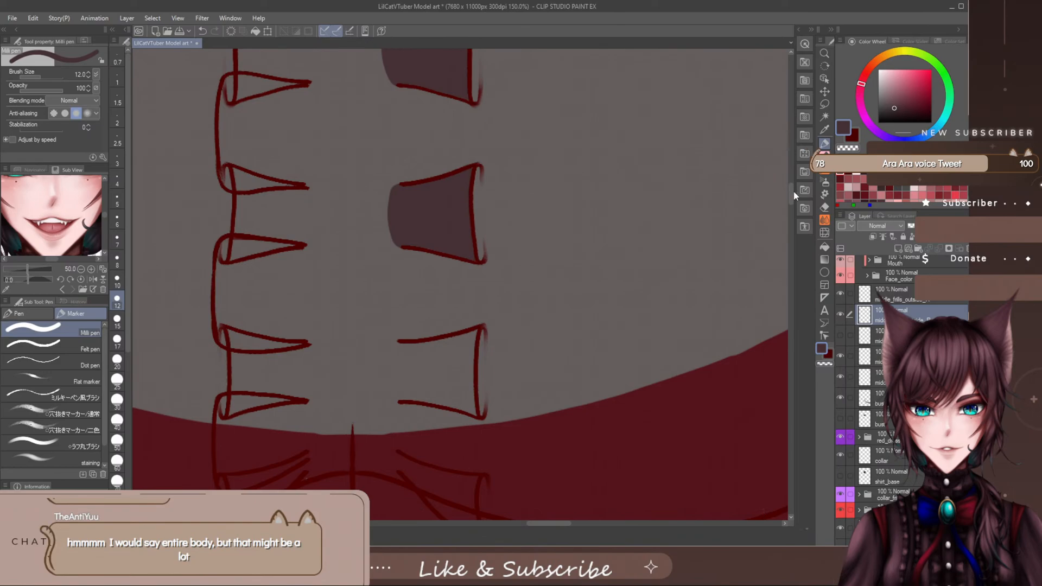
- Outline and fill the sixth frill section, just above the red dress's neckline, with the dark shirt colour
scroll(790, 200, down, 3)
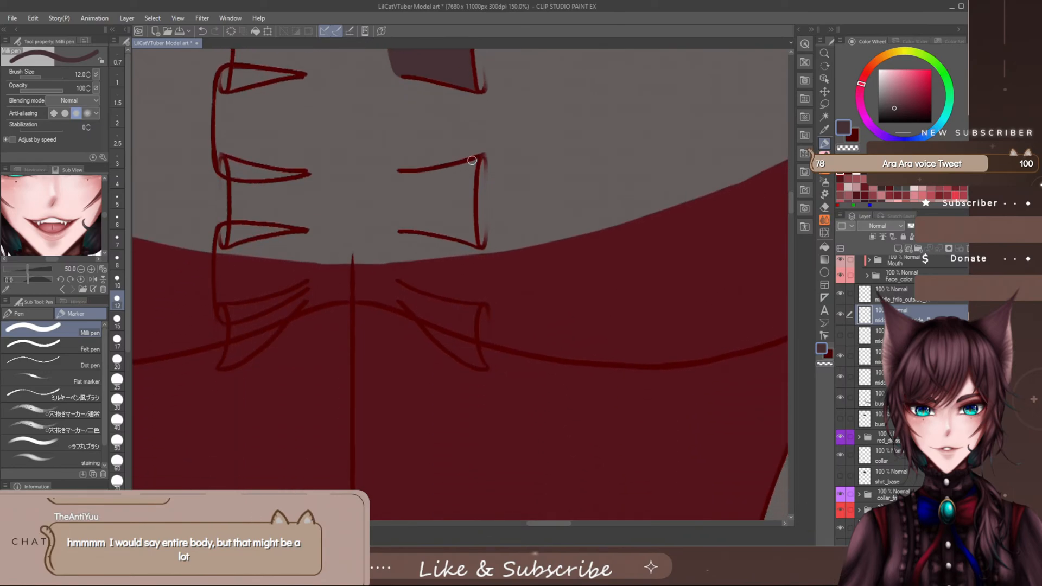
mouse_move(455, 169)
mouse_down()
mouse_move(400, 174)
mouse_move(473, 175)
mouse_move(475, 243)
mouse_move(431, 230)
mouse_up()
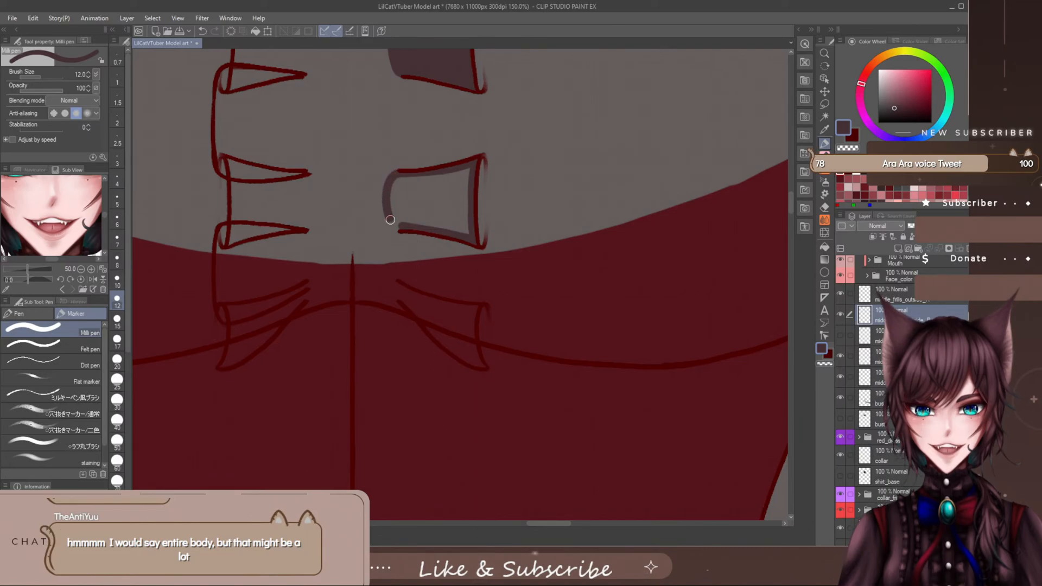
mouse_move(409, 195)
mouse_down()
mouse_move(394, 211)
mouse_move(397, 226)
mouse_move(411, 204)
mouse_move(411, 223)
mouse_move(420, 188)
mouse_move(440, 202)
mouse_move(459, 161)
mouse_move(466, 191)
mouse_up()
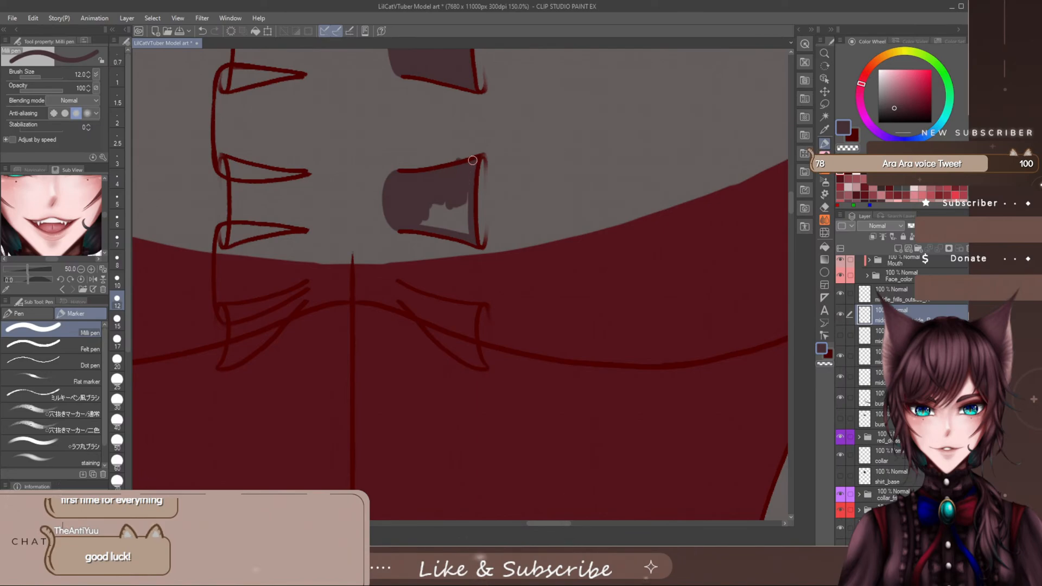
key(e)
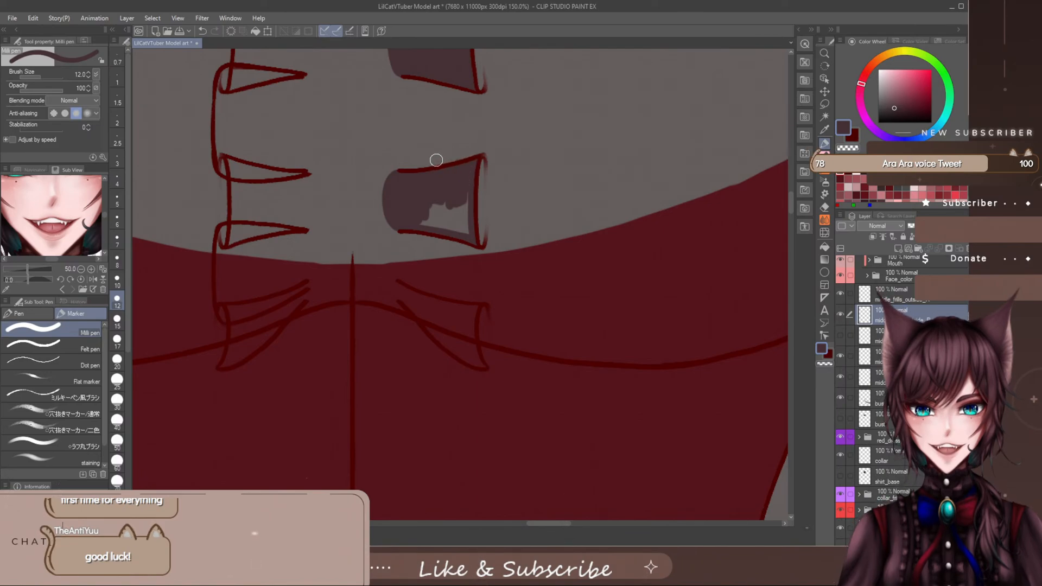
key(p)
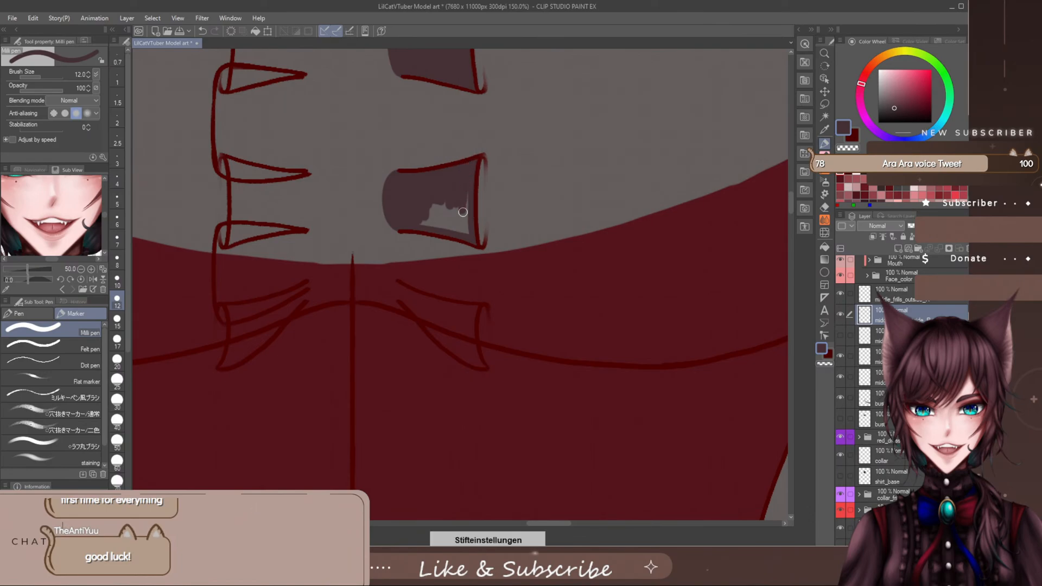
mouse_move(462, 212)
mouse_down()
mouse_move(424, 212)
mouse_move(441, 198)
mouse_move(468, 237)
mouse_up()
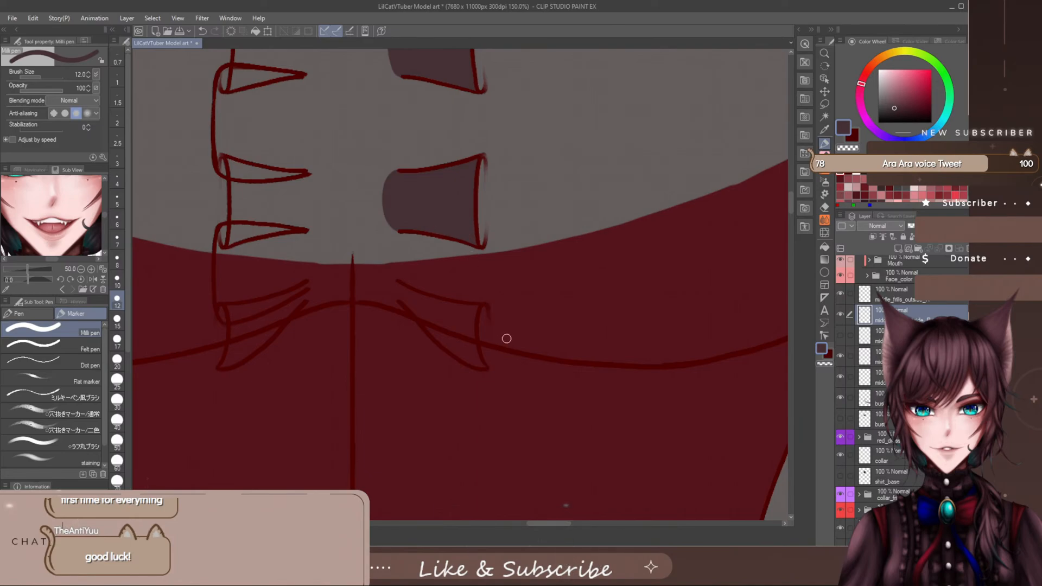
- Touch up the inner edges of the top two right-side frill fills, undoing the unwanted strokes
scroll(541, 367, down, 10)
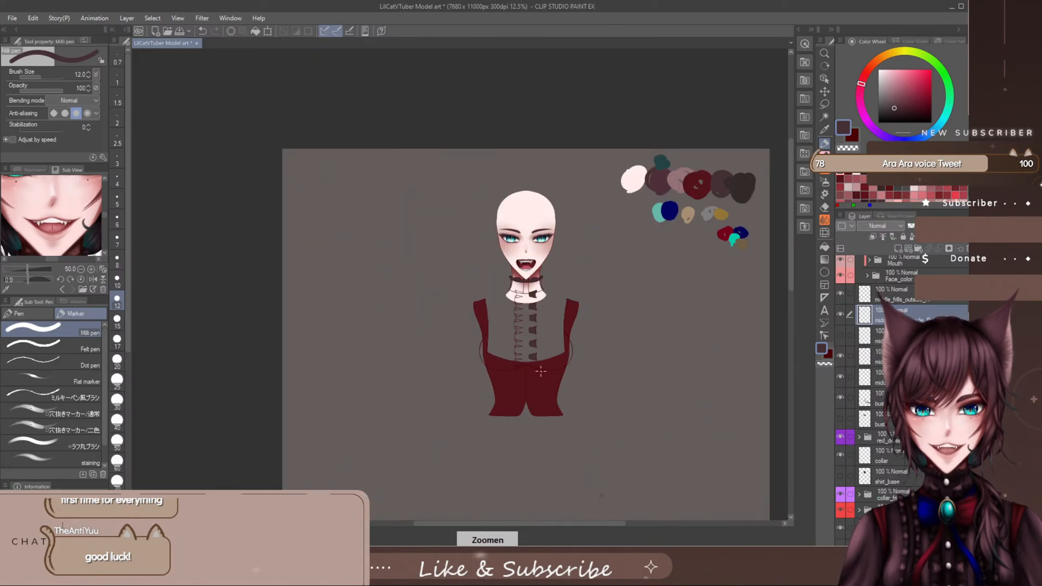
scroll(541, 371, up, 3)
drag(594, 525, 619, 516)
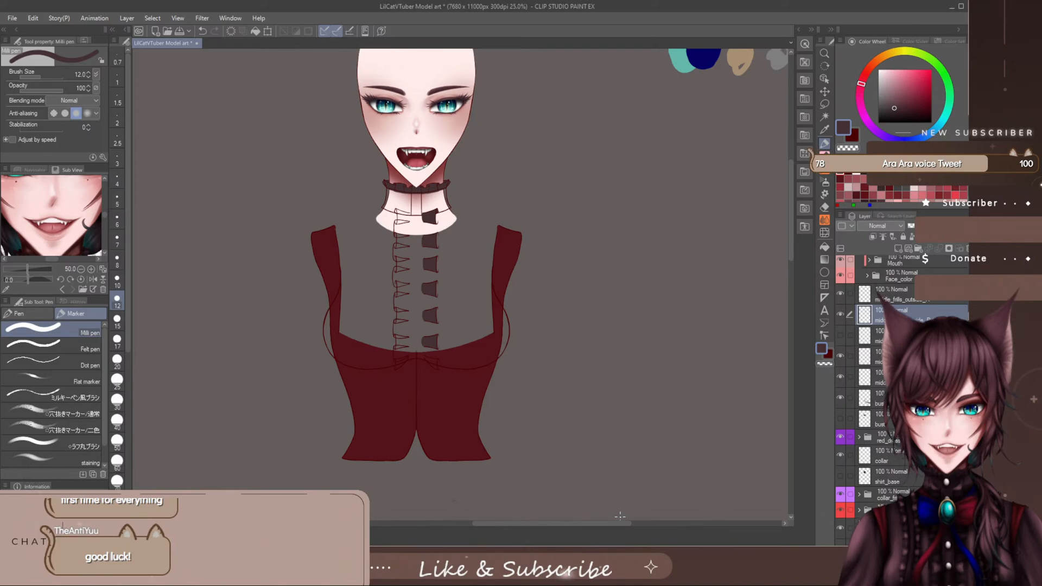
scroll(424, 219, up, 3)
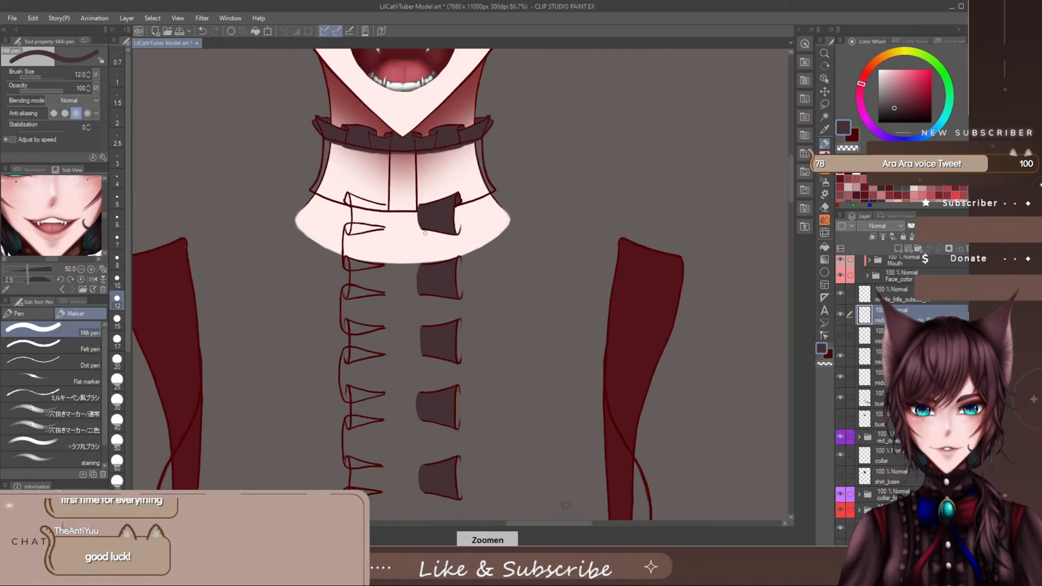
scroll(427, 275, up, 1)
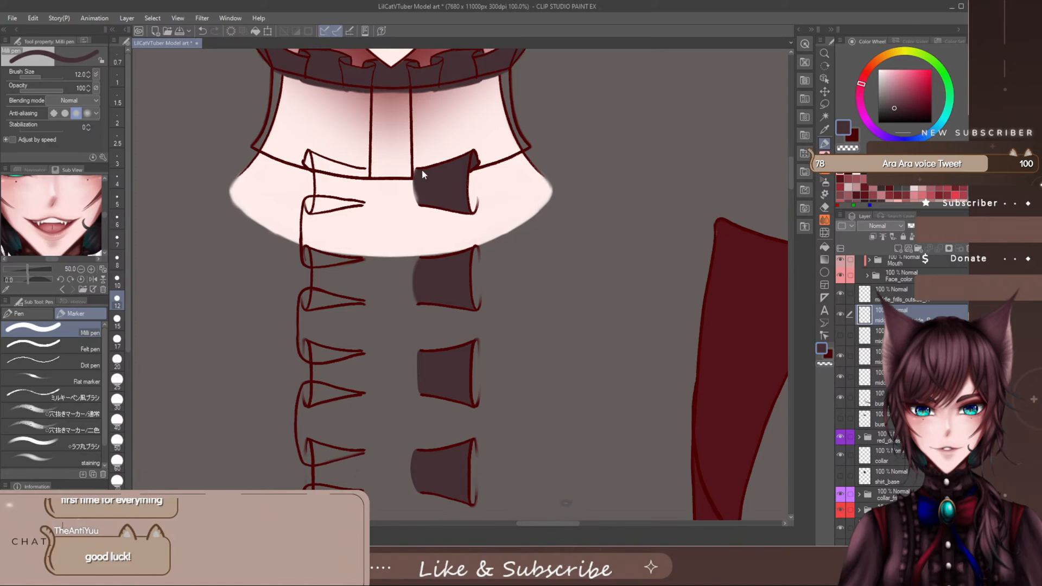
key(ctrl+z)
drag(415, 172, 419, 204)
key(ctrl+z)
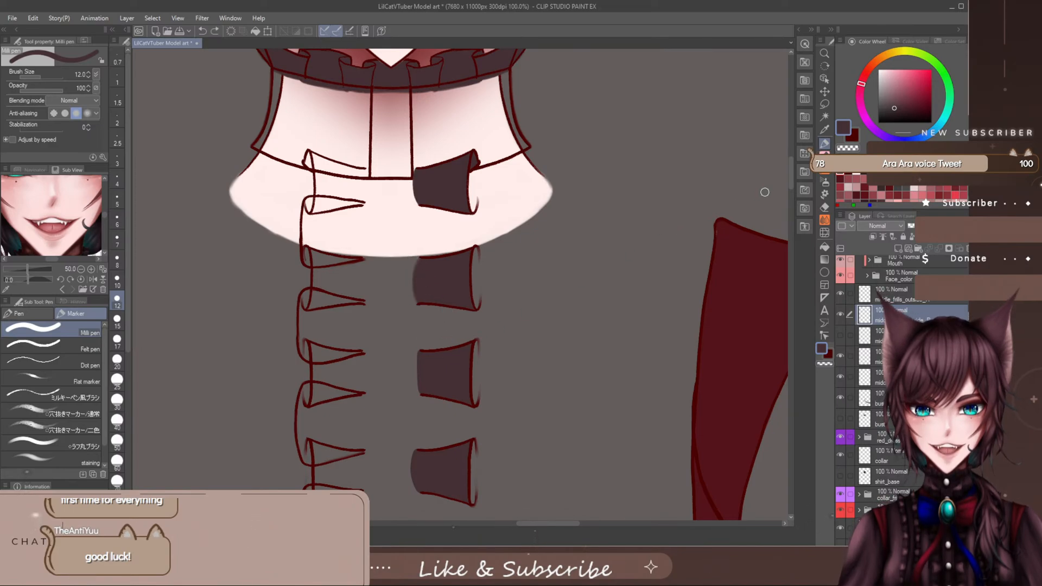
- Soften the inner edges of the third and topmost right-side frill fills, alternating between eraser and pen
scroll(651, 226, down, 3)
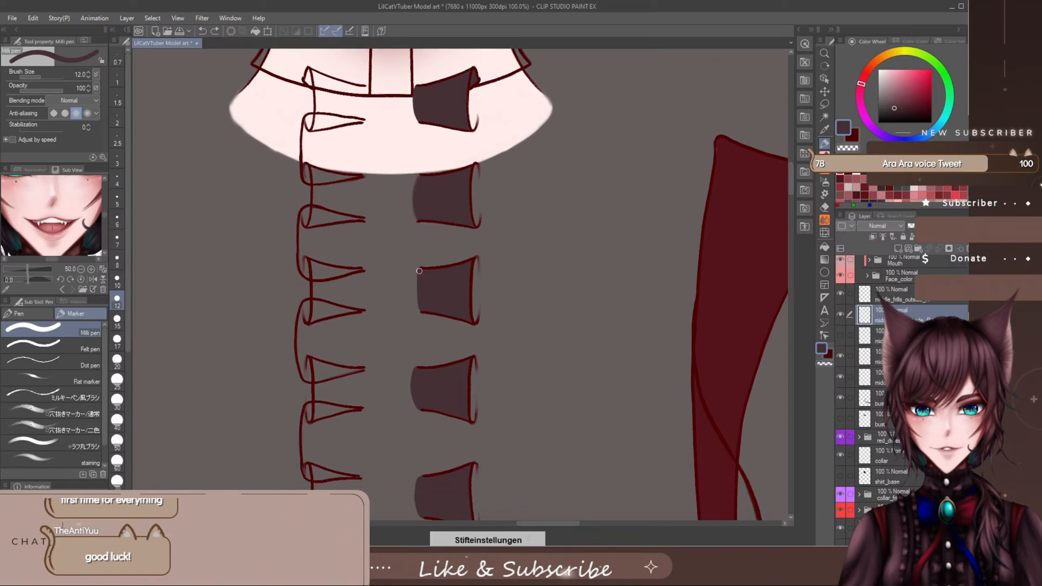
key(e)
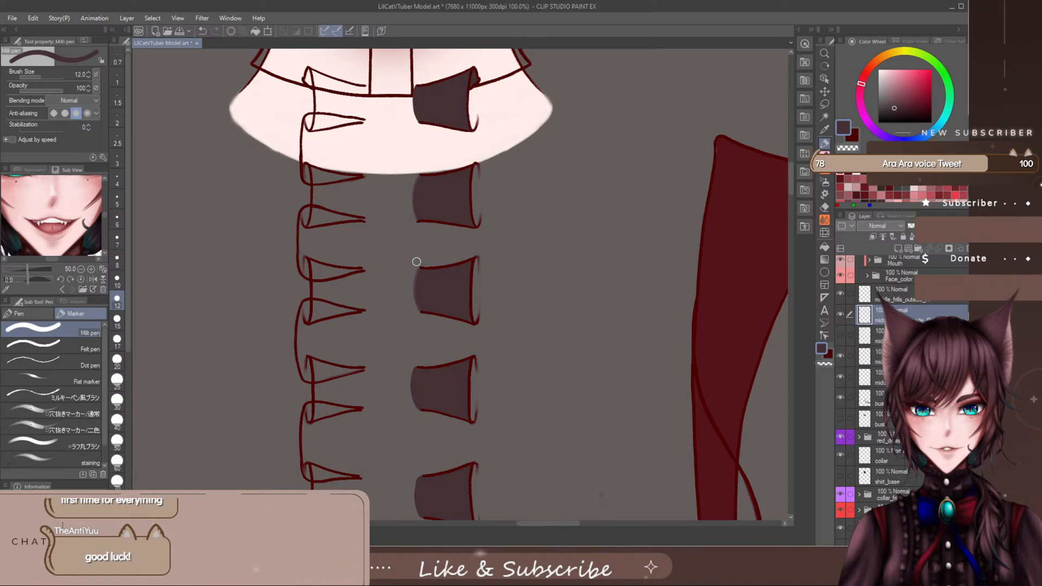
key(p)
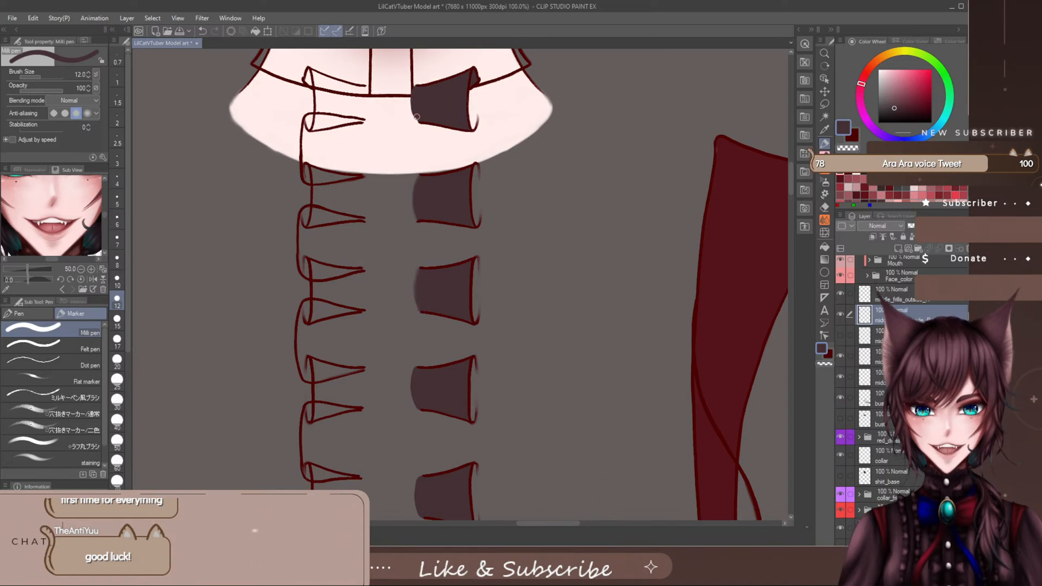
key(e)
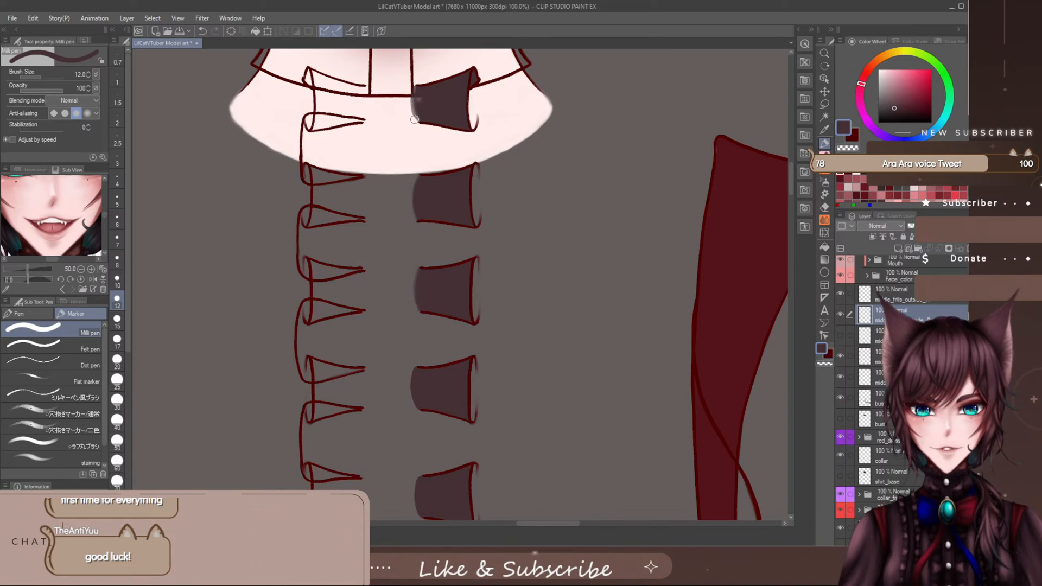
key(p)
- Soften and round the inner edges of the lower three right-side frill fills with the eraser and pen
drag(789, 179, 785, 192)
key(e)
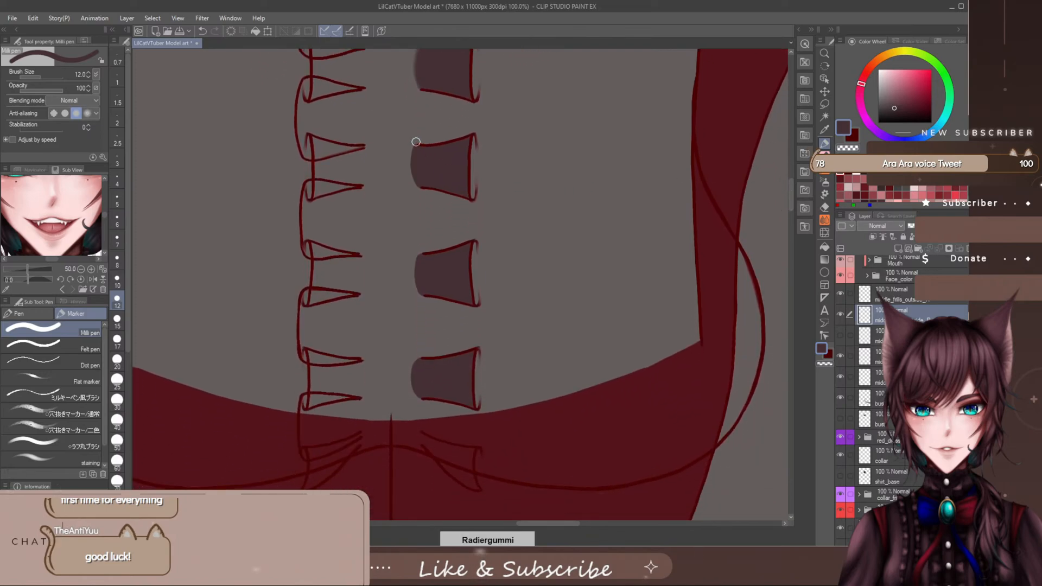
key(p)
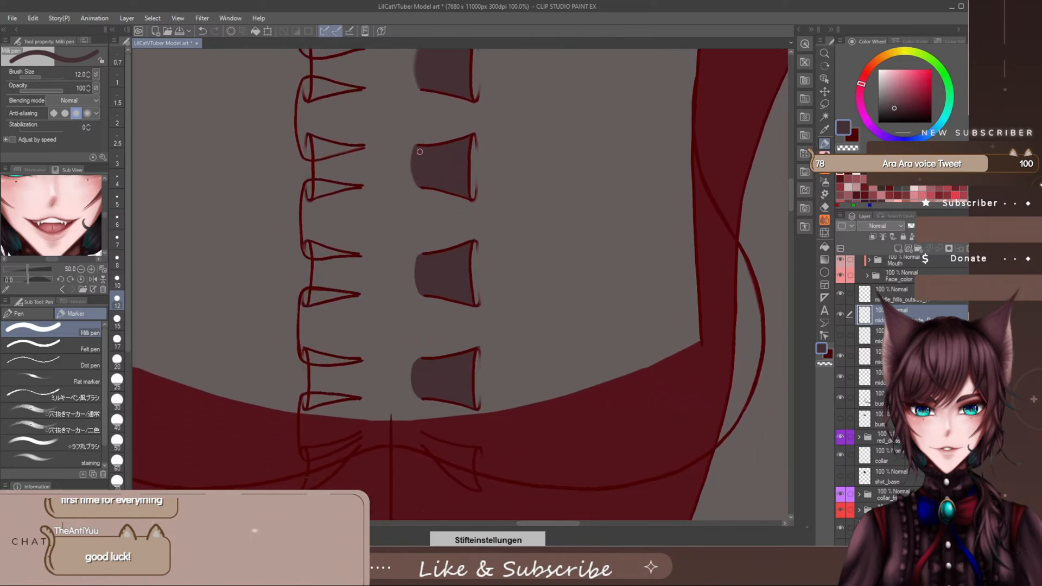
key(e)
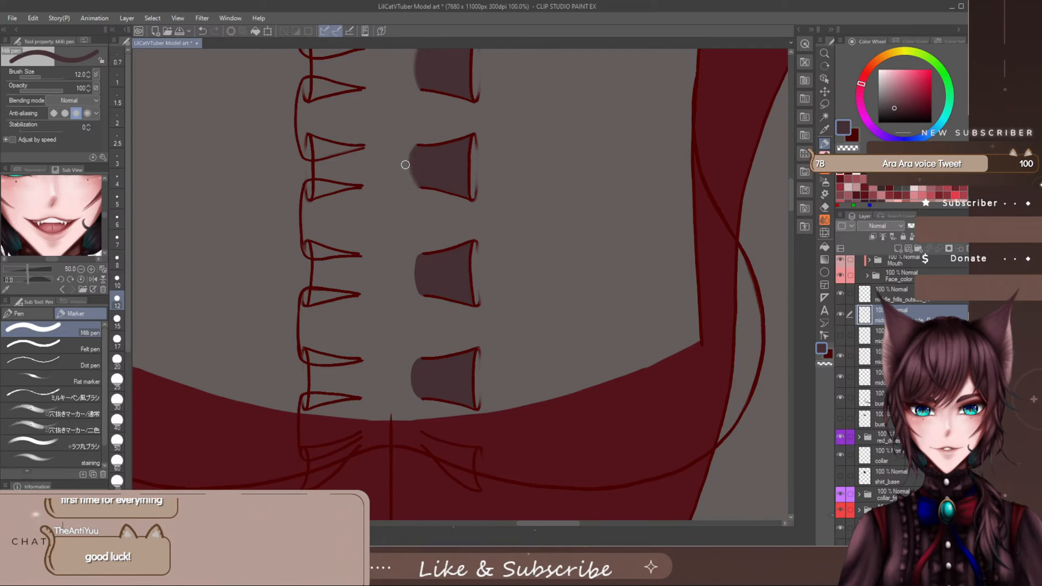
key(p)
mouse_move(422, 255)
mouse_down()
mouse_move(420, 295)
mouse_move(421, 254)
mouse_up()
key(e)
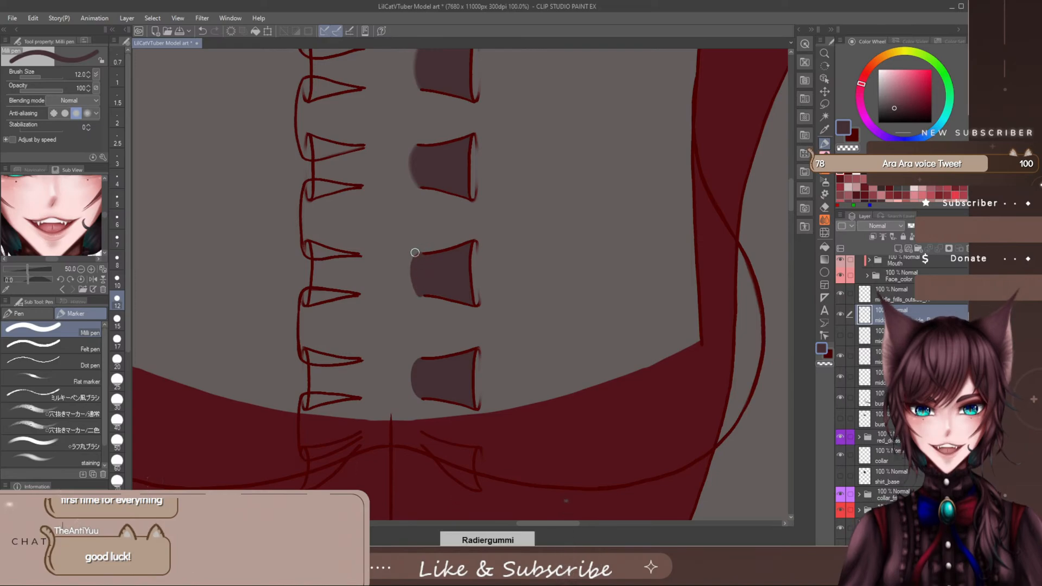
drag(419, 298, 418, 251)
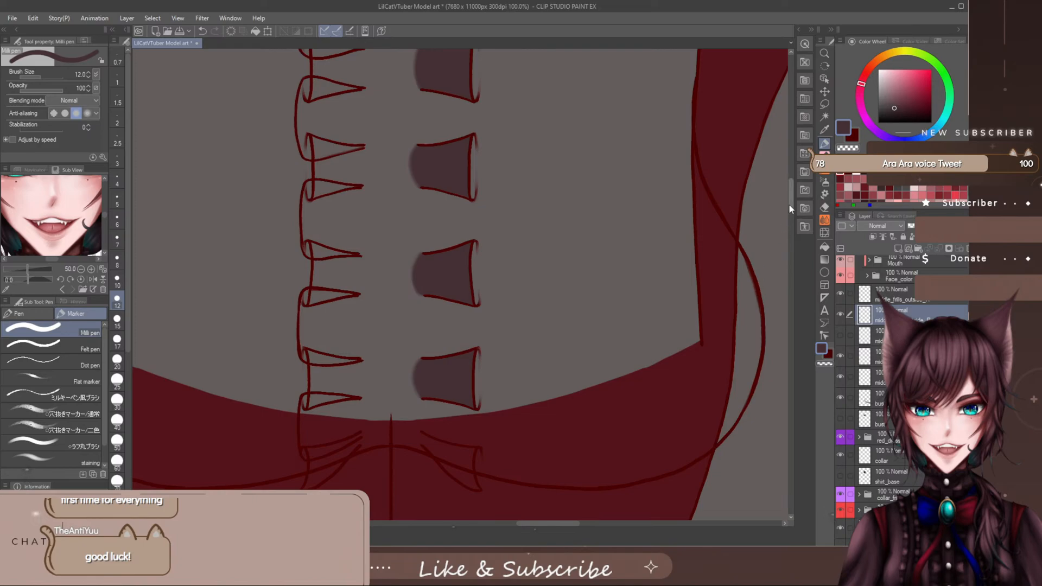
- Show the outer frill line art layer and hide the inner frills' colour and line art layers
drag(790, 204, 791, 196)
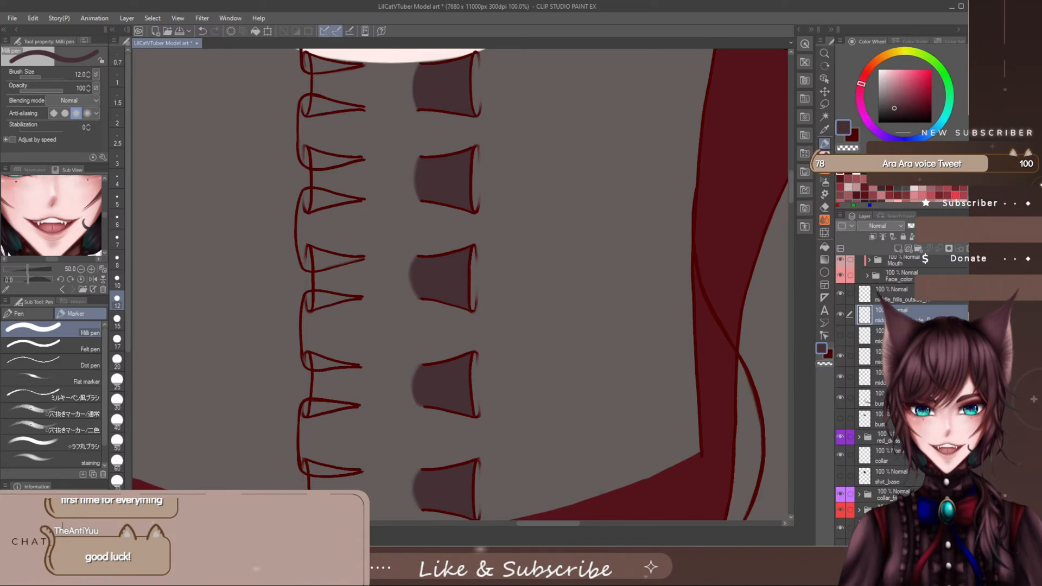
click(905, 335)
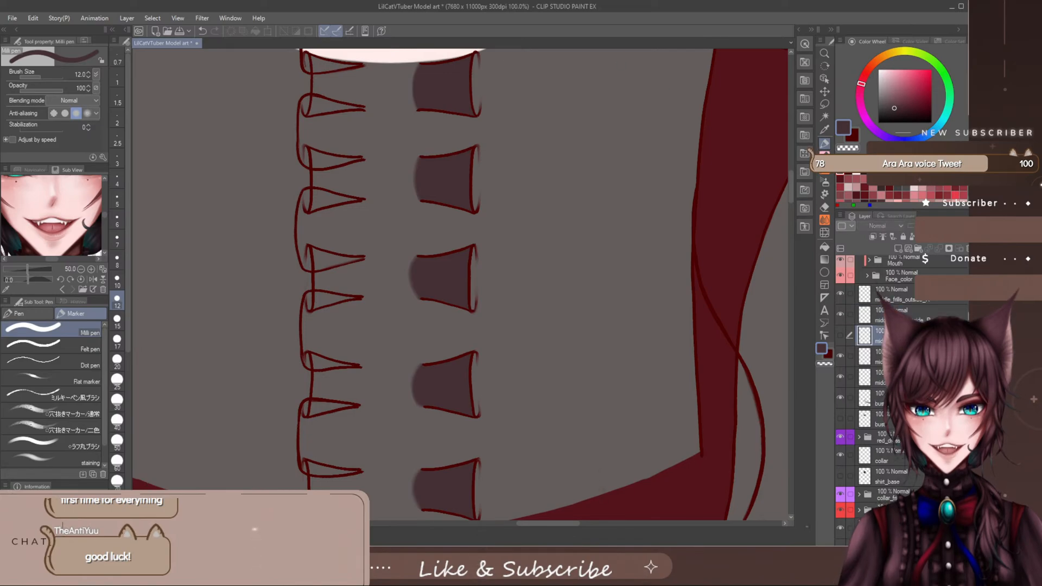
click(842, 336)
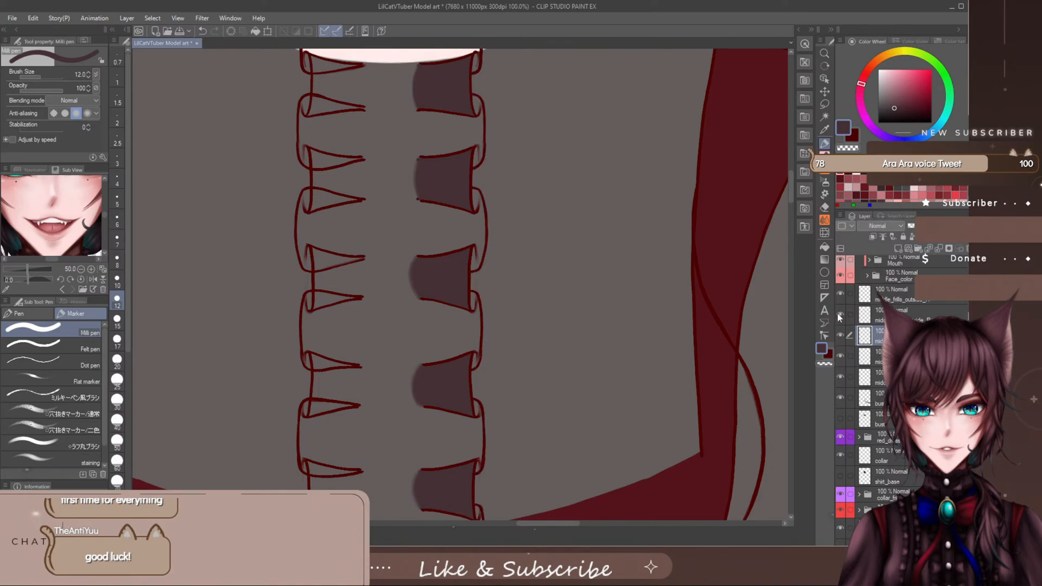
click(839, 314)
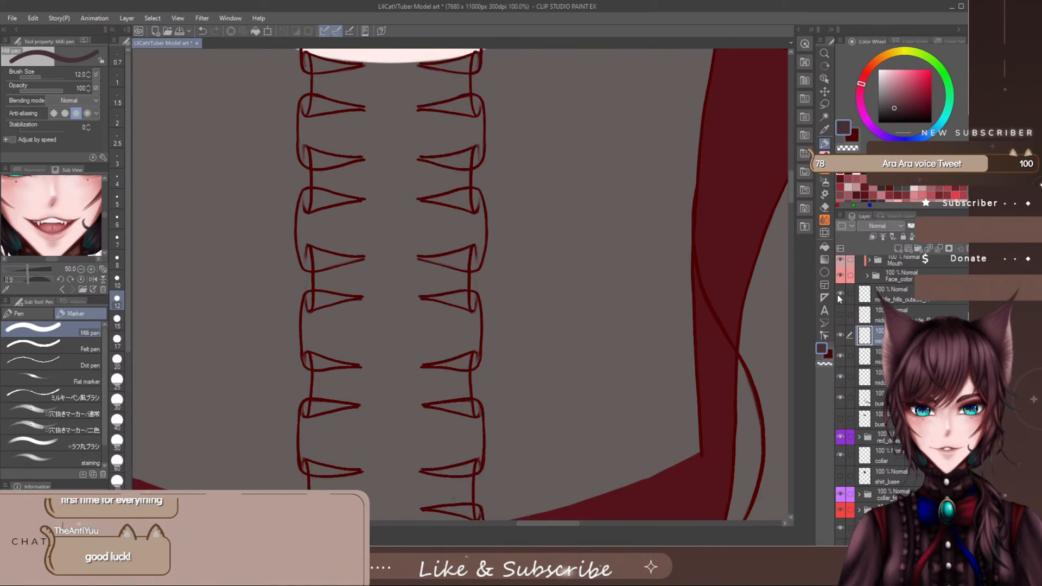
click(840, 293)
- Add a new raster layer beneath the outer frill line art for the outer frills' base colour
click(905, 356)
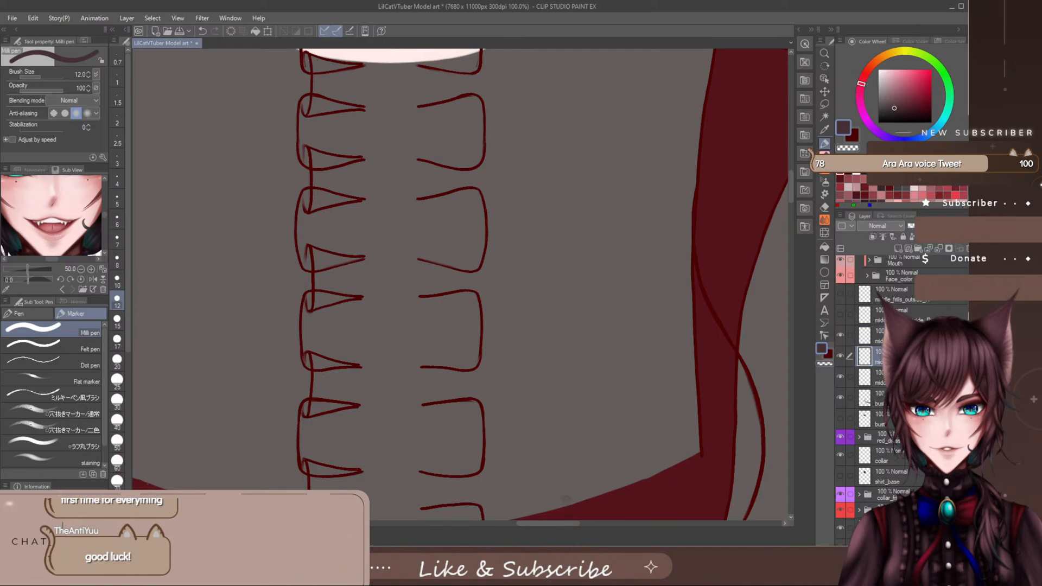
click(898, 249)
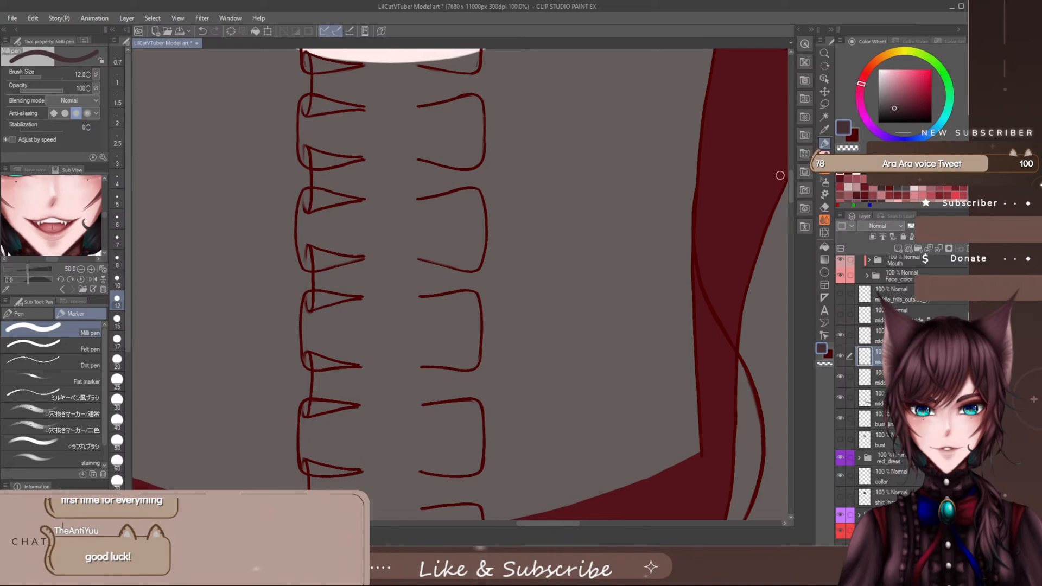
scroll(785, 177, up, 5)
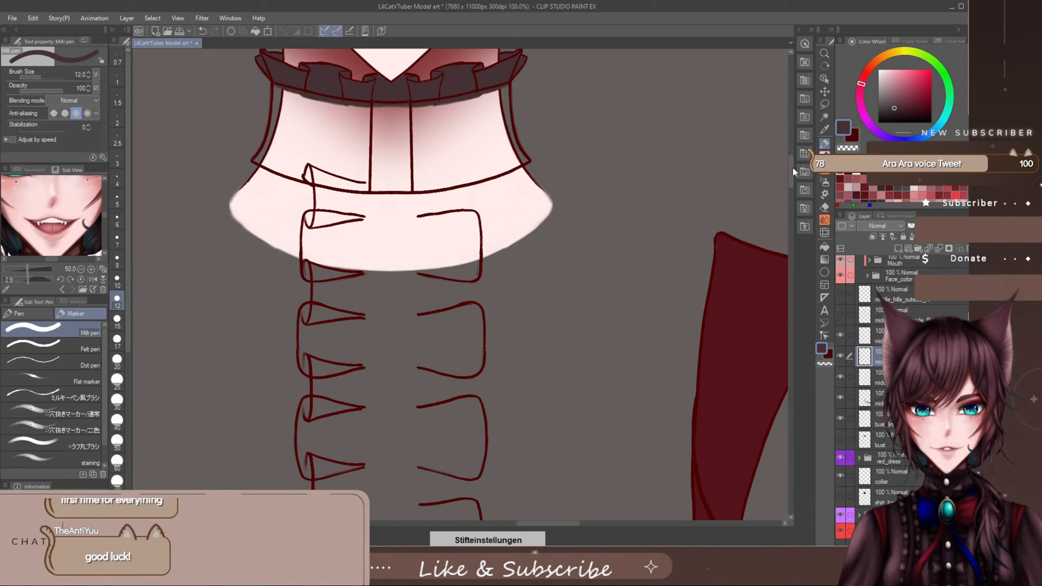
scroll(790, 168, down, 1)
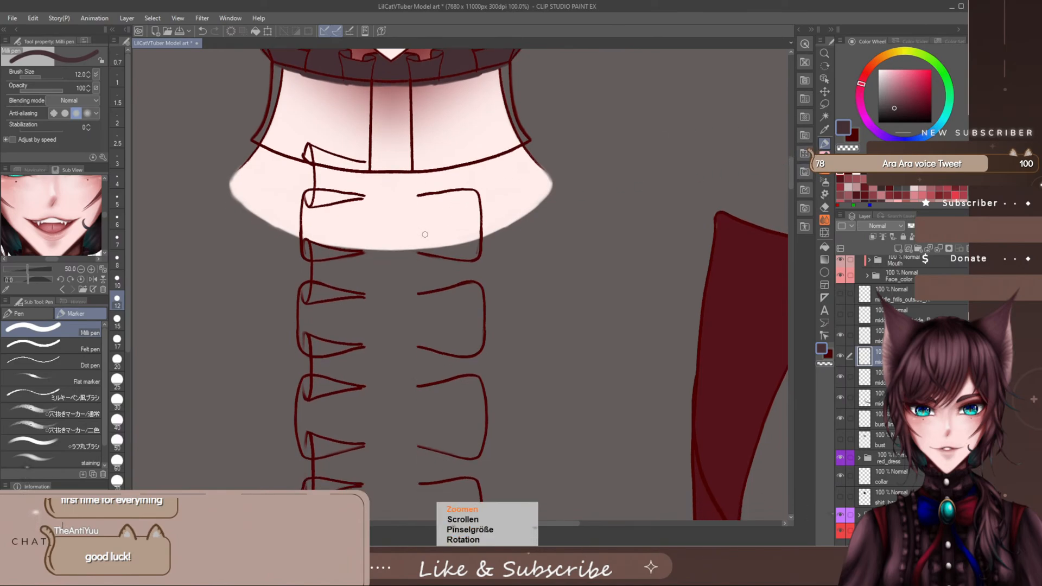
scroll(422, 232, up, 2)
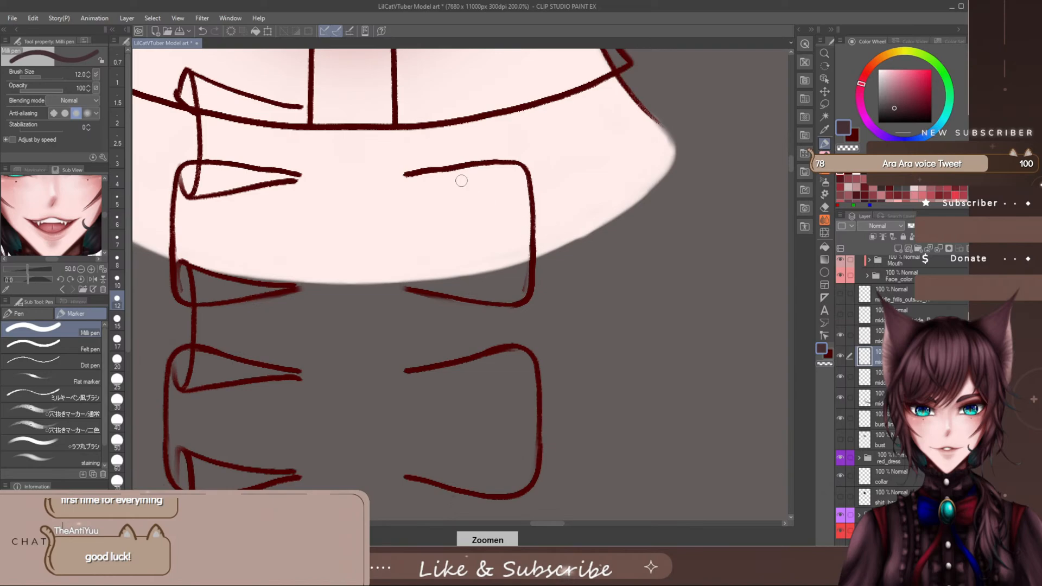
- Outline the topmost right-side outer frill with the Milli pen in dark base colour, round off its inner side and fill it completely
drag(498, 168, 400, 181)
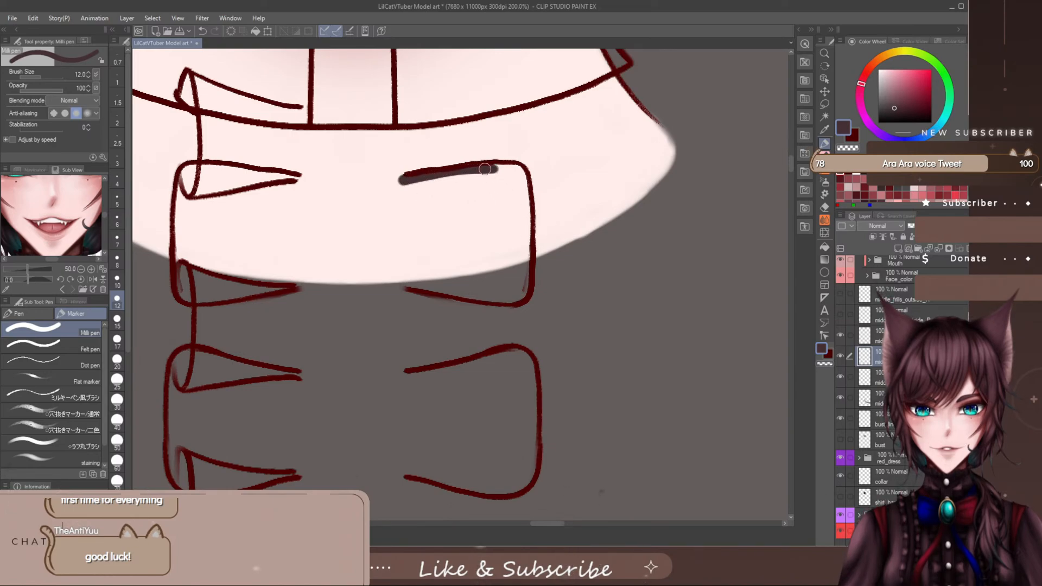
mouse_move(511, 169)
mouse_down()
mouse_move(527, 202)
mouse_move(533, 262)
mouse_move(528, 298)
mouse_move(513, 302)
mouse_up()
key(e)
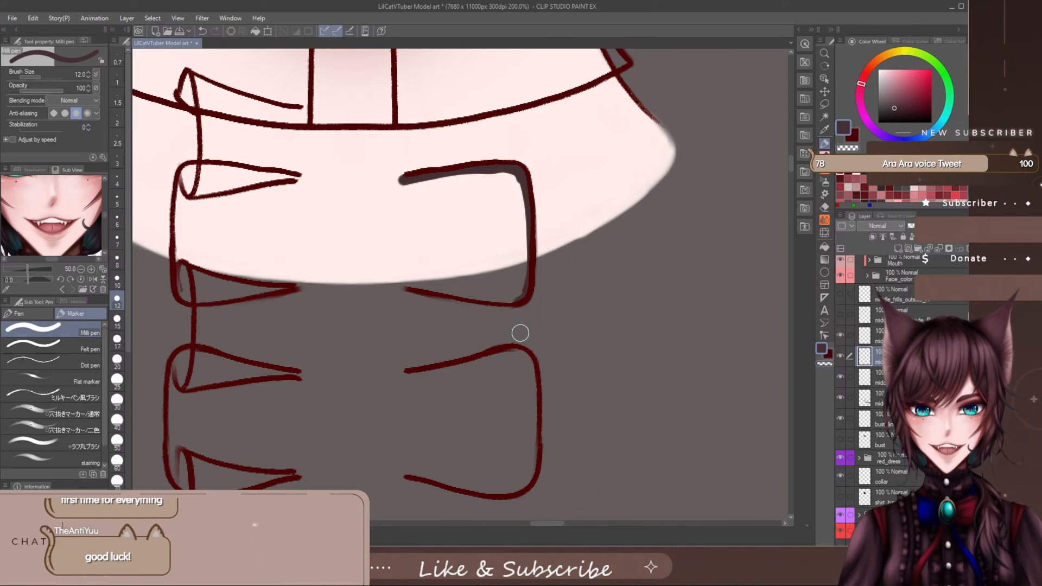
key(p)
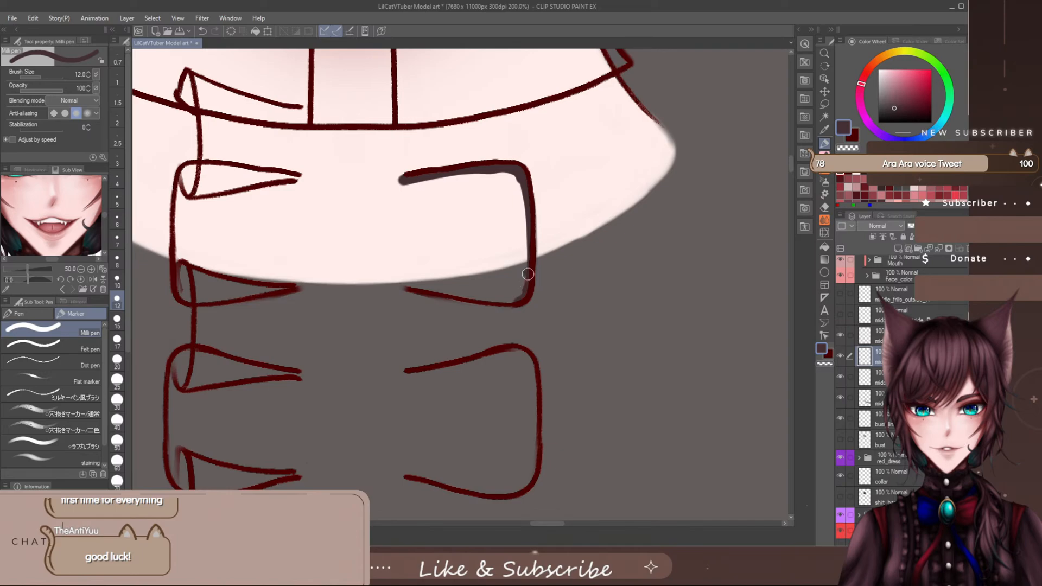
drag(528, 274, 516, 297)
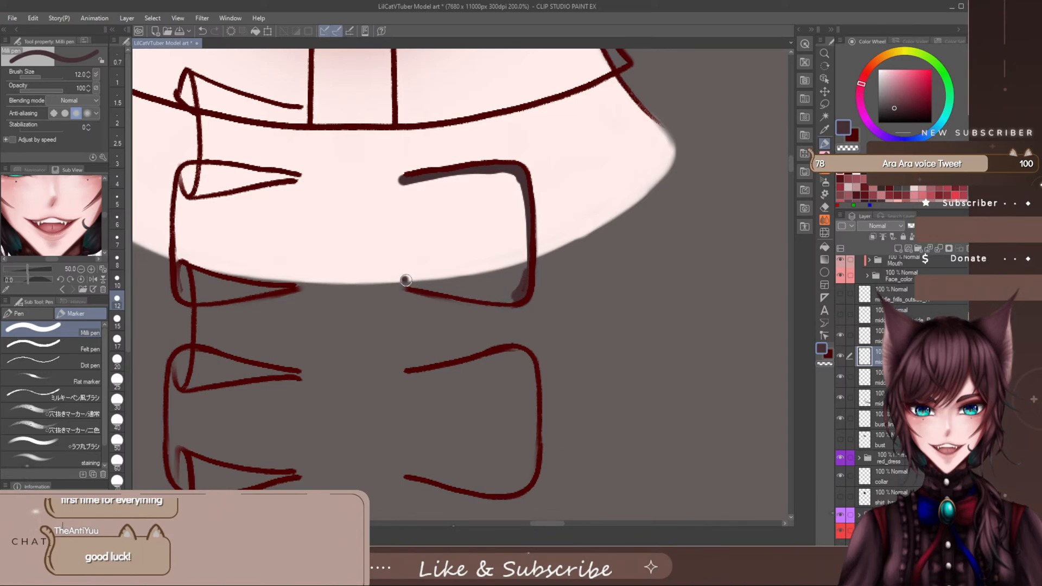
drag(406, 280, 522, 299)
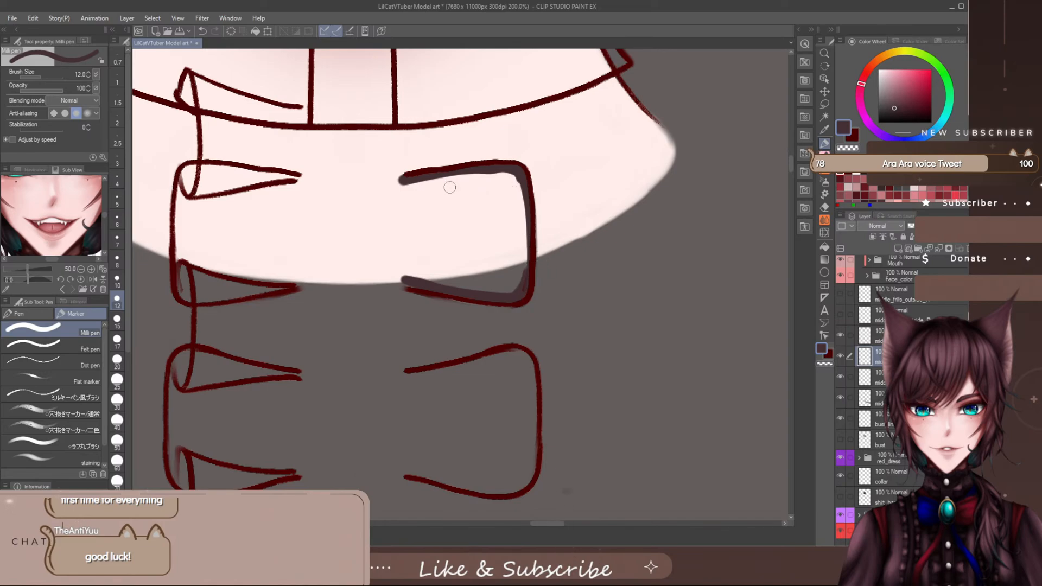
mouse_move(405, 174)
mouse_down()
mouse_move(390, 219)
mouse_move(396, 262)
mouse_move(415, 283)
mouse_up()
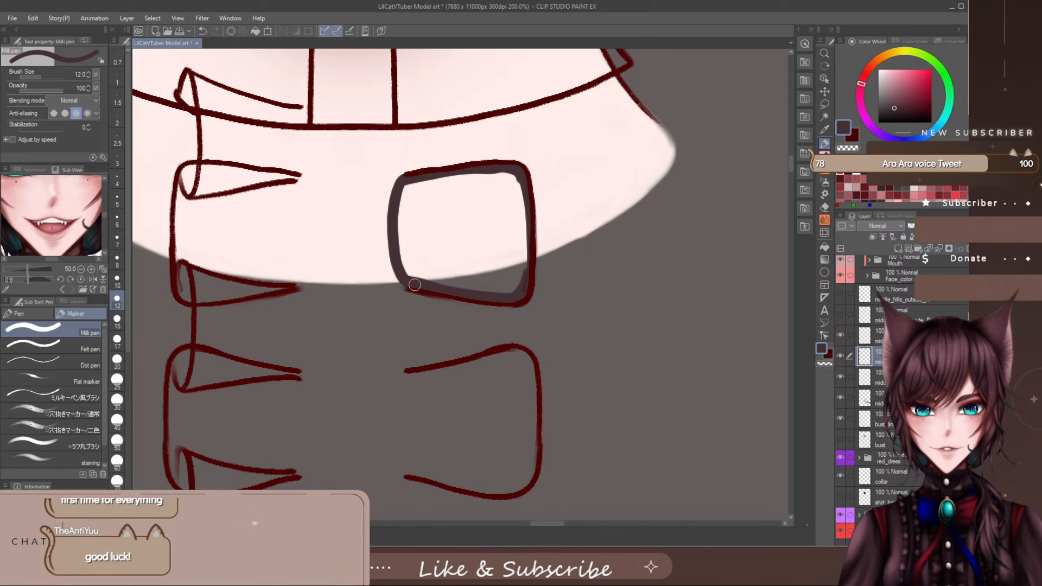
mouse_move(396, 191)
mouse_down()
mouse_move(387, 270)
mouse_move(402, 287)
mouse_move(489, 296)
mouse_move(524, 287)
mouse_up()
mouse_move(512, 175)
mouse_down()
mouse_move(518, 267)
mouse_move(499, 284)
mouse_move(494, 175)
mouse_move(461, 171)
mouse_move(406, 189)
mouse_move(439, 182)
mouse_move(423, 211)
mouse_move(494, 184)
mouse_move(454, 227)
mouse_move(502, 212)
mouse_move(464, 270)
mouse_move(500, 281)
mouse_move(459, 289)
mouse_move(461, 258)
mouse_move(435, 243)
mouse_move(439, 213)
mouse_move(428, 198)
mouse_move(400, 211)
mouse_move(393, 238)
mouse_move(439, 221)
mouse_move(450, 233)
mouse_move(411, 246)
mouse_move(397, 267)
mouse_move(402, 253)
mouse_move(452, 270)
mouse_up()
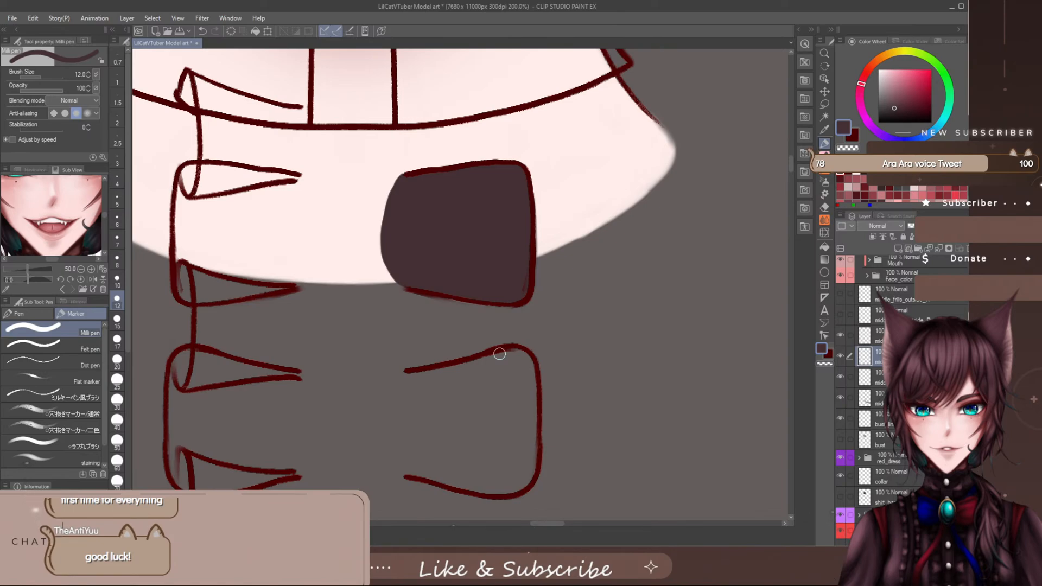
- Examine the unfilled right-side outer frill outlines further down the placket
drag(790, 164, 790, 165)
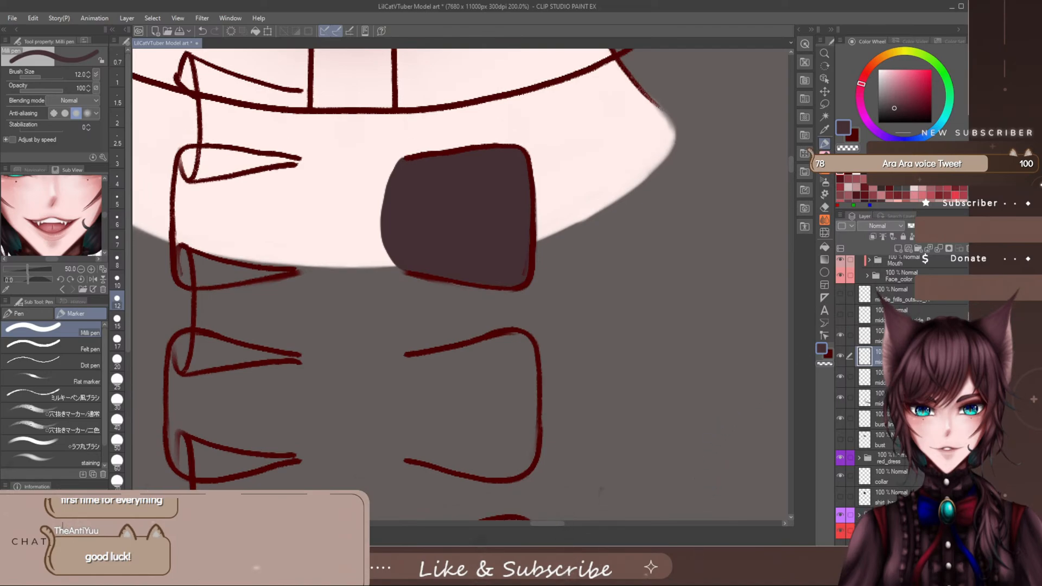
click(874, 335)
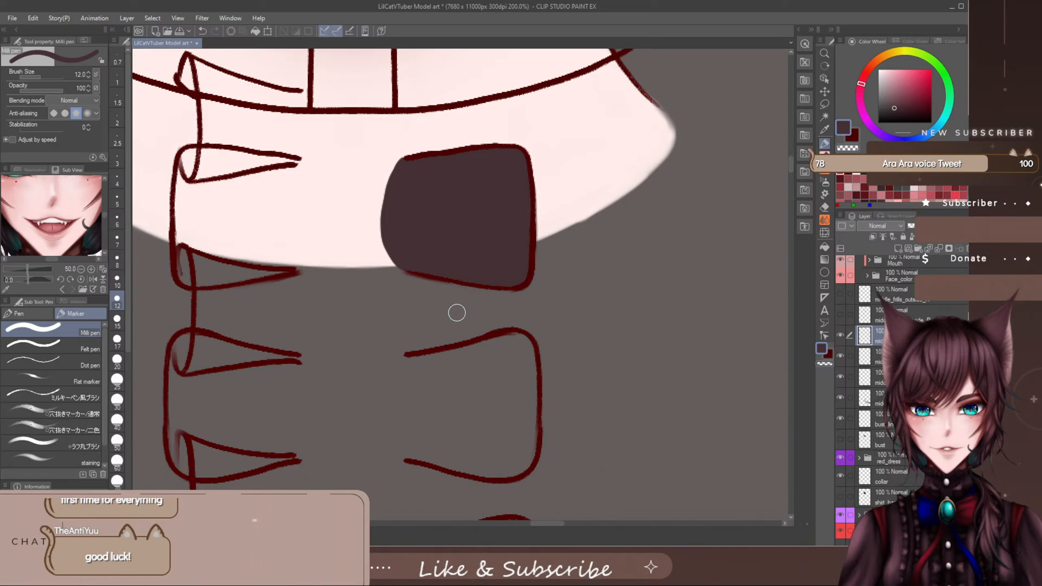
click(878, 357)
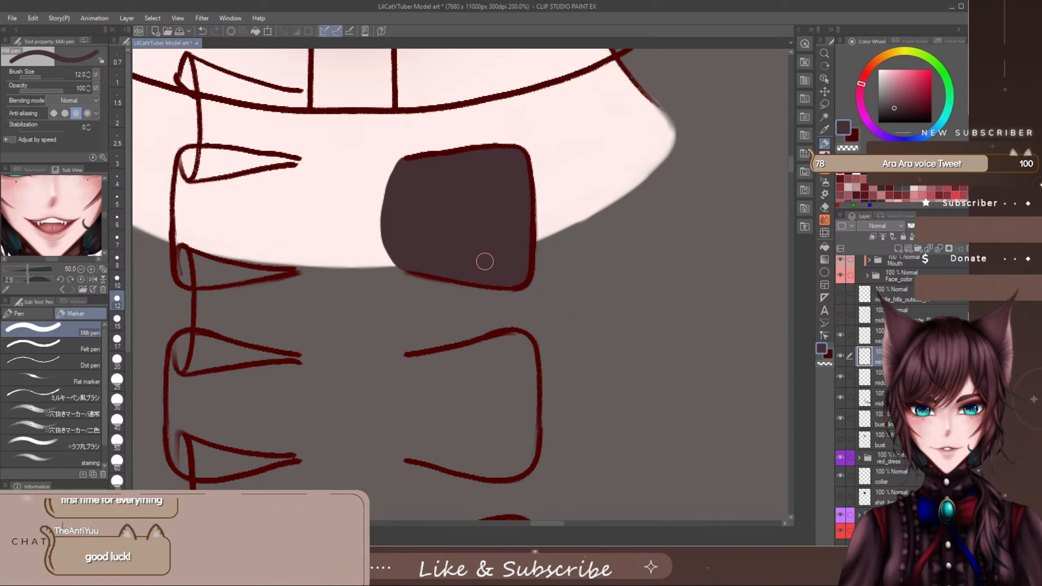
scroll(790, 167, down, 1)
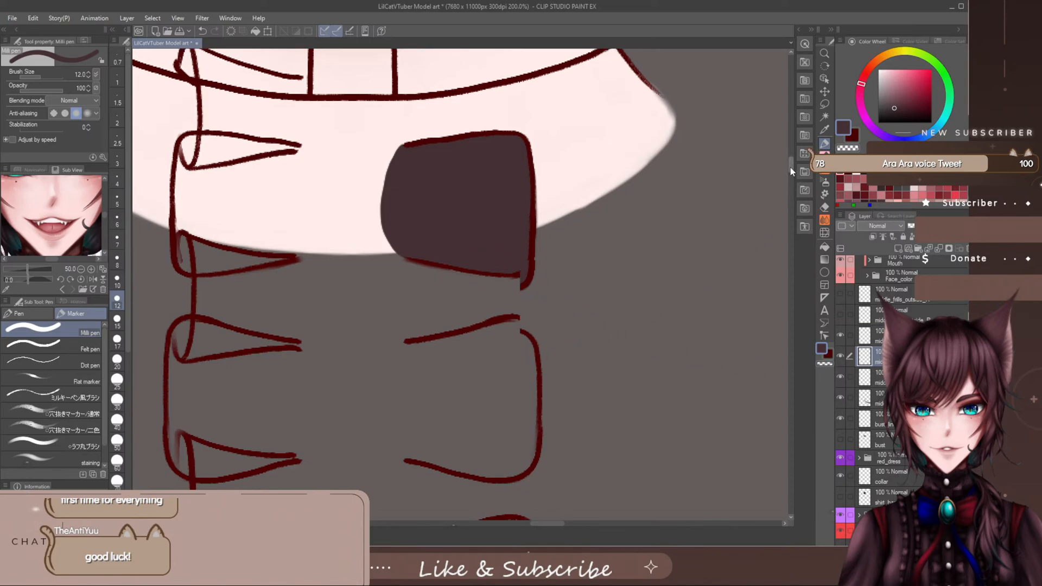
drag(790, 167, 789, 176)
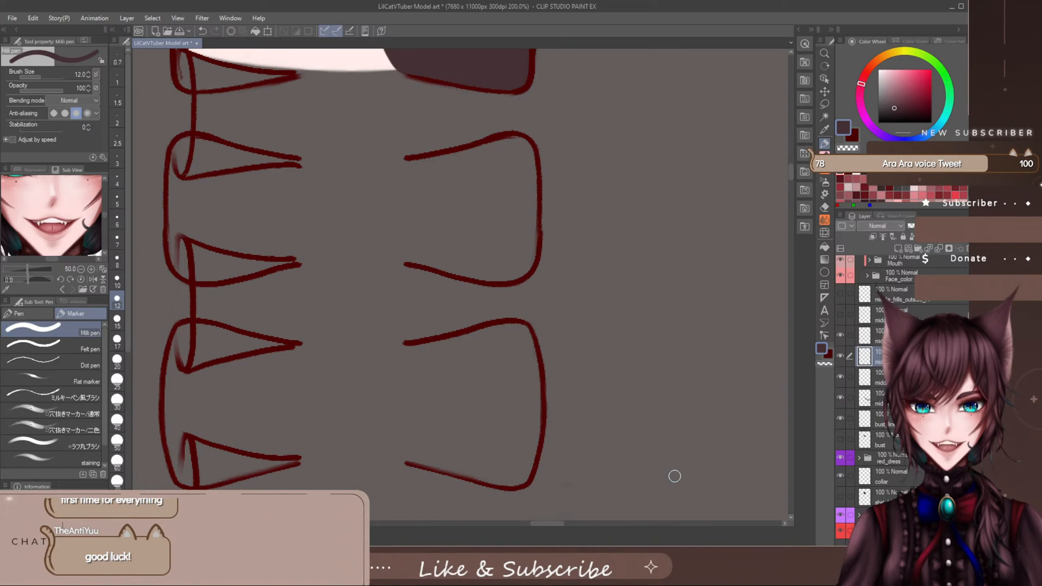
drag(790, 167, 789, 167)
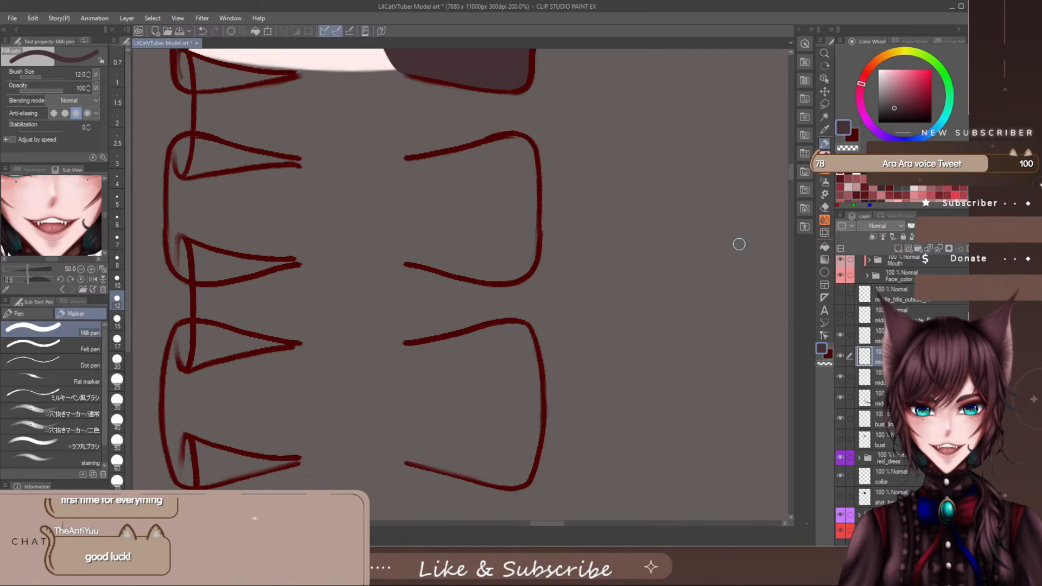
scroll(790, 183, down, 3)
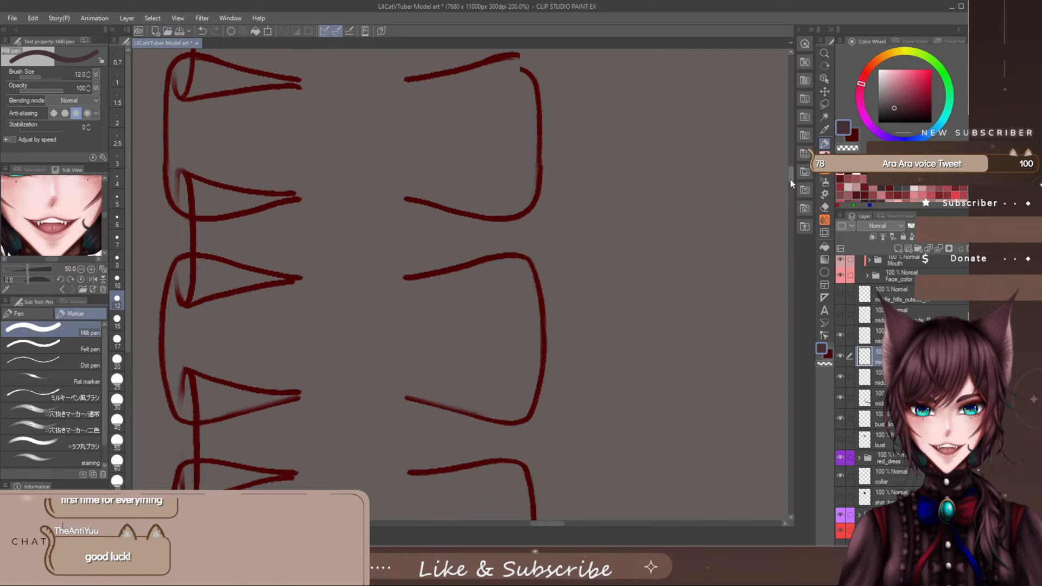
scroll(790, 182, down, 2)
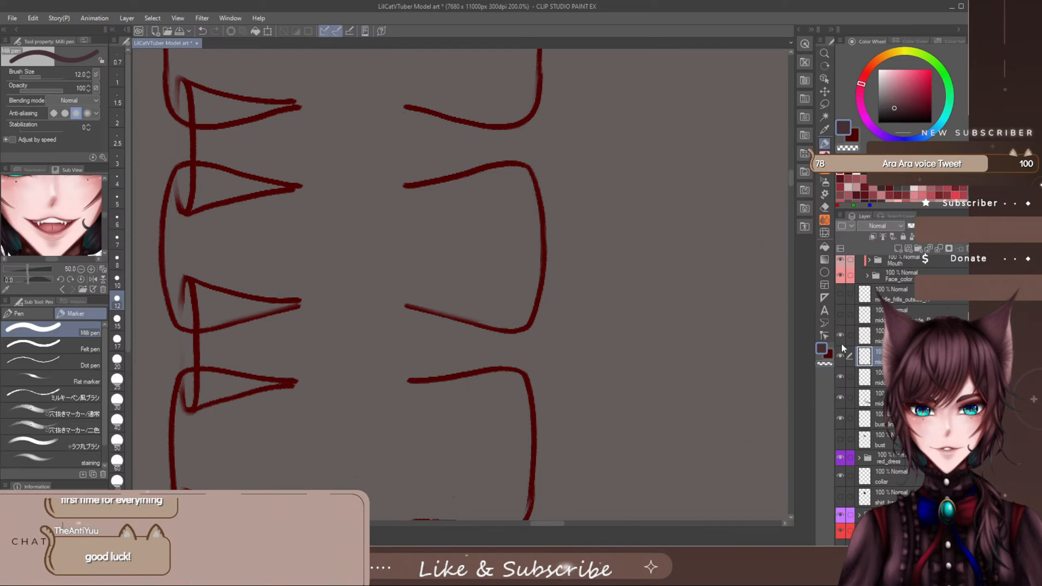
- Show the right-side inner frills' line art and try a pen stroke along a left-side frill
click(841, 295)
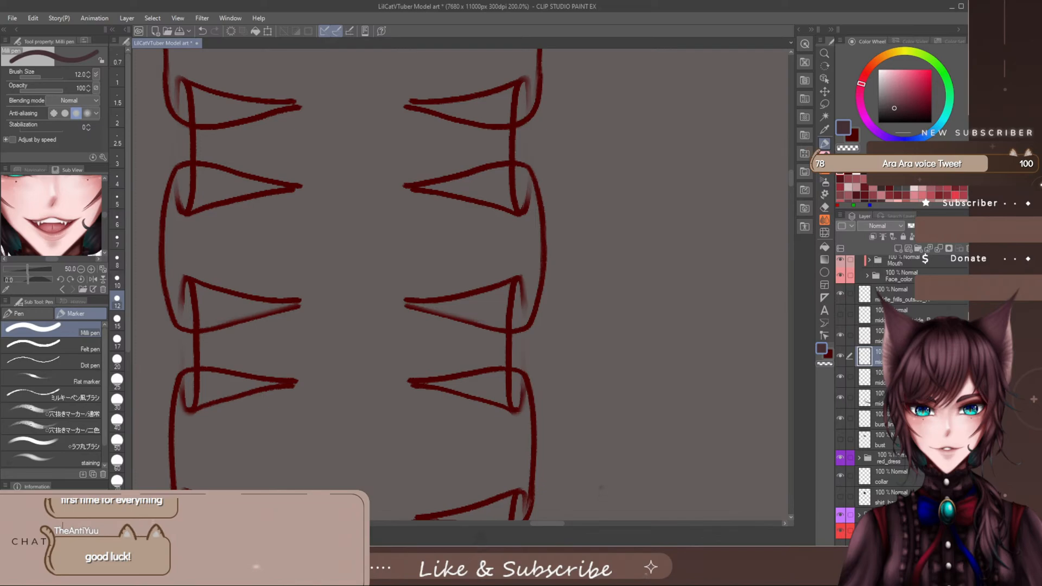
click(919, 302)
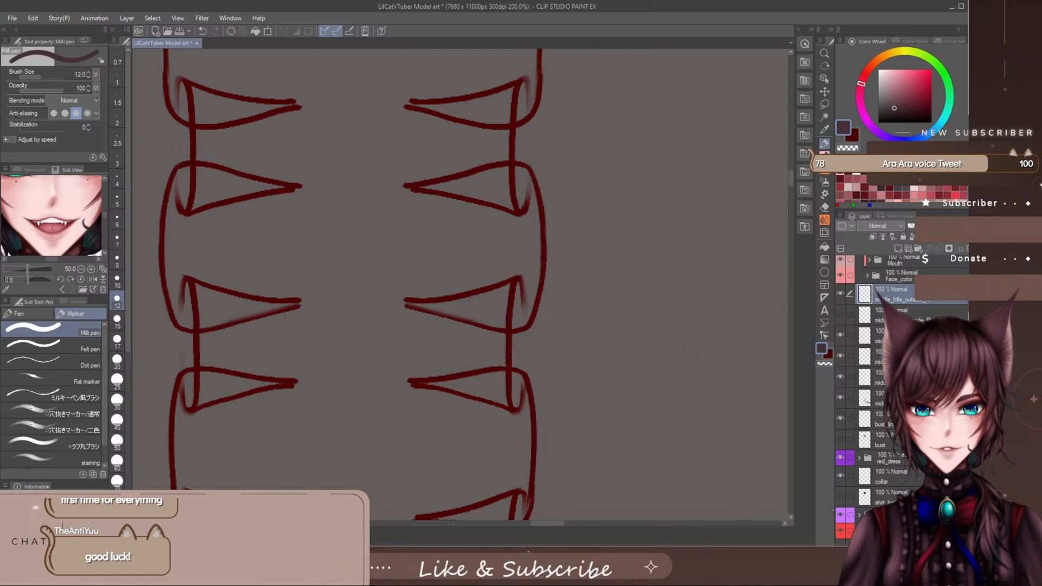
click(901, 376)
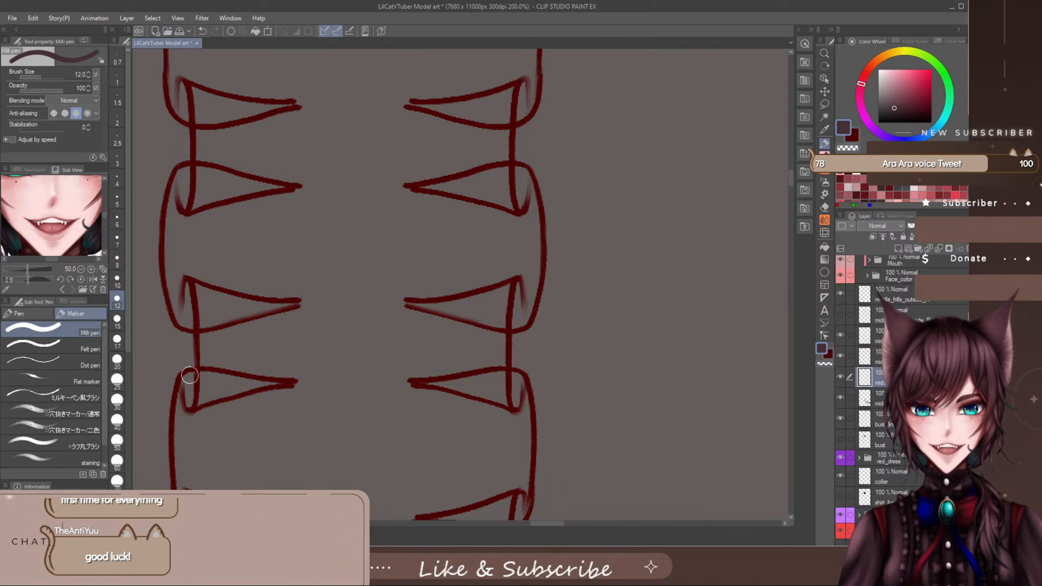
drag(196, 355, 194, 389)
key(ctrl+z)
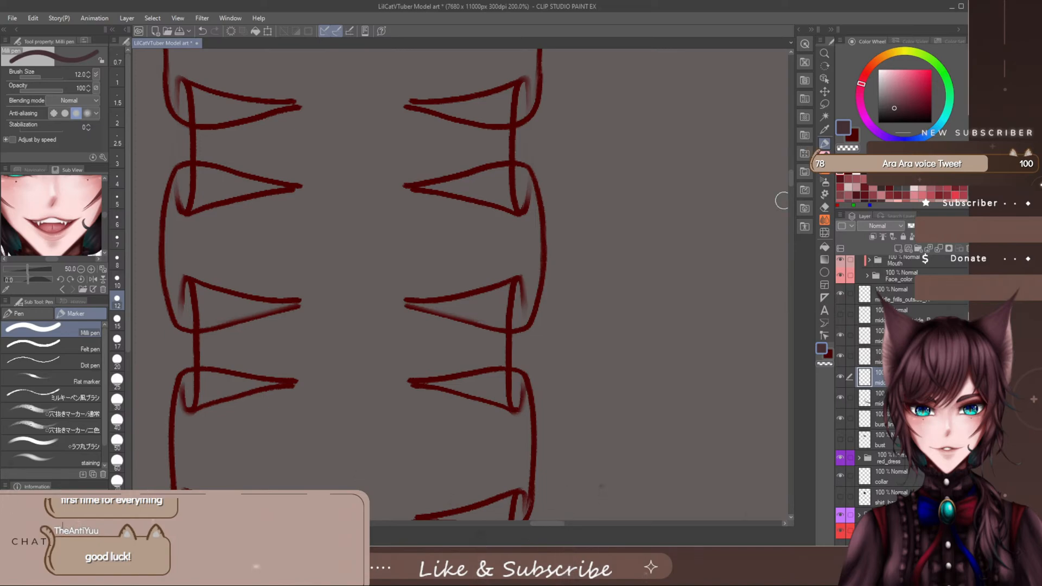
- Examine how the inner and outer frill lines overlap down the placket, then hide the right-side inner frills' line art again
drag(791, 177, 789, 176)
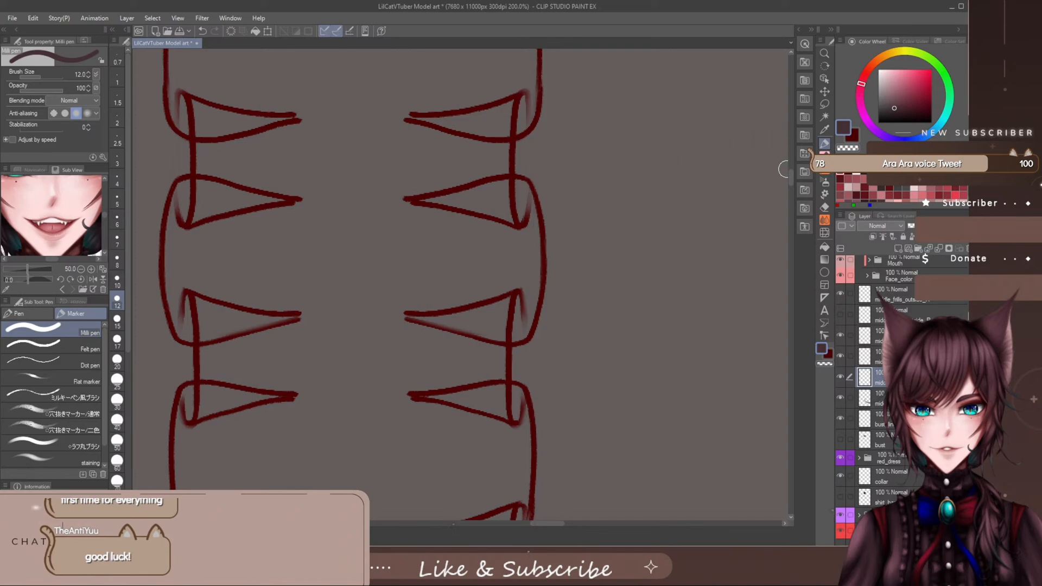
scroll(787, 179, down, 10)
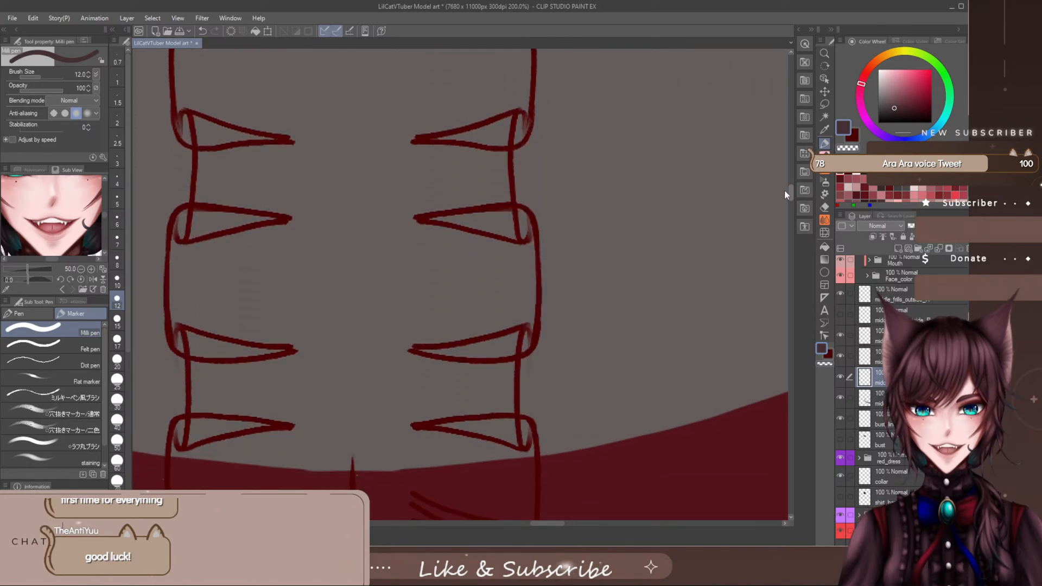
scroll(784, 191, down, 2)
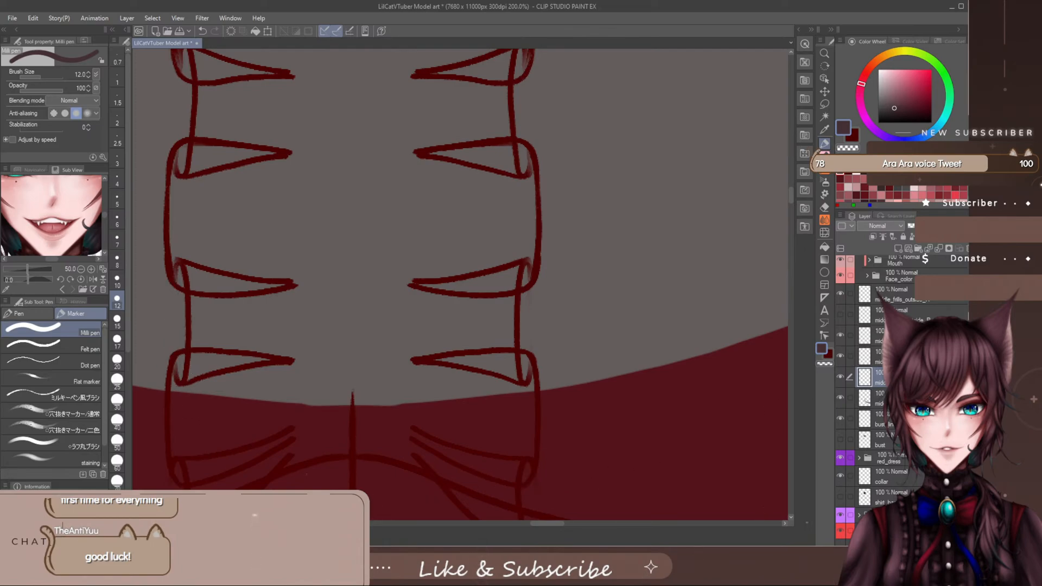
click(918, 300)
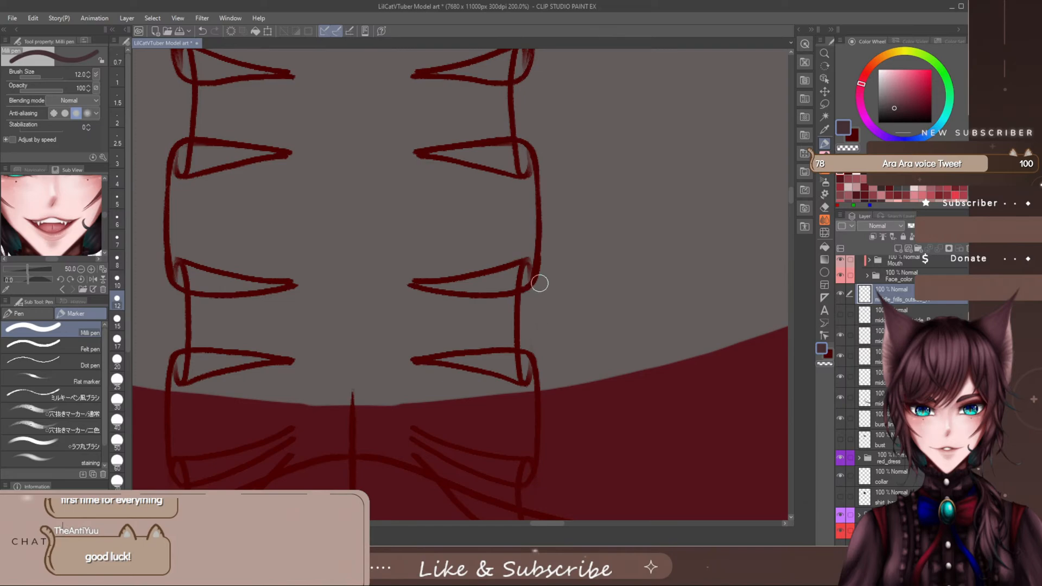
drag(792, 197, 796, 172)
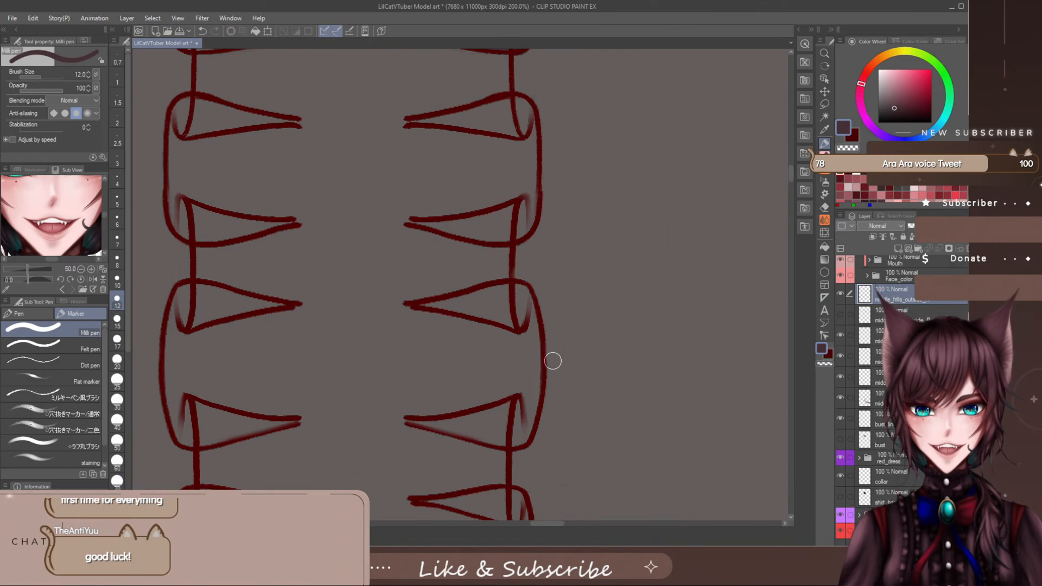
drag(792, 177, 792, 170)
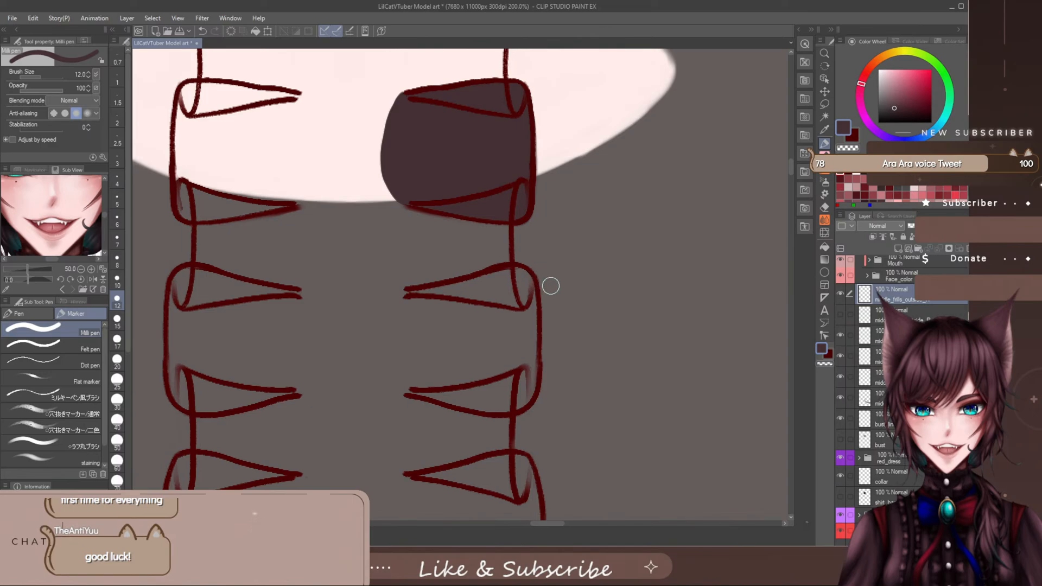
click(896, 378)
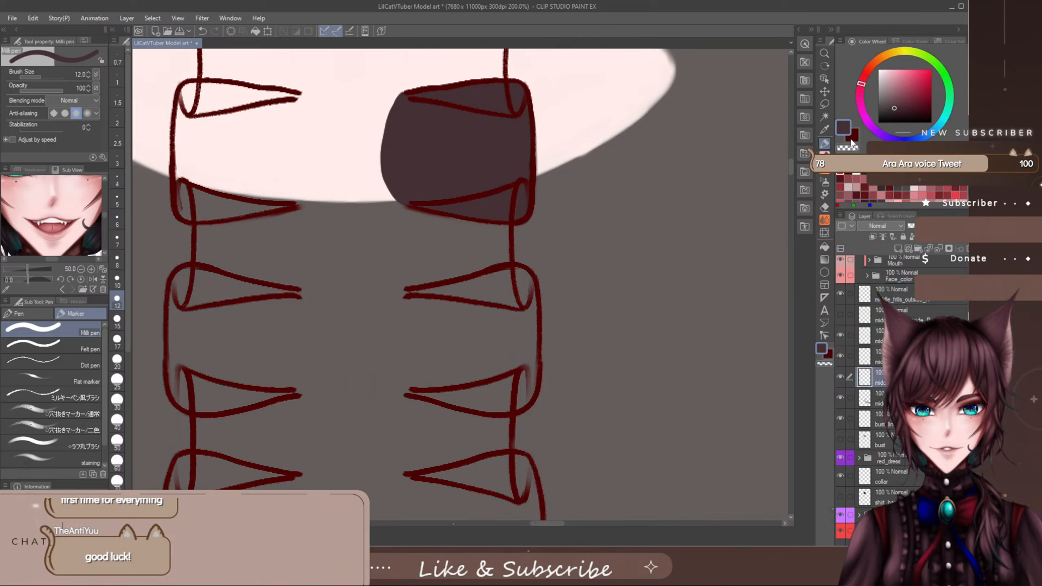
click(890, 398)
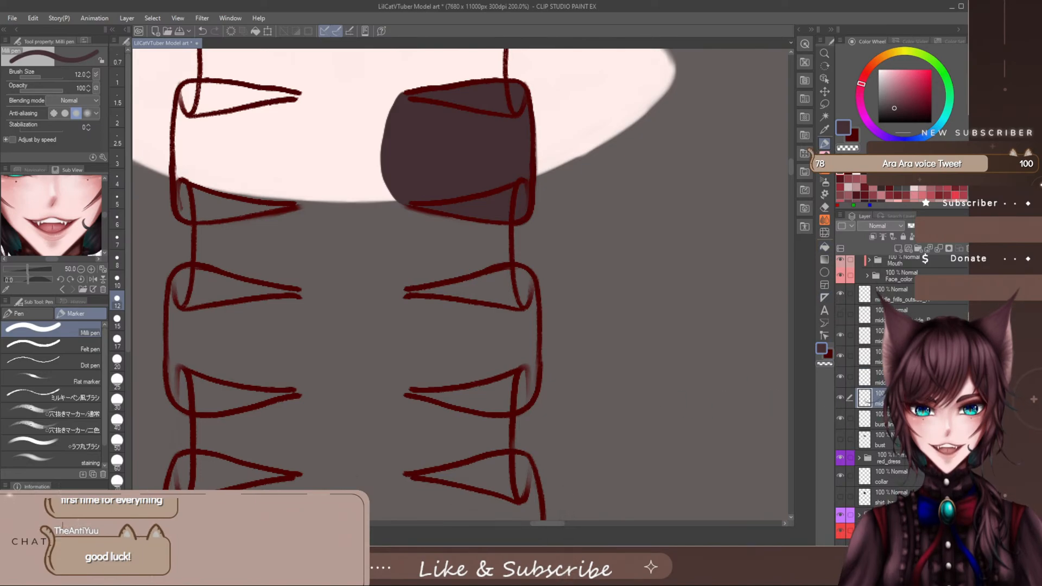
click(890, 356)
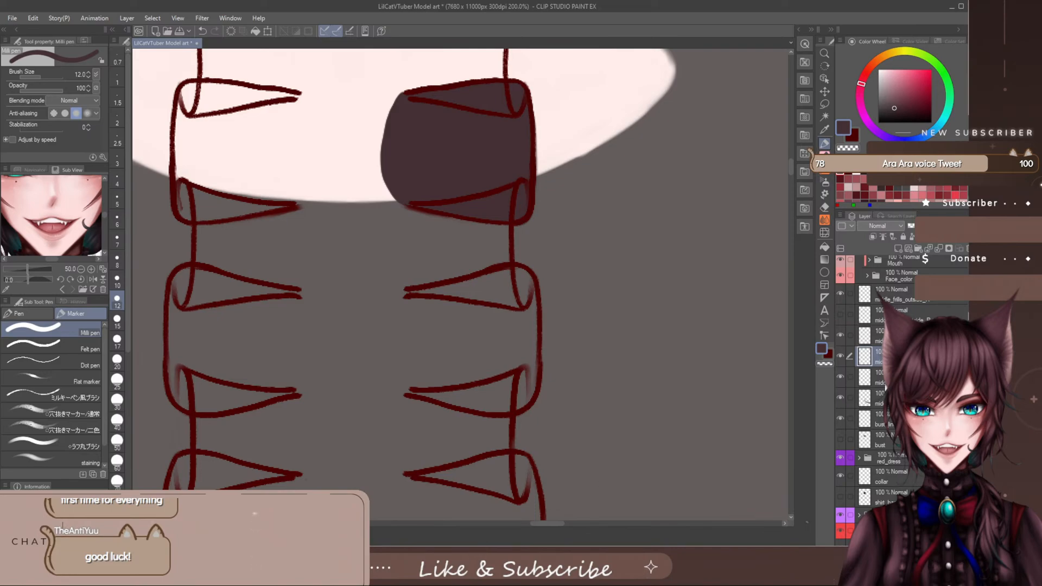
scroll(790, 177, down, 5)
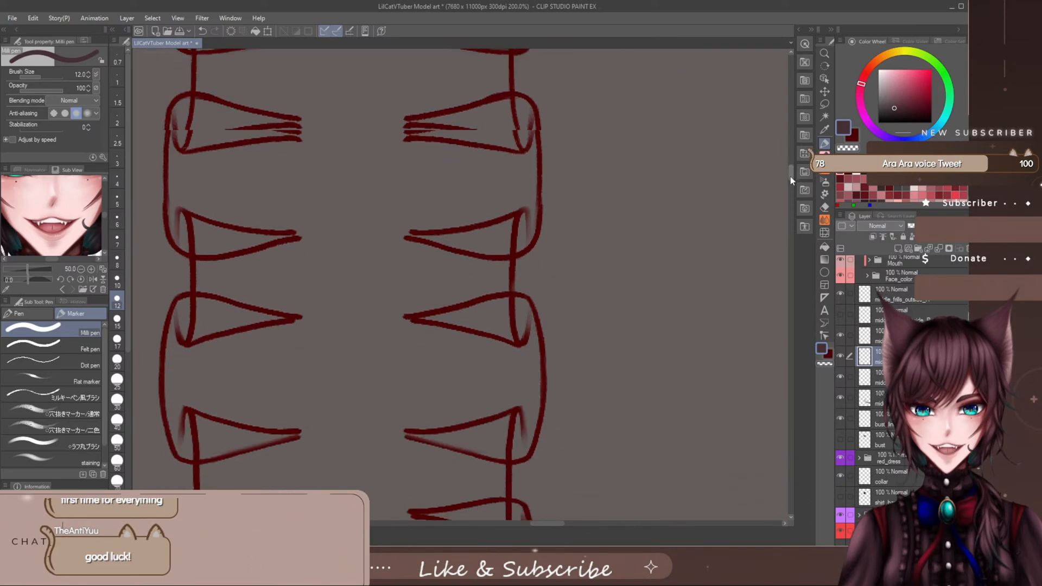
click(840, 294)
- Outline the second right-side outer frill in dark base colour with the Milli pen at size 12, closing its inner side in a rounded edge
scroll(787, 174, up, 4)
scroll(784, 175, down, 5)
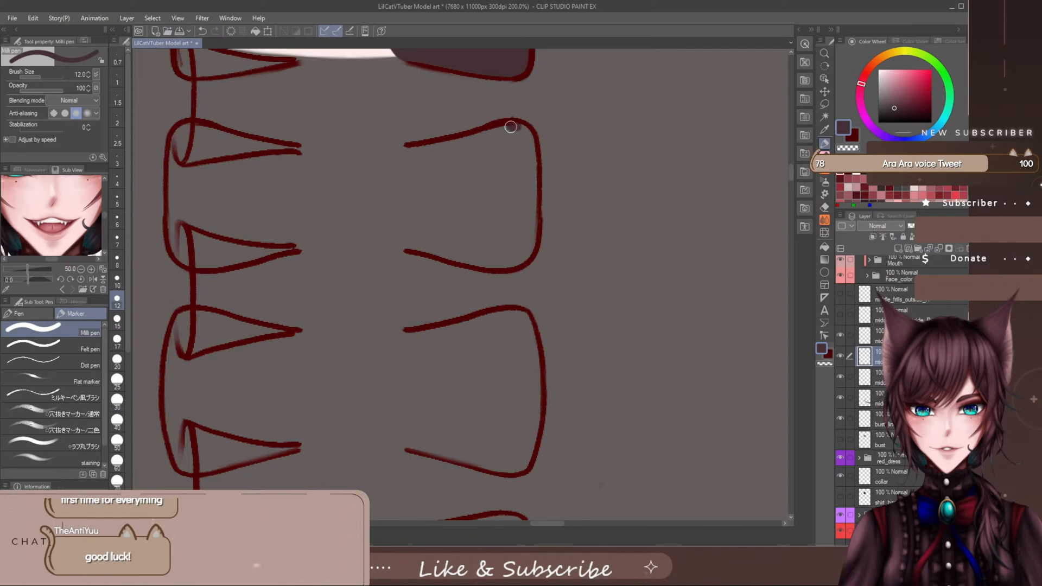
mouse_move(398, 154)
mouse_down()
mouse_move(383, 172)
mouse_move(387, 214)
mouse_up()
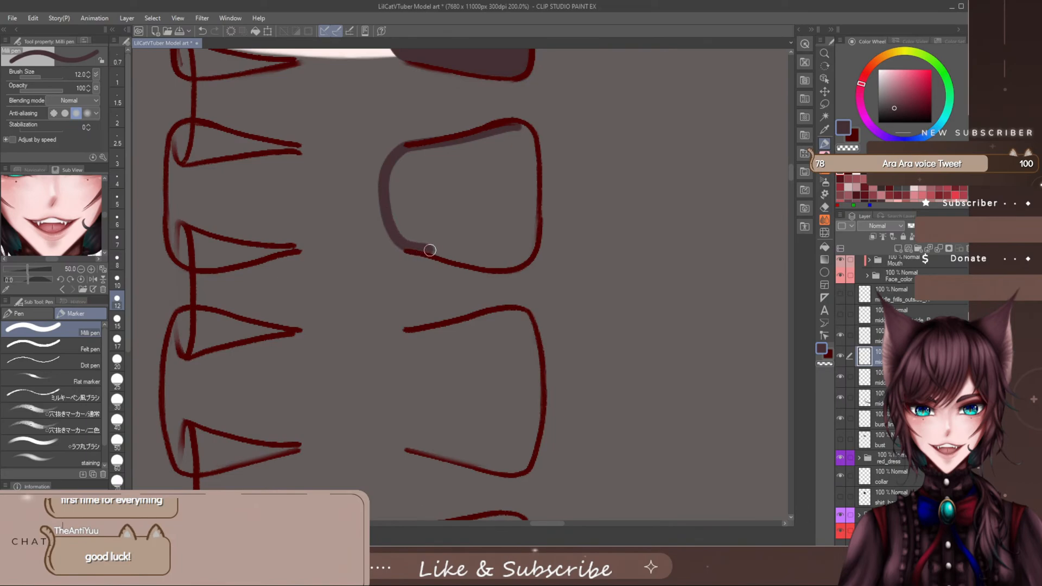
drag(476, 262, 519, 261)
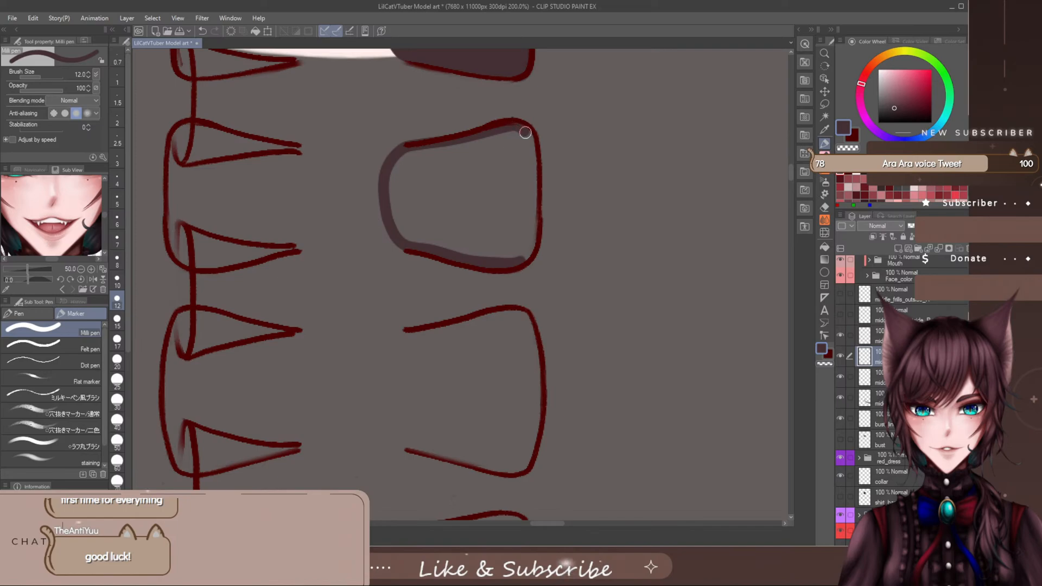
drag(525, 133, 530, 149)
drag(535, 222, 529, 252)
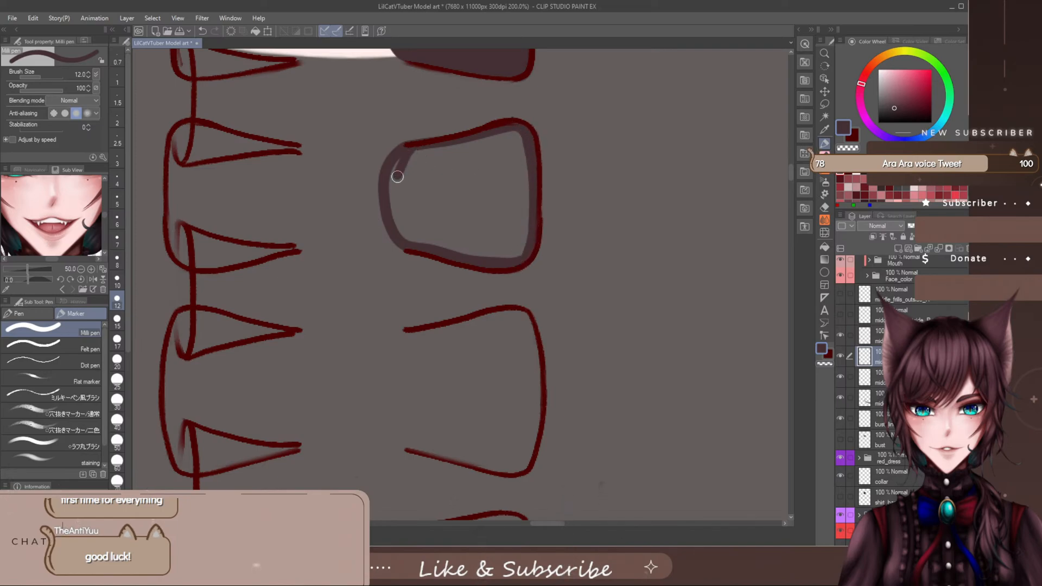
drag(395, 218, 407, 163)
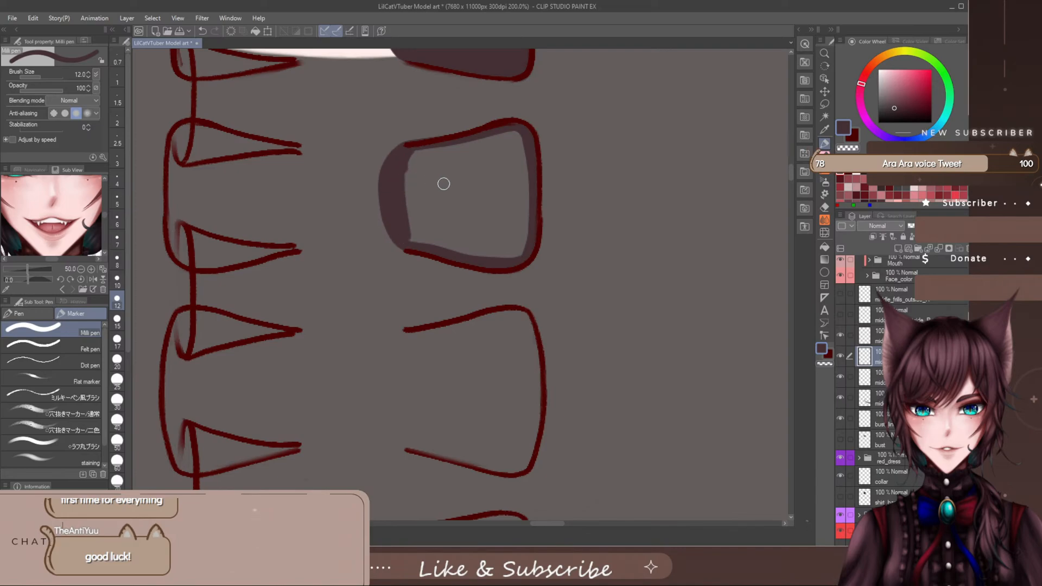
- Fill the inside of the second right-side outer frill completely with the Milli pen at size 30
scroll(461, 181, up, 3)
scroll(461, 190, down, 2)
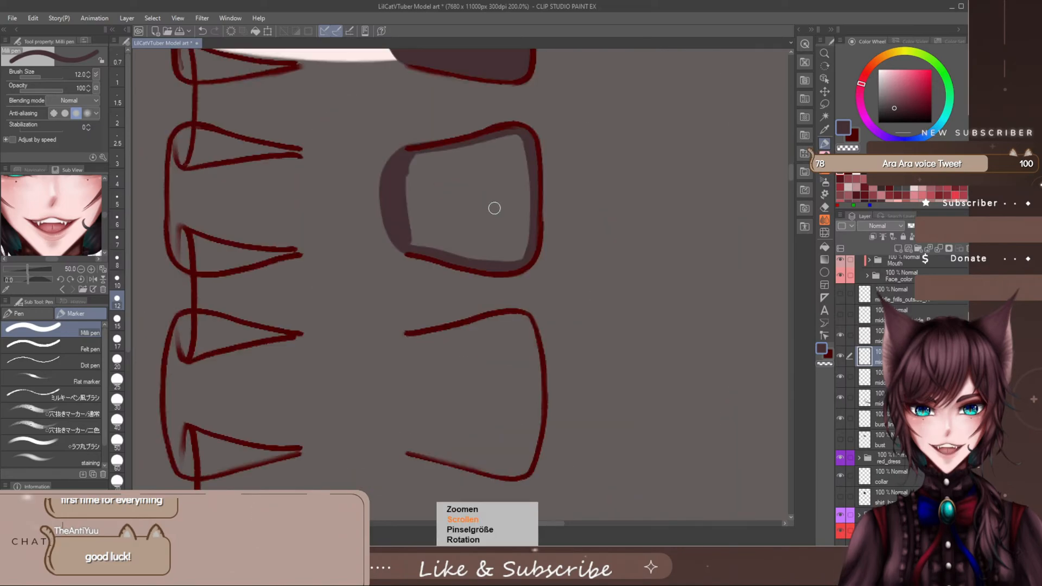
key(bracketright)
key(bracketright)
key(bracketright)
key(bracketright)
key(bracketright)
mouse_move(459, 201)
mouse_down()
mouse_move(427, 197)
mouse_move(416, 182)
mouse_move(416, 207)
mouse_move(432, 207)
mouse_move(450, 235)
mouse_move(511, 253)
mouse_move(516, 149)
mouse_move(444, 160)
mouse_move(445, 184)
mouse_move(471, 166)
mouse_move(484, 177)
mouse_move(505, 232)
mouse_up()
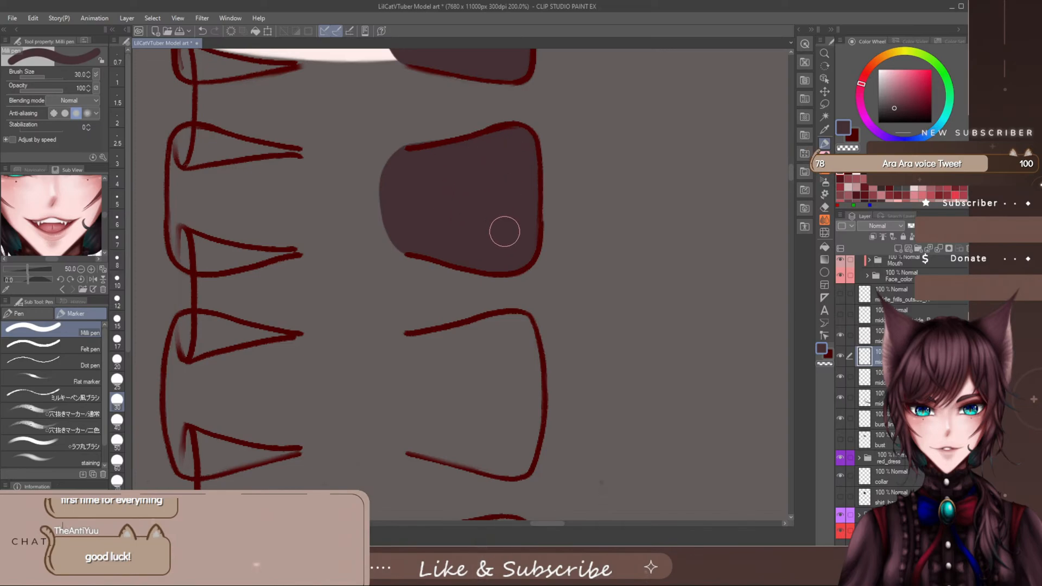
- Outline the third right-side outer frill at brush size 17 with a rounded inner side, and fill it at size 50
key(bracketleft)
key(bracketleft)
key(bracketleft)
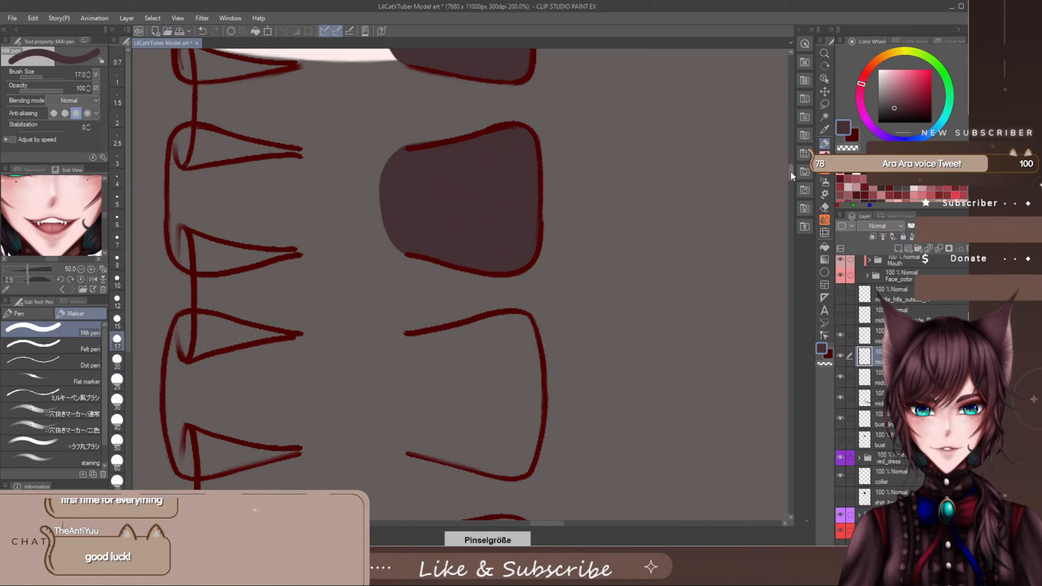
scroll(789, 181, down, 5)
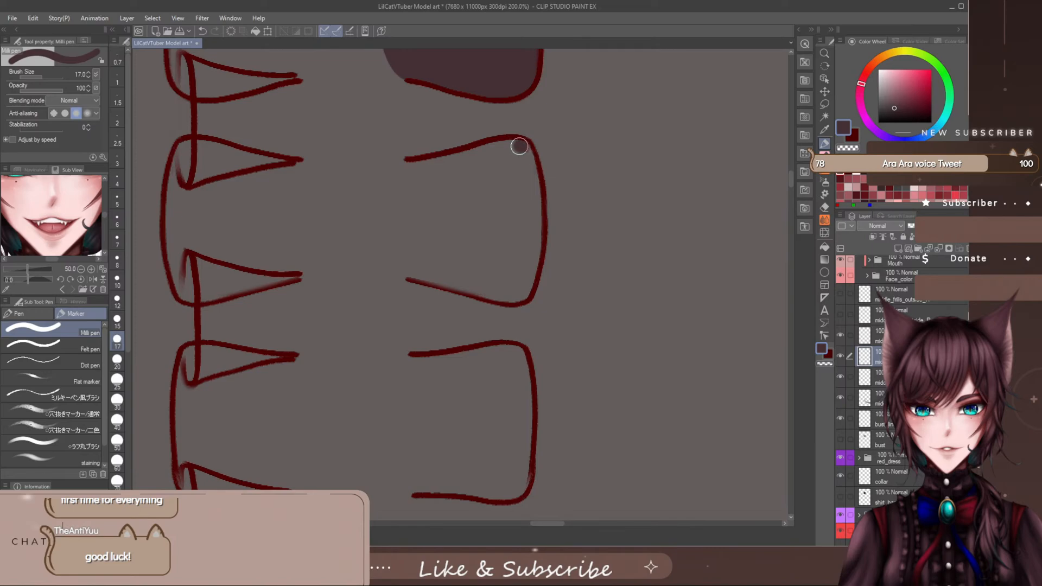
mouse_move(519, 146)
mouse_down()
mouse_move(397, 171)
mouse_move(380, 207)
mouse_move(381, 248)
mouse_move(419, 275)
mouse_move(519, 294)
mouse_move(533, 260)
mouse_move(524, 158)
mouse_up()
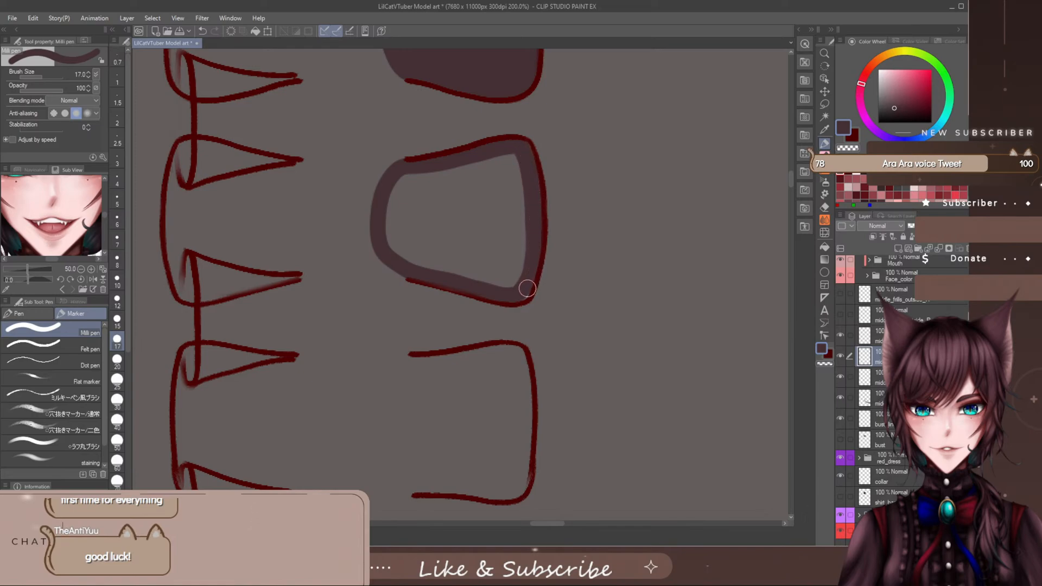
key(])
key(])
key(])
key(])
key(])
mouse_move(437, 194)
mouse_down()
mouse_move(436, 216)
mouse_move(412, 228)
mouse_move(404, 210)
mouse_move(436, 200)
mouse_move(461, 250)
mouse_move(452, 211)
mouse_move(488, 172)
mouse_move(503, 172)
mouse_move(510, 212)
mouse_move(500, 261)
mouse_up()
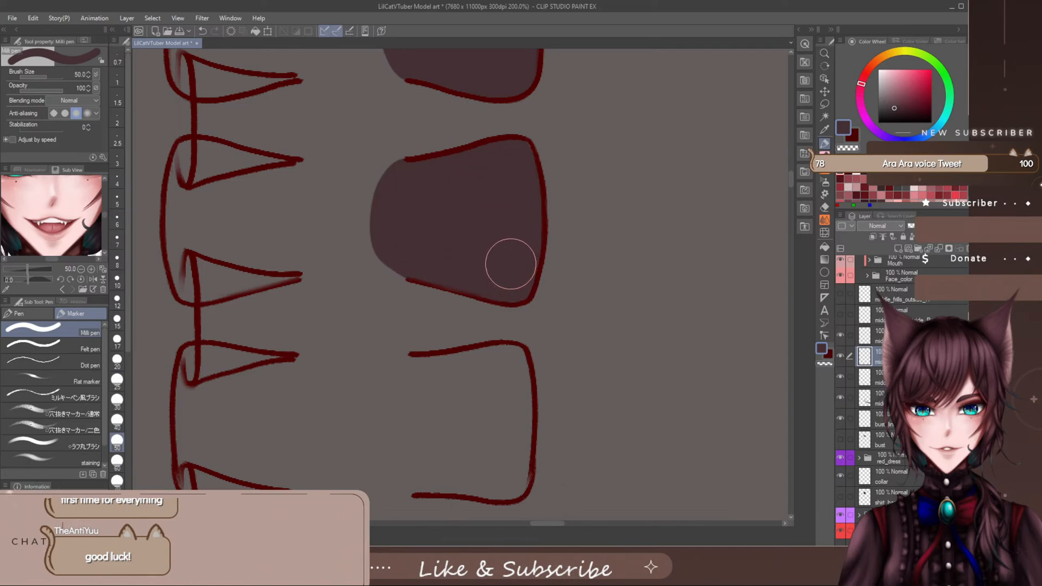
- Outline the fourth right-side outer frill in the dark base colour at brush size 20, rounding its inner side, and fill it at size 50
key([)
key([)
key([)
key([)
scroll(787, 179, down, 3)
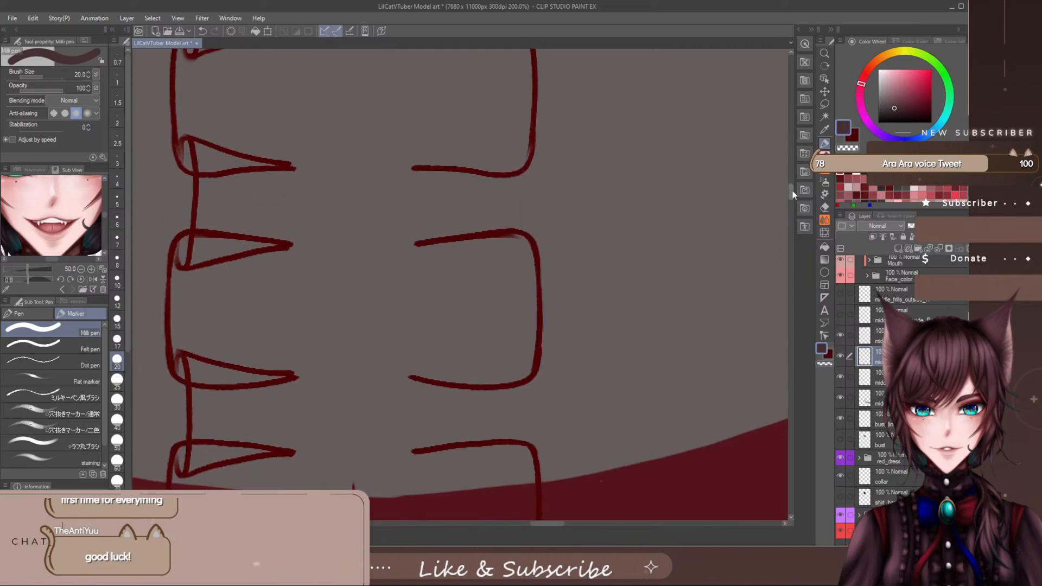
mouse_move(495, 181)
mouse_down()
mouse_move(409, 191)
mouse_move(387, 210)
mouse_move(377, 276)
mouse_move(405, 309)
mouse_move(486, 320)
mouse_move(521, 309)
mouse_move(517, 188)
mouse_move(504, 181)
mouse_up()
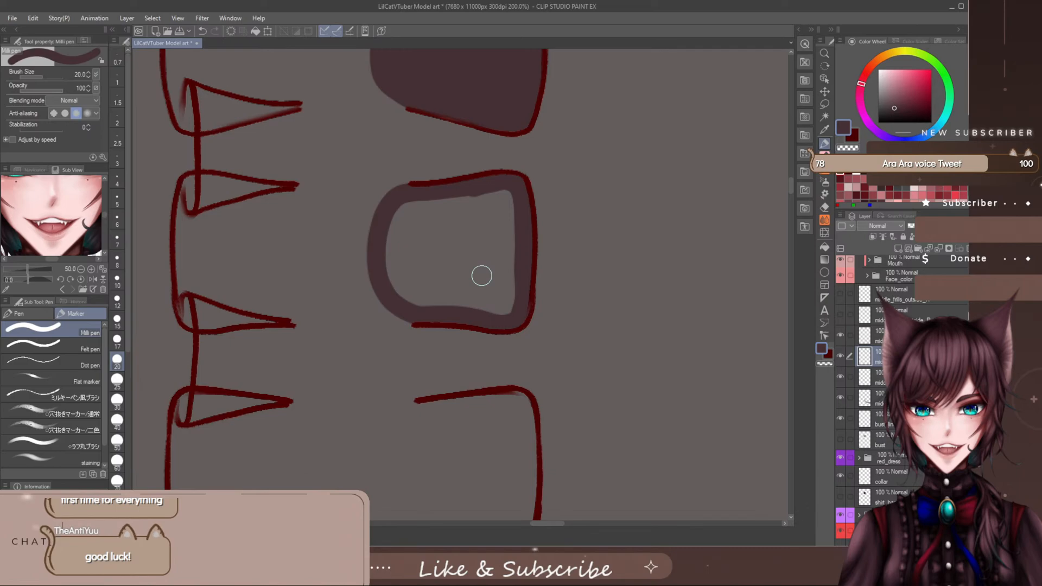
key(bracketright)
key(bracketright)
key(bracketright)
key(bracketright)
mouse_move(438, 211)
mouse_down()
mouse_move(426, 250)
mouse_move(410, 248)
mouse_move(403, 264)
mouse_move(419, 282)
mouse_move(452, 207)
mouse_move(465, 259)
mouse_move(477, 230)
mouse_move(500, 220)
mouse_move(503, 280)
mouse_move(500, 262)
mouse_move(491, 303)
mouse_move(453, 287)
mouse_move(483, 298)
mouse_up()
- Outline and fill the fifth right-side outer frill, just above the red dress's neckline, in dark base colour at brush size 25
scroll(791, 184, down, 2)
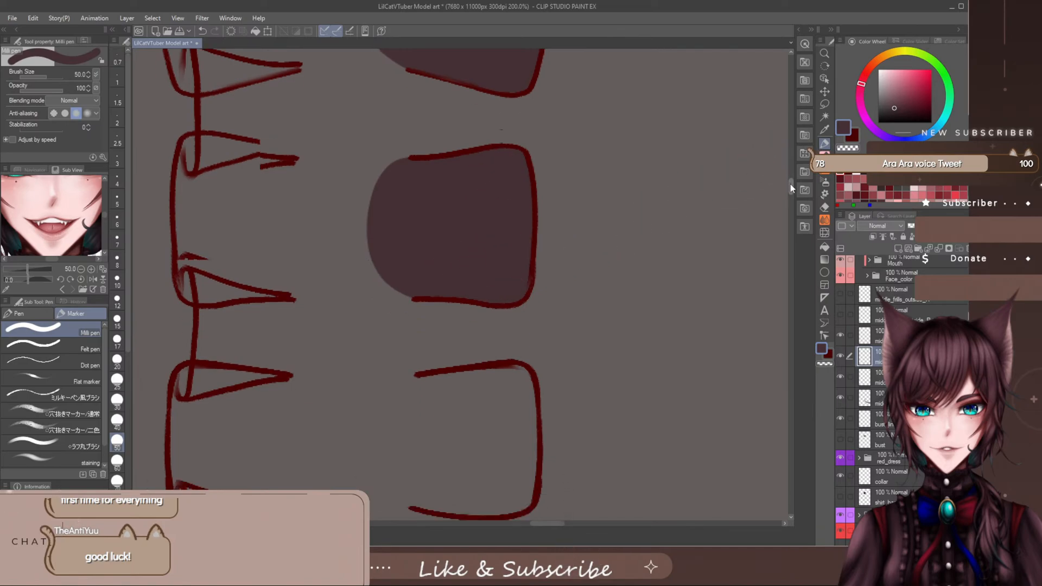
drag(790, 184, 787, 192)
key(bracketleft)
key(bracketleft)
key(bracketleft)
mouse_move(461, 160)
mouse_down()
mouse_move(424, 158)
mouse_move(395, 173)
mouse_move(388, 220)
mouse_move(399, 264)
mouse_move(428, 279)
mouse_move(505, 279)
mouse_move(529, 261)
mouse_move(530, 200)
mouse_move(516, 156)
mouse_move(434, 159)
mouse_up()
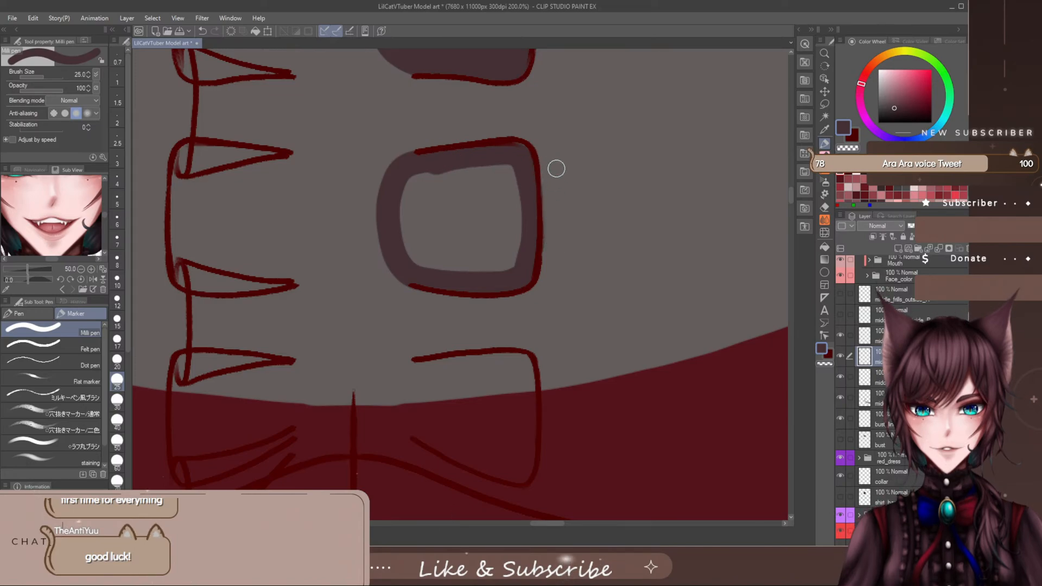
mouse_move(529, 176)
mouse_down()
mouse_move(522, 262)
mouse_move(514, 149)
mouse_move(504, 158)
mouse_move(513, 198)
mouse_move(517, 172)
mouse_move(419, 174)
mouse_move(420, 270)
mouse_move(436, 176)
mouse_move(444, 257)
mouse_move(468, 174)
mouse_move(472, 265)
mouse_move(479, 175)
mouse_move(489, 245)
mouse_move(487, 213)
mouse_move(504, 232)
mouse_up()
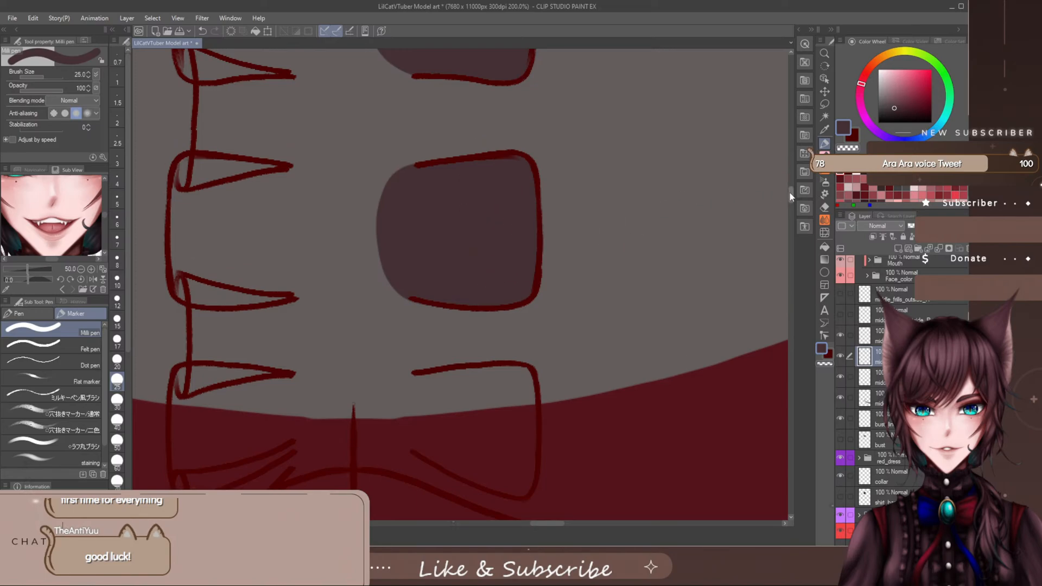
- Compare the lowest outer frill with the inner frills' line art, hide that line art again and reselect the outer frills' base colour layer
scroll(789, 197, down, 4)
drag(788, 200, 787, 201)
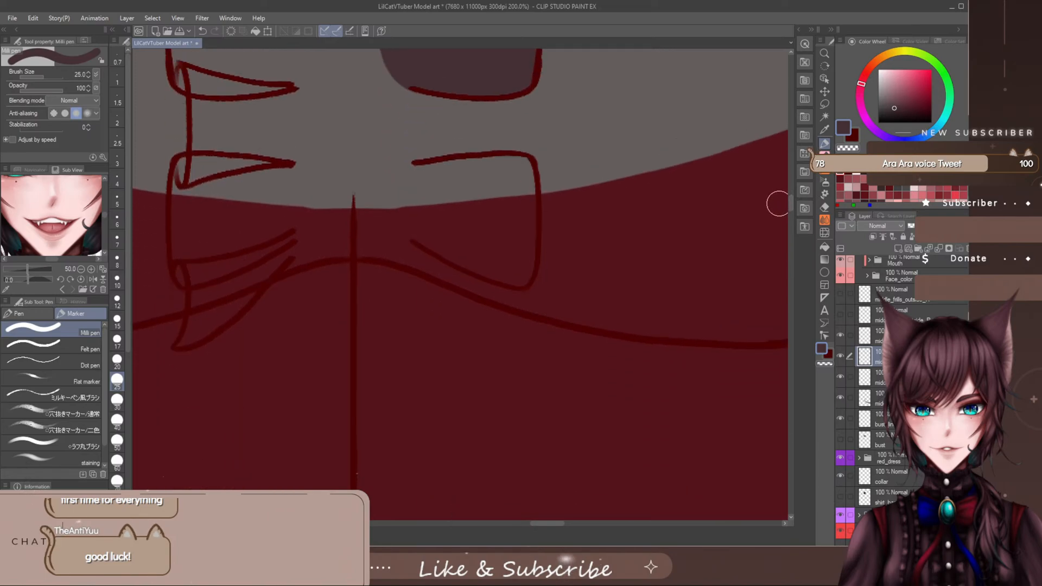
scroll(779, 214, up, 1)
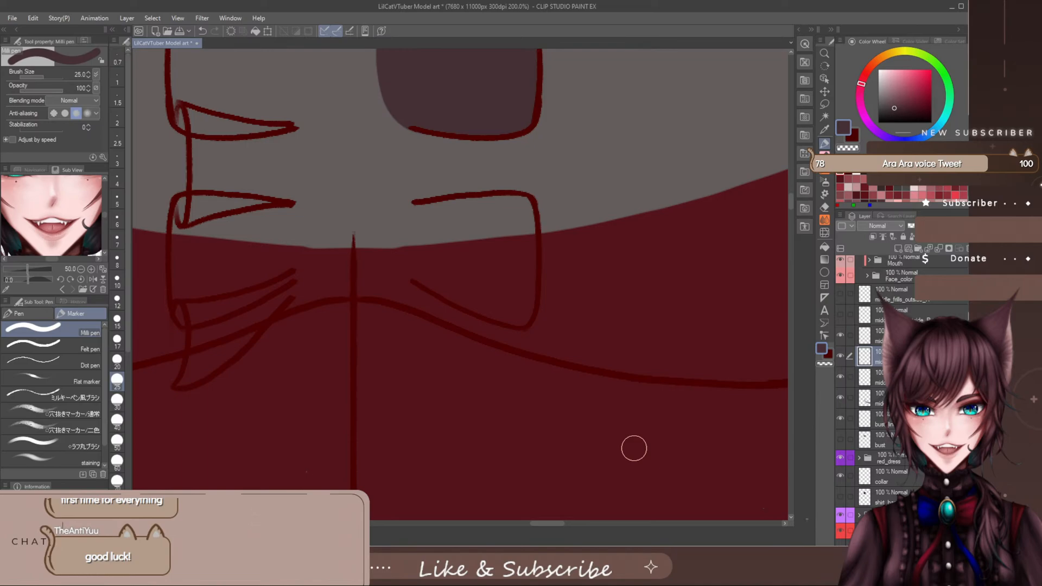
click(841, 294)
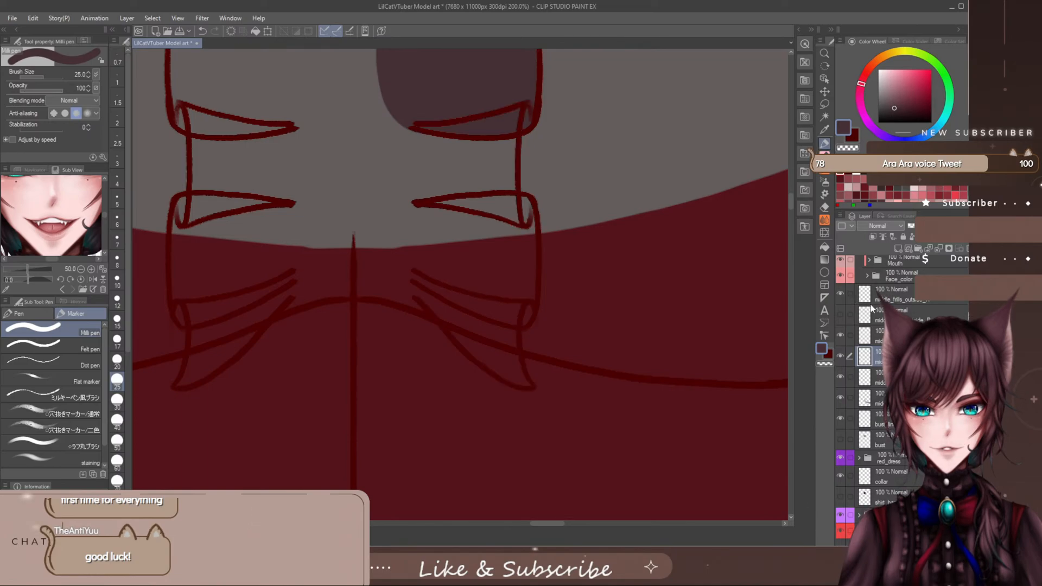
click(873, 298)
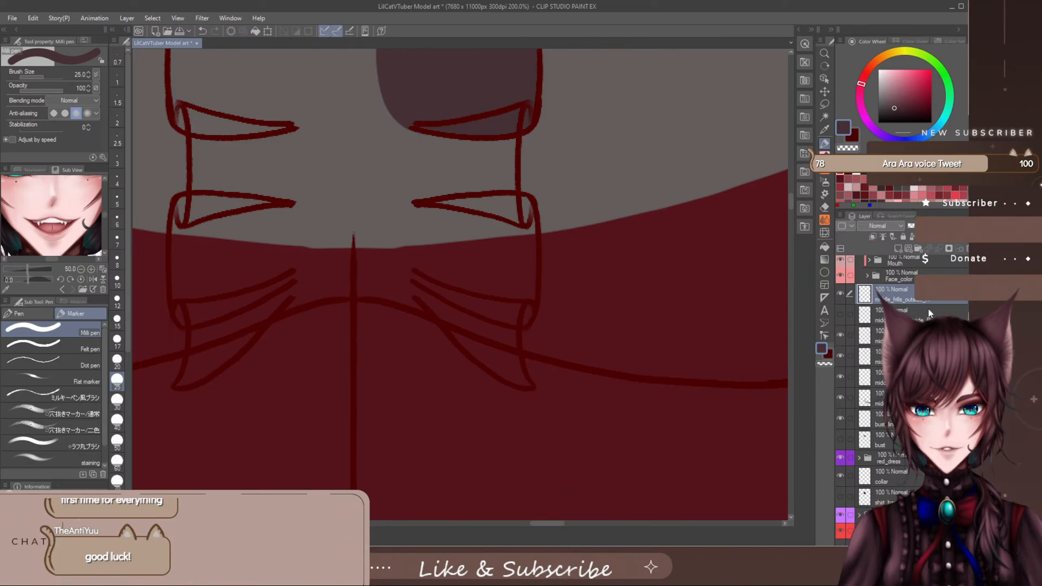
click(902, 378)
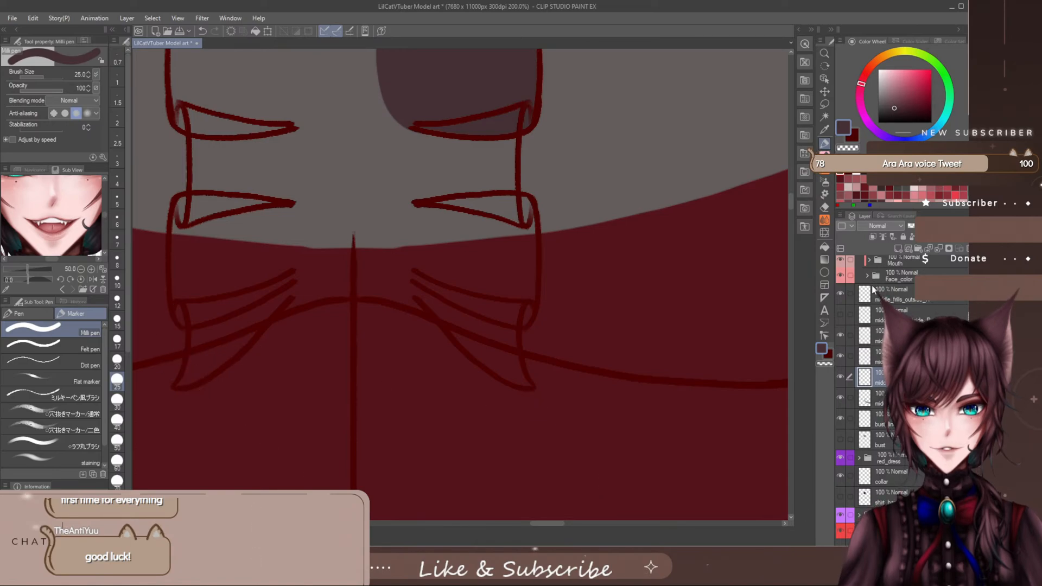
click(840, 294)
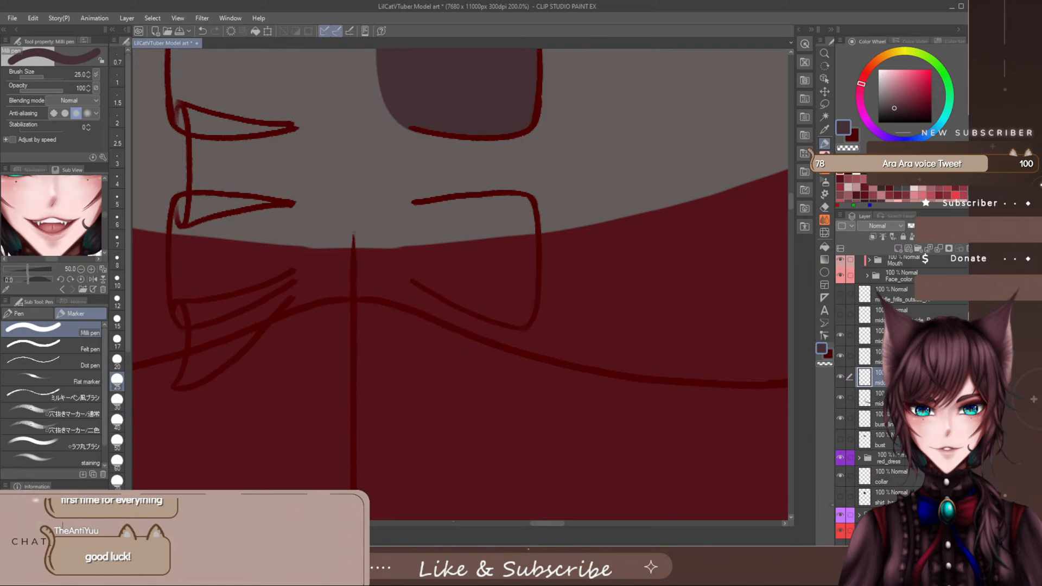
click(901, 315)
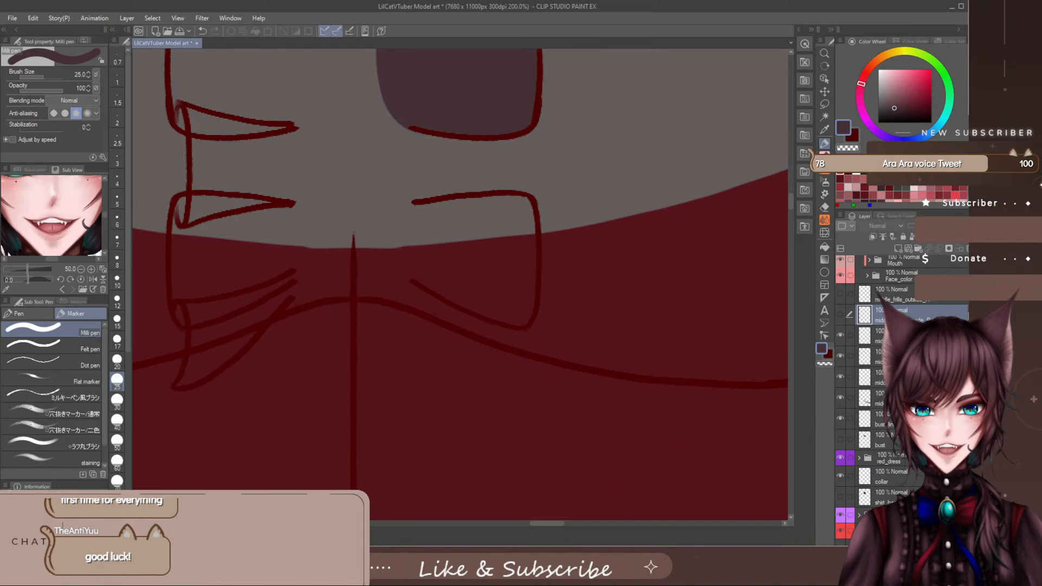
click(881, 336)
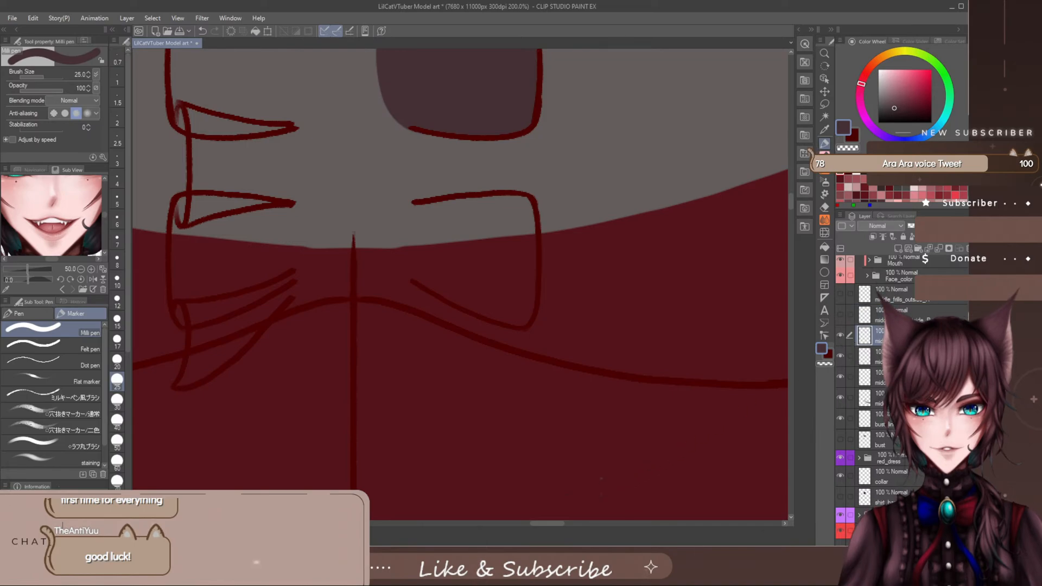
click(839, 356)
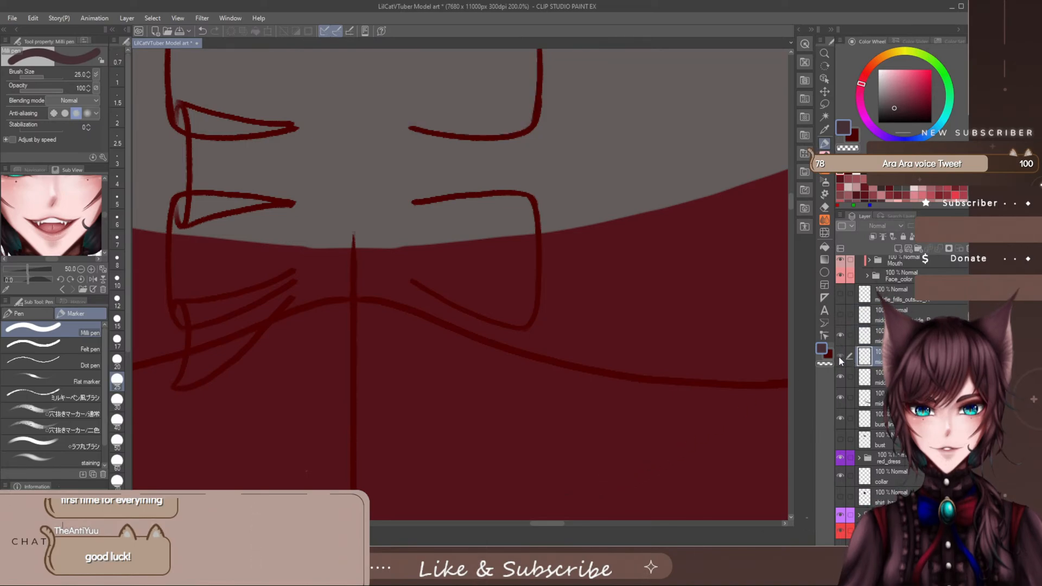
click(840, 356)
- Outline and fill the lowest right-side outer frill over the red dress in dark base colour at brush size 25, rounding its inner side
key(bracketright)
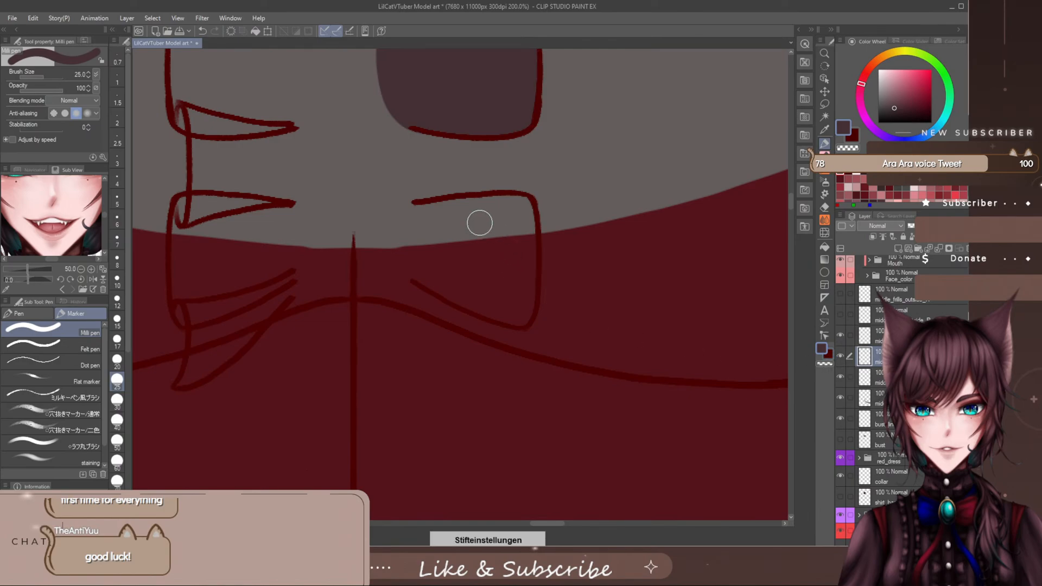
mouse_move(513, 206)
mouse_down()
mouse_move(426, 212)
mouse_move(409, 220)
mouse_move(402, 249)
mouse_move(416, 270)
mouse_move(507, 312)
mouse_up()
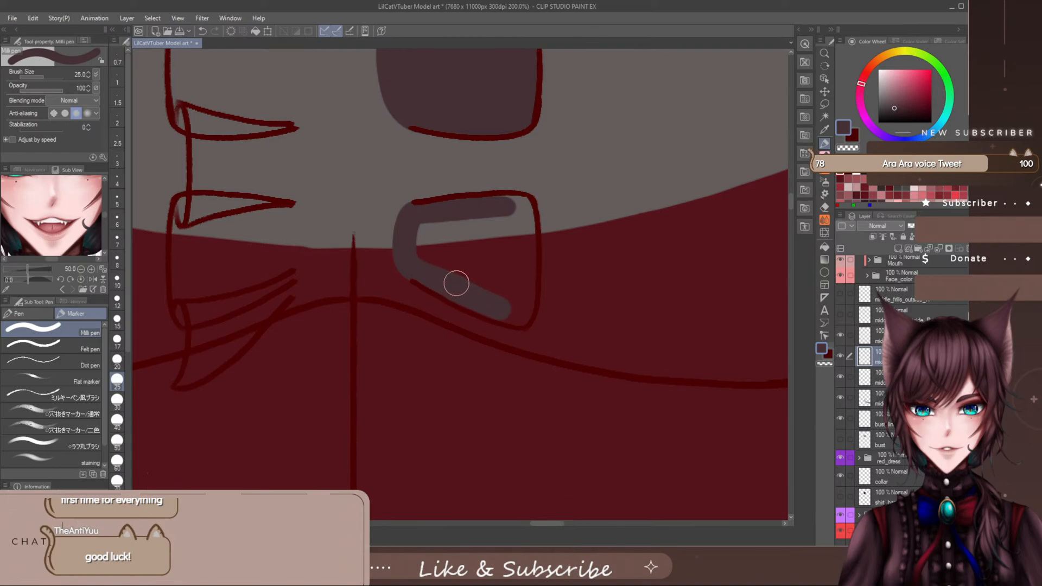
mouse_move(418, 269)
mouse_down()
mouse_move(517, 315)
mouse_move(535, 288)
mouse_move(513, 313)
mouse_move(525, 314)
mouse_move(522, 209)
mouse_move(465, 212)
mouse_move(520, 218)
mouse_move(504, 205)
mouse_move(519, 205)
mouse_move(512, 250)
mouse_move(513, 216)
mouse_move(515, 238)
mouse_move(491, 224)
mouse_move(410, 252)
mouse_move(453, 272)
mouse_move(493, 260)
mouse_up()
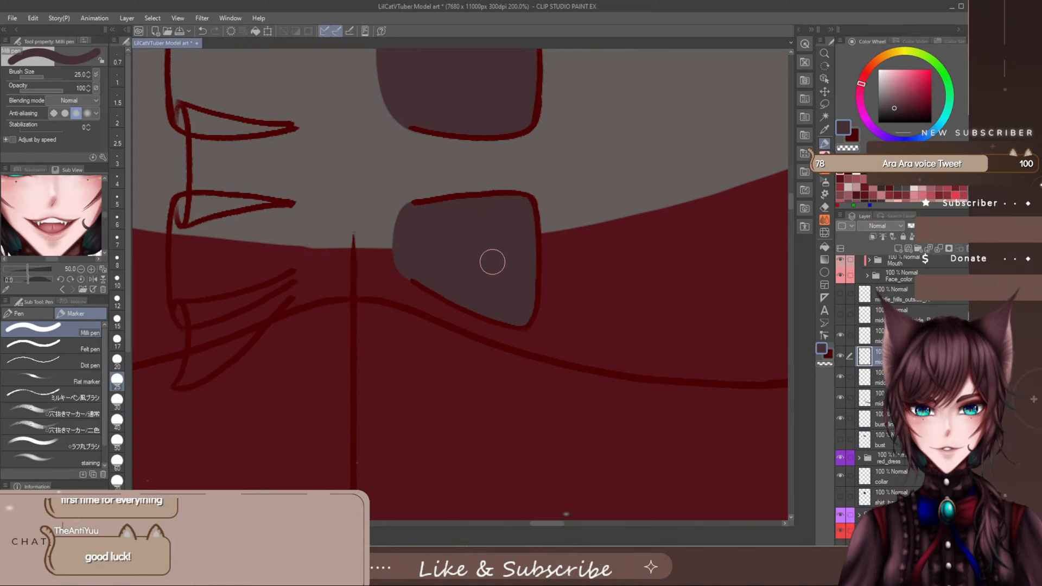
- Show the right-side inner frills' line art and base colour, and select the inner frills' base colour layer for painting
click(841, 294)
click(841, 316)
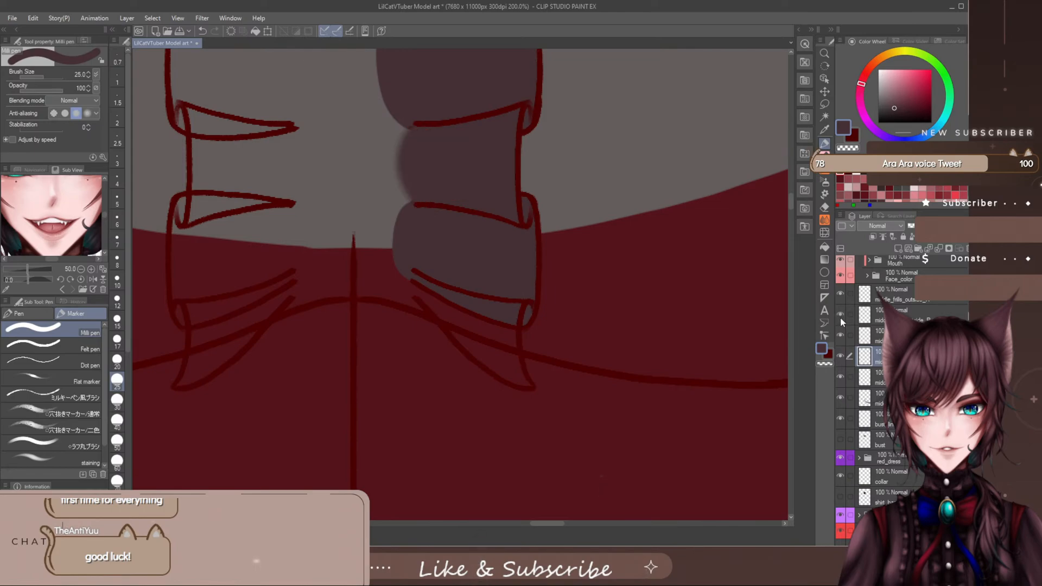
click(840, 315)
click(840, 316)
click(842, 316)
click(840, 316)
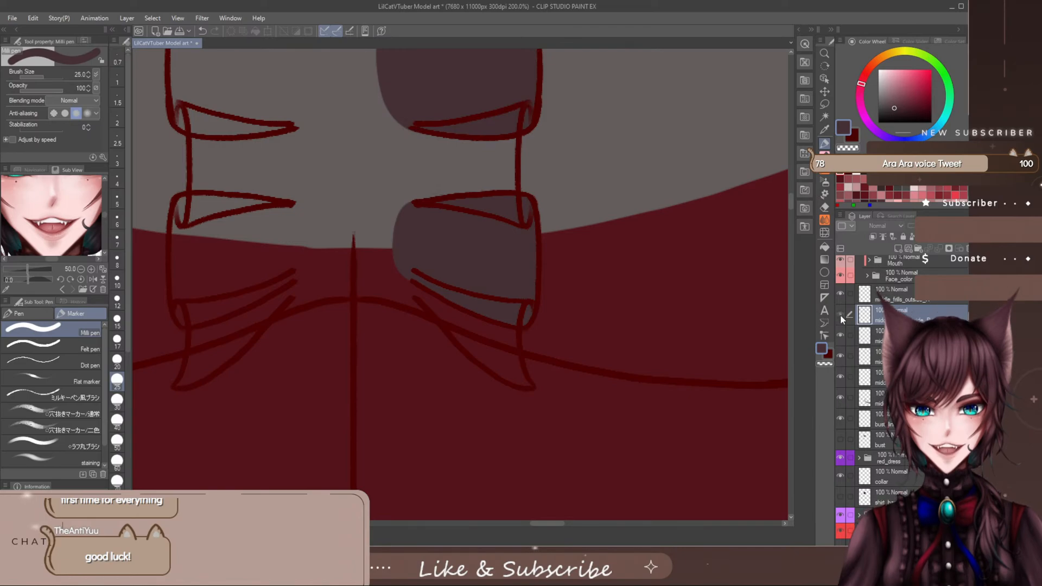
click(841, 315)
- Fill the lowest right-side inner frill down to its pointed tip with dark base colour at brush size 25
mouse_move(441, 301)
mouse_down()
mouse_move(415, 285)
mouse_move(487, 310)
mouse_move(518, 306)
mouse_move(522, 326)
mouse_move(507, 317)
mouse_move(509, 359)
mouse_move(470, 312)
mouse_move(486, 344)
mouse_move(445, 310)
mouse_up()
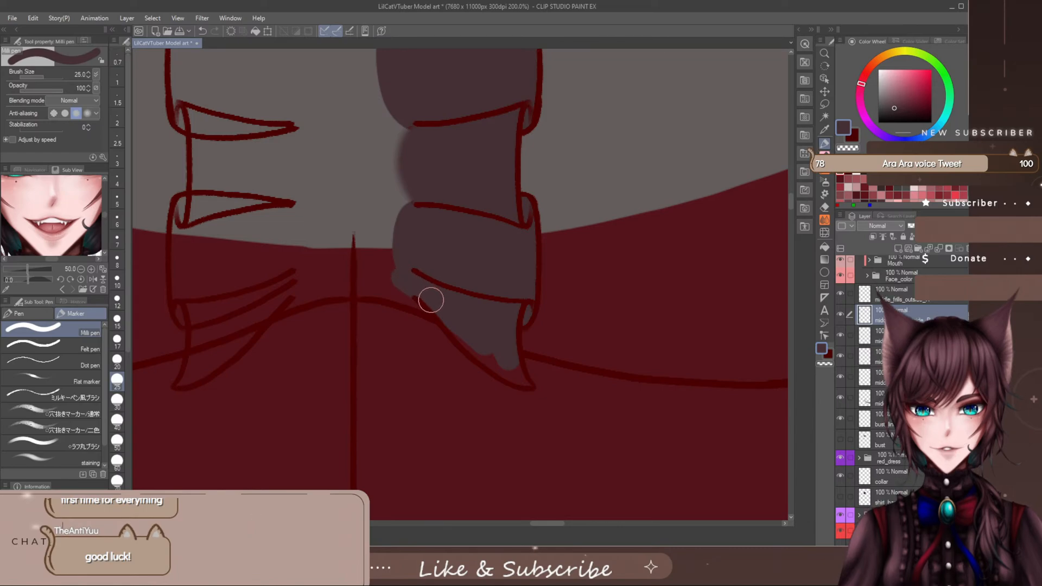
mouse_move(474, 345)
mouse_down()
mouse_move(527, 384)
mouse_move(517, 377)
mouse_move(537, 375)
mouse_move(529, 362)
mouse_move(552, 388)
mouse_move(530, 407)
mouse_move(514, 395)
mouse_move(545, 401)
mouse_up()
key(e)
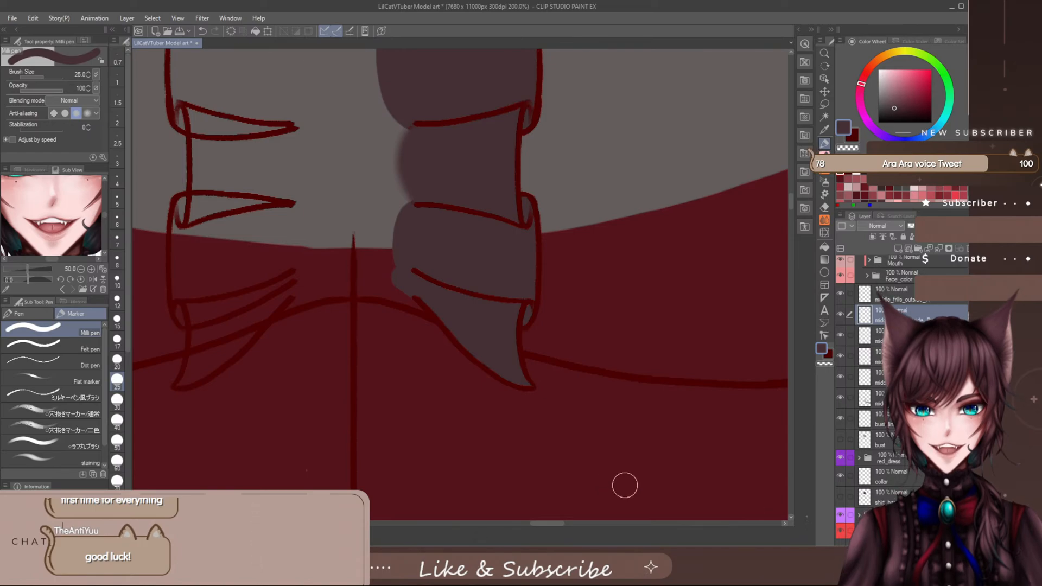
- Show the Design_File reference over the shirt and bring the full placket into view for comparing the frills
scroll(546, 207, down, 4)
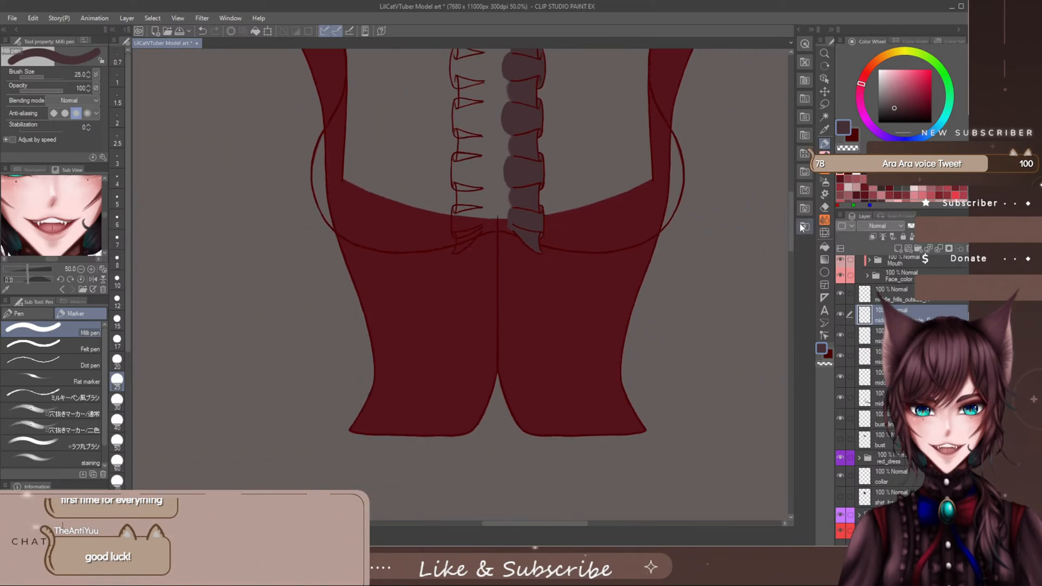
drag(792, 228, 793, 197)
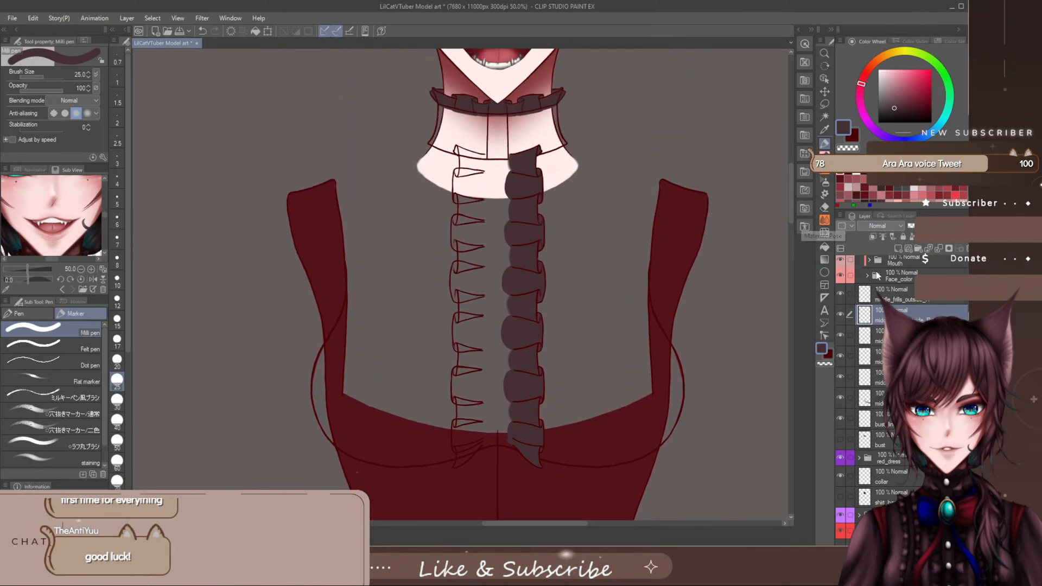
scroll(868, 286, up, 3)
scroll(868, 286, up, 3)
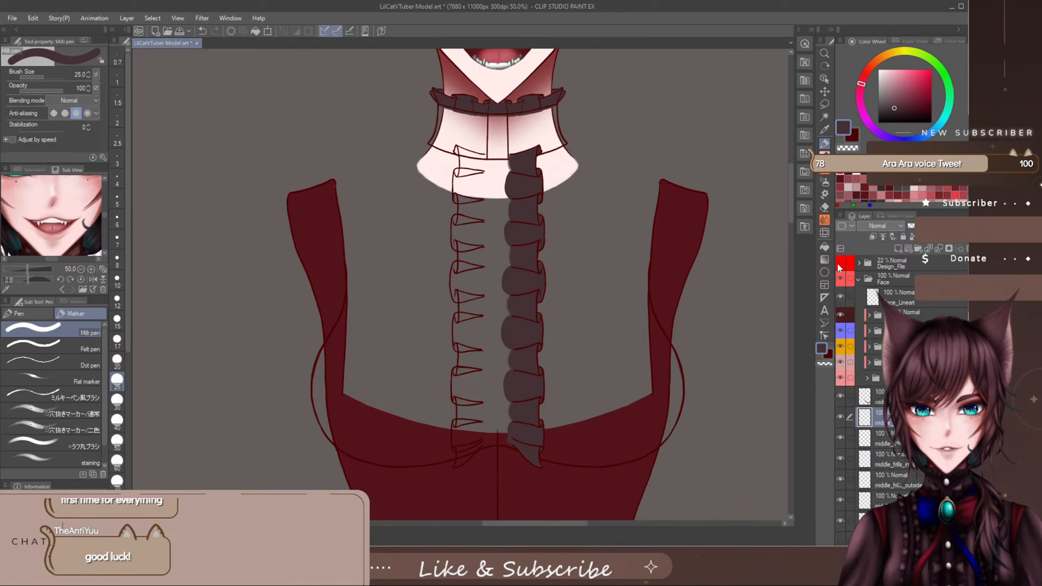
click(839, 264)
click(839, 266)
click(840, 266)
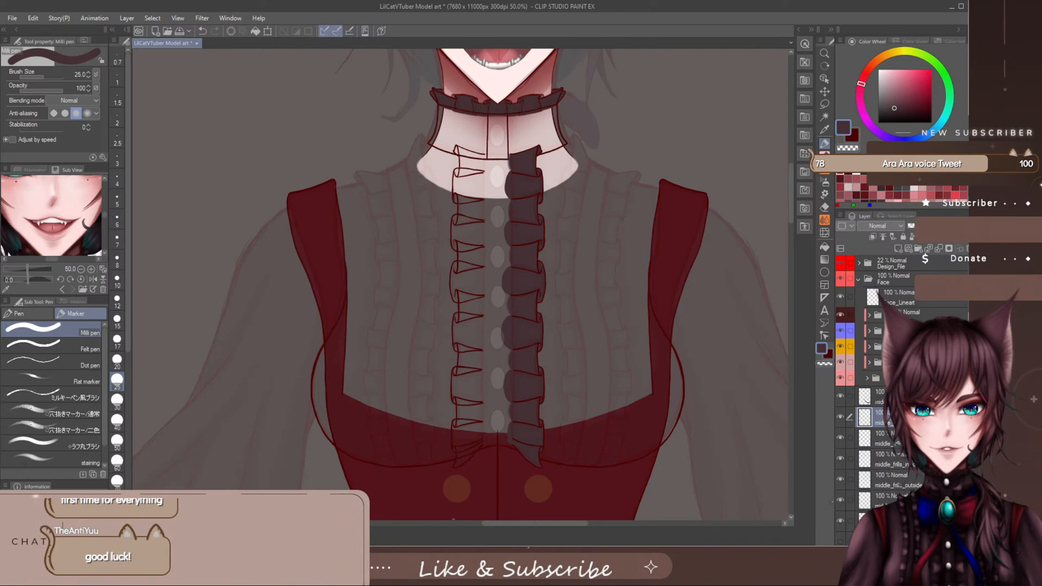
scroll(879, 402, down, 2)
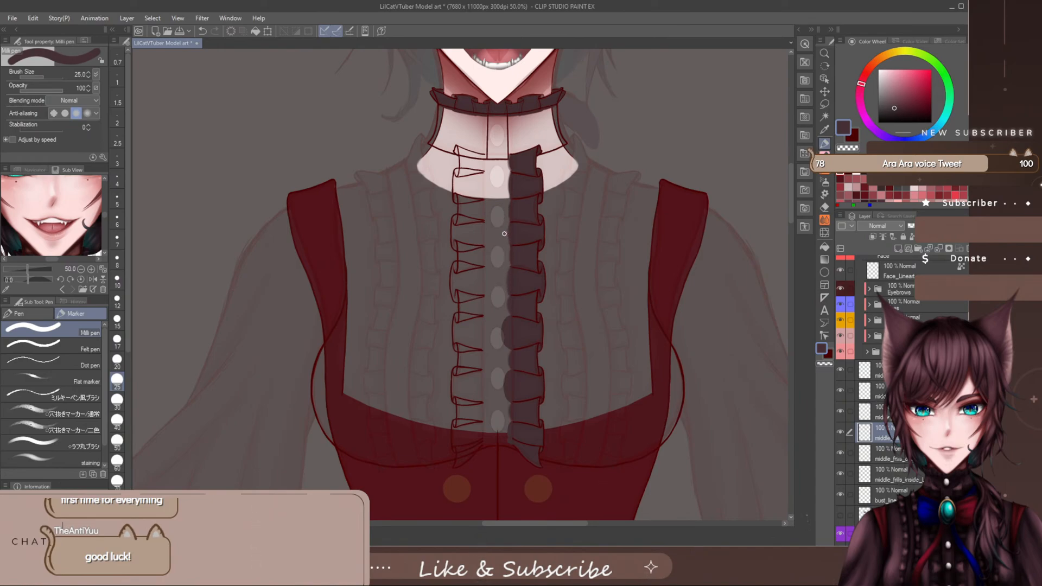
- Even out the right-side inner frills' base colour into a straight edge along the placket with a larger brush
key(bracketright)
mouse_move(507, 367)
mouse_down()
mouse_move(504, 406)
mouse_move(507, 369)
mouse_up()
click(205, 31)
drag(507, 372, 505, 391)
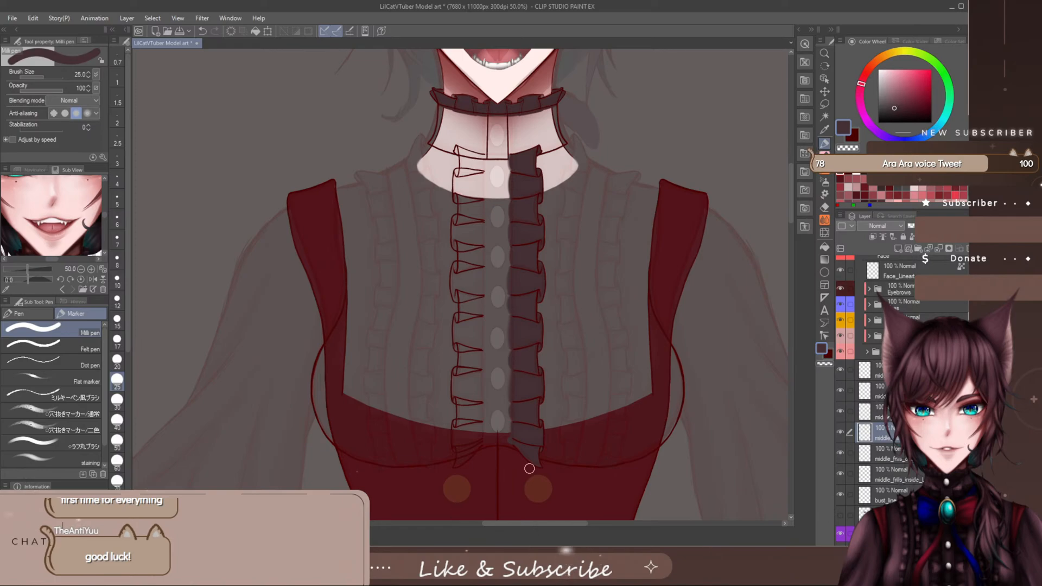
- Duplicate the inner frills' base colour layer, flip it horizontally onto the left-side frills, and move it beneath their line art
right_click(860, 436)
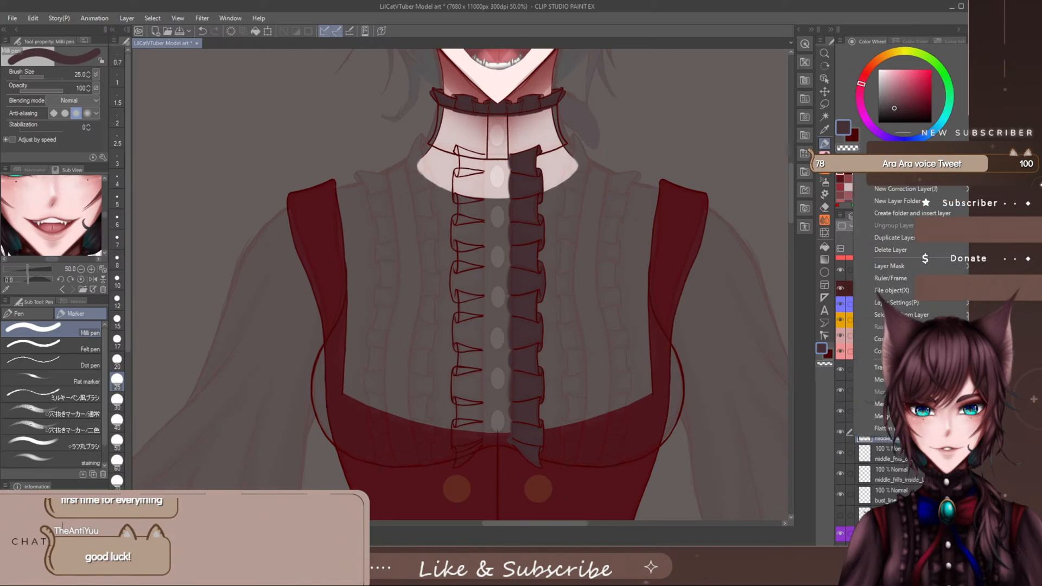
click(907, 239)
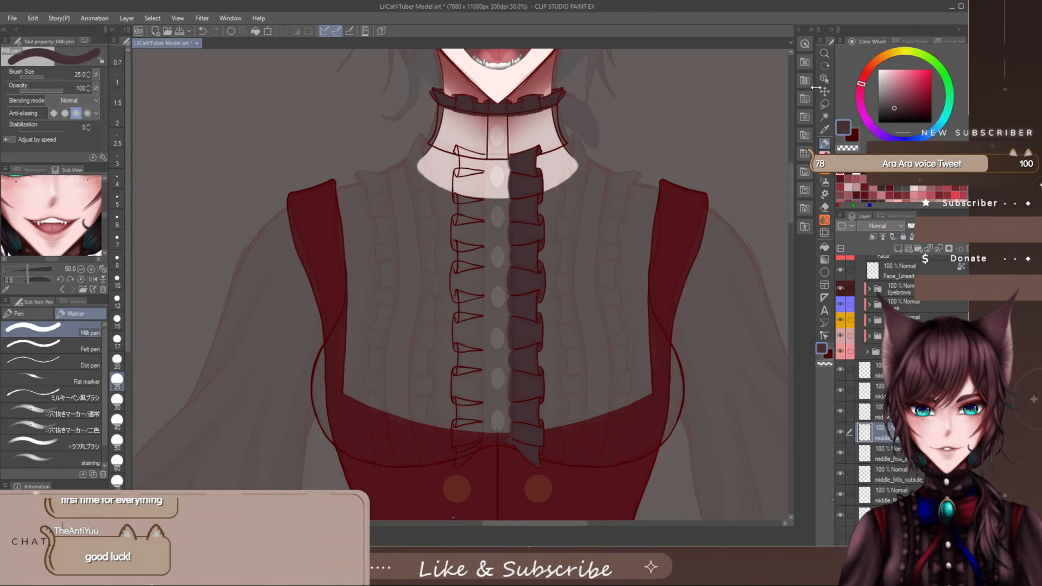
key(o)
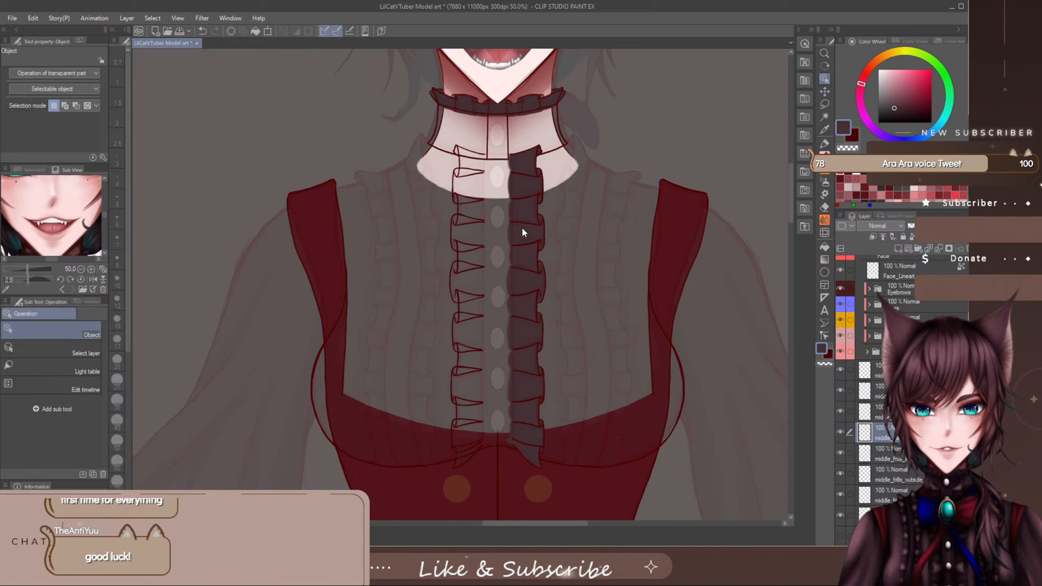
click(268, 30)
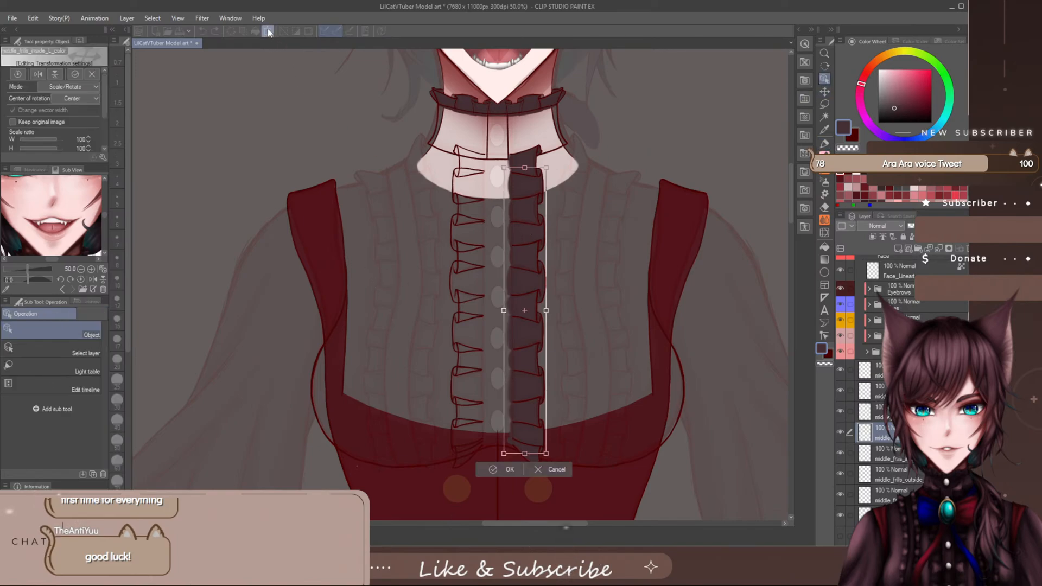
click(38, 74)
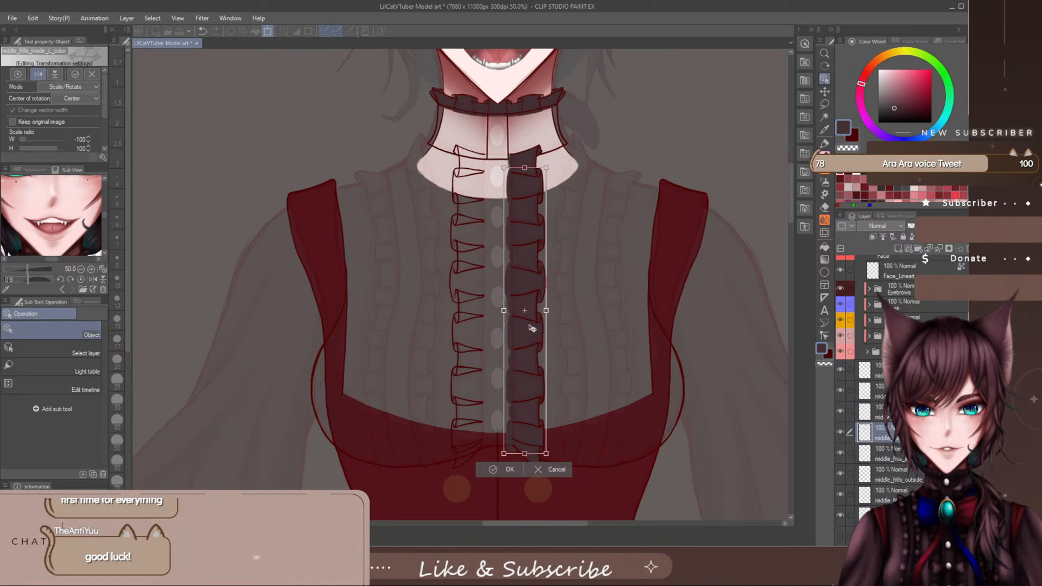
drag(532, 329, 477, 328)
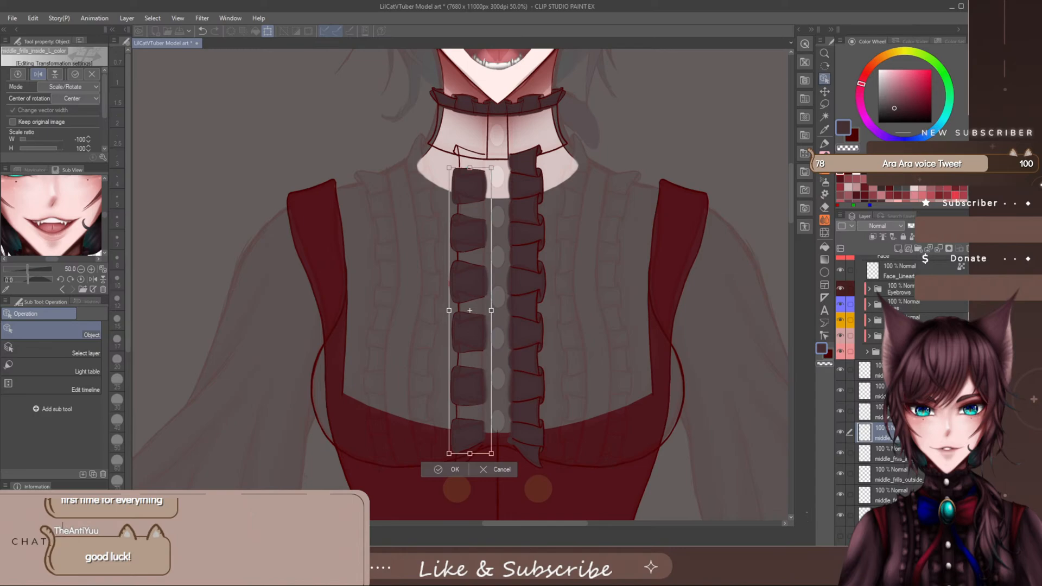
key(p)
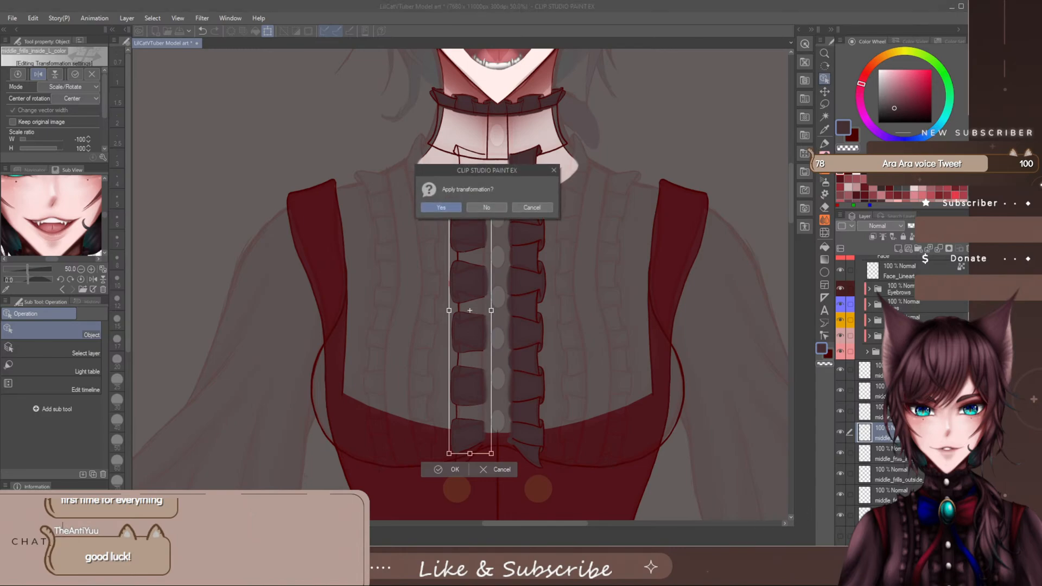
click(441, 206)
drag(869, 433, 868, 495)
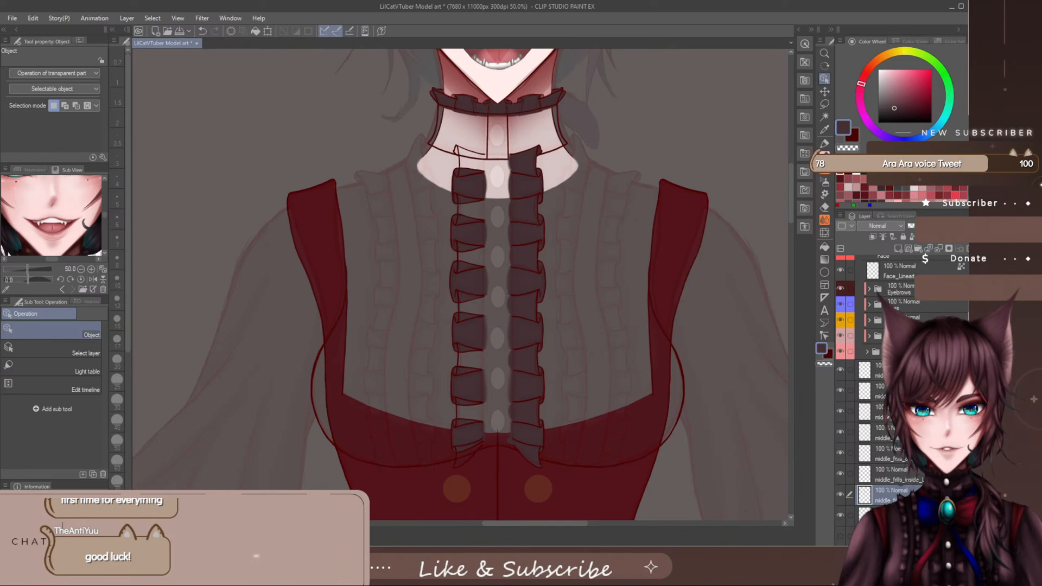
- Flip a copy of the outer frills' base colour horizontally onto the left-side frills and move its layer beneath their line art
click(880, 370)
click(880, 391)
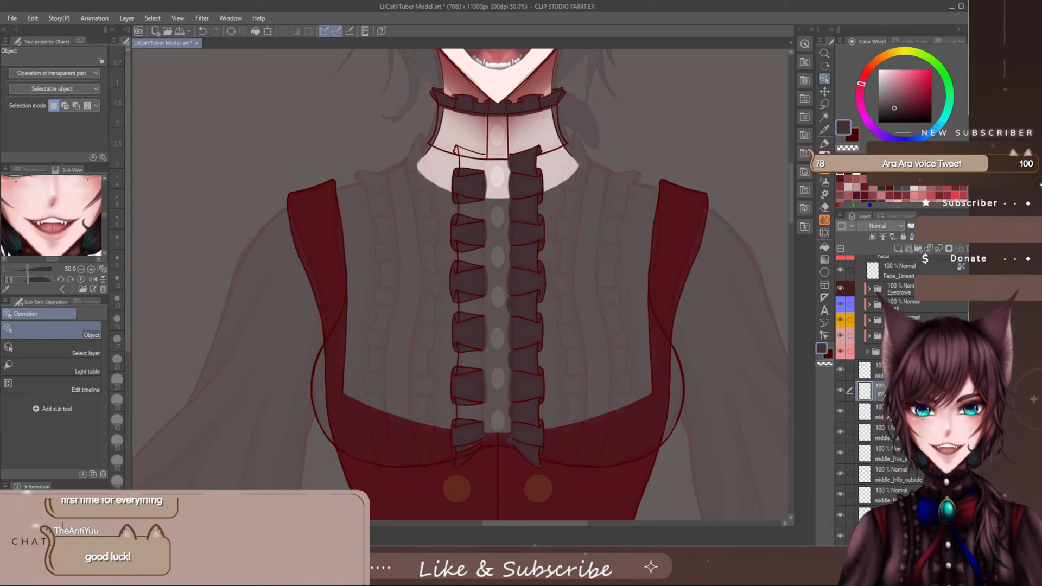
click(268, 31)
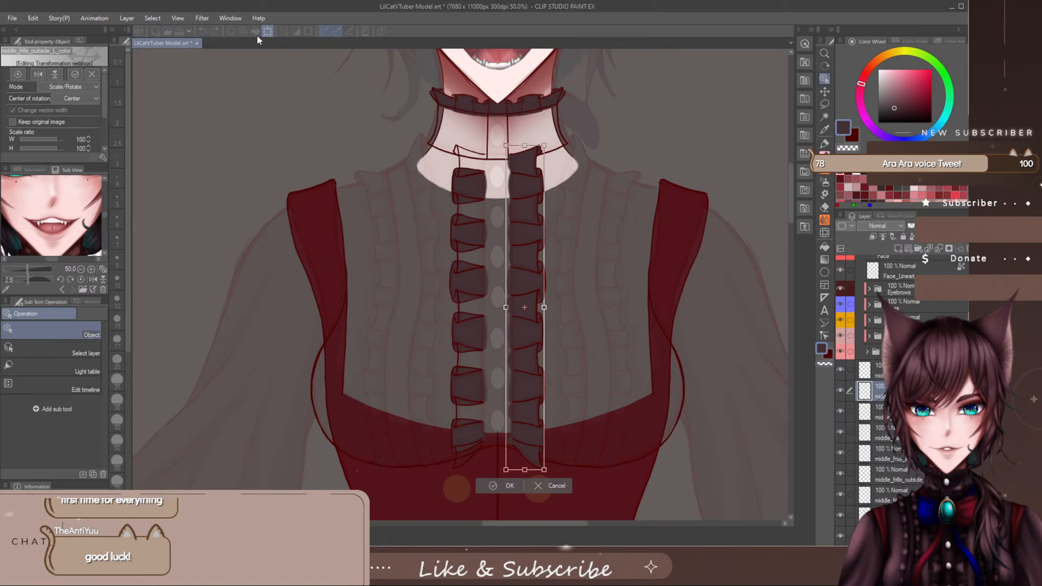
click(38, 74)
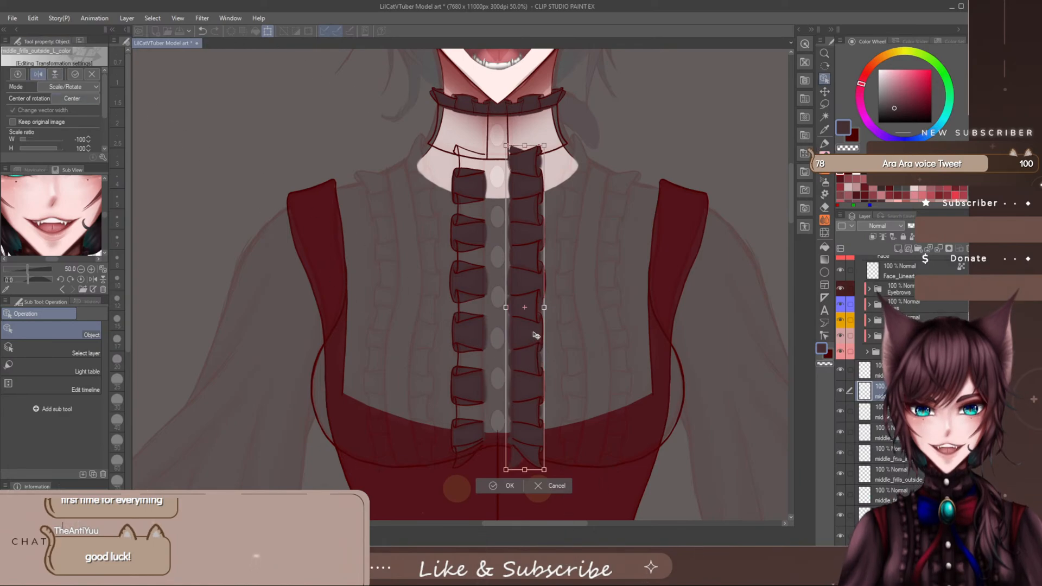
drag(538, 339, 481, 335)
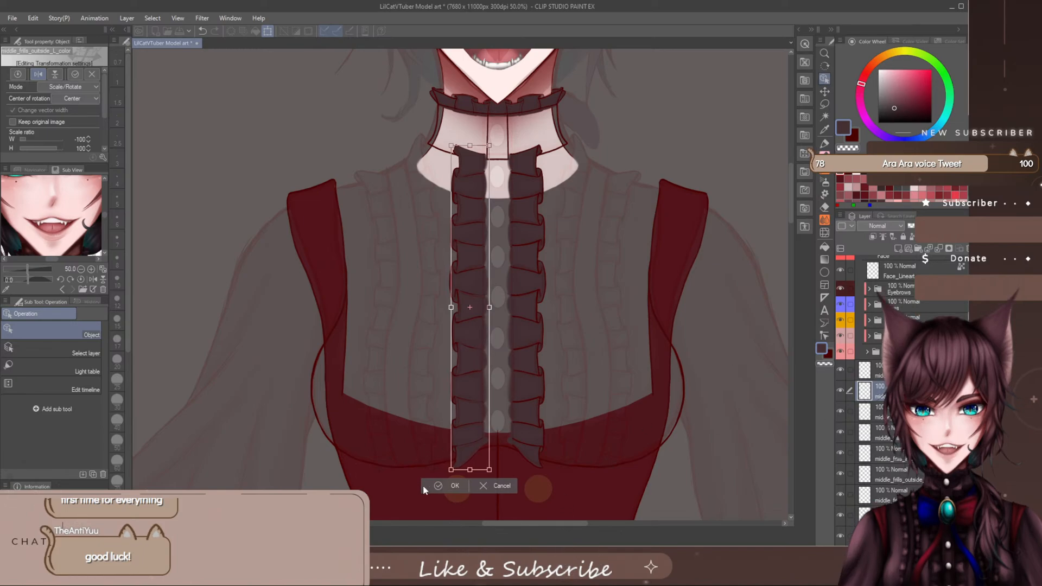
click(441, 486)
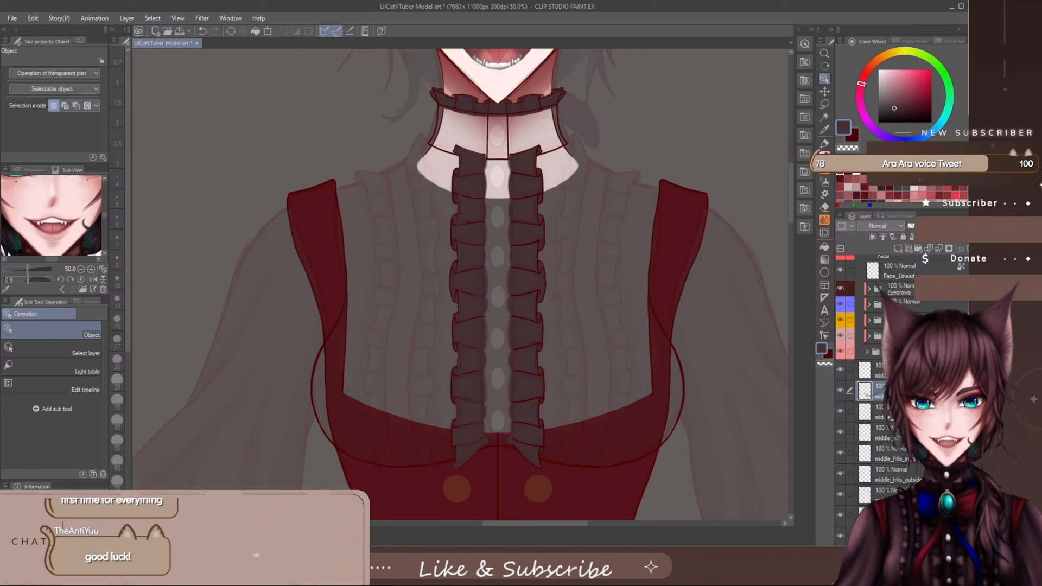
drag(900, 389, 897, 480)
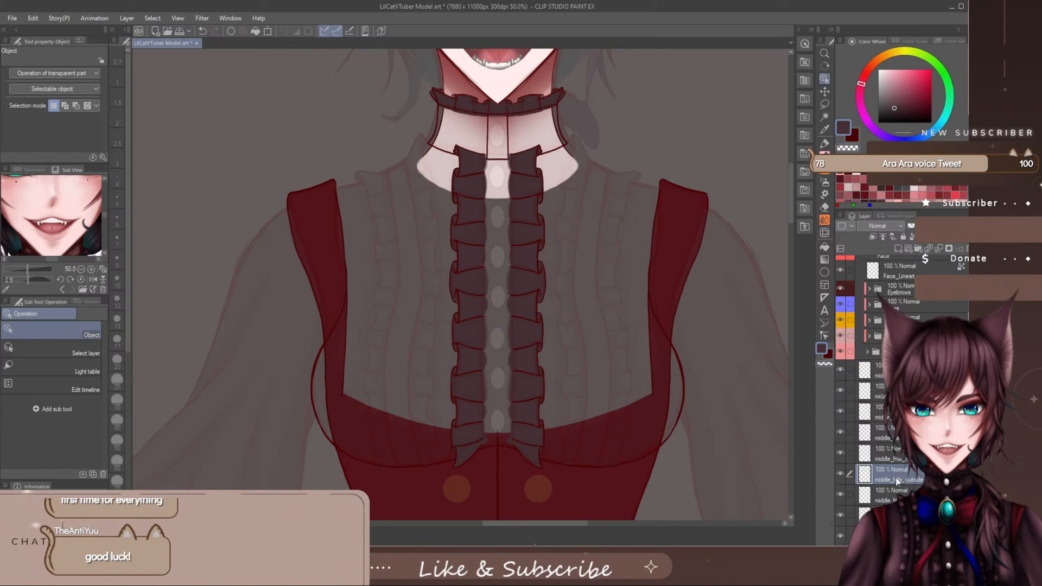
- Compare both filled frill columns with the reference design, from the whole upper body down to a close view of the placket
scroll(507, 278, down, 5)
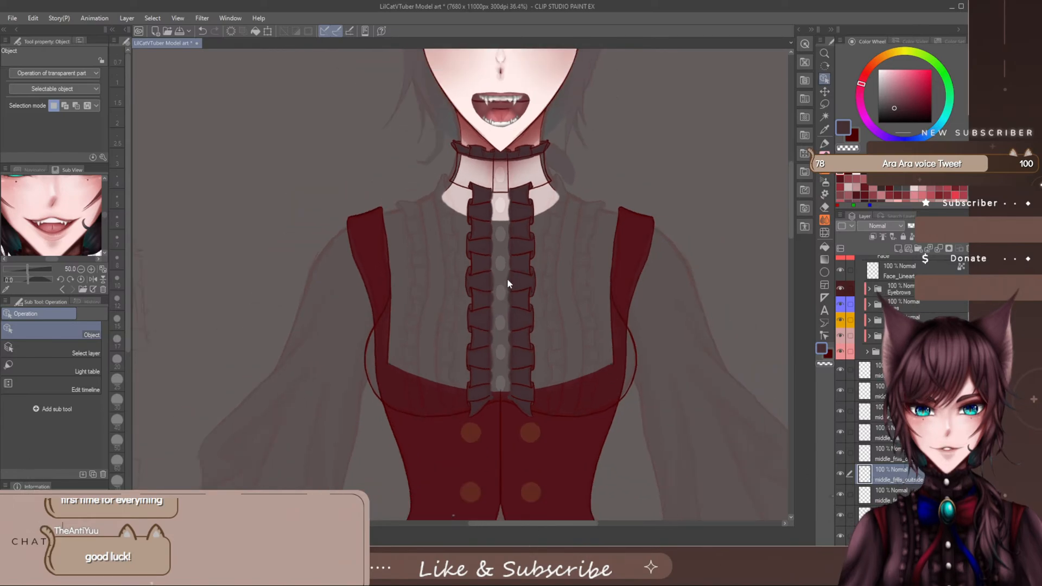
scroll(508, 285, up, 1)
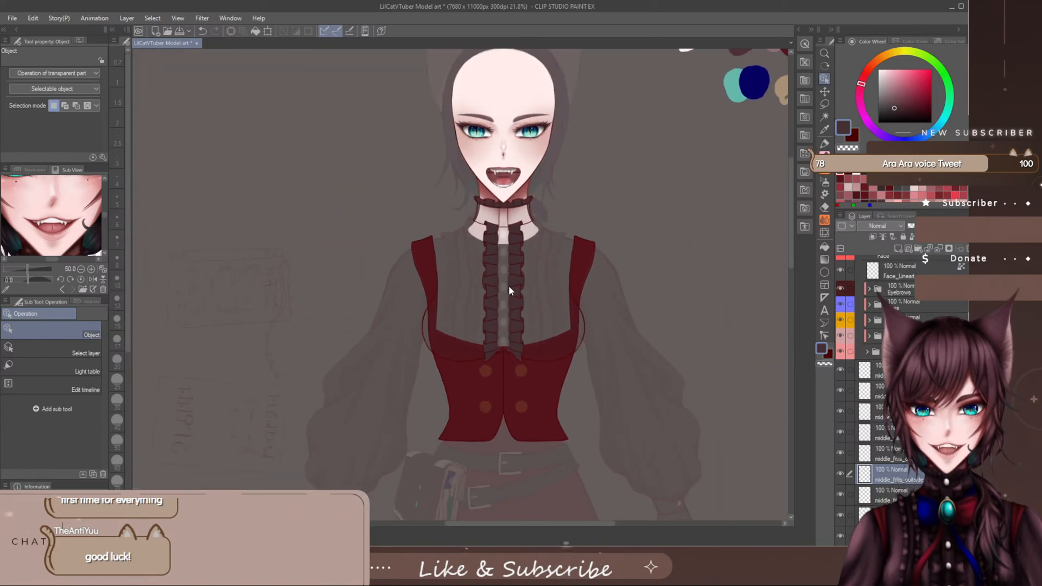
drag(790, 210, 788, 199)
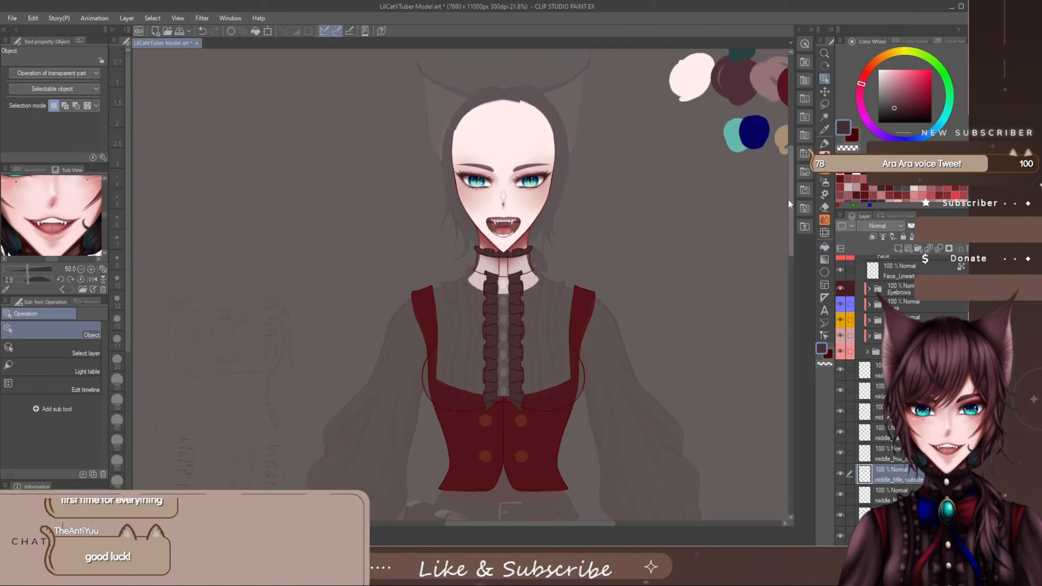
scroll(537, 297, up, 2)
scroll(507, 304, up, 2)
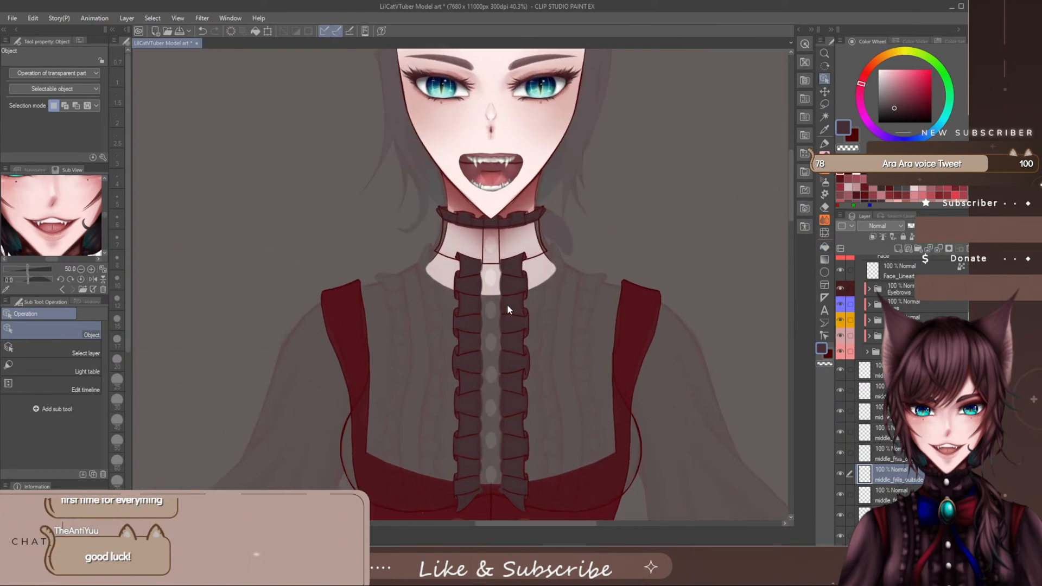
scroll(566, 266, up, 2)
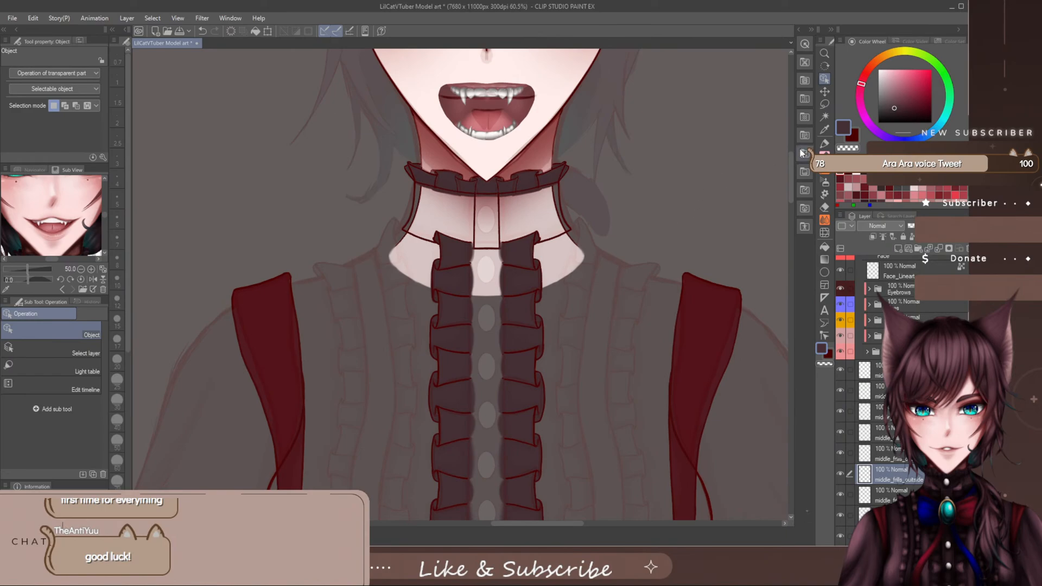
drag(790, 163, 786, 178)
scroll(557, 242, up, 1)
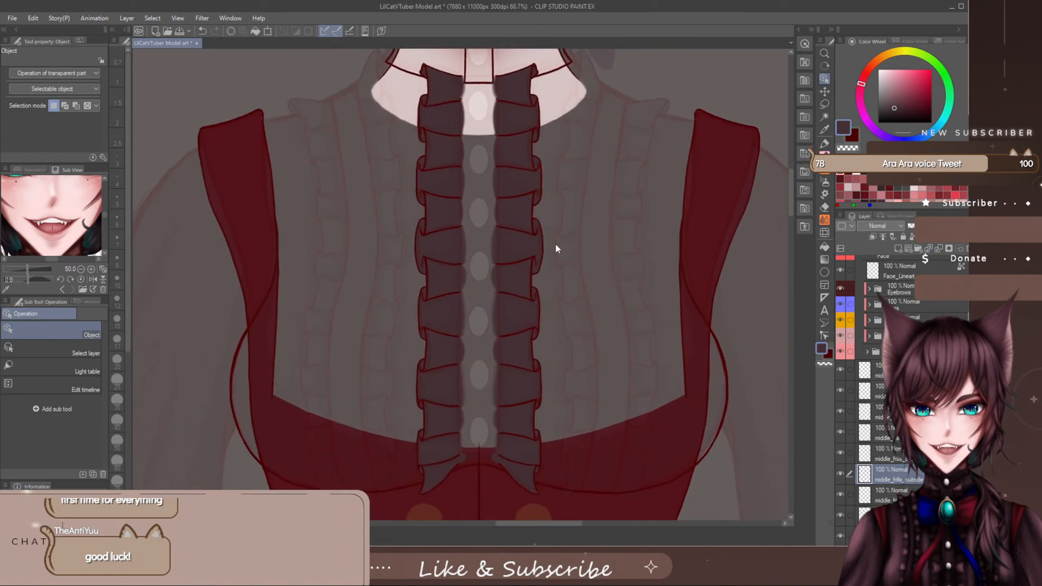
scroll(536, 256, down, 1)
scroll(536, 259, up, 1)
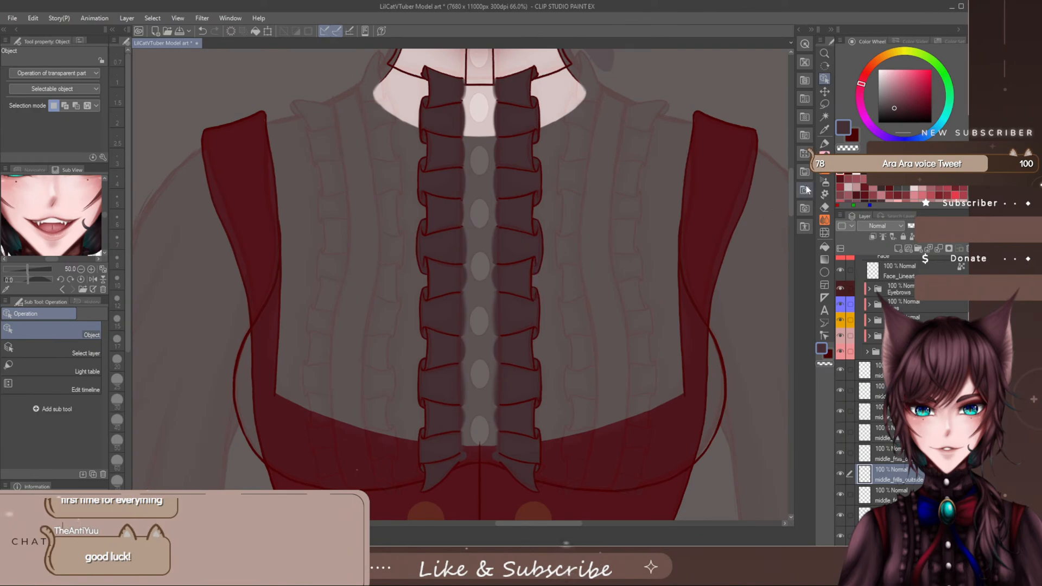
- Hide the Design_File reference and check the mirrored frills against the collar and red dress alone
scroll(886, 293, up, 1)
scroll(601, 283, down, 4)
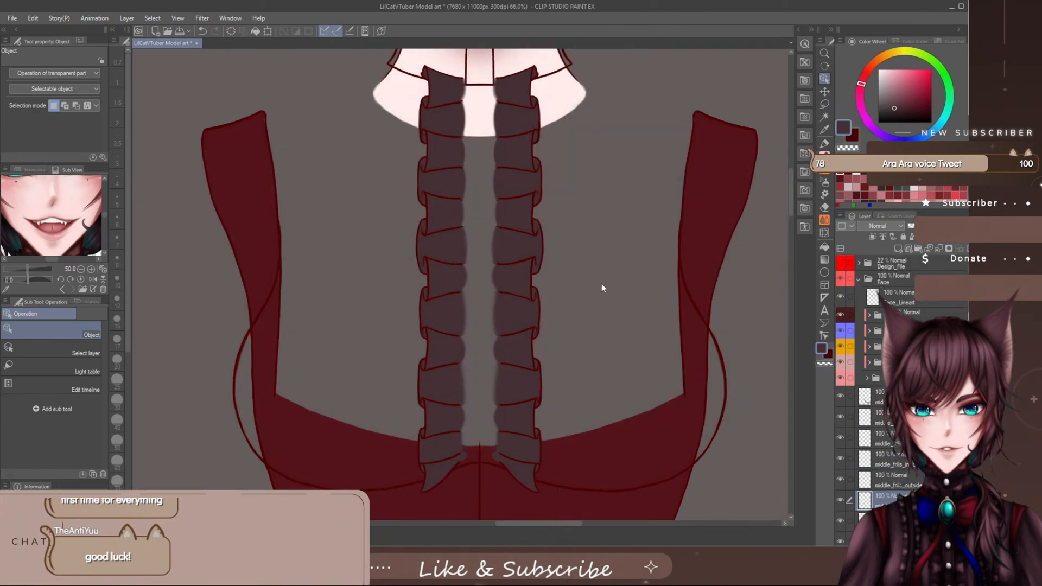
scroll(579, 293, down, 1)
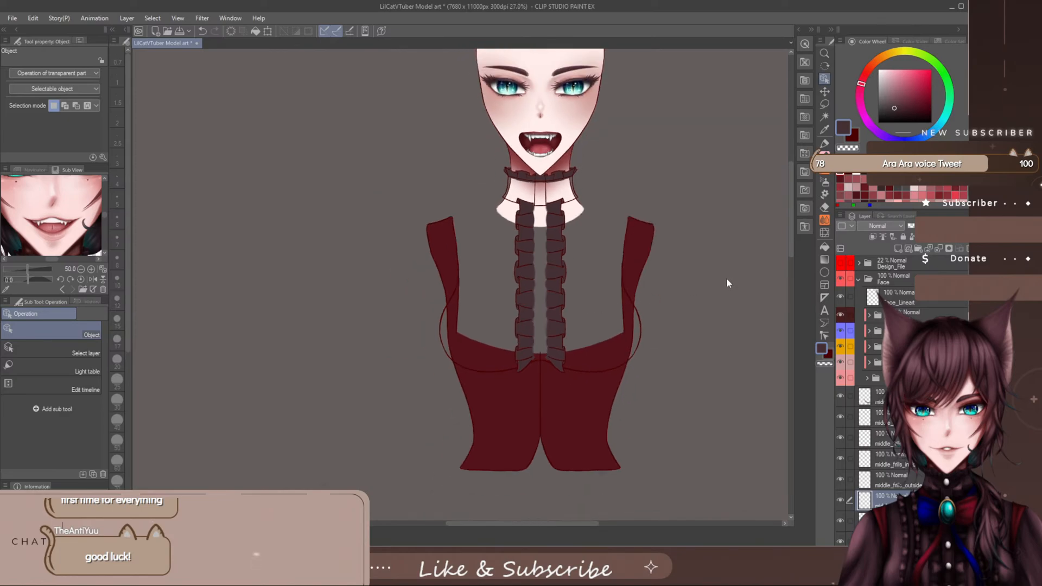
drag(790, 227, 790, 220)
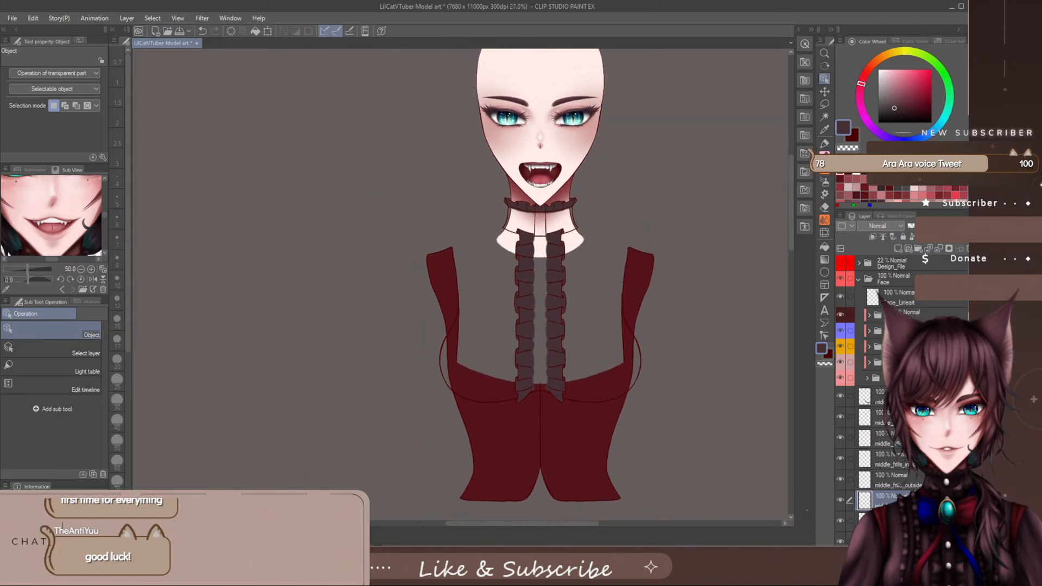
- Create a layer folder above the uppermost frill layer, middle_frills_outside_R, and name it middle_Frills
scroll(875, 420, down, 3)
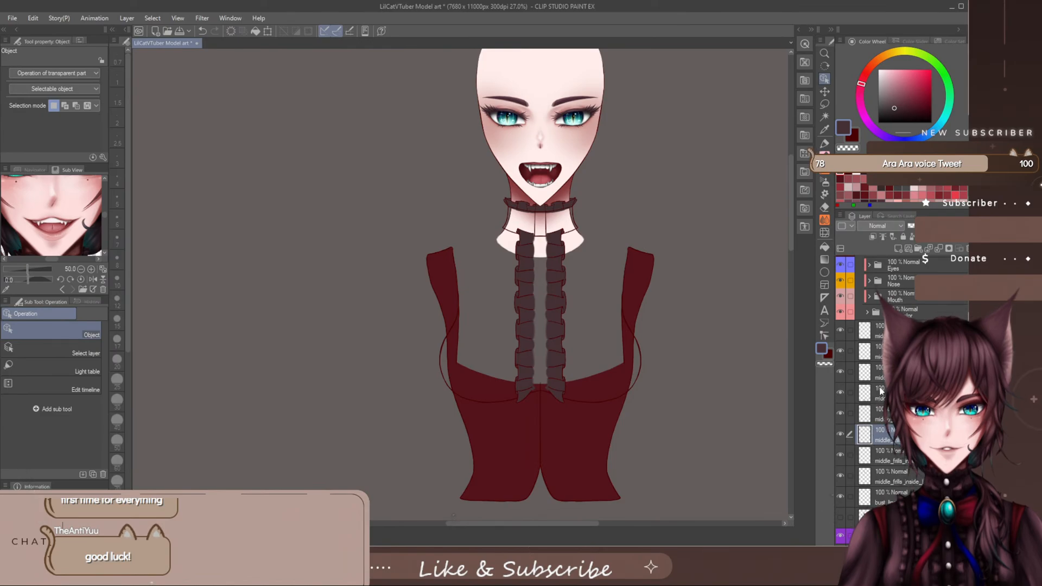
scroll(881, 381, down, 1)
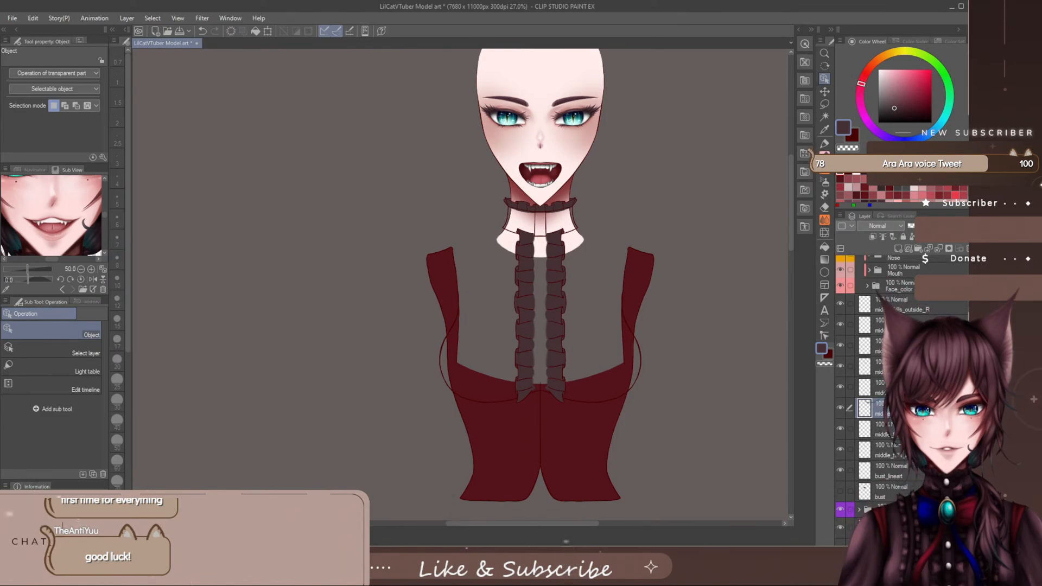
click(907, 302)
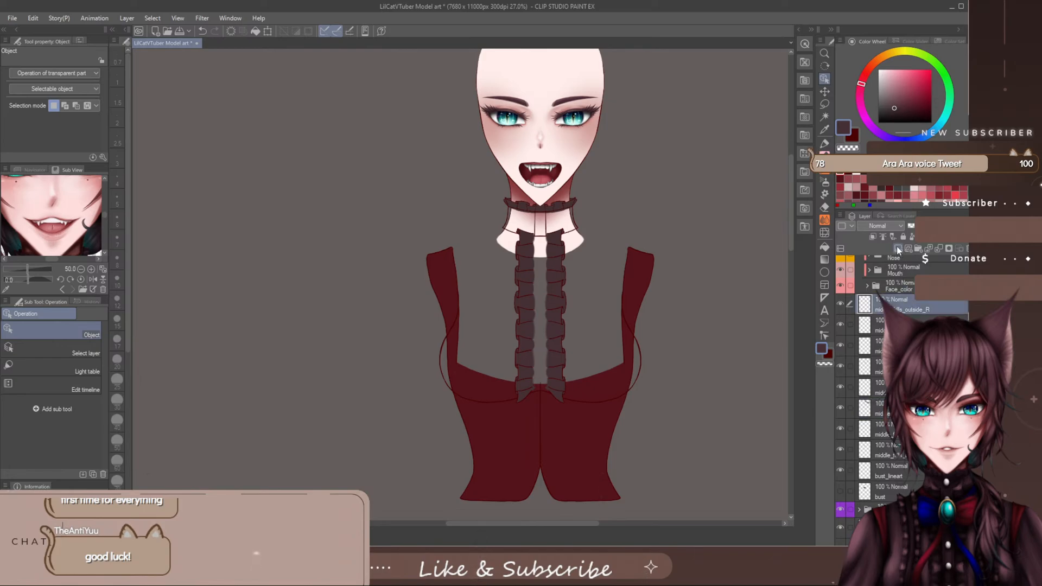
click(919, 249)
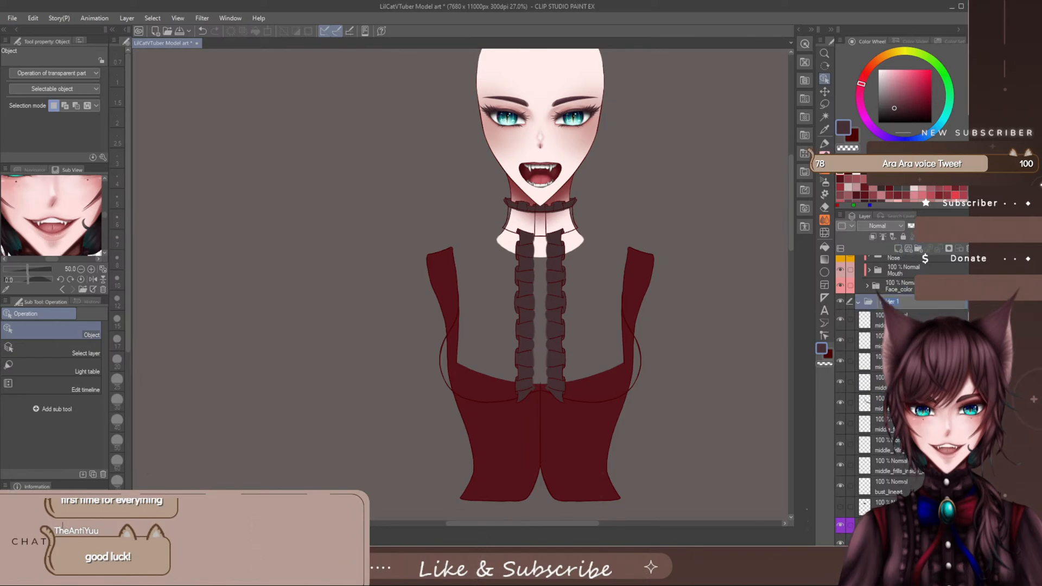
key(BackSpace)
text(middle_)
text(Frills)
key(Return)
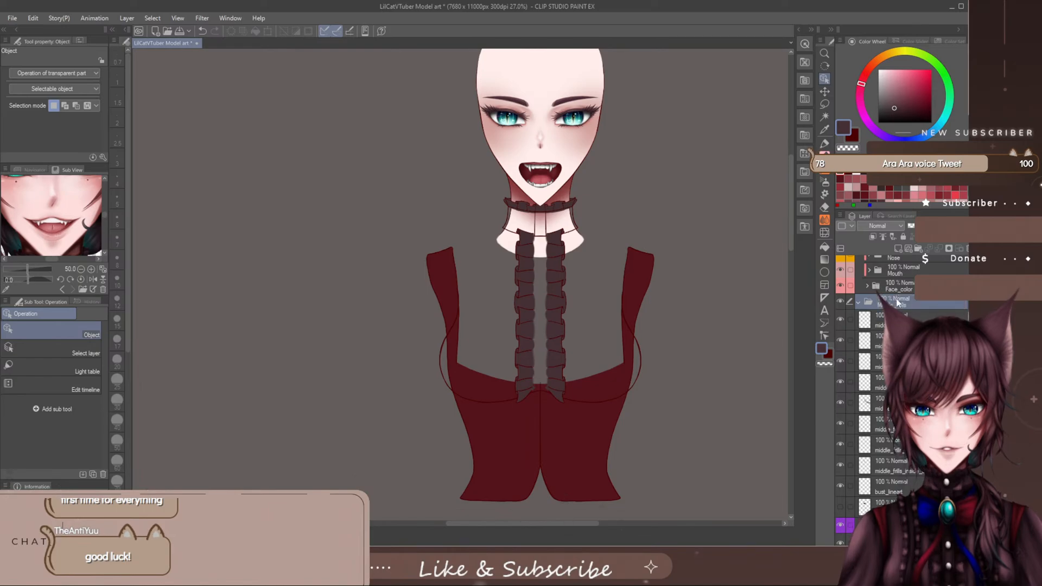
- Move all the placket frill layers into the middle_Frills folder, keeping bust_lineart outside beneath it
click(863, 323)
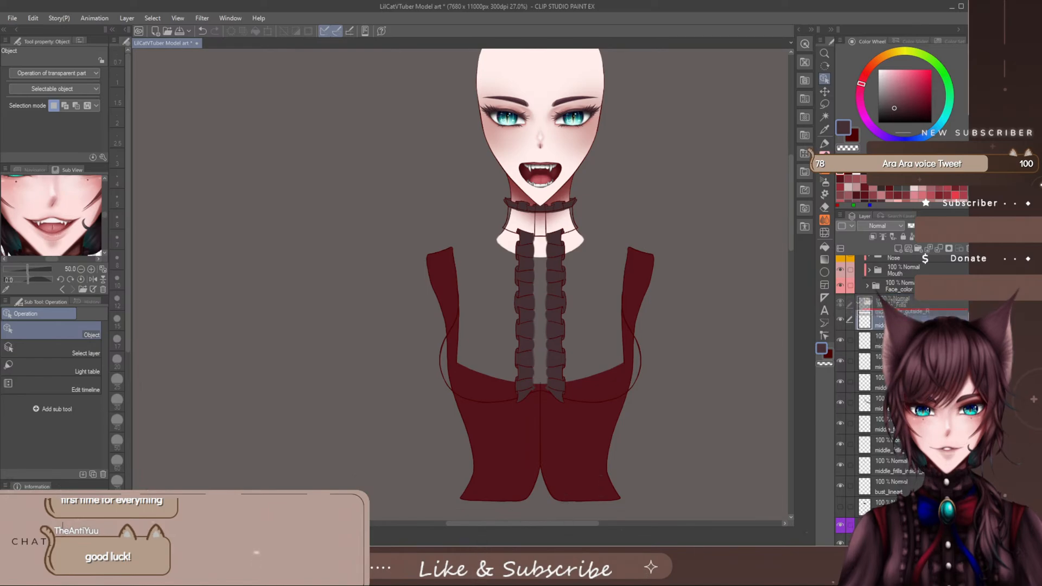
drag(863, 323, 868, 419)
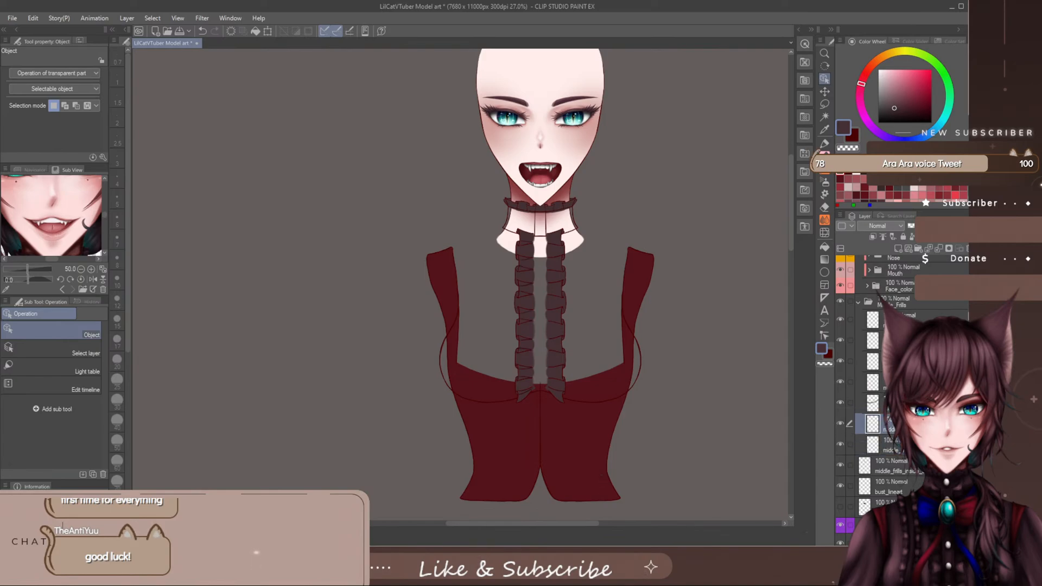
click(869, 446)
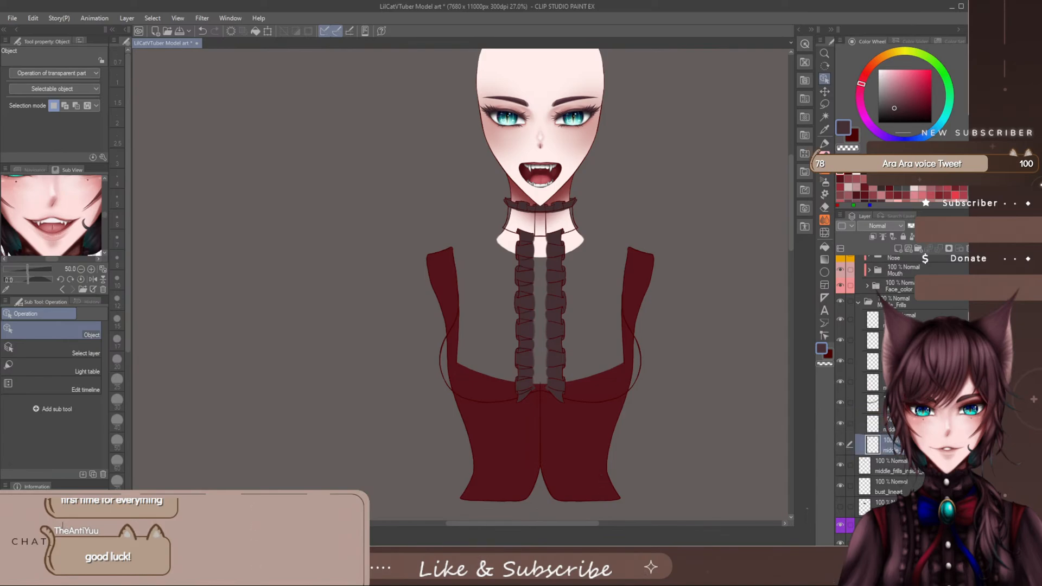
drag(868, 445, 868, 461)
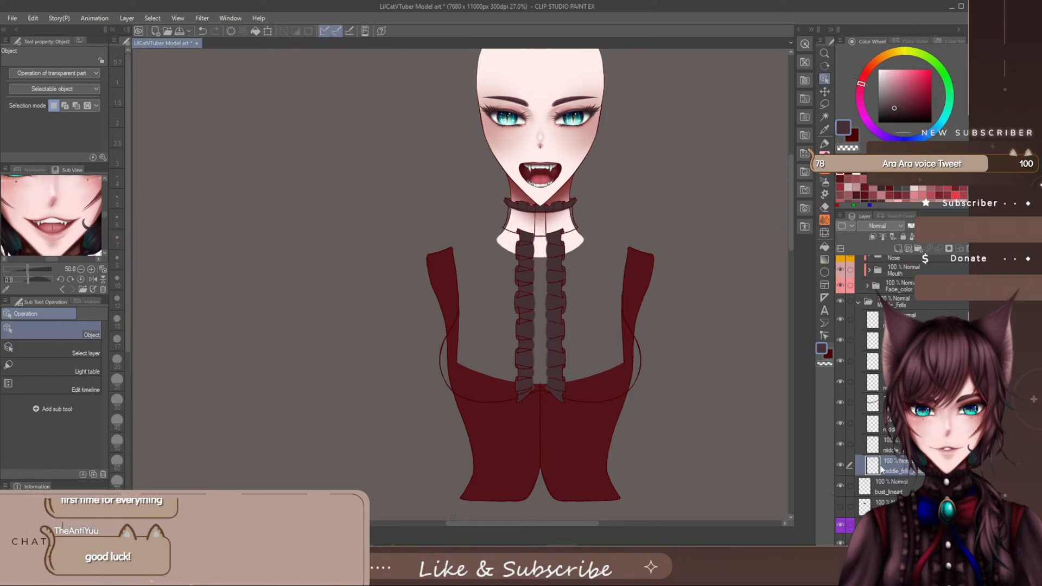
- Toggle the two lowest frill layers' visibility to identify them, move the third-lowest one place down within middle_Frills, and collapse the folder
click(840, 468)
click(840, 468)
click(840, 442)
click(840, 441)
click(841, 466)
click(841, 466)
click(890, 424)
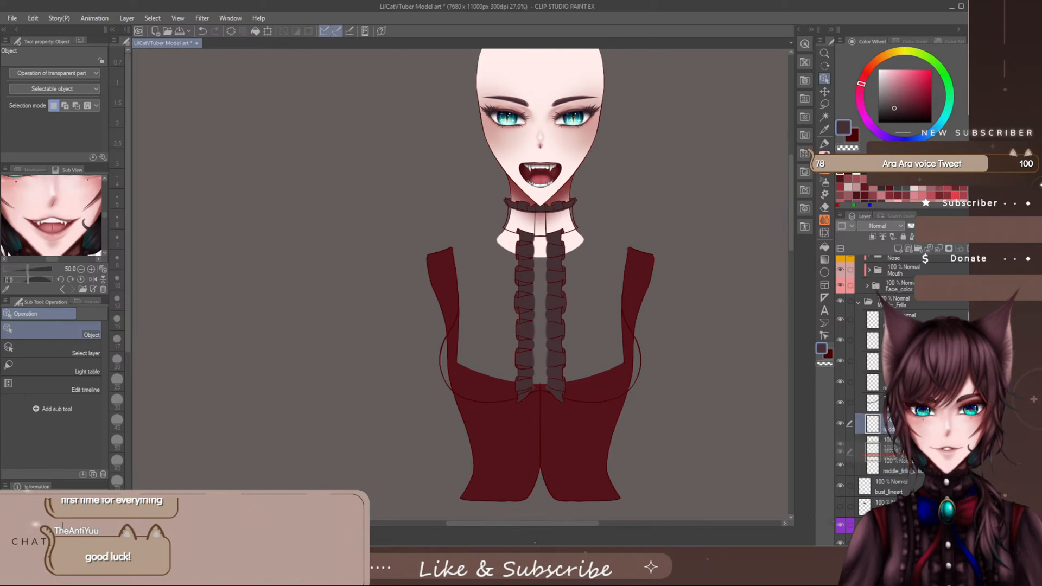
click(890, 445)
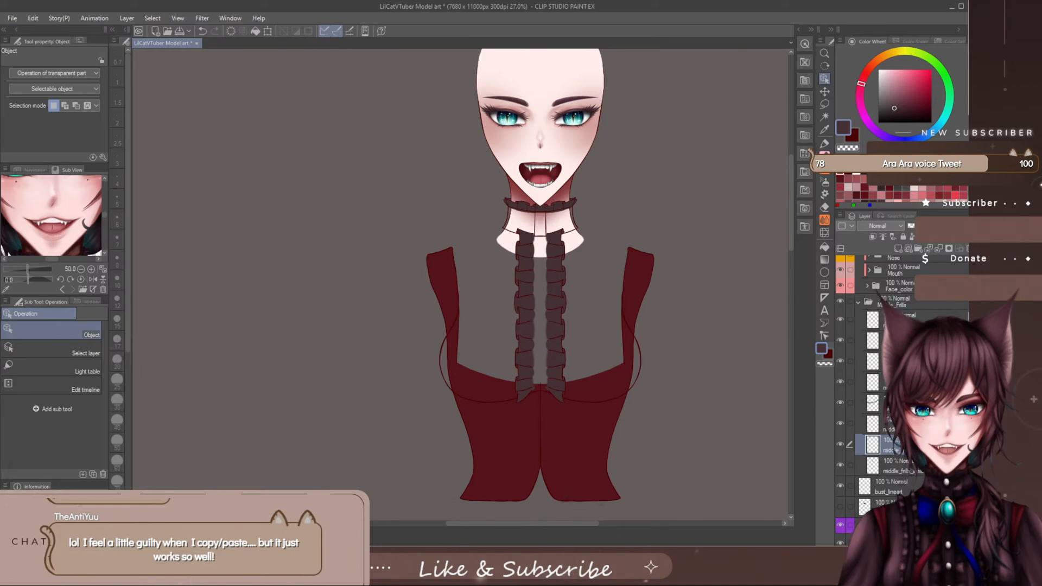
drag(548, 524, 578, 527)
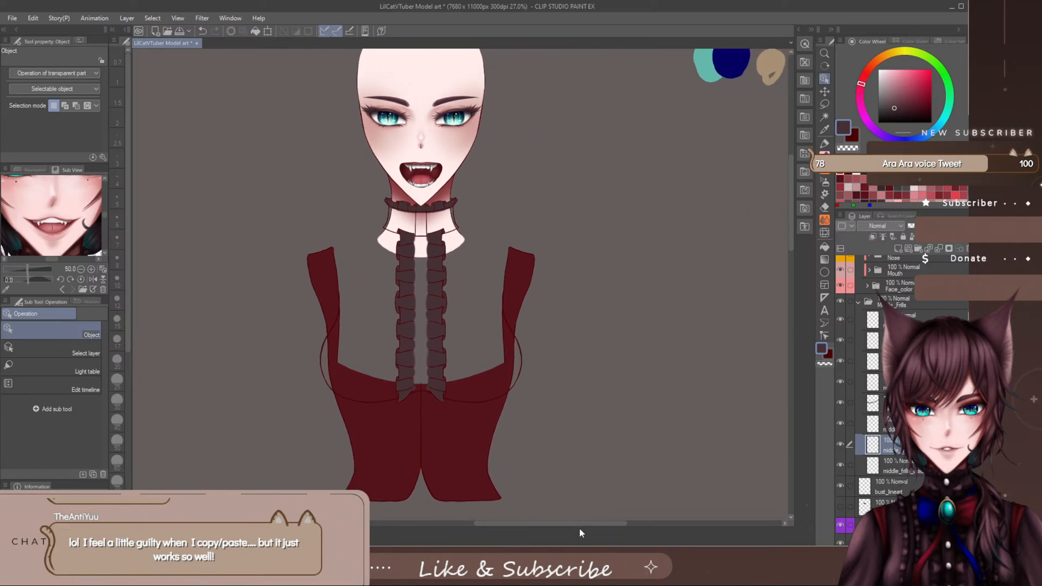
click(859, 303)
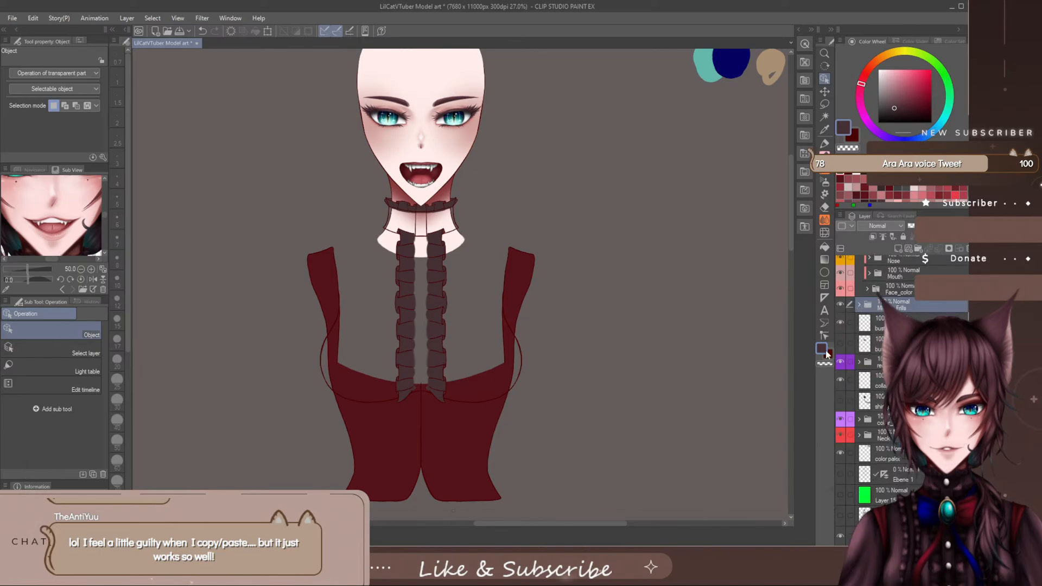
- Mark the middle_Frills folder with a custom palette colour, a vivid saturated purple
scroll(911, 369, up, 1)
scroll(901, 380, up, 2)
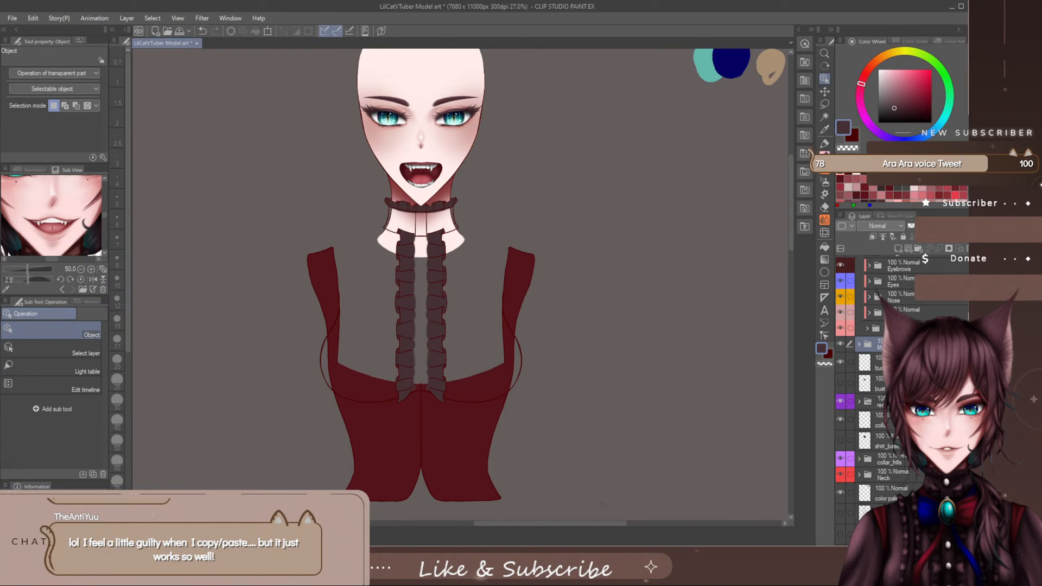
click(849, 229)
click(864, 307)
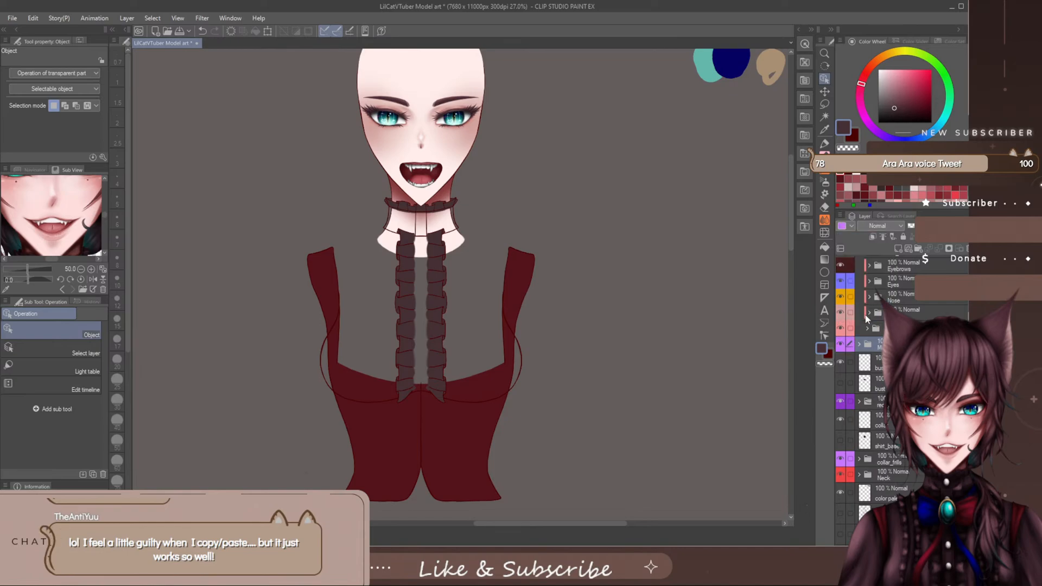
click(848, 226)
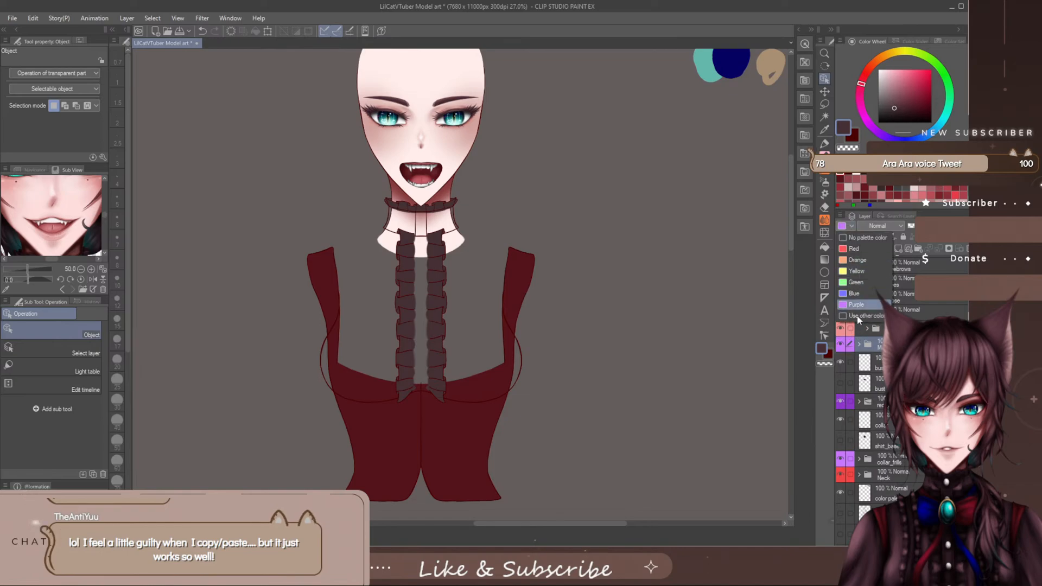
click(857, 317)
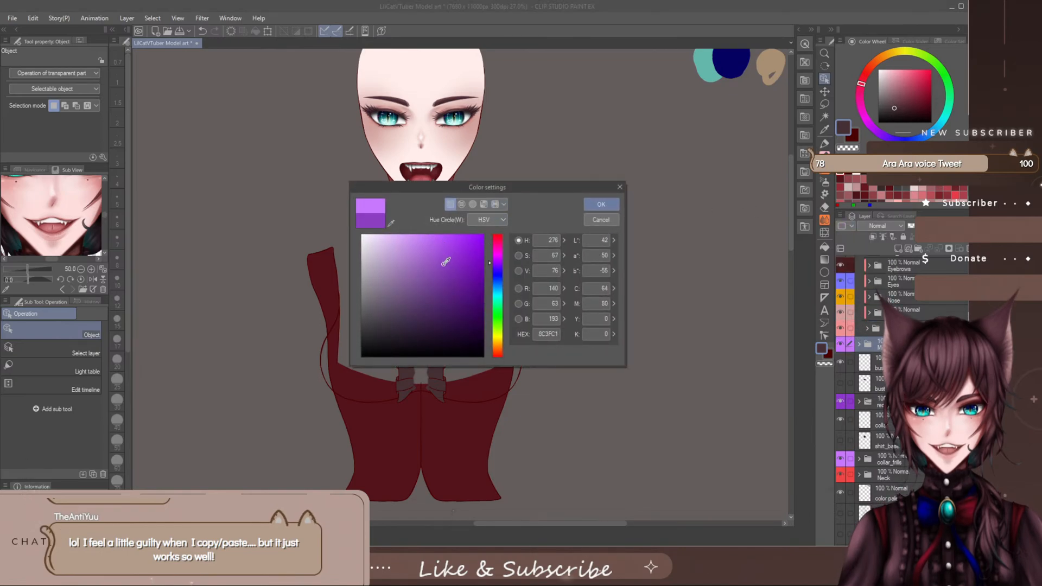
click(602, 205)
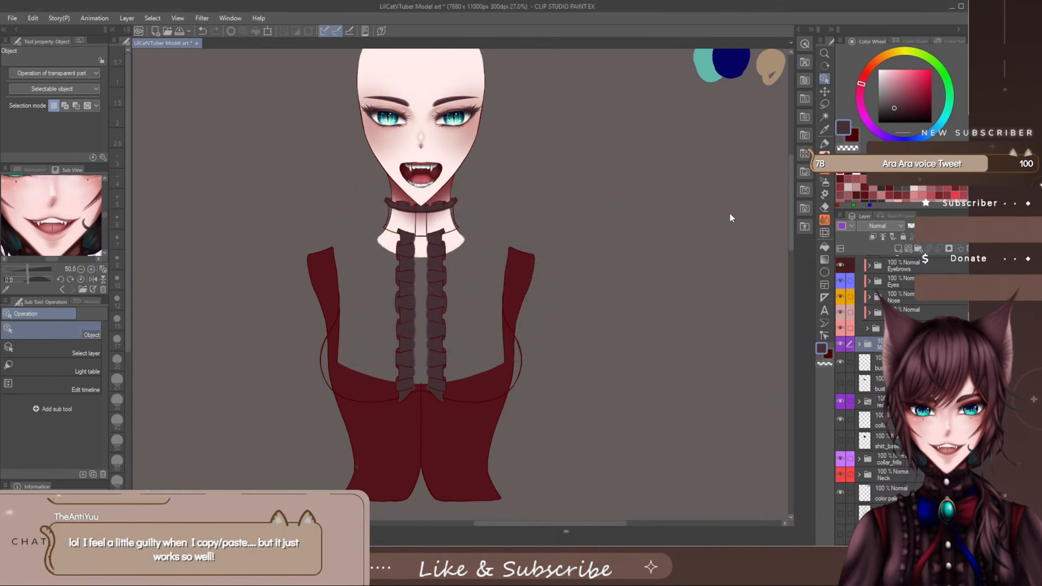
click(848, 230)
click(858, 317)
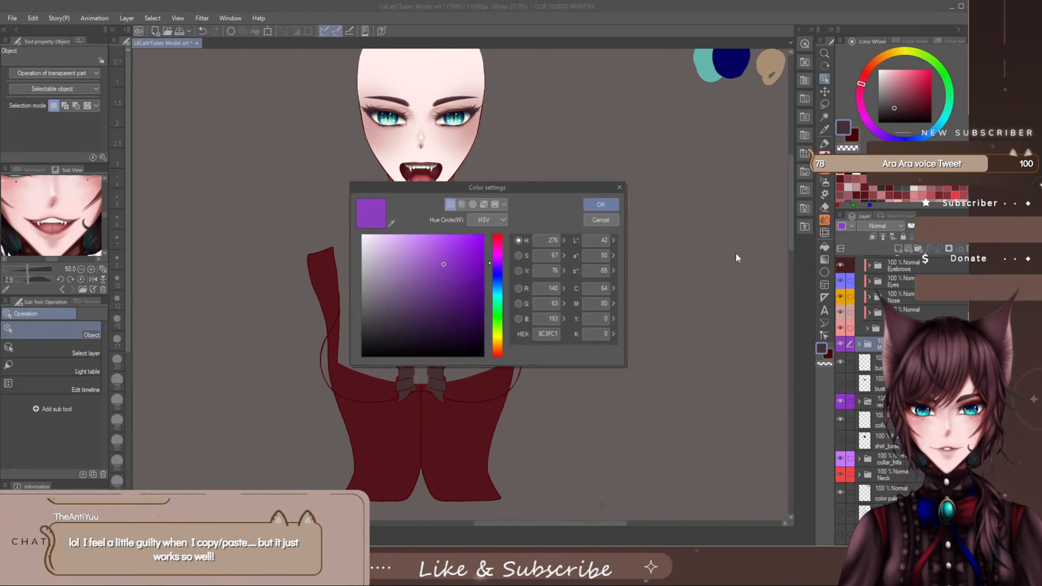
click(459, 256)
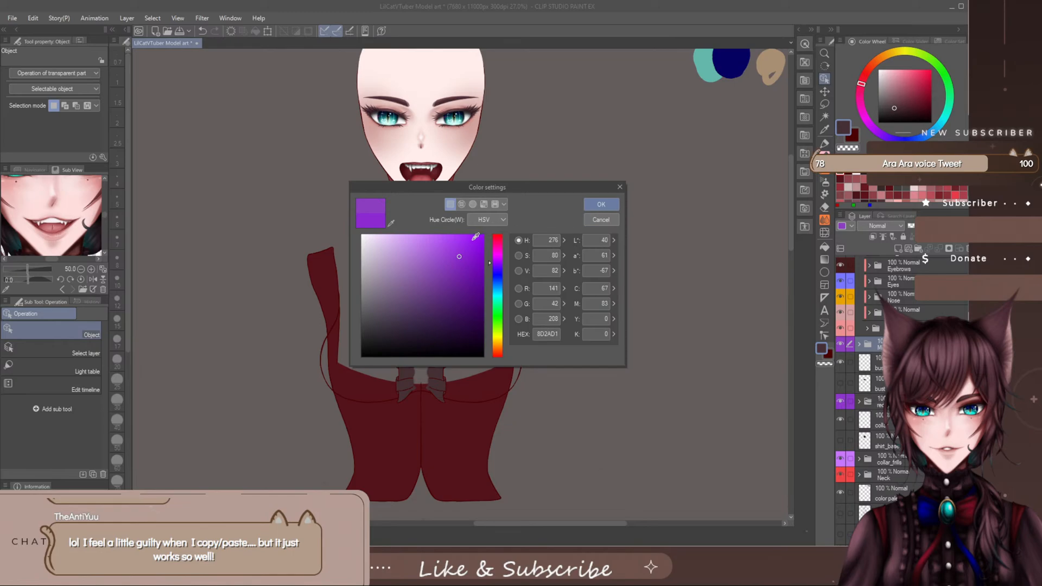
click(601, 205)
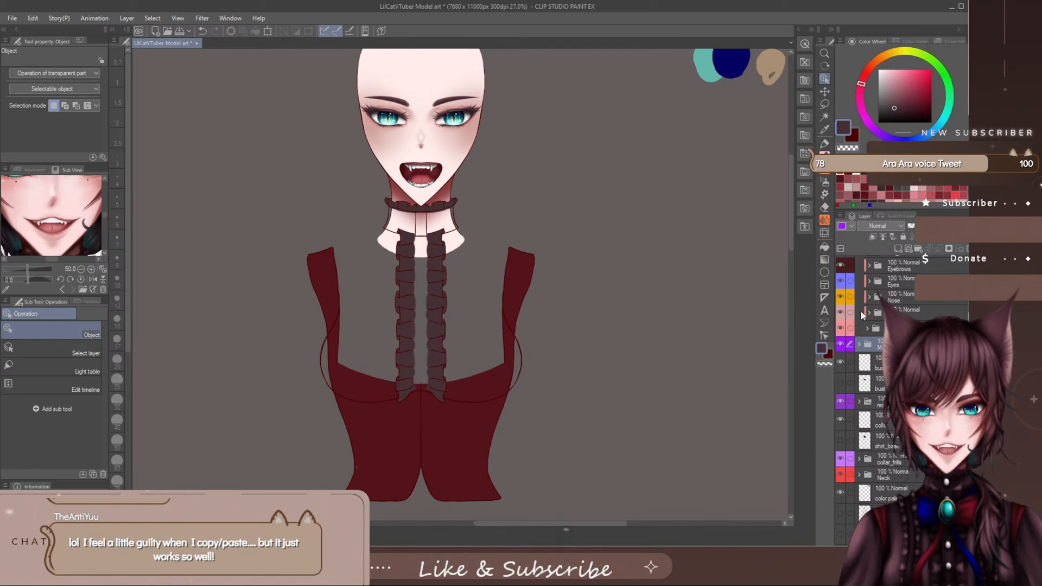
- Create a layer above the middle_Frills folder and name it Buttonline_lines
click(899, 248)
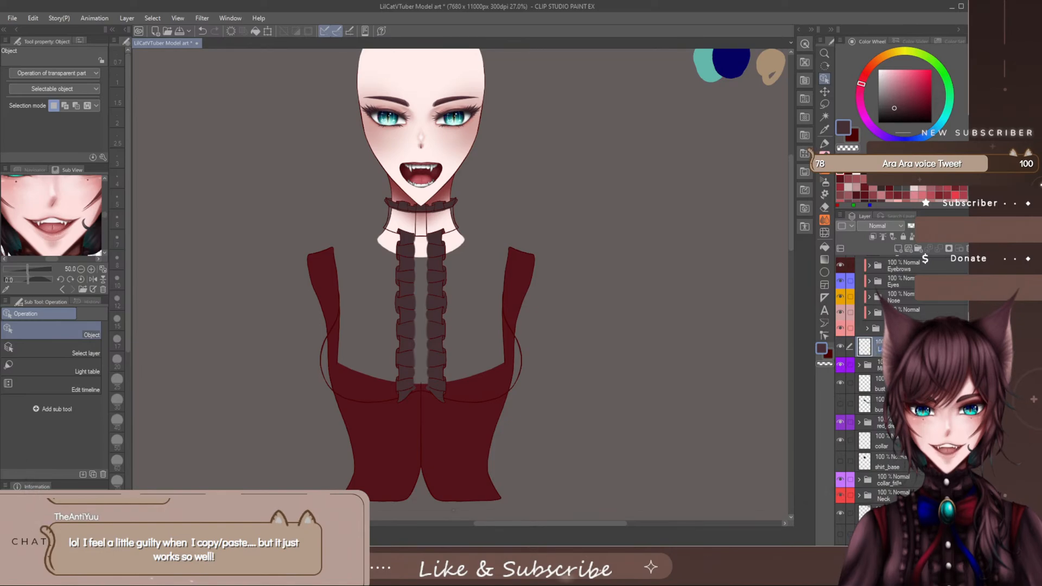
text(mi)
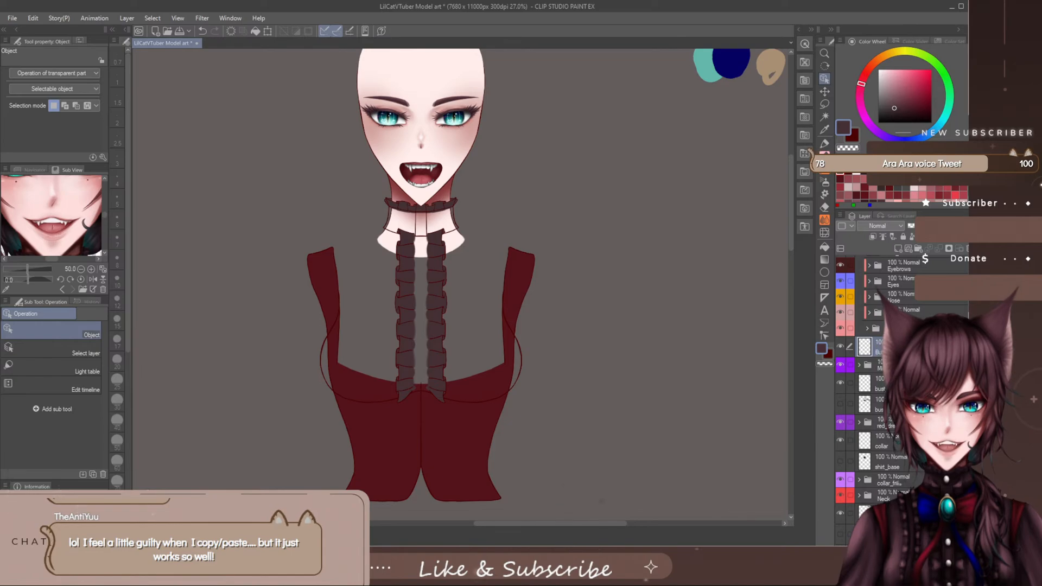
- Ready the SU-Cream Pencil at size 6 in the dark red line colour and show the Design_File reference
click(851, 136)
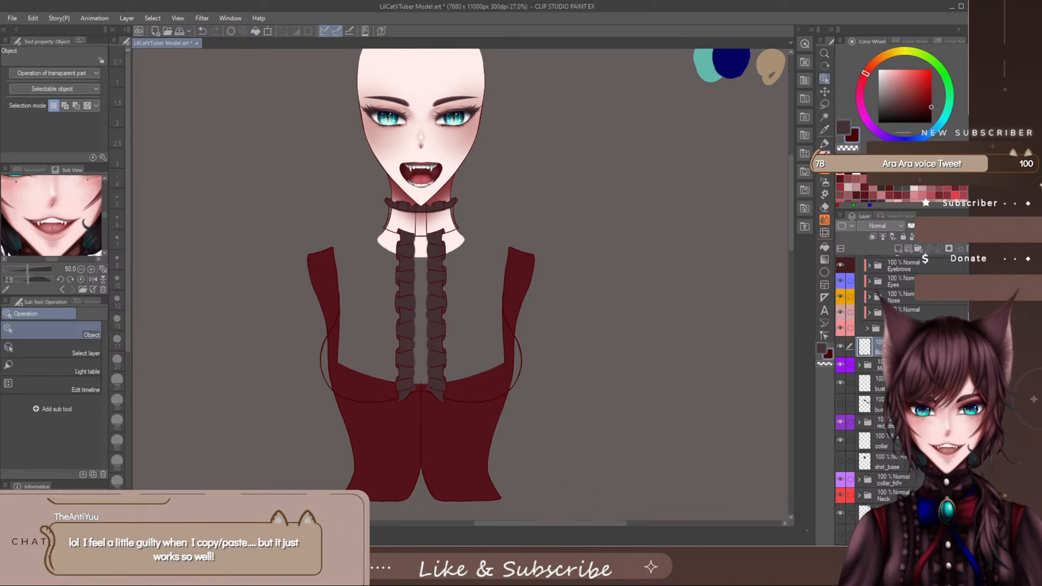
key(p)
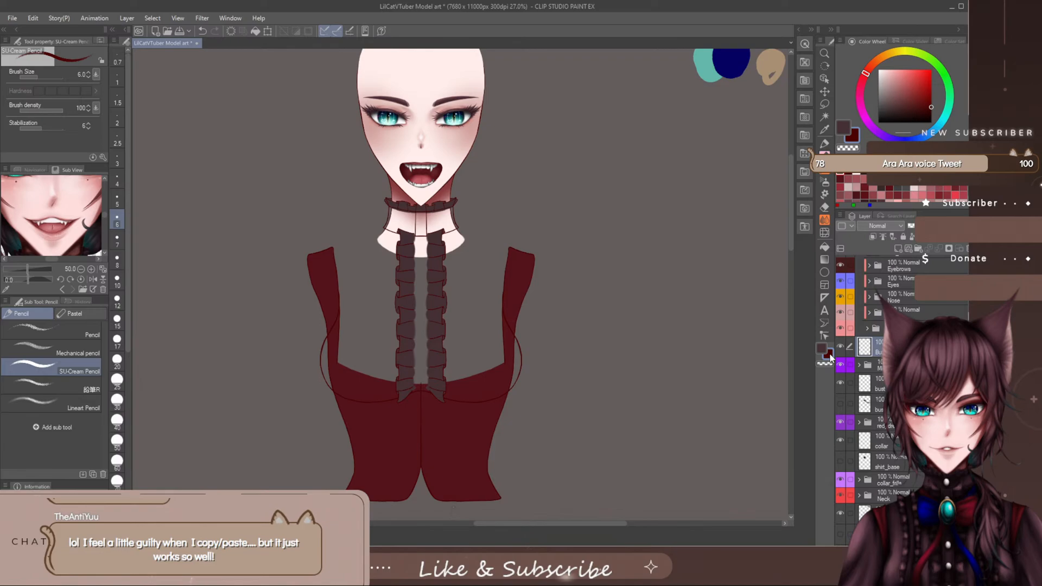
scroll(895, 380, up, 5)
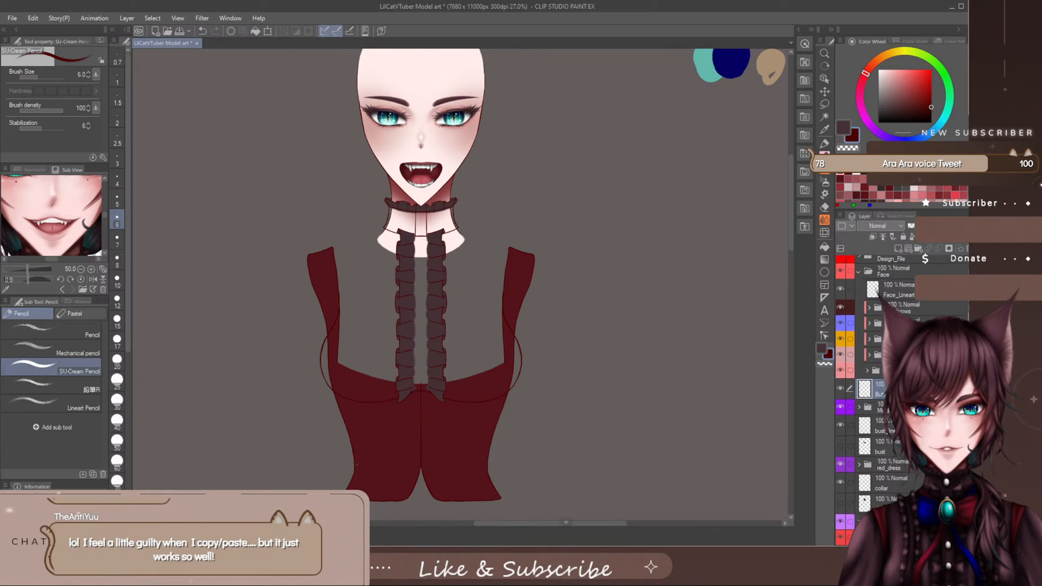
click(841, 263)
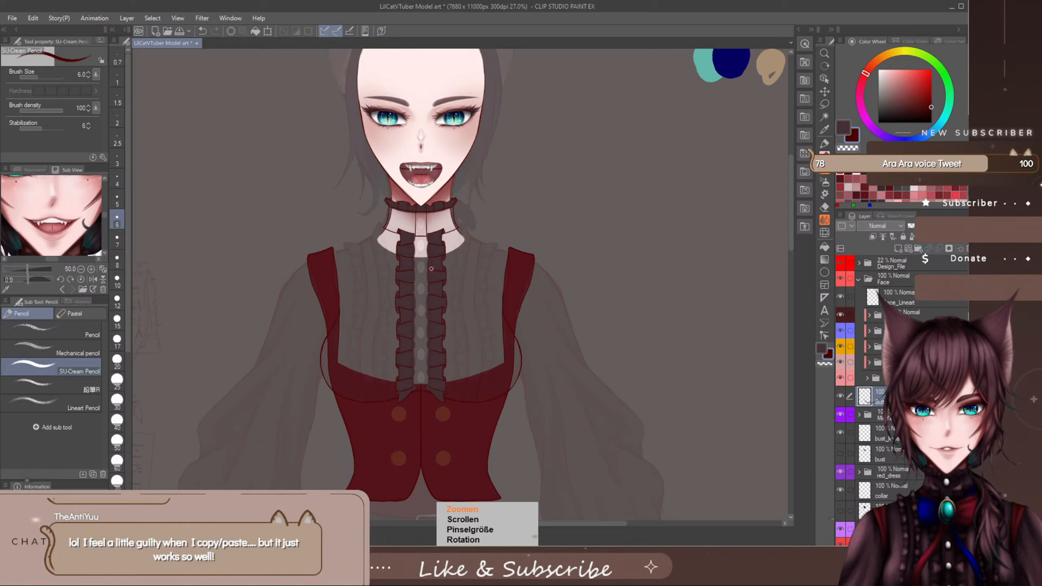
- Try to draw a freehand horizontal line across the placket between the upper edges of the two frill columns
scroll(433, 257, up, 5)
scroll(431, 268, up, 2)
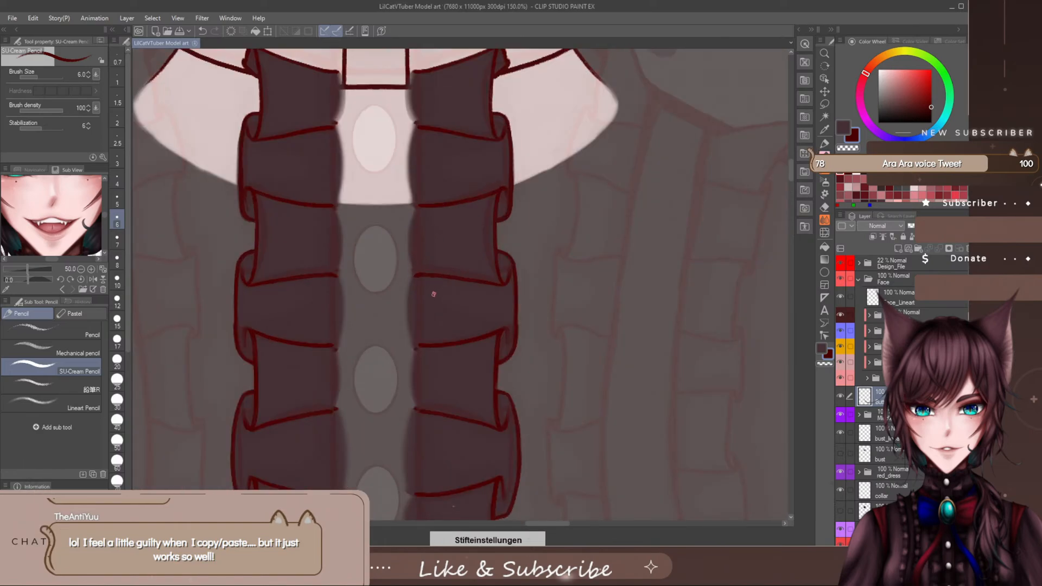
scroll(788, 169, up, 3)
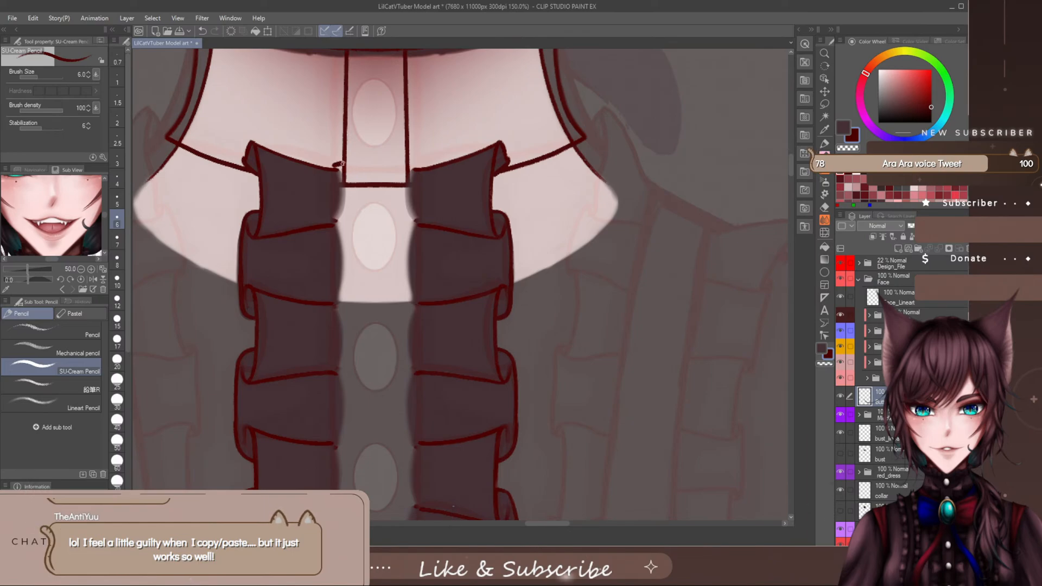
drag(334, 165, 411, 161)
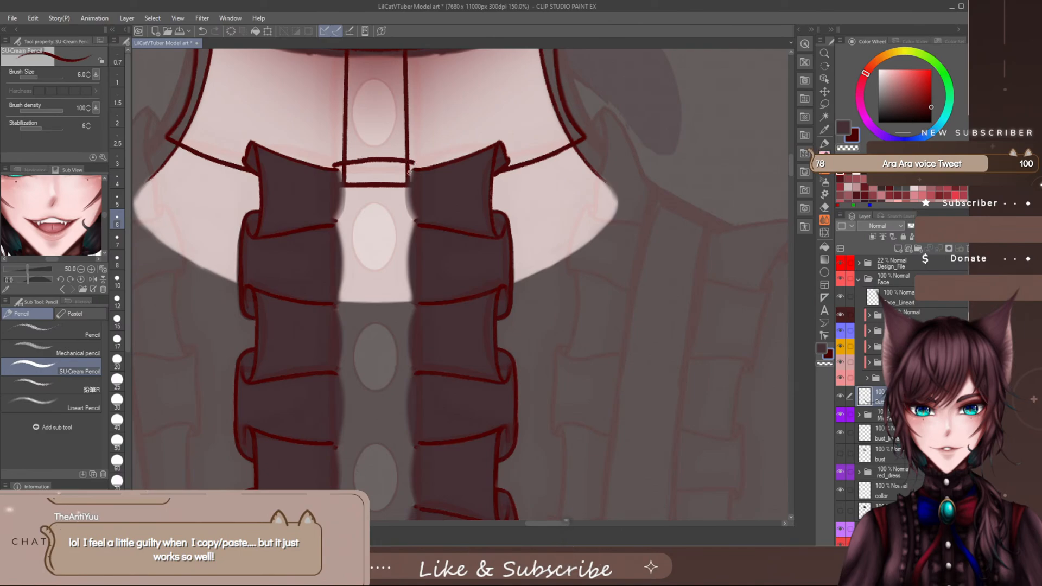
key(ctrl+z)
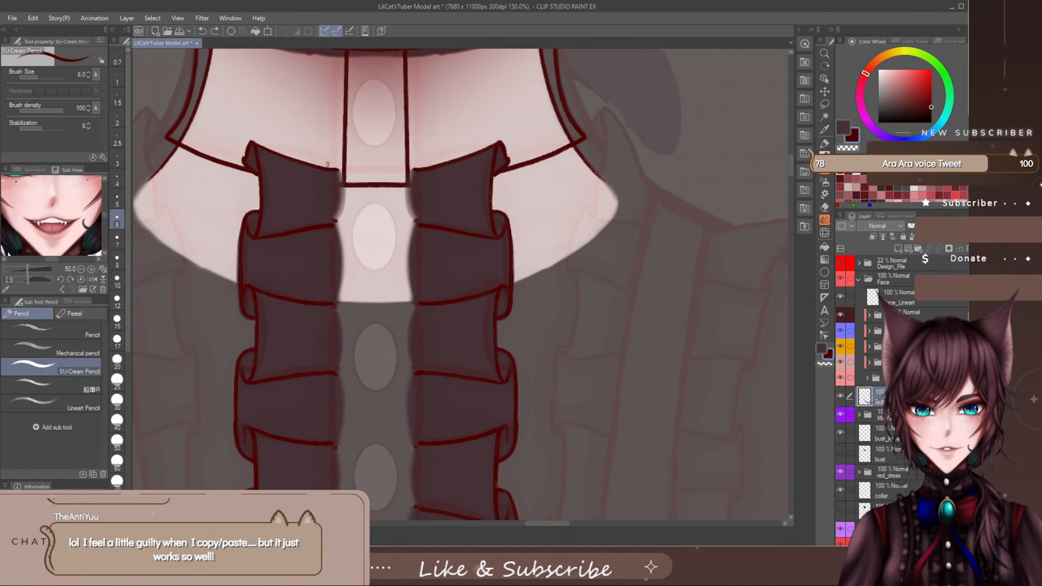
drag(345, 162, 420, 164)
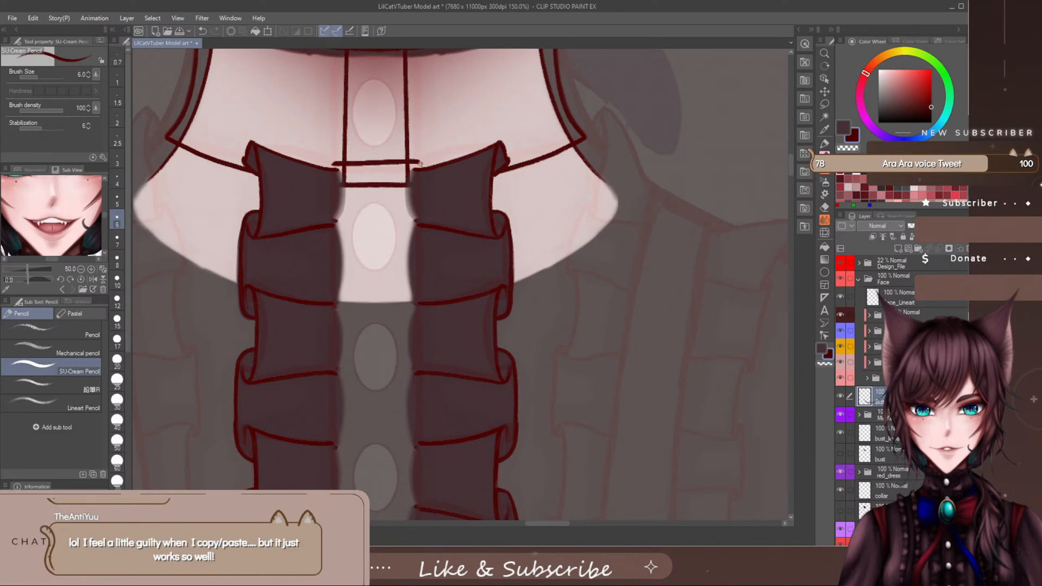
scroll(497, 224, down, 2)
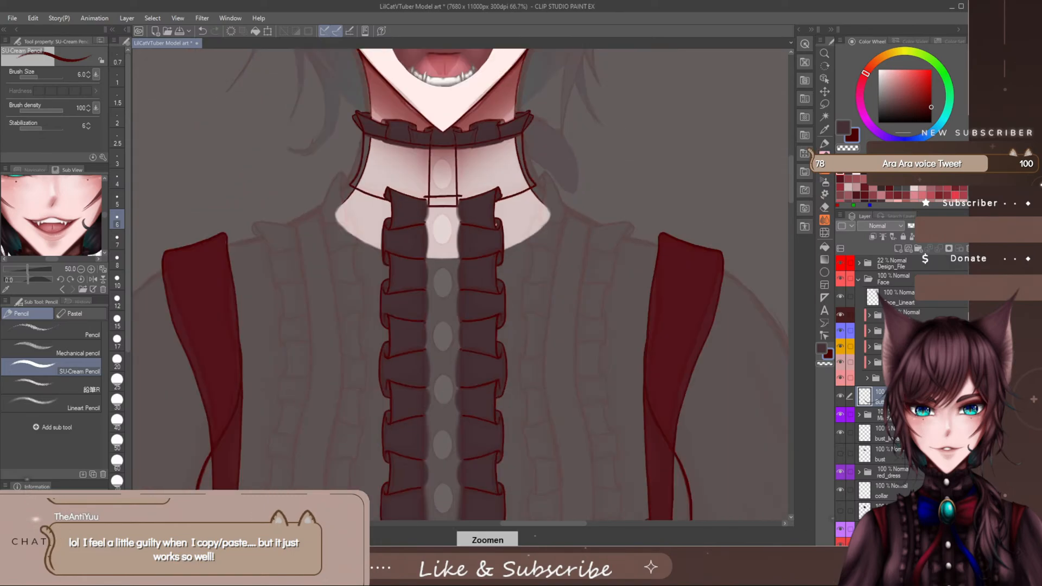
drag(790, 176, 790, 174)
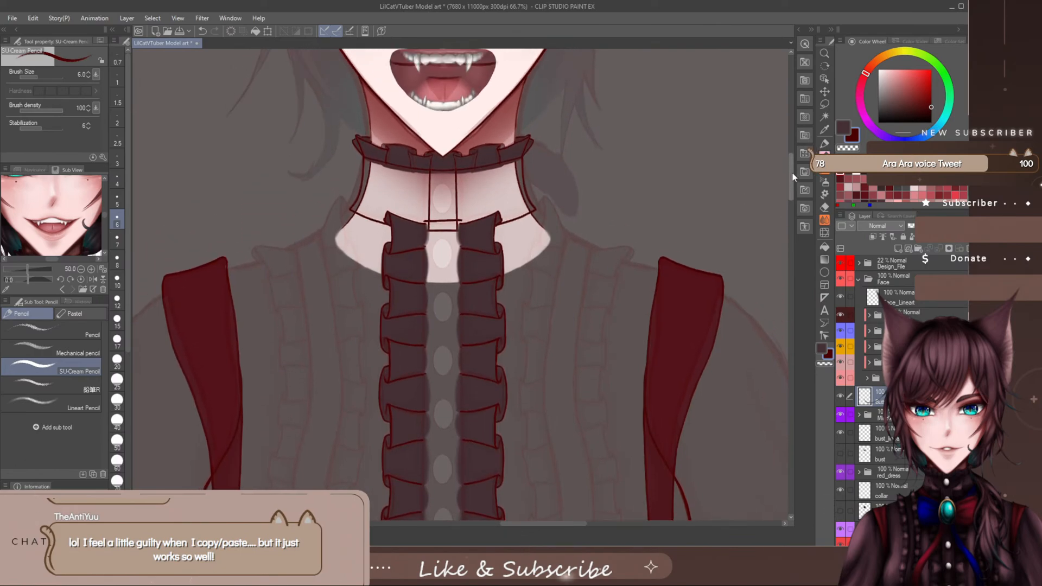
key(ctrl+z)
- Show the symmetry ruler layer Ebene 1 and draw a mirrored horizontal line across the placket, joining the frill columns' upper edges
scroll(873, 380, down, 5)
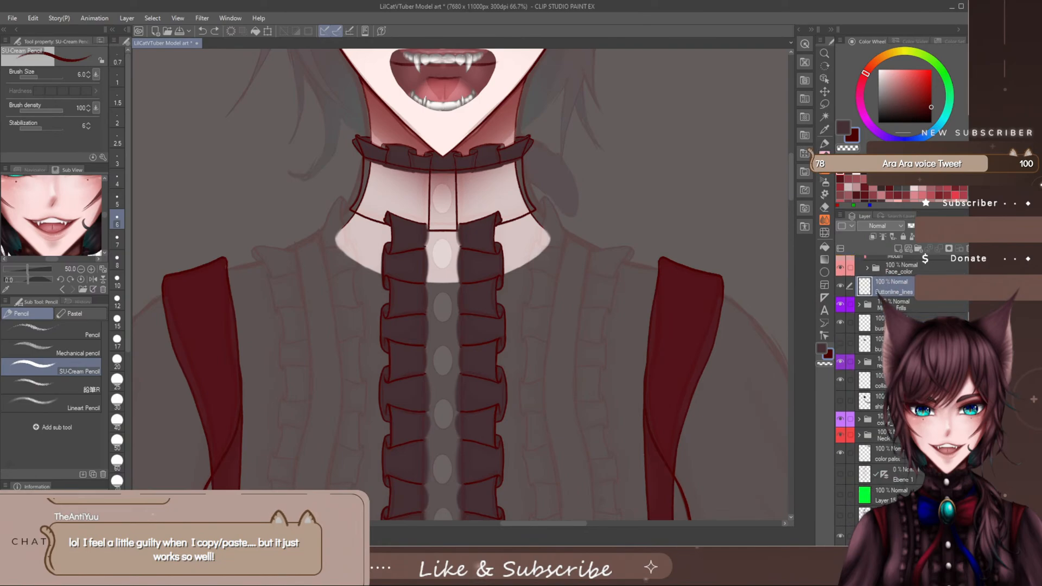
click(840, 473)
scroll(845, 474, up, 1)
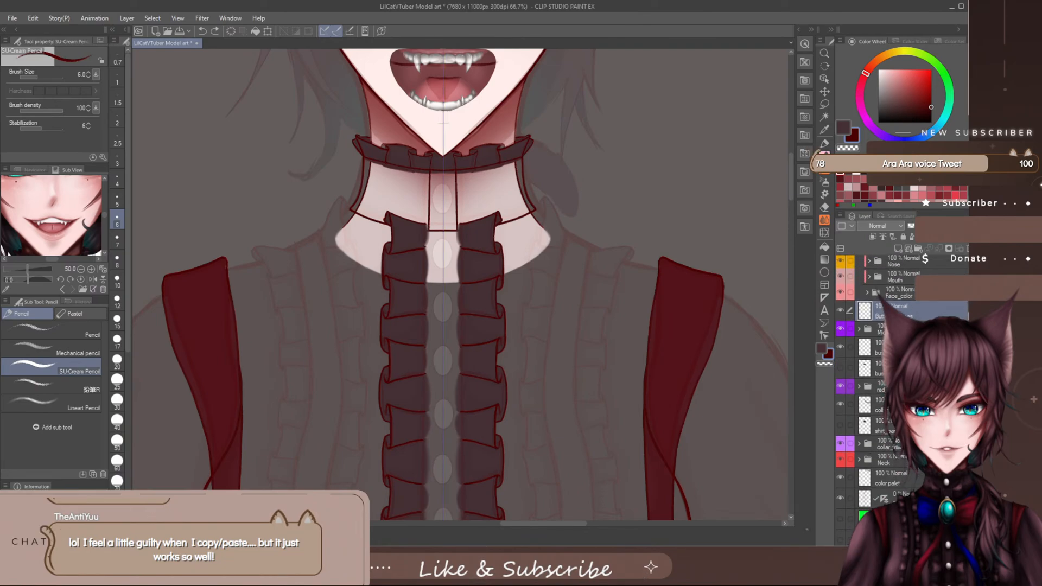
scroll(467, 215, up, 5)
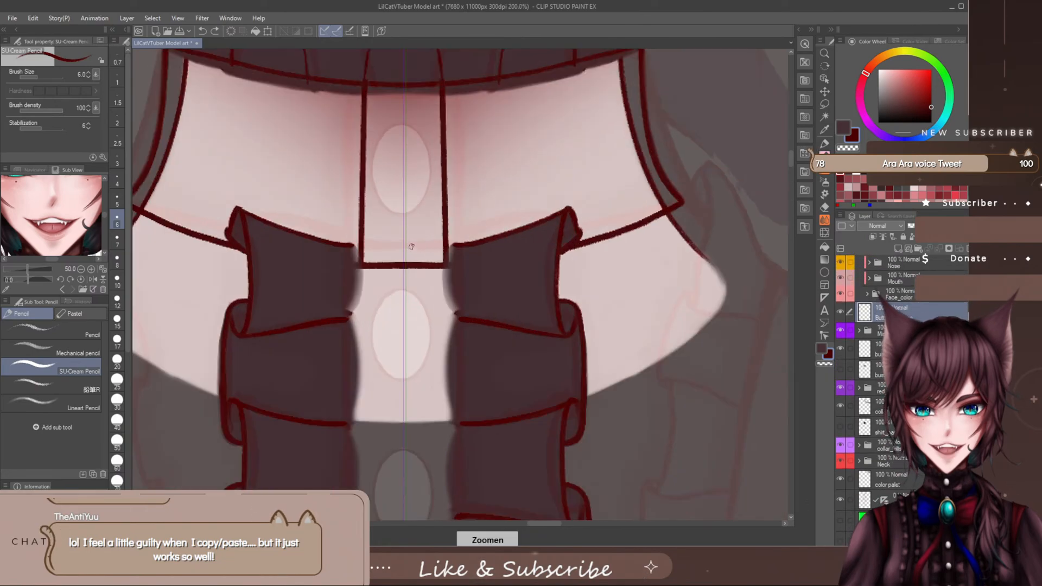
mouse_move(406, 244)
mouse_down()
mouse_move(382, 244)
mouse_move(455, 244)
mouse_up()
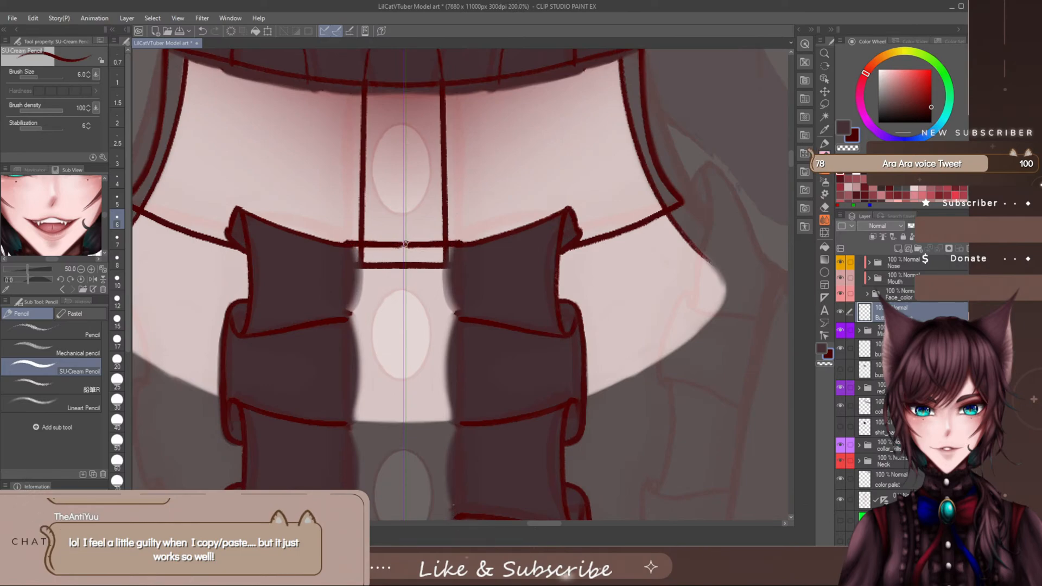
scroll(794, 158, down, 2)
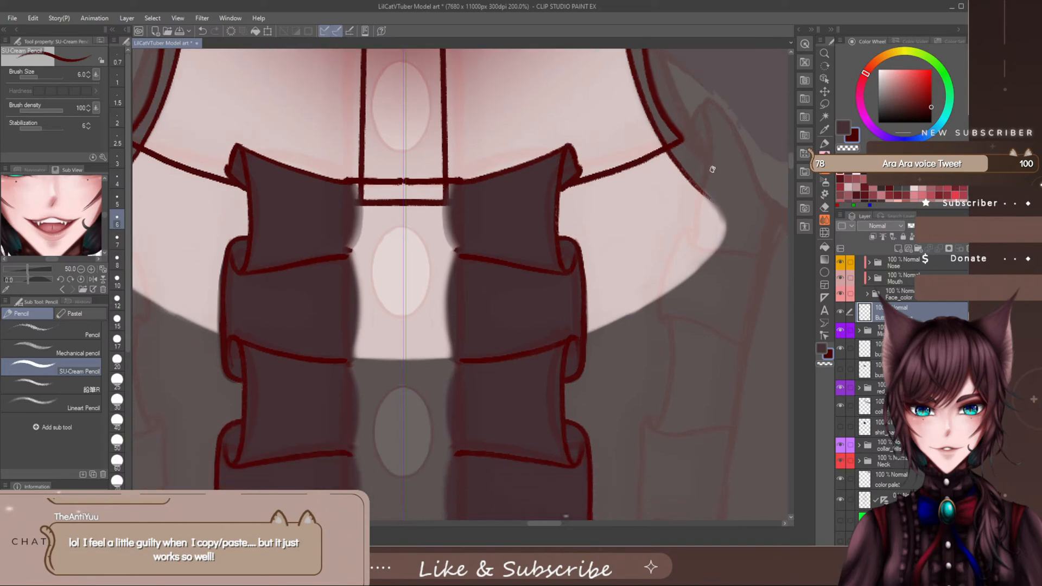
scroll(493, 214, down, 4)
scroll(493, 217, up, 2)
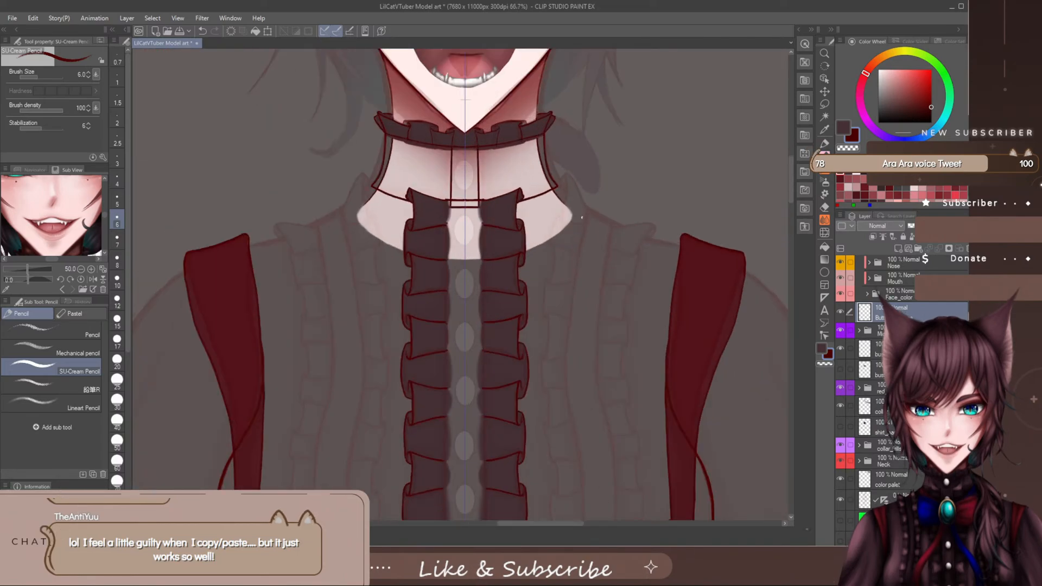
- Draw mirrored vertical lines down the full placket along the inner edges of the two frill columns
scroll(790, 197, down, 2)
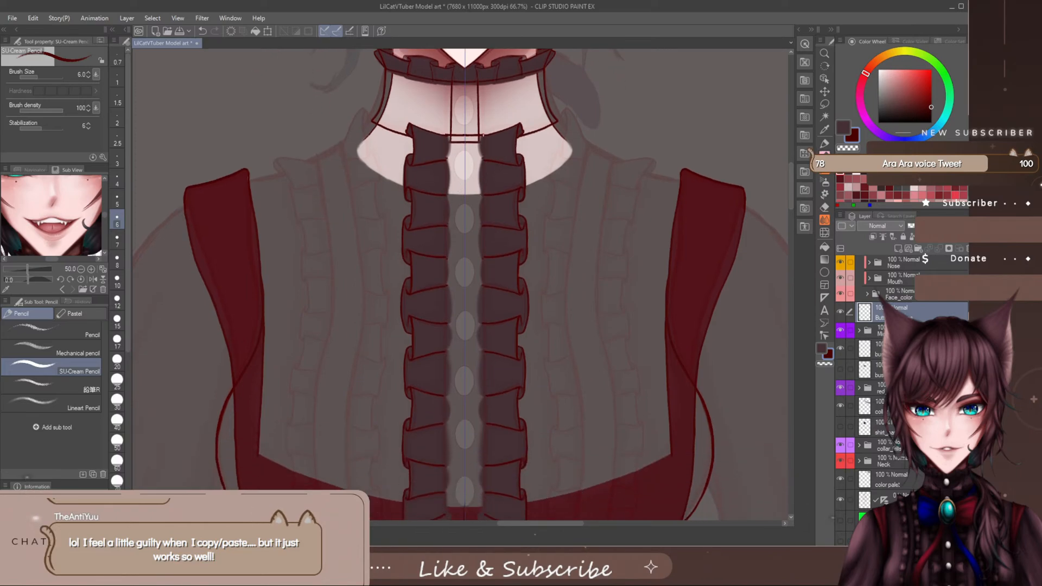
drag(482, 135, 488, 507)
drag(790, 191, 790, 197)
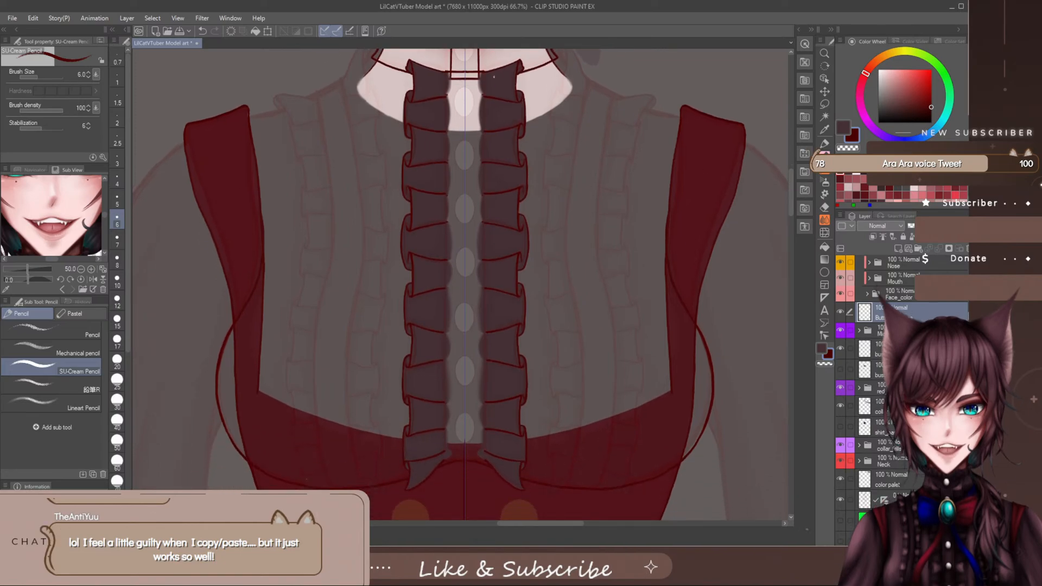
drag(482, 72, 486, 465)
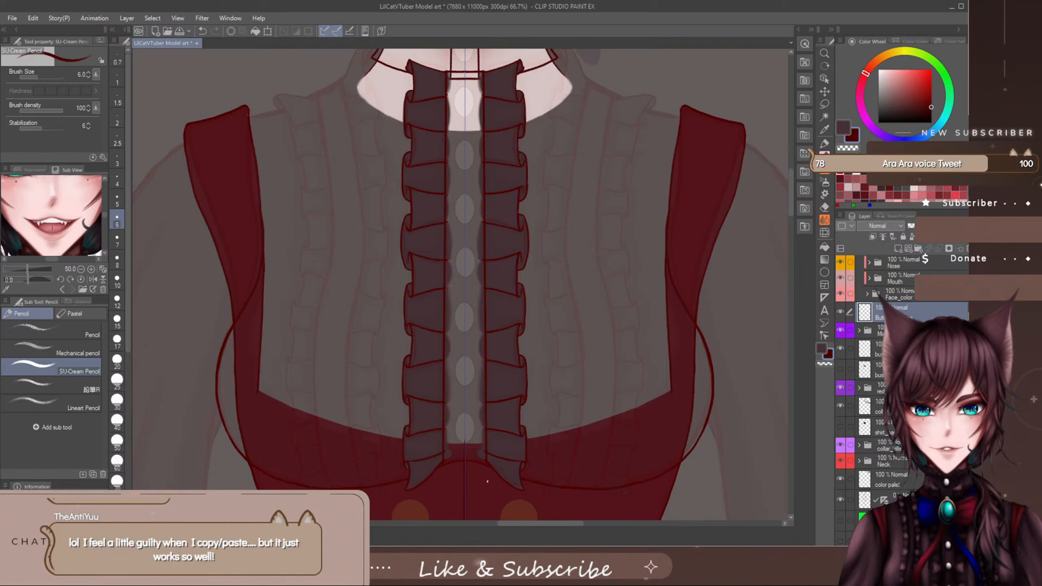
scroll(470, 414, up, 2)
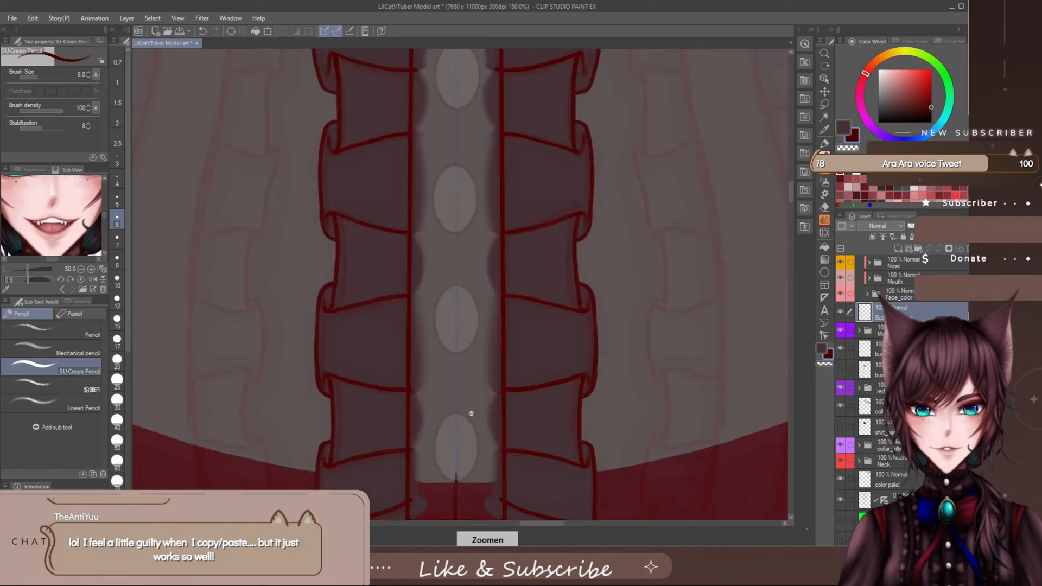
scroll(471, 416, down, 2)
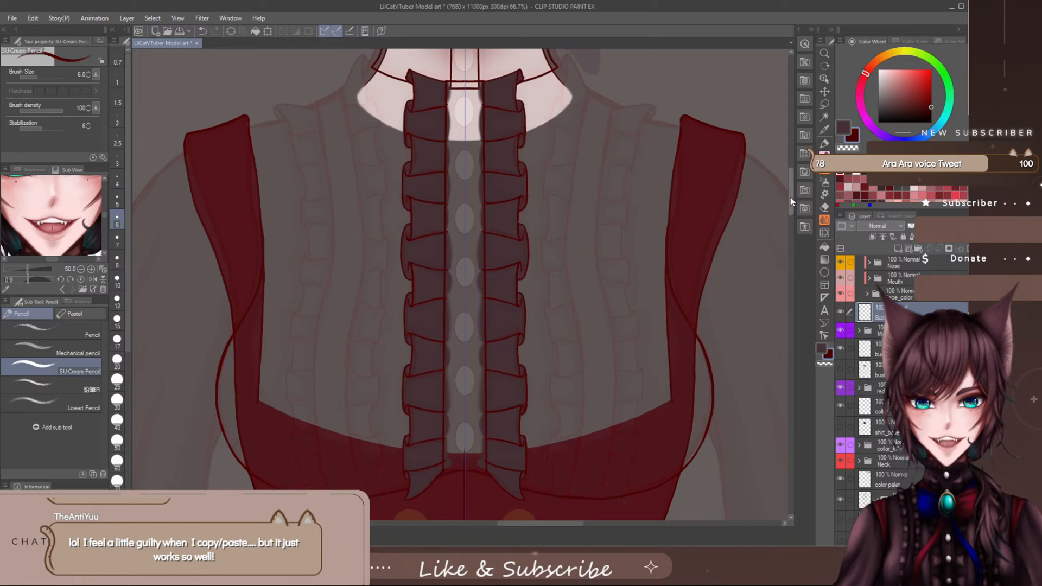
drag(790, 197, 787, 218)
scroll(472, 296, up, 3)
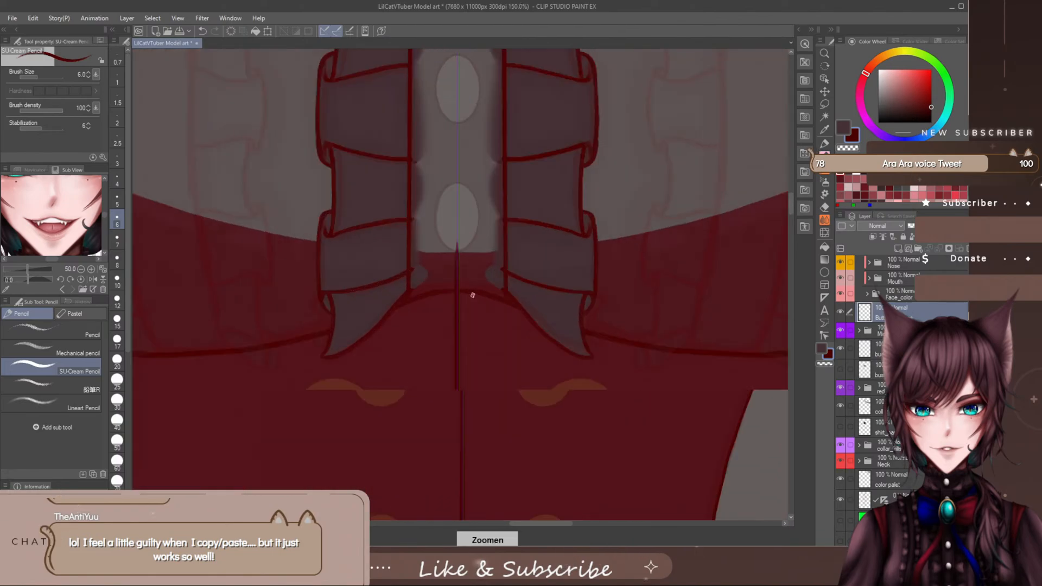
scroll(520, 311, up, 2)
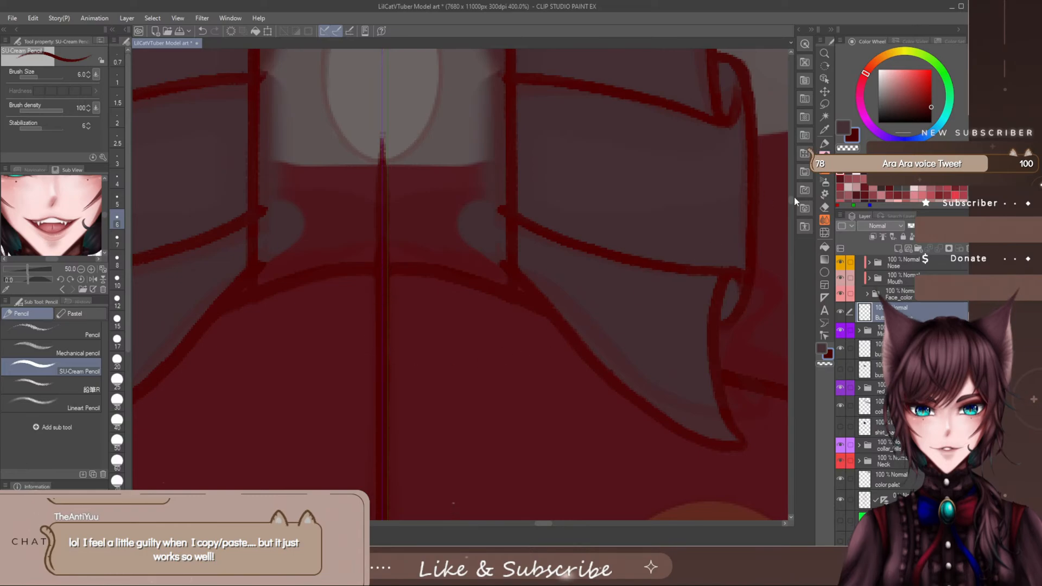
scroll(715, 249, down, 2)
scroll(667, 244, down, 4)
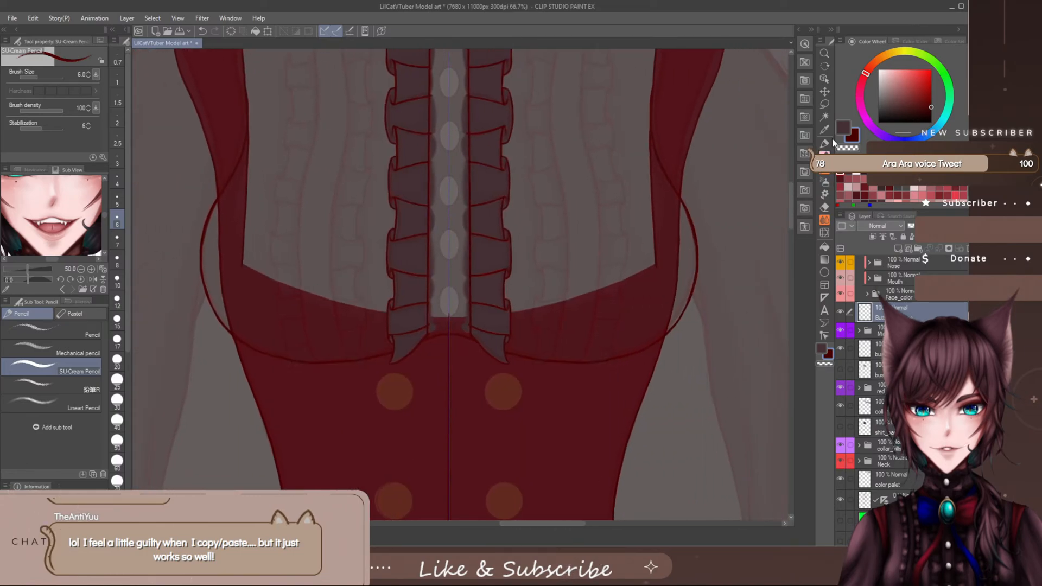
- Pick the dark brown shirt colour and create a layer named Buttonline_color directly above the Middle_Frills folder
click(842, 129)
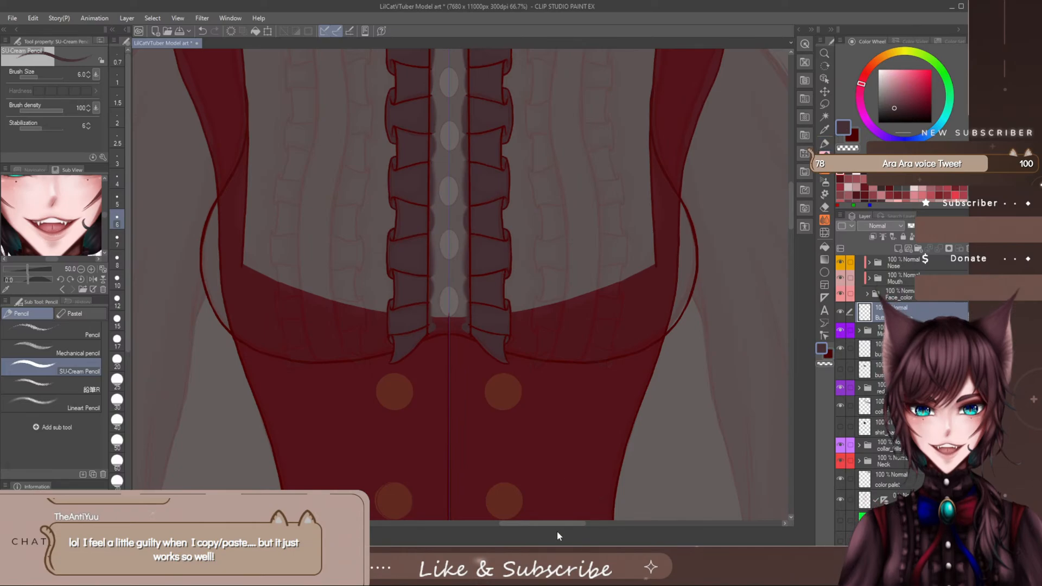
drag(558, 524, 565, 523)
mouse_move(791, 201)
mouse_down()
mouse_move(791, 184)
mouse_move(792, 200)
mouse_up()
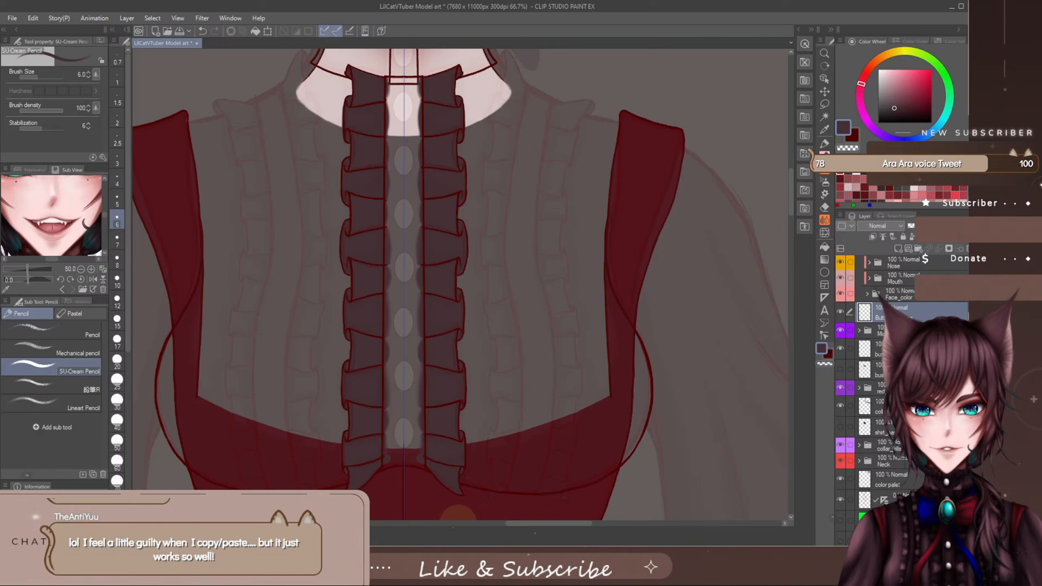
click(899, 331)
click(898, 249)
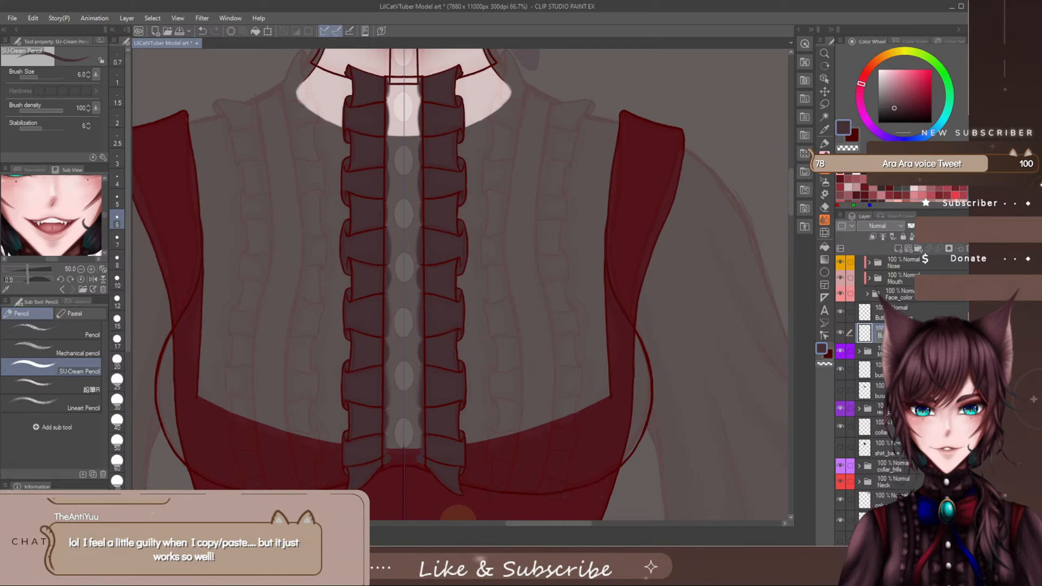
text(u)
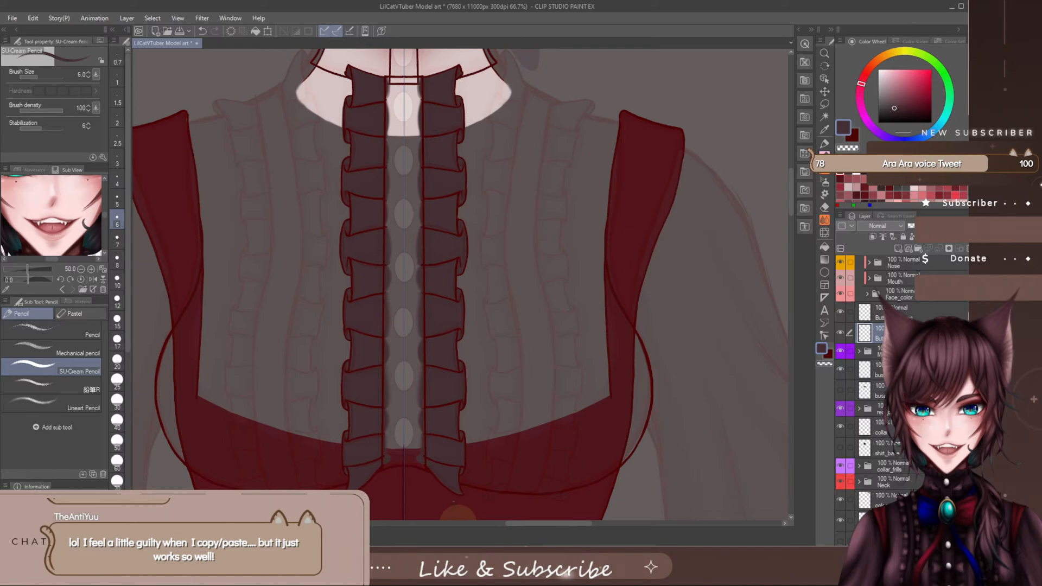
- Fill the placket strip between the frill columns with dark brown, using mirrored Milli pen strokes at size 25
key(p)
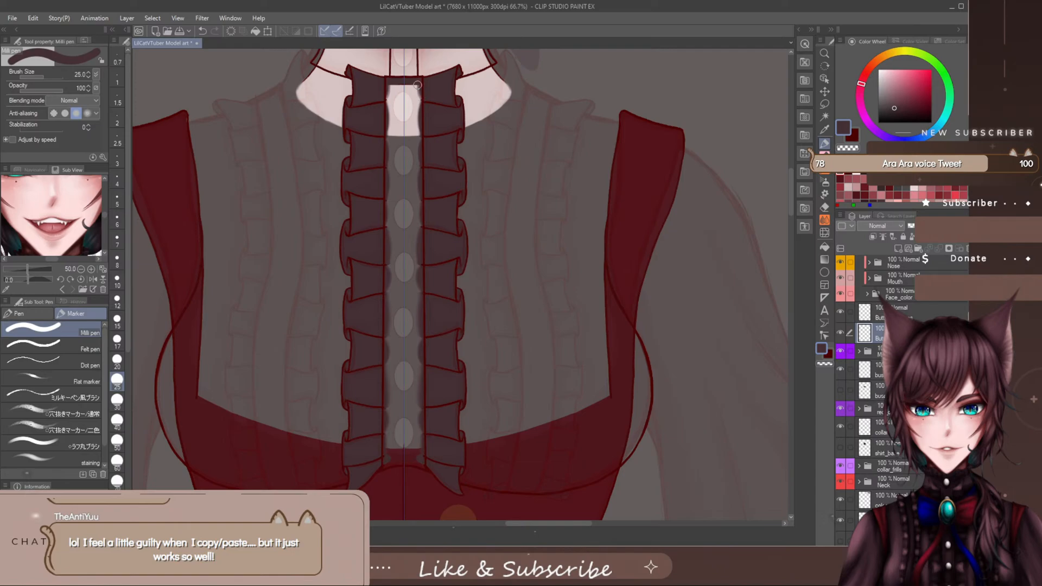
drag(420, 116, 417, 273)
mouse_move(419, 81)
mouse_down()
mouse_move(419, 478)
mouse_move(420, 465)
mouse_up()
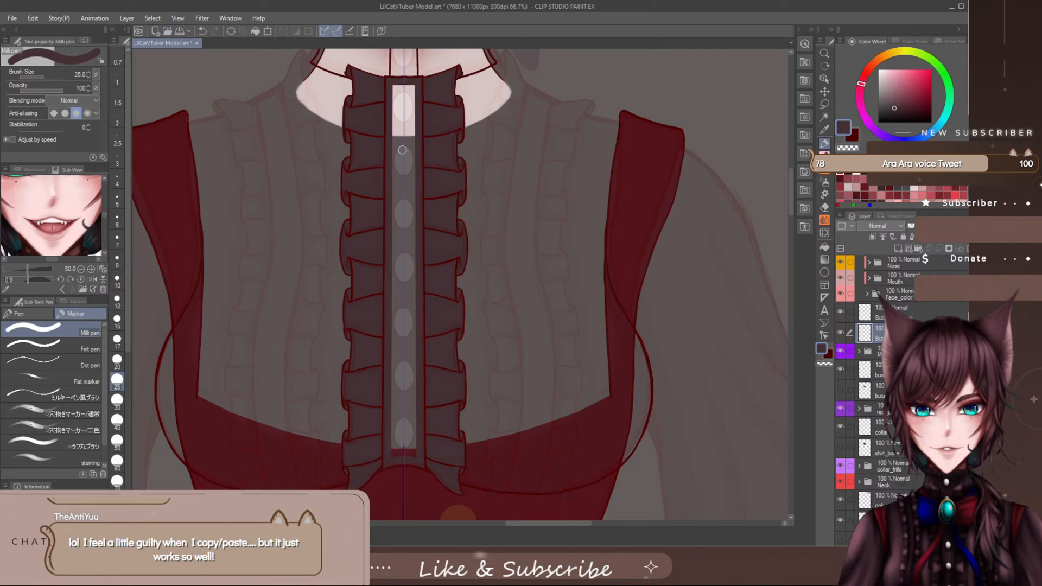
mouse_move(398, 88)
mouse_down()
mouse_move(398, 285)
mouse_move(404, 219)
mouse_move(390, 333)
mouse_move(393, 345)
mouse_move(405, 293)
mouse_move(391, 400)
mouse_move(401, 413)
mouse_move(390, 458)
mouse_move(401, 455)
mouse_move(406, 421)
mouse_move(403, 455)
mouse_up()
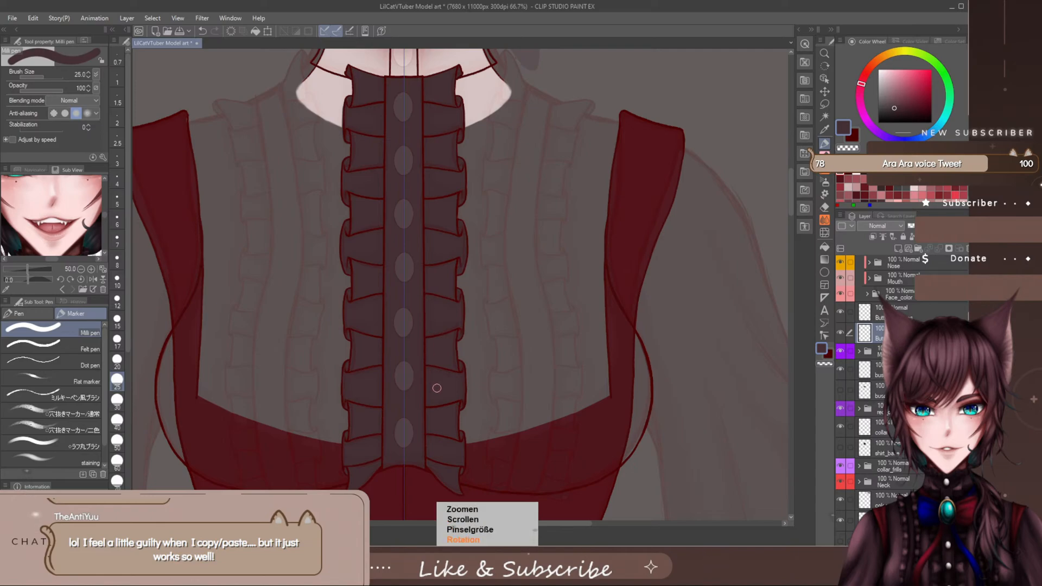
- Show the bust and shirt_base colour layers beneath the placket and frills
scroll(436, 389, down, 5)
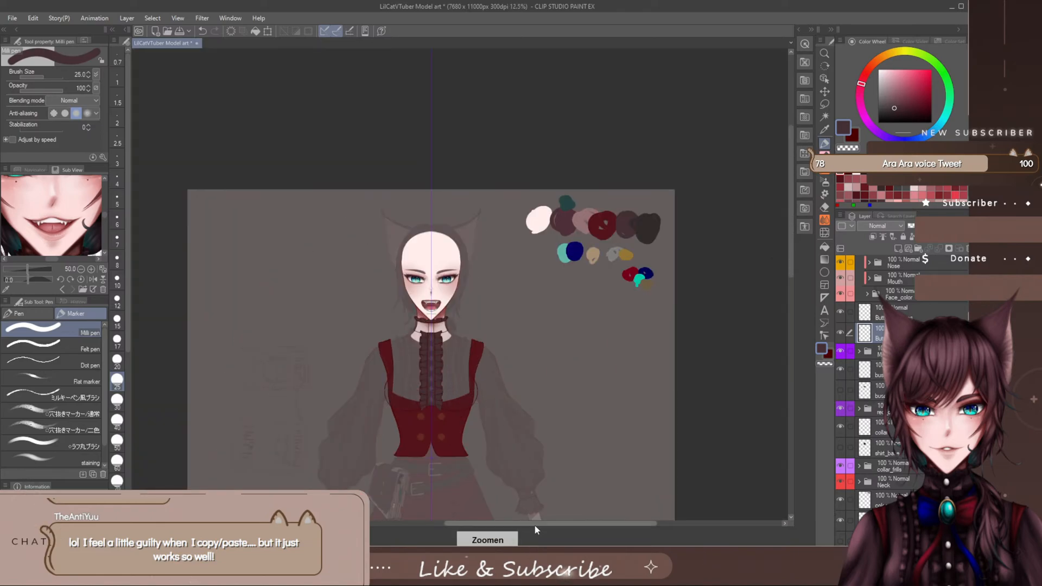
scroll(503, 319, up, 3)
scroll(502, 320, down, 3)
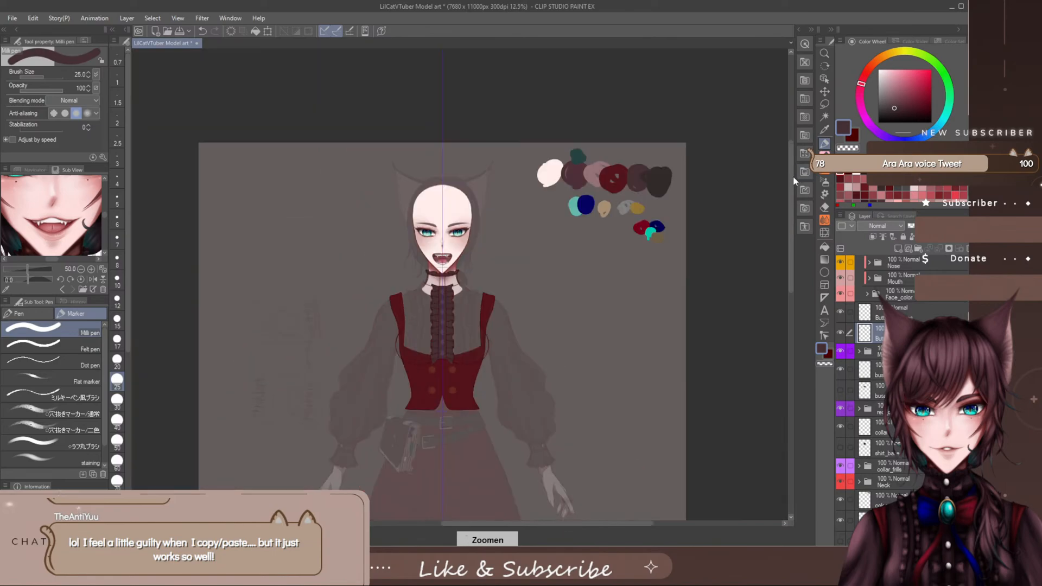
scroll(451, 299, up, 3)
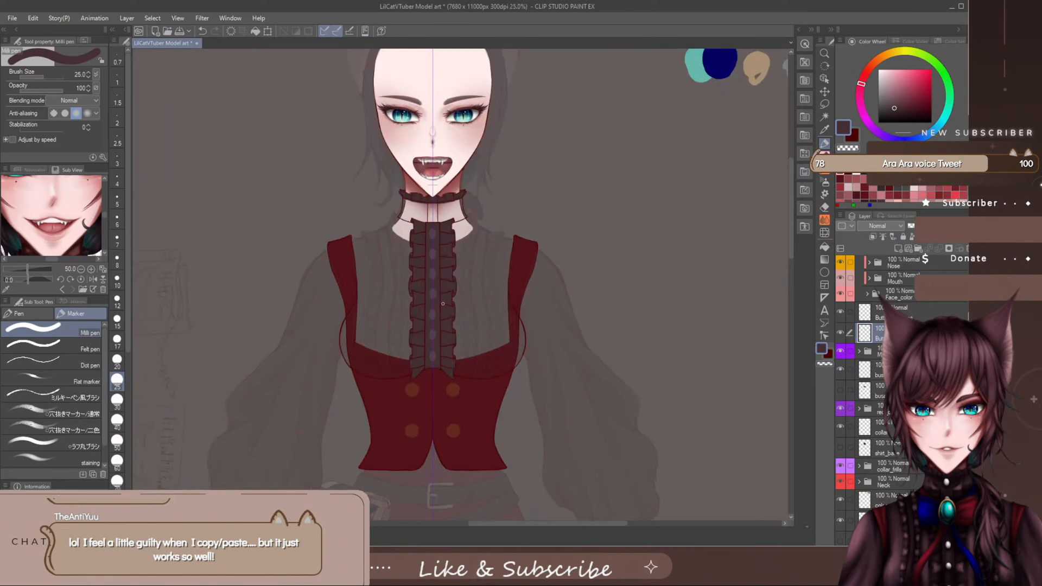
scroll(442, 307, up, 1)
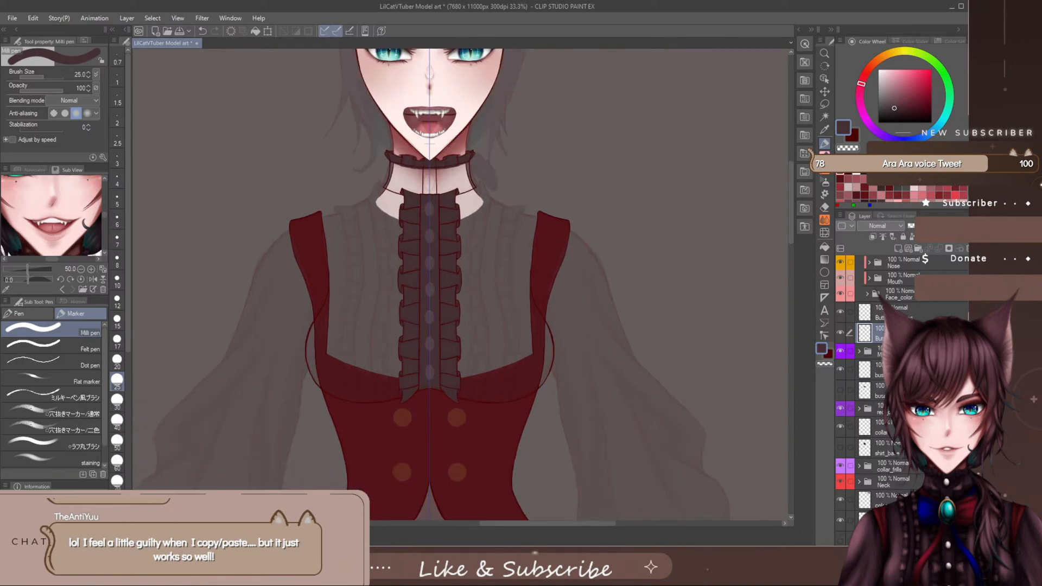
scroll(868, 358, down, 1)
click(840, 371)
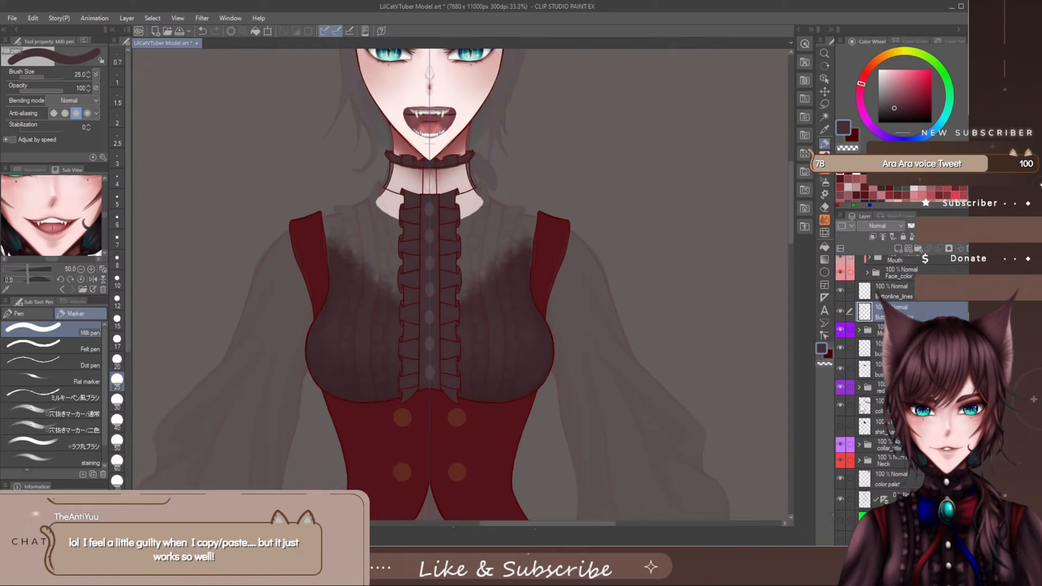
click(841, 429)
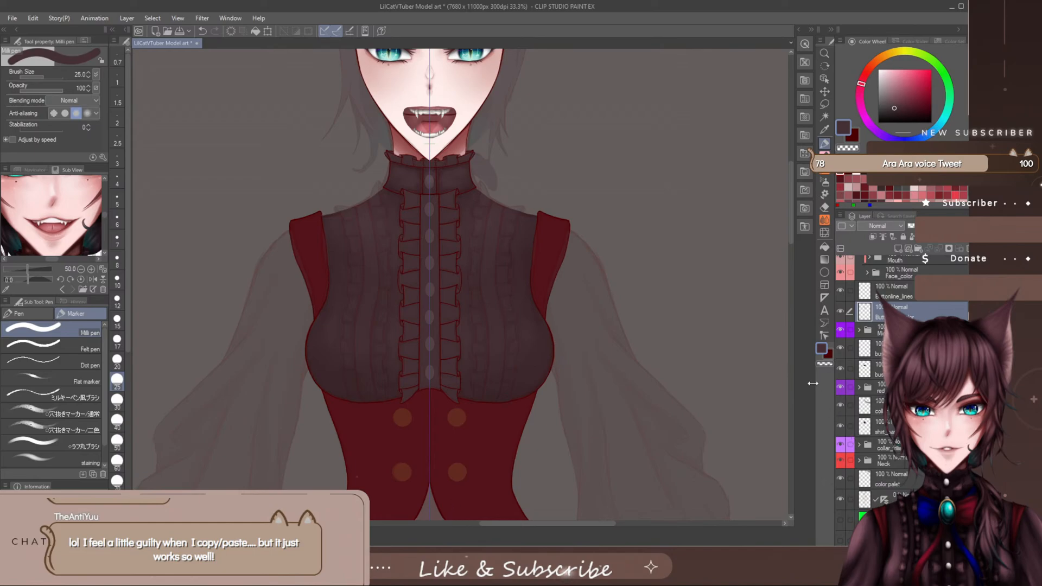
drag(791, 230, 791, 227)
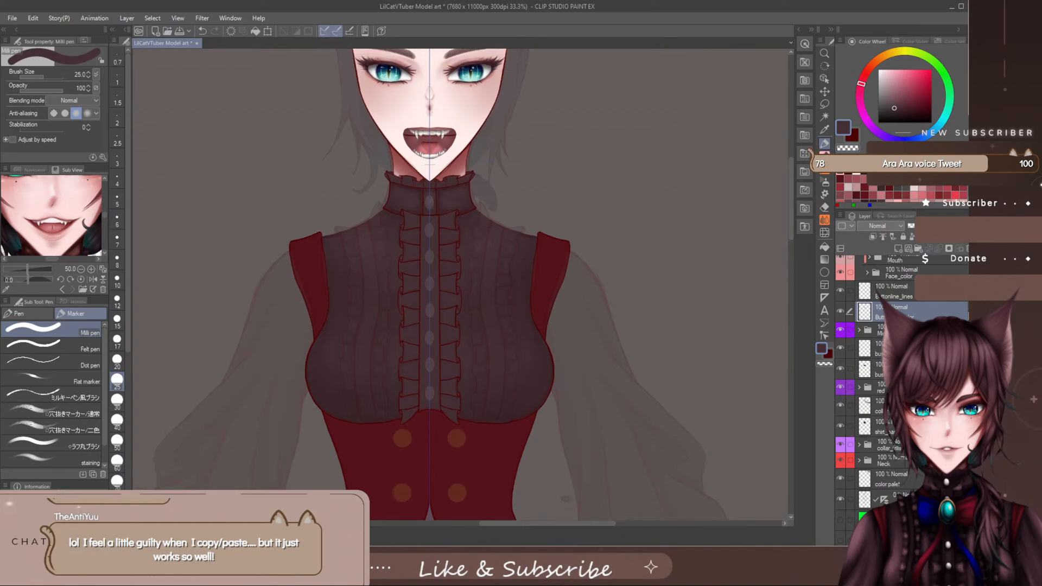
- Hide the Design_File reference folder
scroll(879, 293, up, 3)
scroll(879, 294, up, 2)
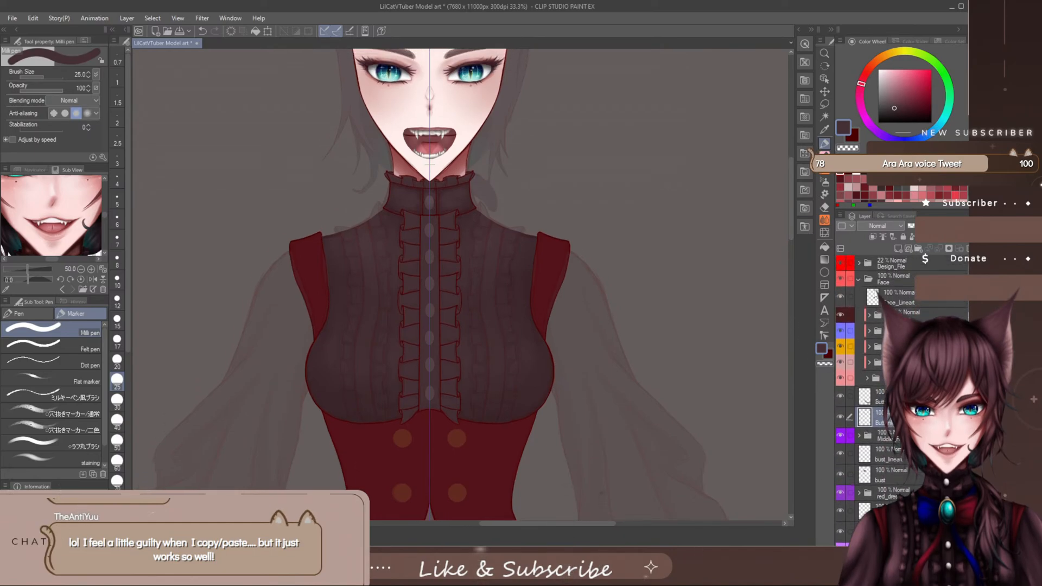
click(841, 262)
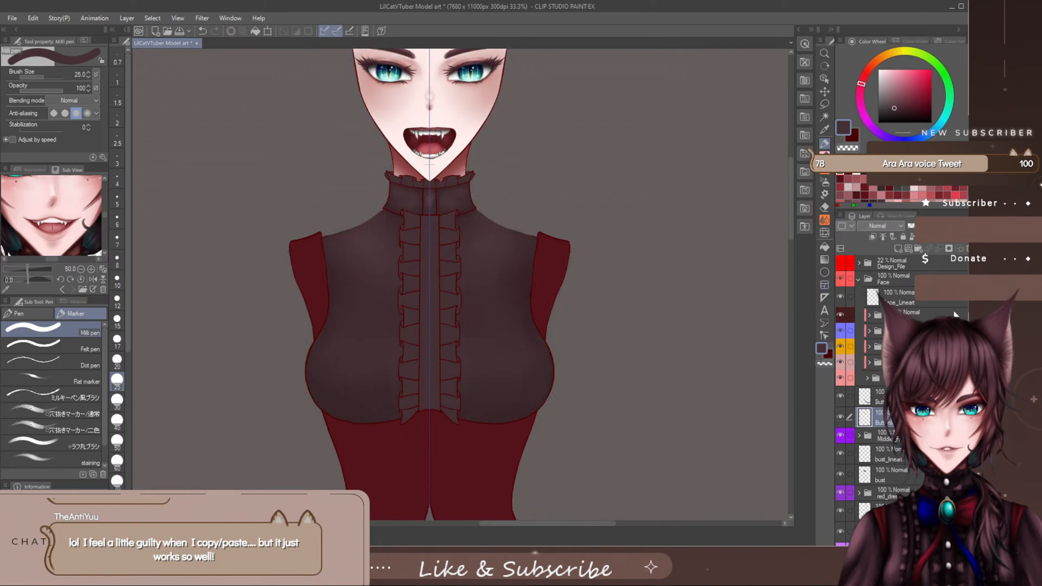
- Examine the filled placket, the frill columns and the shirt from collar to bust without the reference overlay
scroll(874, 348, down, 1)
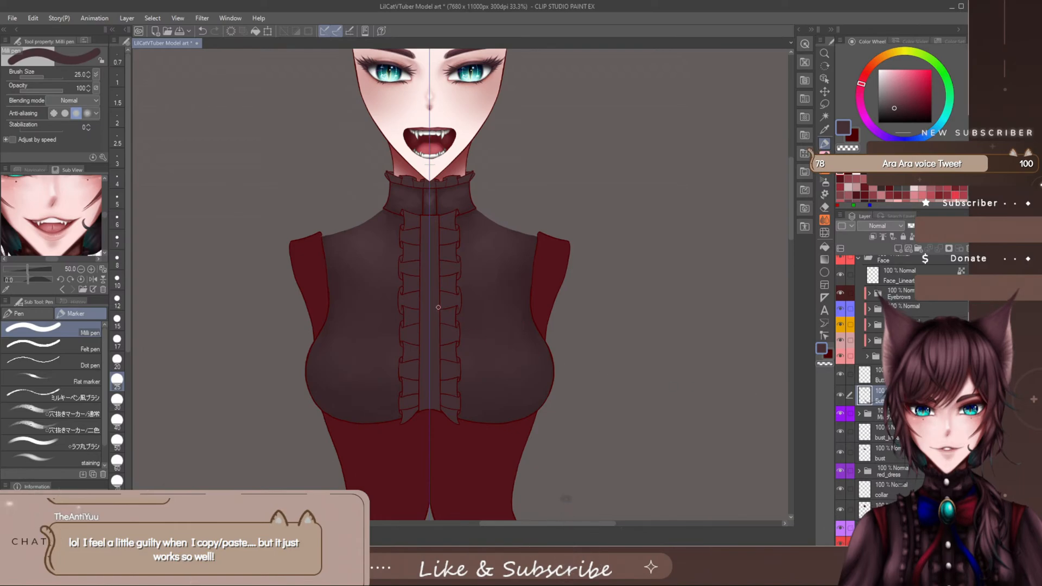
scroll(451, 267, up, 2)
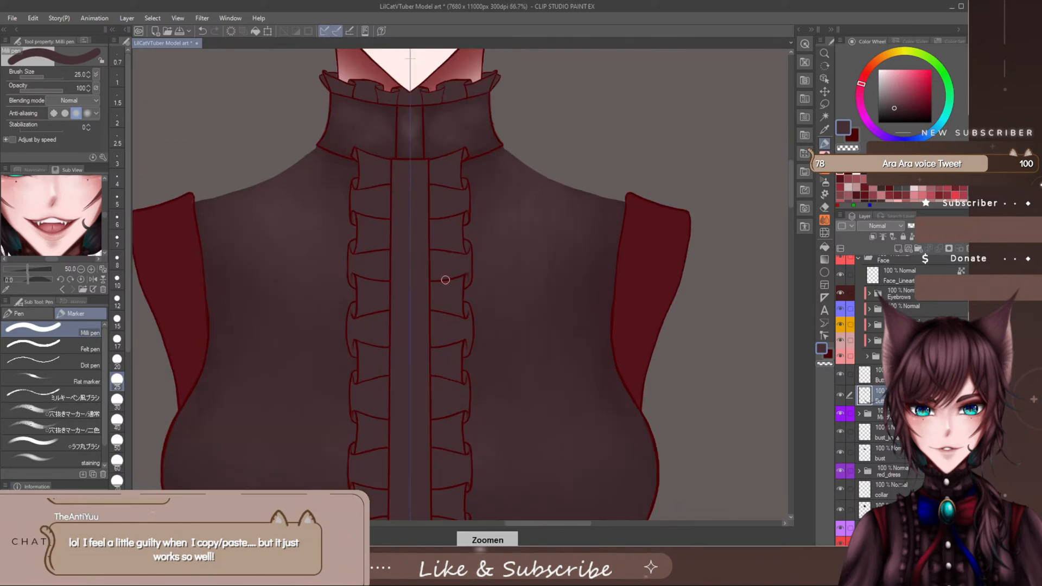
scroll(788, 190, down, 3)
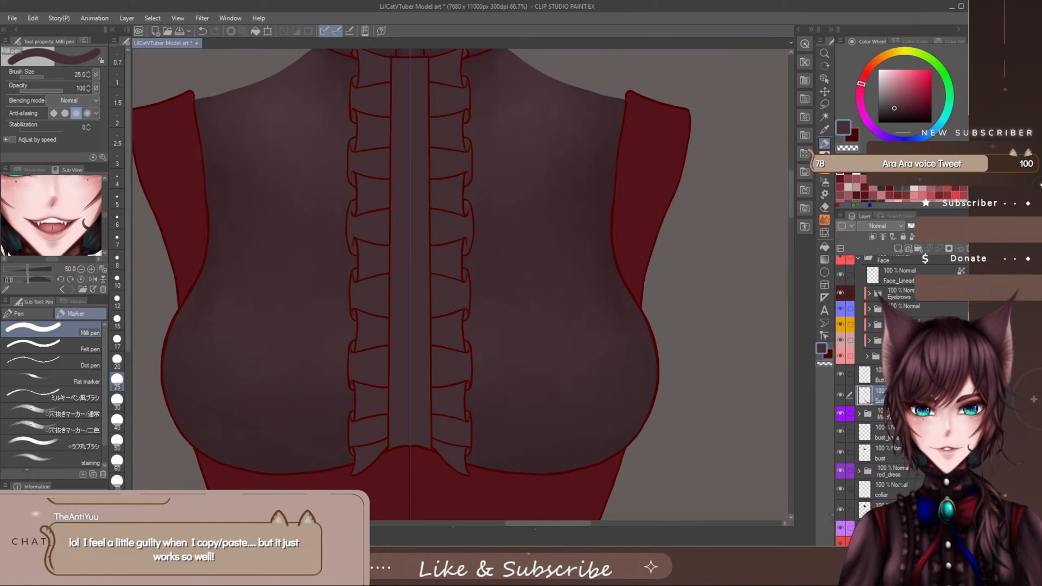
scroll(879, 380, down, 3)
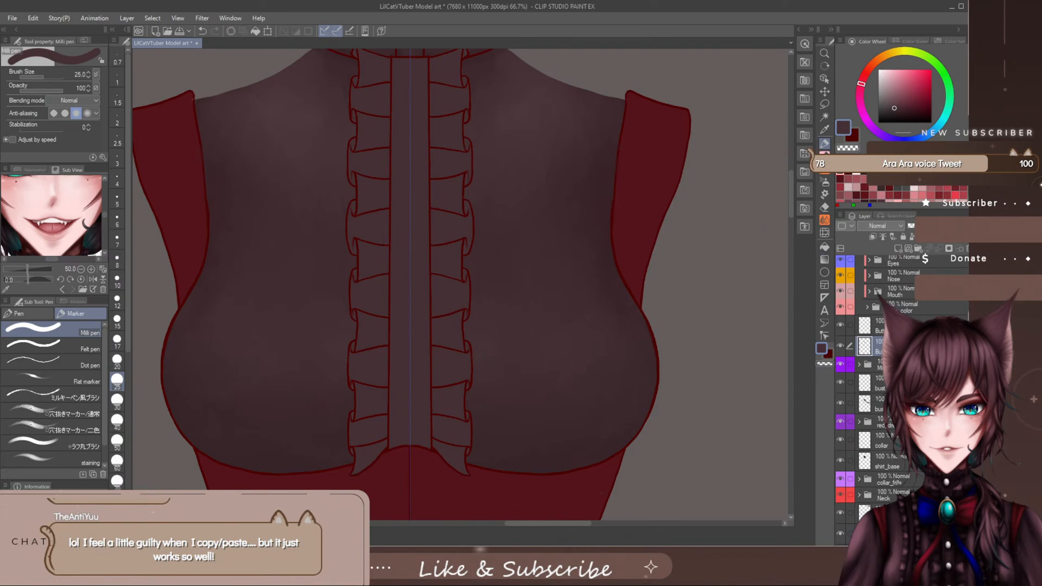
scroll(754, 327, up, 2)
scroll(753, 326, down, 4)
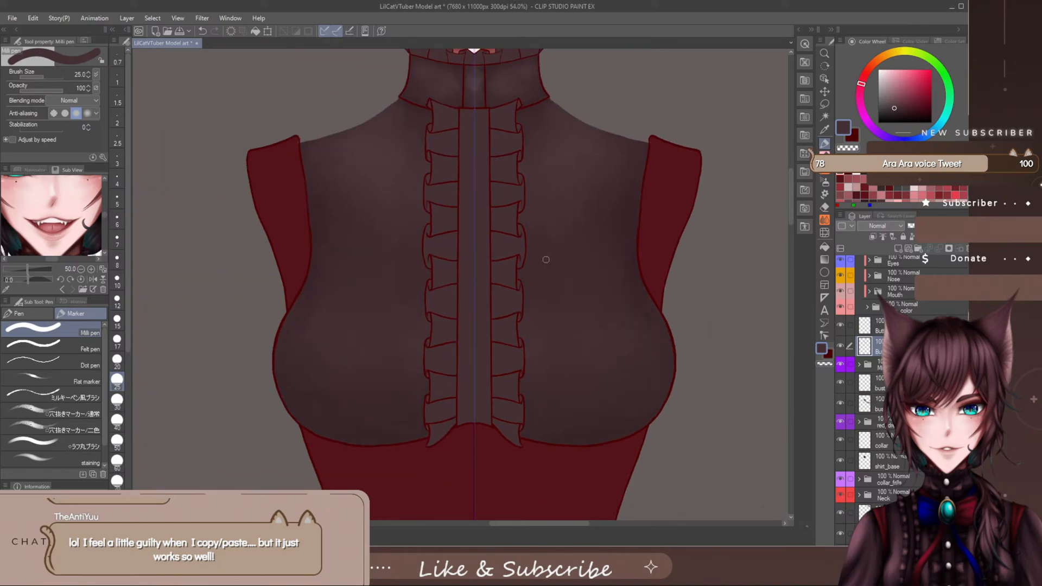
scroll(518, 239, down, 1)
scroll(787, 201, up, 2)
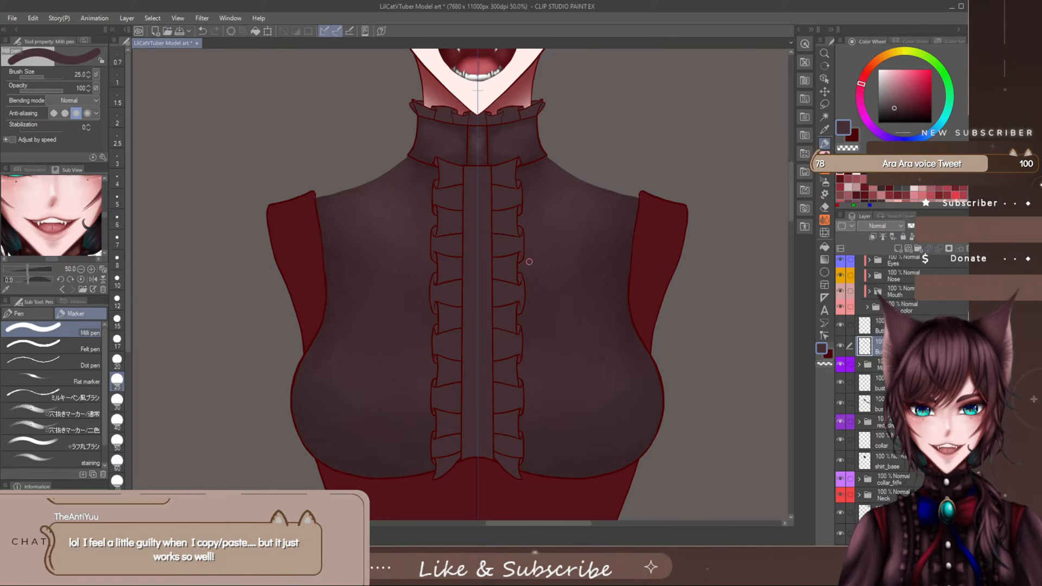
- Expand the Middle_Frills folder and select four of its frill layers together
click(859, 365)
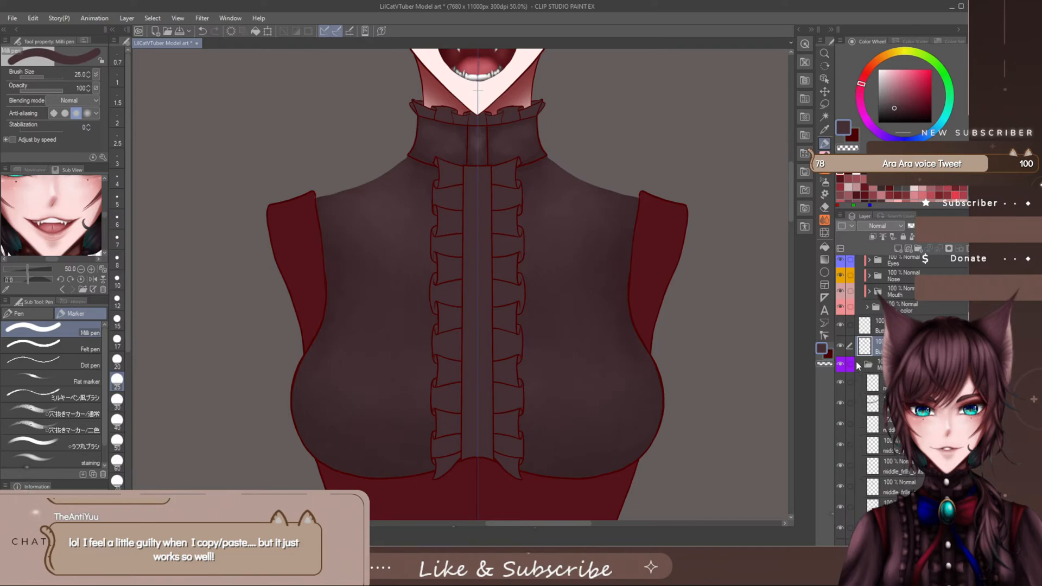
scroll(901, 380, down, 3)
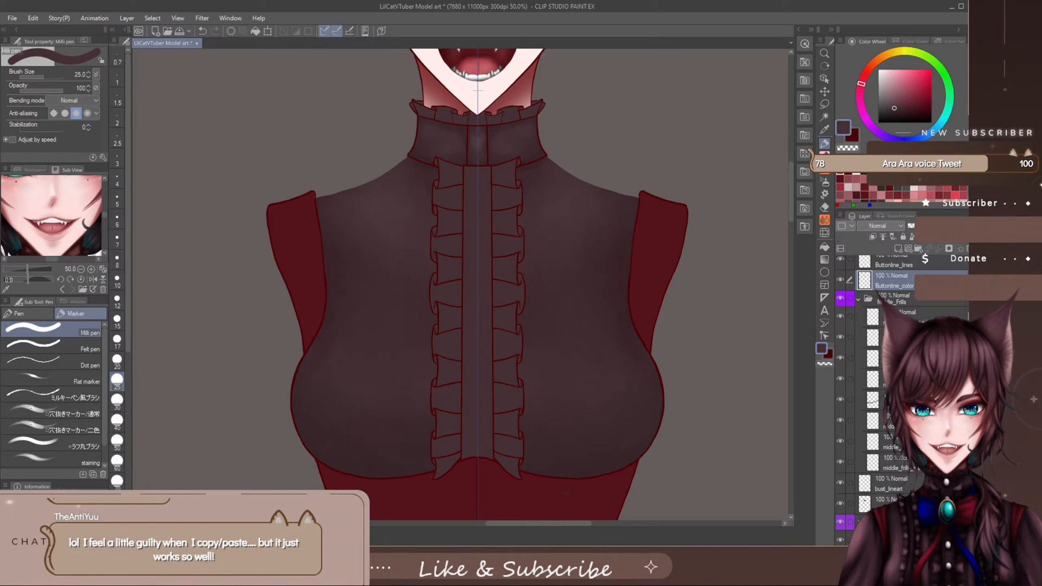
click(898, 358)
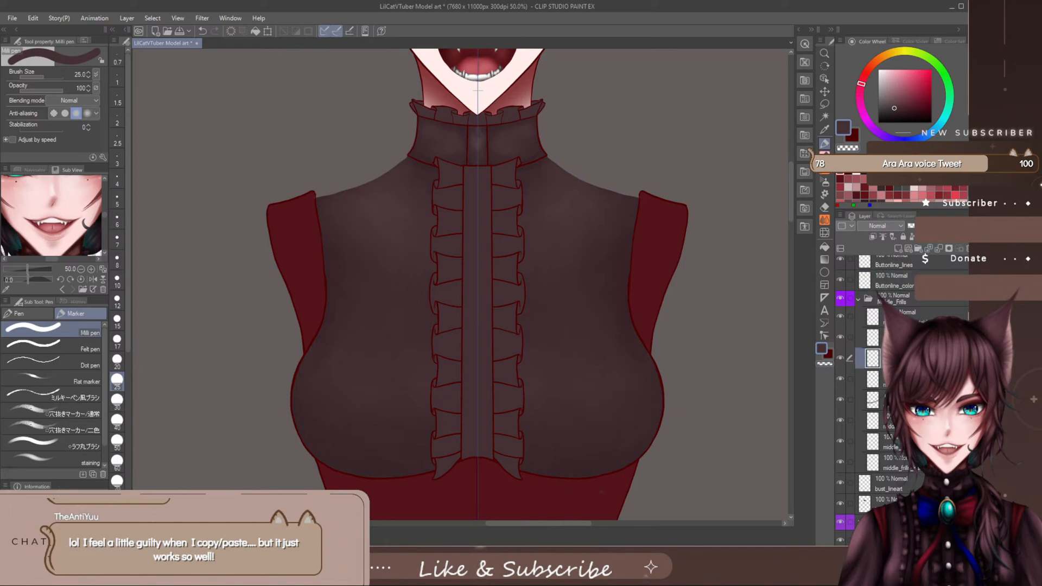
shift+click(899, 379)
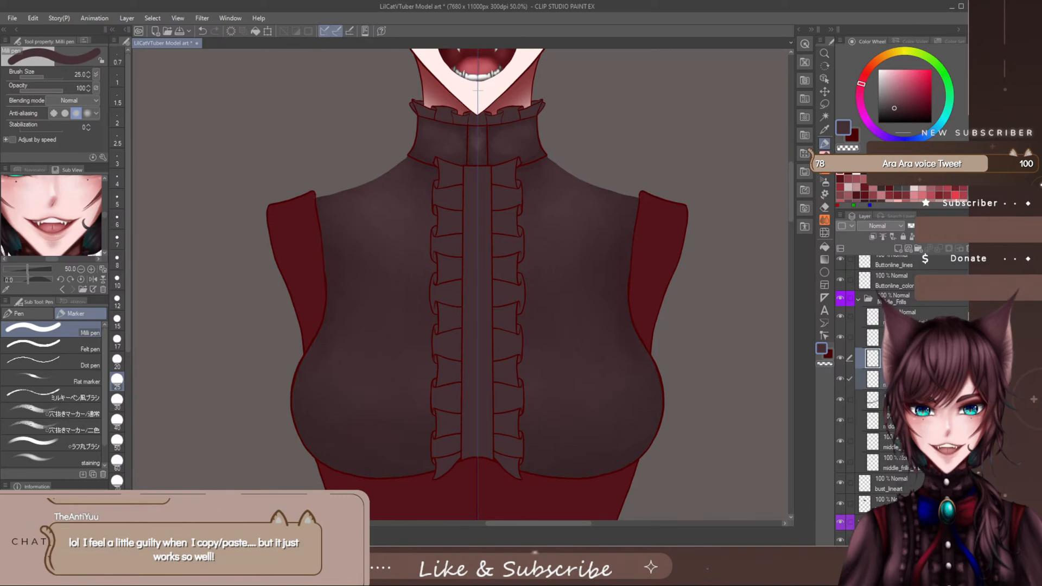
ctrl+click(895, 442)
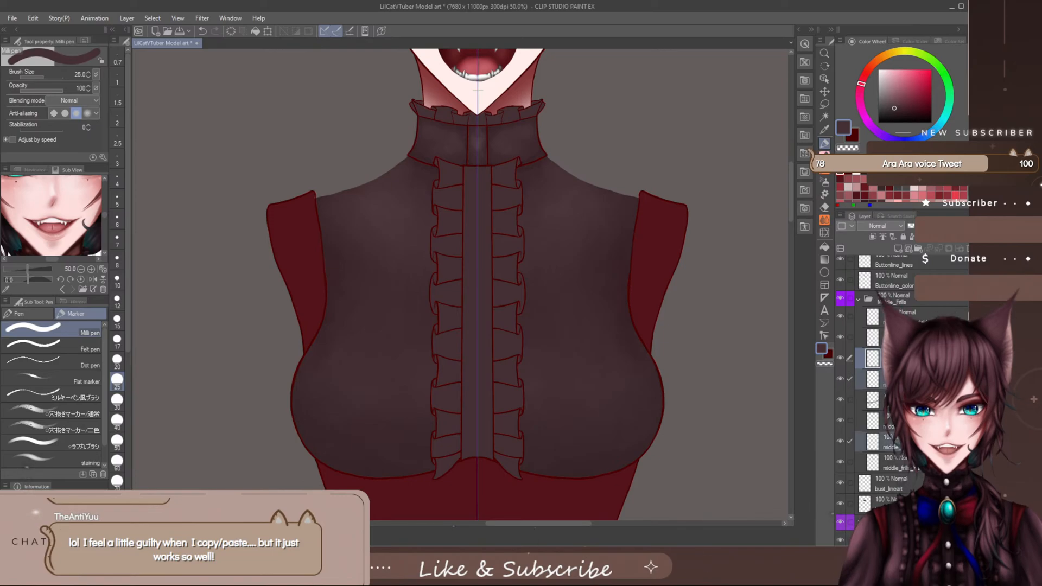
ctrl+click(896, 462)
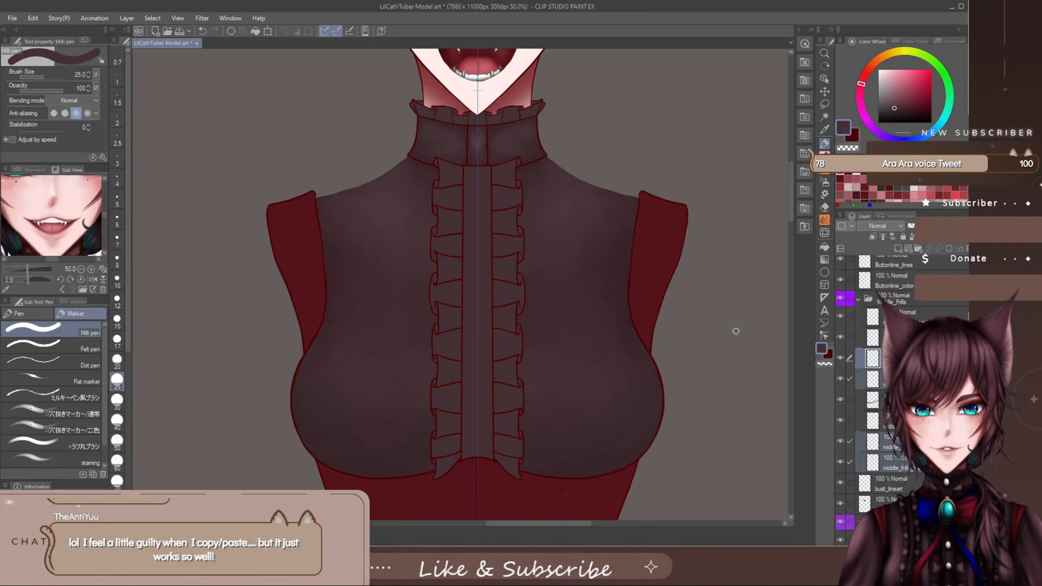
- Reshape the upper curl of the first outer frill fold below the collar with Liquify, reducing the brush to size 40
click(823, 233)
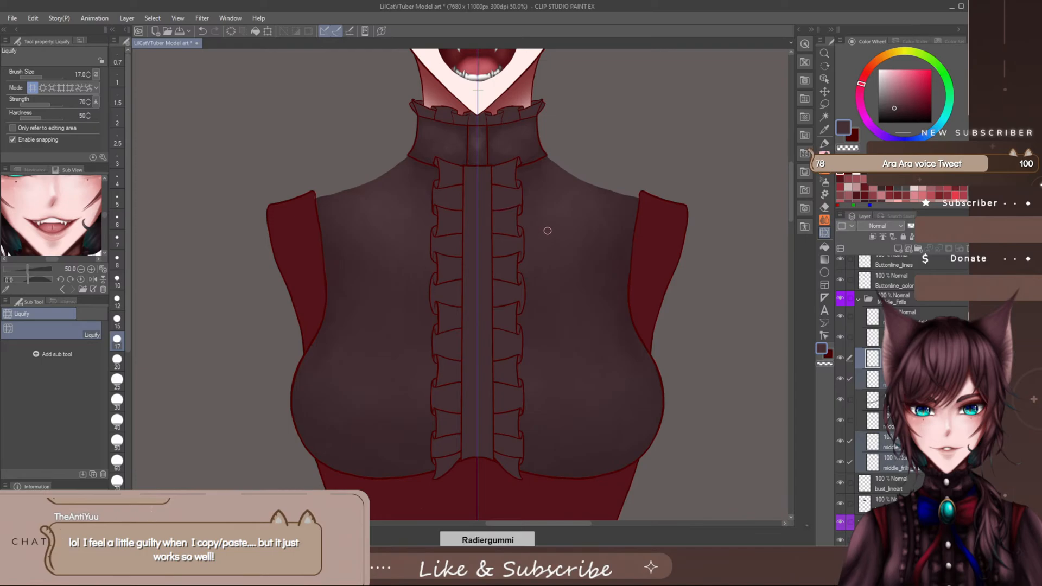
scroll(521, 194, up, 1)
scroll(521, 195, down, 1)
scroll(521, 194, up, 1)
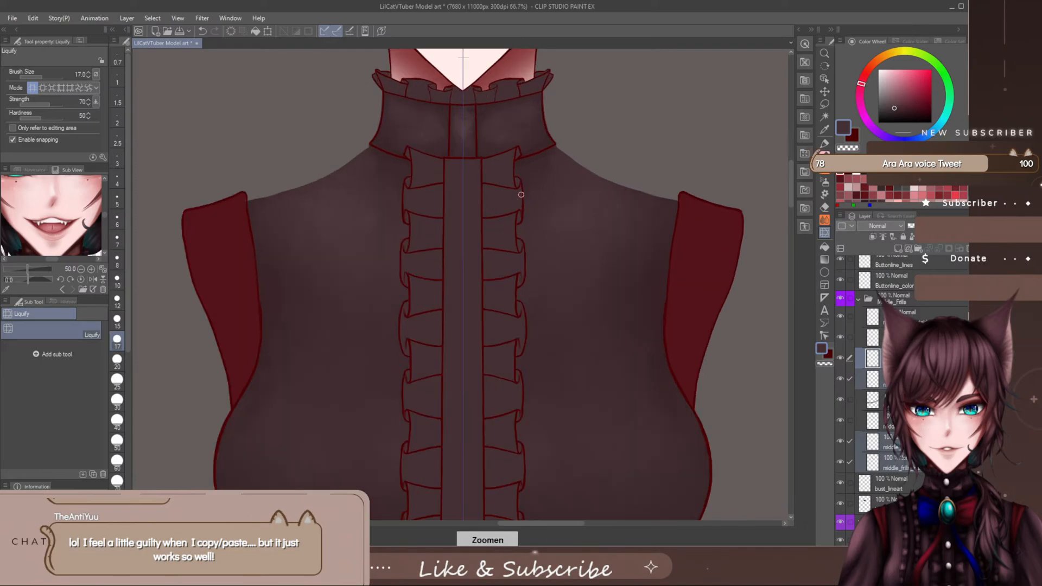
scroll(521, 195, up, 1)
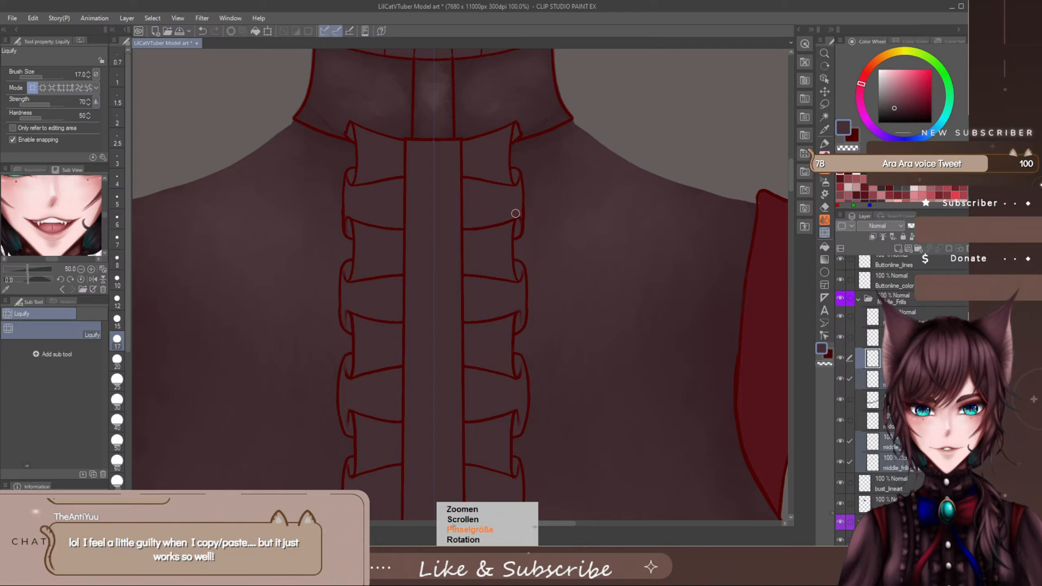
key(bracketright)
key(bracketright)
key(bracketright)
key(bracketright)
key(bracketright)
key(bracketright)
key(bracketright)
key(bracketright)
key(bracketright)
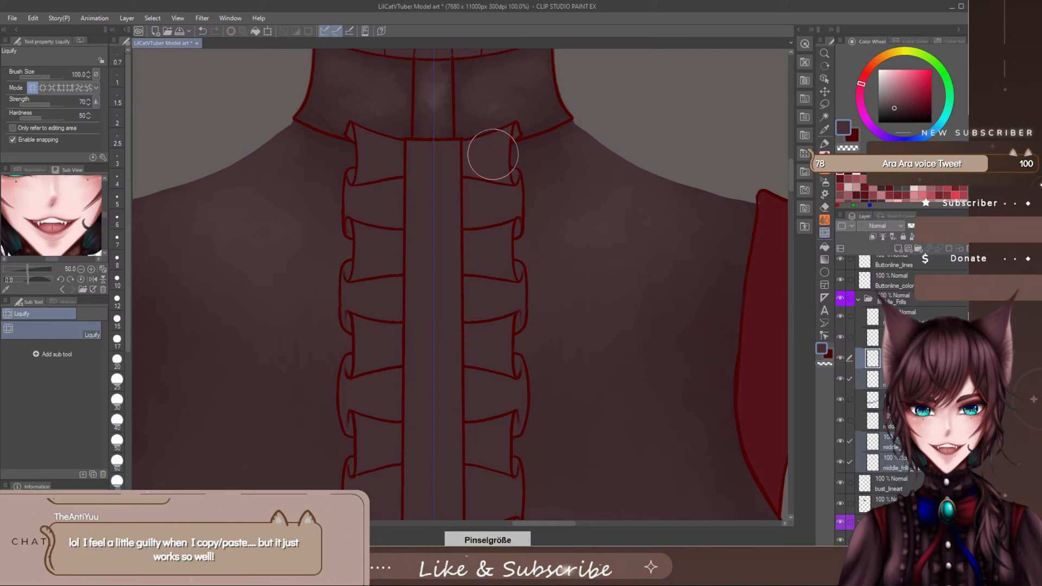
key(bracketright)
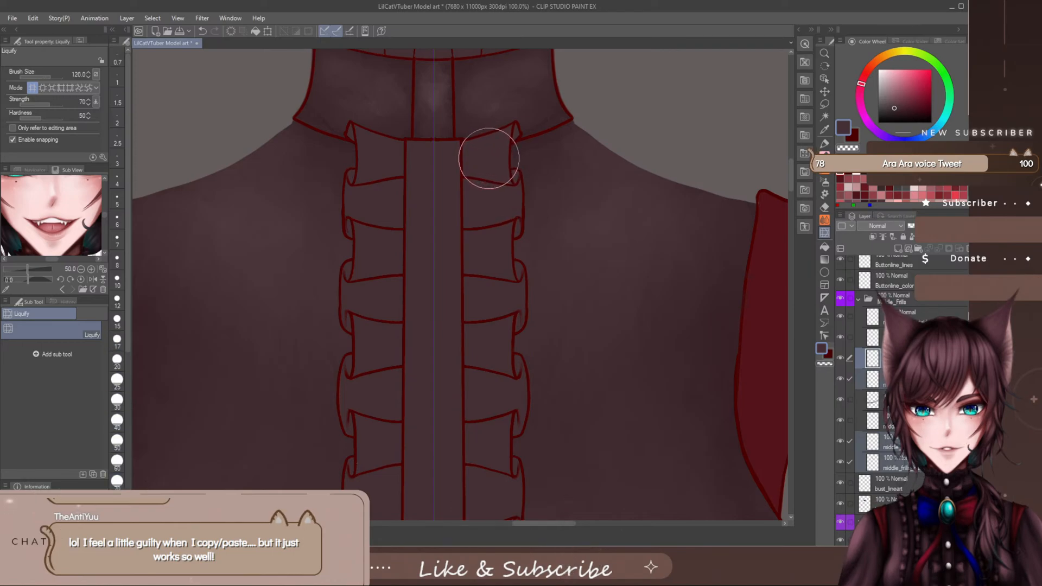
key(bracketleft)
key(bracketleft)
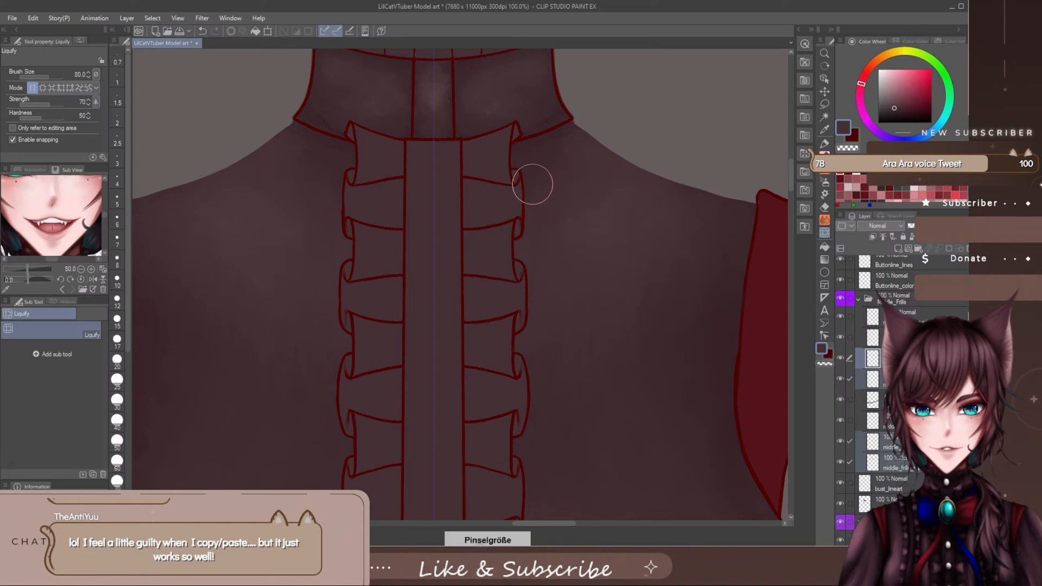
key(bracketleft)
key(bracketleft)
key(bracketleft)
key(bracketleft)
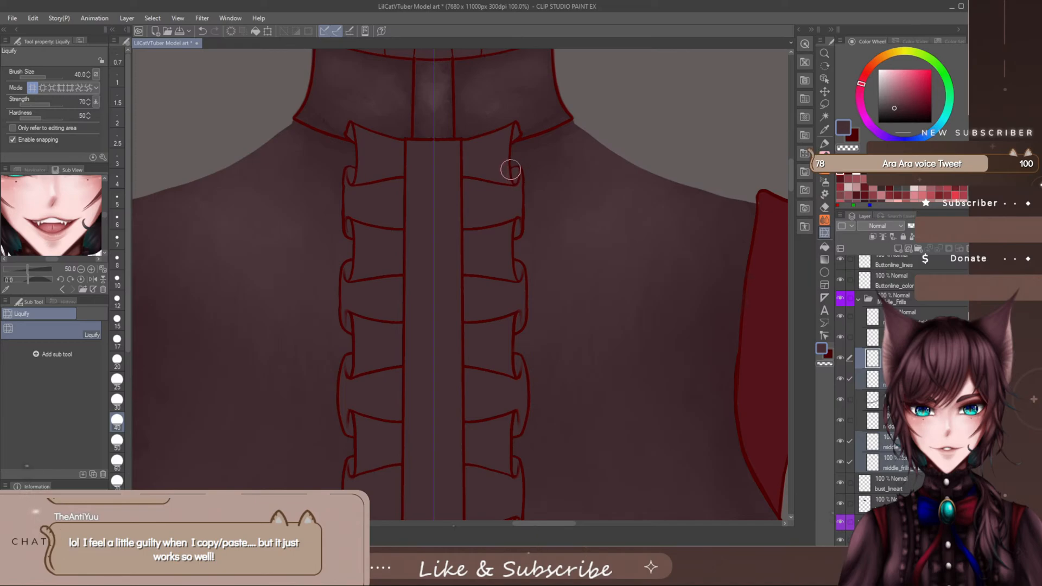
- Smooth the outer edge of the first frill fold below the collar with Liquify at brush sizes 60 and 20
key(bracketright)
key(bracketright)
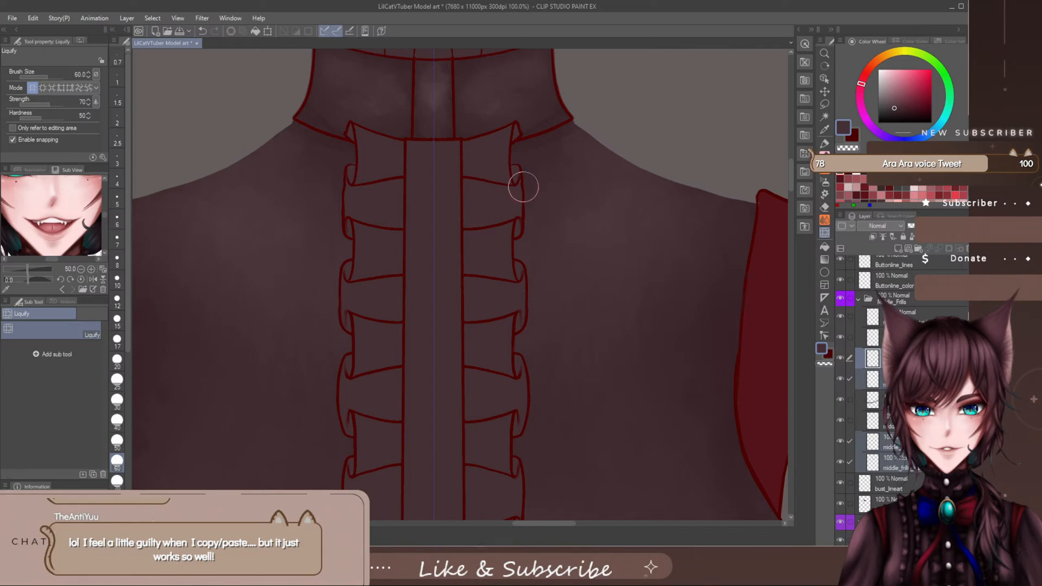
key(bracketleft)
key(bracketleft)
key(bracketleft)
key(bracketleft)
key(bracketleft)
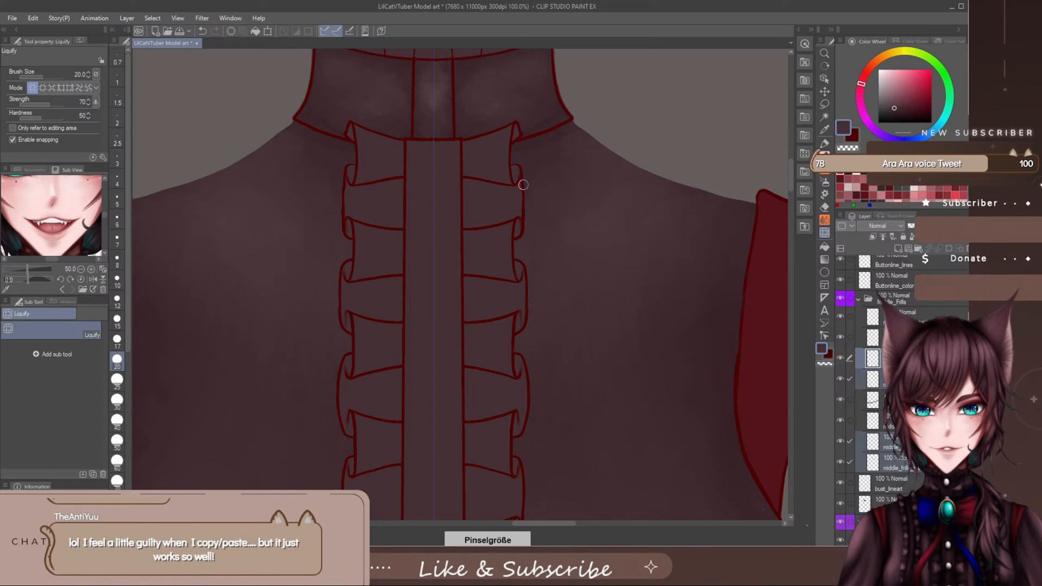
key(bracketright)
key(bracketright)
key(bracketright)
key(bracketright)
key(bracketright)
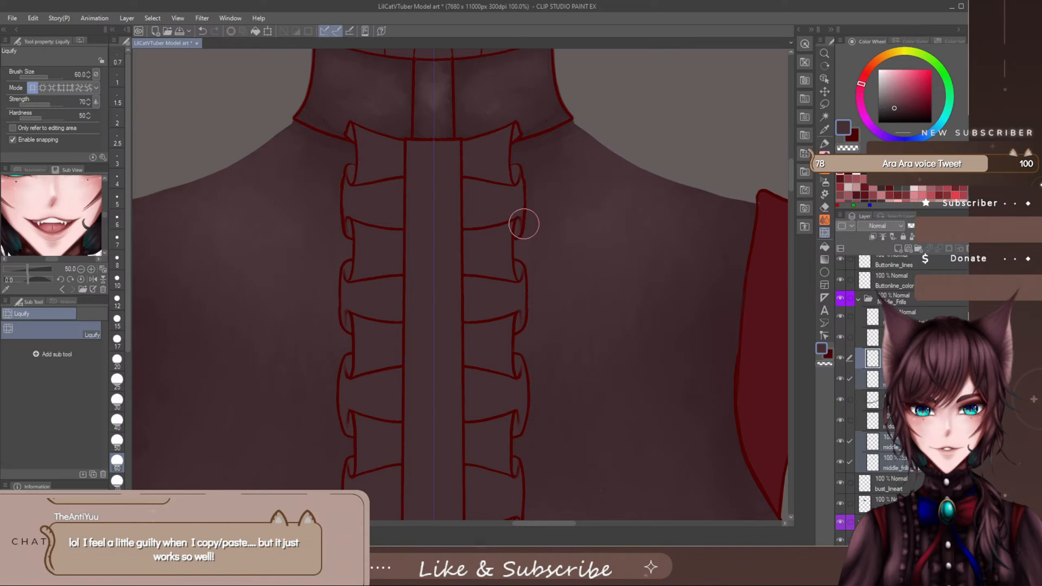
- Adjust the lower curl of the first outer fold and the pleat beneath it with Liquify at sizes 100 and 60
key(])
key(])
key(])
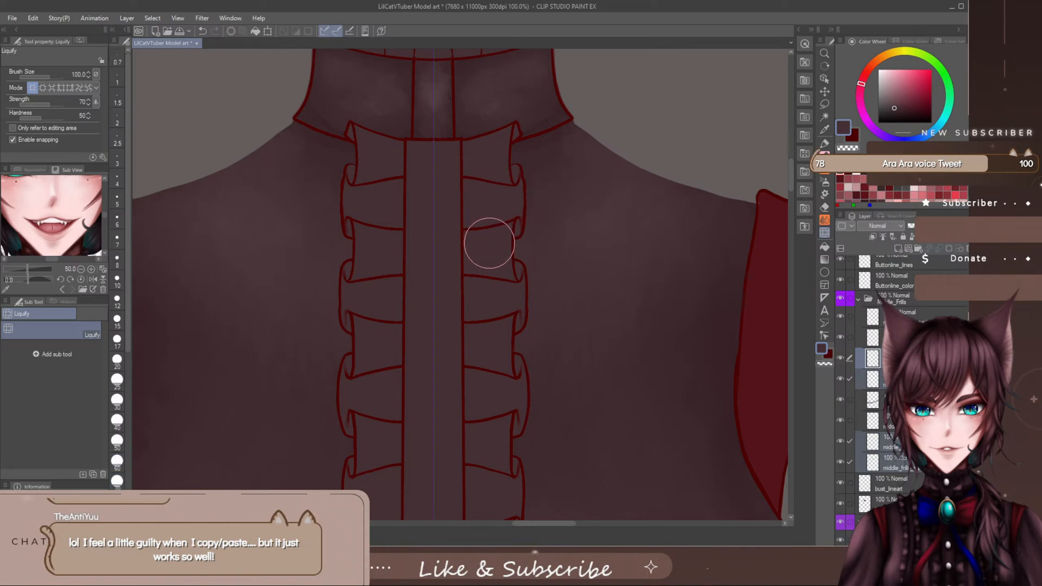
key([)
key([)
key([)
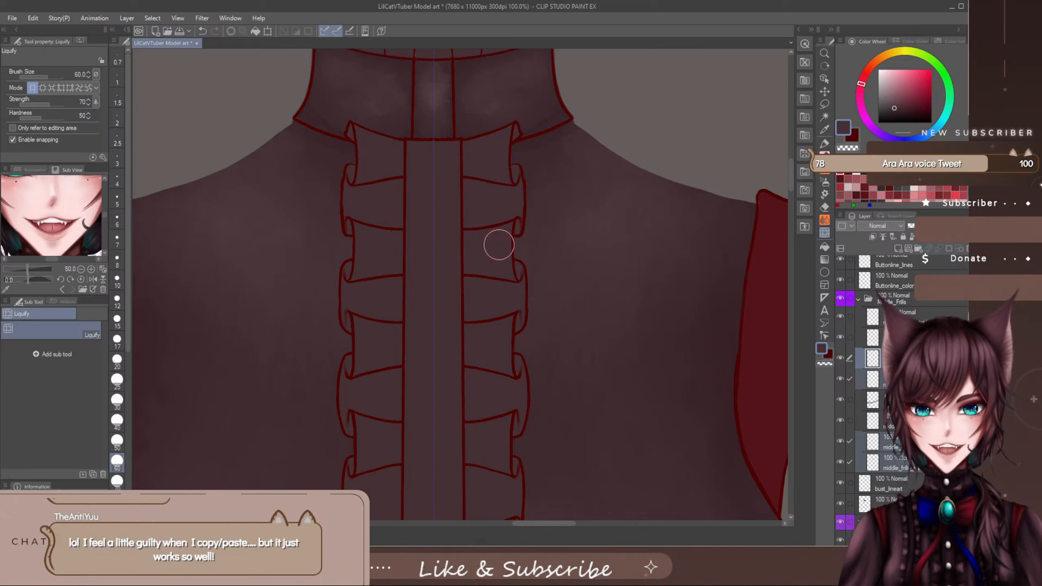
- Reshape the second outer frill fold's curls and side edge with Liquify at brush size 70, refining at size 30
scroll(499, 245, down, 4)
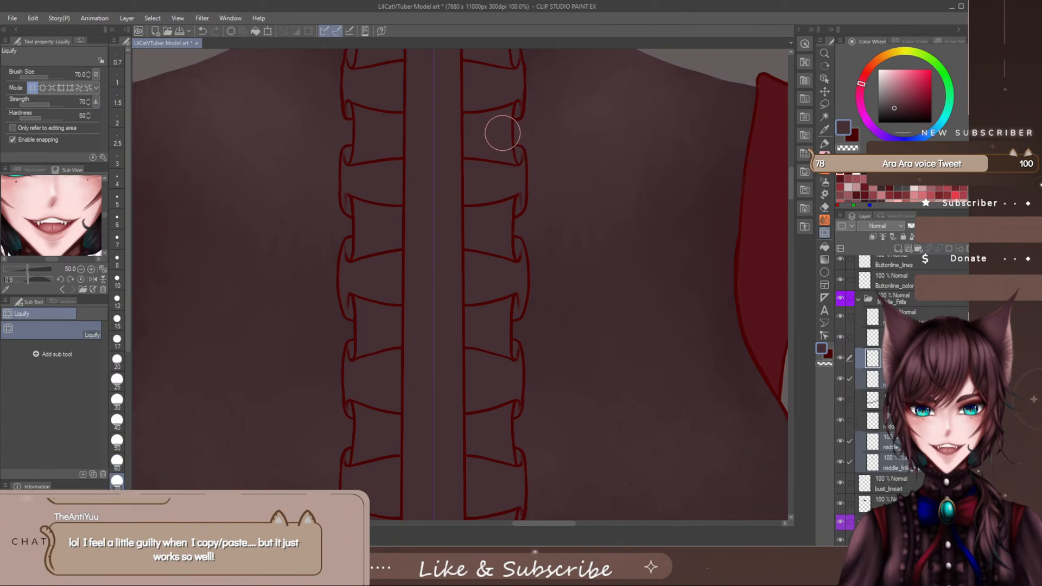
key(bracketright)
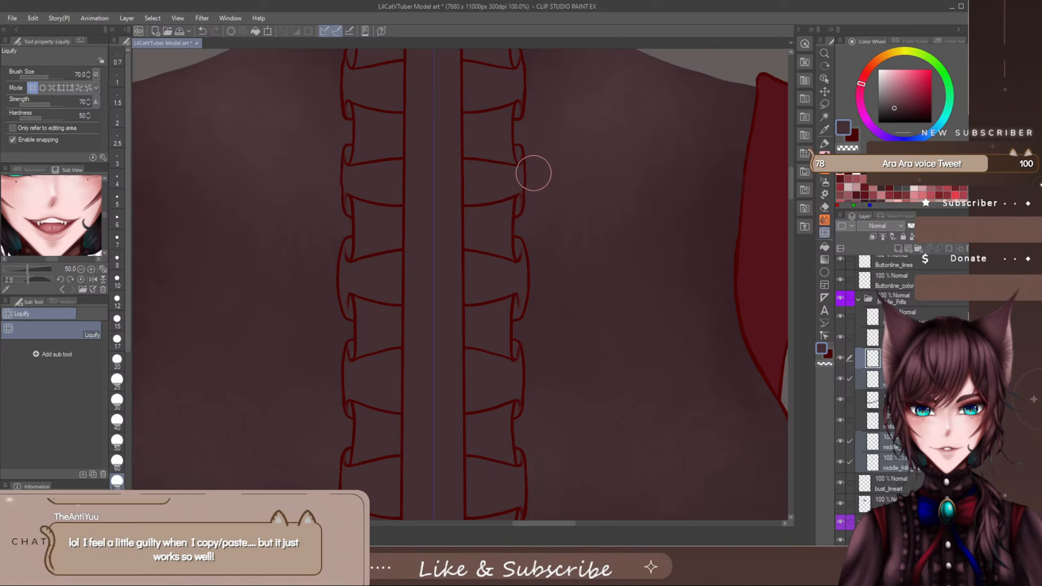
key(bracketleft)
key(bracketleft)
key(bracketleft)
key(bracketleft)
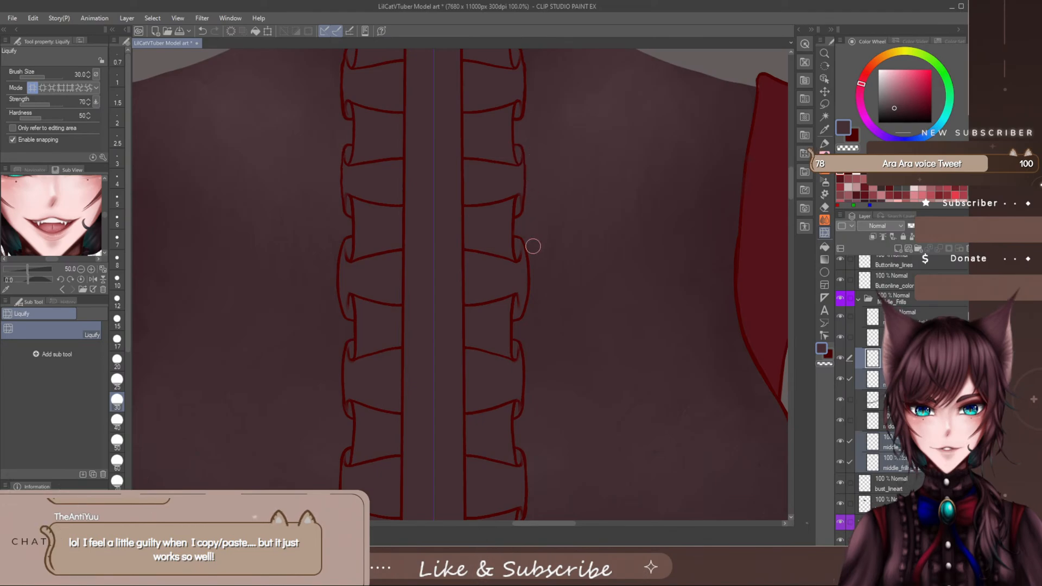
- Nudge the side edge of the recessed pleat above the third outer fold inward with Liquify at size 70
key(bracketright)
key(bracketright)
key(bracketright)
key(bracketright)
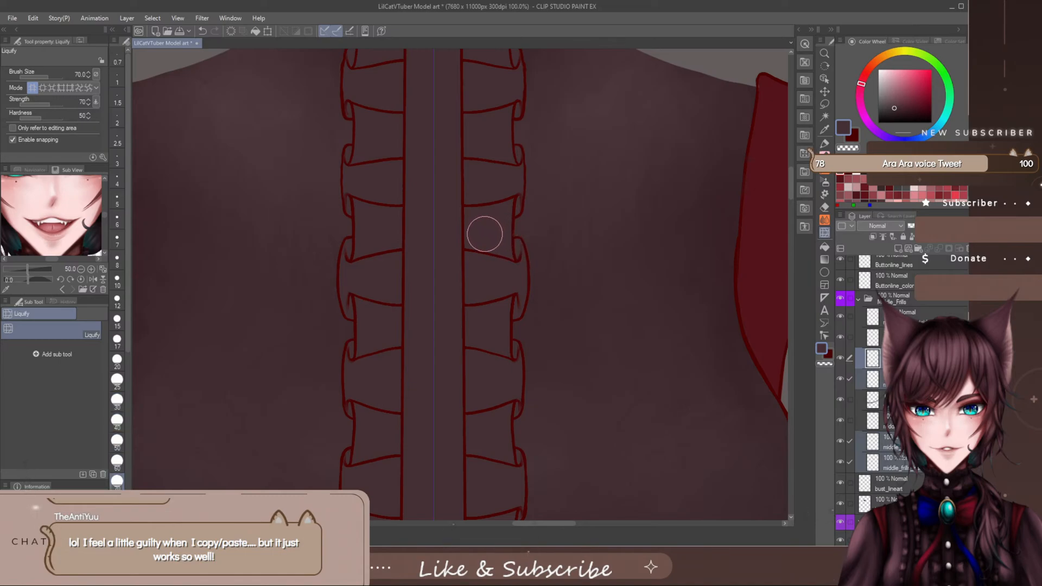
drag(510, 235, 503, 237)
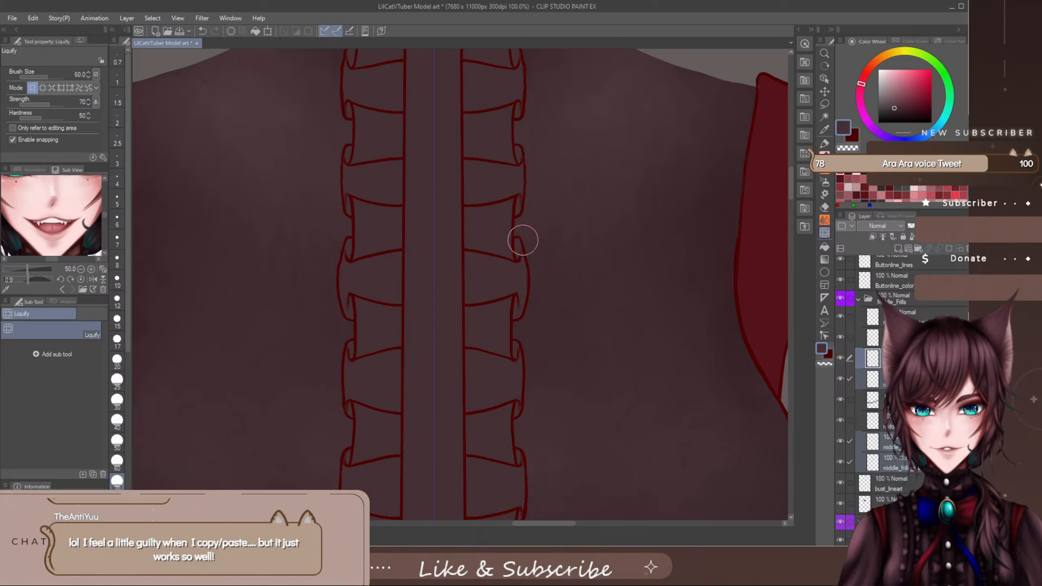
- Refine the upper curl of the third outer frill fold with Liquify, using brush sizes between 25 and 50
key(bracketleft)
key(bracketleft)
key(bracketleft)
key(bracketleft)
key(bracketleft)
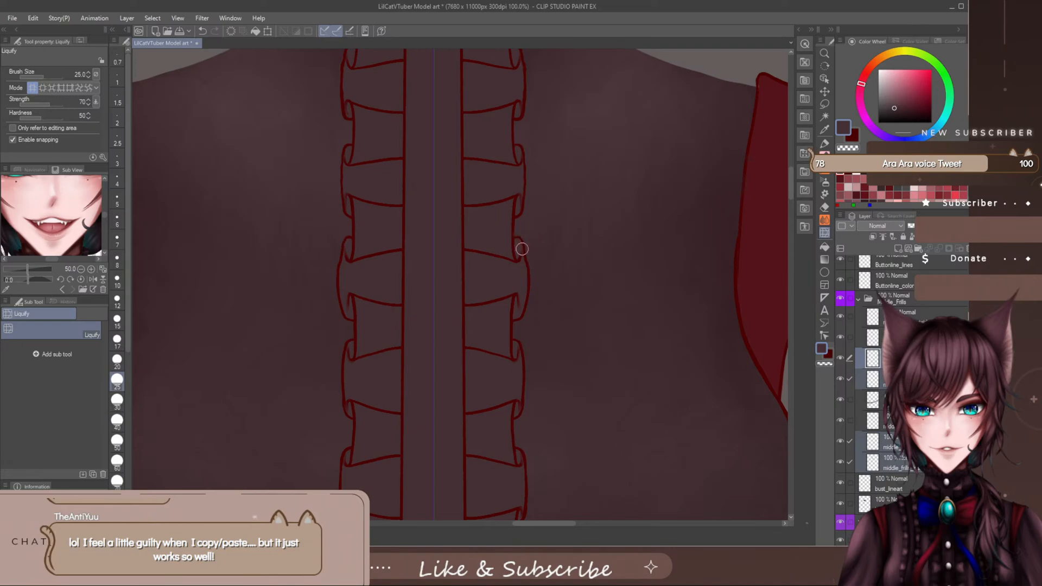
key(bracketright)
key(bracketright)
key(bracketright)
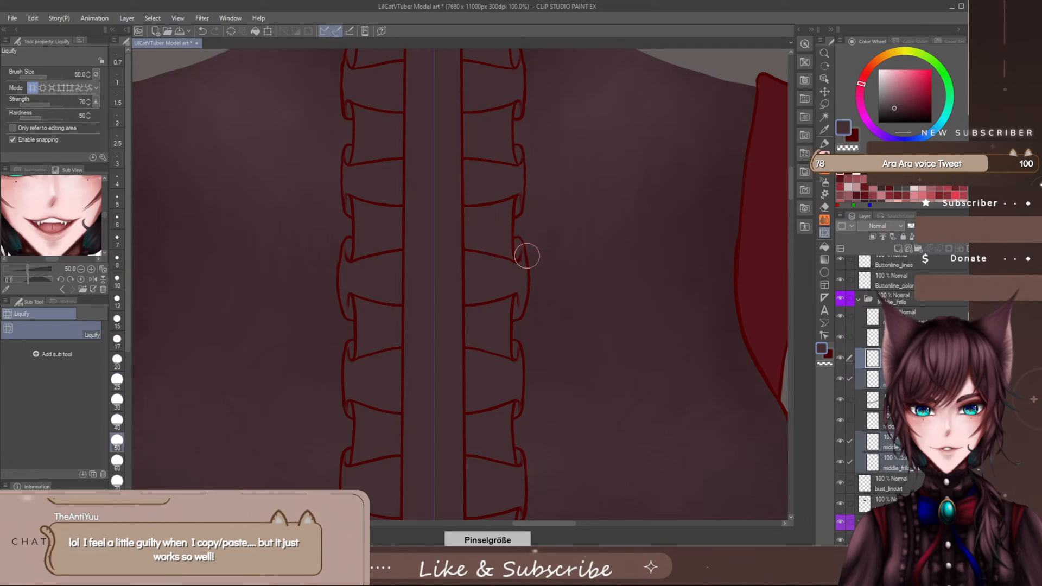
key(bracketleft)
key(bracketleft)
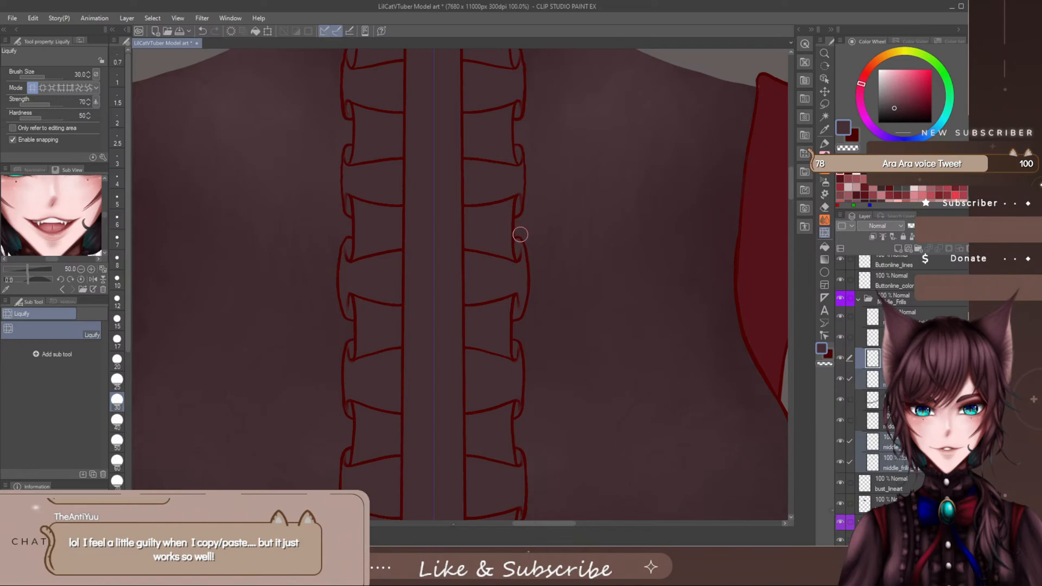
key(bracketright)
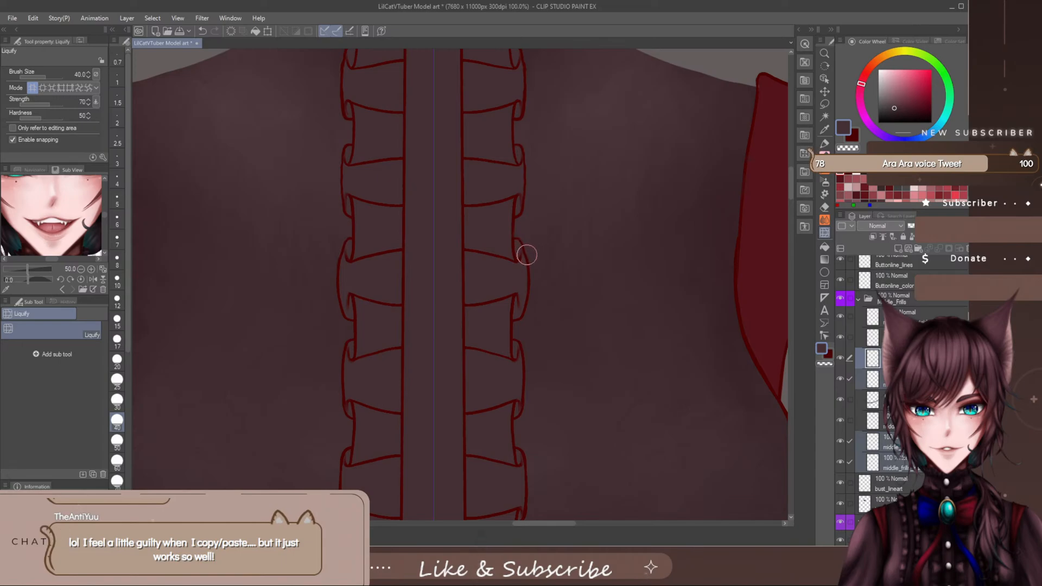
- Push the bulging outer edge of the third frill fold inward with Liquify, stepping the brush from size 80 down to 30
key(bracketright)
key(bracketright)
key(bracketright)
key(bracketright)
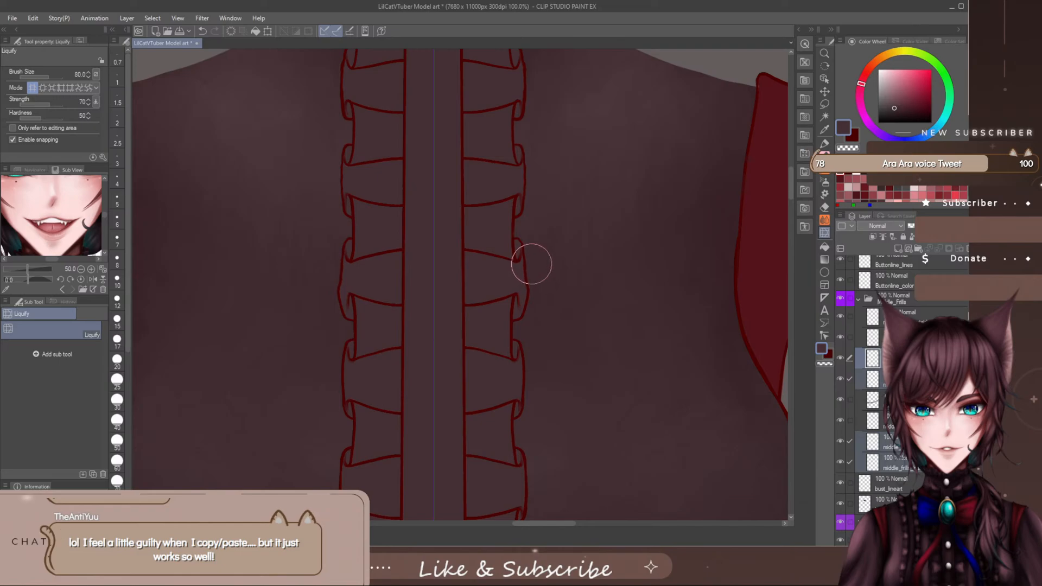
key(bracketleft)
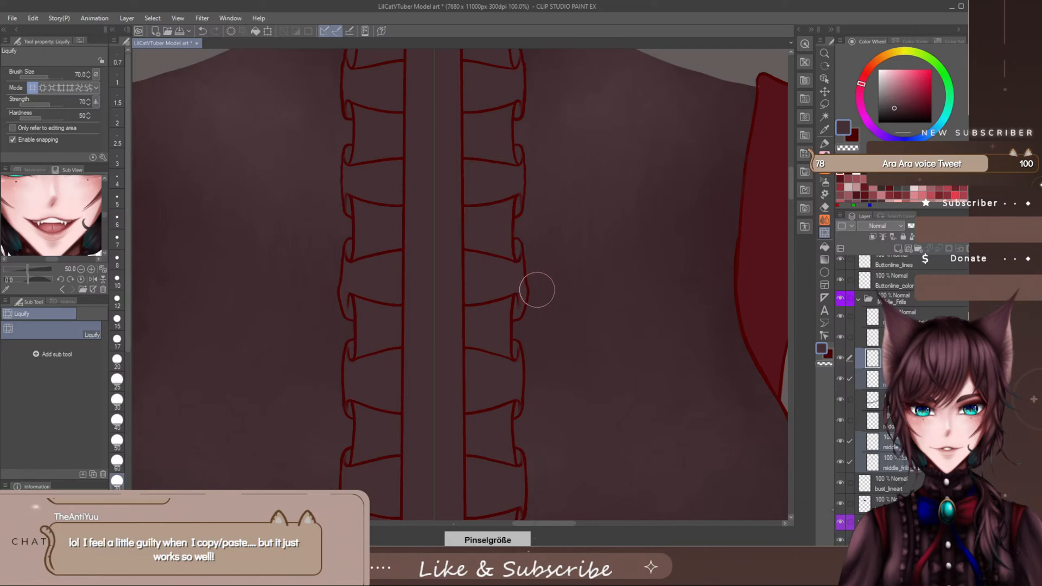
key(bracketleft)
key(bracketleft)
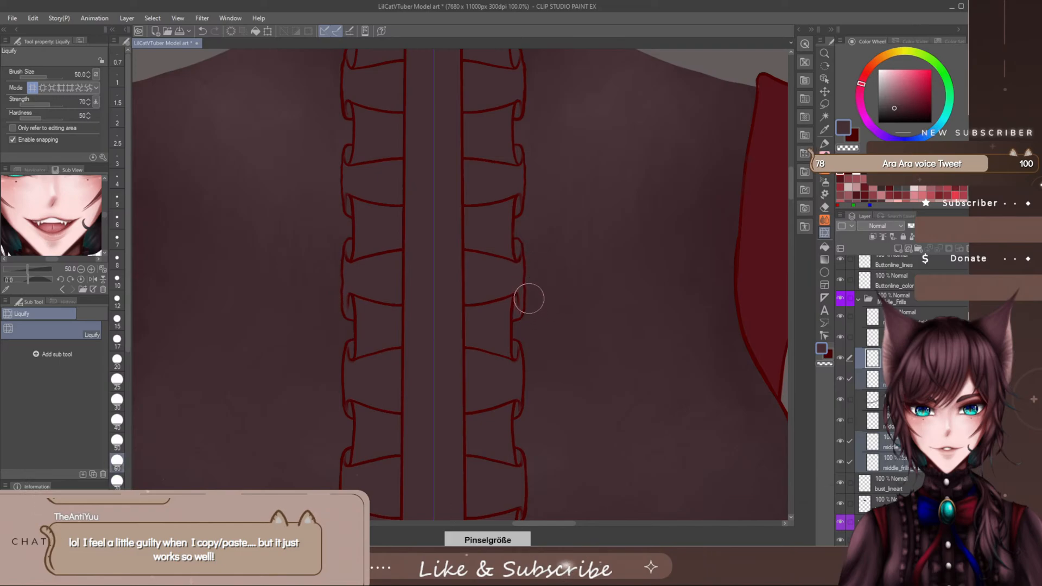
key(bracketleft)
key(bracketleft)
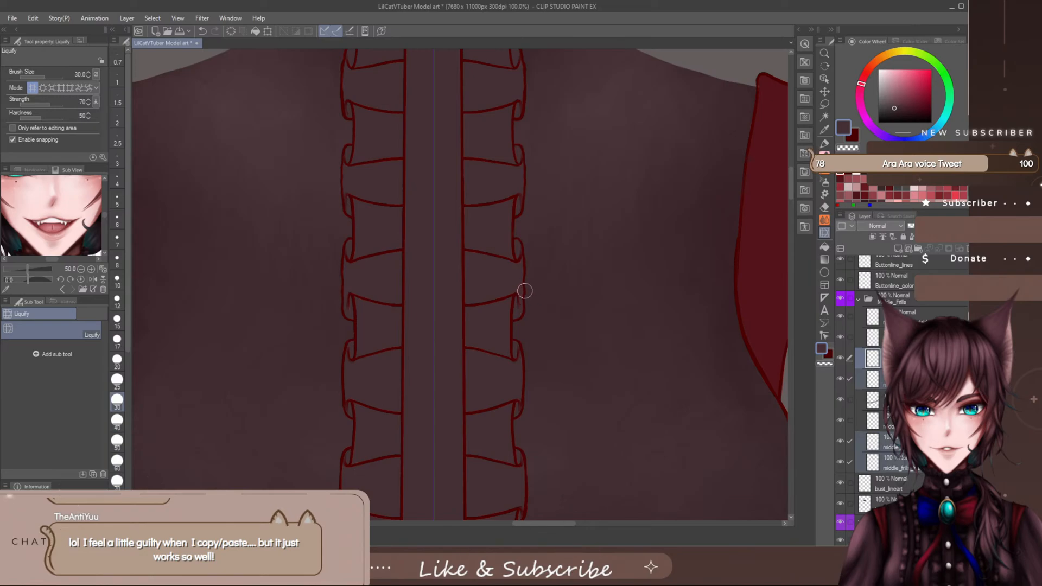
- Reshape the lower curl and outer edge of the third frill fold with Liquify at brush sizes 60 to 80
key(bracketright)
key(bracketright)
key(bracketright)
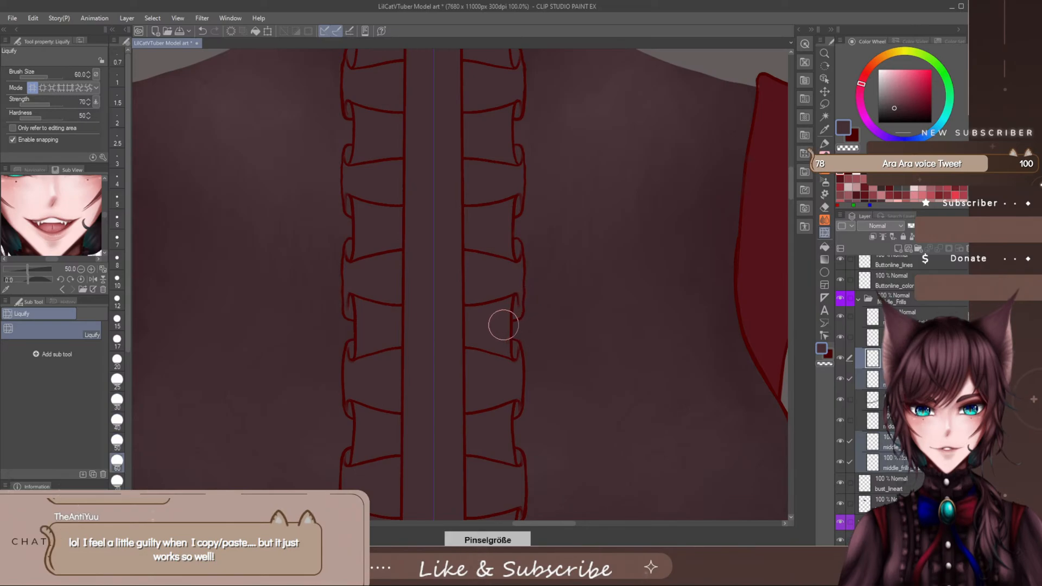
key(bracketright)
key(bracketright)
key(bracketright)
key(bracketleft)
key(bracketleft)
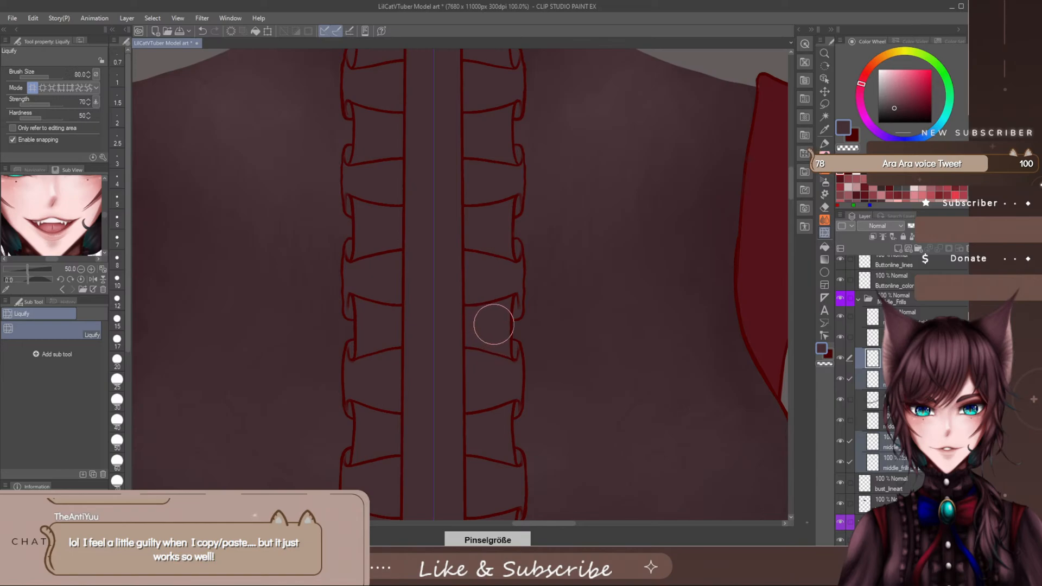
key(bracketleft)
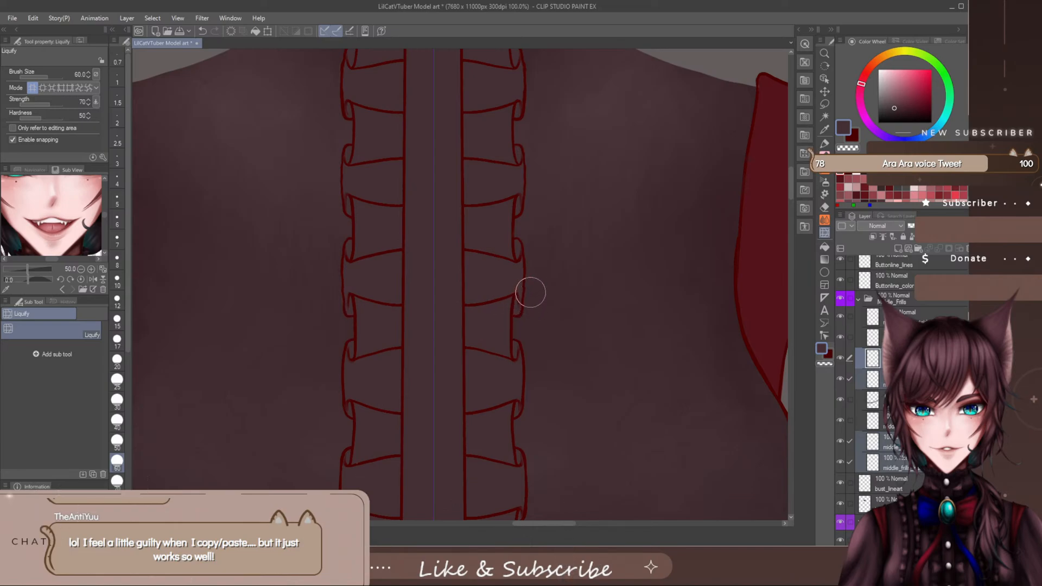
drag(529, 292, 529, 339)
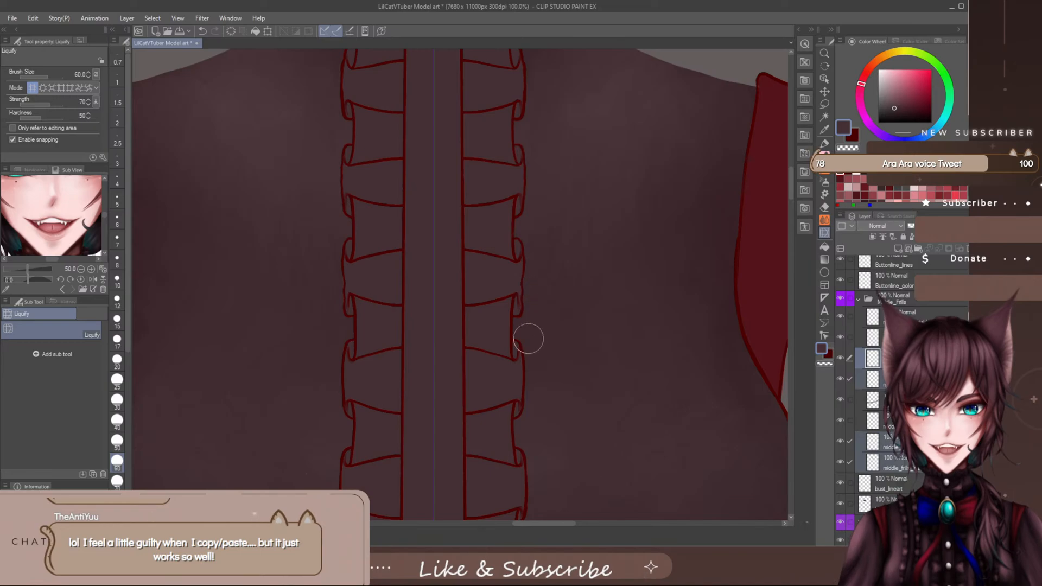
- Undo the last Liquify stroke and push the third frill fold's bulging outer edge inward with the brush enlarged to about 100
key(bracketleft)
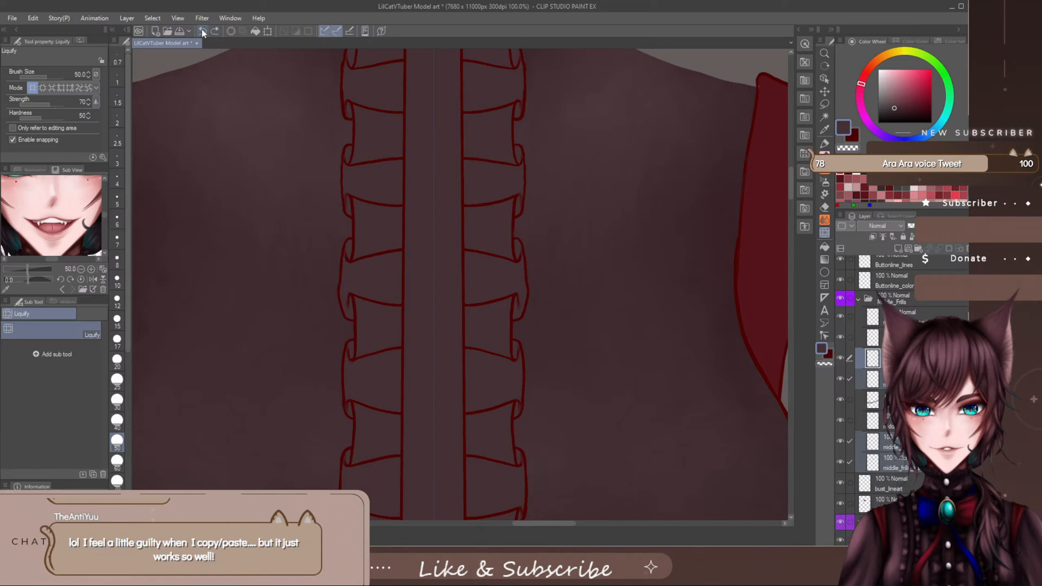
click(202, 32)
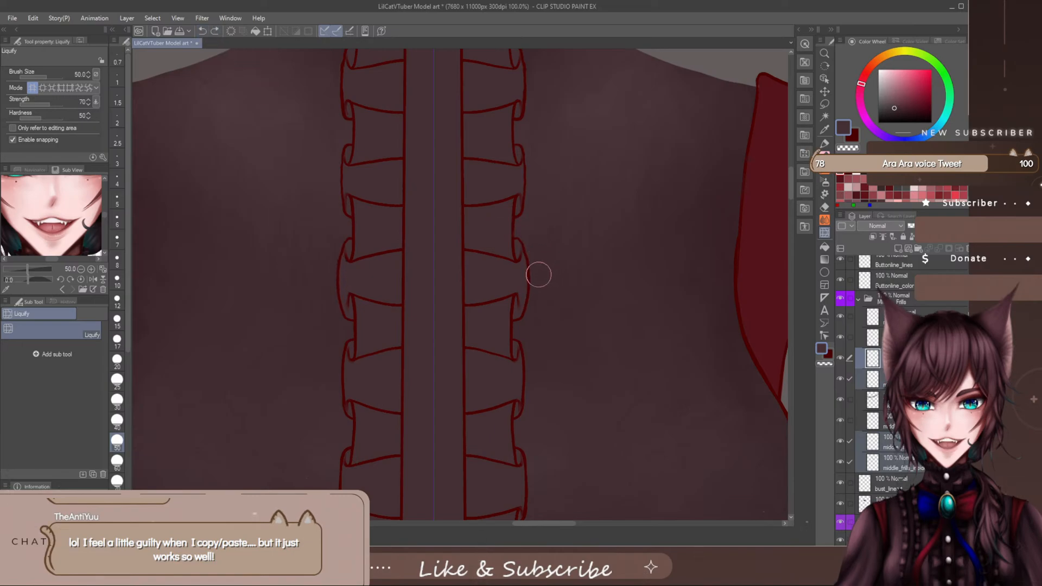
key(])
key(])
key(])
key(])
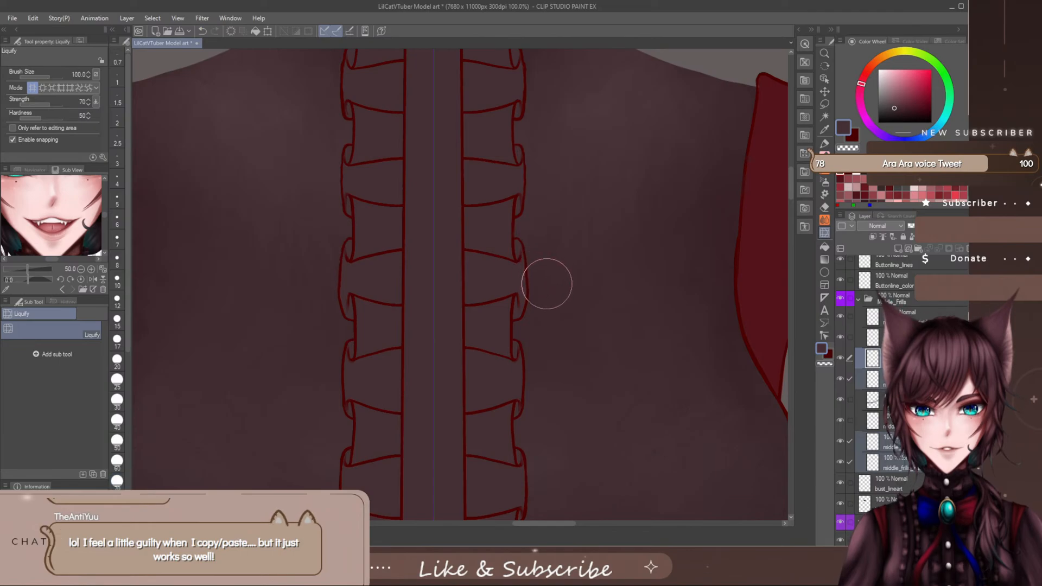
key(])
key([)
key([)
key([)
key([)
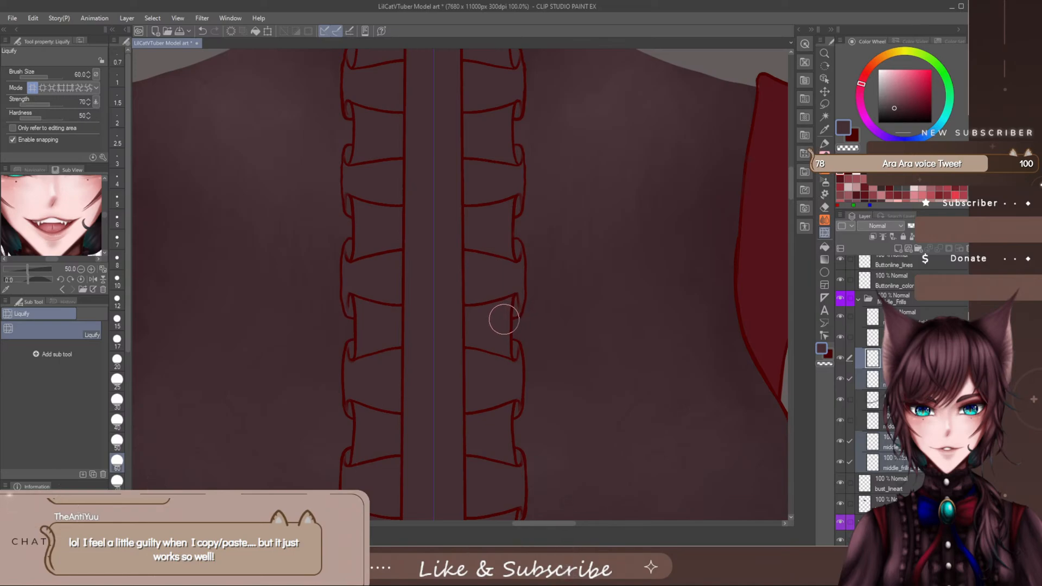
- Smooth the third frill fold's outer edge with Liquify, stepping the brush from size 80 down to 40
key(])
key(])
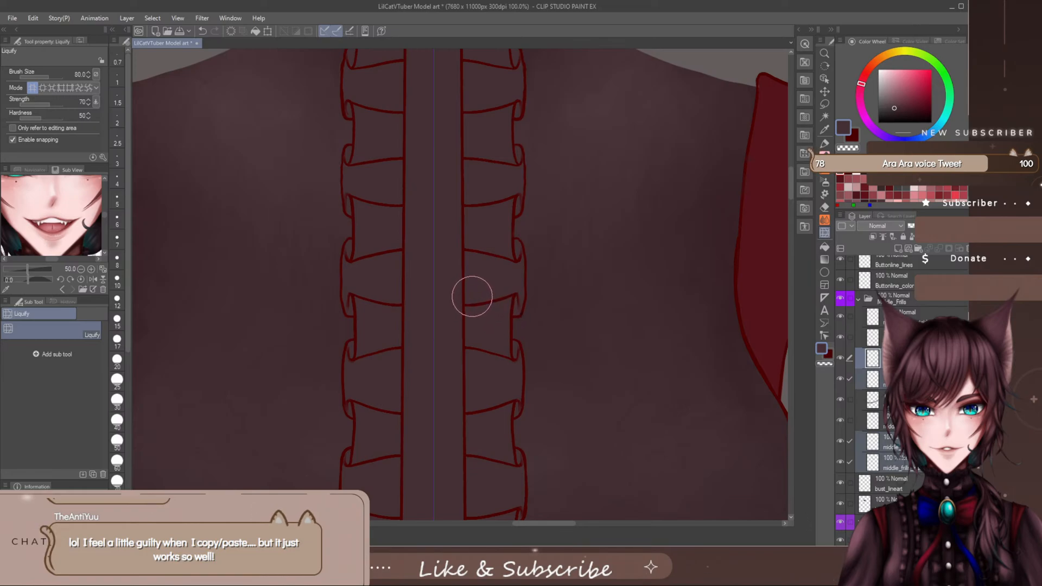
key(bracketleft)
key(bracketleft)
key(bracketleft)
key(bracketleft)
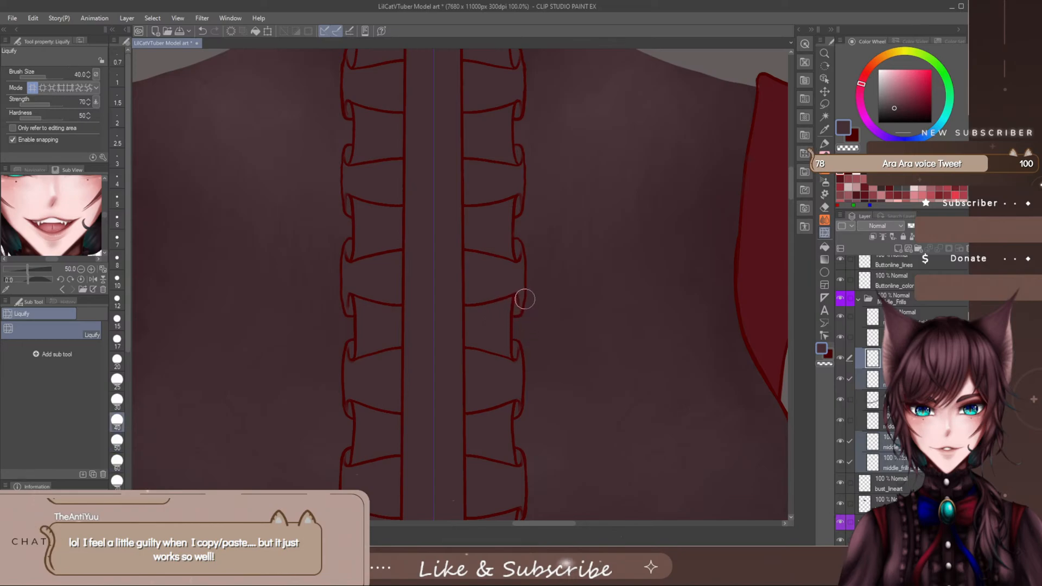
- Refine the lower curl of the third frill fold with Liquify at small brush sizes between 25 and 40
key(bracketright)
key(bracketright)
key(bracketleft)
key(bracketleft)
key(bracketleft)
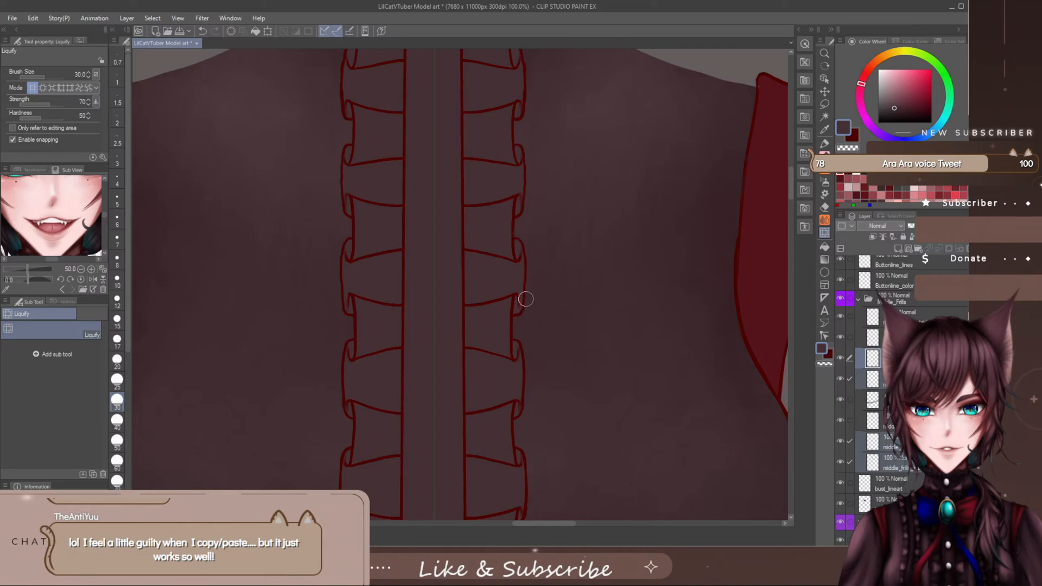
key(bracketleft)
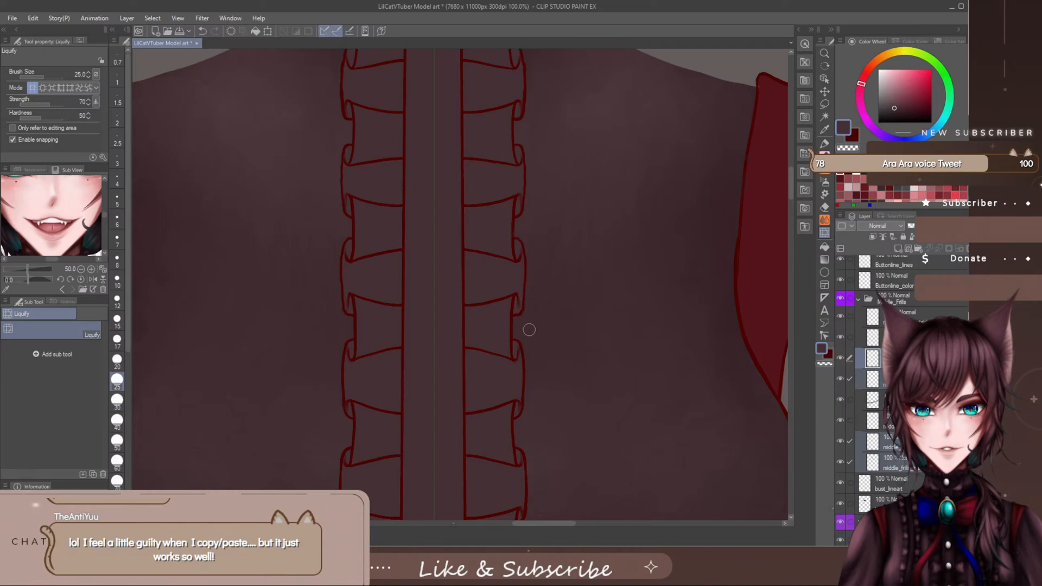
key(bracketright)
key(bracketright)
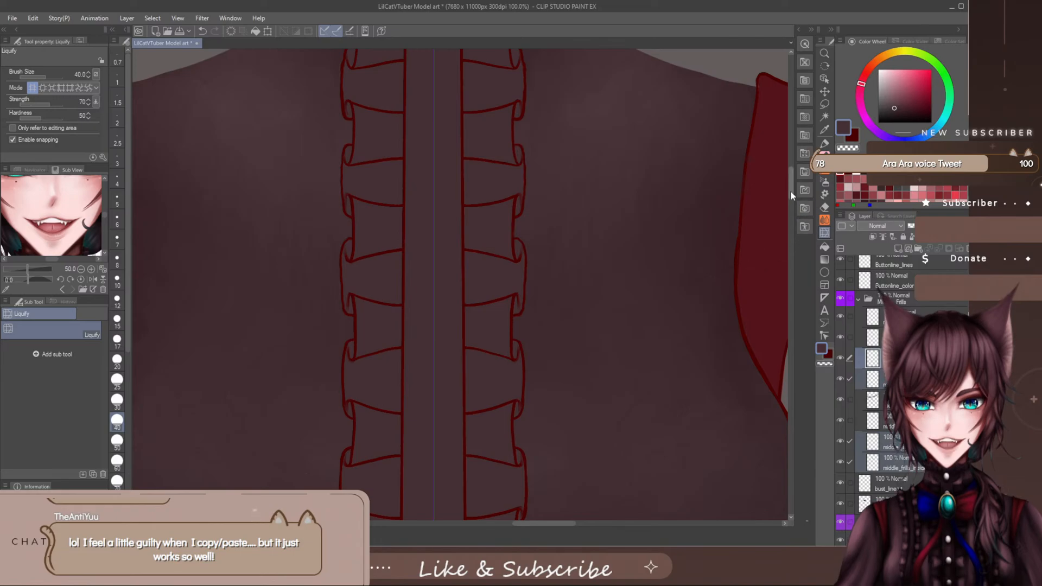
- Touch up the curls of the fifth and sixth outer frill folds near the bust hem with Liquify at sizes 30 to 70
scroll(790, 191, down, 1)
scroll(790, 195, down, 2)
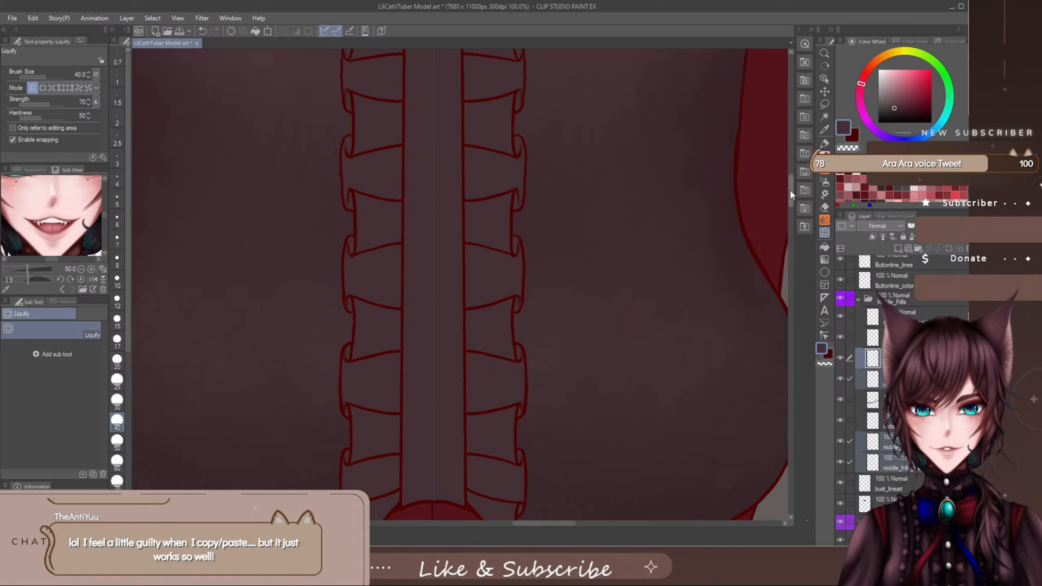
scroll(788, 201, down, 5)
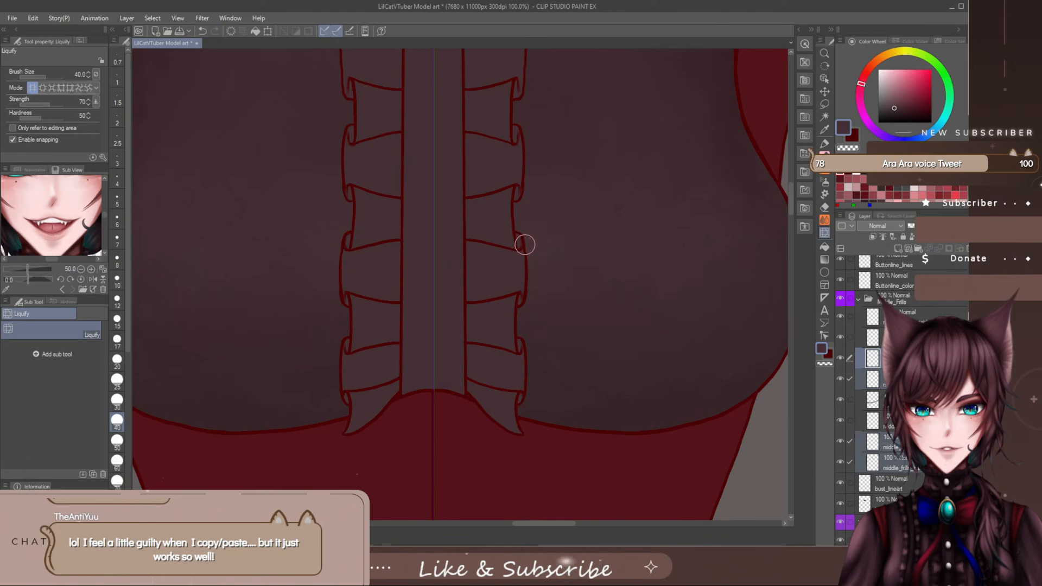
key(bracketright)
key(bracketright)
key(bracketright)
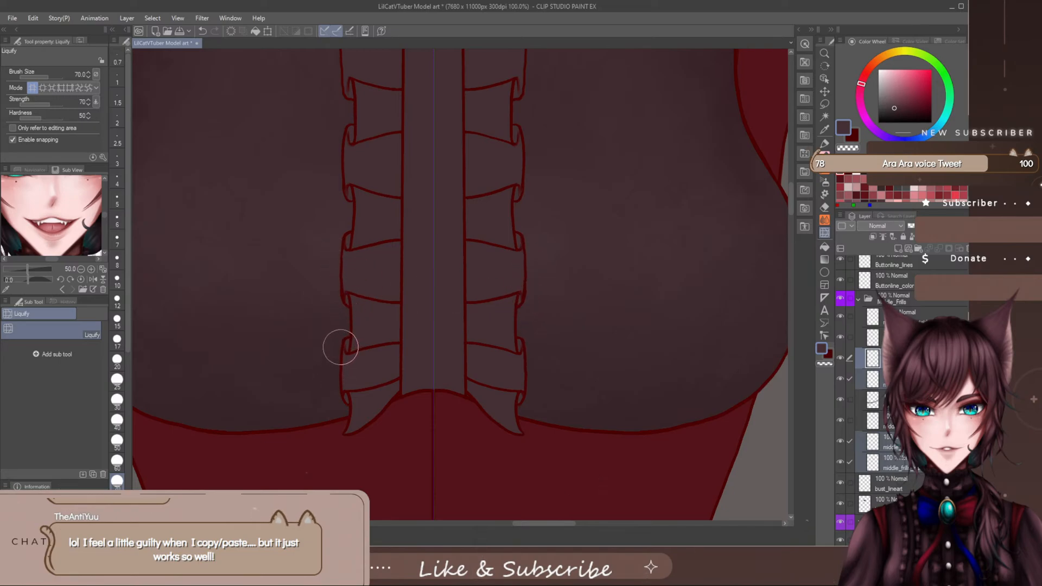
key(bracketleft)
key(bracketleft)
key(bracketleft)
key(bracketleft)
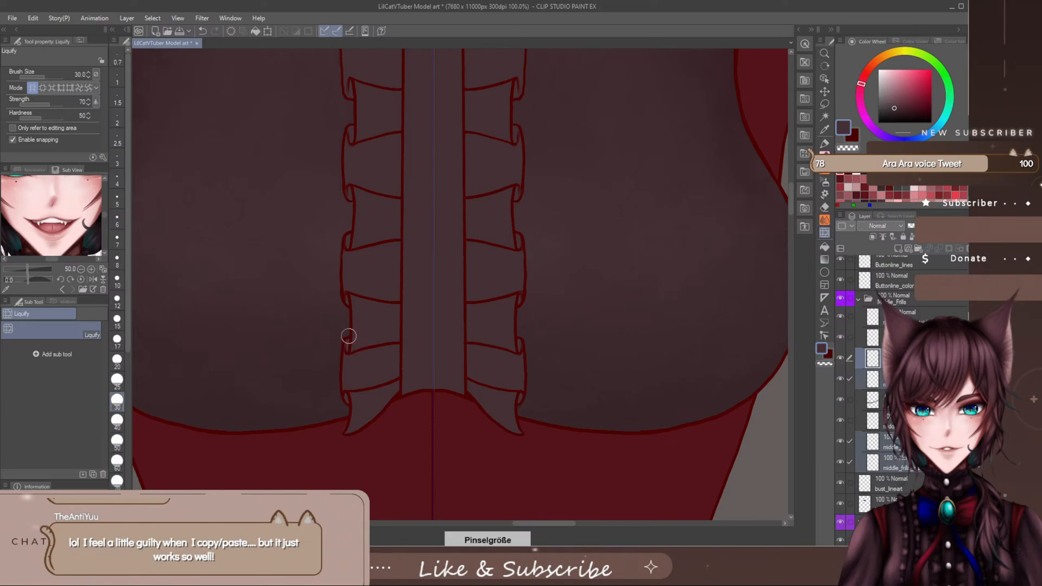
key(bracketright)
key(bracketright)
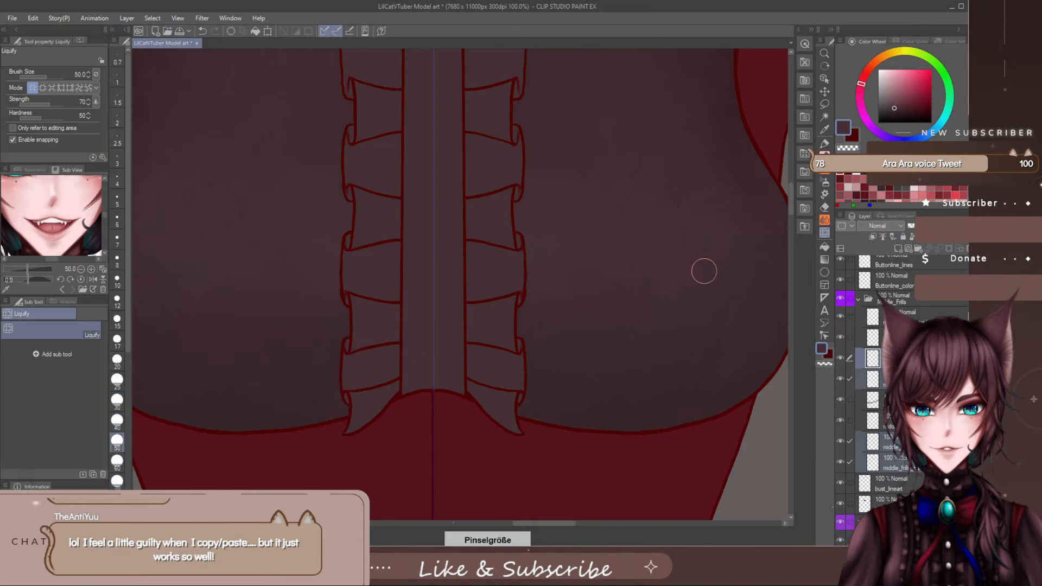
- Push the outer edge of the fourth outer frill fold inward with Liquify at brush sizes 80 to 100
drag(791, 197, 790, 191)
key(bracketright)
key(bracketright)
key(bracketright)
key(bracketright)
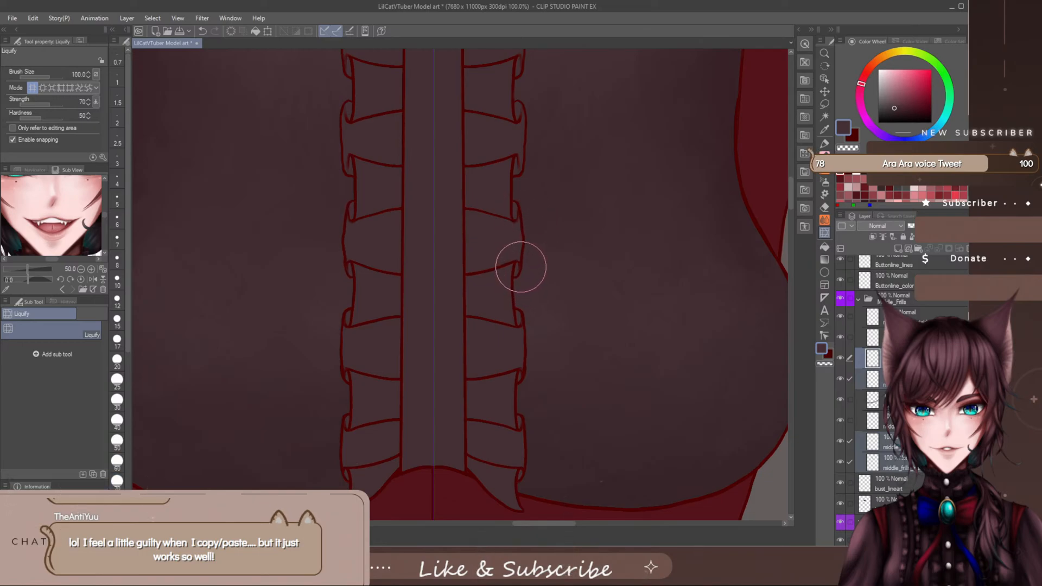
key(bracketleft)
key(bracketleft)
key(bracketleft)
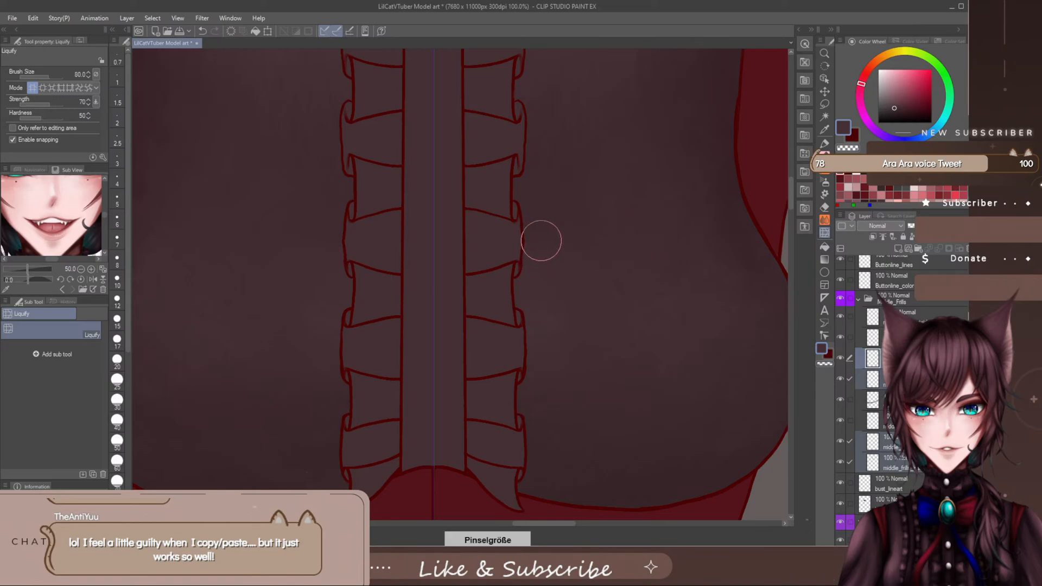
- Even out the fourth frill fold's outer edge and lower curl with Liquify, reducing the brush from size 70 to 30
key(bracketright)
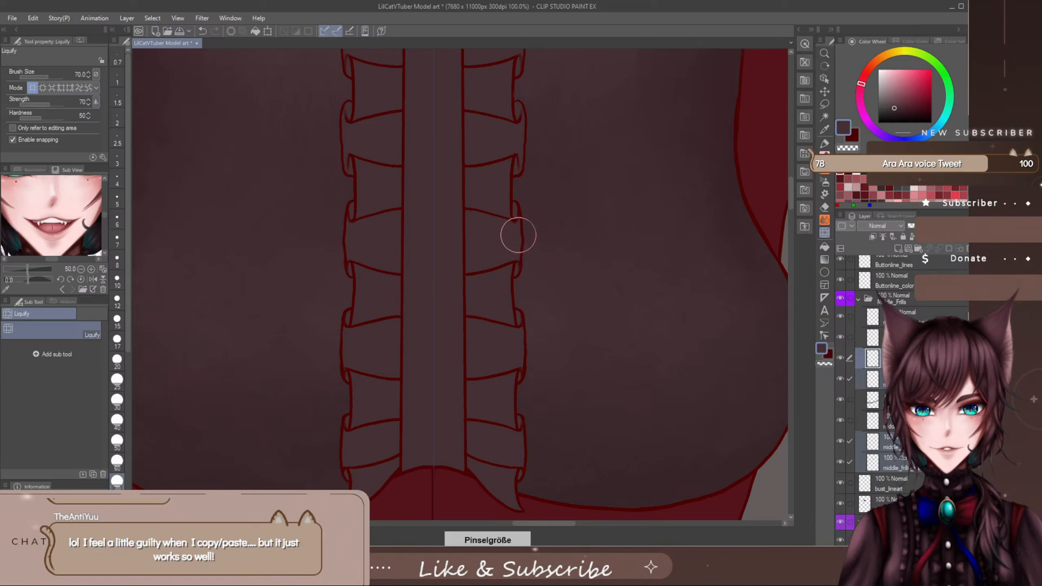
drag(517, 224, 517, 254)
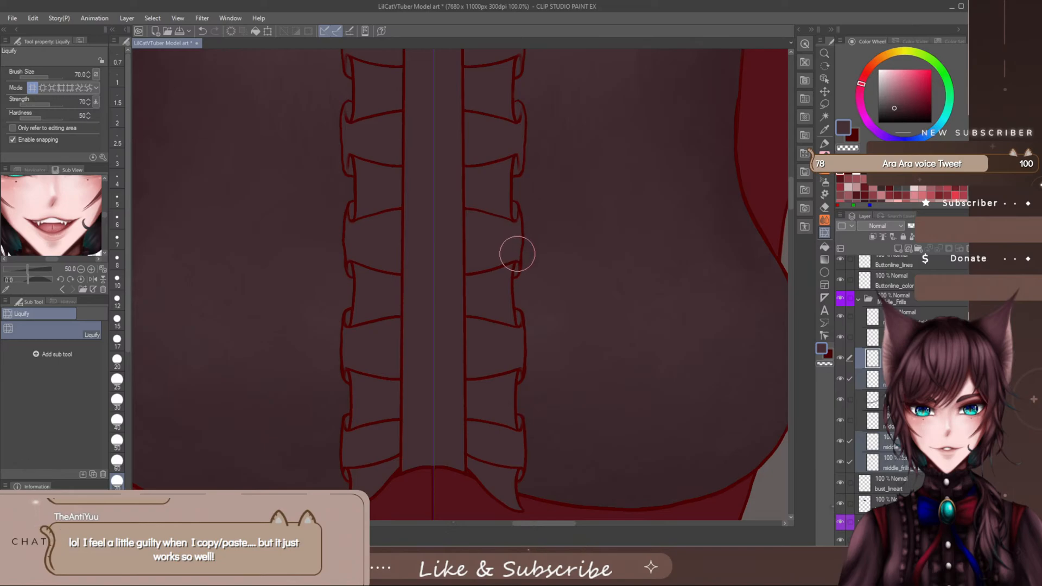
key(bracketleft)
key(bracketleft)
key(bracketleft)
key(bracketleft)
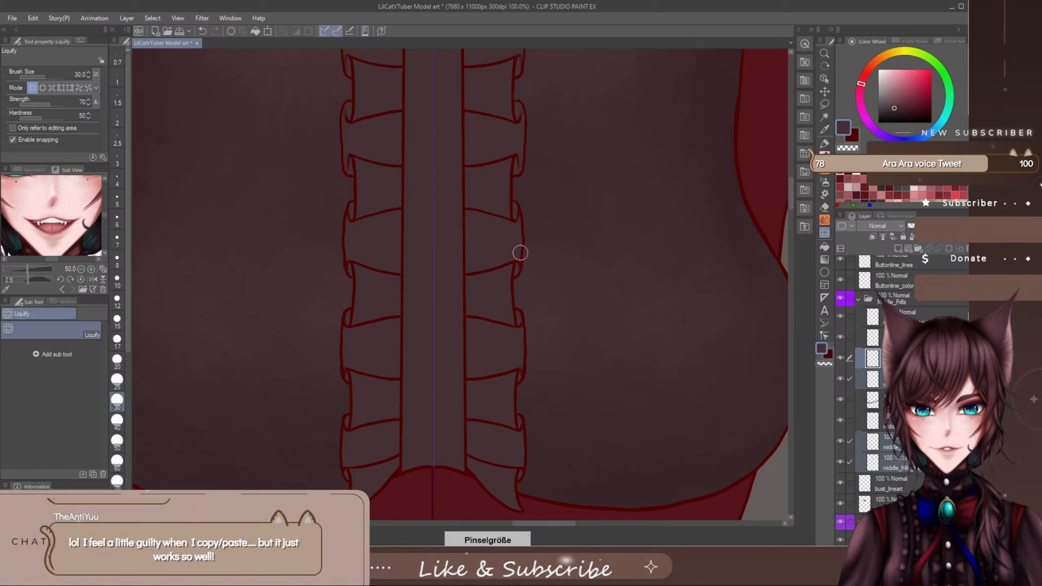
- Adjust the upper curl of the topmost outer frill fold below the collar with Liquify at sizes 40 to 60
drag(790, 193, 796, 167)
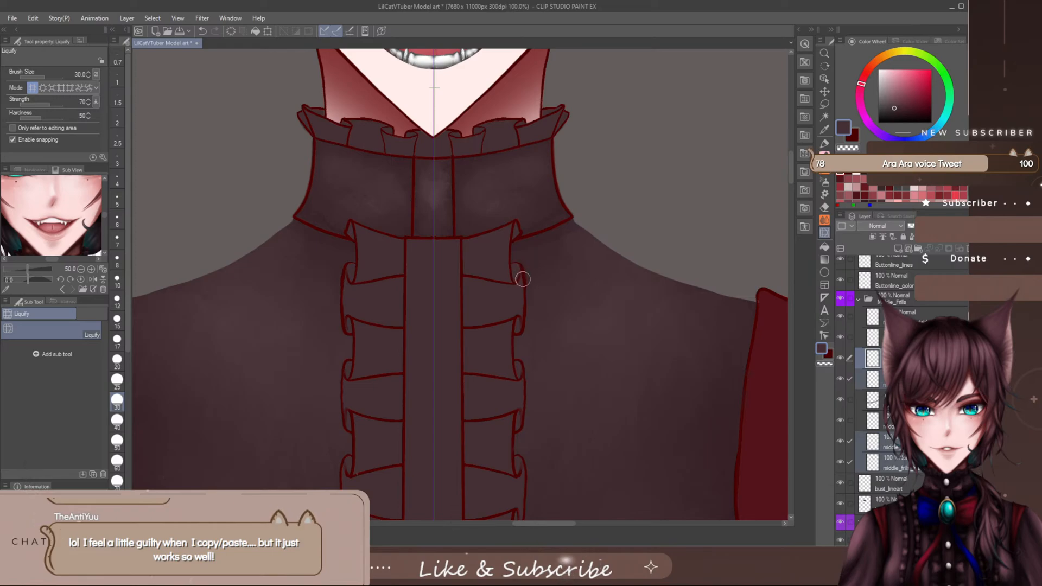
key(bracketright)
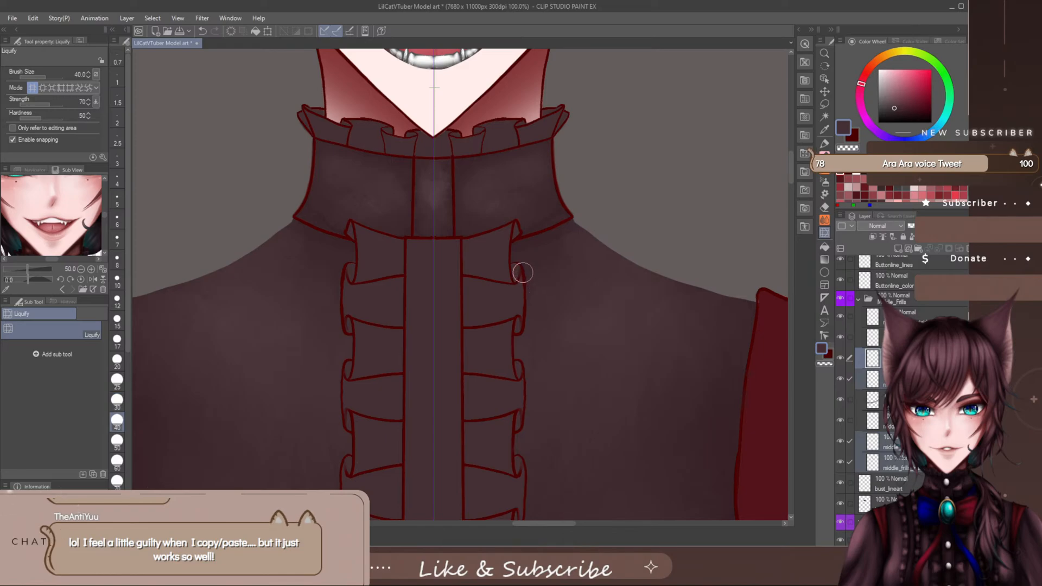
key(bracketright)
key(bracketright)
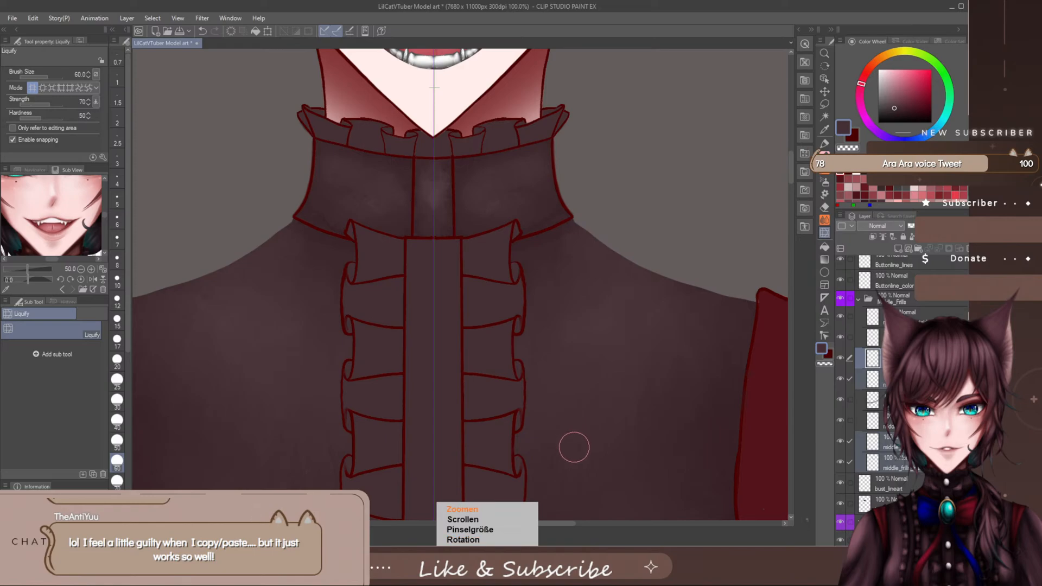
- Examine the full length of both frill columns against the collar and bust at 50% and 33.3% zoom
scroll(571, 447, down, 5)
drag(791, 203, 782, 241)
drag(596, 524, 609, 529)
scroll(517, 354, up, 2)
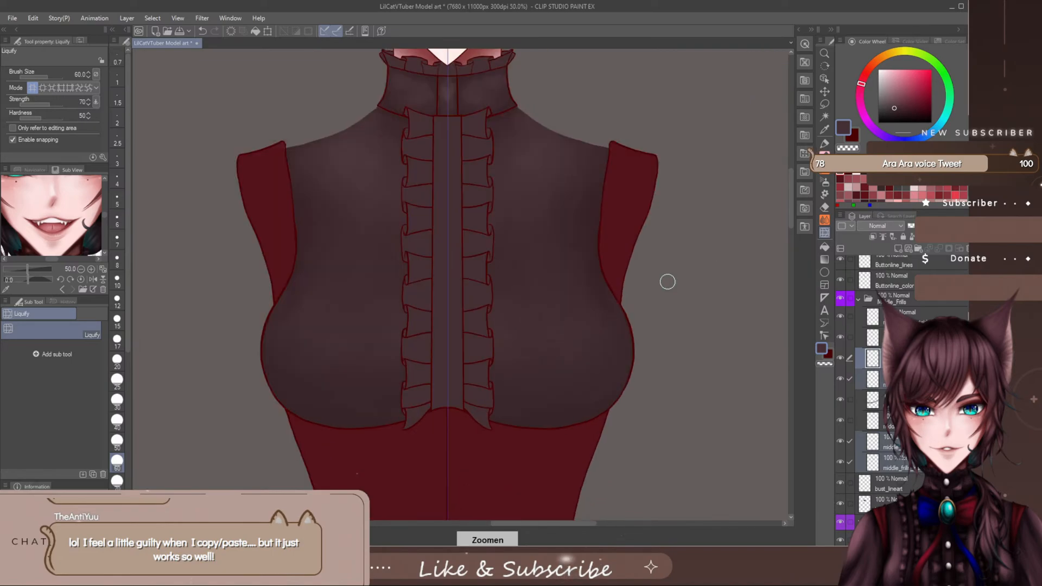
drag(789, 208, 790, 204)
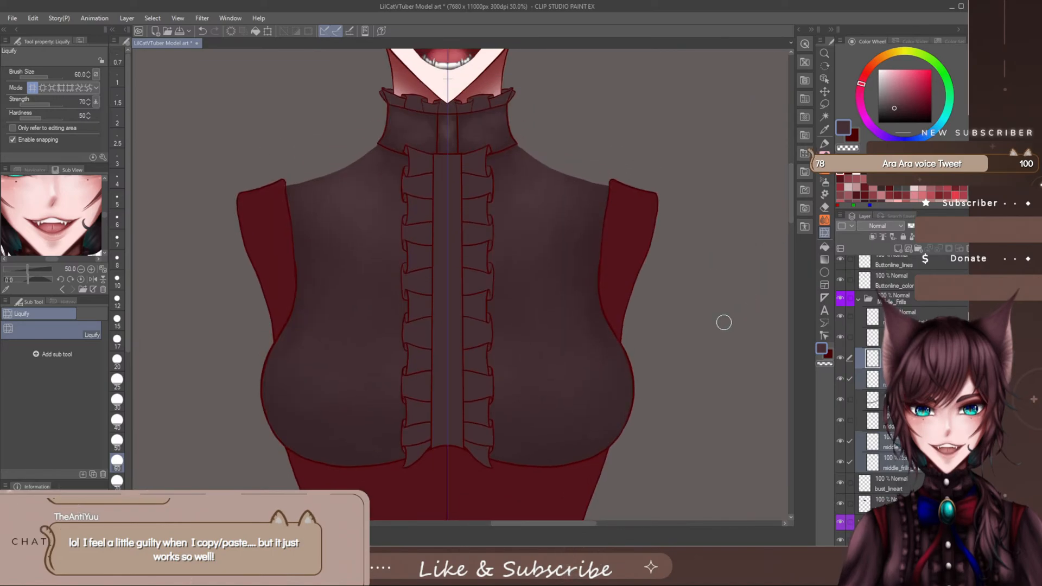
drag(561, 522, 569, 523)
scroll(795, 203, up, 3)
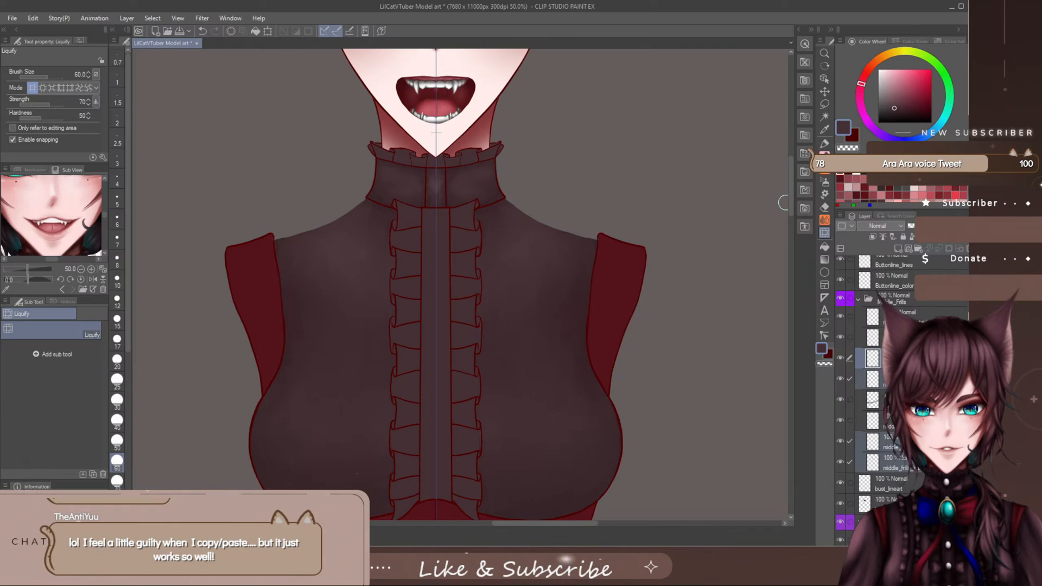
scroll(783, 203, down, 1)
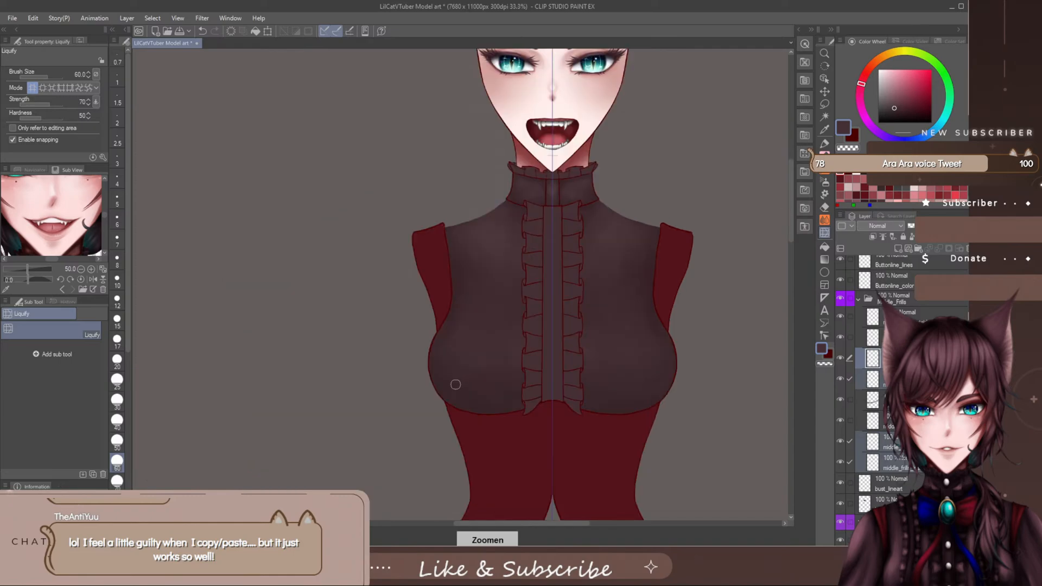
drag(566, 522, 584, 524)
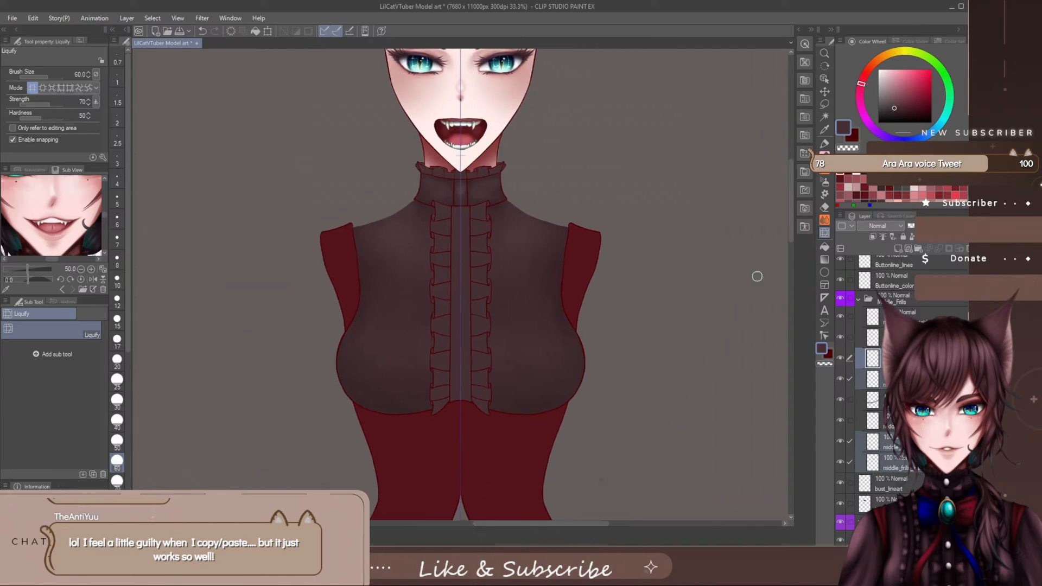
drag(789, 190, 789, 181)
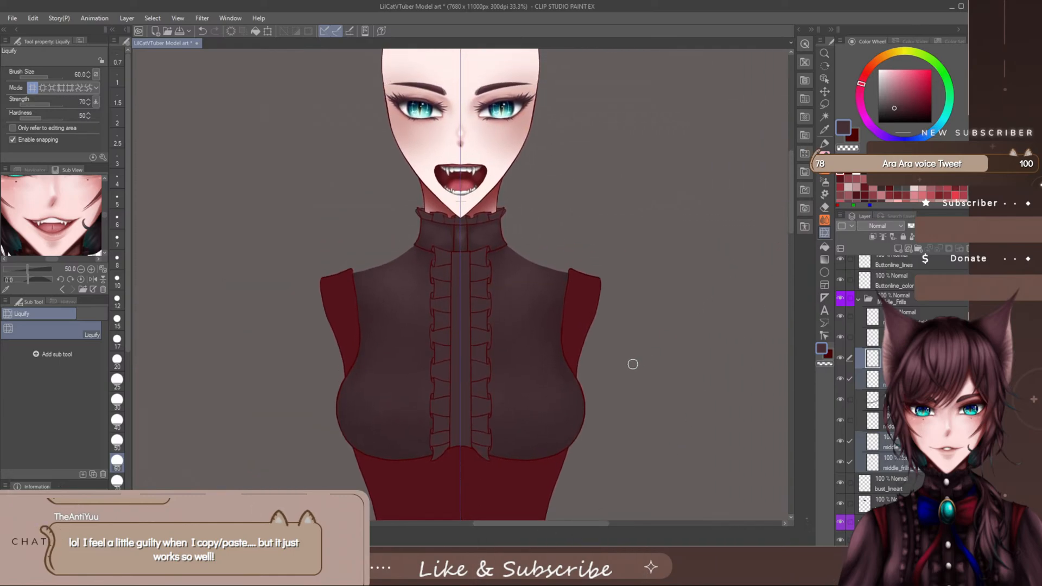
scroll(463, 368, up, 1)
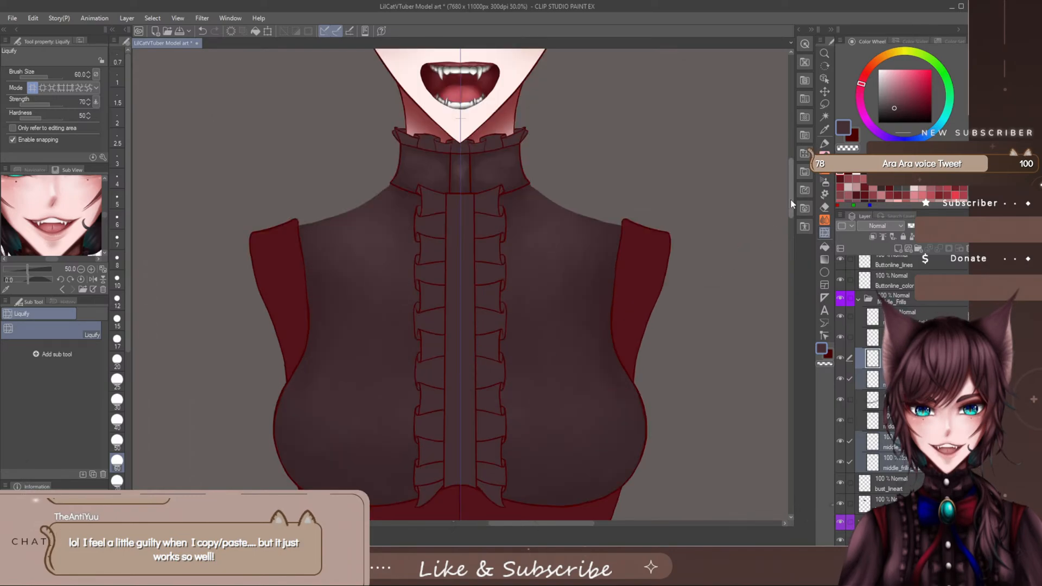
drag(791, 199, 799, 177)
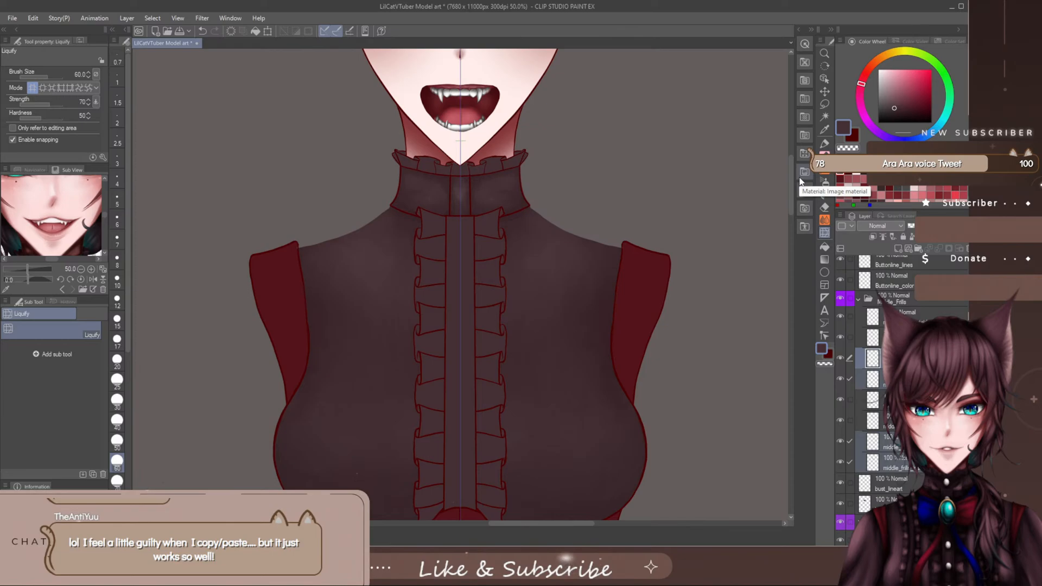
- Save the model file and check the frilled shirt's overall look on the whole figure
click(180, 30)
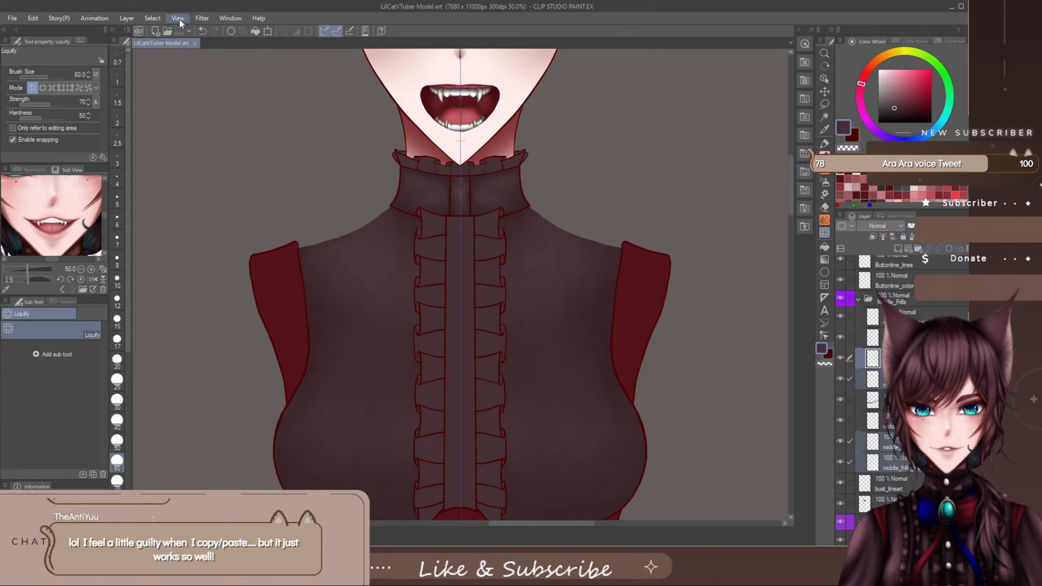
scroll(579, 297, down, 2)
scroll(579, 298, down, 3)
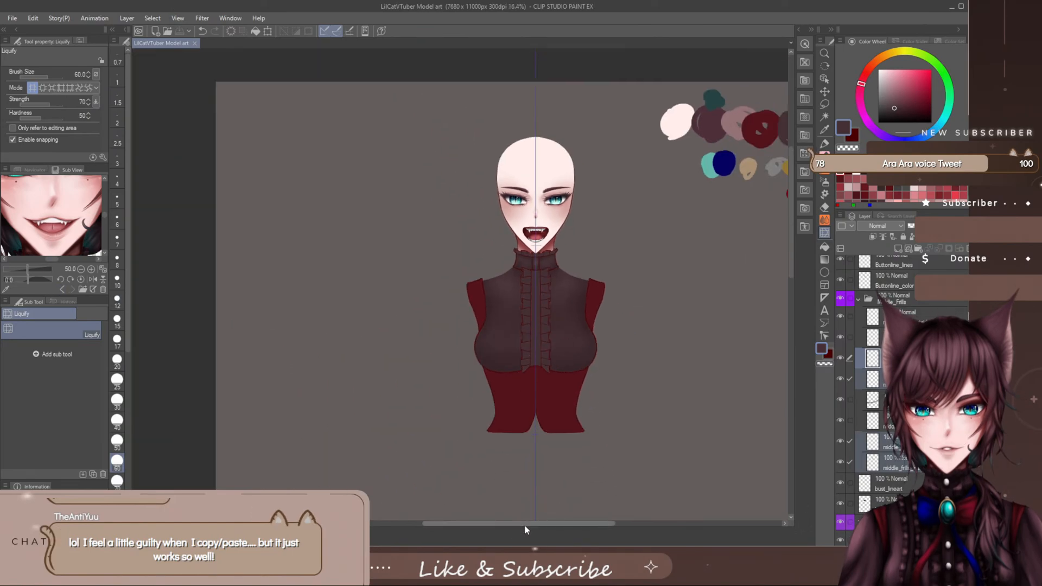
drag(526, 523, 545, 523)
scroll(498, 327, up, 1)
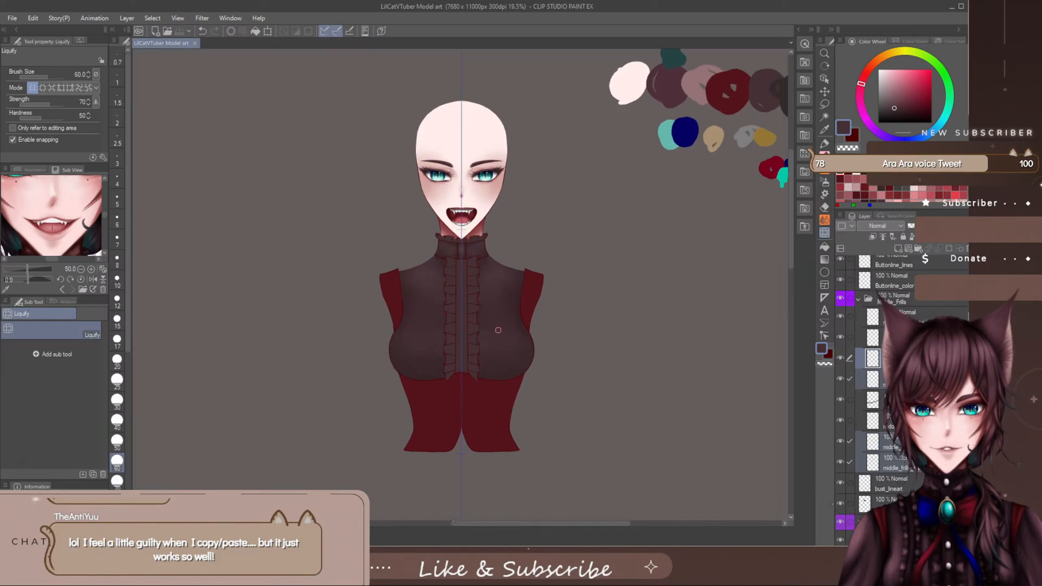
scroll(514, 267, up, 2)
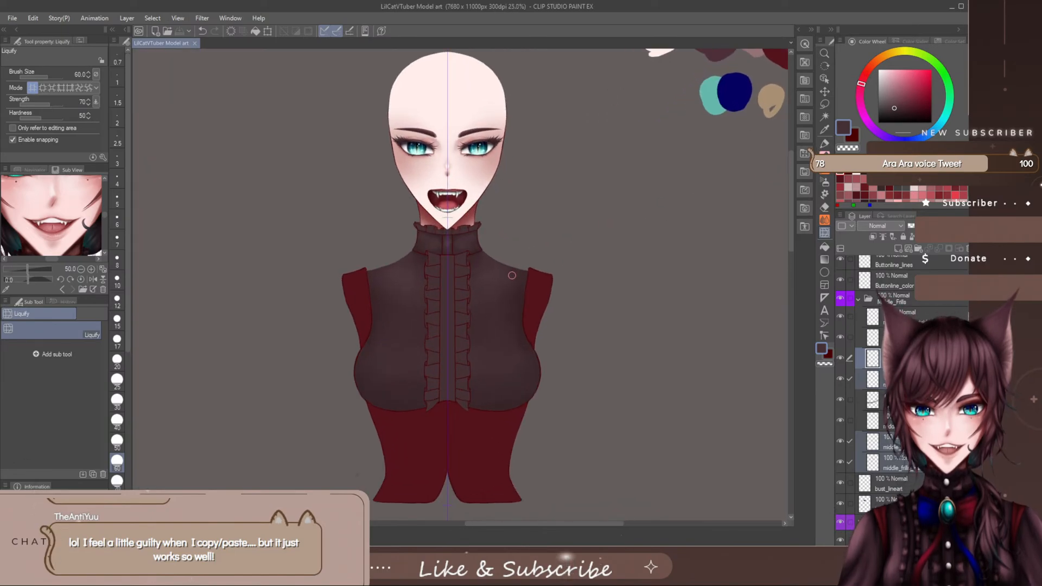
mouse_move(790, 180)
mouse_down()
mouse_move(793, 196)
mouse_move(792, 181)
mouse_up()
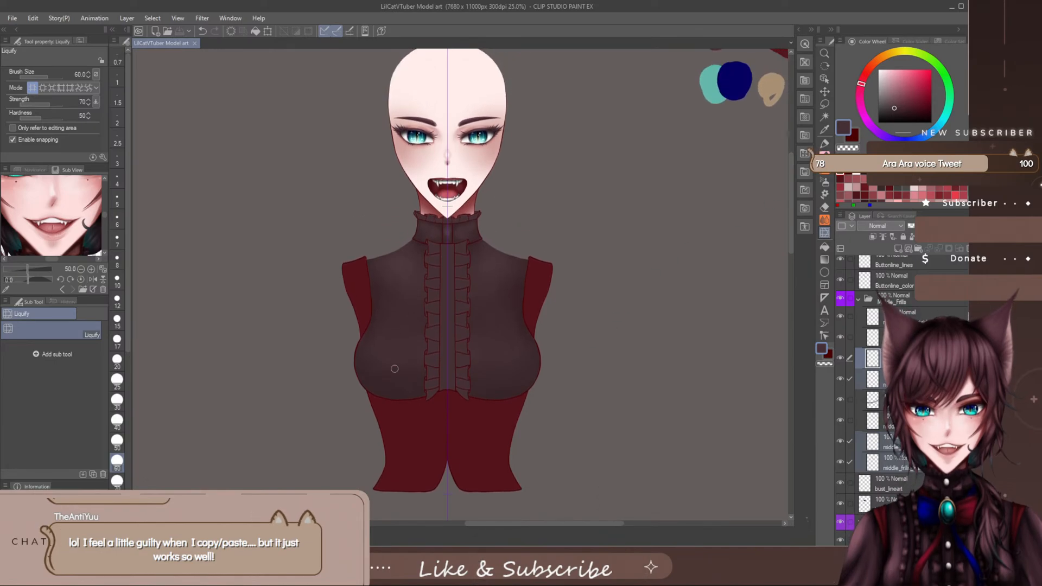
- Inspect the face and collar up close, and compare the frilled shirt's proportions with the head and torso from several zoom levels
scroll(404, 298, down, 1)
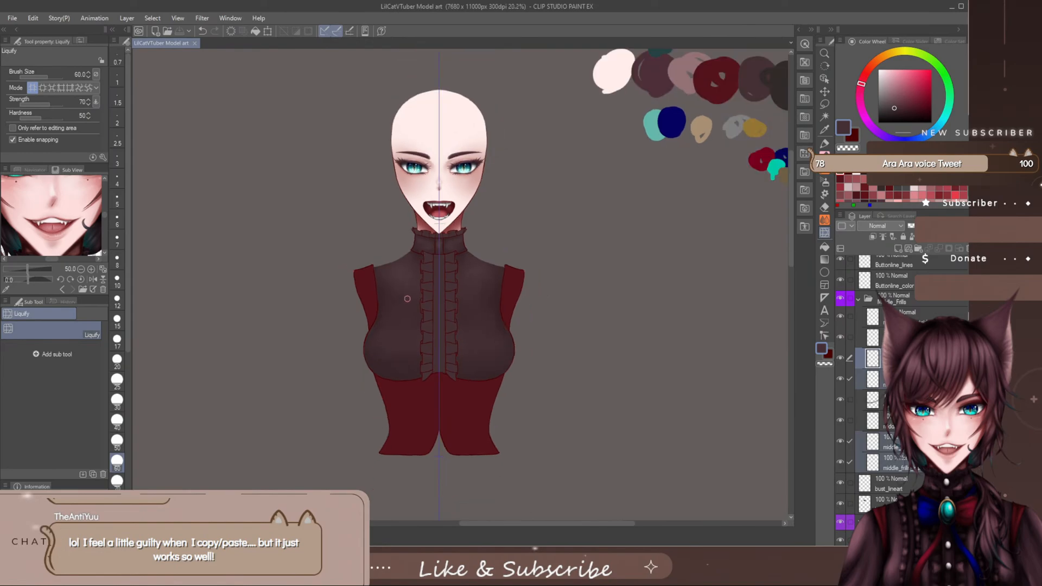
scroll(410, 298, up, 1)
scroll(438, 136, up, 5)
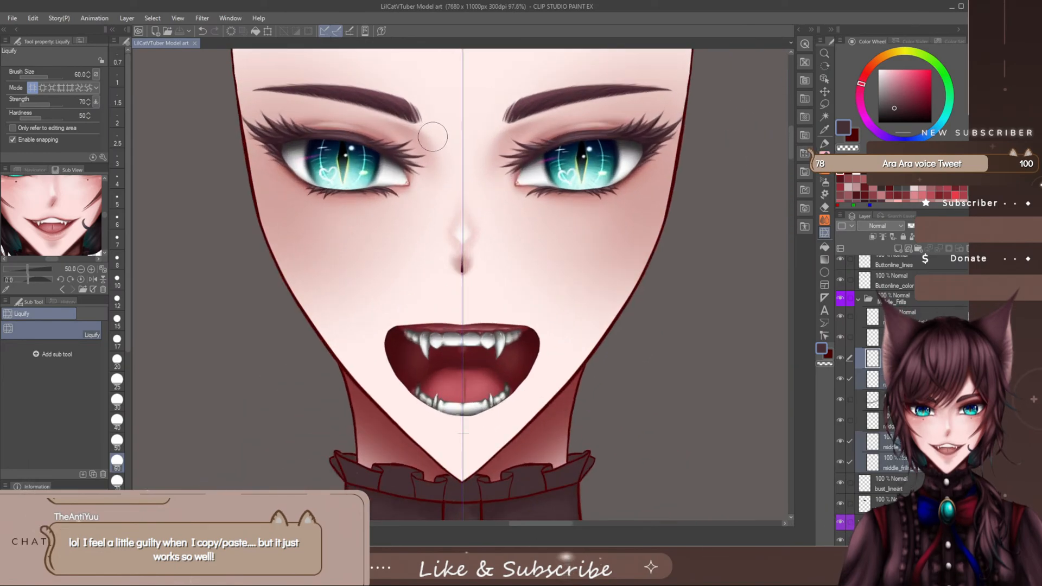
scroll(459, 183, down, 2)
scroll(459, 182, down, 3)
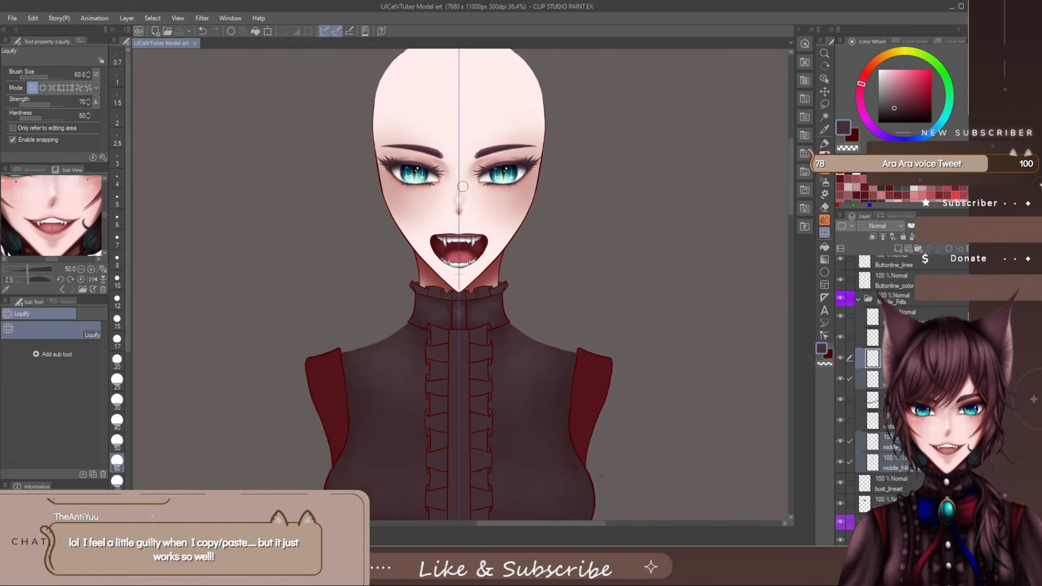
scroll(482, 191, down, 3)
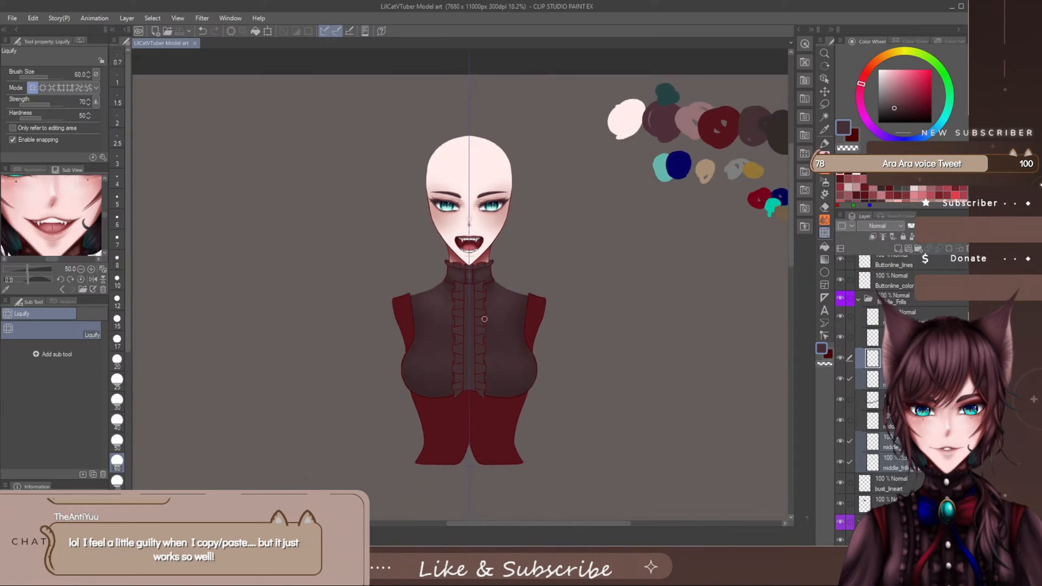
scroll(459, 432, up, 2)
scroll(459, 432, down, 1)
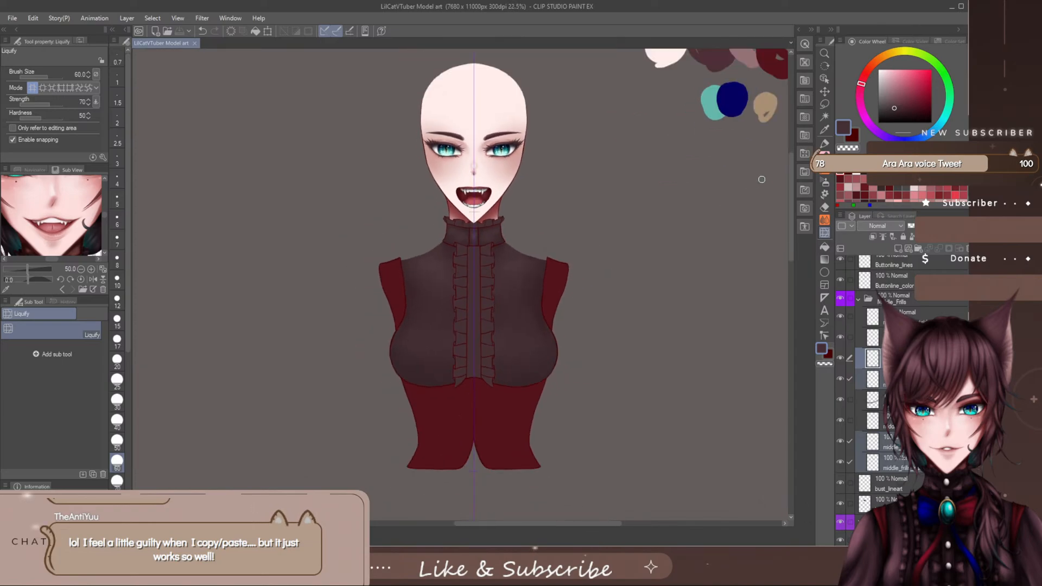
drag(790, 176, 790, 195)
scroll(461, 271, up, 2)
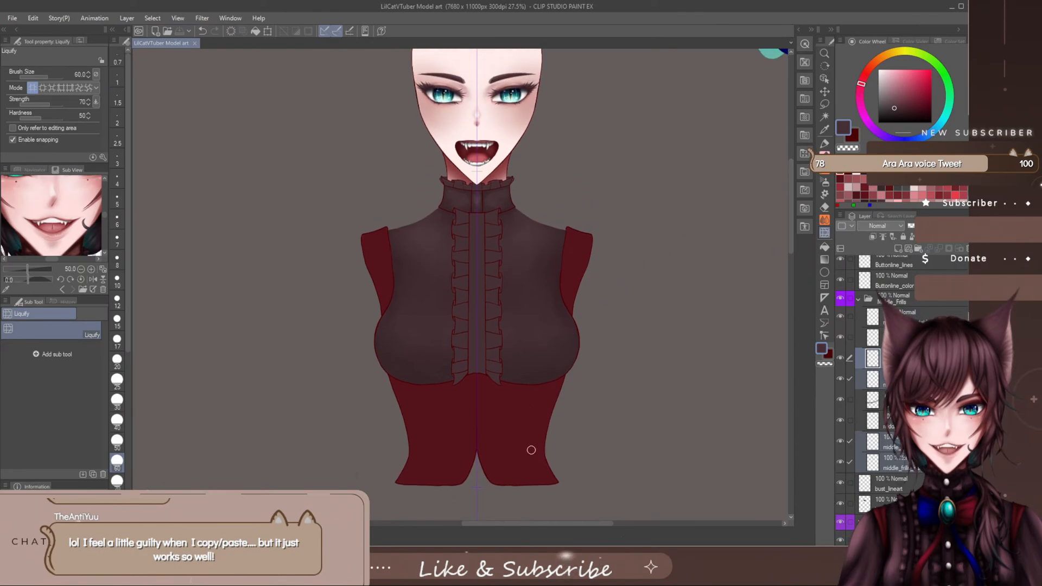
drag(519, 524, 532, 522)
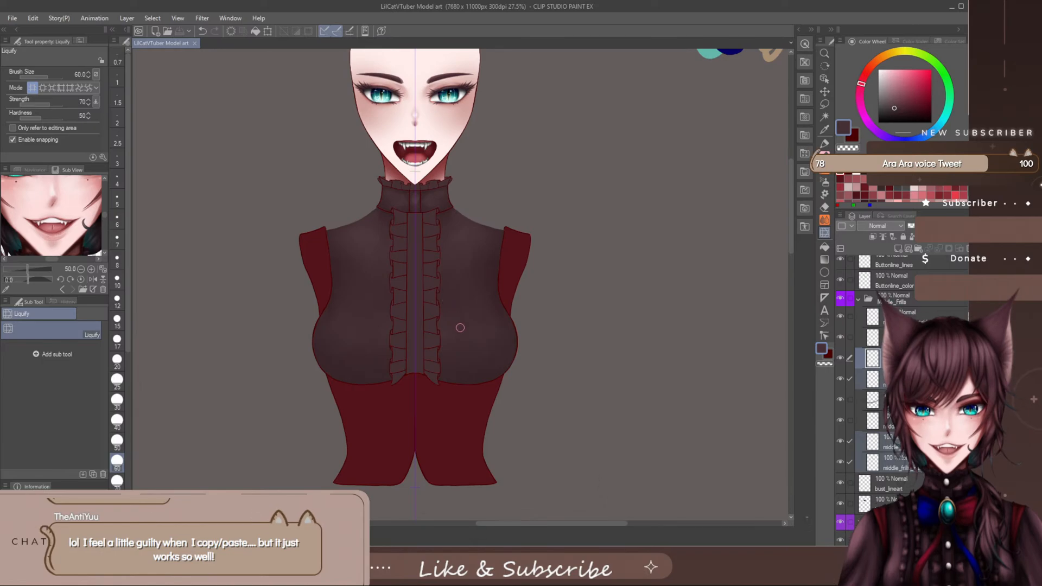
scroll(462, 334, down, 3)
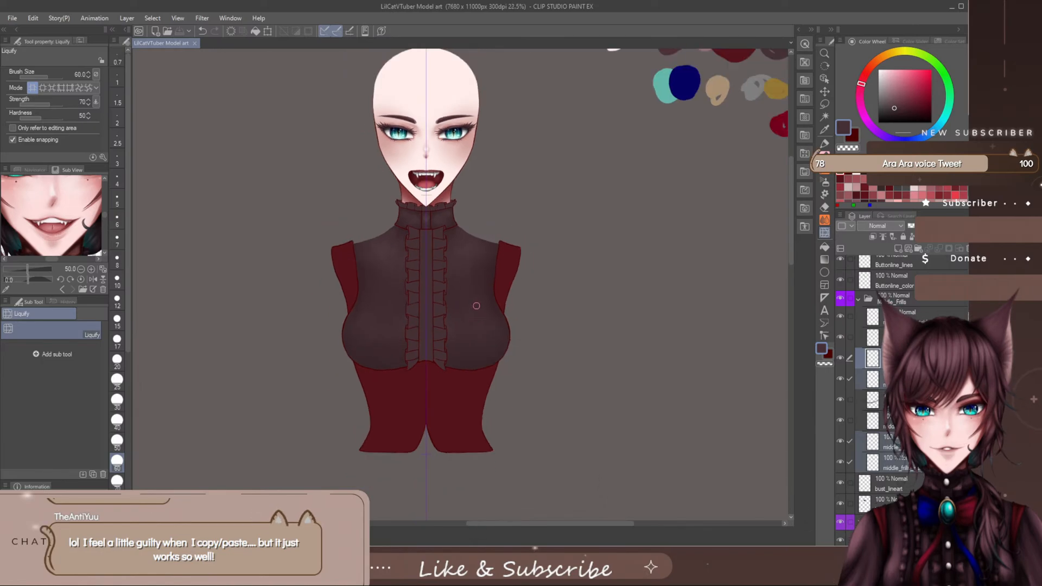